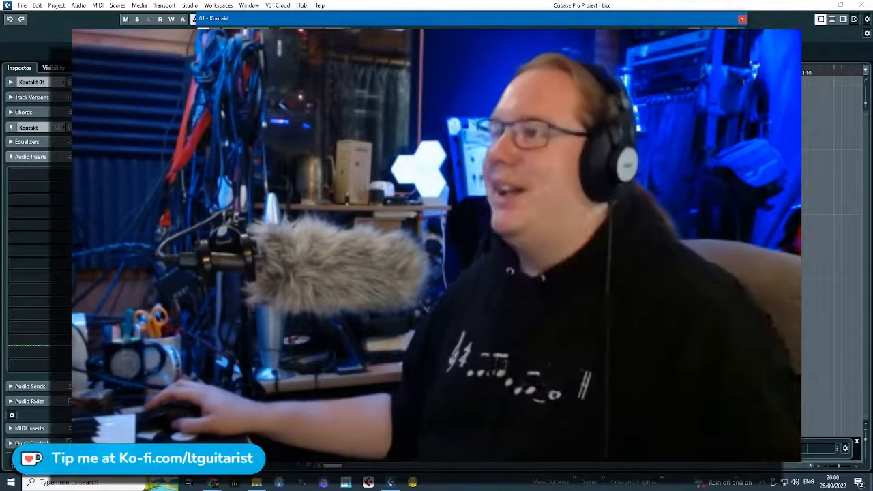
Close the drum sampler's window and rename the Kontakt 01 track as Drums.
mouse_move(526, 21)
mouse_down()
mouse_move(536, 26)
mouse_move(527, 24)
mouse_up()
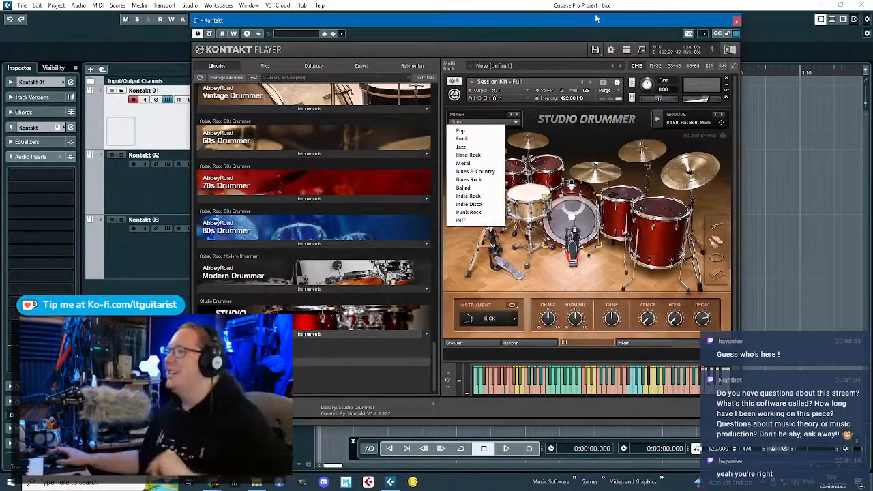
drag(727, 36, 766, 41)
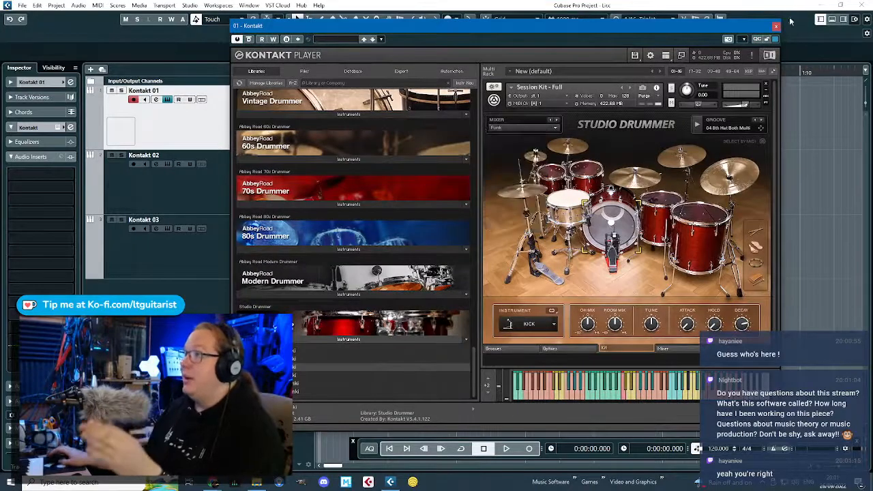
click(775, 27)
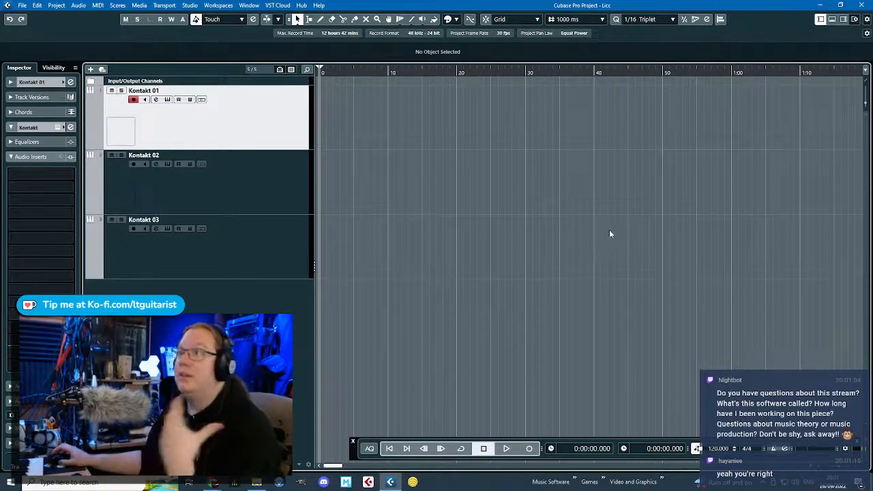
double_click(167, 90)
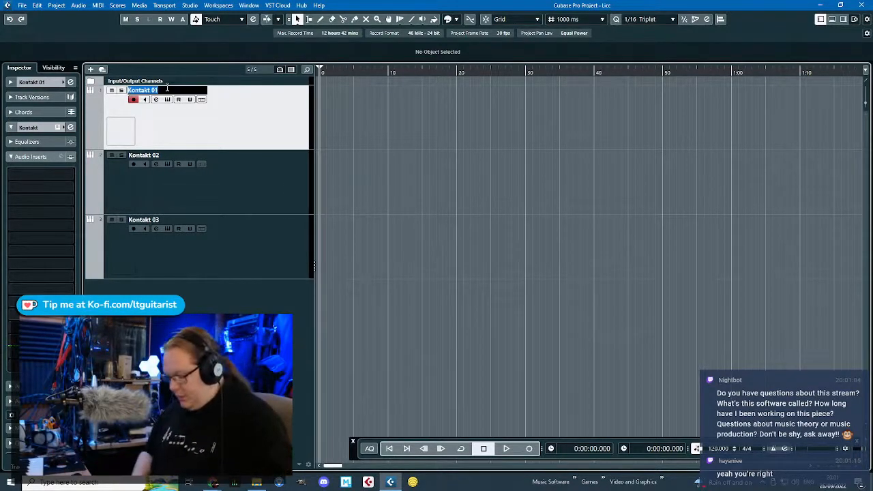
text(Drums)
key(Return)
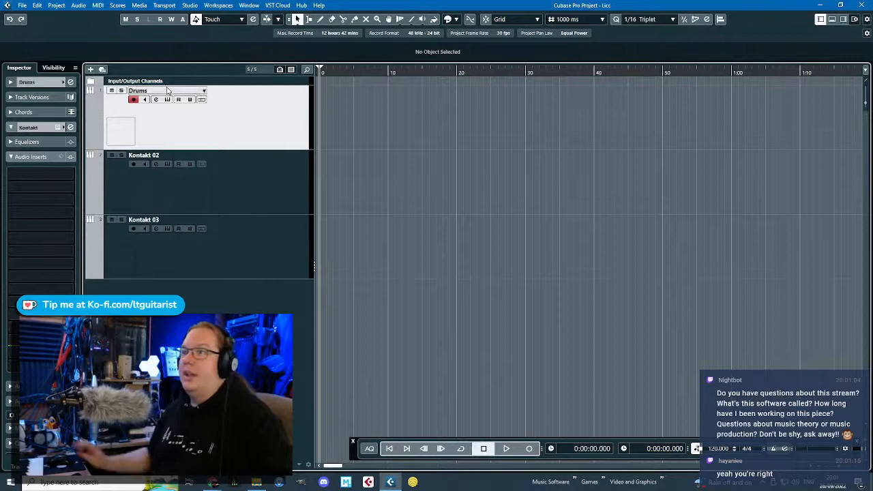
Open Kontakt on the second track and load Scarbee Pianet from the Scarbee Vintage Keys library.
click(256, 195)
click(58, 127)
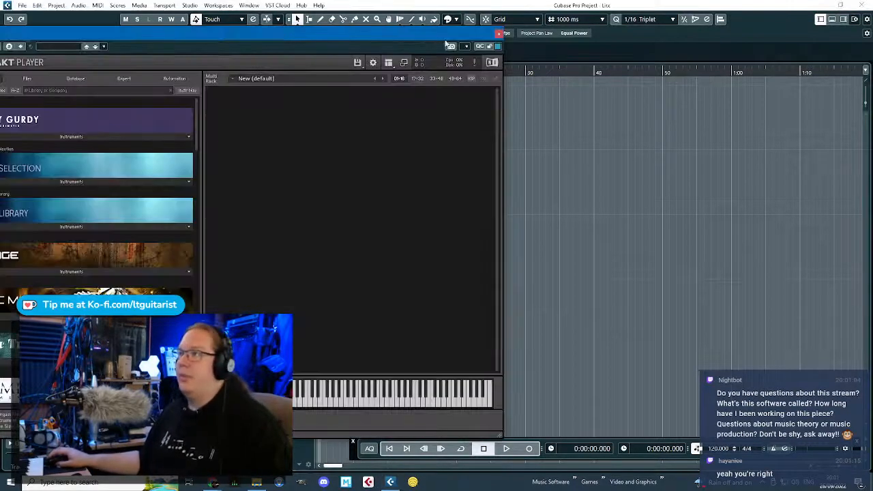
drag(446, 44, 683, 37)
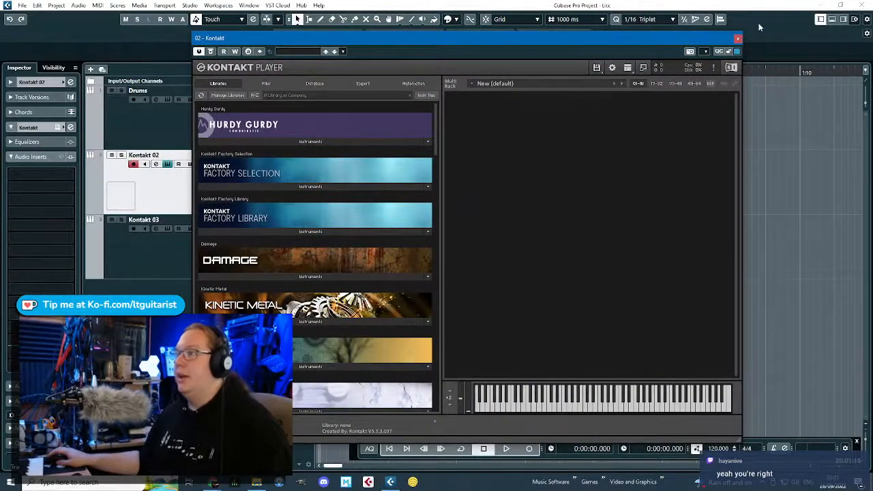
drag(432, 106, 444, 180)
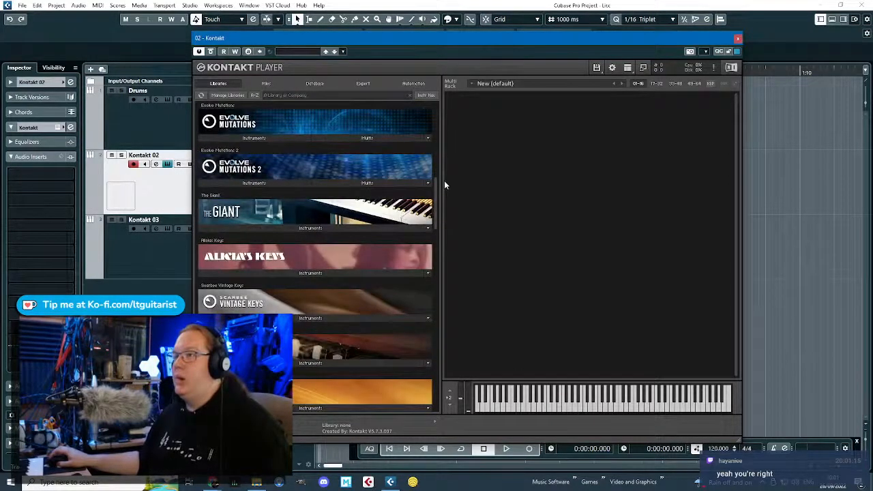
click(352, 316)
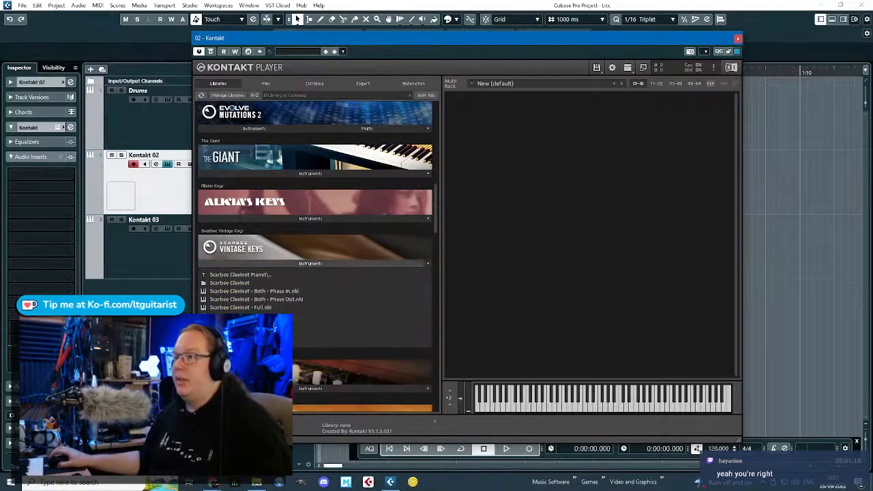
drag(253, 340, 518, 198)
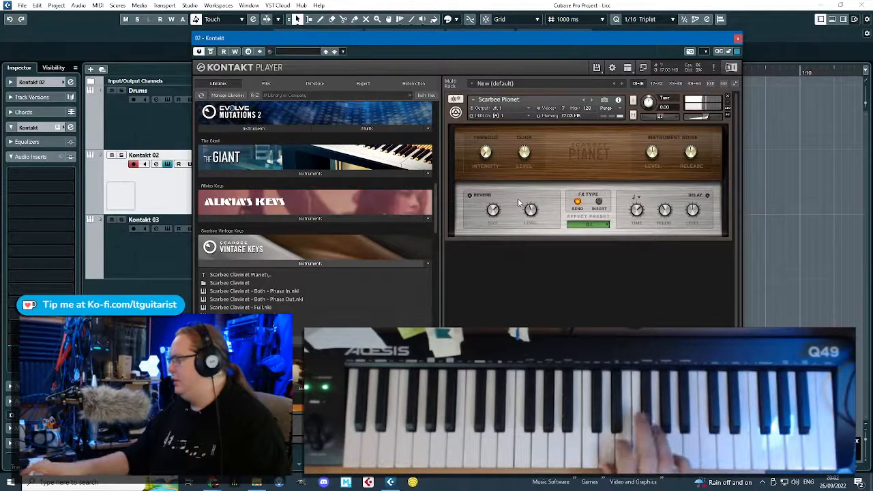
Close the sampler window and rename the Kontakt 02 track as Pianet.
click(738, 38)
double_click(163, 155)
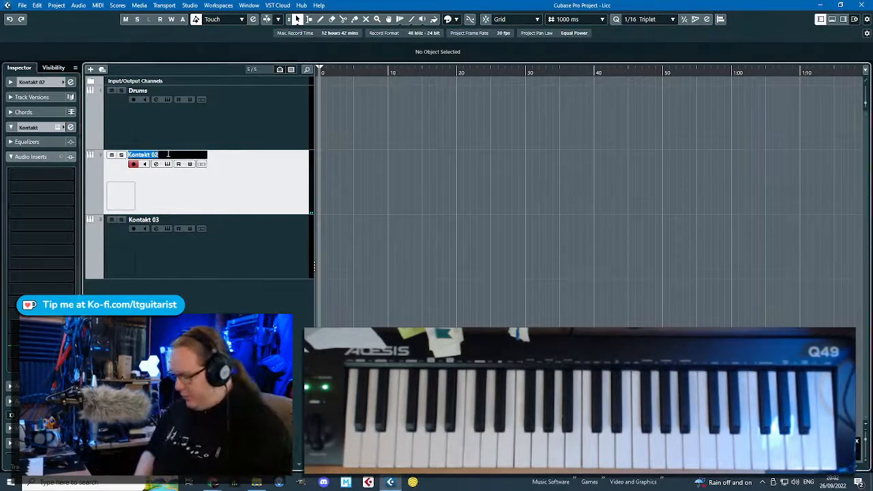
text(Pianet)
key(Return)
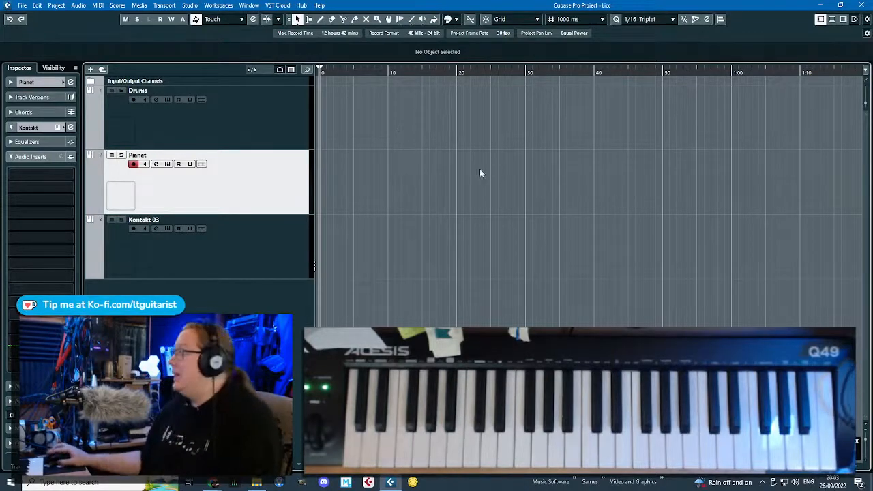
Switch the project's timeline ruler to bars and beats.
click(321, 20)
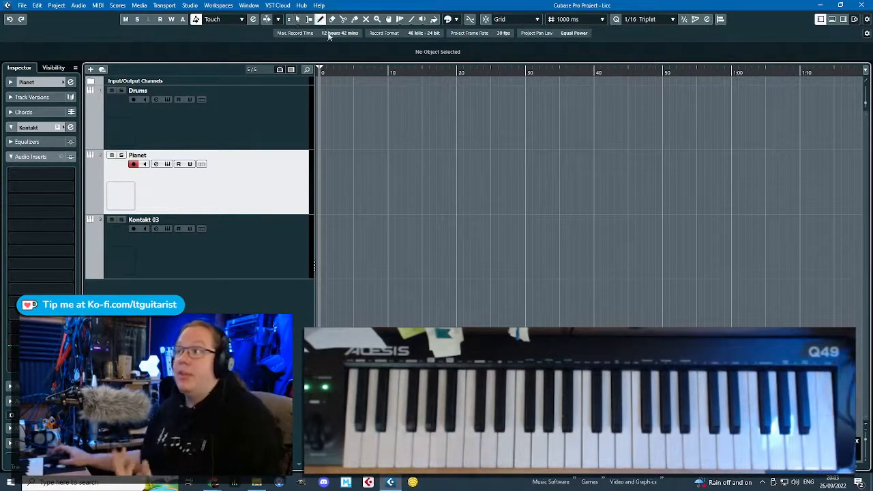
right_click(337, 71)
click(352, 75)
scroll(403, 202, up, 4)
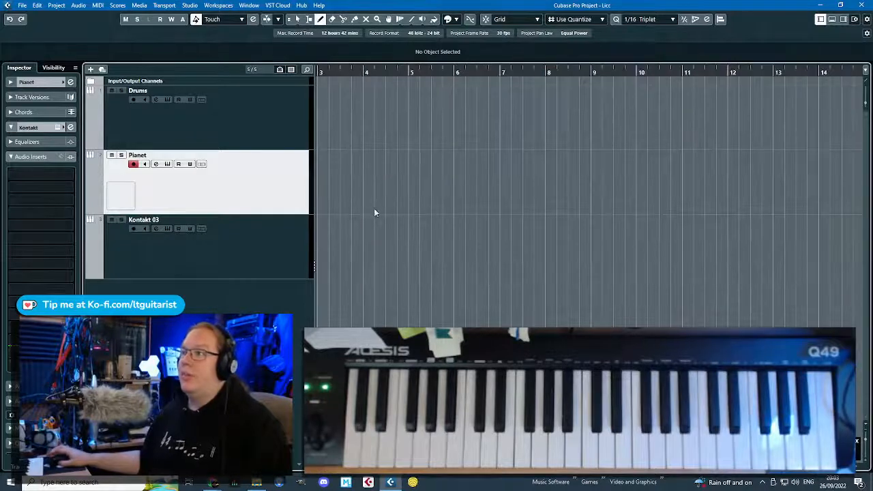
scroll(374, 208, left, 3)
key(1)
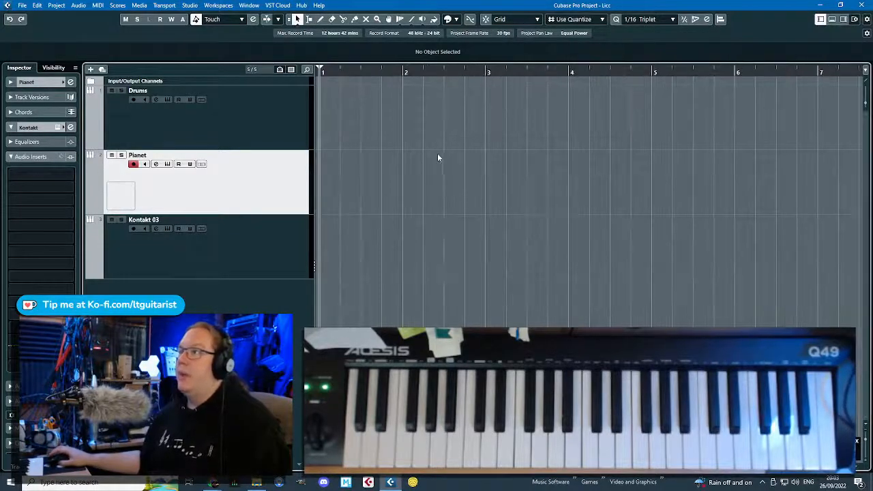
Draw an empty MIDI part on the Pianet track from bar 3 to bar 5.
click(321, 19)
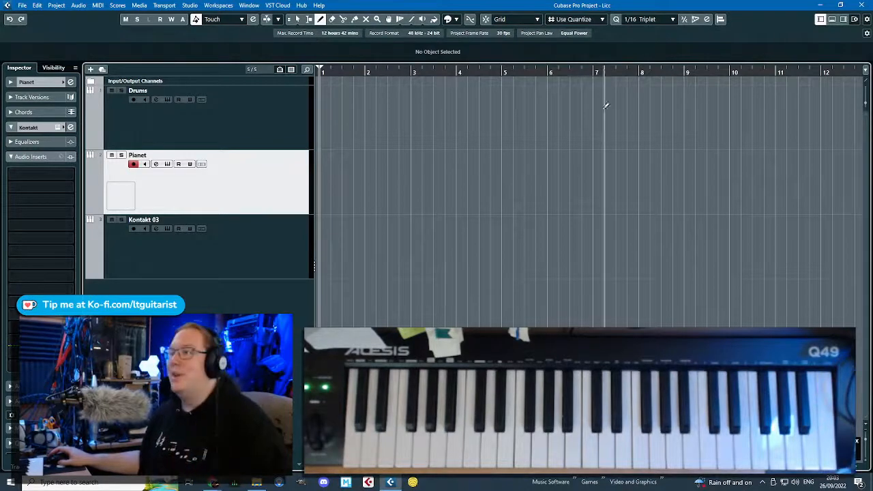
drag(412, 185, 503, 200)
key(1)
scroll(423, 239, up, 3)
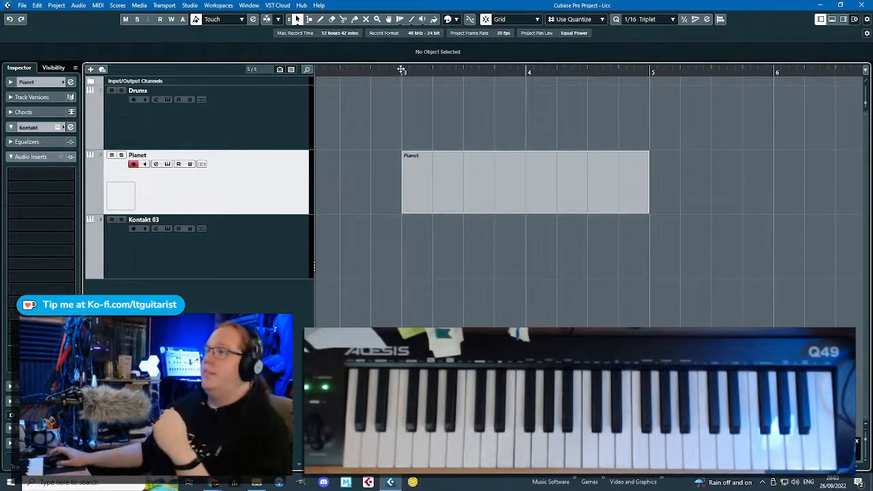
Set the loop range from bar 3 to bar 5 and turn on cycle playback.
drag(403, 69, 648, 100)
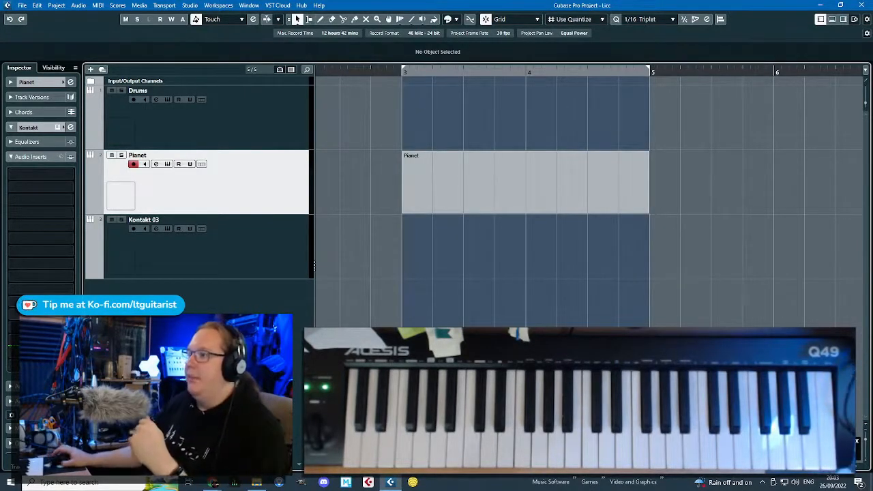
click(600, 452)
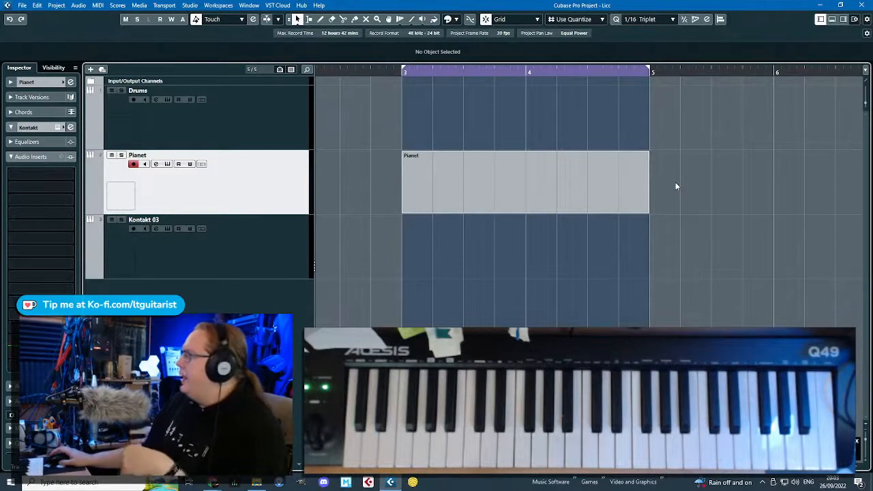
click(623, 201)
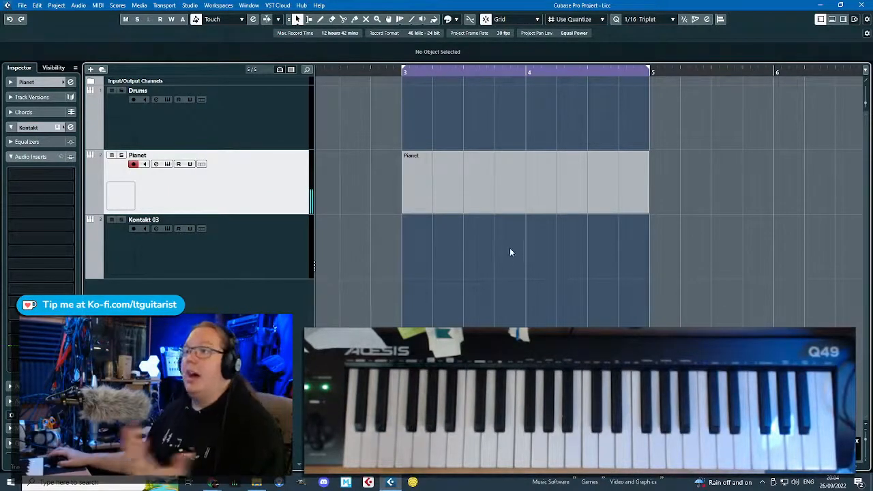
Open the Pianet part in the Key Editor and set the quantize value to 1/8.
click(485, 183)
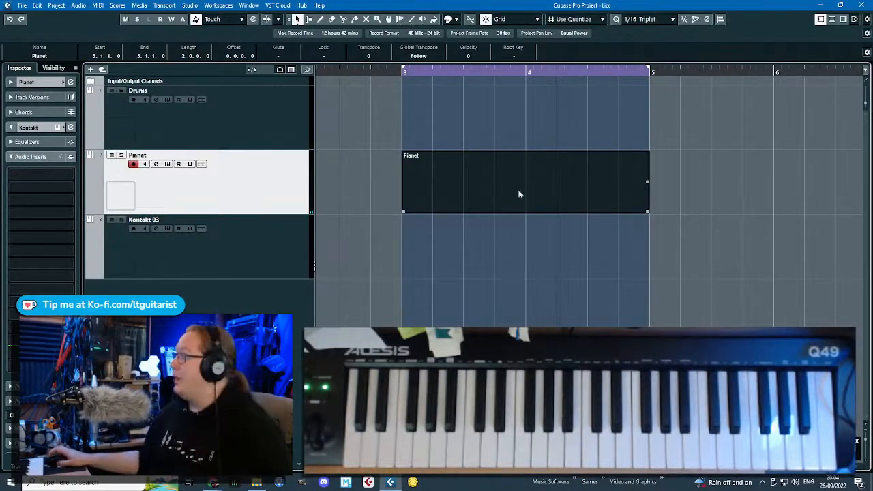
double_click(489, 171)
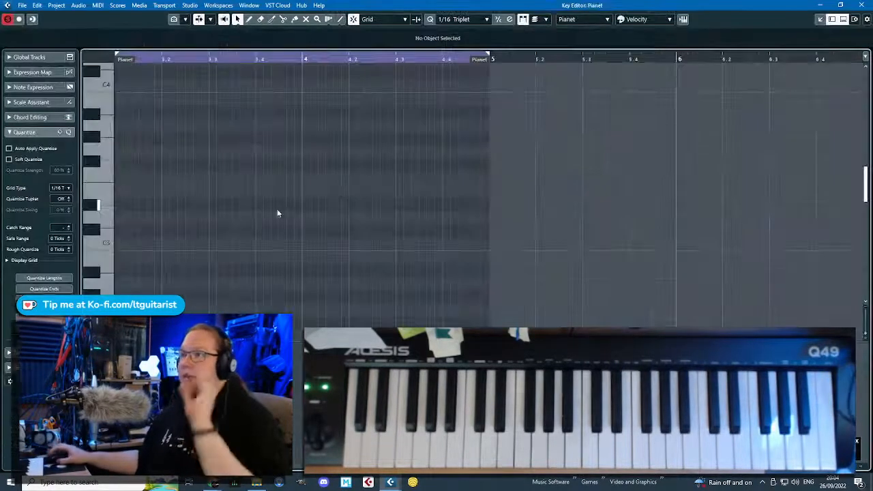
click(464, 19)
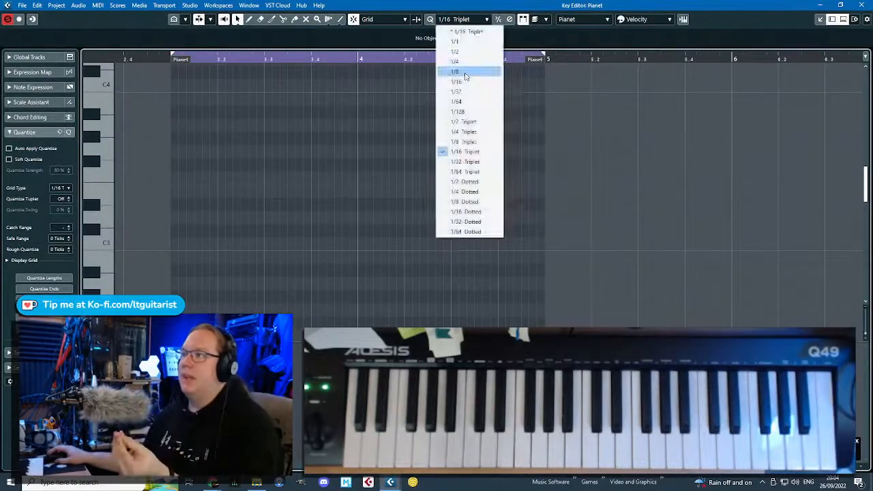
click(464, 70)
scroll(298, 219, down, 3)
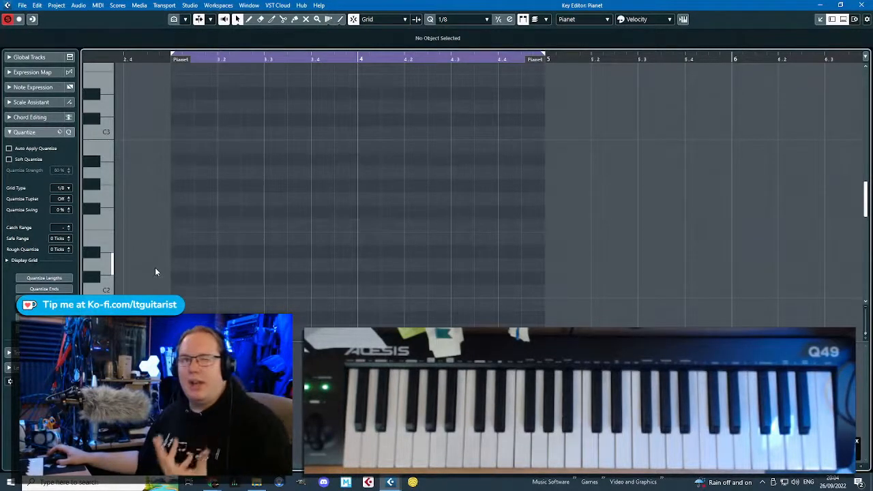
scroll(131, 274, up, 1)
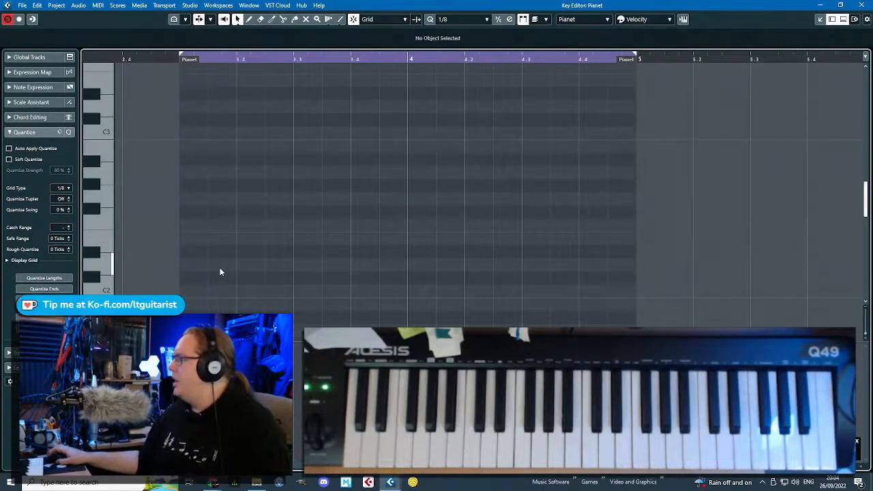
Enter four consecutive eighth notes E2, F#2, G2 and A2 from the start of bar 3.
double_click(188, 250)
key(Up)
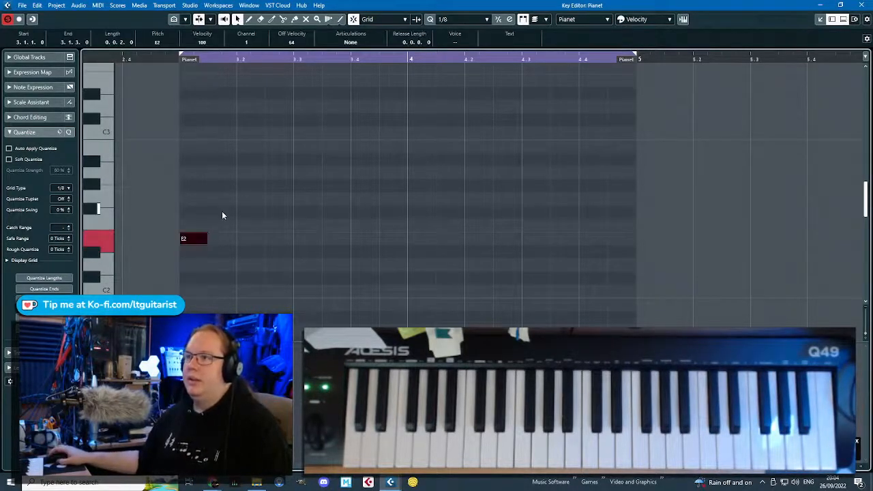
double_click(222, 210)
click(248, 200)
click(248, 198)
double_click(283, 176)
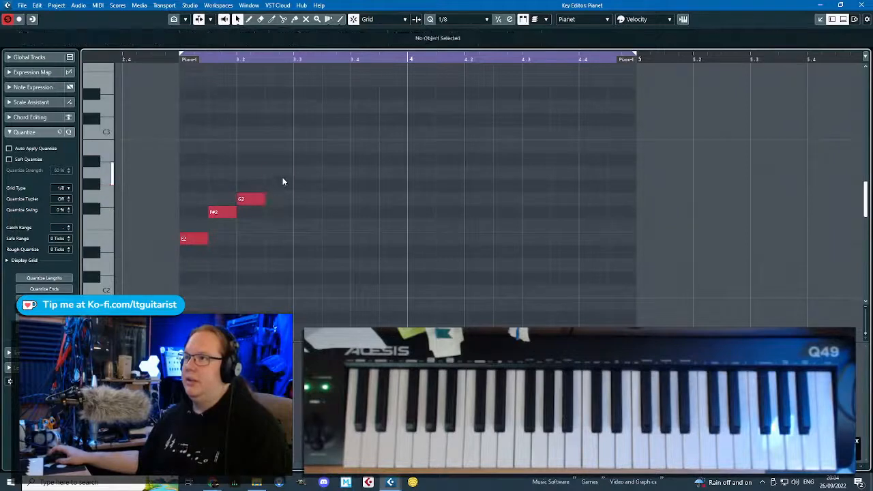
key(space)
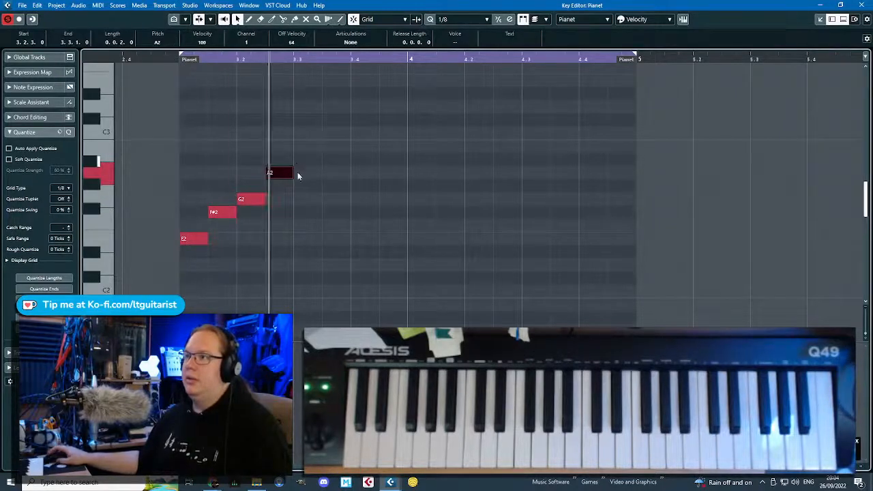
key(space)
Add a quarter-note F#2 at beat 3.3, an eighth-note D2 and an E2 held to bar 5, and play the phrase back.
click(309, 220)
double_click(308, 223)
mouse_move(307, 224)
mouse_down()
mouse_move(312, 213)
mouse_move(350, 213)
mouse_up()
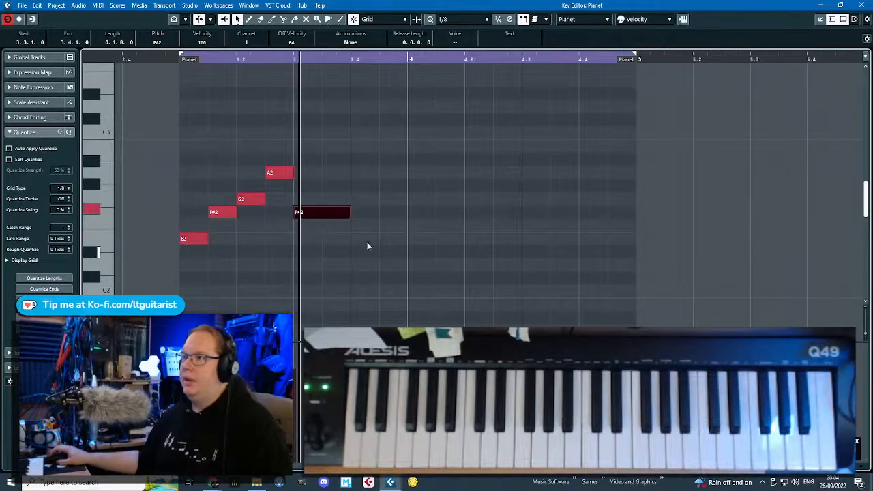
double_click(365, 239)
mouse_move(369, 265)
mouse_down()
mouse_move(528, 240)
mouse_move(635, 238)
mouse_up()
click(161, 60)
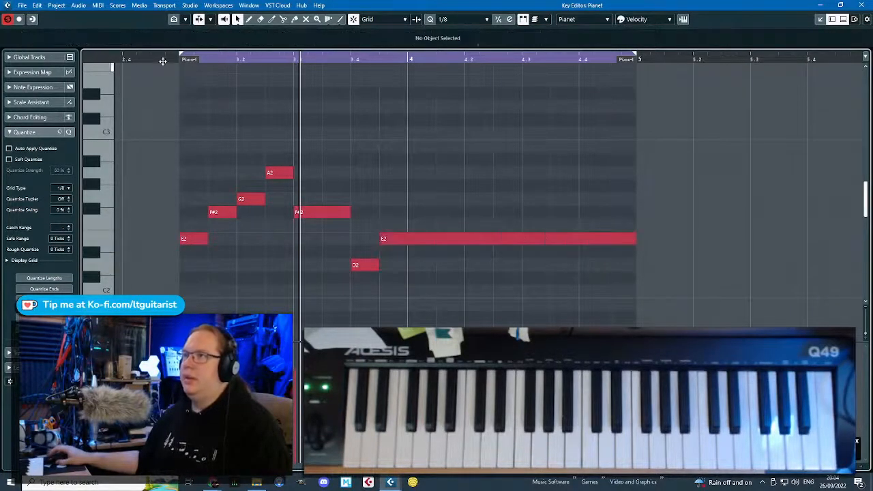
key(space)
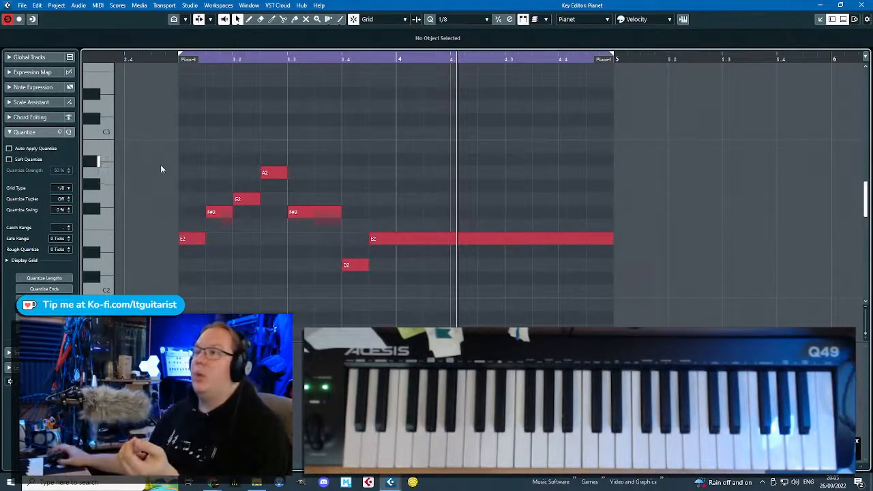
Transpose all notes of the Pianet phrase down one octave.
drag(160, 165, 100, 170)
scroll(268, 171, down, 2)
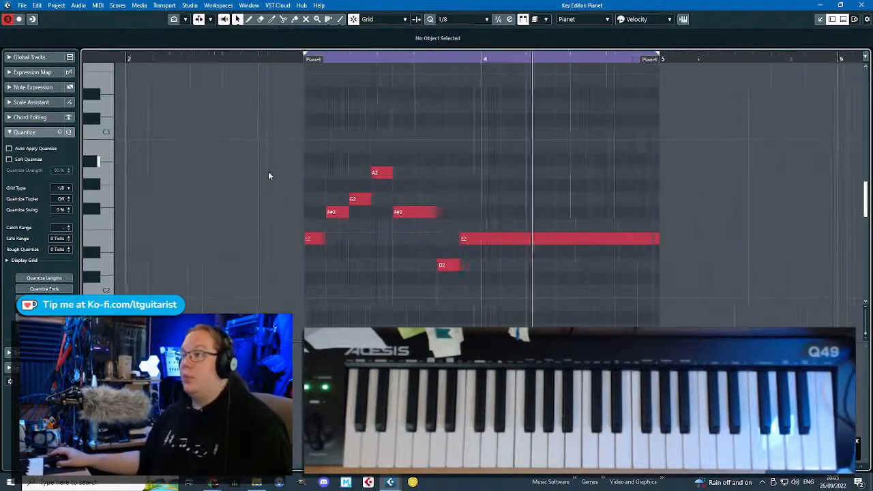
drag(255, 127, 578, 264)
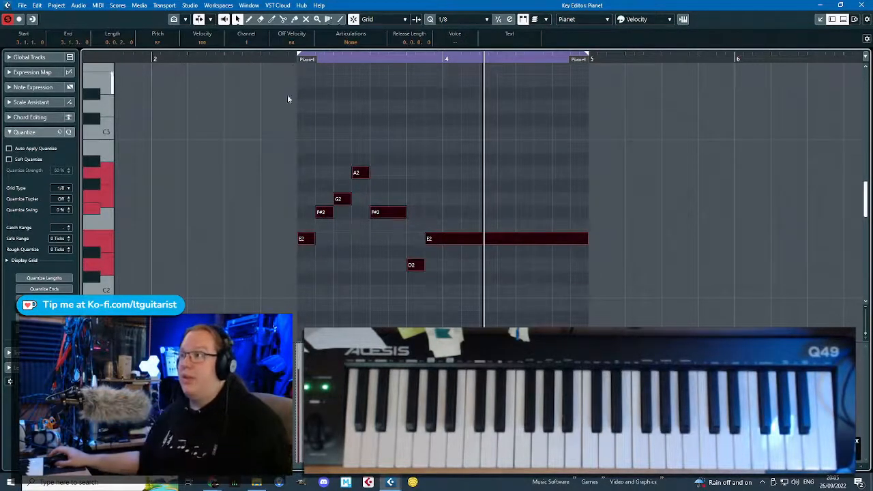
scroll(248, 181, down, 1)
scroll(194, 154, down, 3)
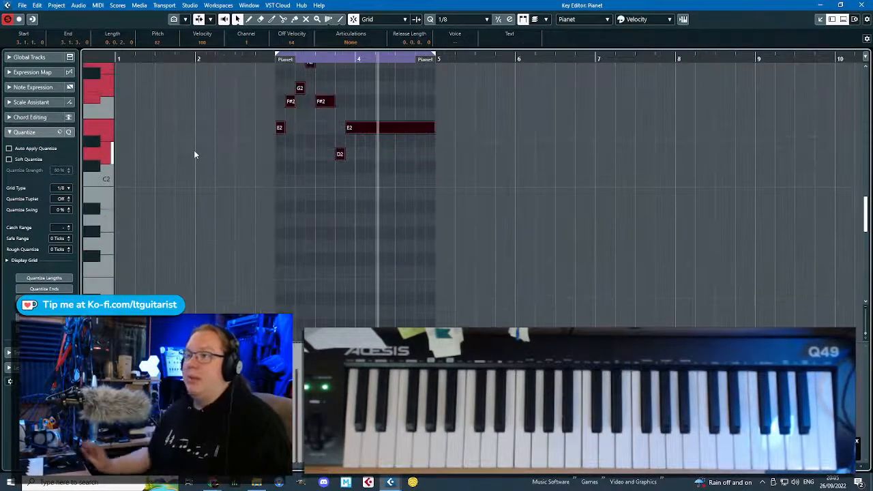
key(shift+Down)
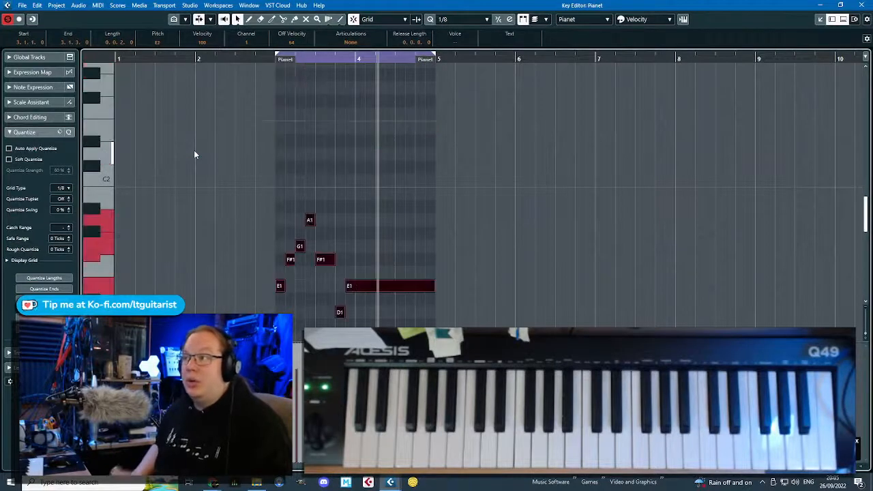
Transpose all notes of the Pianet phrase up two octaves, play it back and close the Key Editor.
click(265, 63)
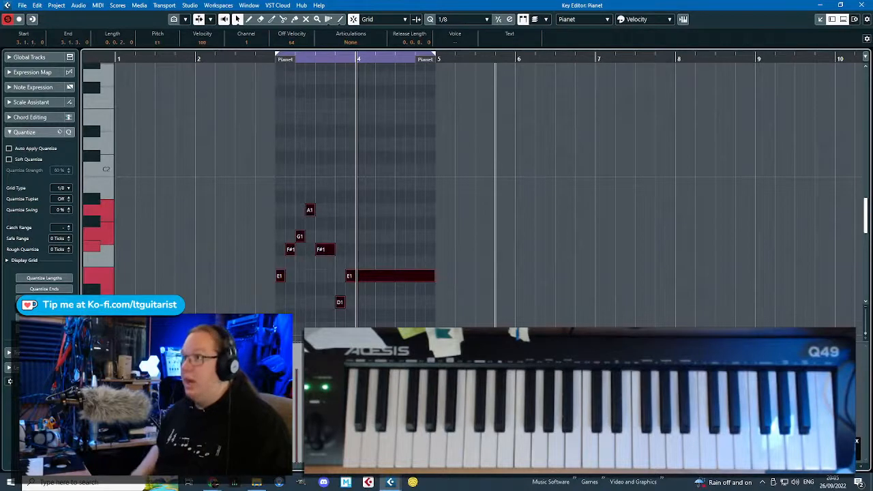
key(shift+Up)
key(shift+Up)
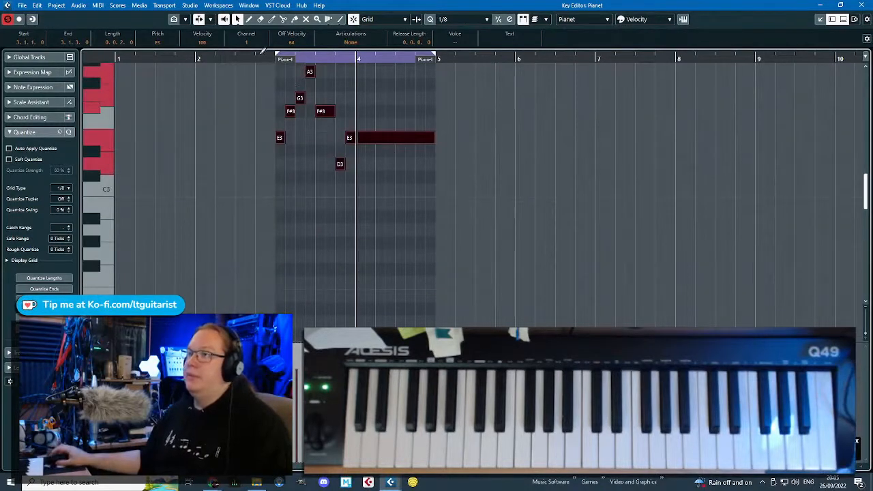
click(261, 54)
scroll(249, 129, up, 2)
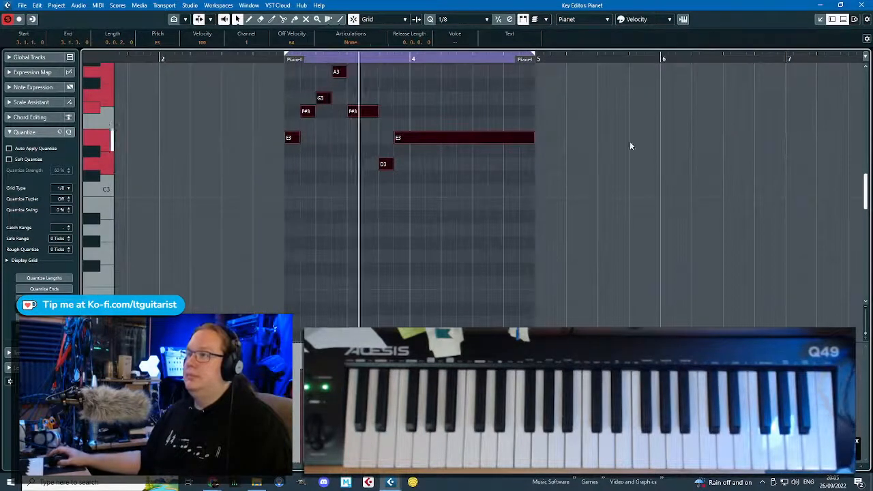
click(857, 5)
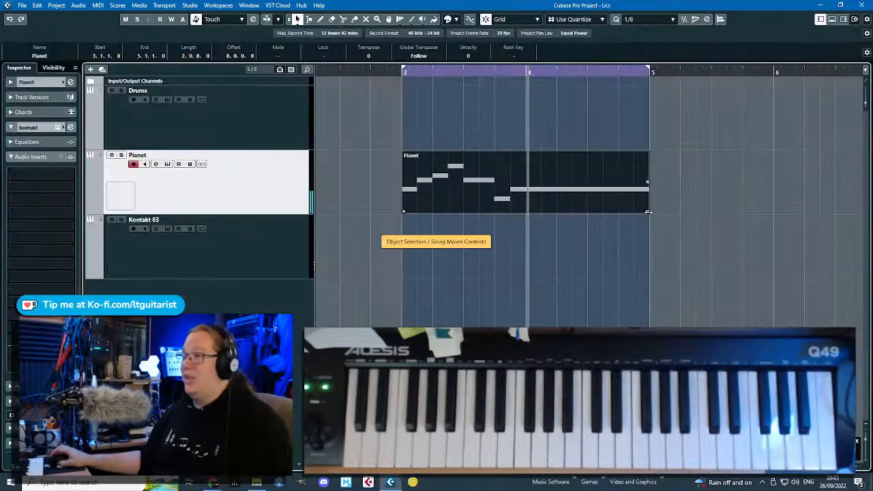
Time-stretch the Pianet part to four bars so it ends at bar 7, and return the selection tool to Normal Sizing.
drag(648, 212, 526, 212)
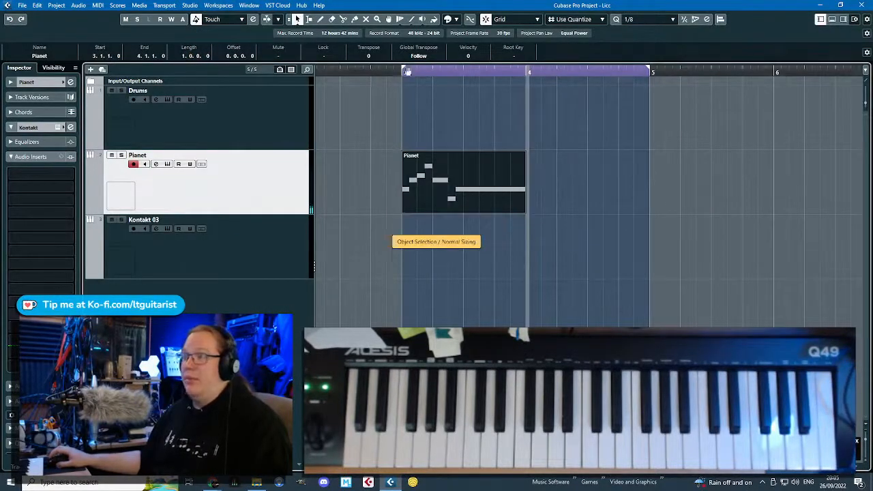
key(ctrl+z)
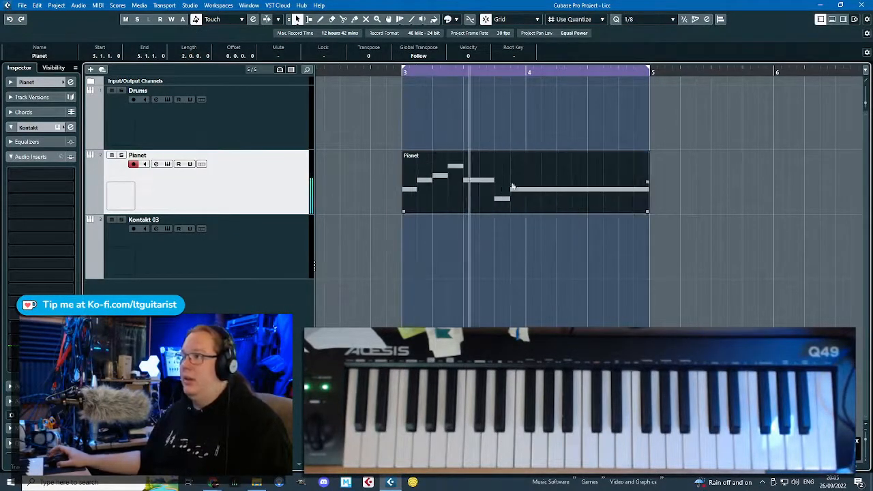
key(g)
key(g)
key(g)
key(1)
key(1)
drag(540, 212, 655, 224)
key(1)
Extend the cycle range to bar 7 and play the stretched Pianet part.
drag(540, 72, 665, 71)
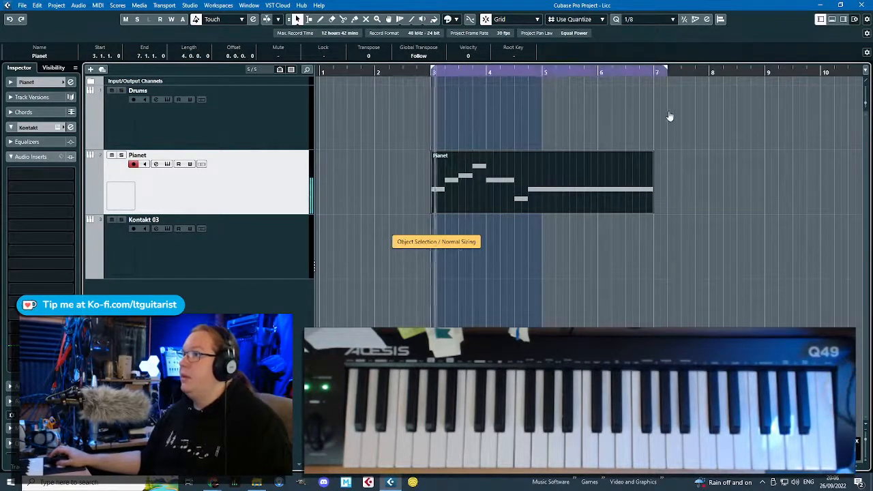
key(space)
click(651, 115)
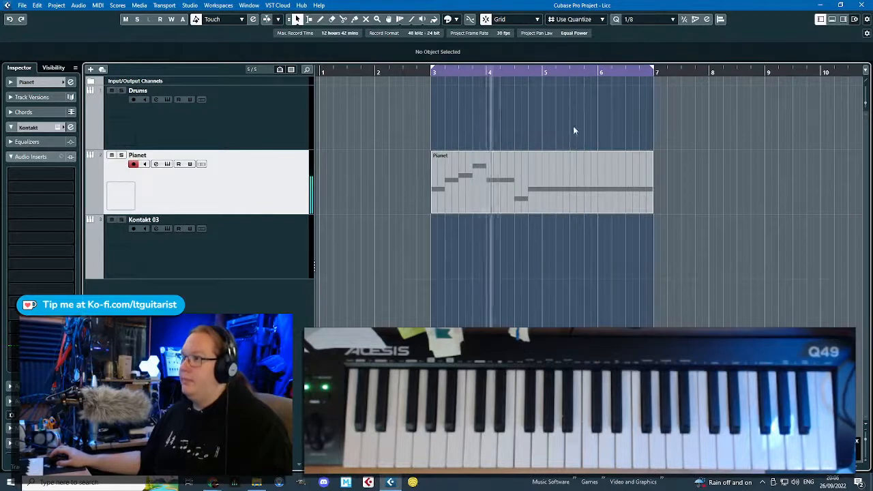
Duplicate the Pianet track with its part, and offset the copied part to start at bar 4.
right_click(272, 187)
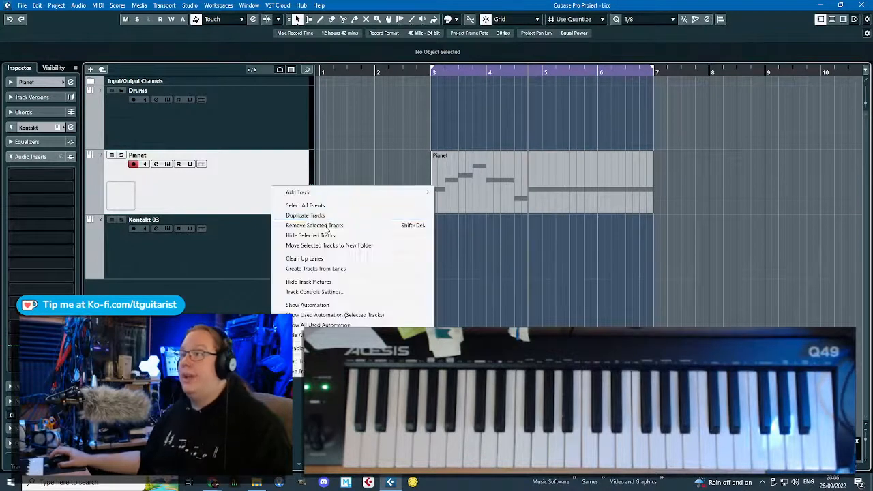
click(305, 215)
drag(516, 261, 576, 269)
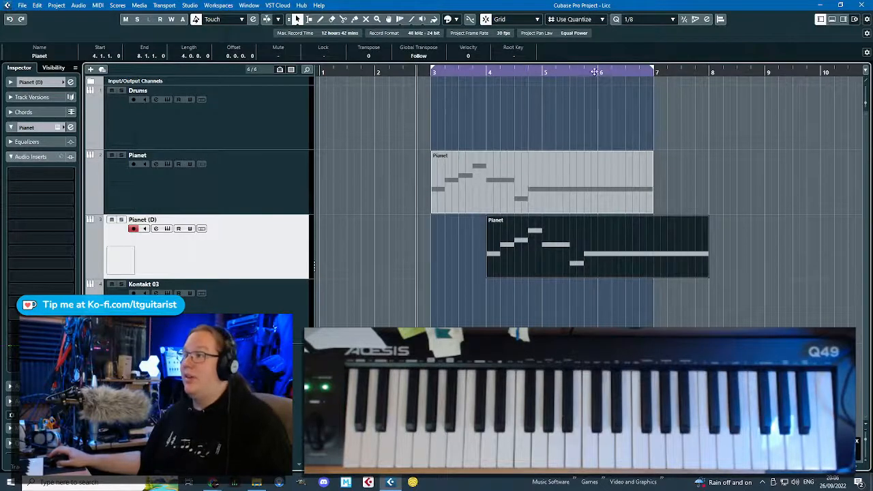
click(566, 139)
scroll(521, 196, up, 3)
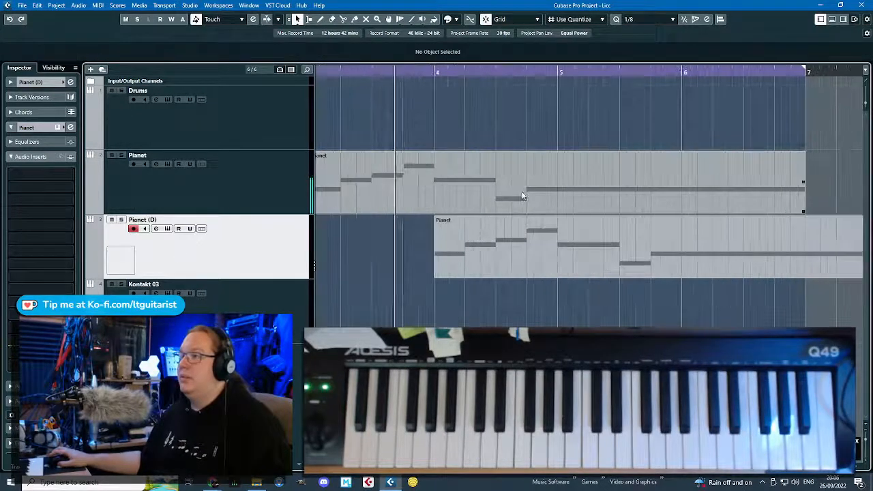
scroll(522, 196, down, 2)
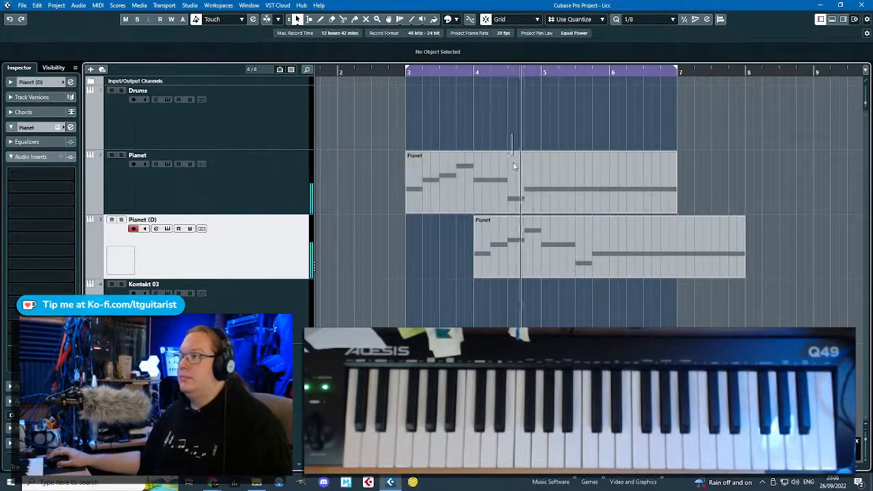
Duplicate the part on each of the two Pianet tracks so the copies directly follow the originals.
click(515, 165)
key(ctrl+d)
scroll(617, 290, down, 2)
drag(630, 306, 507, 241)
key(ctrl+d)
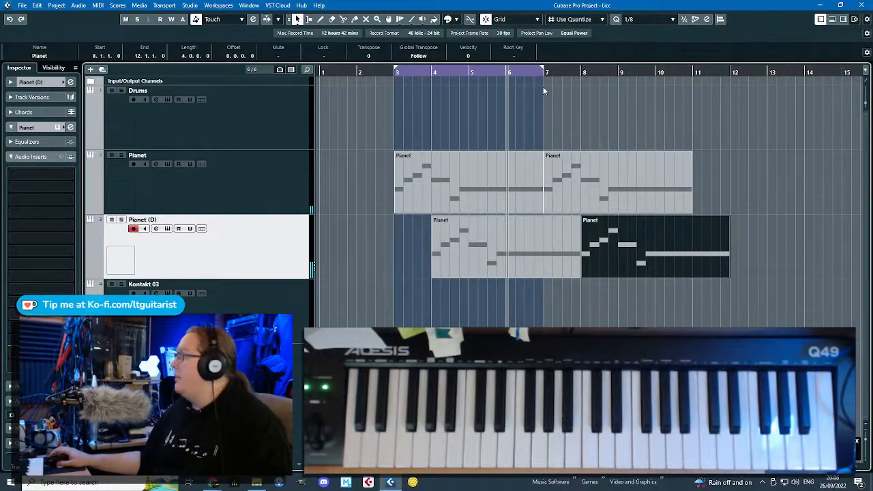
Delete both parts on the Pianet (D) track.
click(528, 123)
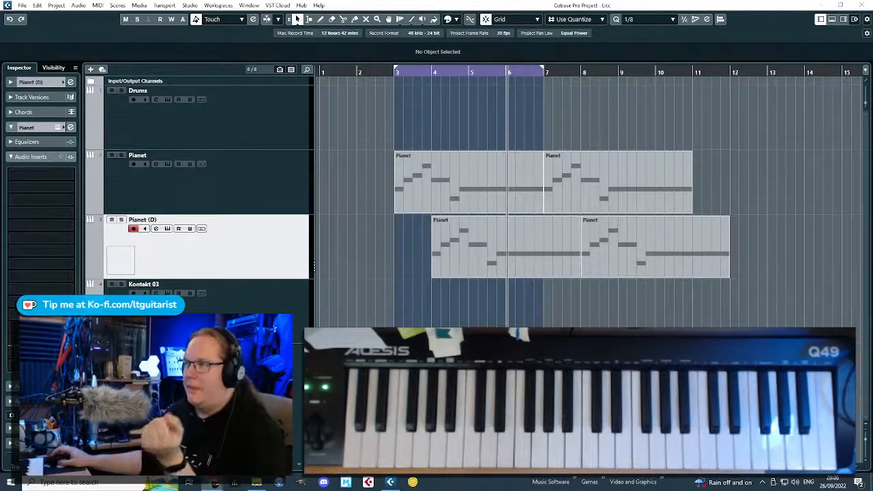
drag(688, 310, 489, 267)
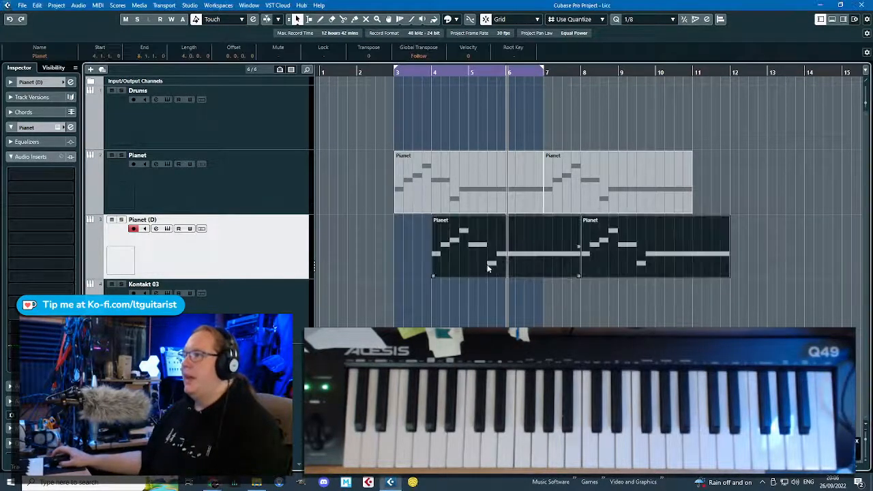
key(Delete)
Set the cycle range from bar 3 to bar 11 around the two Pianet parts and play it.
drag(543, 71, 693, 97)
key(g)
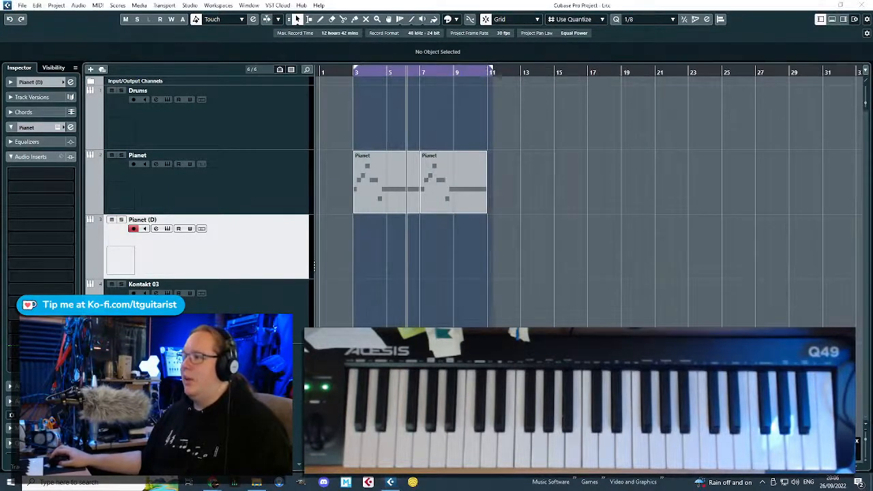
scroll(566, 466, up, 17)
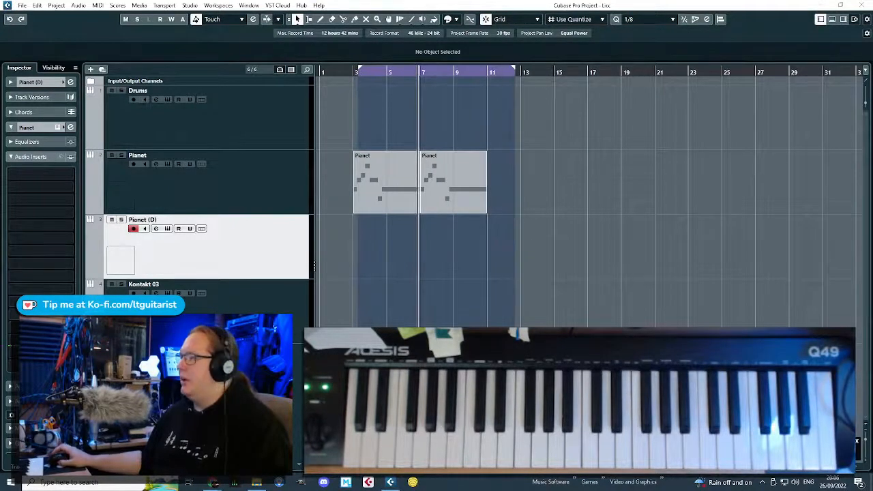
key(h)
key(h)
key(h)
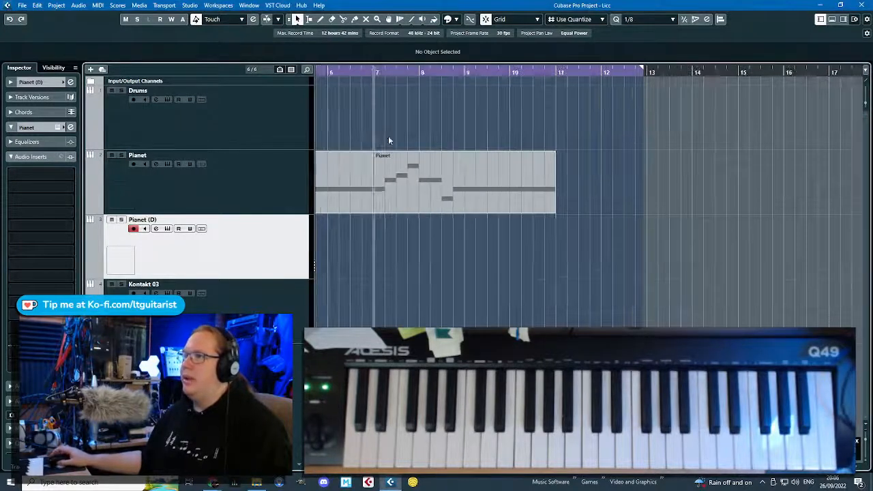
click(388, 72)
key(space)
mouse_move(404, 69)
mouse_down()
mouse_move(387, 71)
mouse_move(731, 92)
mouse_move(415, 112)
mouse_move(390, 105)
mouse_up()
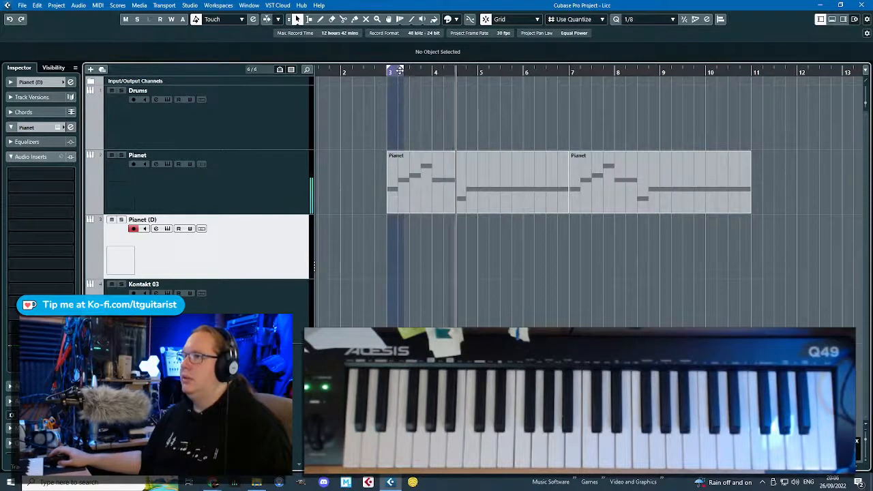
drag(402, 70, 737, 108)
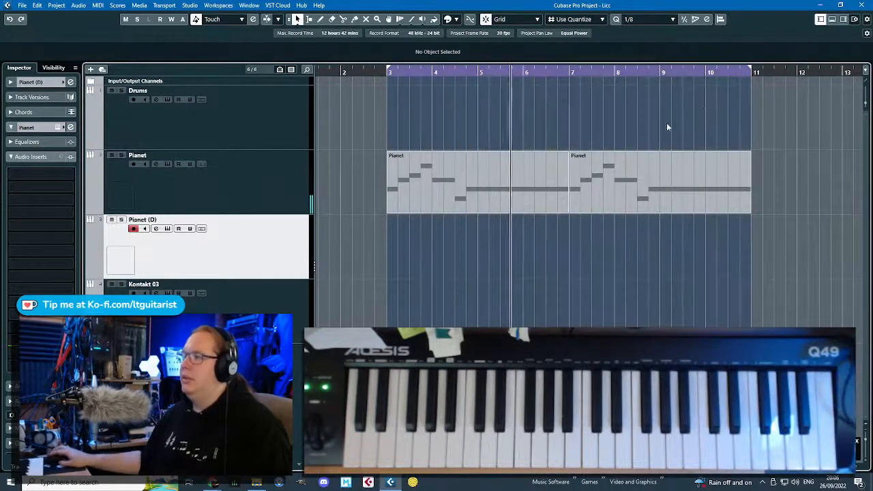
Duplicate both Pianet parts to fill bars 11 to 19 and extend the cycle range to bar 19.
key(g)
key(g)
drag(574, 187, 418, 170)
key(ctrl+d)
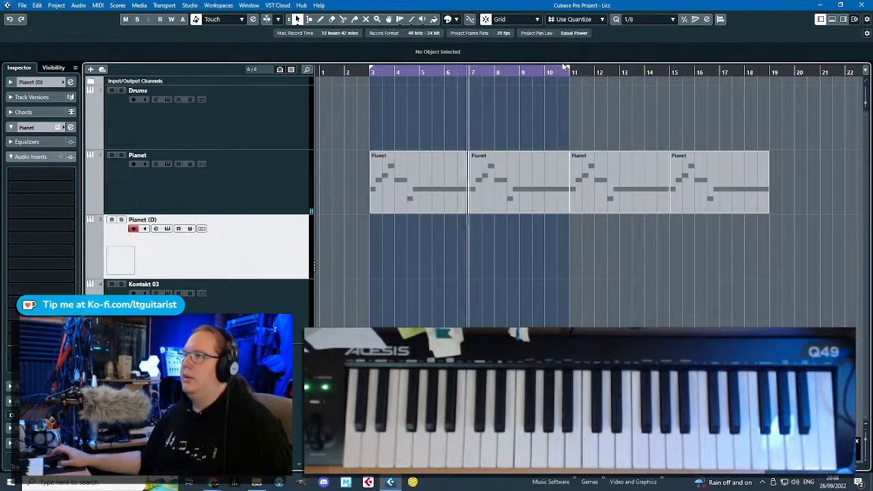
click(742, 118)
drag(742, 118, 771, 142)
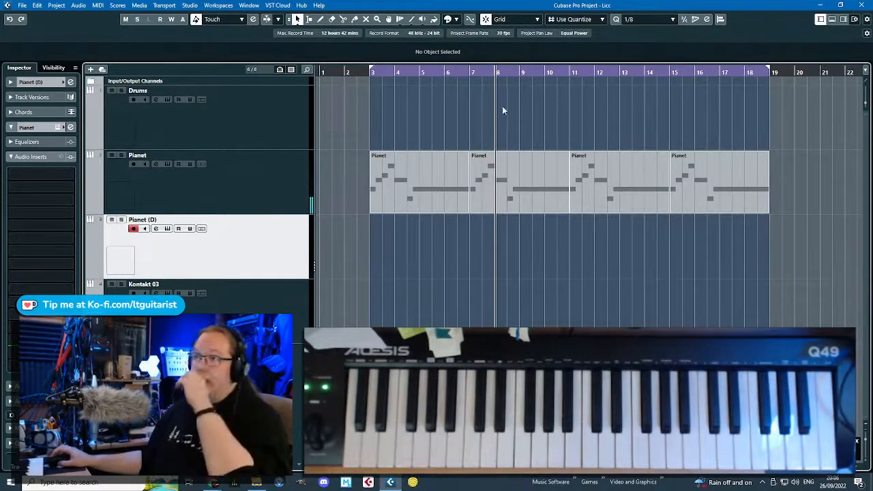
Rename the Pianet (D) track as Bass.
key(g)
key(g)
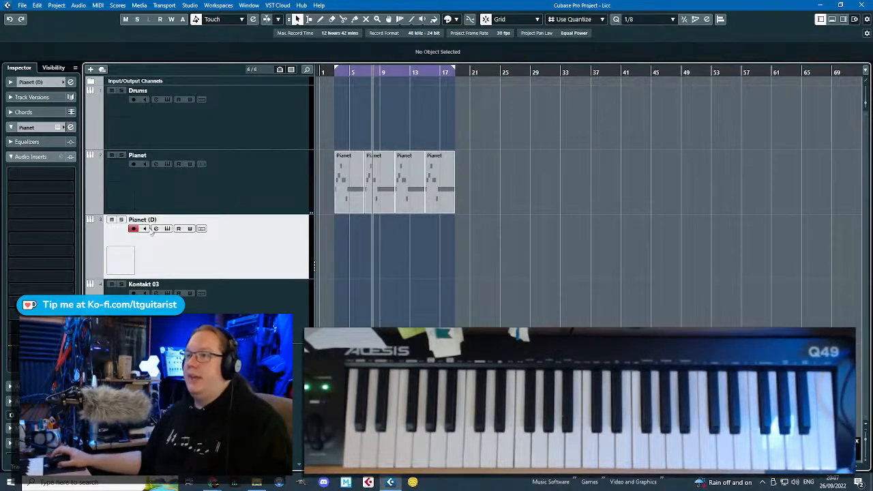
key(Return)
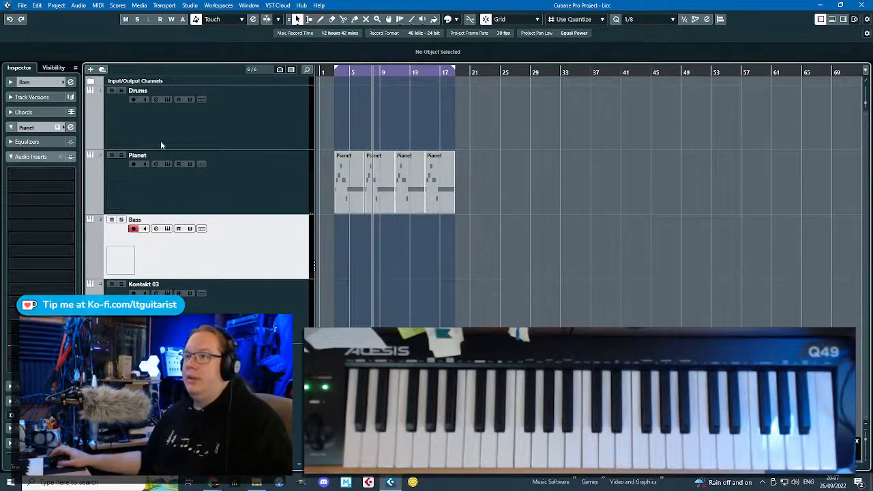
Open the Kontakt instrument of the Bass track and empty its rack.
click(57, 127)
click(598, 89)
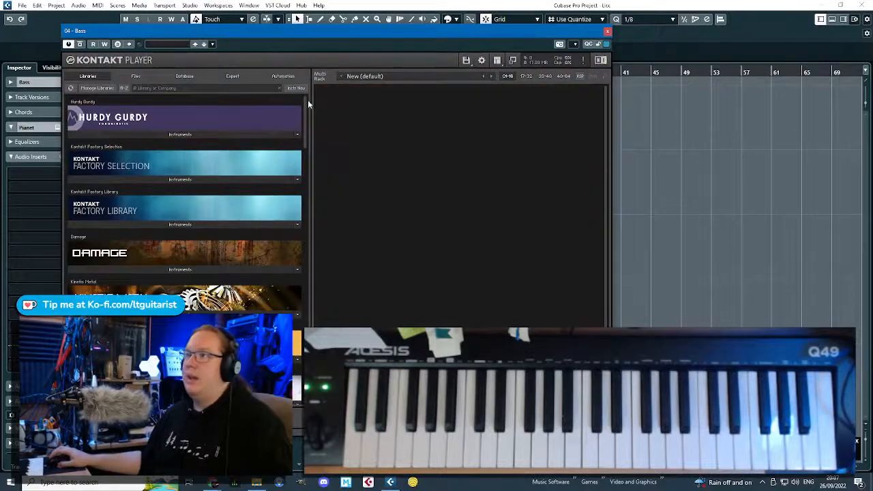
drag(333, 32, 581, 32)
Try the Modern FM, Britzel Bass and Metabell instruments from Retro Machines Mk2, removing each from the rack.
drag(553, 109, 556, 350)
click(373, 321)
scroll(372, 314, down, 3)
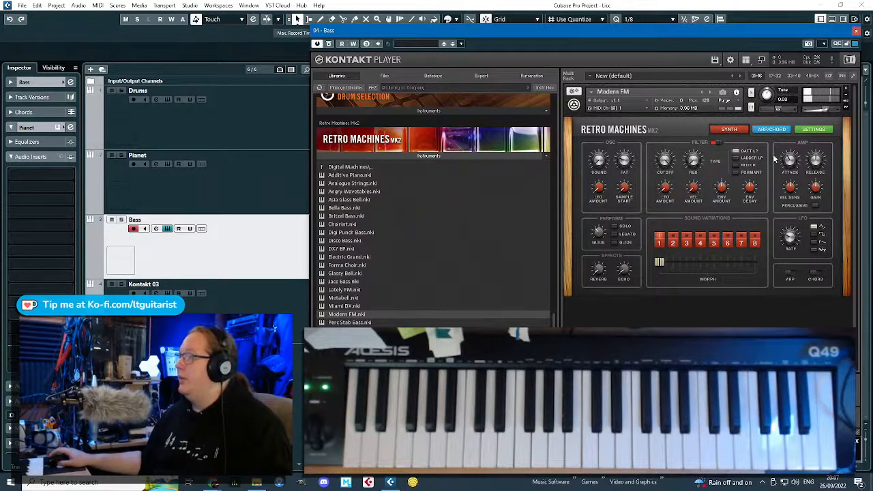
click(847, 90)
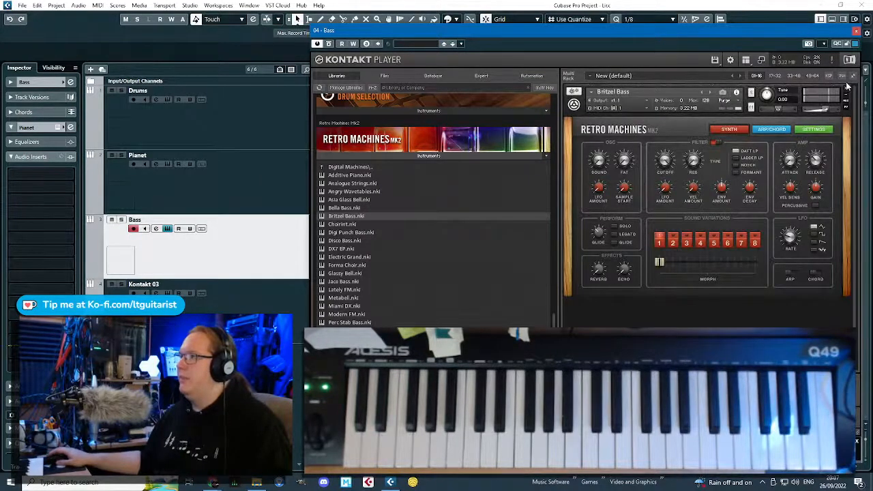
click(846, 90)
double_click(399, 297)
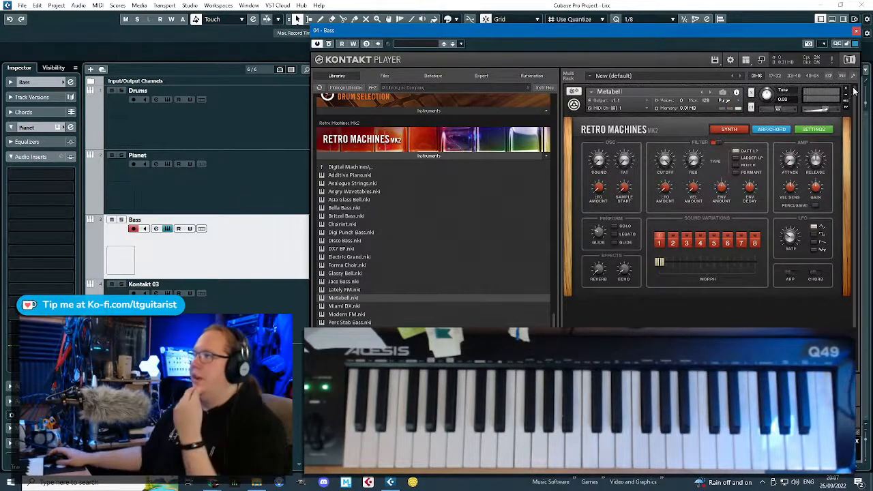
click(846, 91)
click(544, 156)
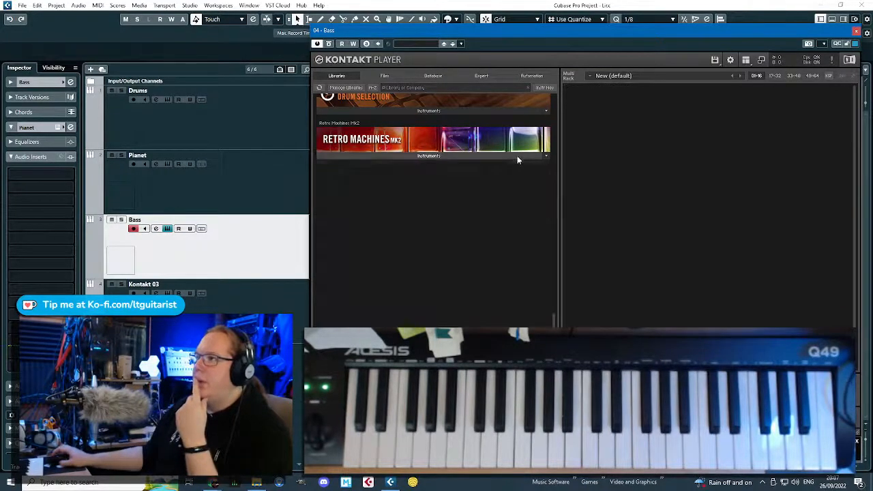
Load Scarbee Jay-Bass - Bridge from the Scarbee Jay-Bass library and close the Kontakt window.
scroll(534, 247, down, 15)
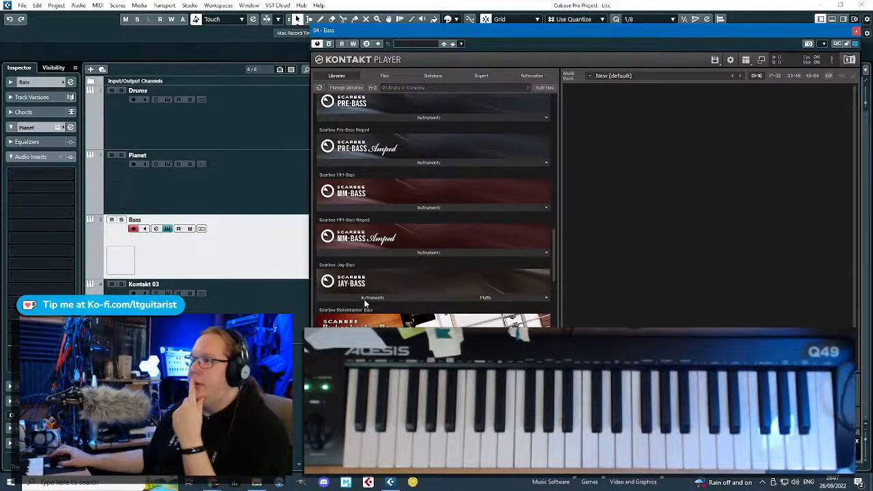
click(365, 299)
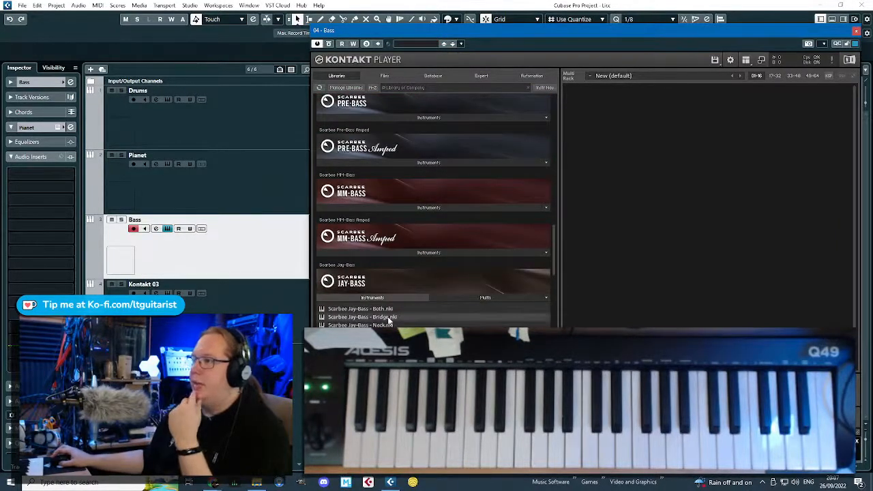
double_click(369, 317)
click(857, 31)
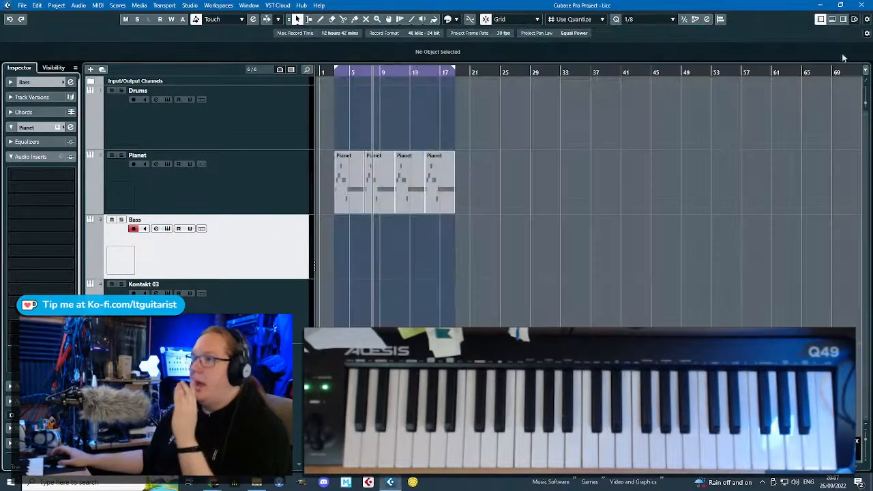
Duplicate the last Pianet part and move the copy onto the Bass track at bar 3.
key(h)
key(h)
key(h)
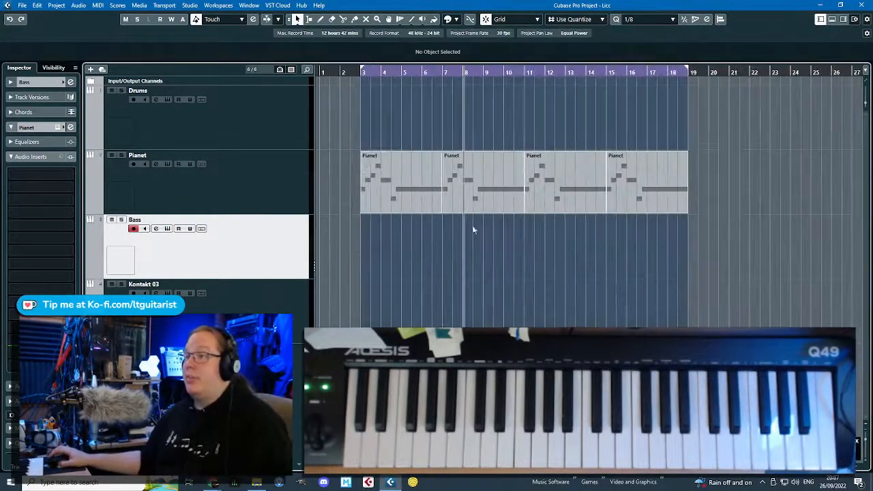
click(656, 198)
key(ctrl+d)
drag(730, 194, 402, 254)
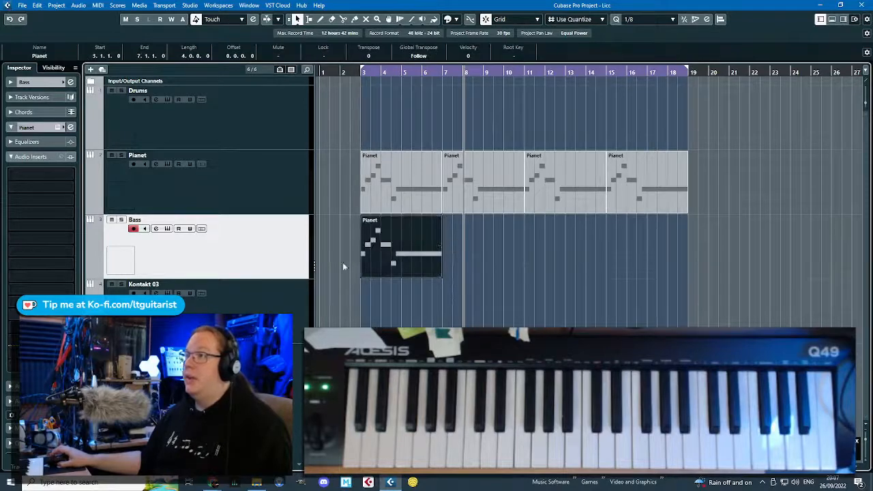
Time-stretch the part on the Bass track from bar 7 to bar 19, then restore normal sizing.
scroll(343, 264, up, 4)
scroll(495, 270, down, 4)
key(1)
key(1)
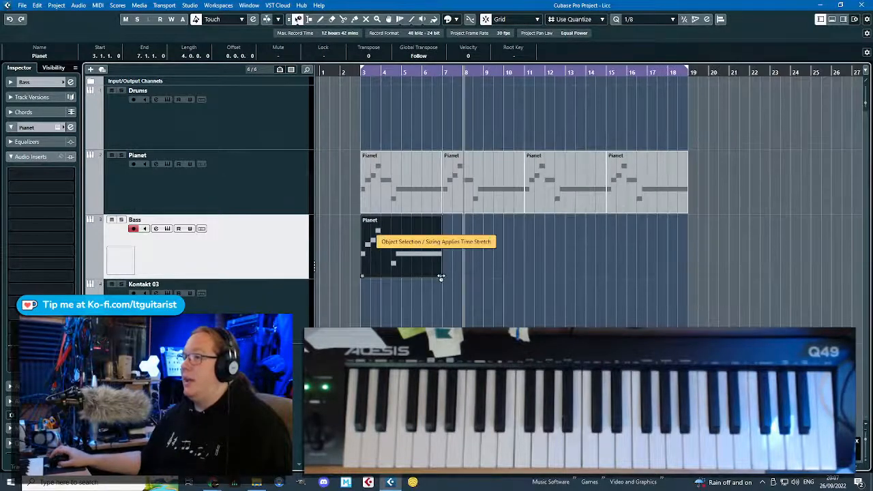
drag(440, 276, 693, 276)
click(694, 278)
key(1)
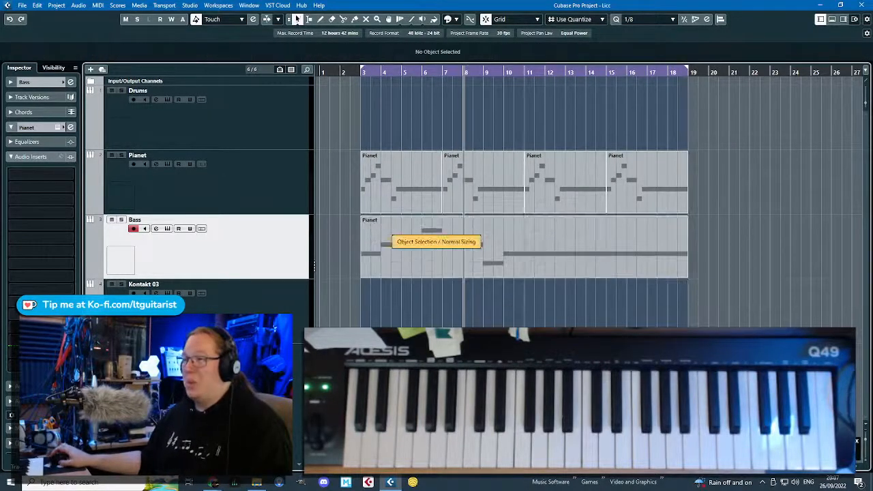
Solo the Bass track and listen to the stretched part from bar 3.
scroll(346, 195, up, 4)
key(s)
click(380, 72)
key(space)
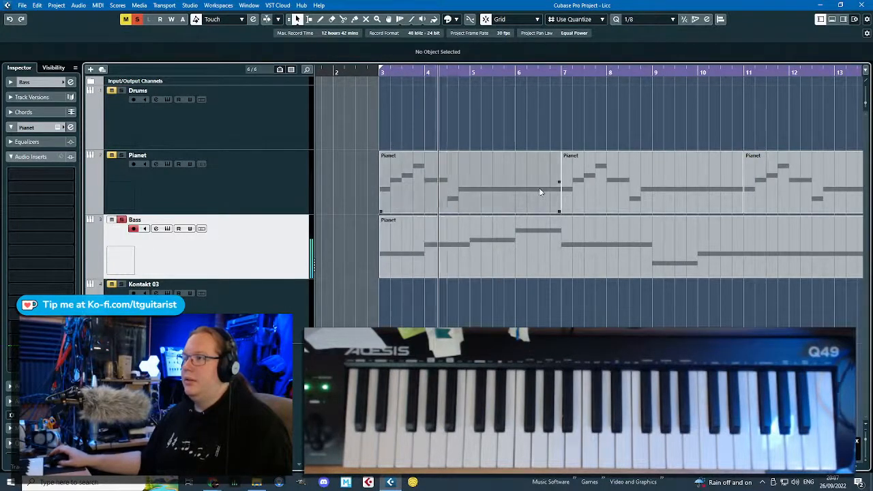
key(g)
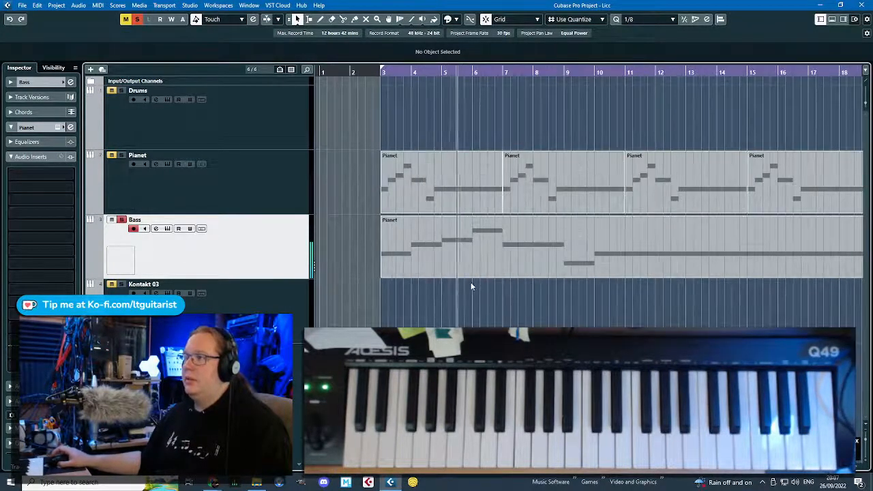
key(g)
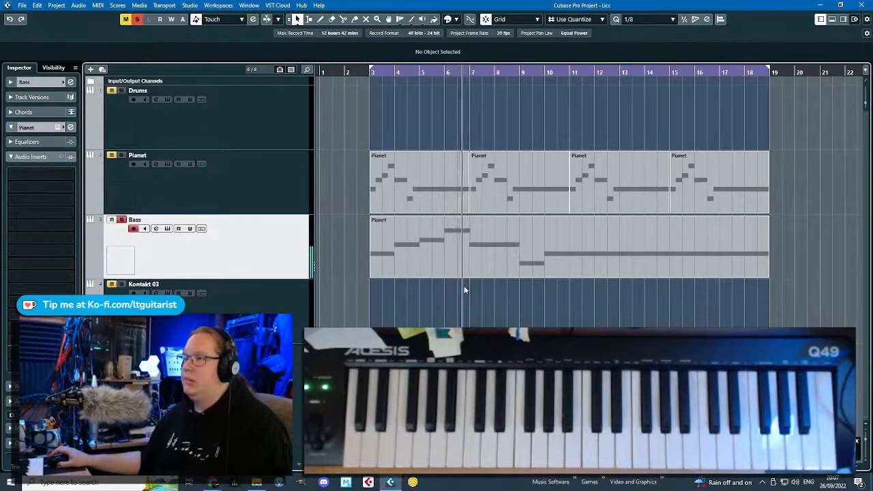
key(h)
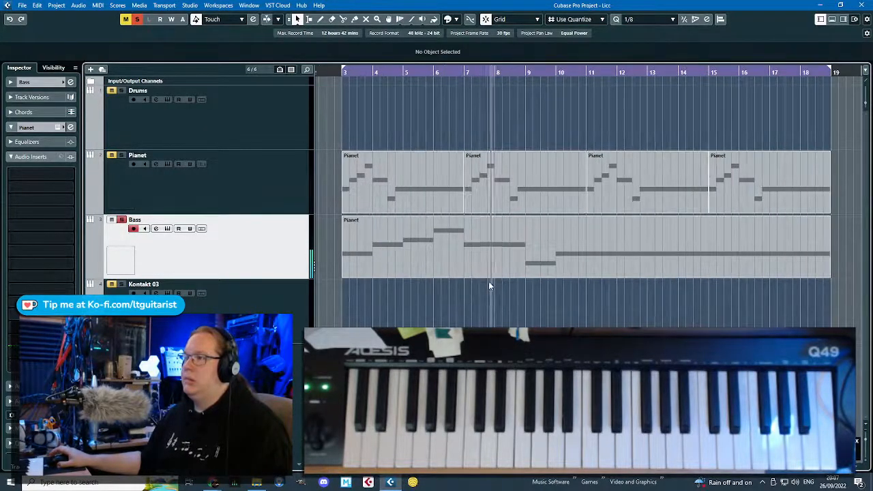
key(g)
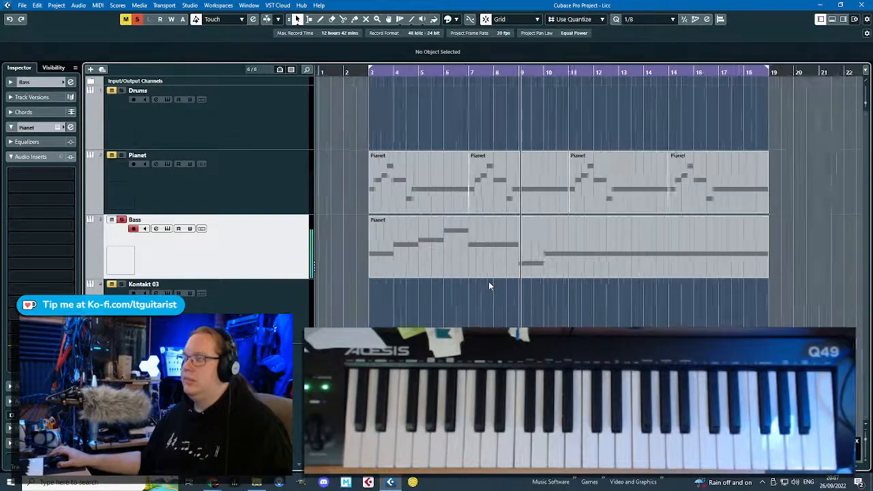
Open the Bass part in the Key Editor and shorten the F#3 at bar 7 and the final E3 to one bar each.
double_click(481, 275)
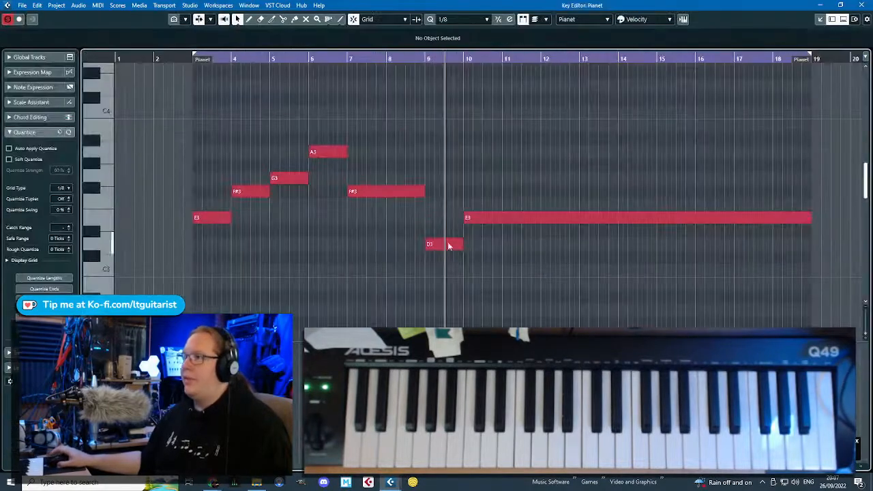
drag(424, 191, 386, 192)
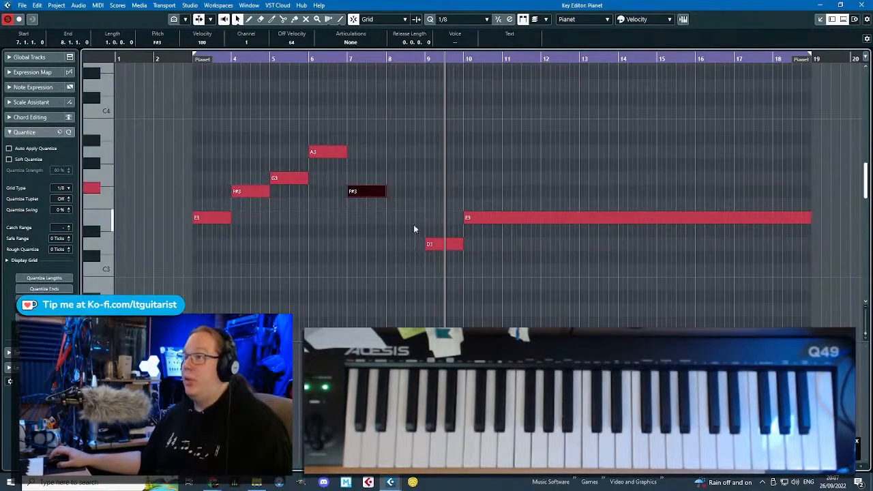
drag(810, 219, 505, 219)
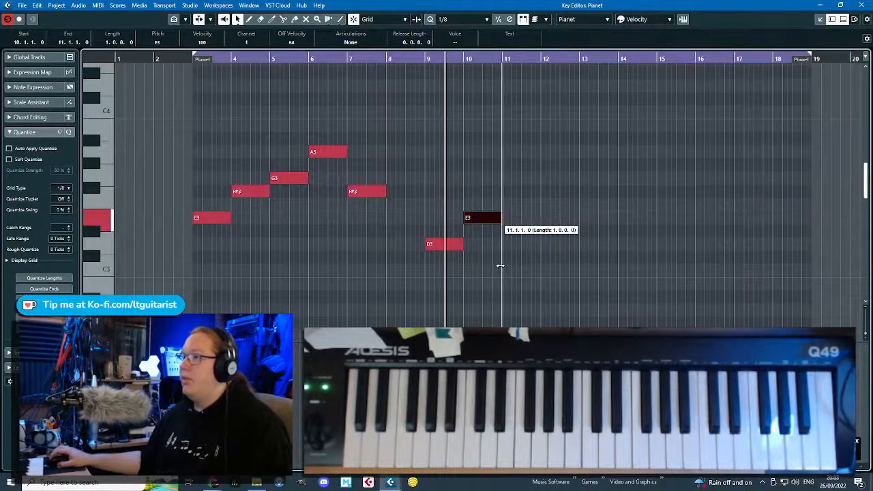
Repeat the one-bar E3 from bar 10 up to bar 19 and duplicate the bar 7 F#3 into bar 8.
key(ctrl+d)
key(ctrl+d)
key(ctrl+d)
key(ctrl+d)
key(ctrl+d)
key(ctrl+d)
key(ctrl+d)
key(ctrl+d)
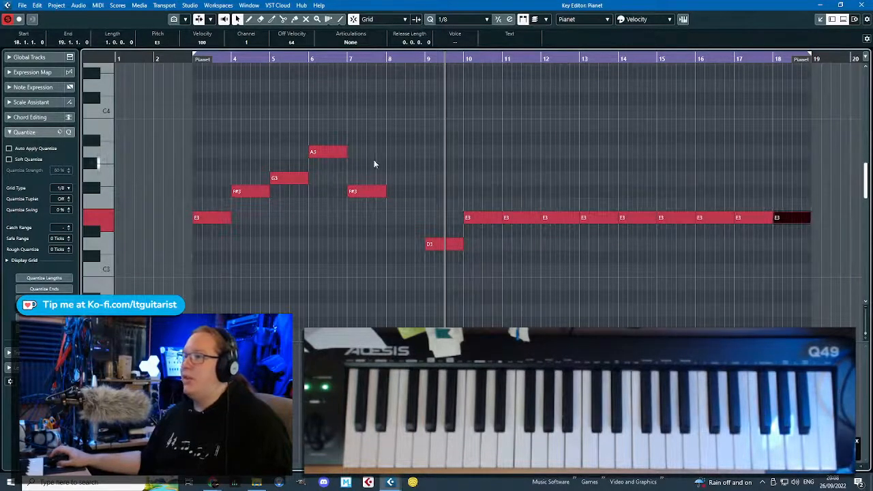
click(367, 192)
key(ctrl+d)
Shorten all the bass notes to a length of 0.3.2.0 and transpose them down two octaves.
drag(195, 127, 819, 292)
ctrl+scroll(812, 220, up, 2)
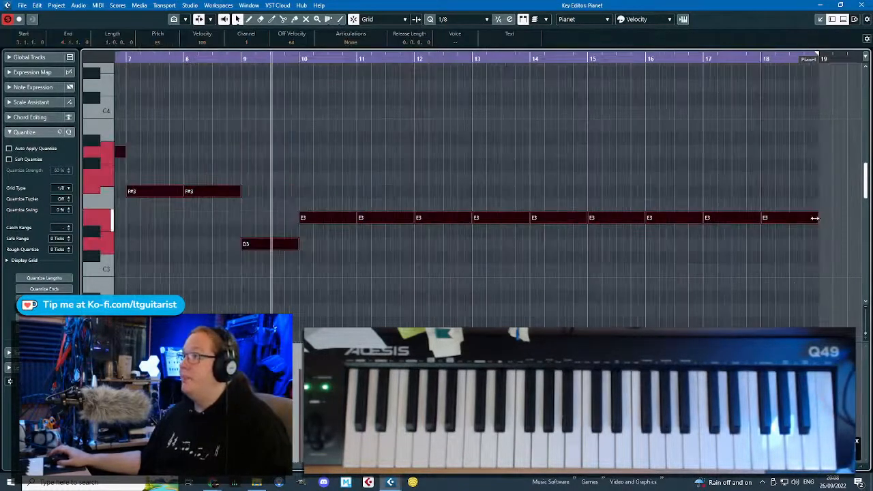
ctrl+scroll(789, 244, down, 2)
drag(667, 276, 136, 139)
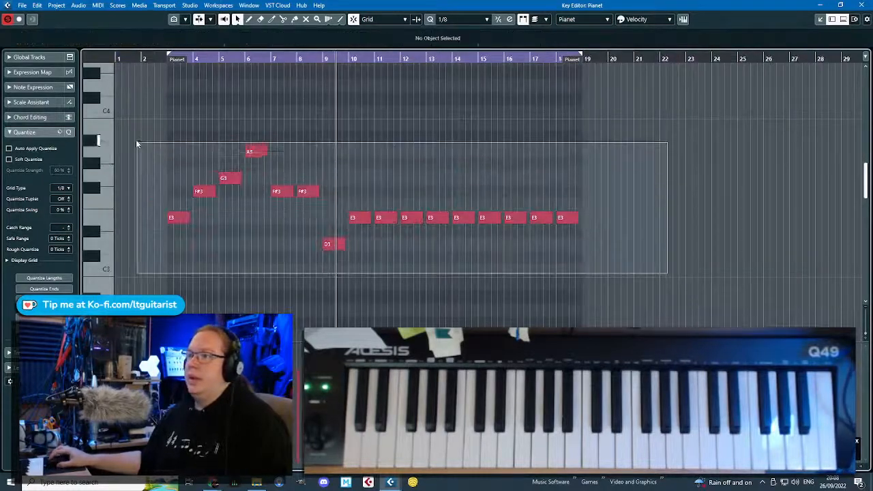
key(shift+Down)
key(shift+Down)
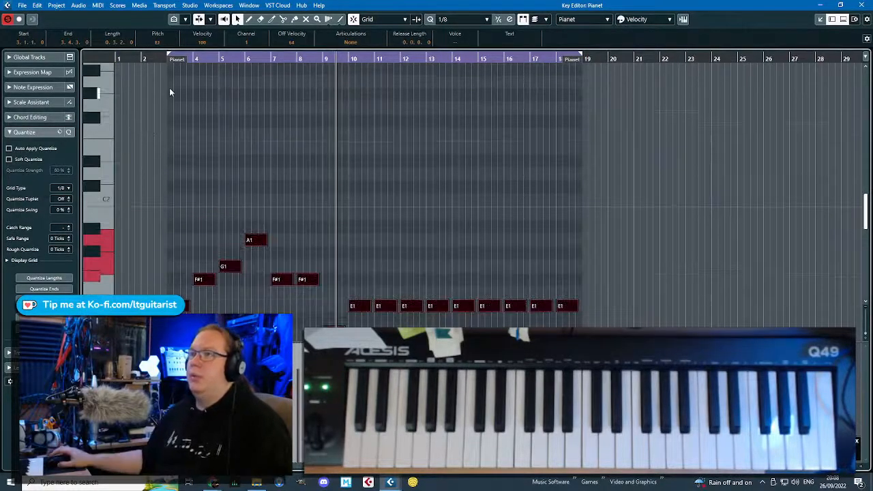
Play the bass line from bar 3 and lengthen all its notes off the grid to about 0.3.3.33.
double_click(158, 60)
ctrl+scroll(171, 184, up, 2)
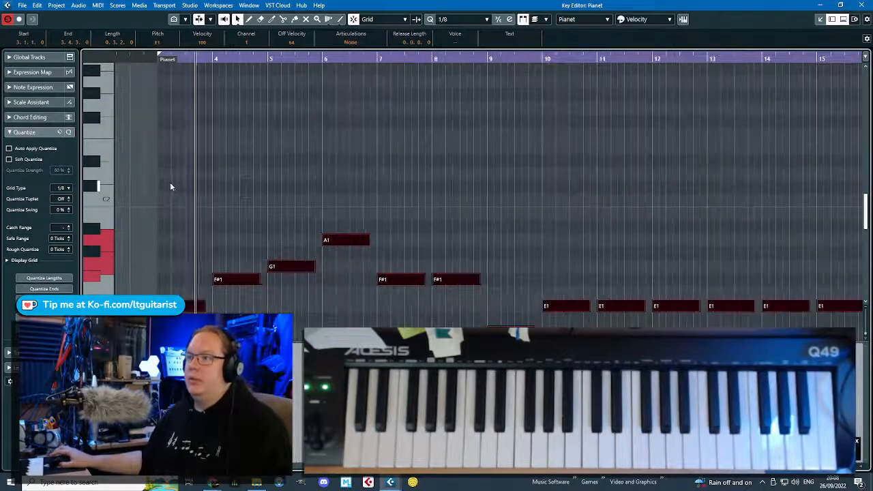
ctrl+scroll(280, 284, up, 2)
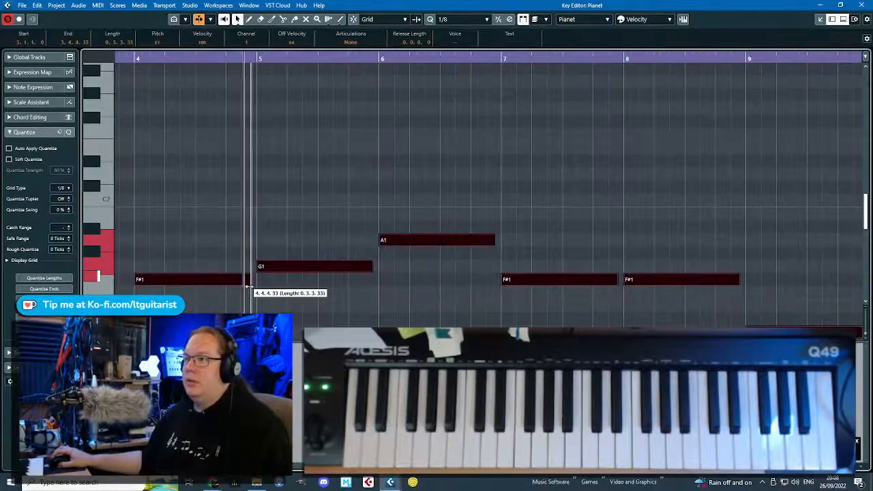
ctrl+scroll(247, 276, down, 2)
click(324, 188)
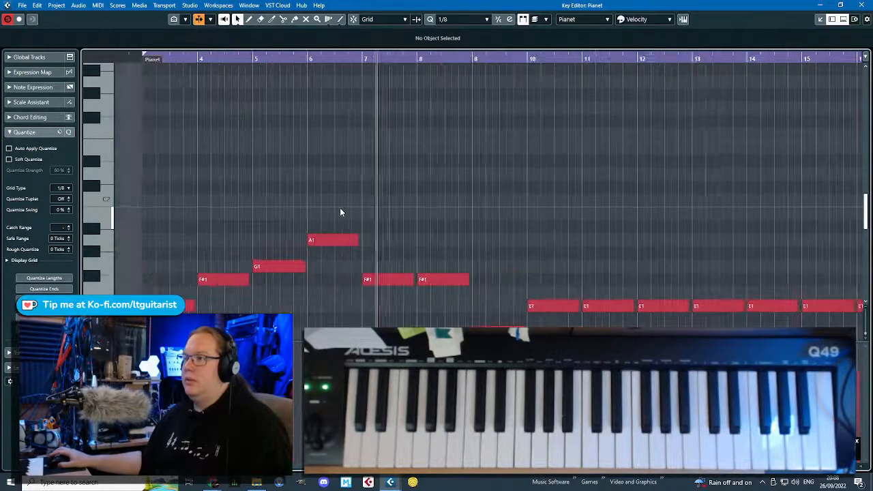
Check the edited bass notes during playback and close the Key Editor.
scroll(351, 214, down, 3)
ctrl+scroll(404, 226, down, 1)
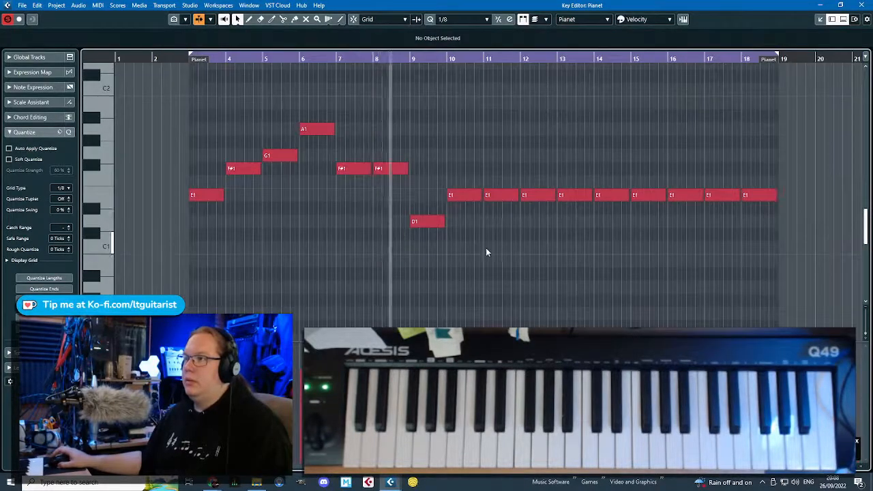
ctrl+scroll(485, 248, up, 3)
ctrl+scroll(485, 252, down, 3)
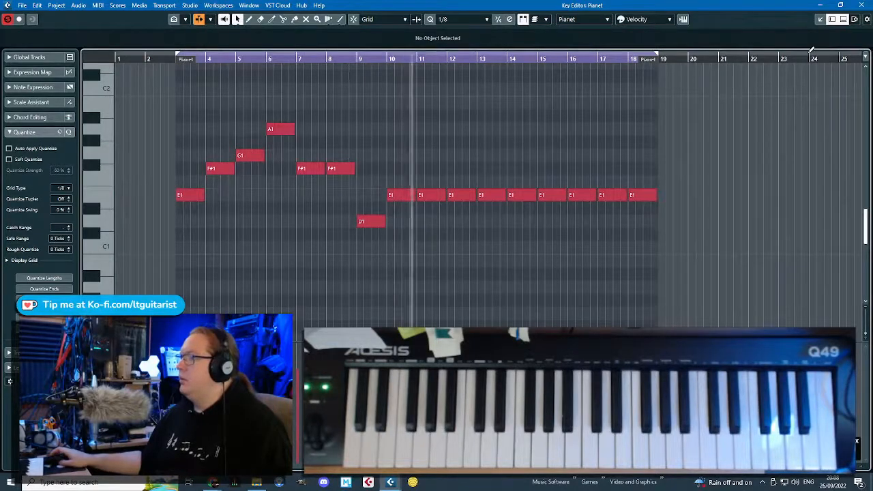
click(858, 5)
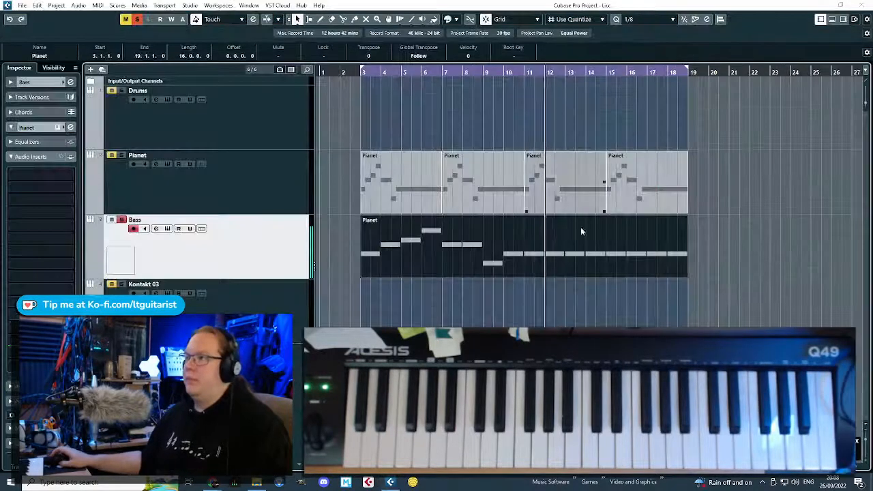
Select and solo the Pianet track alongside the Bass and listen to both from bar 3.
click(287, 171)
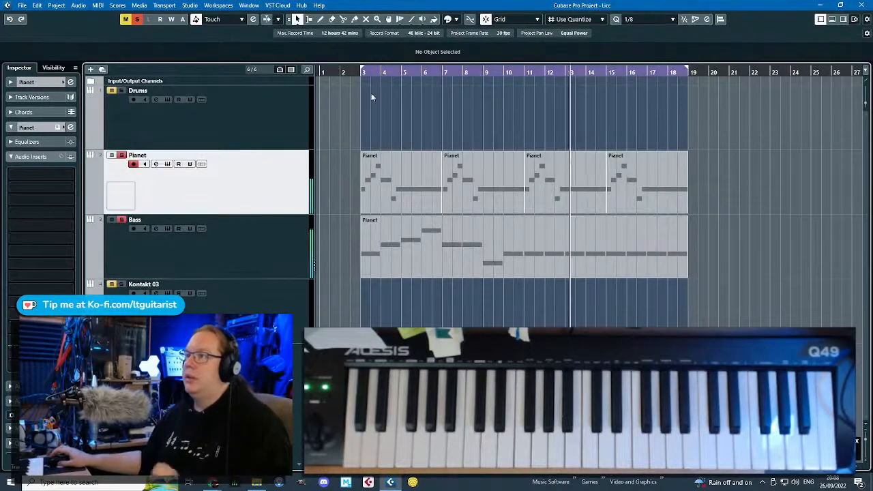
click(362, 72)
key(space)
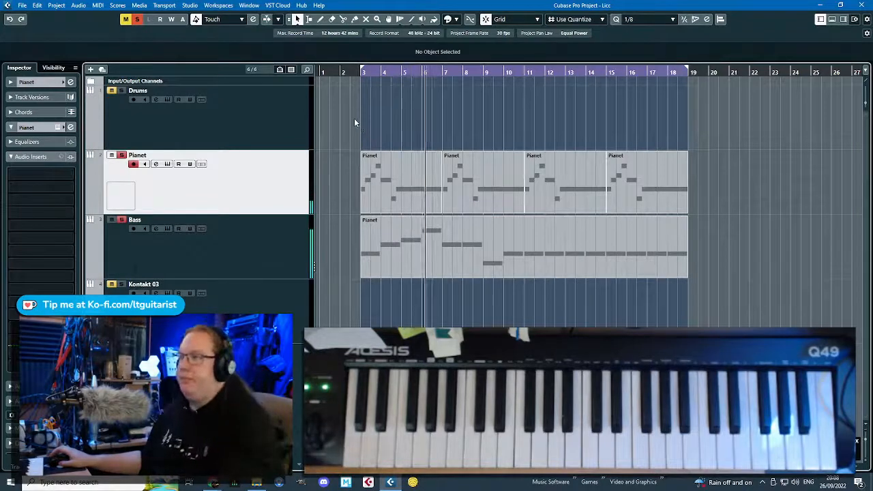
click(449, 112)
key(Delete)
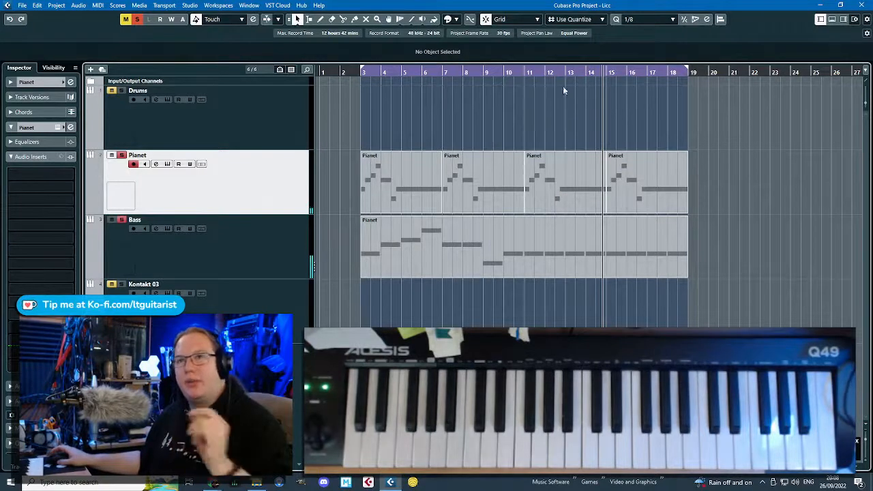
Split the Bass part at bar 11, delete its second half and duplicate the first half in its place.
click(534, 231)
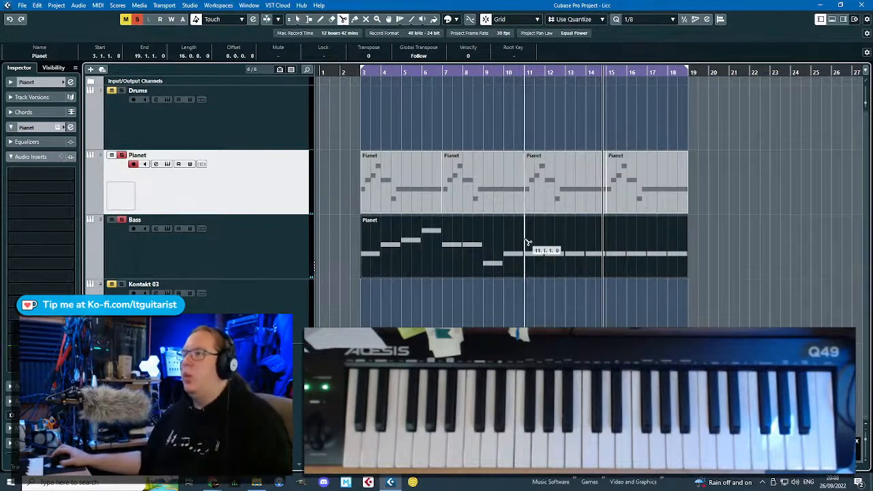
alt+click(526, 246)
key(Delete)
click(415, 243)
key(ctrl+d)
click(402, 131)
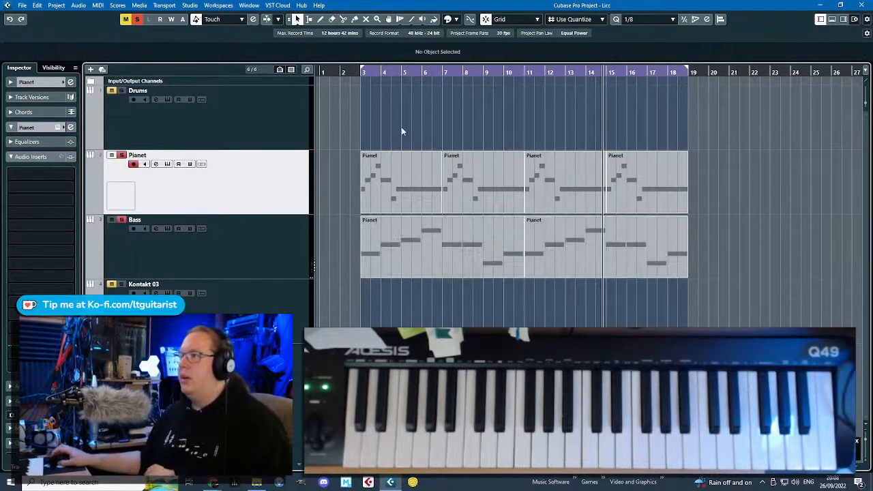
Play the Pianet and Bass parts together from bar 3 to review the repeated bass line.
click(356, 75)
key(space)
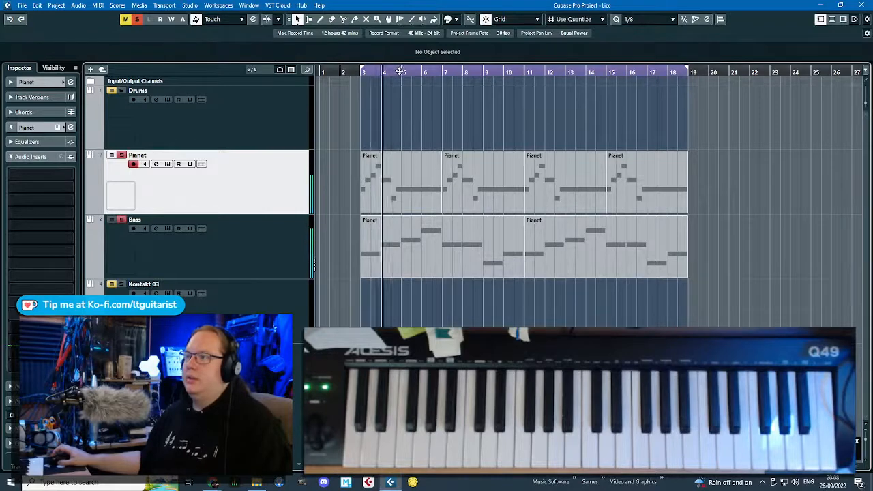
key(h)
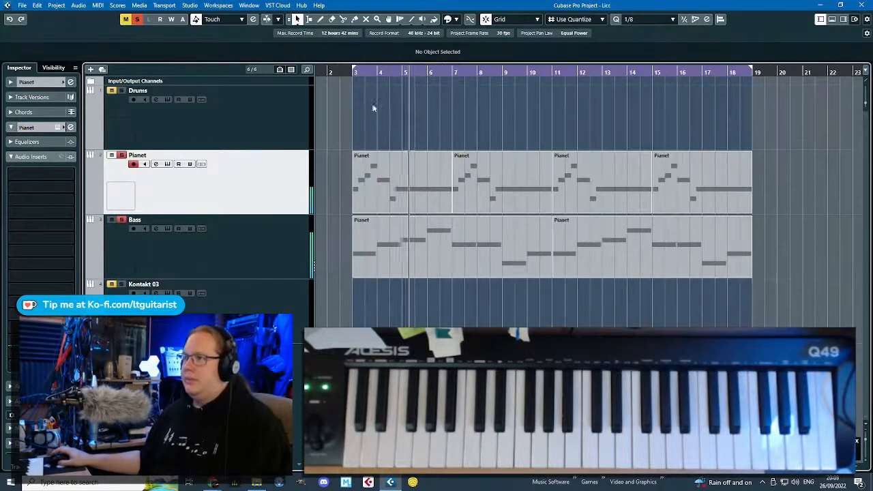
key(g)
key(g)
key(g)
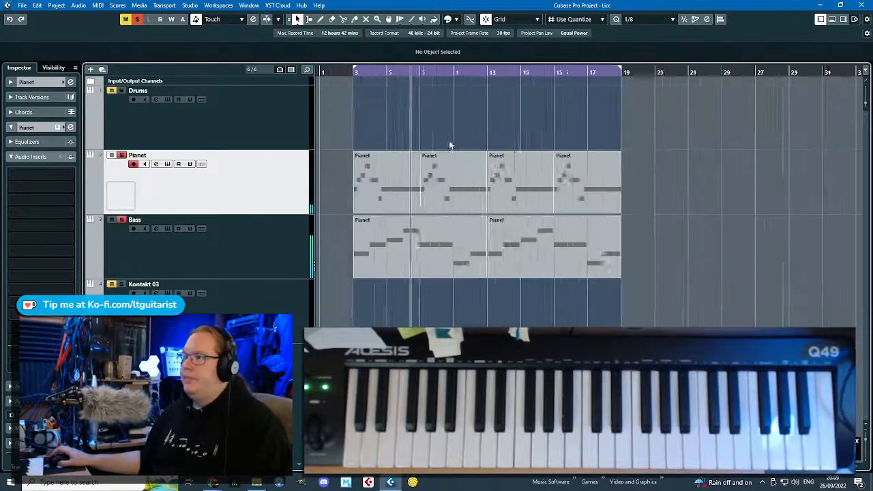
click(402, 236)
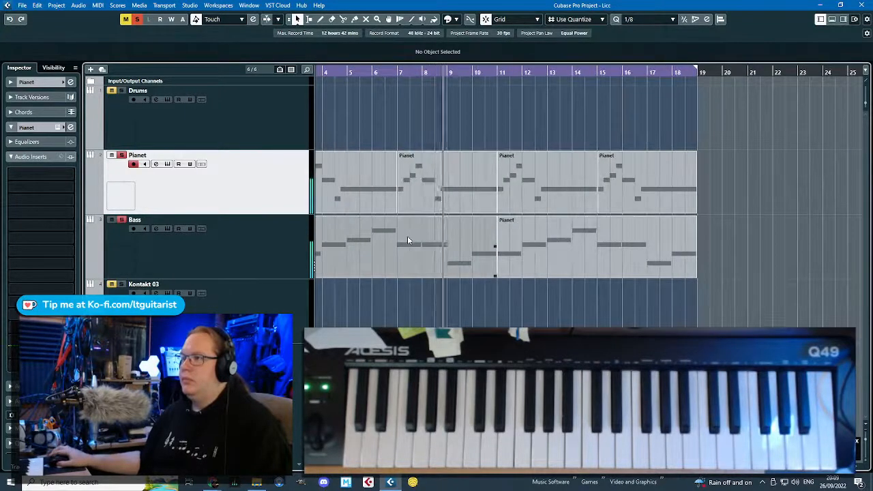
scroll(407, 236, down, 3)
scroll(407, 252, up, 1)
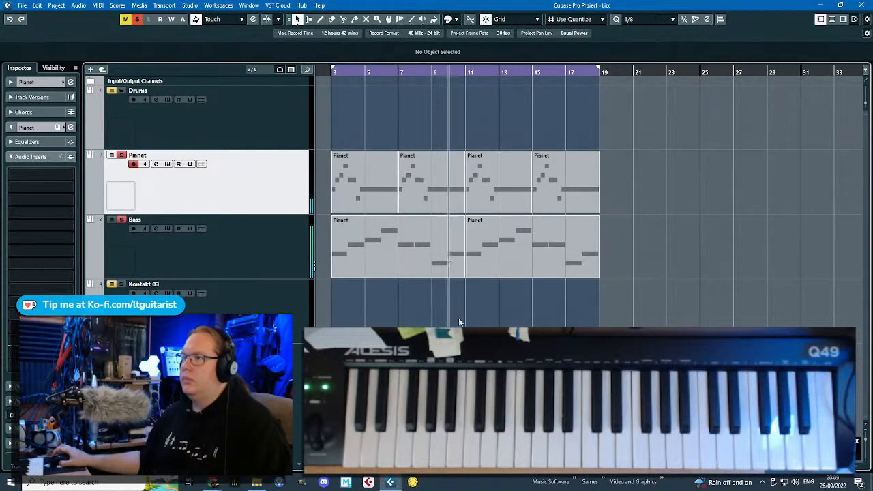
scroll(478, 318, down, 1)
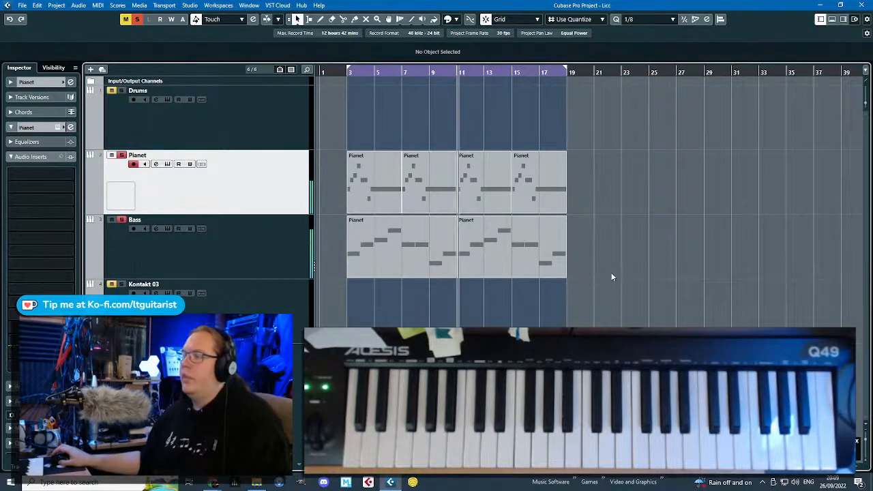
Duplicate all the Pianet and Bass parts so the copies run from bar 19 to bar 35.
drag(604, 262, 348, 166)
key(ctrl+d)
click(372, 123)
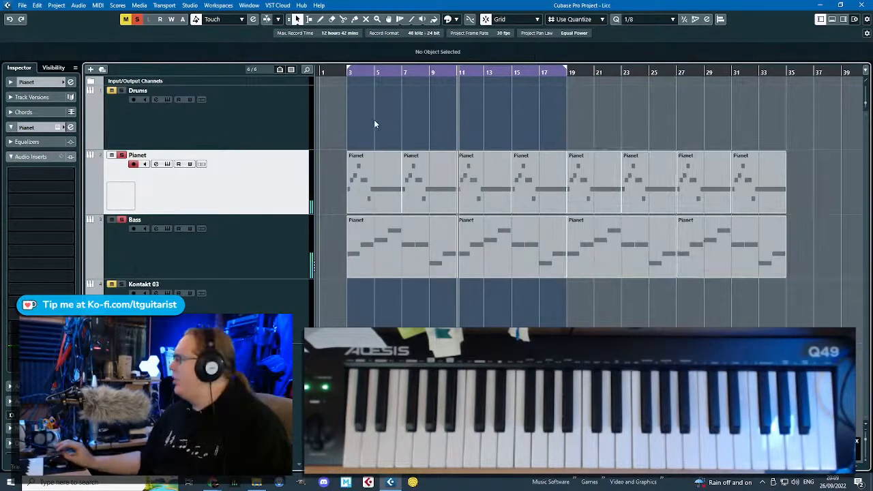
Split the first two Bass parts at bars 7 and 15 and delete the second half of each.
scroll(376, 303, up, 2)
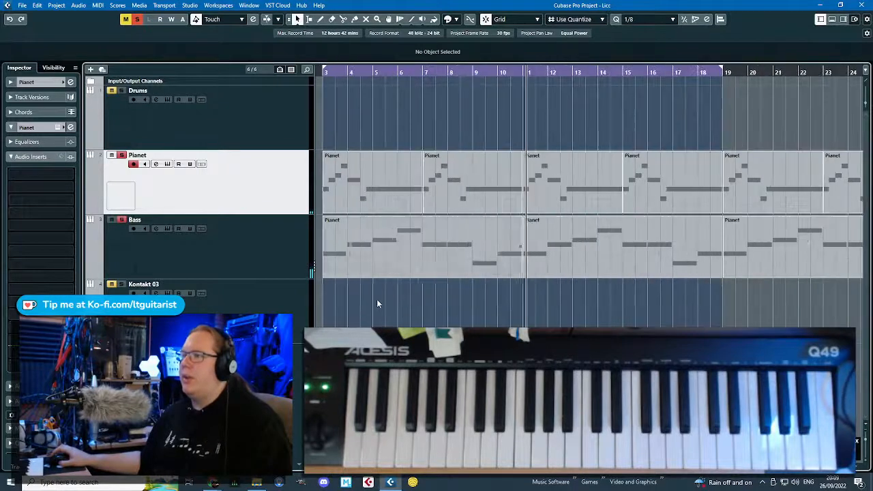
key(3)
alt+click(425, 250)
click(440, 262)
key(Delete)
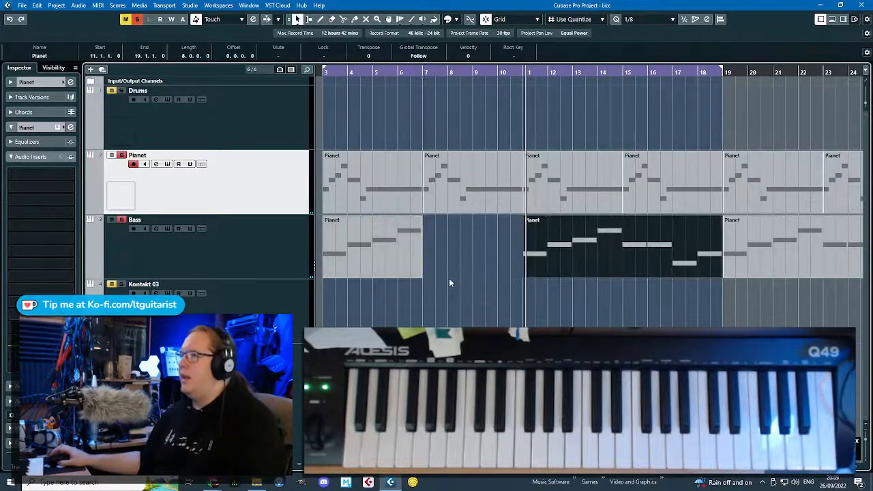
alt+click(623, 252)
drag(642, 298, 634, 267)
key(Delete)
drag(556, 298, 479, 262)
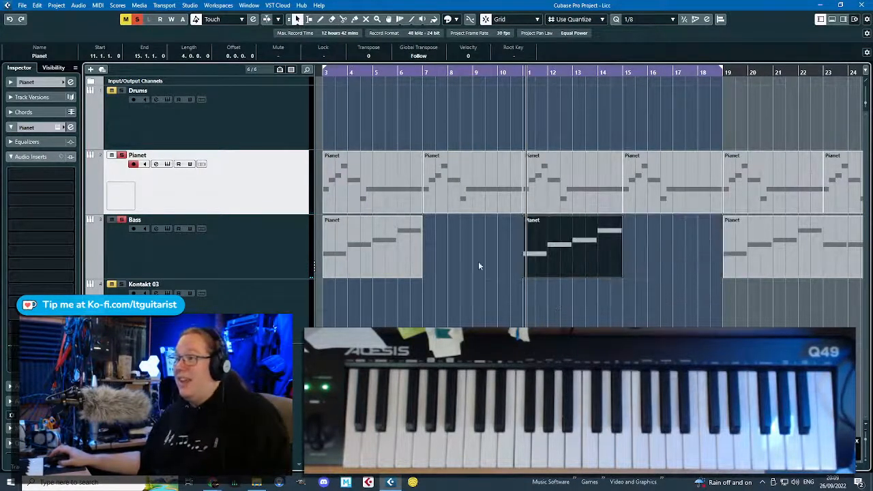
Duplicate the two remaining four-bar Bass parts to fill the gaps at bars 7 to 11 and 15 to 19.
key(ctrl+d)
drag(421, 311, 409, 273)
key(ctrl+d)
key(g)
key(g)
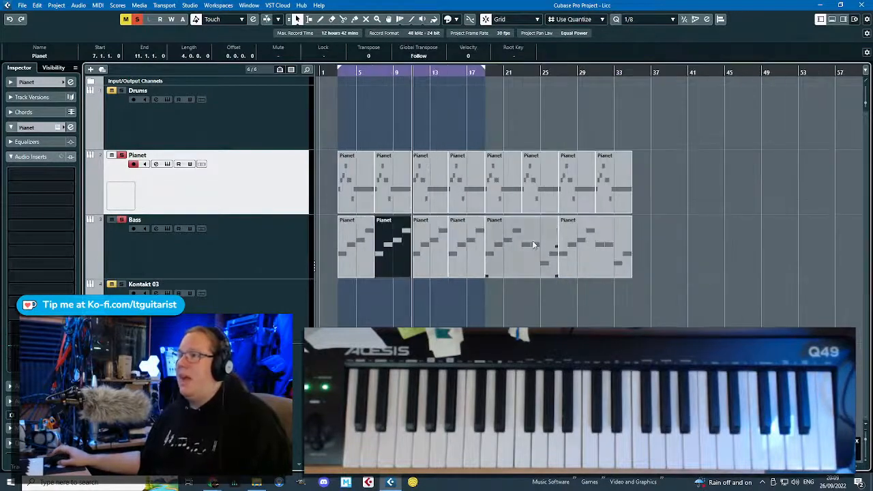
Color the Pianet and Bass parts in bars 3 to 19 golden yellow and those in bars 19 to 35 yellow-green.
drag(466, 280, 334, 154)
click(450, 19)
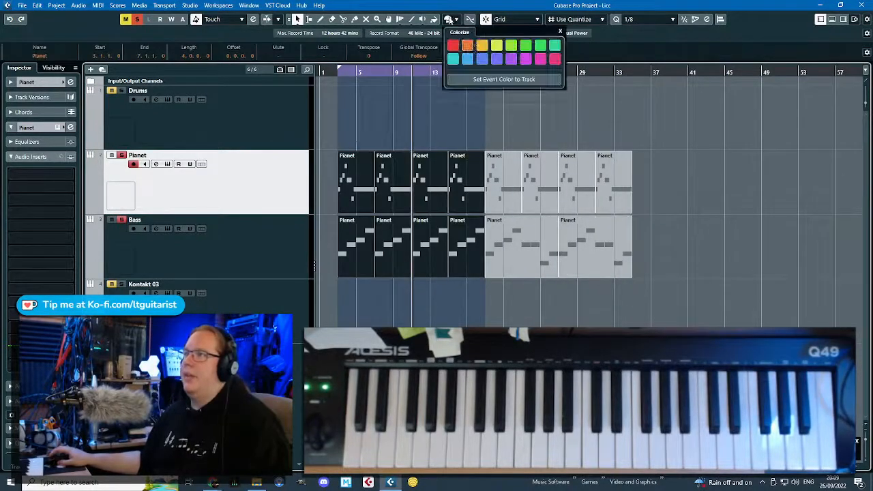
click(482, 45)
drag(662, 133, 485, 281)
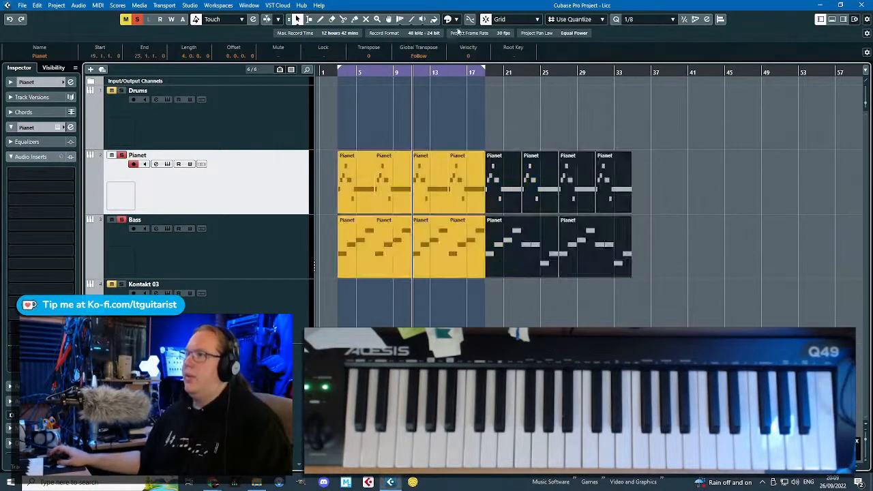
click(450, 19)
click(495, 45)
click(635, 121)
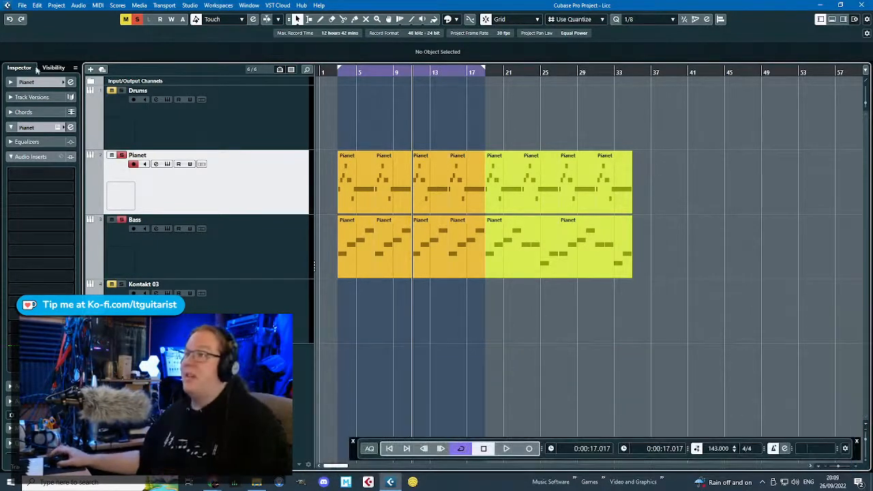
Play the golden yellow Pianet and Bass section from bar 3 to review it.
click(332, 88)
key(space)
scroll(330, 91, up, 4)
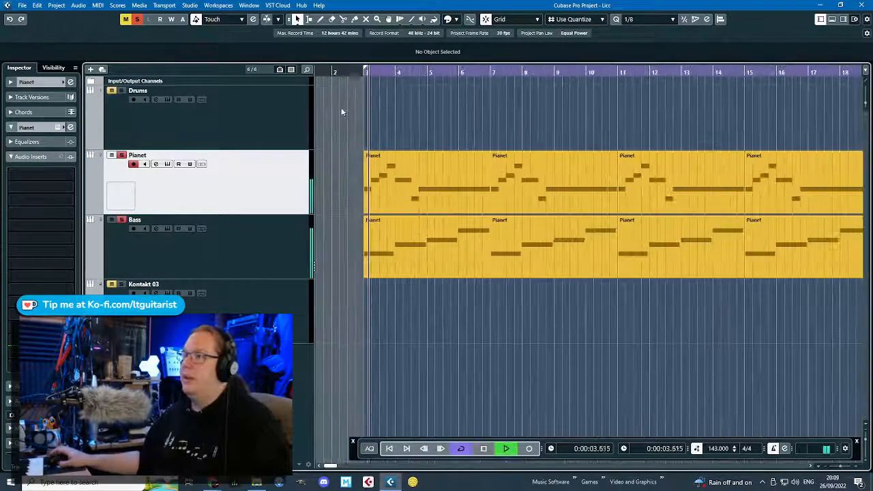
scroll(392, 123, up, 2)
scroll(392, 120, down, 2)
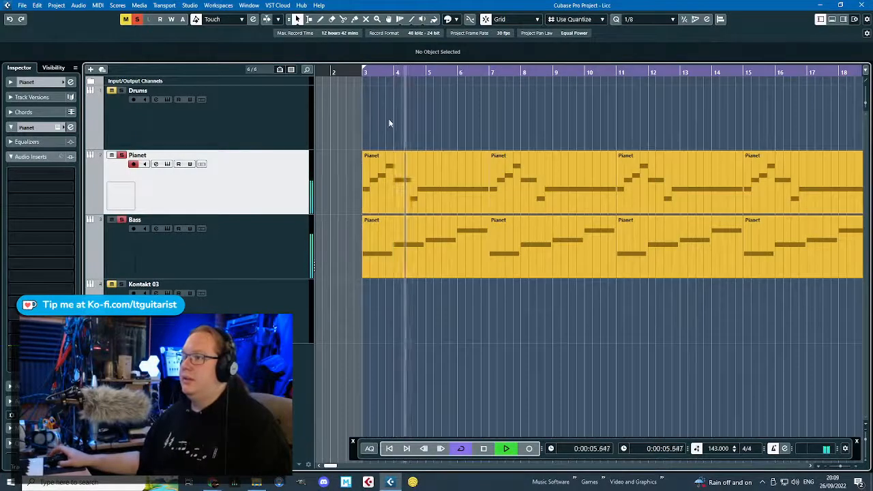
scroll(385, 117, down, 2)
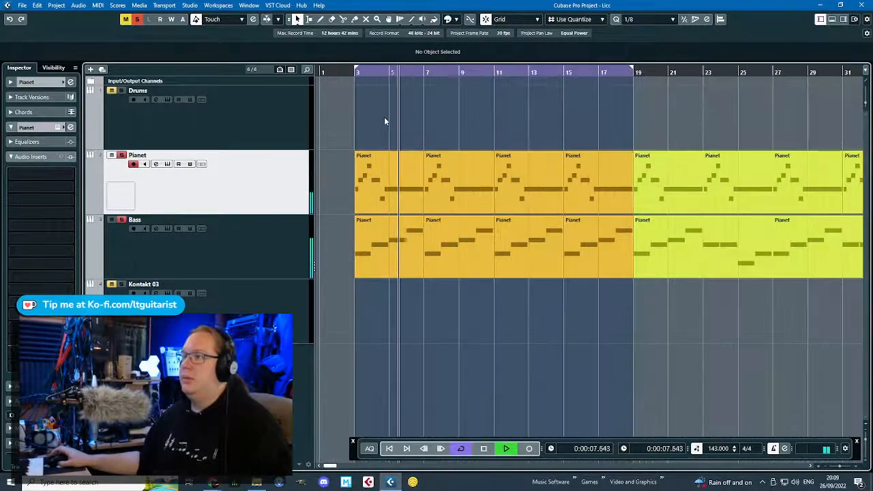
scroll(384, 121, down, 1)
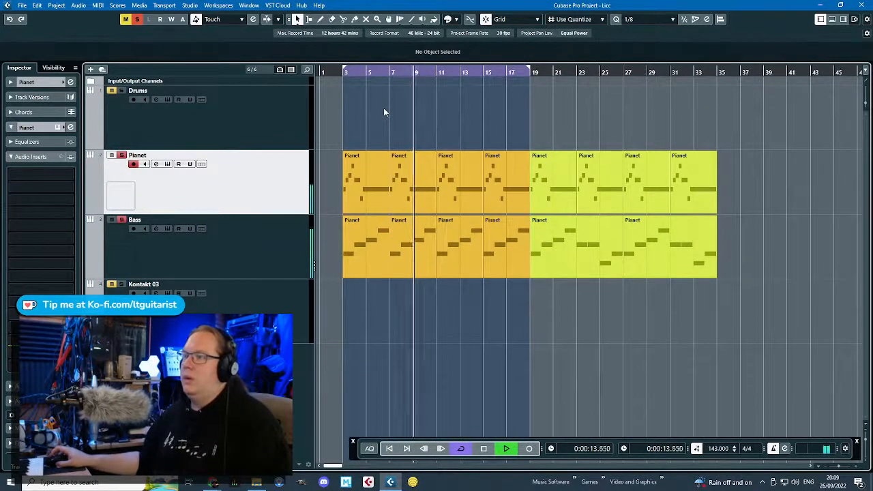
key(space)
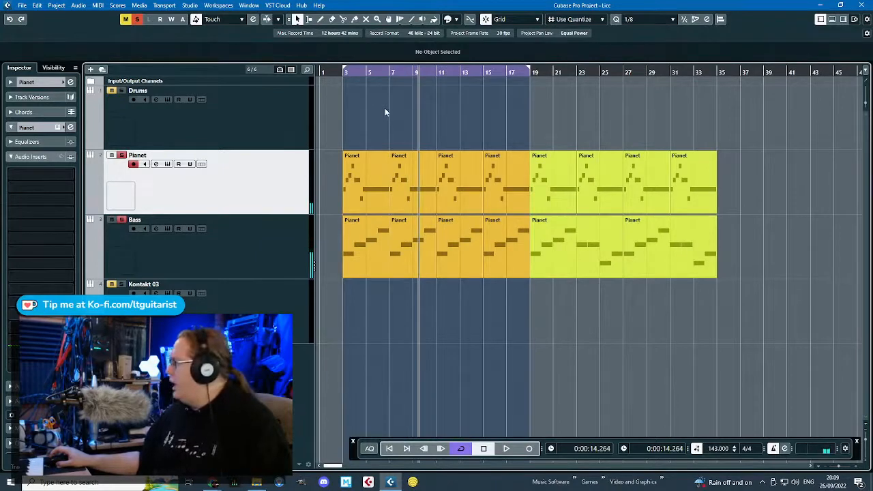
Extend the cycle range to bar 35 and solo the Drums track.
drag(529, 70, 698, 120)
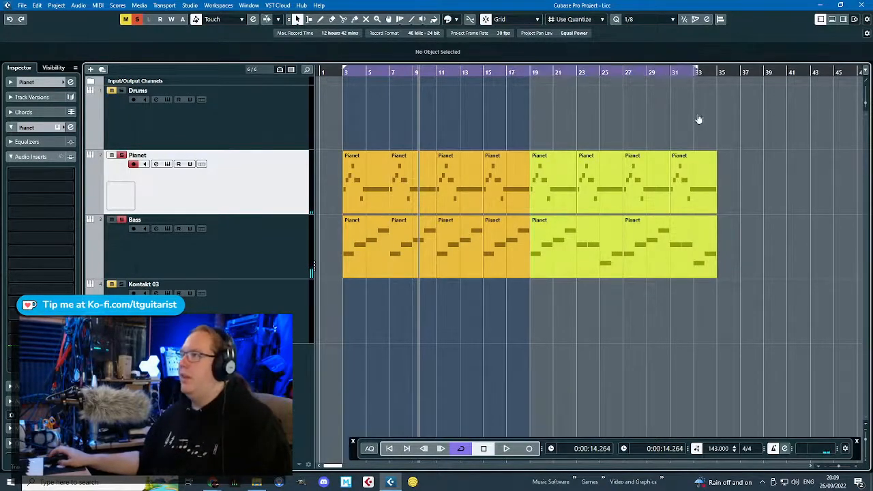
click(174, 121)
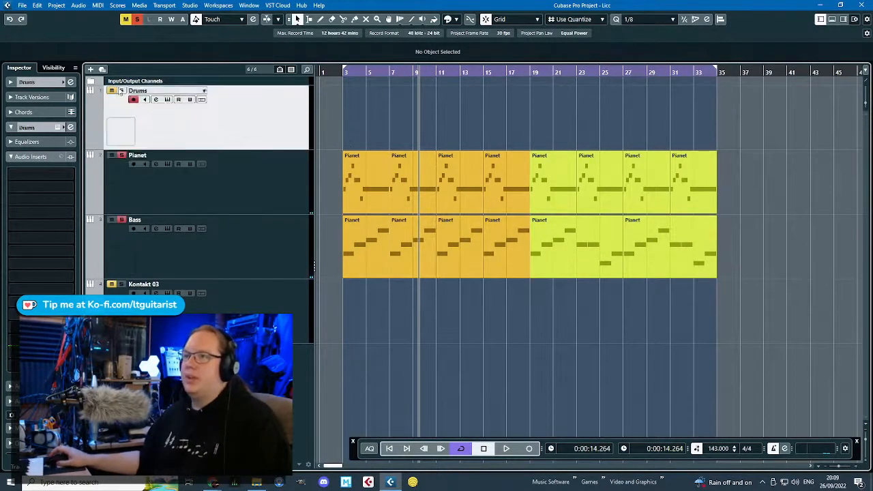
click(119, 92)
Copy the first Pianet part onto the Drums track at bar 3 and set the cycle range to bars 3 to 7.
click(383, 186)
drag(414, 192, 368, 118)
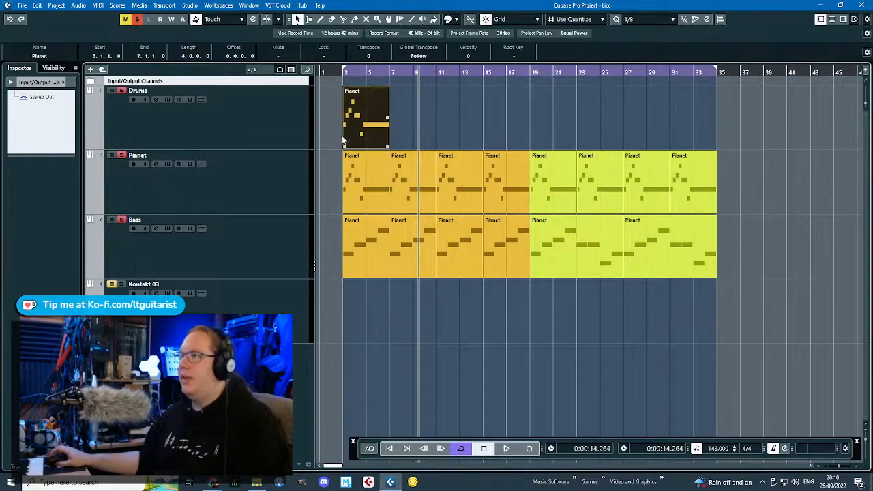
scroll(342, 134, up, 3)
click(343, 120)
drag(372, 73, 440, 80)
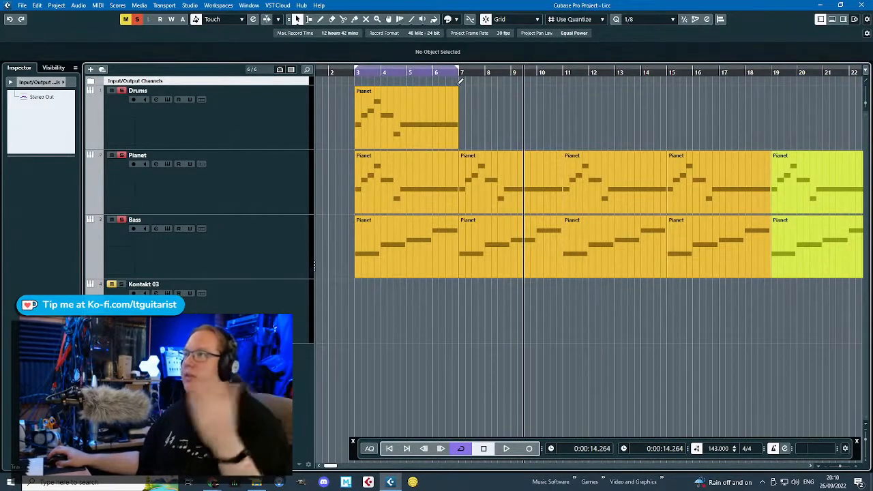
Open the Drums part in the Key Editor and lower its second, third and fourth notes to E3.
double_click(434, 109)
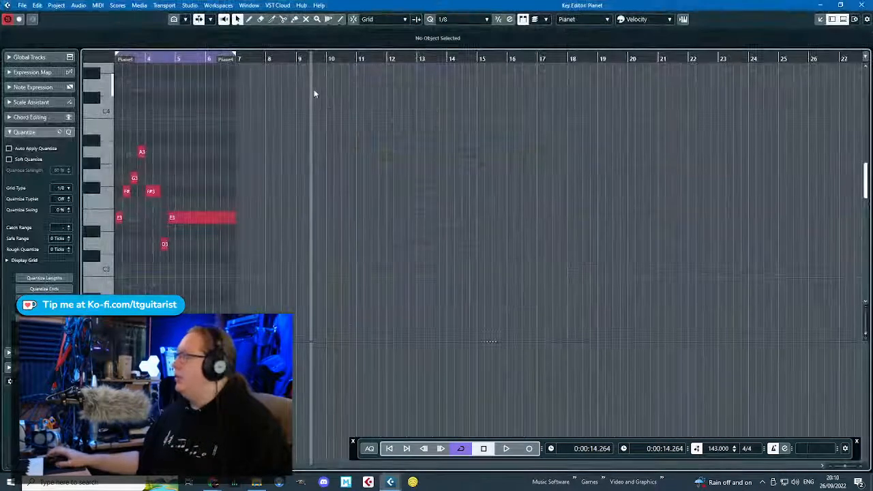
scroll(178, 162, left, 2)
scroll(169, 230, up, 4)
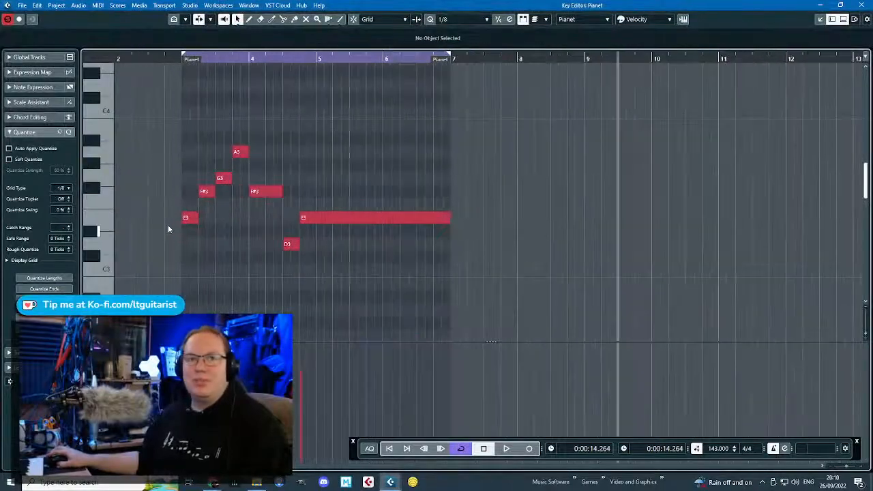
scroll(147, 213, down, 3)
scroll(135, 216, up, 2)
scroll(212, 216, up, 1)
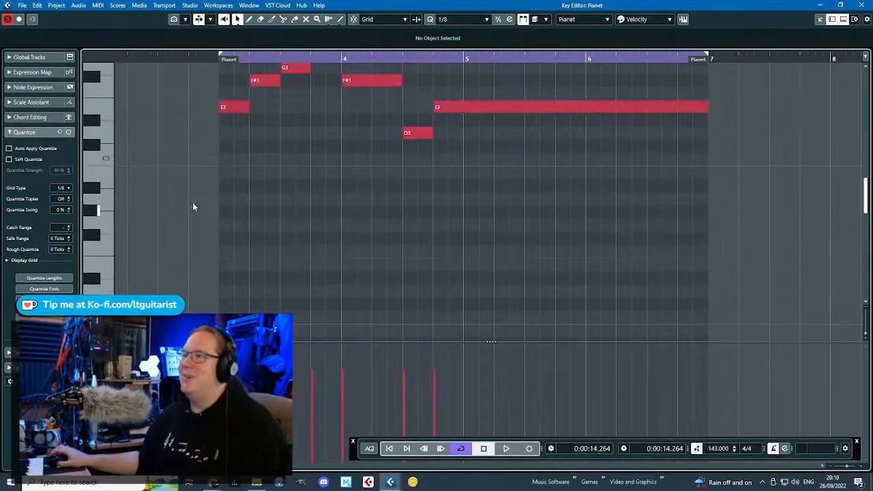
scroll(198, 194, up, 2)
click(271, 192)
key(Down)
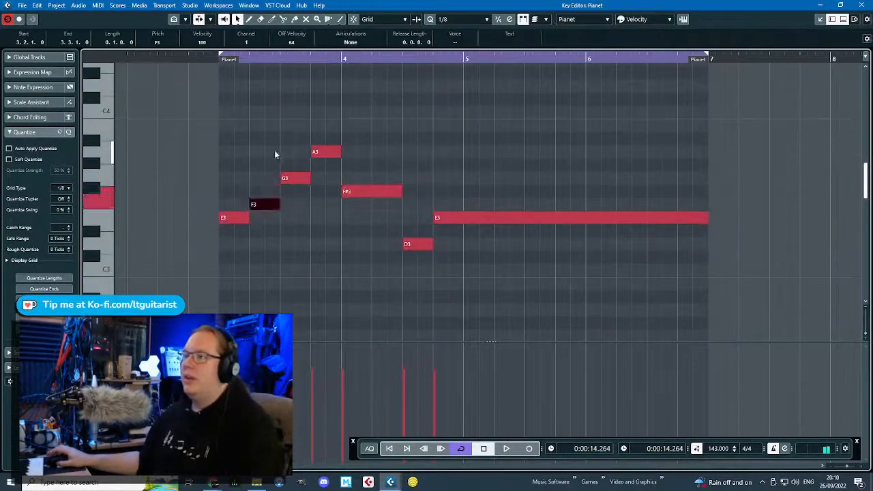
key(Down)
click(297, 182)
click(324, 151)
key(Down)
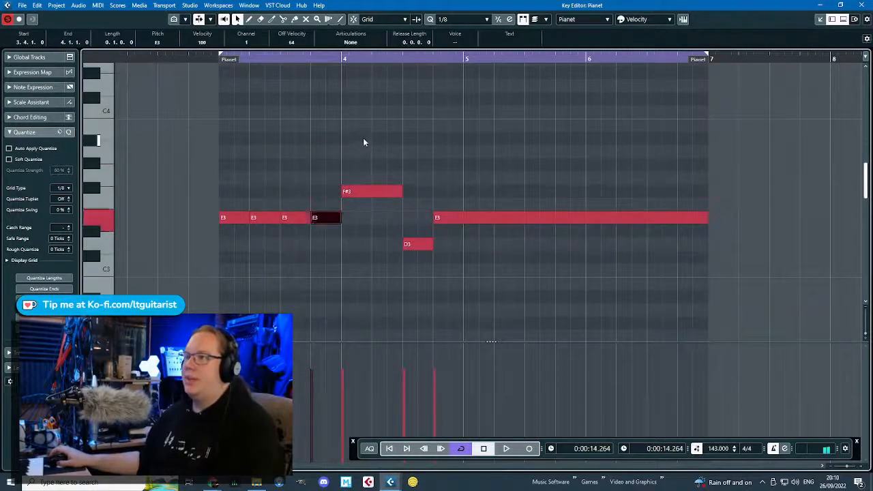
Move the fifth and sixth notes to E3 and shorten the long last note so it ends at bar 5.
click(374, 192)
key(Down)
key(Down)
drag(423, 243, 429, 220)
drag(704, 218, 462, 223)
Transpose all the notes of the Drums part down to F#1.
drag(493, 250, 151, 175)
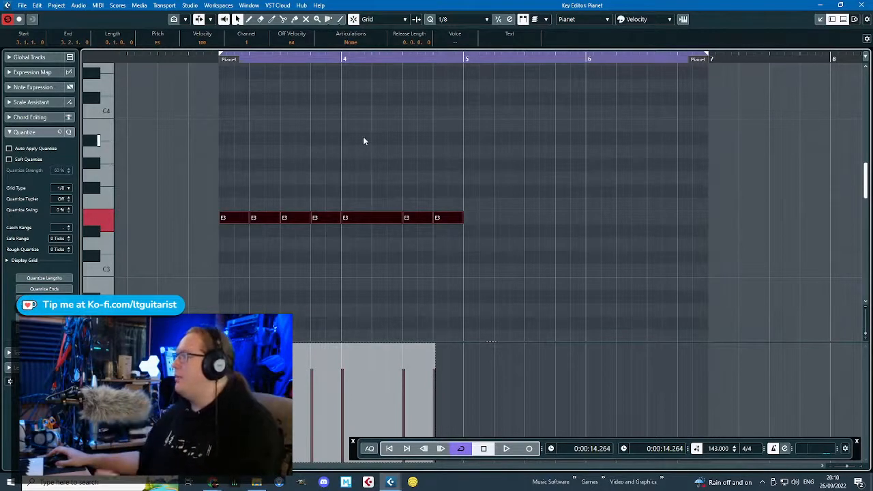
key(Down)
key(Down)
key(Down)
key(Down)
key(Down)
key(Down)
key(Down)
key(Down)
key(Down)
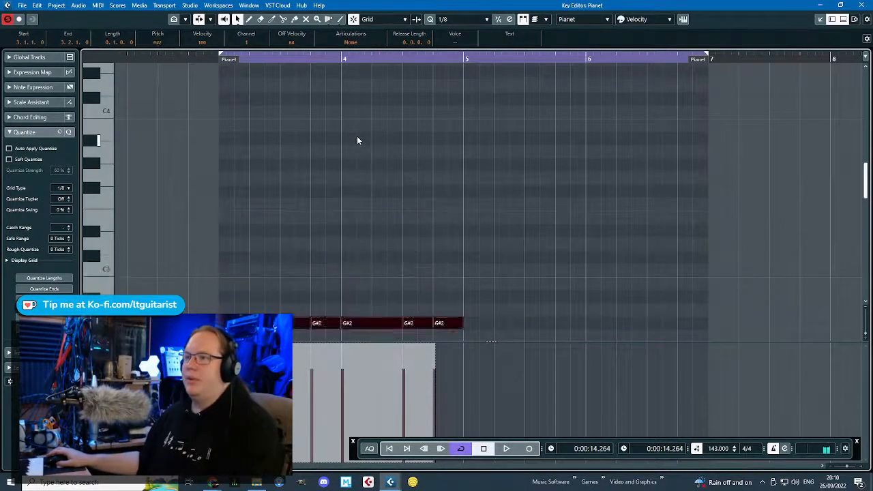
key(Down)
key(Down)
key(Down)
key(Down)
key(Down)
key(Down)
key(Down)
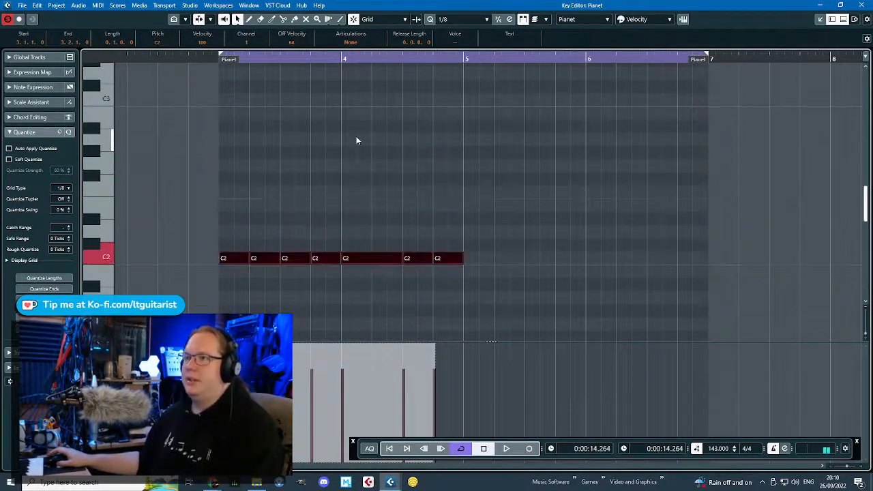
key(Down)
key(Down)
key(Down)
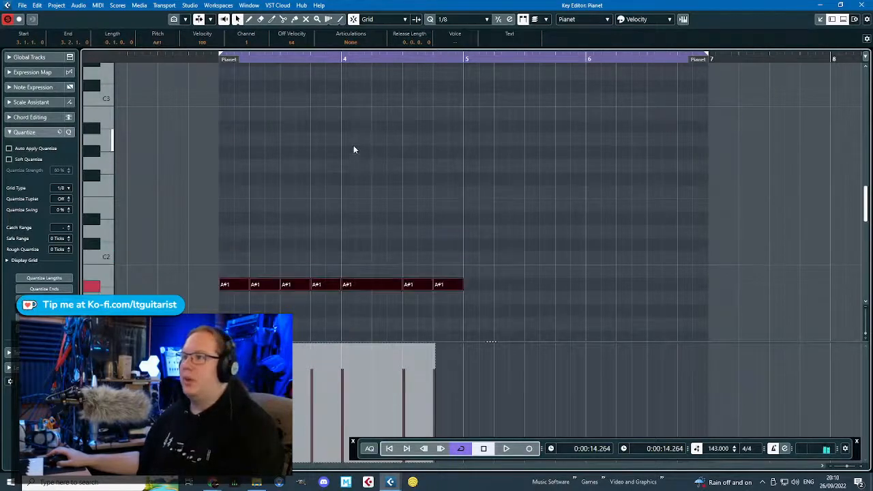
key(Down)
key(Down)
key(Down)
Play the F#1 drum pattern from just before bar 3 and close the Key Editor.
click(236, 83)
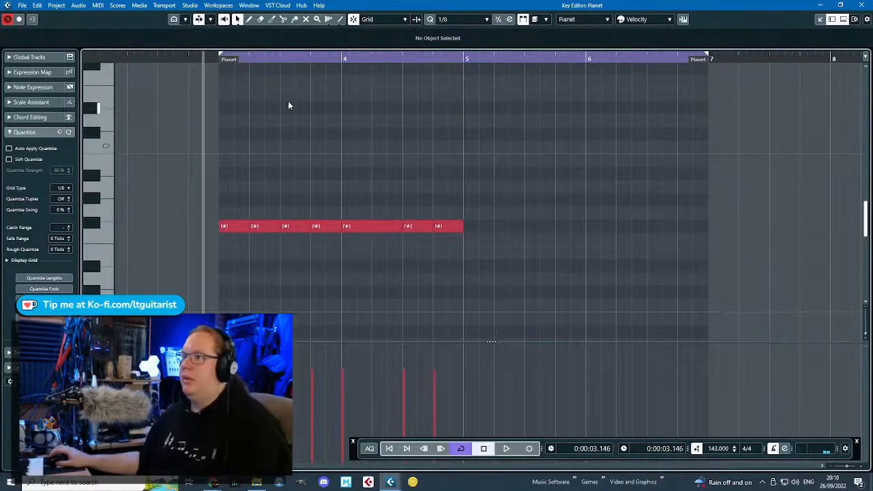
key(space)
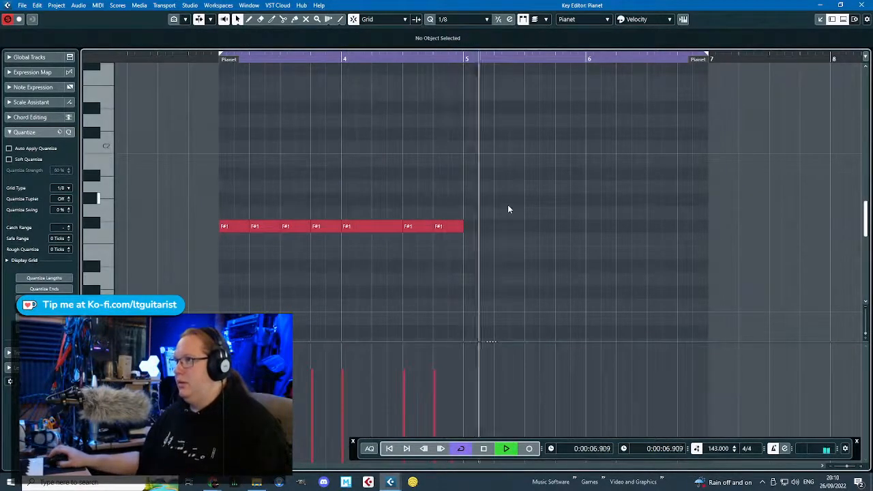
click(861, 4)
key(space)
Time-stretch the Drums part to two bars so it ends at bar 5 and play the faster pattern in the Key Editor.
key(h)
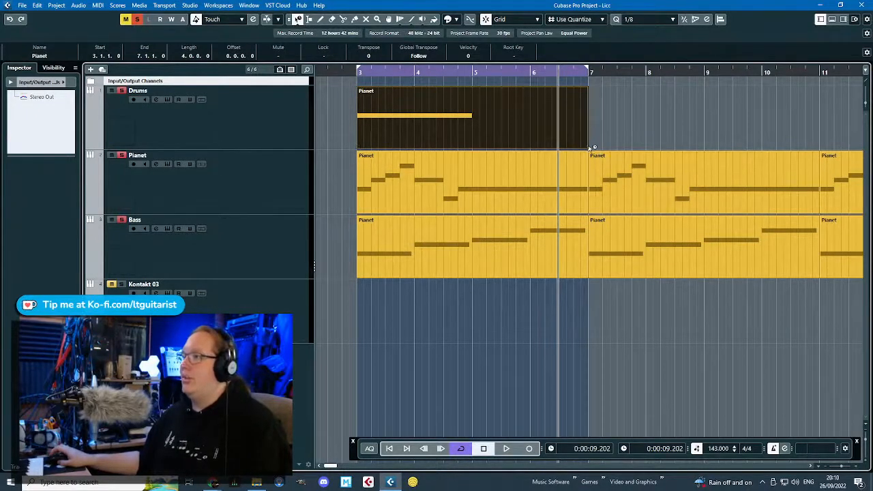
drag(585, 147, 470, 143)
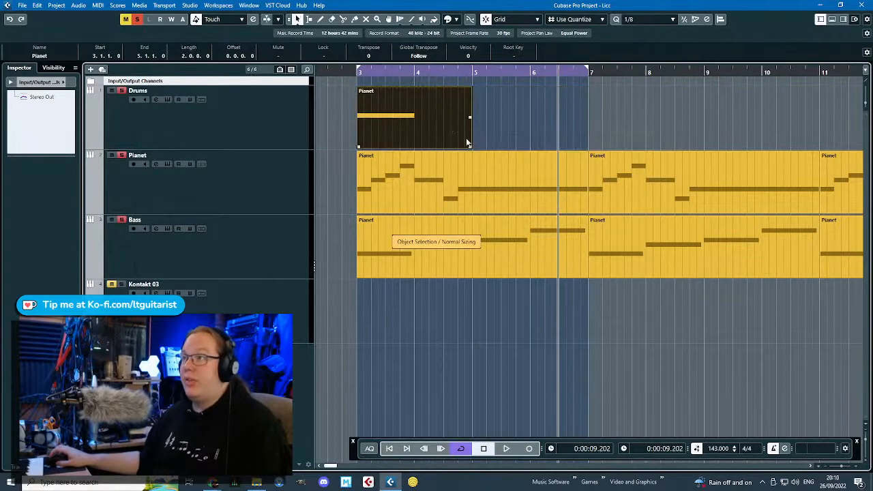
double_click(452, 124)
key(space)
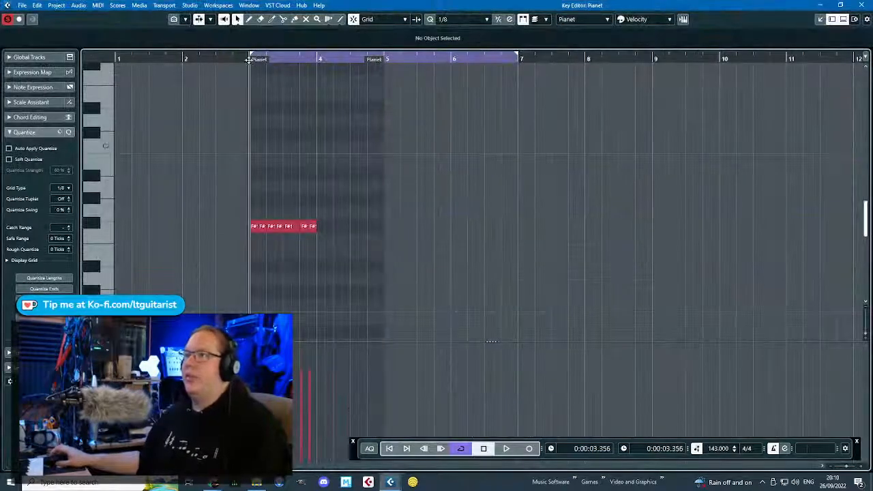
scroll(258, 127, up, 1)
scroll(258, 127, up, 1)
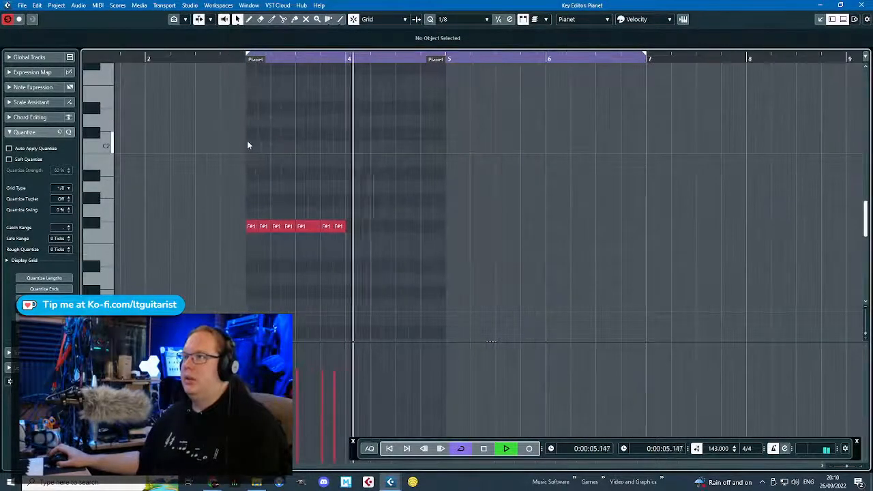
Close the Key Editor and duplicate the two-bar Drums part repeatedly until it fills bars 3 to 19.
click(861, 4)
key(ctrl+d)
scroll(368, 124, down, 3)
drag(526, 101, 329, 105)
key(ctrl+d)
scroll(326, 103, down, 1)
key(ctrl+d)
key(ctrl+d)
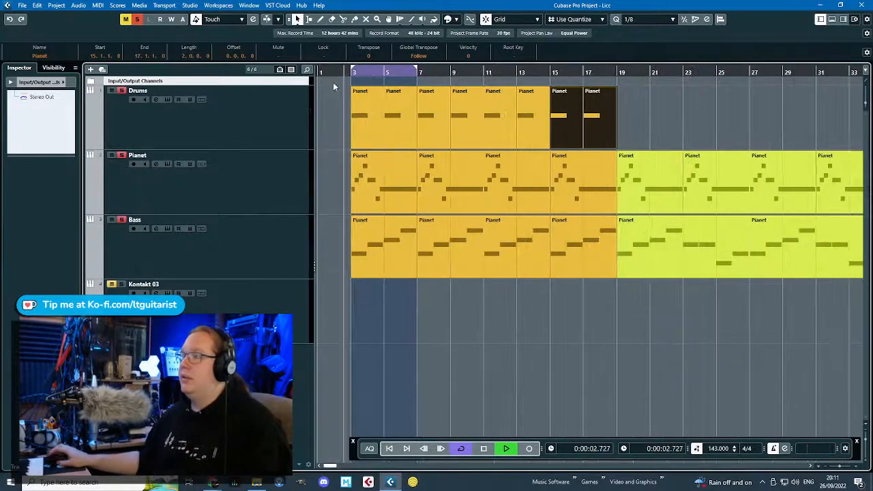
Play the Drums, Pianet and Bass parts together in the bar 3 to 7 loop to review the layering.
scroll(336, 86, up, 1)
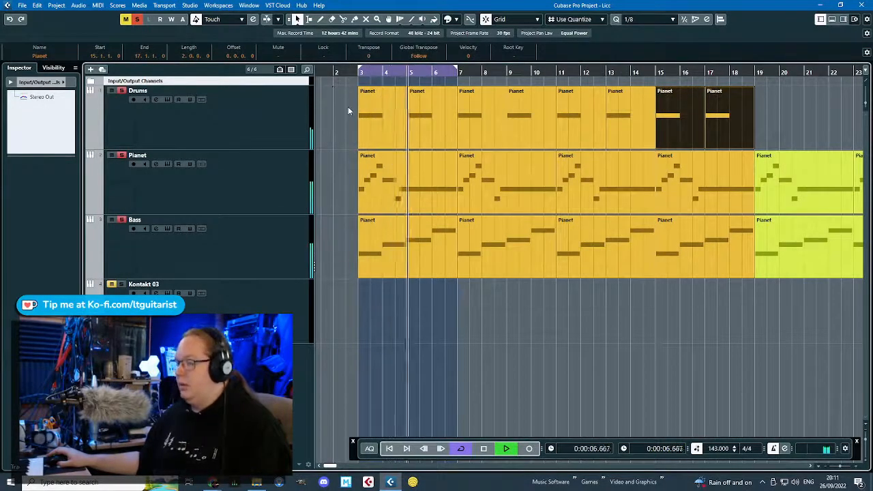
scroll(342, 110, down, 1)
scroll(342, 111, up, 1)
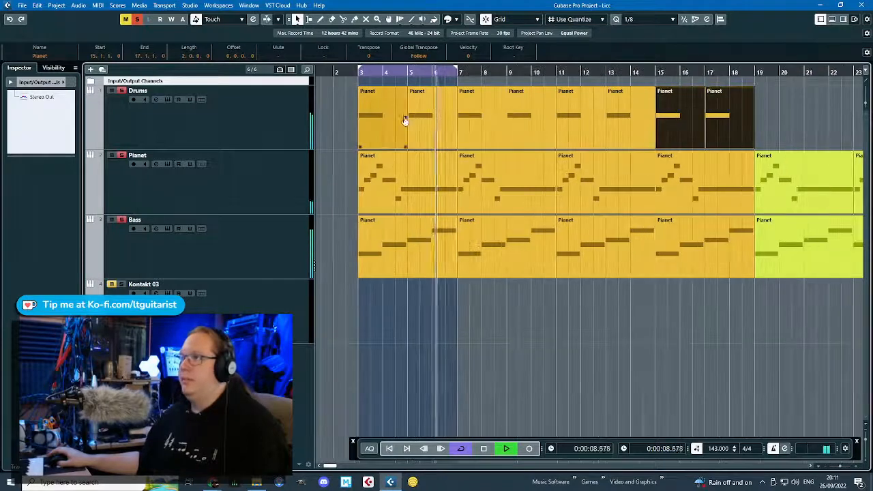
scroll(406, 118, down, 1)
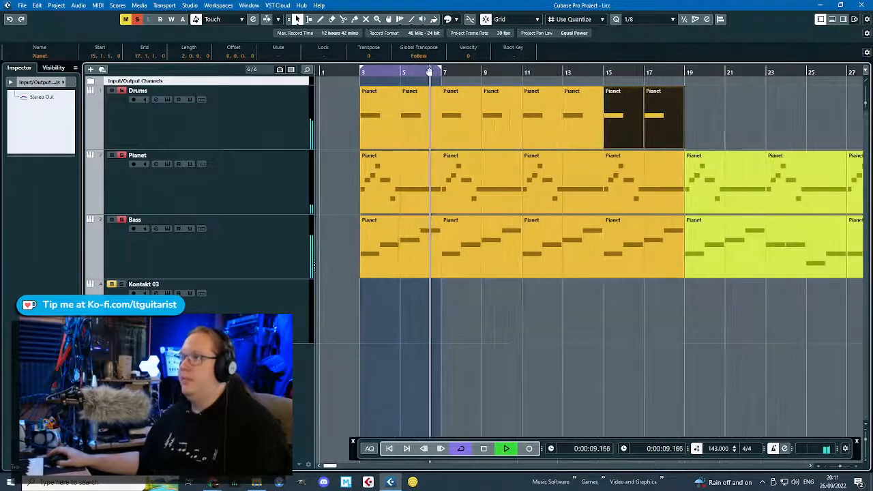
click(750, 116)
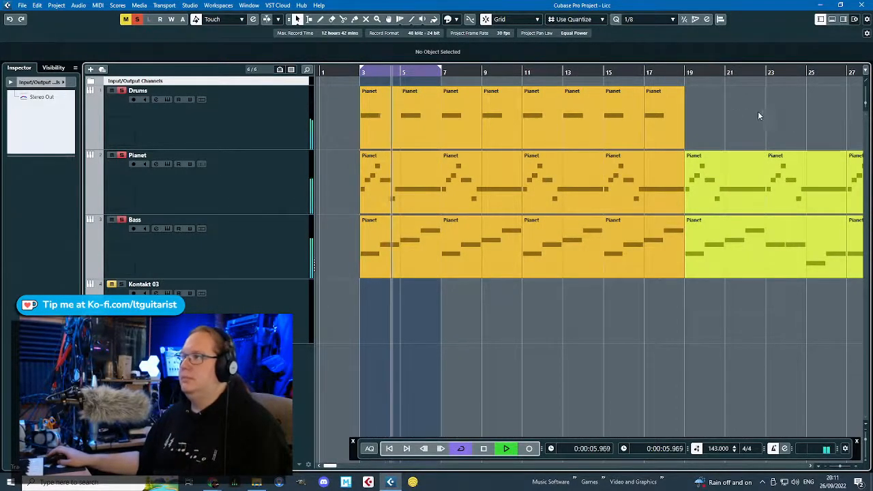
scroll(669, 112, down, 2)
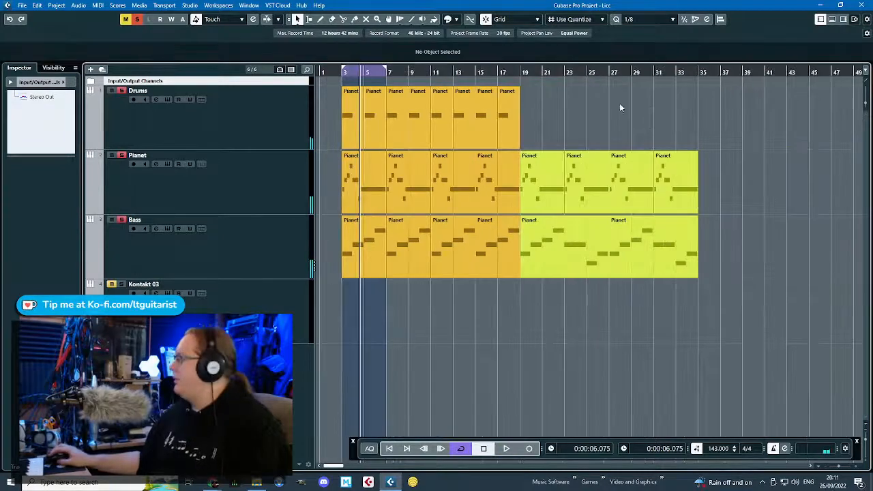
Copy the last two-bar Drums part to bar 19 and colour it yellow-green like the second section's parts.
scroll(619, 104, up, 3)
drag(417, 71, 419, 89)
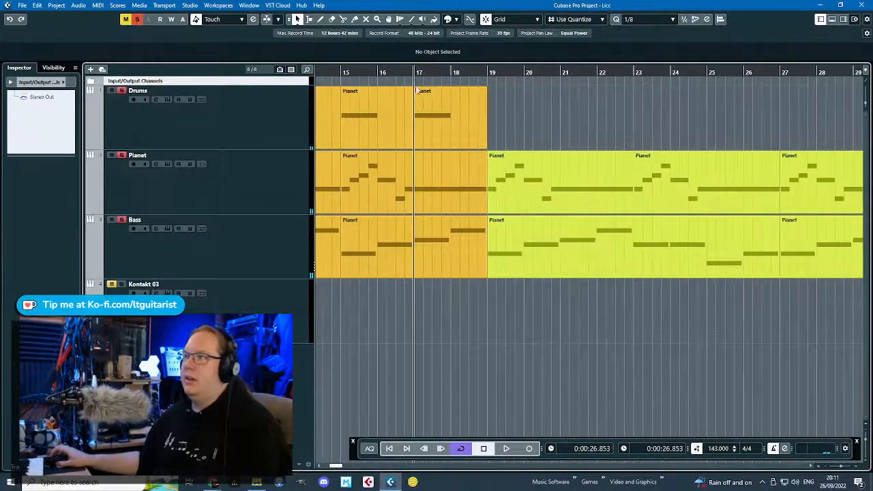
key(space)
alt+drag(471, 131, 537, 123)
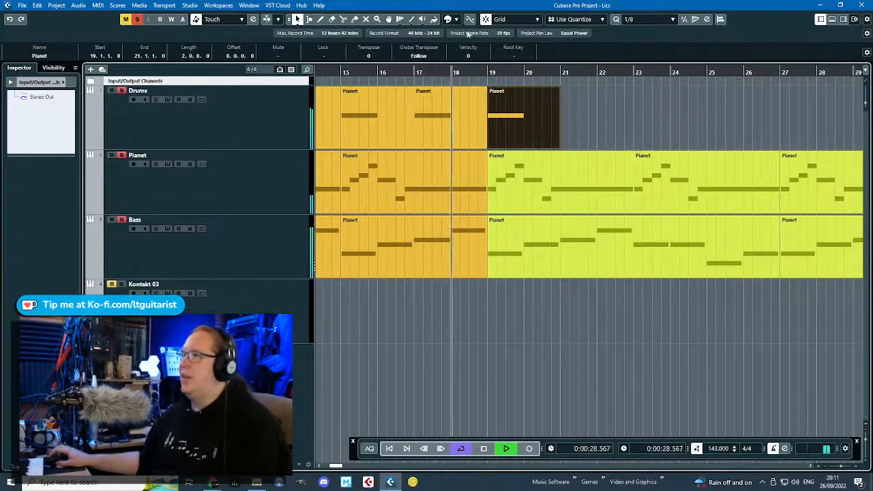
click(450, 20)
click(496, 45)
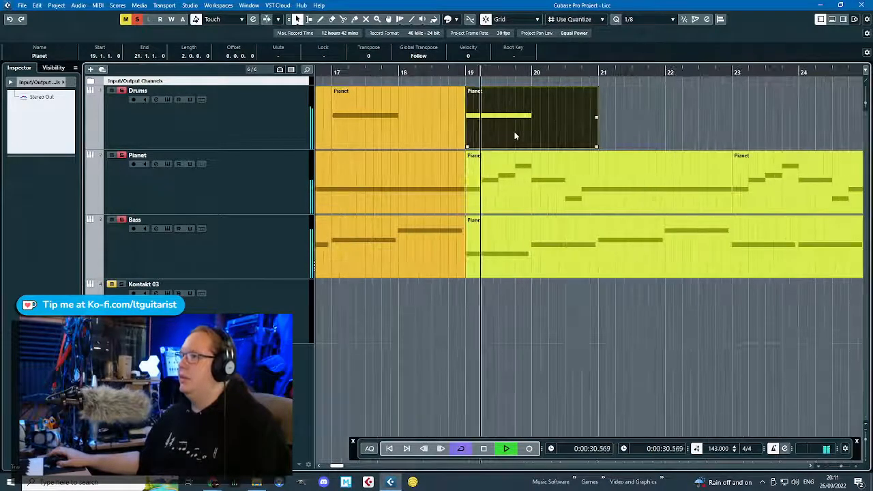
Check the bar 19 Drums part in the Key Editor and time-stretch it to three bars, ending at bar 22.
double_click(515, 135)
key(space)
scroll(347, 138, left, 3)
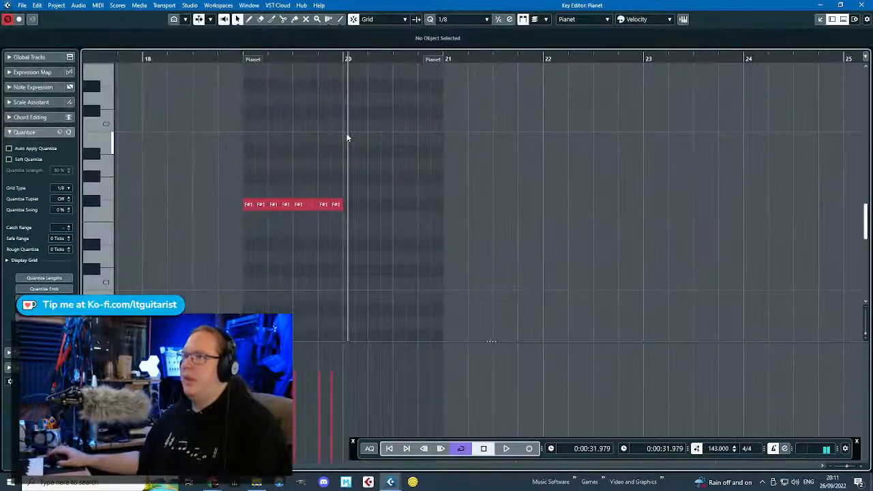
click(862, 5)
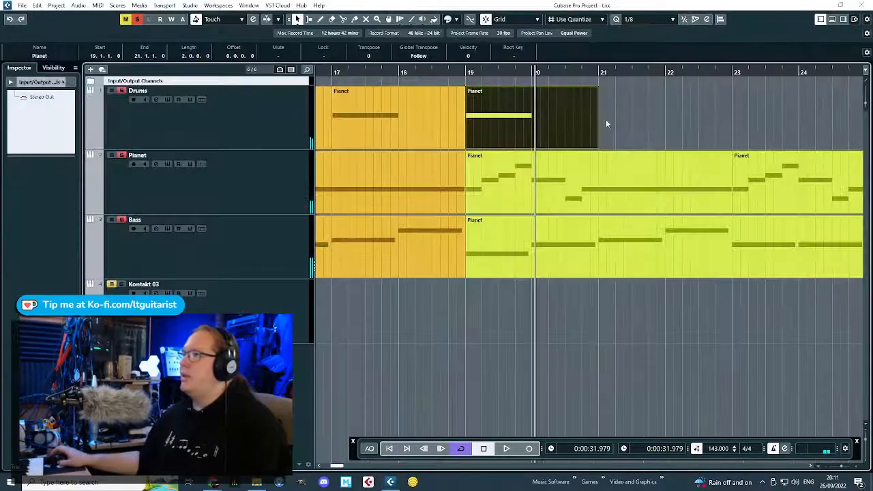
drag(594, 147, 663, 154)
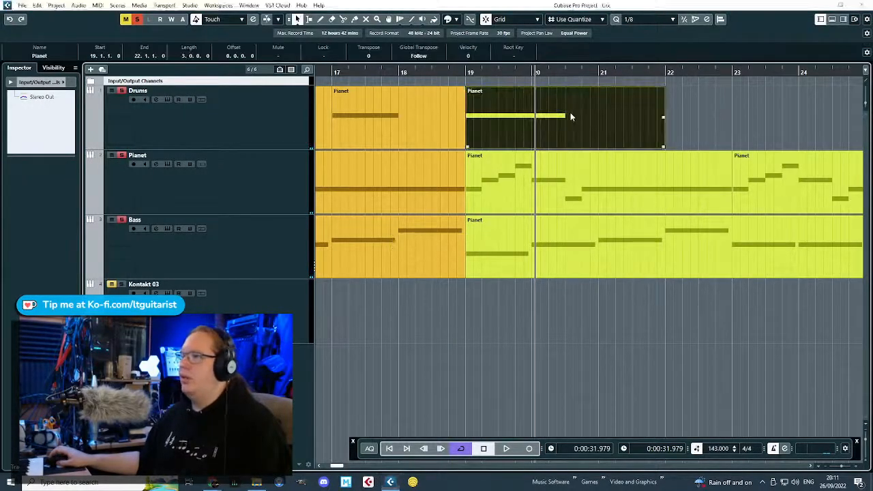
Open the three-bar Drums part in the Key Editor and play its F#1 pattern from just before bar 19.
double_click(571, 116)
scroll(138, 157, up, 2)
scroll(139, 155, left, 3)
key(space)
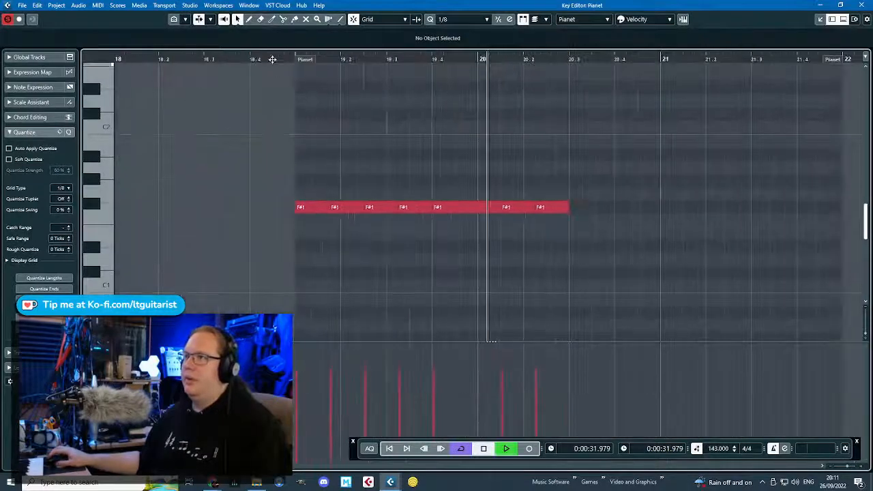
click(272, 59)
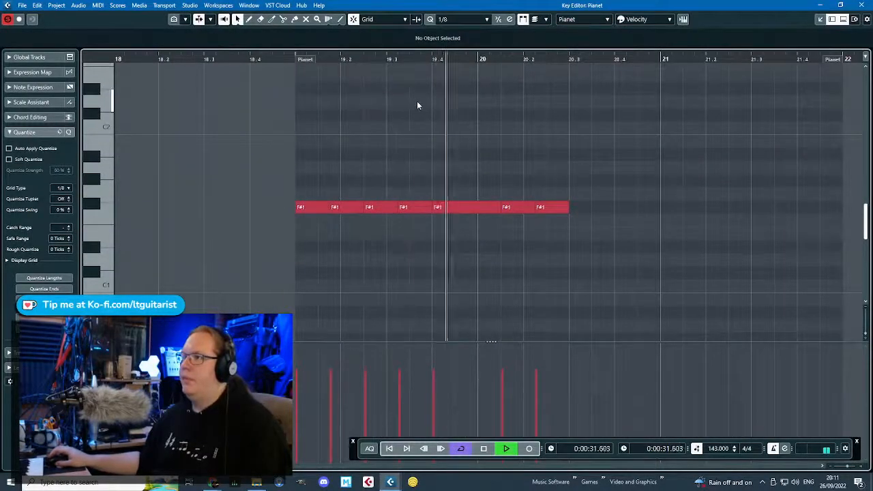
click(294, 61)
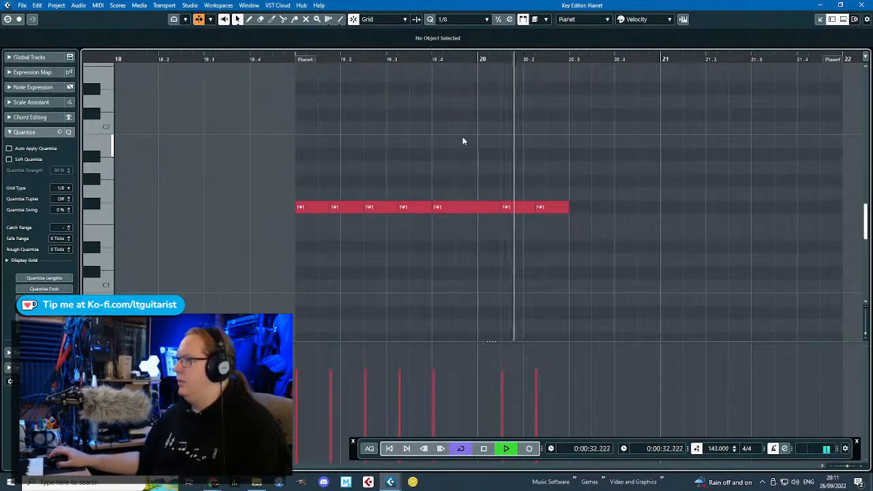
key(space)
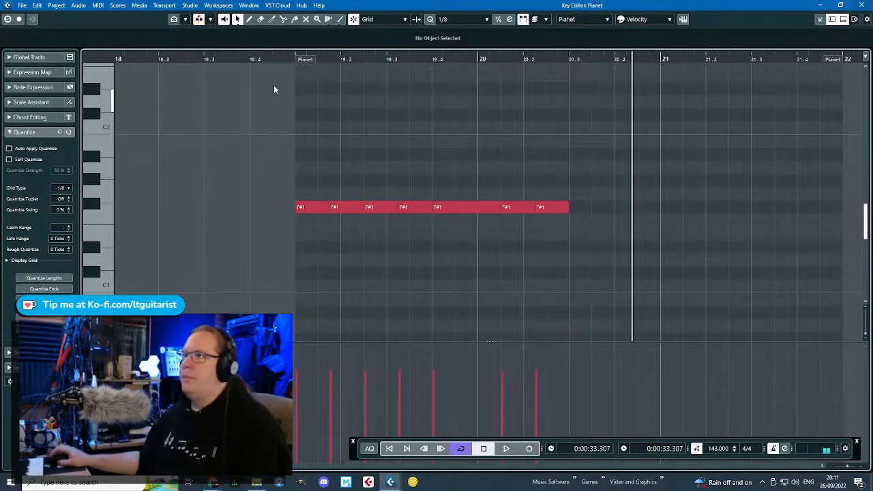
click(289, 59)
key(space)
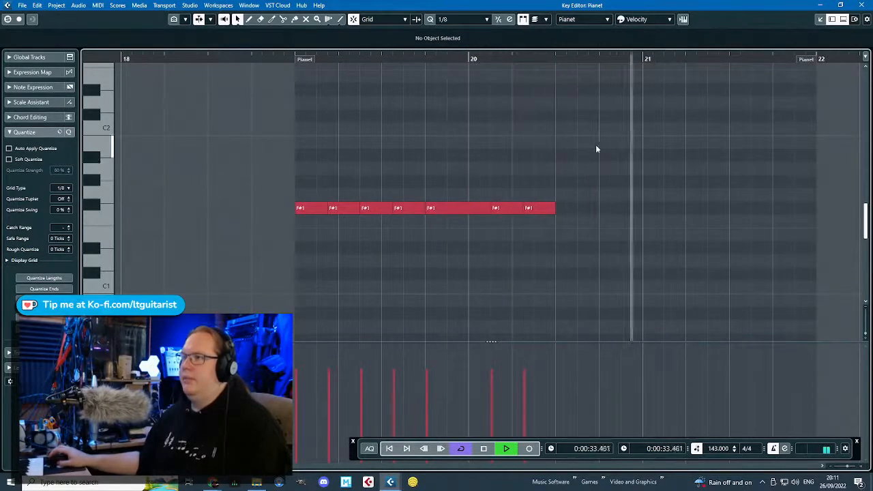
key(space)
Shorten the fifth F#1 note to end at bar 20 and delete the two F#1 notes after it.
drag(488, 205, 469, 206)
drag(509, 185, 538, 210)
key(Delete)
Duplicate the five F#1 notes of bar 19 into bar 20 and play the two-bar pattern.
drag(448, 224, 344, 184)
drag(459, 216, 269, 147)
key(ctrl+d)
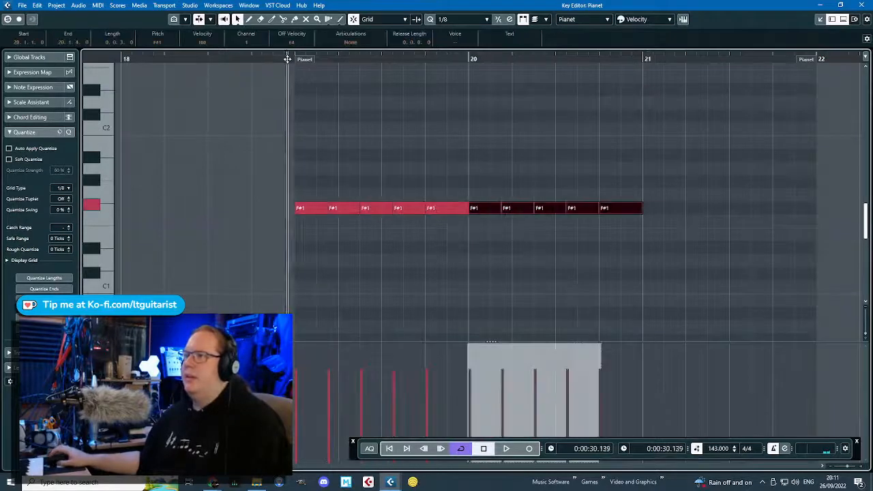
click(314, 63)
key(space)
key(h)
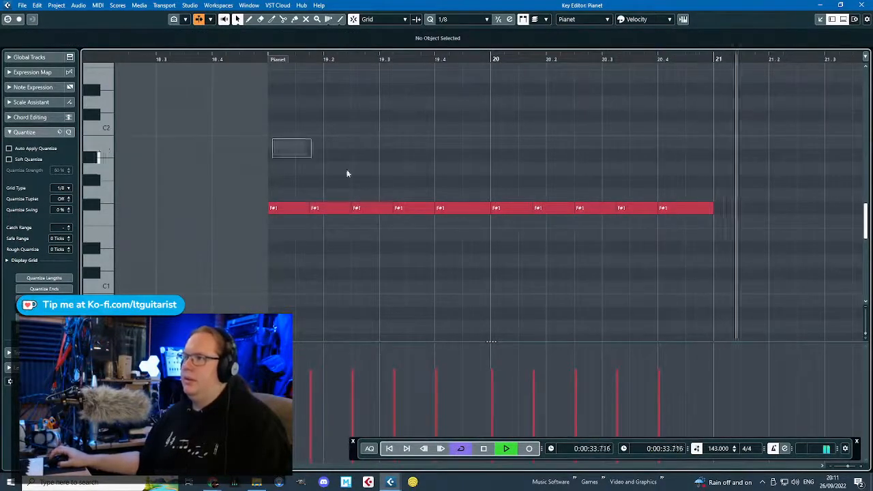
Duplicate the two-bar F#1 pattern into bars 21 and 22 and extend the Drums part to end at bar 23.
key(ctrl+a)
key(g)
key(ctrl+d)
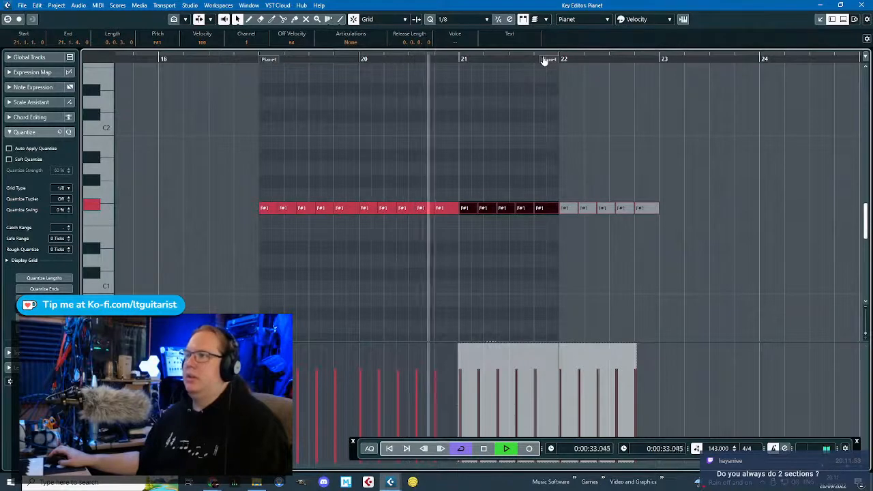
drag(545, 60, 640, 60)
click(585, 83)
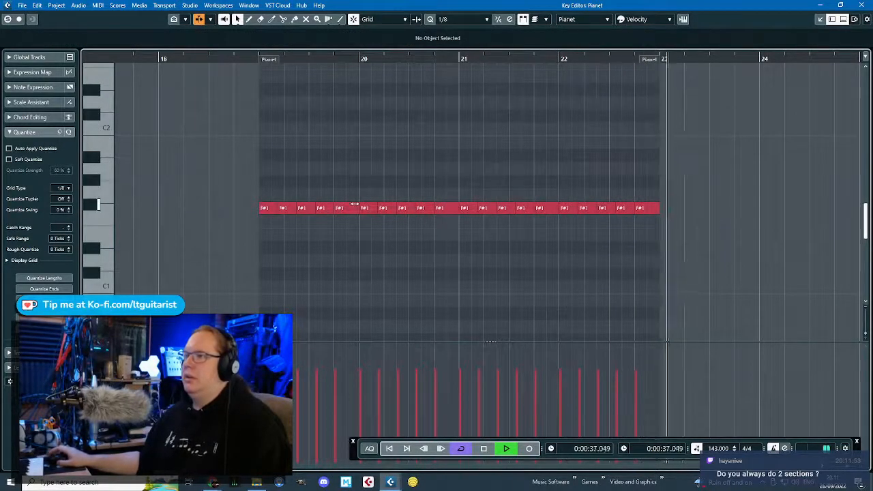
Play the four-bar F#1 pattern in the Key Editor from just before bar 19.
key(space)
click(250, 59)
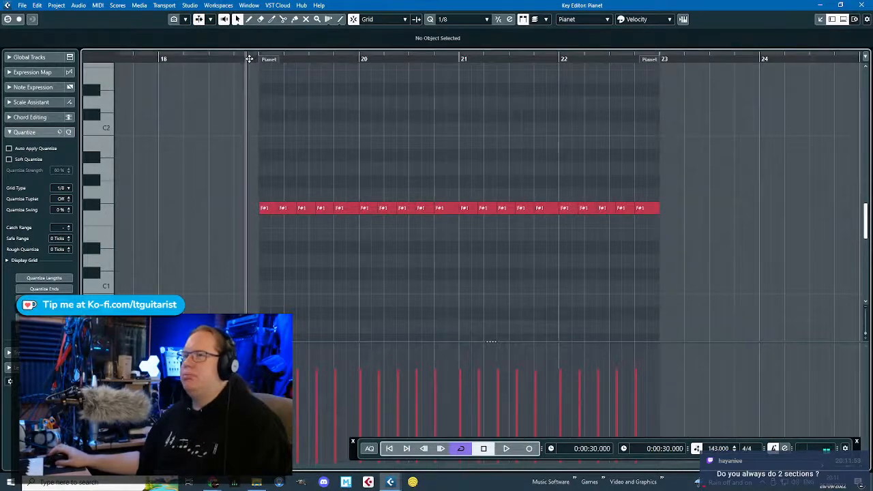
scroll(276, 109, up, 2)
key(space)
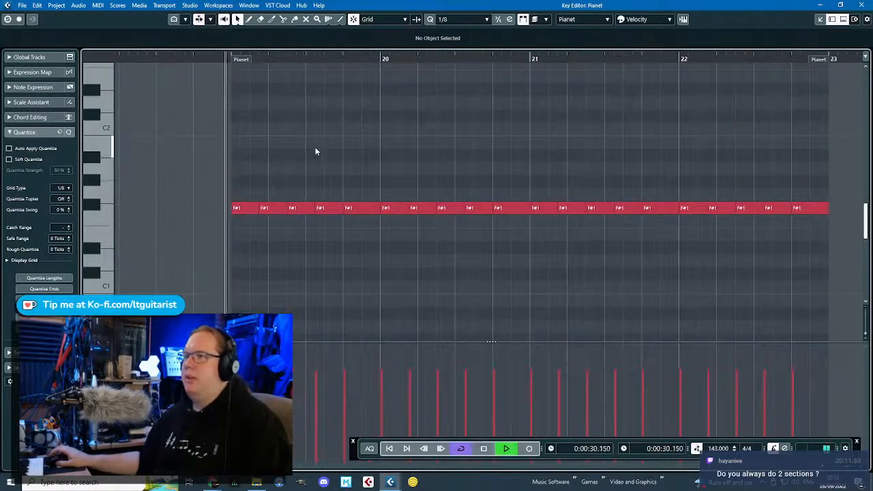
Raise the fourth F#1 note in each of bars 19 to 22 to A#1.
click(324, 209)
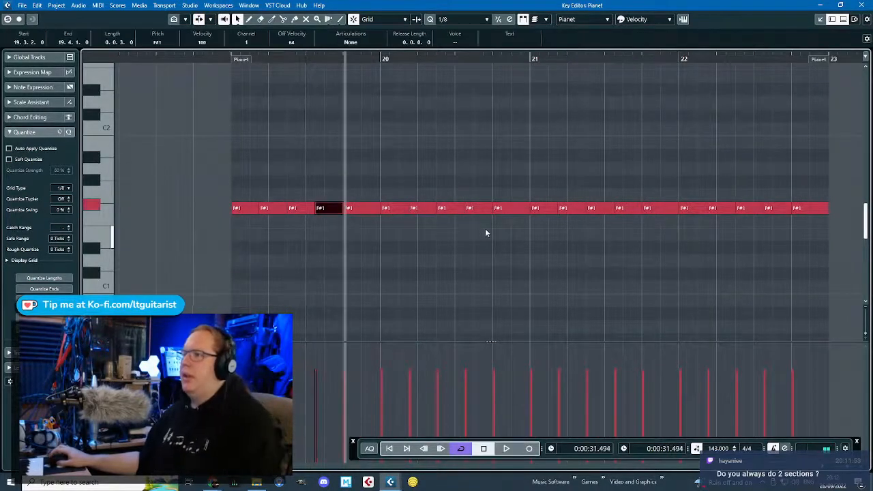
shift+click(477, 208)
shift+click(626, 208)
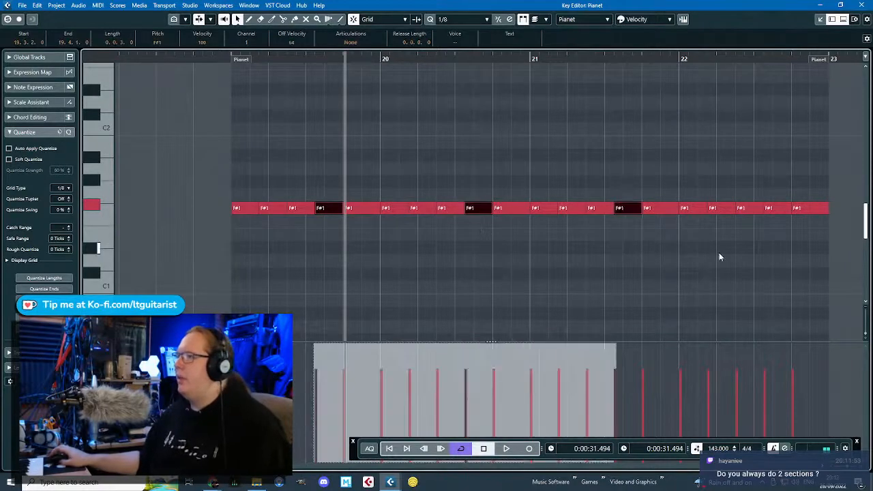
shift+click(774, 208)
key(Up)
key(Up)
key(Up)
key(Up)
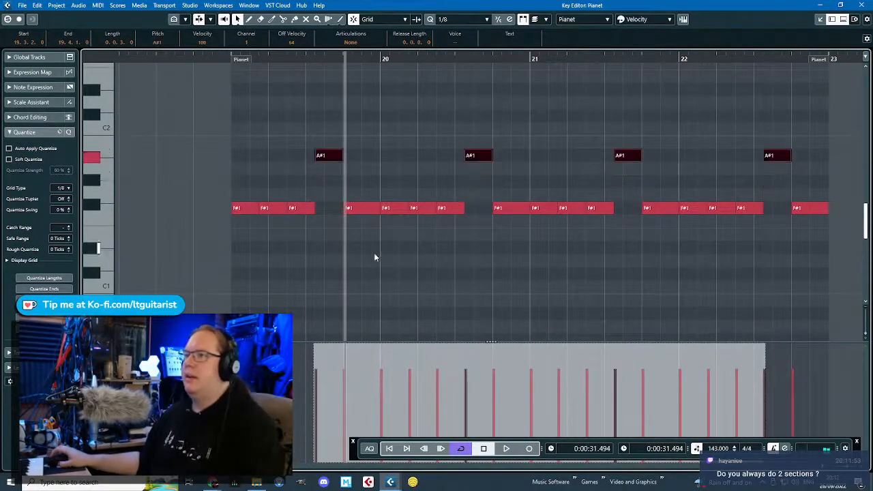
Raise the last F#1 note in each of bars 19 to 22 to G#1 and play the pattern.
drag(361, 208, 361, 198)
drag(511, 208, 512, 181)
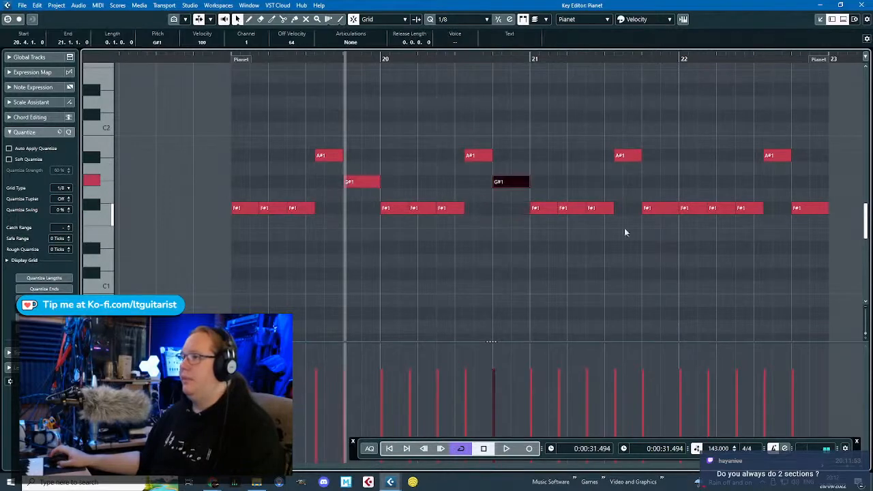
click(769, 255)
click(660, 208)
key(Up)
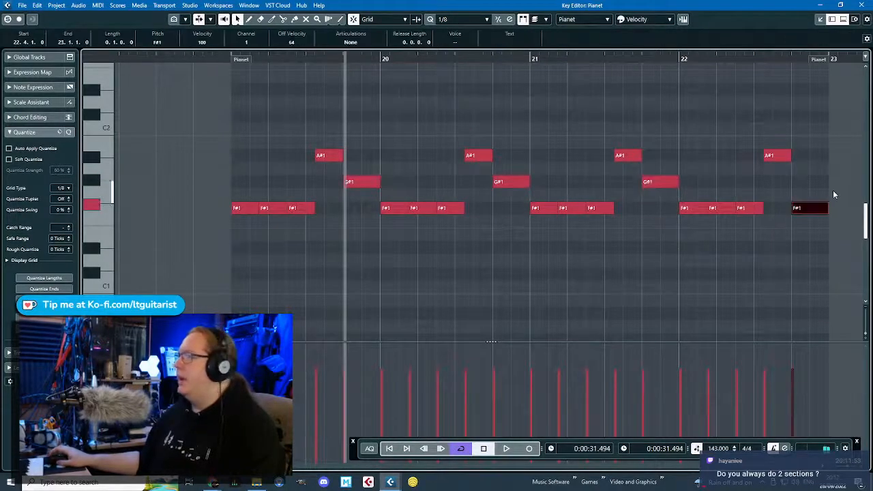
click(779, 117)
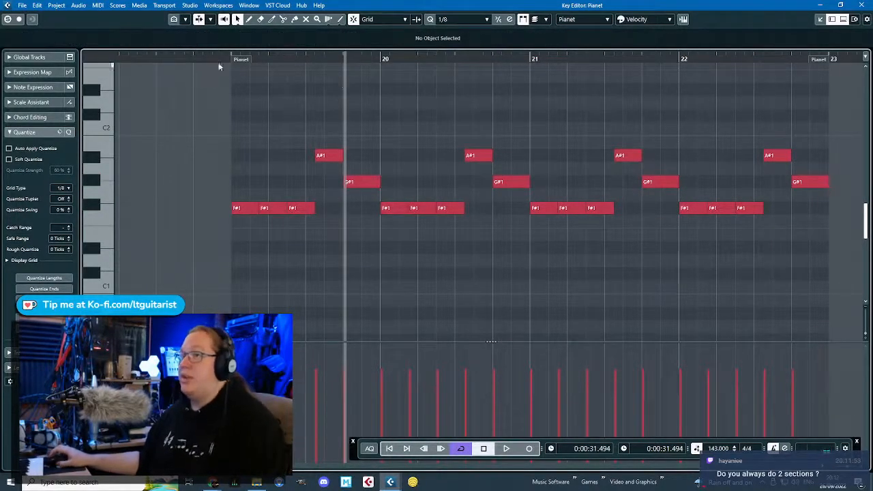
key(space)
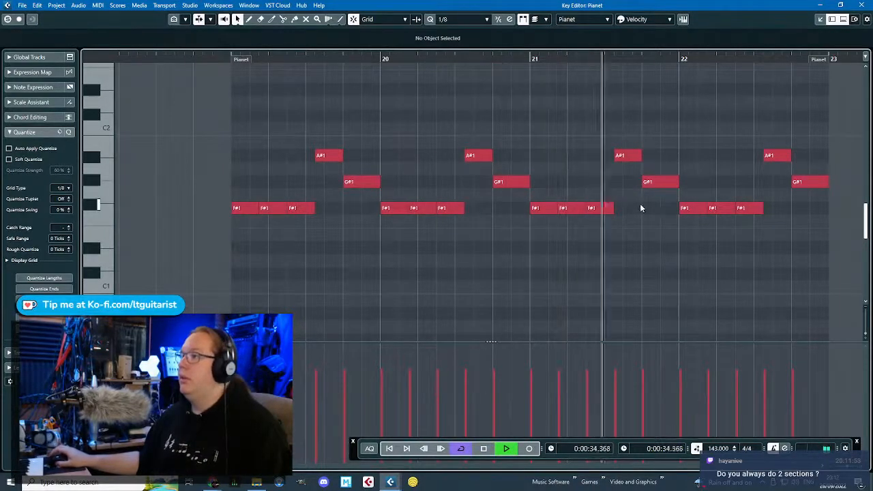
key(space)
Raise the velocity of the second F#1 note in each of bars 19 to 22 and replay the pattern.
click(714, 208)
shift+click(577, 209)
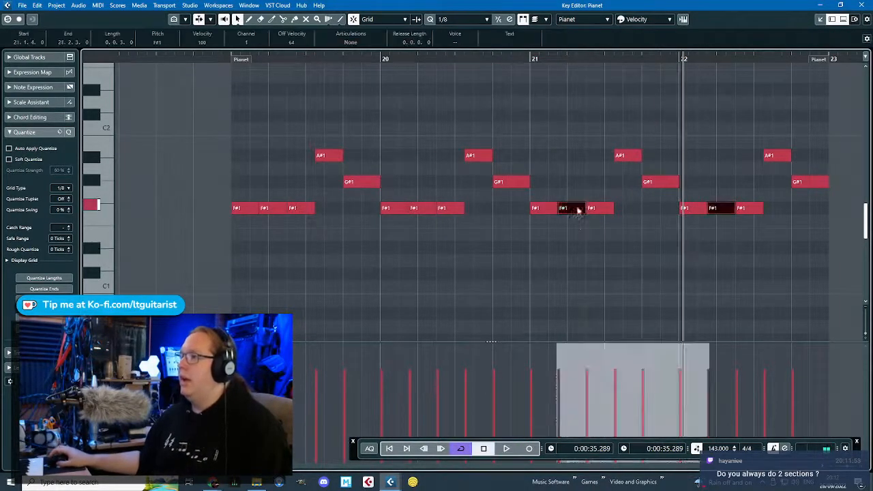
shift+click(417, 208)
shift+click(272, 208)
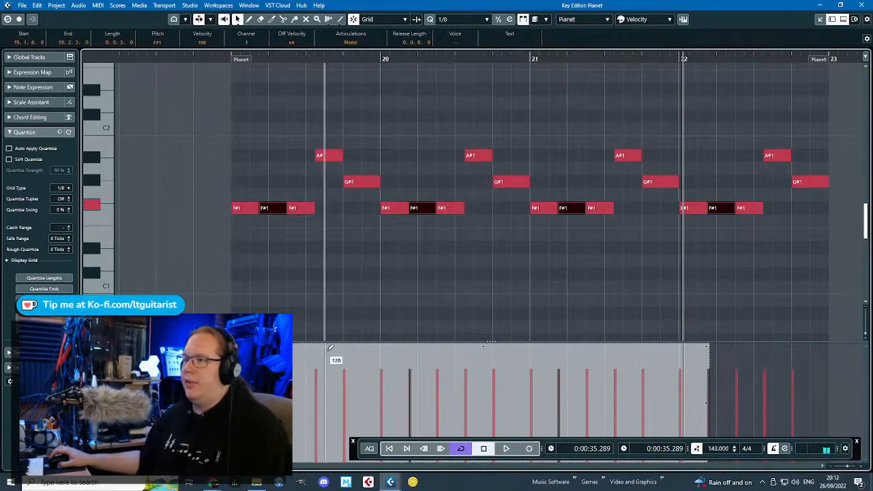
click(354, 318)
click(225, 58)
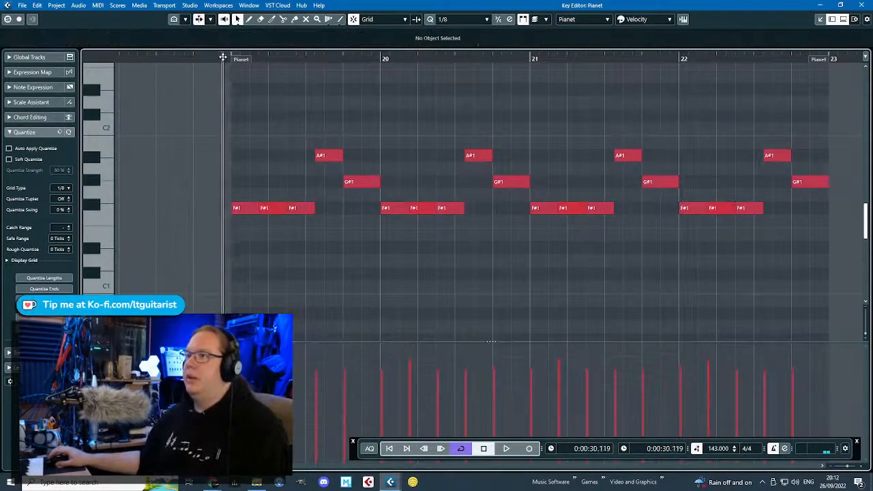
key(space)
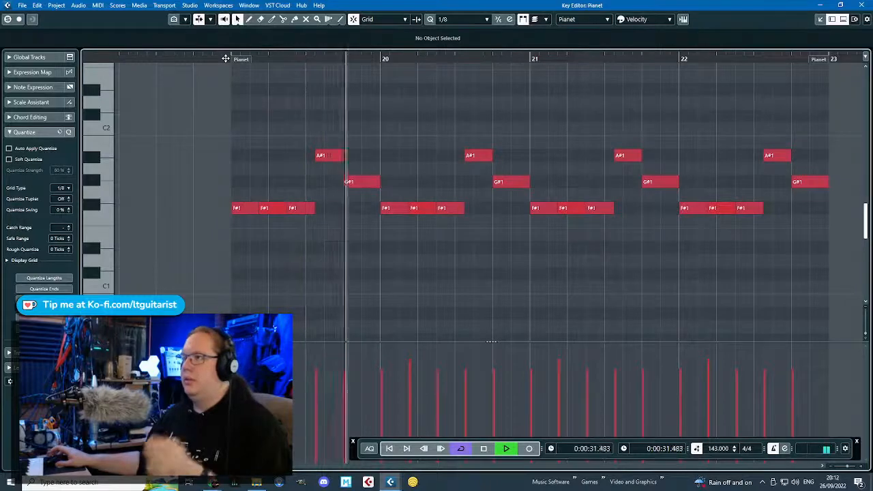
Close the Key Editor and duplicate the four-bar Drums part three times so it fills bars 19 to 35.
drag(320, 179, 852, 193)
click(575, 273)
click(861, 5)
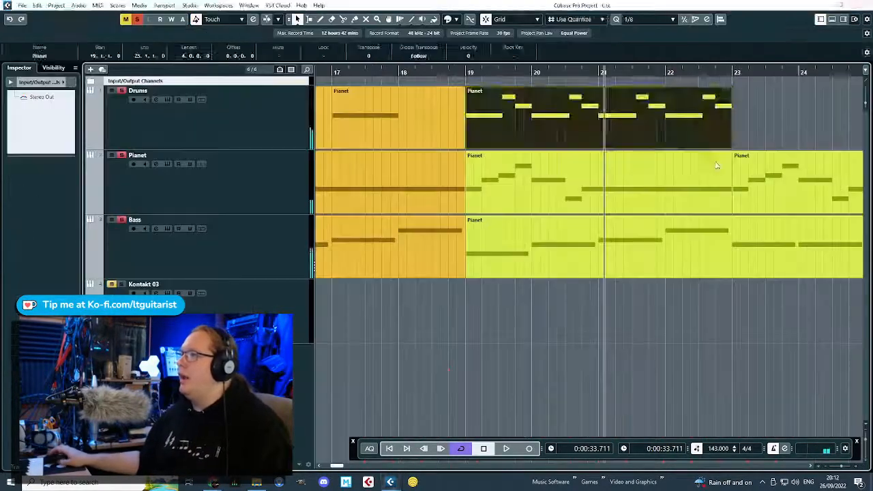
click(563, 352)
scroll(558, 356, down, 3)
click(600, 128)
key(g)
key(g)
key(ctrl+d)
key(ctrl+d)
key(ctrl+d)
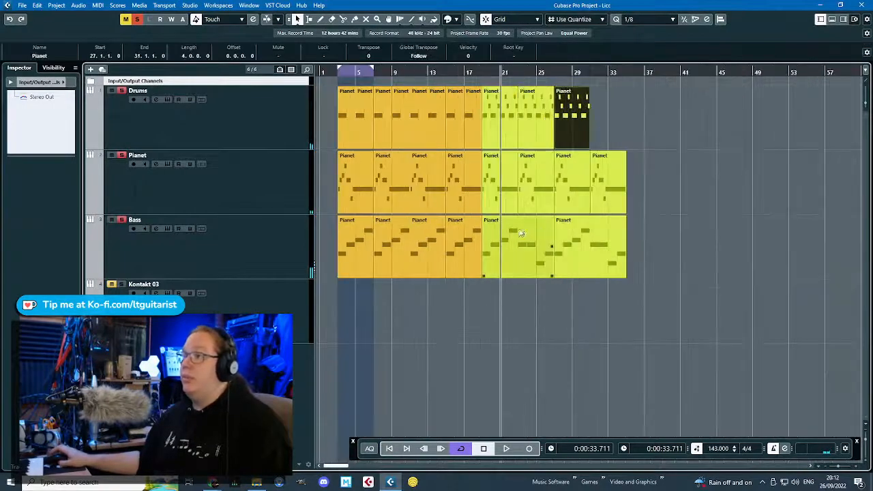
Select all parts of the orange section, followed by all parts of the yellow-green section, to compare both sections.
click(330, 192)
key(h)
drag(326, 308, 540, 121)
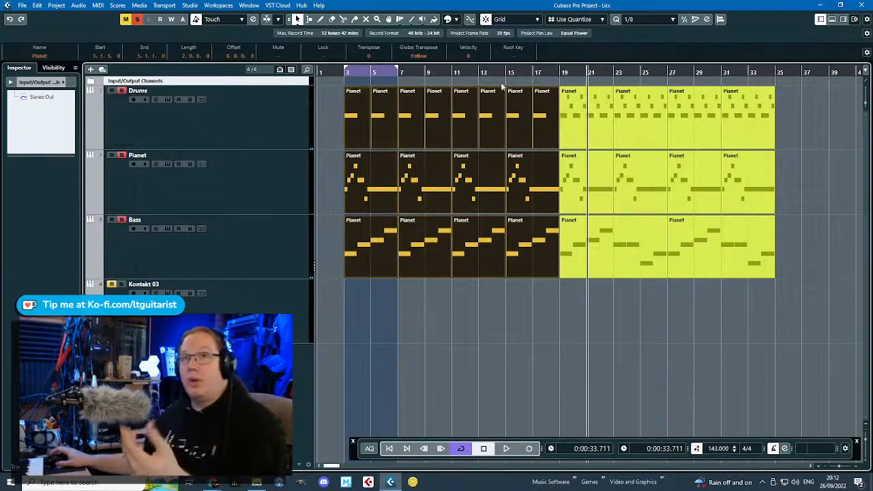
key(ctrl+d)
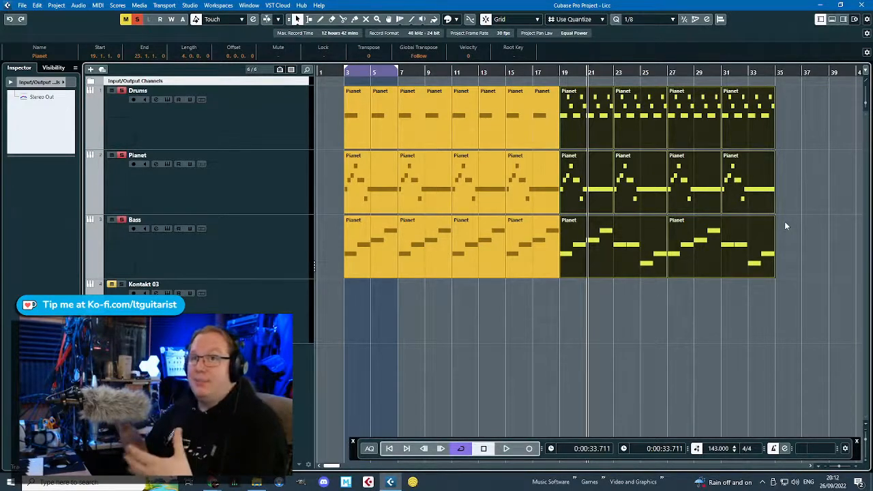
click(724, 402)
Extend the loop range to cover bars 3 to 35 and select all parts on the Pianet track.
click(341, 74)
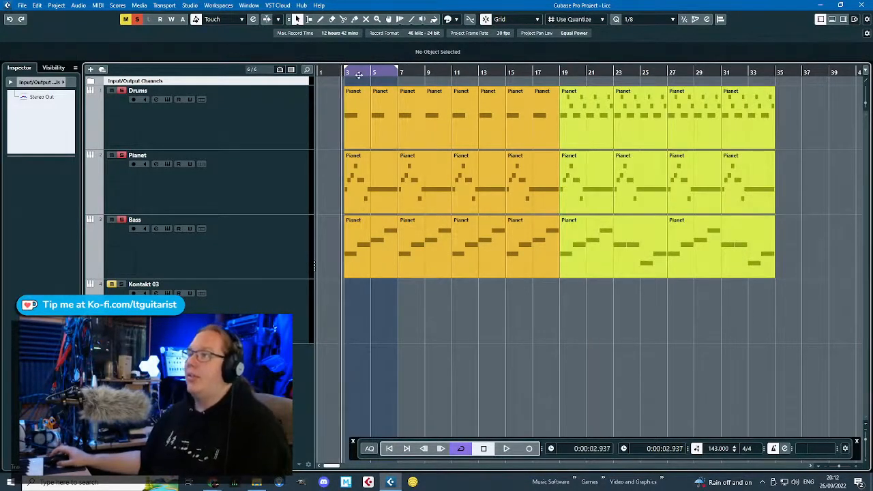
mouse_move(396, 69)
mouse_down()
mouse_move(783, 176)
mouse_move(775, 178)
mouse_up()
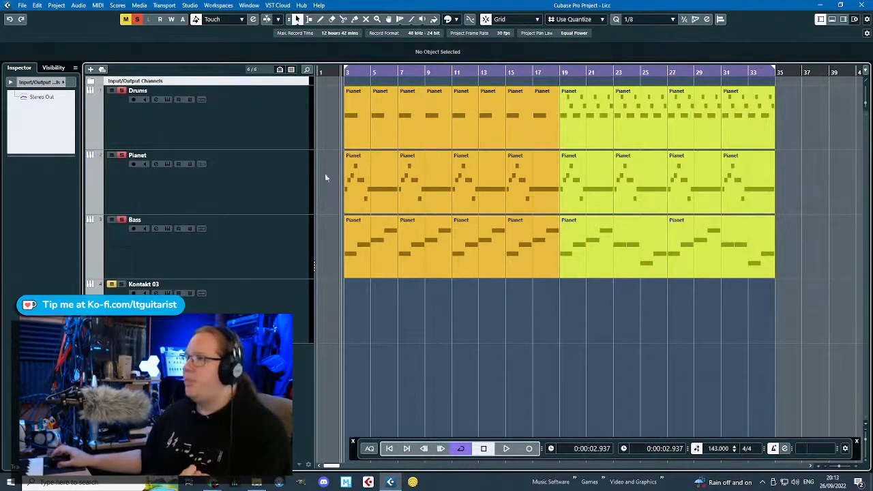
drag(325, 177, 340, 188)
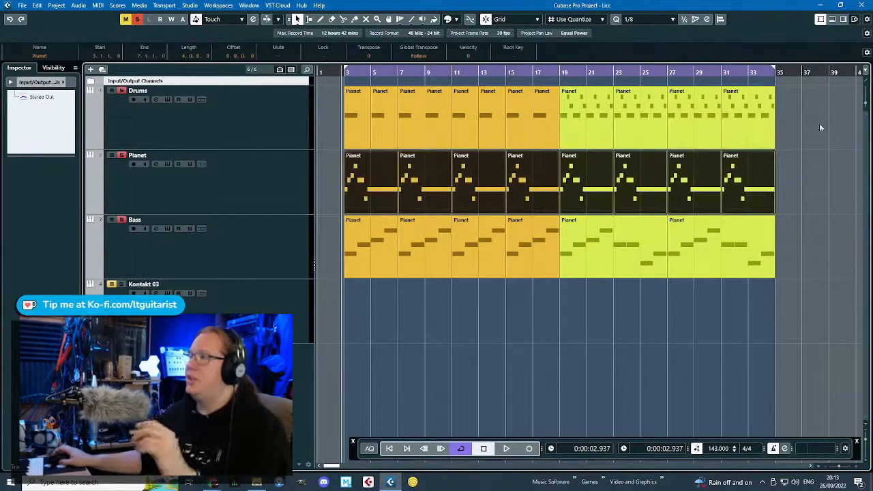
Play the arrangement from bar 3 to hear the Drums, Pianet and Bass tracks together.
drag(820, 125, 768, 123)
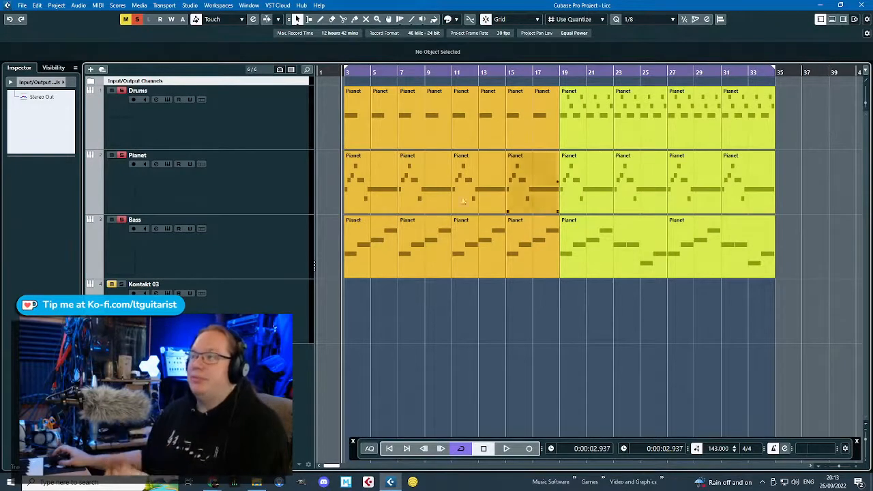
click(284, 253)
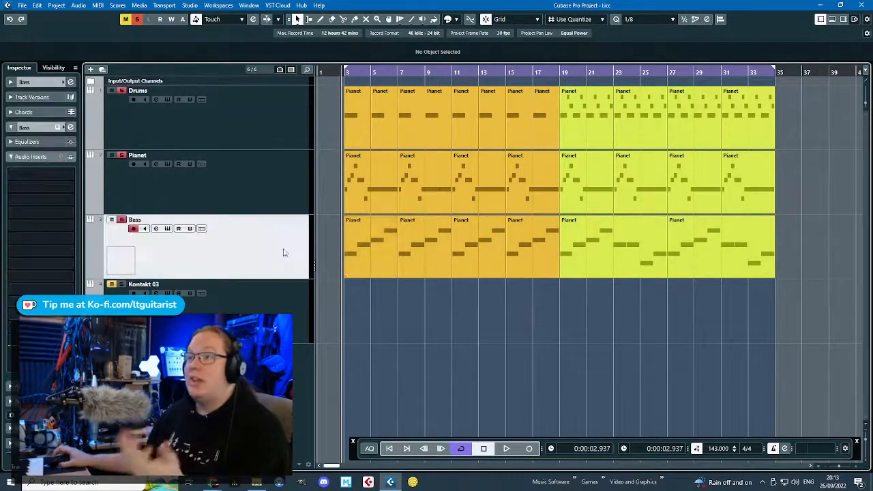
click(251, 196)
click(238, 134)
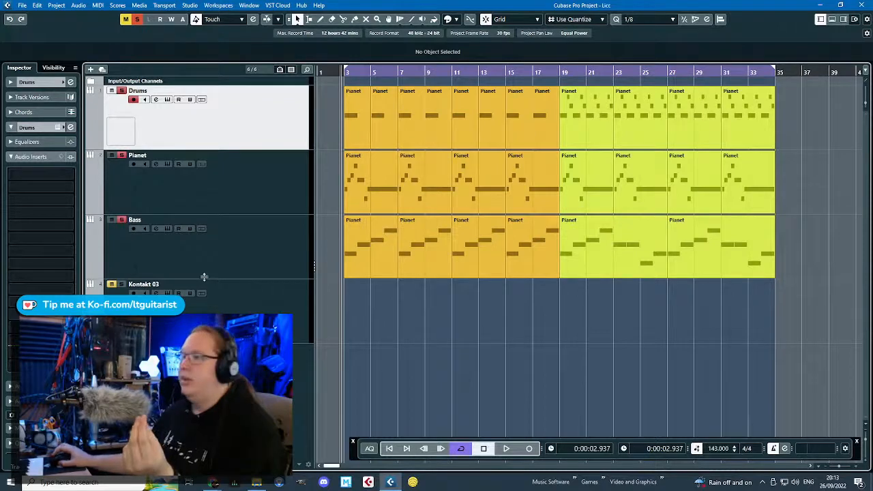
key(space)
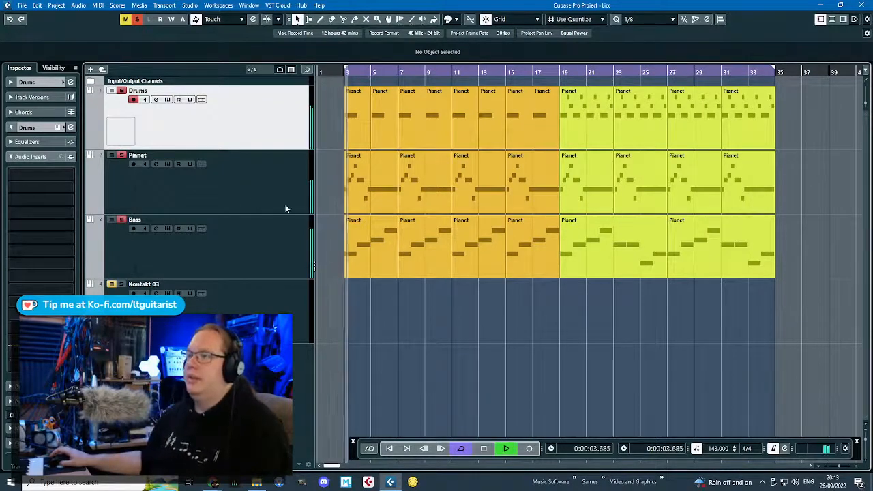
scroll(343, 330, up, 2)
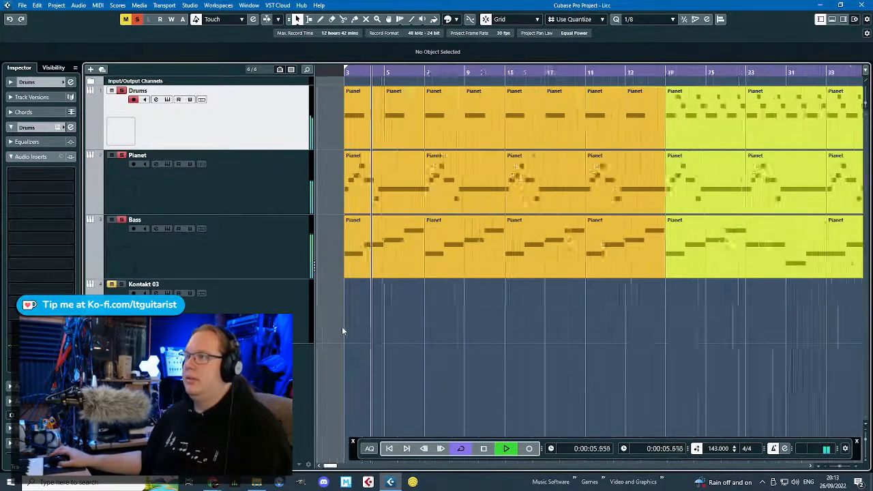
scroll(342, 330, down, 4)
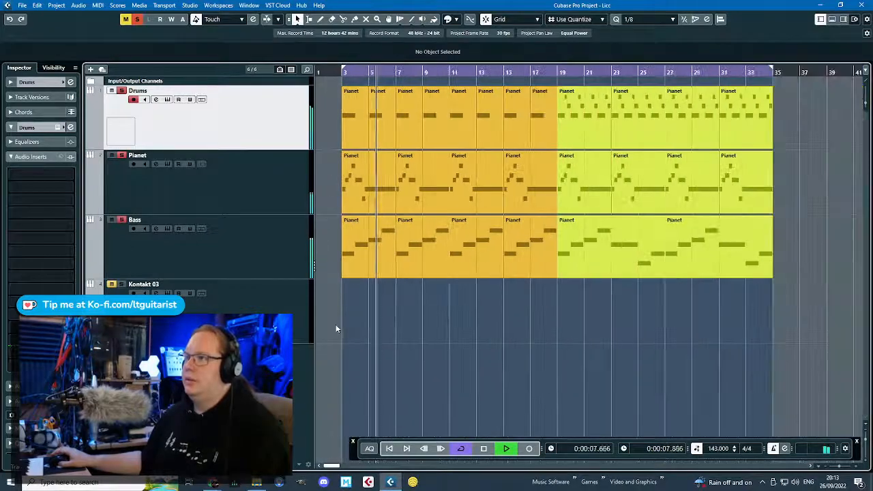
scroll(336, 329, down, 1)
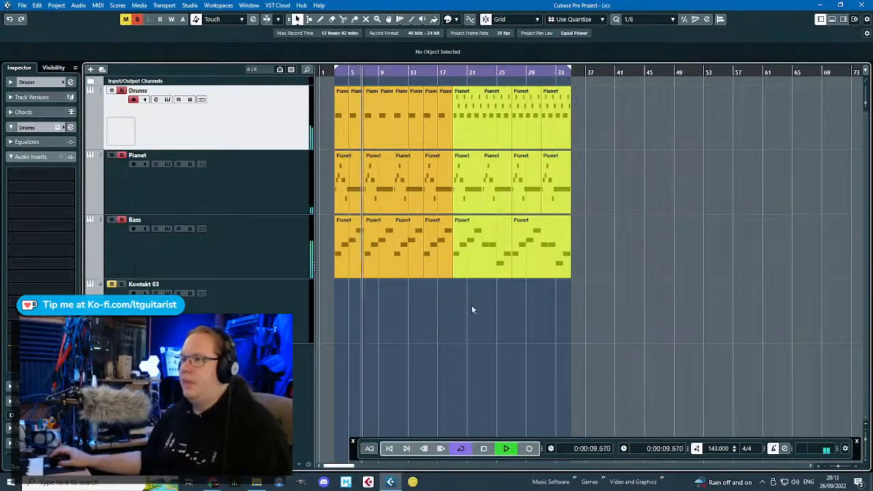
key(space)
drag(572, 191, 659, 195)
scroll(606, 203, up, 3)
key(ctrl+d)
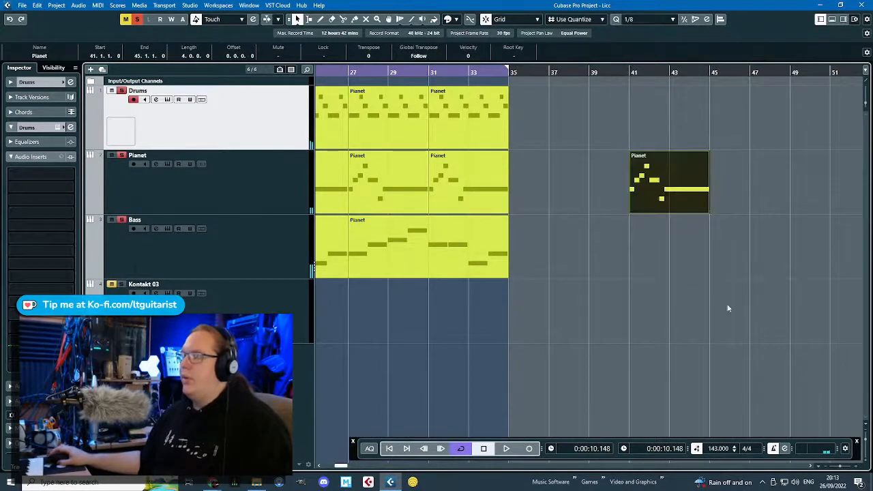
scroll(742, 308, down, 4)
scroll(406, 312, up, 3)
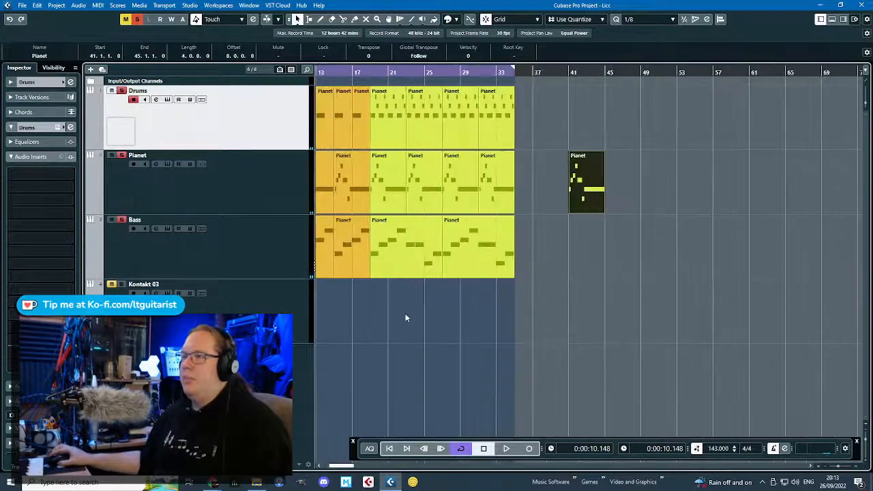
scroll(409, 309, down, 1)
key(Delete)
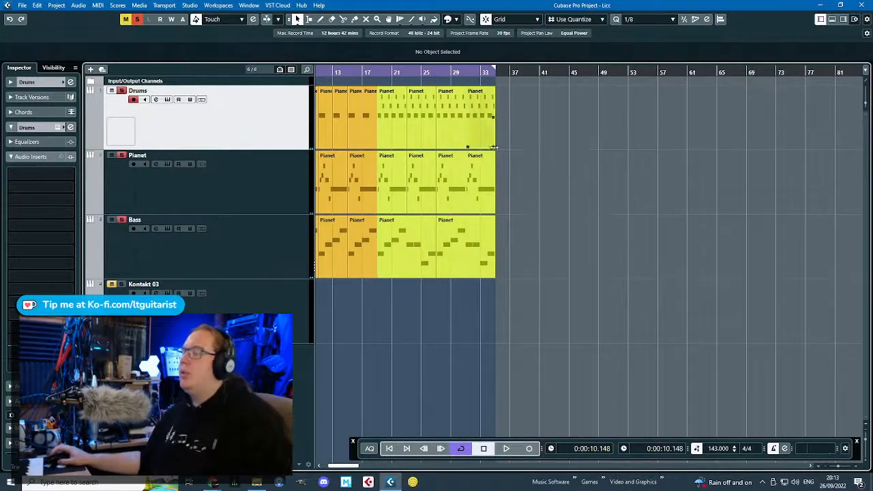
Merge the four yellow-green Pianet parts into one part spanning bars 19 to 35 and open it in the Key Editor.
scroll(523, 187, up, 2)
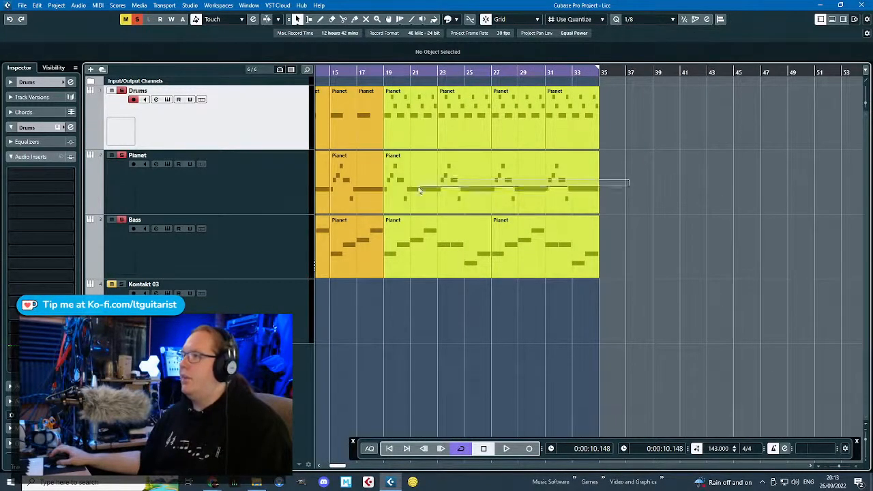
click(503, 183)
scroll(438, 179, down, 2)
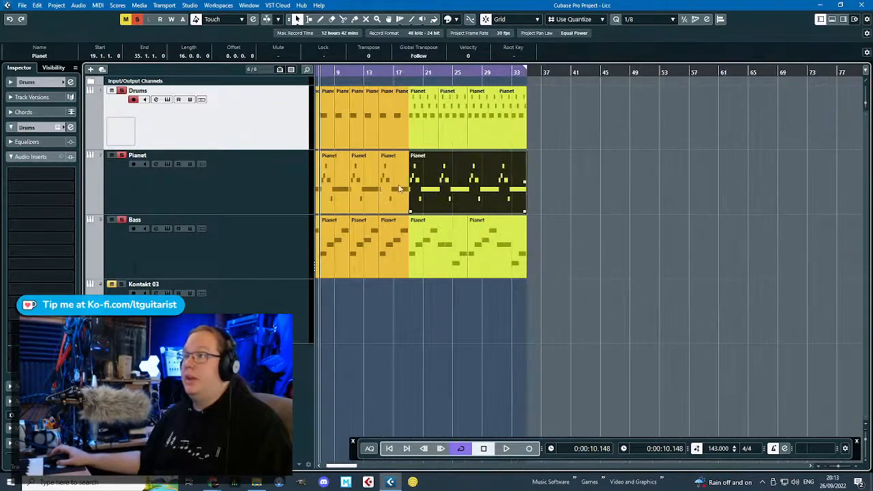
click(390, 190)
scroll(412, 184, up, 3)
click(511, 179)
double_click(511, 179)
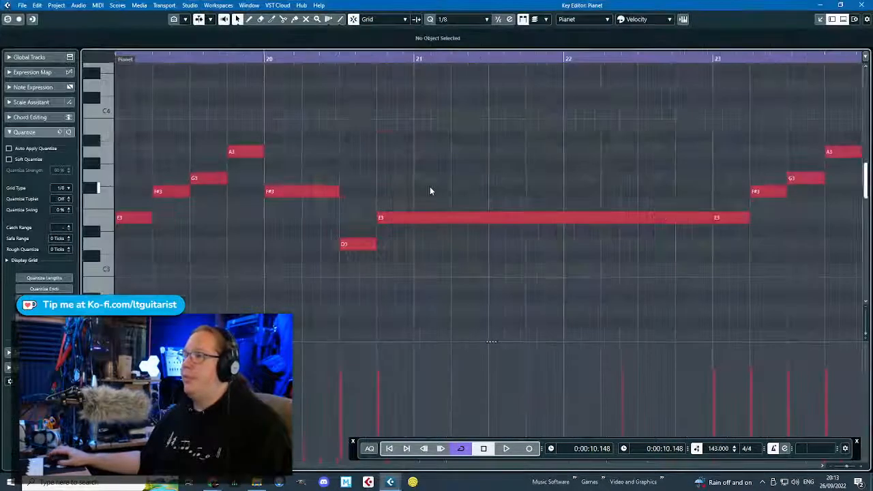
Duplicate all notes of the part directly behind the originals at bar 35 and transpose the copy down one octave.
scroll(418, 187, down, 3)
drag(262, 114, 831, 271)
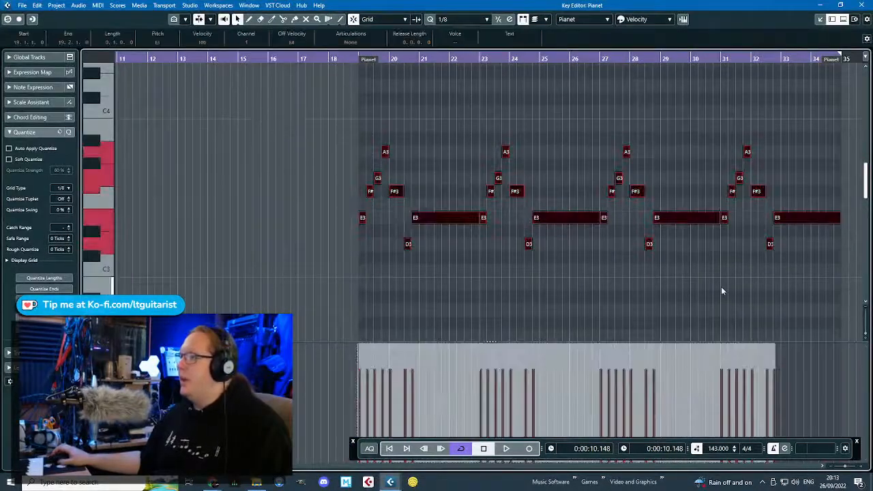
click(719, 288)
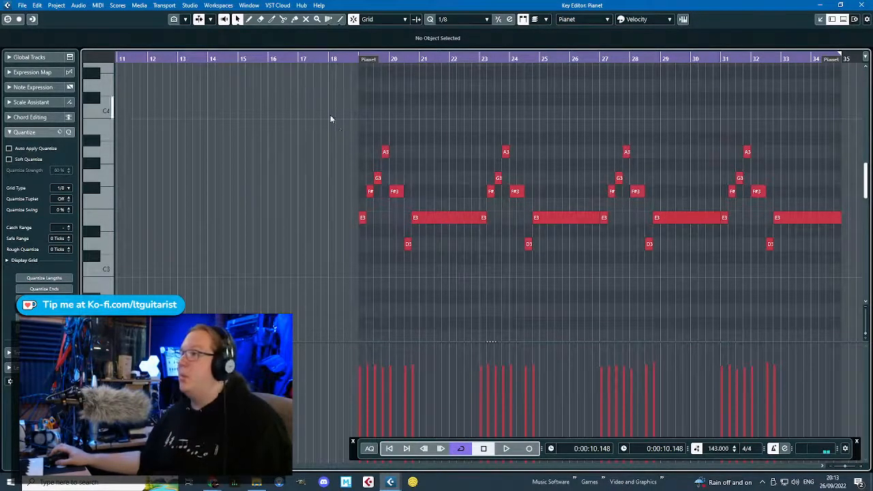
drag(330, 119, 823, 301)
click(454, 218)
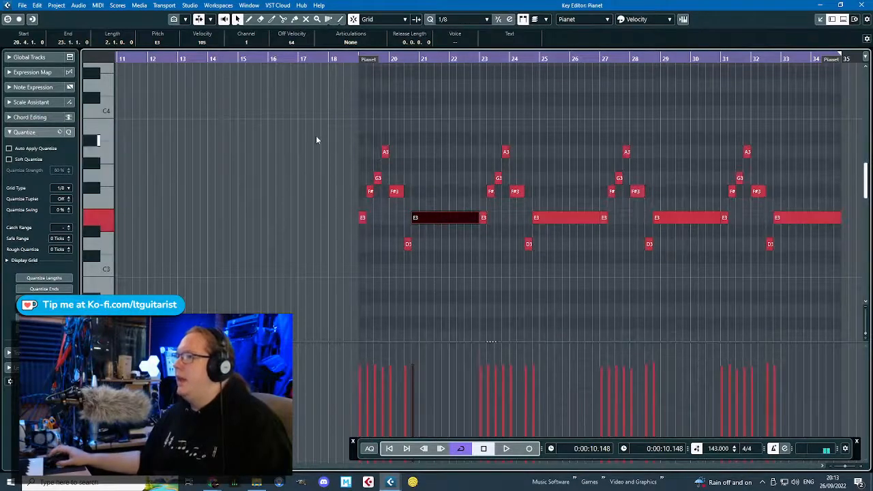
drag(323, 131, 841, 295)
key(ctrl+d)
key(g)
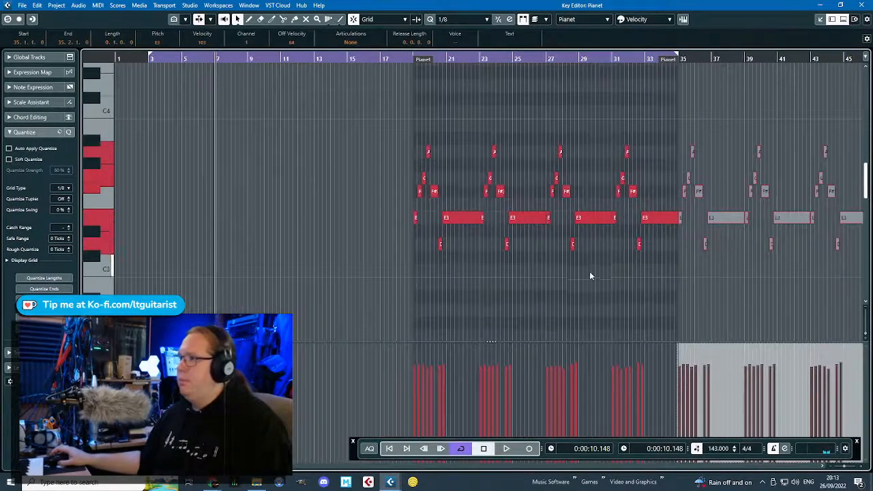
scroll(591, 272, up, 1)
key(shift+Down)
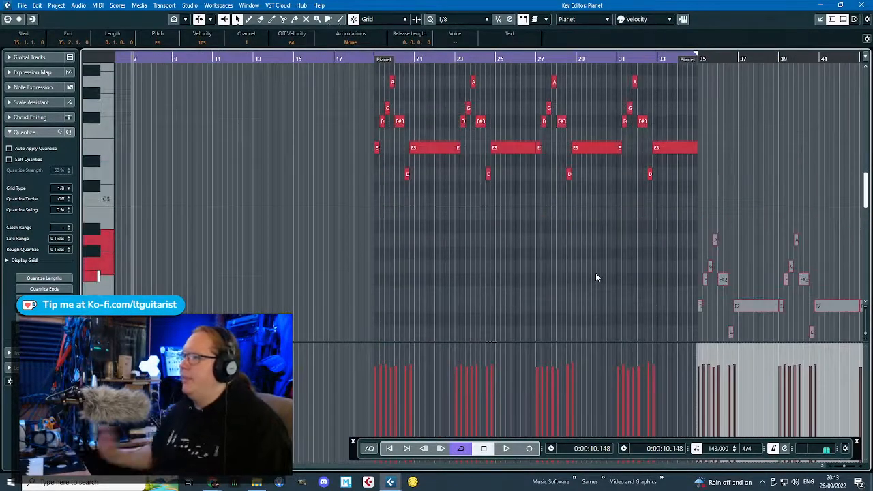
Move the octave-lower copy to start at bar 21 beneath the original notes and lengthen its last E2 note to 2.2.0.0.
drag(752, 309, 413, 300)
click(456, 266)
scroll(390, 298, up, 5)
click(456, 263)
scroll(377, 292, right, 10)
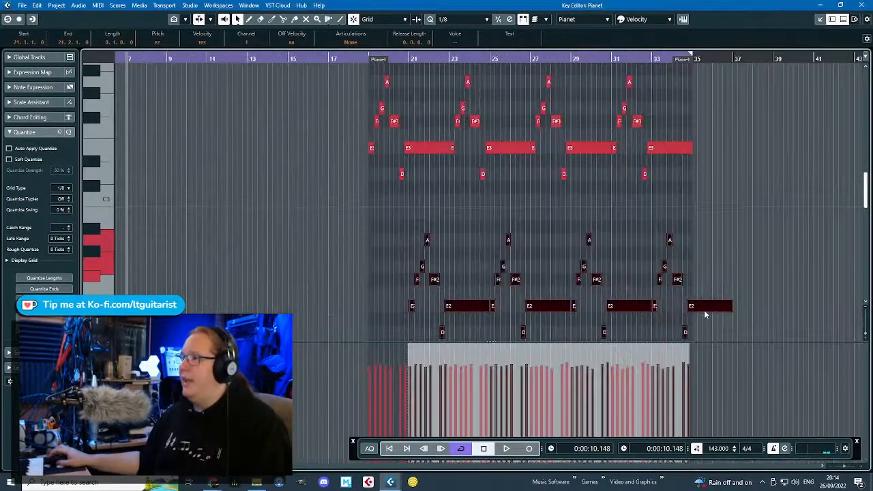
scroll(700, 322, down, 5)
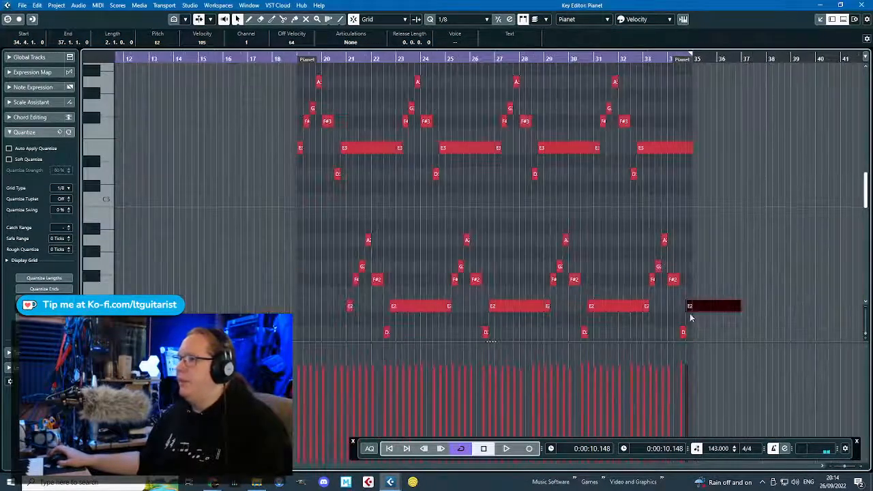
mouse_move(737, 306)
mouse_down()
mouse_move(693, 308)
mouse_move(747, 307)
mouse_up()
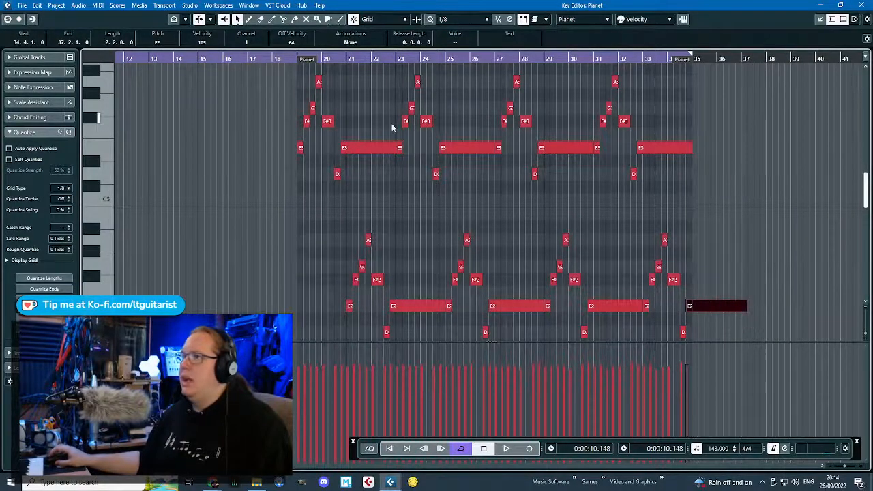
Play the layered Pianet phrases from the start of bar 19.
click(287, 59)
key(space)
scroll(326, 91, up, 2)
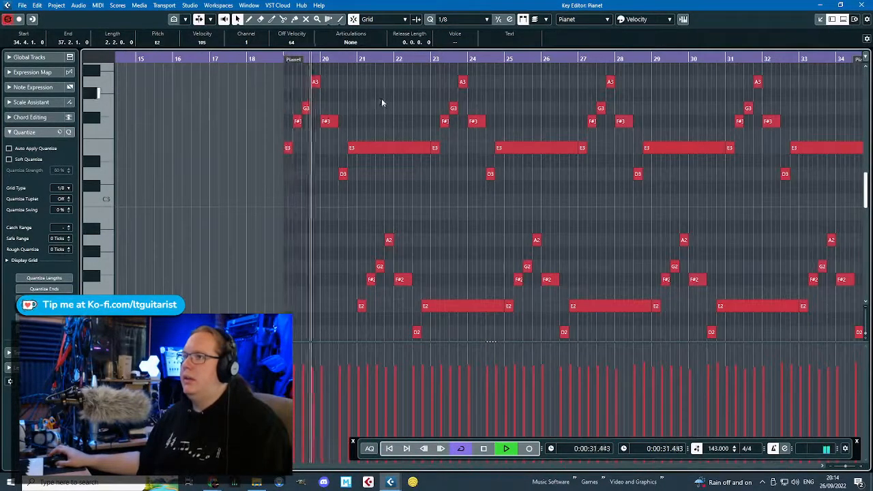
scroll(364, 102, up, 2)
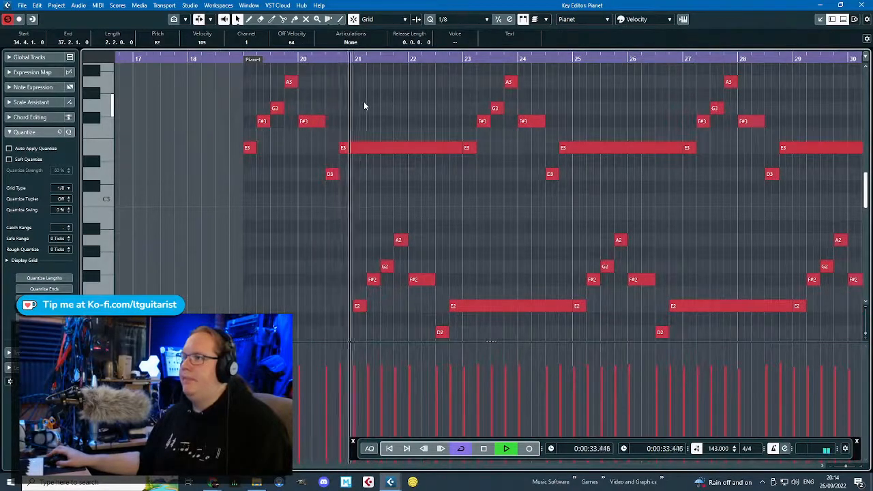
scroll(471, 239, down, 2)
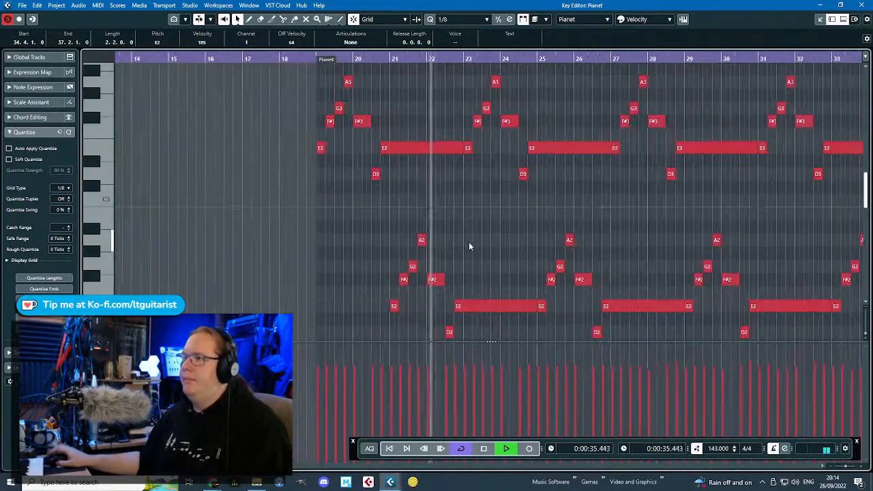
scroll(469, 242, down, 2)
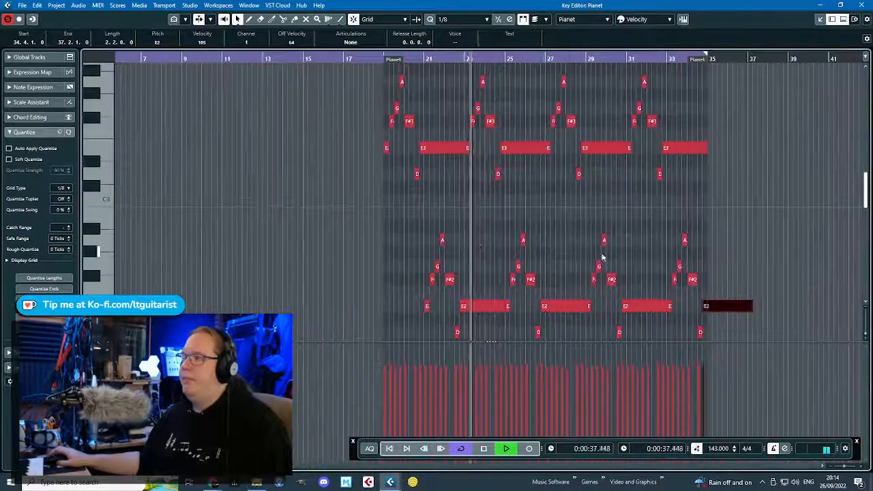
click(602, 257)
key(space)
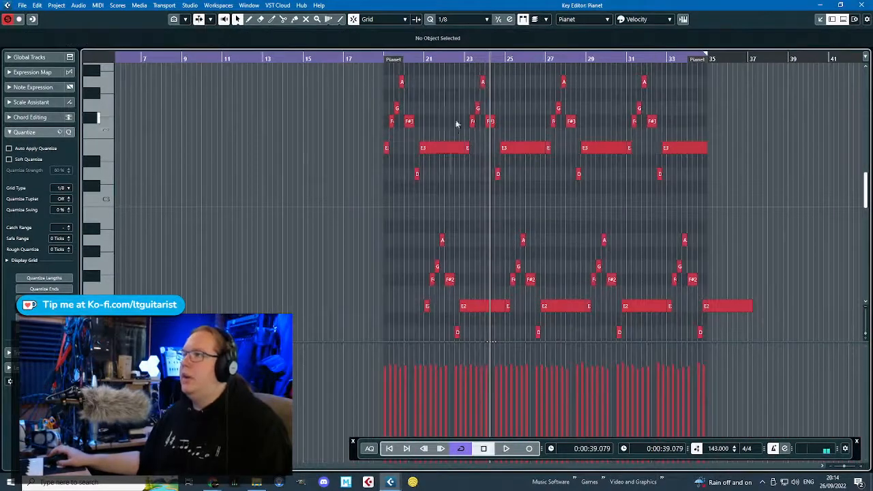
Shorten all the long sustained E3 and E2 notes together to an eighth note, length 0.1.0.0.
click(452, 148)
shift+click(524, 148)
shift+click(608, 148)
shift+click(684, 147)
shift+click(724, 306)
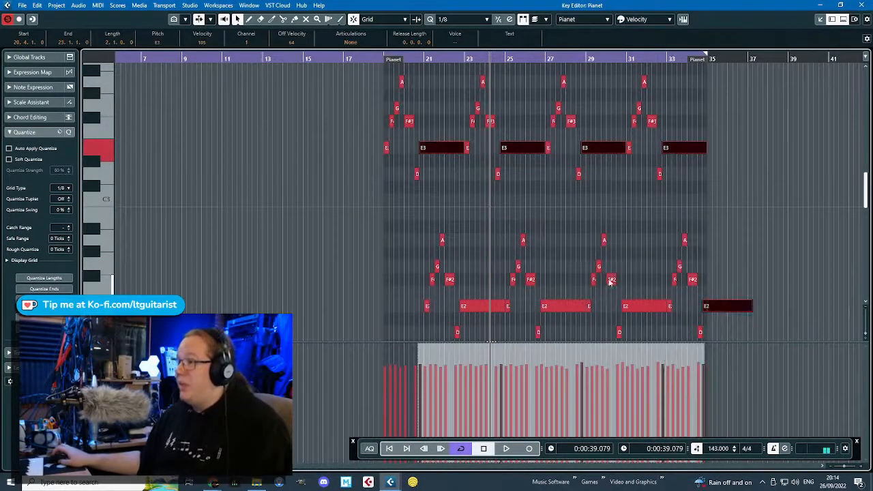
scroll(490, 315, up, 3)
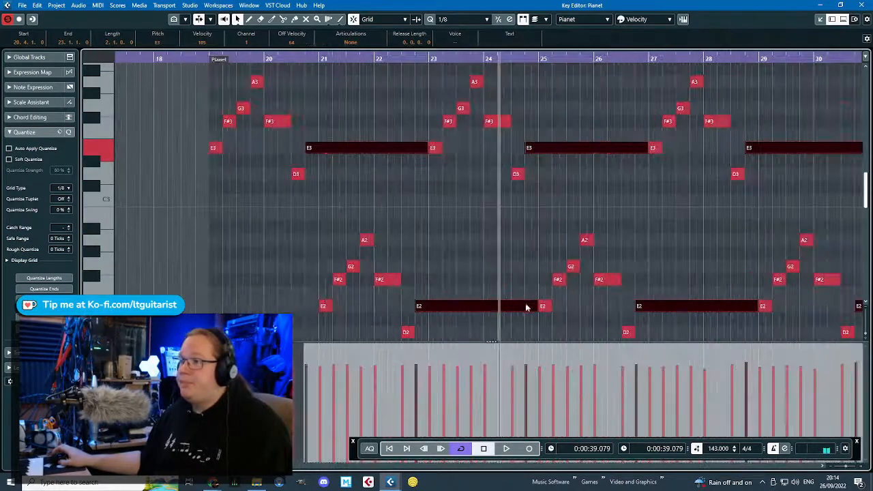
drag(536, 305, 423, 312)
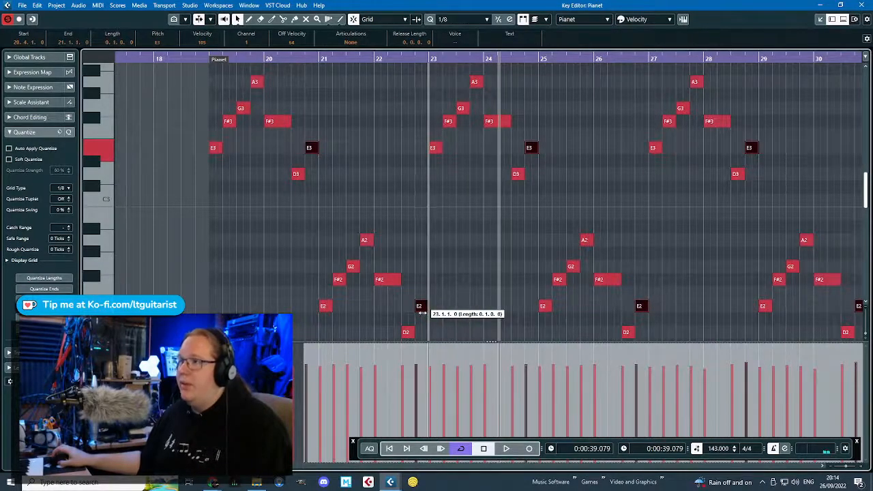
click(257, 295)
Shorten the last E2 note to length 0.1.0.0 so it ends at bar 35.
scroll(464, 200, down, 3)
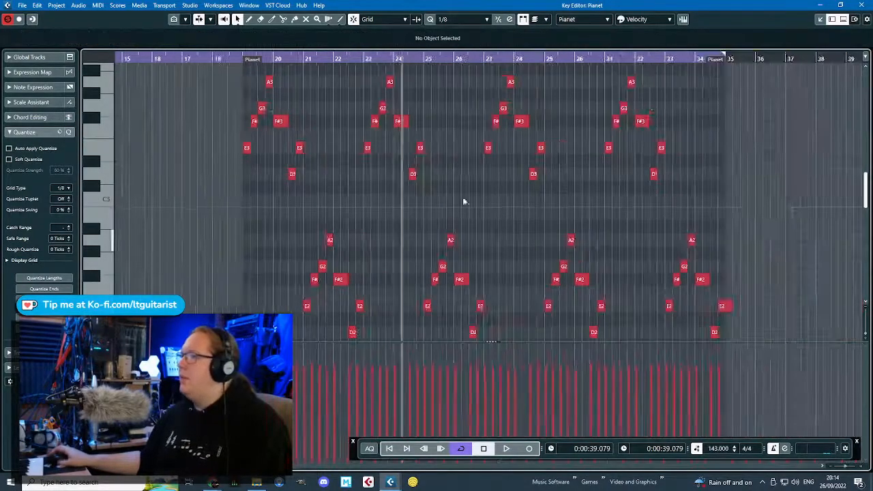
scroll(785, 332, up, 4)
scroll(785, 330, up, 2)
drag(685, 306, 656, 310)
scroll(471, 294, down, 5)
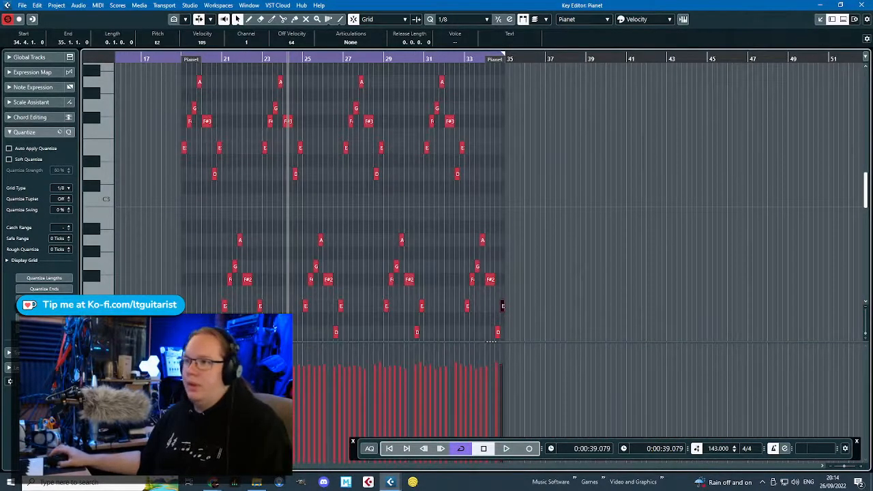
Show the CC 64 (Sustain) controller lane and set a sustain value of 127 at 19.1.3.0, during the first Pianet note.
click(98, 349)
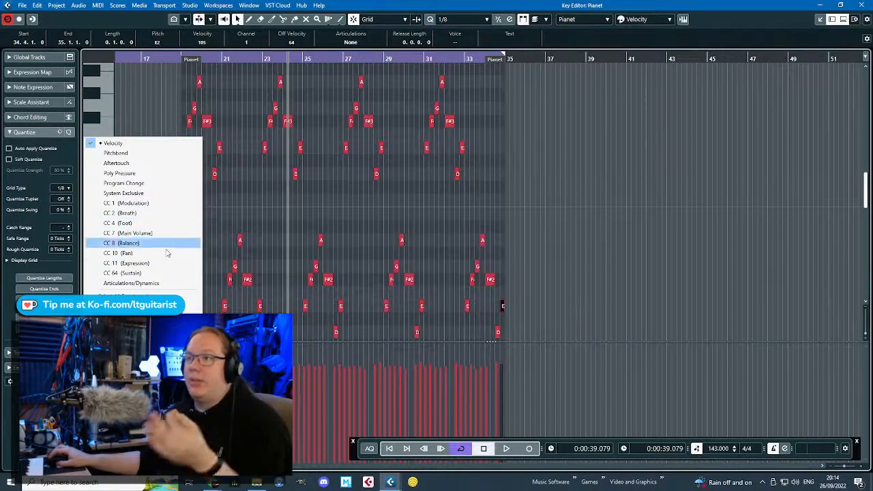
click(136, 273)
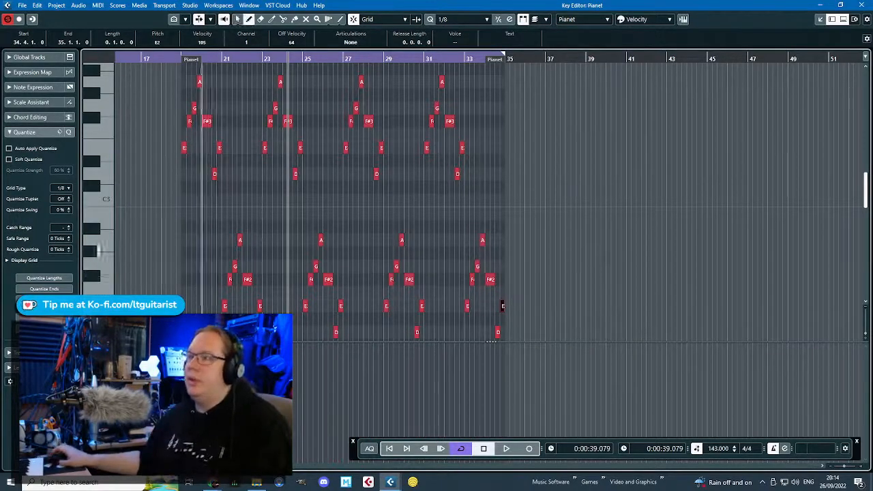
click(199, 387)
drag(199, 387, 192, 461)
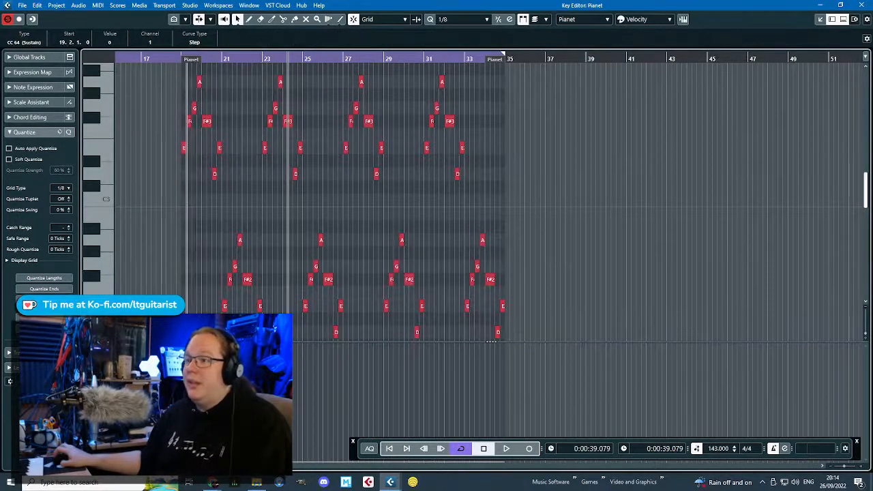
key(h)
key(h)
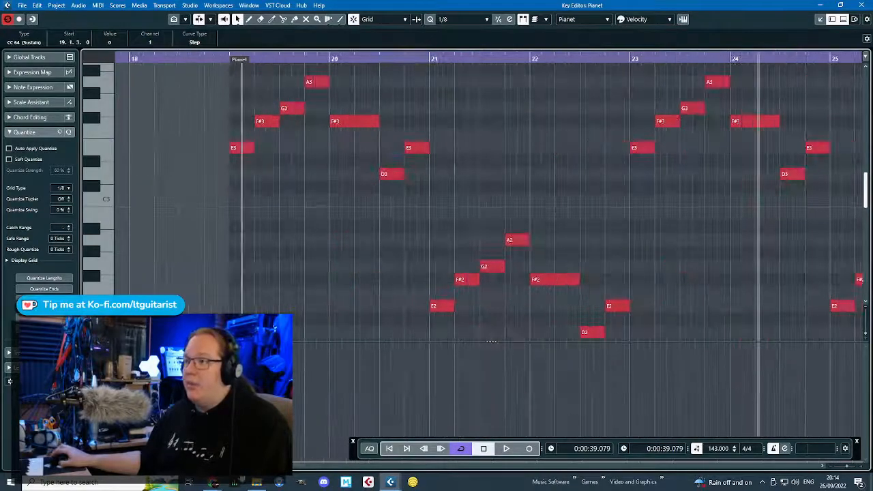
drag(249, 461, 241, 344)
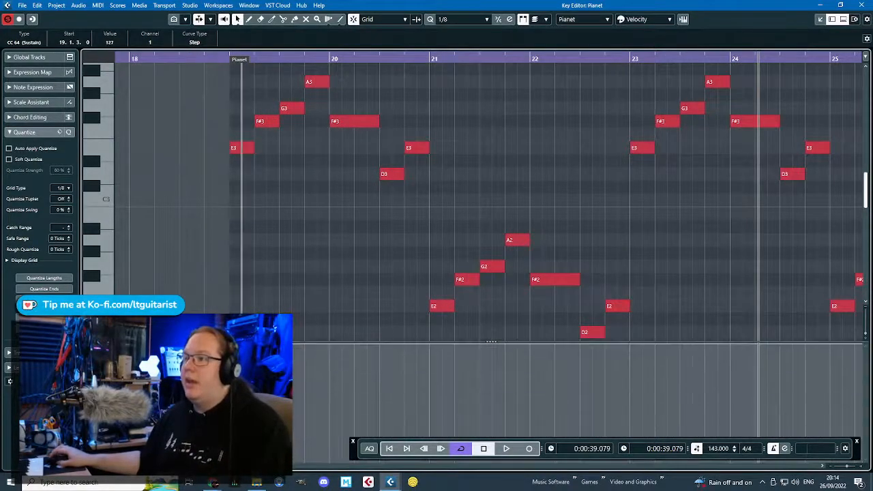
Release the sustain just before the end of the Pianet part at bar 35 and close the Key Editor.
scroll(238, 312, down, 6)
scroll(409, 361, up, 6)
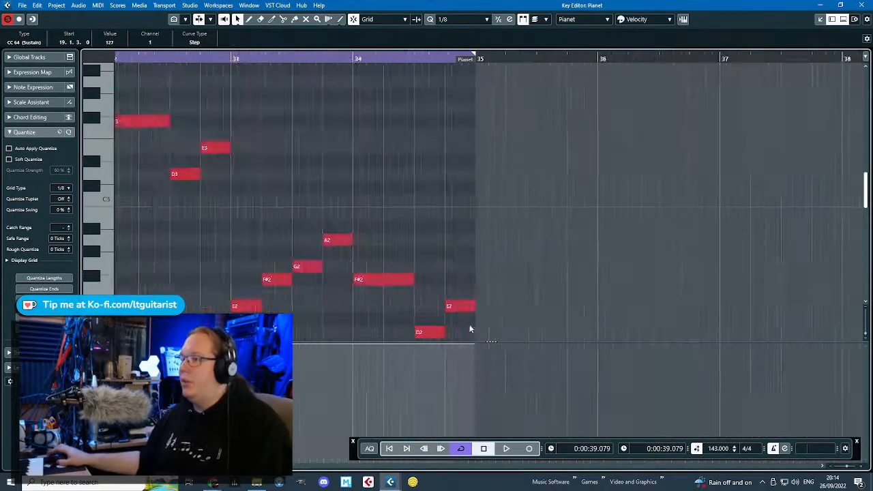
scroll(457, 321, down, 3)
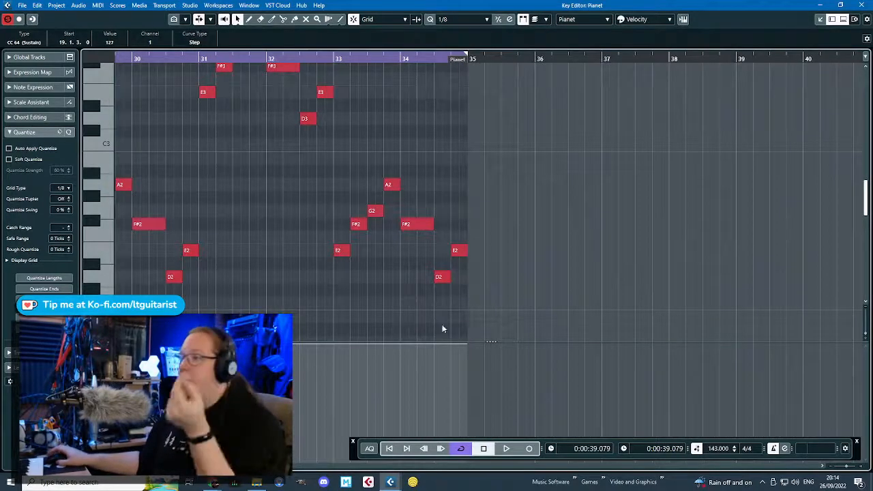
click(460, 342)
scroll(464, 340, up, 3)
drag(453, 344, 450, 486)
click(861, 5)
Play the arrangement from just before bar 19 to hear the sustained Pianet phrases.
scroll(582, 207, down, 3)
double_click(476, 73)
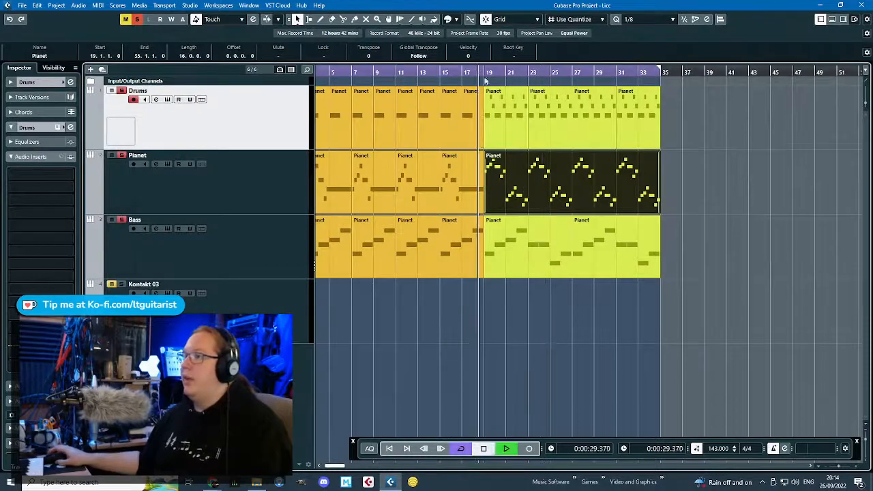
scroll(511, 271, up, 5)
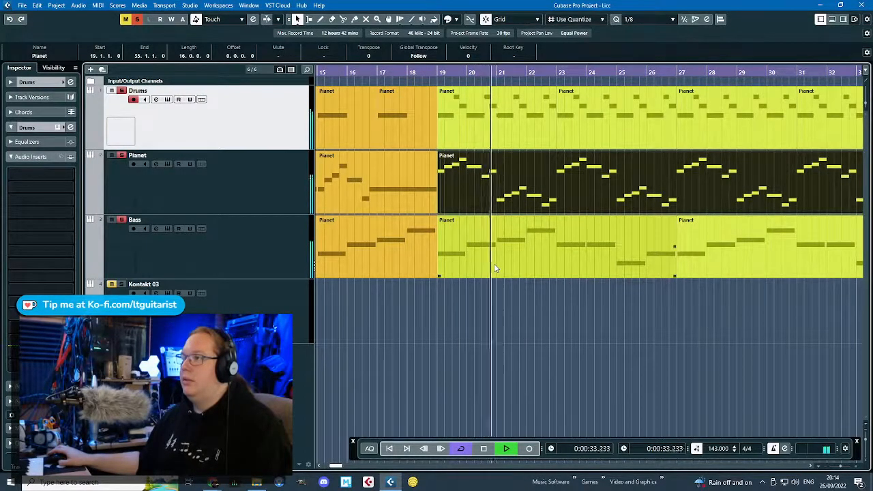
scroll(506, 278, down, 2)
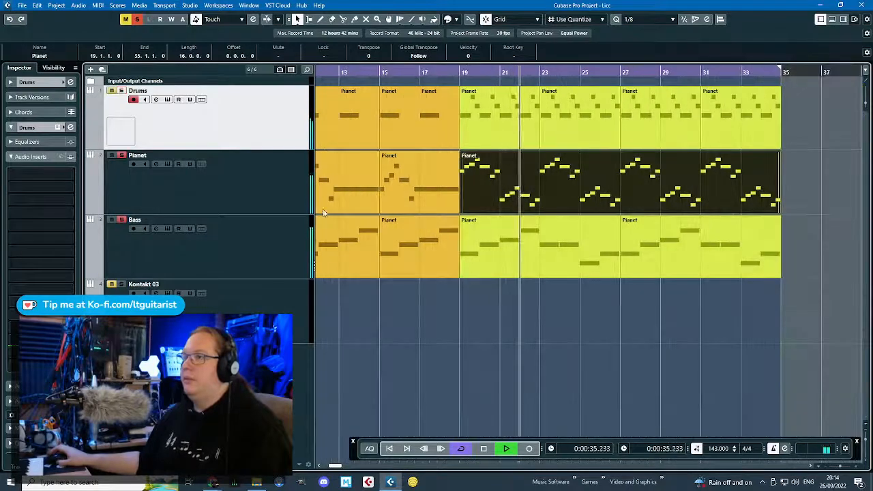
Select the Pianet track and leave it as the only soloed track during playback.
click(255, 189)
key(s)
key(Down)
click(260, 193)
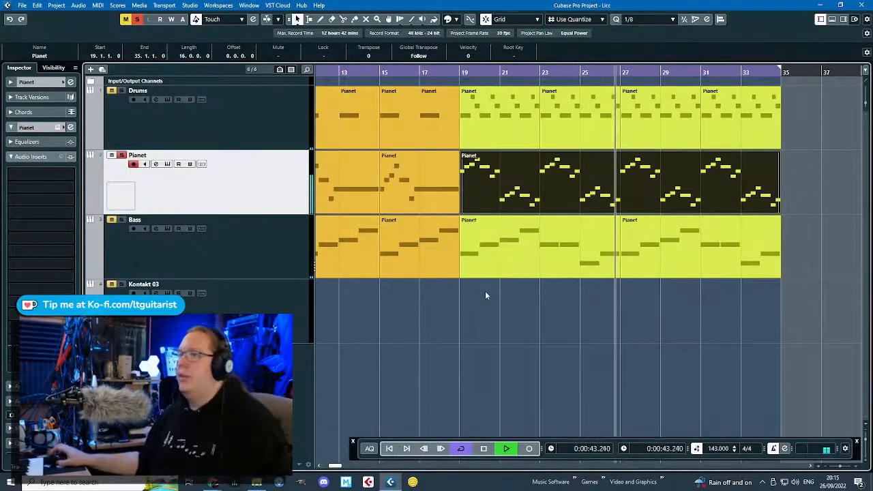
Turn off solo, listen to the full arrangement through bar 35 and around the loop to its opening bars, and stop playback.
scroll(538, 317, down, 2)
scroll(652, 349, up, 3)
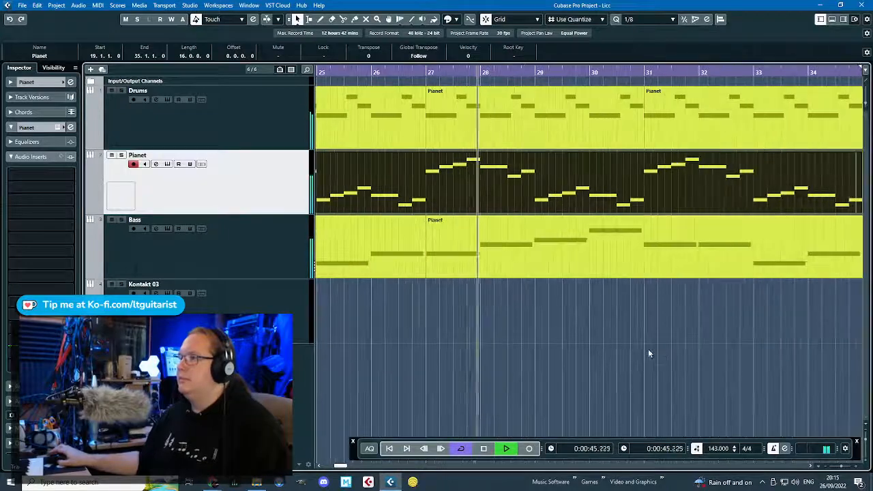
scroll(647, 348, down, 4)
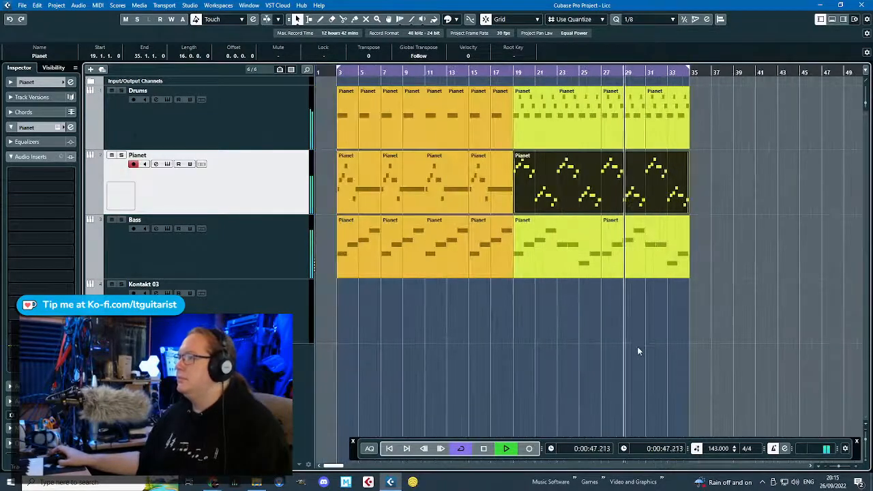
click(627, 357)
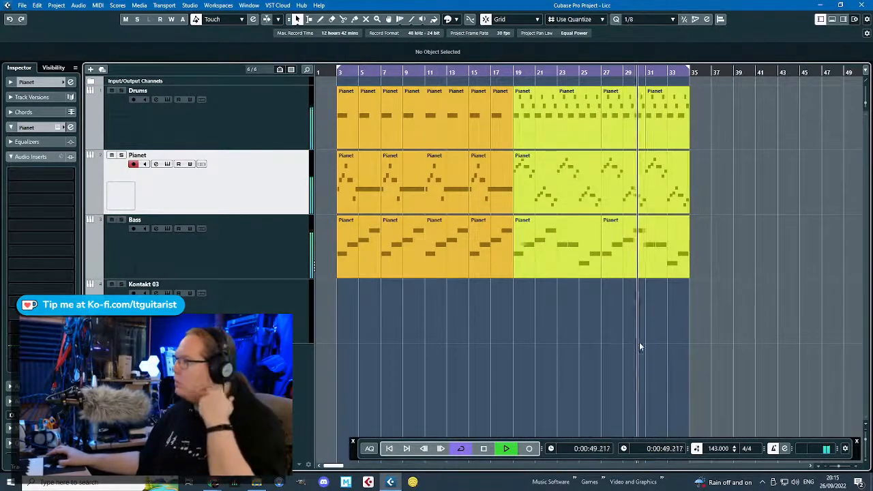
scroll(691, 313, up, 5)
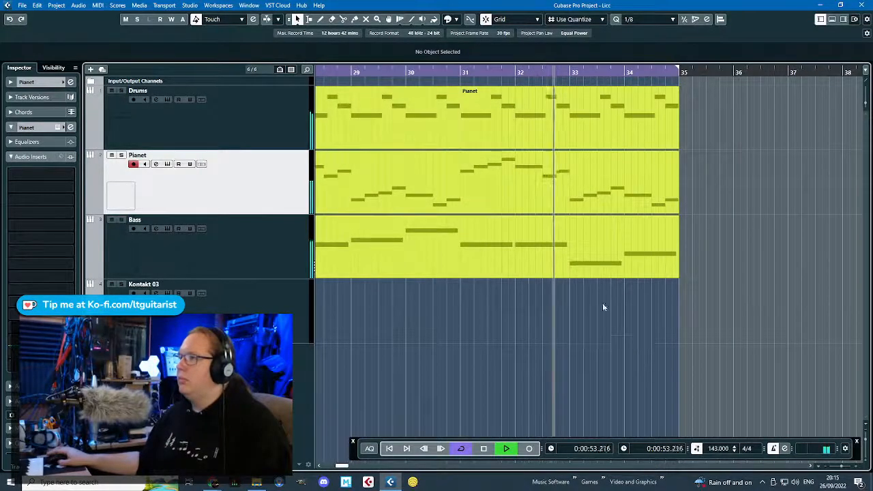
scroll(600, 300, down, 4)
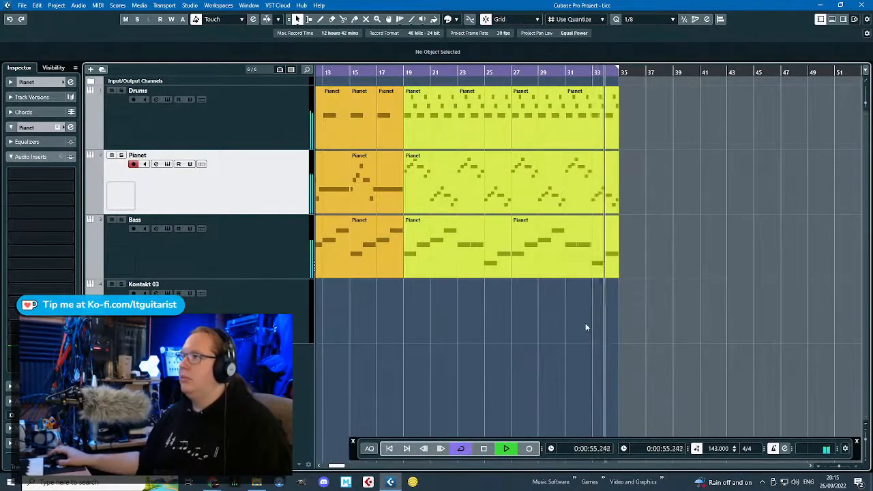
scroll(588, 329, down, 3)
scroll(521, 306, up, 2)
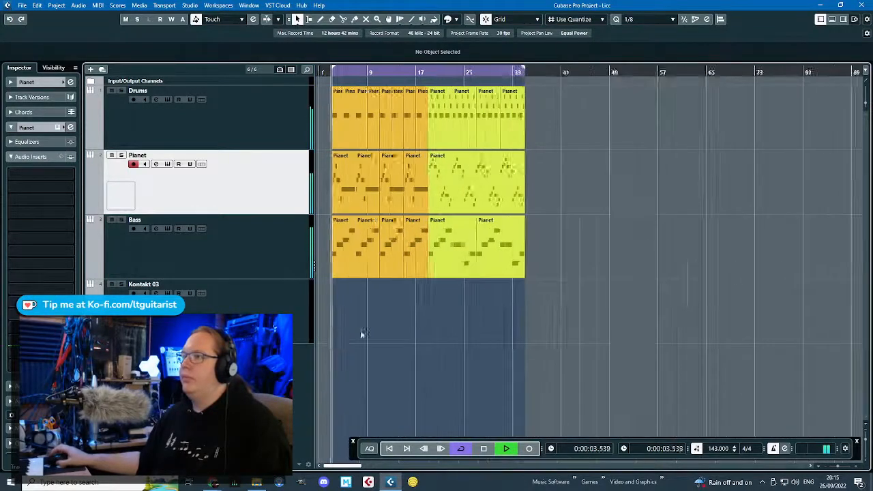
scroll(398, 304, left, 1)
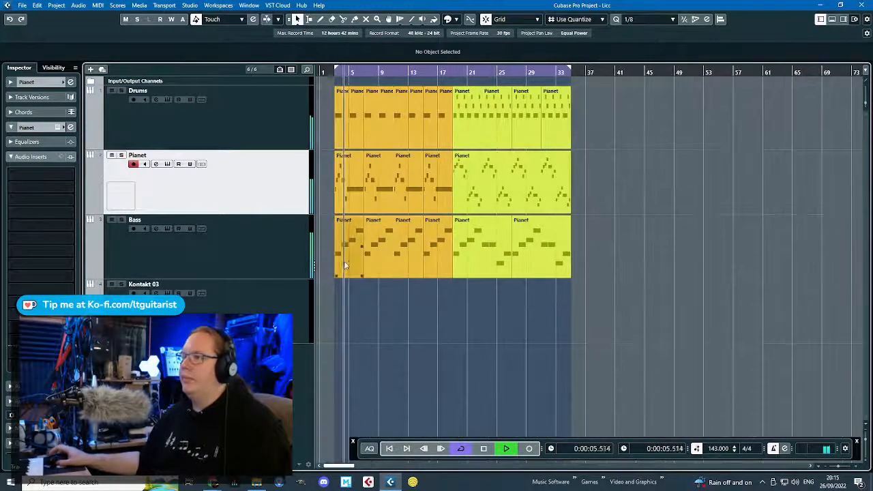
key(space)
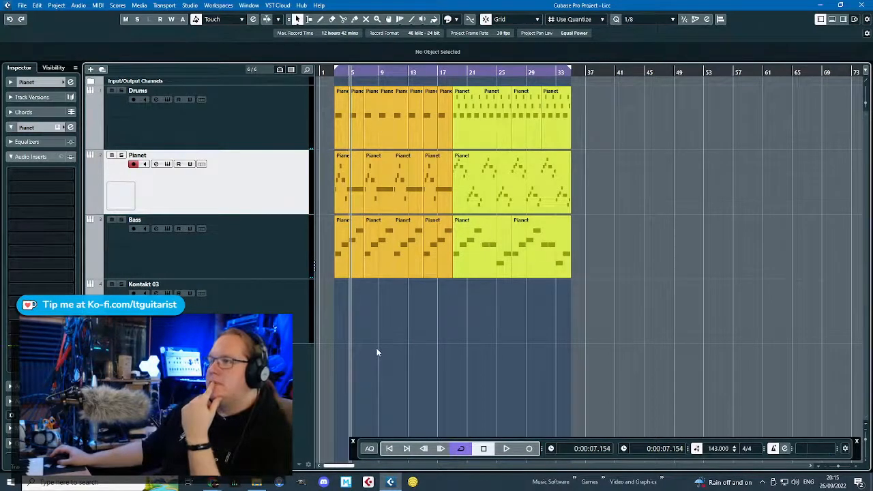
Add one Kontakt instrument track below the Pianet track, routed to Stereo Out.
right_click(247, 190)
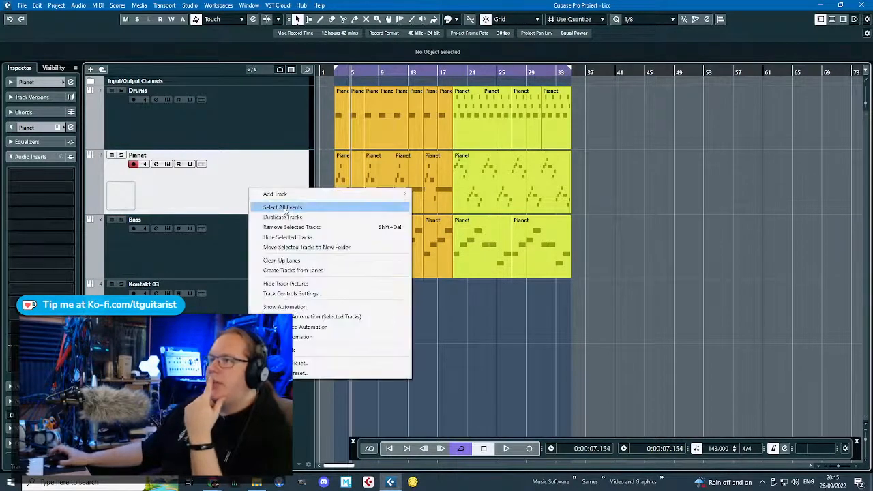
mouse_move(408, 193)
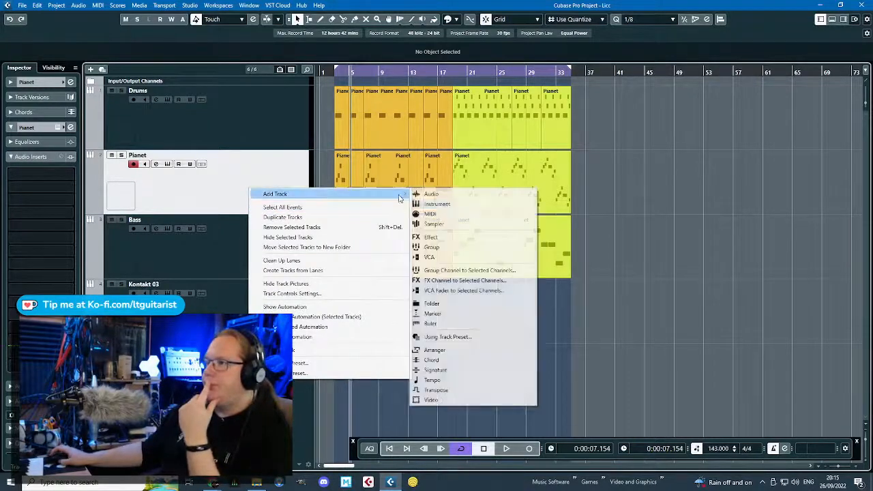
click(479, 208)
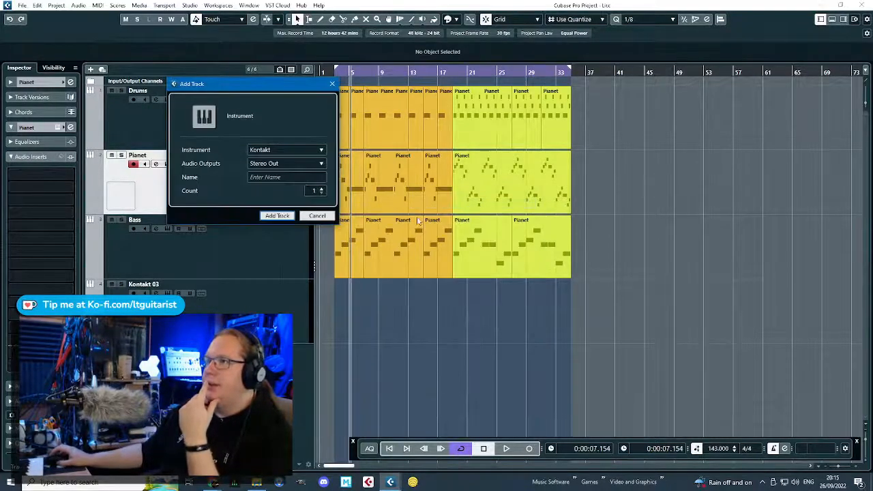
click(276, 216)
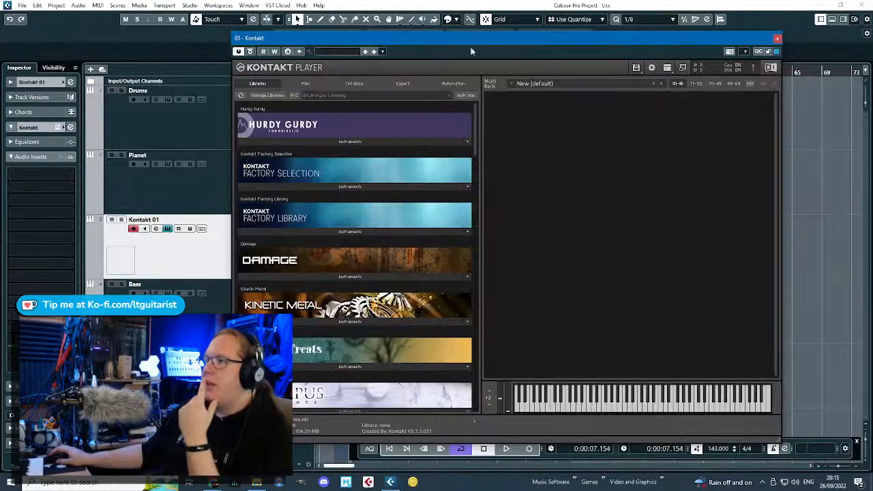
Load Kalimba from the World metallophones in the Kontakt Factory Library and rename the new track Kalimba.
drag(476, 39, 525, 39)
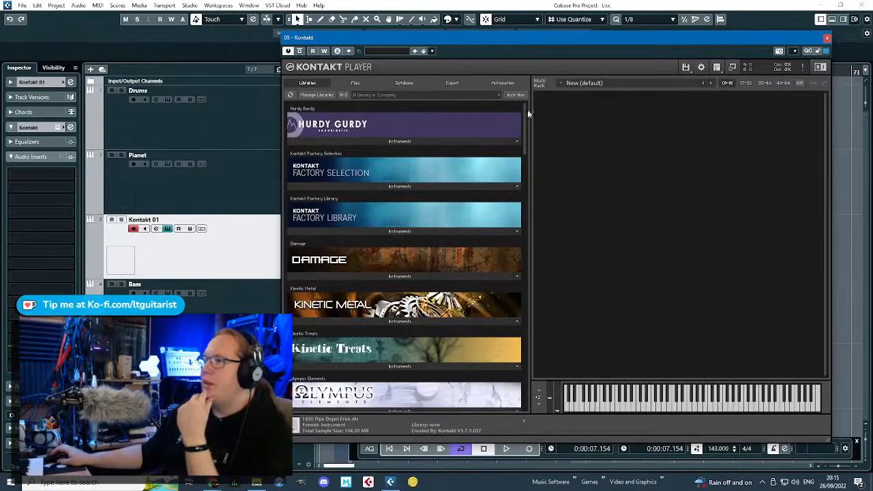
drag(527, 109, 525, 309)
scroll(525, 307, up, 5)
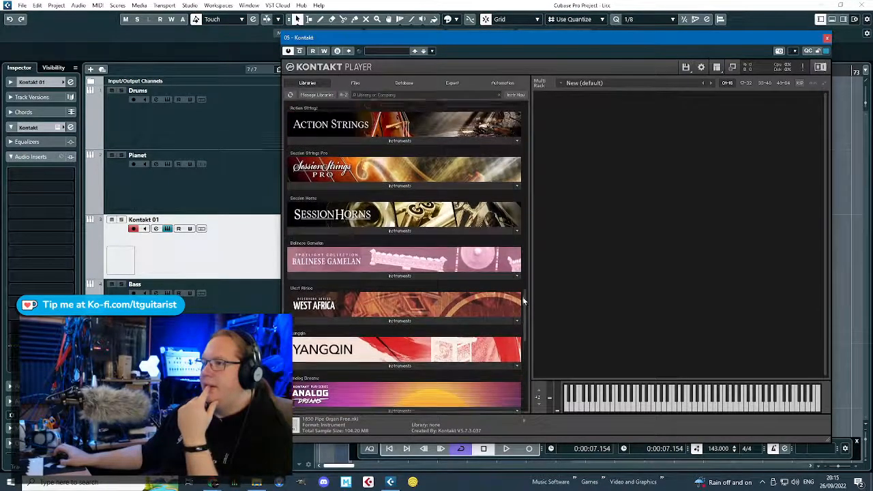
drag(517, 282, 499, 109)
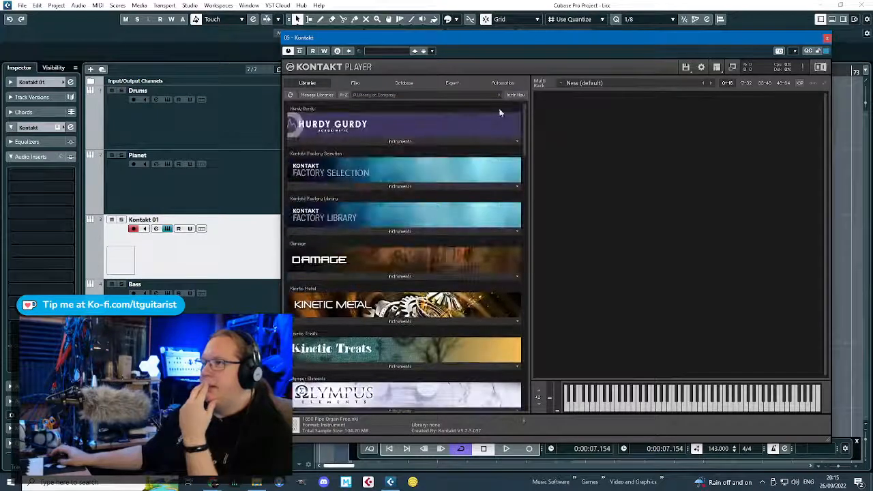
click(357, 231)
click(312, 244)
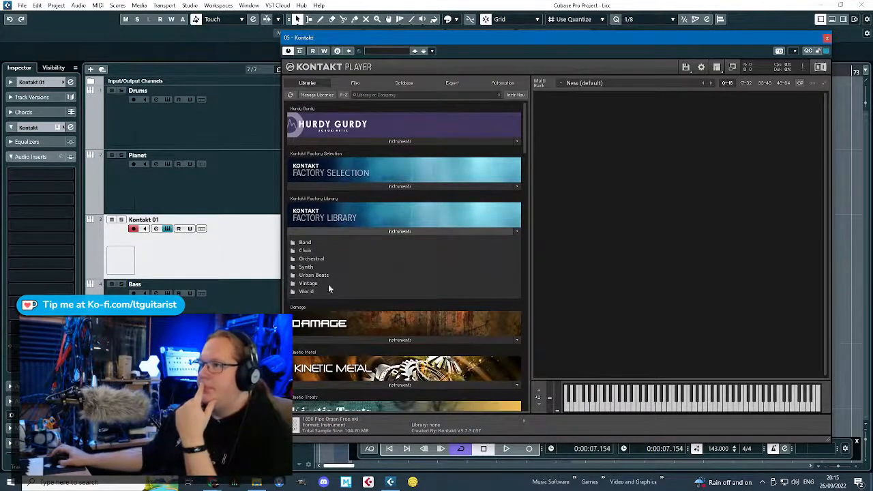
click(309, 291)
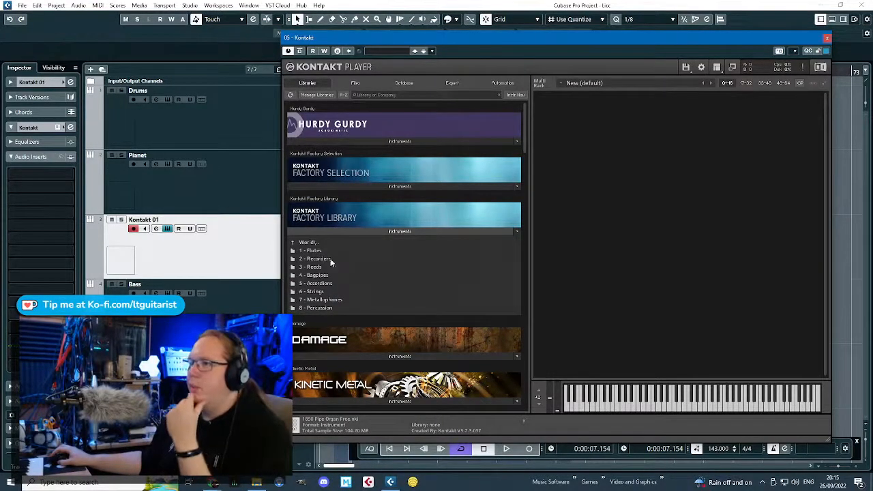
click(314, 292)
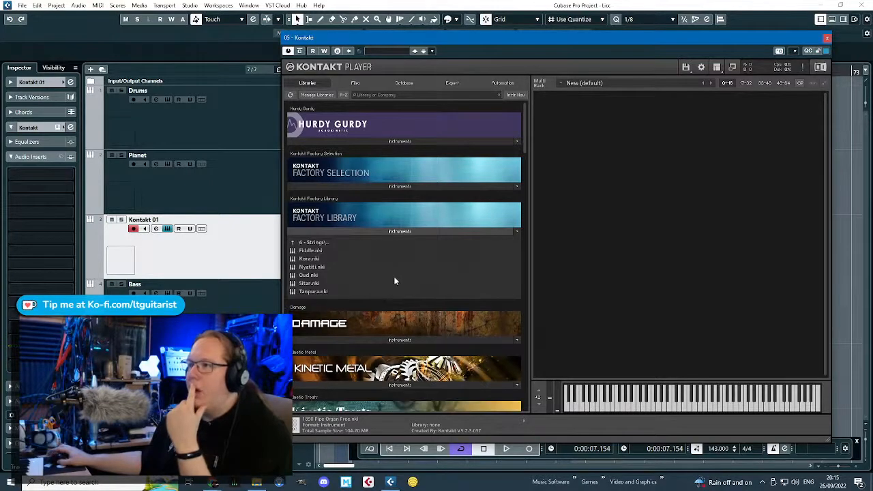
click(312, 244)
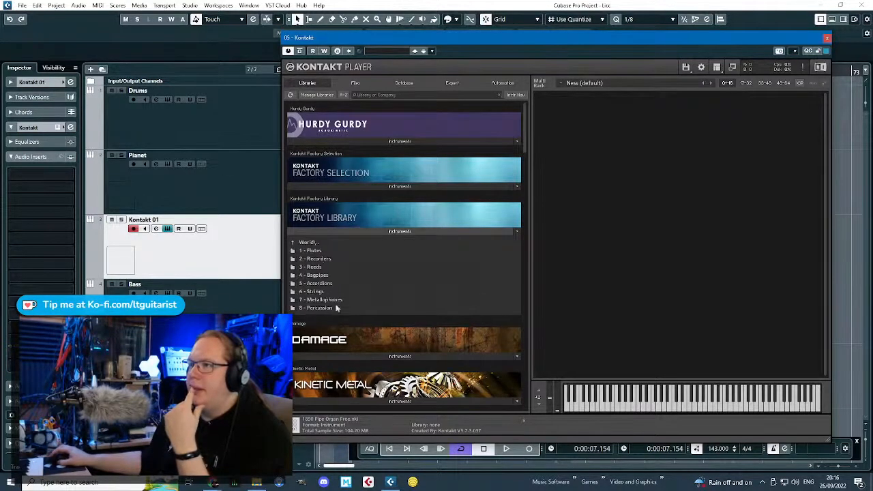
click(321, 298)
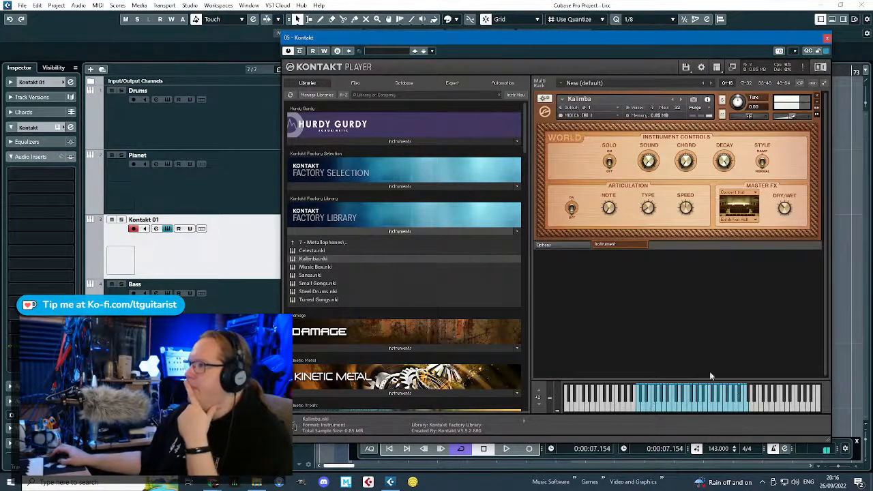
click(827, 38)
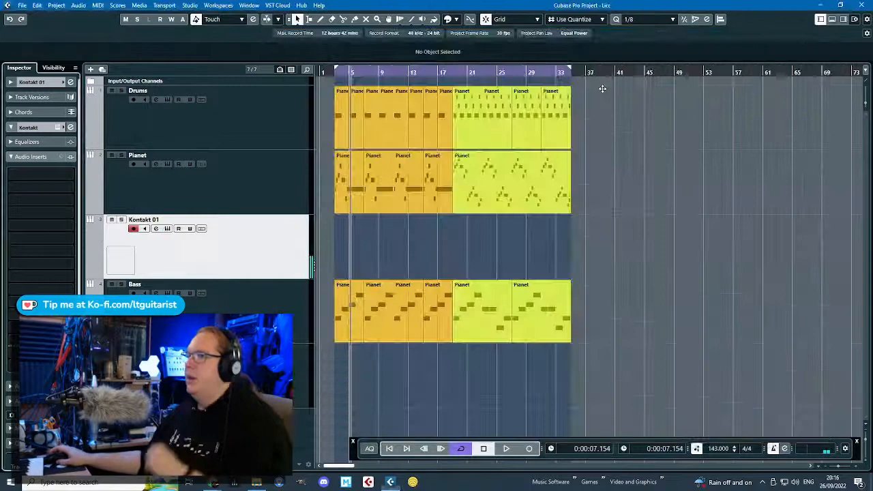
double_click(157, 222)
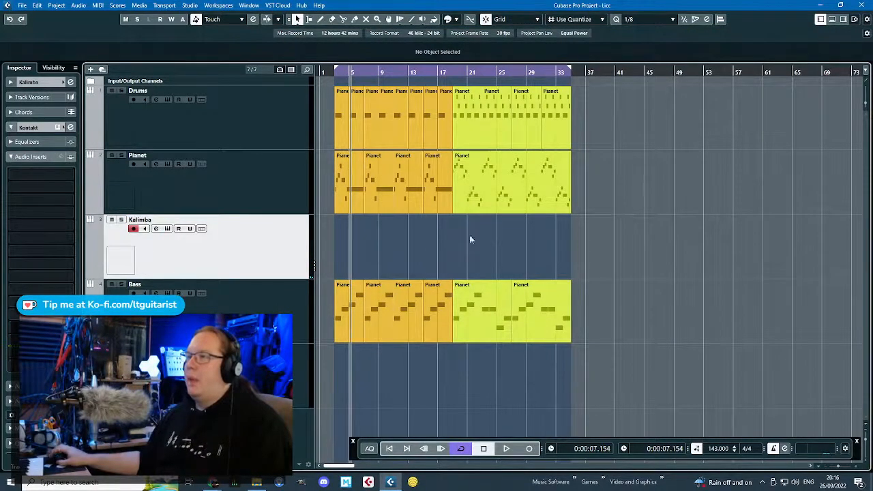
click(506, 196)
key(ctrl+d)
scroll(547, 225, up, 3)
drag(683, 195, 419, 269)
key(ctrl+z)
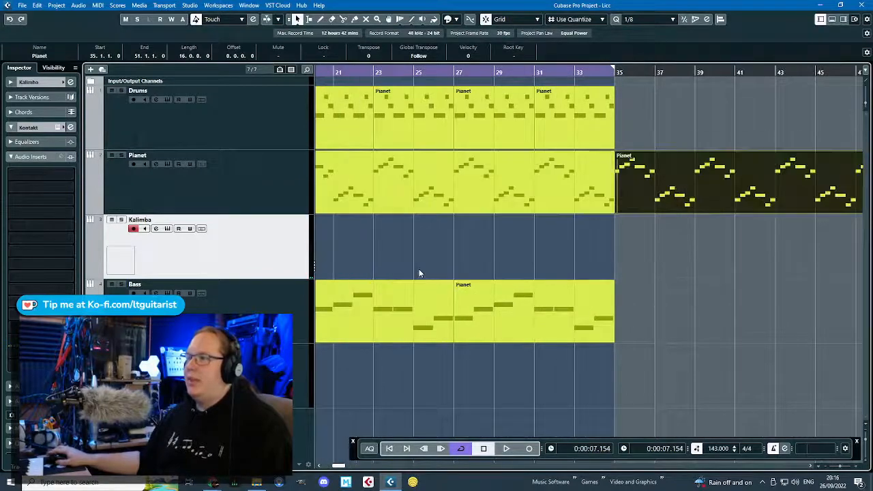
scroll(418, 272, down, 1)
key(ctrl+z)
Copy the four-bar Pianet event that starts at bar 7 onto the Kalimba track at the same position.
scroll(430, 264, down, 4)
click(370, 207)
scroll(369, 207, up, 7)
key(ctrl+d)
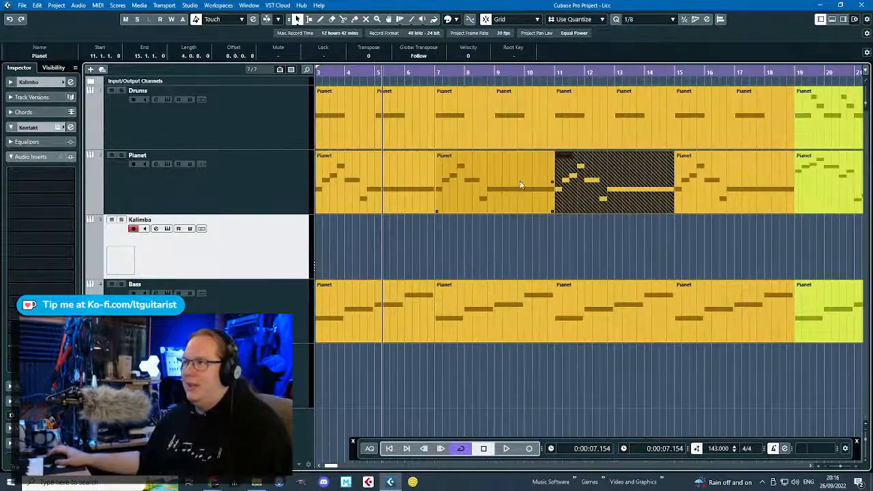
drag(520, 181, 472, 263)
Check the copied Kalimba event's notes in the Key Editor, and time-stretch the event down to one bar, from bar 7 to bar 8.
double_click(470, 258)
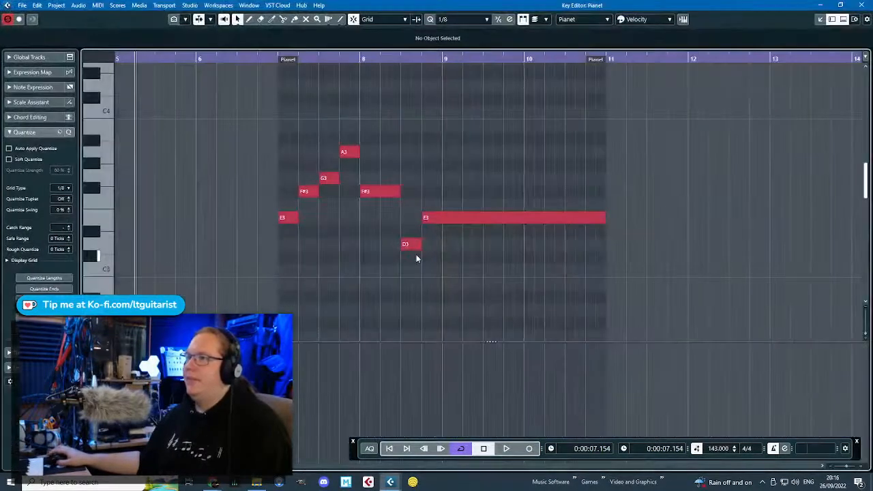
scroll(417, 258, down, 2)
key(ctrl+a)
key(Return)
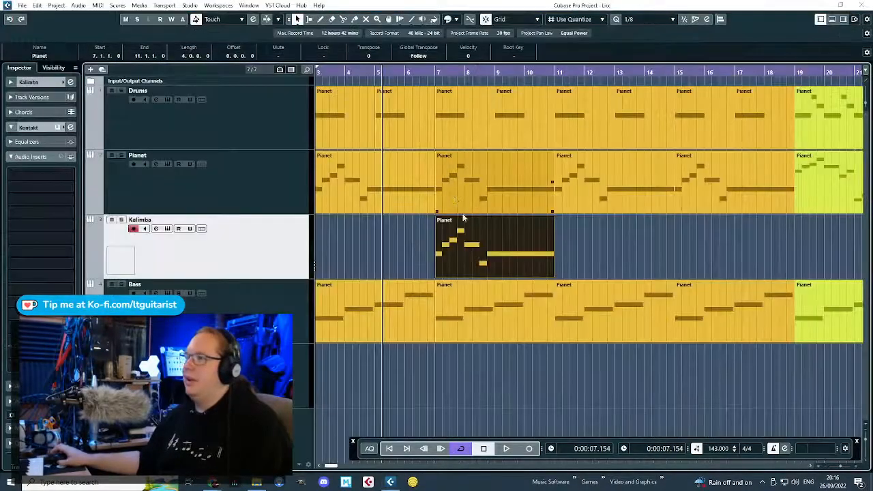
drag(626, 276, 464, 294)
Transpose the Kalimba event's notes so the lick starts on E4, and play it back from bar 7.
key(Return)
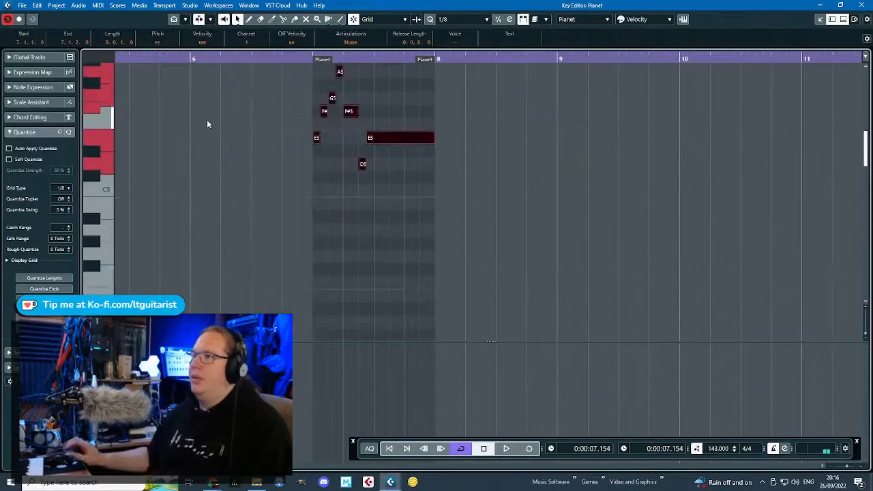
key(shift+Down)
click(318, 152)
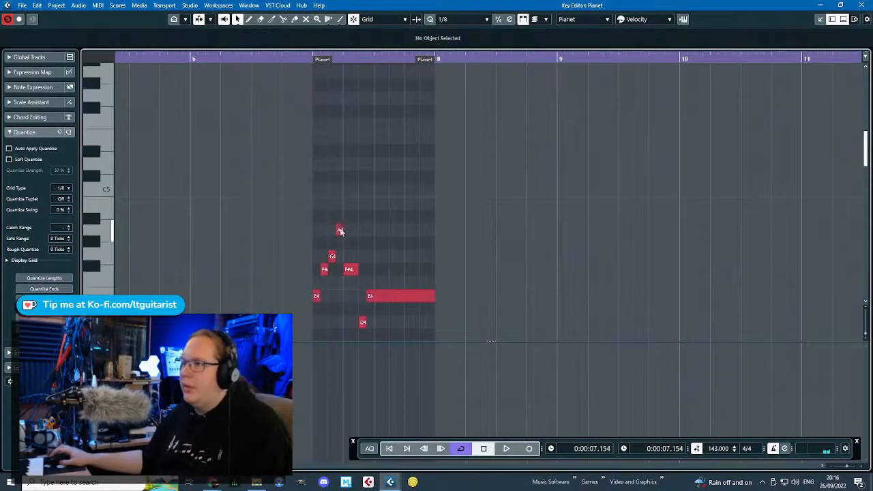
click(308, 66)
key(space)
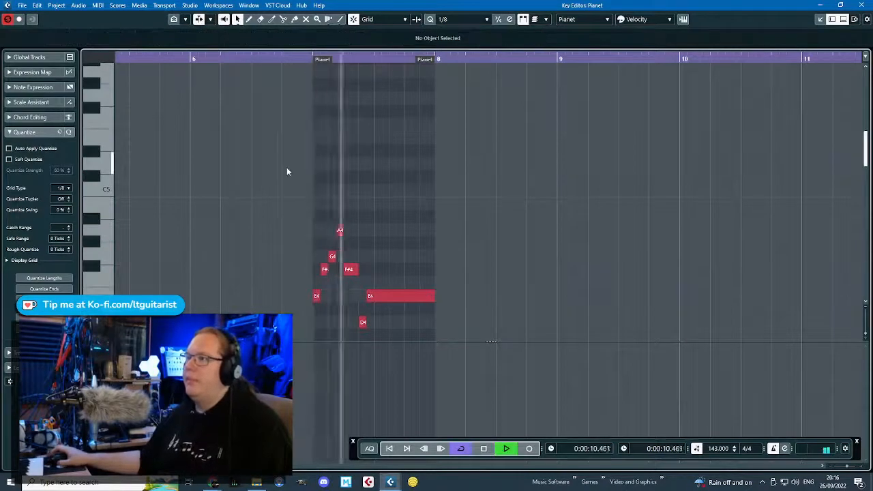
scroll(287, 167, up, 2)
key(space)
Shorten the lick's final E4 and the longer F#4 that starts on beat 7.2.
drag(504, 295, 416, 302)
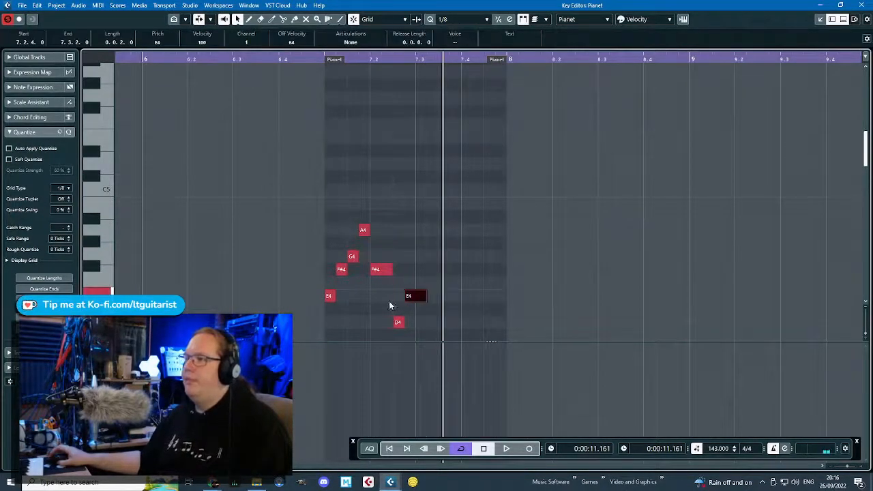
scroll(389, 305, up, 2)
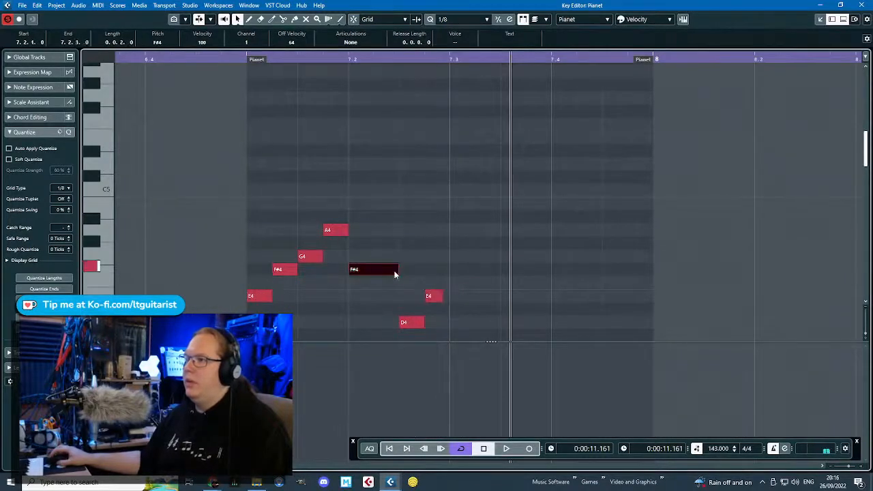
mouse_move(394, 273)
mouse_down()
mouse_move(350, 271)
mouse_move(403, 271)
mouse_move(380, 271)
mouse_up()
key(ctrl+z)
Duplicate all notes of the lick and align the copy's first E4 with beat 7.3.
drag(177, 180, 501, 337)
key(ctrl+d)
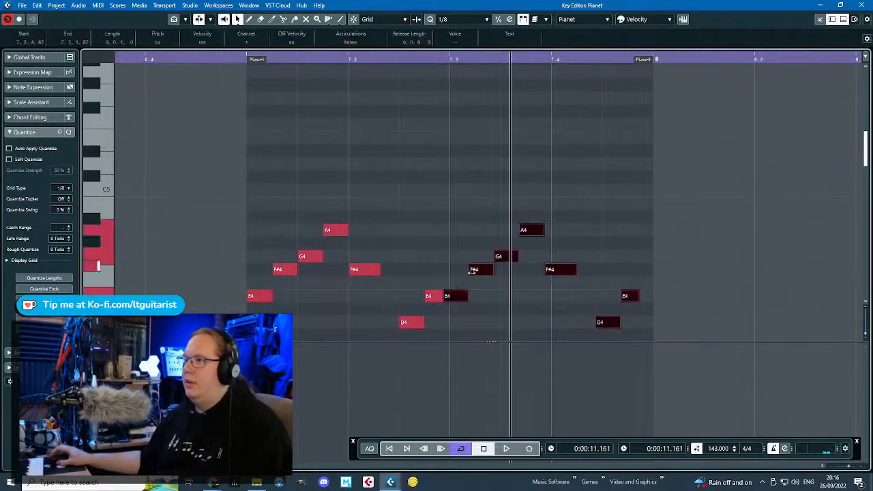
drag(462, 298, 468, 297)
click(425, 129)
Play the edited Kalimba bar from bar 7 and close the Key Editor.
click(247, 57)
key(space)
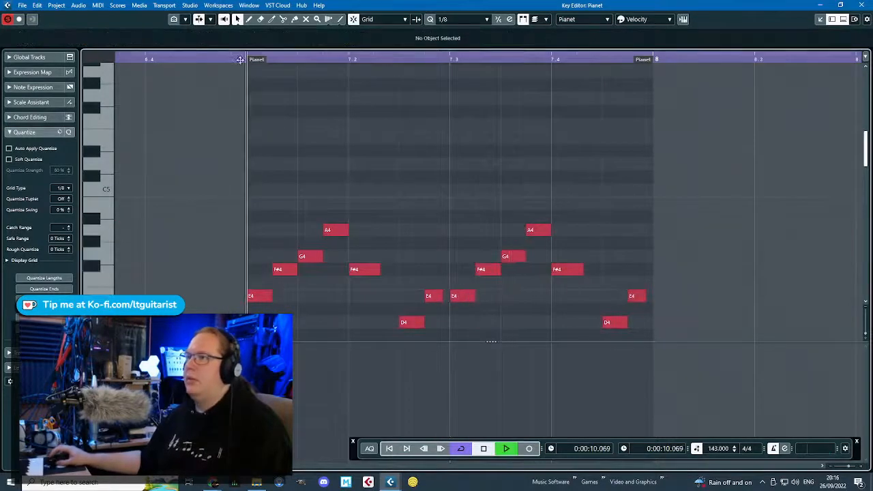
scroll(502, 137, down, 2)
key(space)
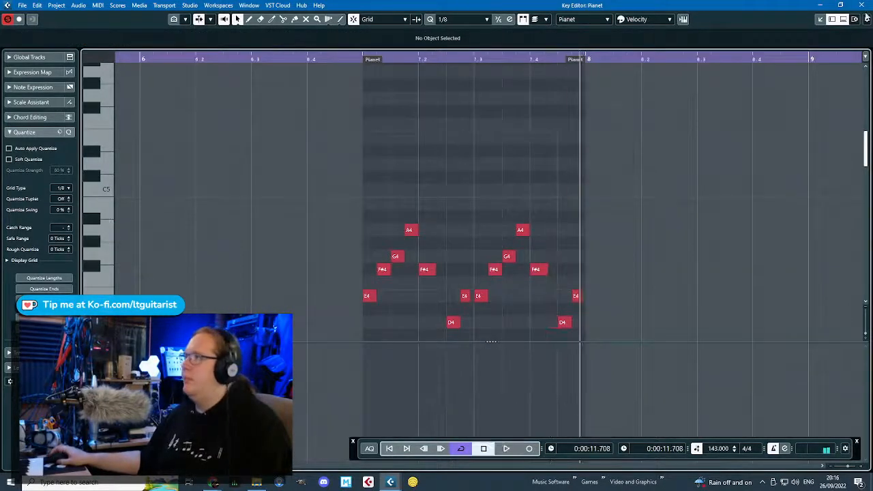
click(862, 6)
Duplicate the one-bar Kalimba event repeatedly to fill the track up to bar 19.
scroll(382, 253, down, 3)
key(ctrl+d)
key(ctrl+d)
key(ctrl+d)
key(ctrl+d)
key(ctrl+d)
key(ctrl+d)
key(ctrl+d)
key(ctrl+d)
key(ctrl+d)
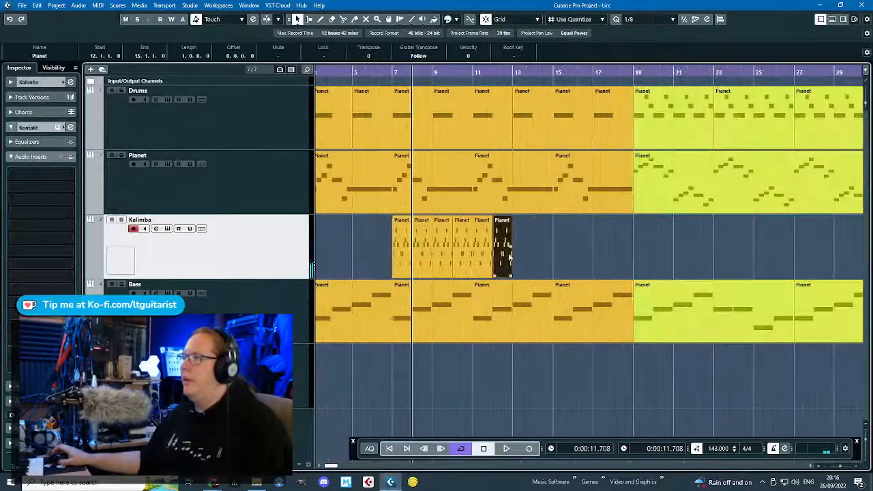
key(ctrl+d)
key(ctrl+d)
Play from before bar 7 while panning the Kalimba track to L40 and the Pianet track to R21.
click(384, 73)
key(space)
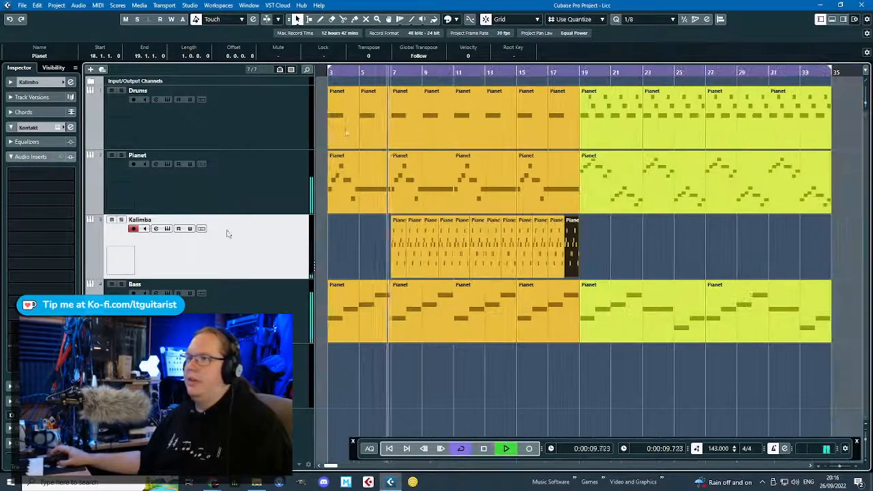
click(369, 234)
click(15, 82)
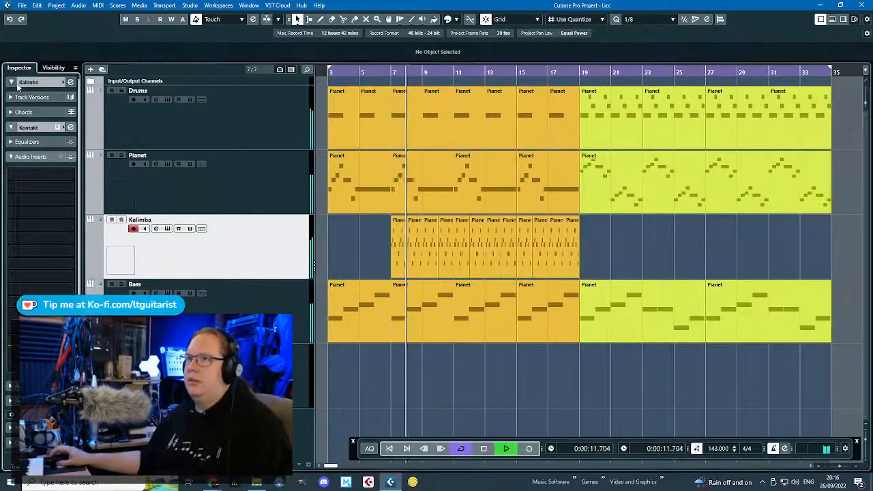
click(127, 167)
click(57, 134)
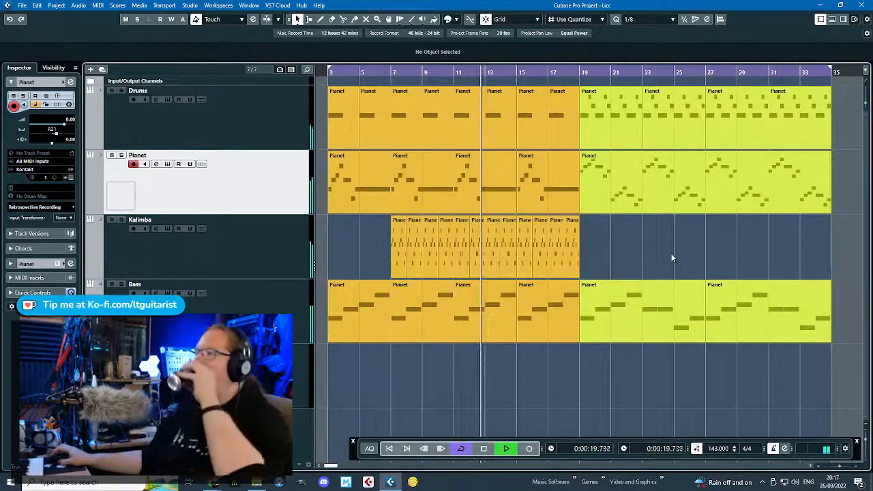
Try shifting all Kalimba events one beat earlier so they start at 6.4.1, and play back the result.
drag(671, 251, 352, 238)
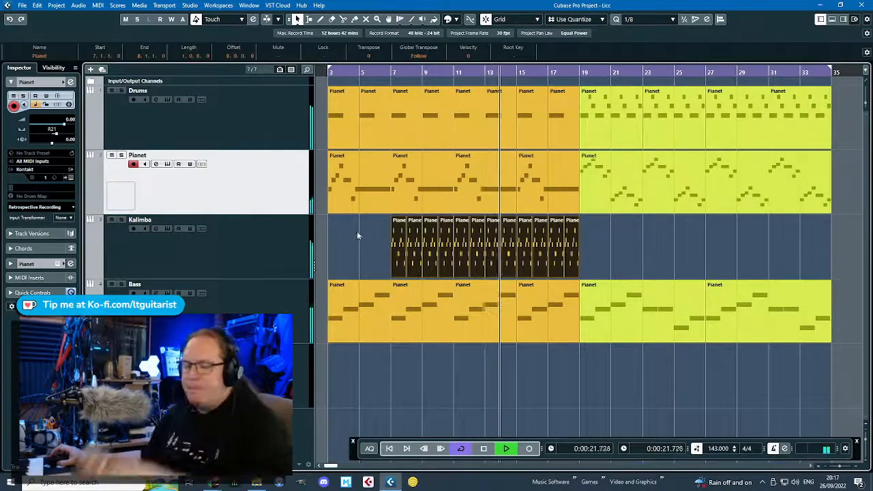
key(space)
scroll(375, 246, up, 5)
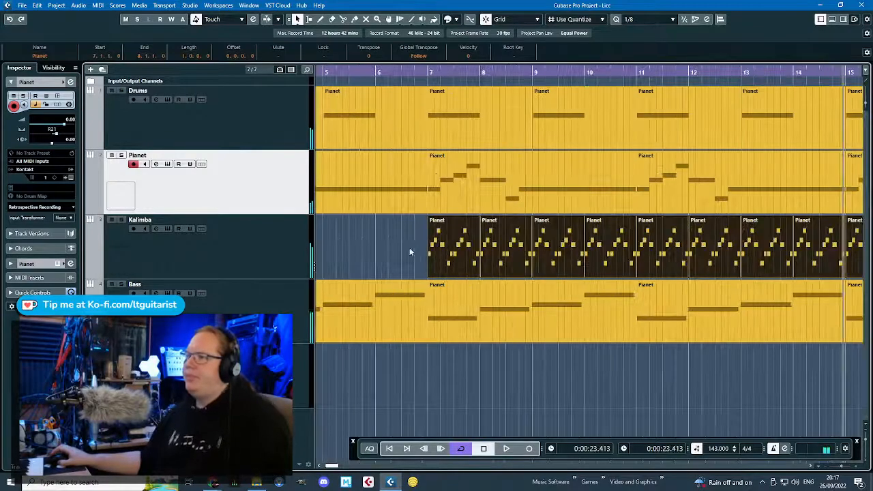
drag(521, 251, 503, 253)
scroll(497, 250, down, 4)
click(407, 71)
key(space)
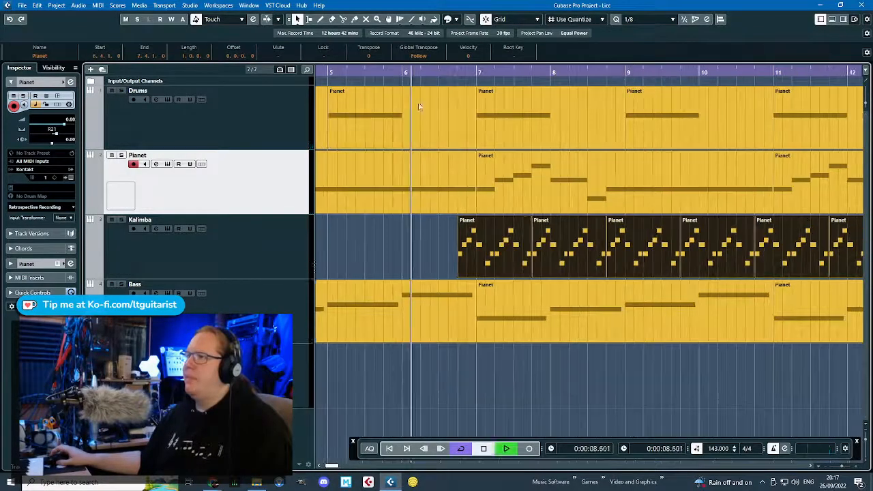
click(413, 264)
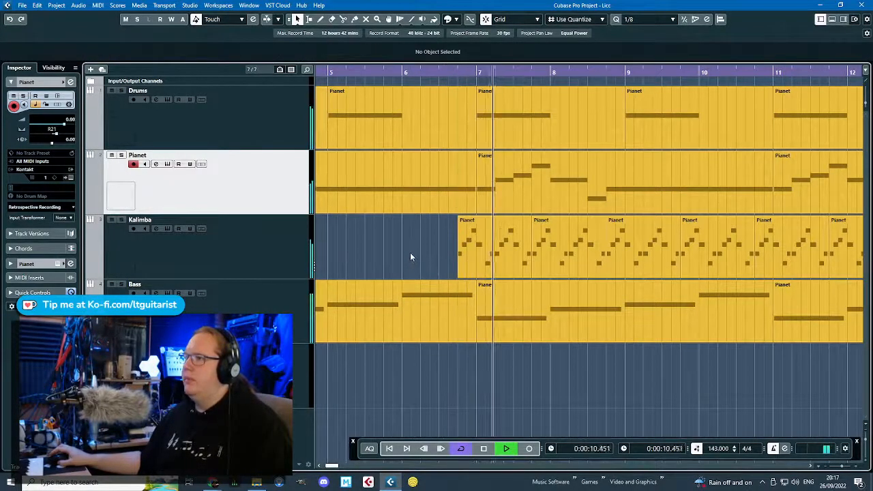
Try shifting all Kalimba events a further beat earlier to start at 6.3.1, and listen from before their entry.
scroll(409, 252, down, 3)
scroll(377, 256, down, 3)
drag(662, 250, 361, 249)
scroll(409, 250, up, 5)
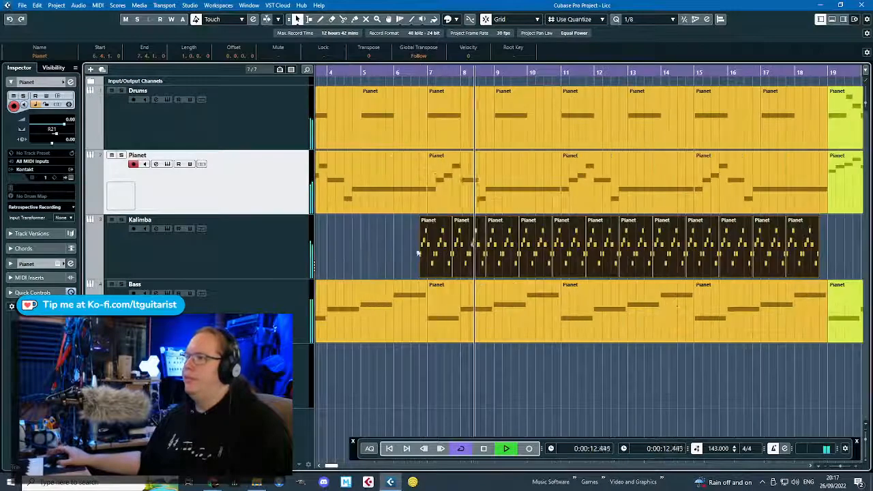
key(space)
drag(438, 251, 419, 251)
double_click(347, 70)
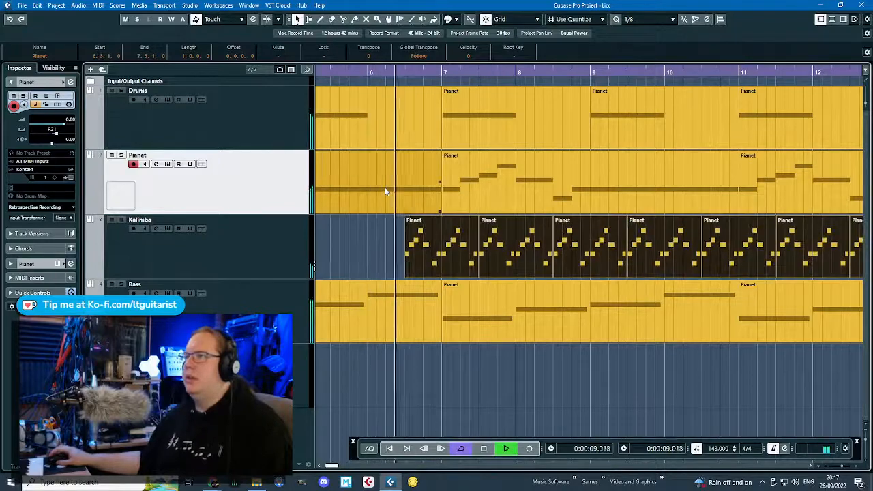
scroll(354, 292, down, 5)
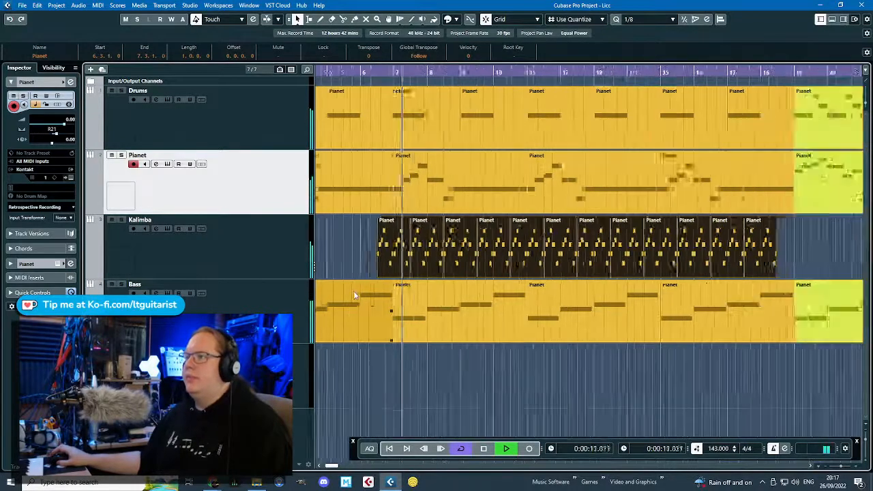
Move the Kalimba events one beat later to start at 6.4.1 while playback continues.
scroll(353, 292, up, 5)
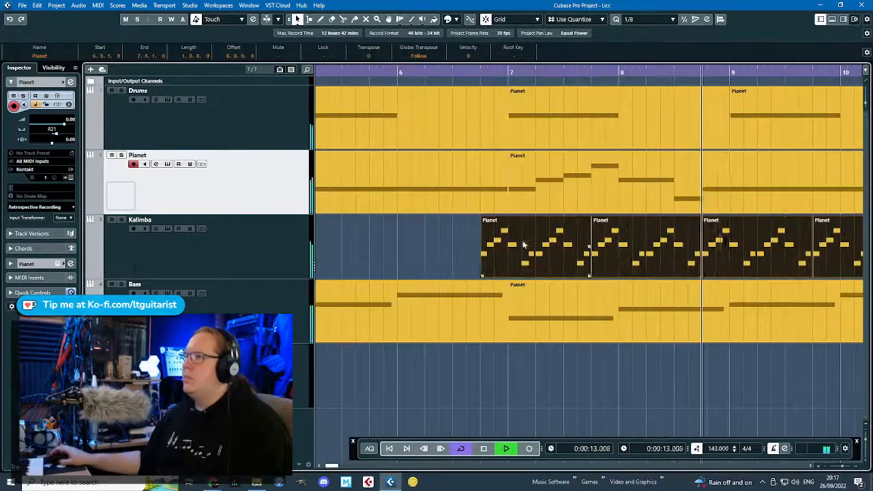
scroll(431, 280, down, 3)
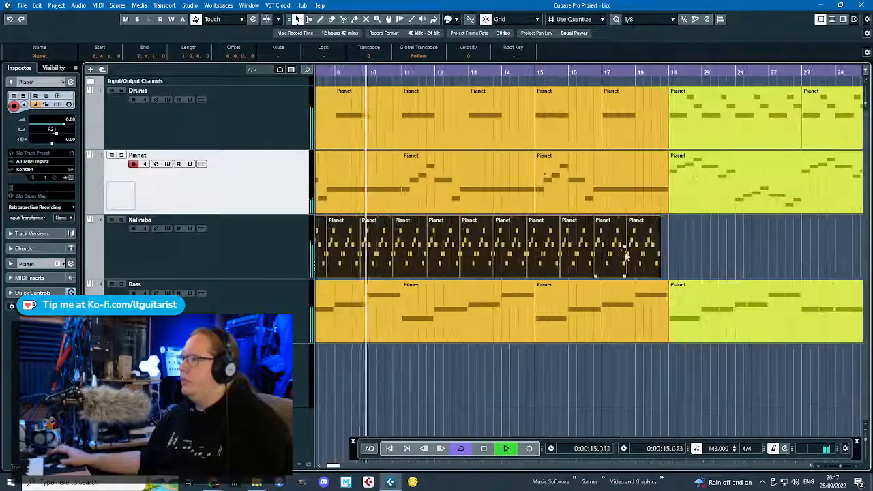
click(696, 249)
scroll(653, 236, down, 1)
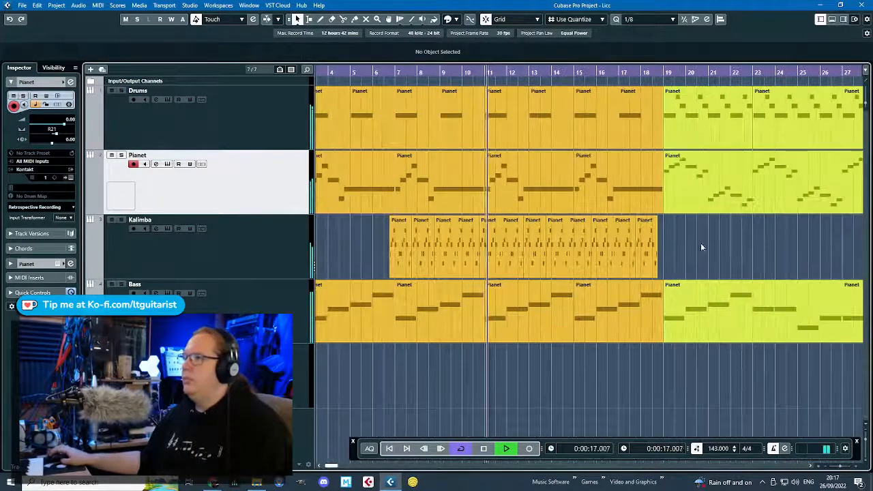
Select all Kalimba events, stop playback and move them back to start at bar 7.
drag(708, 246, 358, 243)
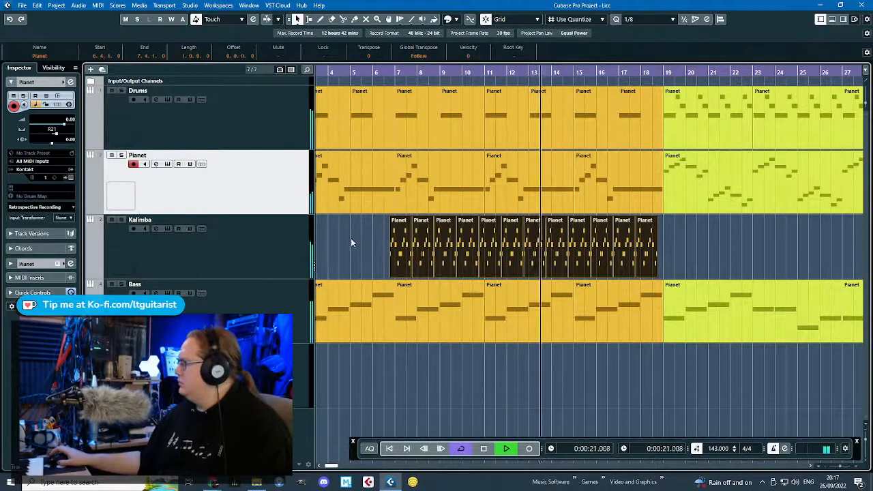
key(space)
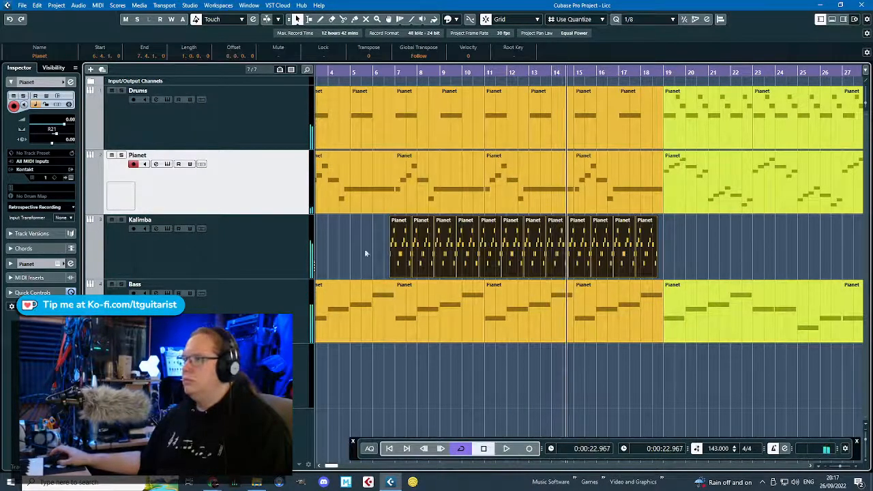
scroll(430, 254, up, 2)
drag(430, 254, 450, 260)
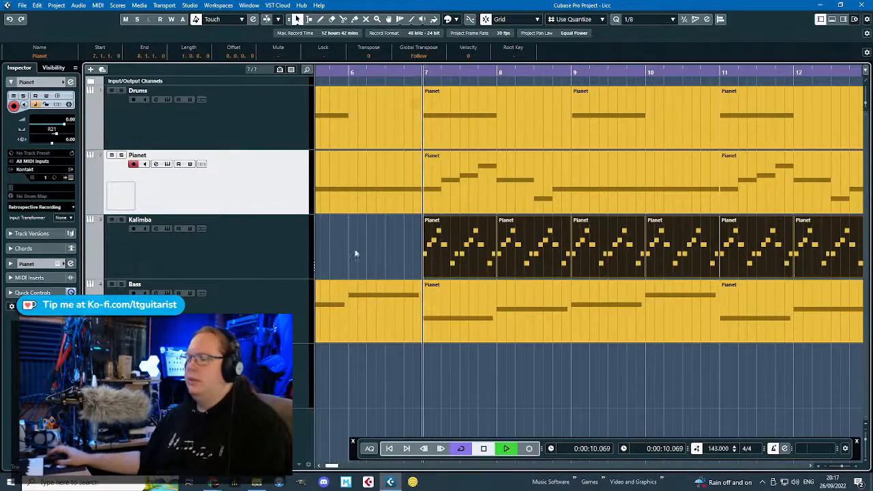
Lower the Kalimba track's volume to -2.47 during playback.
scroll(355, 254, down, 3)
click(170, 234)
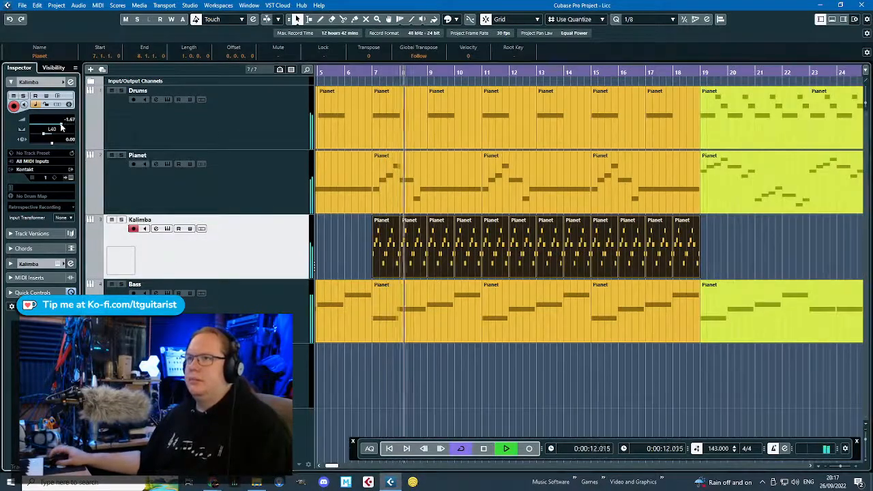
click(332, 239)
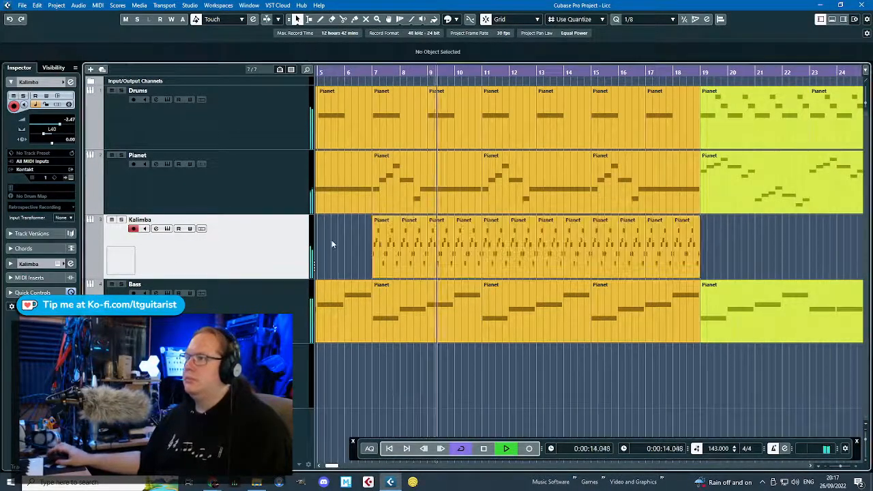
Listen to the arrangement with the Kalimba part toward bar 19, keeping the whole song in view.
scroll(333, 244, down, 4)
scroll(550, 249, up, 4)
scroll(548, 249, down, 3)
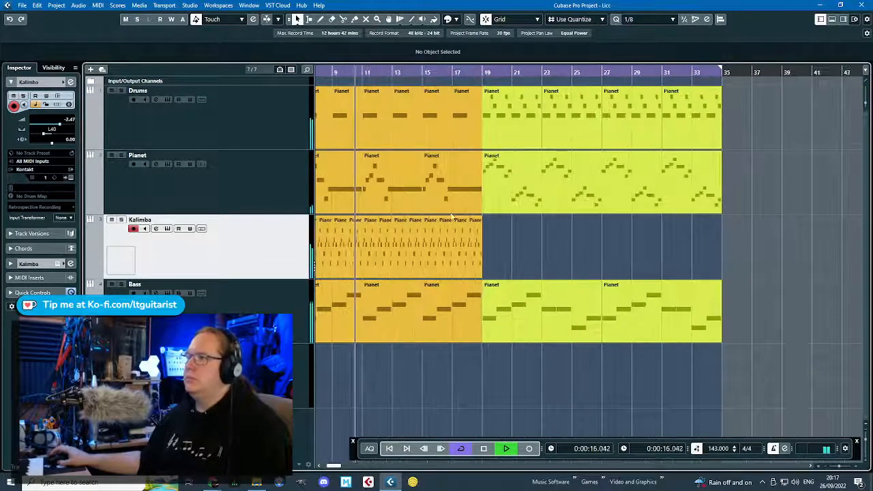
drag(602, 248, 349, 255)
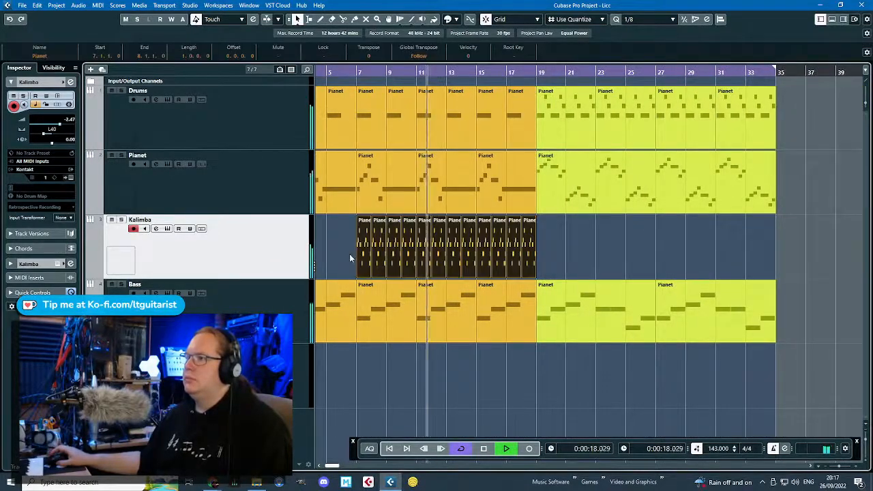
click(349, 254)
scroll(375, 240, left, 3)
scroll(344, 243, up, 1)
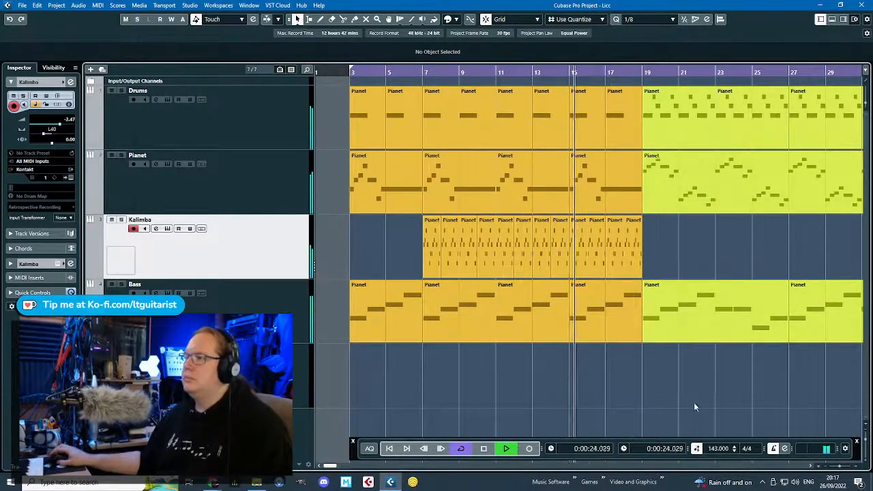
scroll(687, 401, down, 2)
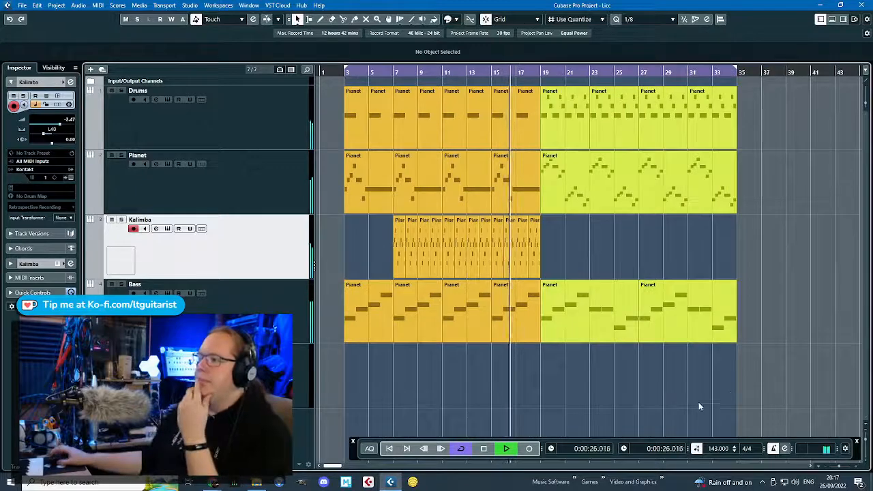
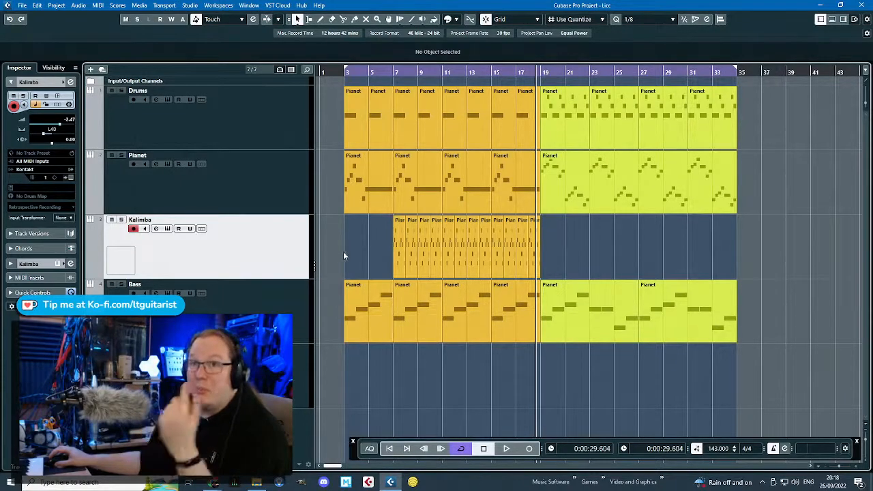
double_click(394, 252)
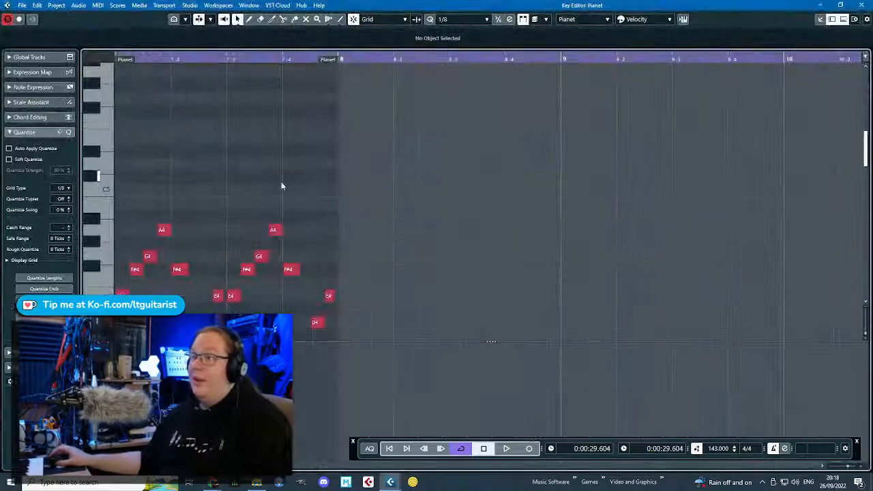
drag(423, 196, 227, 329)
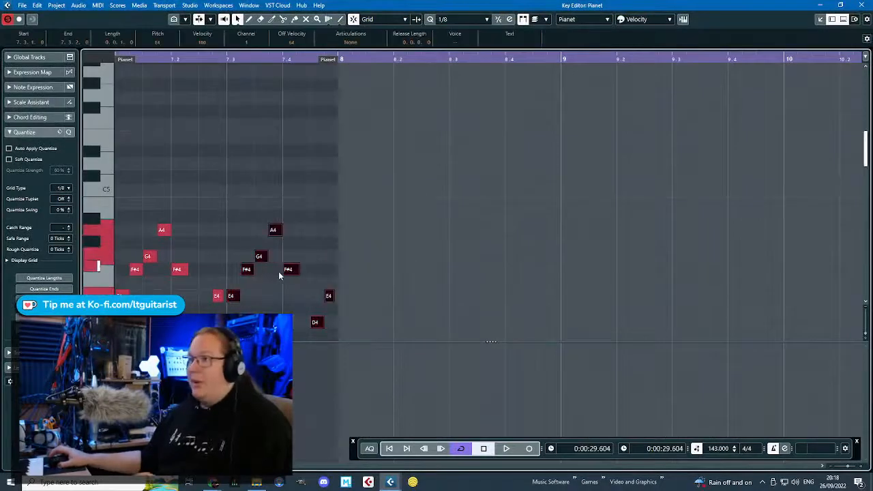
click(862, 5)
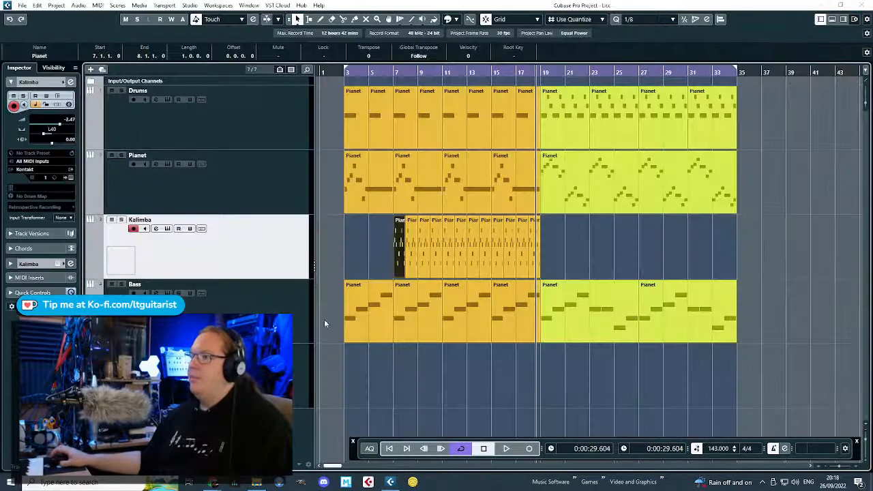
Copy a Kalimba event to bar 3, split off its half-bar lick and stretch that to a full bar as source material.
scroll(347, 300, up, 3)
drag(469, 256, 362, 258)
scroll(362, 258, up, 3)
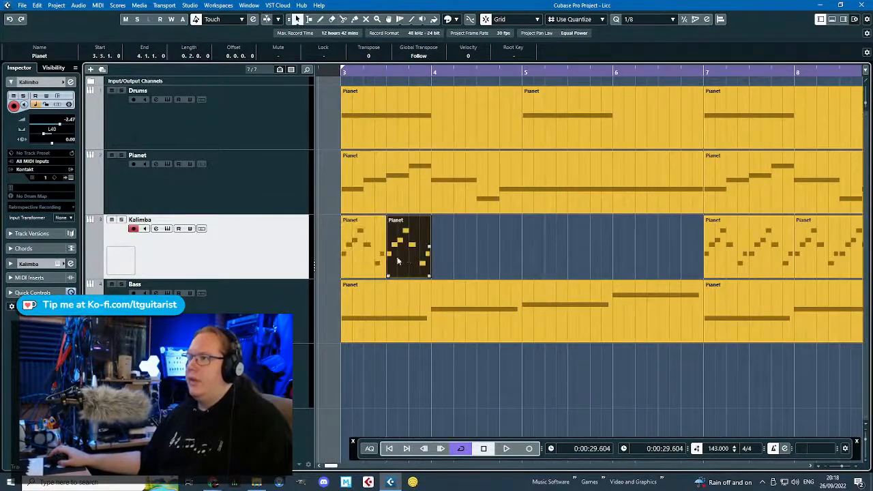
key(ctrl+z)
drag(385, 277, 431, 278)
double_click(385, 256)
key(Delete)
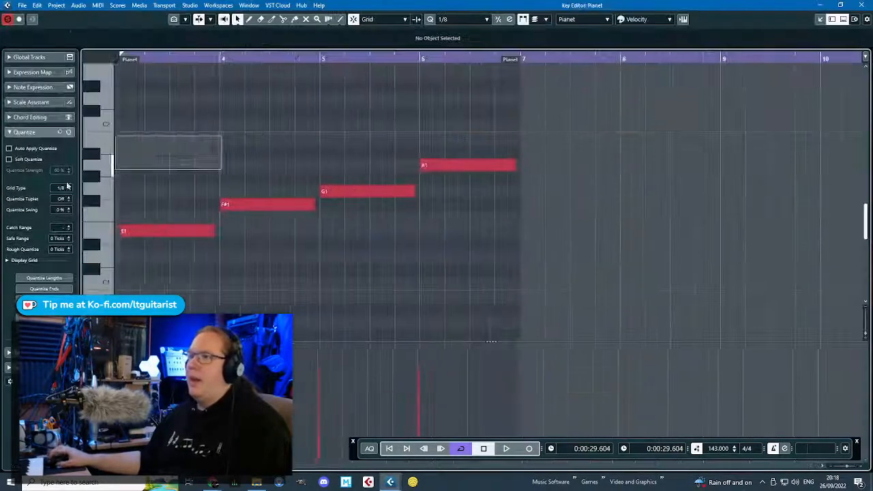
Paste the stretched lick into the first Bass event at 3.1.1 and transpose it down by octaves so it starts on E1.
key(ctrl+v)
key(shift+Down)
key(shift+Down)
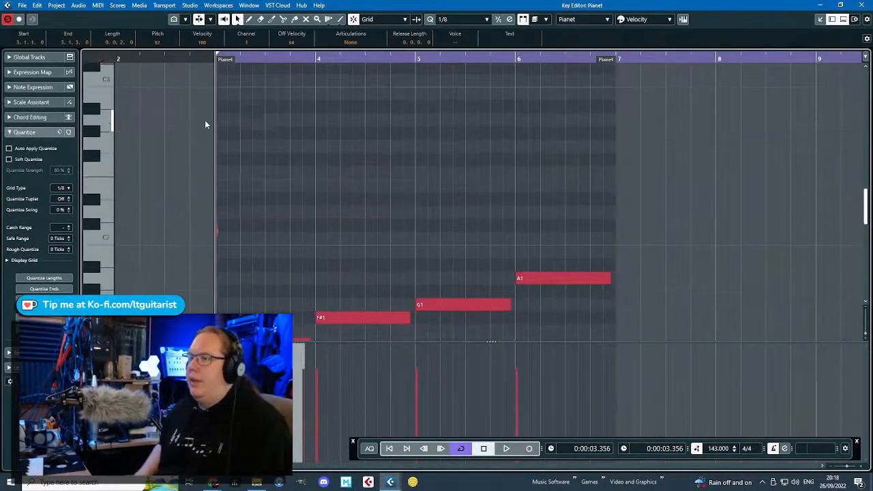
scroll(250, 107, down, 3)
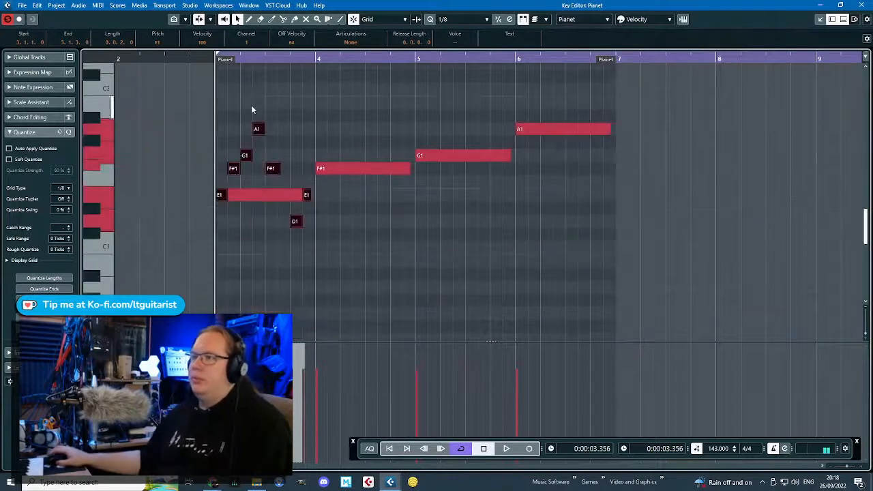
scroll(222, 147, up, 3)
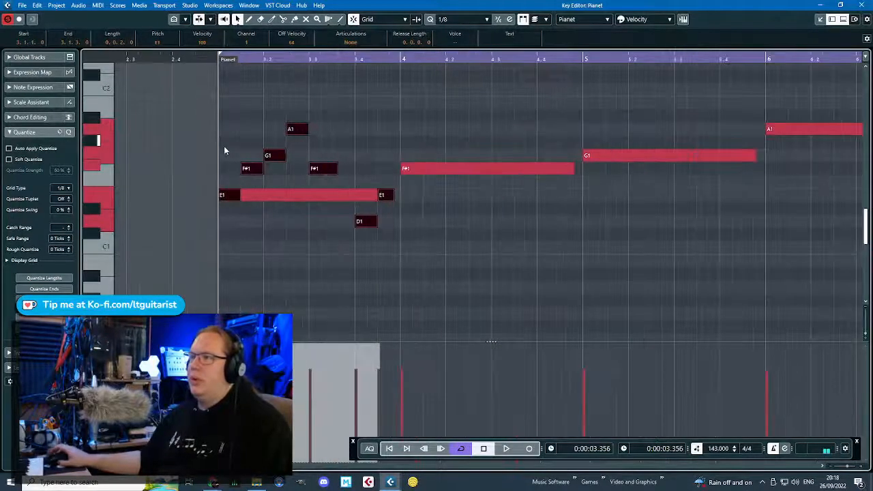
Delete the long E1 in bar 3, move all the pasted lick notes to E1 and audition the rhythm.
click(285, 198)
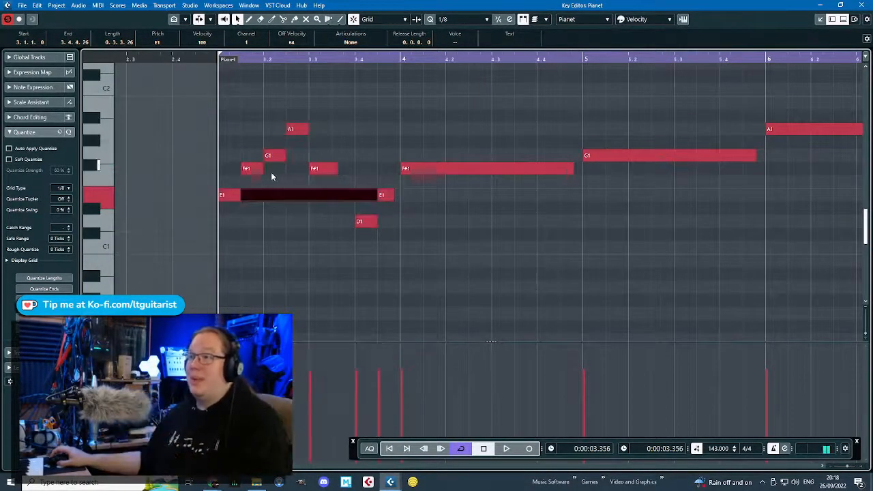
drag(251, 169, 251, 195)
click(269, 129)
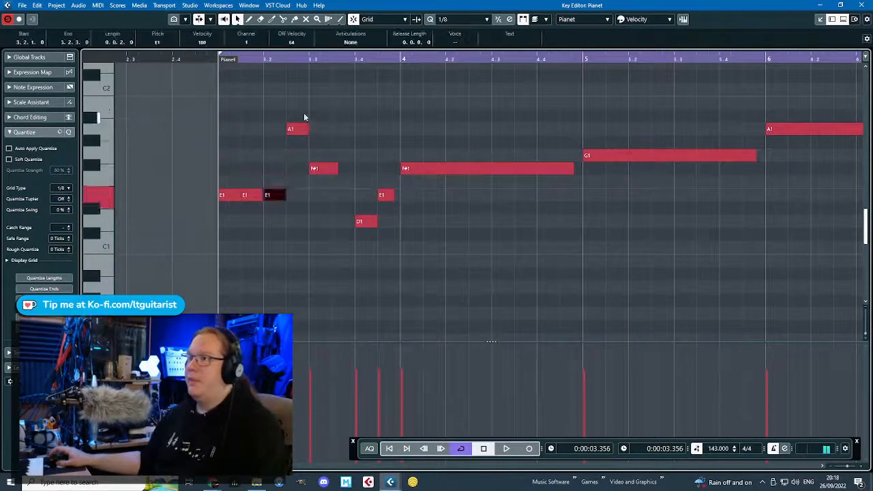
drag(298, 129, 297, 181)
drag(324, 168, 327, 198)
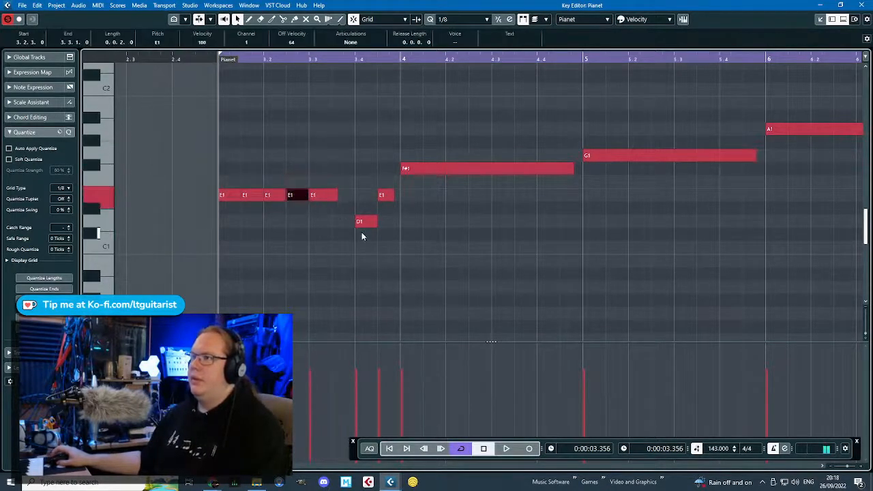
key(space)
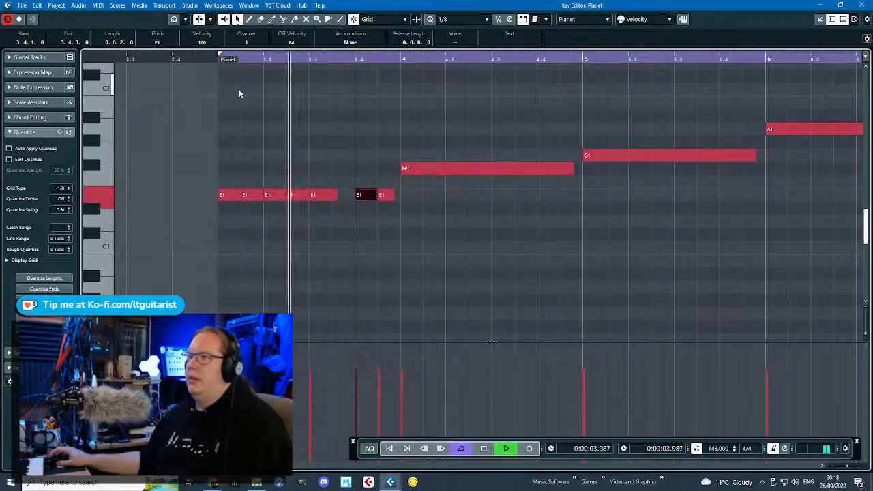
key(space)
Select the bar 3 E1 notes, shorten them slightly with snap off to leave small gaps, and audition them.
drag(219, 157, 391, 198)
key(j)
click(246, 83)
drag(216, 60, 216, 57)
key(space)
key(space)
scroll(238, 221, up, 2)
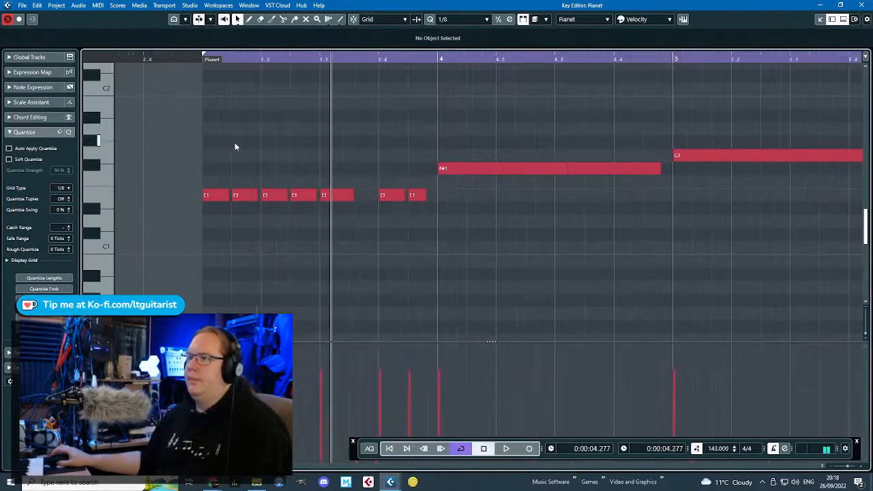
Shorten the second and fifth E1 notes in bar 3, giving the second a length of 0.0.0.92, and vary the notes' velocities.
drag(255, 197, 241, 196)
key(space)
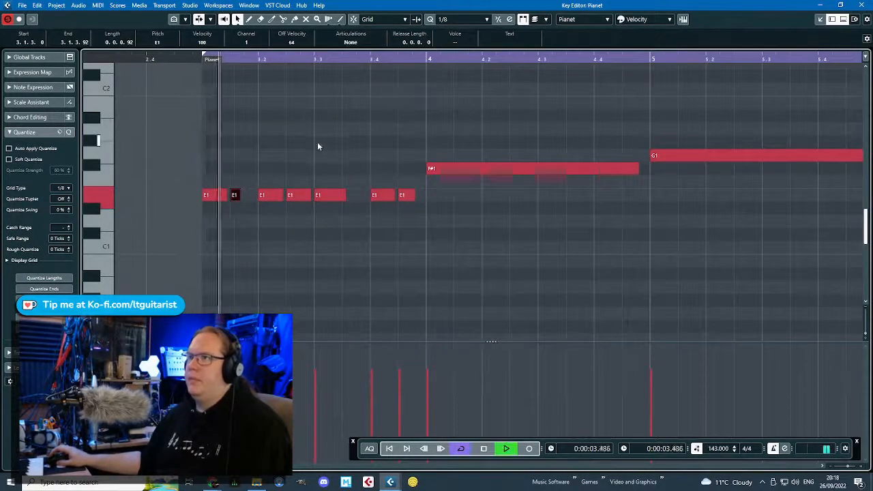
drag(346, 198, 311, 195)
click(194, 62)
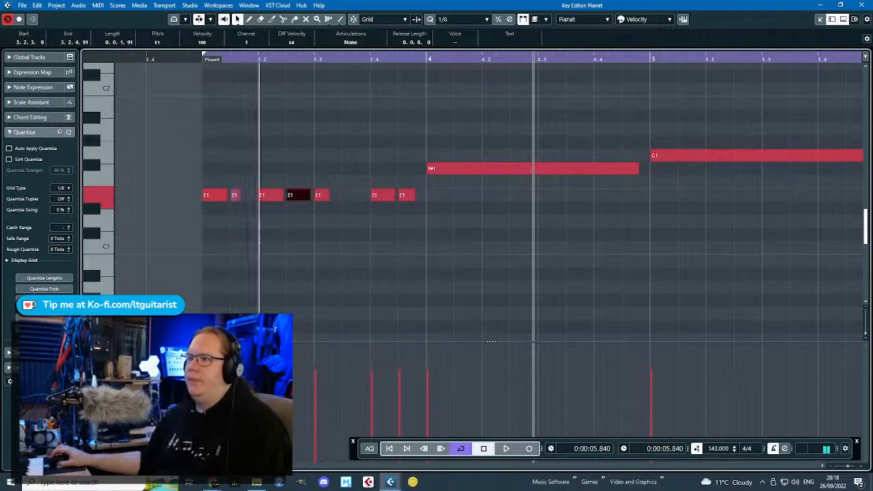
mouse_move(291, 371)
mouse_down()
mouse_move(304, 365)
mouse_move(325, 389)
mouse_move(375, 370)
mouse_move(415, 371)
mouse_up()
Replace the long F#1 with a duplicate of the bar 3 rhythm transposed up to F#1 and aligned to 4.1.1, and play it.
drag(533, 246, 194, 205)
key(Delete)
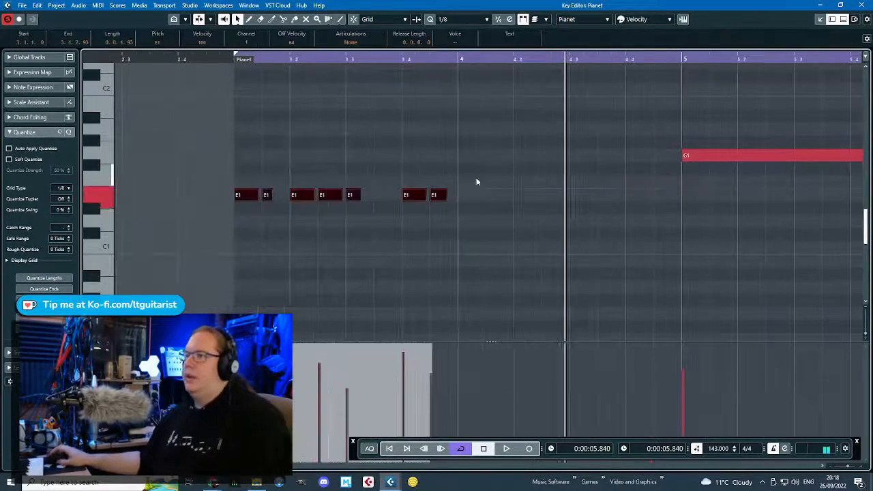
key(ctrl+d)
key(Up)
key(Up)
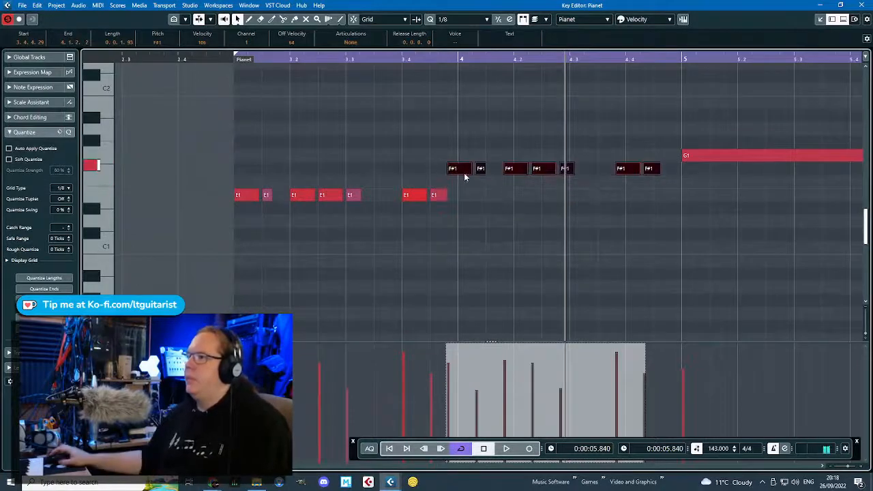
drag(465, 170, 468, 170)
click(236, 55)
key(space)
scroll(298, 185, down, 3)
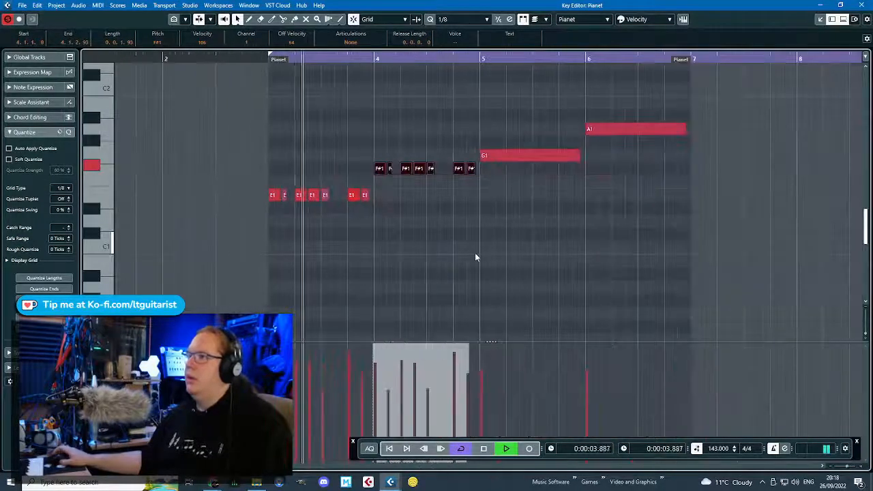
Replace the long G1 in bar 5 with a copy of the F#1 rhythm raised to G1 and aligned to the bar.
click(549, 198)
scroll(549, 198, up, 2)
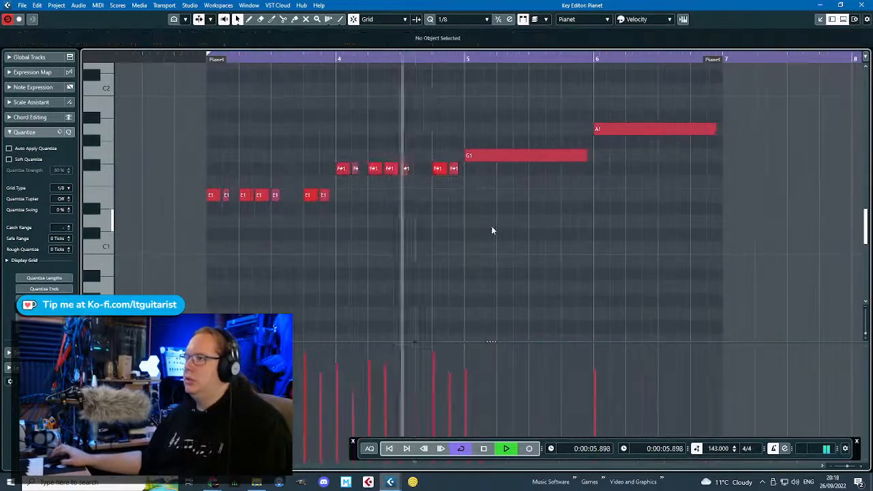
click(508, 155)
key(Delete)
drag(300, 132, 486, 180)
key(alt+d)
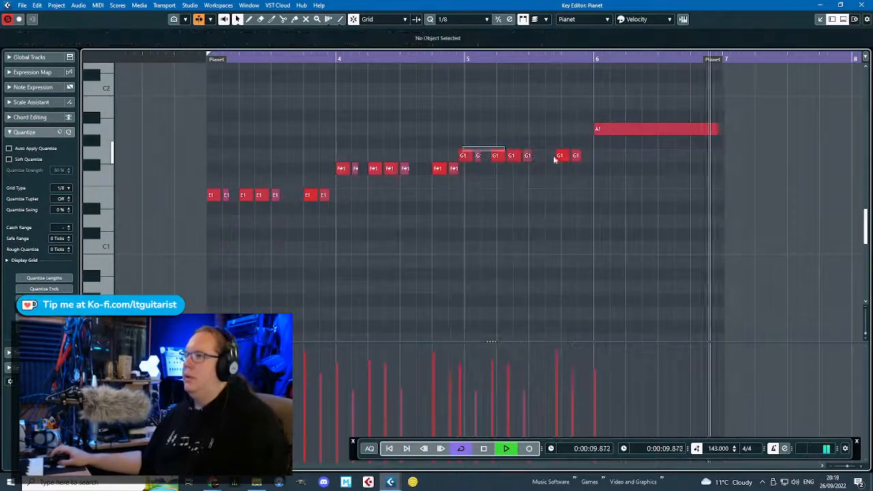
key(Up)
Replace the long A1 in bar 6 with a duplicate of the G1 rhythm raised to A1.
click(632, 128)
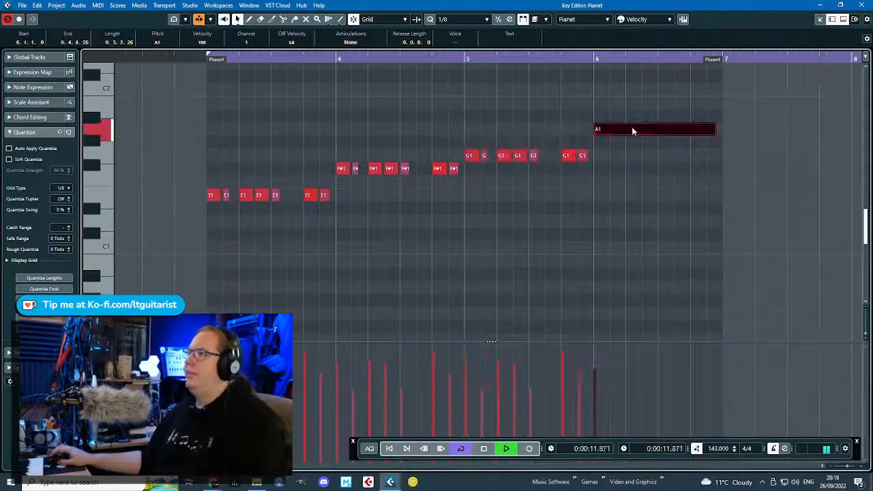
key(Delete)
drag(631, 129, 466, 163)
key(ctrl+d)
drag(596, 157, 602, 131)
click(621, 263)
Adjust individual velocities of the repeated bass notes across bars 4 to 6 so the copied bars differ slightly.
click(612, 382)
click(530, 379)
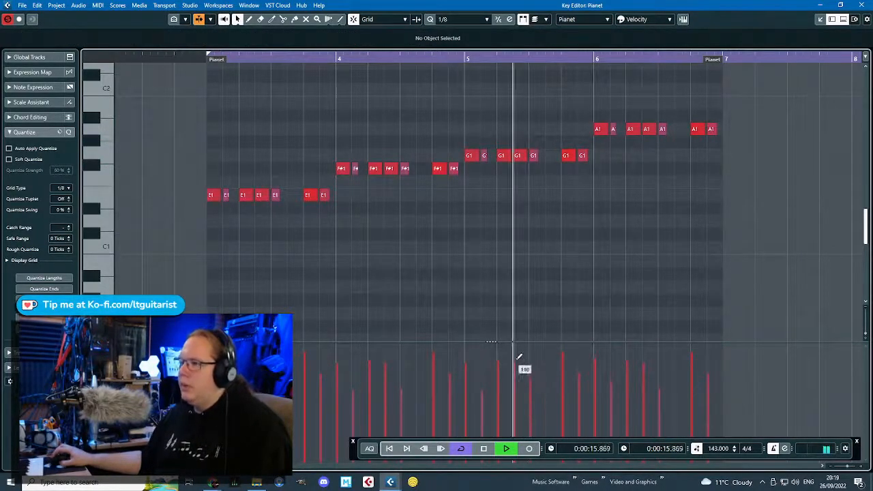
click(515, 356)
click(499, 351)
click(482, 386)
click(468, 360)
click(468, 355)
click(404, 376)
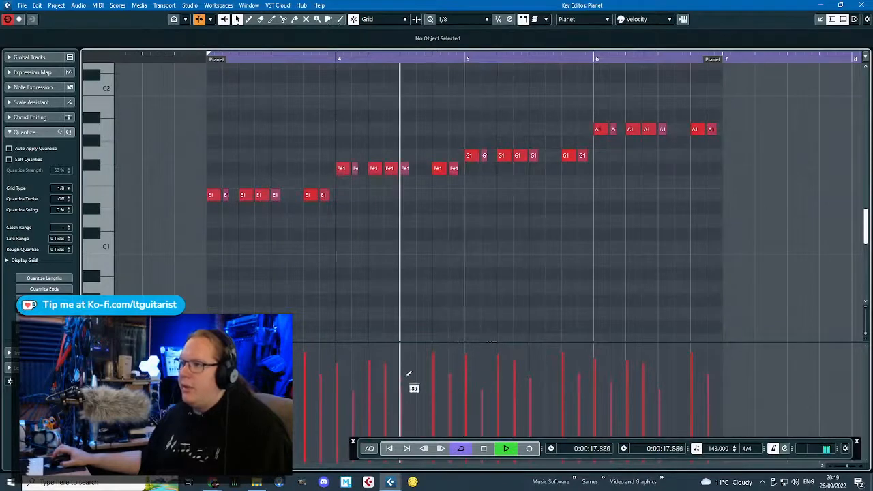
click(371, 355)
click(386, 358)
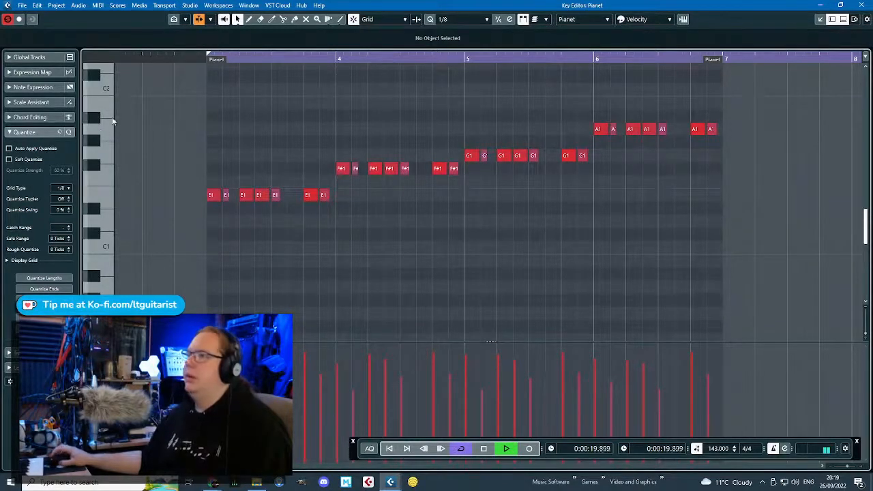
Select scattered bass notes in bars 3 to 5 and shorten them slightly, giving the note at 3.2.1 a length of 0.0.1.76.
click(192, 58)
scroll(333, 141, up, 2)
drag(641, 183, 510, 141)
scroll(436, 136, down, 2)
drag(345, 127, 691, 231)
scroll(702, 204, up, 2)
drag(671, 135, 547, 187)
shift+click(443, 168)
scroll(453, 153, up, 2)
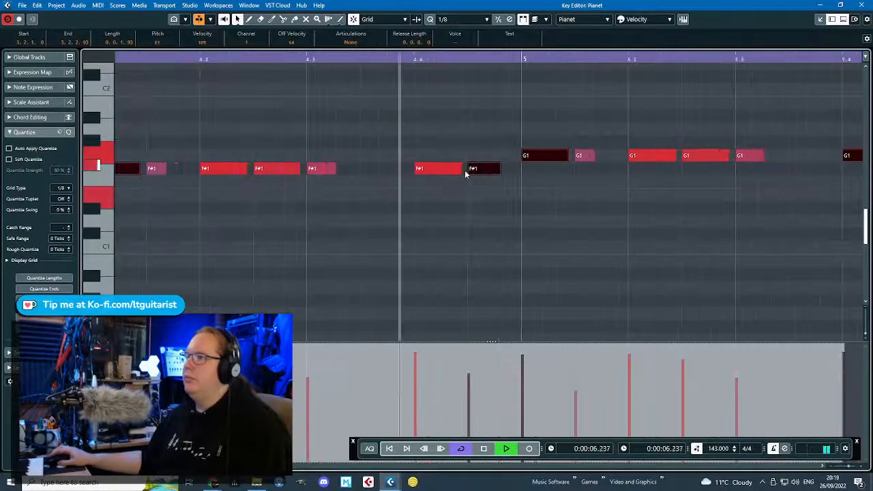
scroll(443, 234, down, 2)
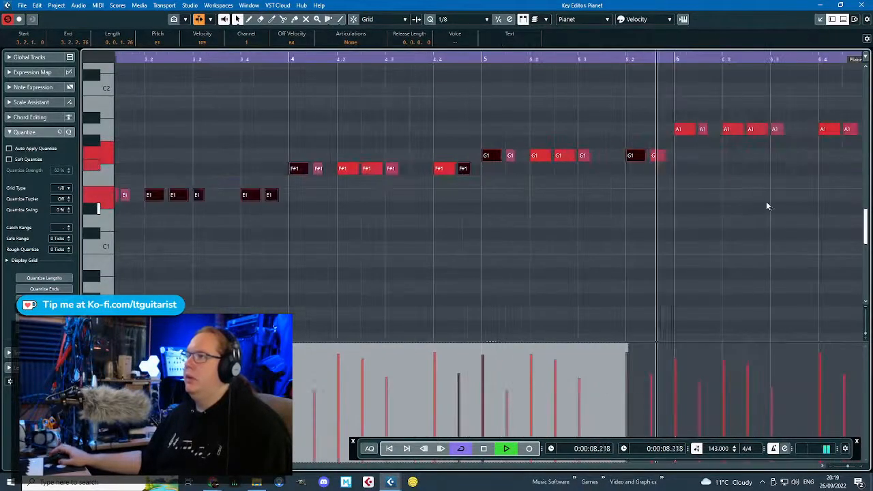
scroll(576, 206, down, 2)
click(550, 224)
key(space)
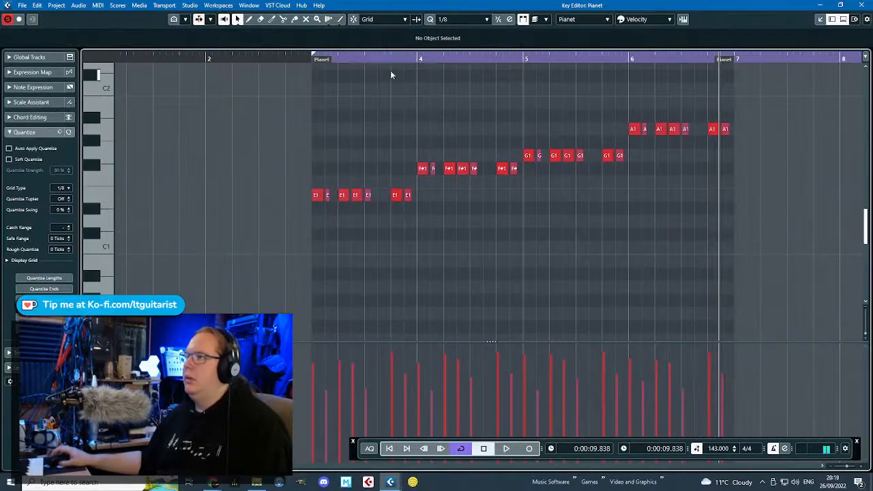
Raise the last bass note of bar 3, at 3.4.3, from E1 to F#1 and audition the change.
key(space)
scroll(354, 109, up, 2)
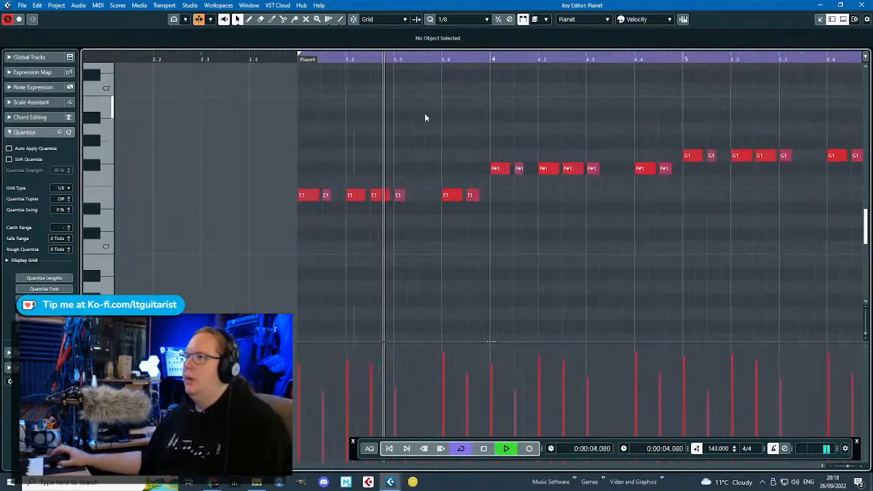
key(space)
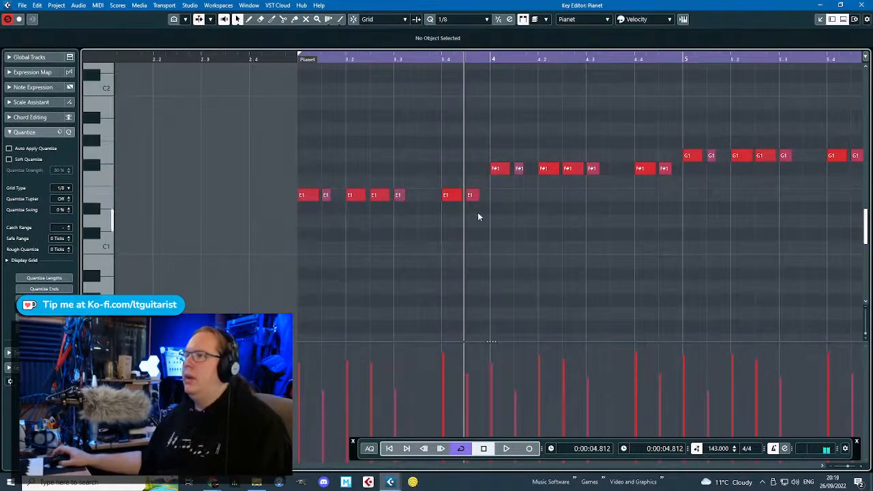
drag(479, 196, 471, 169)
key(space)
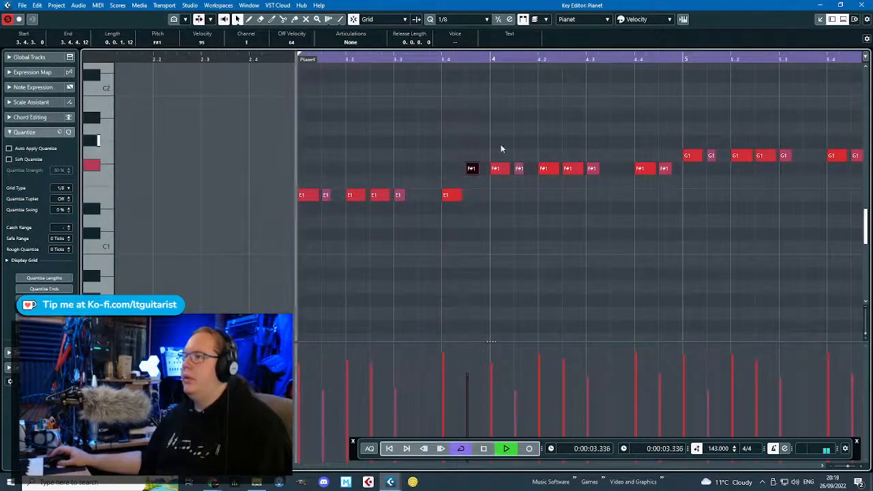
key(space)
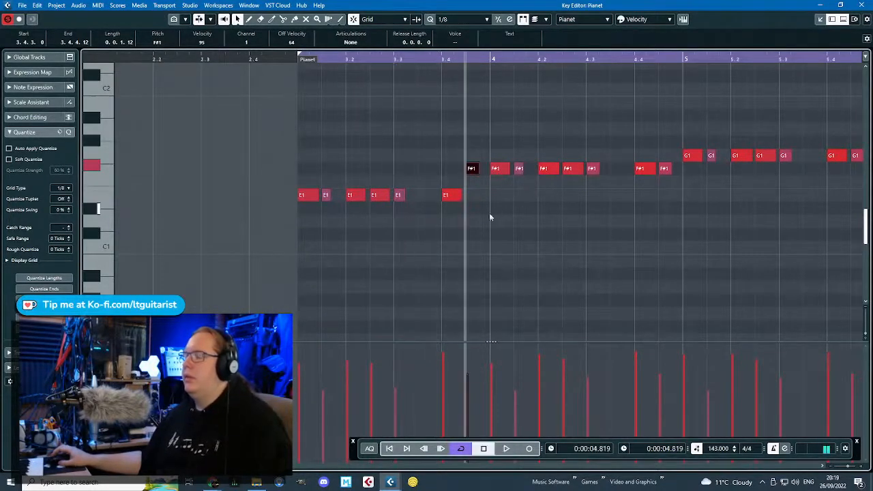
Extend the F#1 at 3.4.3 to almost 4.1.3 in place of the F#1 on 4.1.1, and play the bass part from bar 3.
drag(477, 169, 509, 179)
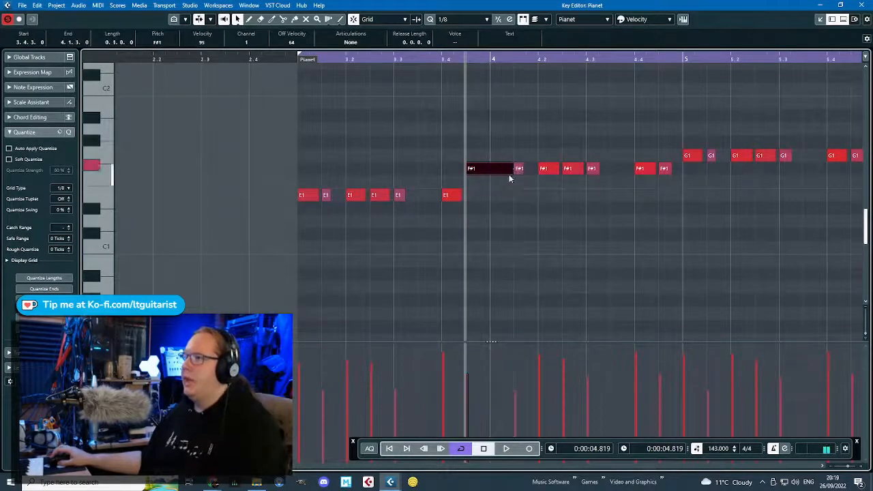
click(485, 150)
click(294, 57)
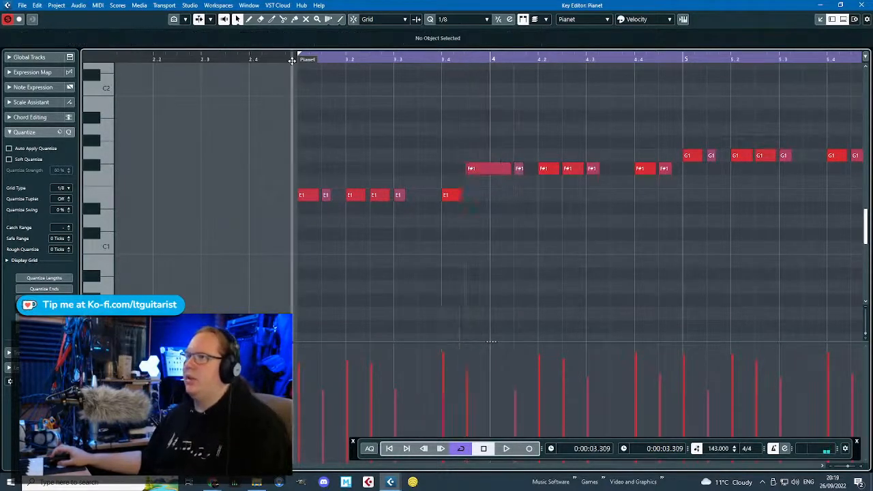
key(space)
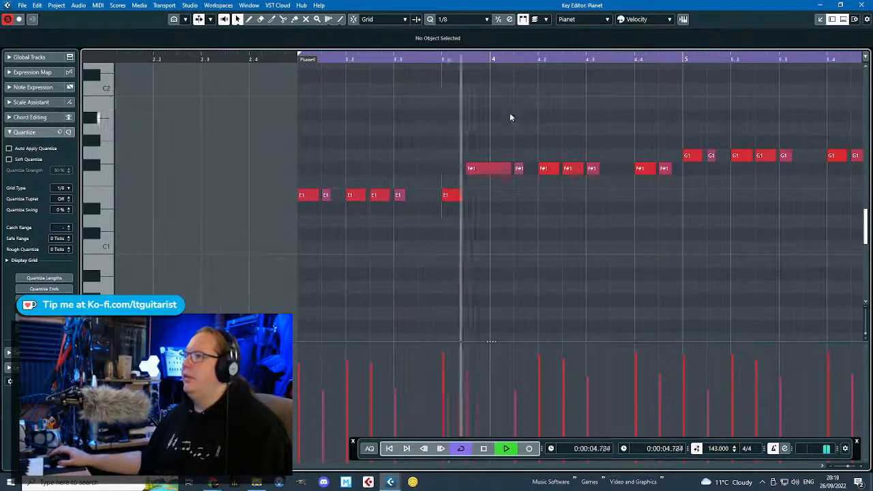
key(g)
scroll(669, 217, up, 1)
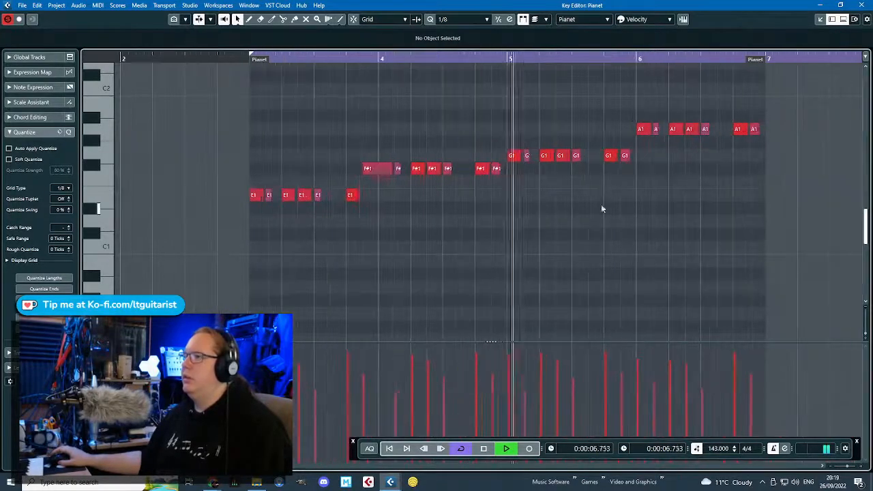
Delete the last G1 of bar 5, extend the first A1 of bar 6 back to 5.4.3, and audition the change.
scroll(663, 172, up, 4)
key(space)
click(582, 156)
key(Delete)
drag(605, 132, 573, 138)
key(g)
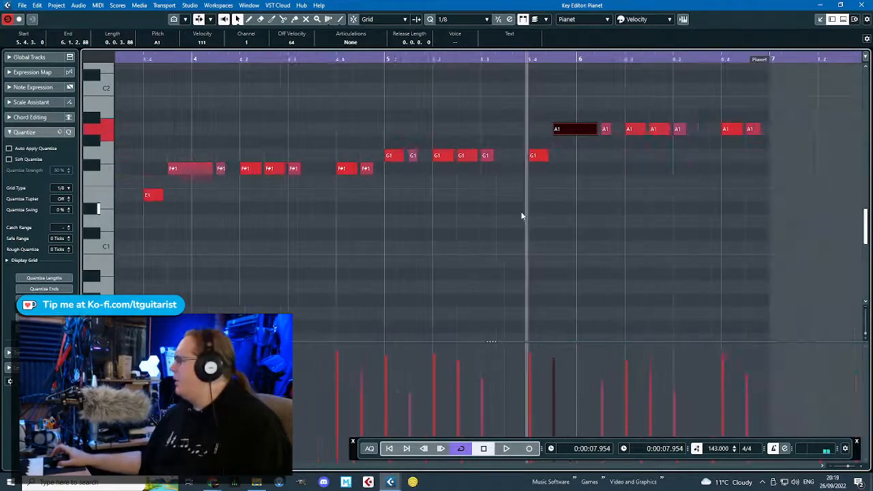
key(space)
click(517, 211)
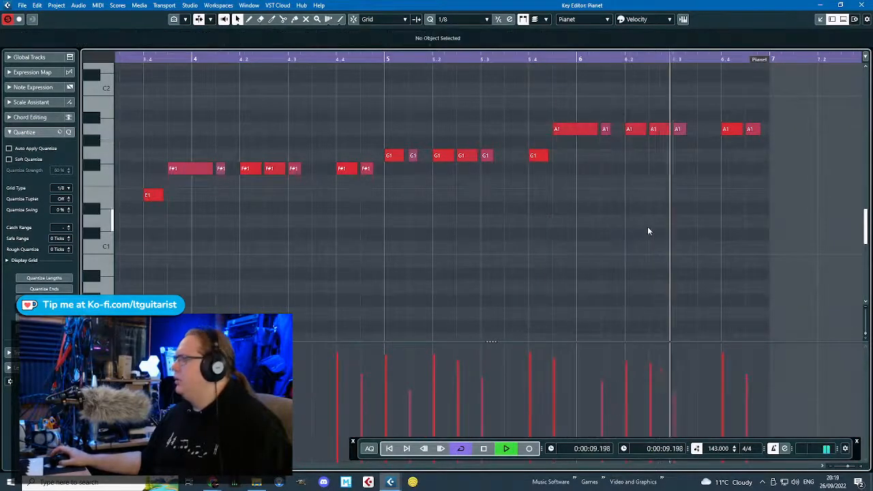
Replace the Bass parts in bars 7 to 18 with three duplicates of the reworked rhythmic part from bar 3.
click(862, 4)
key(g)
key(g)
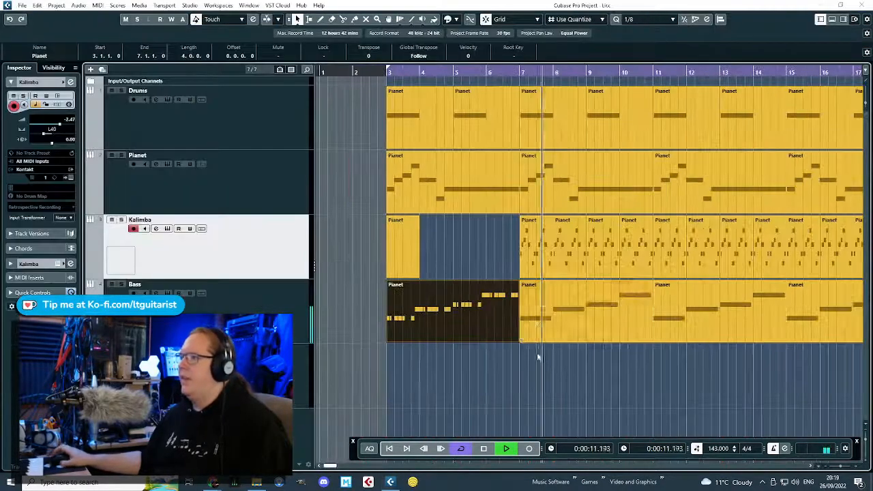
drag(455, 371, 506, 329)
key(Delete)
key(Delete)
click(375, 315)
key(ctrl+d)
key(ctrl+d)
key(ctrl+d)
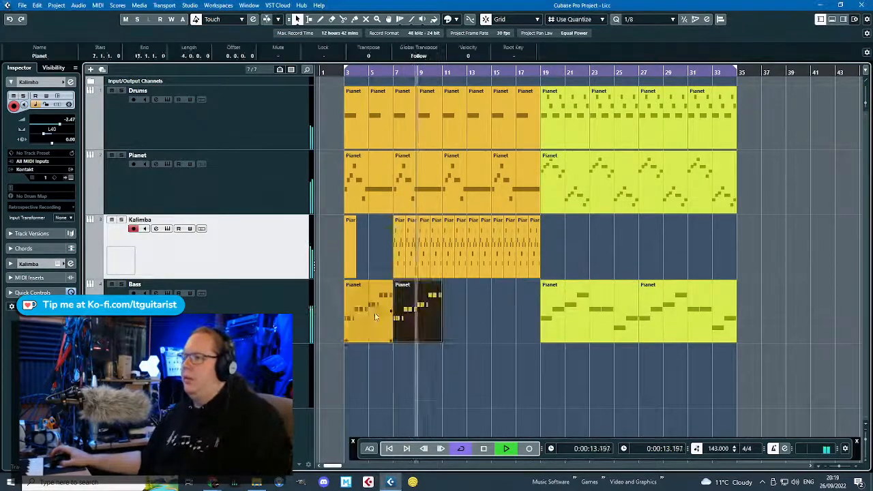
Delete the isolated one-bar Kalimba part at bar 3.
click(596, 250)
key(h)
key(h)
key(g)
key(g)
key(g)
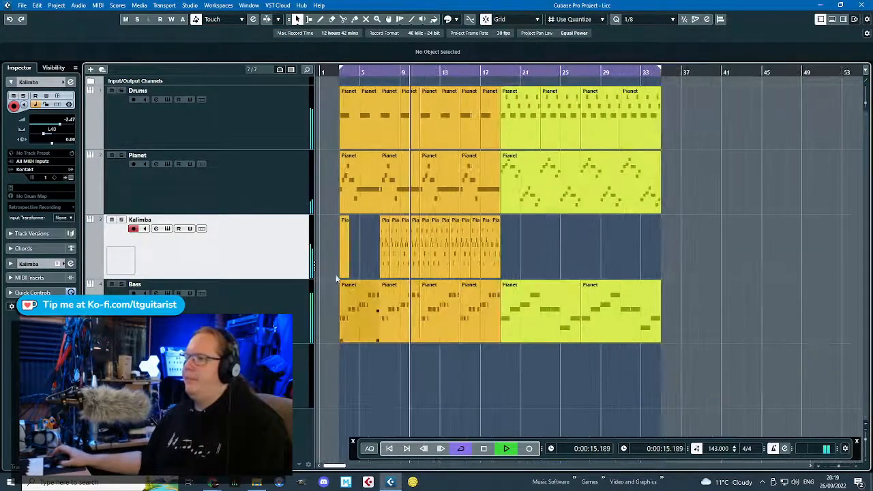
drag(363, 260, 291, 261)
key(Delete)
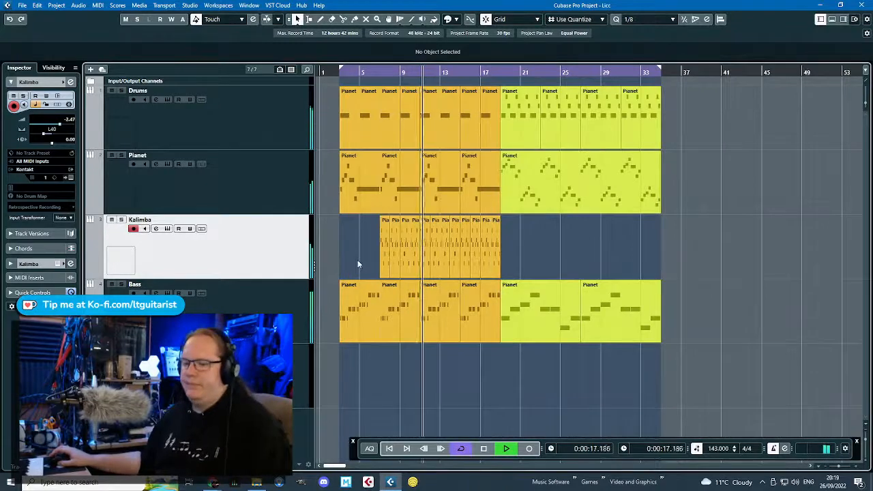
drag(466, 360, 329, 171)
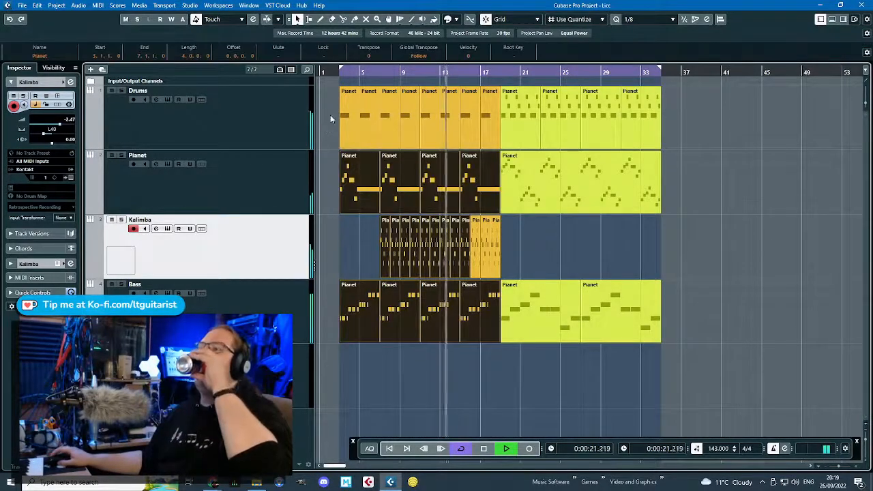
drag(330, 114, 449, 342)
click(563, 250)
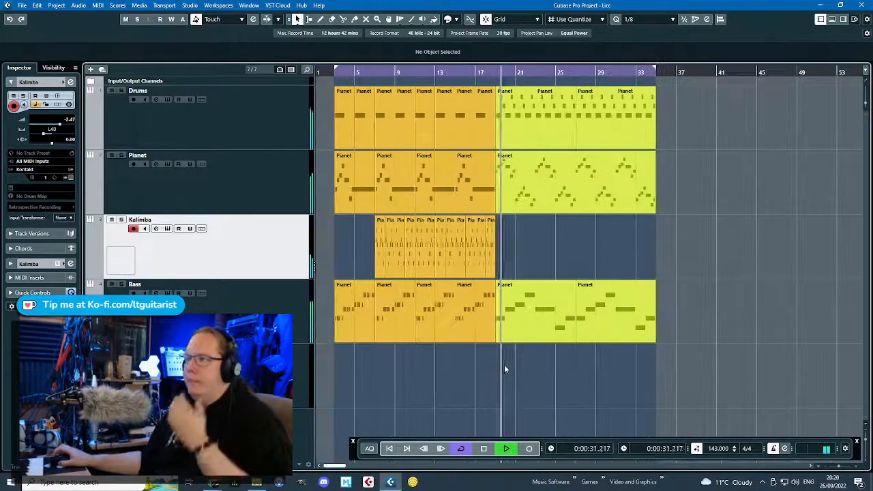
Duplicate all Kalimba parts twice to continue the line through bar 34, and delete the copies beyond bar 35.
scroll(511, 261, up, 4)
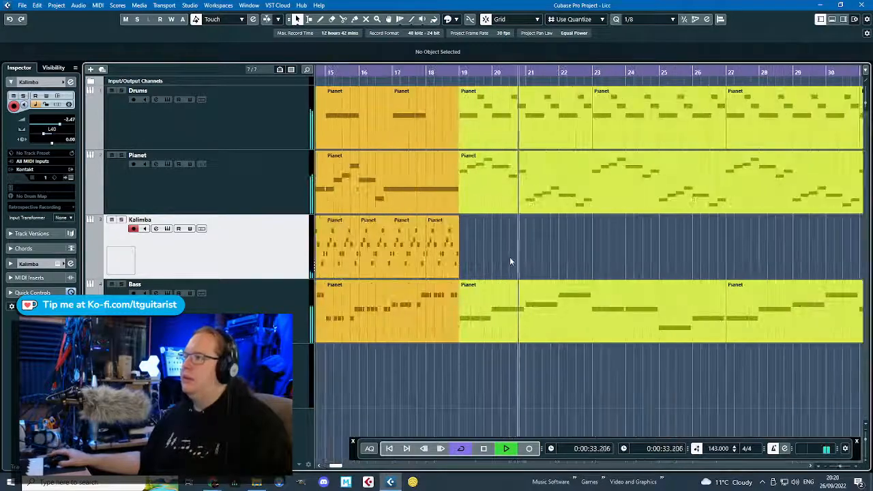
scroll(509, 256, down, 3)
drag(537, 259, 330, 239)
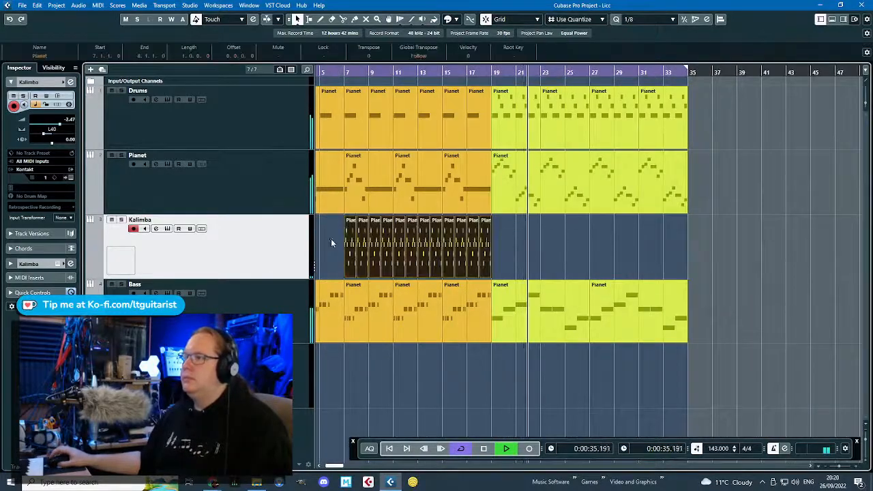
key(ctrl+d)
key(ctrl+d)
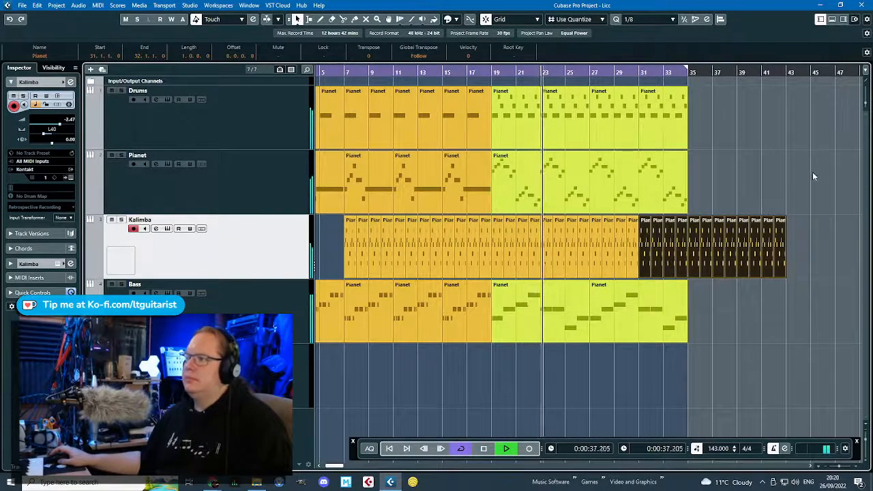
drag(812, 172, 691, 273)
scroll(332, 257, down, 3)
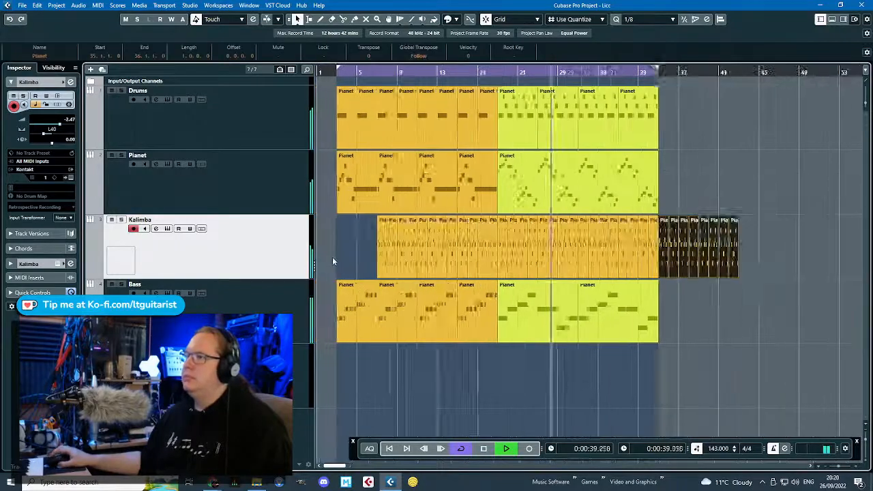
scroll(336, 255, up, 3)
scroll(344, 251, down, 2)
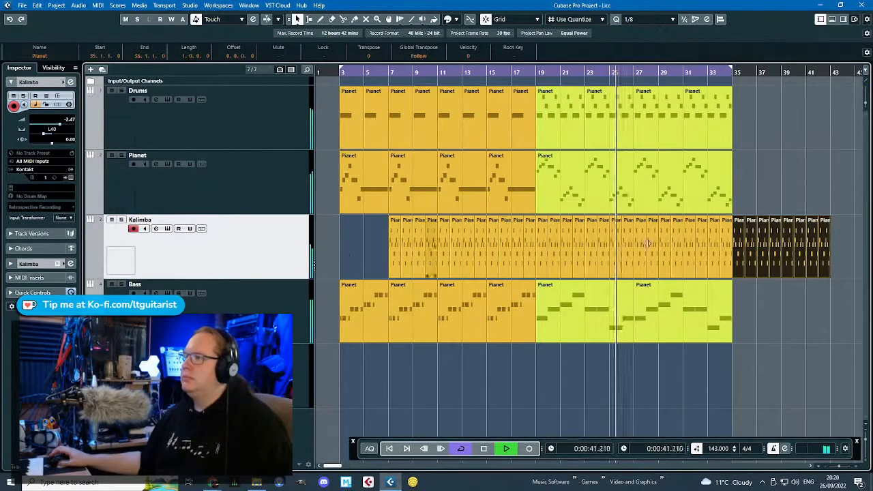
drag(845, 178, 742, 258)
key(Delete)
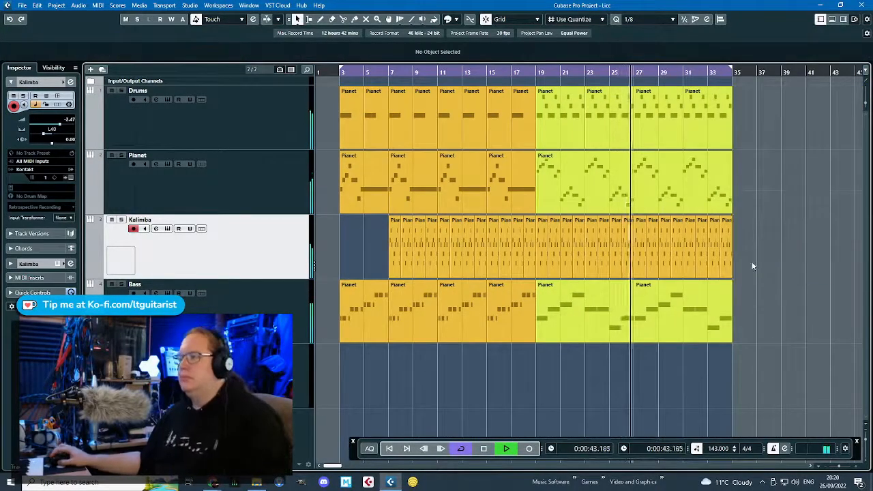
Listen to the arrangement with the extended Kalimba line up to about bar 31, and stop playback.
scroll(752, 266, up, 3)
scroll(723, 327, down, 2)
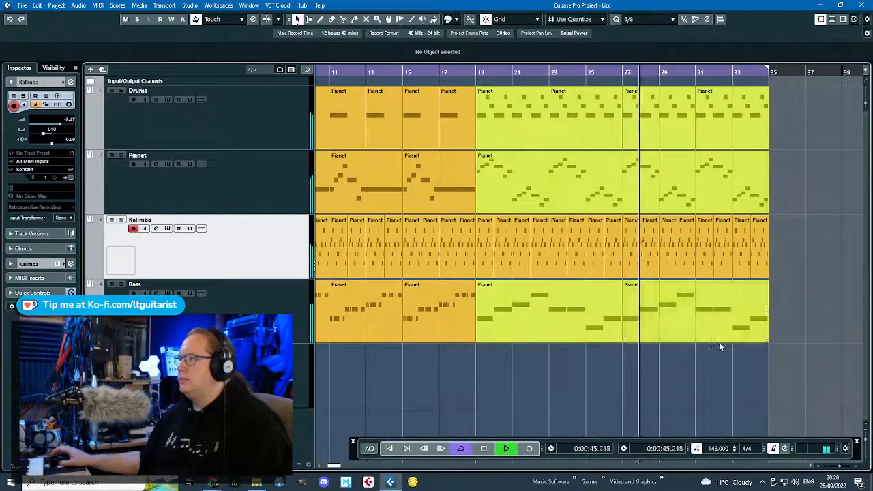
scroll(797, 307, right, 2)
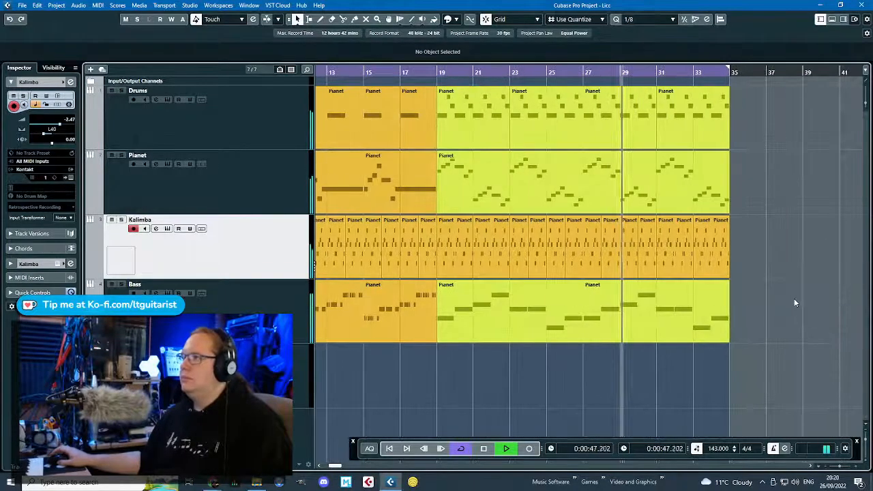
scroll(778, 279, down, 2)
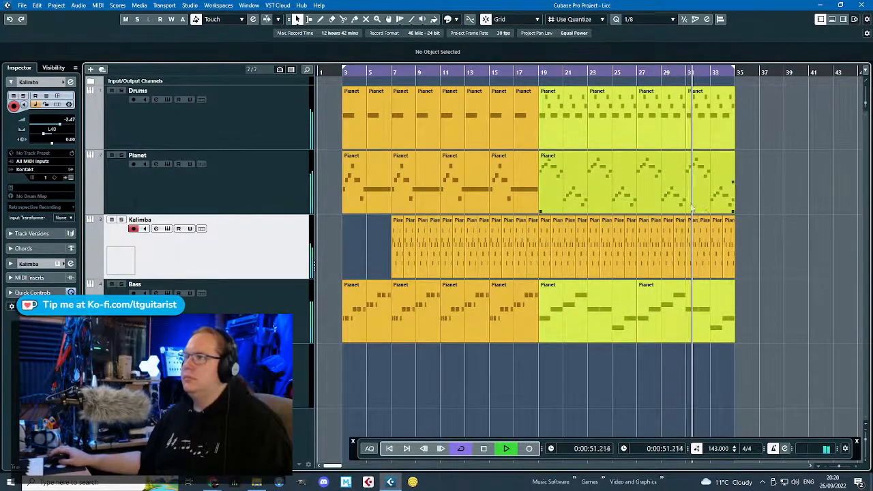
key(space)
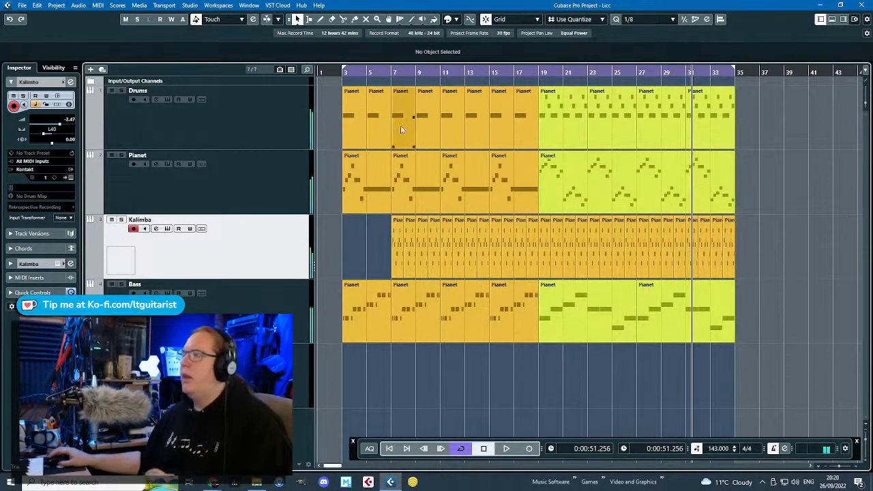
Open the first Drums part for editing and add quantized C1 notes on all four beats of bar 3.
drag(355, 143, 352, 136)
double_click(352, 137)
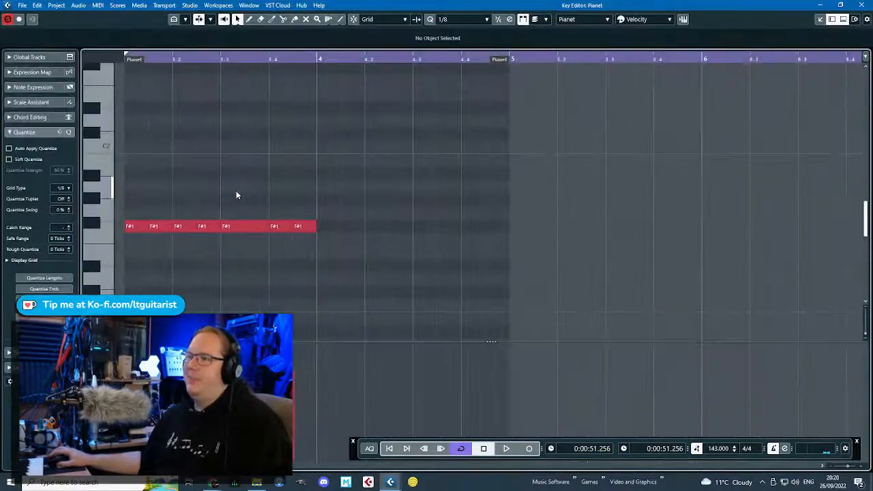
double_click(166, 200)
mouse_move(189, 197)
mouse_down()
mouse_move(144, 195)
mouse_move(184, 199)
mouse_up()
click(448, 261)
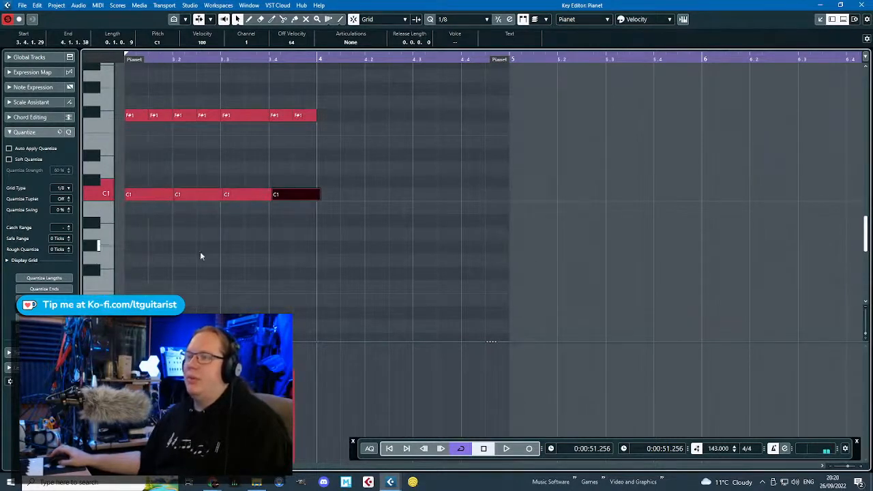
key(q)
Accent the C1 notes on beats 1 and 3, giving the first velocity 117, and duplicate the four notes into bar 4.
drag(350, 272, 146, 268)
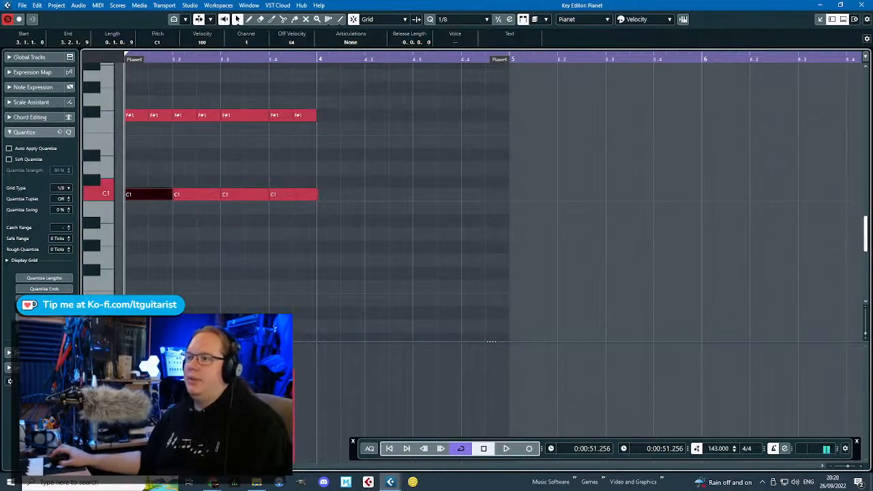
drag(306, 267, 154, 183)
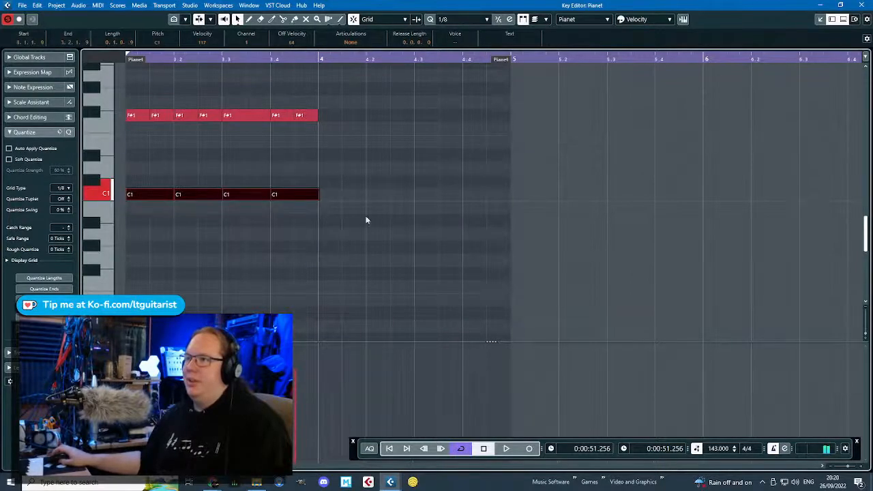
key(ctrl+d)
click(355, 170)
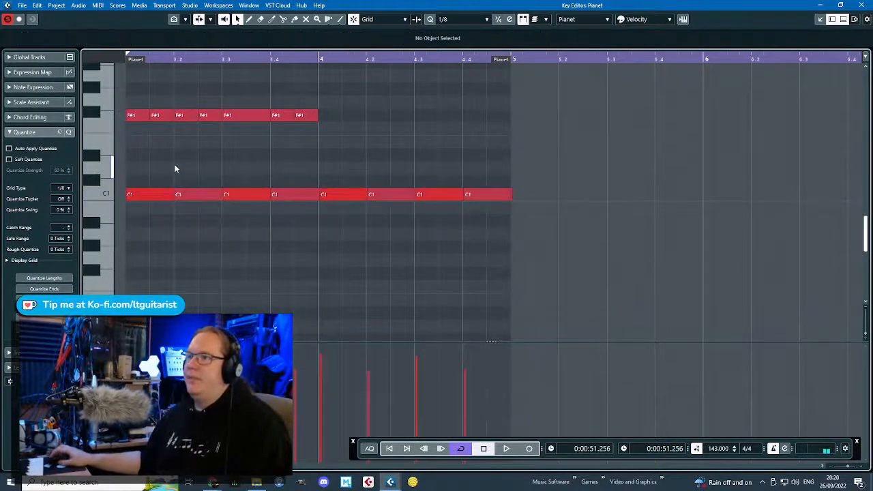
Add C#1 notes on beats 2 and 4 of bar 3 and copy them to beats 2 and 4 of bar 4.
double_click(176, 168)
drag(191, 169, 189, 157)
drag(190, 157, 242, 186)
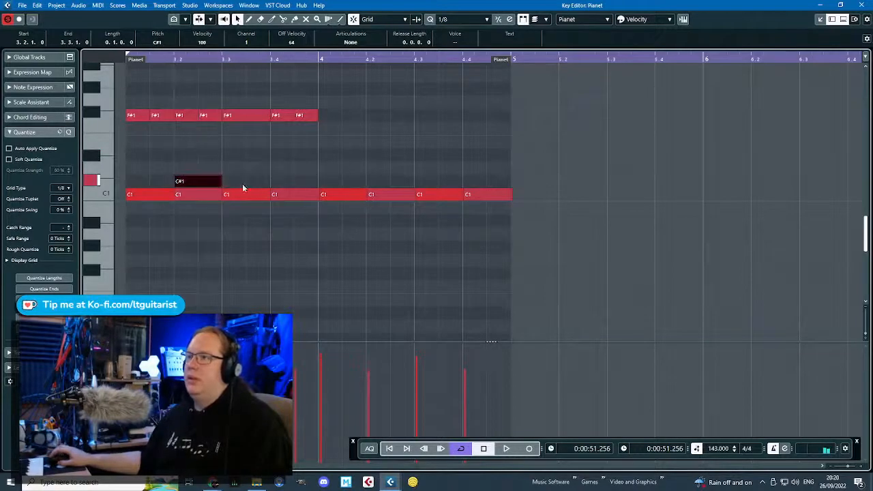
drag(333, 182, 289, 183)
drag(341, 157, 185, 183)
key(ctrl+d)
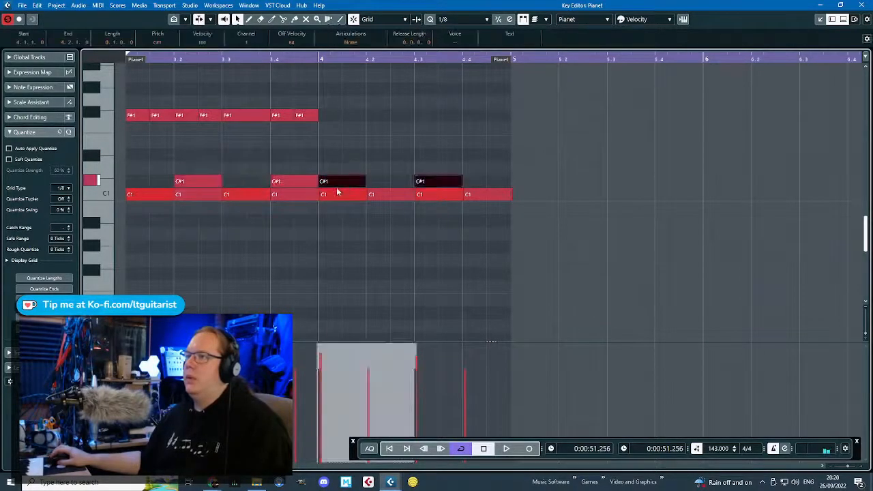
drag(336, 185, 390, 185)
Play the drum part and extend the starts of all four C#1 notes slightly ahead of their beats.
key(space)
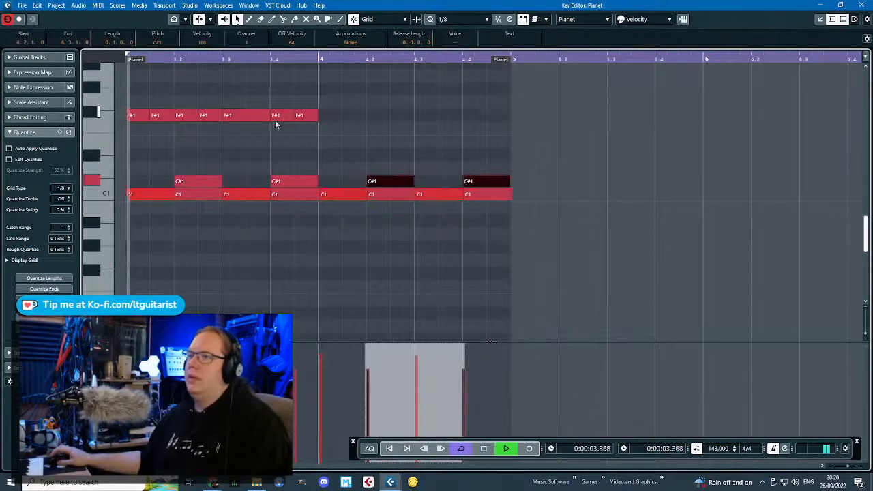
click(334, 93)
drag(544, 144, 461, 185)
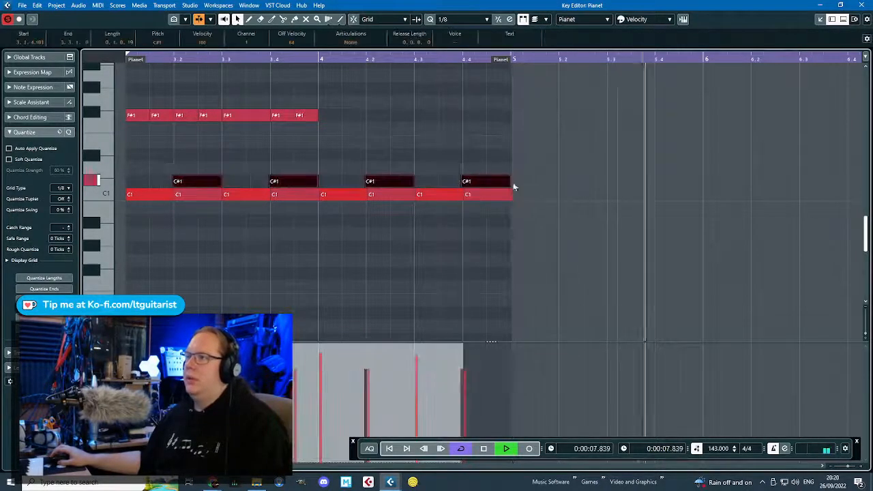
Shorten all C1 and C#1 notes to leave gaps, and adjust individual C#1 starts to 3.3.4.110 and 4.1.4.110 during playback.
drag(542, 152, 146, 199)
drag(221, 182, 264, 182)
click(126, 60)
click(376, 122)
scroll(285, 172, up, 2)
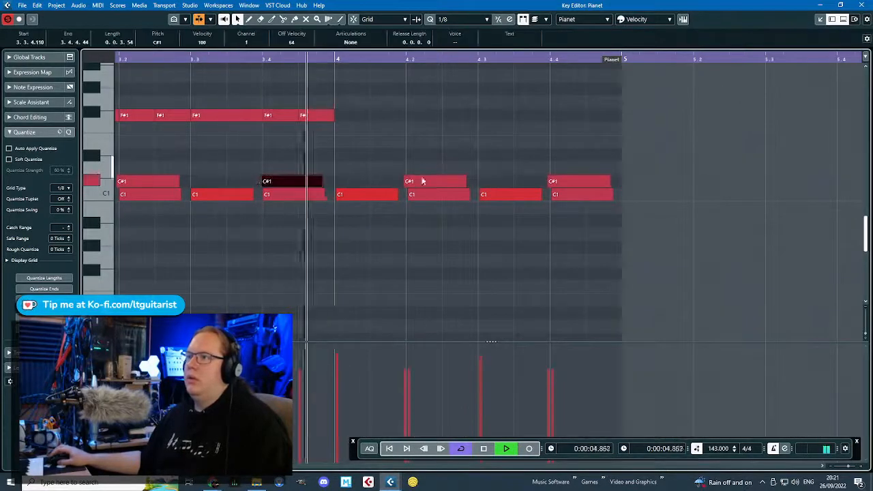
drag(403, 183, 405, 183)
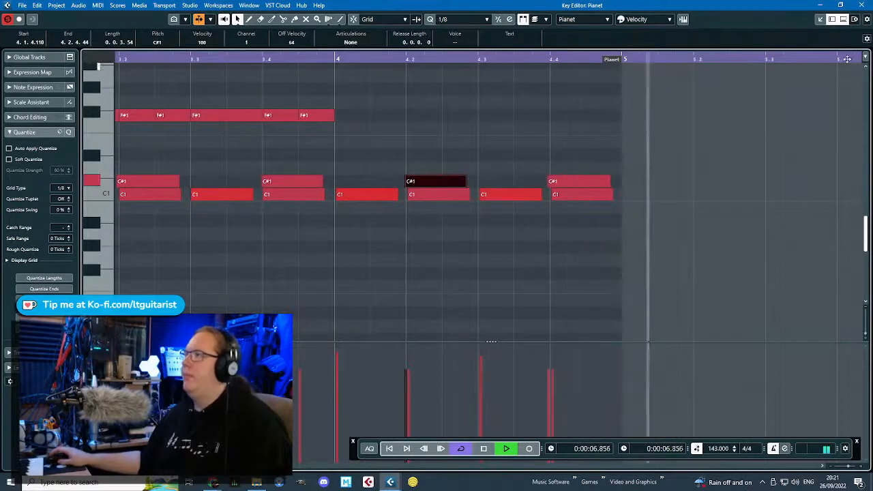
Replace the Drums parts in bars 5 to 18 with seven duplicates of the edited two-bar part from bar 3.
click(861, 5)
key(g)
click(360, 114)
key(Delete)
drag(359, 113, 462, 140)
key(Delete)
drag(401, 140, 348, 137)
key(ctrl+d)
key(ctrl+d)
key(ctrl+d)
key(ctrl+d)
key(ctrl+d)
key(ctrl+d)
key(ctrl+d)
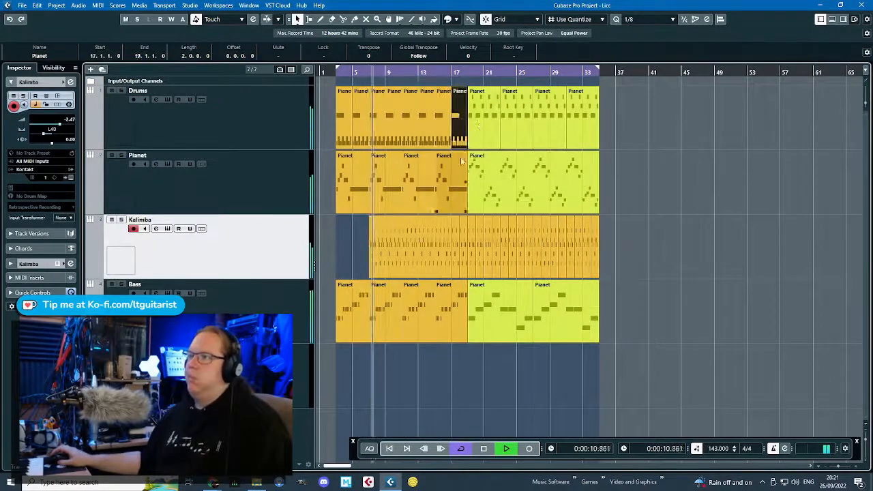
Copy all C1 and C#1 notes from the Drums part at bar 17.
double_click(397, 198)
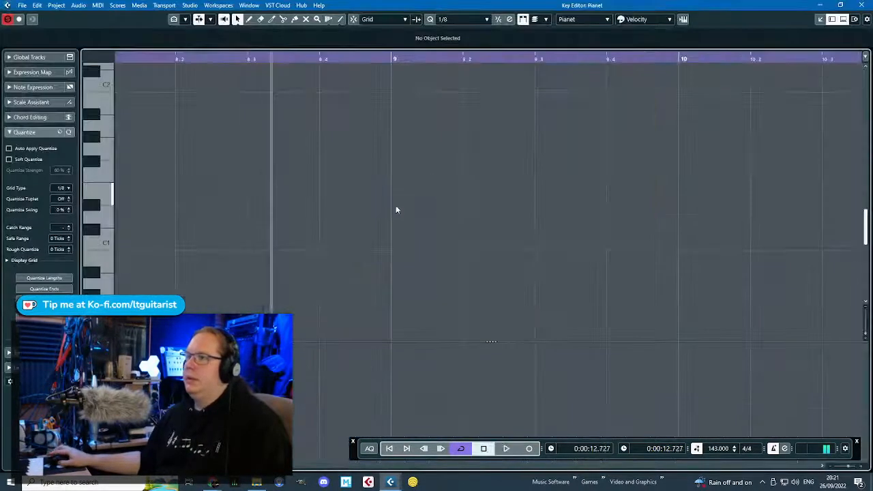
key(g)
key(g)
drag(281, 254, 414, 168)
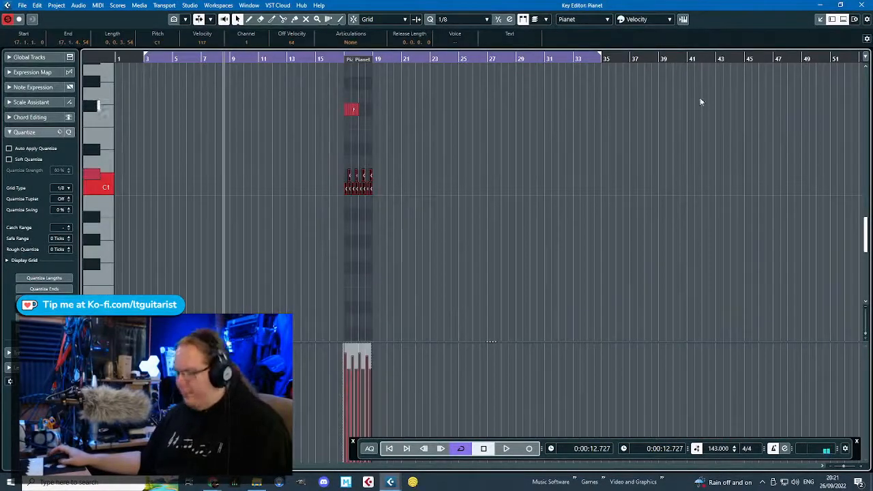
key(Delete)
drag(518, 148, 285, 198)
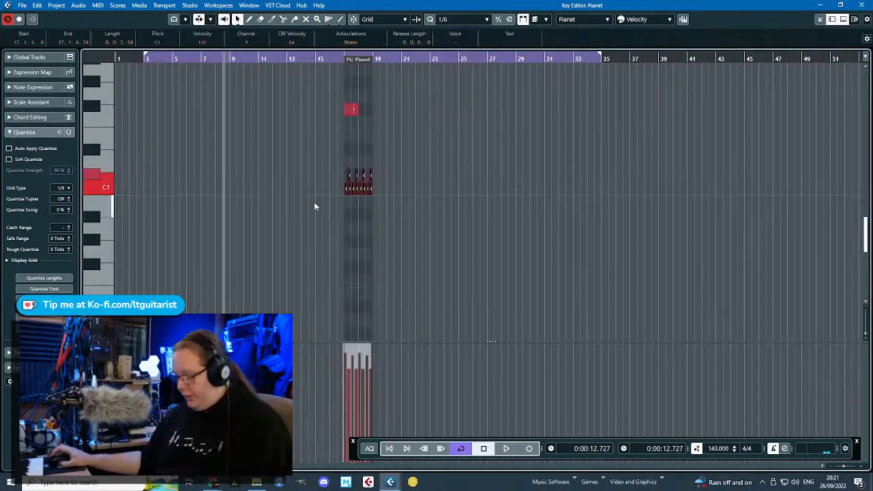
click(859, 5)
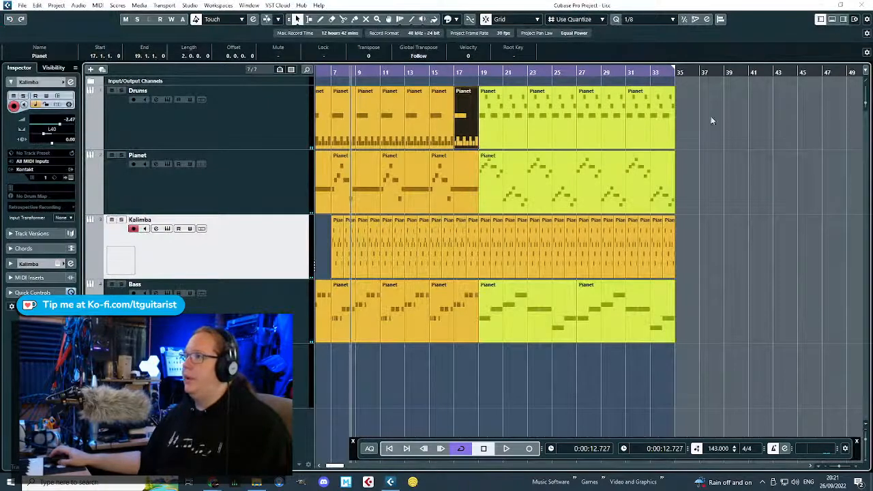
Delete the Drums parts from bar 23 to bar 35 and open the remaining part at bar 19 for editing.
drag(735, 106, 508, 118)
key(Delete)
double_click(508, 120)
Paste the C1 and C#1 pattern at bar 19, align it with the bar start, and duplicate it into bars 21 and 22.
scroll(409, 136, down, 3)
scroll(247, 153, up, 8)
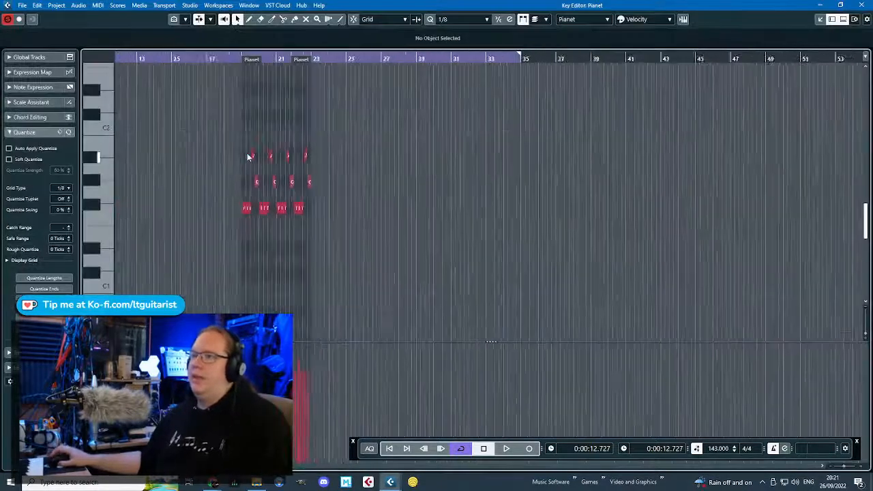
click(221, 62)
key(ctrl+v)
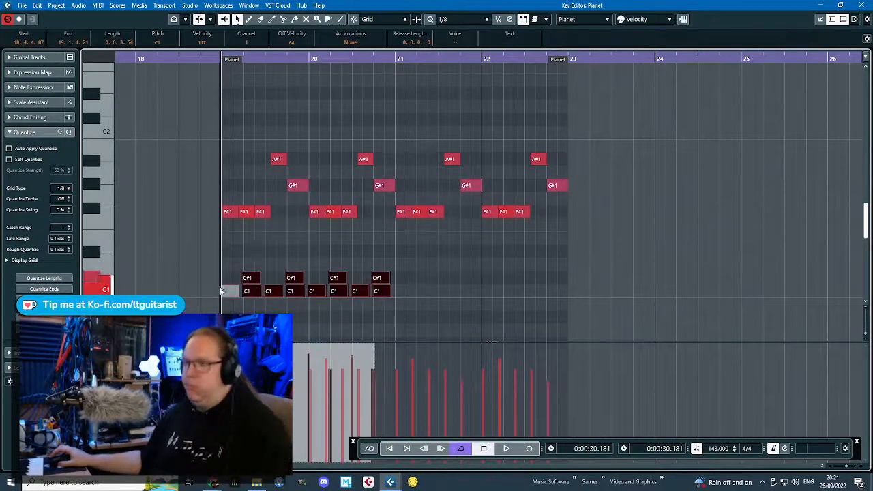
drag(224, 292, 225, 291)
key(ctrl+d)
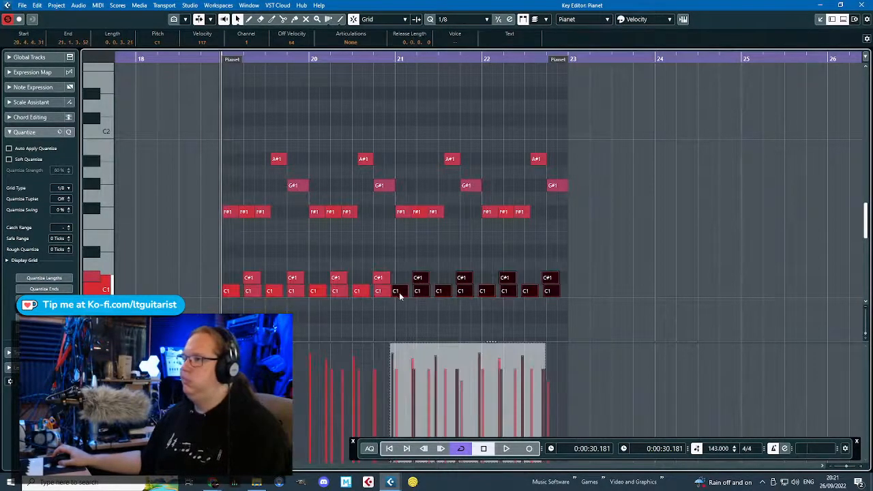
click(754, 88)
click(858, 5)
click(538, 166)
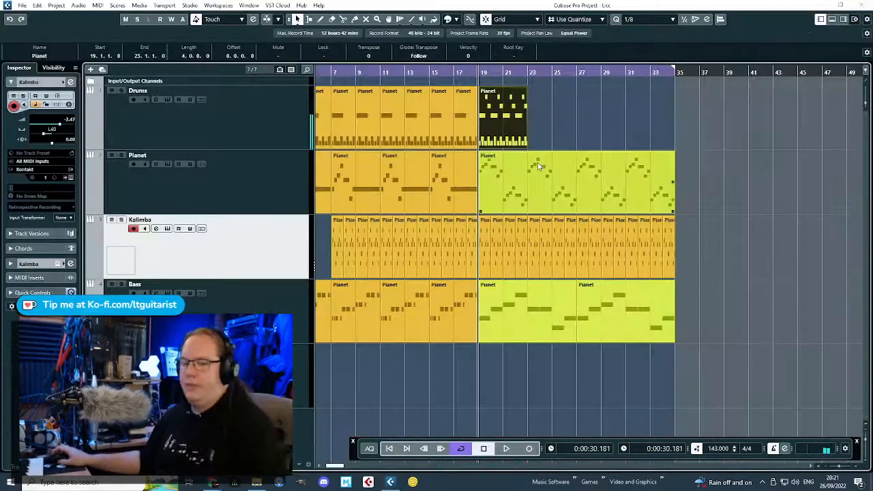
click(548, 117)
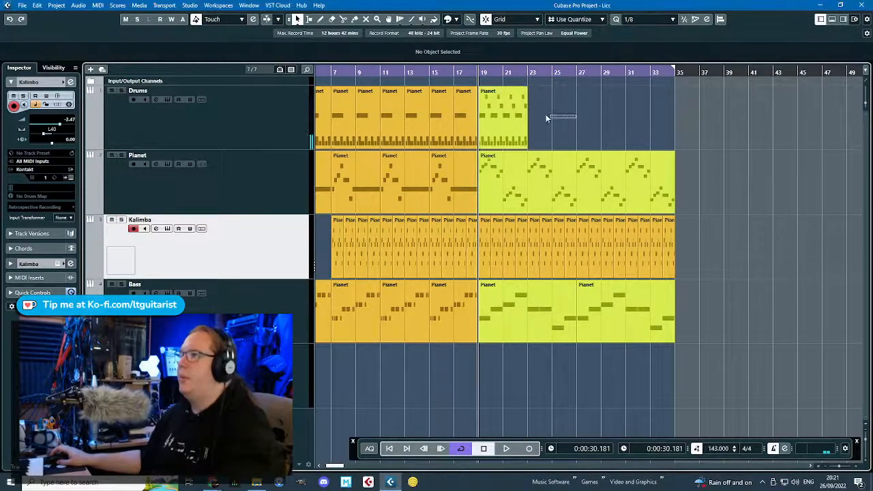
Duplicate the drum part at bars 19–23 three times to fill the Drums track up to bar 35.
click(514, 123)
key(ctrl+d)
key(ctrl+d)
key(ctrl+d)
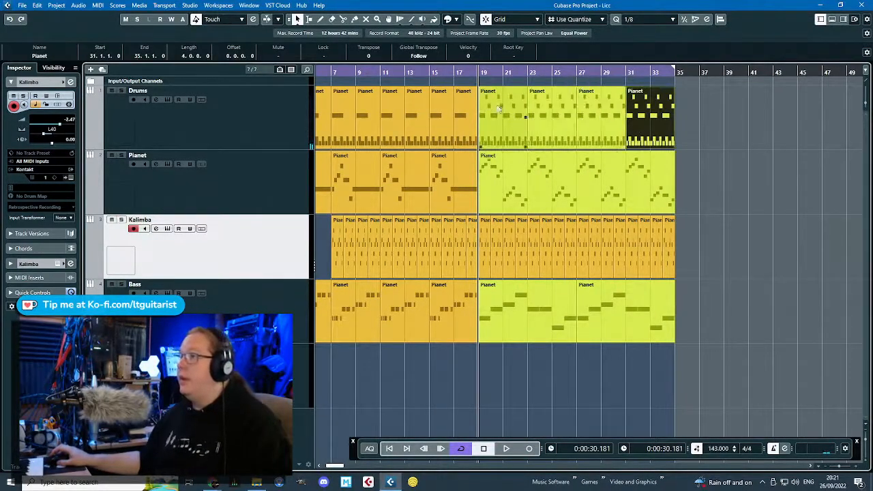
Play the arrangement from just before bar 19 to audition the extended drums with the other tracks.
click(469, 74)
key(space)
key(h)
key(h)
key(g)
key(g)
key(g)
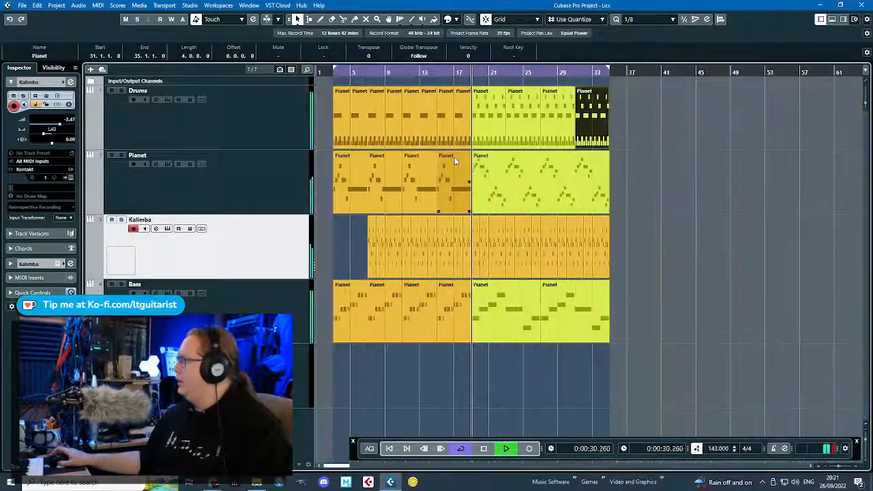
key(h)
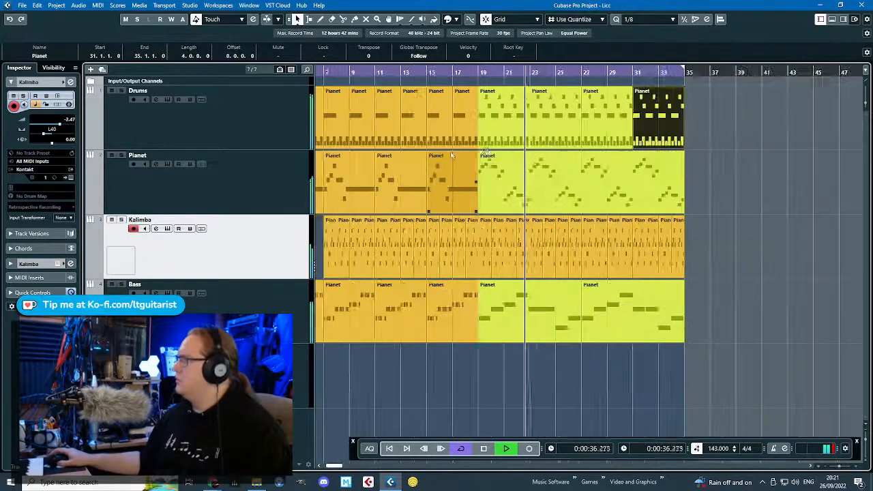
key(g)
click(734, 119)
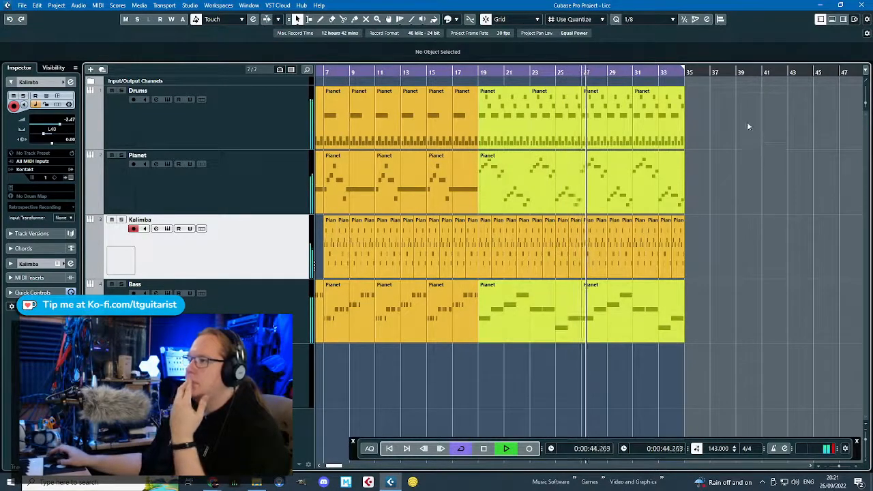
Set the Kalimba track's volume to -3.35 and its pan to L53.
drag(765, 353, 480, 249)
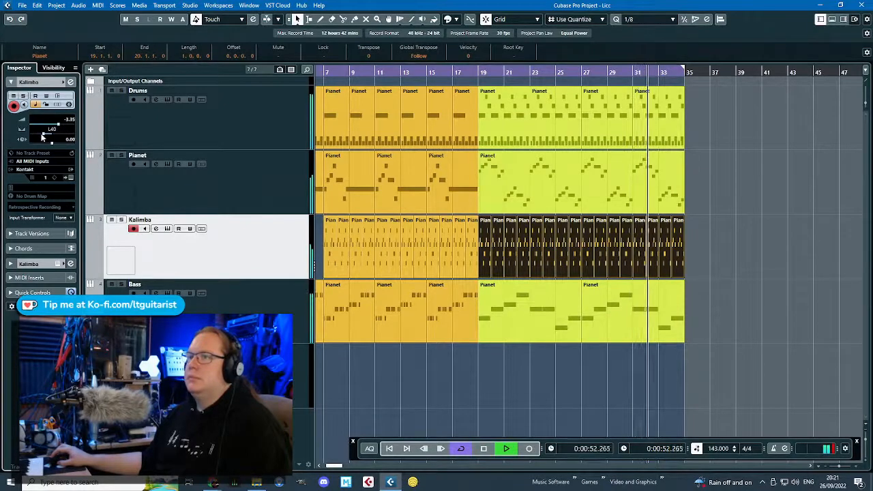
click(250, 162)
click(733, 176)
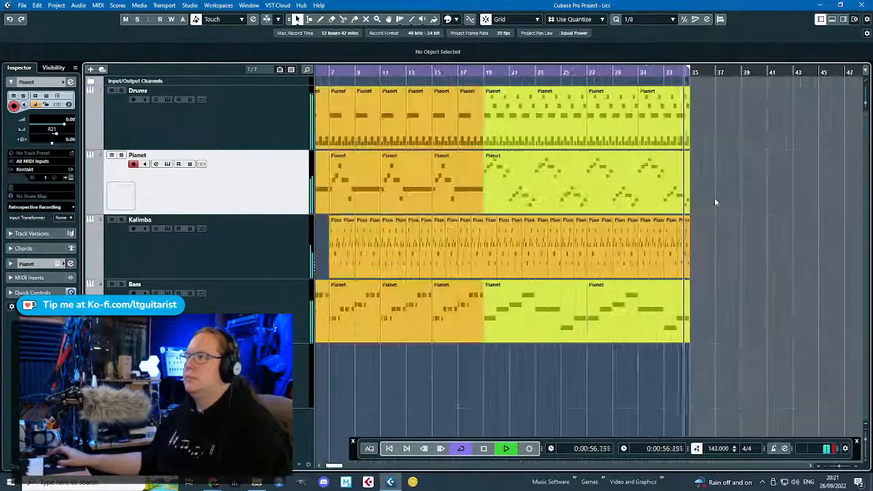
Delete the Kalimba parts before bar 11 so the instrument enters at bar 11.
key(g)
key(g)
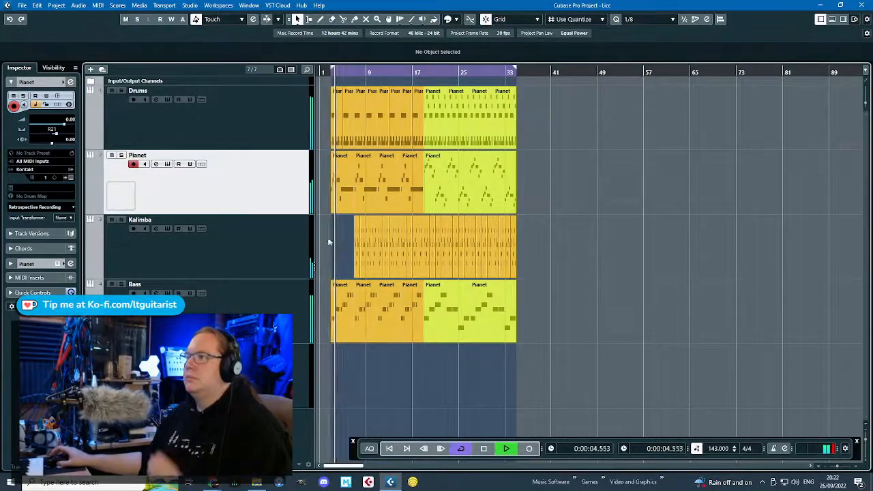
click(312, 242)
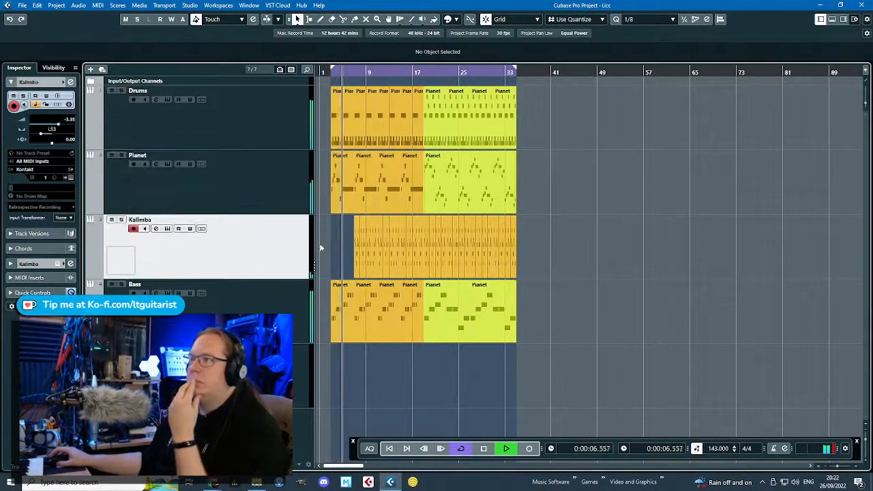
drag(370, 269, 370, 270)
key(Delete)
click(345, 273)
scroll(353, 267, up, 5)
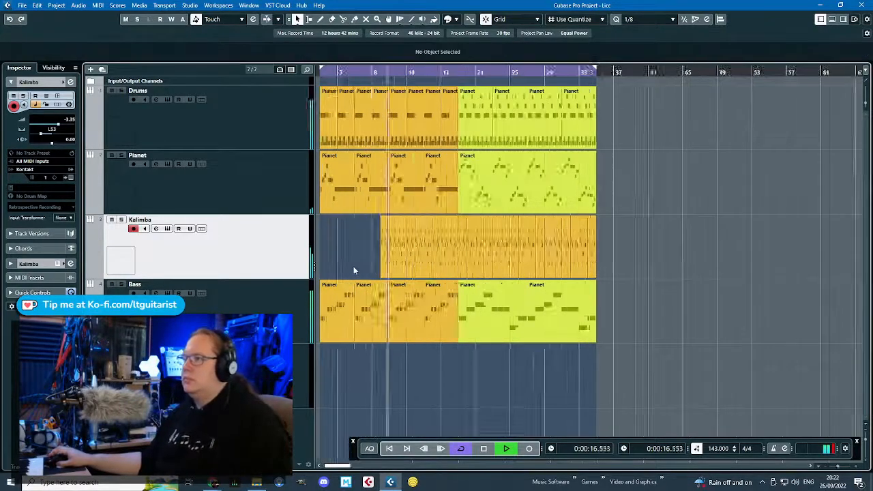
drag(421, 243, 437, 262)
key(Delete)
click(419, 244)
scroll(409, 267, down, 5)
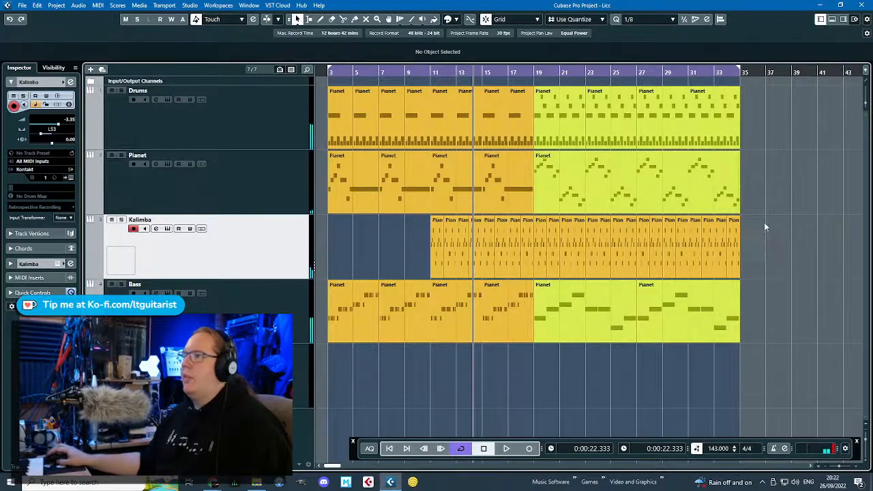
Delete the orange drum parts from bar 5 to bar 19, keeping only the first one at bar 3.
scroll(595, 201, down, 3)
scroll(614, 154, up, 3)
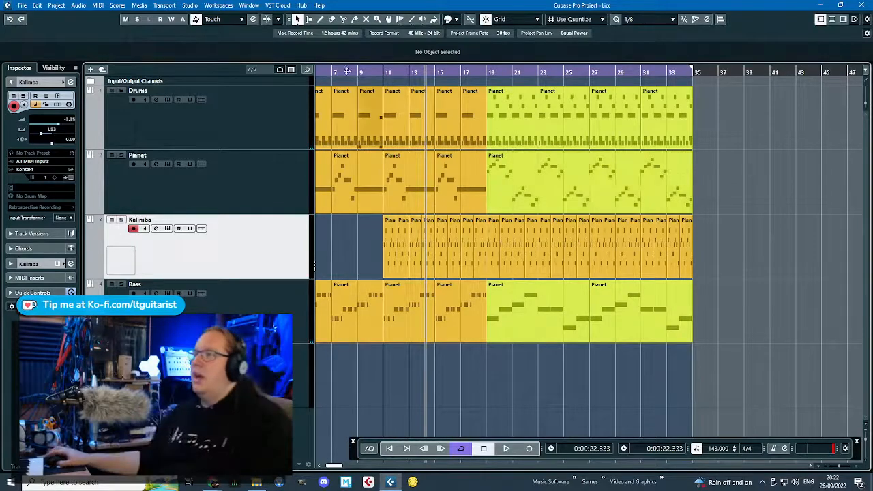
drag(354, 82, 244, 79)
drag(377, 81, 541, 115)
key(Delete)
Open the drum part at bar 3 in the Key Editor and transpose its top row of notes to D#2.
double_click(345, 116)
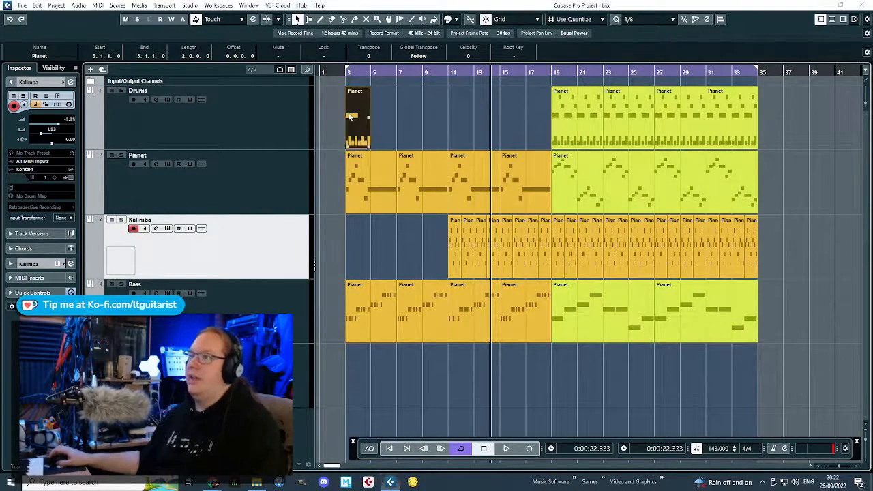
key(shift+Up)
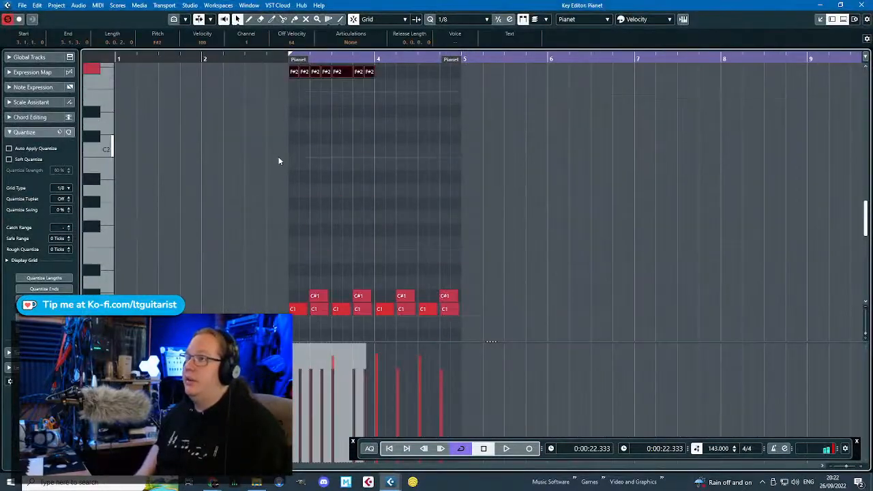
key(Up)
key(Up)
key(Up)
key(Down)
key(Down)
key(Down)
key(Down)
key(Down)
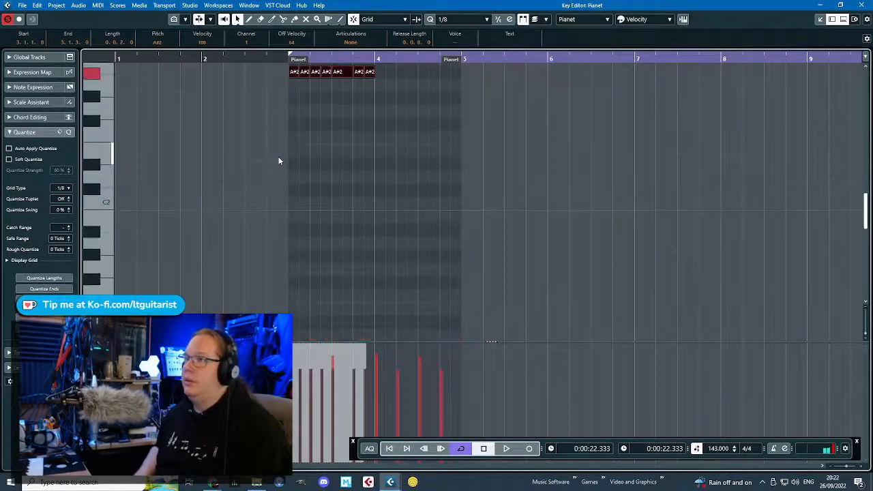
key(Down)
key(Down)
key(Down)
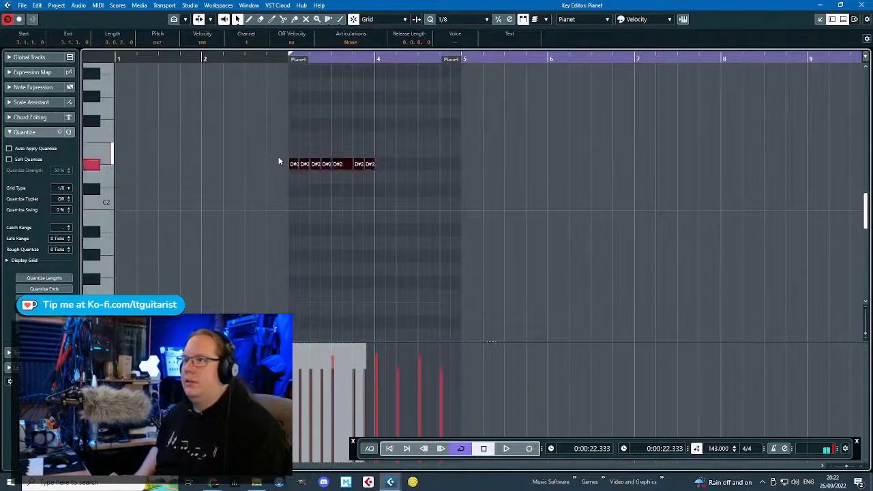
key(Up)
key(Up)
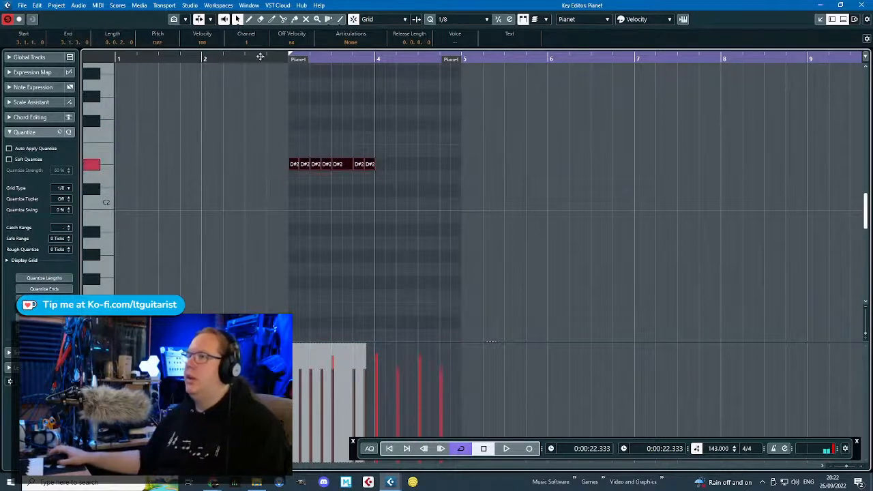
Preview the edited drum part from bar 3 and repeat it on the Drums track up to bar 19.
click(267, 58)
key(space)
click(860, 5)
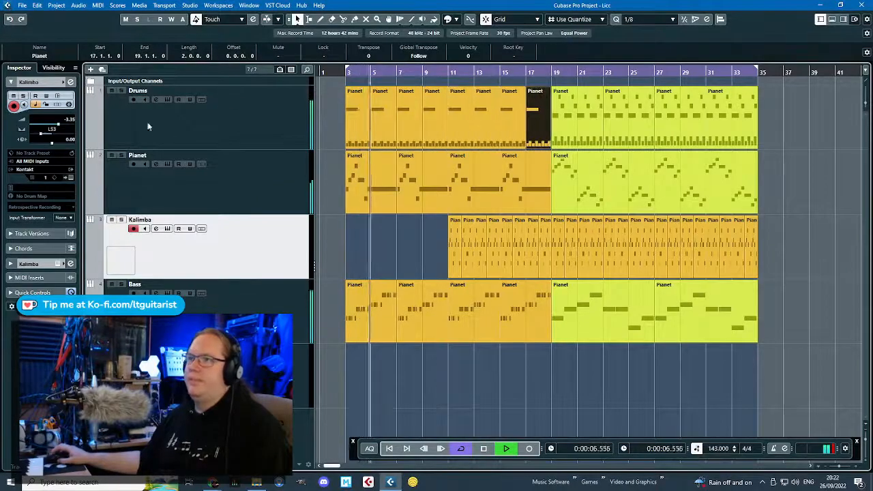
Check the Drums track's Studio Drummer kit and its keyboard mapping in the instrument window.
click(167, 99)
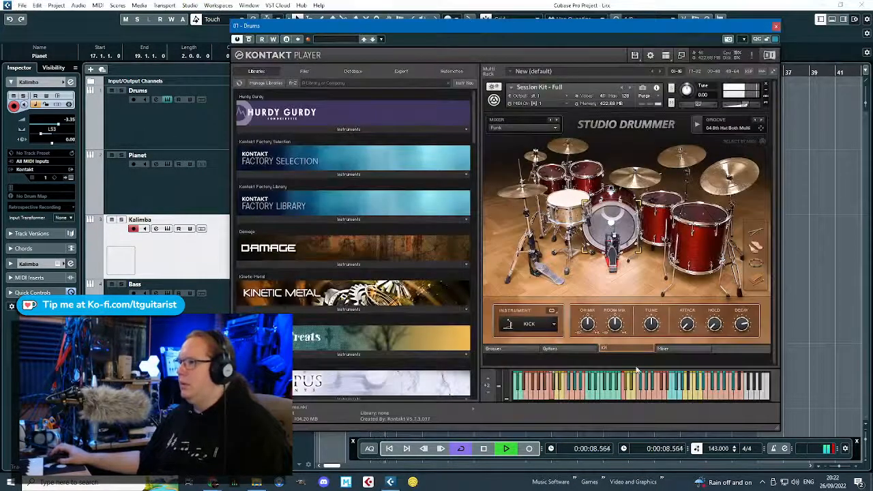
key(space)
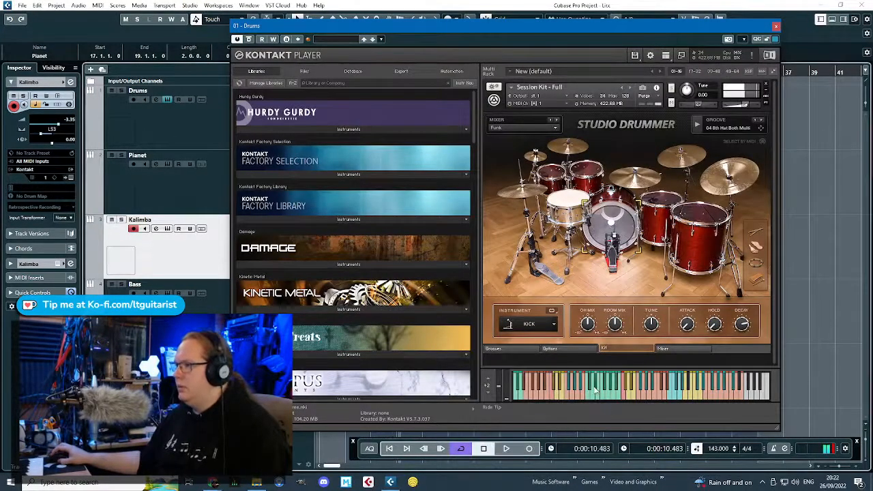
click(776, 27)
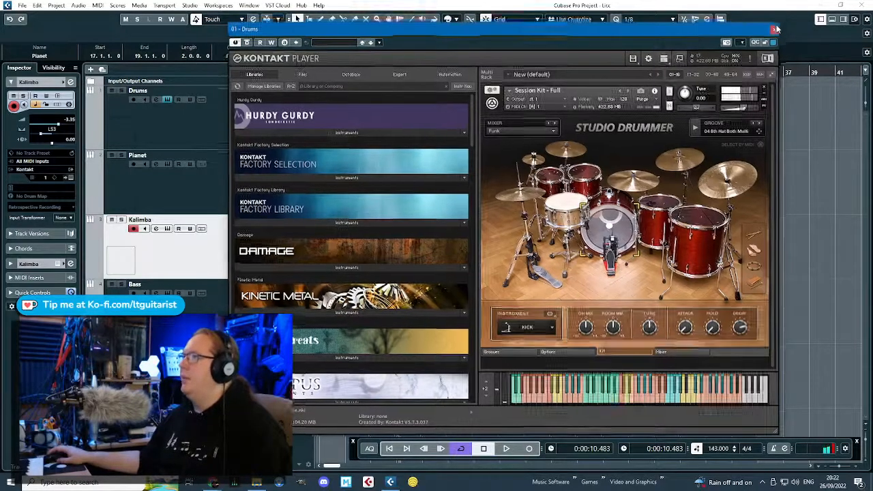
Resume playback to listen to the revised drums and the Kalimba entry at bar 11.
click(790, 153)
key(space)
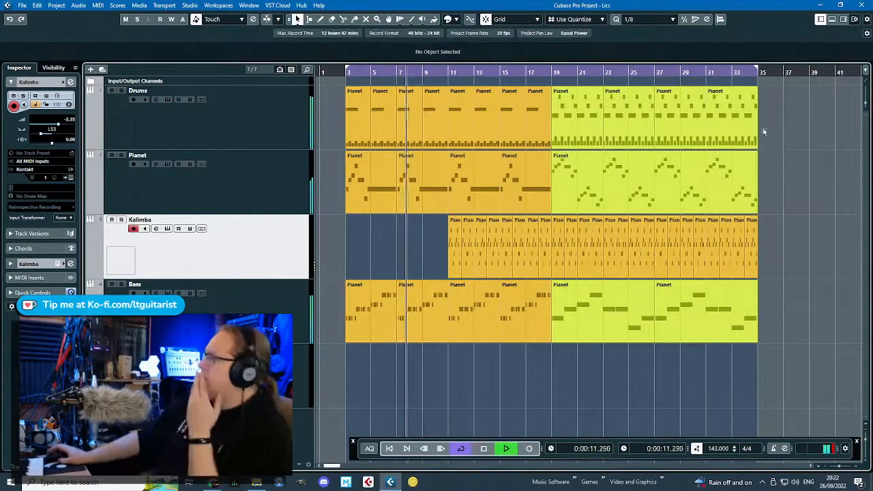
click(632, 178)
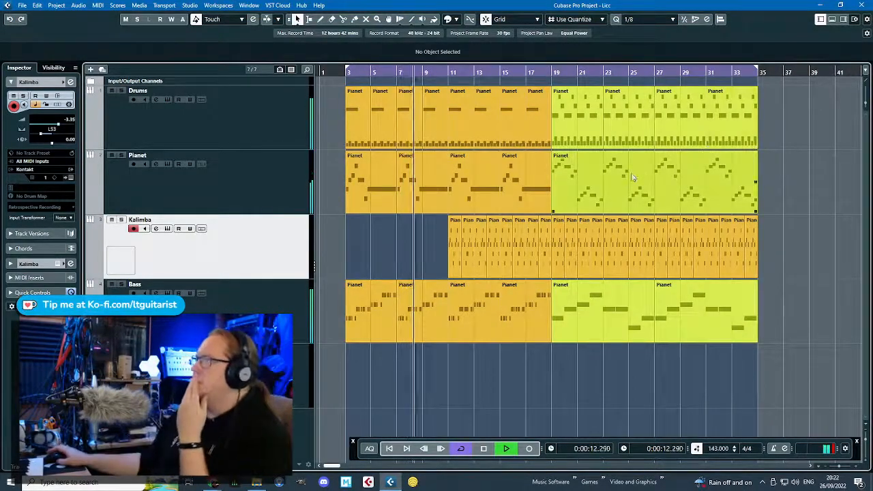
click(755, 210)
click(781, 201)
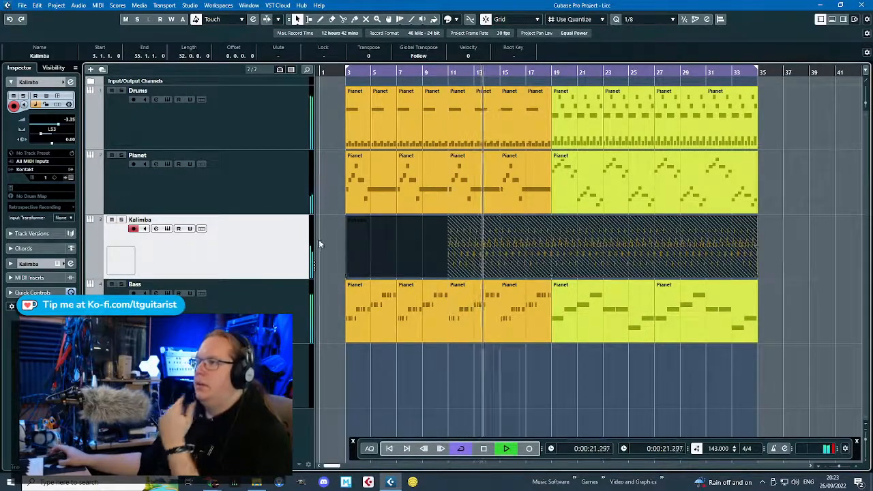
key(space)
Copy the Pianet part at bars 15–19 and place the copy at bar 61 on the same track.
key(g)
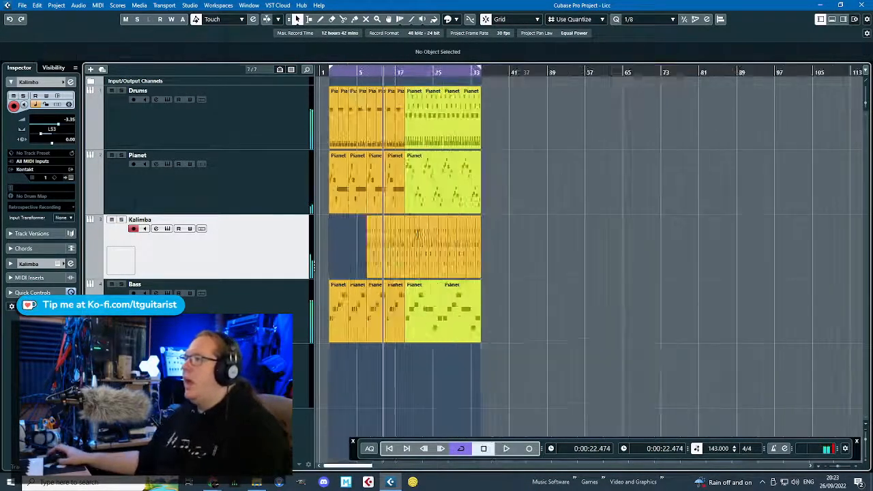
click(395, 182)
key(ctrl+d)
scroll(610, 189, up, 5)
drag(415, 185, 623, 201)
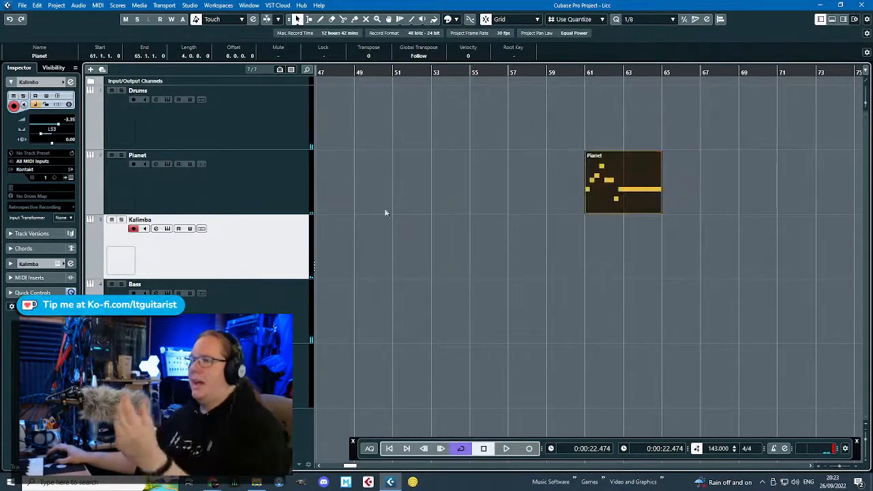
Add a Kontakt instrument track below the Pianet track.
right_click(300, 187)
mouse_move(421, 194)
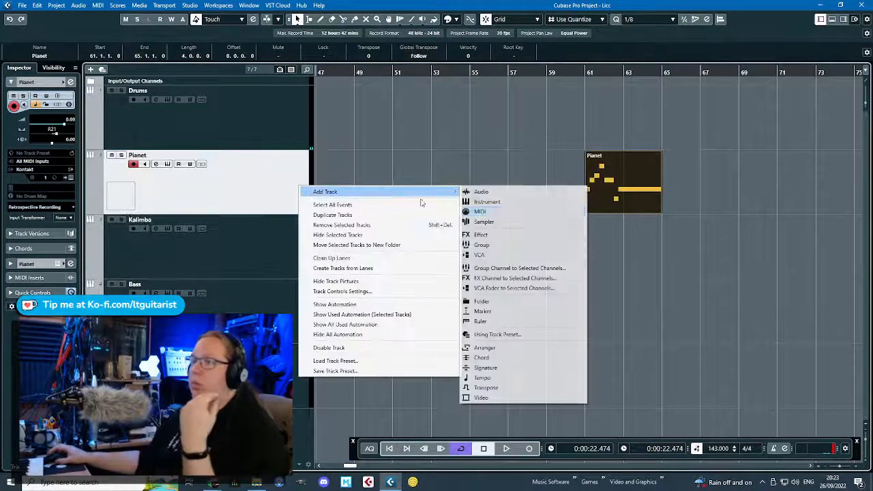
click(553, 201)
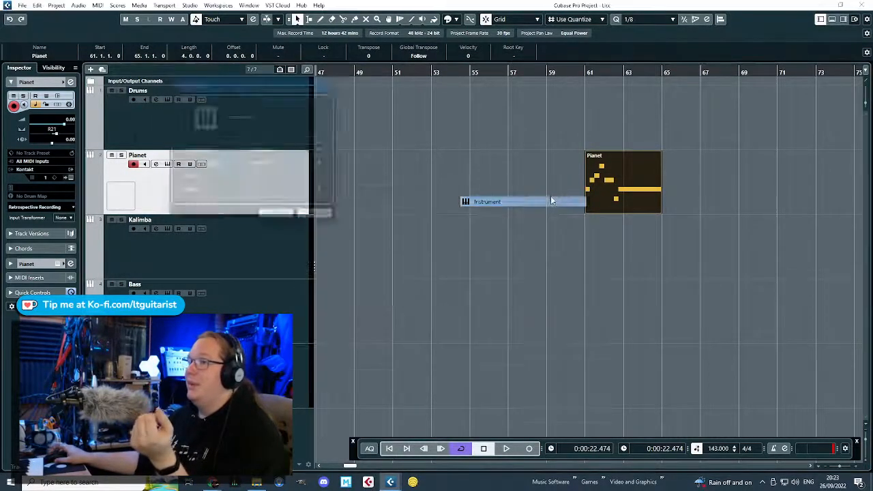
click(273, 149)
click(225, 277)
click(276, 214)
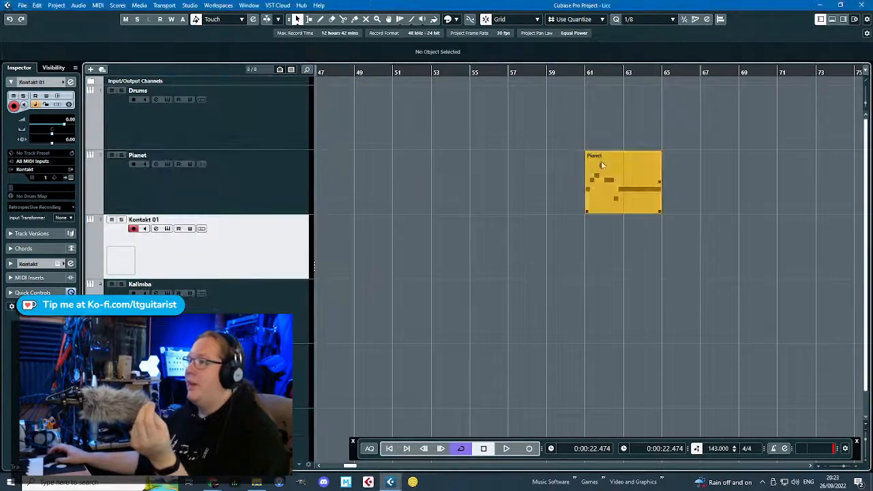
Change the new track's instrument from Kontakt to HALion Sonic SE.
click(25, 171)
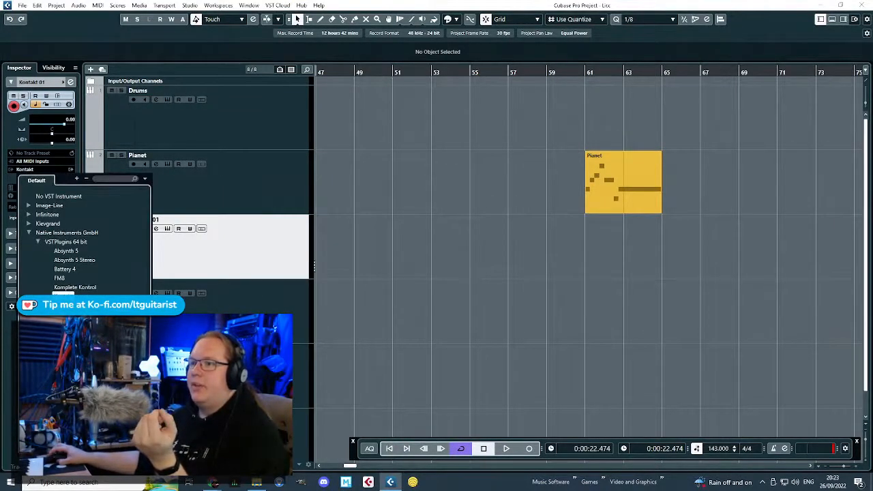
key(Escape)
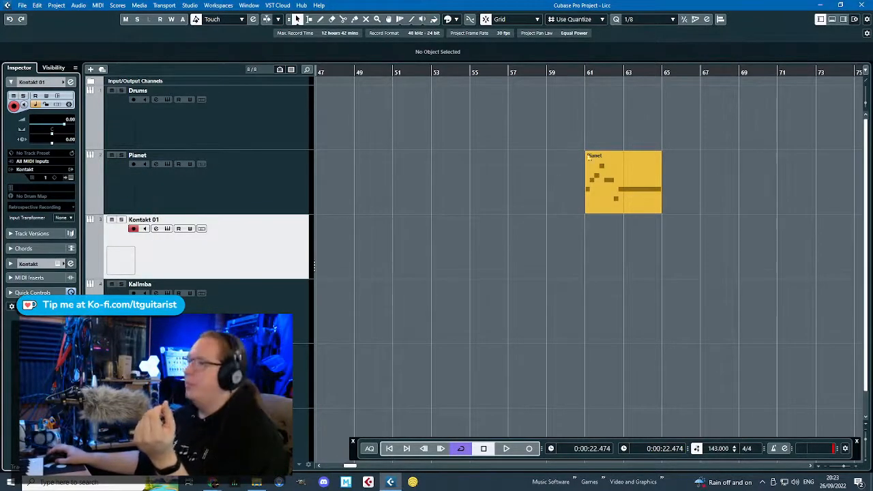
drag(394, 132, 488, 287)
click(71, 177)
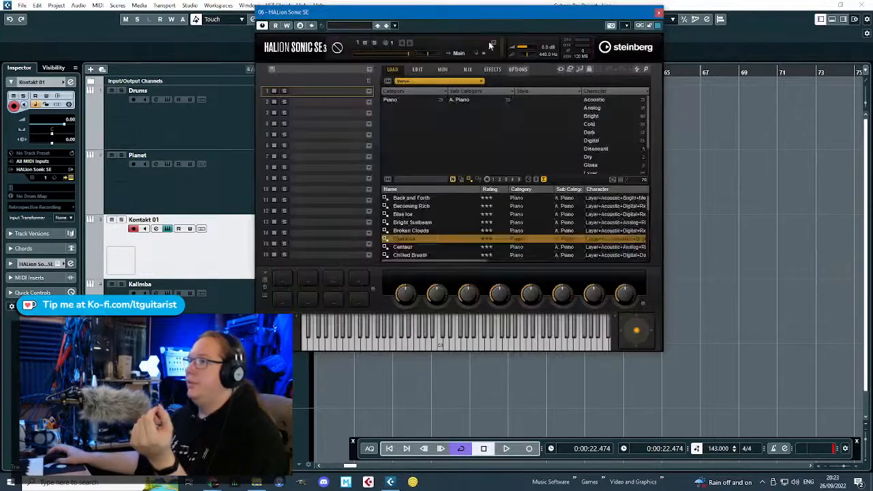
Load the Cast Iron piano program from Verve and open its Texture settings.
drag(419, 9, 511, 53)
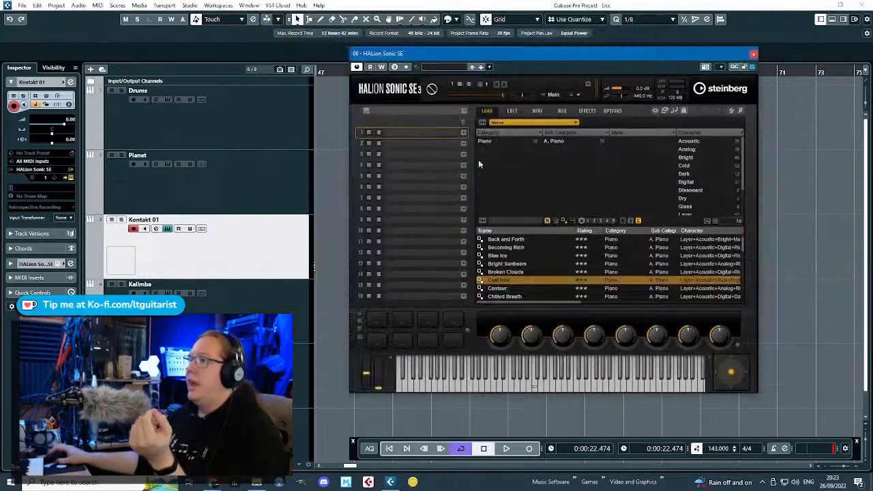
click(513, 113)
click(486, 113)
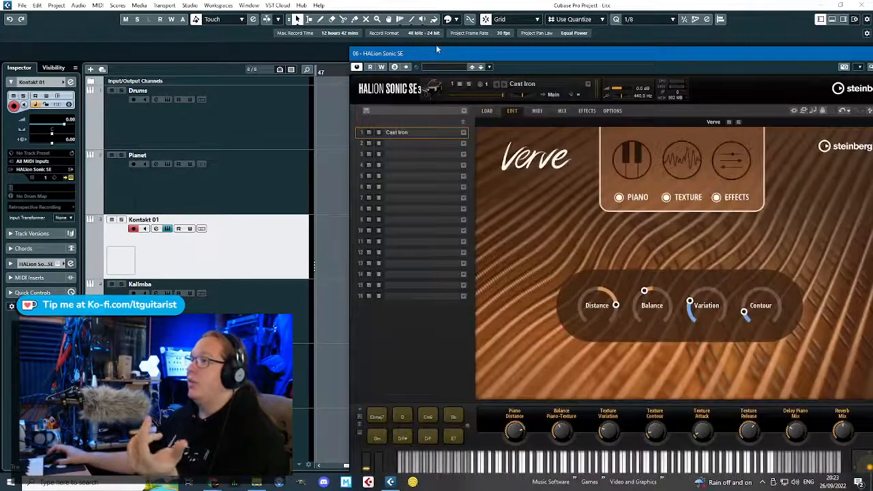
drag(436, 53, 337, 23)
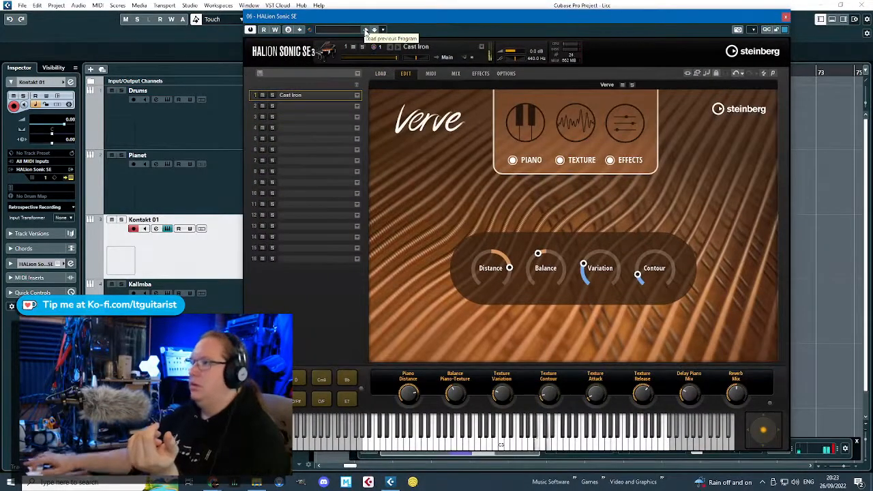
click(581, 133)
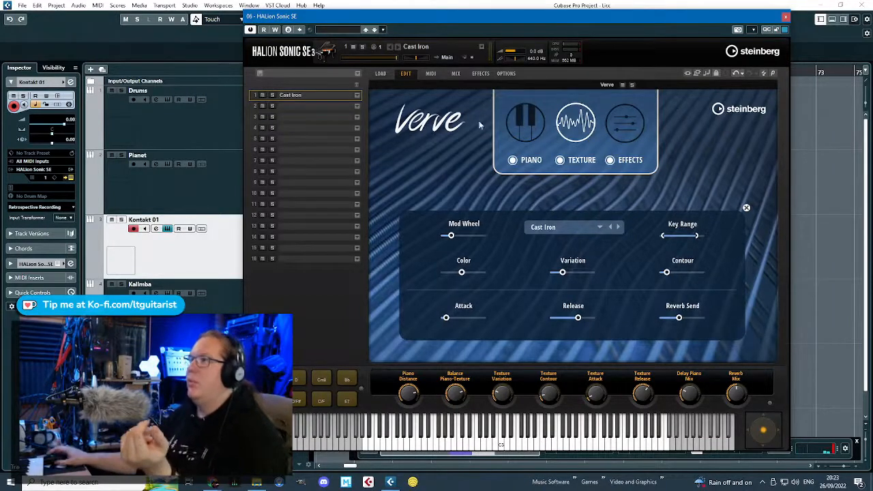
Load the Deep Breath program from Verve, show its edit page and close the instrument window.
click(379, 73)
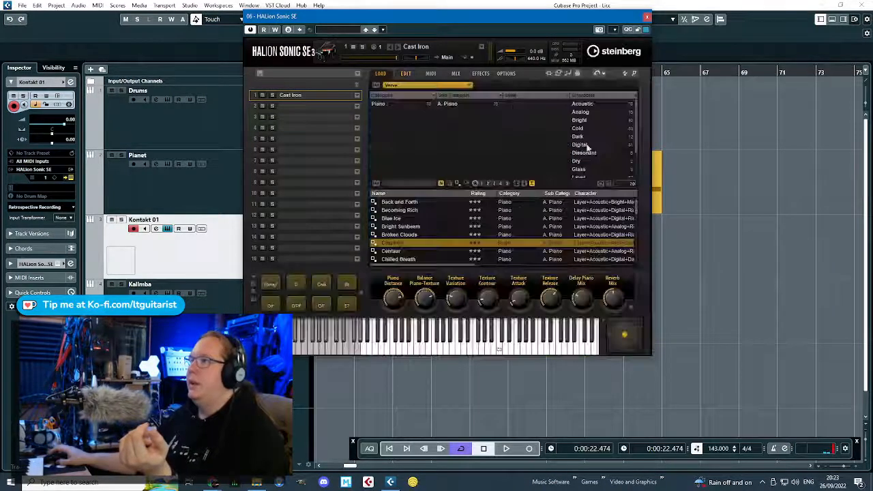
double_click(409, 251)
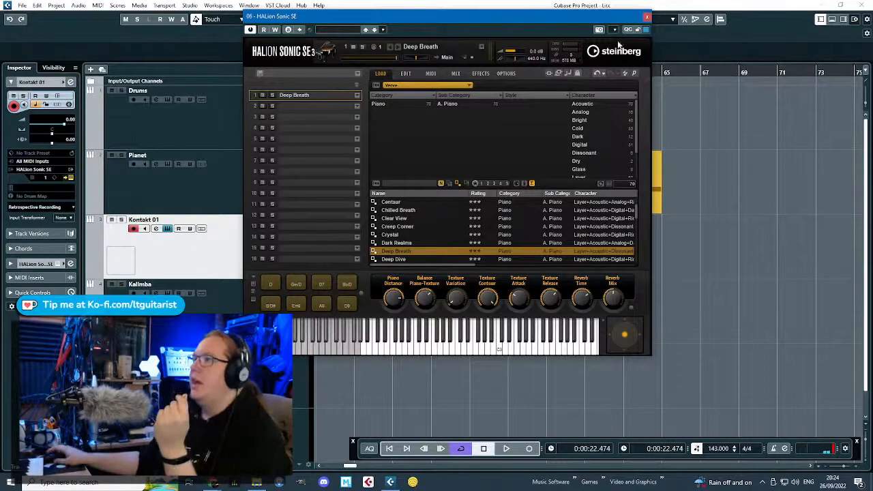
click(405, 73)
click(786, 16)
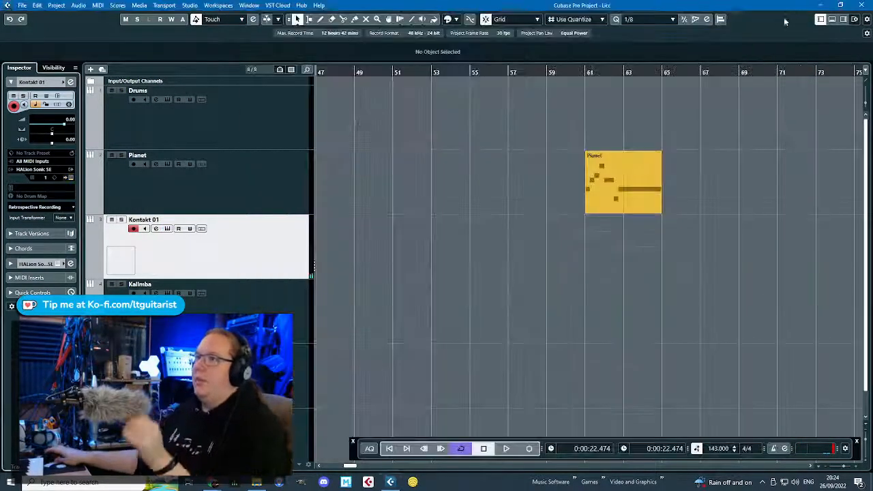
Rename the Kontakt 01 track to KeysPad.
click(157, 212)
double_click(158, 217)
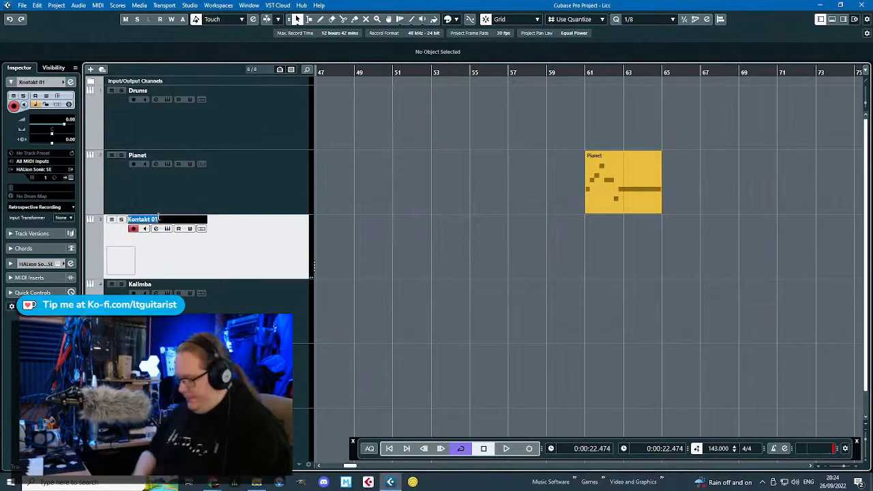
text(KeysPad)
key(Return)
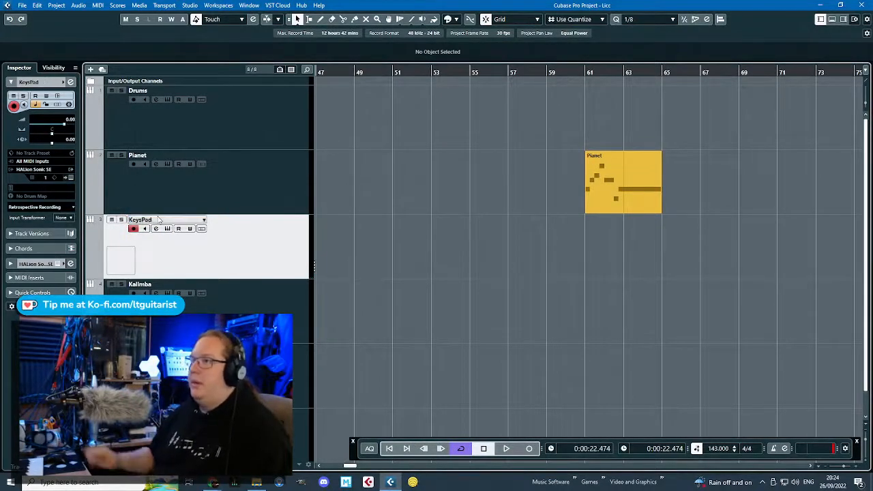
Move the Pianet part at bar 61 onto the KeysPad track and open it in a floating Key Editor.
scroll(598, 183, up, 3)
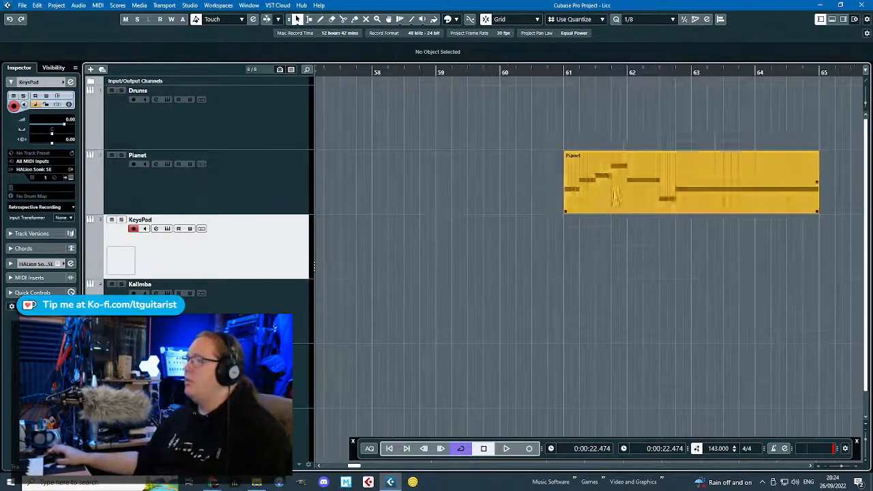
drag(603, 170, 604, 231)
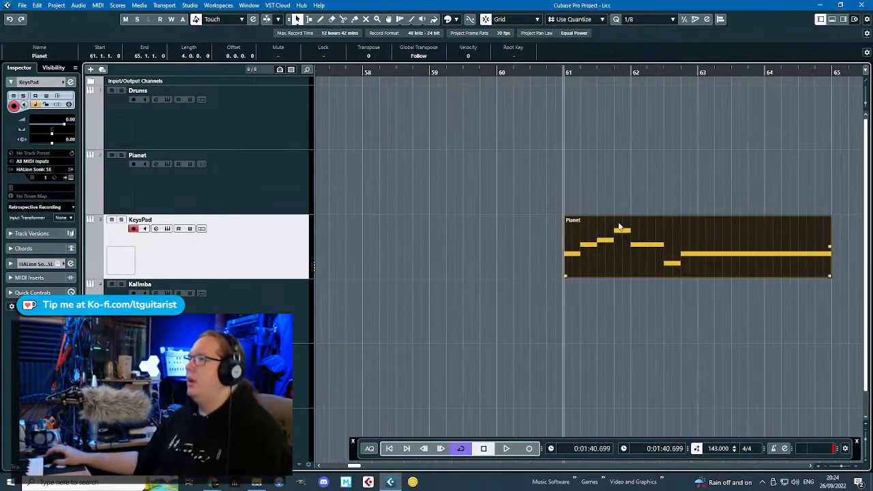
double_click(619, 231)
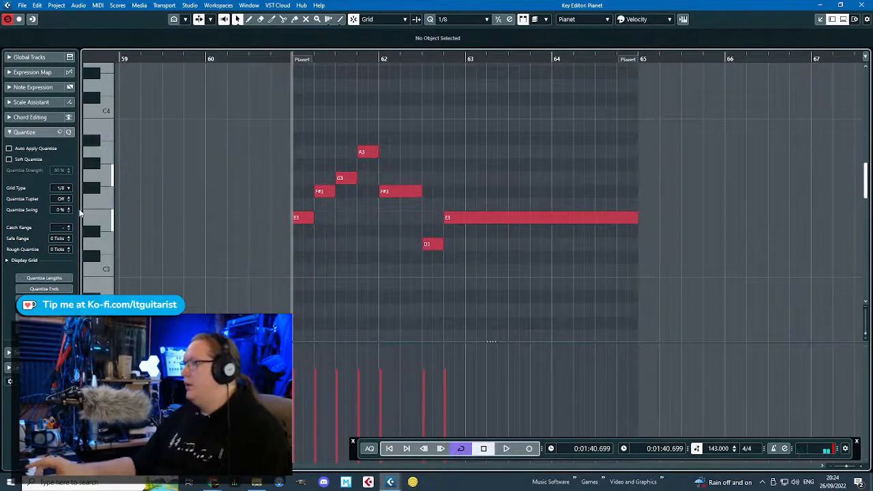
drag(545, 6, 580, 93)
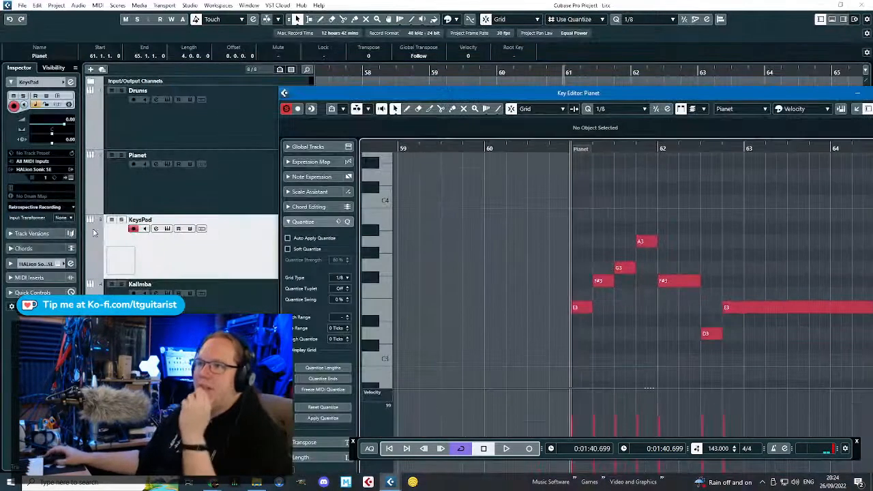
Reopen the KeysPad instrument and inspect the Deep Breath program's Texture, Piano and Effects settings.
click(73, 182)
click(70, 177)
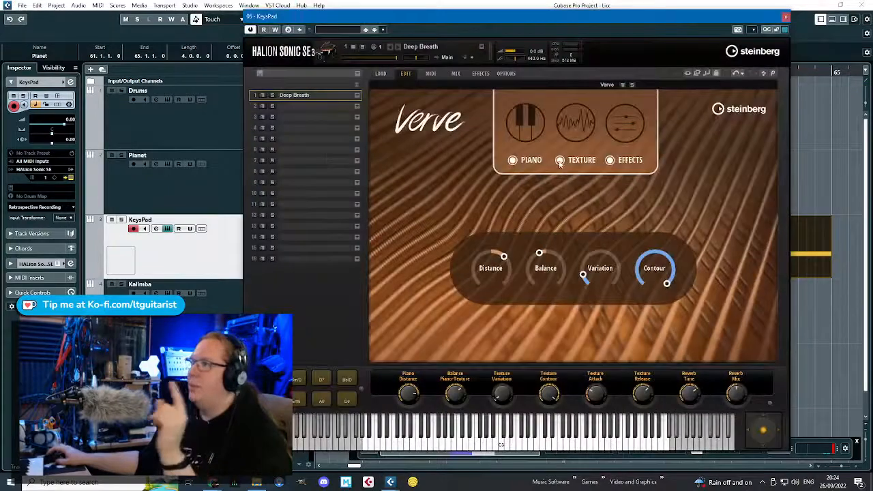
click(556, 120)
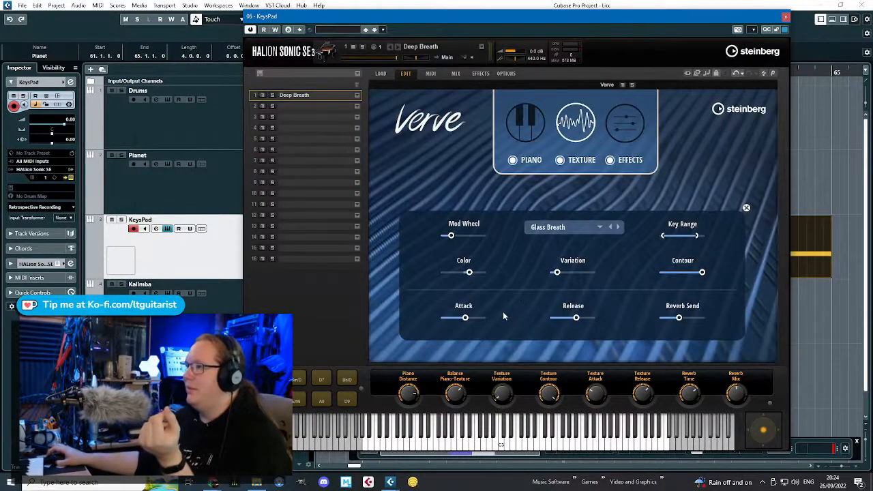
click(522, 119)
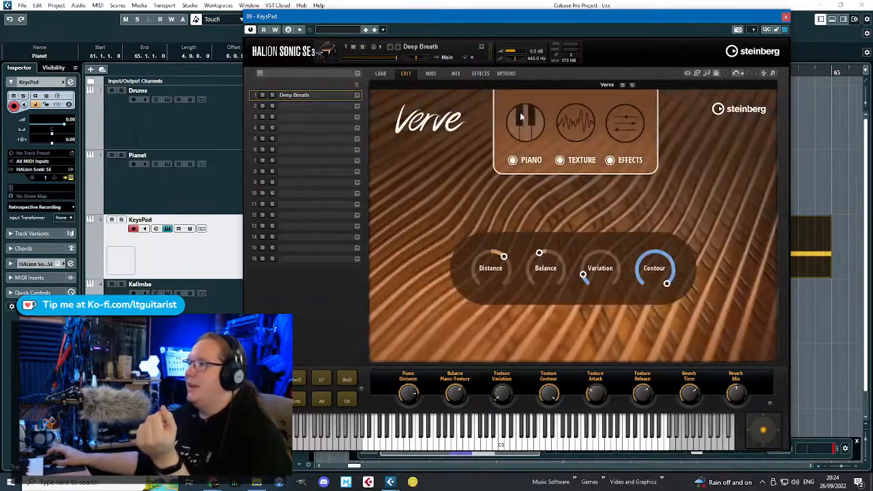
click(521, 119)
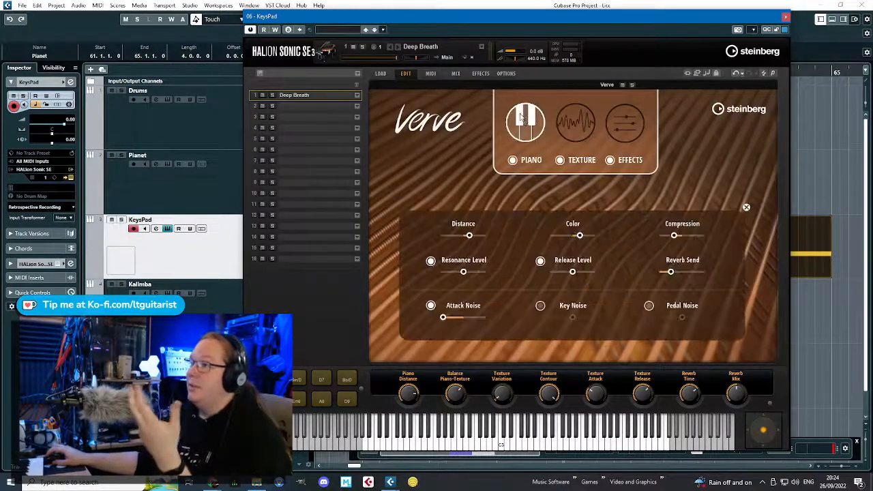
click(623, 135)
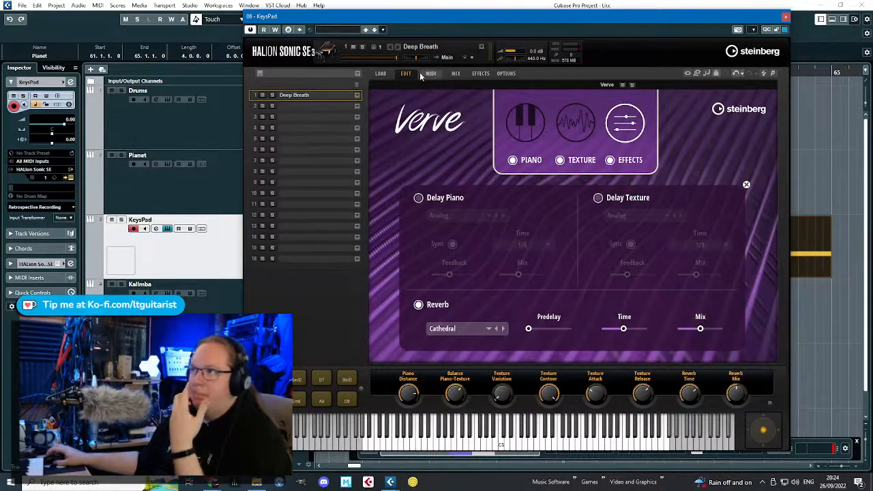
Load the Final Phase program from Verve on the KeysPad track and close the instrument window.
click(382, 74)
scroll(430, 242, down, 4)
double_click(427, 252)
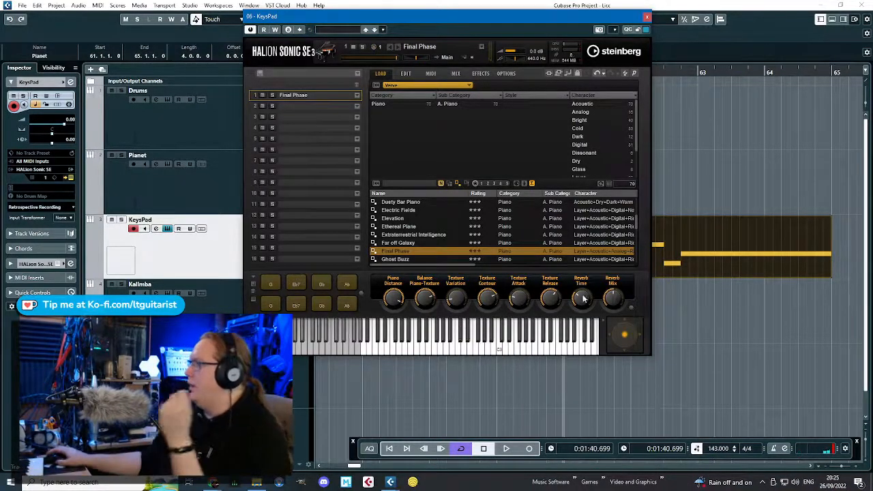
click(646, 15)
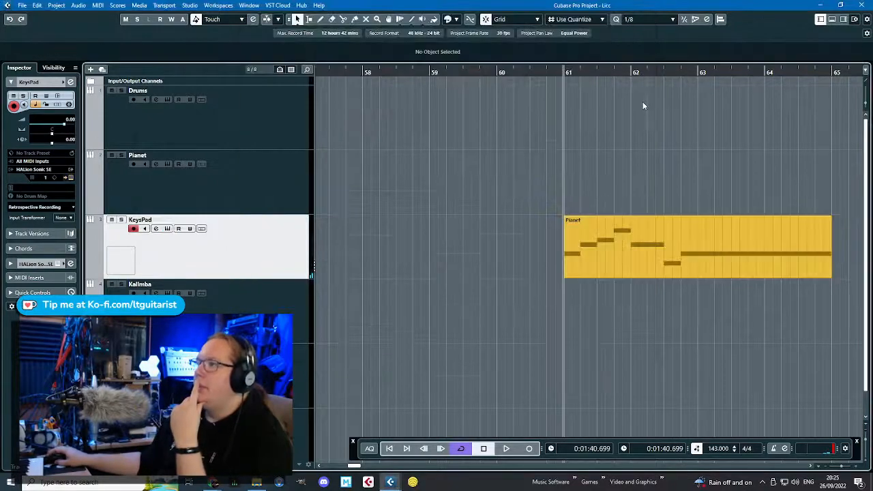
Open the part on the KeysPad track in a maximized Key Editor.
double_click(646, 228)
double_click(378, 91)
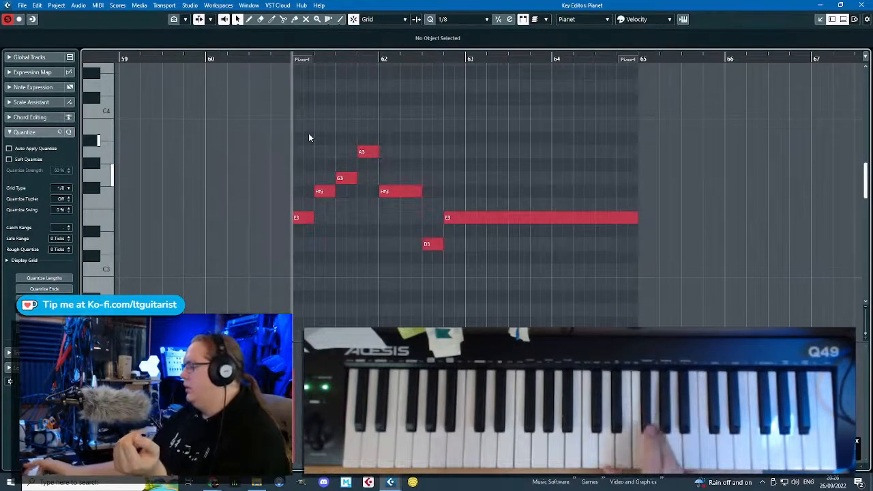
double_click(514, 4)
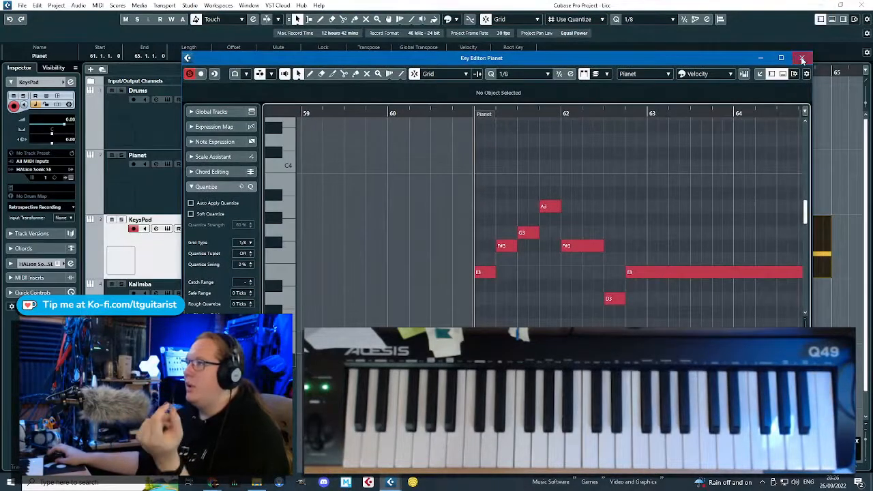
click(802, 60)
double_click(504, 256)
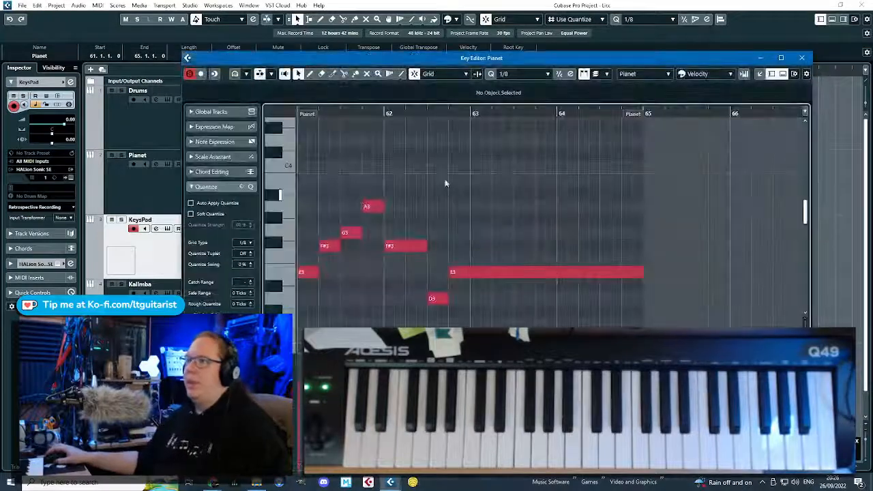
double_click(373, 60)
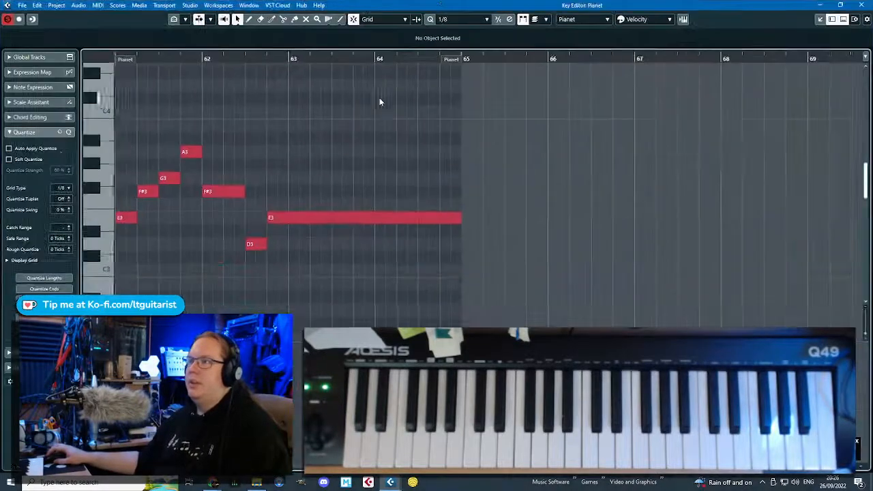
scroll(380, 102, left, 3)
click(375, 150)
click(339, 117)
scroll(323, 115, up, 2)
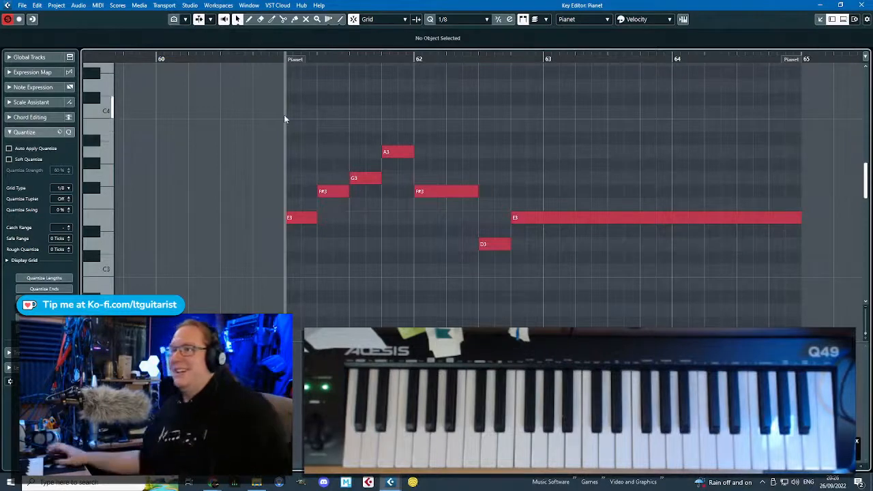
Lengthen the first E3 note at bar 61 to two beats and extend the part's end past bar 72.
click(315, 218)
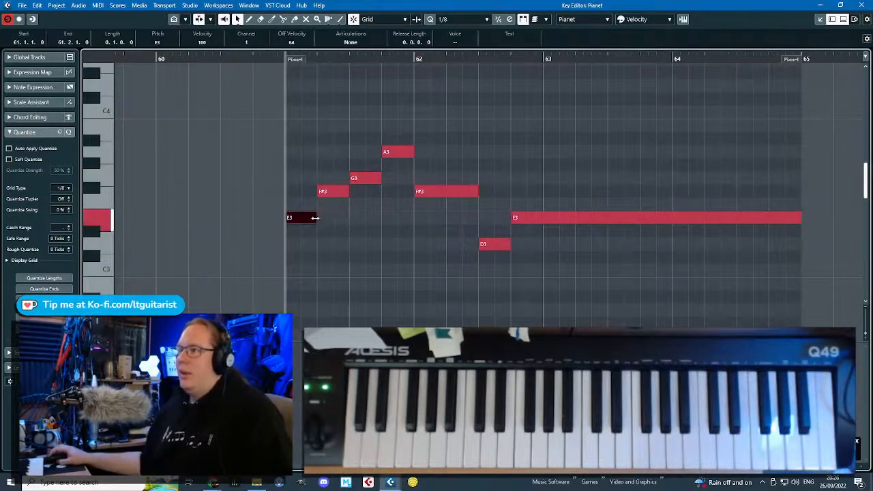
drag(315, 218, 350, 218)
scroll(350, 218, down, 4)
drag(514, 65, 852, 67)
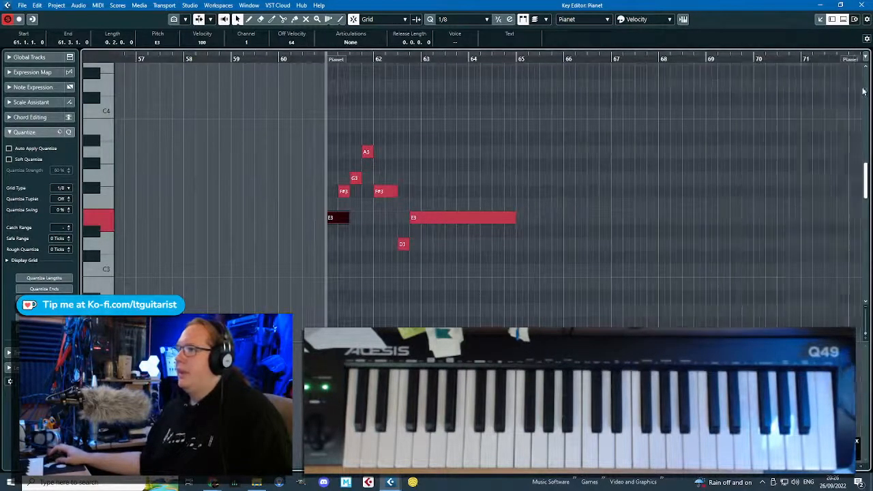
Duplicate all notes so the copy starts at bar 65, and shorten the original phrase's long E3 to end within bar 63.
click(258, 261)
key(ctrl+a)
key(ctrl+d)
scroll(583, 143, up, 4)
click(367, 145)
scroll(367, 144, down, 2)
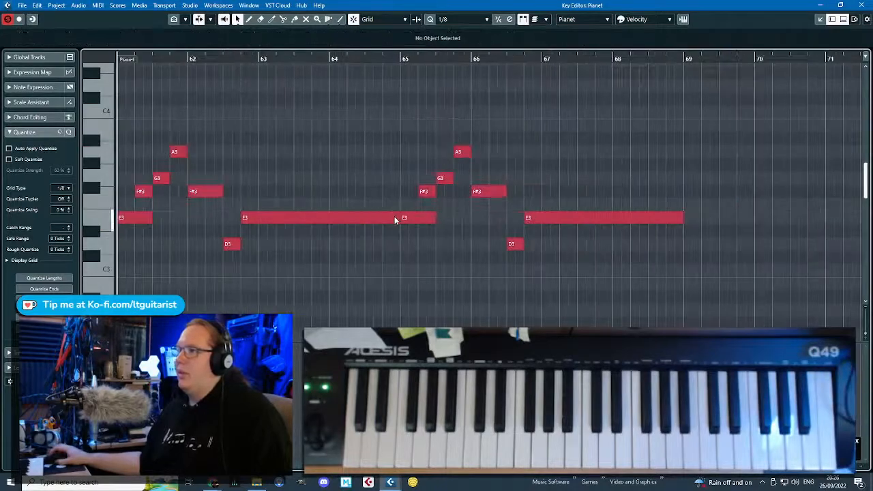
drag(398, 217, 285, 216)
scroll(417, 215, up, 2)
Delete the F#3 in bar 65 and make the G3 span the first two beats of that bar above the E3.
click(412, 216)
click(408, 194)
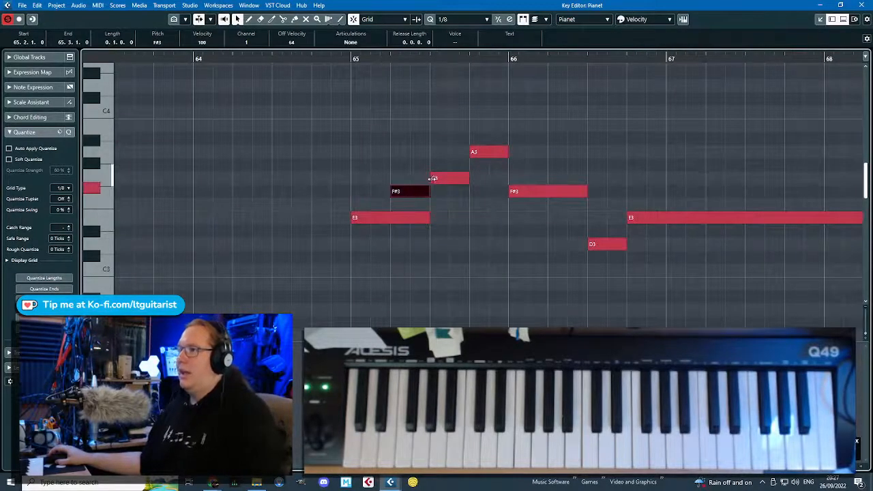
key(Delete)
mouse_move(441, 178)
mouse_down()
mouse_move(364, 178)
mouse_move(431, 188)
mouse_up()
scroll(431, 189, down, 2)
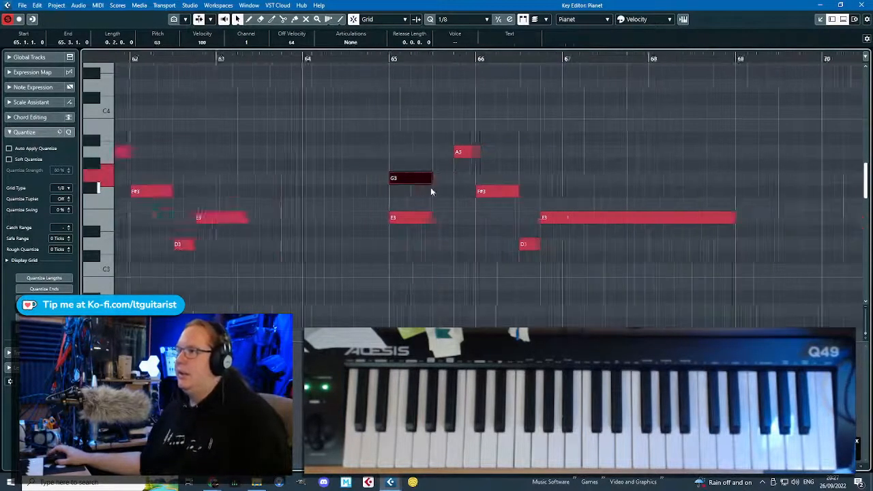
scroll(431, 192, down, 1)
click(741, 186)
Delete the A3 and F#3 notes from the copied phrase in bars 65 and 66.
scroll(585, 205, up, 2)
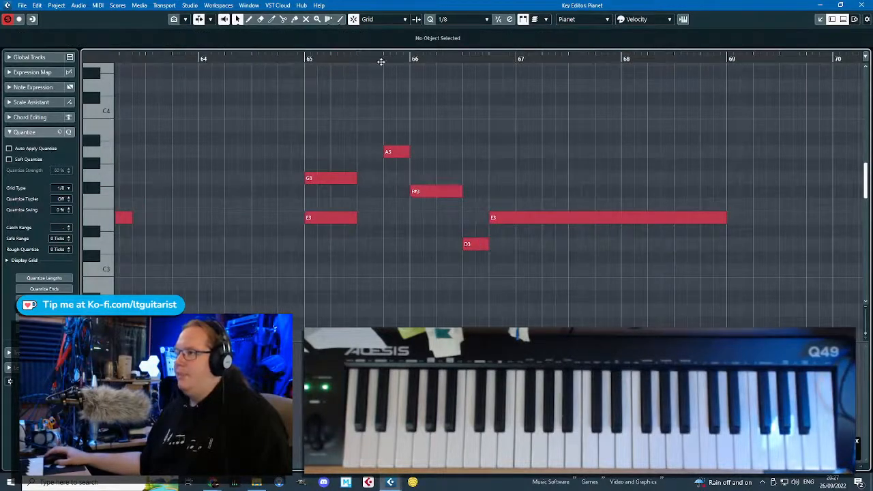
drag(361, 129, 456, 206)
scroll(437, 219, down, 2)
key(Delete)
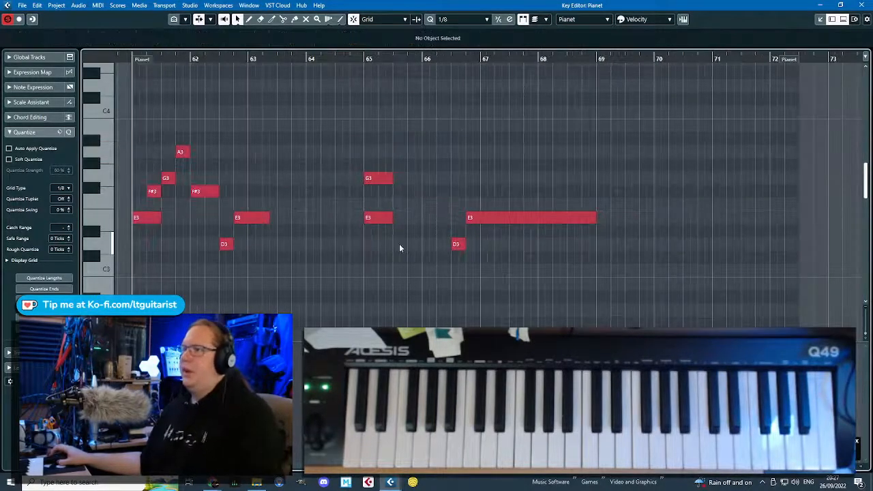
Lengthen the E3 and G3 notes at bar 65 to end on beat 3 of bar 66, and play from bar 65.
drag(399, 244, 451, 180)
click(367, 59)
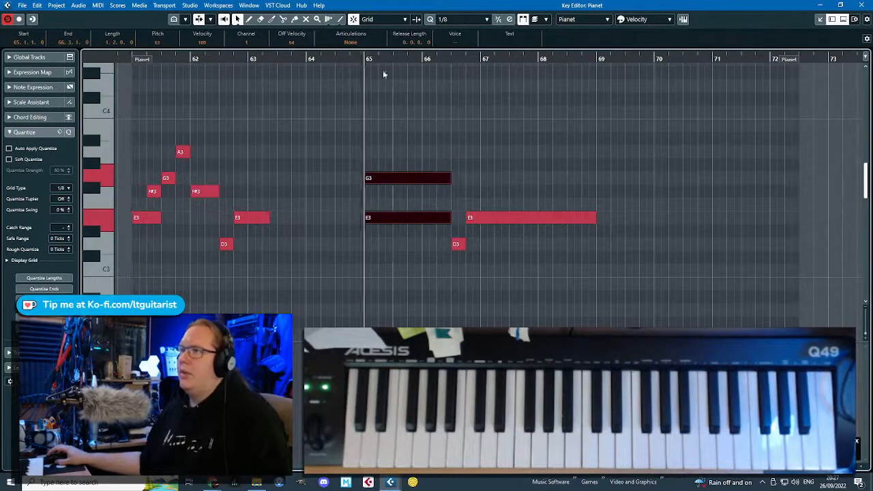
key(space)
scroll(484, 160, up, 2)
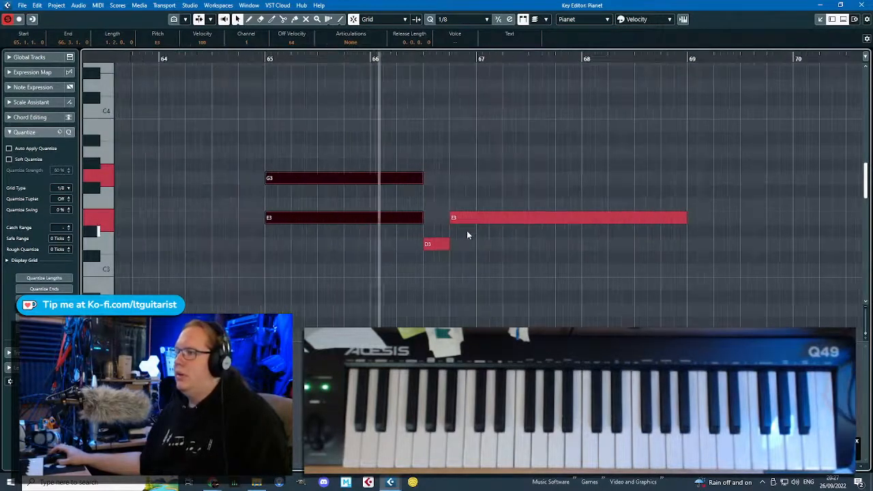
Delete the copied phrase's long E3, build a D3 and F#3 pair from beat 3 of bar 66 to bar 68, and play from bar 65.
scroll(474, 237, down, 2)
drag(475, 236, 456, 189)
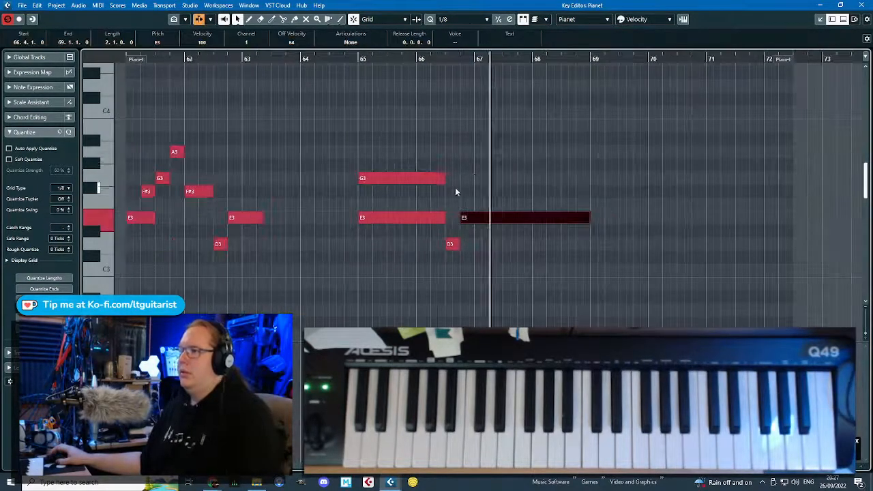
key(Delete)
drag(457, 244, 461, 191)
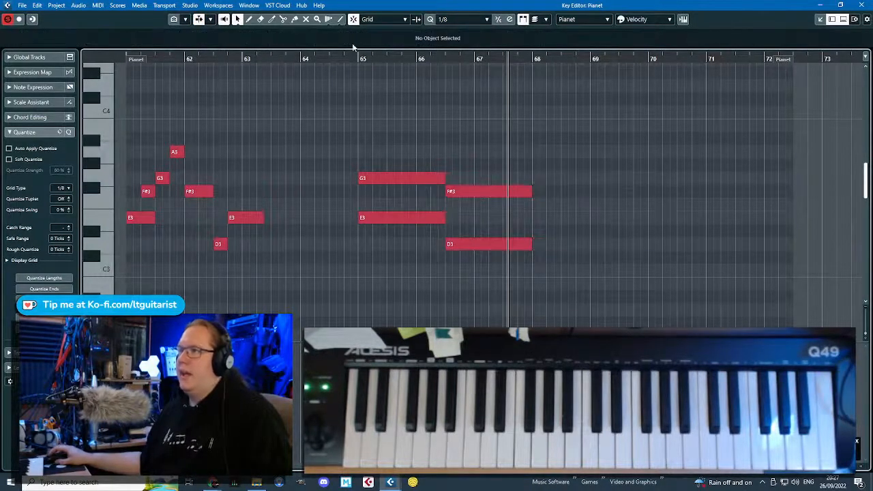
click(362, 60)
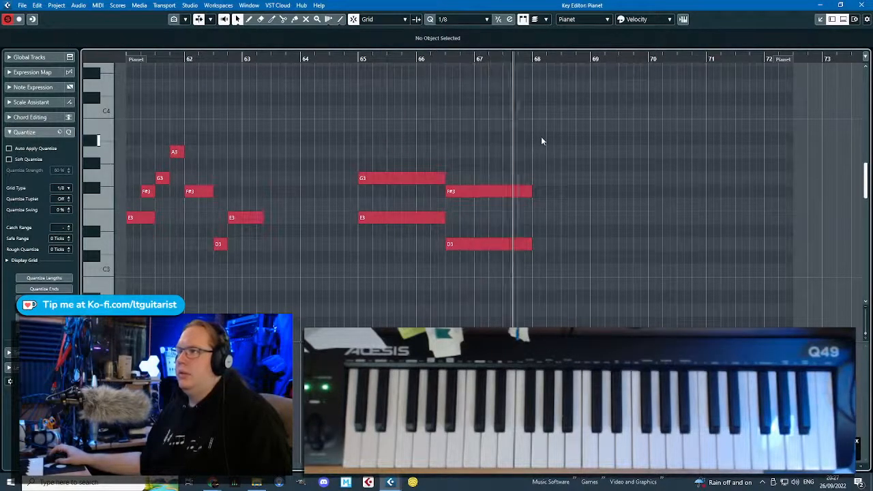
Move the start of the D3 and F#3 pair to beat 4 of bar 66, extend the E3 and G3 pair to meet it, and play back.
drag(540, 136, 515, 277)
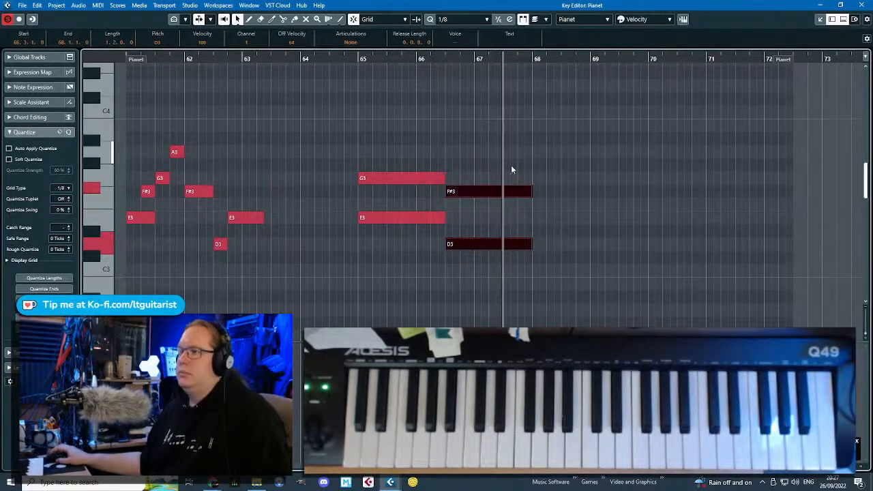
drag(446, 192, 461, 193)
drag(423, 122, 458, 217)
click(357, 58)
key(space)
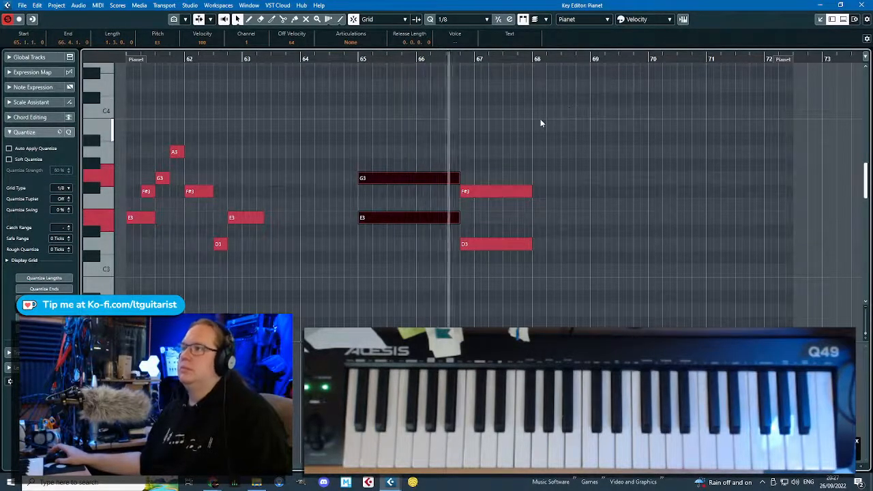
Move the start of the D3 and F#3 pair to bar 67, end it at 68.4.3, and extend the E3 and G3 pair to just before bar 67.
drag(541, 127, 480, 244)
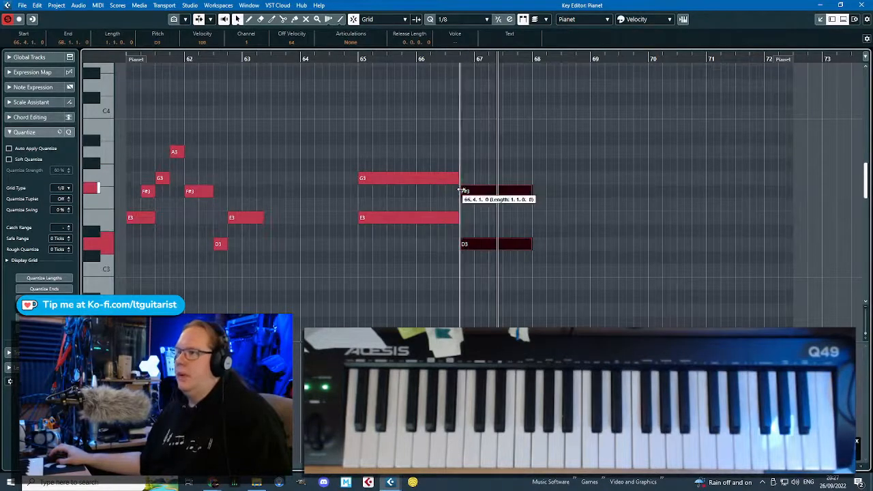
drag(461, 190, 476, 188)
click(354, 58)
key(space)
drag(411, 111, 467, 220)
drag(545, 275, 583, 196)
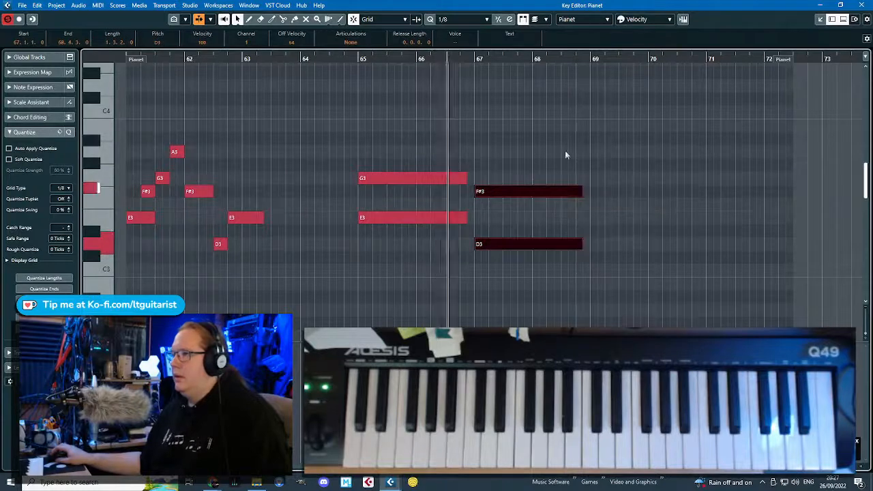
click(565, 154)
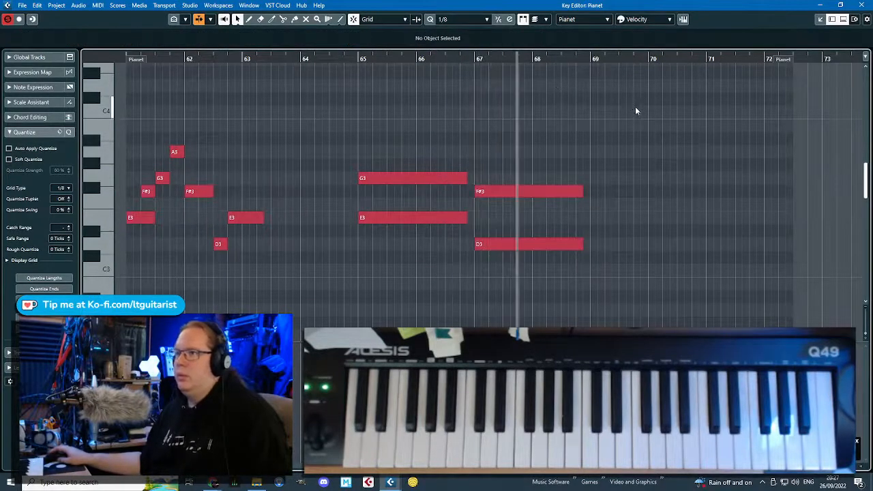
Build an A3 and E4 note pair from bar 69 to 70.4.3 and transpose both notes down an octave.
drag(557, 208, 626, 157)
key(ctrl+d)
click(623, 205)
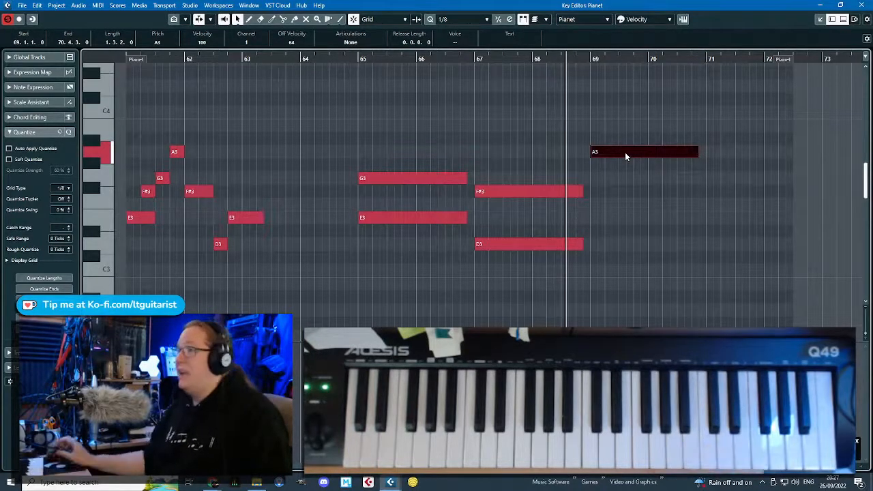
key(alt+d)
drag(741, 154, 633, 79)
scroll(614, 119, up, 2)
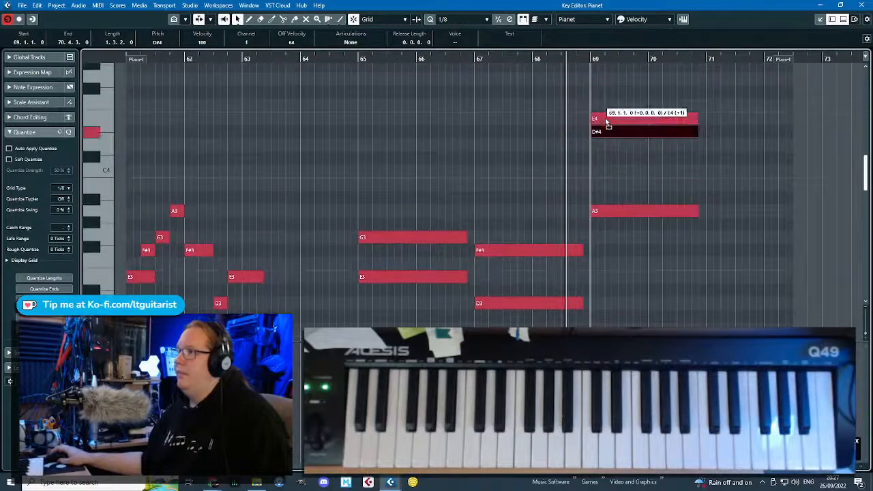
drag(608, 122, 609, 121)
shift+click(617, 211)
key(shift+Down)
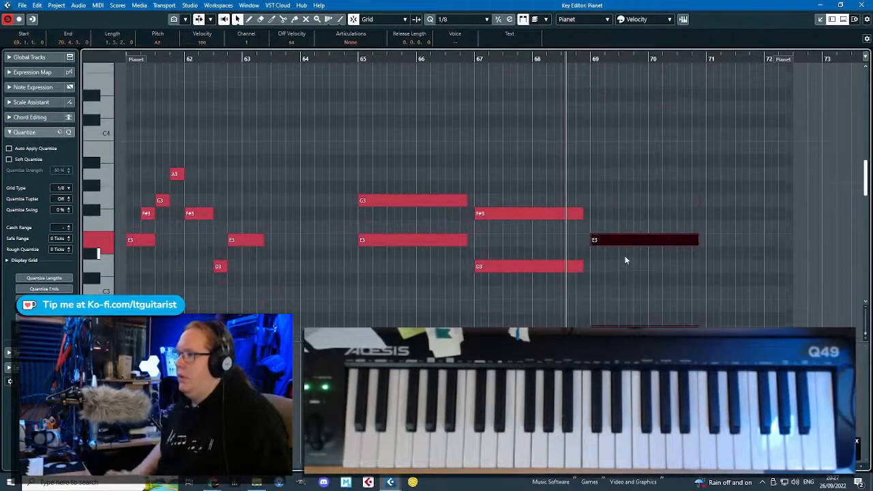
Play from bar 65 and extend the end of the part to bar 75.
click(571, 193)
scroll(553, 171, down, 2)
drag(421, 59, 426, 67)
key(space)
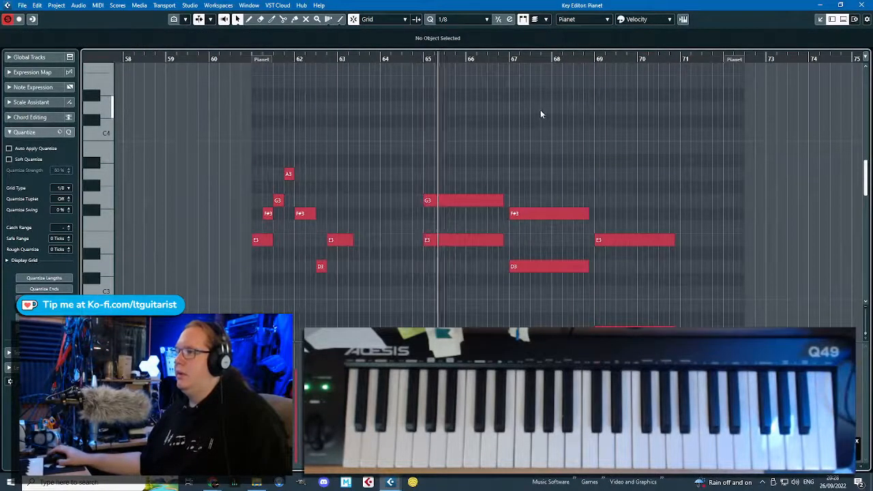
scroll(540, 110, up, 1)
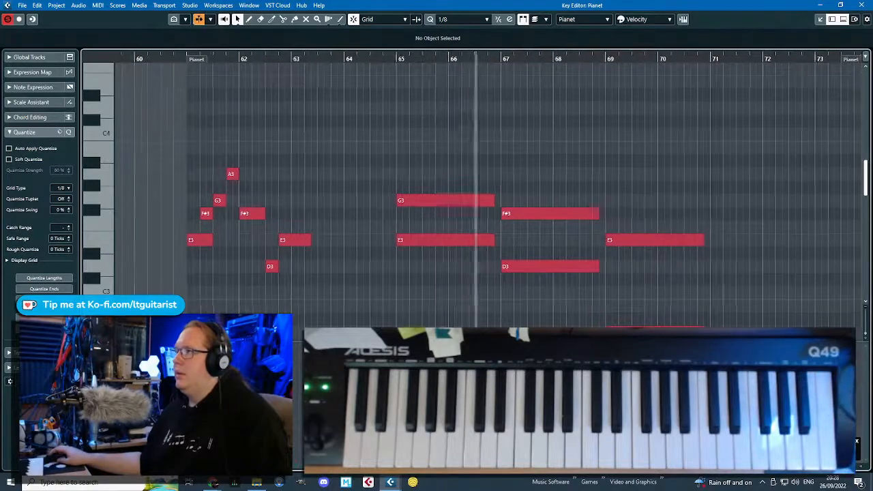
drag(853, 60, 771, 70)
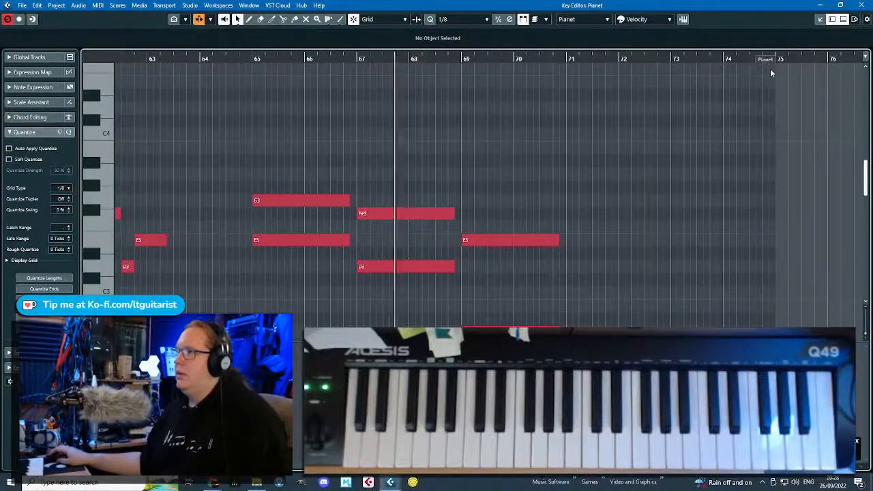
scroll(410, 154, down, 2)
scroll(398, 161, down, 2)
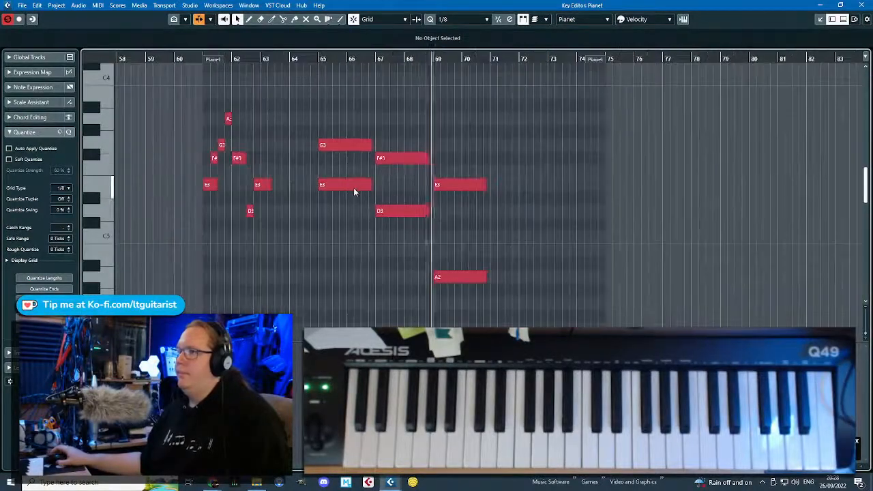
scroll(353, 188, up, 1)
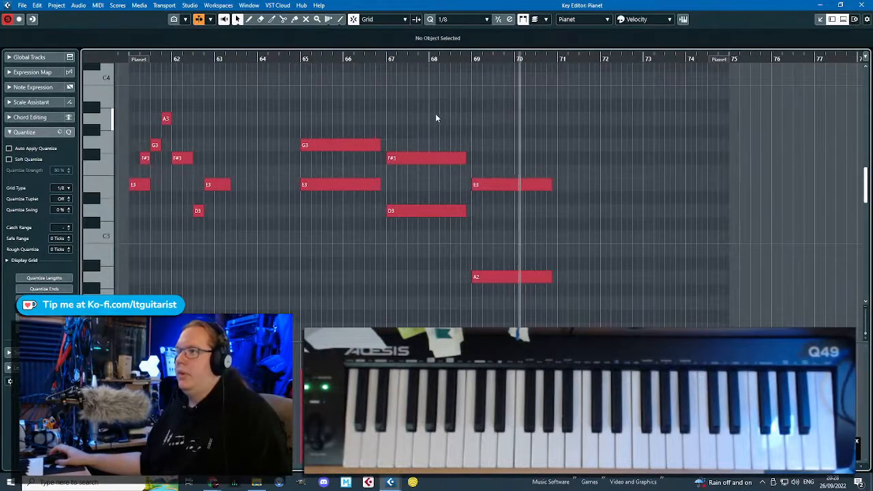
Add a G2 and F#3 note pair starting at bar 71 and play from bar 65.
mouse_move(557, 171)
mouse_down()
mouse_move(604, 175)
mouse_move(605, 162)
mouse_move(577, 169)
mouse_move(577, 307)
mouse_up()
click(583, 110)
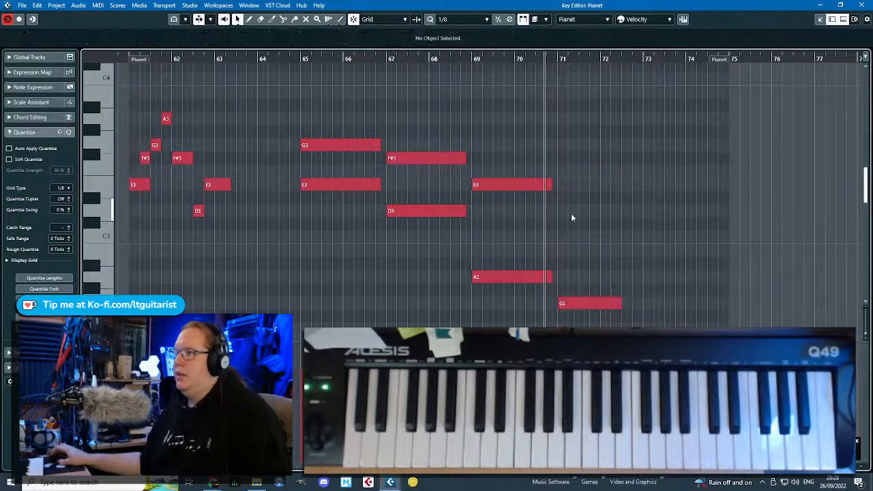
mouse_move(560, 210)
mouse_down()
mouse_move(626, 216)
mouse_move(592, 171)
mouse_move(595, 158)
mouse_up()
click(336, 93)
click(302, 59)
key(space)
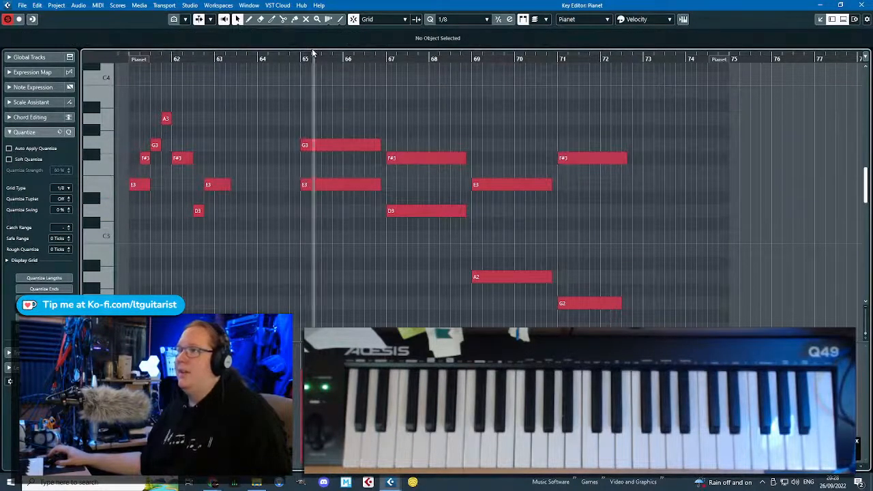
Set the loop range to bars 65 to 73, lengthen the bar 71 G2 and F#3 notes to about bar 73, and play the loop.
drag(303, 54, 637, 306)
click(647, 207)
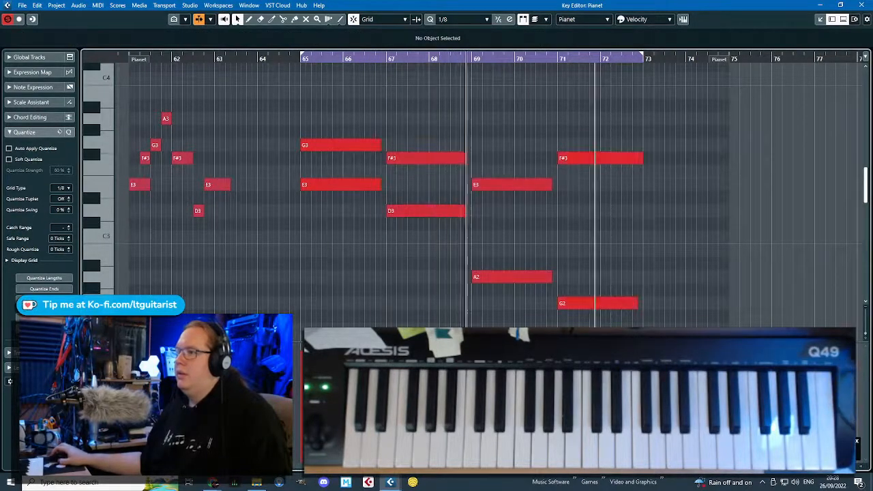
click(470, 61)
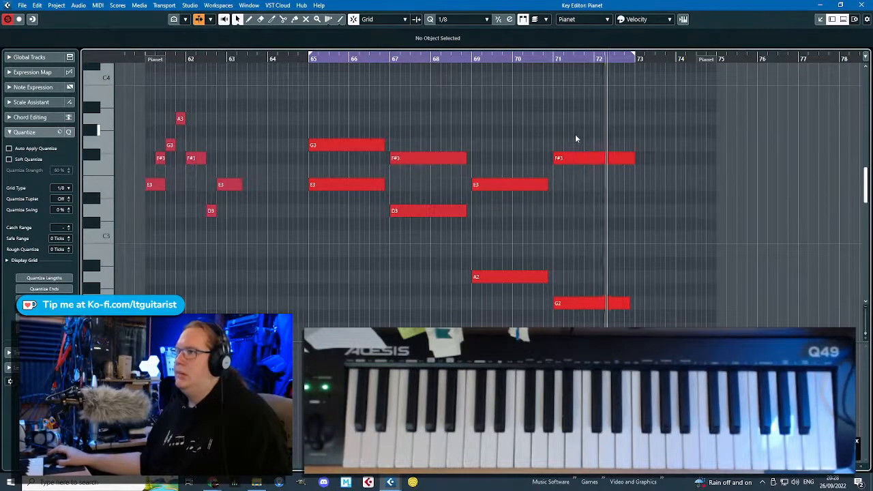
scroll(572, 134, down, 2)
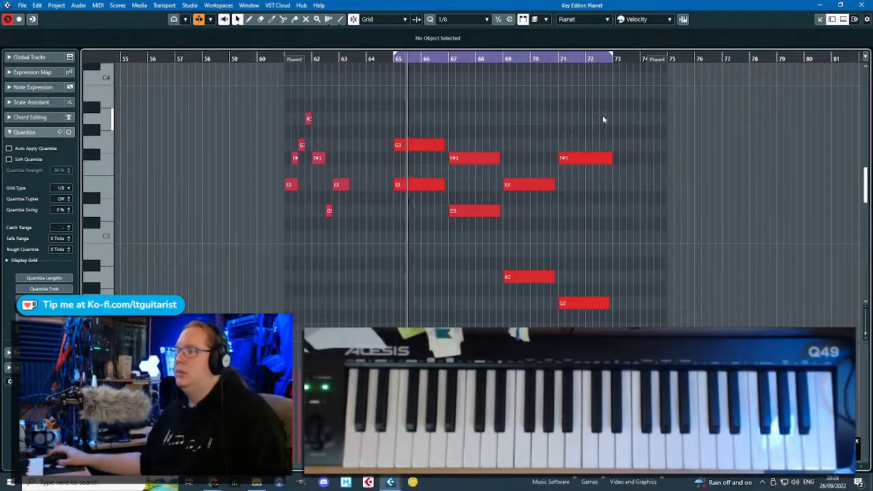
scroll(533, 116, up, 2)
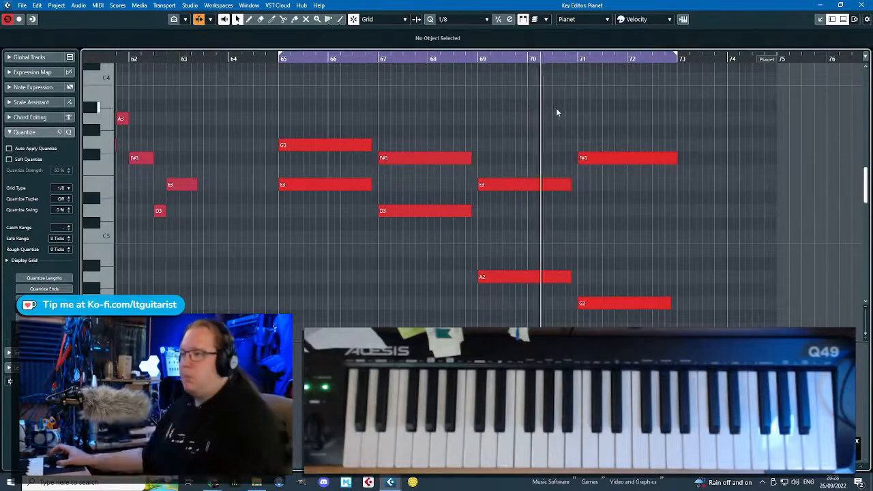
scroll(567, 119, down, 2)
scroll(557, 111, down, 2)
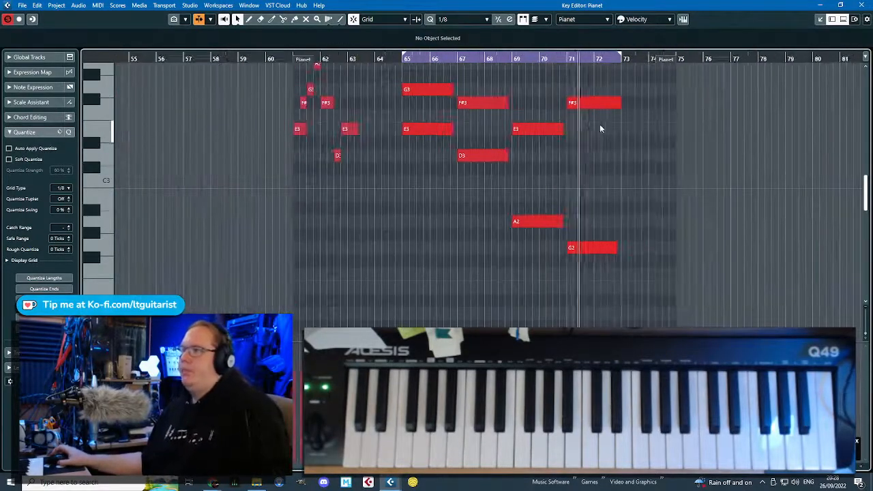
Shorten the bar 71 F#3 to end just before bar 72 and add a G3 from bar 72 to 72.4.3.
scroll(582, 112, up, 2)
click(582, 105)
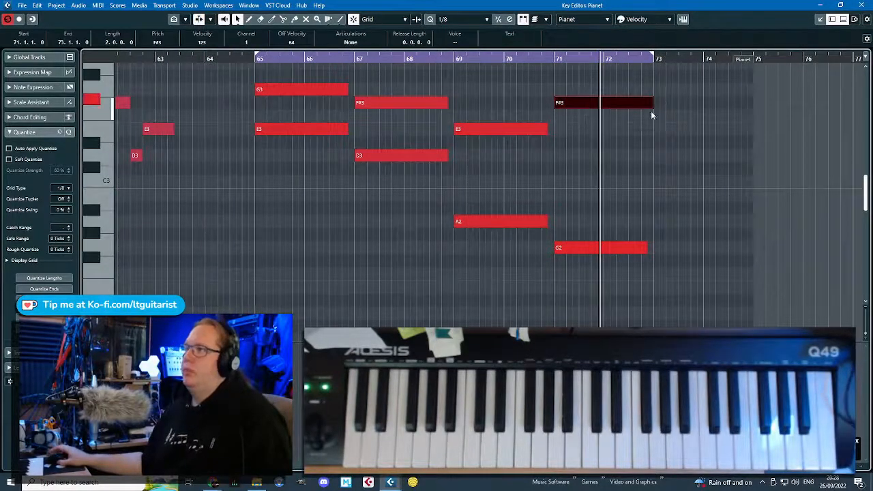
mouse_move(651, 111)
mouse_down()
mouse_move(607, 114)
mouse_move(647, 90)
mouse_up()
click(606, 104)
double_click(548, 57)
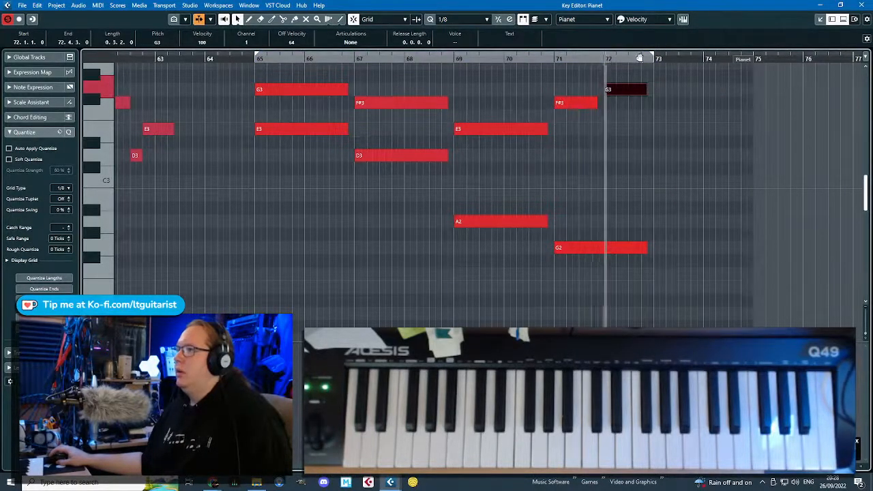
click(641, 56)
Shorten the bar 71 G2 to end just before bar 72 and add an A2 from bar 72 to 72.4.3.
drag(646, 249, 598, 256)
drag(605, 221, 641, 225)
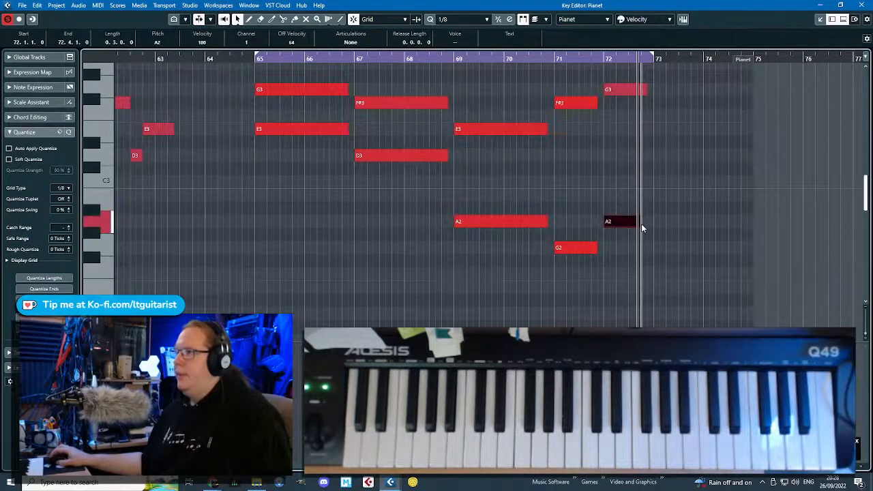
drag(554, 58, 554, 71)
drag(659, 221, 668, 221)
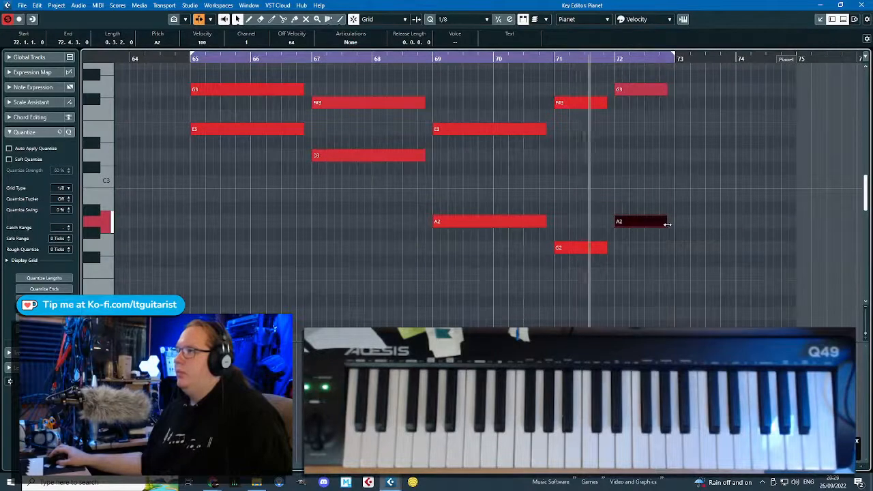
Try C#3, D3 and E3 as the lower note at bar 72 during playback, and return it to A2.
scroll(667, 217, down, 2)
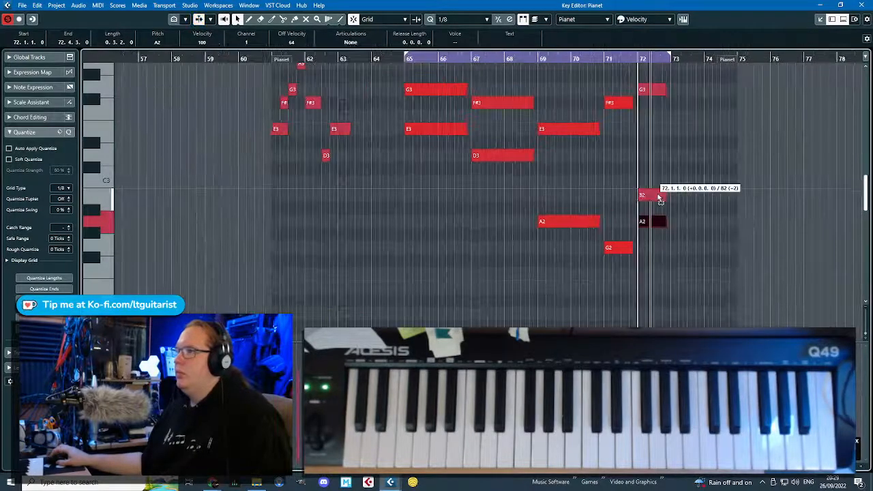
drag(660, 198, 657, 171)
scroll(638, 250, up, 2)
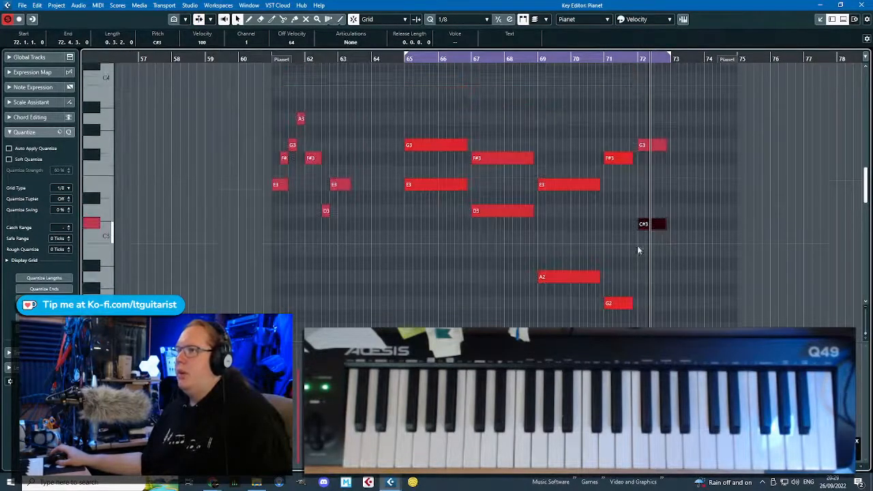
scroll(637, 249, up, 2)
scroll(656, 222, down, 1)
drag(665, 222, 663, 211)
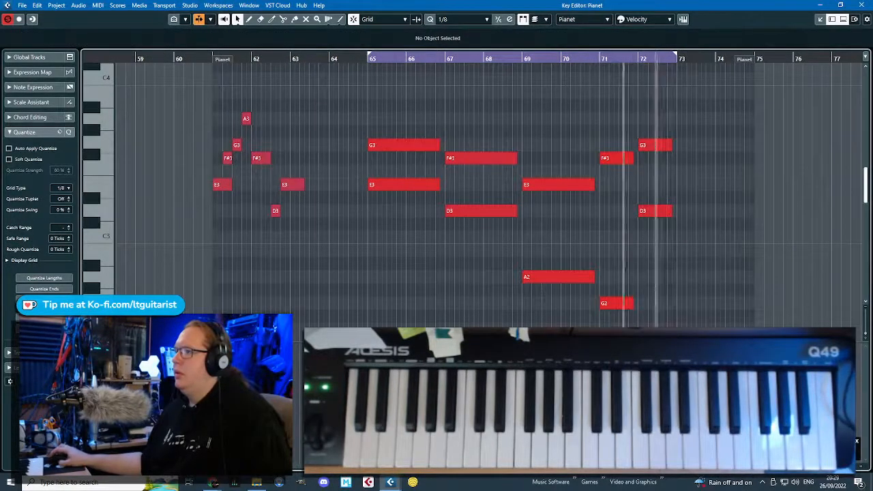
drag(665, 211, 657, 191)
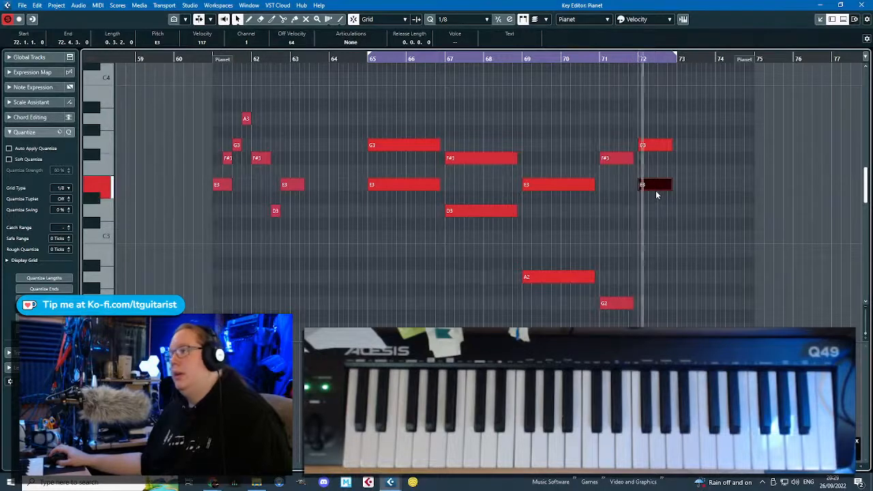
drag(656, 187, 653, 278)
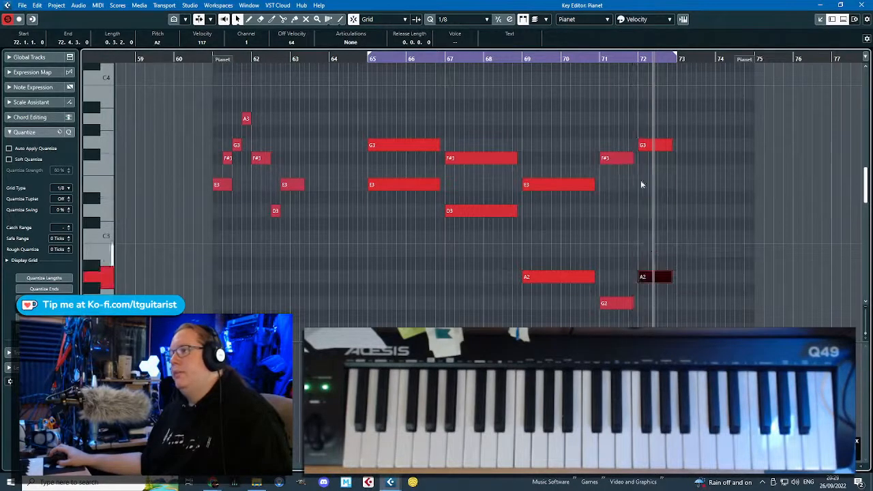
click(705, 129)
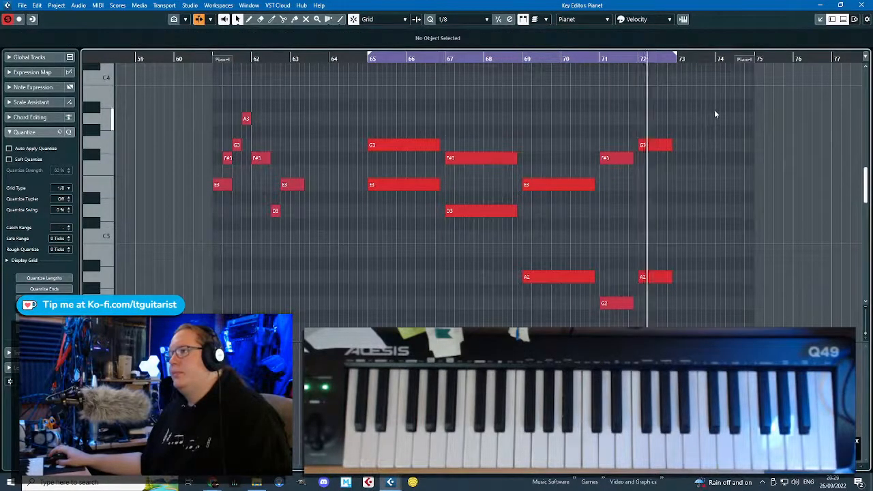
Close the note editor and split the KeysPad part at bar 65.
click(857, 5)
alt+click(737, 240)
scroll(561, 304, down, 6)
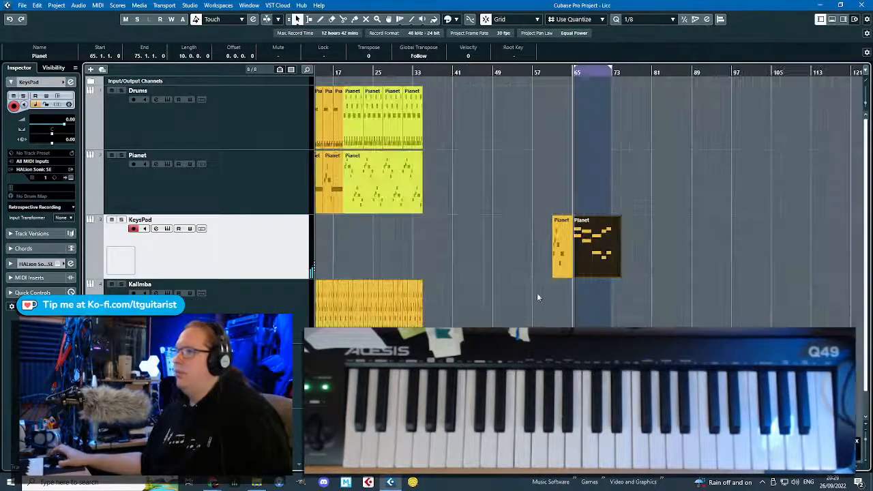
Move the KeysPad part from bar 65 to bar 19 and trim its end to bar 27.
click(385, 235)
scroll(385, 235, left, 3)
drag(651, 240, 363, 240)
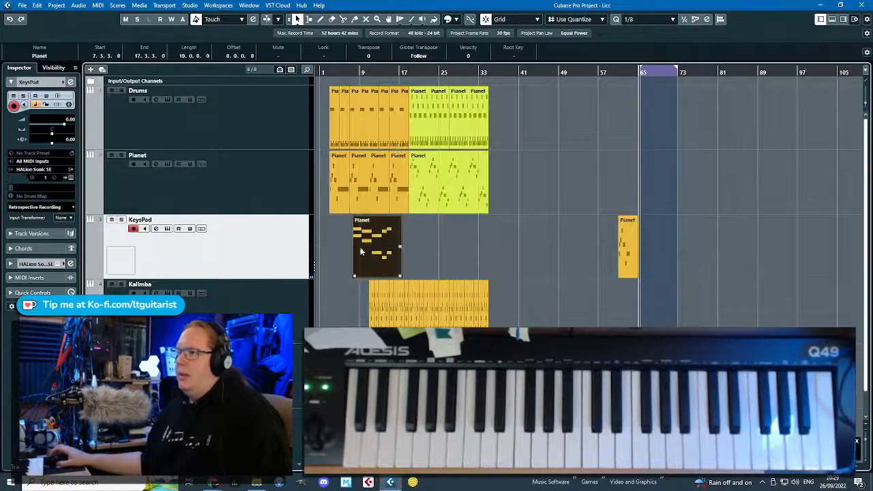
scroll(360, 240, up, 4)
drag(451, 264, 659, 280)
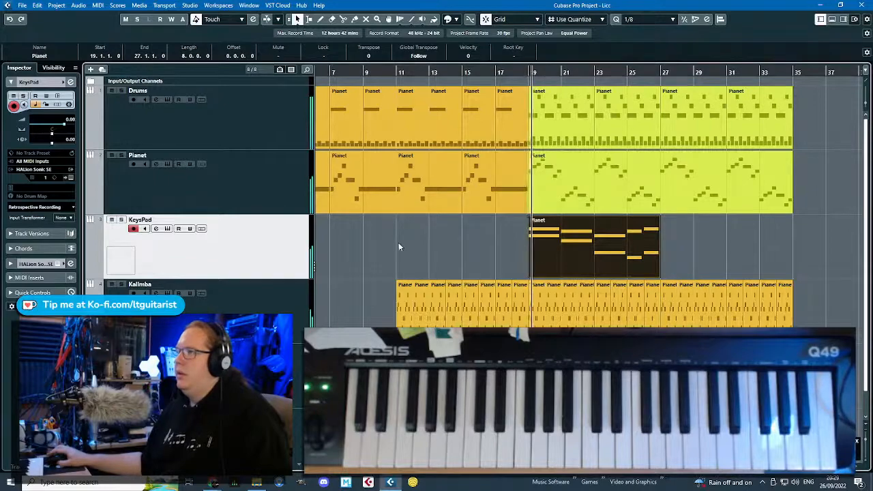
Move the eight-bar KeysPad part to start at bar 3 and play from just before it.
scroll(398, 244, down, 1)
drag(398, 243, 255, 230)
scroll(491, 256, up, 2)
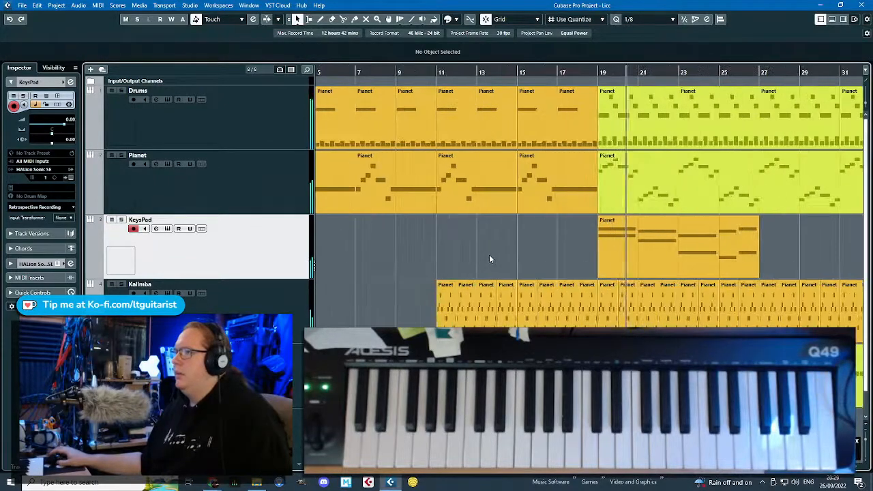
scroll(484, 253, down, 2)
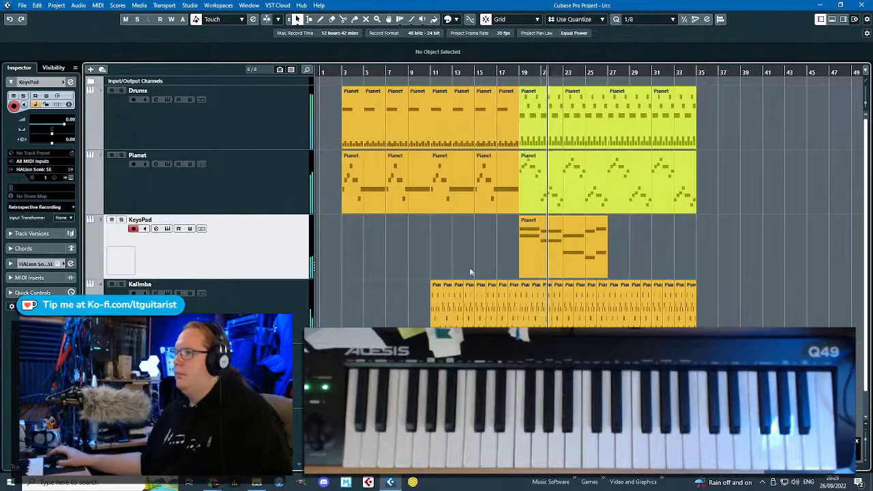
drag(548, 265, 369, 260)
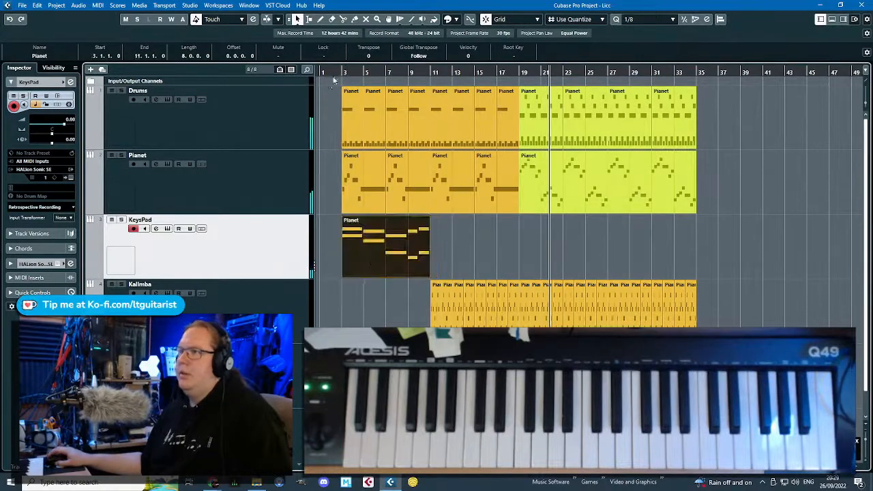
click(334, 72)
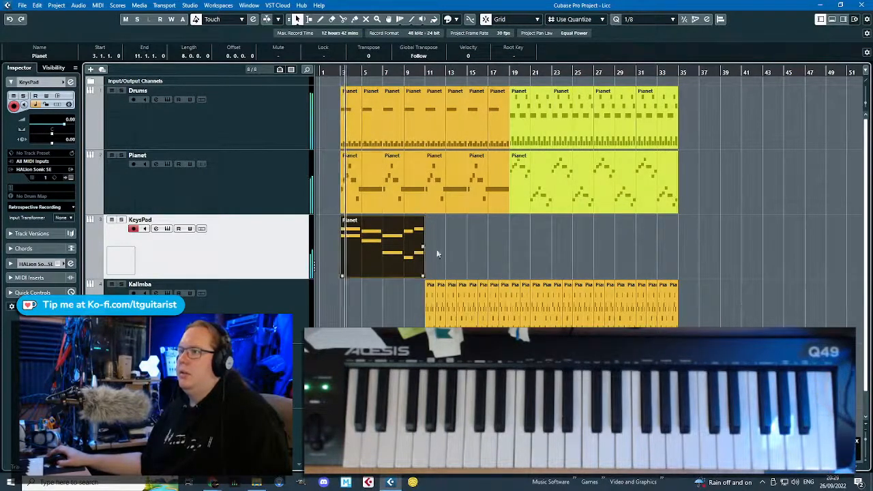
Duplicate the eight-bar KeysPad part directly after itself, from bar 11 to bar 19.
scroll(439, 253, up, 2)
key(ctrl+d)
scroll(439, 273, down, 2)
click(372, 313)
scroll(369, 314, up, 1)
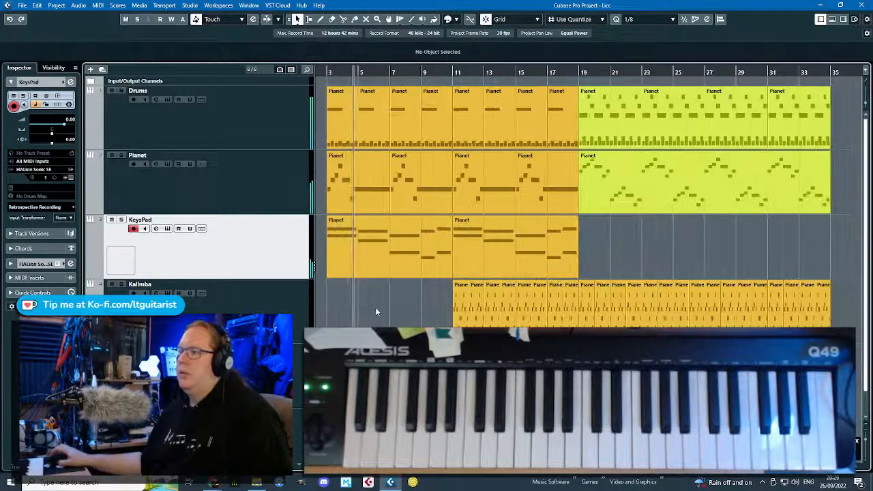
scroll(361, 309, left, 1)
scroll(341, 314, down, 2)
scroll(331, 315, up, 1)
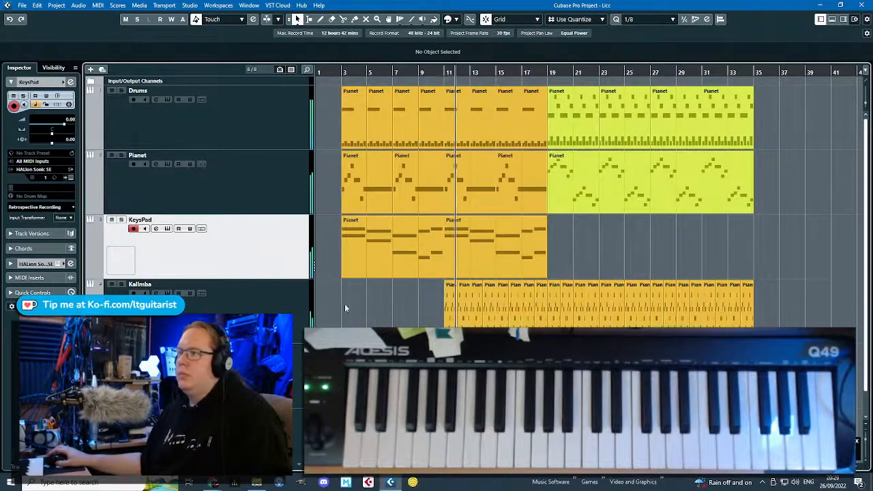
Delete the leftover KeysPad part between bars 61 and 65.
scroll(352, 315, down, 2)
key(g)
key(g)
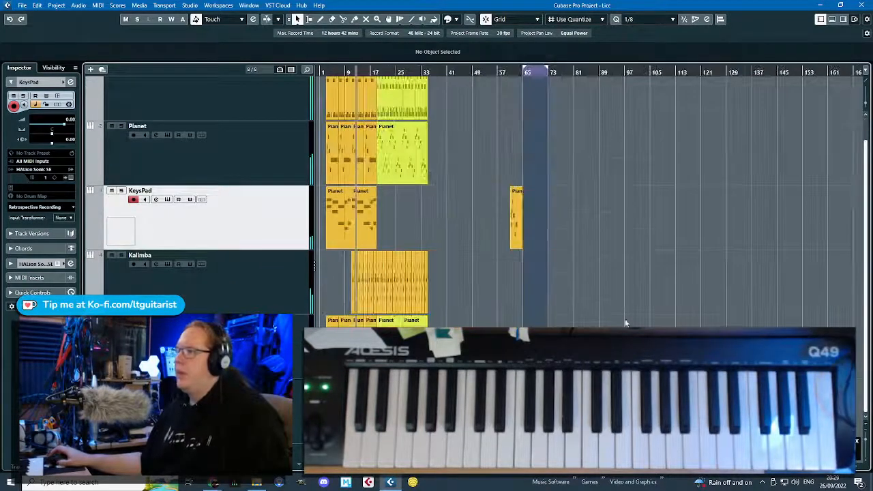
drag(629, 315, 512, 213)
key(Delete)
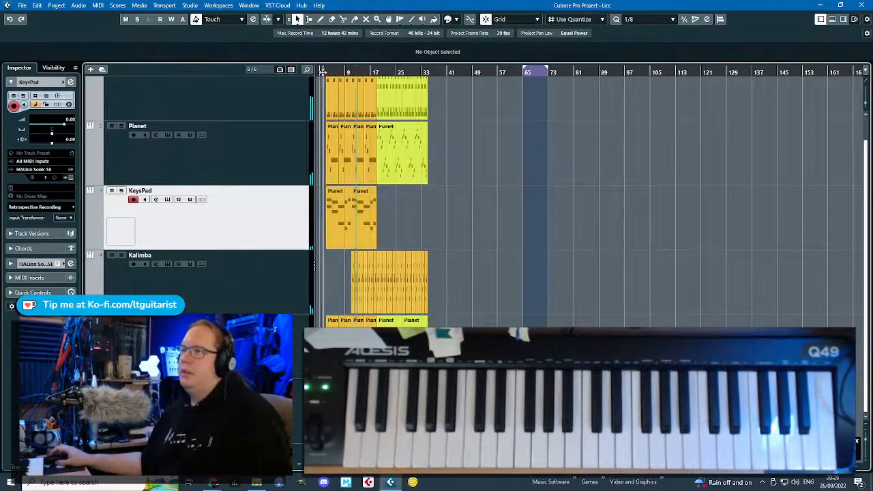
Select all parts on every track and move the arrangement to start at bar 17.
drag(322, 72, 476, 122)
scroll(509, 192, up, 2)
key(ctrl+a)
click(422, 174)
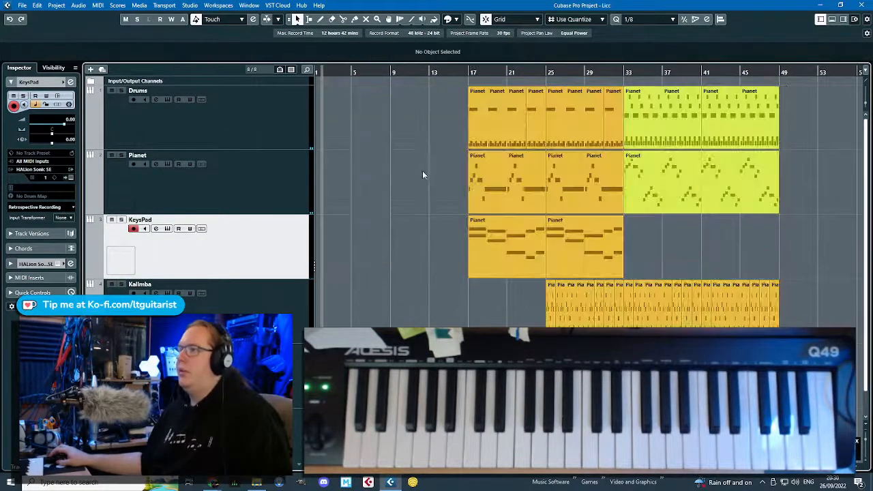
Move the first KeysPad part to bar 9 and duplicate it to fill bar 17 onward as well.
scroll(414, 227, up, 1)
drag(535, 232, 537, 234)
drag(514, 237, 420, 251)
key(ctrl+d)
click(397, 174)
scroll(395, 174, down, 1)
scroll(339, 167, down, 1)
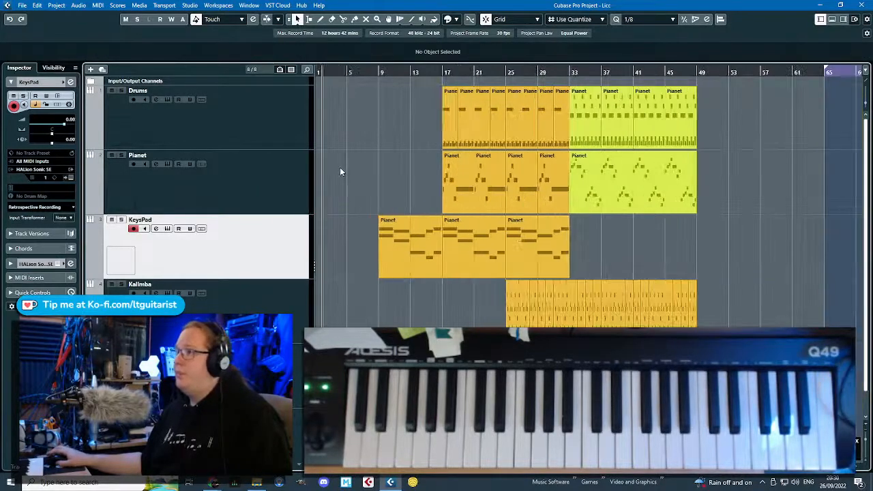
Duplicate all parts lying between bars 17 and 49 so that the copied sections start at bar 49.
drag(746, 409, 451, 113)
key(ctrl+d)
scroll(361, 188, down, 3)
drag(344, 172, 288, 136)
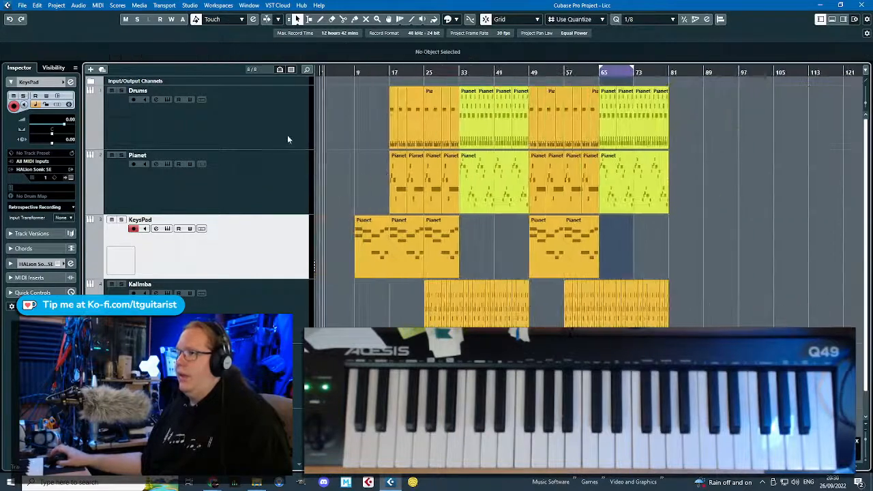
Delete the two copied KeysPad parts between bars 49 and 65.
scroll(329, 162, up, 5)
scroll(373, 189, down, 1)
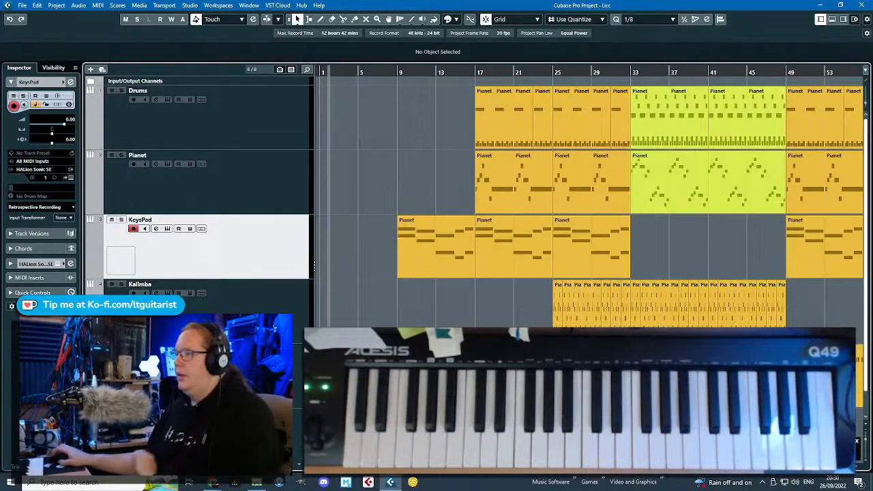
scroll(393, 317, down, 3)
scroll(356, 272, up, 2)
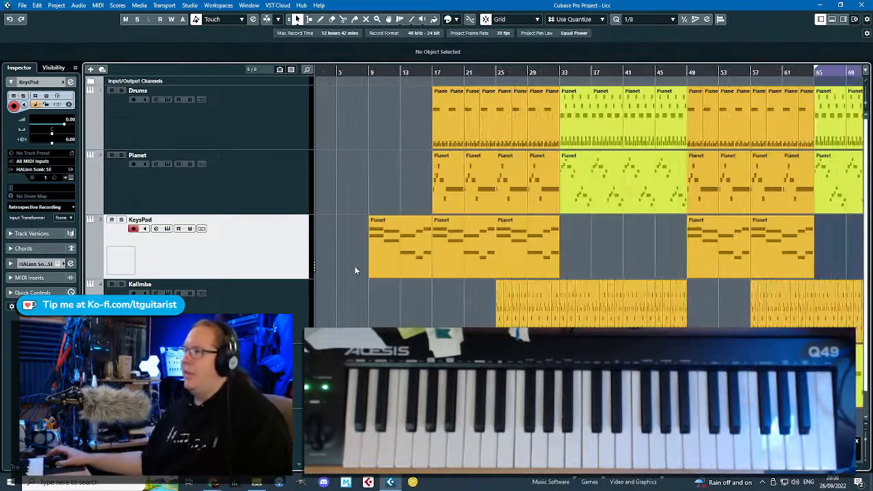
drag(629, 253, 822, 250)
key(Delete)
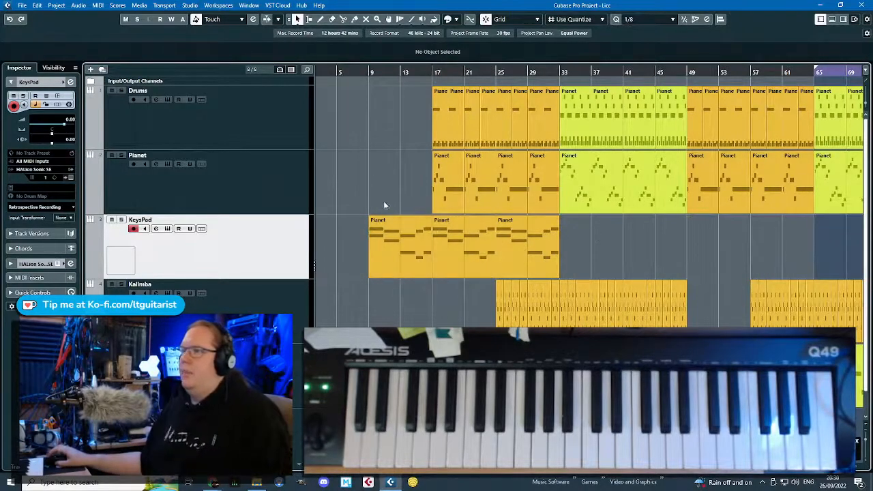
drag(383, 201, 314, 197)
scroll(334, 208, up, 3)
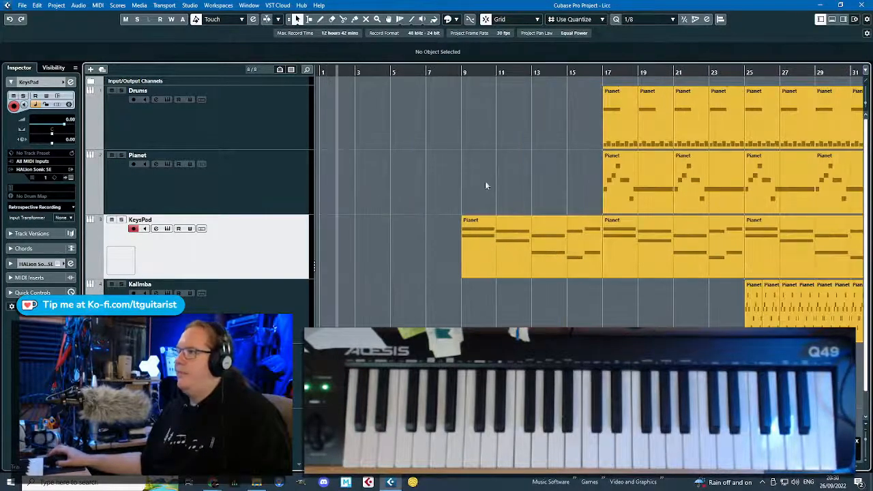
scroll(562, 186, down, 3)
mouse_move(484, 180)
mouse_down()
mouse_move(446, 173)
mouse_move(483, 176)
mouse_up()
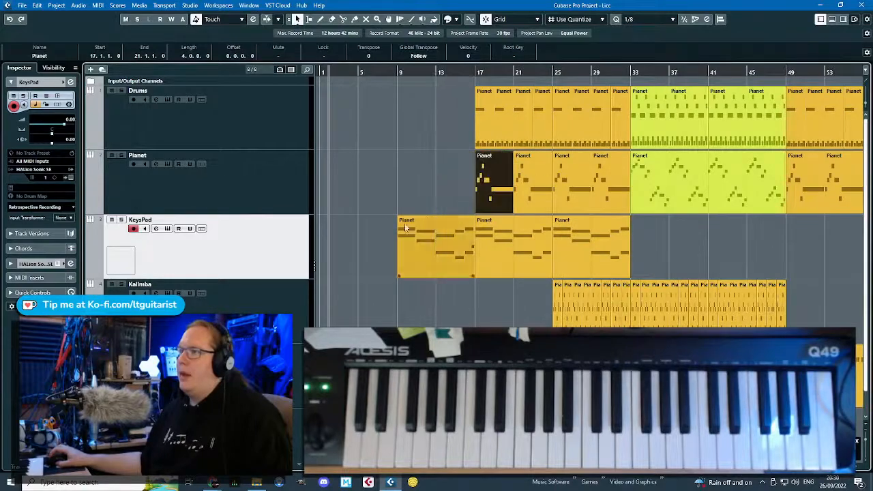
mouse_move(404, 234)
mouse_down()
mouse_move(355, 243)
mouse_move(403, 244)
mouse_up()
click(443, 165)
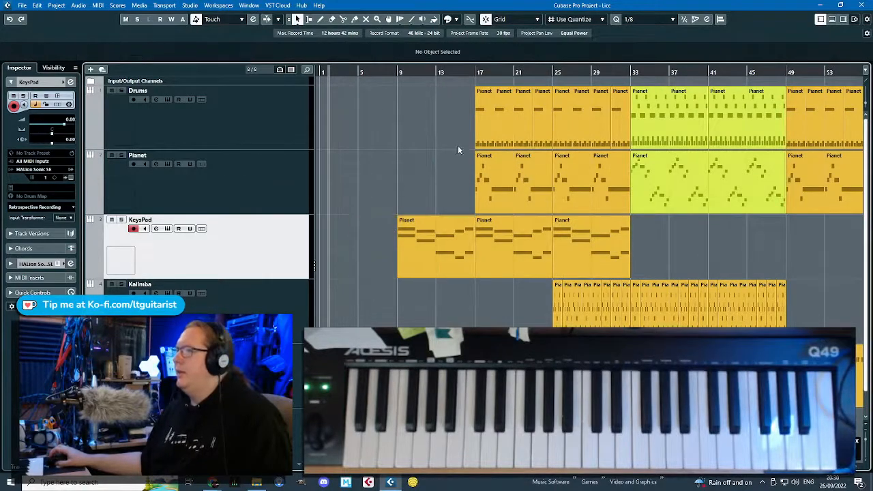
Trim the Pianet part at bar 17 to two bars and move it to start at bar 16.
click(483, 164)
scroll(494, 201, up, 3)
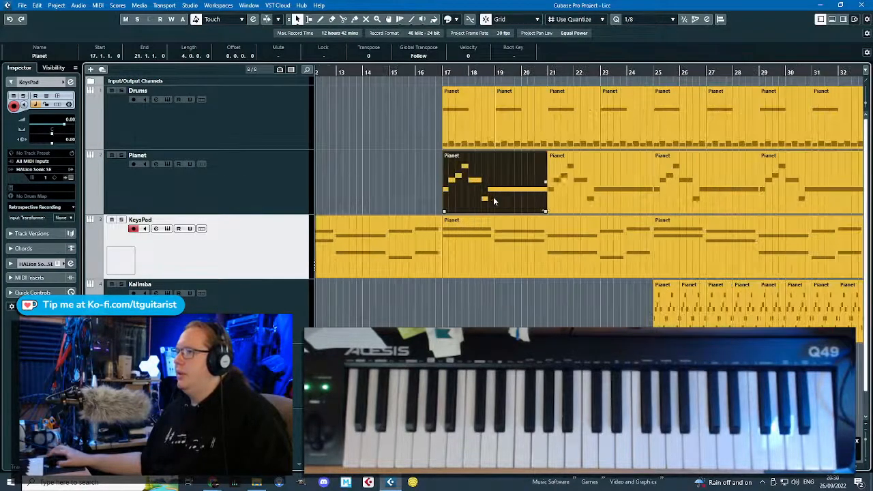
drag(543, 211, 493, 212)
click(400, 196)
scroll(432, 180, up, 3)
drag(506, 178, 453, 174)
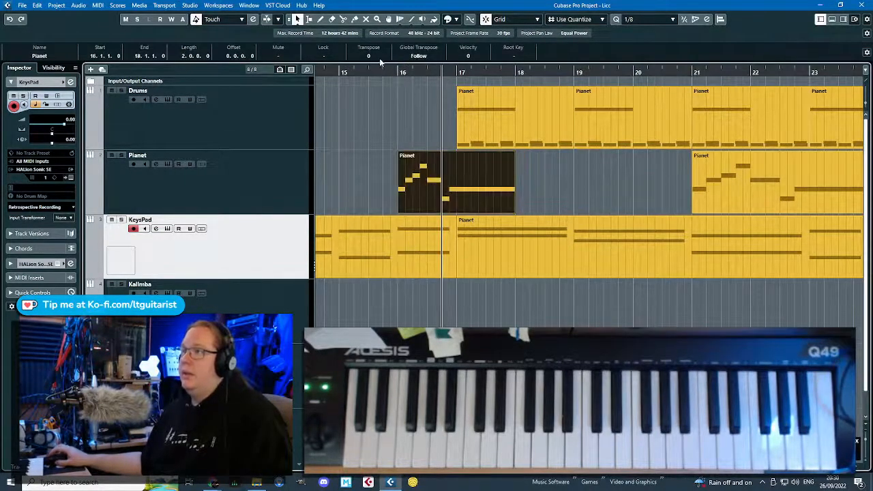
Play from just before bar 16 and delete the Pianet parts between bars 18 and 33.
click(392, 74)
key(space)
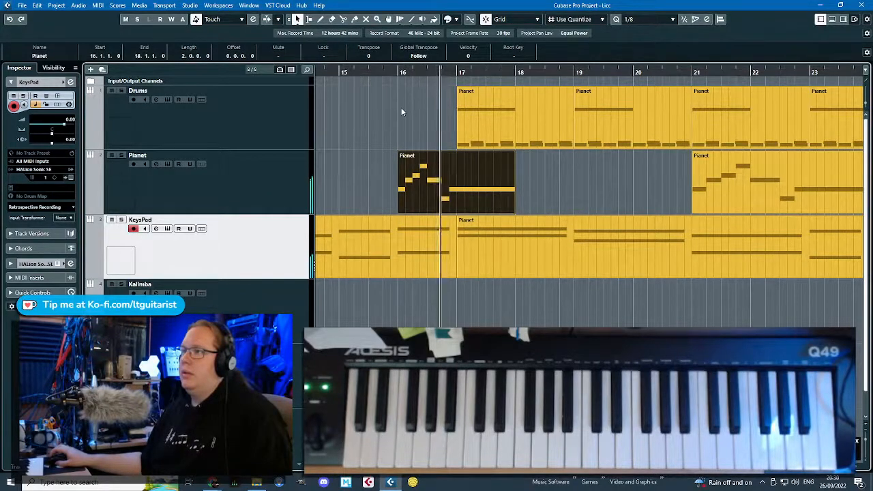
scroll(399, 108, down, 3)
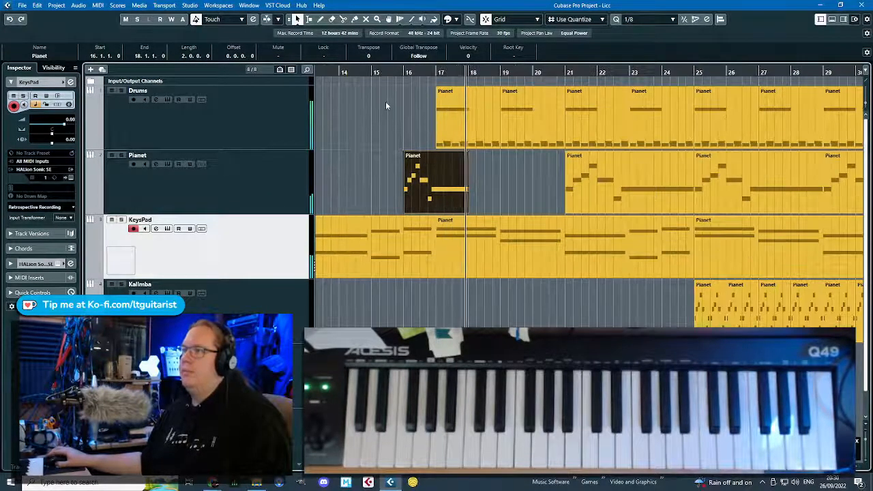
key(ctrl+d)
scroll(524, 190, down, 3)
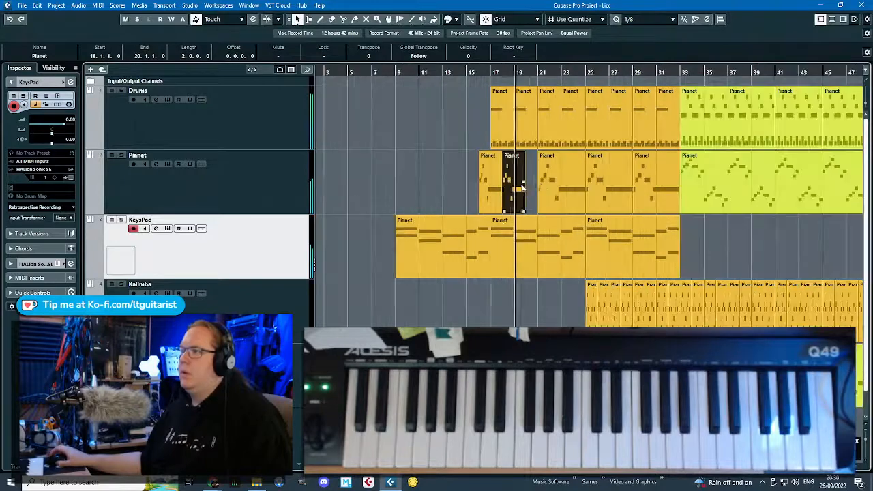
click(544, 189)
drag(532, 189, 635, 197)
key(Delete)
click(523, 193)
key(Delete)
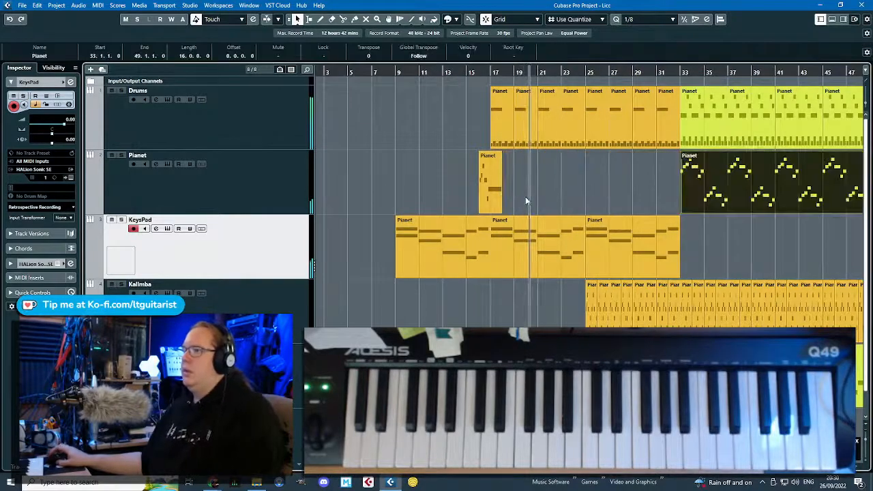
Extend the Pianet part at bar 16 on both sides so it runs from bar 15 to bar 19.
scroll(490, 205, up, 4)
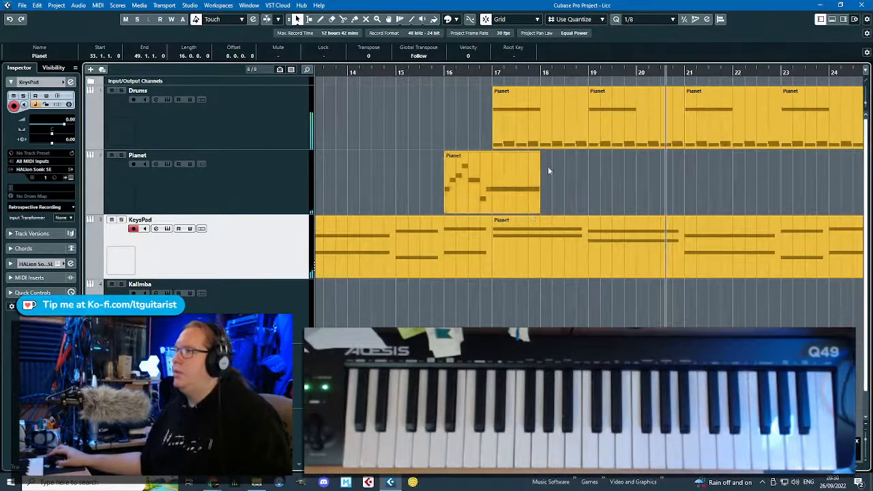
click(539, 212)
mouse_move(539, 212)
mouse_down()
mouse_move(582, 205)
mouse_move(540, 212)
mouse_up()
drag(446, 215, 397, 214)
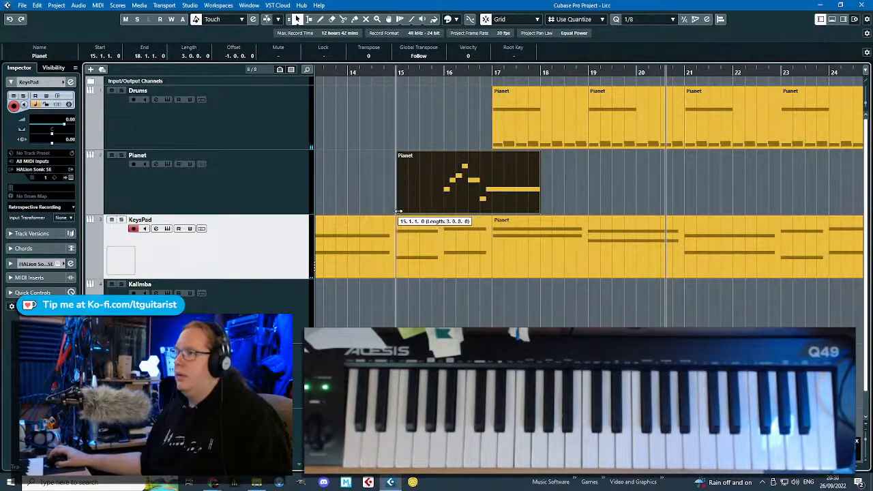
drag(540, 212, 585, 219)
Duplicate the four-bar Pianet part four times in a row, up to bar 35.
scroll(561, 255, down, 3)
key(ctrl+d)
key(ctrl+d)
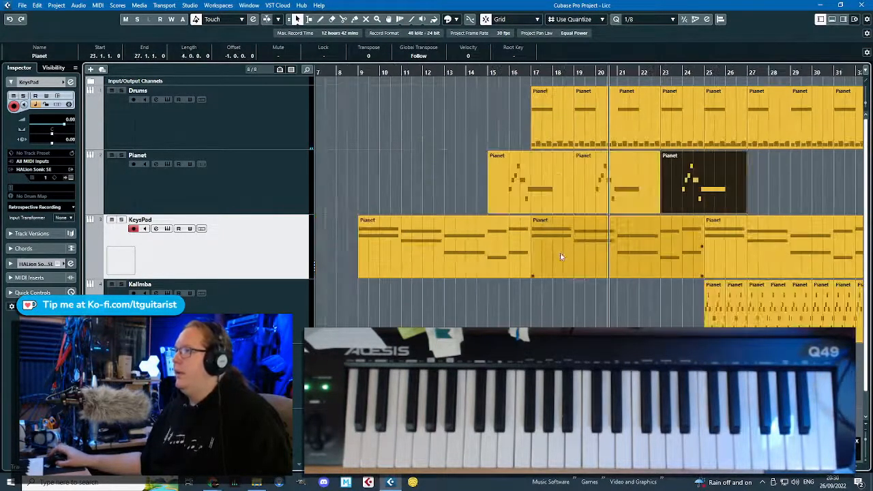
key(ctrl+d)
scroll(563, 252, down, 3)
key(ctrl+d)
scroll(564, 250, up, 2)
scroll(602, 236, up, 3)
scroll(585, 221, down, 2)
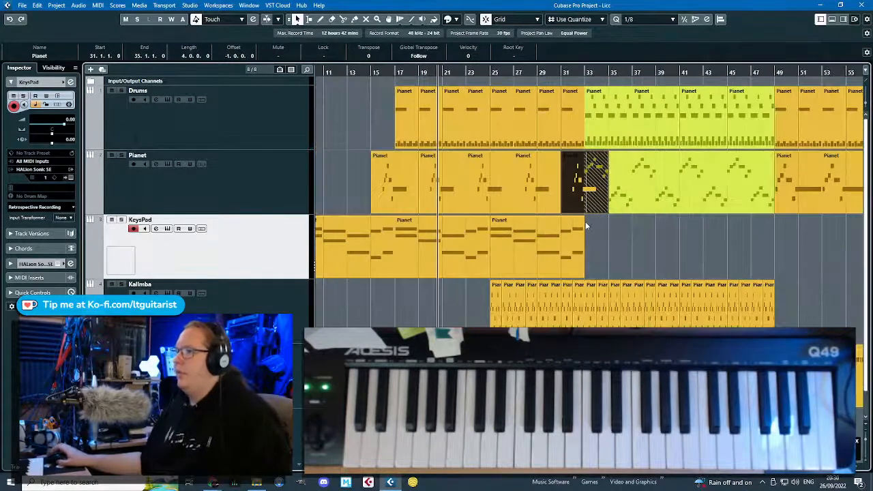
scroll(682, 222, up, 5)
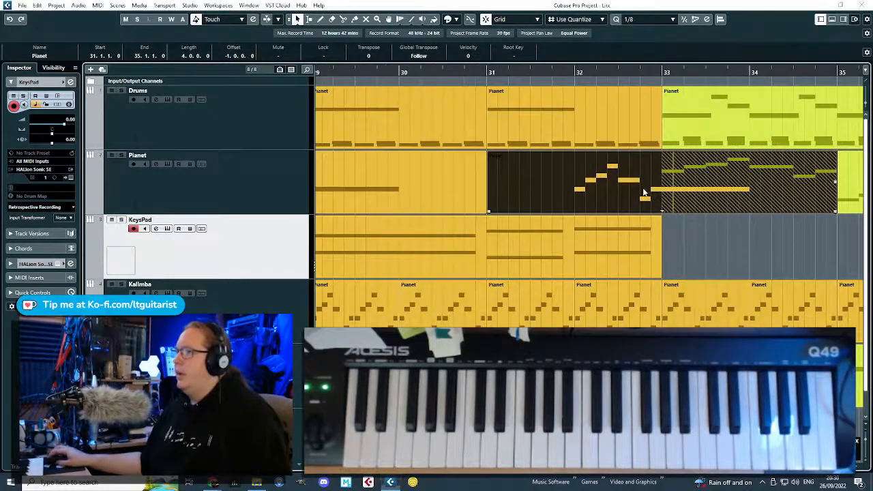
Shorten the final E3 note in the last Pianet copy to end just before bar 33, and close the note editor.
double_click(671, 190)
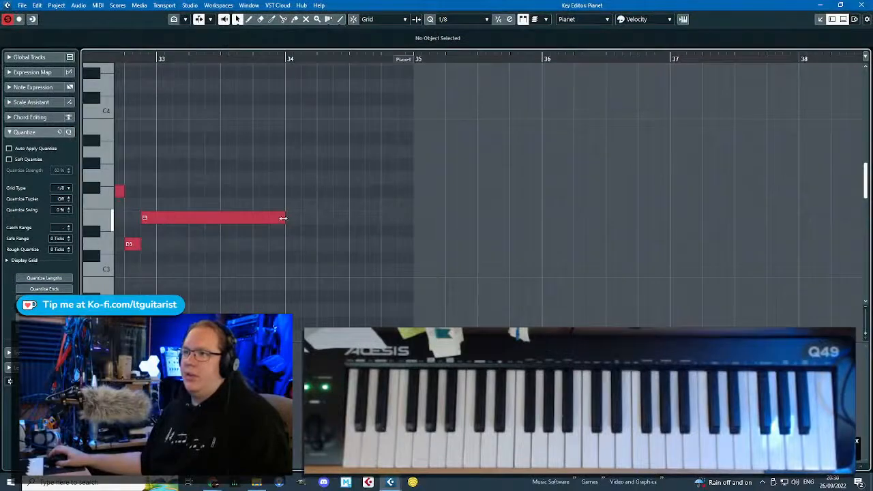
drag(283, 218, 146, 218)
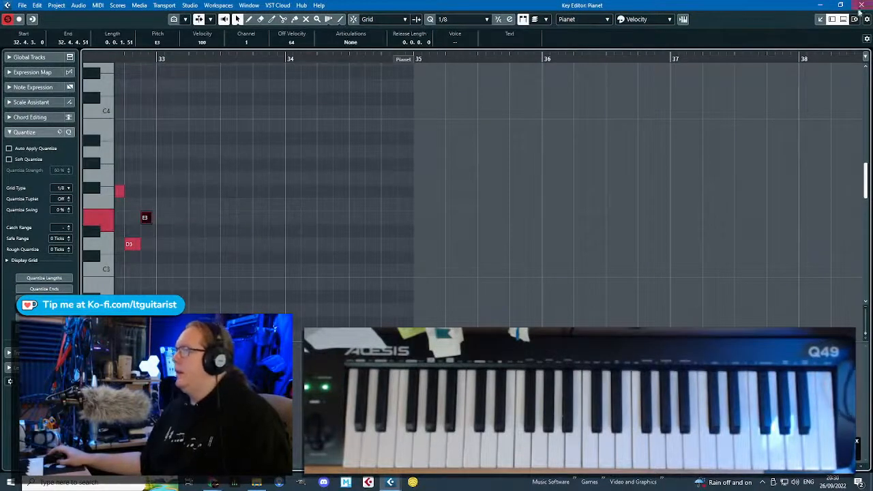
click(860, 5)
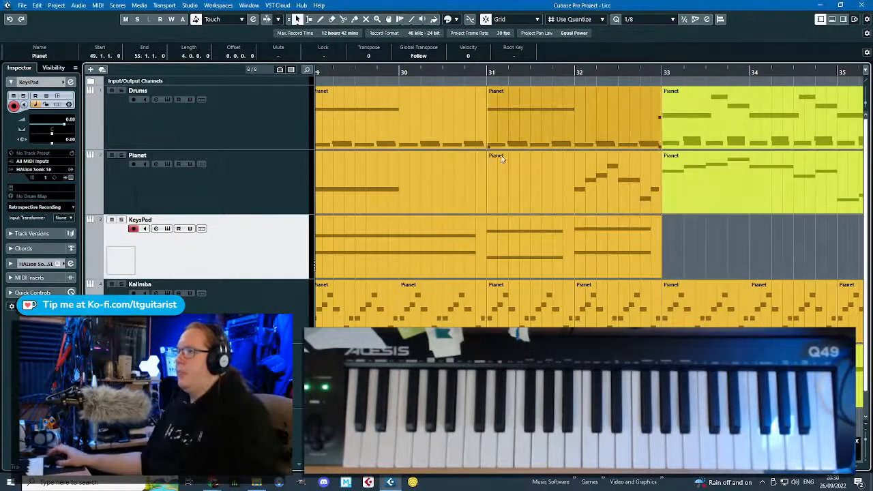
Shorten the final E3 note in the Pianet part at bar 15 to end just before bar 17, and close the note editor.
scroll(510, 220, down, 5)
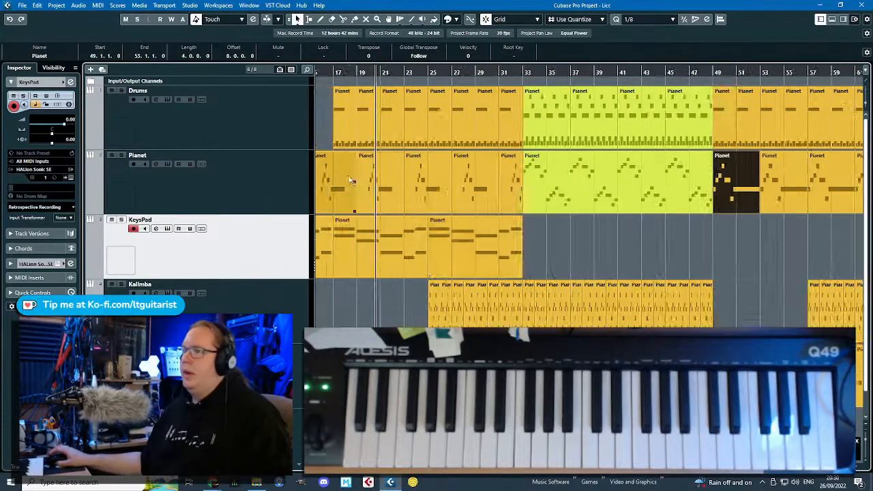
double_click(386, 181)
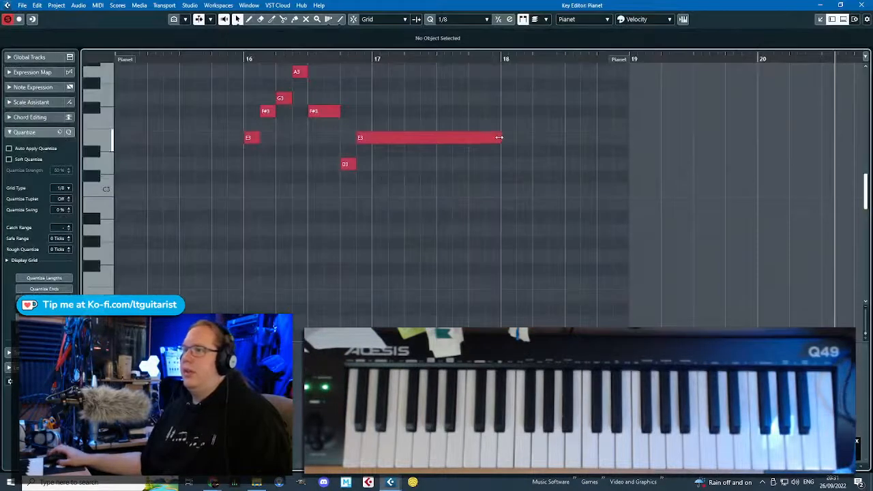
drag(499, 137, 369, 137)
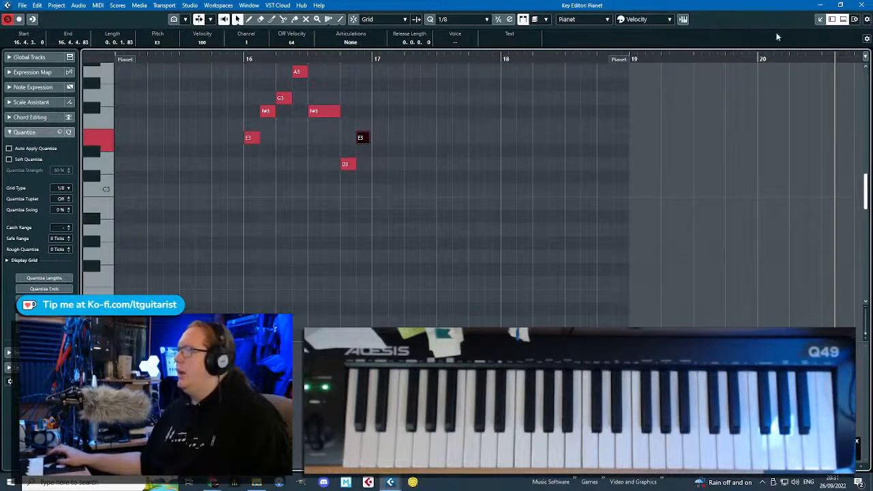
click(237, 19)
click(226, 423)
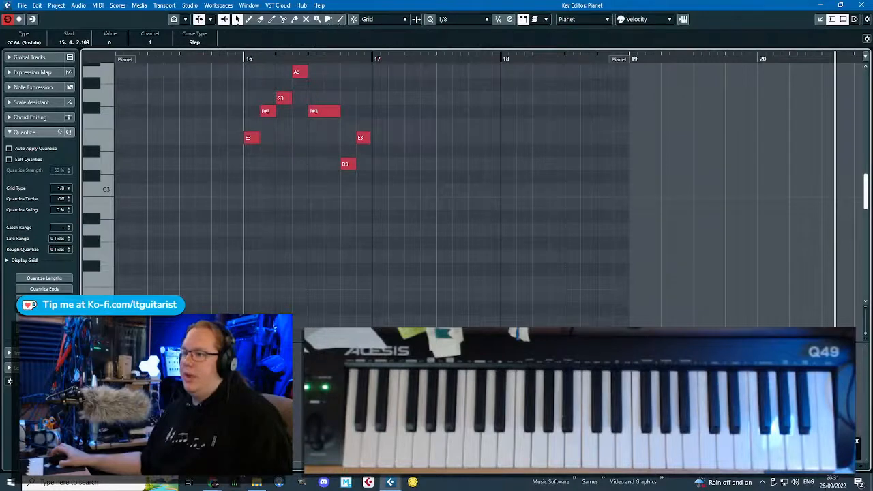
click(246, 311)
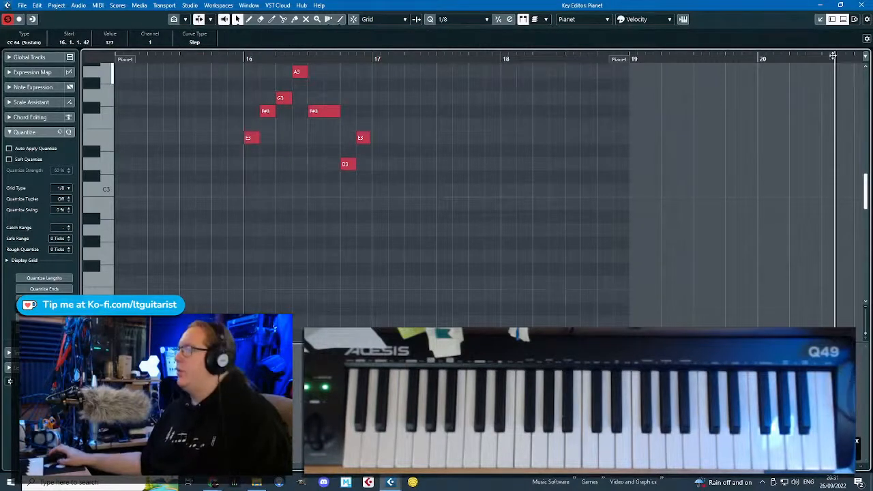
click(865, 6)
Replace the Pianet copies after bar 19 with four successive duplicates of the shortened-note part, up to bar 35.
click(434, 198)
key(Delete)
drag(434, 181, 573, 185)
key(Delete)
click(392, 193)
key(ctrl+d)
key(ctrl+d)
scroll(573, 205, up, 4)
key(ctrl+d)
key(ctrl+d)
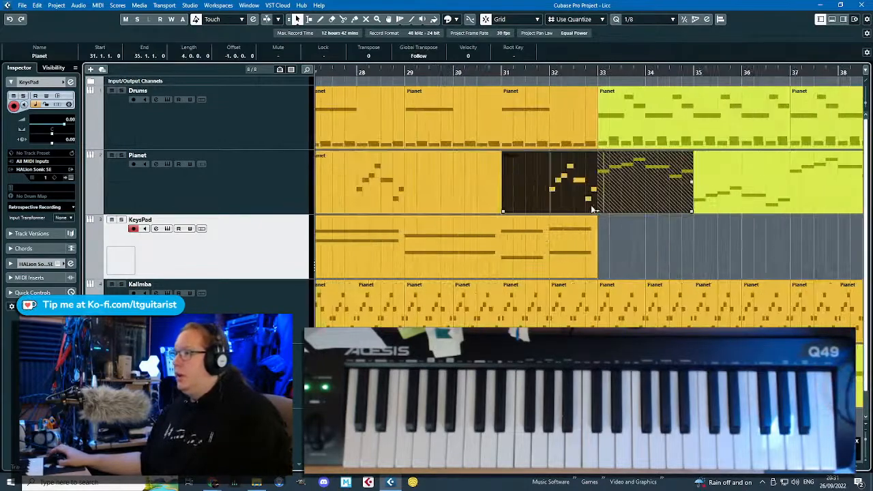
Split the last Pianet copy at bar 33, delete its overhanging remainder, and play from before the Pianet entry at bar 15.
click(601, 197)
key(1)
key(Delete)
scroll(432, 192, down, 4)
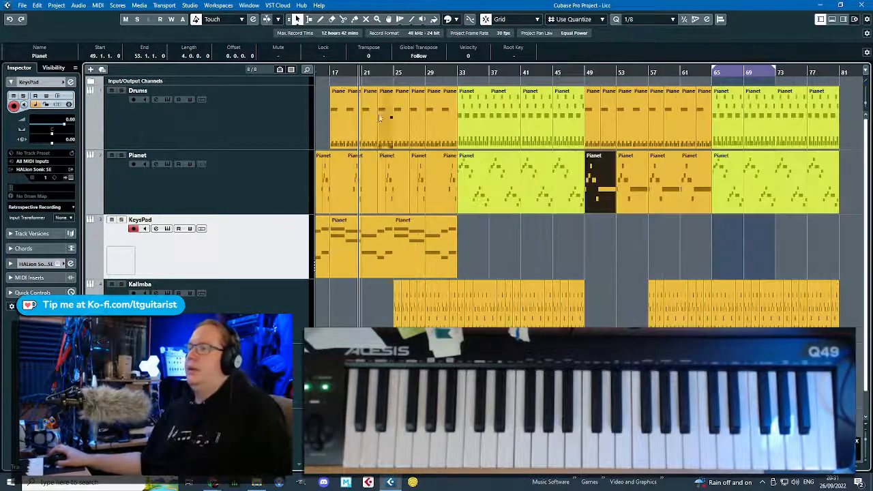
drag(329, 70, 386, 85)
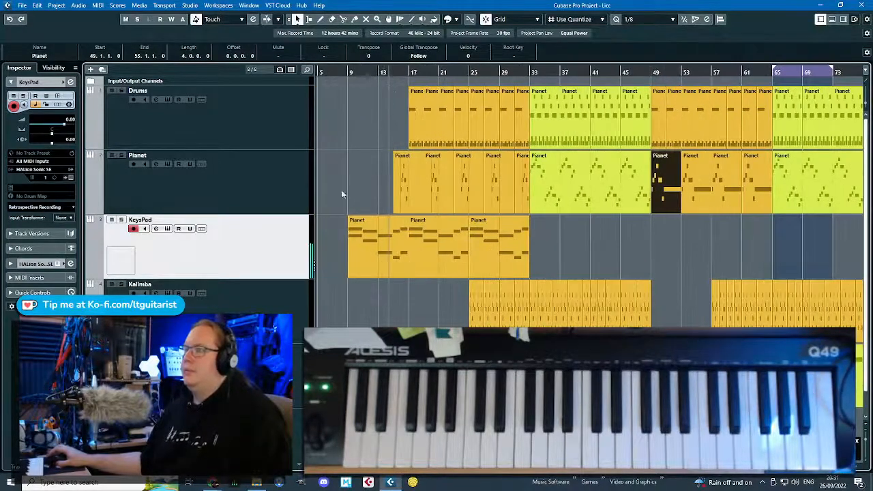
Join the Pianet parts between bars 15 and 33 into one continuous part.
scroll(403, 174, up, 3)
click(368, 161)
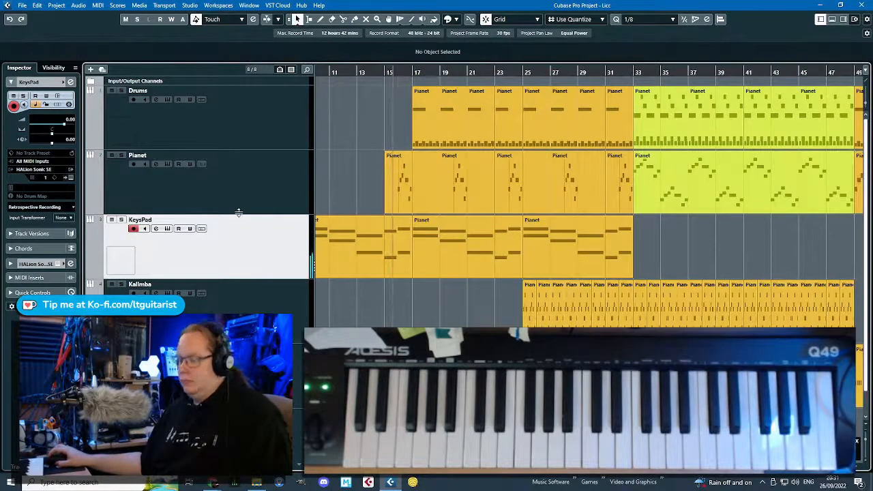
scroll(401, 177, up, 2)
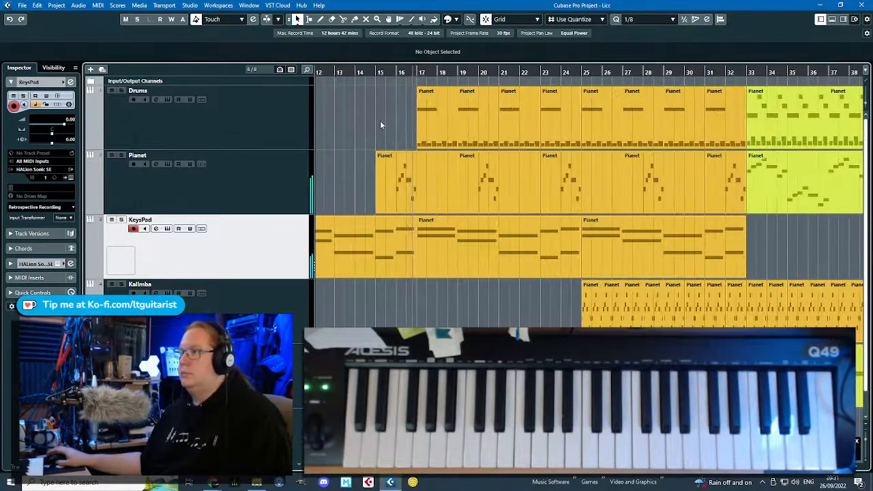
scroll(344, 170, up, 1)
scroll(343, 199, up, 2)
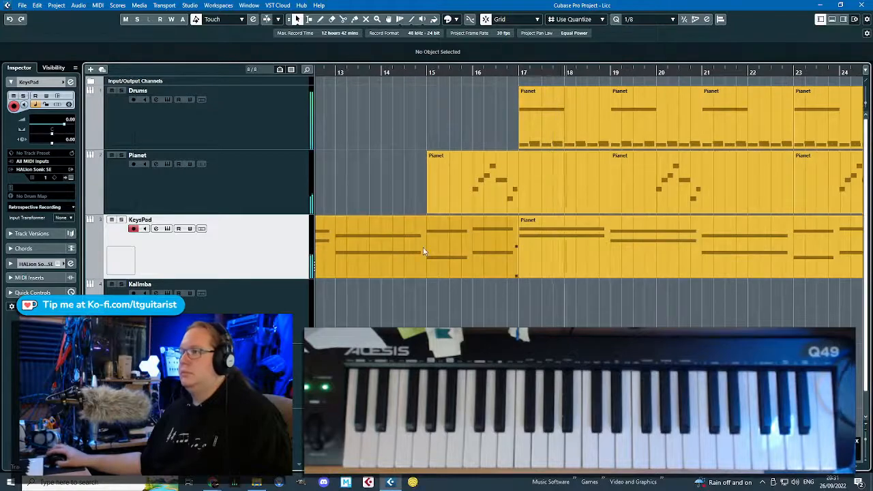
scroll(423, 252, down, 1)
scroll(547, 313, down, 3)
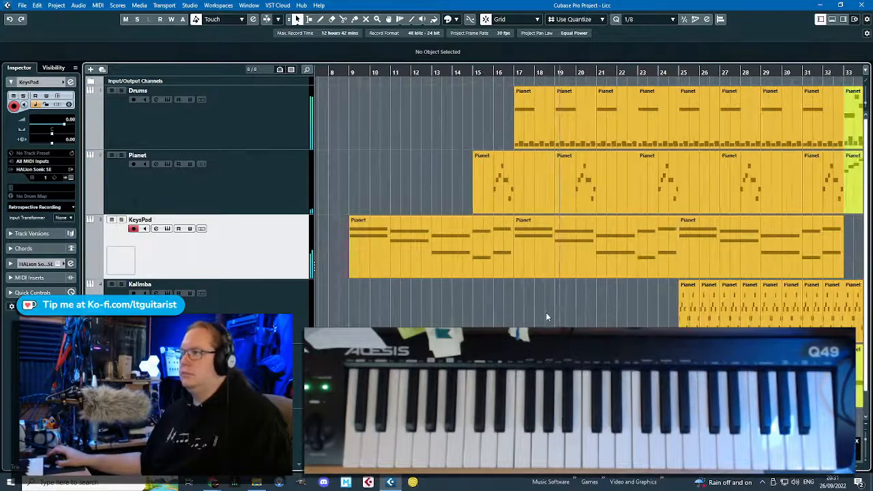
scroll(418, 191, down, 3)
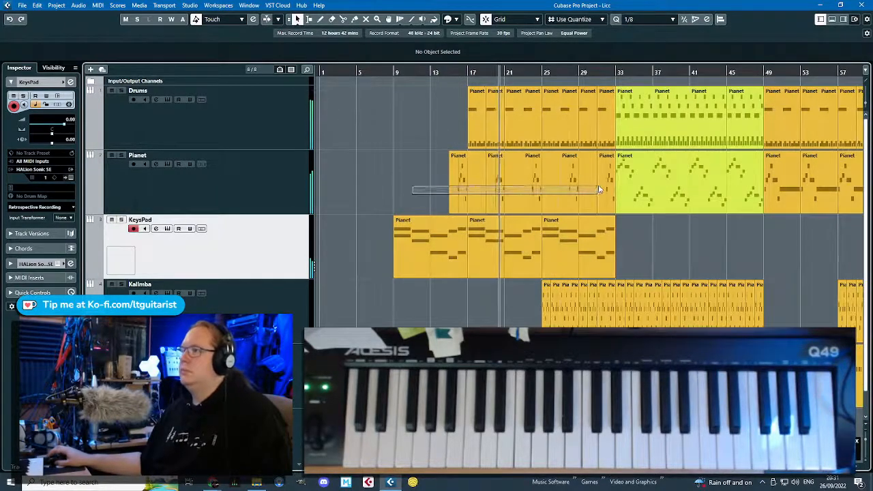
drag(600, 189, 600, 188)
Transpose all notes in the joined Pianet part down one octave, and close the note editor.
double_click(563, 185)
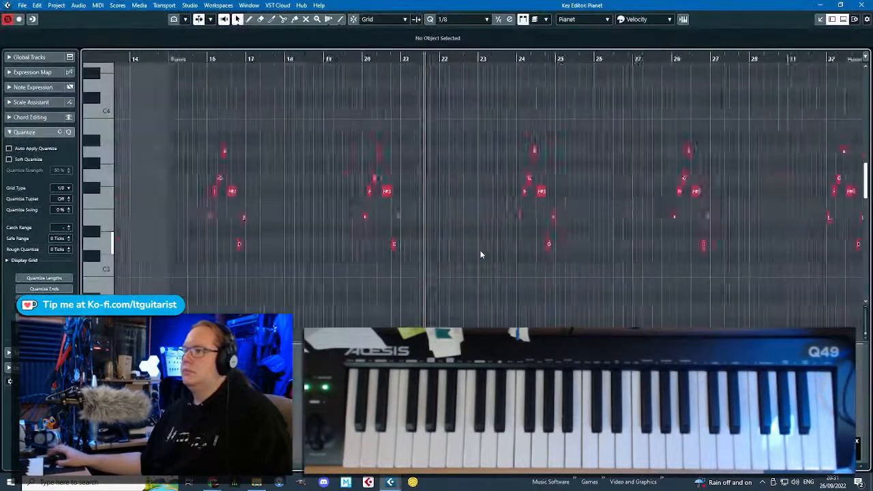
scroll(481, 254, down, 3)
drag(756, 283, 295, 143)
key(shift+Down)
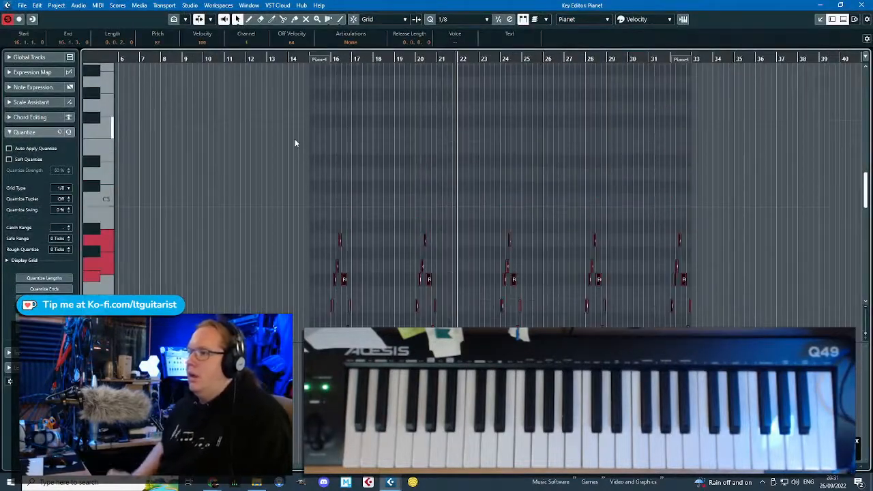
click(865, 5)
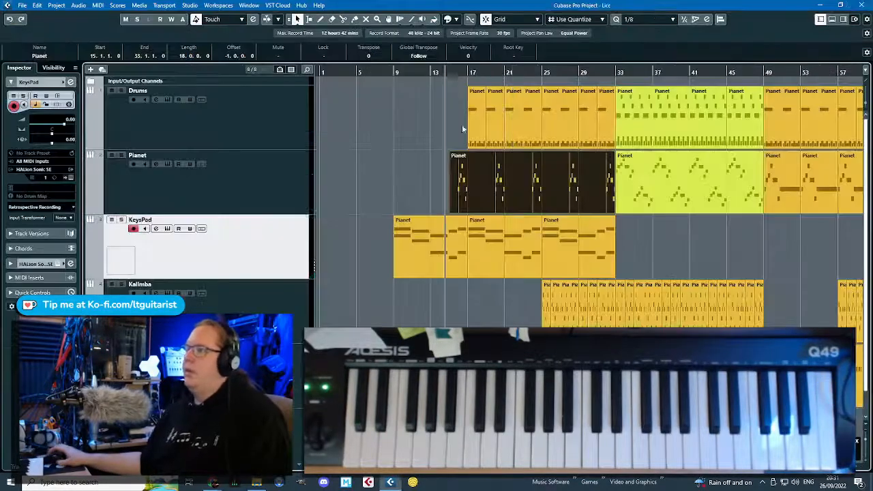
Try moving the joined Pianet part slightly later, to start at 15.1.2.106.
scroll(497, 159, up, 4)
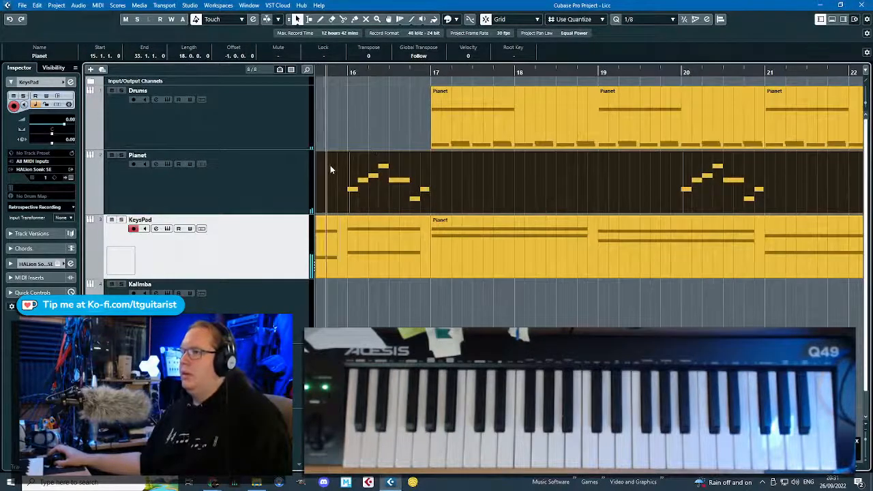
scroll(350, 169, up, 3)
drag(390, 180, 409, 180)
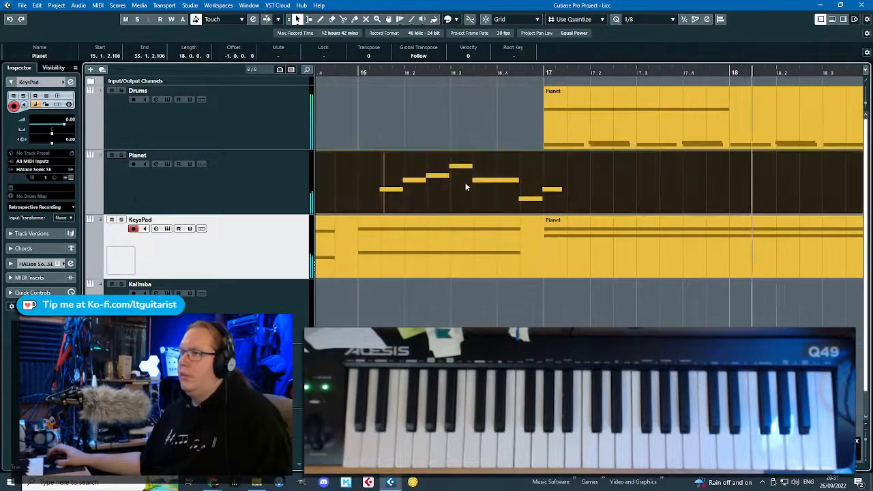
scroll(351, 91, up, 1)
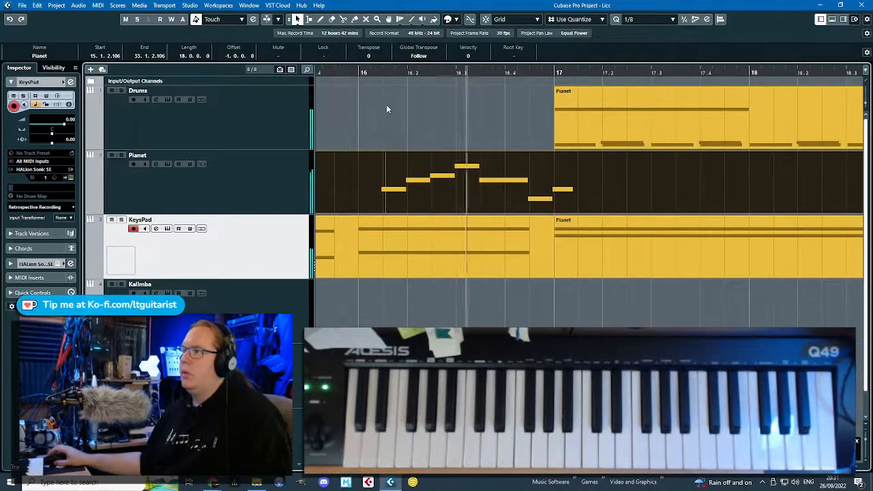
Try moving the Pianet part earlier, to start at 14.4.3.8, and play it from about bar 15.
scroll(391, 137, down, 2)
drag(500, 174, 476, 178)
click(333, 72)
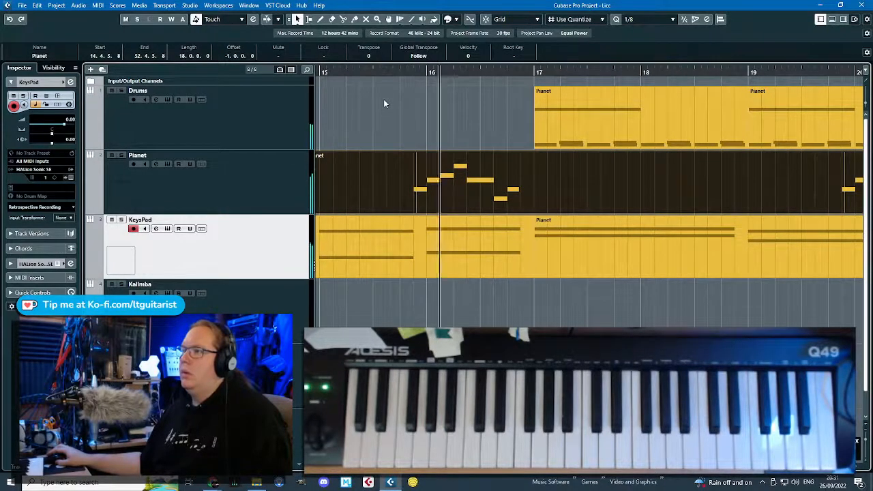
scroll(383, 103, down, 2)
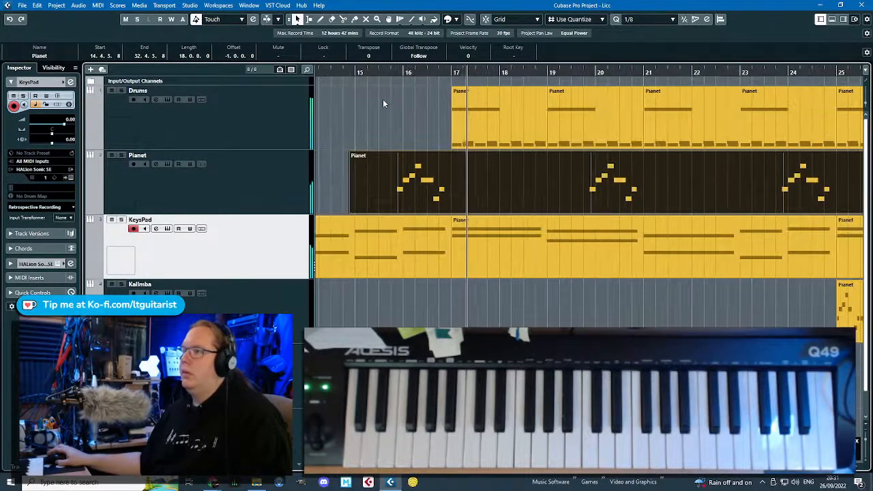
Undo both timing shifts of the Pianet part and deselect it.
key(ctrl+z)
key(ctrl+z)
scroll(373, 107, down, 2)
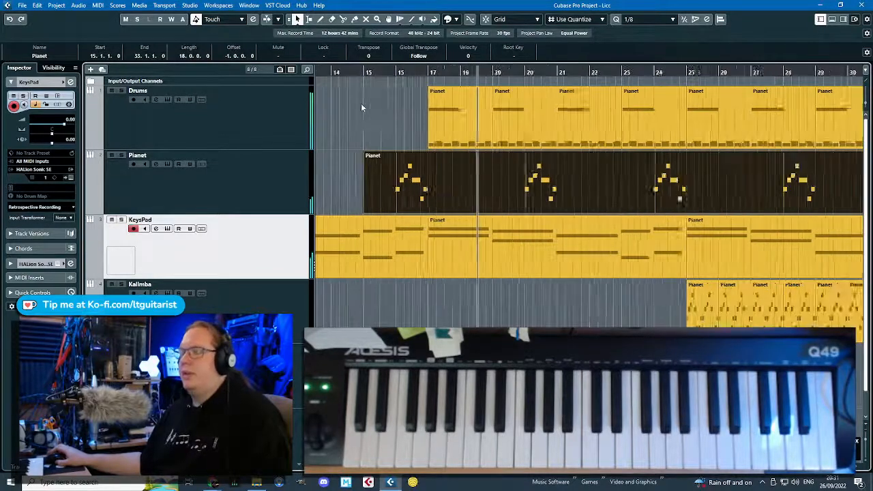
scroll(362, 108, up, 5)
scroll(362, 108, down, 3)
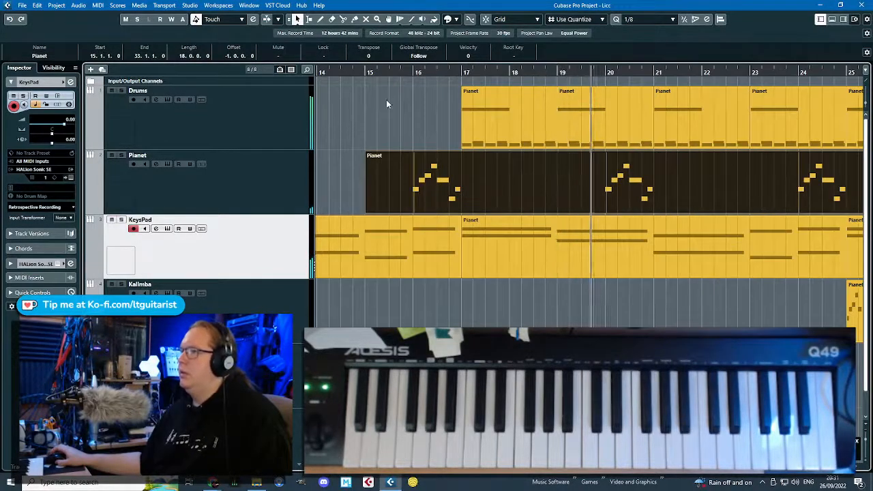
click(399, 85)
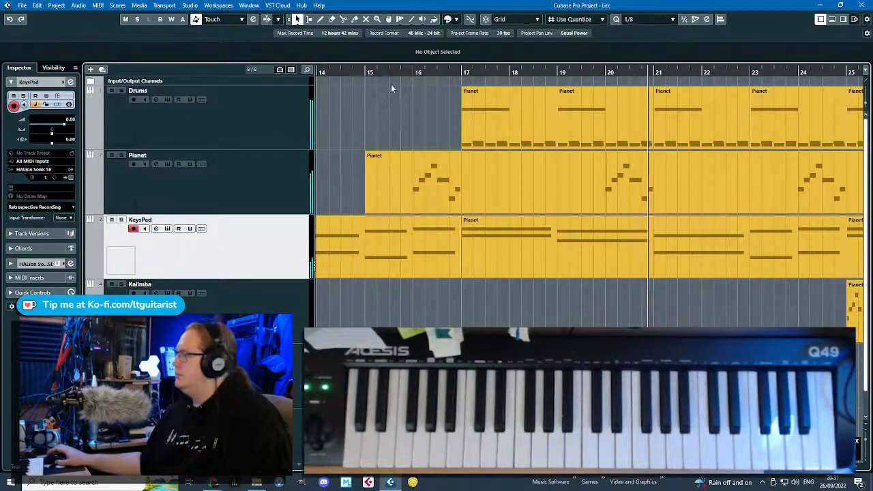
Duplicate the Kalimba parts of bars 25 to 33 and place the copies from bar 17 to bar 25.
scroll(390, 84, down, 1)
scroll(387, 85, down, 7)
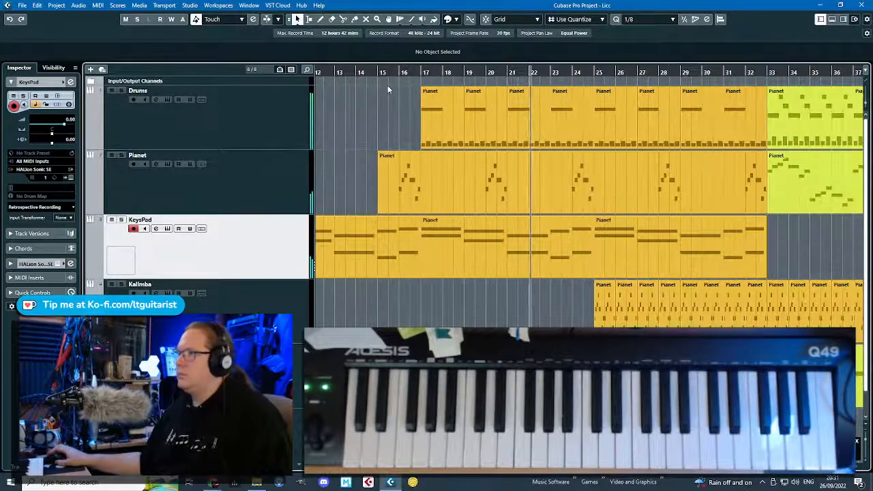
scroll(381, 109, up, 4)
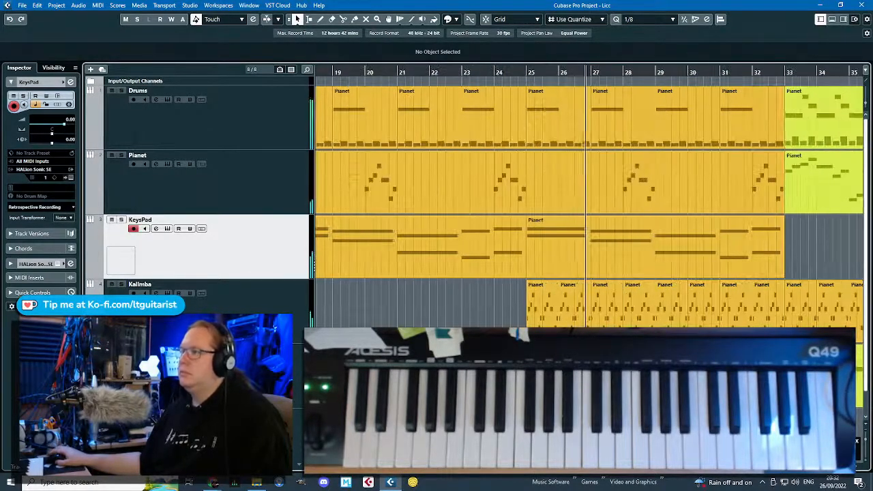
key(g)
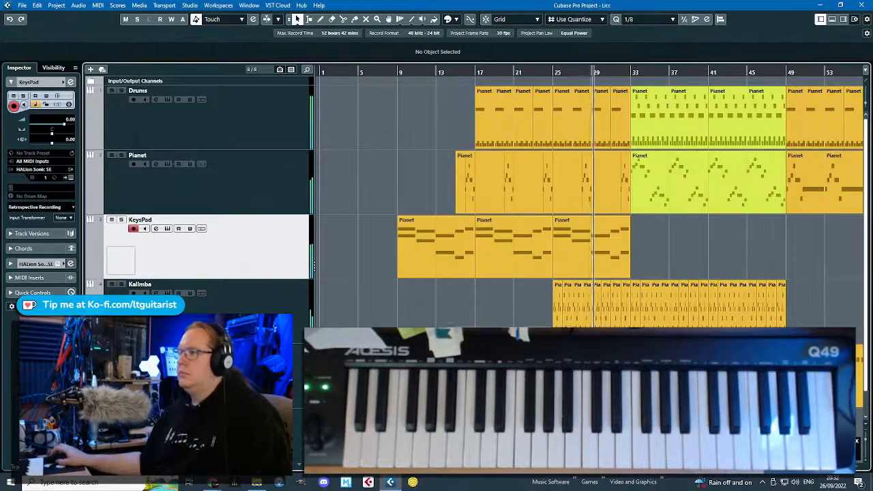
drag(448, 324, 623, 320)
scroll(538, 315, up, 3)
key(ctrl+d)
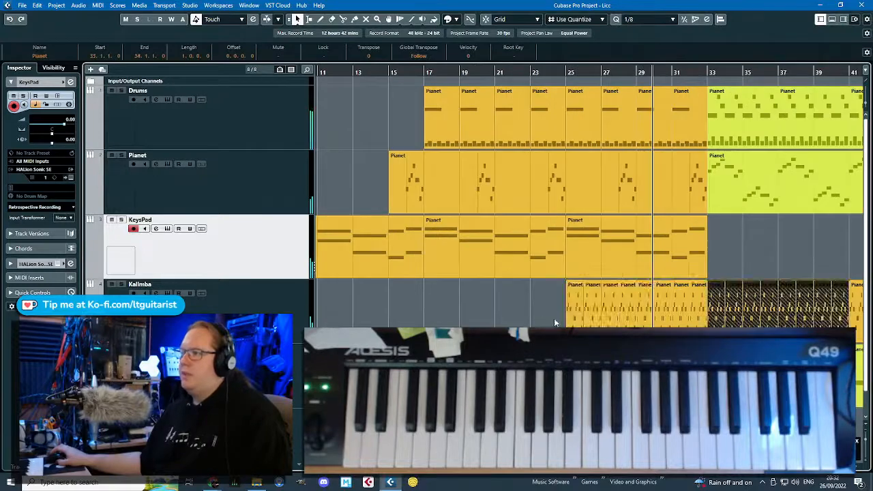
scroll(555, 323, down, 1)
drag(686, 301, 486, 311)
scroll(442, 304, up, 3)
scroll(458, 309, down, 3)
Play the arrangement from about bar 13 to hear the lead-in to the Kalimba entry at bar 17.
click(413, 302)
scroll(430, 120, left, 3)
click(529, 71)
key(space)
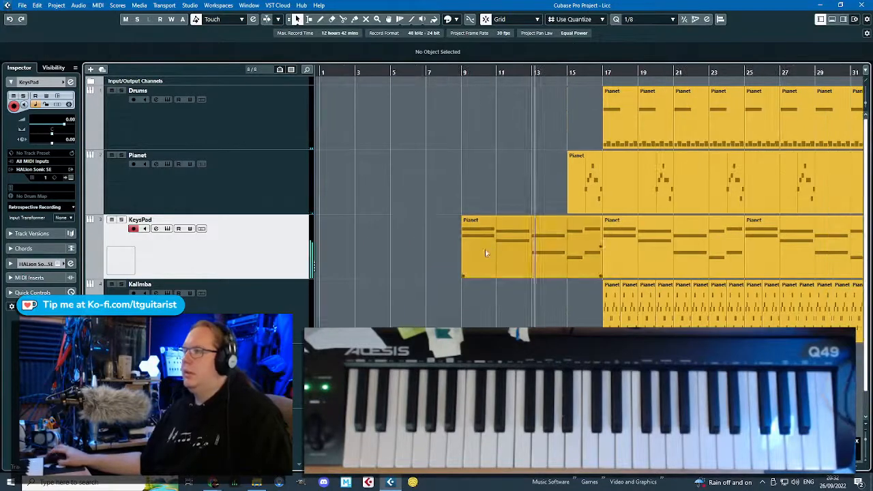
key(h)
key(g)
key(g)
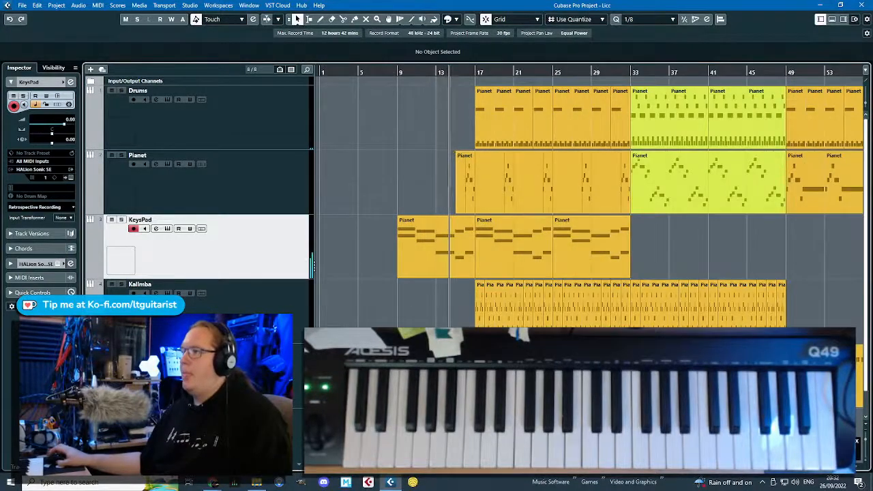
key(h)
key(h)
key(g)
key(g)
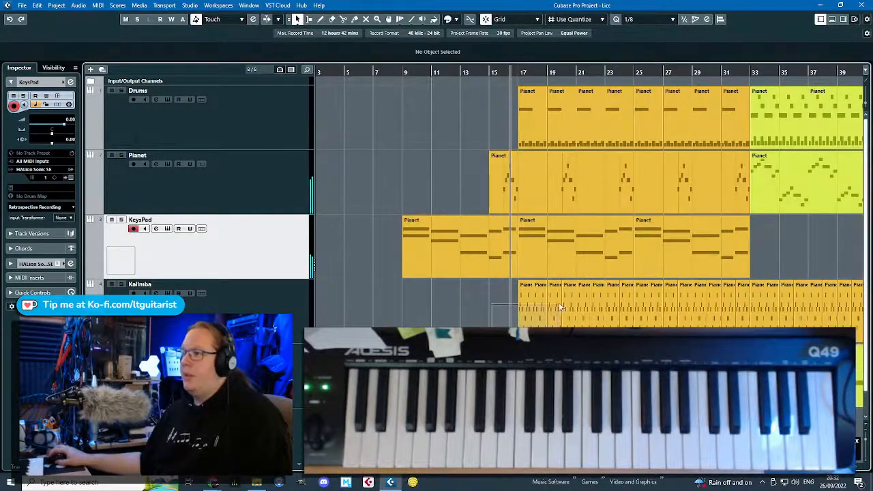
Copy the one-bar Kalimba parts backwards to fill bars 13 to 16, so the Kalimba begins at bar 13.
drag(559, 306, 559, 307)
mouse_move(557, 309)
mouse_down()
mouse_move(497, 320)
mouse_move(559, 323)
mouse_up()
scroll(498, 321, up, 7)
key(ctrl+d)
scroll(461, 321, down, 2)
drag(404, 320, 490, 313)
drag(447, 309, 407, 309)
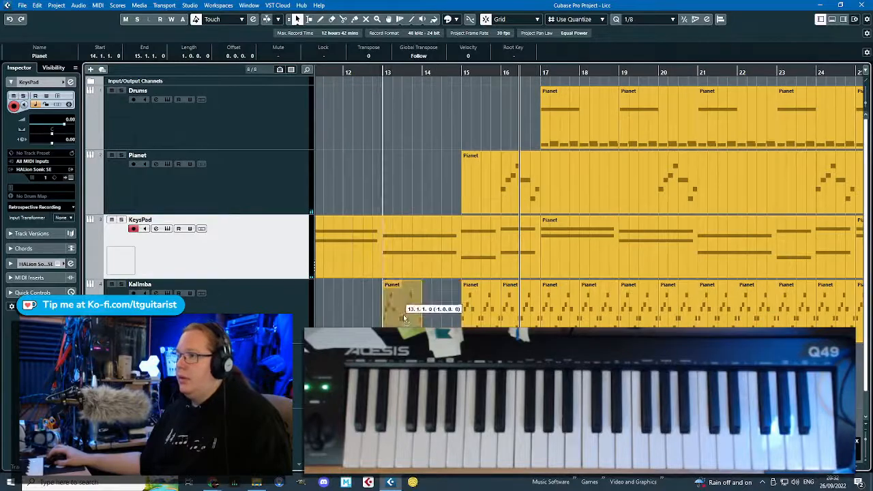
Add a volume automation fade-in on the Kalimba track, from -20.5 at bar 13 to -3.60 at bar 18.
key(Down)
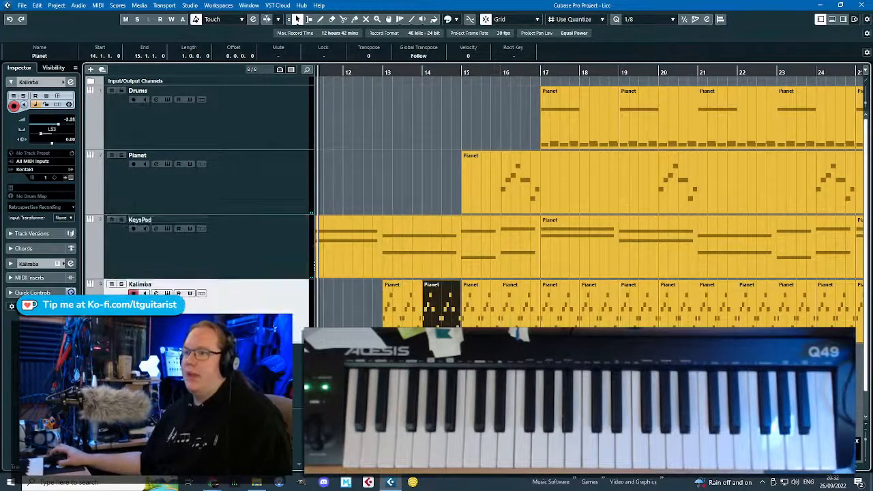
key(g)
key(g)
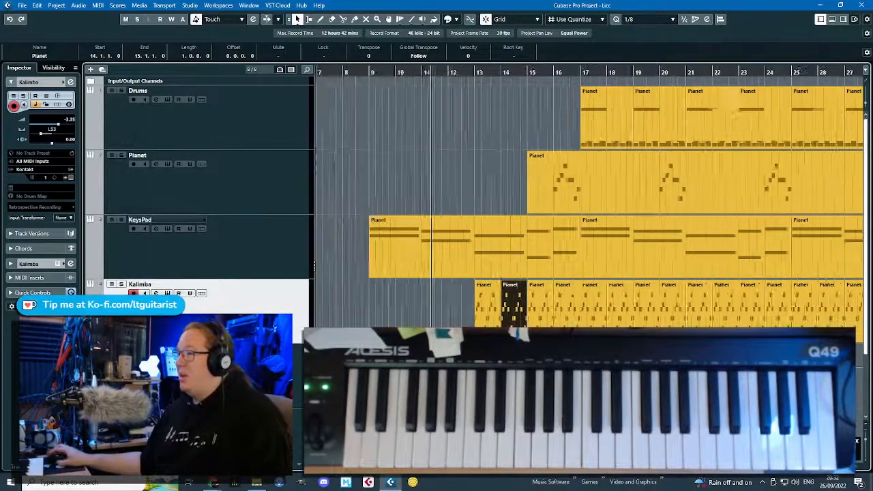
click(617, 367)
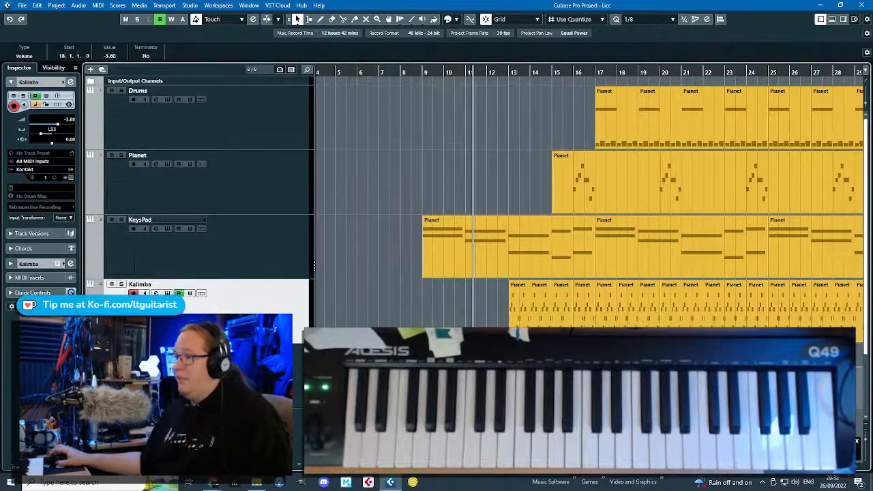
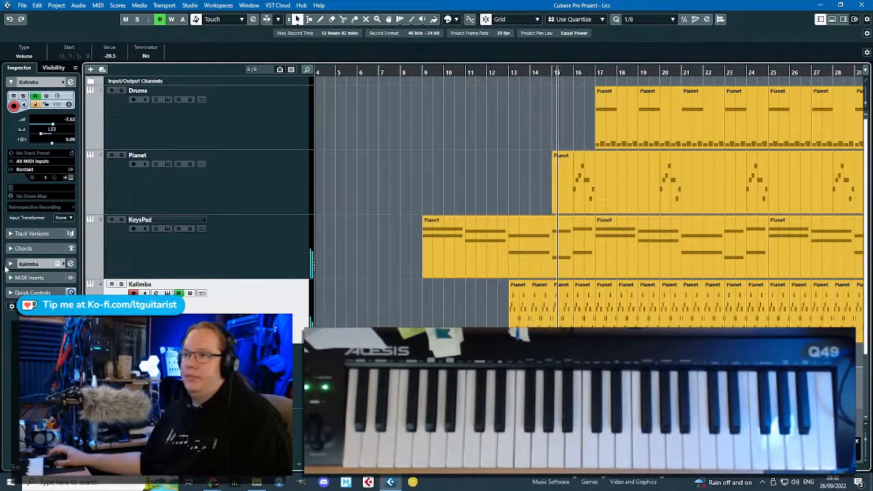
Cut the Kalimba's low frequencies by 21.3 dB in its channel equalizer.
click(14, 264)
click(27, 140)
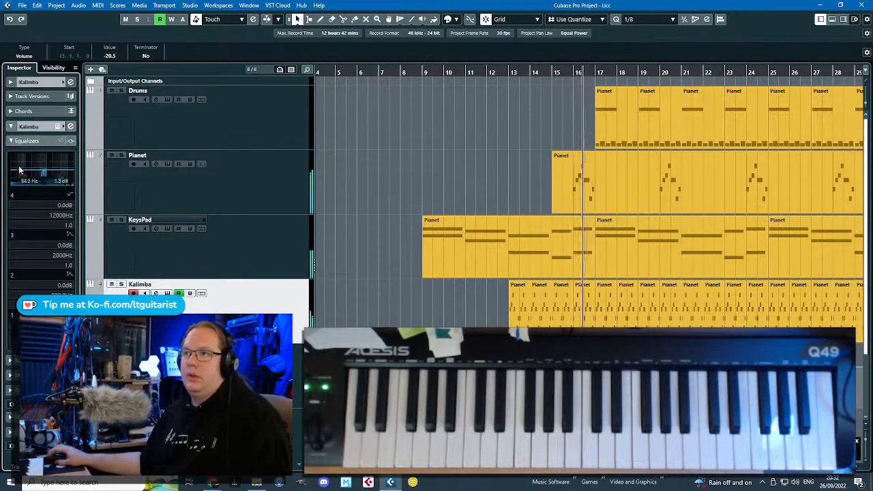
drag(19, 171, 18, 191)
click(392, 169)
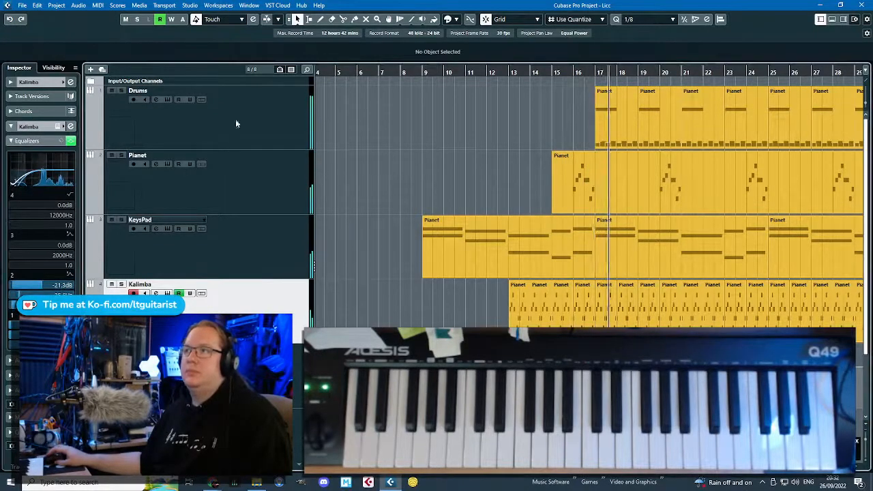
Glue the two-bar Drums parts from bar 17 to bar 33 into two eight-bar parts.
click(236, 118)
scroll(485, 132, down, 3)
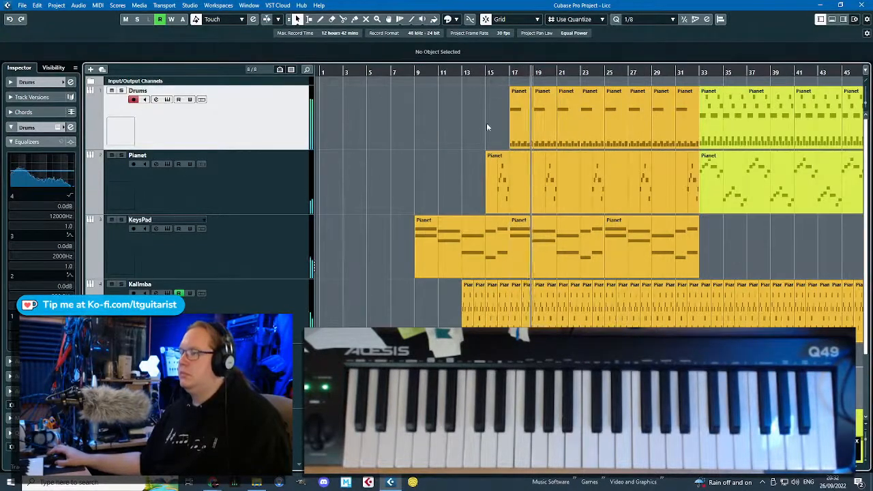
scroll(427, 119, up, 4)
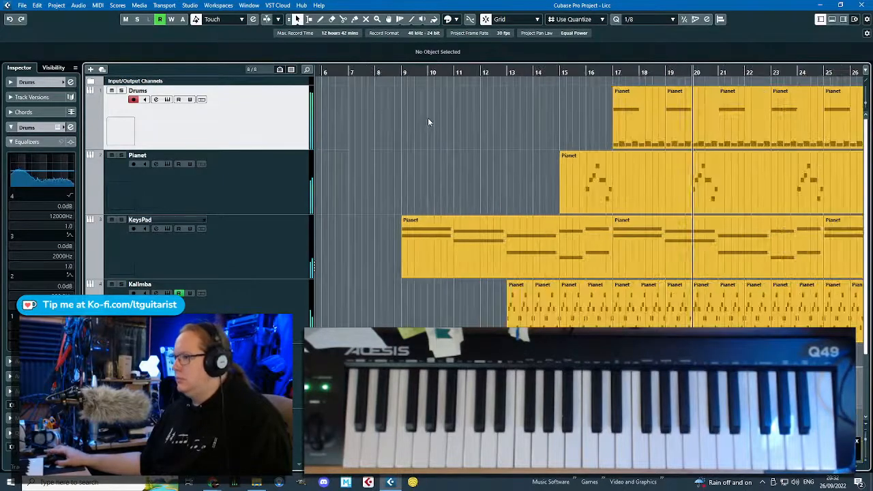
scroll(428, 118, down, 2)
scroll(537, 183, down, 2)
scroll(610, 201, up, 2)
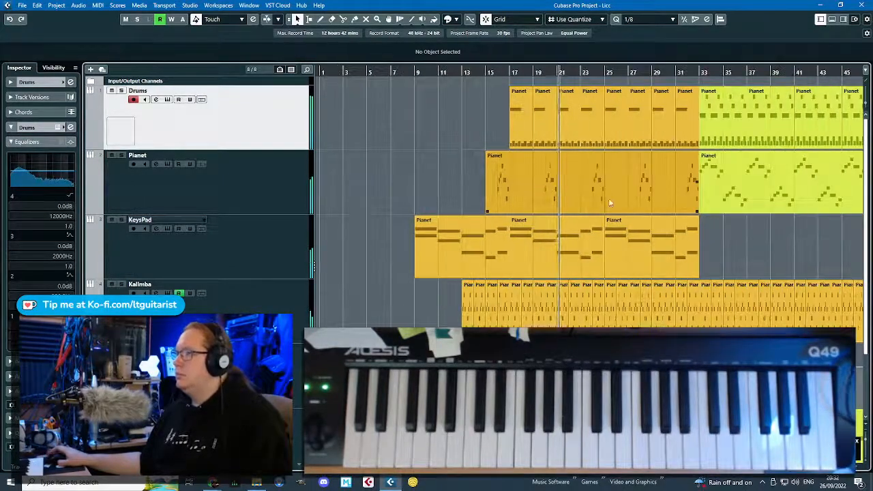
drag(415, 121, 723, 132)
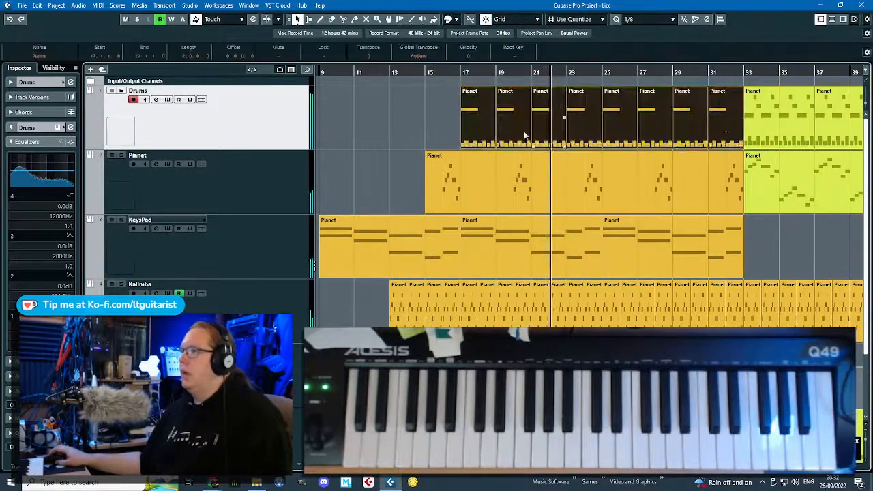
click(425, 111)
Delete all the low drum notes from the Drums part at bars 17 to 24, keeping only the high hits.
double_click(477, 113)
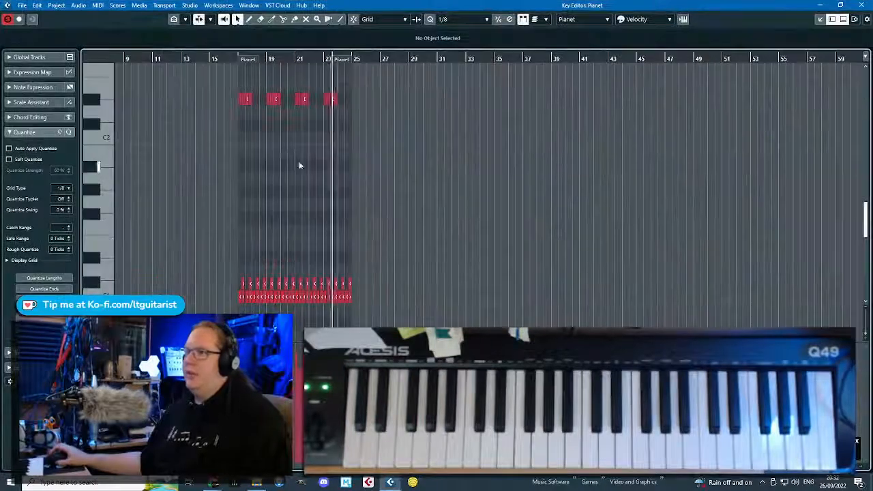
drag(175, 260, 463, 330)
key(Delete)
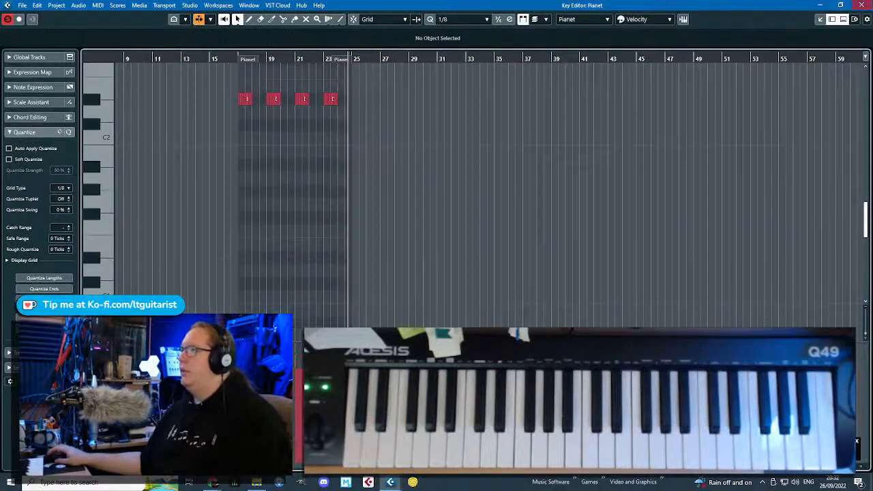
click(861, 5)
click(424, 114)
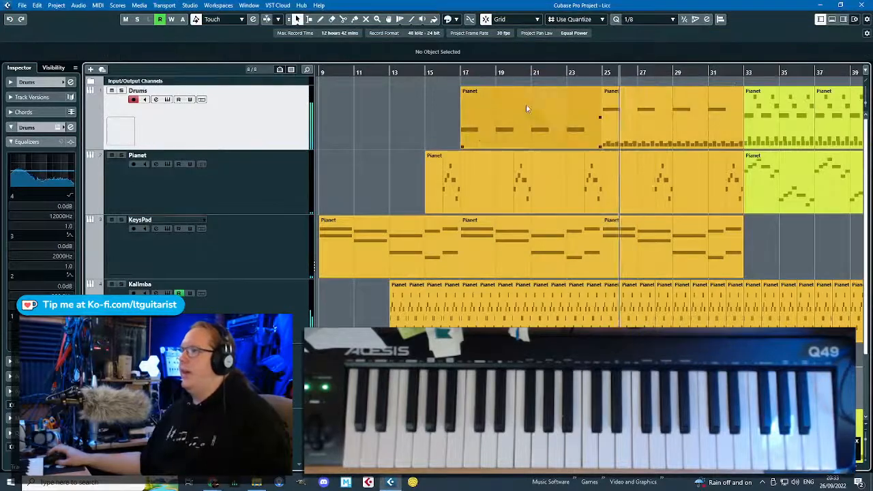
Set the Pianet track's pan to R21.
scroll(526, 107, down, 5)
scroll(395, 134, up, 3)
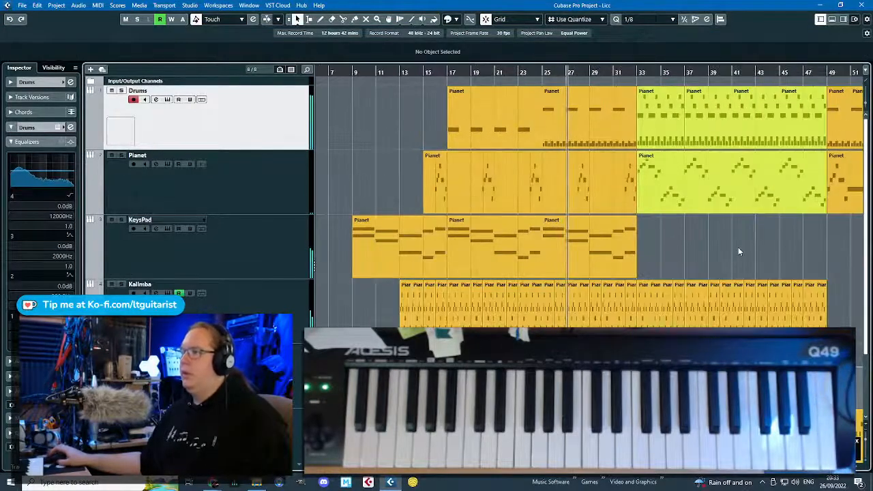
scroll(738, 251, up, 2)
scroll(710, 249, down, 3)
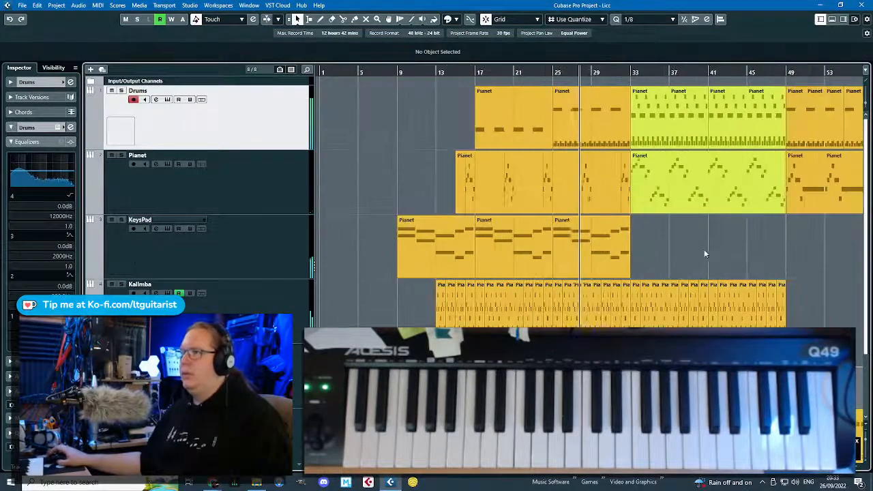
click(89, 195)
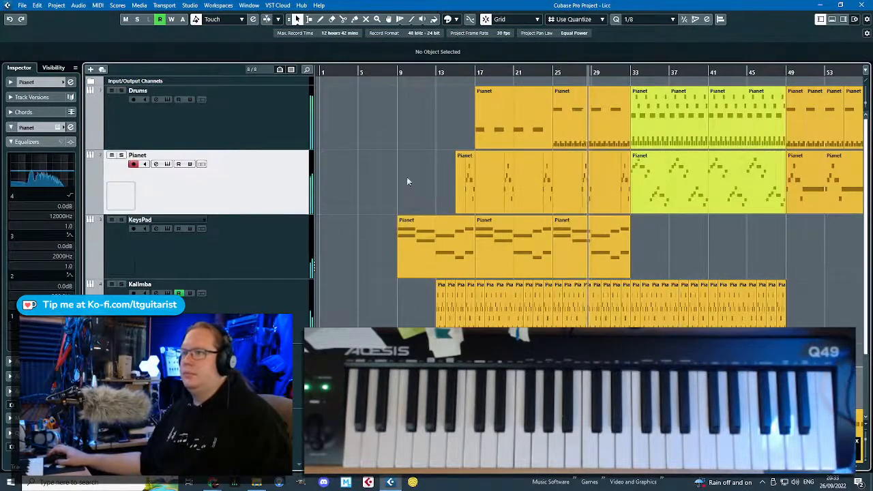
click(290, 285)
click(279, 196)
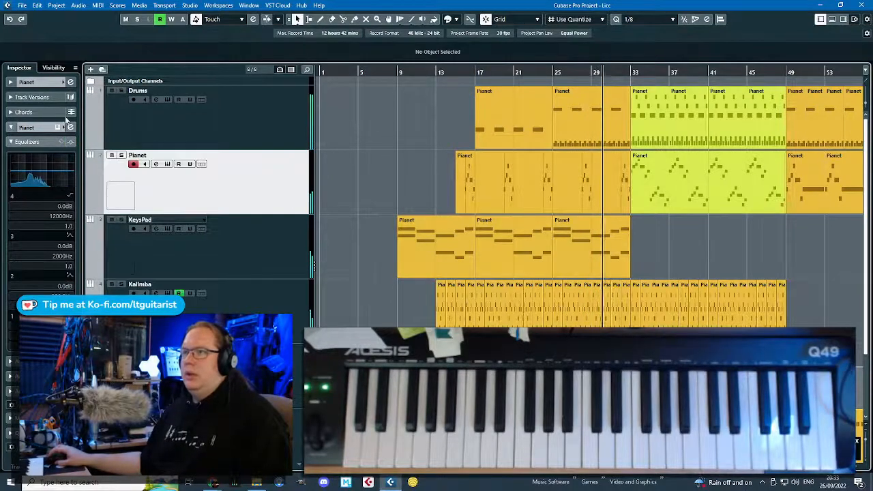
click(12, 85)
drag(64, 136, 61, 138)
scroll(701, 263, up, 4)
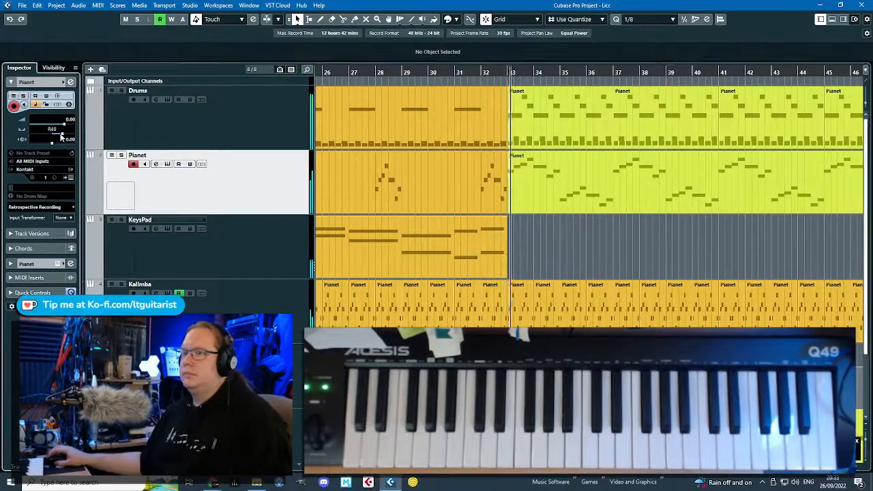
Time-stretch the Pianet part at bar 33 to half its length, ending at bar 41, and duplicate it to fill bars 41 to 48.
scroll(547, 265, down, 3)
scroll(573, 270, up, 3)
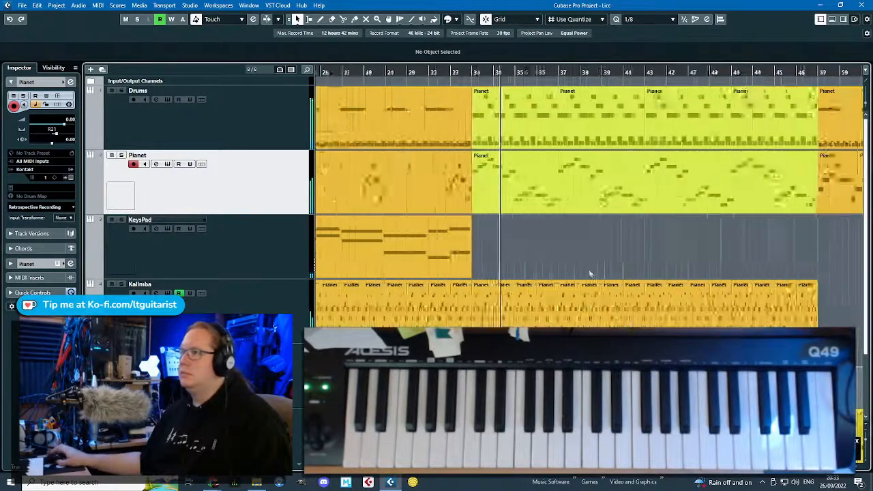
scroll(581, 271, down, 1)
click(733, 208)
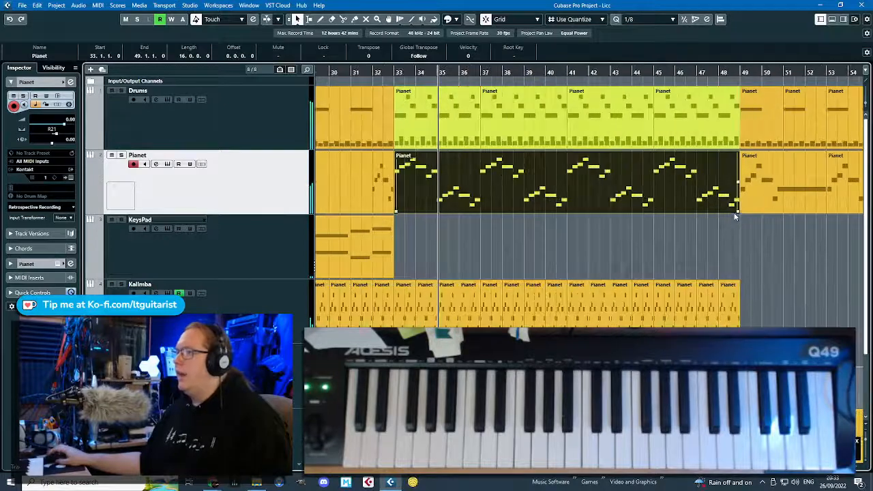
drag(735, 211, 566, 212)
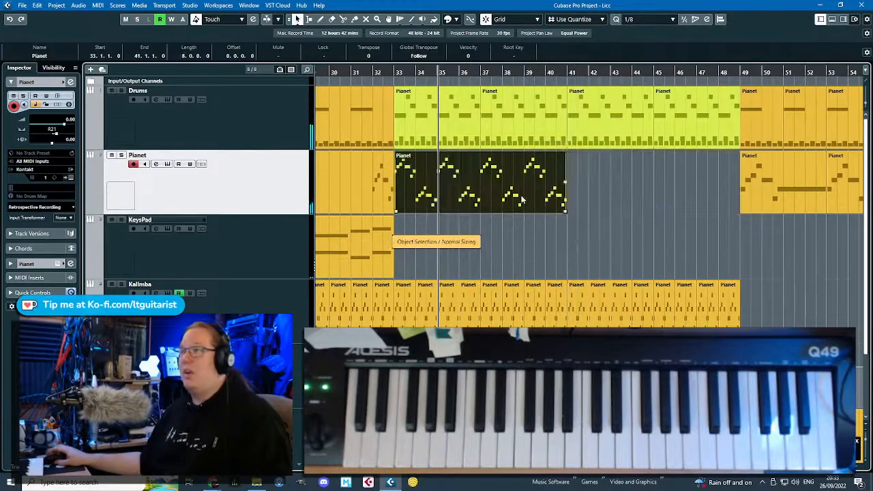
key(ctrl+d)
Play from bar 32 to hear the transition into the double-speed Pianet section at bar 33.
click(553, 243)
click(378, 73)
key(space)
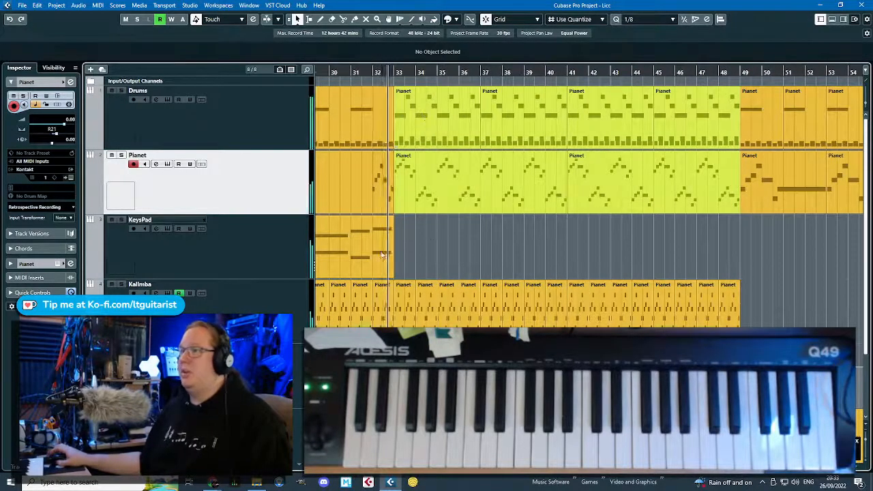
scroll(383, 255, up, 1)
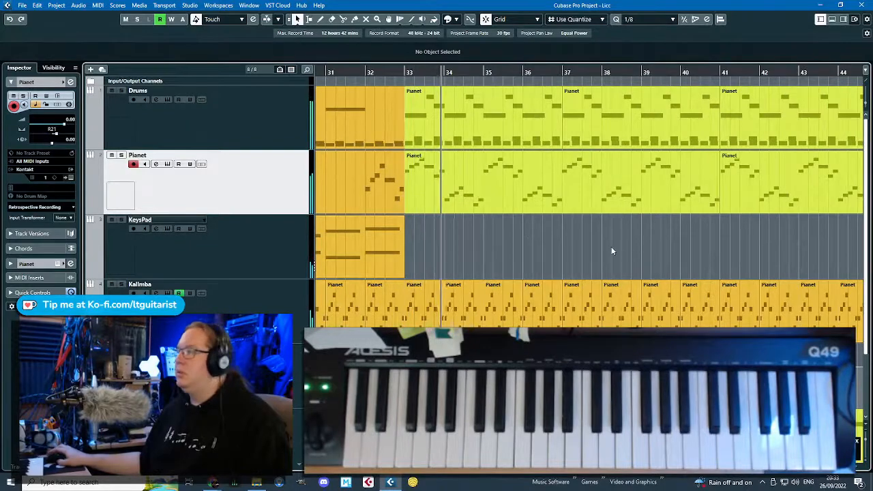
scroll(602, 246, down, 3)
scroll(628, 249, up, 2)
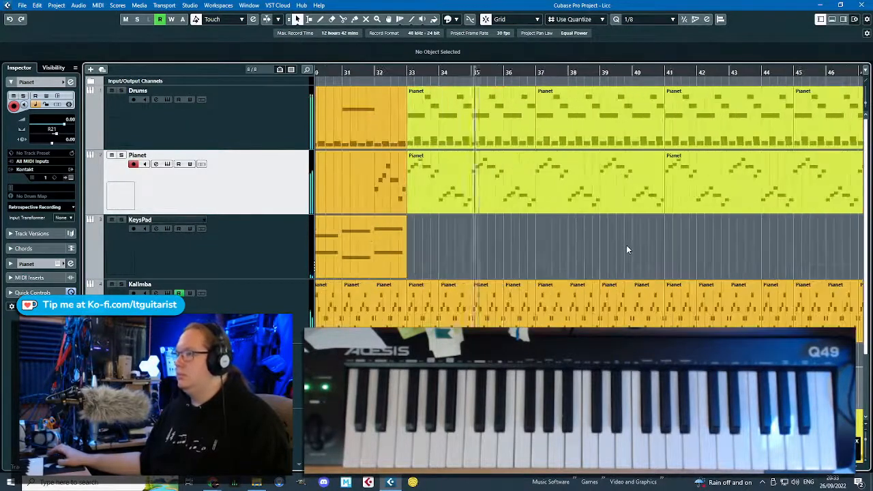
Delete the low Pianet phrases in bars 36 and 40, and replace the part at bar 41 with a duplicate of the edited part.
click(531, 192)
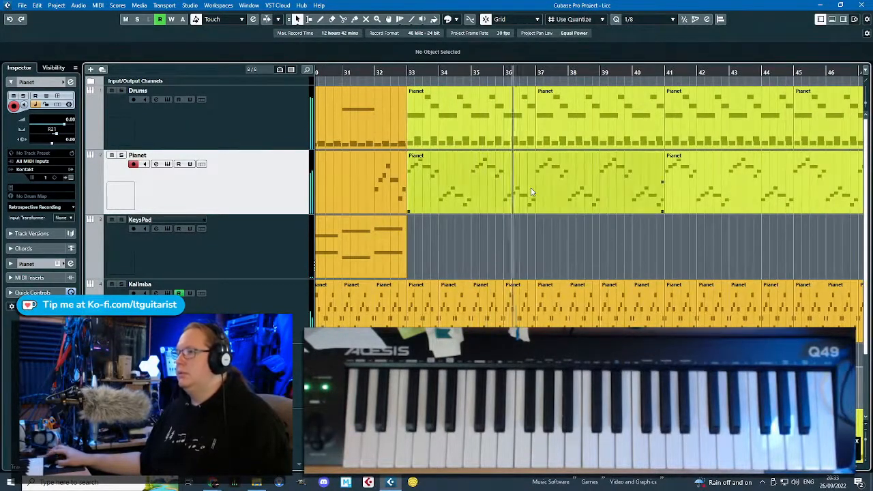
double_click(531, 192)
scroll(180, 149, up, 3)
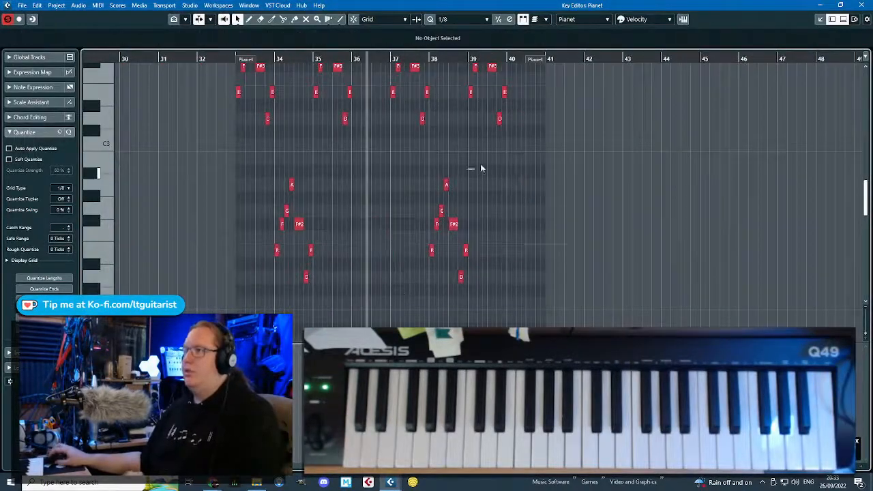
scroll(313, 178, up, 3)
click(857, 5)
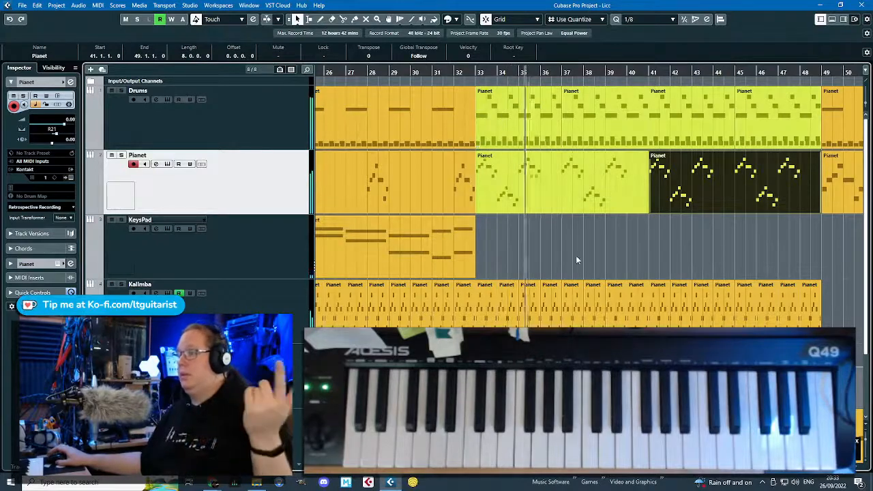
click(646, 276)
Duplicate the KeysPad part at bar 25 so a copy starts at bar 33.
scroll(647, 266, down, 2)
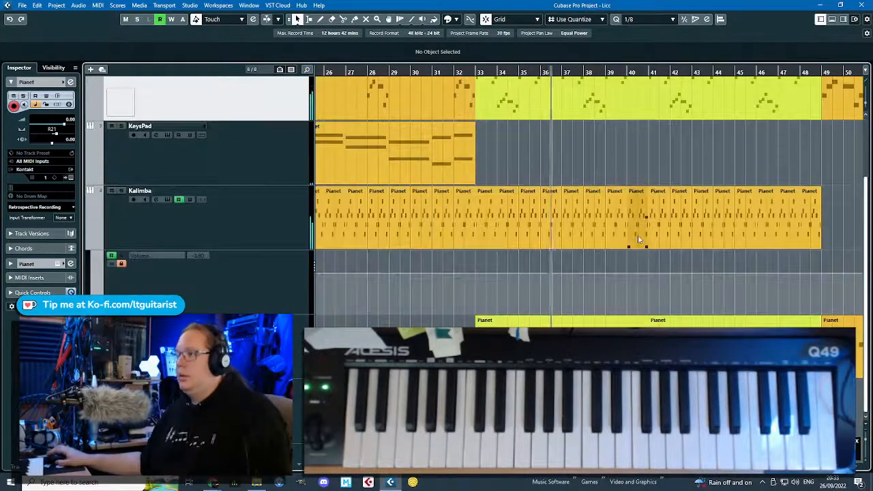
ctrl+scroll(657, 247, down, 1)
scroll(820, 188, right, 3)
ctrl+scroll(606, 222, down, 3)
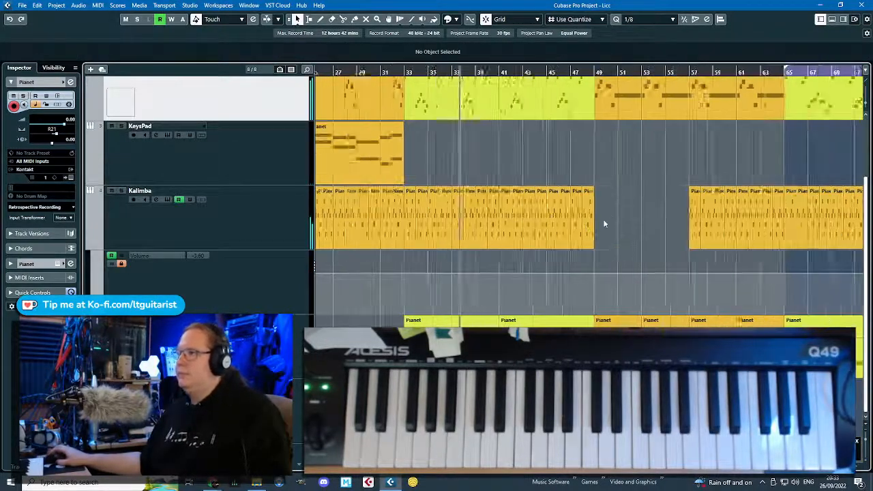
scroll(500, 238, up, 2)
ctrl+scroll(477, 239, up, 2)
ctrl+scroll(477, 240, down, 2)
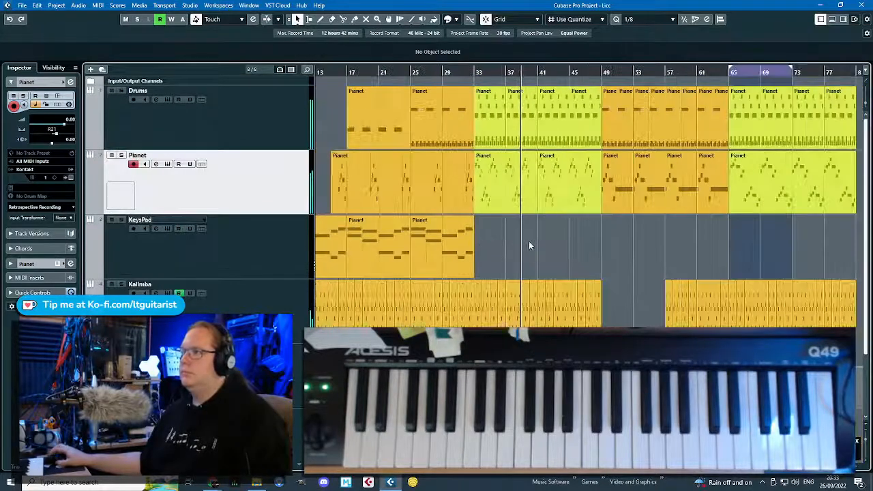
drag(573, 250, 401, 254)
click(544, 239)
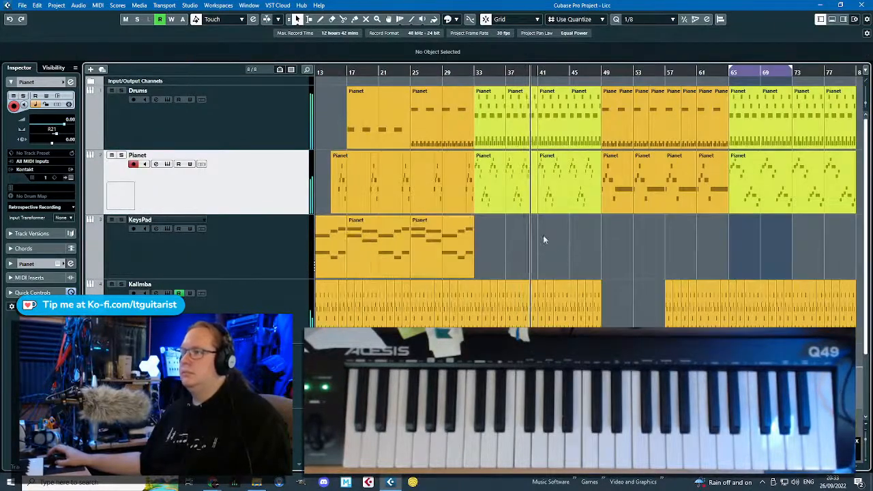
ctrl+scroll(532, 244, up, 2)
click(448, 250)
key(ctrl+d)
Split the KeysPad copy at bar 35 and delete everything after its first two bars.
ctrl+scroll(463, 251, up, 2)
alt+click(551, 253)
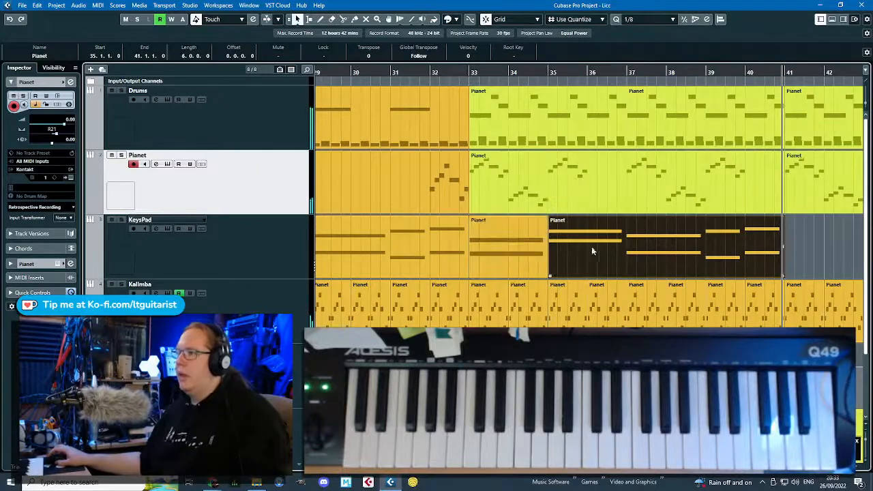
key(Delete)
Stretch the two-bar KeysPad part at bar 33 out to bar 41, lengthening its chord to about four and a half bars.
click(518, 241)
ctrl+scroll(540, 273, down, 2)
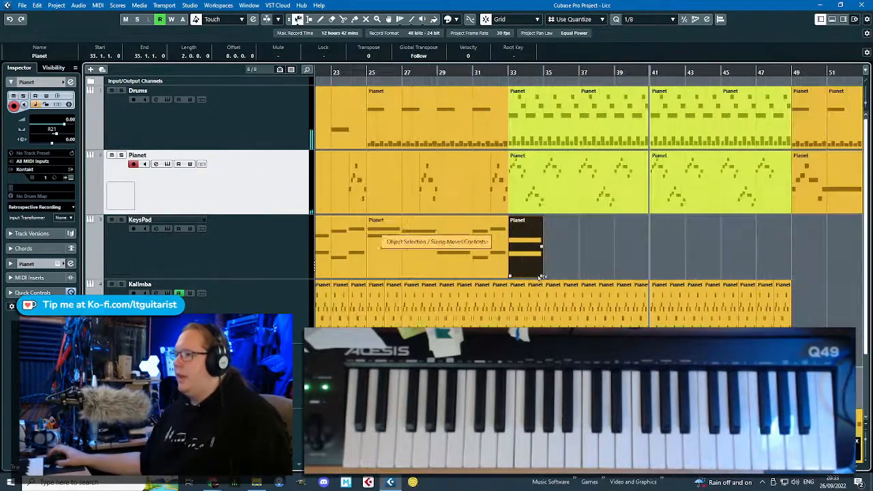
drag(540, 277, 649, 283)
scroll(653, 265, up, 5)
click(660, 255)
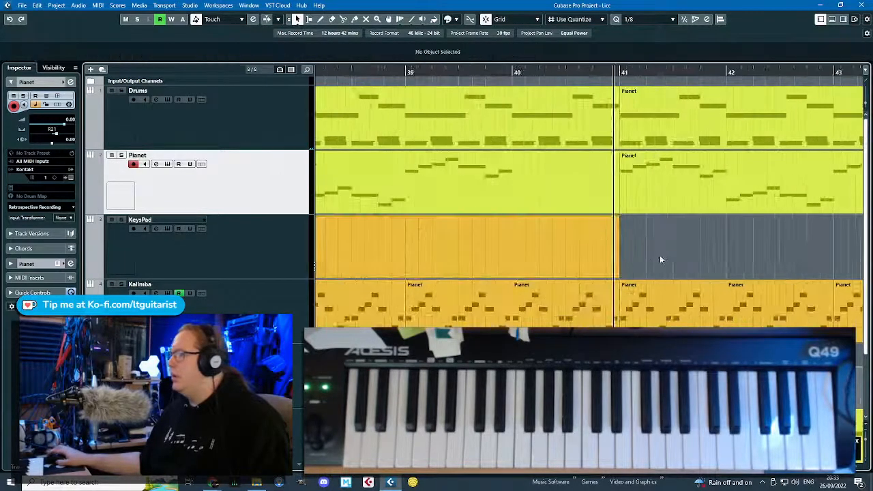
Color the KeysPad part at bar 33 yellow-green like the Drums and Pianet parts of the same section.
scroll(616, 255, down, 5)
click(593, 266)
drag(793, 261, 658, 297)
click(538, 246)
click(474, 20)
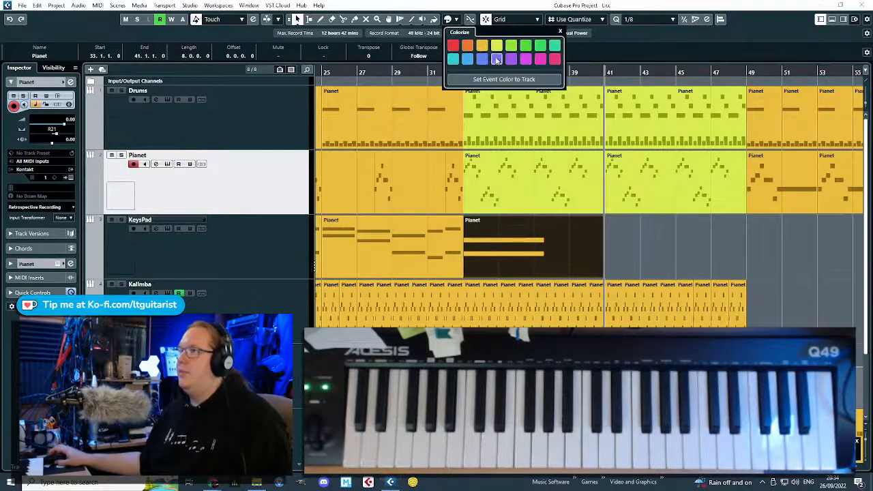
click(682, 238)
Move the four orange parts at bars 49 to 64 on the track below the Kalimba so they start at bar 81.
scroll(682, 238, down, 5)
click(680, 239)
scroll(608, 216, down, 1)
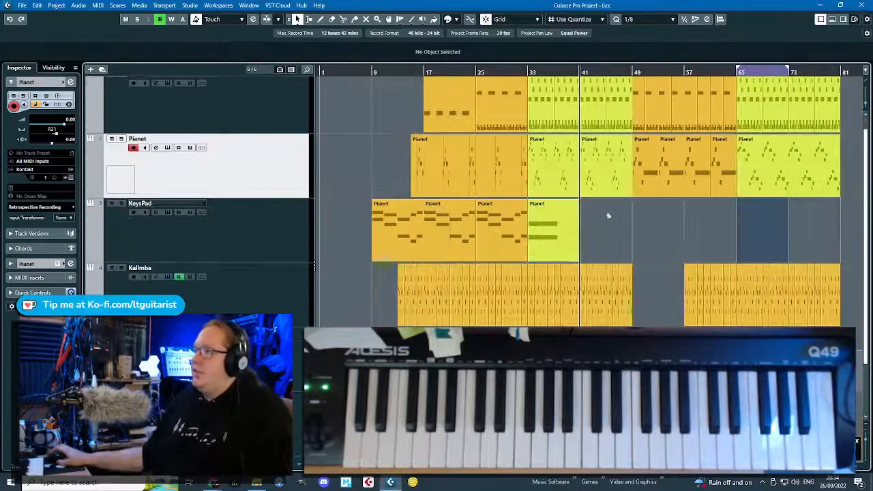
scroll(601, 230, up, 2)
scroll(610, 224, down, 3)
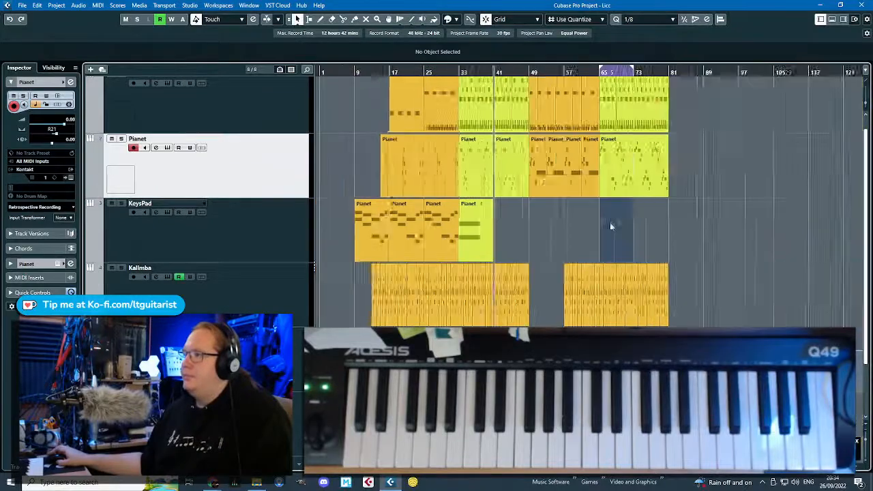
scroll(487, 261, up, 2)
scroll(446, 239, down, 1)
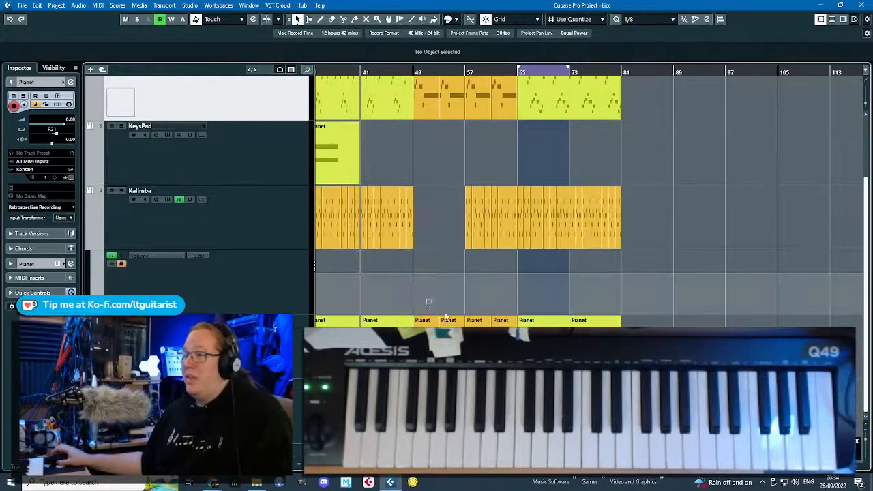
drag(426, 301, 510, 325)
drag(427, 322, 600, 321)
scroll(648, 322, up, 3)
scroll(600, 322, down, 3)
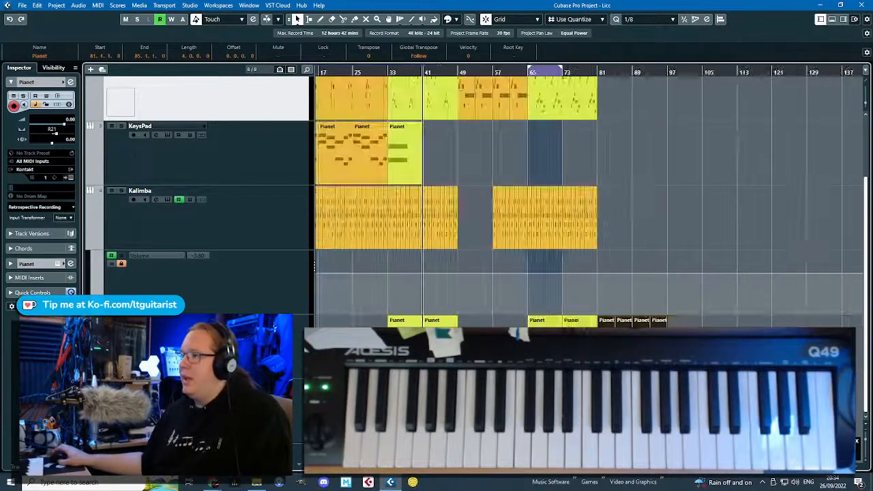
scroll(487, 71, up, 2)
scroll(510, 147, down, 3)
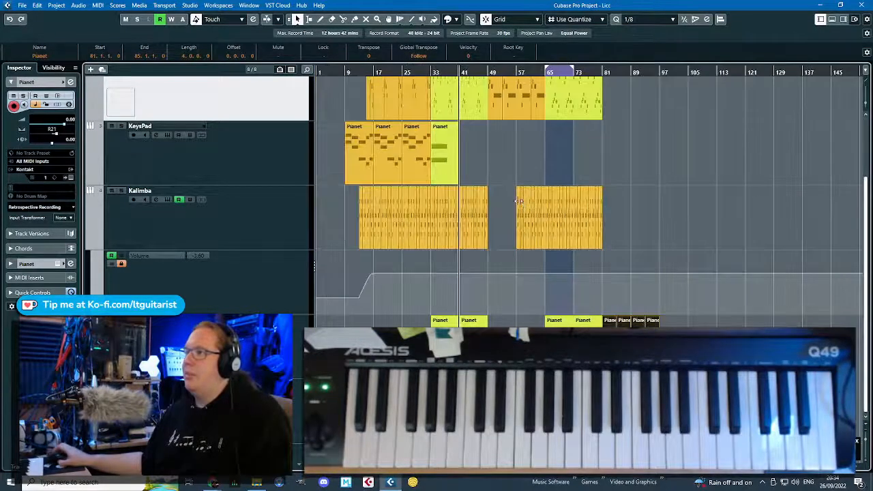
scroll(522, 205, up, 2)
scroll(634, 230, down, 2)
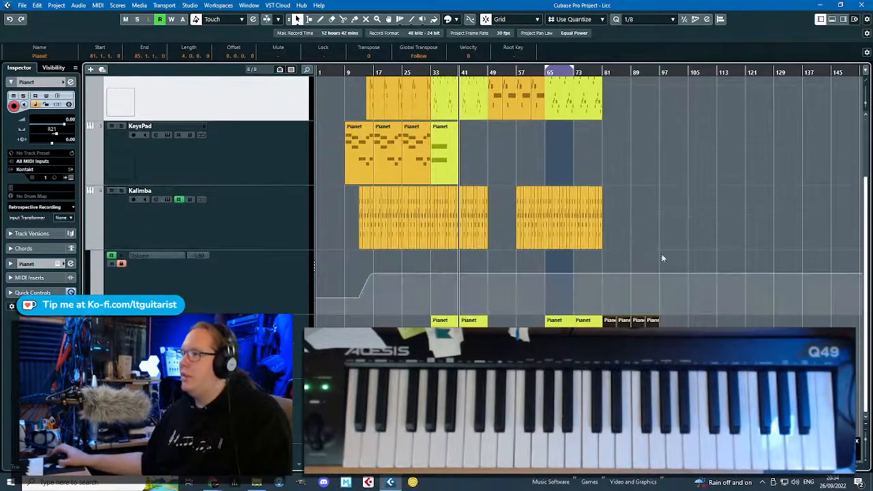
Duplicate the Drums, Pianet and Kalimba parts of bars 49 to 80 from bar 81 onward, and remove the Kalimba copies.
drag(660, 254, 493, 110)
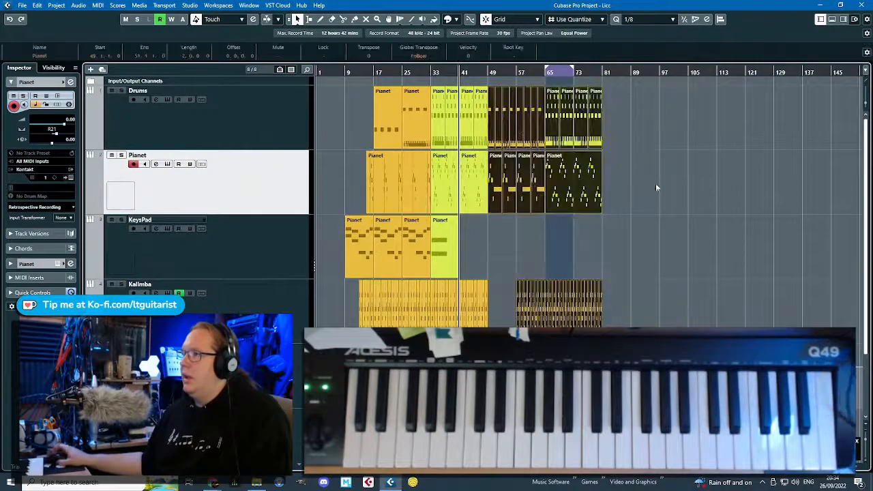
scroll(655, 183, up, 2)
scroll(591, 225, down, 2)
click(795, 173)
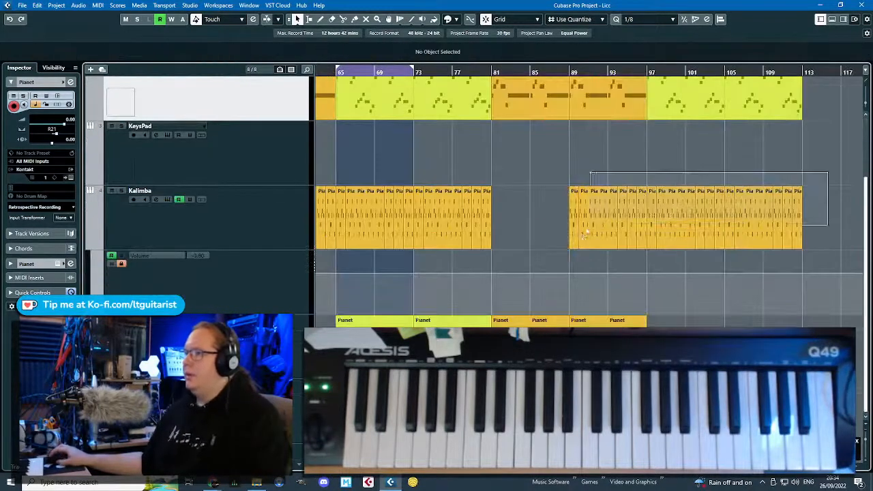
key(ctrl+z)
key(ctrl+z)
Move the four orange parts below the Kalimba from bar 81 to bar 97, and delete the Drums and Pianet copies from bar 97 on.
drag(729, 345, 520, 320)
drag(525, 321, 687, 316)
scroll(738, 225, up, 2)
scroll(738, 225, up, 1)
drag(803, 266, 675, 116)
key(Delete)
scroll(713, 280, down, 3)
Color the four parts at bars 97 to 112 on the track below the Kalimba green.
drag(803, 240, 654, 339)
scroll(654, 279, down, 2)
click(451, 21)
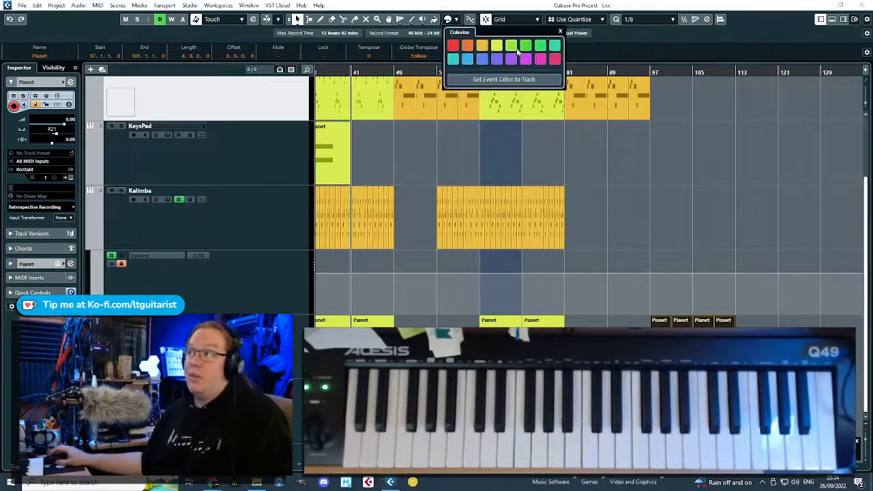
click(706, 198)
scroll(600, 184, down, 2)
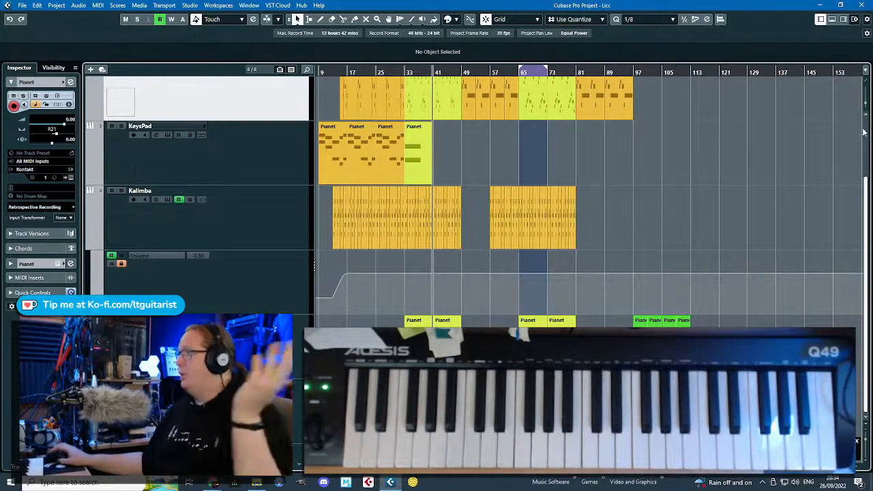
Duplicate the last two orange KeysPad parts with the yellow-green one, and place the copies at bars 49 to 72.
scroll(392, 205, up, 6)
scroll(375, 221, down, 3)
drag(556, 235, 354, 246)
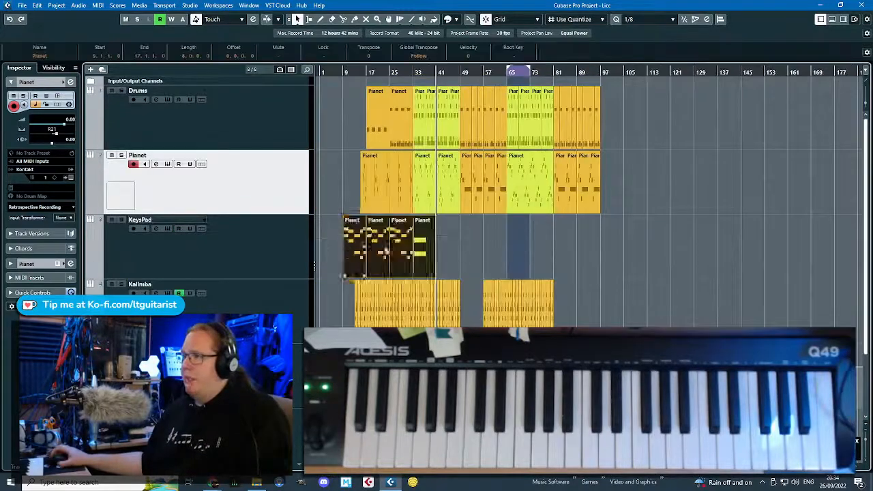
scroll(406, 247, up, 3)
scroll(579, 247, left, 1)
drag(655, 248, 411, 270)
key(ctrl+d)
drag(586, 253, 609, 247)
scroll(662, 250, up, 3)
scroll(614, 247, down, 3)
scroll(609, 247, right, 3)
drag(795, 220, 424, 246)
drag(554, 236, 512, 254)
click(402, 240)
scroll(403, 239, down, 3)
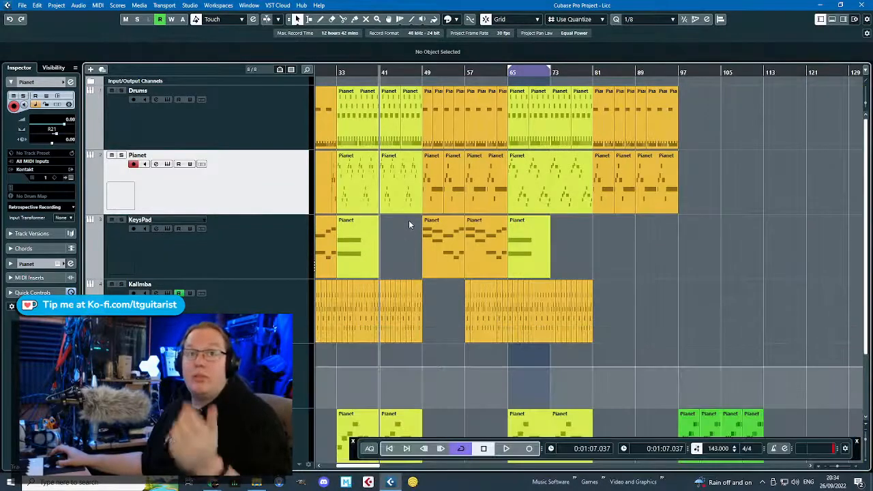
scroll(409, 220, down, 3)
scroll(555, 273, up, 3)
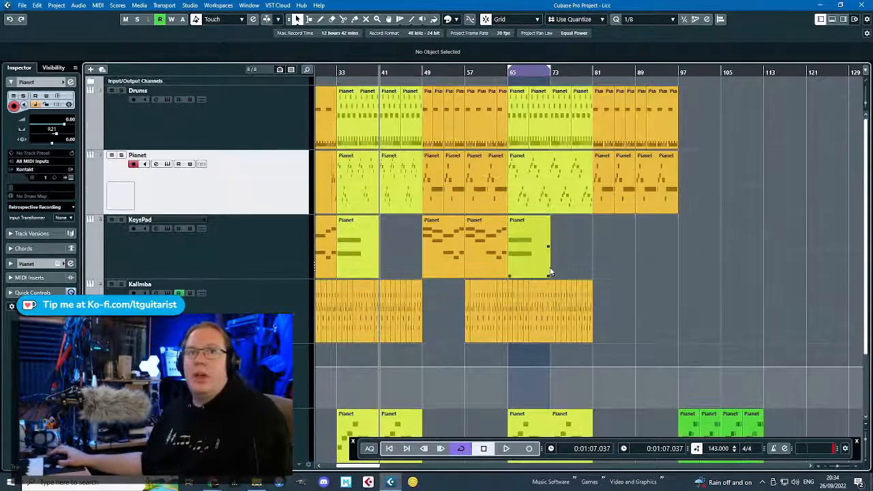
scroll(549, 271, down, 3)
scroll(547, 271, up, 3)
scroll(548, 270, down, 3)
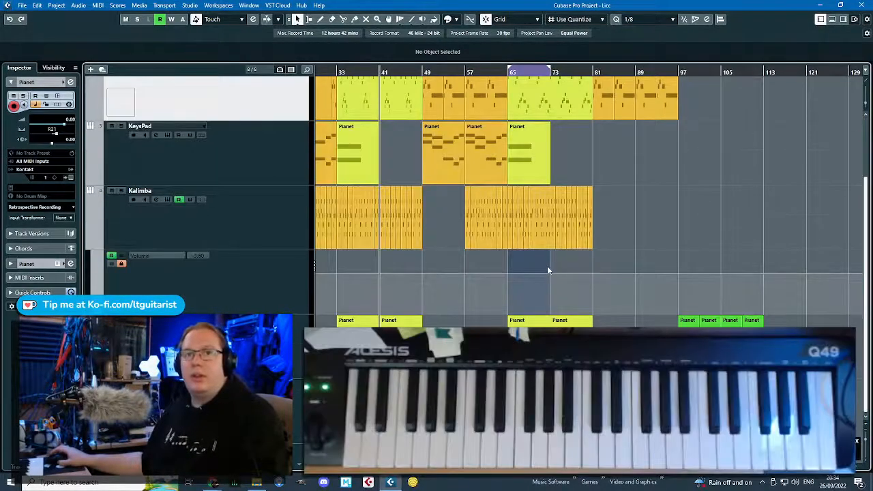
Play back the green parts below the Kalimba from about bar 105, and stop after a few bars.
mouse_move(782, 349)
mouse_down()
mouse_move(663, 228)
mouse_move(789, 362)
mouse_up()
scroll(758, 356, up, 5)
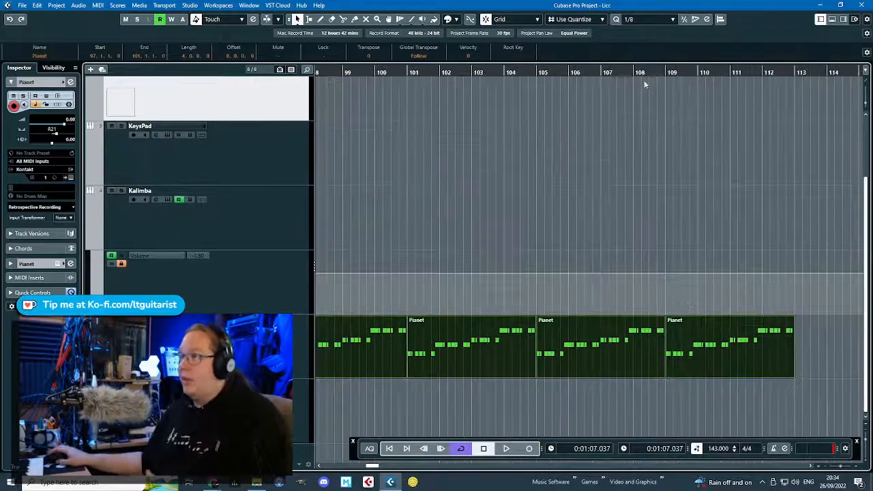
key(space)
click(549, 167)
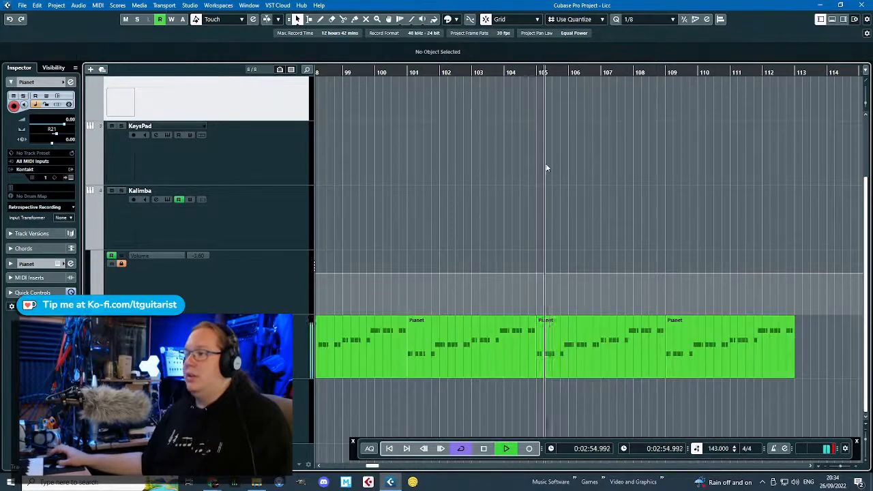
scroll(546, 235, down, 3)
scroll(539, 237, down, 3)
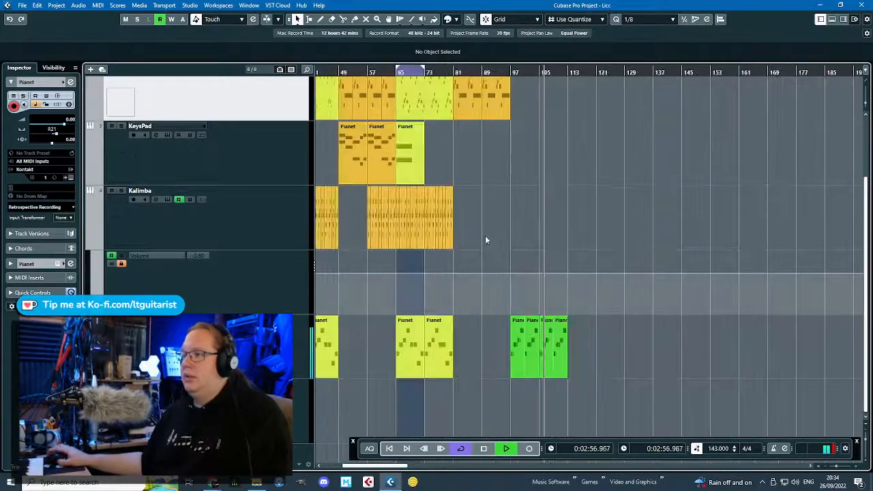
key(space)
scroll(457, 416, down, 2)
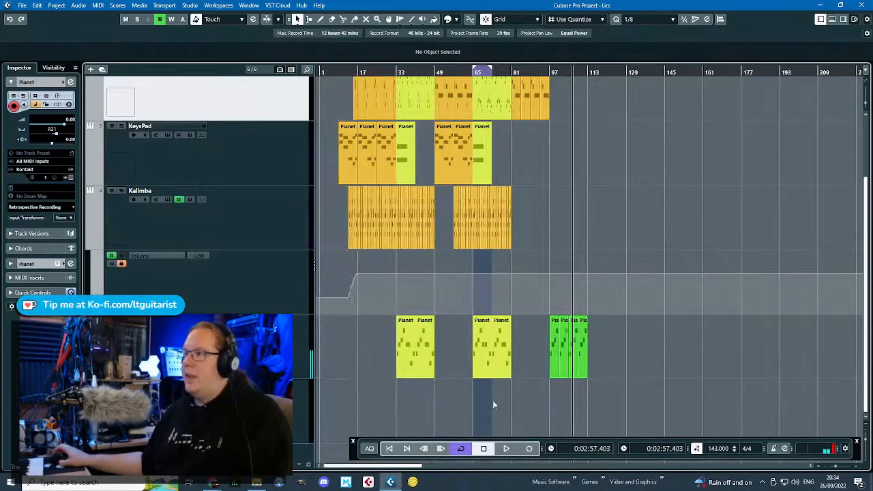
Duplicate the last green part and move the copy to bar 25 on the same track.
scroll(391, 336, up, 1)
click(641, 346)
key(ctrl+d)
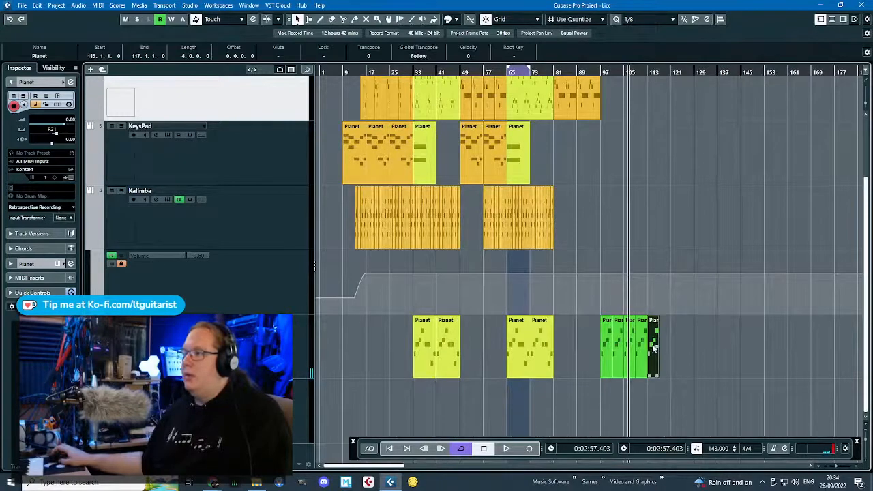
drag(654, 348, 574, 357)
scroll(351, 356, up, 6)
scroll(399, 354, up, 4)
Delete the repeated notes in the green part at bar 25, keeping only the first E1, F#1, G1 and A1.
double_click(577, 355)
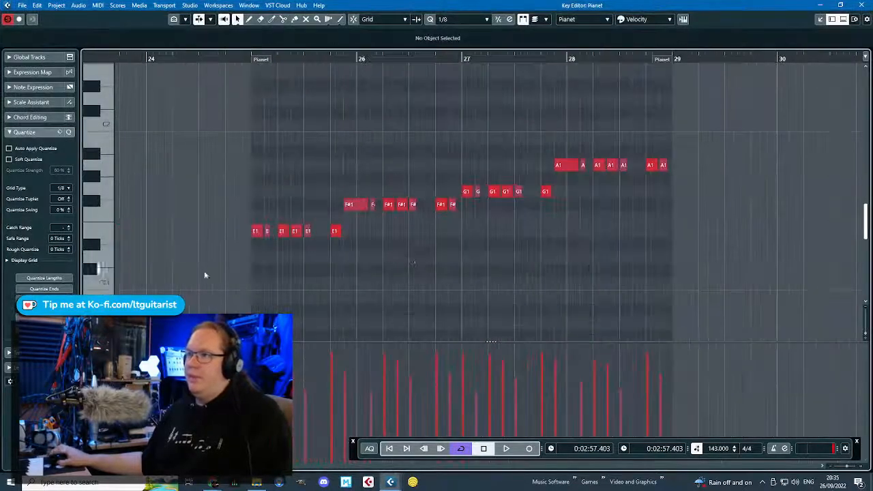
drag(411, 255, 264, 224)
key(Delete)
drag(479, 244, 420, 248)
drag(381, 206, 384, 208)
key(Delete)
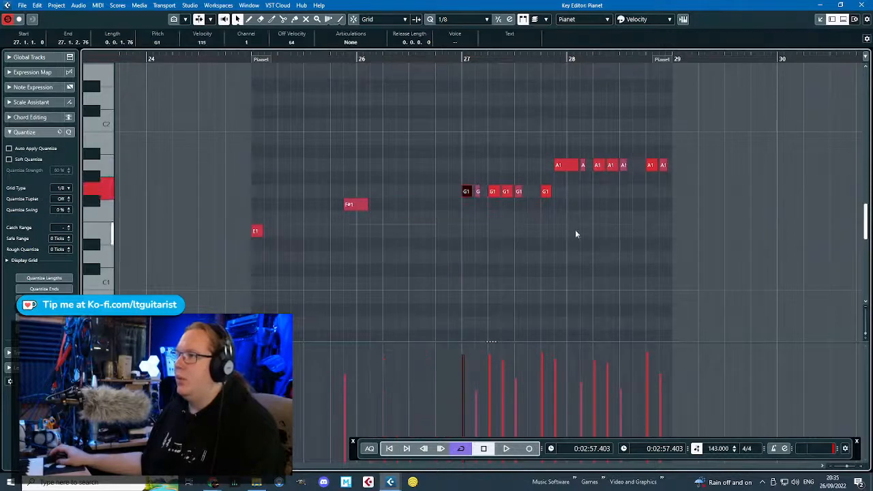
drag(581, 229, 483, 185)
key(Delete)
drag(695, 219, 581, 150)
key(Delete)
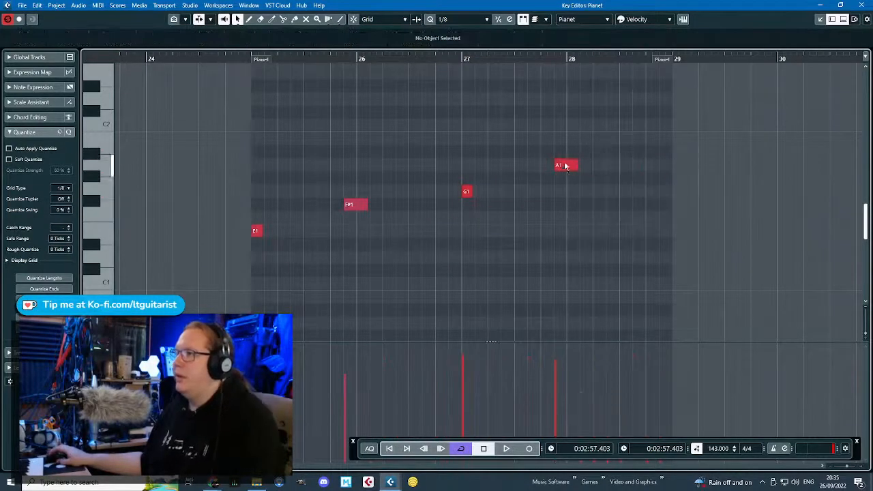
Turn E1, F#1, G1 and A1 into sustained notes of equal velocity, each starting on its bar and lasting nearly the full bar.
click(567, 166)
shift+click(357, 206)
drag(356, 206, 452, 205)
drag(457, 165, 501, 186)
shift+click(258, 231)
drag(258, 231, 351, 232)
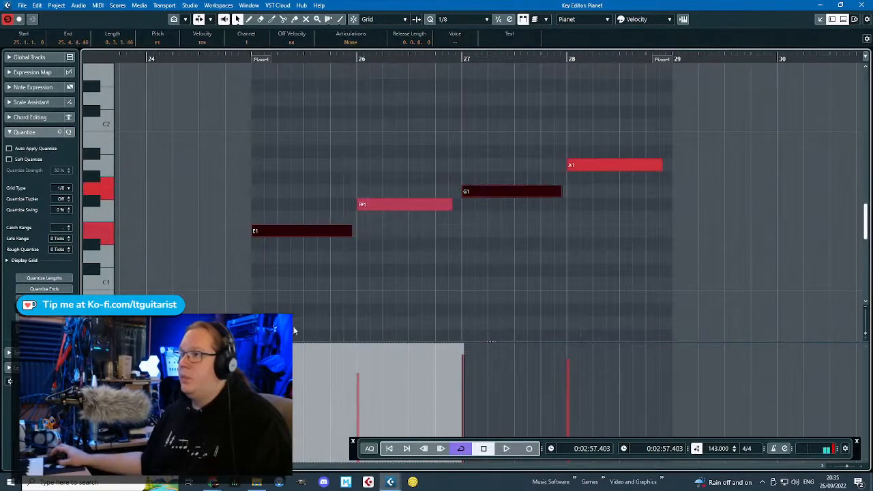
click(536, 300)
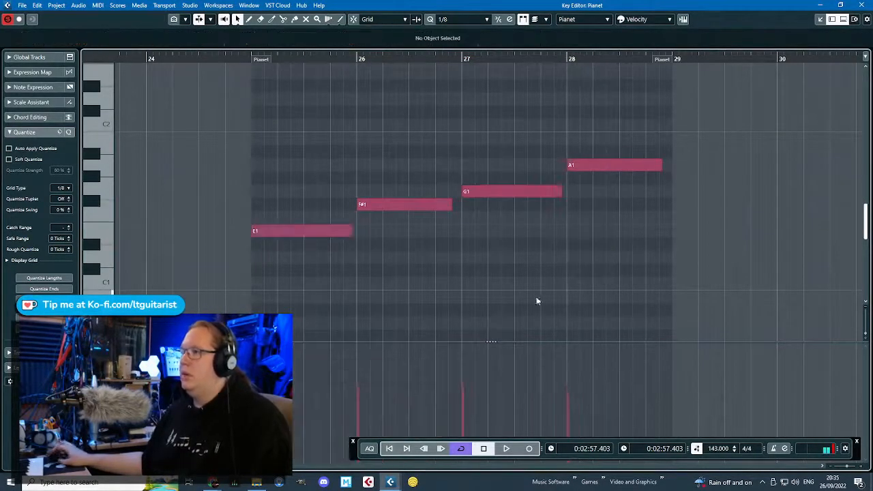
Duplicate the sustained-note part to bar 29 and color both parts orange.
click(863, 5)
key(ctrl+d)
double_click(554, 72)
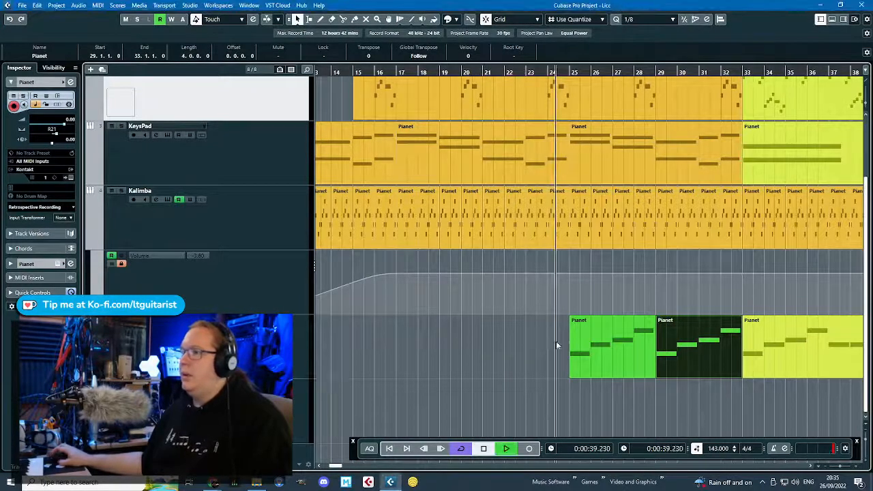
drag(489, 356, 702, 332)
click(450, 20)
click(481, 45)
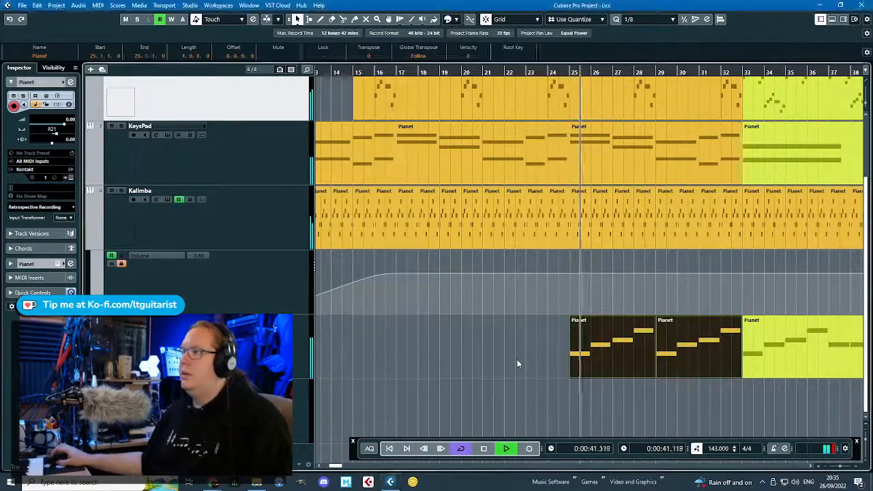
click(517, 359)
Copy the two orange four-bar parts at bars 25 to 32 into bars 49 to 64 on the same track.
scroll(649, 388, down, 2)
scroll(707, 389, up, 4)
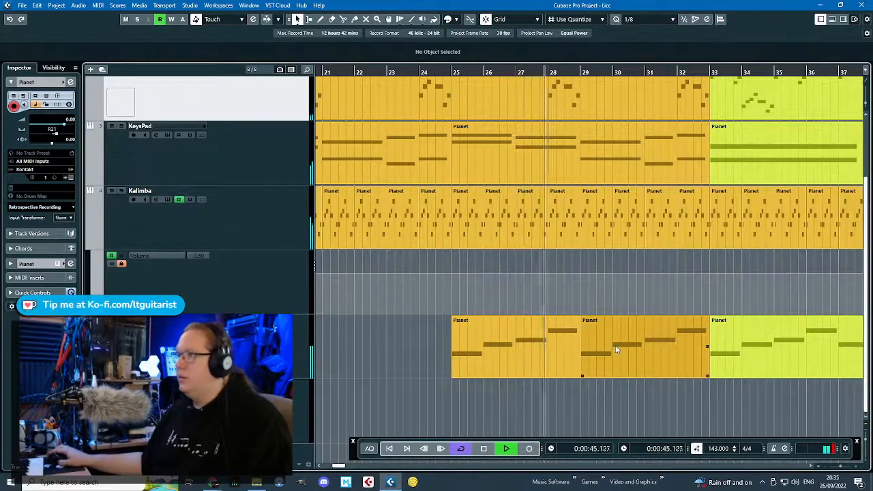
scroll(628, 377, down, 2)
scroll(636, 416, down, 2)
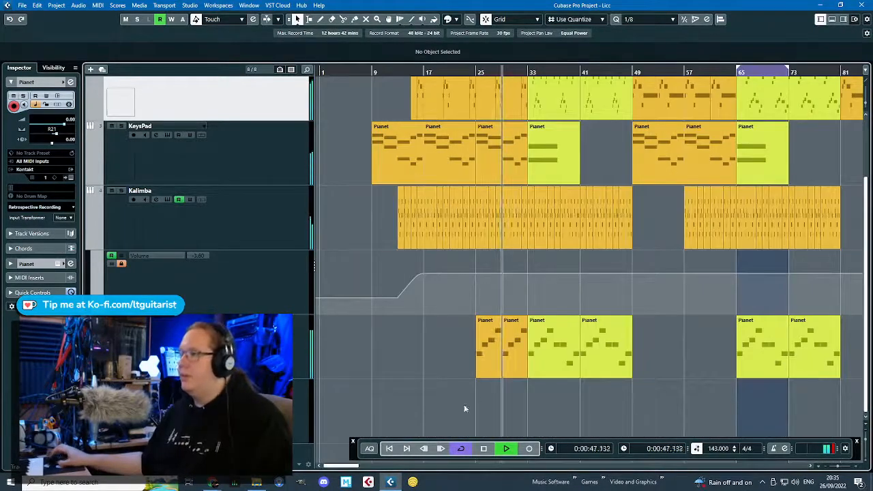
drag(465, 405, 629, 376)
key(ctrl+d)
scroll(661, 352, up, 4)
key(ctrl+d)
scroll(634, 396, down, 2)
click(634, 402)
scroll(573, 407, down, 2)
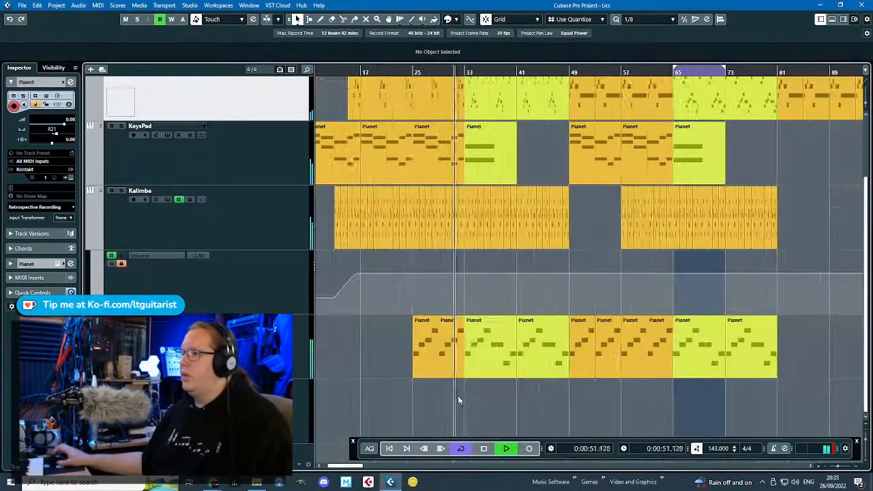
Glue the two orange parts at bars 25 and 29 below the Kalimba into one eight-bar part.
scroll(440, 387, up, 3)
key(space)
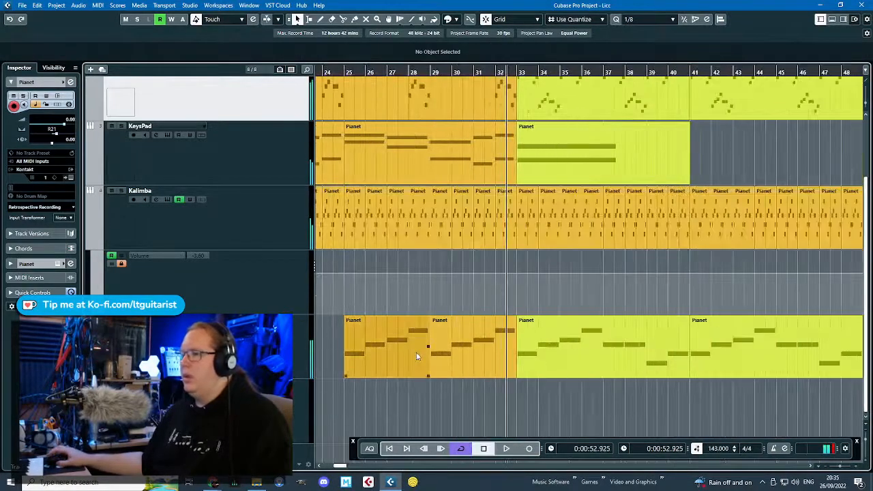
key(4)
click(417, 357)
key(1)
key(space)
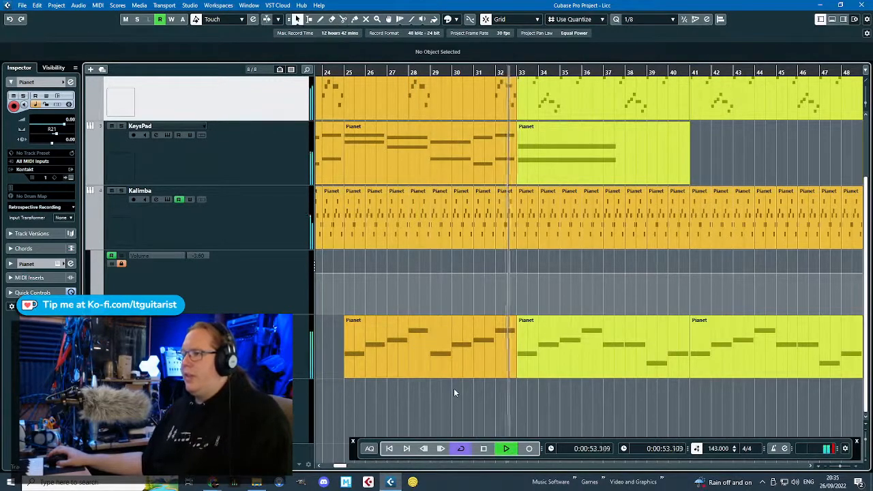
key(space)
Open the glued part together with the orange Pianet part in the Key Editor, and play them from bar 25.
click(430, 353)
scroll(424, 327, up, 2)
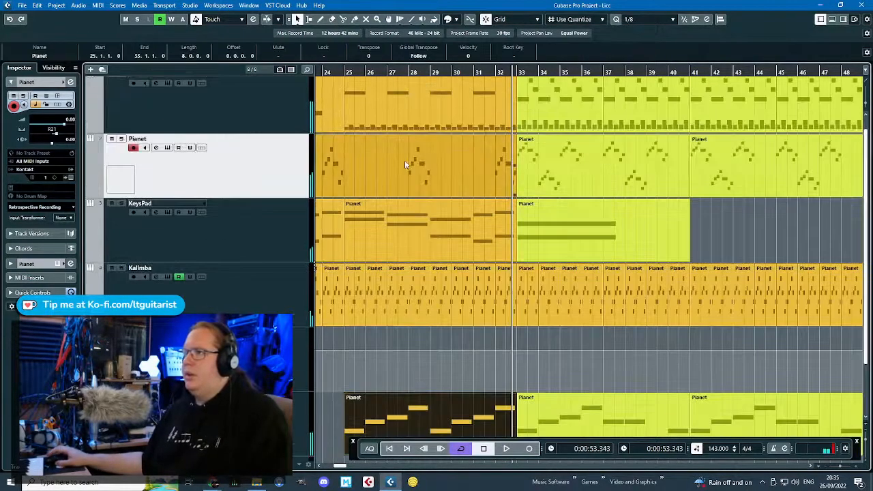
shift+click(406, 179)
key(Return)
scroll(377, 266, down, 3)
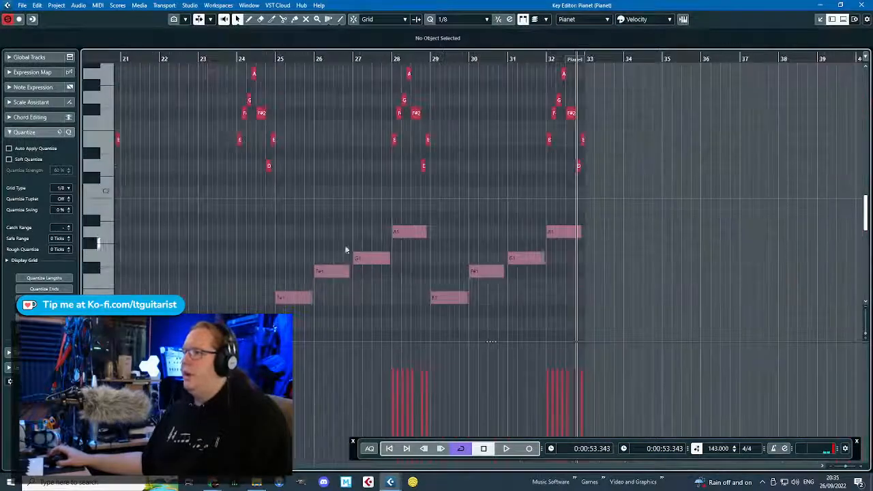
click(279, 59)
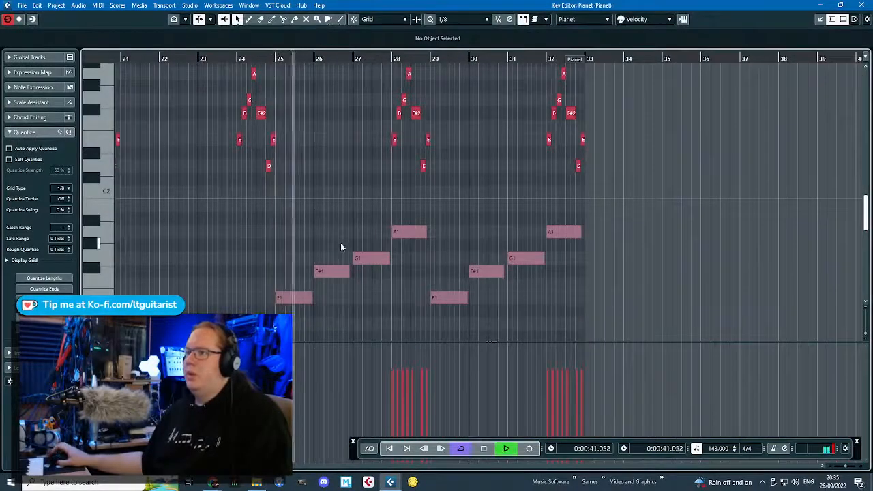
ctrl+scroll(396, 261, up, 2)
ctrl+scroll(410, 258, up, 2)
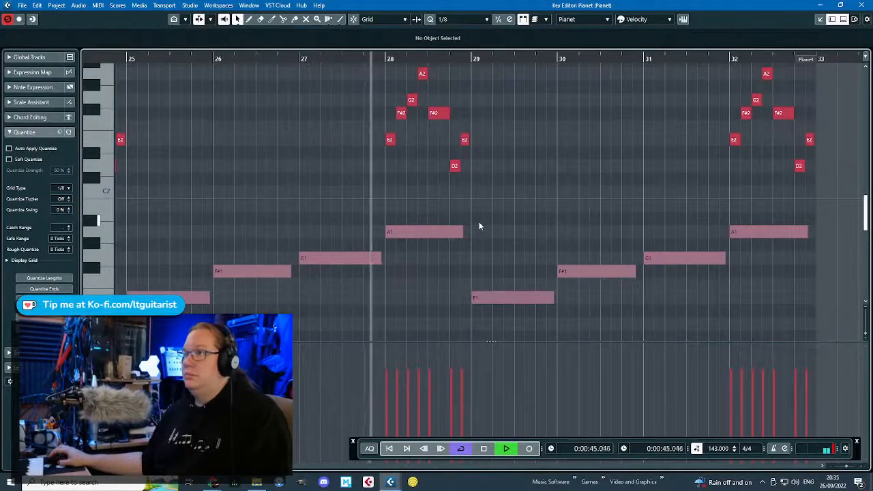
key(space)
Change the sustained notes in bars 29 to 32 to descend G1, F#1, E1, D1, and close the Key Editor.
drag(506, 296, 510, 258)
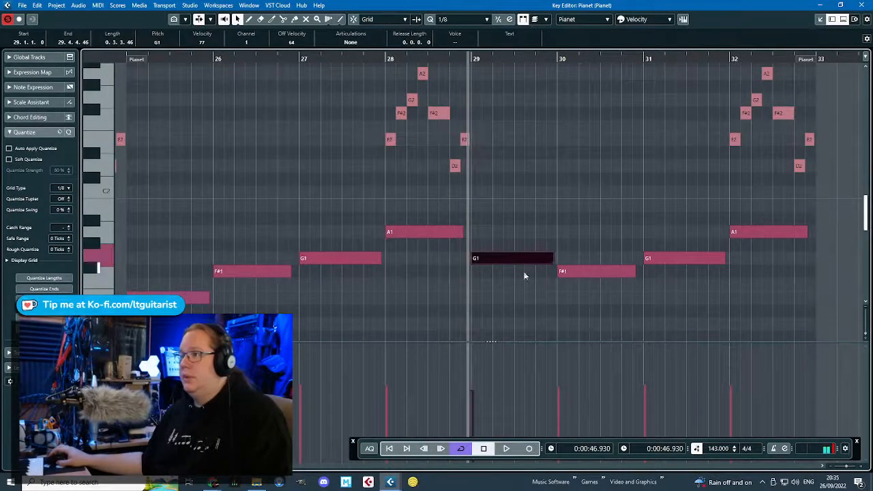
click(579, 273)
drag(655, 265, 654, 330)
click(746, 278)
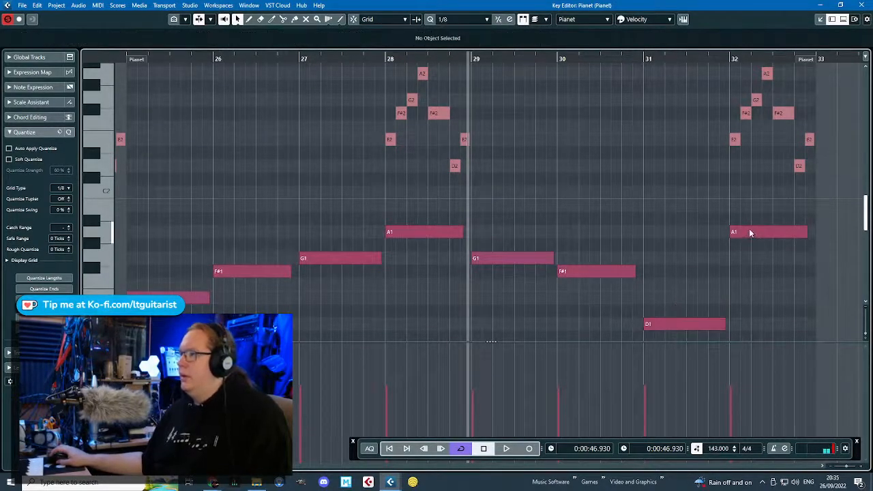
drag(749, 233, 749, 299)
drag(692, 325, 748, 324)
click(748, 309)
scroll(742, 260, down, 1)
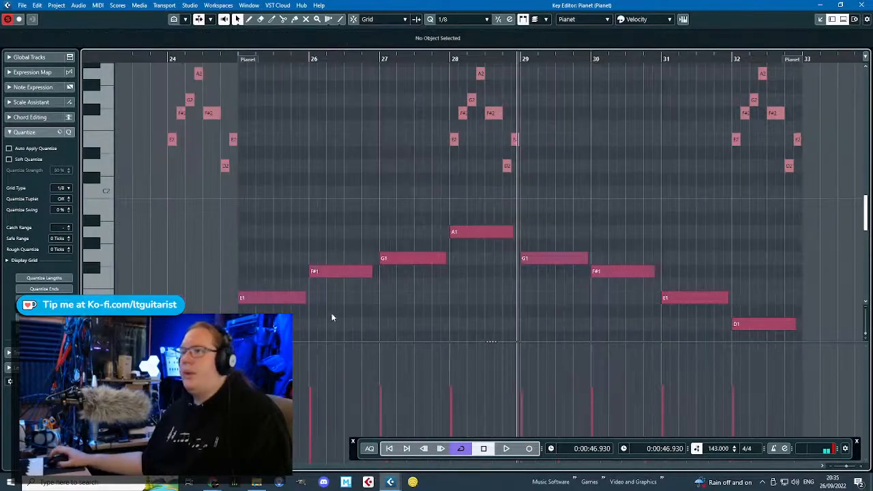
click(864, 4)
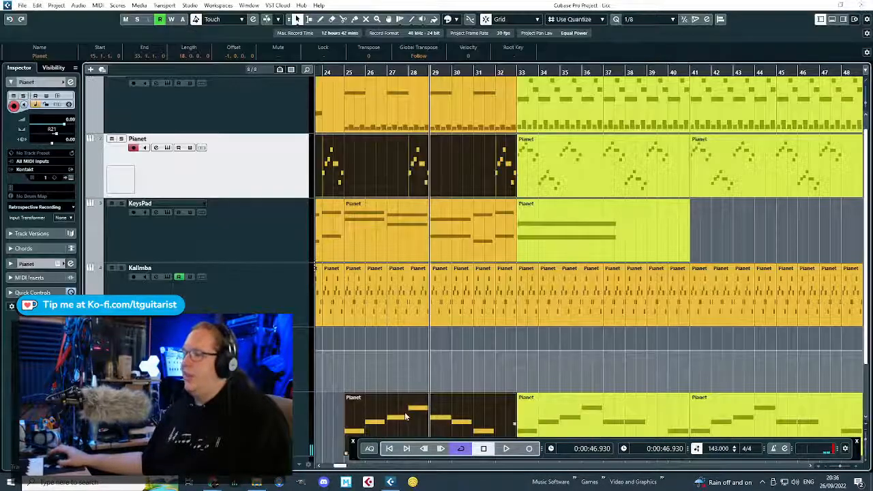
Delete the four orange four-bar parts at bars 49 to 64 on the track below the Kalimba.
scroll(407, 416, down, 4)
scroll(529, 377, down, 2)
drag(512, 307, 572, 382)
key(Delete)
Place two copies of the eight-bar rising and falling part at bars 49 and 57, and select both.
click(419, 361)
scroll(433, 368, up, 2)
key(ctrl+d)
drag(475, 349, 622, 371)
scroll(600, 381, up, 3)
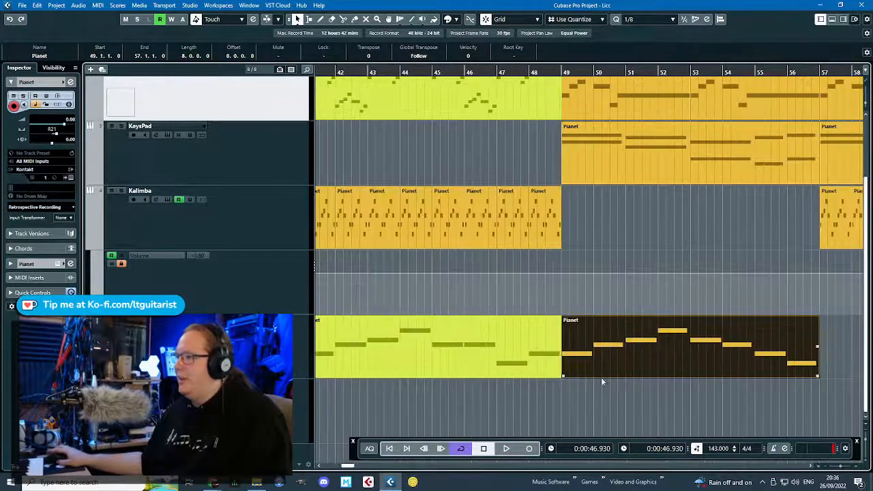
scroll(601, 377, down, 3)
shift+click(522, 347)
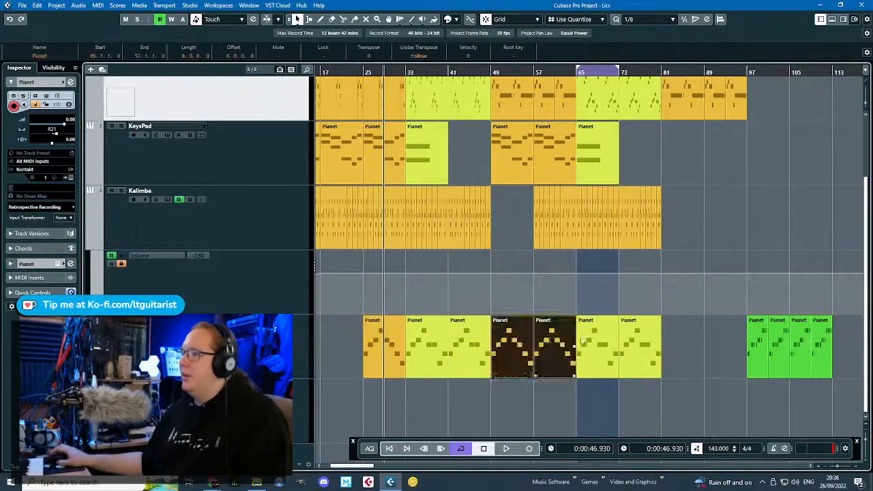
Duplicate the two selected orange low-line parts and place the copies at bars 81 and 89 on the same track.
key(ctrl+d)
scroll(591, 354, up, 2)
drag(590, 355, 683, 362)
scroll(697, 359, up, 3)
scroll(672, 338, up, 2)
drag(676, 331, 661, 347)
scroll(661, 347, down, 4)
scroll(582, 228, down, 2)
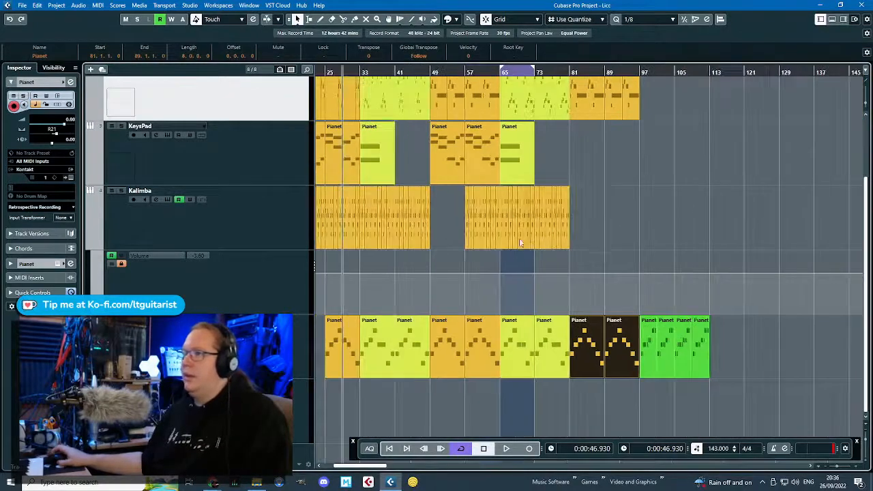
Play the arrangement from about bar 29 to bar 52 and examine how the low line fits with the other tracks.
click(603, 225)
scroll(682, 232, left, 3)
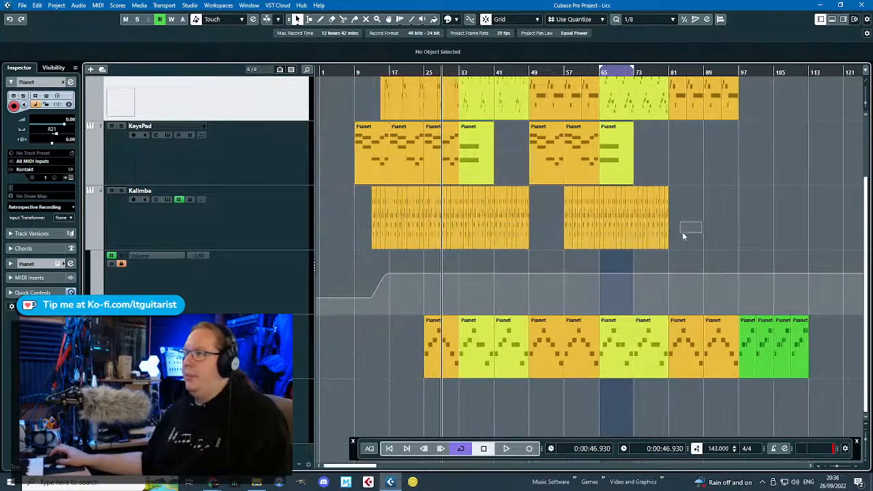
click(572, 226)
click(660, 144)
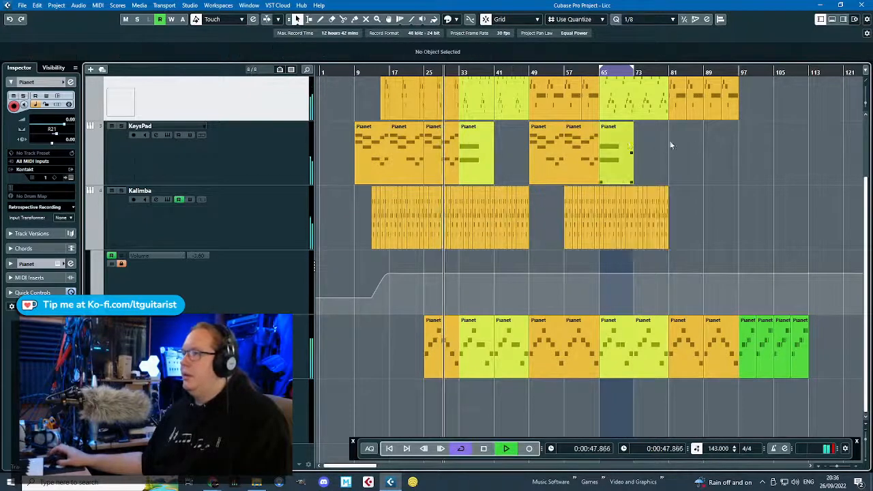
click(222, 177)
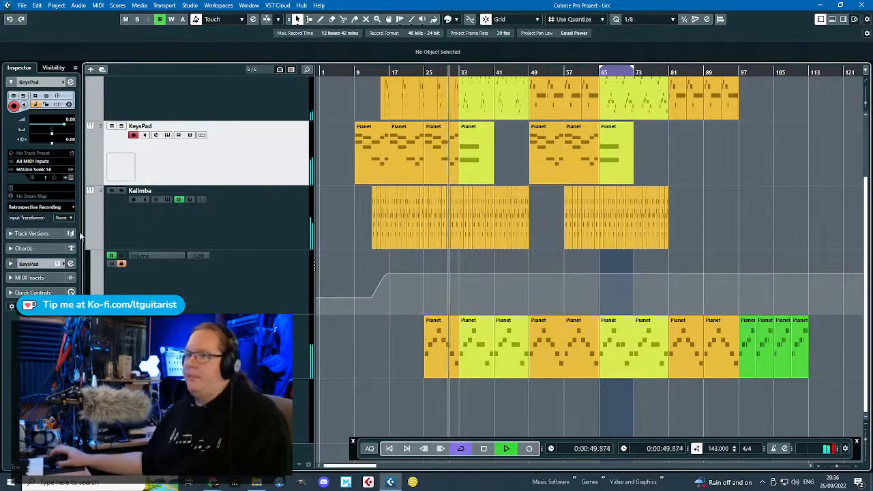
click(95, 246)
scroll(307, 215, up, 2)
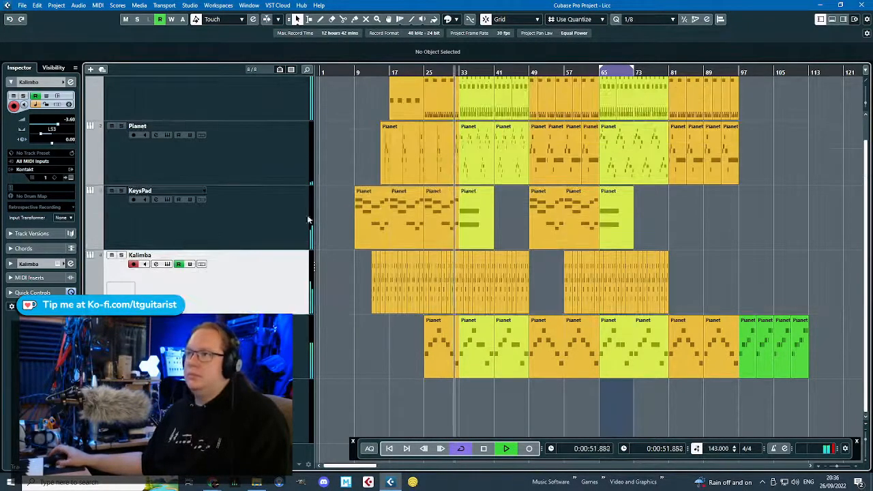
key(h)
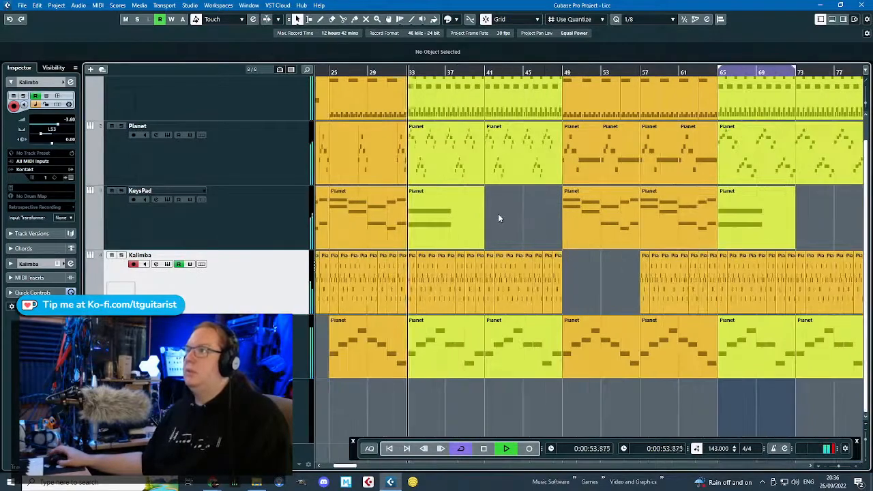
scroll(496, 218, down, 3)
scroll(441, 245, up, 4)
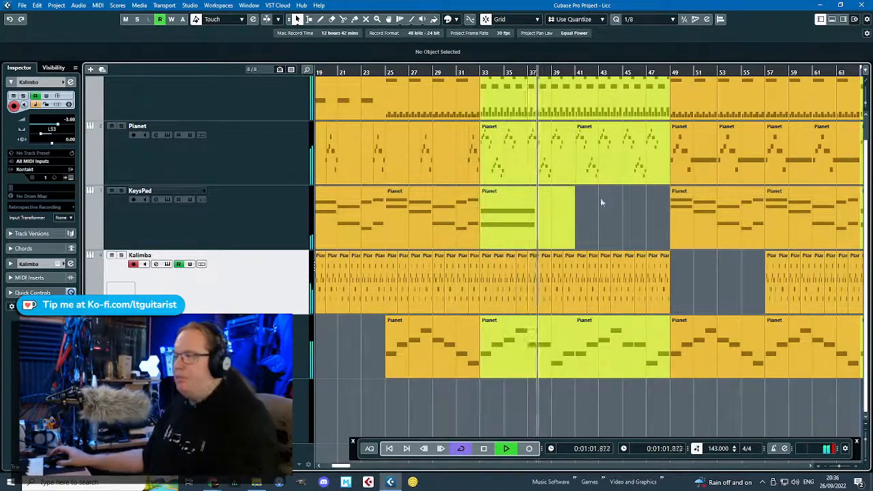
scroll(553, 215, up, 1)
scroll(638, 225, down, 1)
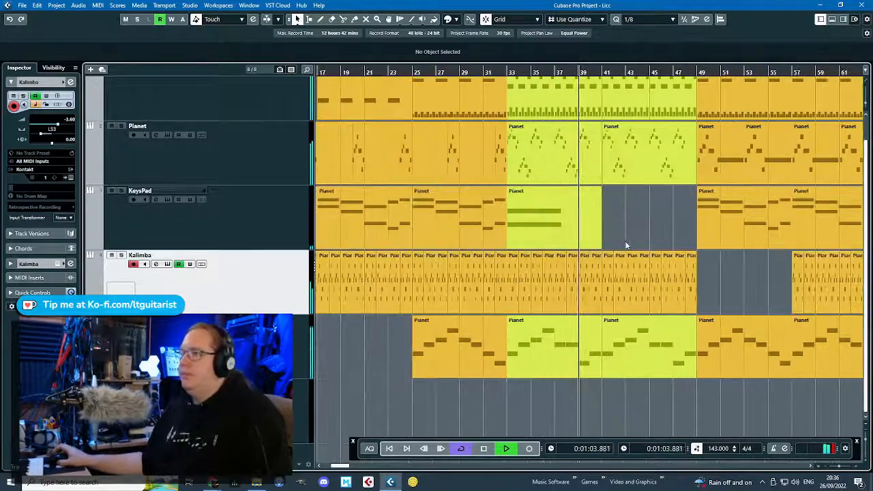
scroll(626, 244, up, 1)
scroll(630, 238, down, 1)
scroll(620, 237, up, 1)
scroll(613, 236, down, 1)
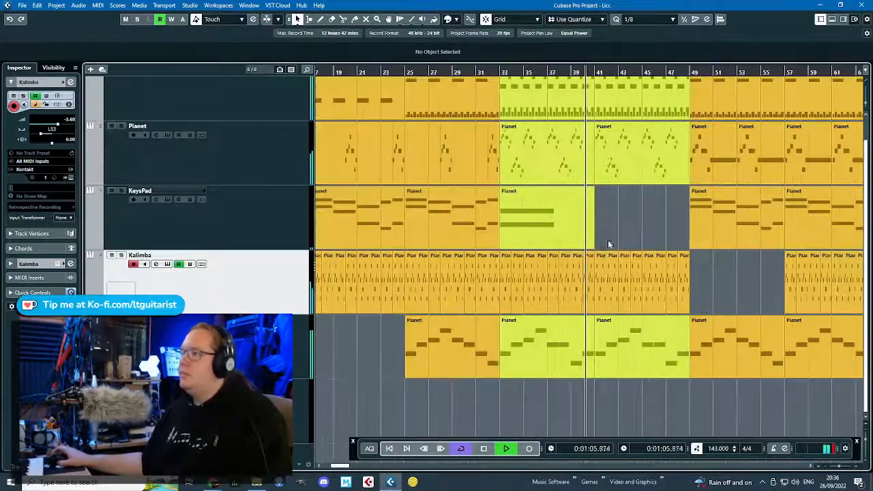
scroll(624, 227, up, 1)
scroll(624, 226, down, 2)
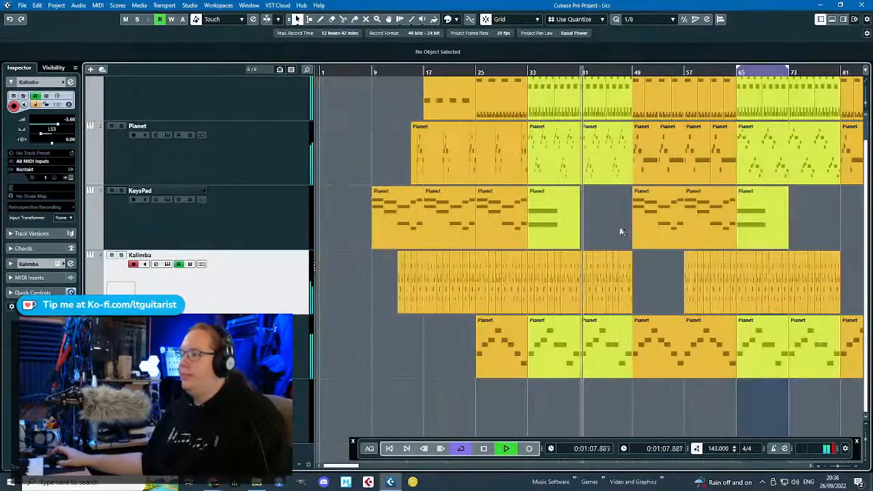
scroll(617, 228, up, 1)
scroll(595, 229, down, 1)
scroll(594, 230, up, 1)
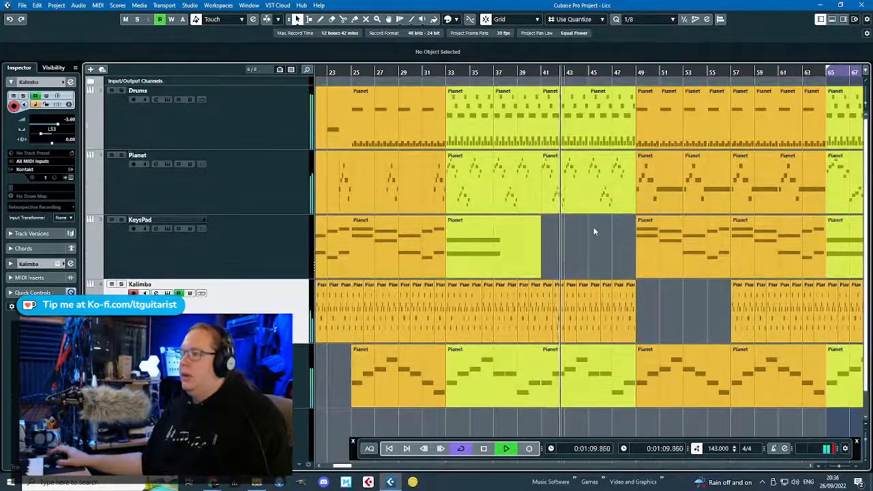
click(243, 260)
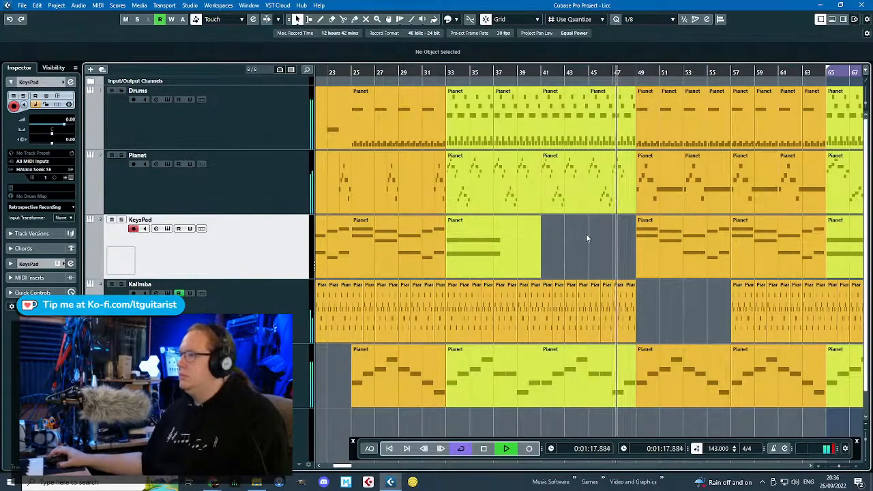
scroll(626, 259, up, 4)
scroll(620, 266, down, 6)
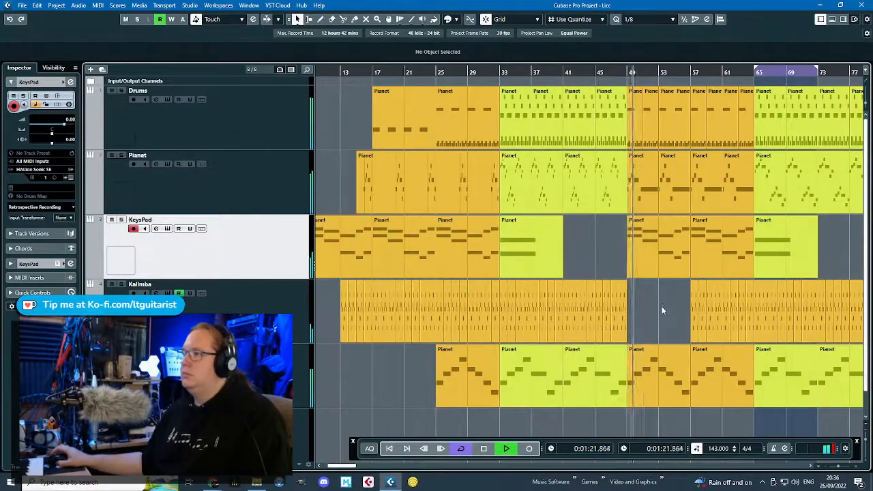
scroll(663, 304, up, 3)
scroll(663, 334, down, 4)
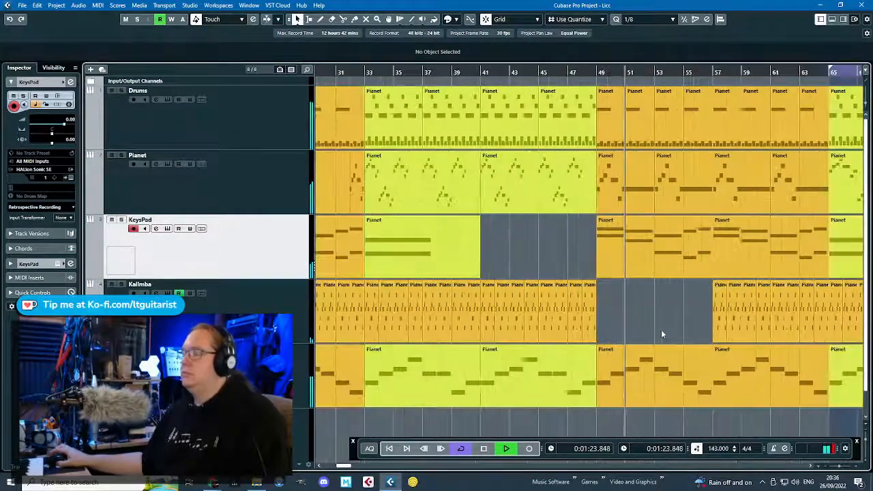
scroll(701, 335, up, 5)
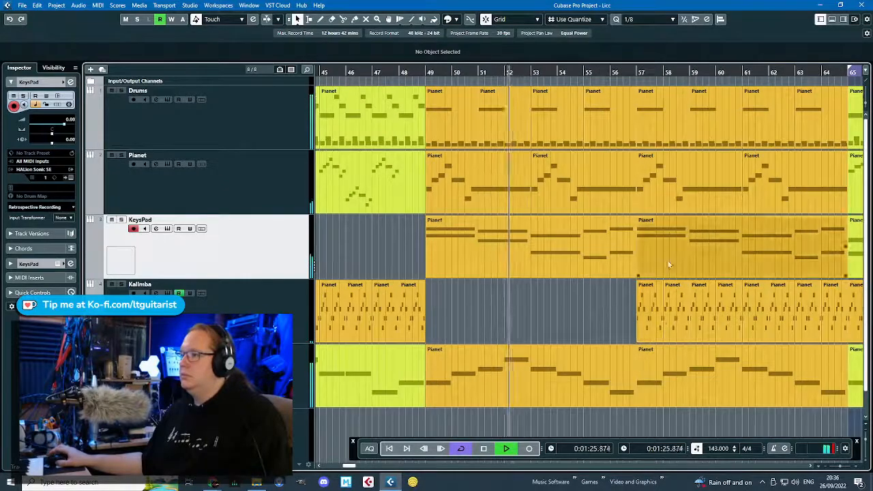
Delete the low-line part at bars 49 to 56 on the track below the Kalimba, and stop playback.
click(578, 395)
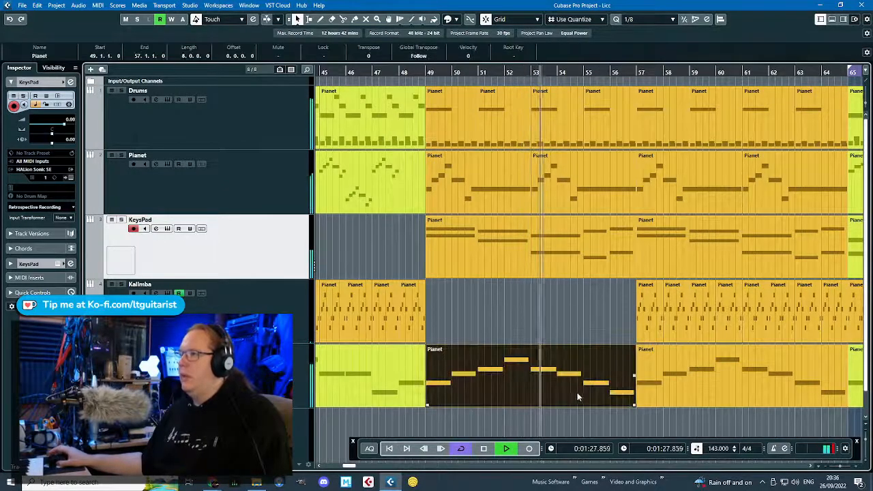
scroll(570, 361, down, 4)
key(Delete)
key(space)
scroll(561, 183, up, 3)
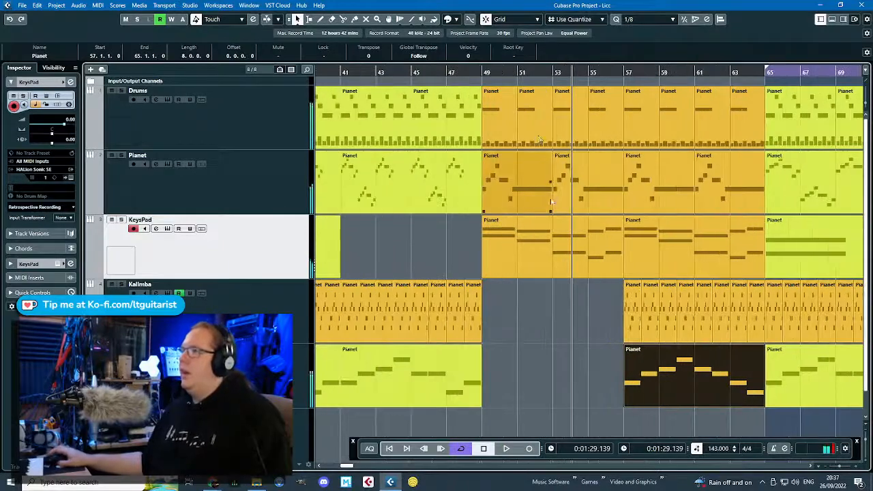
Replace the Drums parts in bars 49 to 56 with a copy of the sparse eight-bar Drums part from bar 17.
drag(498, 80, 605, 125)
key(Delete)
click(536, 191)
scroll(493, 240, down, 5)
scroll(346, 187, up, 4)
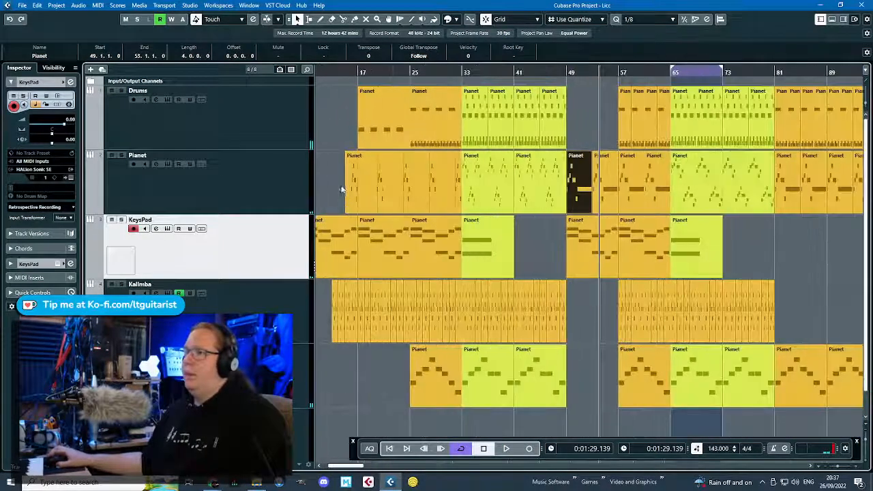
click(427, 121)
key(ctrl+d)
drag(501, 122, 697, 136)
Play the transition from about bar 48 to check the thinned-out section at bar 49, and stop playback.
scroll(714, 132, up, 5)
click(593, 81)
key(space)
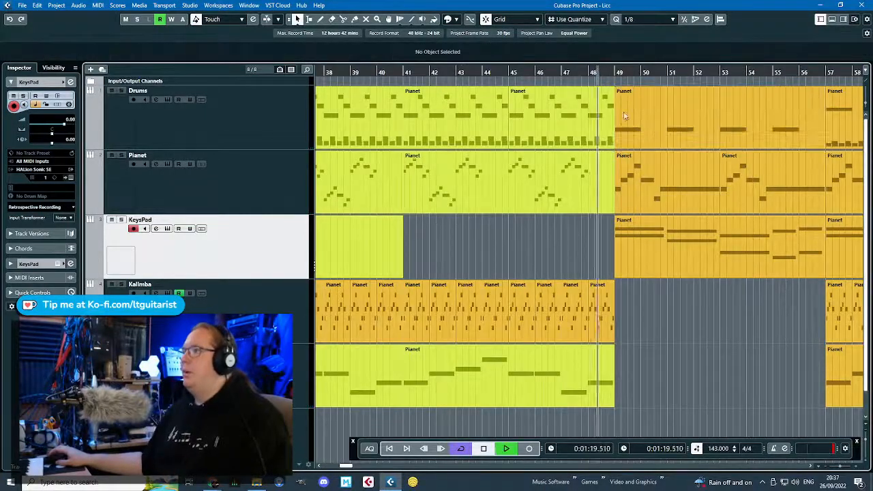
scroll(577, 272, down, 4)
scroll(594, 260, down, 2)
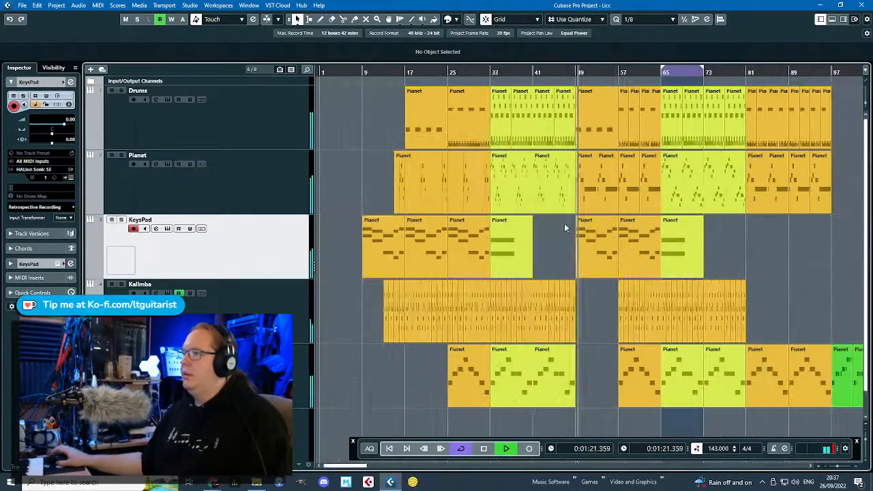
scroll(586, 234, up, 1)
scroll(585, 234, down, 1)
scroll(614, 223, up, 1)
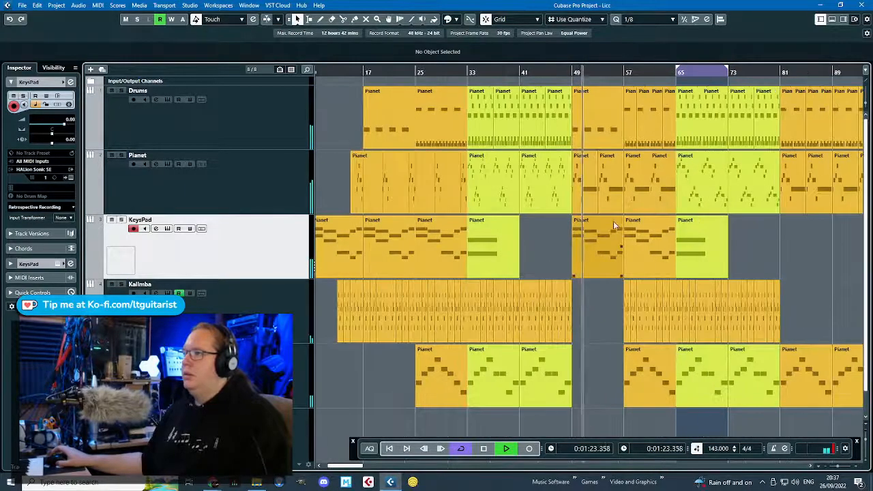
scroll(612, 219, down, 2)
key(space)
Move the four orange Pianet parts from bar 81 to bar 97, and delete the Pianet parts at bars 49 to 64.
drag(706, 233, 617, 196)
key(ctrl+d)
drag(661, 229, 611, 199)
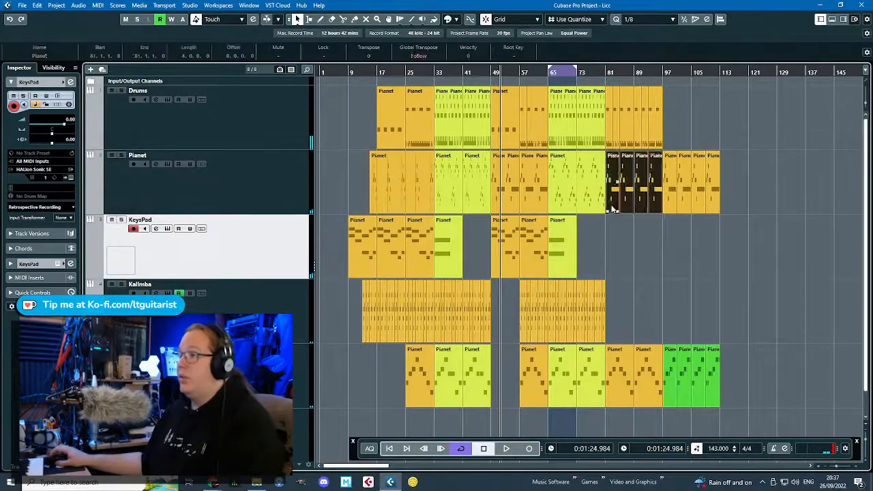
key(Delete)
click(498, 185)
key(Delete)
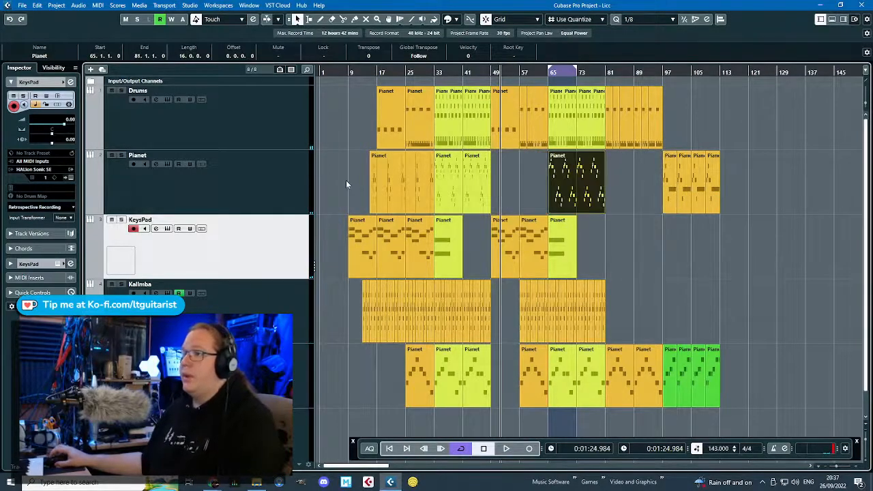
Split the long orange Pianet part that starts at bar 15 at bars 17 and 25.
click(374, 186)
scroll(354, 195, up, 6)
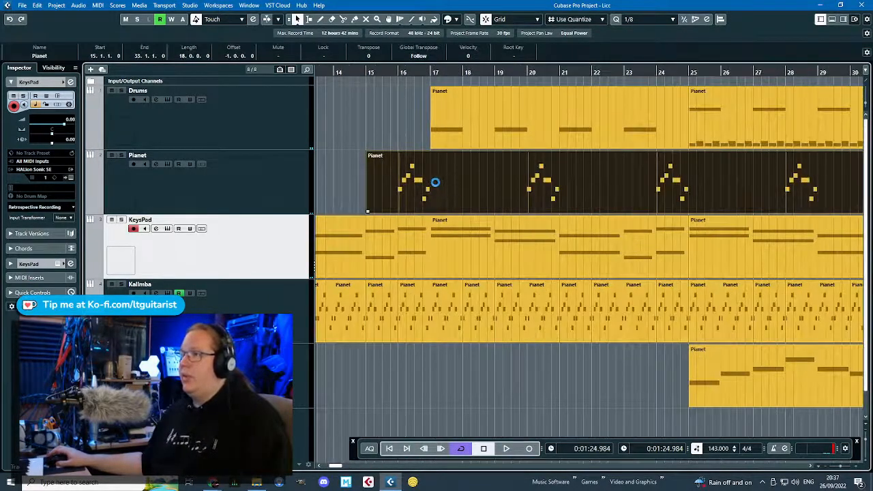
key(3)
click(435, 198)
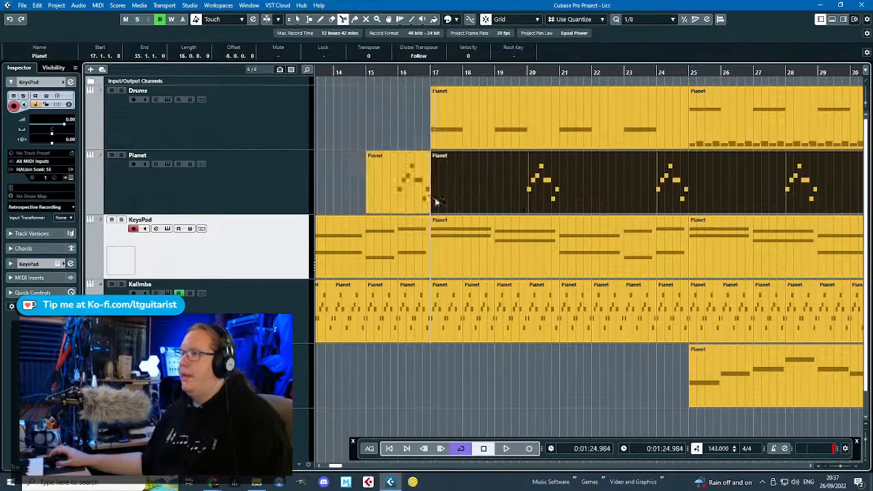
scroll(434, 198, down, 6)
scroll(518, 195, up, 4)
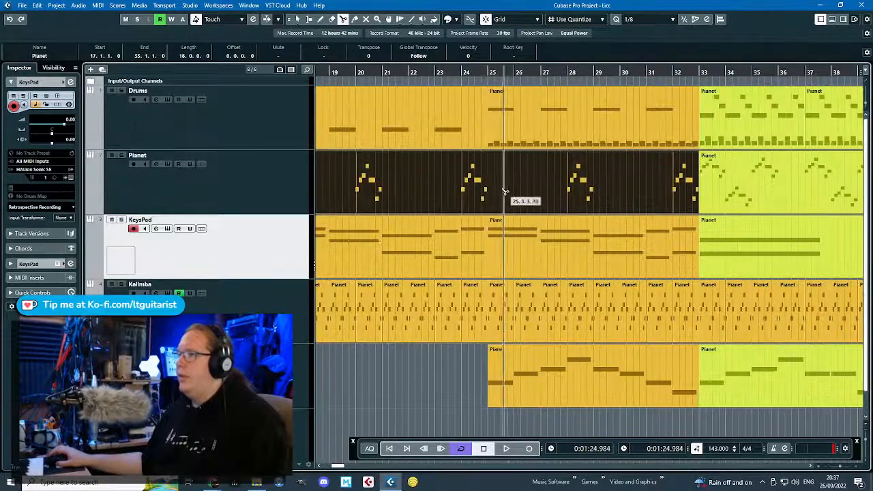
click(488, 191)
key(1)
Place copies of the eight-bar Pianet part from bar 25 at bars 49 and 57.
key(ctrl+d)
scroll(521, 202, down, 4)
drag(551, 183, 628, 192)
scroll(665, 173, up, 4)
key(ctrl+d)
scroll(562, 219, down, 5)
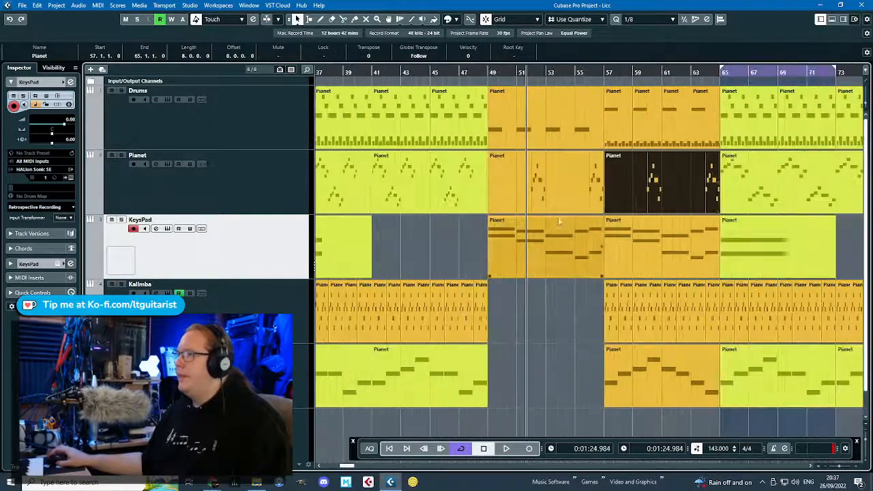
Place two more copies of the eight-bar orange Pianet part at bars 81 and 89.
scroll(658, 212, down, 1)
key(ctrl+d)
scroll(666, 207, right, 4)
scroll(666, 206, up, 2)
scroll(404, 216, left, 3)
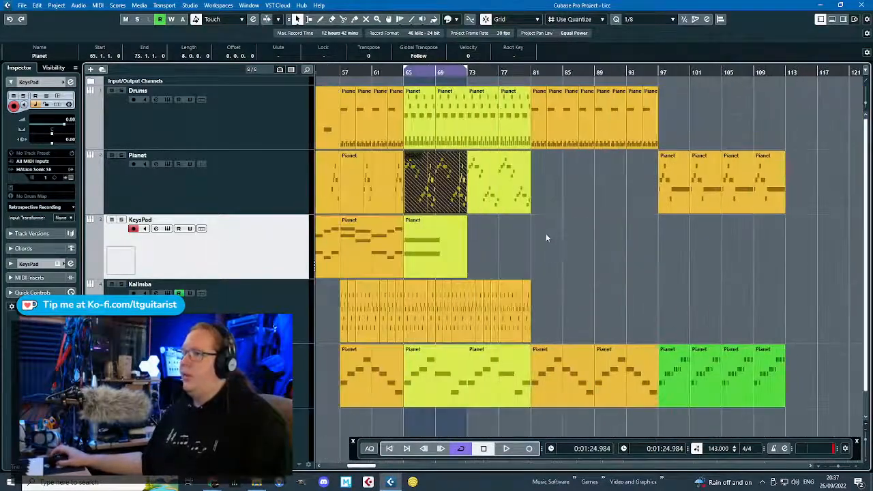
scroll(546, 236, up, 1)
scroll(600, 183, up, 6)
drag(435, 177, 543, 200)
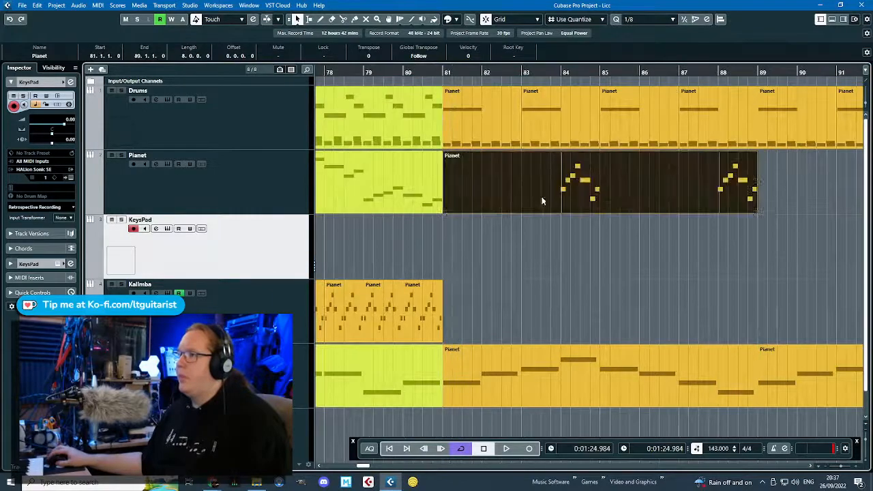
key(ctrl+d)
scroll(535, 216, down, 6)
scroll(437, 177, down, 3)
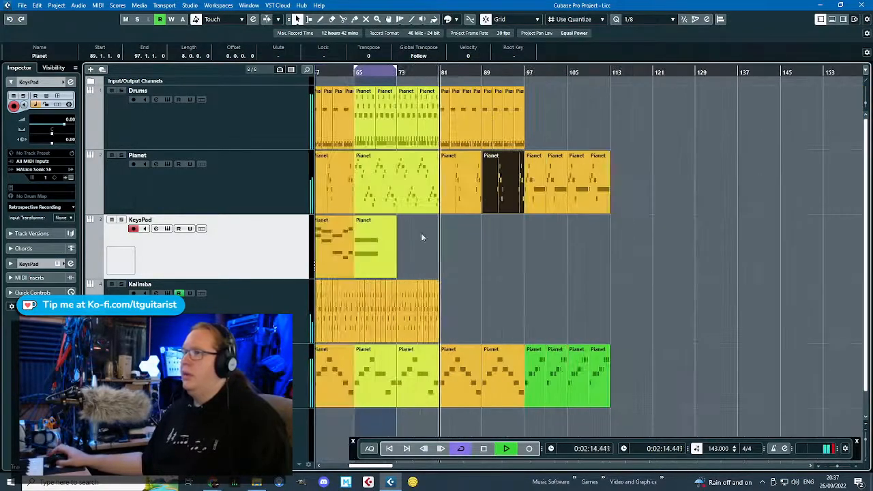
Deselect the parts, play from about bar 48, and review the sparse section at bars 49 to 56.
click(421, 233)
scroll(423, 235, left, 4)
click(455, 73)
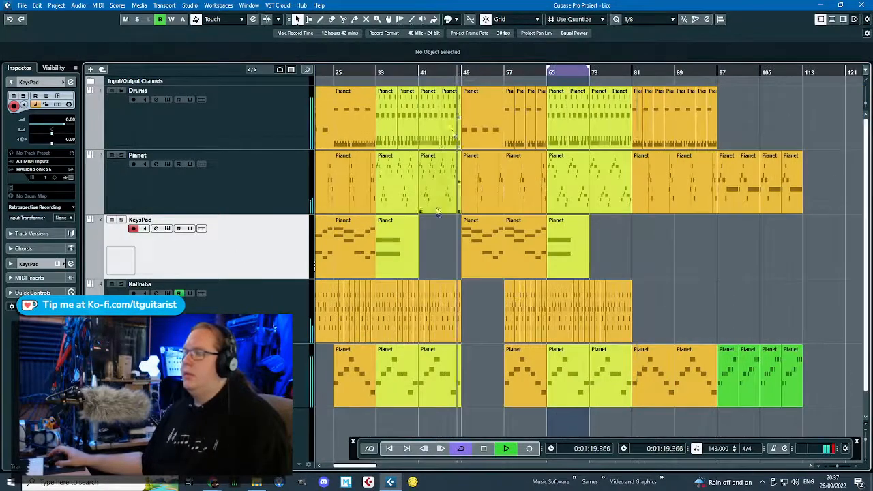
scroll(439, 210, up, 3)
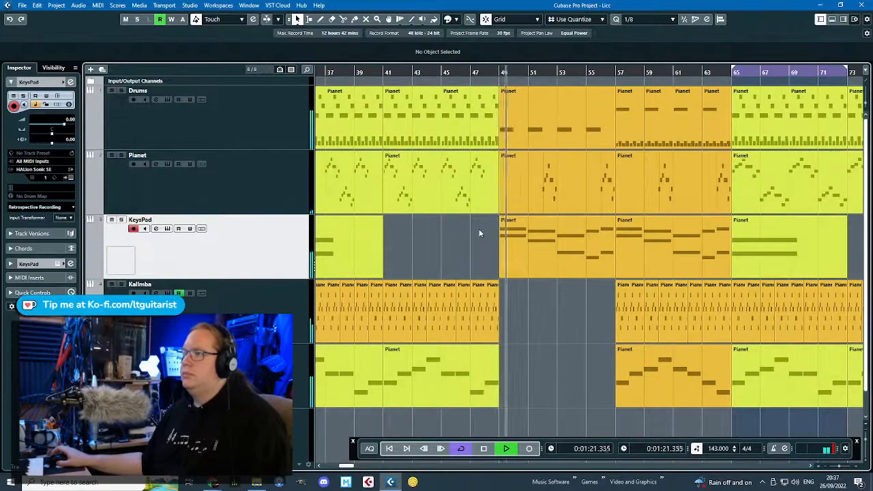
scroll(572, 326, up, 2)
scroll(532, 326, up, 2)
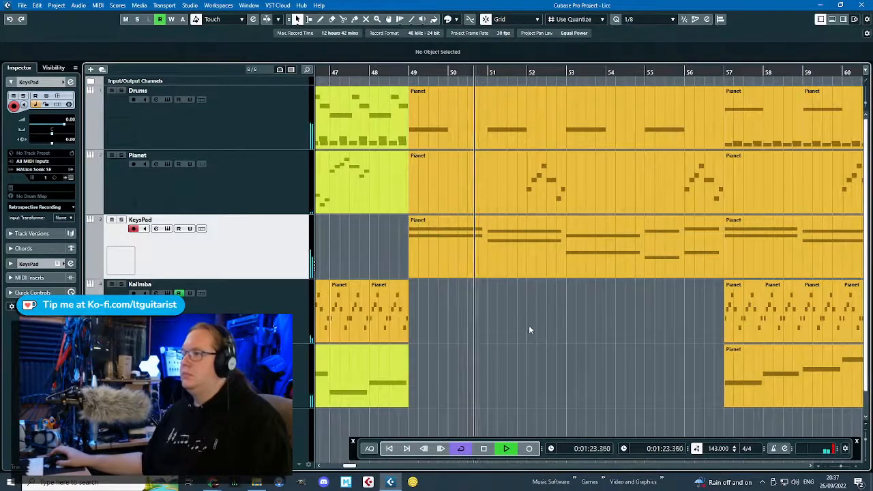
scroll(540, 331, up, 1)
scroll(540, 331, up, 1)
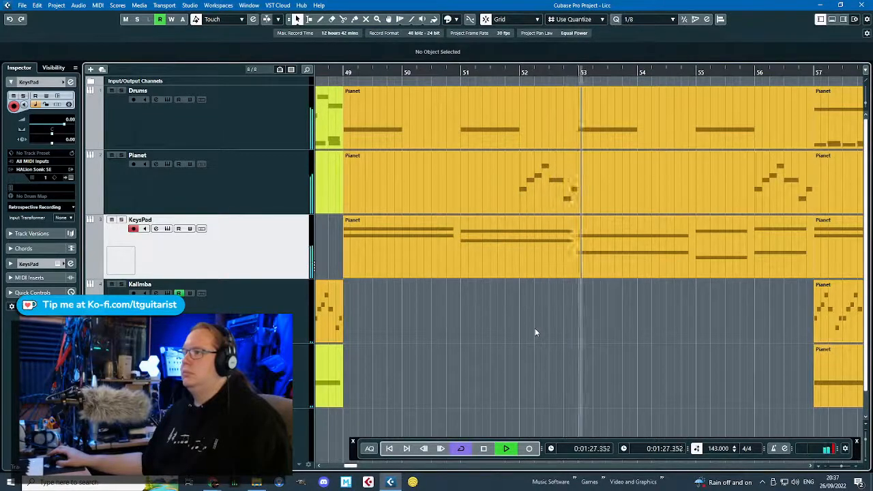
scroll(534, 328, down, 6)
scroll(566, 337, up, 3)
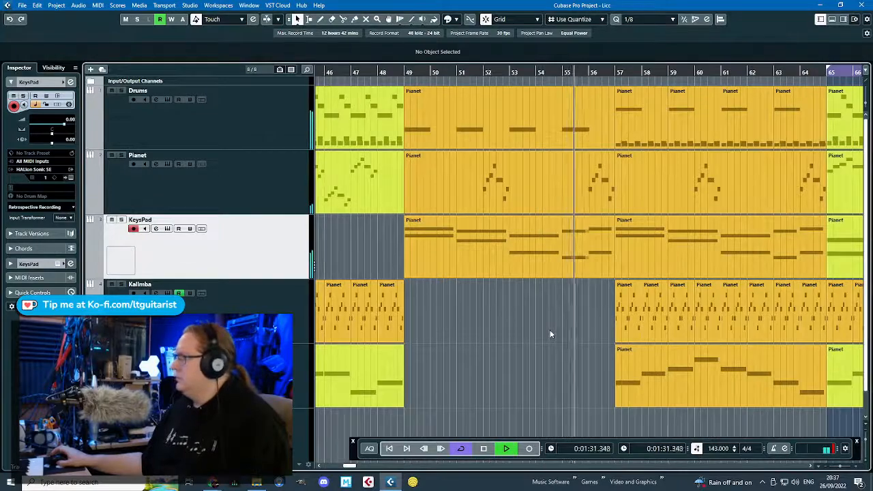
Place copies of the two orange KeysPad parts from bars 49 and 57 at bars 81 and 89.
scroll(550, 334, up, 3)
scroll(595, 349, down, 3)
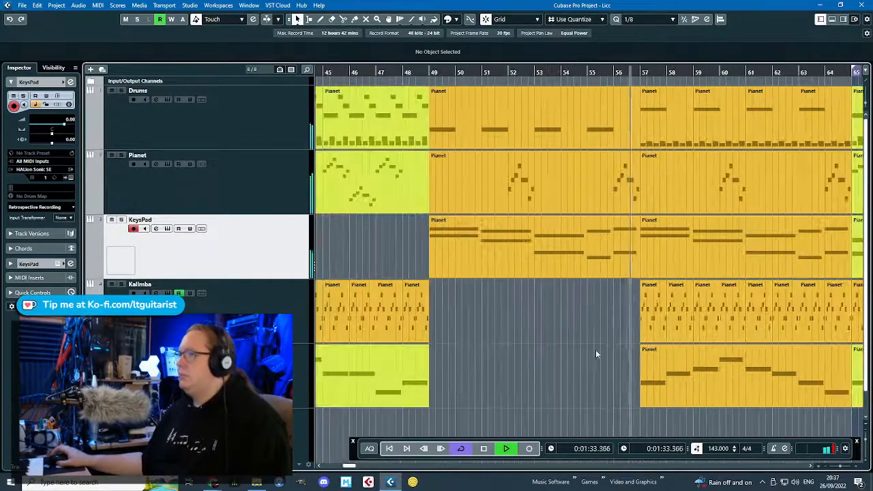
scroll(586, 347, down, 3)
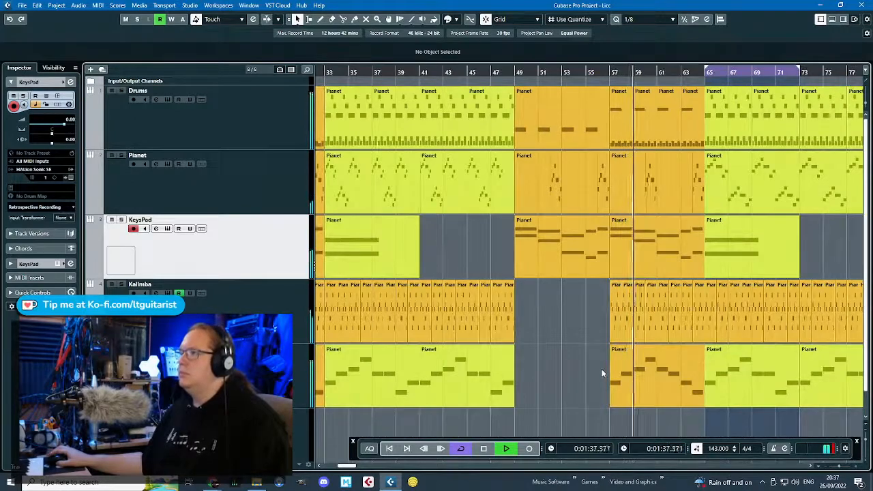
scroll(601, 369, down, 3)
scroll(839, 283, right, 1)
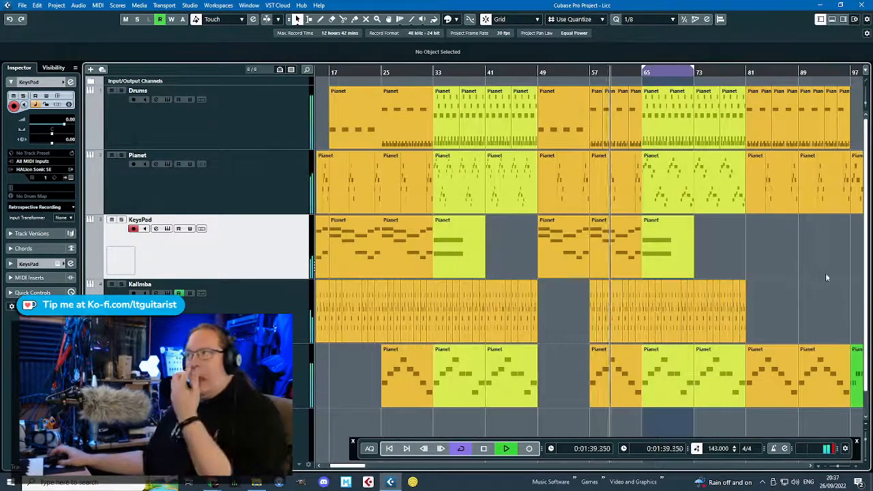
scroll(822, 278, right, 3)
drag(820, 280, 815, 272)
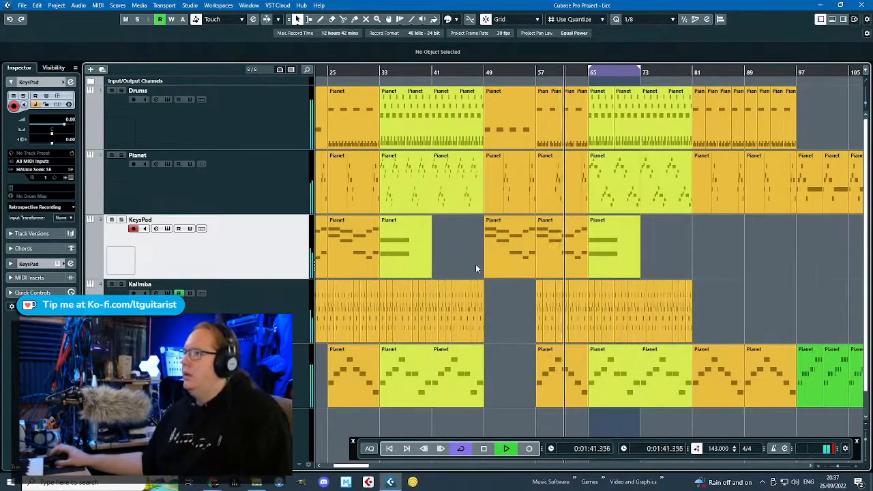
drag(475, 264, 721, 255)
key(ctrl+d)
scroll(697, 252, up, 3)
scroll(649, 271, down, 3)
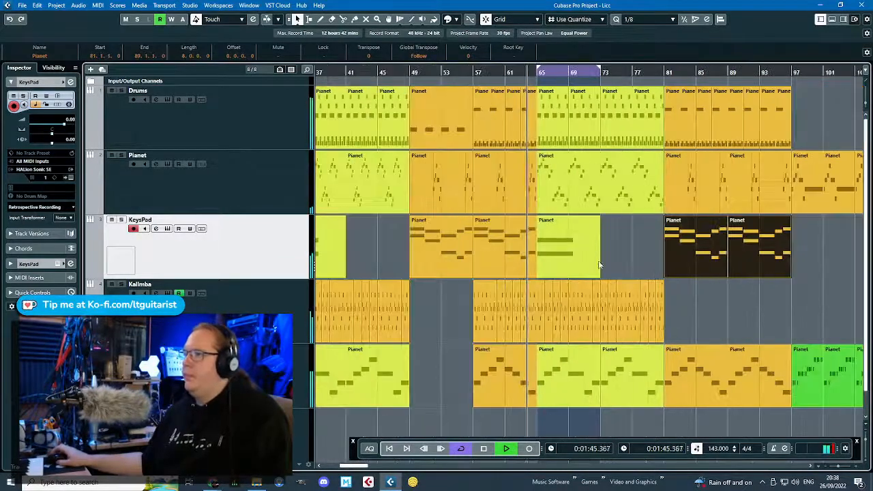
Stop playback and fill bars 53 to 56 of the Kalimba track with copies of its one-bar part.
scroll(423, 321, down, 1)
scroll(401, 390, down, 3)
click(391, 397)
scroll(391, 395, left, 2)
key(space)
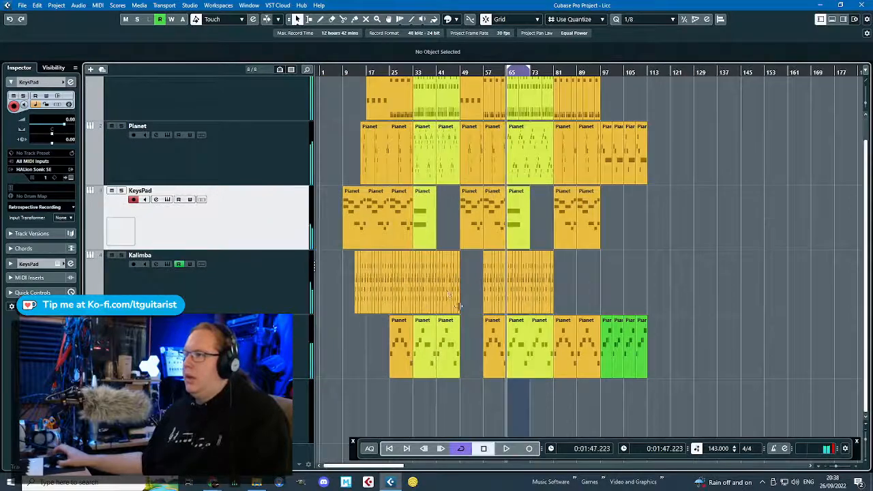
scroll(476, 298, up, 8)
drag(533, 299, 488, 307)
key(ctrl+d)
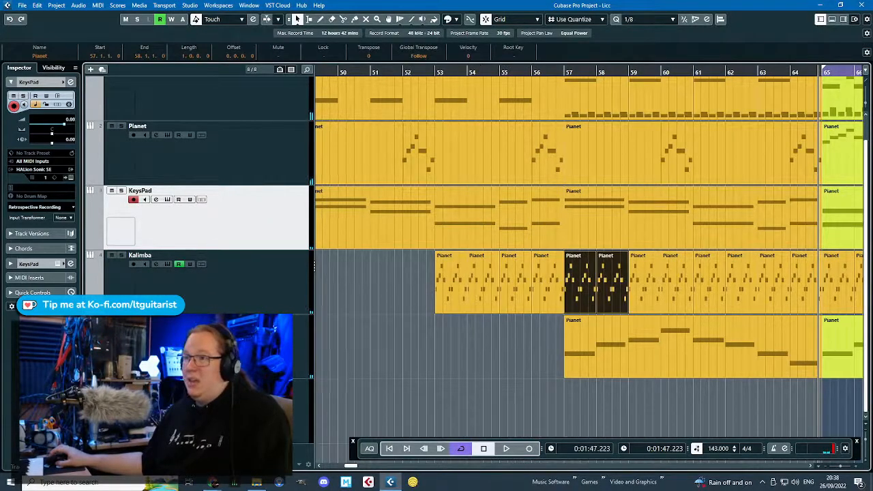
Show the Kalimba volume automation and shape a curved dip from about bar 49, lowest at bar 53, rising back by bar 57.
click(107, 309)
click(358, 341)
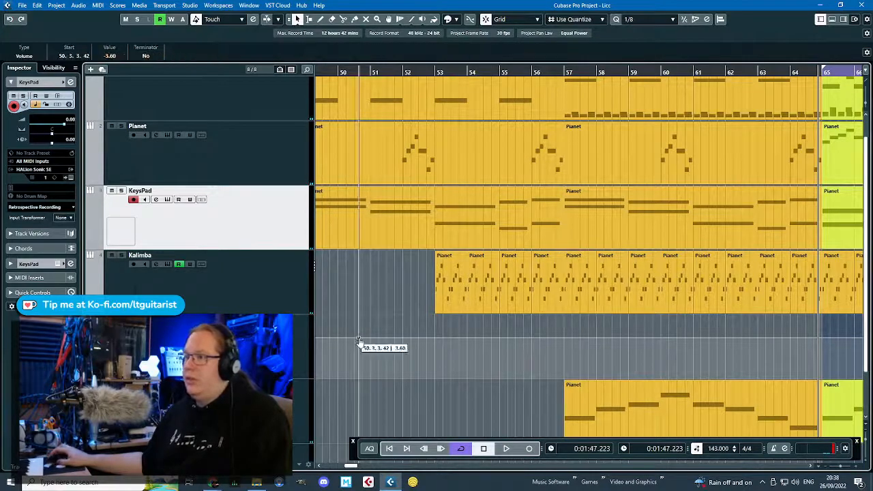
drag(438, 336, 438, 354)
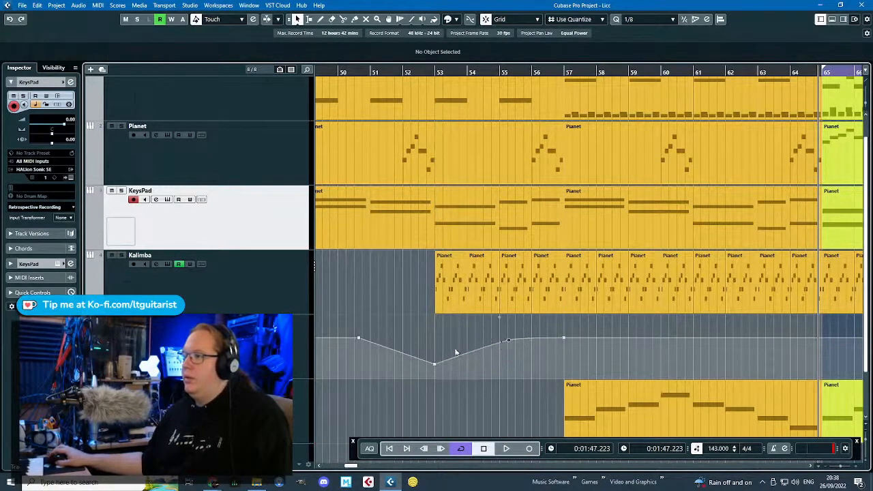
scroll(456, 353, left, 3)
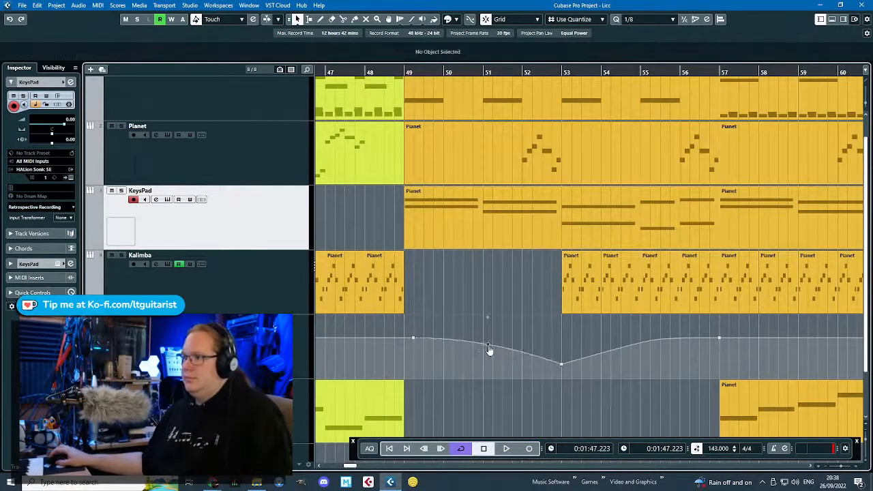
Fill bars 89 to 112 of the Kalimba track with copies of its one-bar parts.
scroll(464, 374, down, 5)
scroll(559, 368, up, 3)
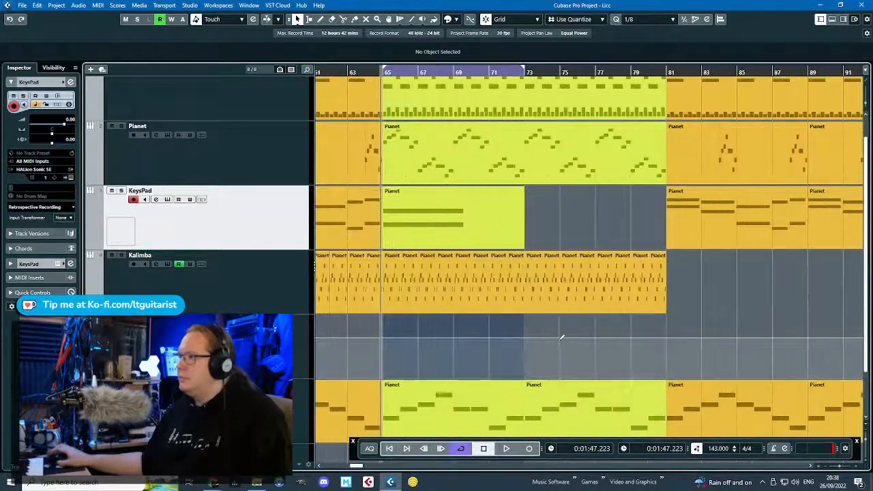
scroll(555, 324, down, 5)
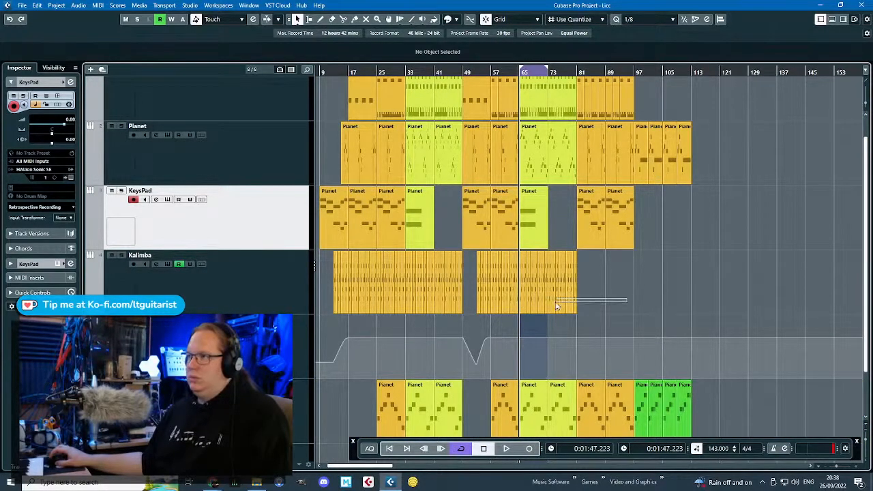
drag(555, 302, 564, 302)
scroll(614, 299, up, 5)
scroll(527, 288, up, 3)
key(ctrl+d)
drag(511, 281, 654, 284)
key(ctrl+d)
scroll(632, 307, down, 3)
key(ctrl+d)
key(ctrl+d)
key(ctrl+d)
key(ctrl+d)
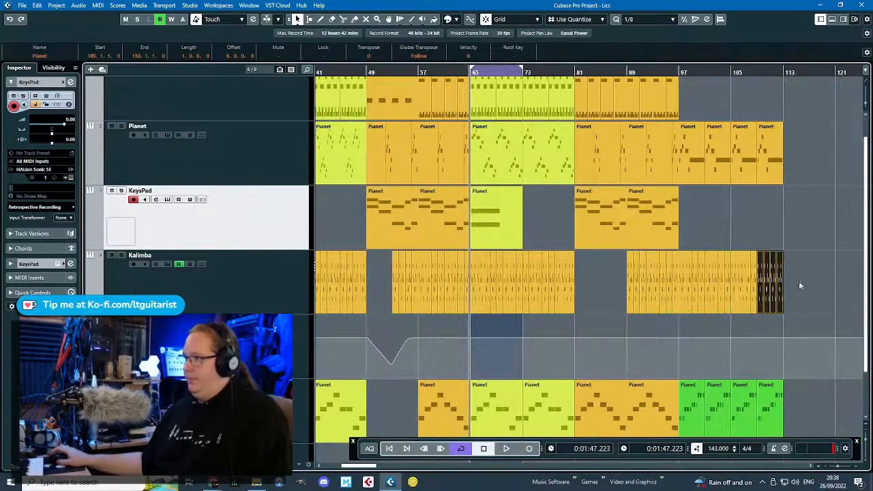
Delete the Kalimba parts from bar 97 onward.
drag(816, 262, 756, 309)
drag(686, 331, 686, 330)
key(Delete)
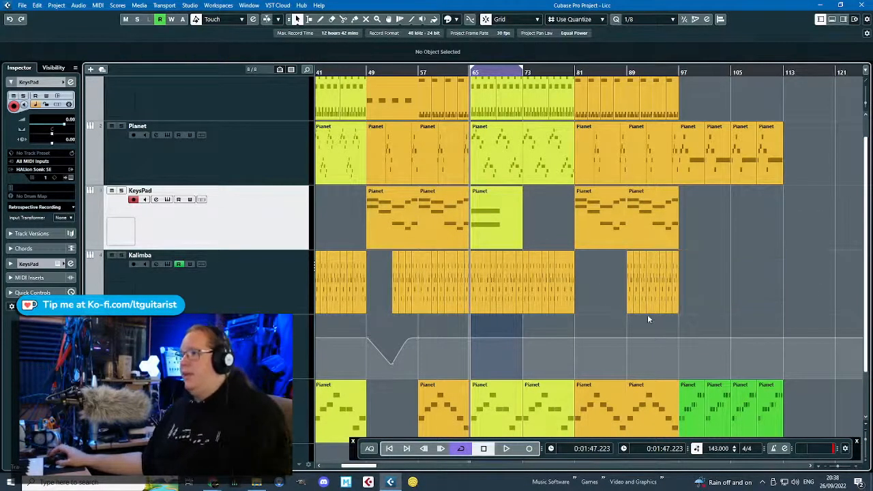
Extend the last Kalimba section backward with one-bar copies at bars 87 and 88.
scroll(634, 325, up, 2)
mouse_move(618, 308)
mouse_down()
mouse_move(606, 298)
mouse_move(601, 305)
mouse_up()
scroll(629, 316, up, 3)
key(ctrl+d)
key(ctrl+d)
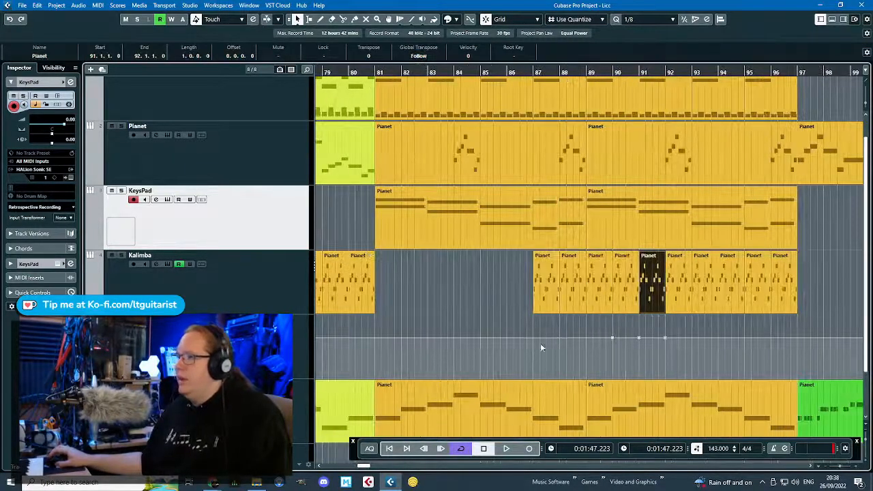
Shape a curved Kalimba volume dip from about bar 82, lowest at bar 87, rising back by bar 91.
click(477, 337)
drag(535, 338, 536, 362)
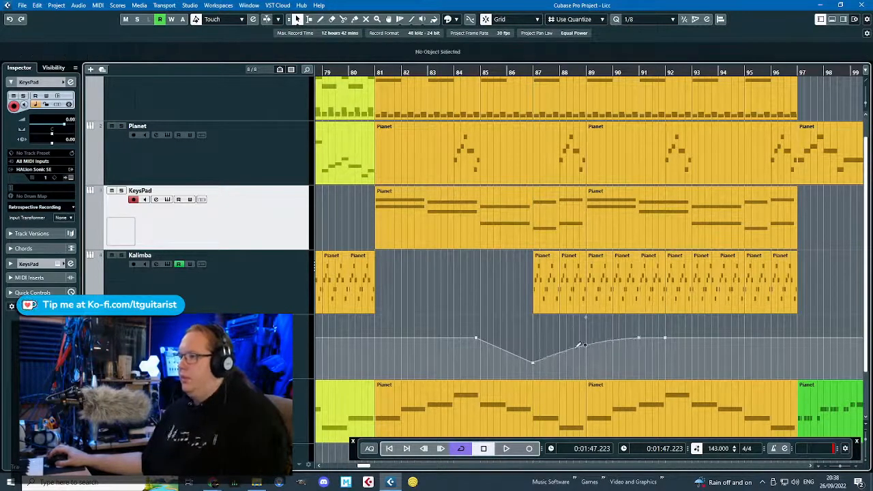
drag(534, 367, 520, 371)
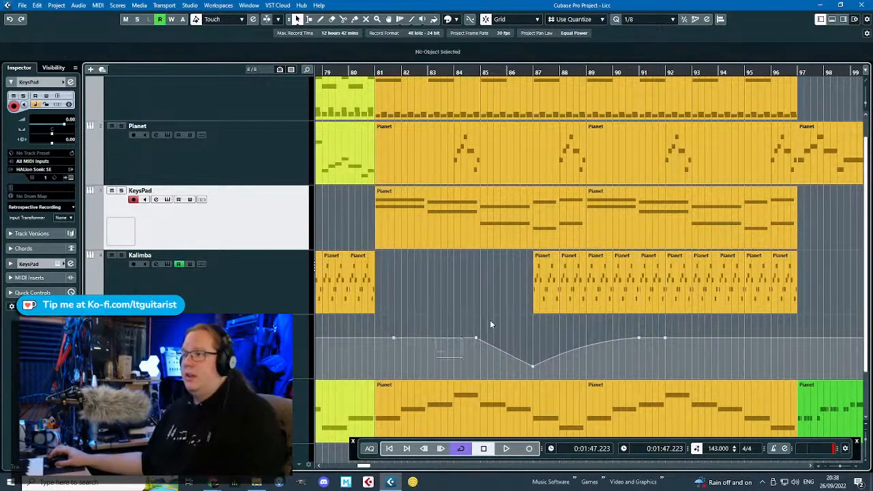
key(ctrl+z)
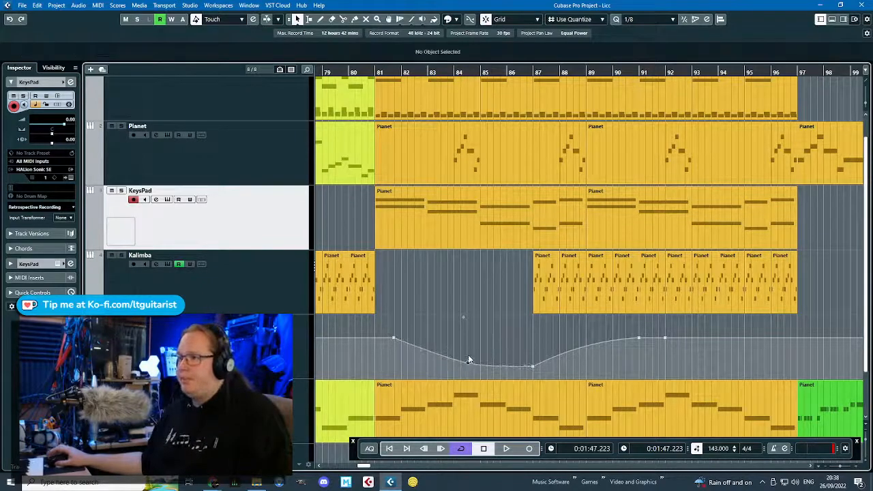
Play from bar 65 with cycle mode off and hide the Kalimba automation lane.
scroll(469, 359, down, 6)
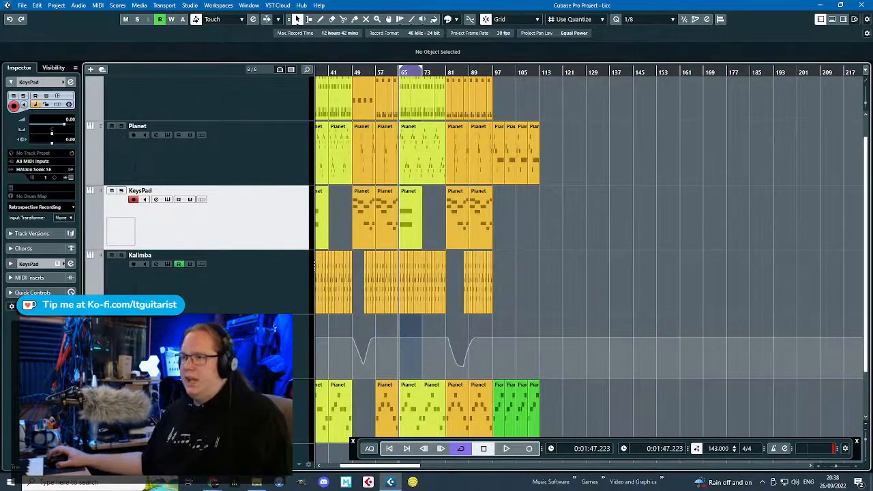
scroll(410, 274, up, 3)
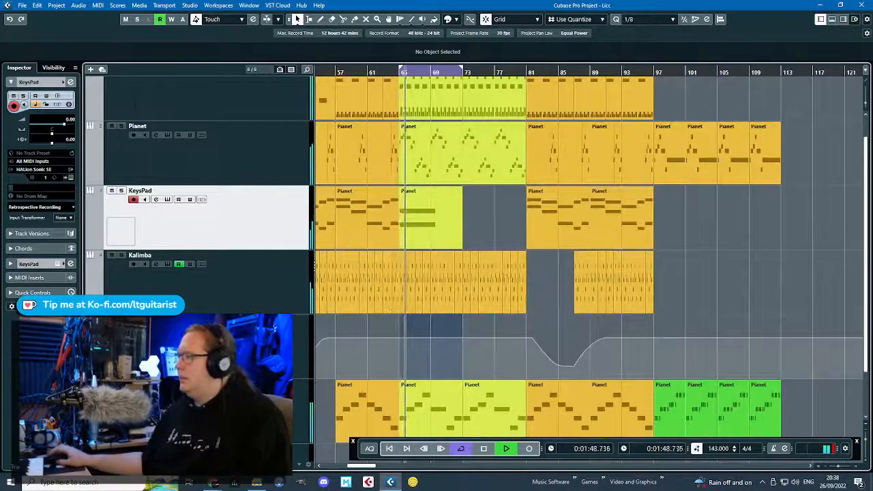
key(space)
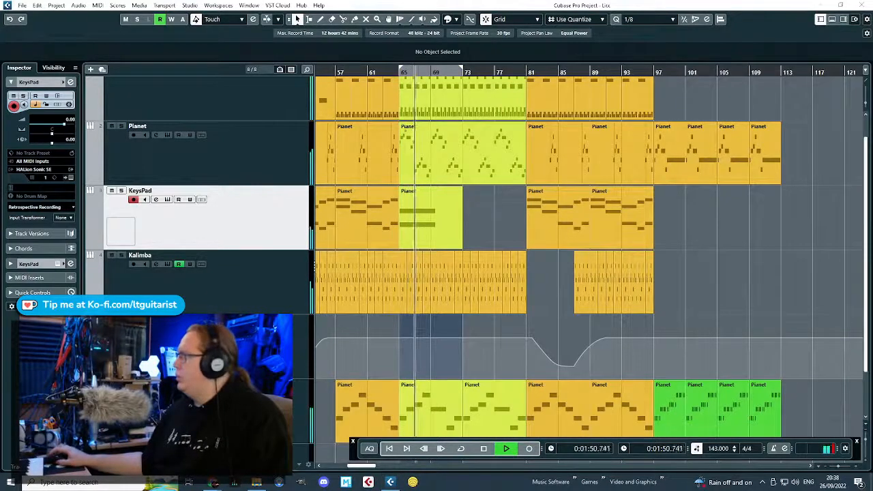
scroll(543, 332, down, 2)
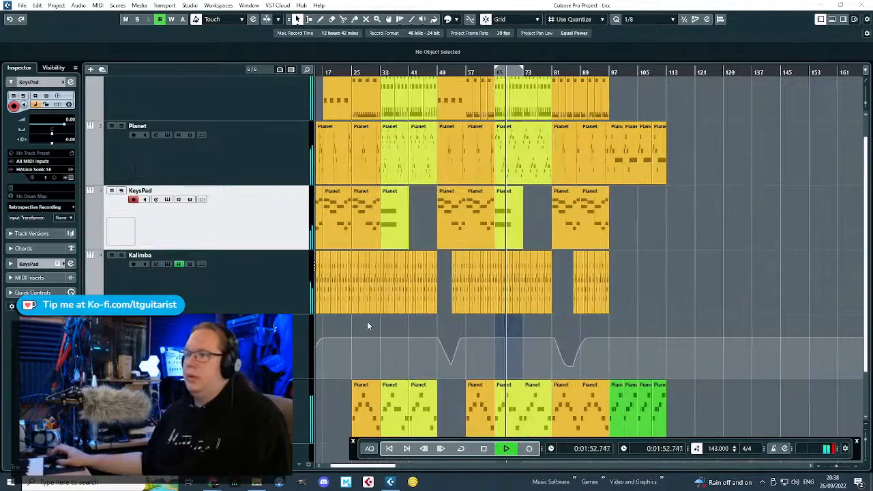
scroll(367, 326, left, 2)
click(90, 309)
scroll(366, 340, up, 1)
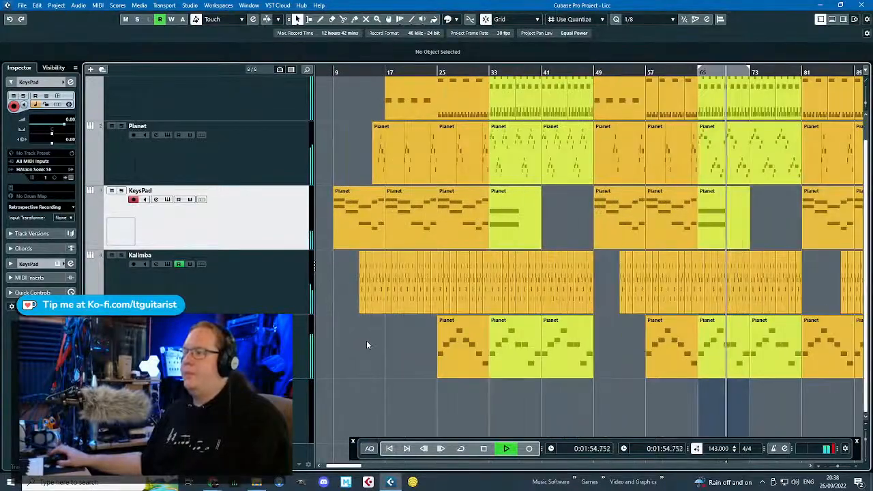
scroll(364, 341, down, 1)
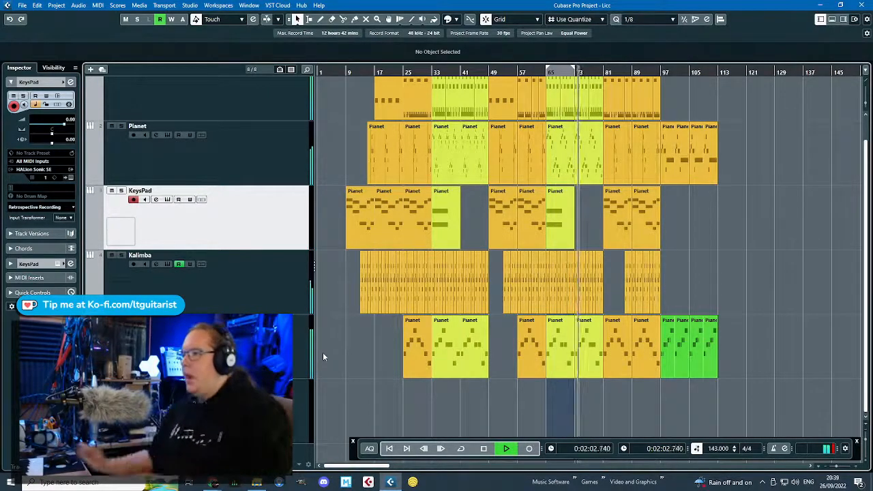
Stop playback and glue the two green low-line parts at bars 33 and 41 into one part.
key(space)
scroll(393, 405, up, 5)
key(4)
click(585, 335)
key(1)
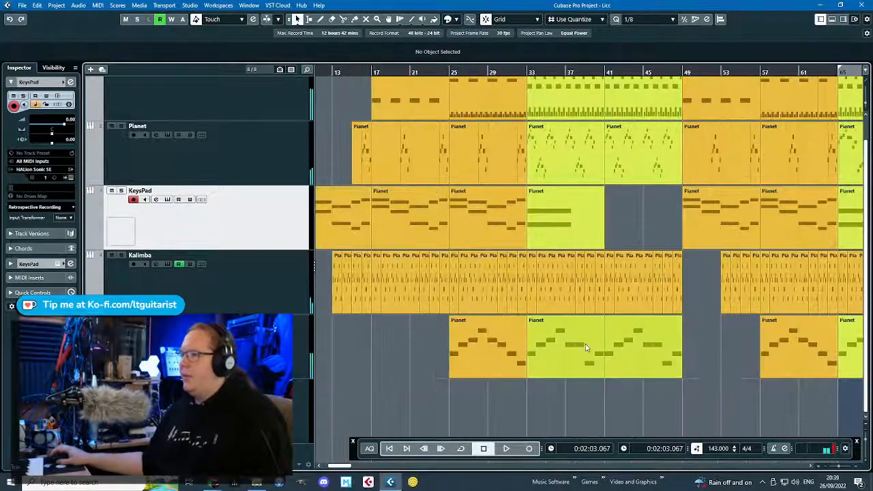
Open the joined low-line part at bar 33 for note editing and raise the E1 notes at bars 40 and 48 one octave.
double_click(585, 347)
scroll(387, 273, down, 4)
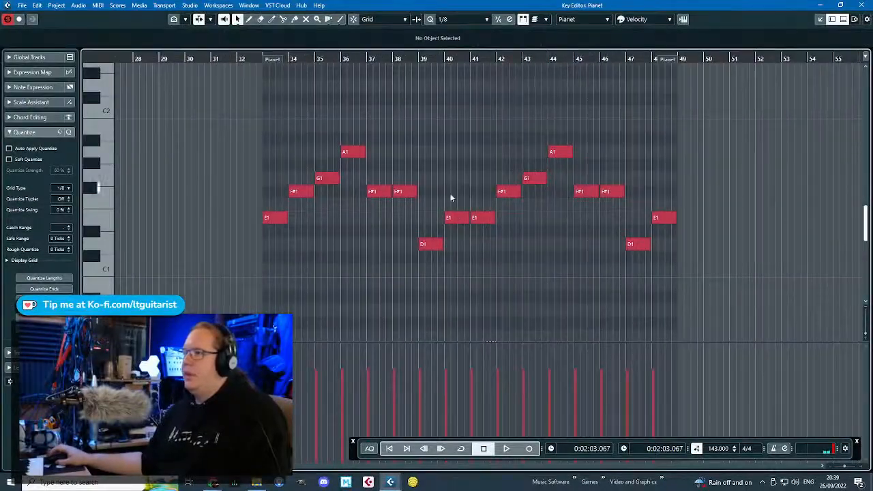
click(452, 218)
shift+click(660, 218)
key(shift+Up)
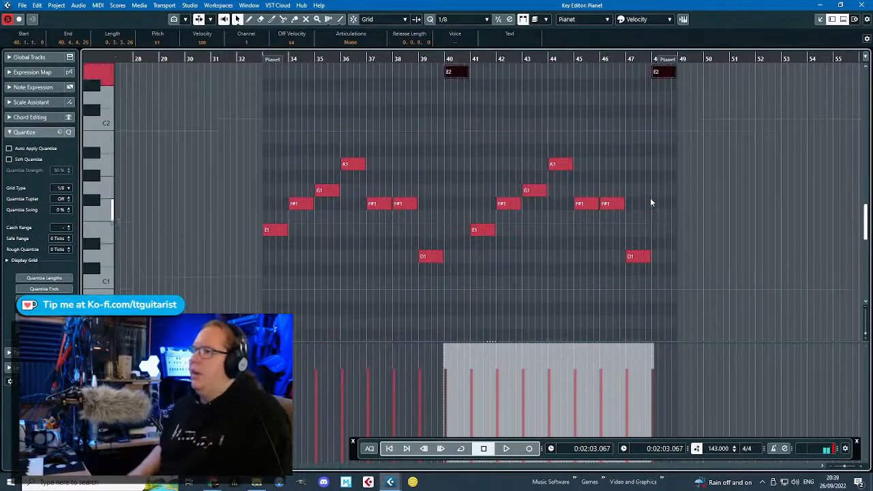
Play the low line from about bar 36 through bar 40, undo the octave change, and close the note editor.
key(space)
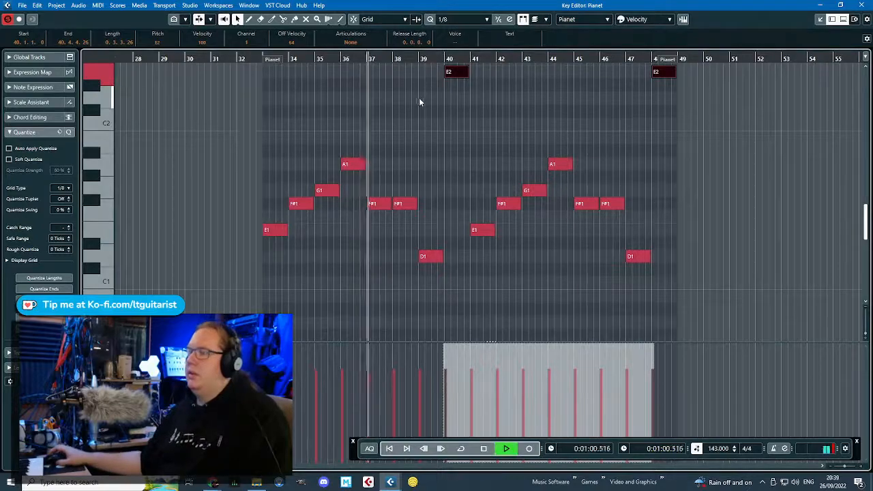
scroll(458, 172, up, 2)
click(455, 173)
scroll(430, 189, up, 2)
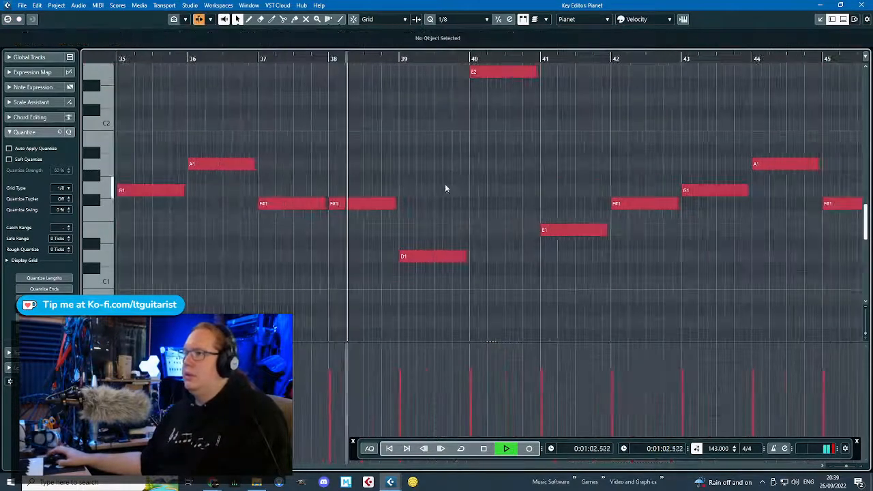
scroll(493, 181, down, 2)
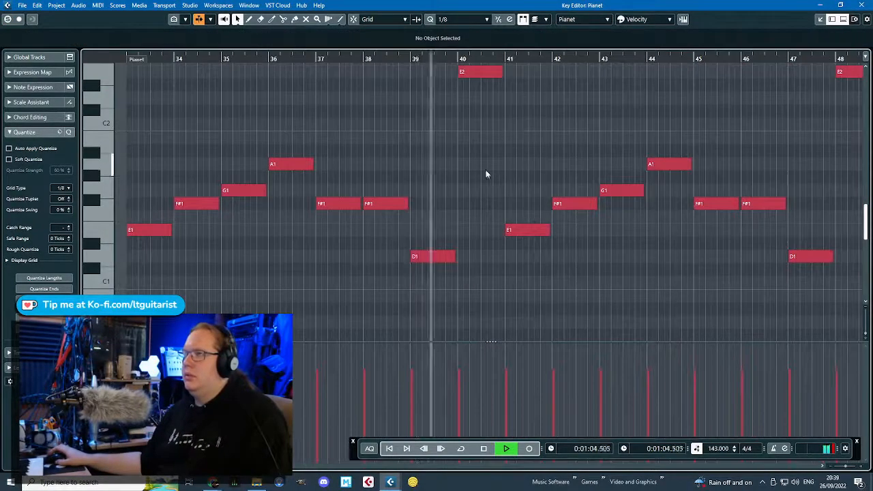
scroll(458, 162, down, 2)
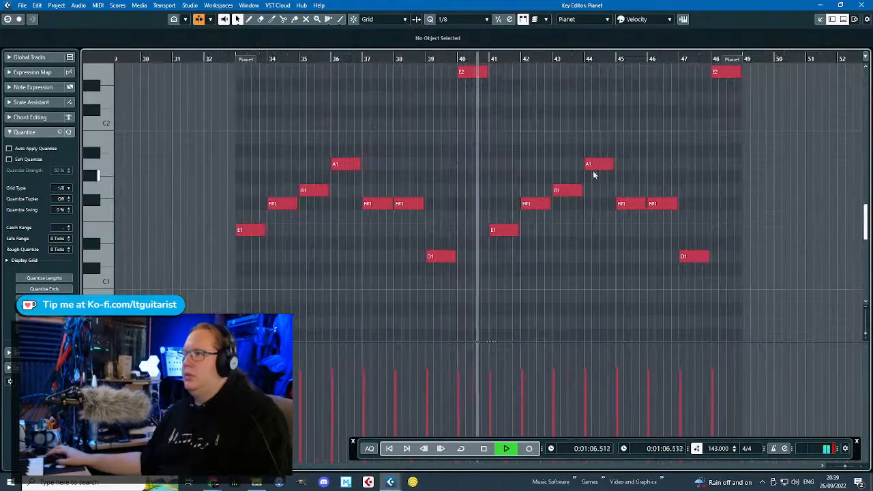
key(ctrl+z)
key(space)
click(860, 5)
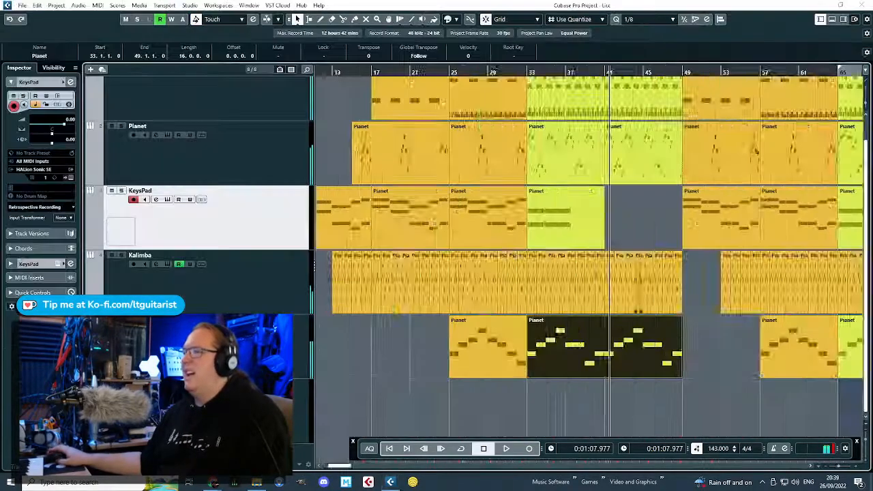
Resume playback and colour the Kalimba parts at bars 33–49 and 65–81 yellow-green like the surrounding section parts.
scroll(478, 405, down, 2)
key(space)
scroll(466, 401, up, 2)
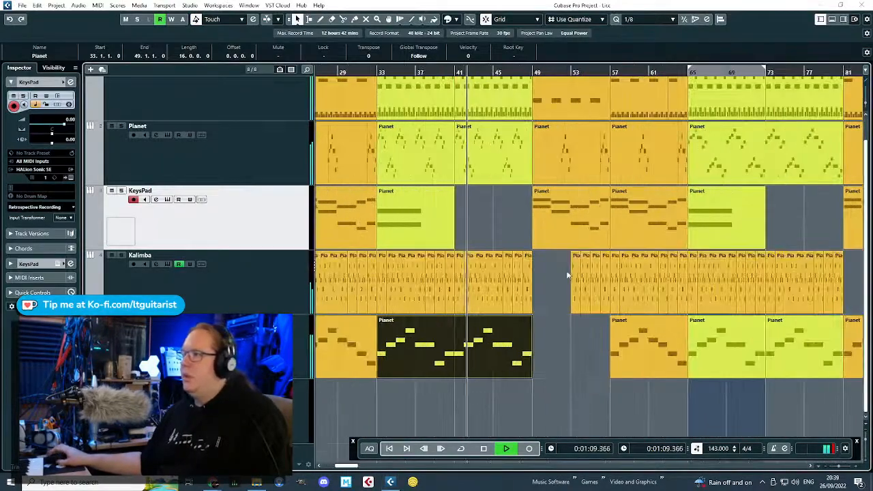
drag(559, 273, 381, 281)
scroll(498, 281, down, 2)
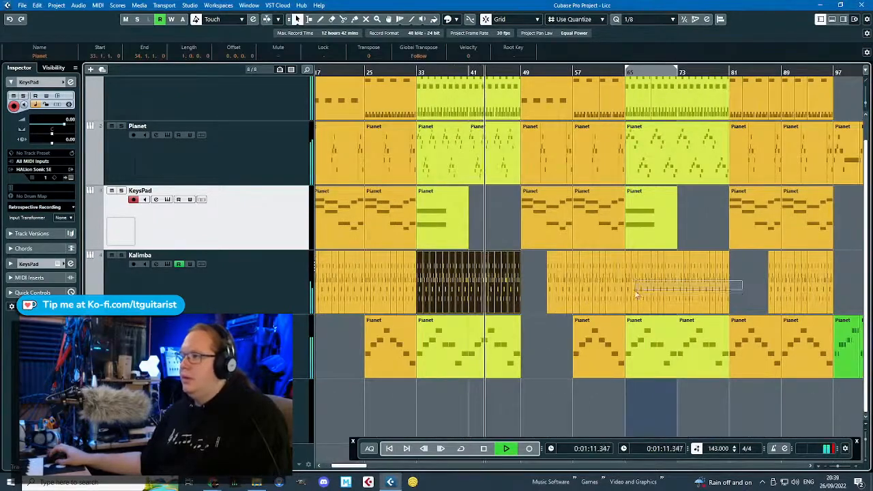
drag(736, 288, 624, 286)
scroll(549, 286, down, 2)
click(456, 20)
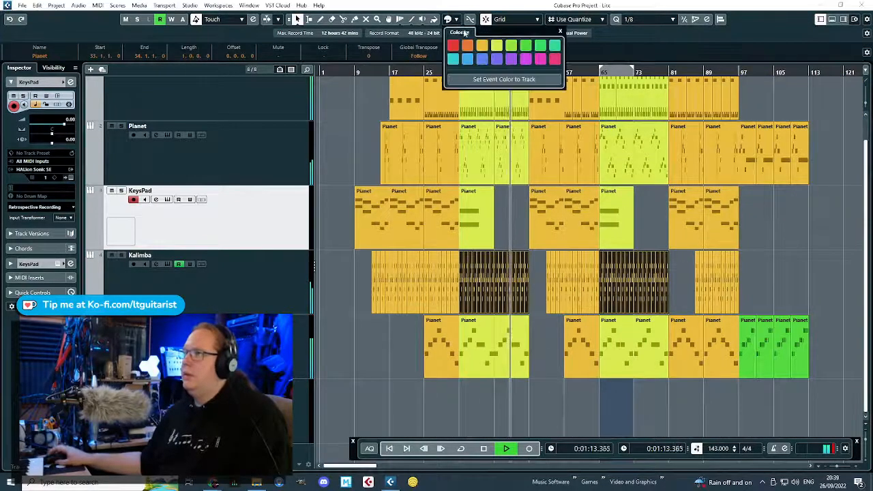
click(495, 45)
click(771, 228)
scroll(502, 308, up, 6)
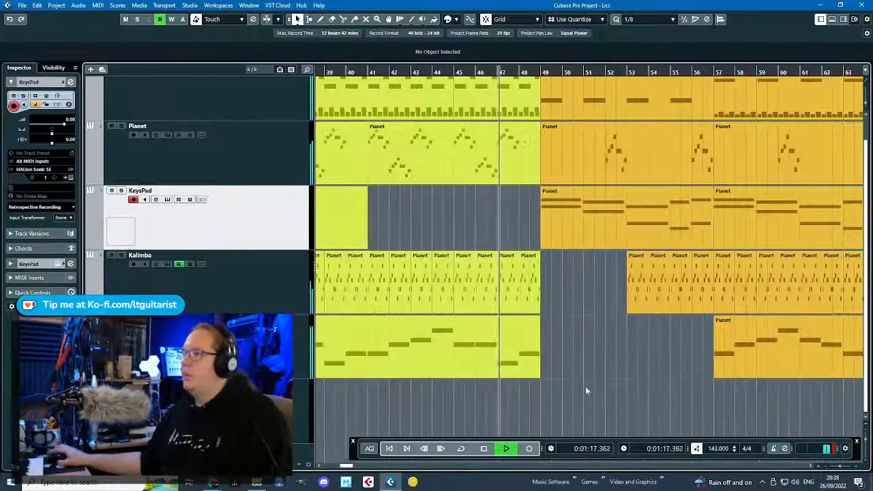
Stop playback, select and solo the Kalimba track, and show its audio inserts.
scroll(585, 386, down, 3)
click(270, 304)
key(space)
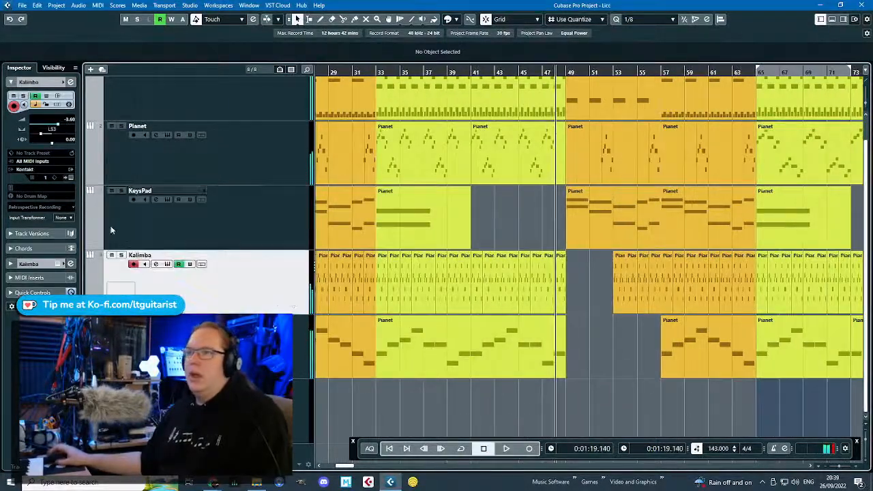
click(28, 263)
click(15, 156)
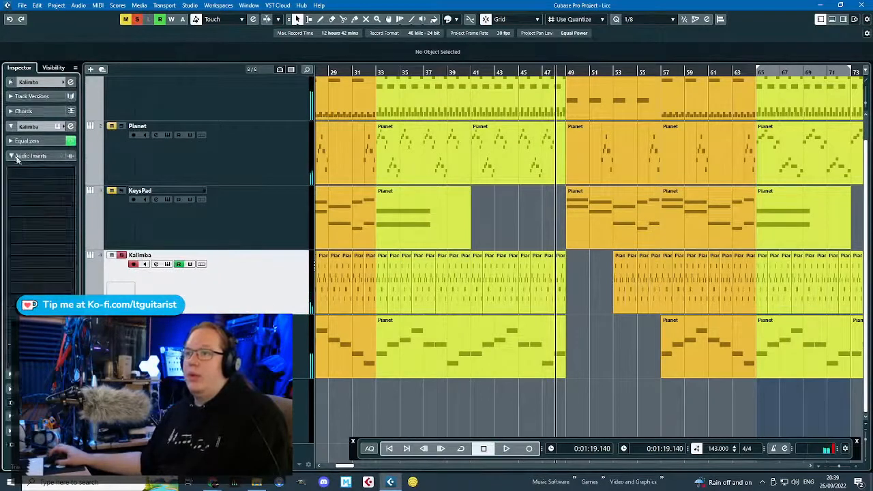
click(70, 175)
click(1, 238)
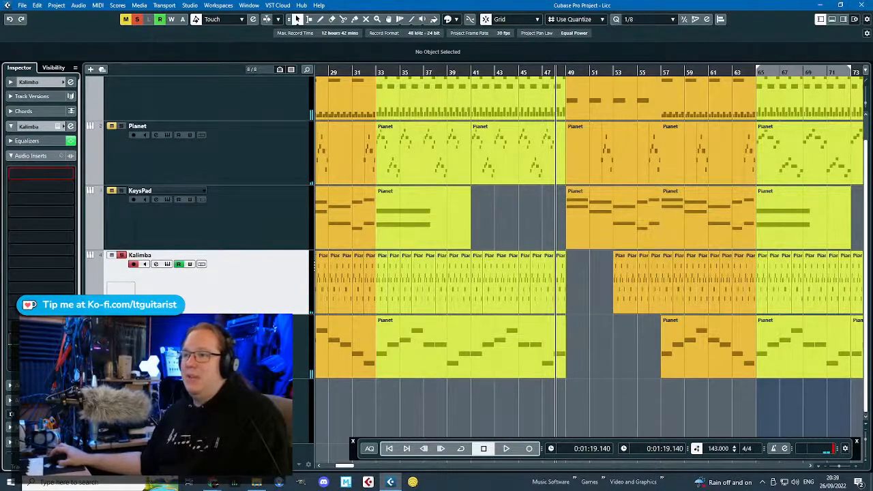
Dismiss the effect list and show the Kalimba volume automation lane around bars 41 to 57.
click(68, 263)
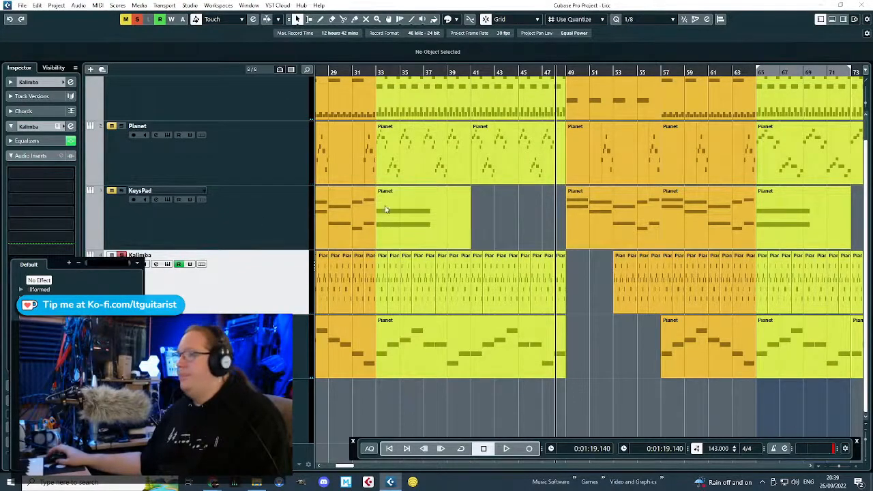
click(494, 234)
click(108, 311)
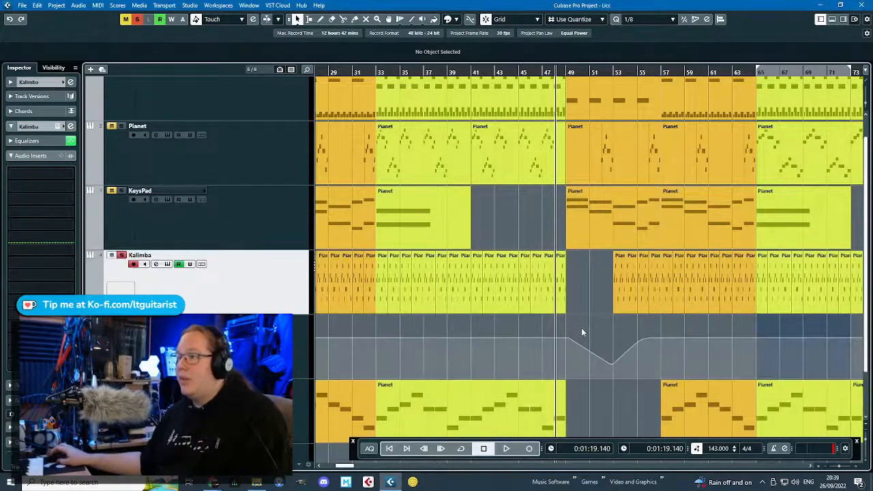
key(h)
key(h)
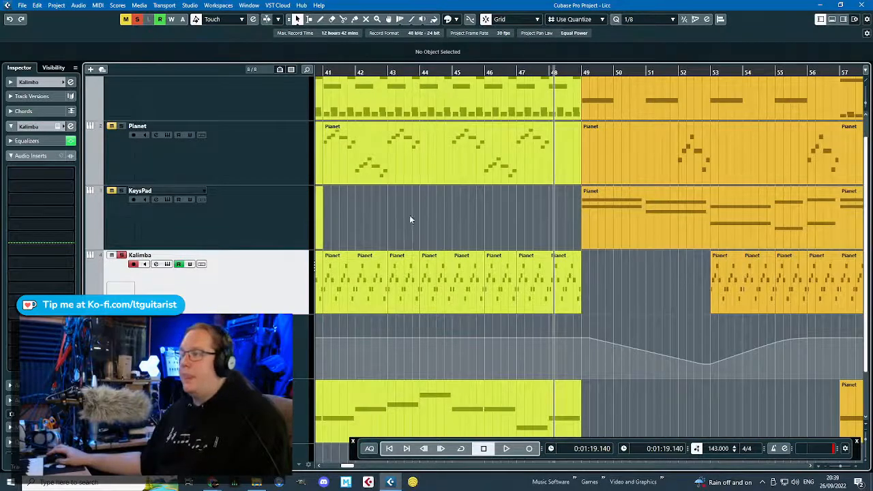
Insert MonoDelay in Kalimba's seventh insert slot and replace it with StereoDelay.
click(64, 252)
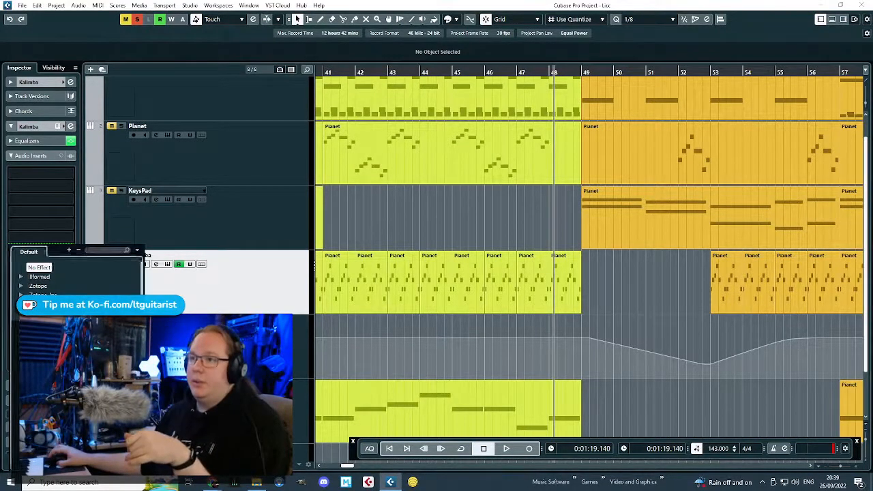
click(59, 261)
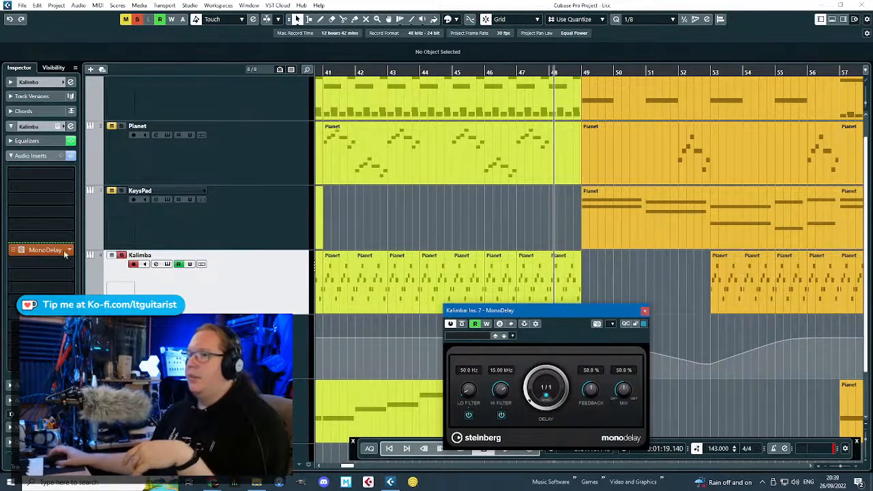
click(66, 252)
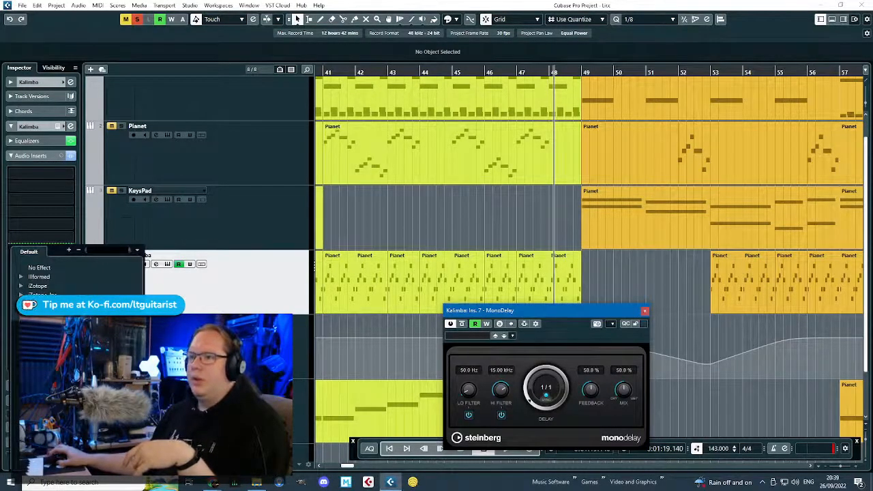
click(59, 381)
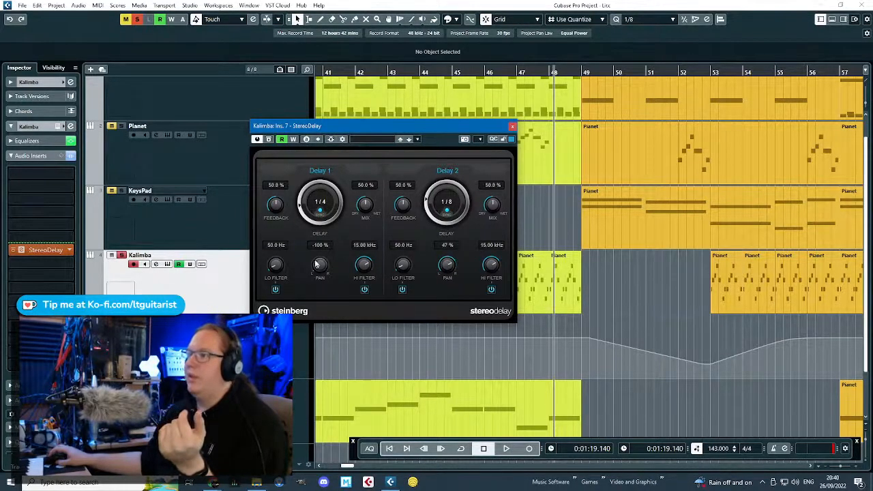
Play the soloed Kalimba from about bar 41 and set Delay 1 to 32% feedback and 22.5% mix.
drag(401, 73, 331, 92)
drag(276, 206, 278, 218)
key(space)
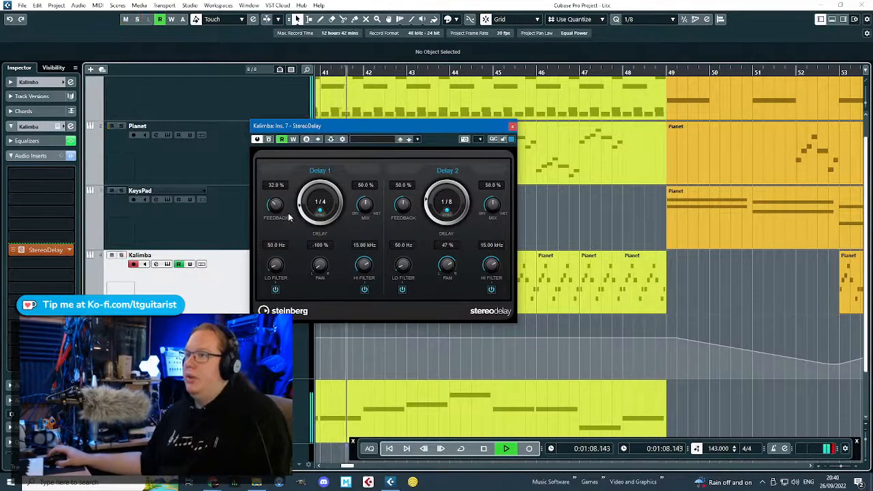
drag(365, 223, 364, 234)
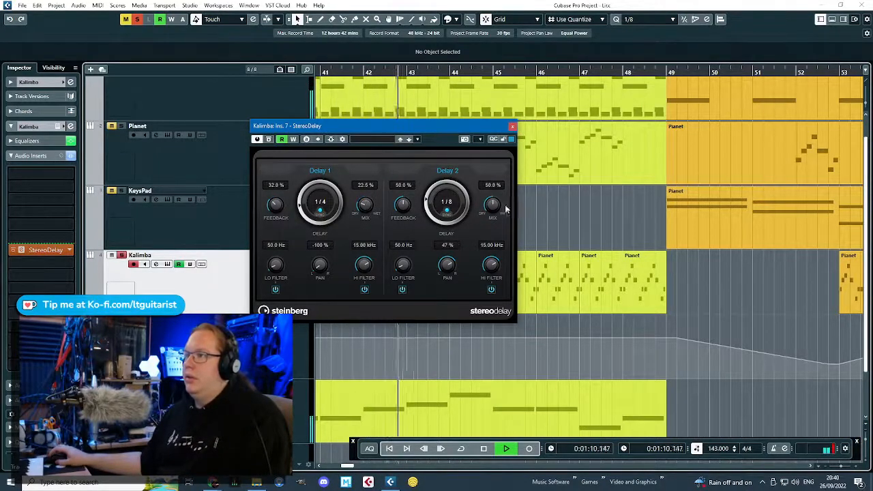
Set Delay 2 to 60.5% mix, 56% pan and a 322.6 Hz low filter; set Delay 1's low filter to 140.8 Hz and disable its high filter.
drag(496, 212, 496, 205)
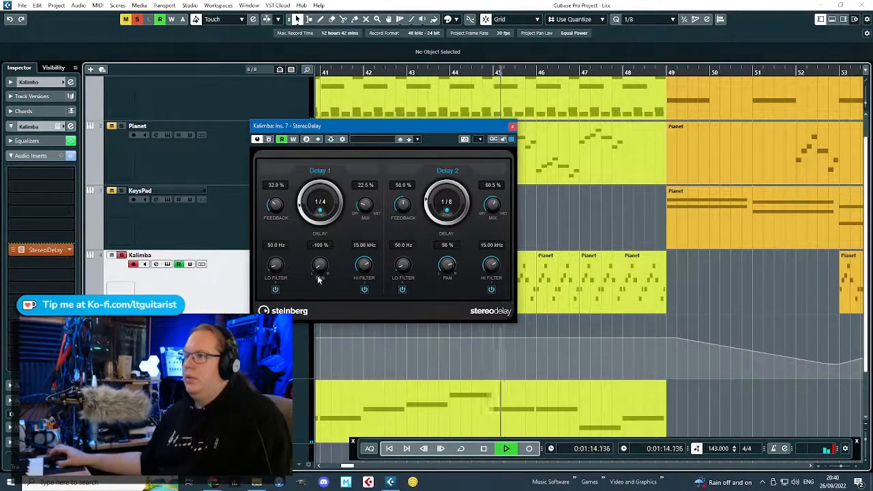
drag(402, 266, 402, 257)
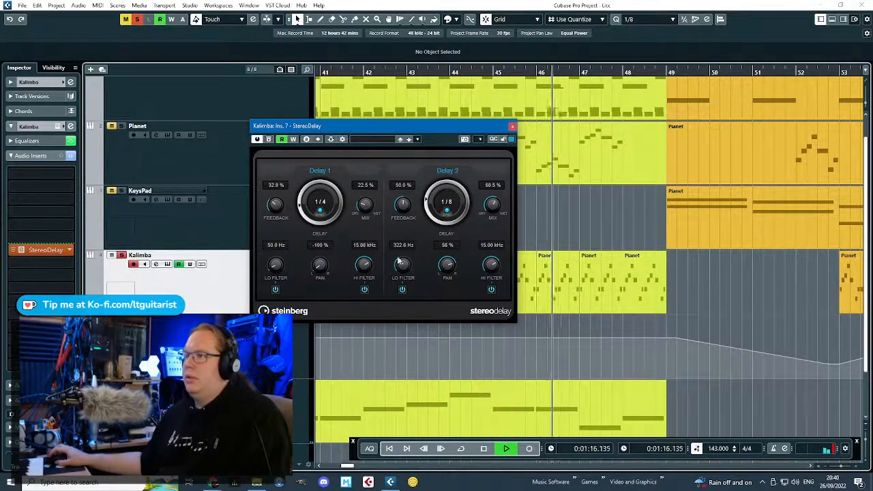
drag(280, 268, 279, 259)
click(364, 289)
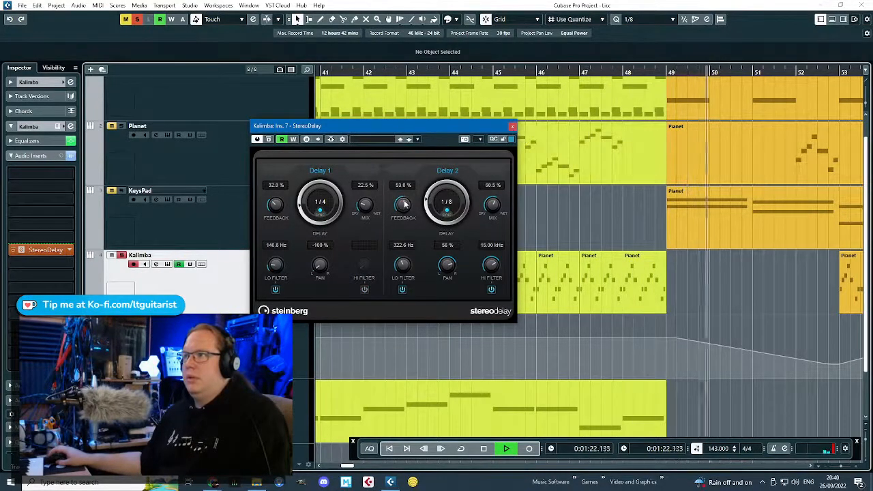
Replay the Kalimba's ending, set Delay 1 feedback to 10% and Delay 2 to 1/16, 86% feedback, 79.5% mix, 82% pan, and close StereoDelay.
click(569, 72)
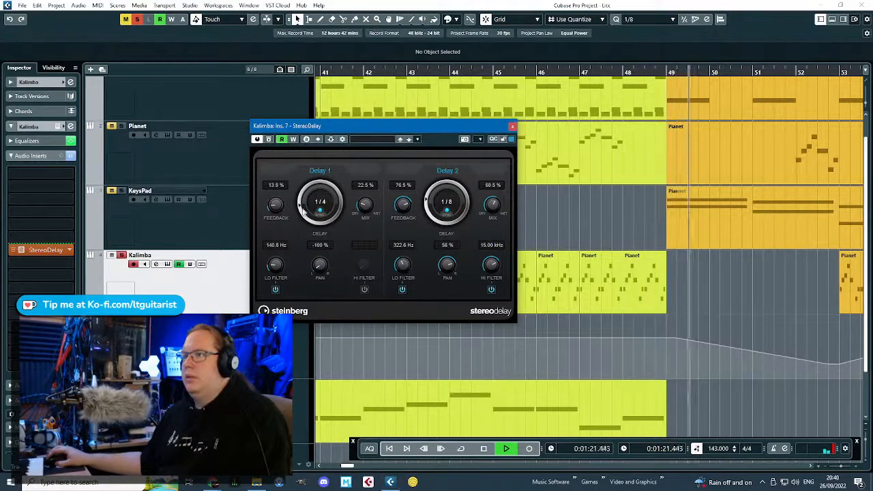
click(534, 74)
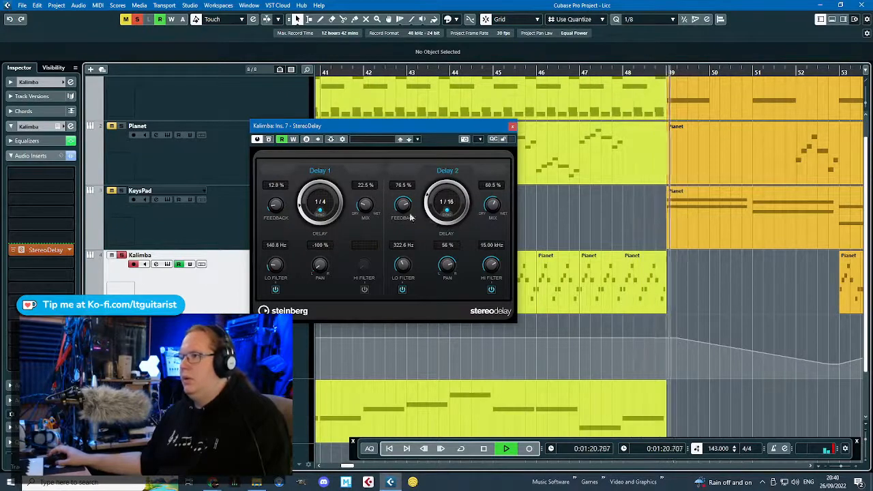
drag(405, 206, 415, 206)
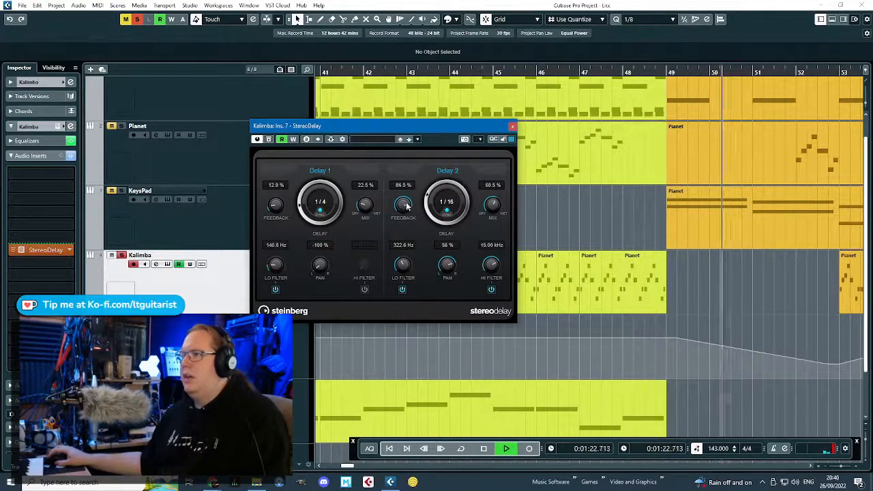
drag(497, 202, 504, 198)
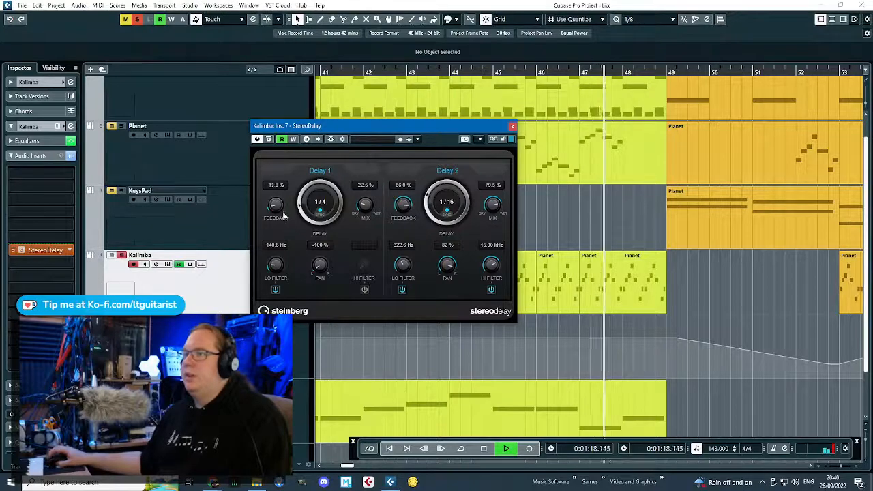
click(512, 127)
Lower the Kalimba volume automation point at bar 53 to -33.9.
scroll(552, 240, down, 3)
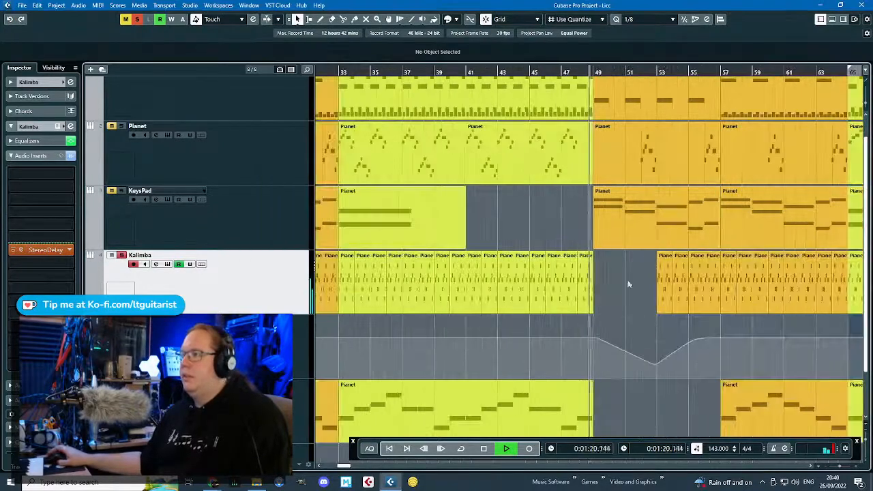
scroll(629, 284, down, 2)
scroll(609, 328, up, 4)
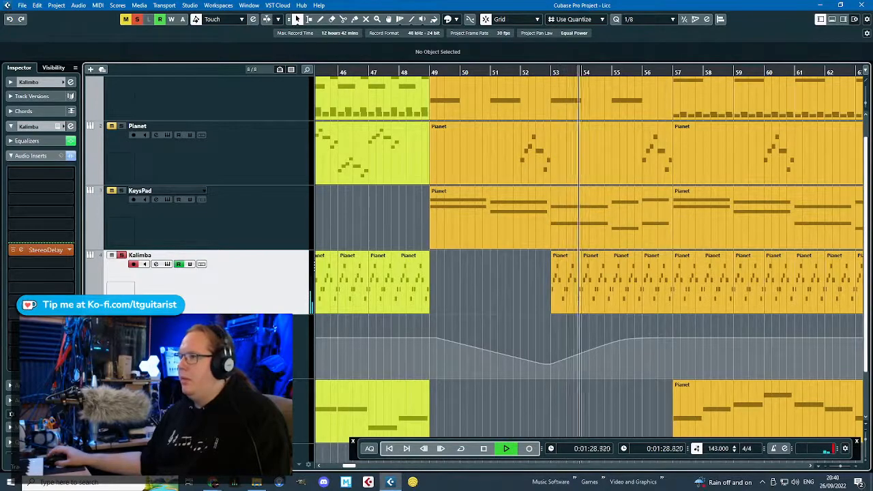
drag(551, 364, 551, 371)
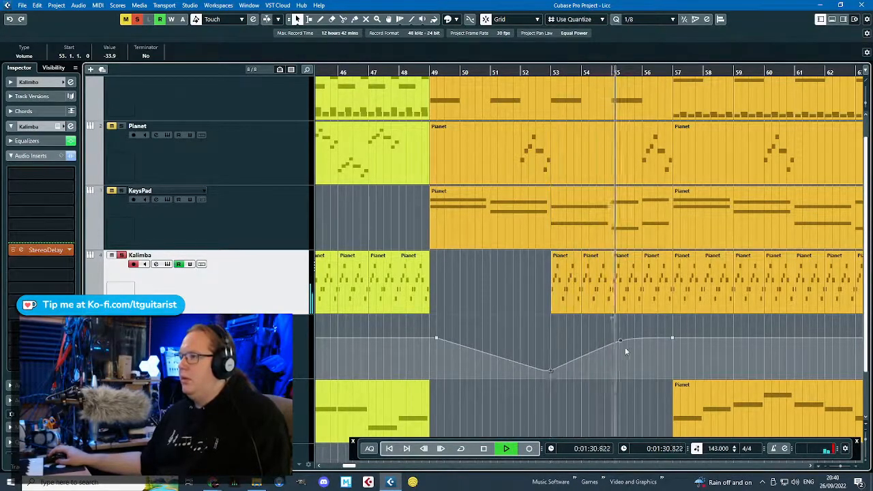
scroll(432, 349, down, 4)
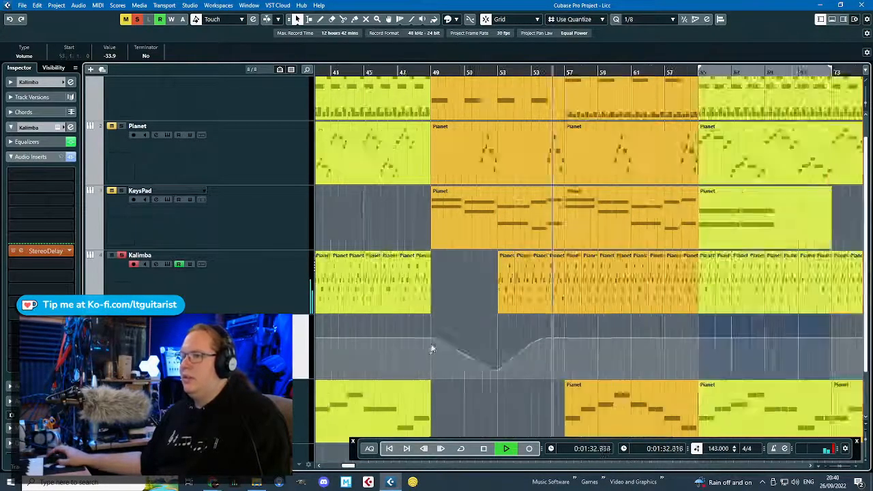
Review the StereoDelay settings, close the effect, unsolo the Kalimba and hide its automation lane.
click(40, 252)
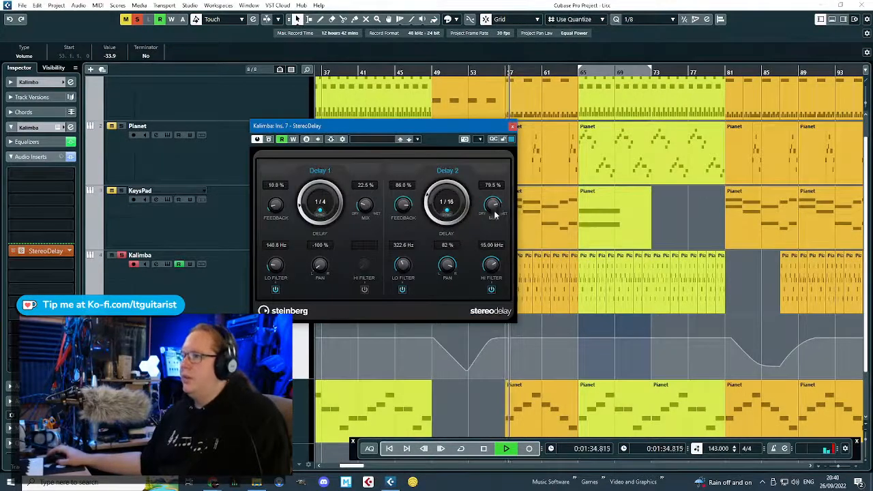
click(512, 127)
key(s)
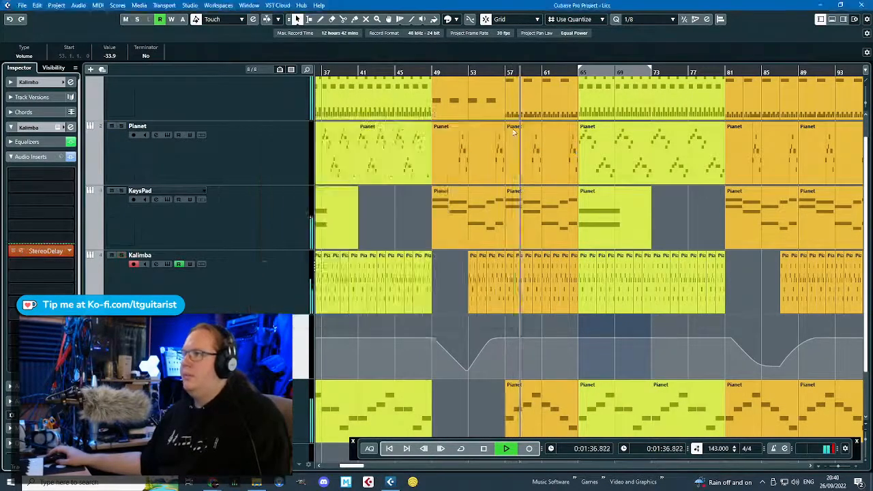
click(90, 308)
scroll(420, 348, down, 3)
scroll(420, 348, left, 3)
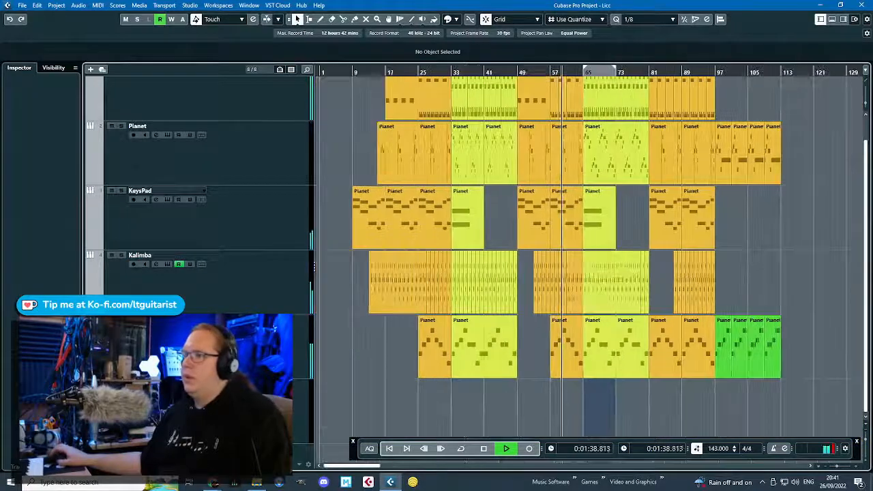
Select the Kalimba track and show its equalizer settings while the arrangement plays.
click(255, 279)
click(27, 141)
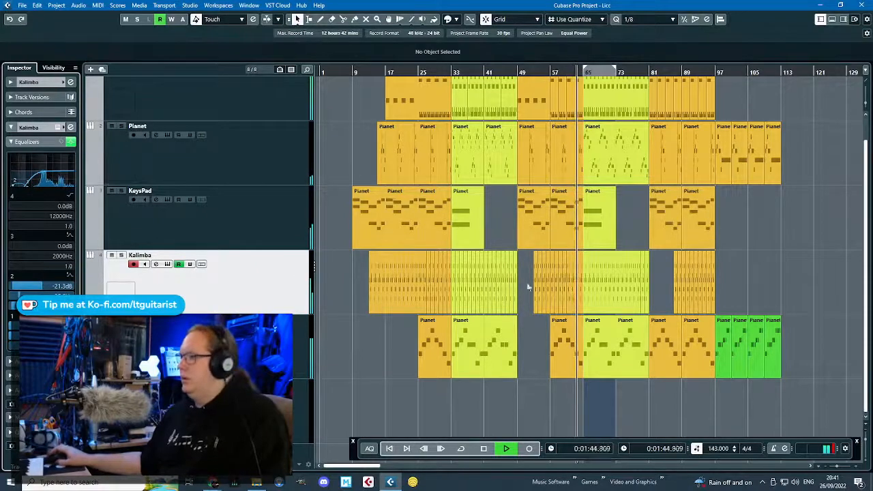
scroll(529, 288, up, 4)
scroll(584, 421, down, 4)
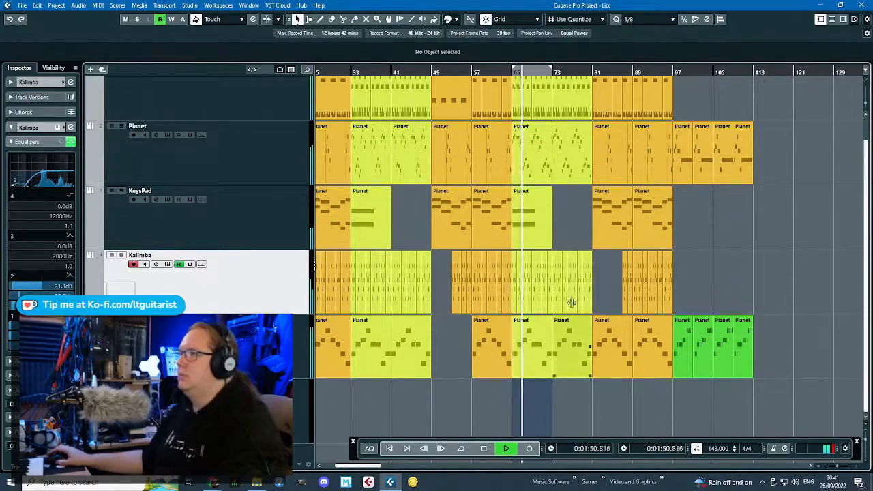
Colour the four Pianet parts at bars 97–113 green to match the low-line parts below them.
scroll(381, 181, up, 1)
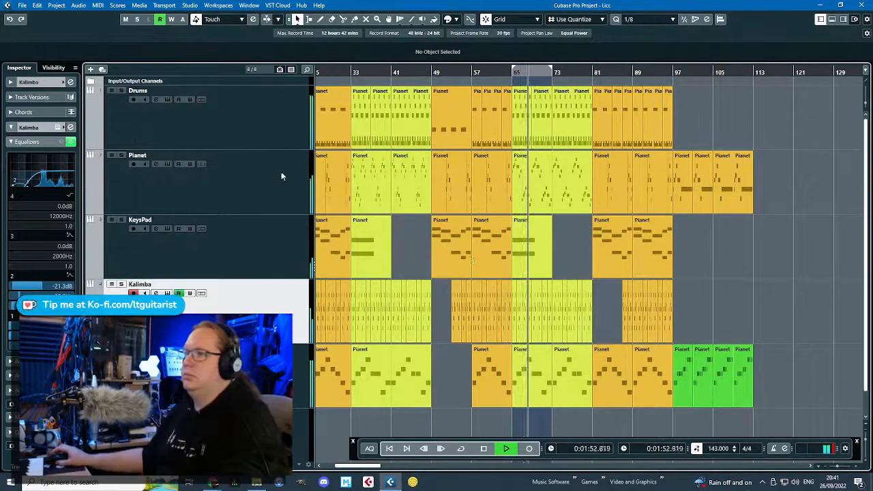
click(564, 182)
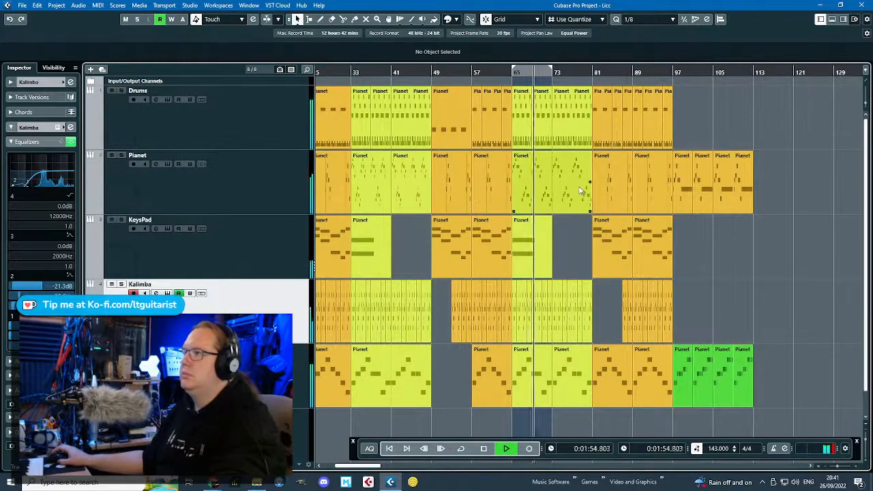
click(761, 244)
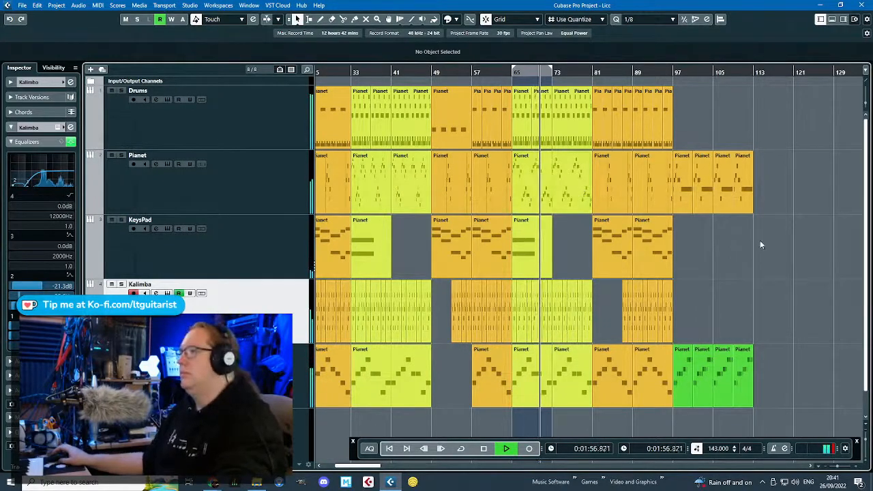
drag(768, 144, 693, 233)
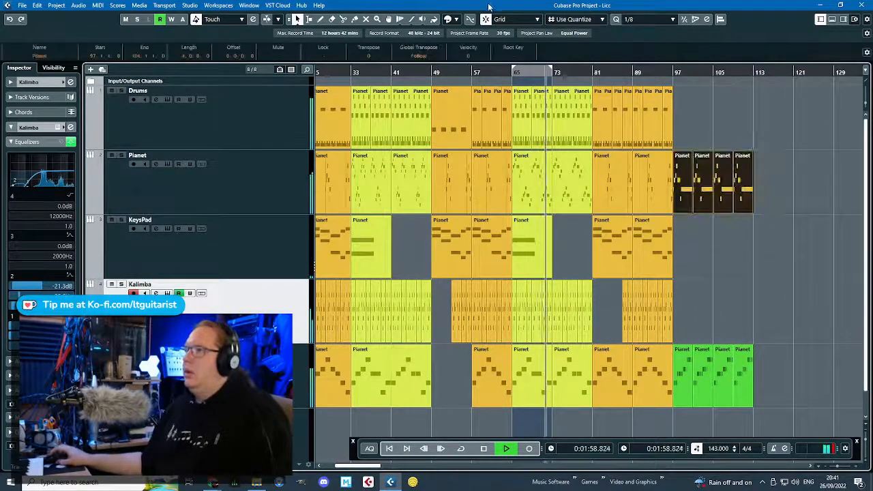
click(456, 20)
click(761, 121)
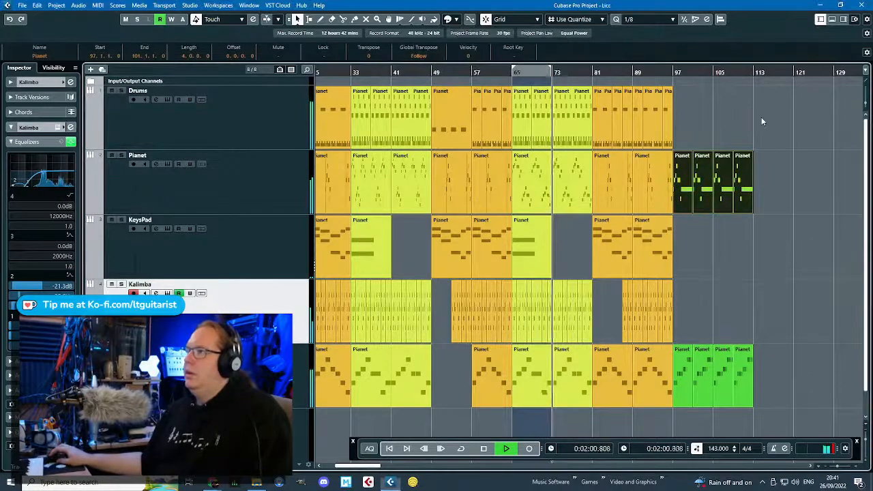
Stop playback and replay the arrangement from shortly before bar 65 to review the second yellow-green section.
scroll(655, 208, up, 4)
scroll(651, 207, down, 4)
scroll(627, 201, up, 5)
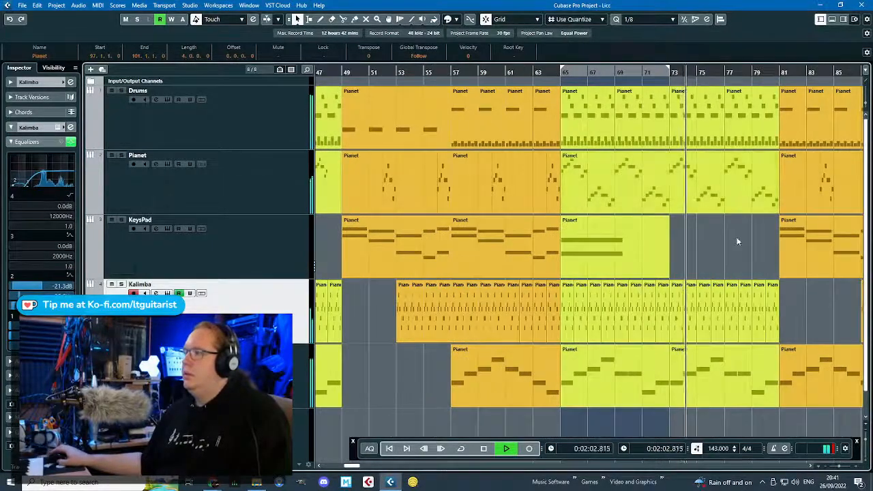
scroll(722, 232, up, 2)
key(space)
scroll(480, 103, down, 4)
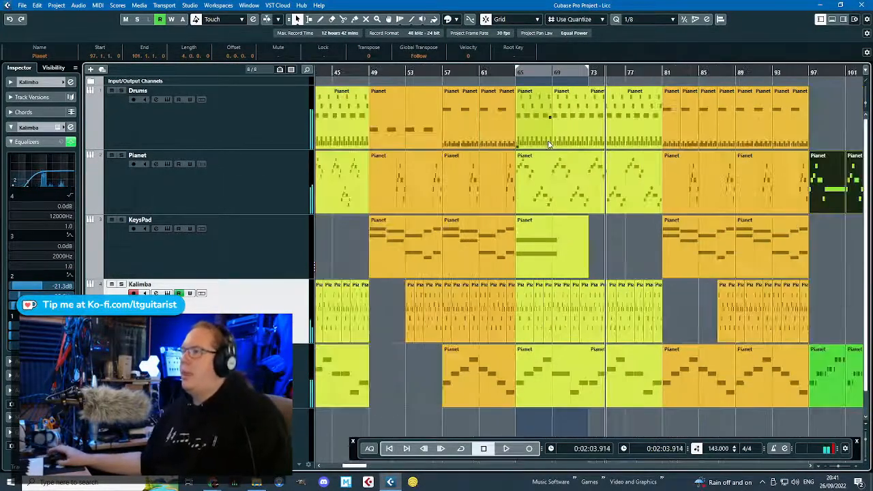
key(space)
scroll(549, 110, up, 6)
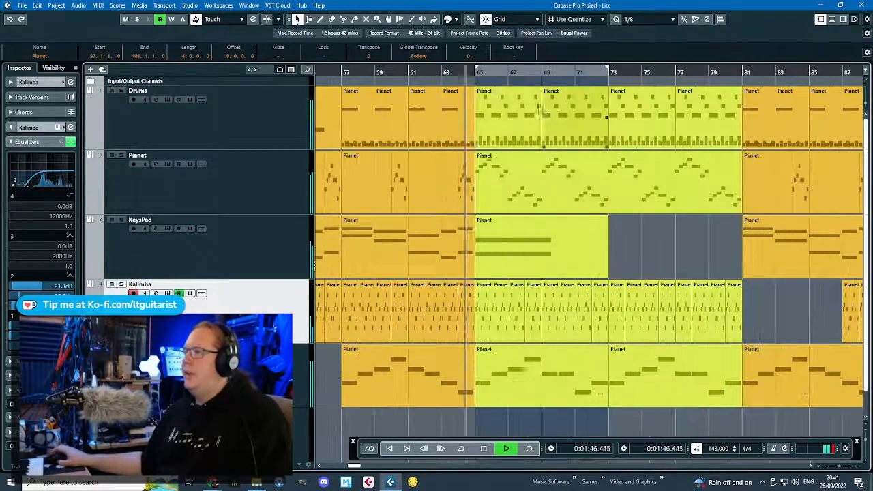
Stop playback and examine the notes of the Drums event at bar 65, closing the editor when finished.
key(space)
double_click(509, 128)
scroll(293, 167, down, 3)
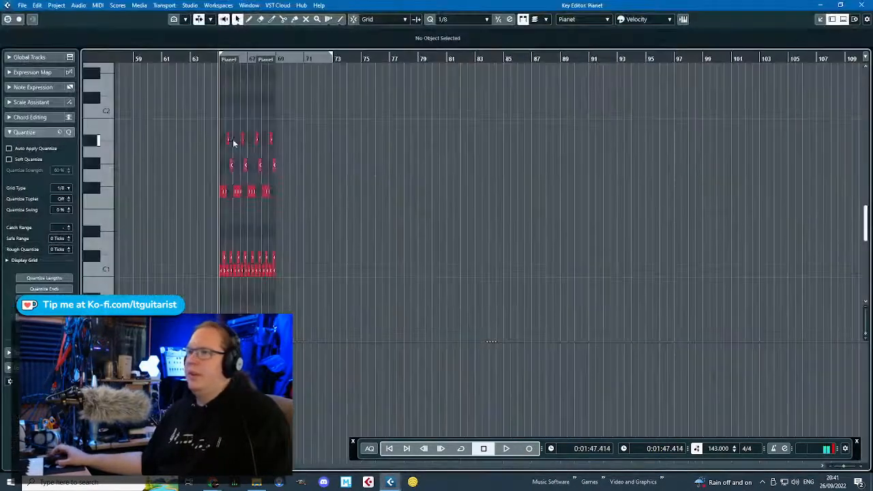
scroll(234, 141, up, 7)
scroll(242, 122, down, 2)
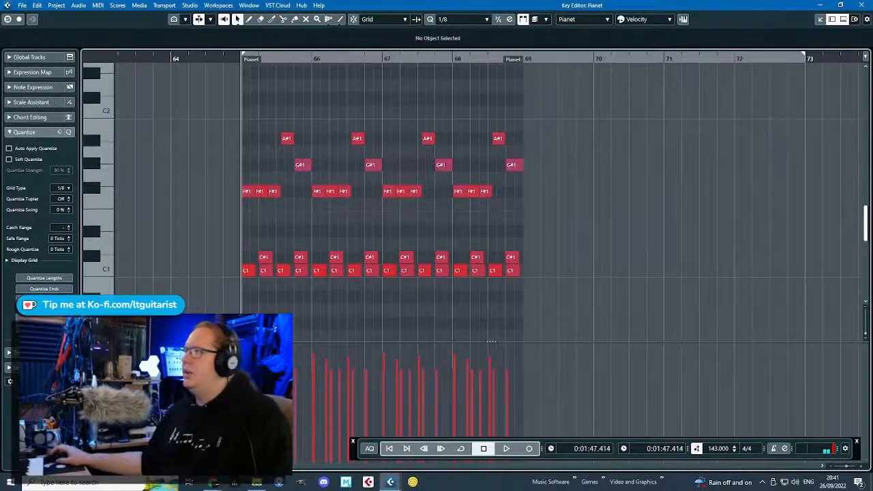
key(Return)
Duplicate the green events from bar 97 on the Pianet and lowest tracks until the section extends to bar 129.
scroll(575, 157, down, 4)
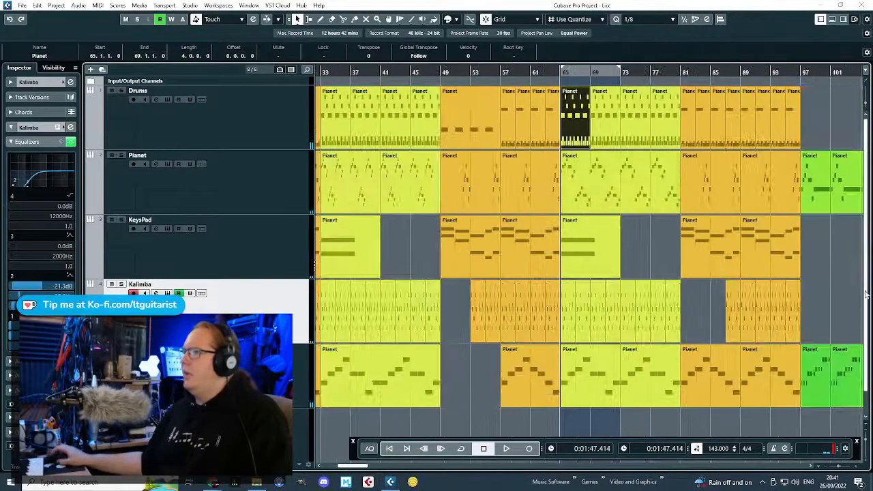
drag(846, 289, 800, 287)
drag(806, 405, 656, 177)
key(ctrl+d)
scroll(614, 266, down, 3)
click(667, 288)
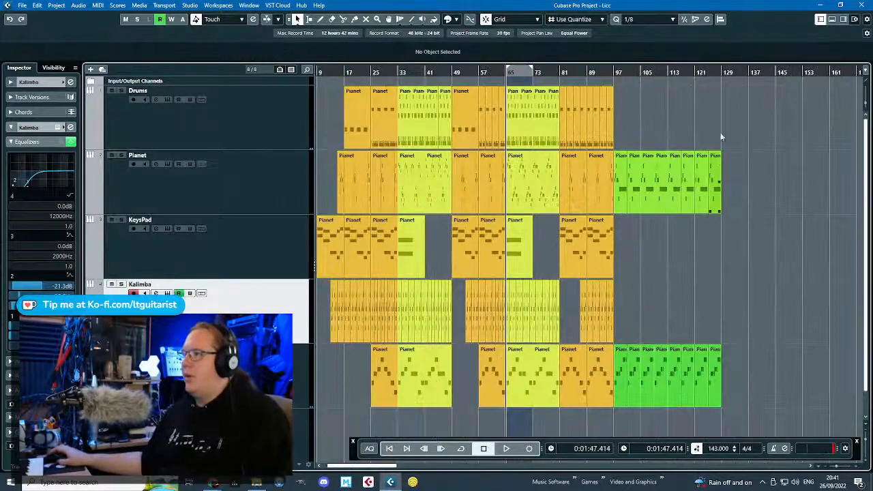
Delete the green events from bar 113 onward on the Pianet and lowest tracks.
click(719, 71)
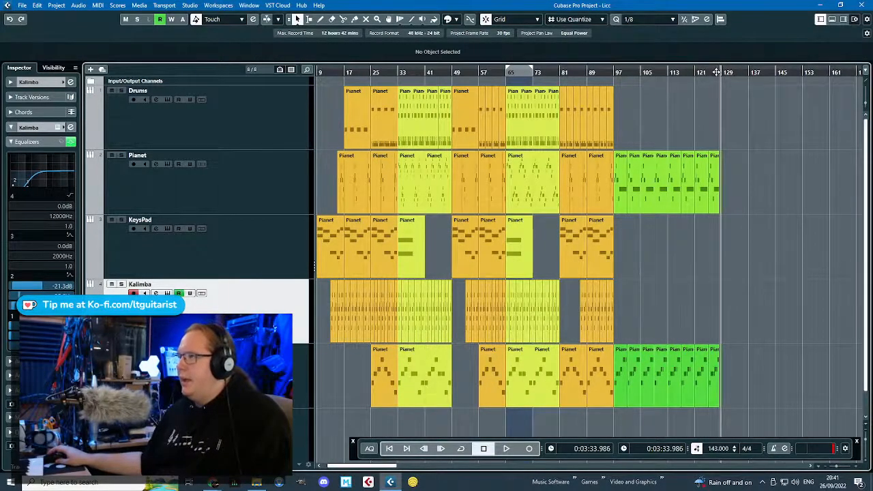
drag(769, 127, 672, 382)
key(Delete)
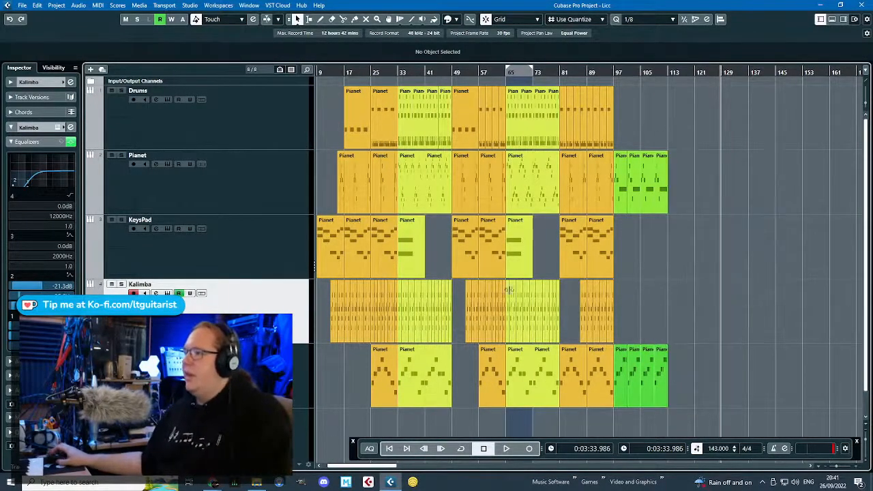
Show the Kalimba volume automation lane and copy all tracks' yellow events from bars 65–81 to bar 113.
scroll(549, 379, up, 4)
drag(572, 423, 483, 133)
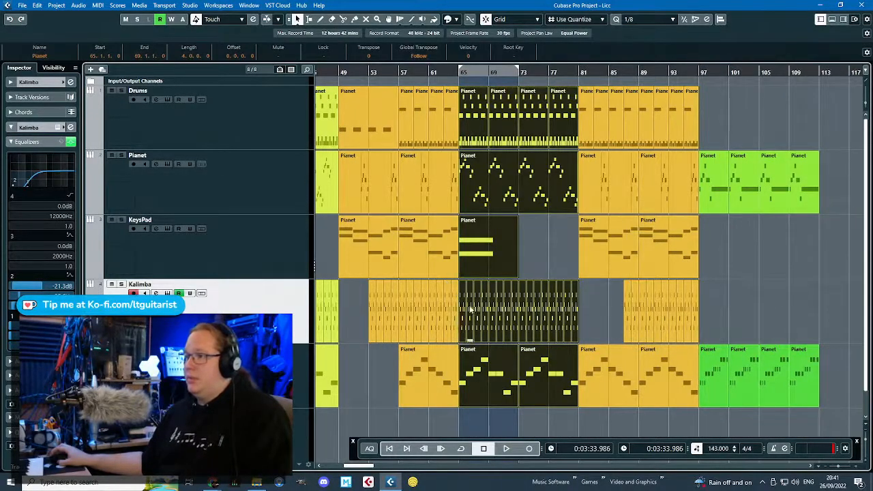
click(230, 120)
click(87, 145)
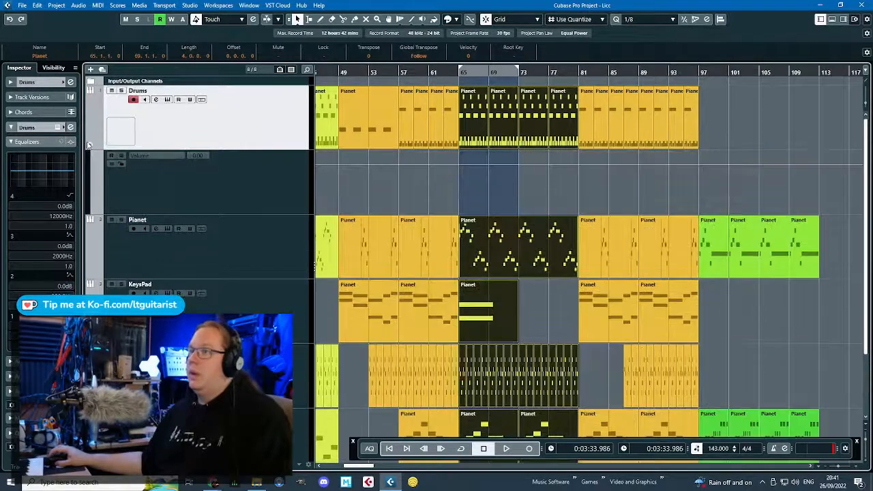
click(87, 145)
click(87, 339)
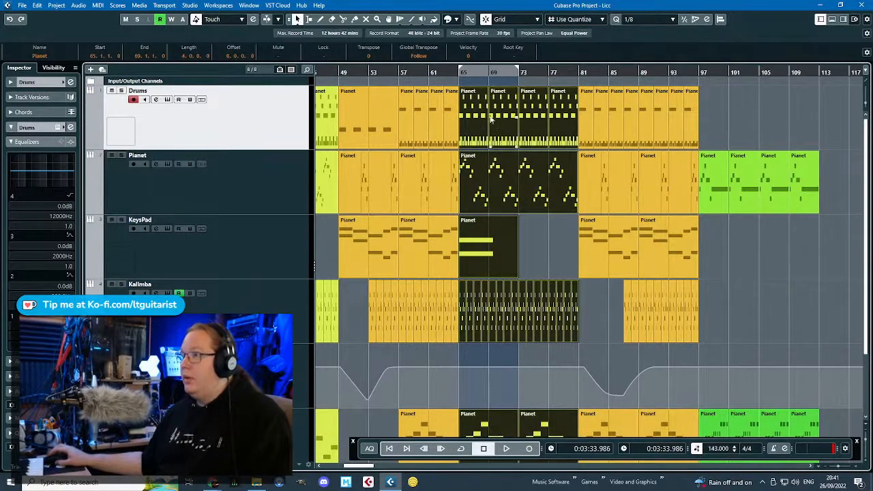
drag(819, 72, 660, 149)
drag(845, 126, 587, 125)
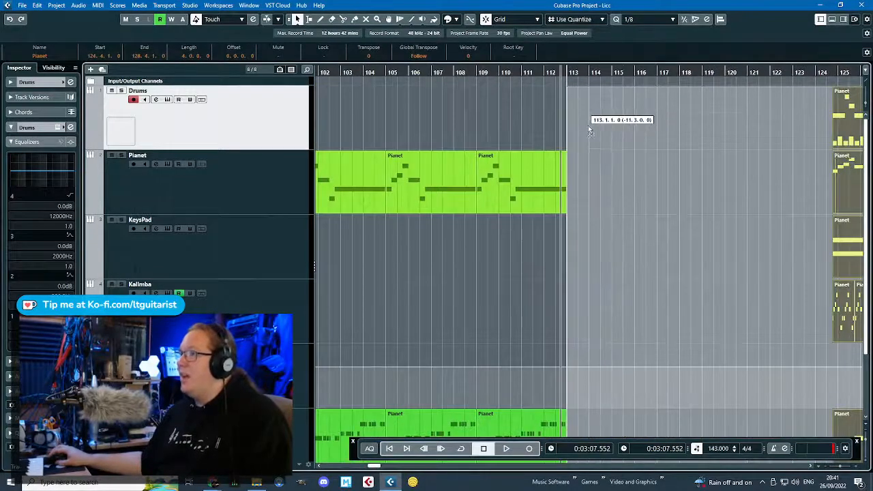
key(g)
key(g)
key(g)
click(686, 246)
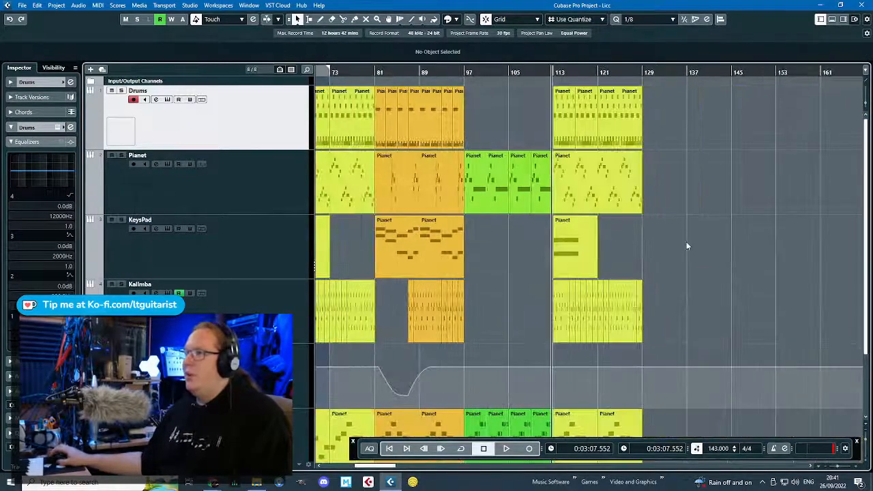
Check the arrangement's timing at the first KeysPad event, at bar 113 and at the end of the last section.
scroll(666, 179, down, 3)
key(g)
key(g)
key(g)
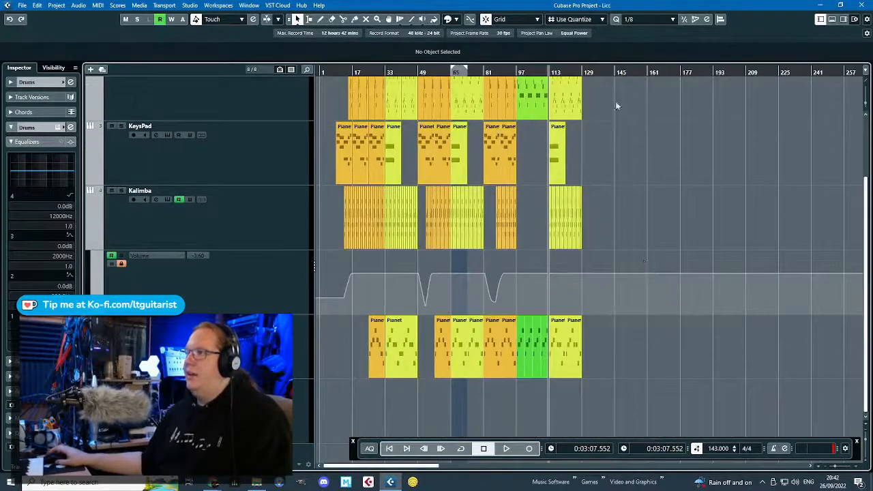
click(336, 72)
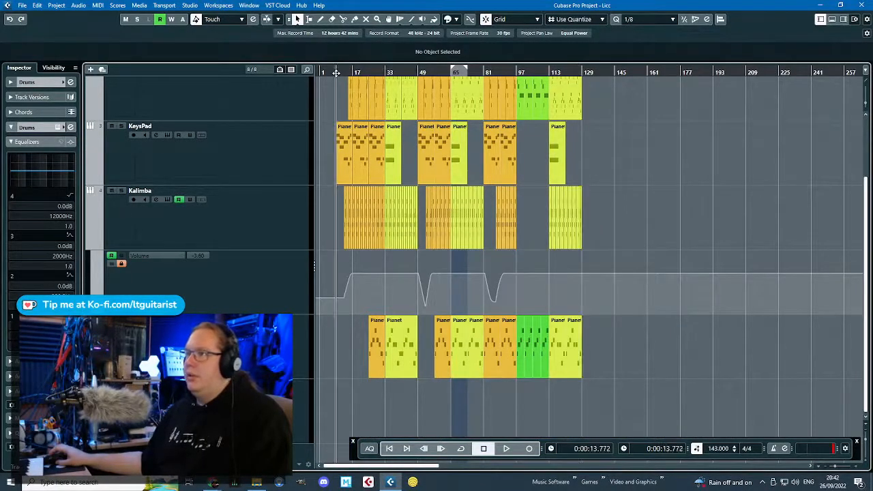
click(550, 72)
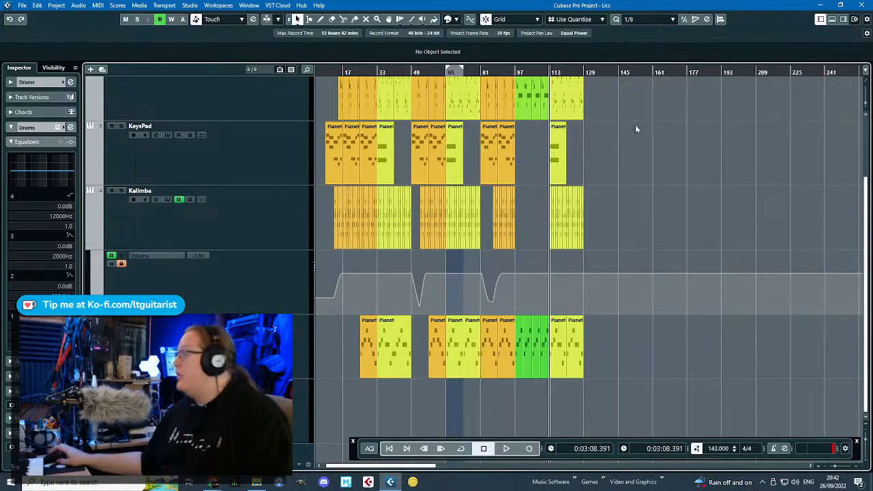
click(584, 73)
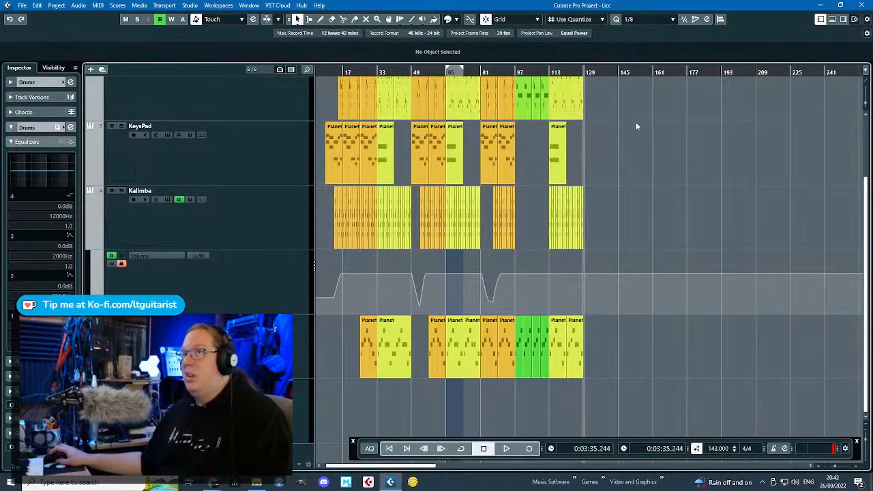
scroll(443, 271, up, 3)
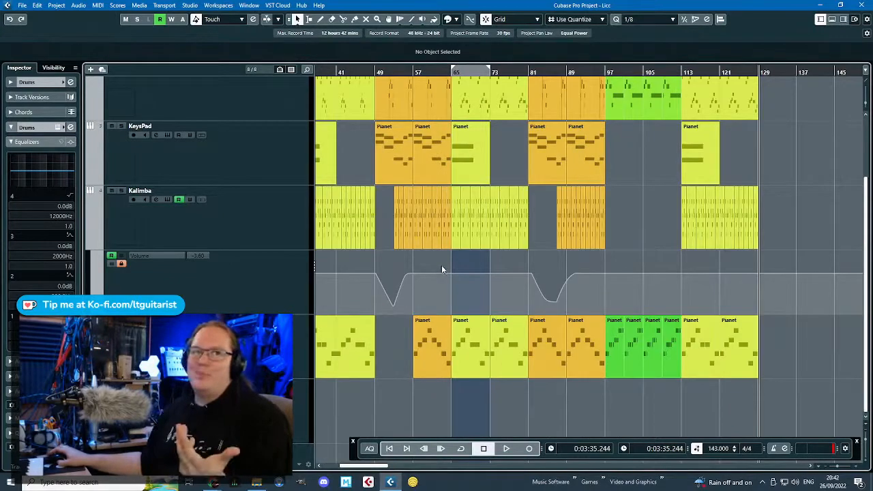
scroll(436, 275, up, 3)
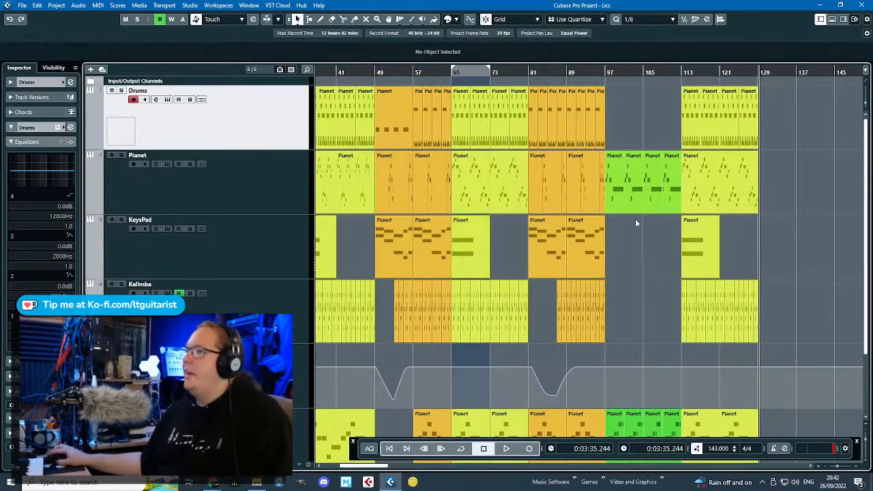
Examine the notes of the Drums event at bar 73 and close its editor.
scroll(539, 92, up, 3)
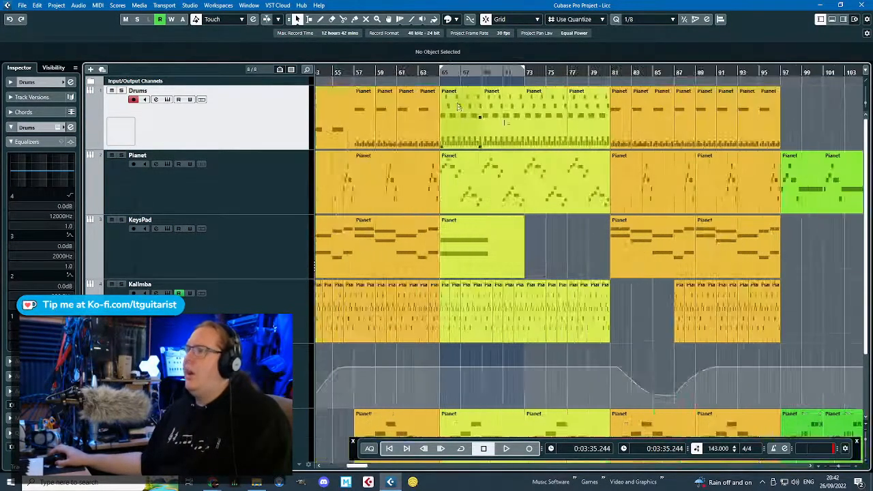
click(551, 116)
double_click(551, 116)
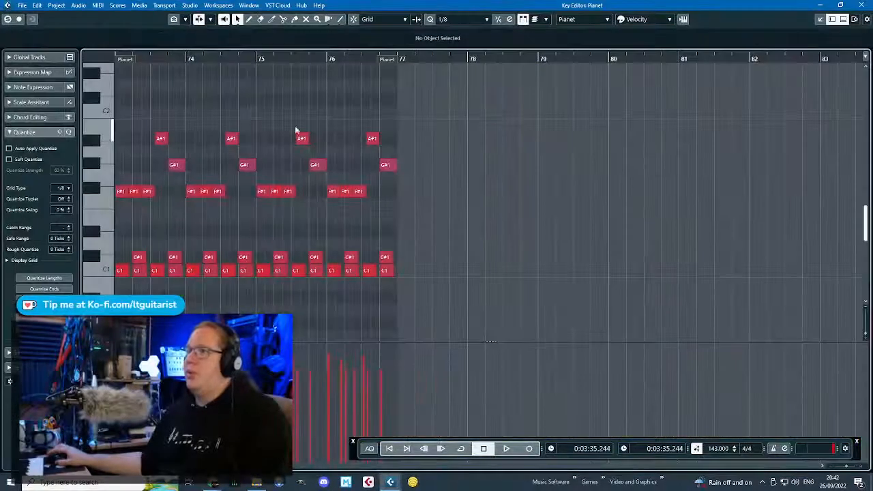
click(861, 5)
scroll(430, 216, up, 5)
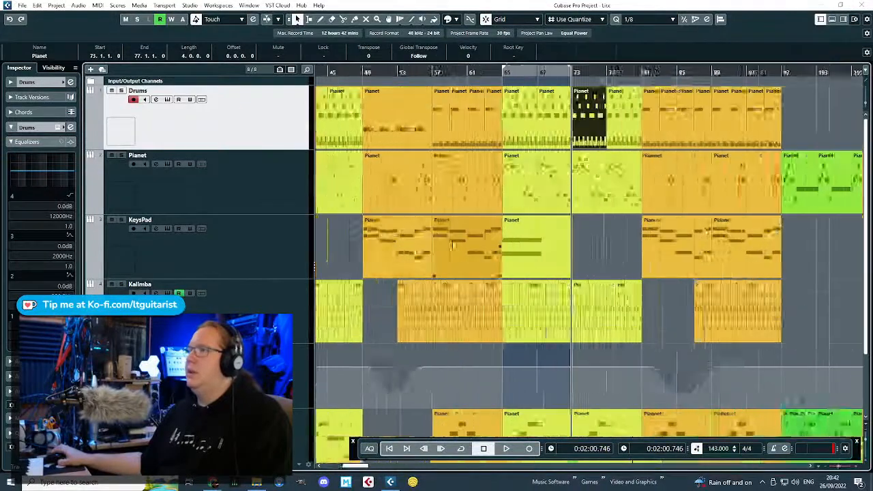
Open the Drums event at bar 65 for note editing and play it from its start.
double_click(540, 109)
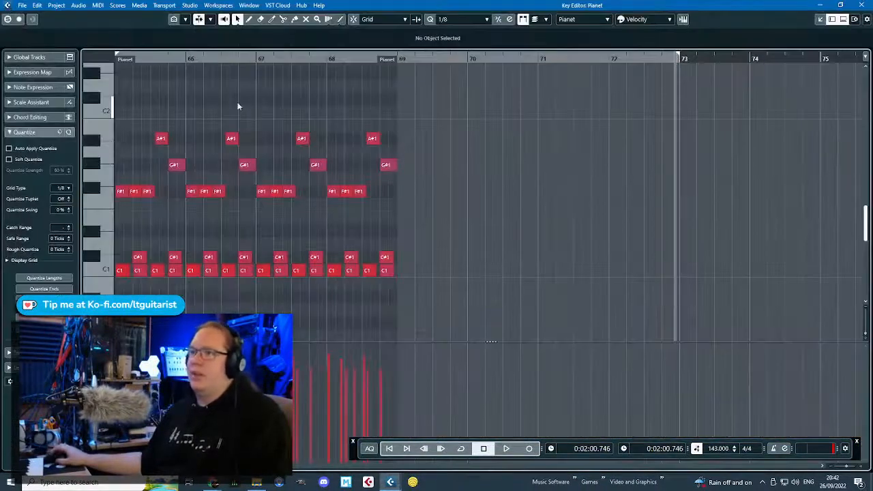
scroll(238, 107, left, 3)
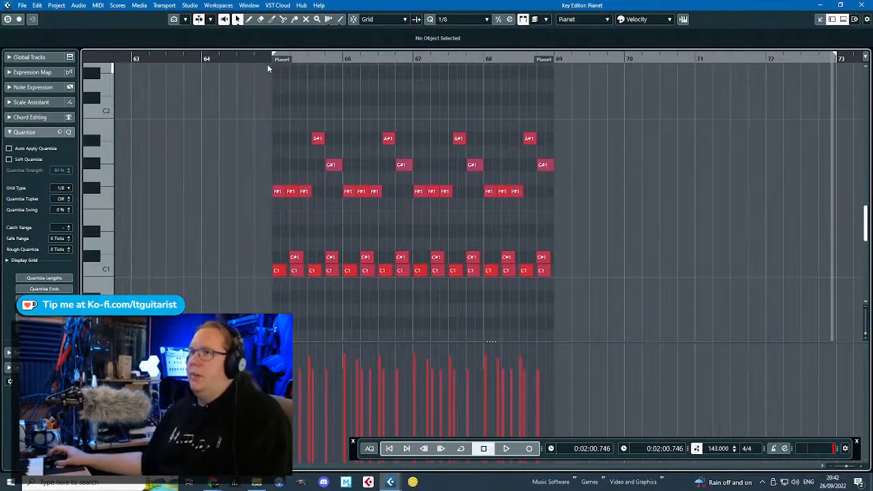
drag(269, 59, 308, 163)
key(space)
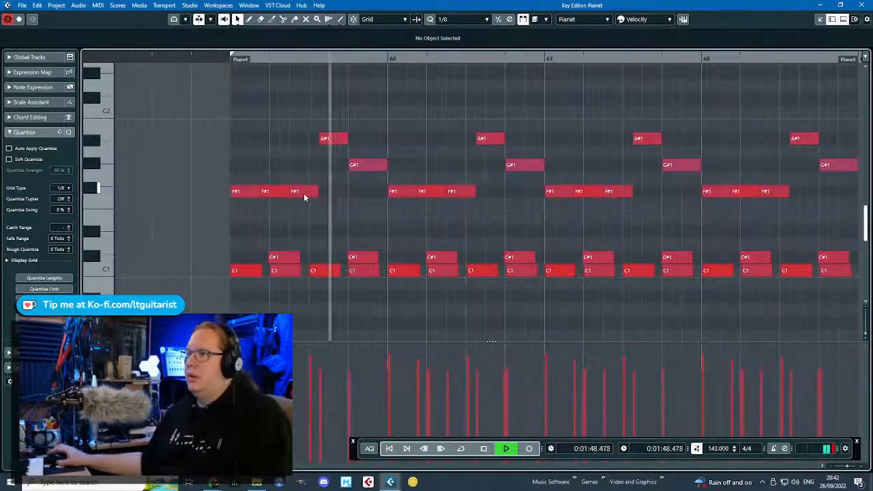
Move the first F#1 note of bar 65 up to C#2 and all C#1 notes up to D#1.
click(240, 192)
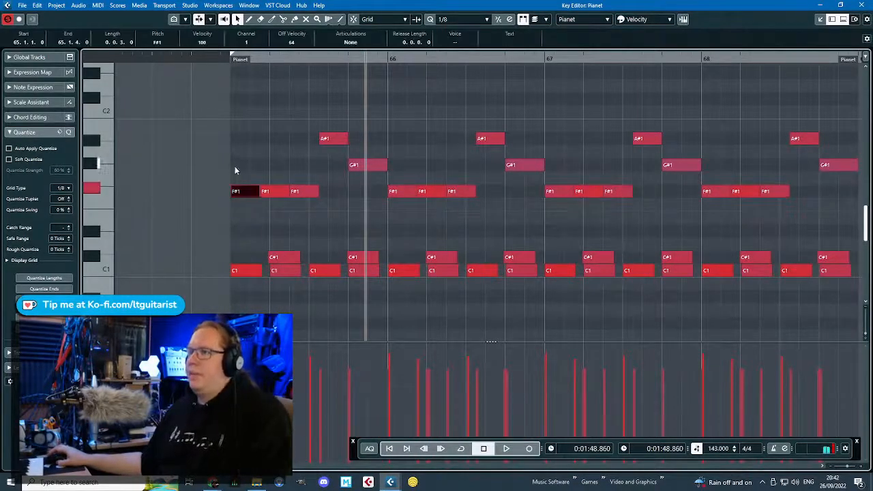
key(Up)
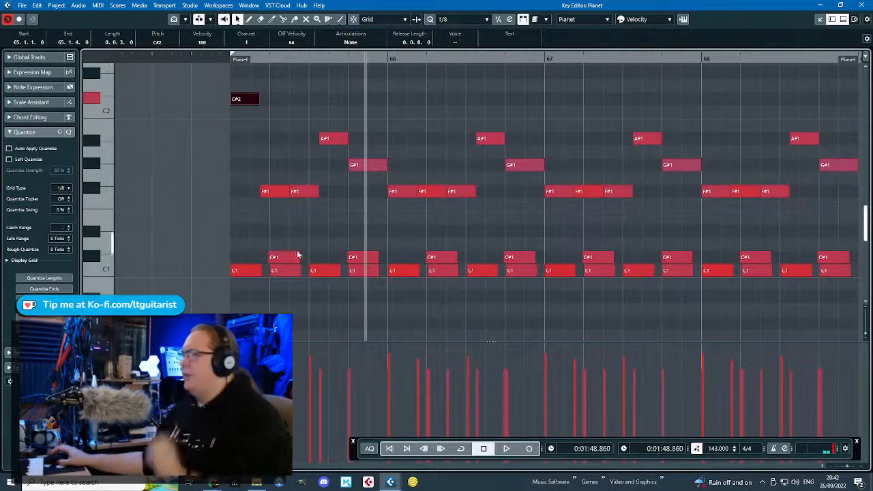
scroll(217, 250, down, 2)
drag(179, 244, 583, 255)
key(Up)
key(Up)
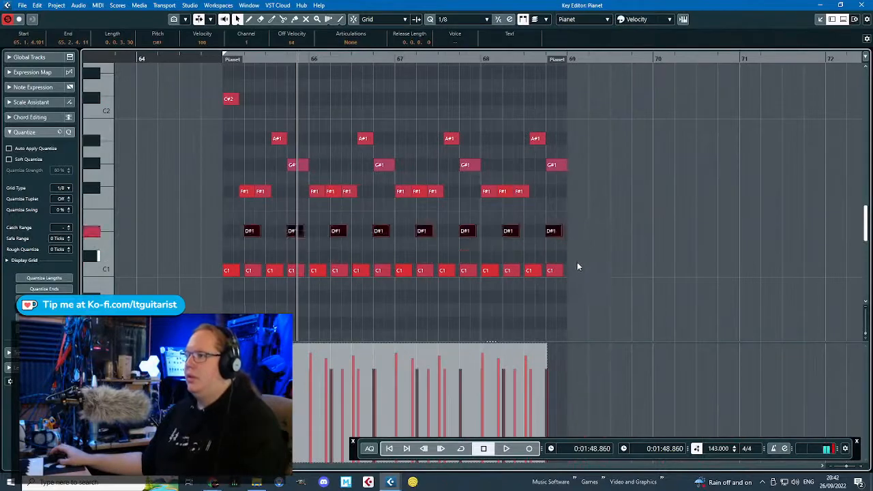
Move the next F#1 note in bar 65 down to D#1 and audition the pattern.
scroll(254, 218, up, 3)
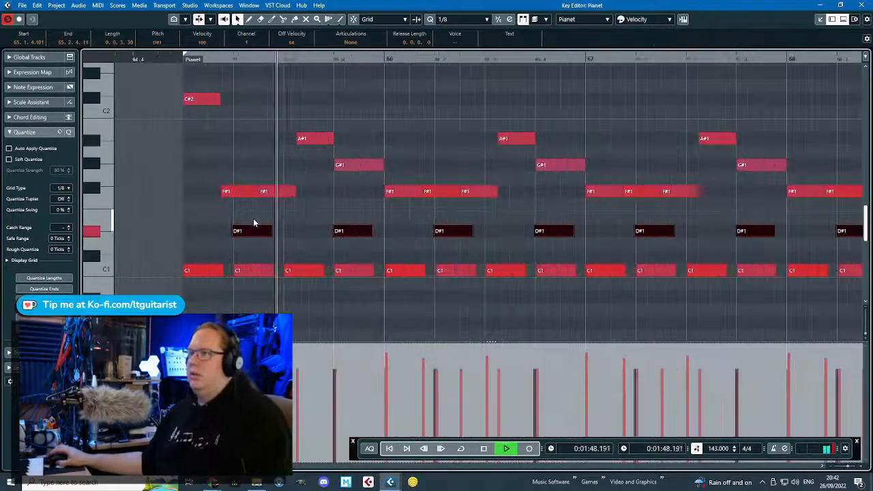
drag(239, 192, 240, 216)
key(Down)
scroll(213, 91, down, 1)
key(space)
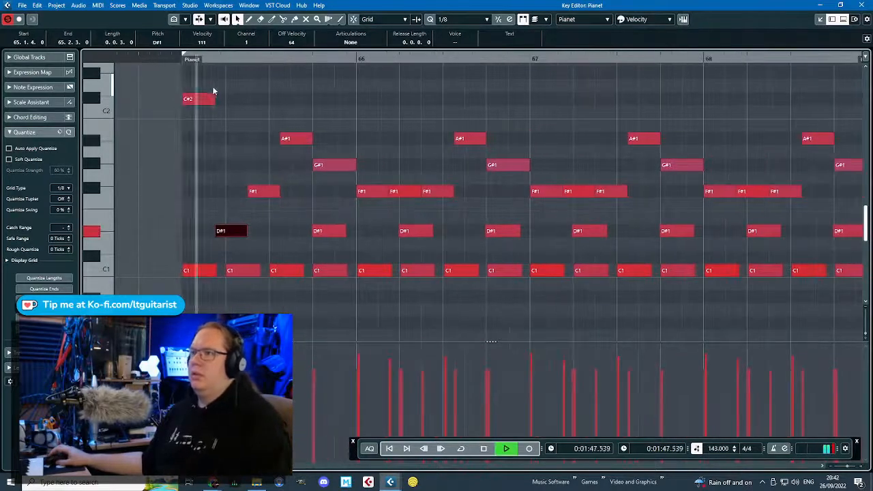
key(space)
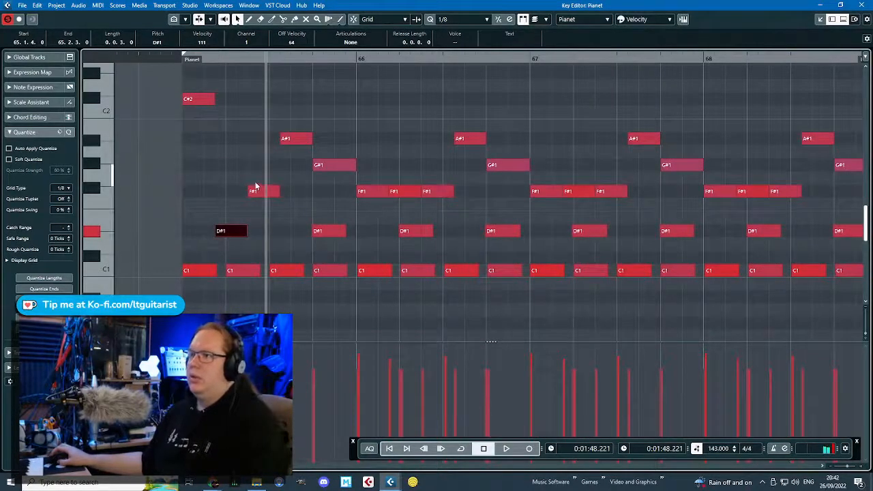
Lower the remaining F#1 note in bar 65 to F1 and audition the pattern.
key(Down)
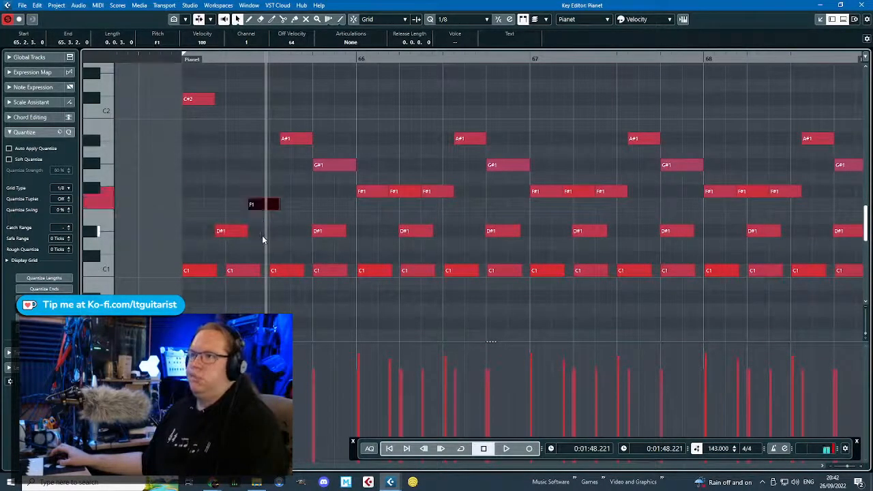
key(space)
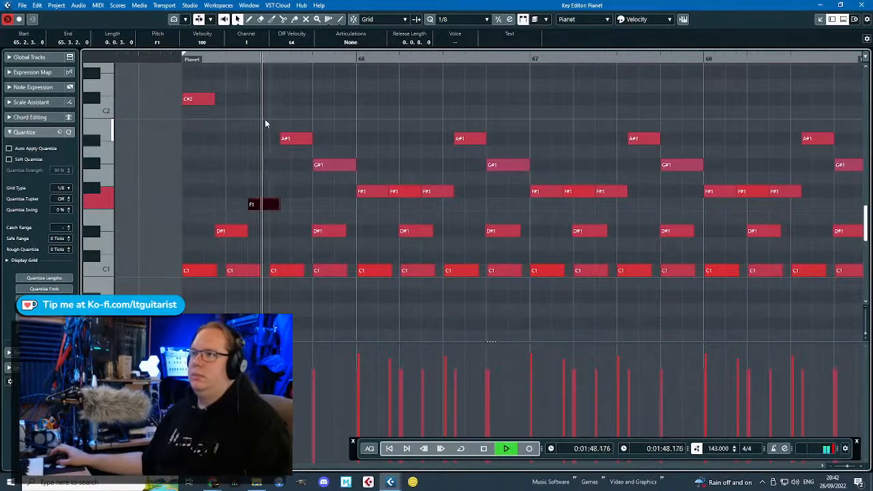
key(space)
Lower bar 65's G#1 note to F1 and its A#1 note to G1.
click(332, 165)
key(Down)
key(Down)
key(Down)
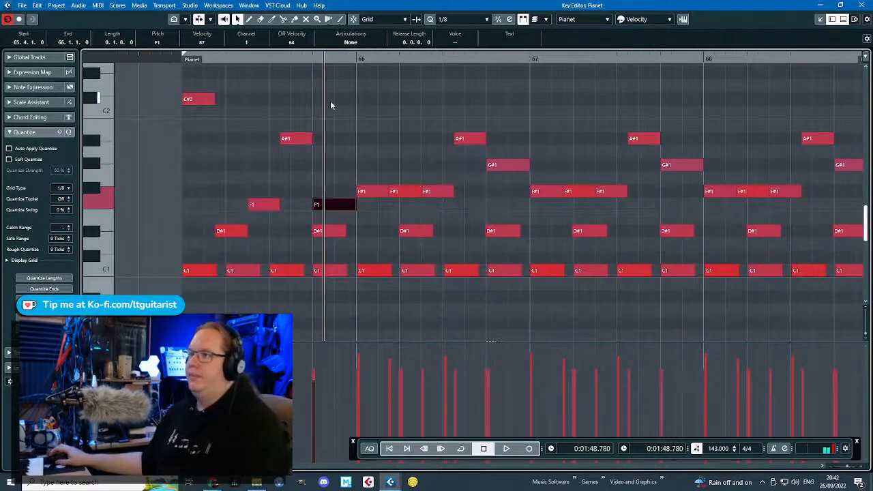
click(304, 138)
key(Down)
key(Down)
Try moving the D#1 note on beat 4 of bar 65 down to C1.
click(332, 231)
key(Down)
key(Down)
key(Down)
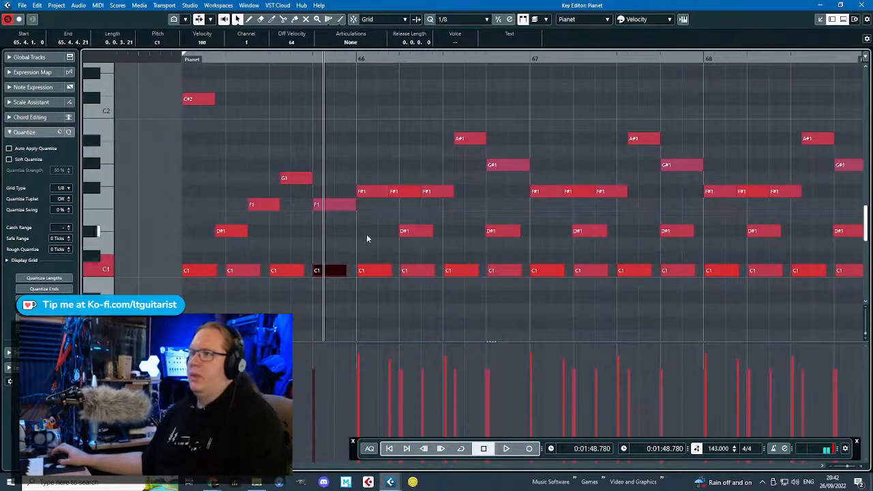
Play the edited drum pattern from bar 65 and clear the note selection.
key(space)
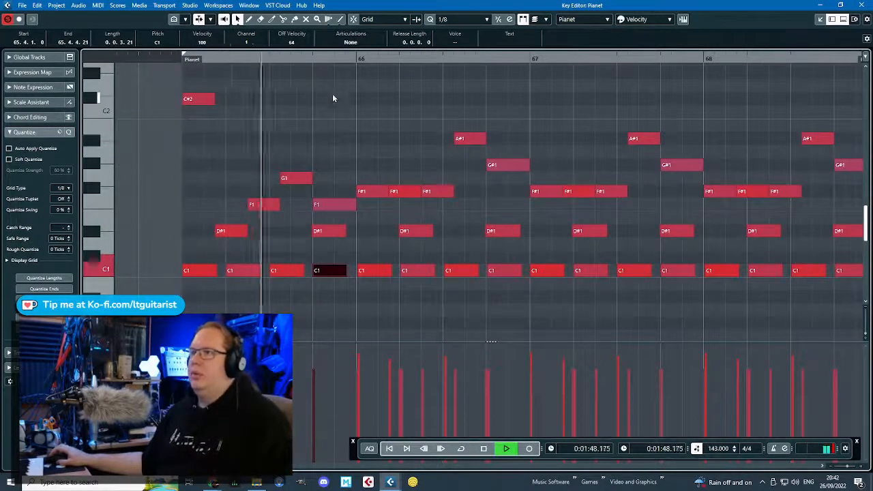
click(353, 94)
scroll(244, 114, down, 4)
scroll(293, 167, up, 1)
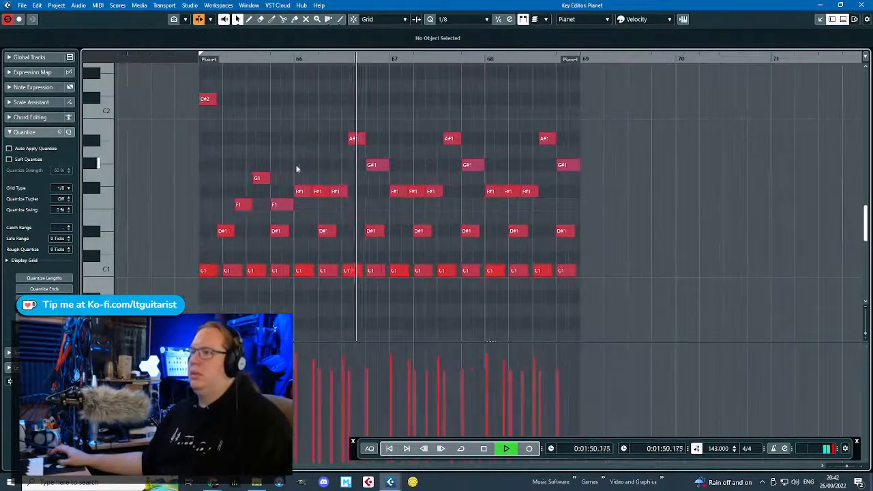
Delete the notes in bars 66 to 68 and duplicate bar 65's pattern into bar 66.
key(space)
drag(612, 85, 303, 285)
key(Delete)
drag(325, 292, 168, 78)
key(ctrl+d)
scroll(309, 208, up, 3)
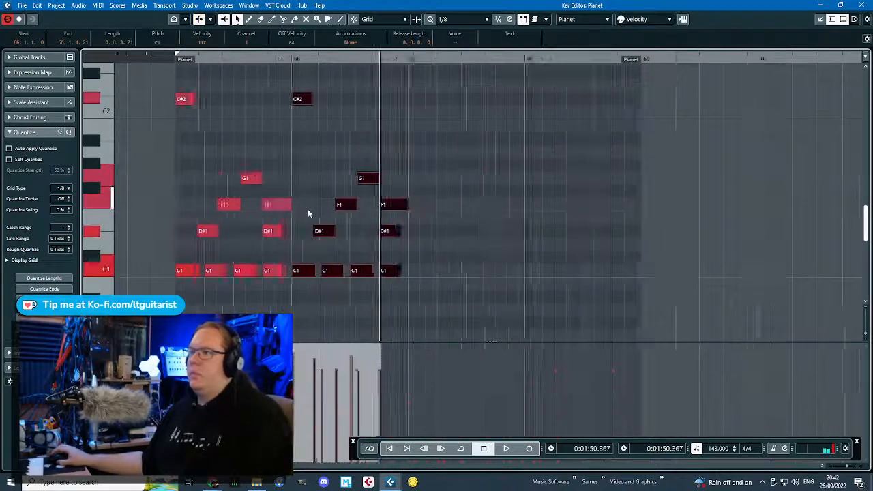
Lower the C#2 note at the start of bar 66 to F1.
click(300, 99)
key(Down)
key(Down)
key(Down)
key(Down)
key(Down)
key(Down)
key(Down)
key(Down)
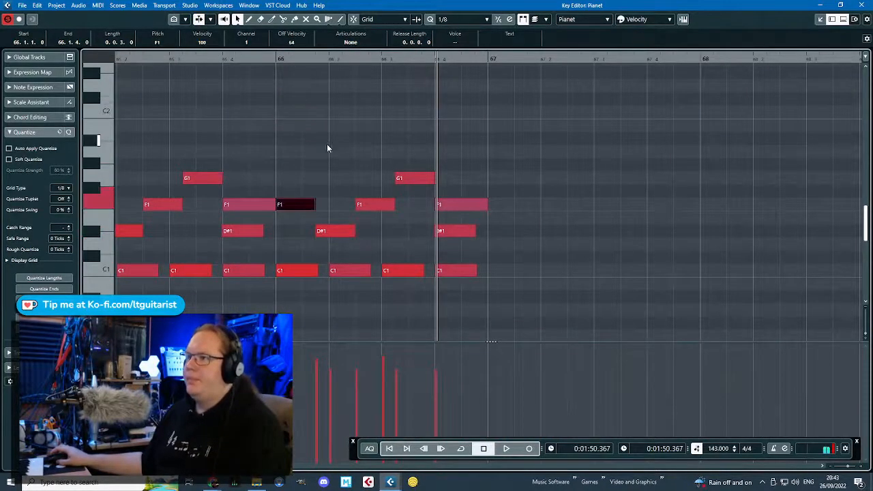
Align the F1 and G1 notes in bars 65 and 66 to the grid, with the first F1 starting at 65.2.3.
scroll(419, 234, down, 1)
scroll(420, 231, down, 1)
drag(516, 212, 238, 180)
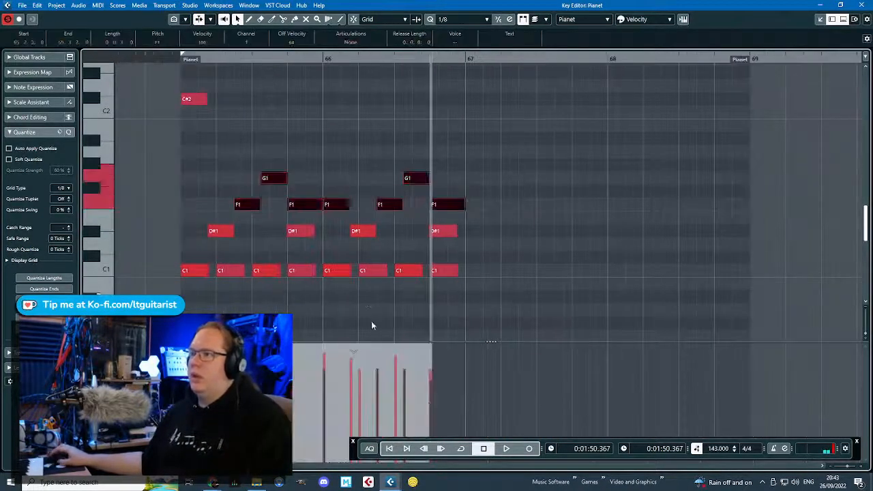
scroll(232, 201, up, 3)
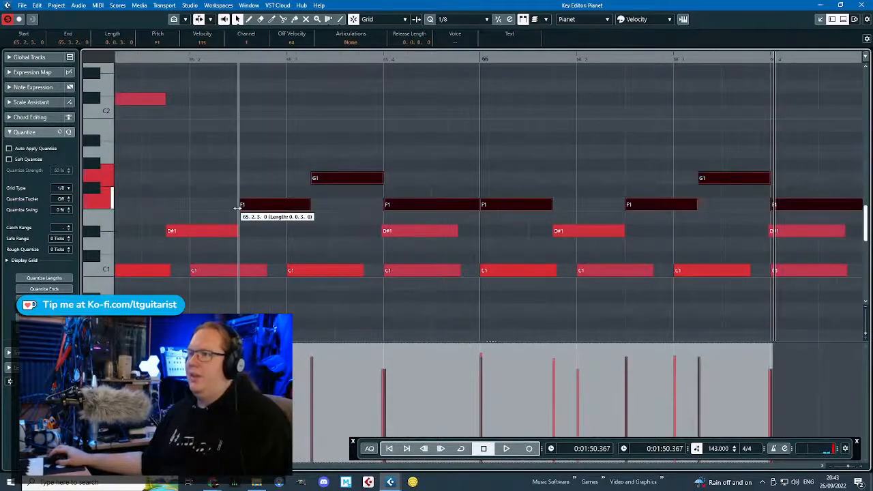
drag(380, 178, 381, 205)
scroll(229, 236, down, 3)
Select the D#1 notes on beat 4 of bars 65 and 66 and play the two-bar pattern from bar 65.
drag(284, 247, 321, 229)
drag(424, 244, 465, 224)
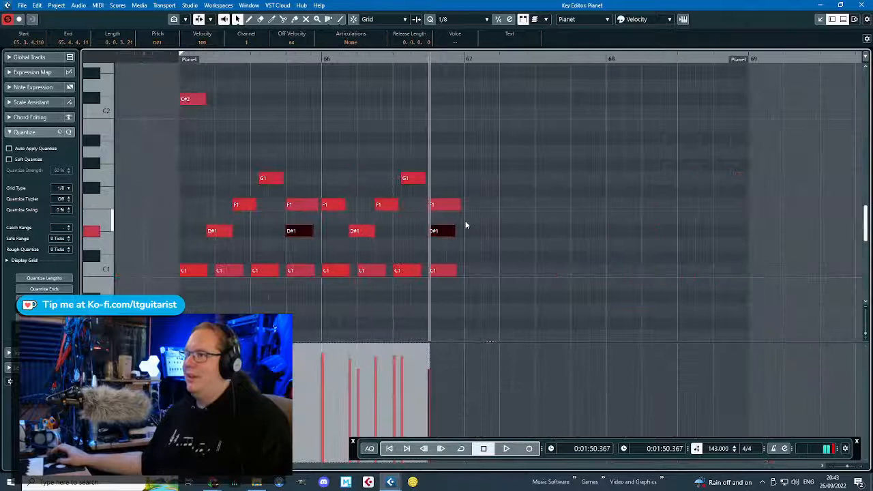
click(169, 61)
key(space)
click(278, 110)
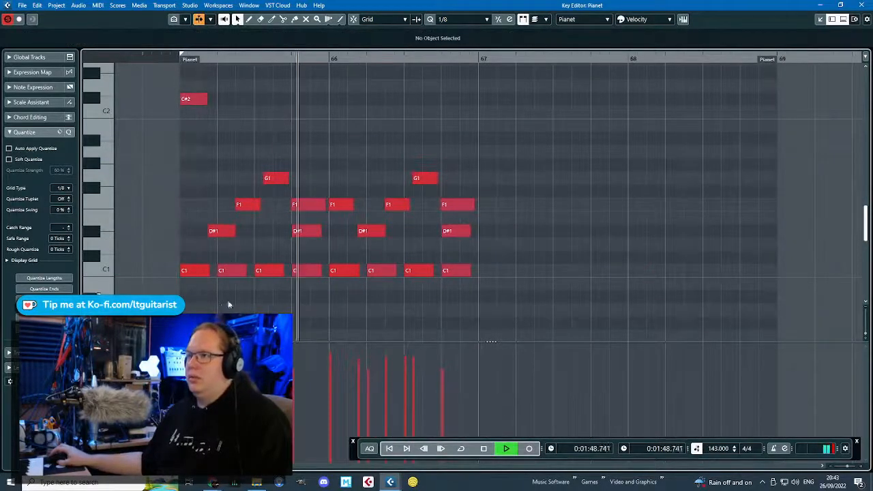
key(space)
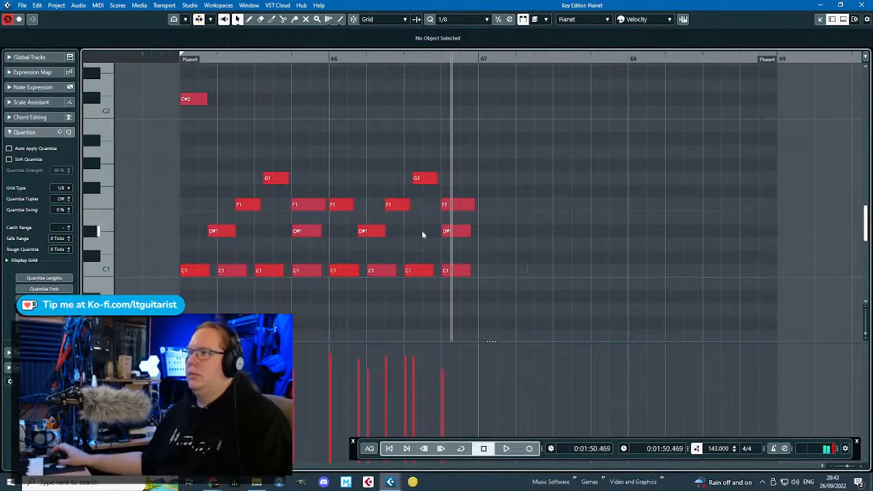
Delete the D#1 note on beat 4 of bar 66 and audition the pattern from bar 66.
click(337, 60)
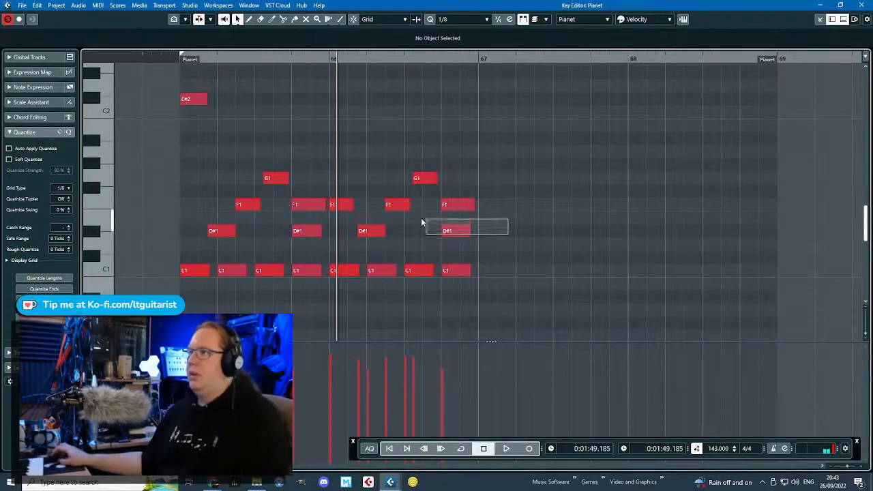
drag(420, 221, 421, 222)
key(Delete)
key(space)
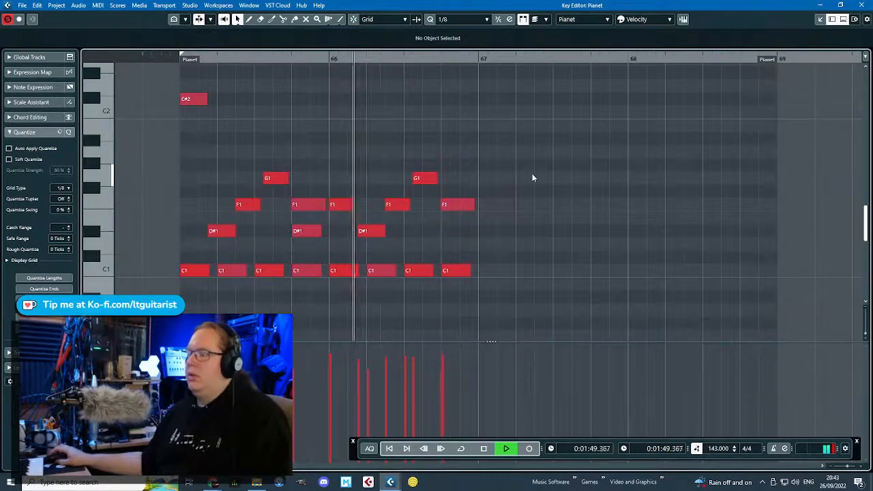
Duplicate the two-bar pattern without its opening C#2 note into bars 67 and 68.
scroll(467, 240, up, 3)
scroll(467, 240, down, 5)
drag(551, 328, 289, 100)
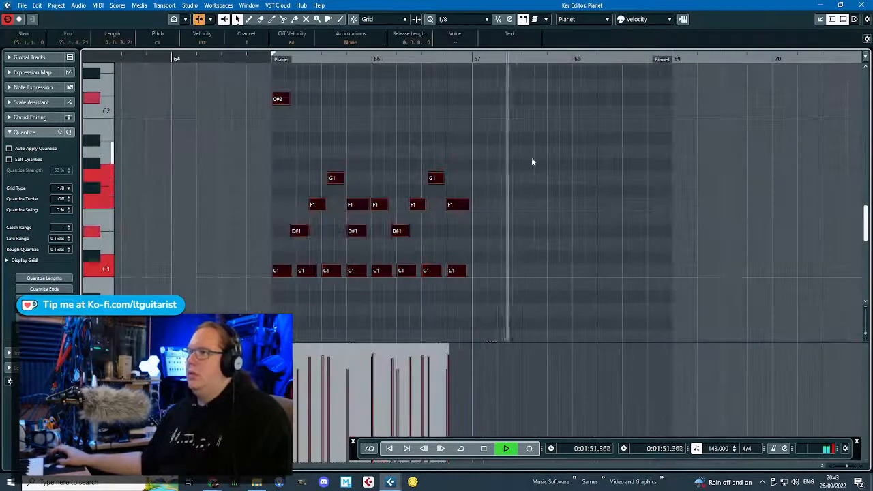
key(space)
drag(538, 137, 256, 300)
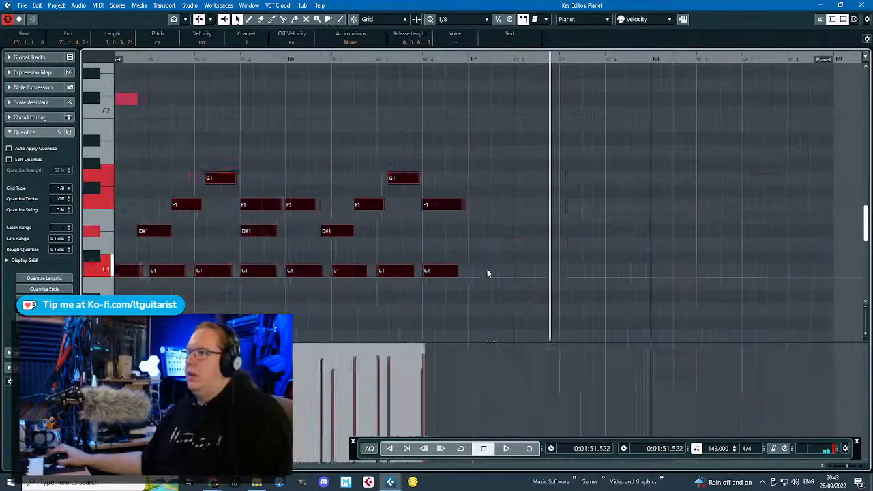
key(ctrl+d)
click(485, 199)
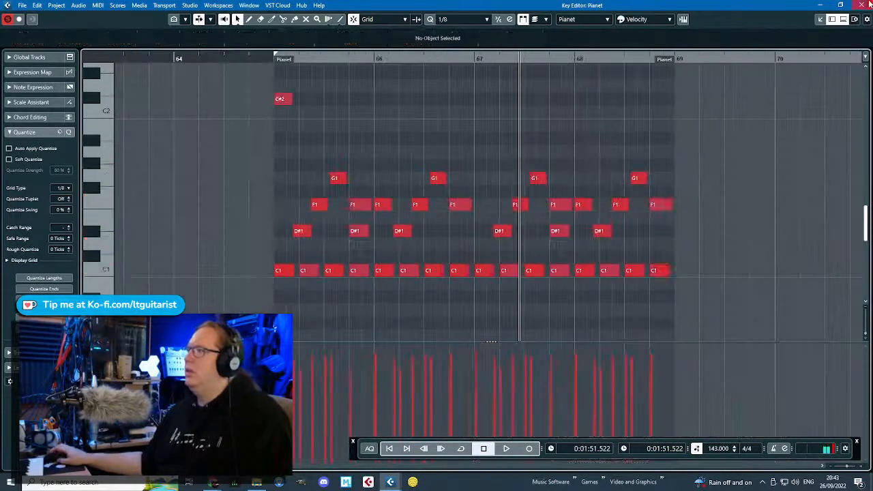
Return to the arrangement and delete the Drums parts between bars 69 and 81.
key(Return)
click(584, 83)
drag(584, 83, 719, 118)
key(Delete)
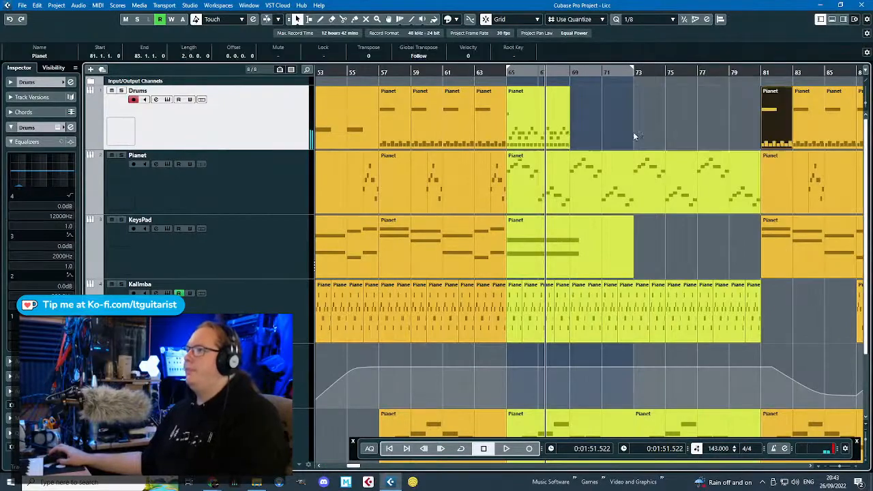
Reopen the drum part at bar 65, trim bar 68's beat 3 C1 note to 0.0.2.0 and move the last C1 to 68.3.4.
double_click(534, 128)
key(space)
scroll(412, 147, up, 3)
scroll(502, 188, up, 2)
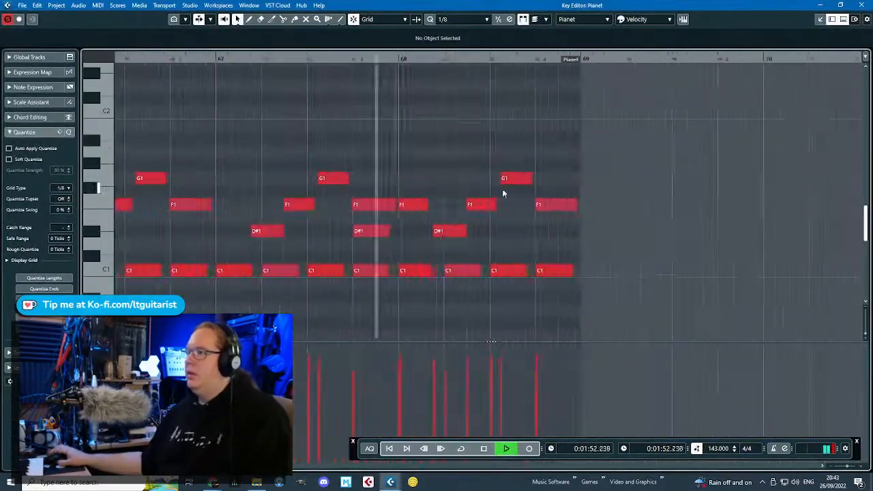
scroll(577, 241, up, 2)
key(space)
scroll(525, 247, up, 2)
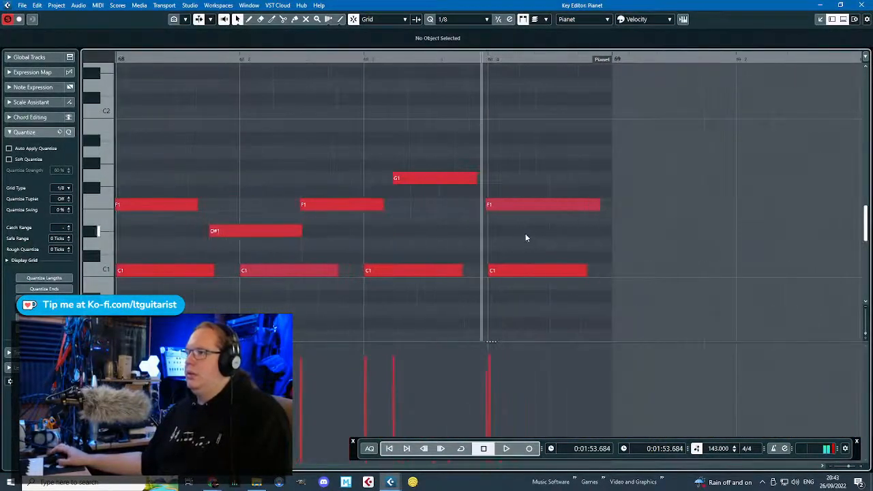
drag(455, 272, 426, 291)
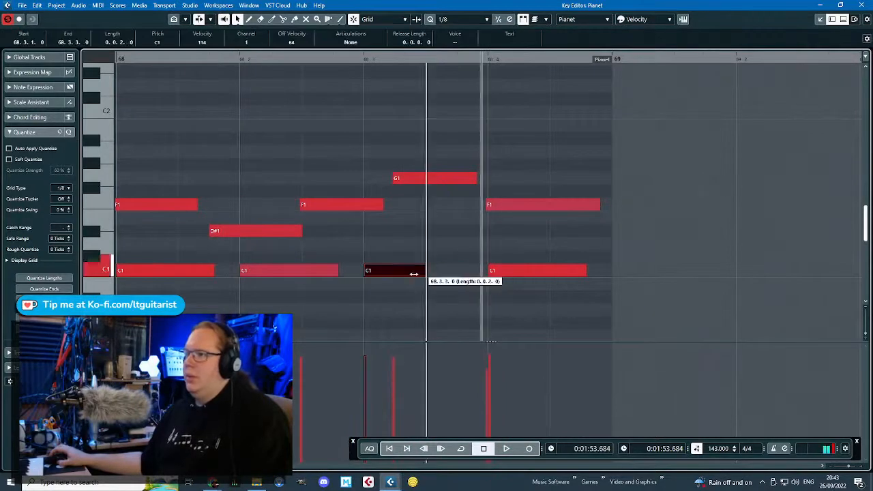
drag(519, 273, 496, 279)
Set the grid to 1/16 and replace the F1 on beat 4 of bar 68 with short D#1 and E1 notes at 68.4.1 and 68.4.2.
click(551, 204)
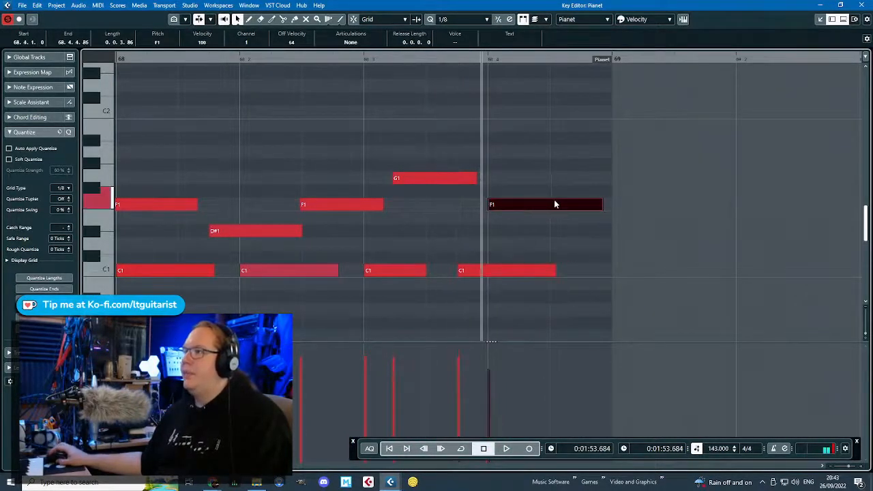
click(472, 21)
click(497, 109)
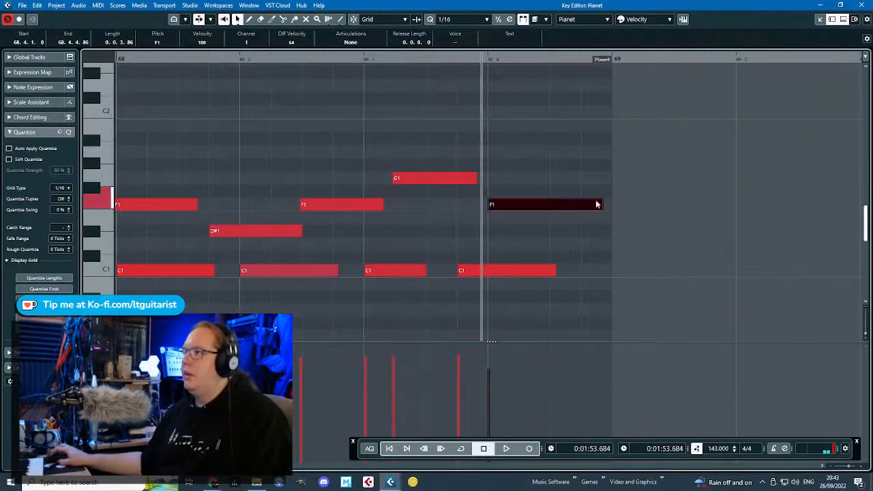
drag(596, 203, 526, 222)
key(ctrl+d)
key(space)
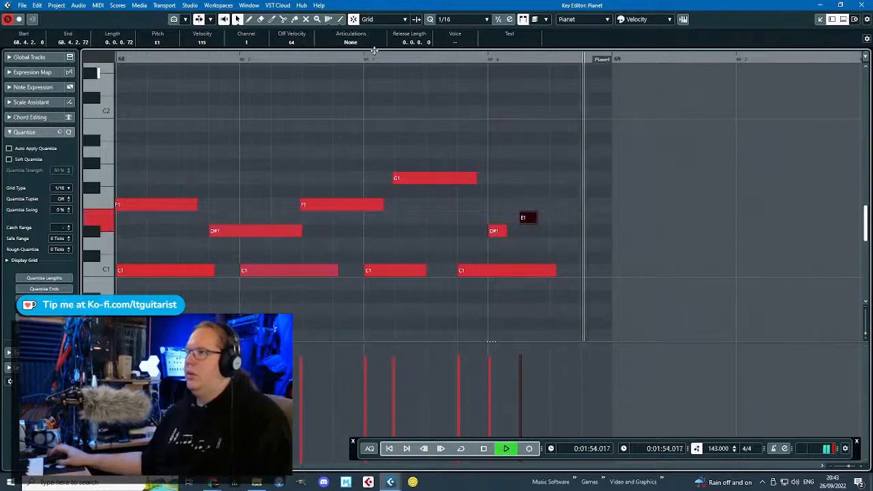
click(498, 111)
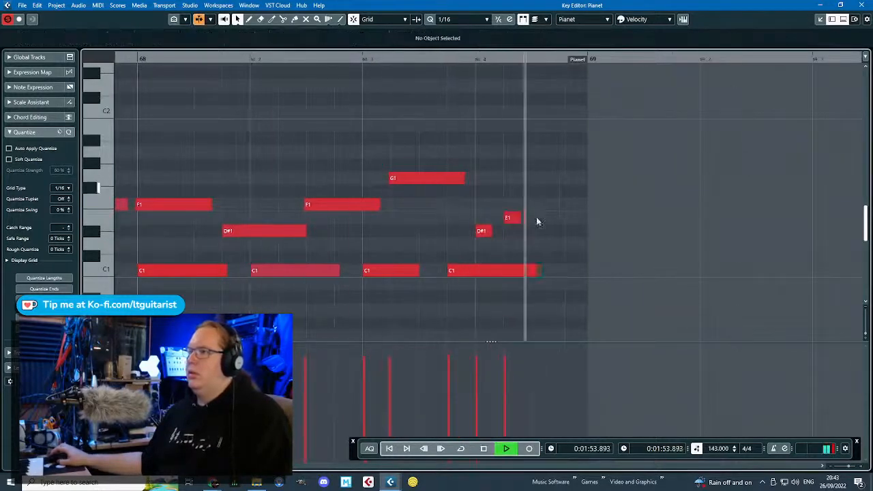
Shorten bar 68's last two C1 notes to 0.0.1.0, move the final one to 68.3.3 and audition the ending.
key(space)
drag(536, 271, 439, 271)
scroll(389, 198, down, 3)
click(262, 59)
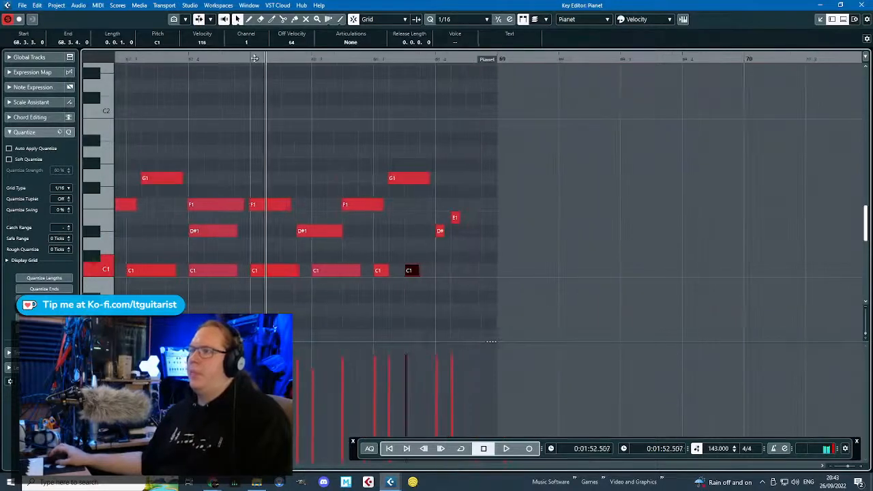
key(space)
scroll(438, 127, up, 2)
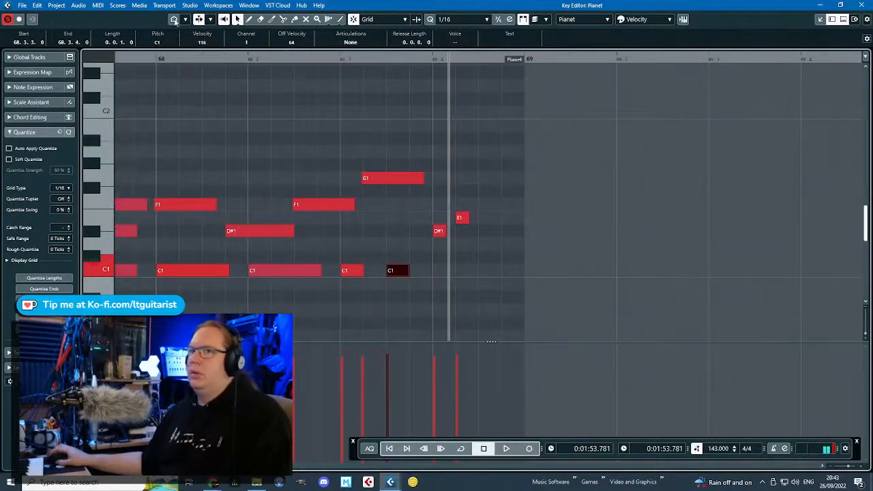
click(171, 57)
key(space)
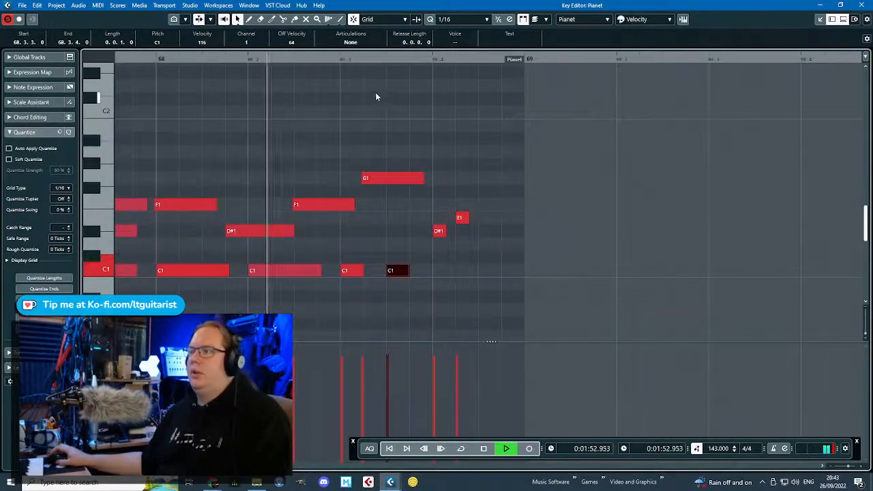
key(space)
Return to the arrangement, duplicate the four-bar drum part at bar 65 three times up to bar 81, and start playback.
click(858, 5)
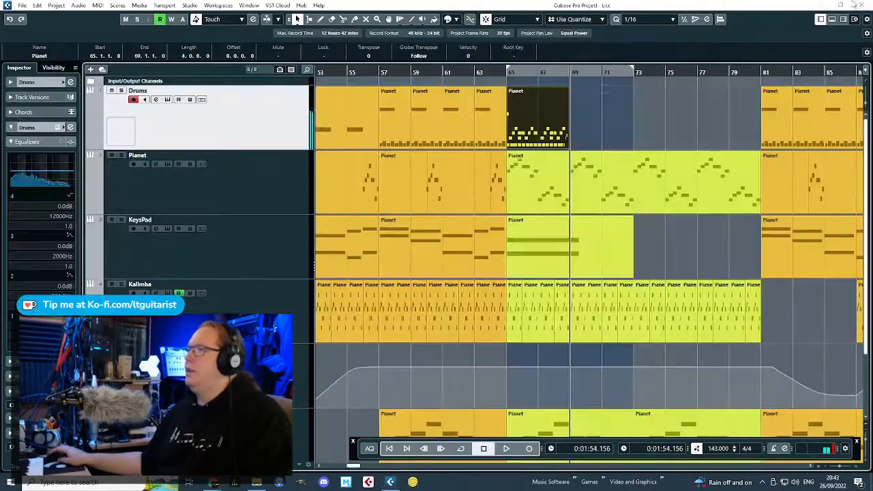
key(g)
key(ctrl+d)
key(ctrl+d)
key(ctrl+d)
key(space)
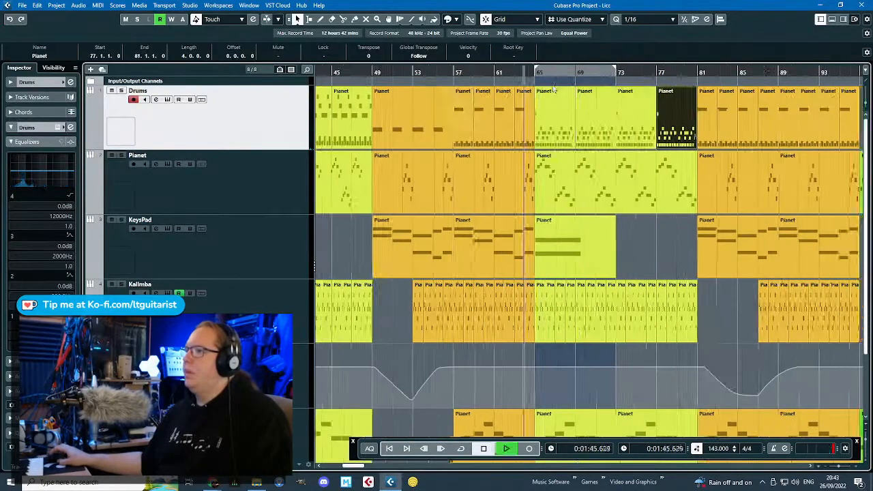
Select the parts on all tracks in bars 33–49, 65–81 and 113–129 and colour them turquoise.
drag(547, 79, 659, 132)
scroll(607, 135, down, 4)
scroll(549, 133, up, 1)
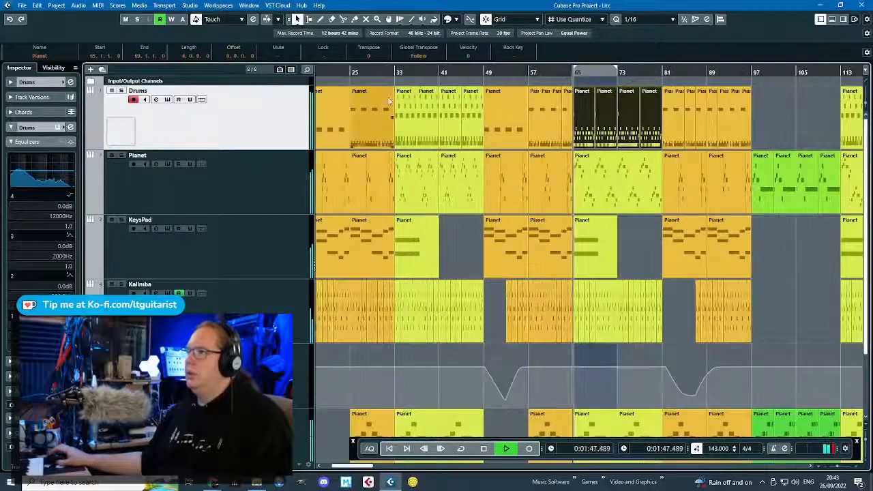
drag(400, 80, 477, 426)
key(space)
scroll(485, 240, down, 2)
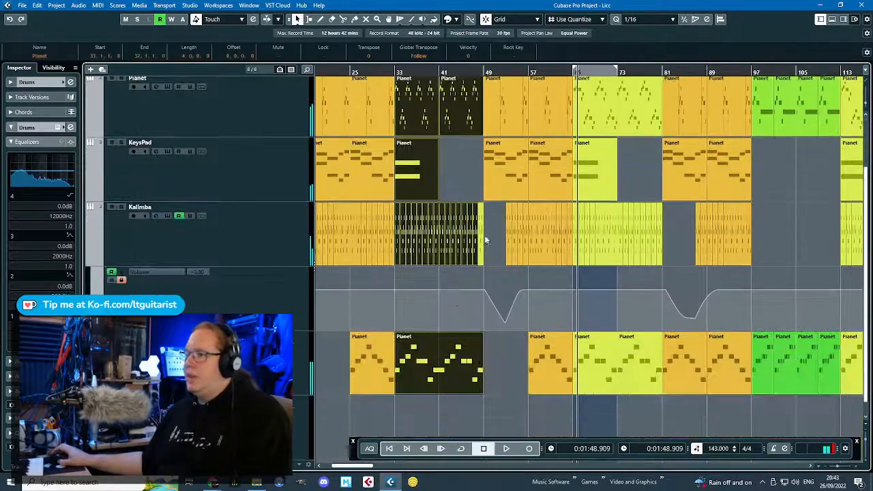
scroll(485, 240, up, 4)
scroll(478, 239, down, 3)
scroll(689, 408, up, 4)
drag(688, 411, 461, 80)
scroll(486, 268, down, 4)
scroll(819, 145, up, 1)
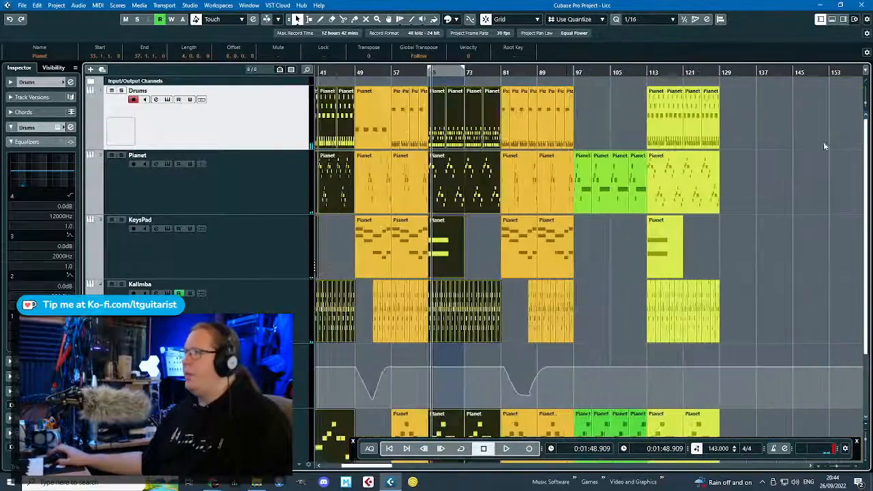
drag(823, 142, 652, 413)
scroll(639, 225, up, 3)
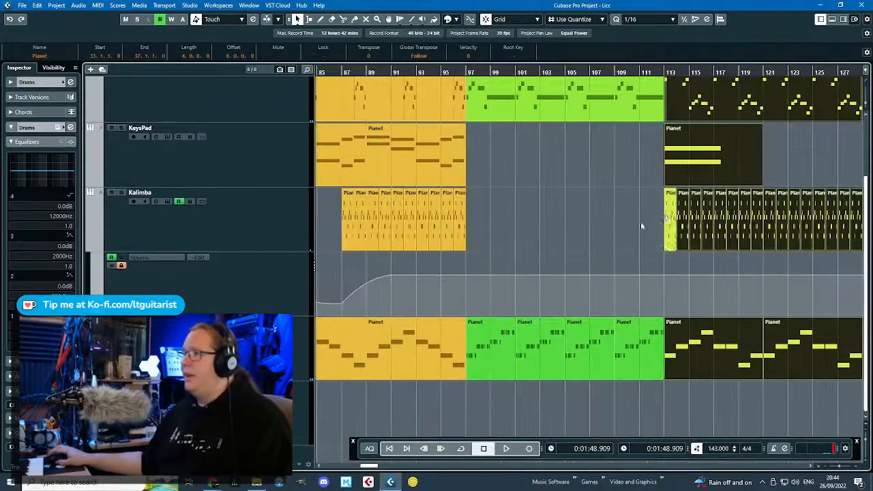
scroll(654, 215, down, 3)
scroll(439, 284, up, 2)
click(457, 19)
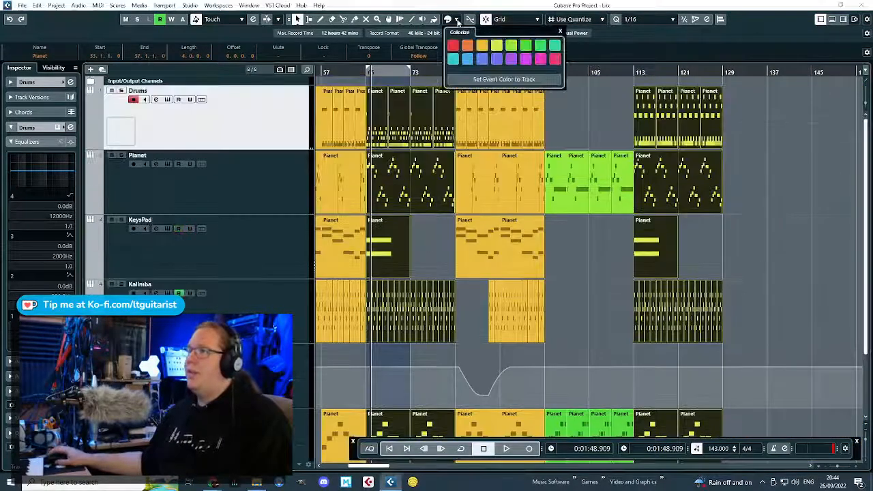
click(452, 60)
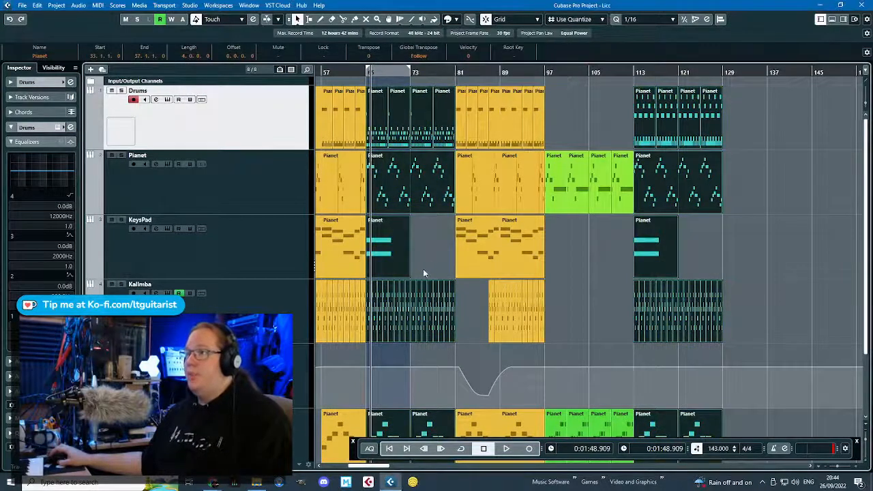
Colour the four Drums parts in bars 65–81 blue.
drag(443, 124, 447, 121)
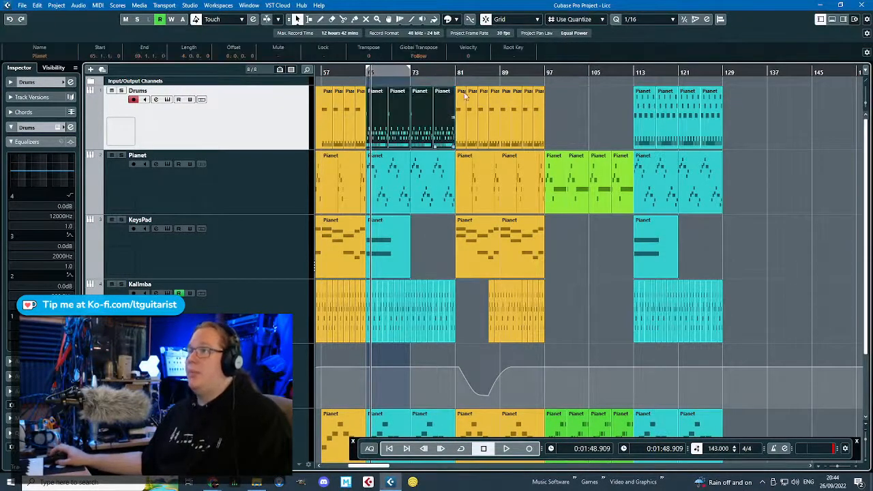
click(453, 19)
click(467, 60)
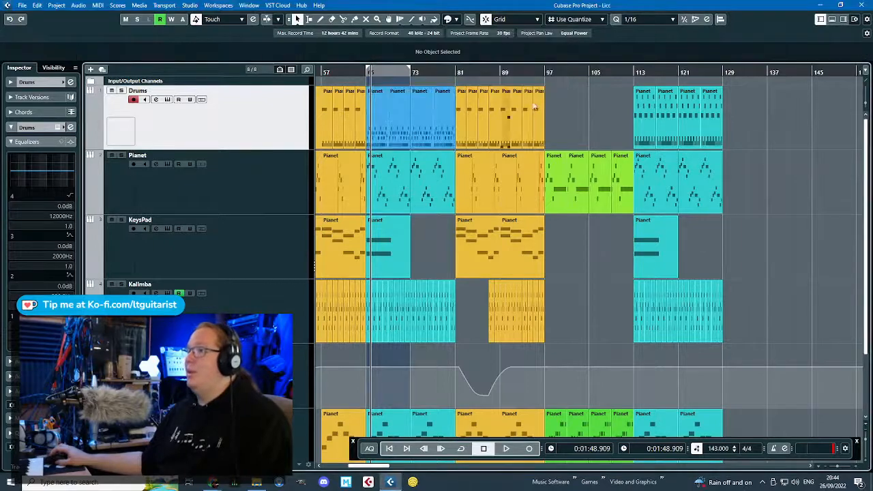
Replace the Drums parts in bars 113–129 with four copies of the blue four-bar drum part.
click(753, 114)
key(Delete)
click(632, 72)
drag(752, 114, 632, 150)
key(ctrl+v)
scroll(643, 119, up, 5)
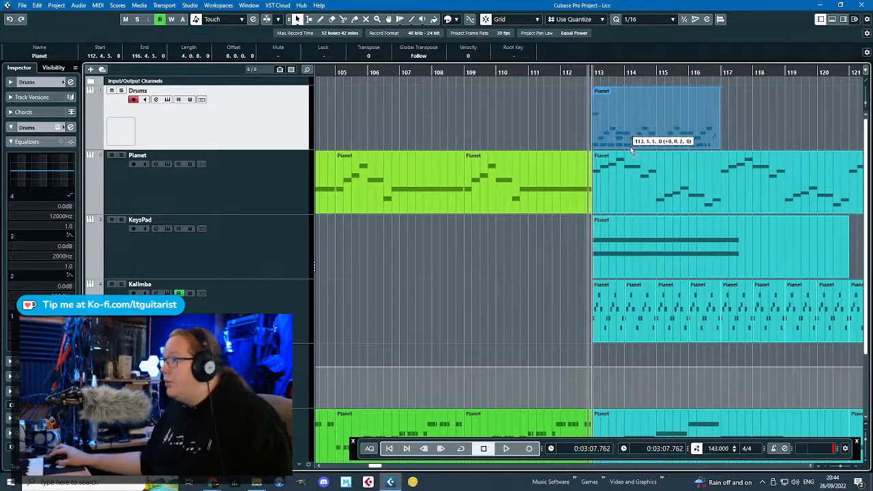
scroll(522, 161, down, 6)
scroll(518, 99, down, 3)
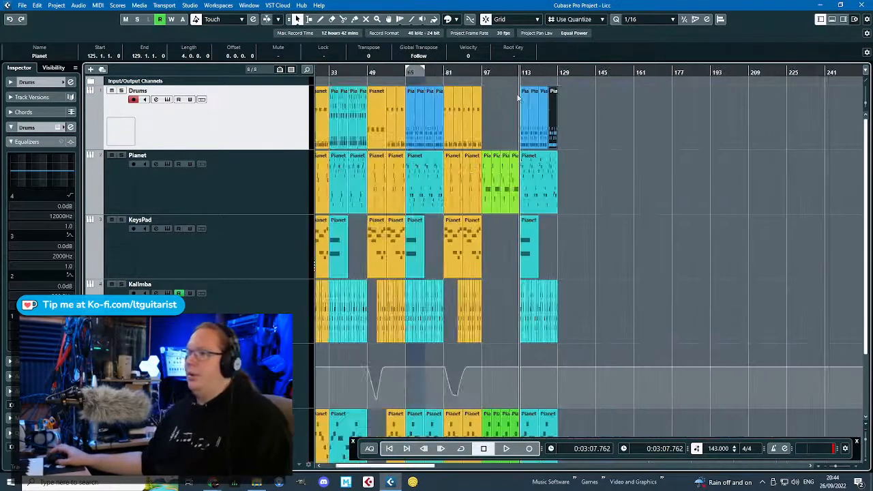
scroll(393, 356, up, 4)
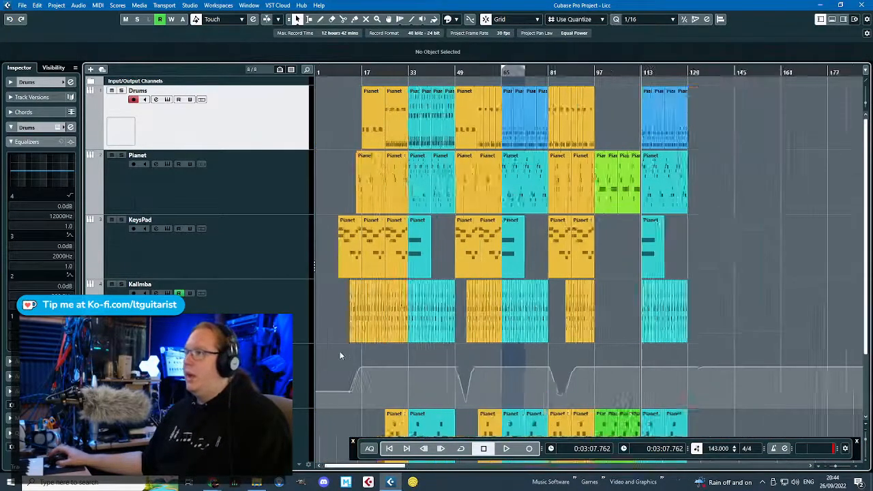
click(388, 115)
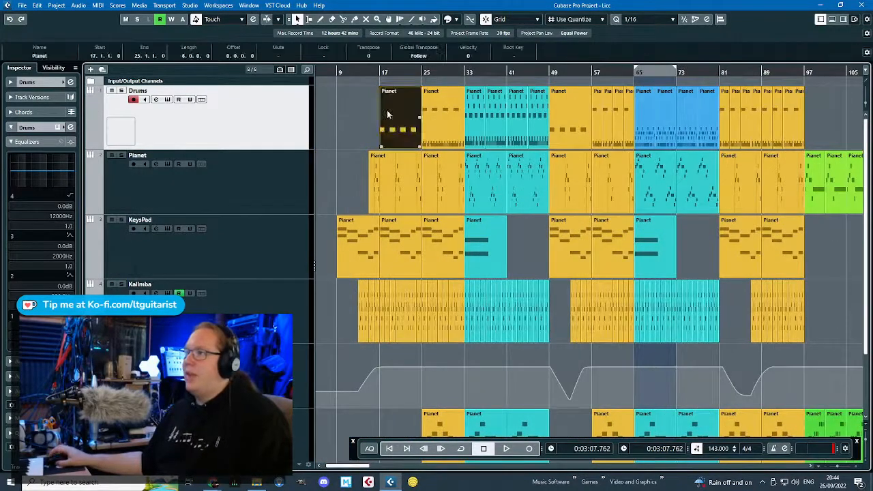
shift+click(566, 120)
scroll(343, 199, up, 2)
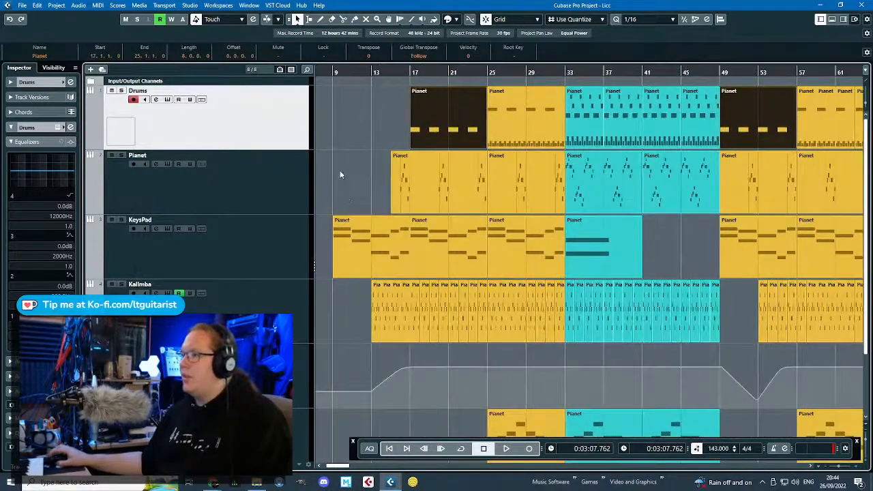
drag(340, 170, 484, 326)
scroll(458, 320, down, 2)
scroll(453, 309, up, 2)
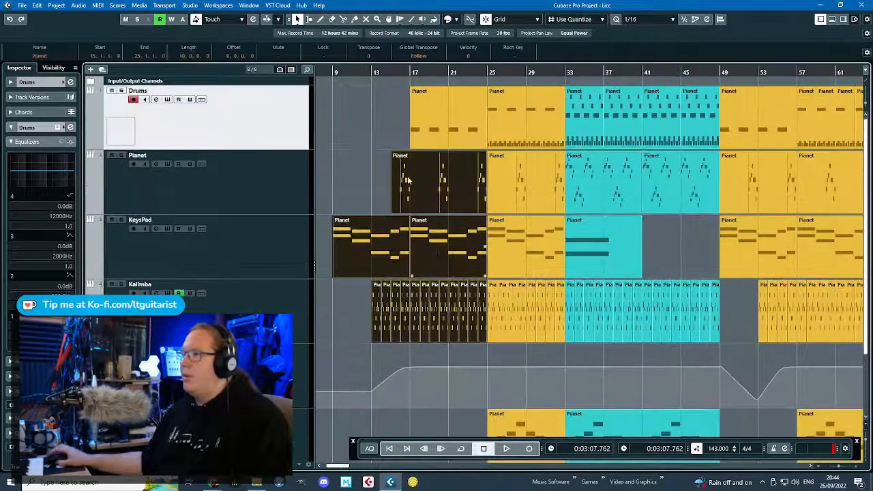
drag(355, 114, 483, 351)
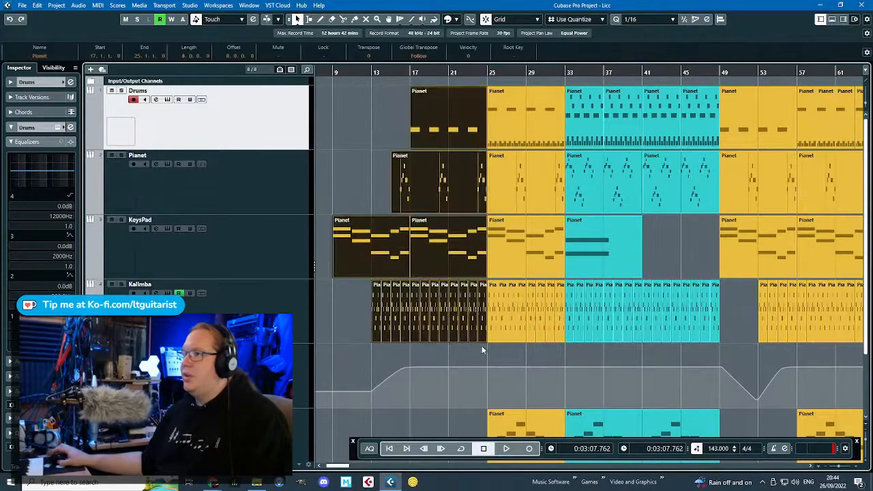
scroll(486, 310, down, 3)
click(448, 19)
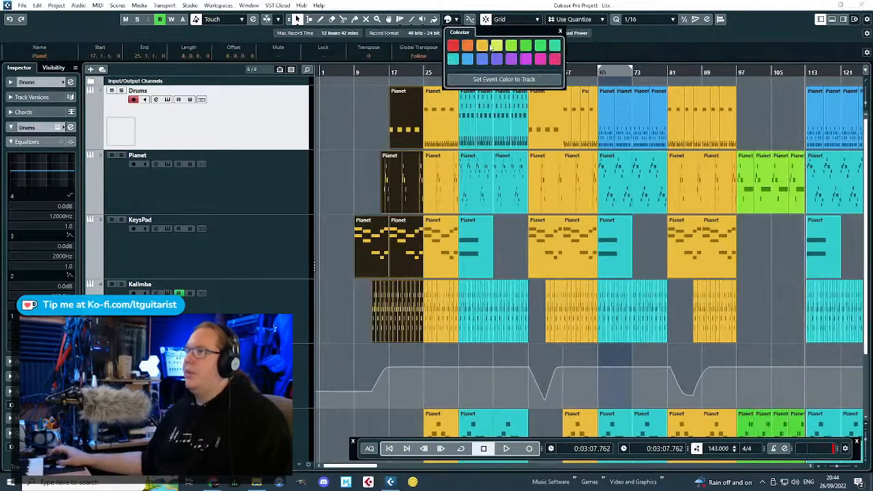
click(369, 91)
scroll(548, 184, up, 1)
key(ctrl+z)
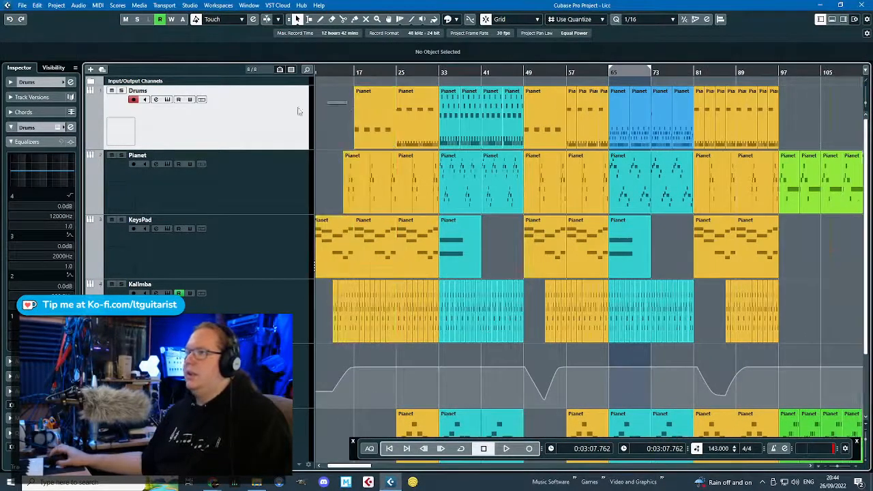
Colour all parts before bar 25 on the Drums, Pianet, KeysPad and Kalimba tracks orange.
scroll(341, 102, left, 1)
drag(346, 101, 445, 346)
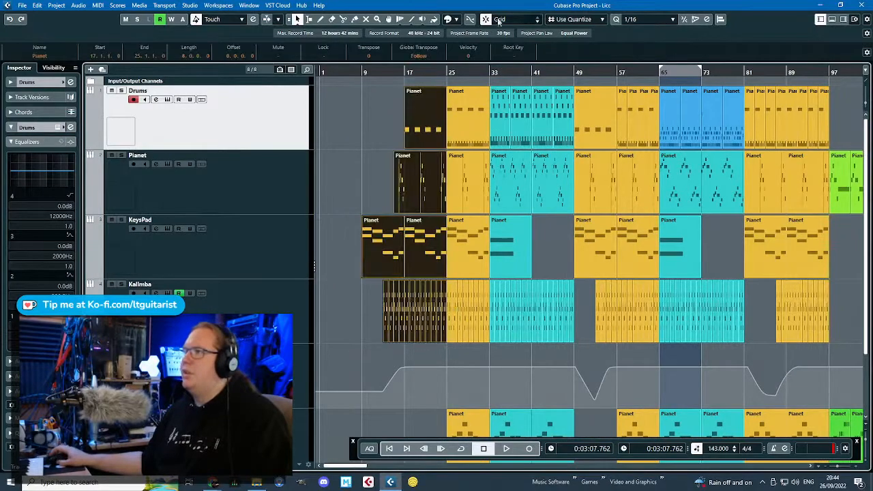
click(456, 19)
click(468, 47)
click(373, 124)
Colour the eight-bar Drums part at bar 49 orange to match the one at bar 17.
click(596, 113)
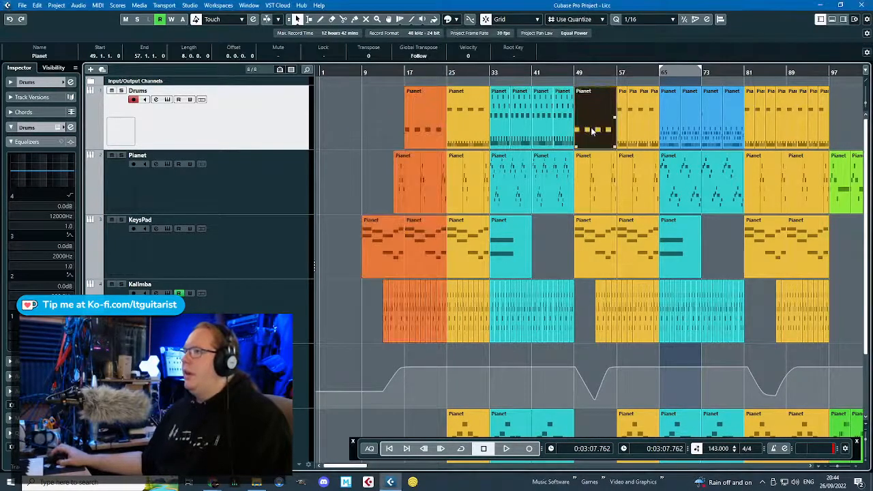
scroll(587, 112, down, 3)
scroll(481, 103, up, 1)
click(456, 19)
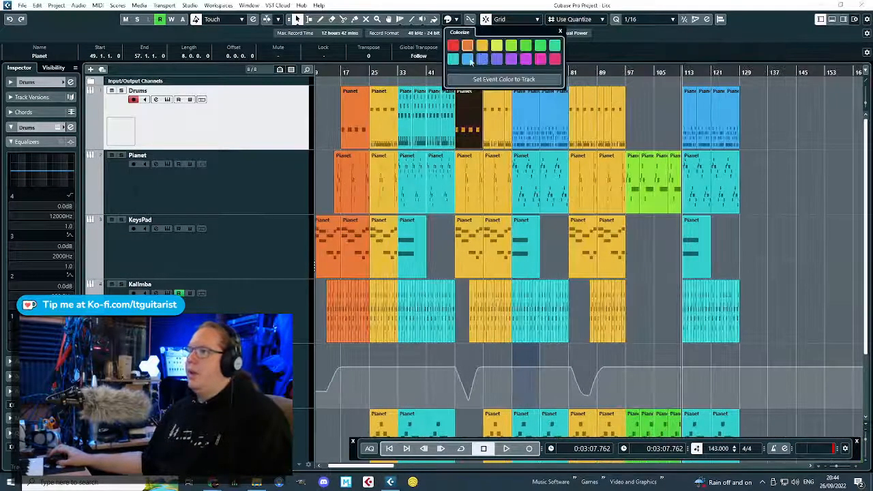
click(468, 47)
click(329, 129)
Play the orange section from bar 17 to hear the drums against the other tracks.
scroll(329, 129, up, 3)
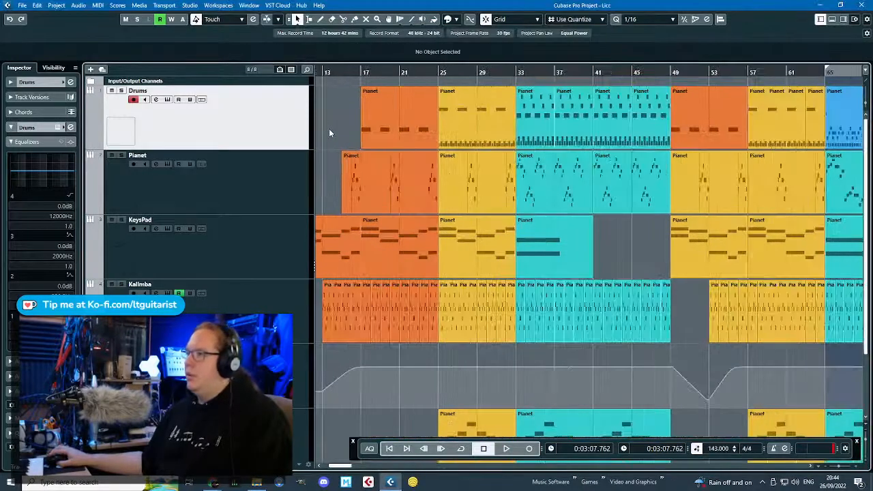
click(366, 71)
key(space)
scroll(374, 96, down, 2)
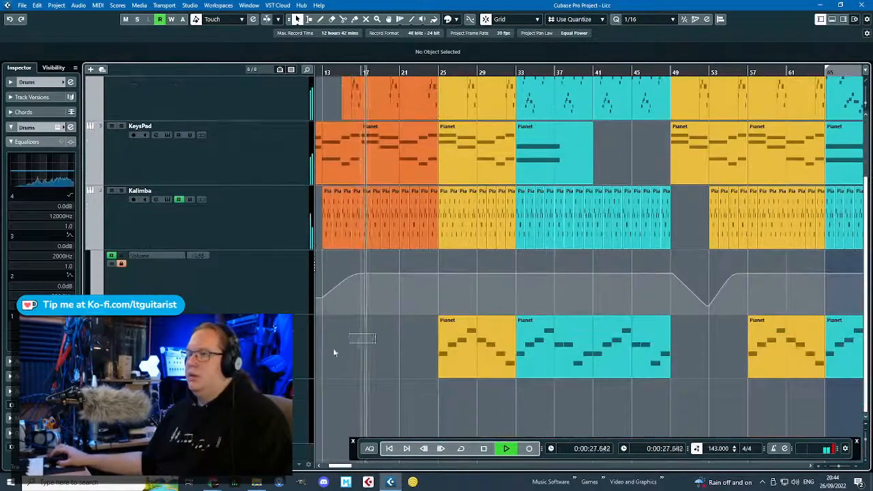
scroll(363, 339, up, 2)
key(space)
Lower the velocity of all D#2 notes in the Drums part at bar 17 to about 56.
double_click(400, 104)
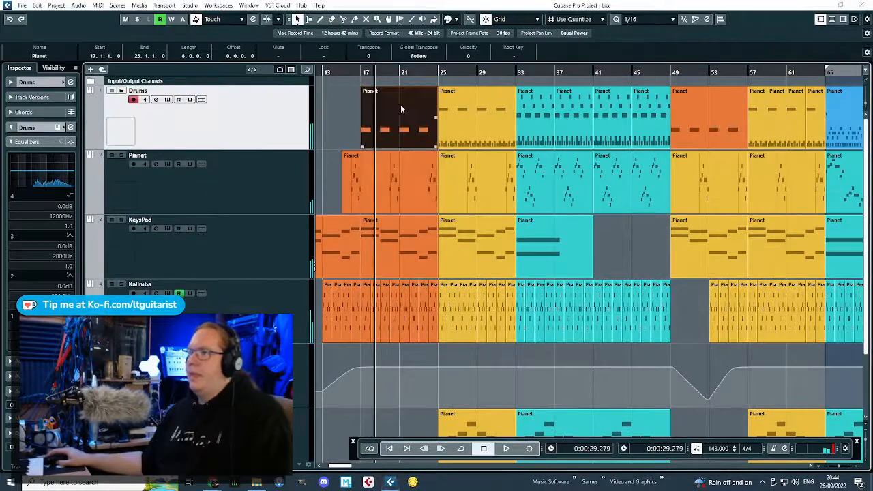
scroll(327, 214, down, 3)
scroll(220, 196, down, 2)
drag(195, 189, 636, 57)
mouse_move(517, 390)
mouse_down()
mouse_move(459, 384)
mouse_move(423, 401)
mouse_move(470, 380)
mouse_move(380, 393)
mouse_up()
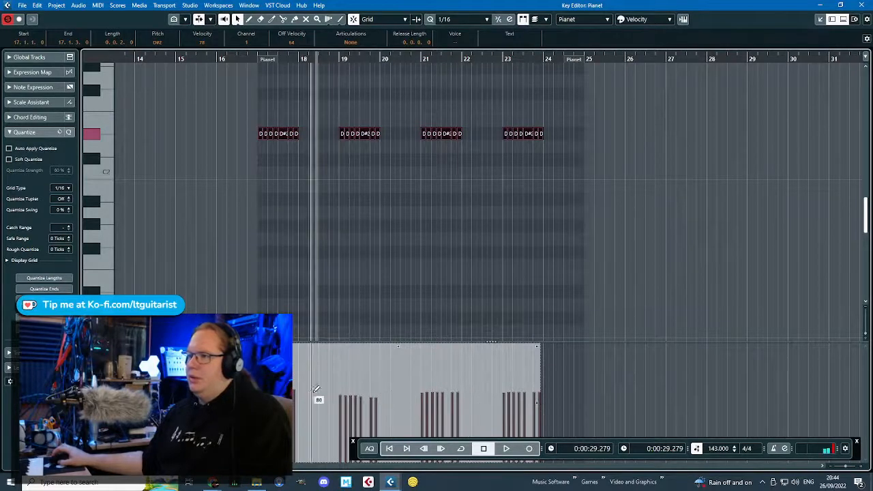
drag(316, 389, 229, 394)
mouse_move(399, 379)
mouse_down()
mouse_move(400, 350)
mouse_move(296, 349)
mouse_up()
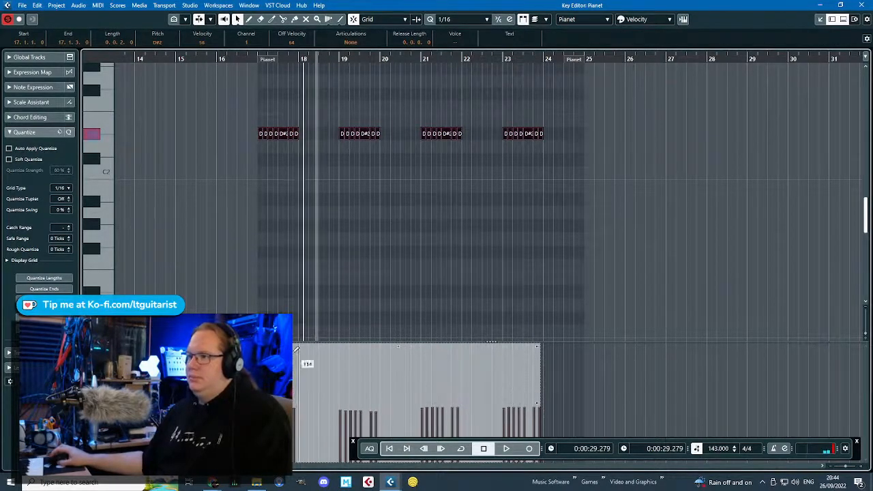
click(426, 218)
click(862, 6)
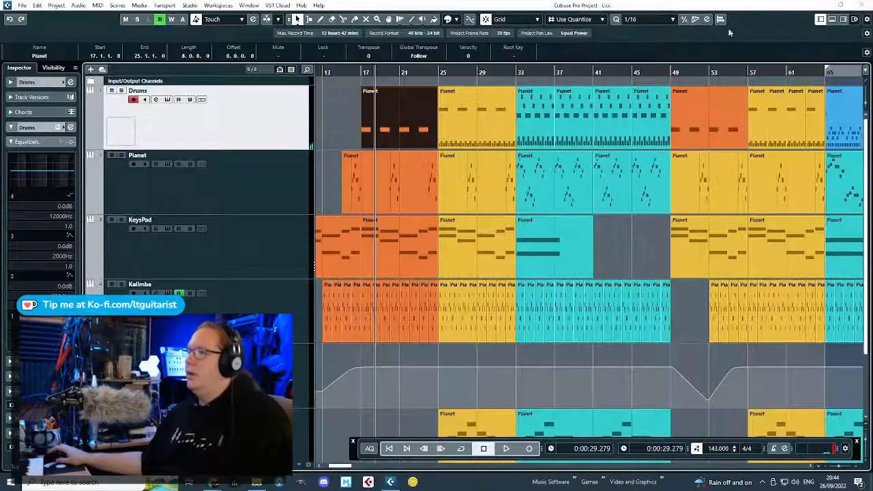
Lower the velocity of the D#2 notes in the Drums part at bar 25 to about 75.
double_click(470, 117)
scroll(368, 253, down, 5)
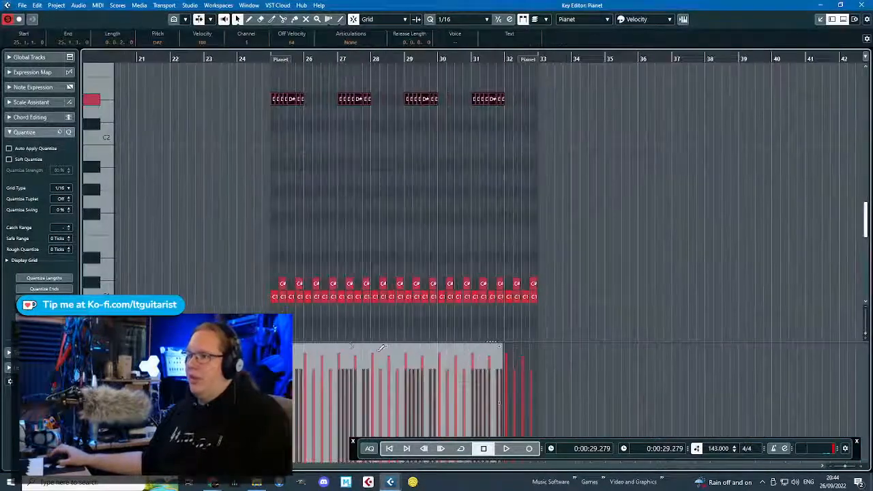
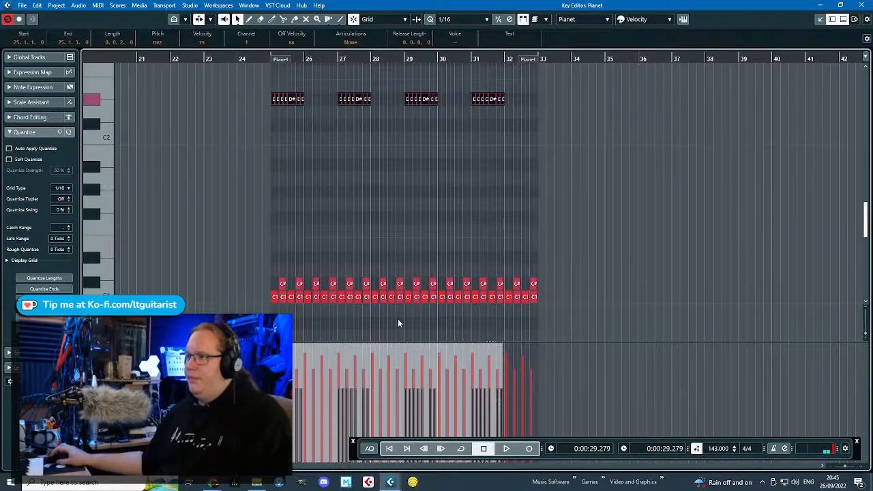
drag(262, 269, 544, 344)
click(600, 273)
click(861, 5)
Reduce the velocity of all D#2 notes in the orange Drums part at bar 49 and return to the arrangement.
key(space)
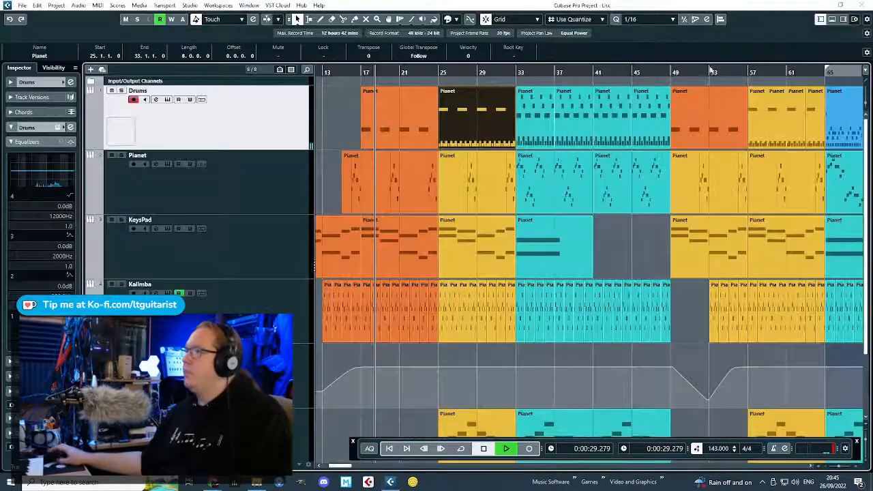
key(g)
double_click(563, 112)
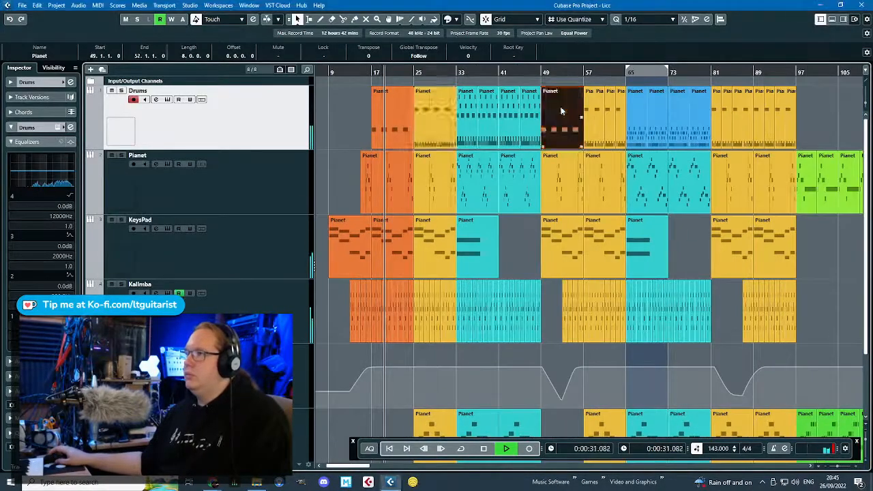
key(g)
key(g)
key(g)
key(g)
scroll(270, 198, up, 5)
mouse_move(371, 274)
mouse_down()
mouse_move(176, 187)
mouse_move(609, 228)
mouse_up()
scroll(175, 183, up, 3)
mouse_move(369, 379)
mouse_down()
mouse_move(643, 371)
mouse_move(466, 394)
mouse_move(349, 388)
mouse_up()
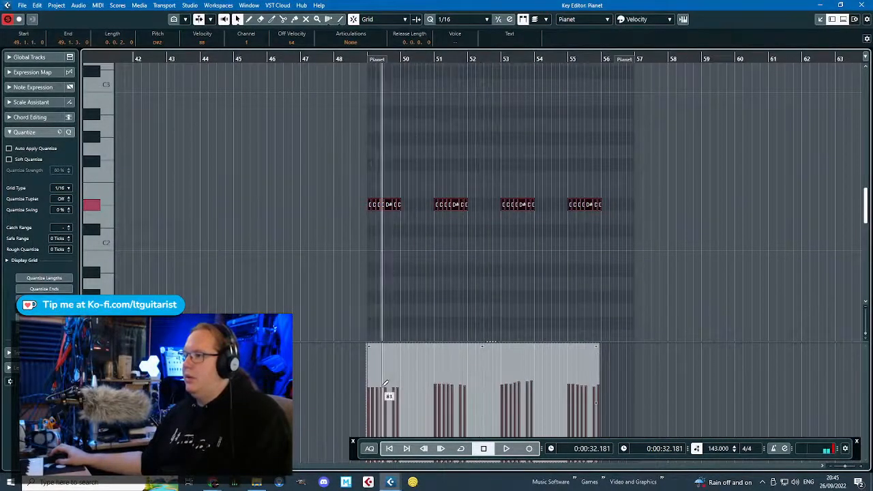
click(587, 241)
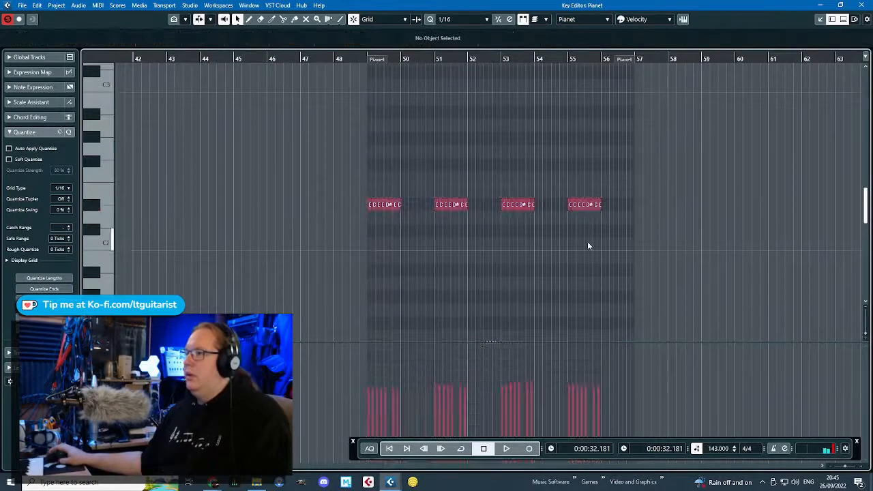
click(854, 5)
Play the arrangement from just before bar 49 through to bar 73 to check the drum levels and transitions.
click(566, 76)
key(space)
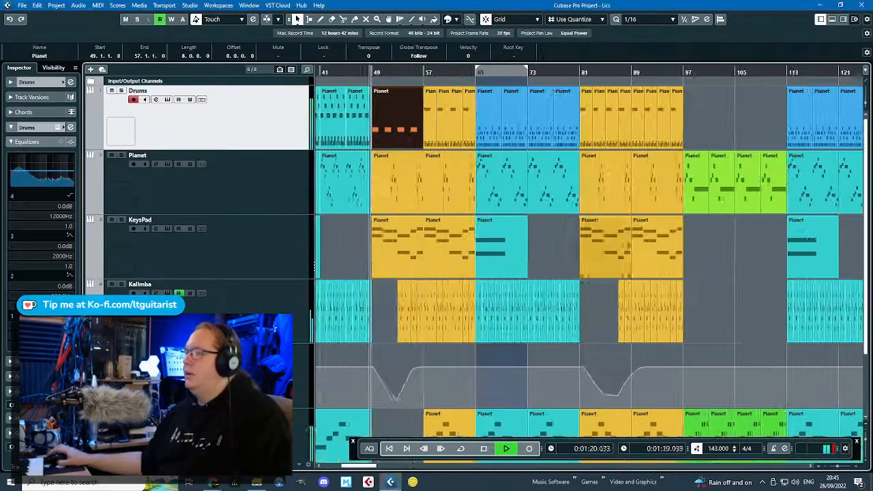
scroll(358, 260, up, 3)
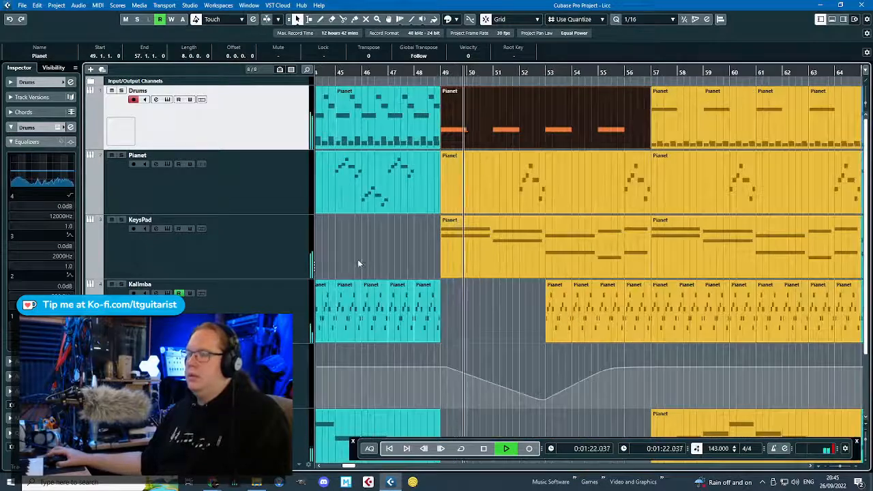
scroll(359, 259, down, 3)
scroll(539, 75, up, 1)
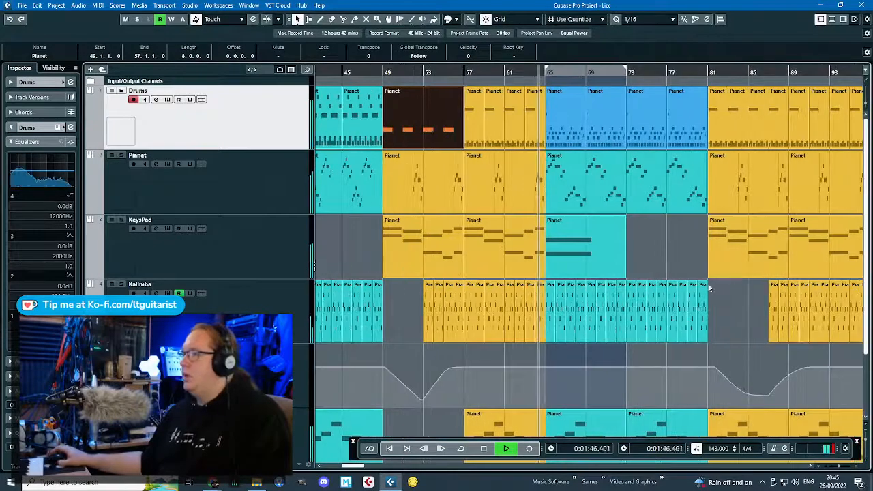
scroll(709, 289, up, 3)
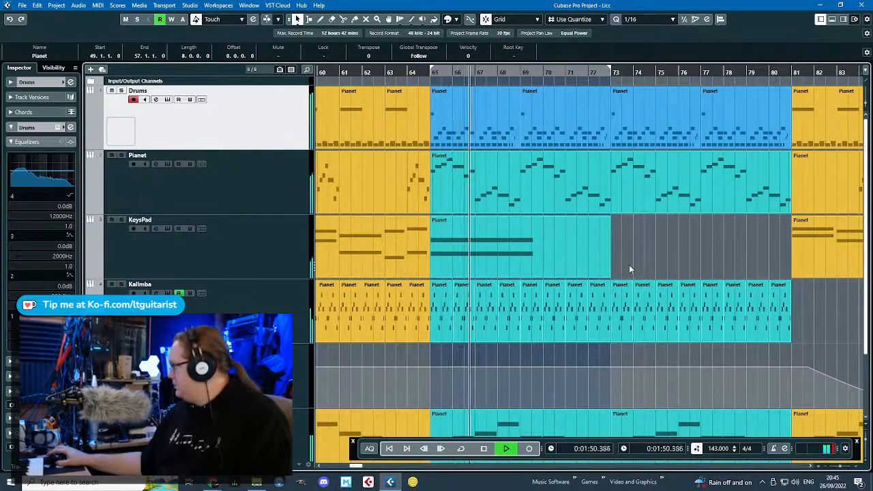
click(657, 244)
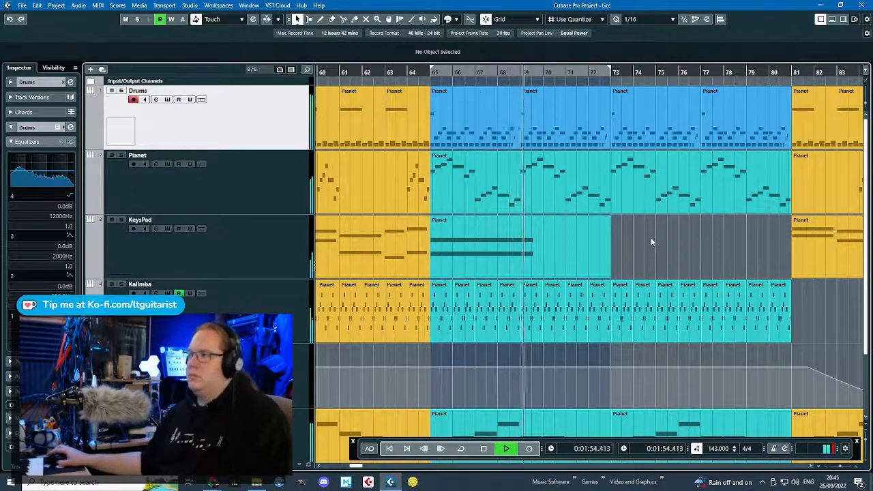
scroll(650, 237, up, 4)
scroll(650, 237, up, 2)
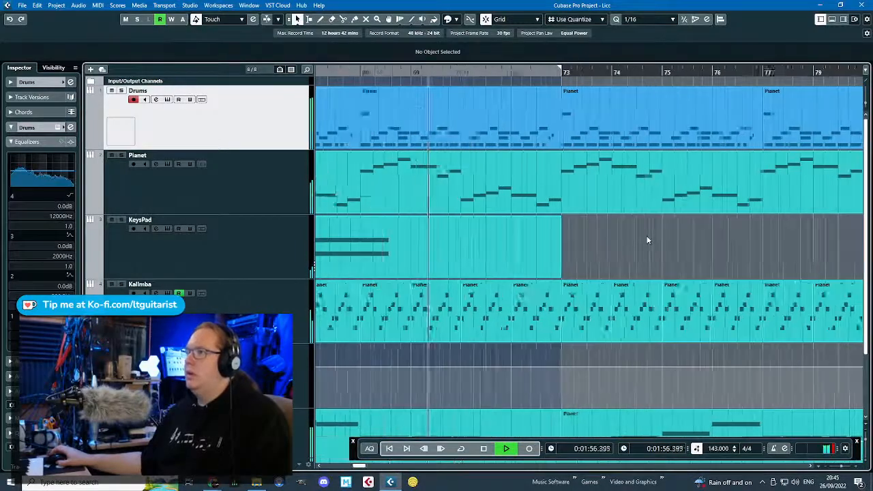
scroll(648, 237, down, 2)
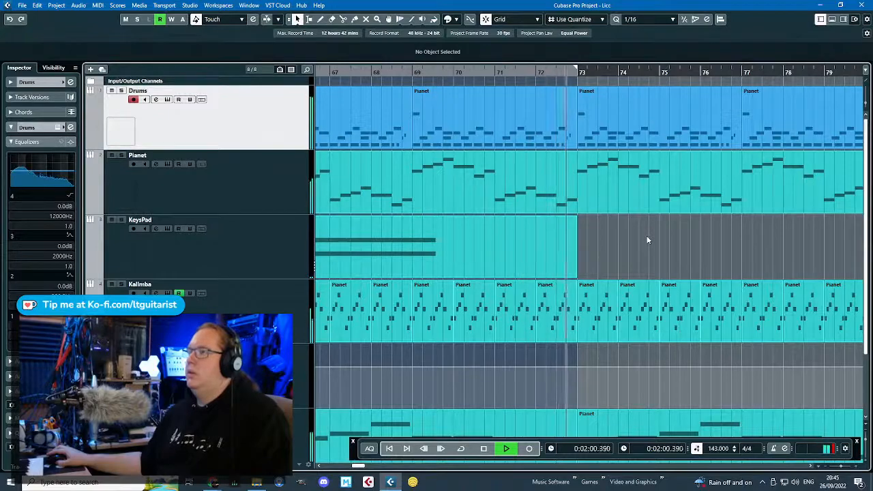
key(space)
In the blue Drums part at bar 65, move the last C1 note of bar 68 one sixteenth later to 68.3.4.
double_click(403, 136)
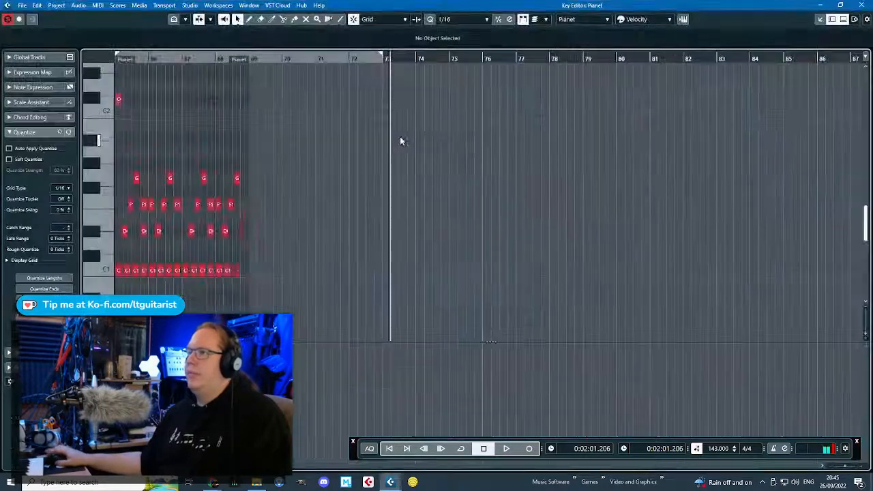
drag(262, 195, 241, 236)
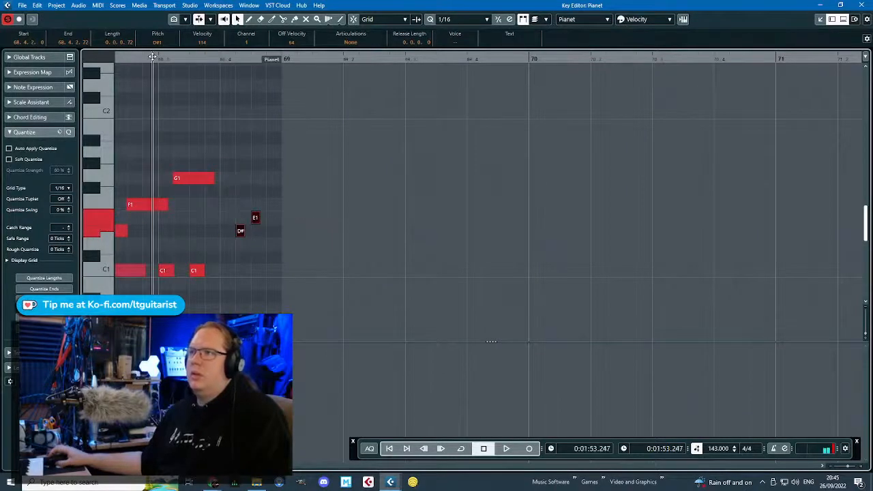
key(space)
scroll(279, 119, down, 3)
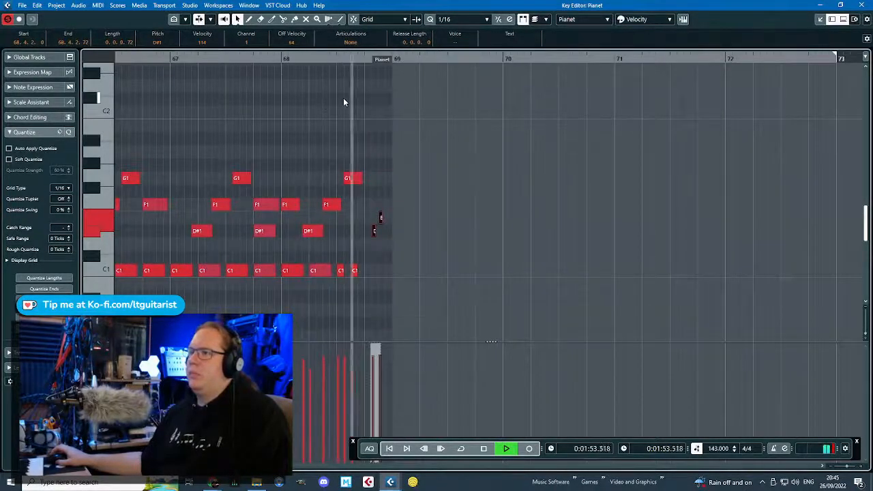
scroll(346, 122, up, 3)
drag(370, 270, 388, 270)
Play the end of bar 68 to check the drum fill and return to the arrangement.
click(310, 62)
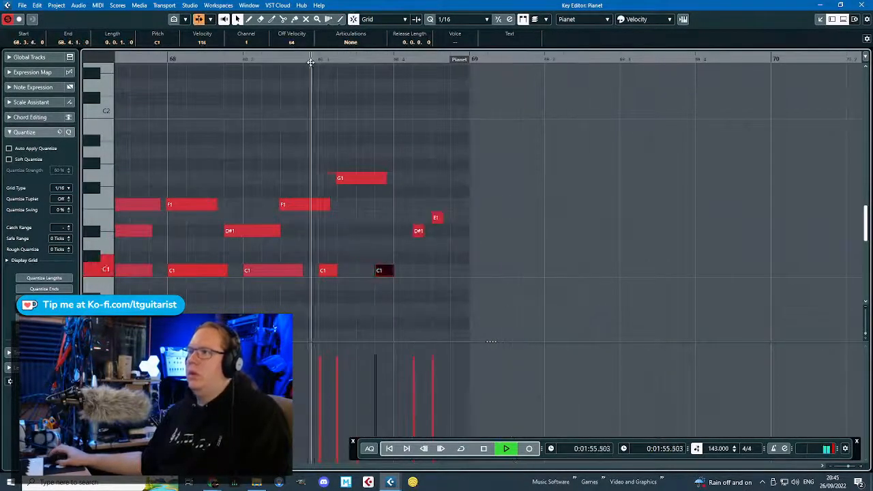
scroll(352, 133, down, 3)
key(space)
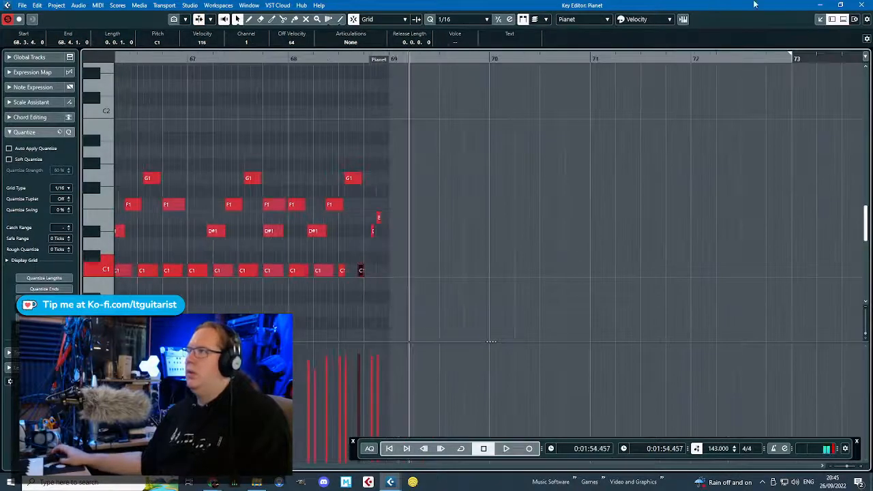
click(863, 4)
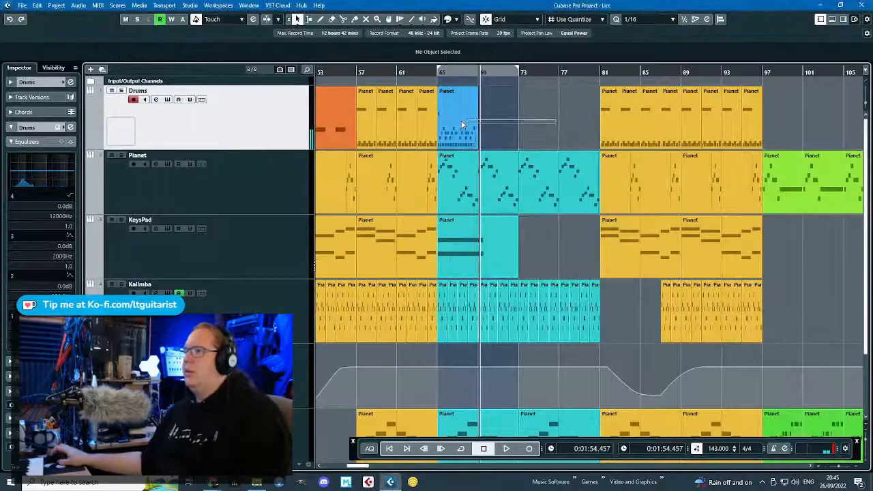
Duplicate the revised blue Drums part at bar 65 three times to fill the section up to bar 81.
drag(461, 125, 447, 128)
key(ctrl+d)
key(ctrl+d)
key(ctrl+d)
Delete the old Drums parts between bars 113 and 129 and place a copy of the revised blue part at bar 113.
scroll(411, 117, down, 3)
drag(830, 86, 645, 131)
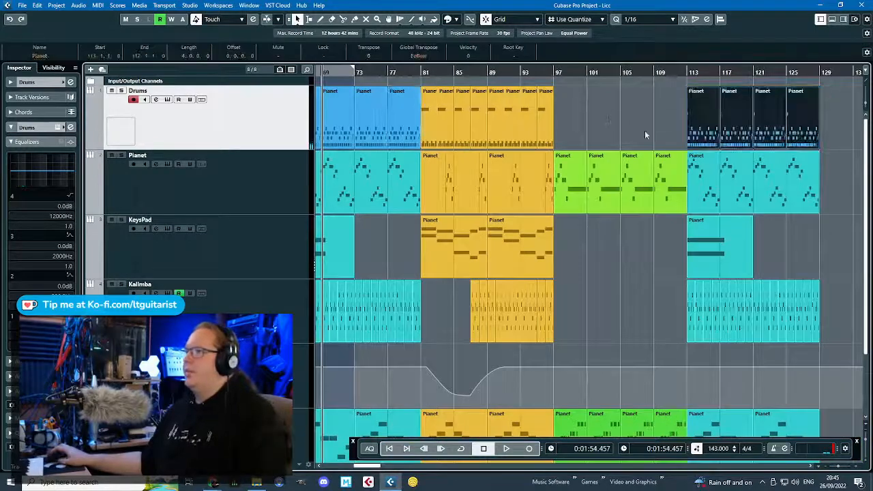
key(Delete)
click(405, 144)
drag(430, 132, 691, 115)
scroll(690, 114, up, 3)
mouse_move(751, 115)
mouse_down()
mouse_move(759, 115)
mouse_move(749, 115)
mouse_up()
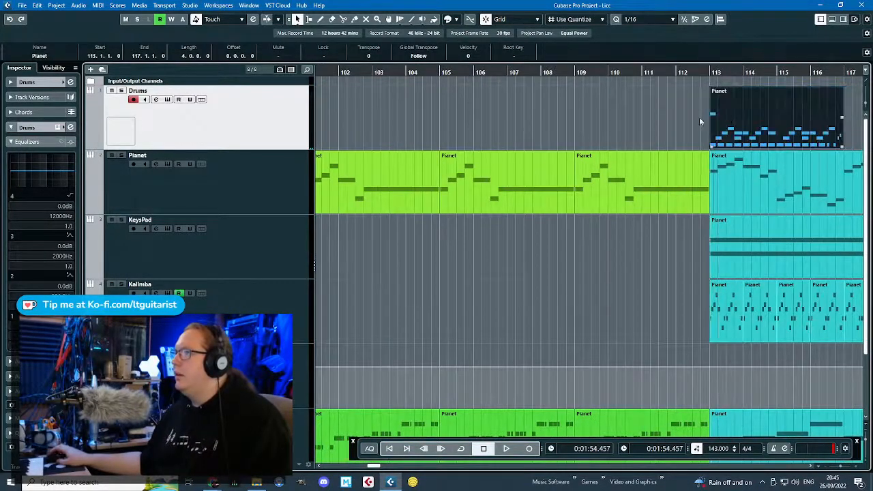
Repeat the blue Drums part from bar 113 up to bar 129, removing the surplus copy at bar 129.
scroll(547, 168, down, 3)
key(ctrl+d)
key(ctrl+d)
key(ctrl+d)
key(ctrl+d)
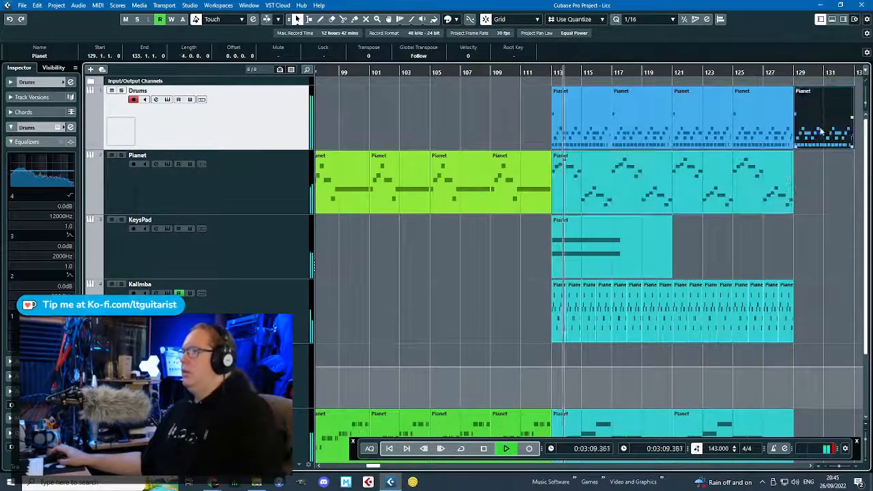
key(Delete)
scroll(527, 159, up, 4)
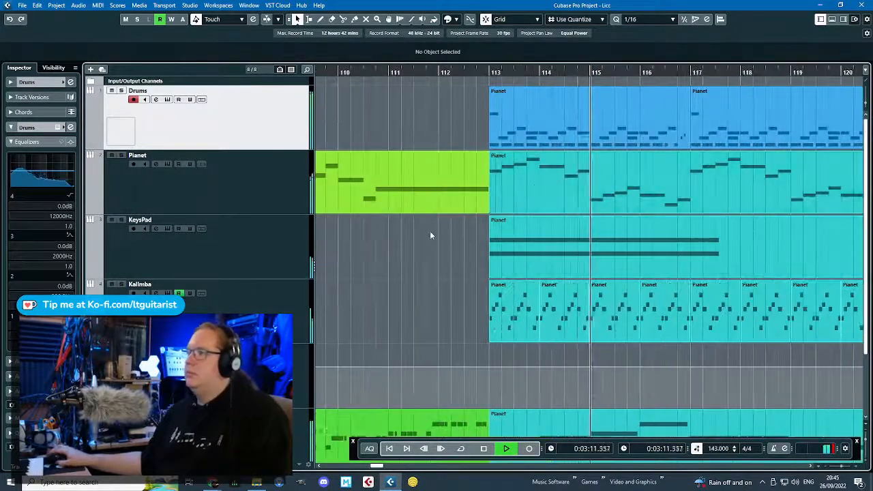
Replace the Pianet part in bars 65 to 81 with two consecutive copies of the eight-bar Pianet part from bar 41.
scroll(463, 240, down, 8)
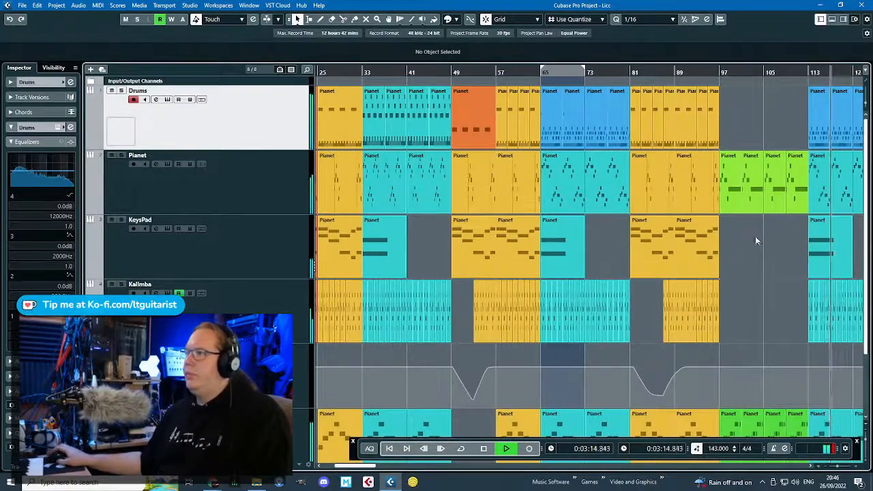
click(558, 202)
key(Delete)
click(419, 228)
drag(425, 193, 560, 193)
scroll(557, 194, up, 4)
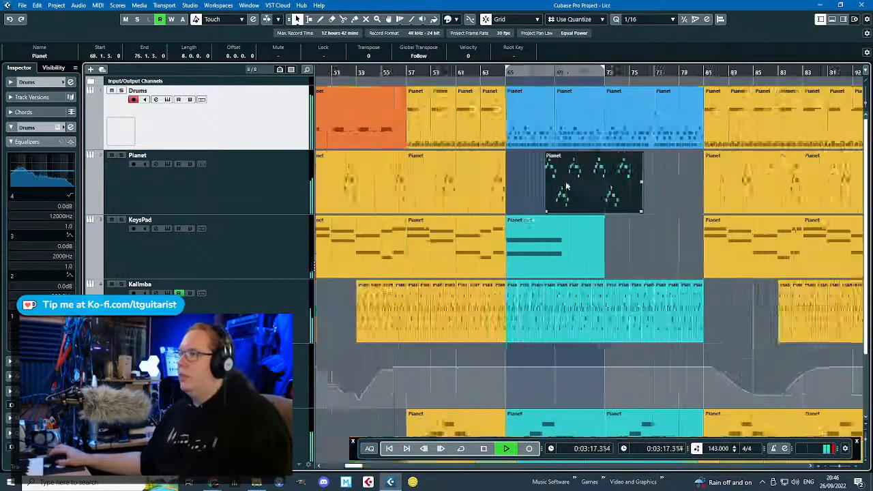
key(ctrl+d)
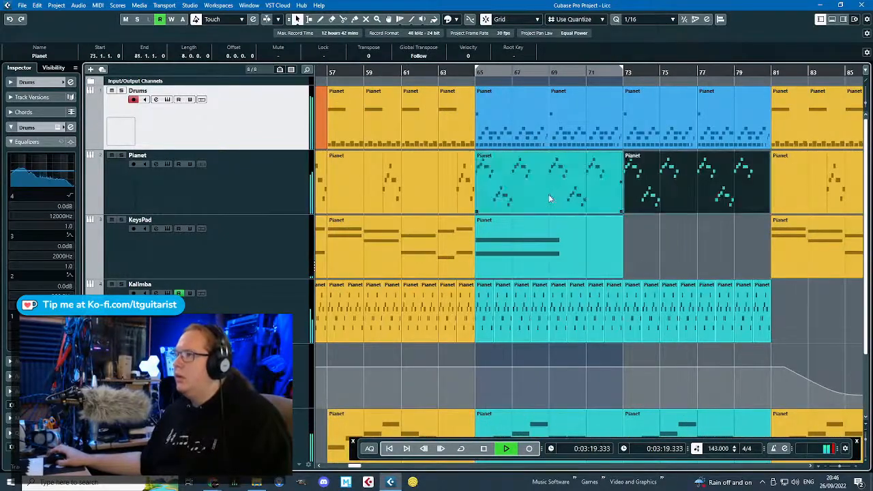
Move the 16-bar Pianet part from bar 113 to bar 129.
scroll(550, 198, down, 7)
scroll(646, 184, up, 3)
drag(700, 169, 573, 179)
key(Delete)
drag(341, 180, 737, 183)
scroll(573, 180, up, 2)
scroll(657, 180, down, 2)
Place a copy of the eight-bar Pianet part at bar 113 and duplicate it at bar 121.
click(377, 179)
drag(377, 179, 471, 179)
scroll(637, 181, up, 4)
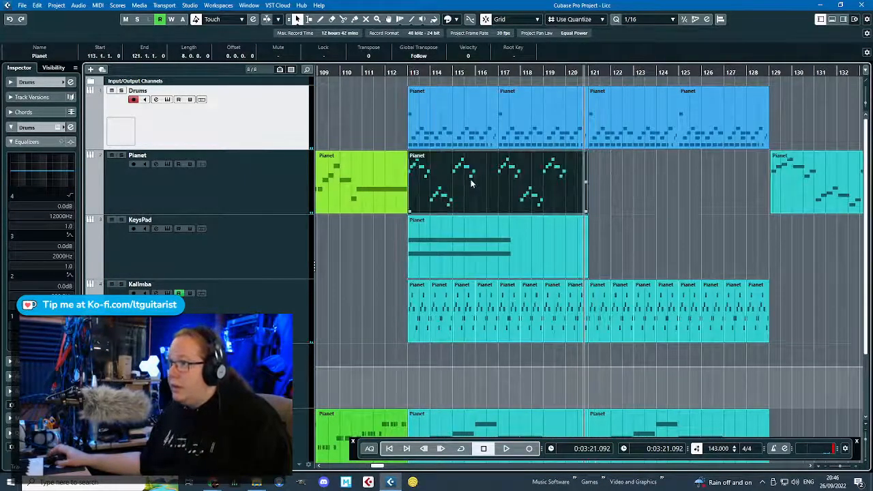
key(ctrl+d)
scroll(473, 178, right, 3)
scroll(472, 178, up, 4)
drag(680, 184, 680, 184)
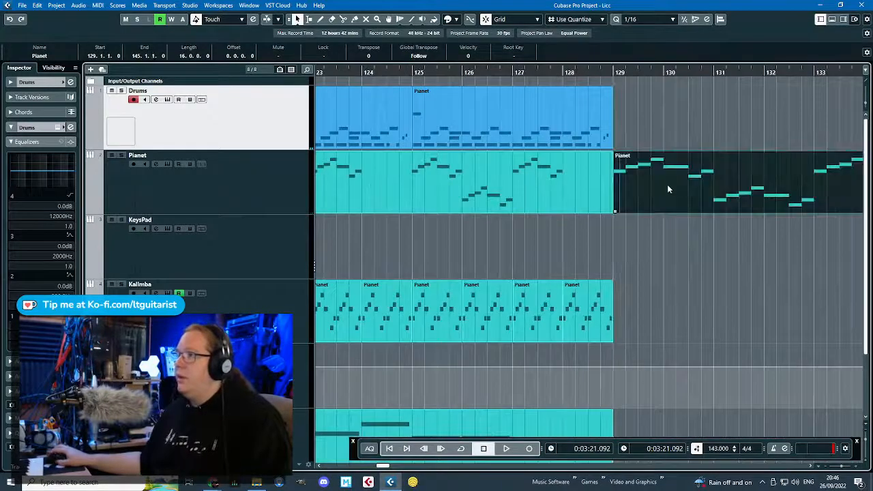
Play the arrangement from just before bar 113 into bar 121 to check the drums against the rearranged Pianet parts.
scroll(667, 184, down, 3)
click(489, 72)
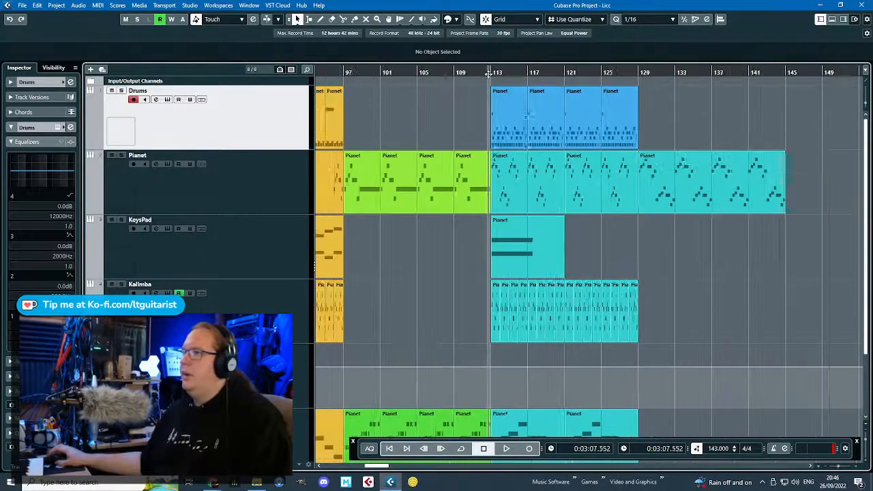
key(space)
scroll(494, 129, up, 4)
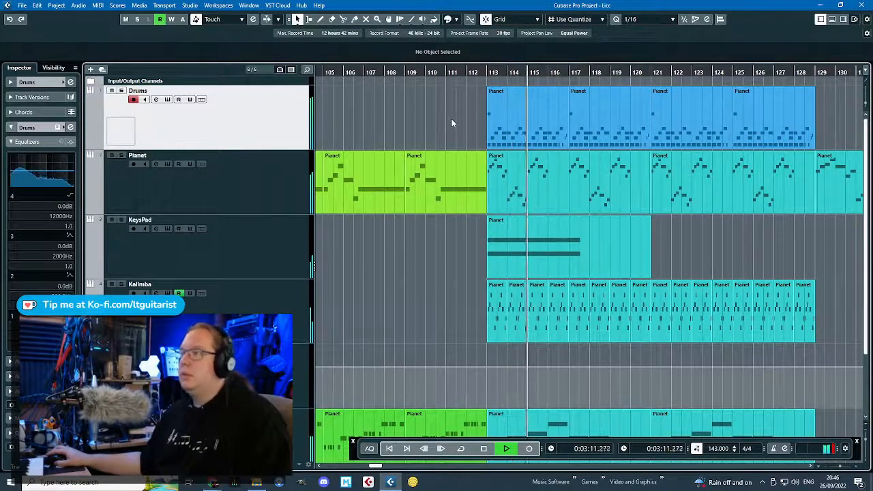
scroll(450, 123, down, 3)
scroll(428, 149, down, 2)
scroll(436, 171, down, 6)
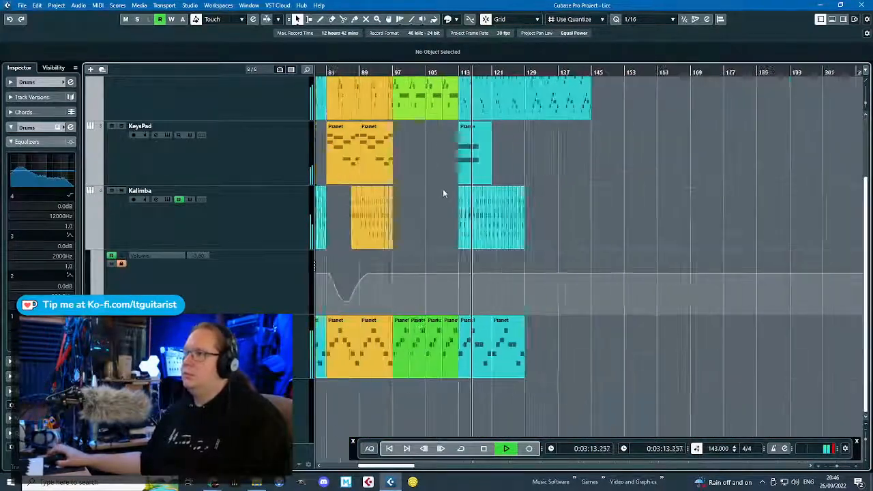
scroll(504, 177, up, 3)
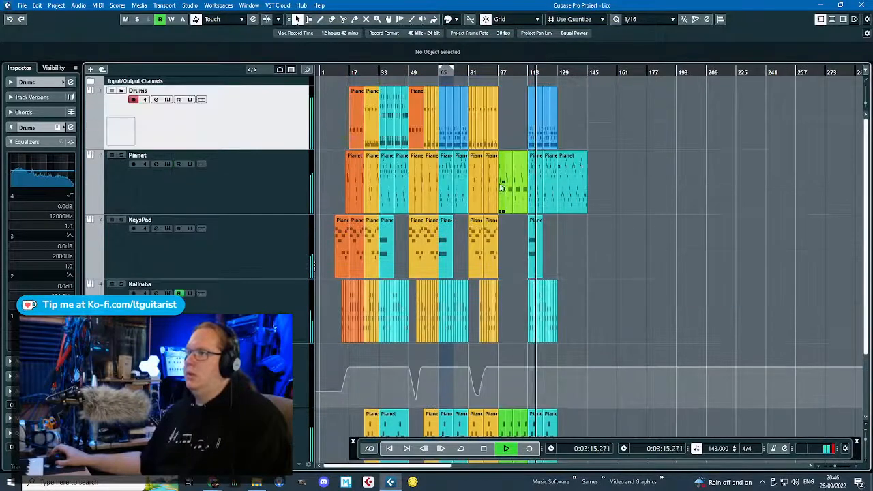
scroll(496, 181, up, 1)
scroll(469, 163, up, 8)
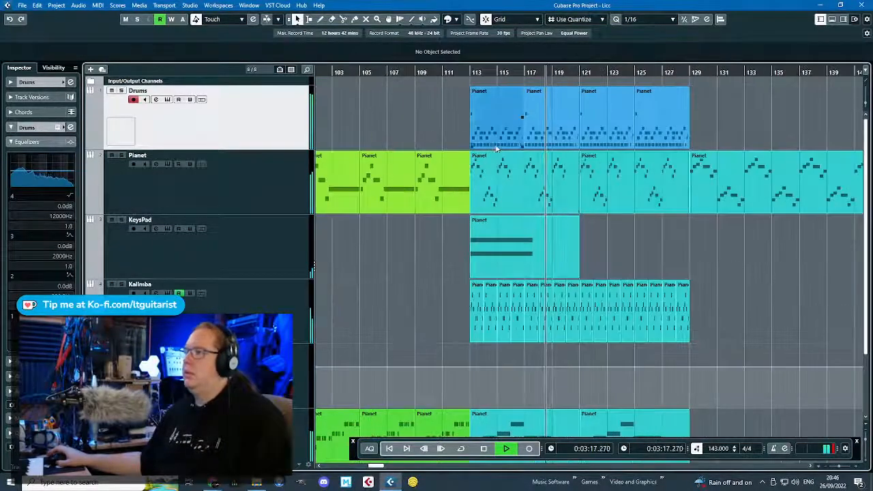
scroll(680, 236, up, 2)
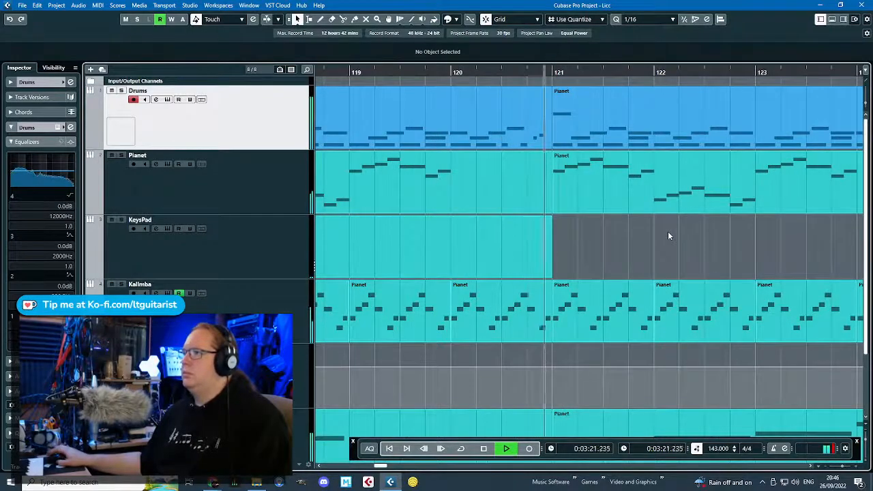
scroll(668, 231, down, 2)
key(space)
In the blue Drums part at bar 113, move the last C1 note of bar 116 one sixteenth later to 116.4.1.
double_click(412, 140)
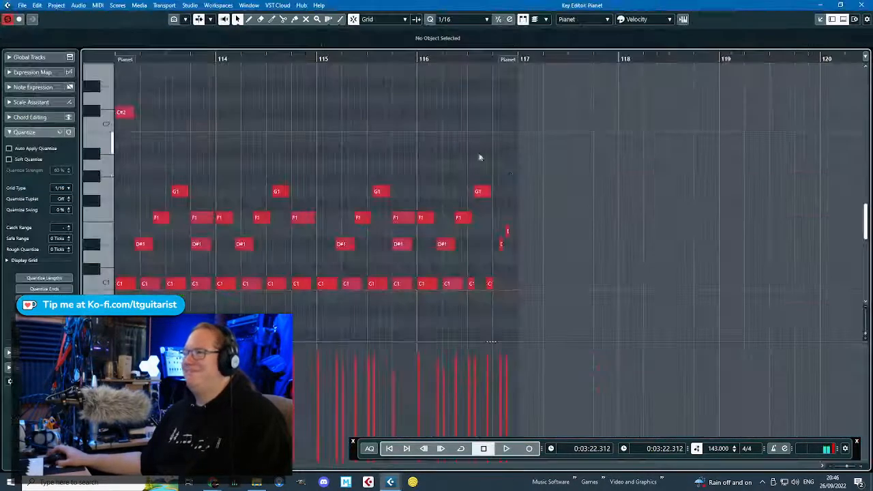
scroll(480, 160, up, 3)
drag(489, 285, 492, 284)
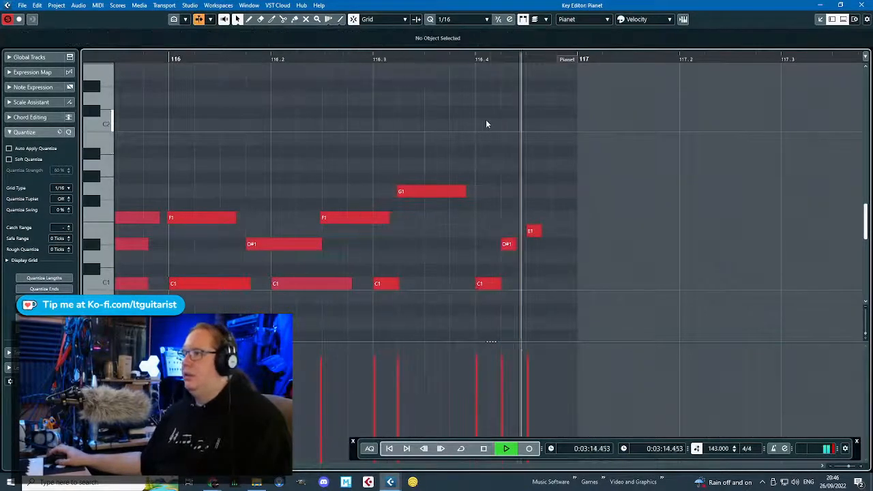
Shift the closing D#1 and E1 notes of bar 116 one sixteenth later and play back the drum fill.
drag(483, 197, 575, 254)
drag(513, 245, 538, 245)
key(space)
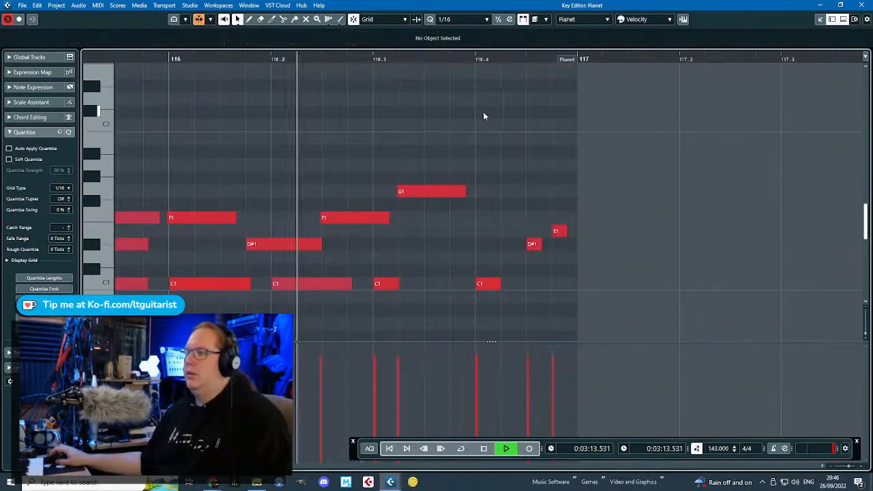
key(space)
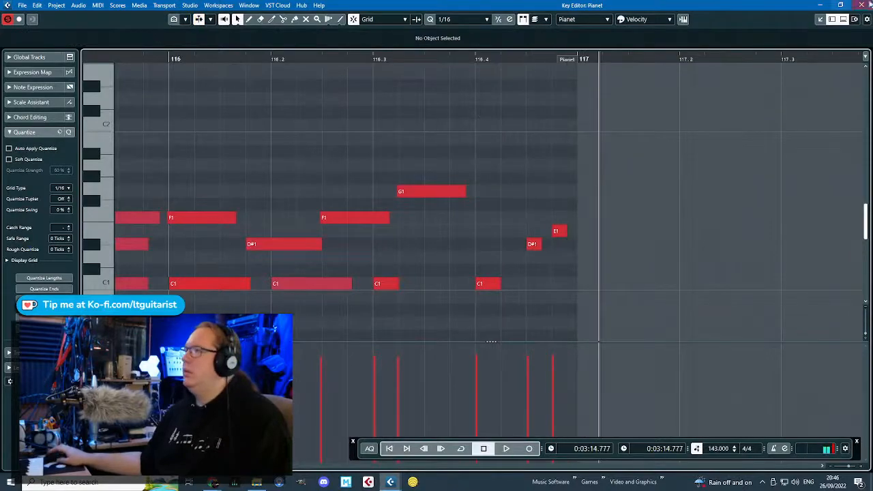
click(860, 5)
Replace the Drums parts in bars 117 to 129 with three duplicates of the edited part at bar 113.
drag(560, 82, 745, 128)
key(Delete)
click(501, 123)
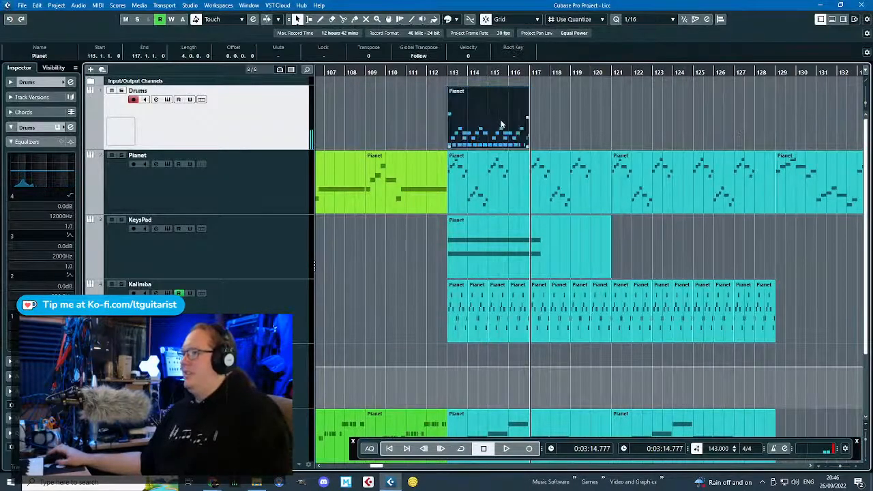
key(ctrl+d)
key(ctrl+d)
key(ctrl+d)
Replace the blue Drums parts in bars 65 to 81 with copies of the four edited parts from bar 113.
scroll(420, 164, down, 6)
click(290, 92)
scroll(409, 103, left, 4)
drag(485, 93, 525, 114)
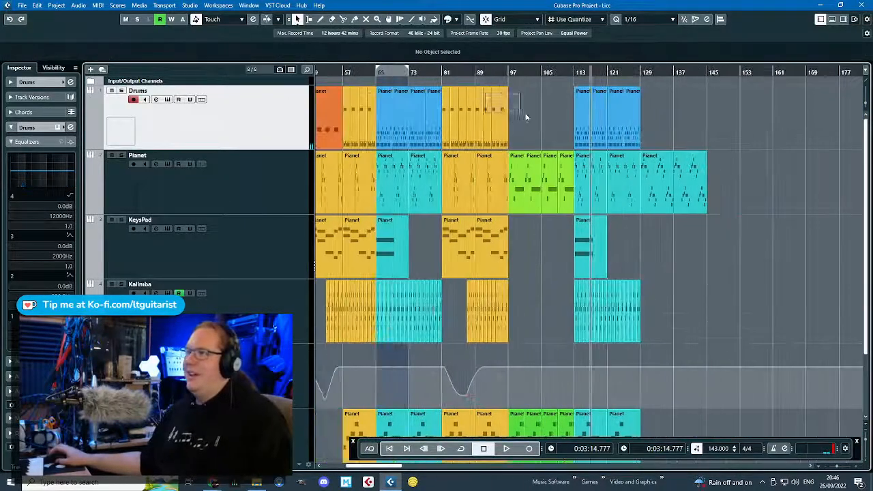
drag(436, 112, 437, 113)
key(Delete)
drag(656, 120, 519, 89)
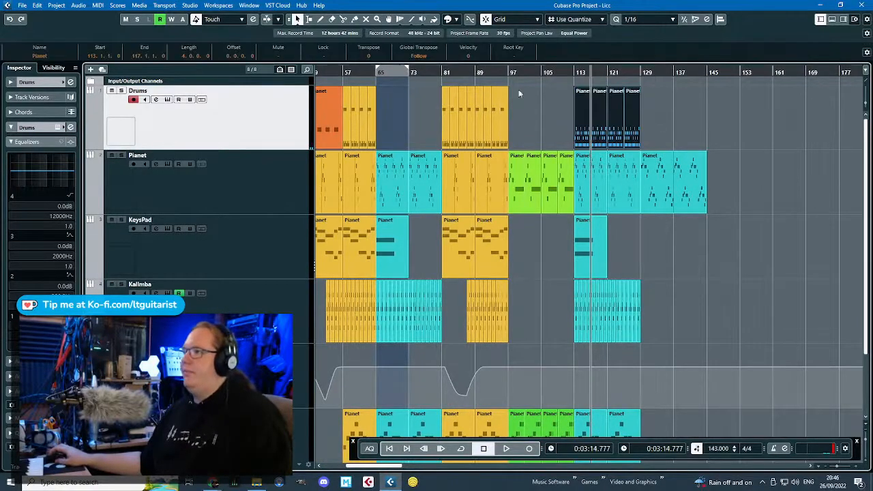
drag(381, 73, 377, 131)
key(ctrl+v)
scroll(376, 142, down, 3)
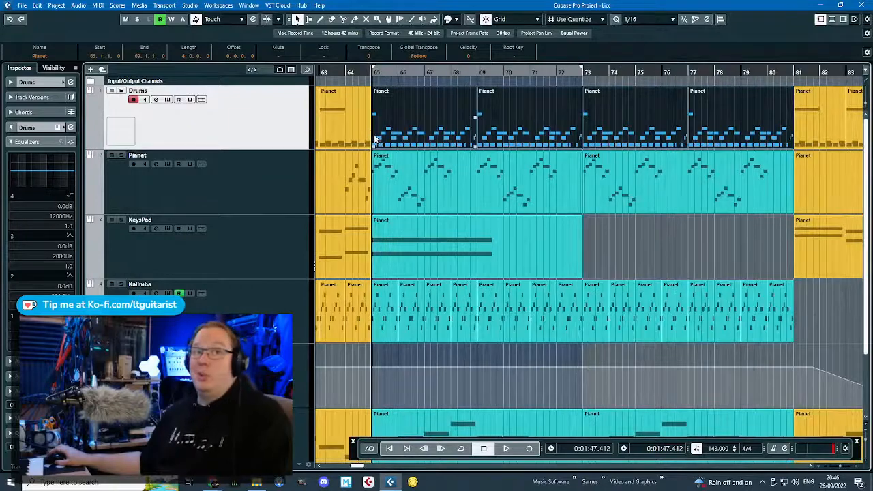
Play the arrangement from bar 65 past bar 73 to check the replaced drum parts.
key(space)
scroll(365, 133, down, 3)
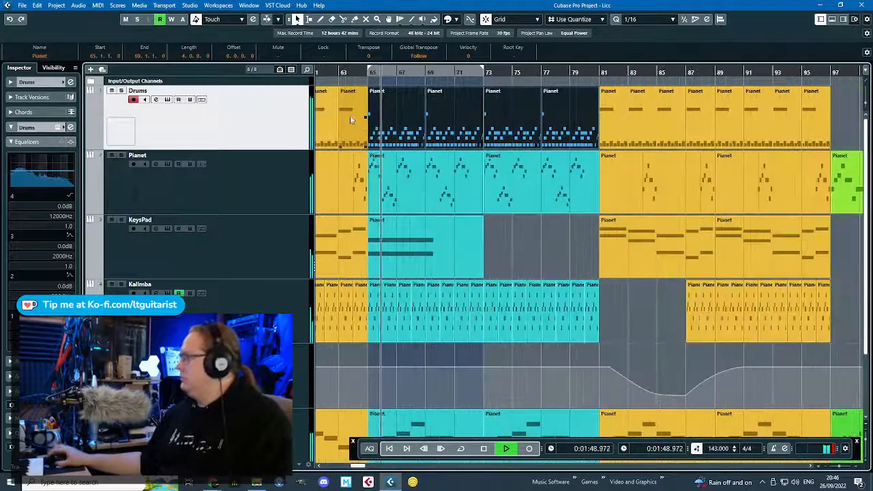
double_click(398, 104)
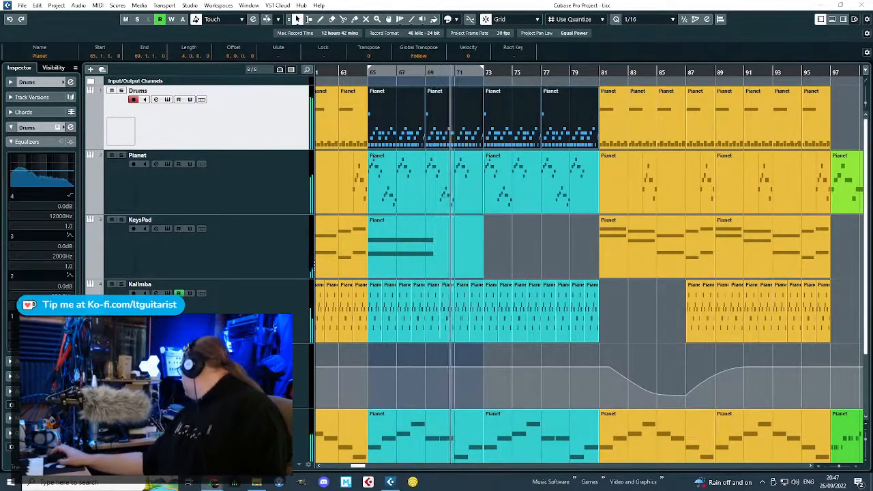
click(487, 220)
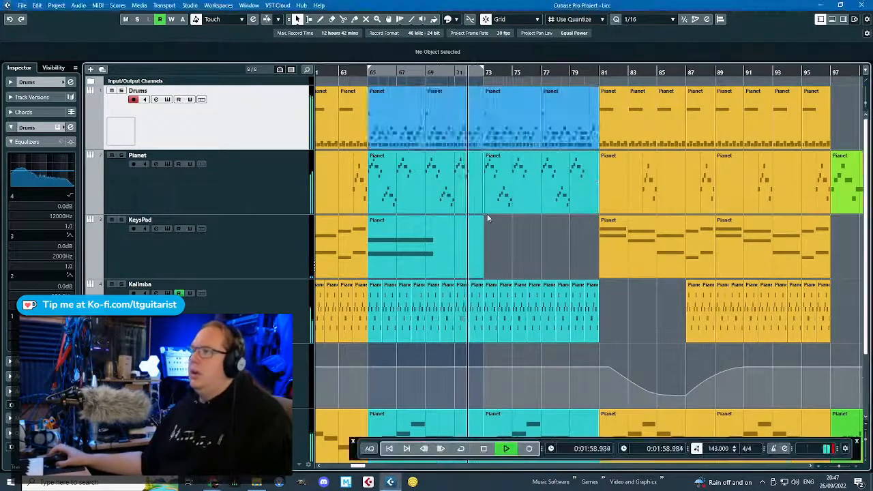
scroll(488, 220, up, 3)
scroll(539, 228, down, 3)
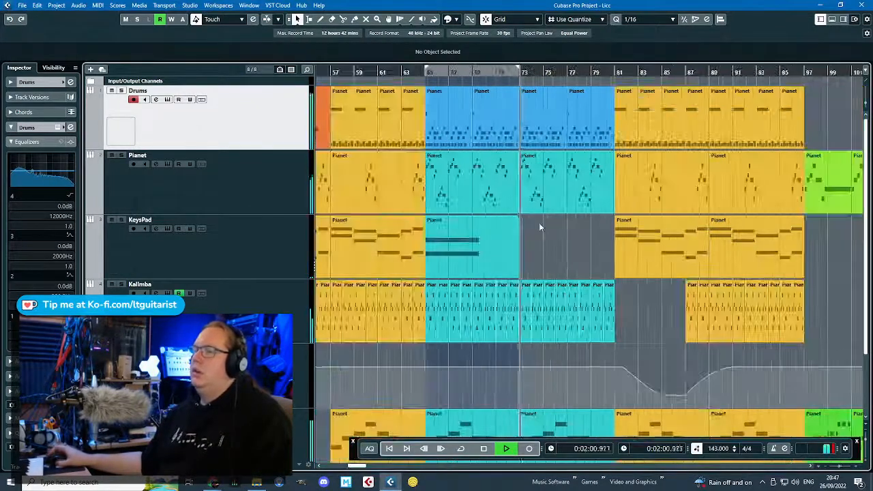
scroll(562, 231, down, 5)
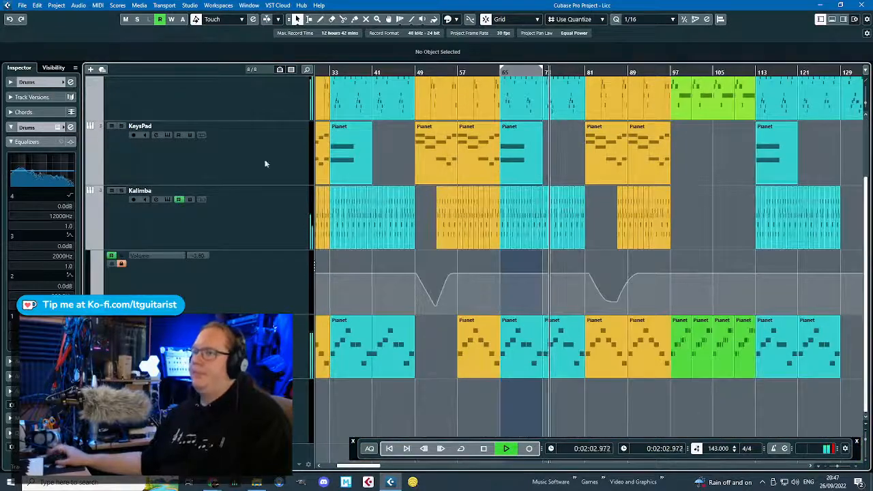
Select the KeysPad track and replay the arrangement from bar 65.
click(122, 126)
click(496, 72)
scroll(512, 204, up, 3)
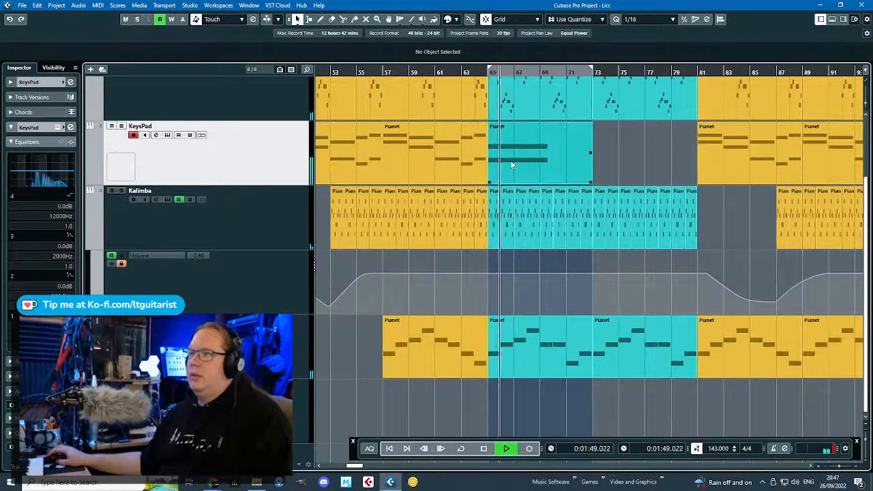
click(489, 72)
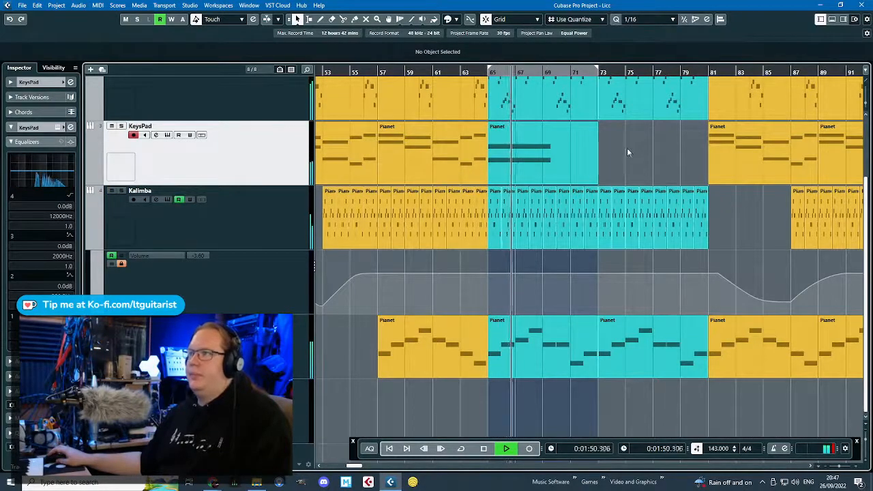
scroll(573, 157, down, 3)
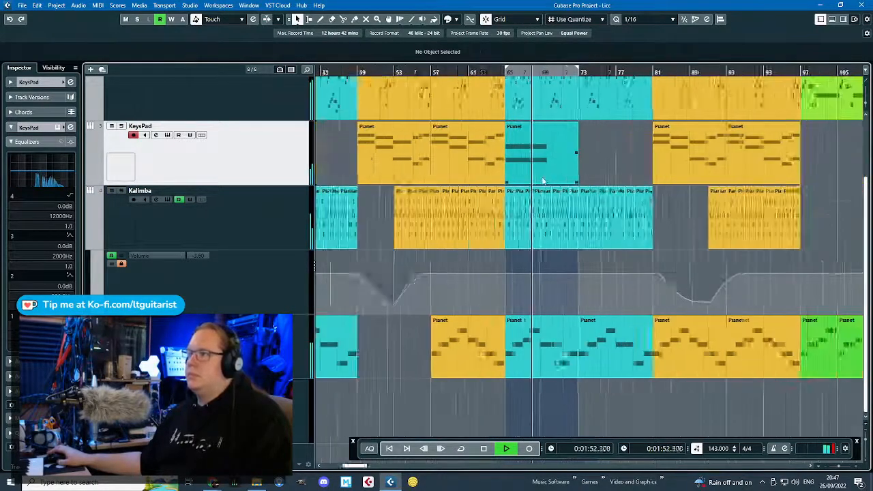
scroll(543, 181, down, 3)
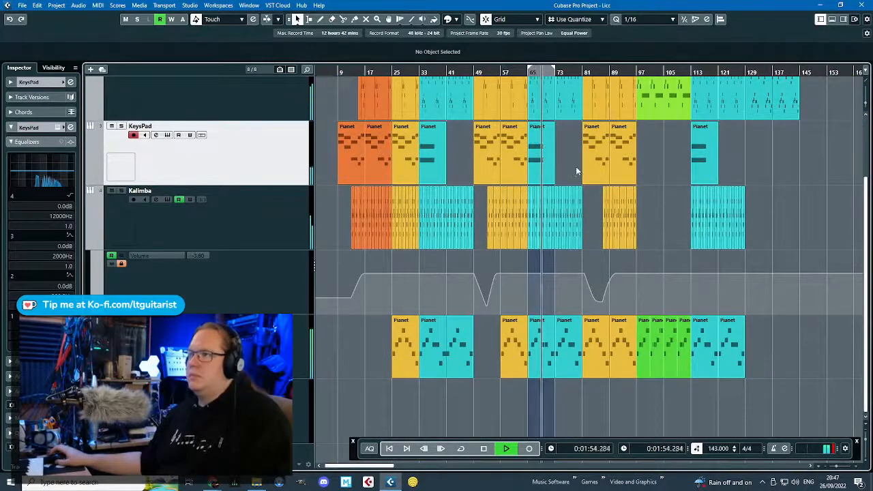
Hide the Kalimba track's volume automation lane.
scroll(576, 166, up, 3)
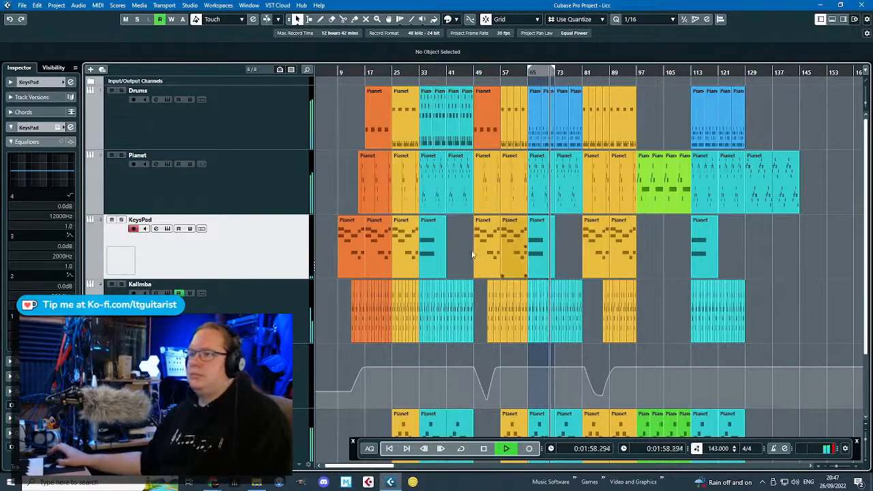
click(90, 338)
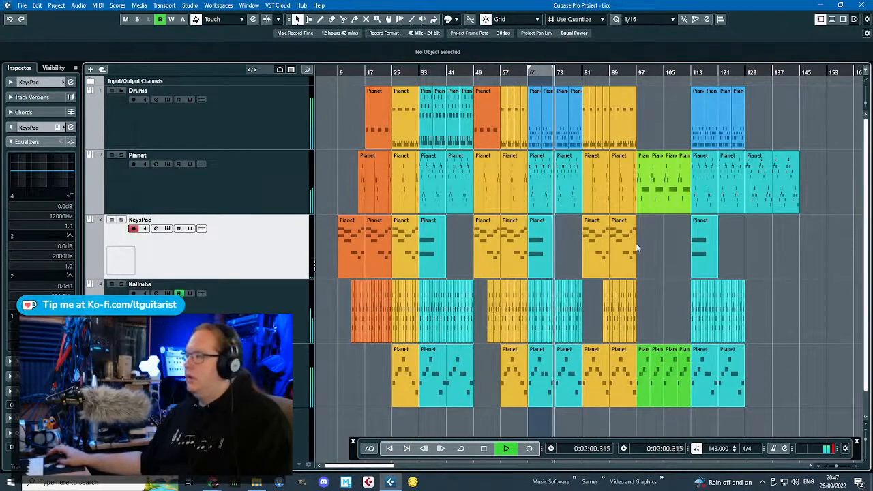
scroll(565, 278, up, 5)
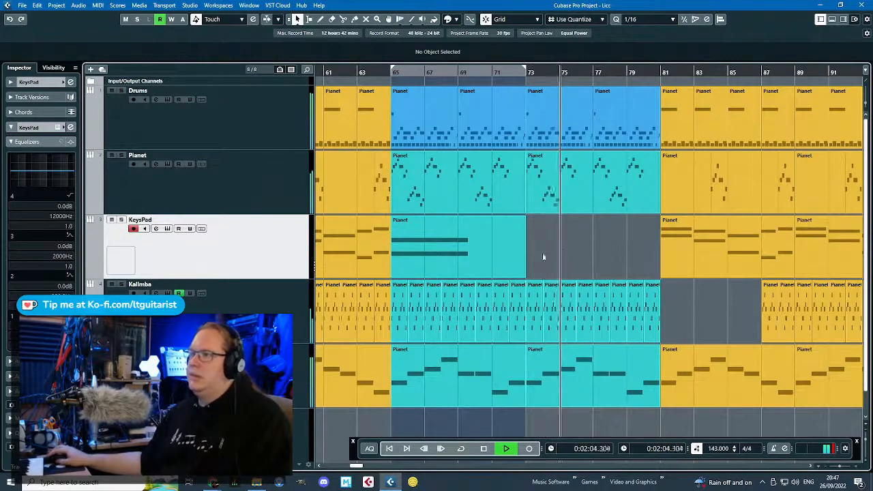
Select the Kalimba track, reveal its channel settings in the Inspector, and stop playback.
click(290, 305)
click(29, 83)
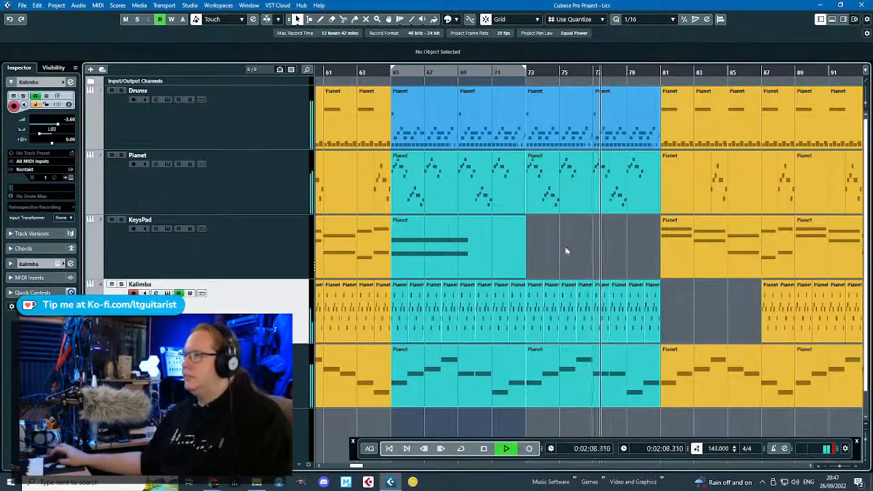
scroll(542, 245, down, 2)
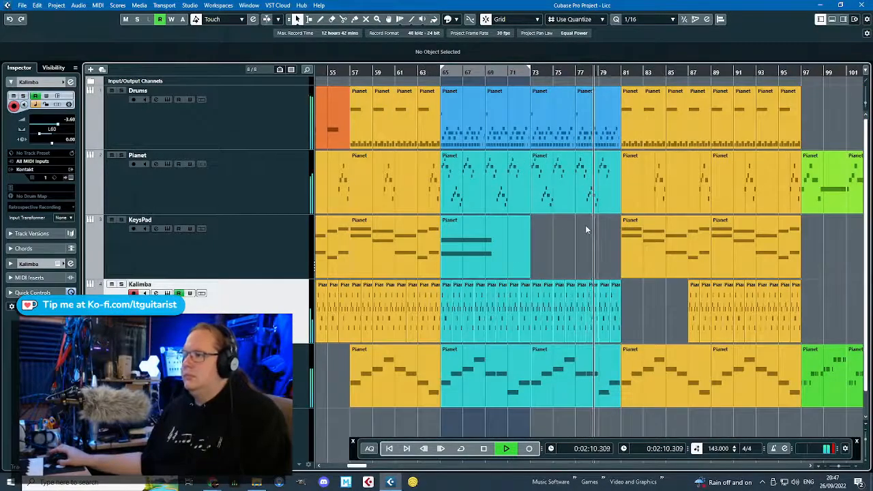
scroll(495, 247, down, 3)
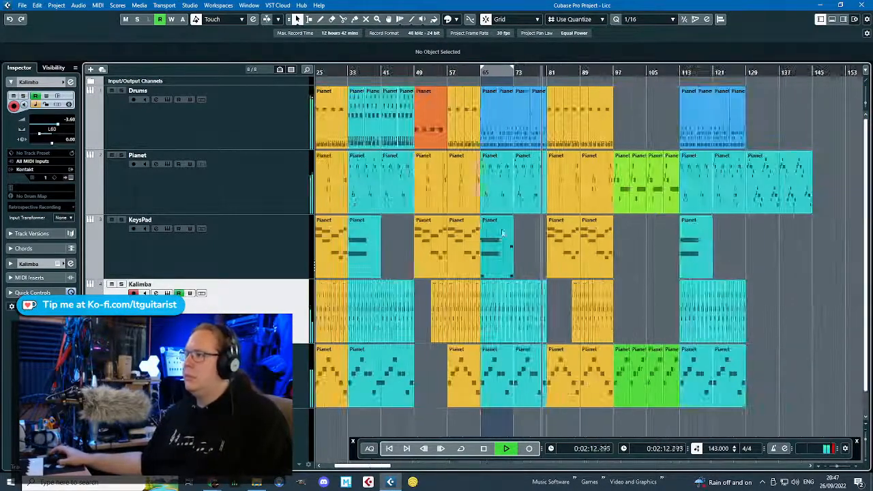
key(space)
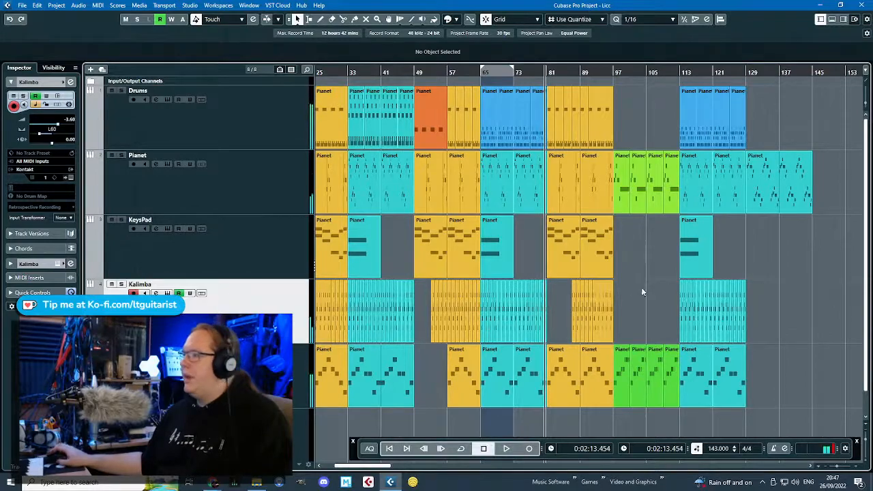
Replace the KeysPad part at bar 113 with a copy of the eight-bar part at bar 113 on the track below Kalimba.
scroll(759, 287, up, 3)
click(587, 252)
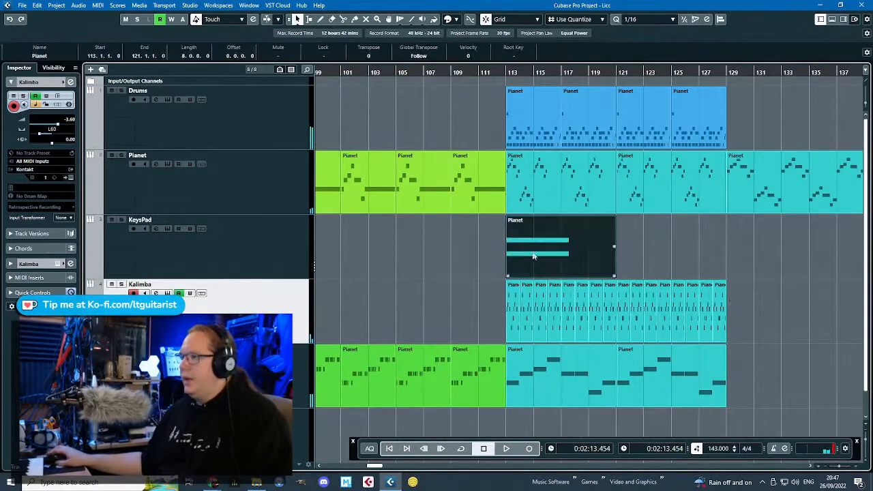
key(Delete)
click(583, 396)
drag(665, 396, 583, 266)
scroll(520, 253, up, 3)
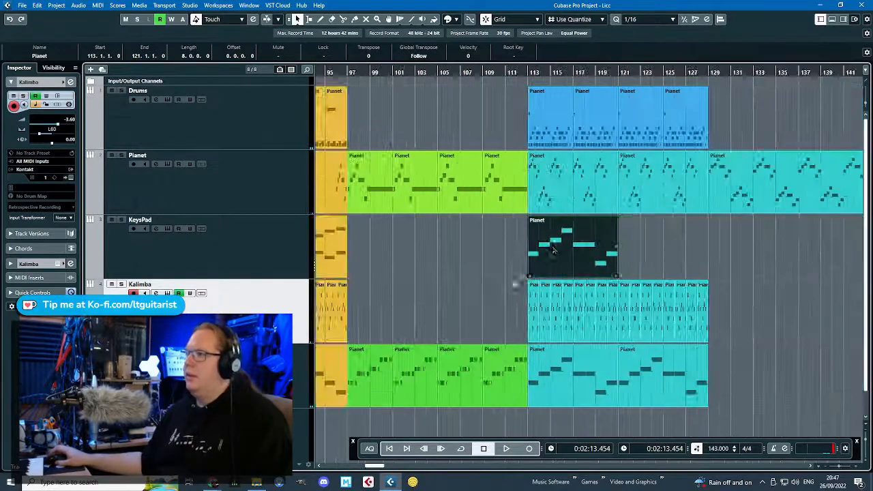
Transpose all notes of the copied KeysPad part up two octaves so it starts on E3, and play from bar 112.
double_click(583, 263)
drag(304, 301, 690, 117)
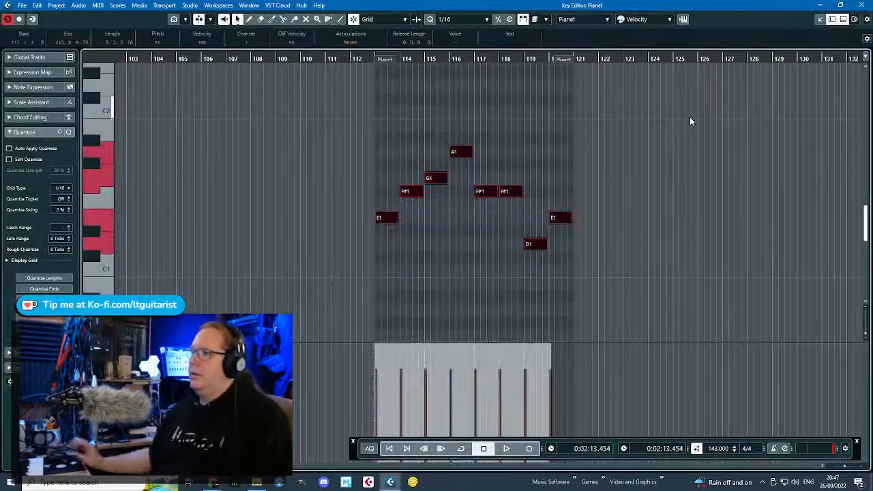
key(shift+Up)
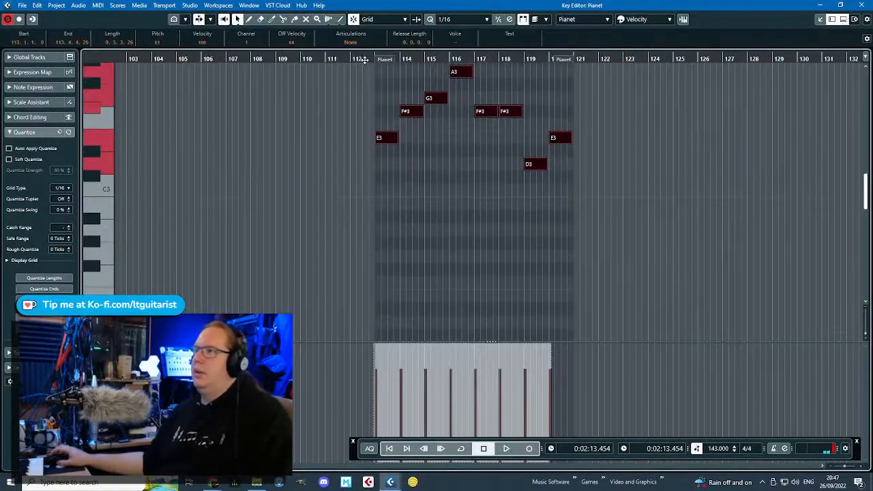
click(365, 60)
key(space)
Double the KeysPad melody one octave higher, starting on E4, above the existing notes.
key(ctrl+d)
scroll(437, 186, up, 3)
scroll(463, 192, up, 1)
mouse_move(703, 223)
mouse_down()
mouse_move(371, 132)
mouse_move(377, 93)
mouse_up()
scroll(381, 181, up, 2)
scroll(417, 196, down, 2)
Draw a falling velocity ramp across the upper melody notes down to about 100, raise the final note's velocity, and close the editor.
drag(379, 354, 712, 371)
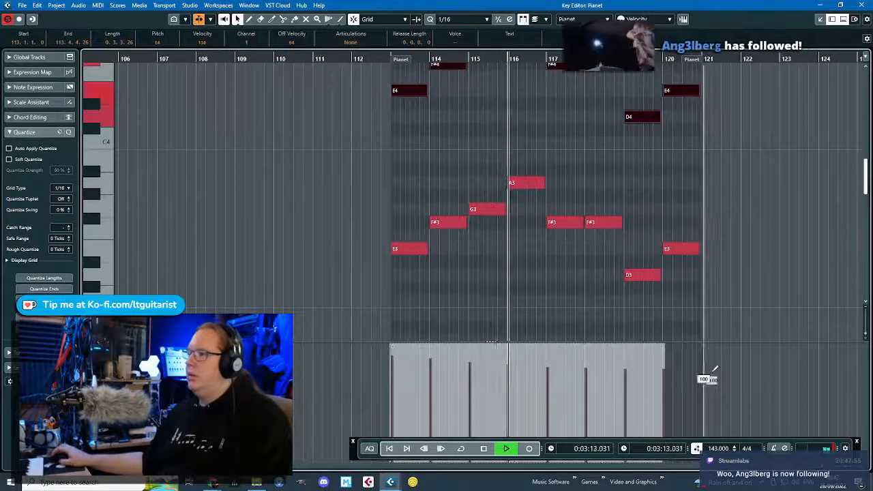
click(667, 355)
click(751, 311)
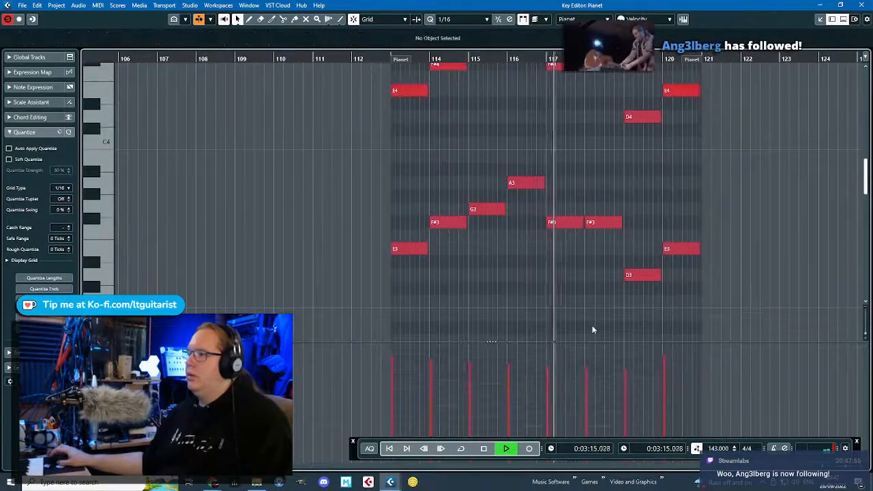
click(858, 4)
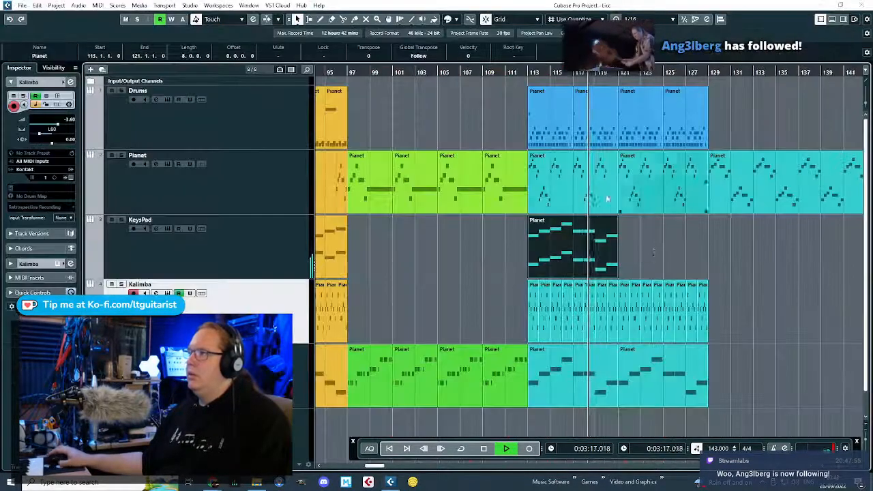
Duplicate the KeysPad part at bar 113 three times to fill the track up to bar 145.
key(ctrl+d)
scroll(525, 245, down, 2)
key(ctrl+d)
scroll(696, 285, up, 3)
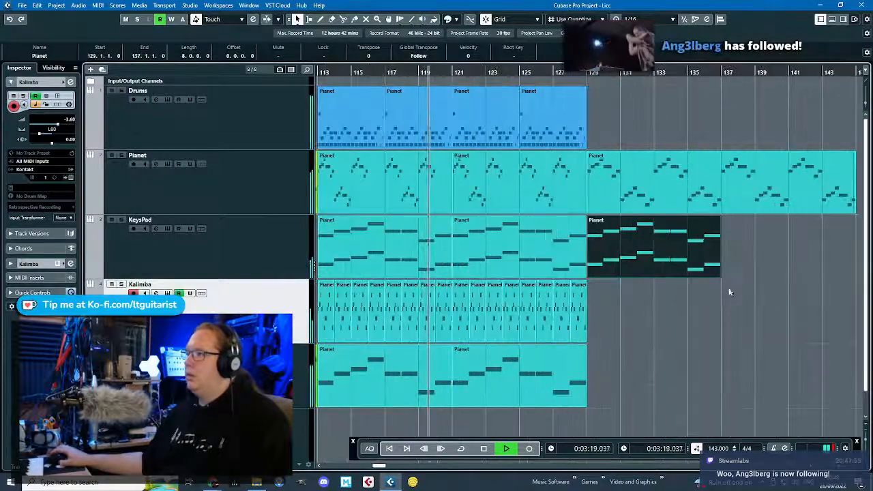
key(ctrl+d)
scroll(750, 312, down, 2)
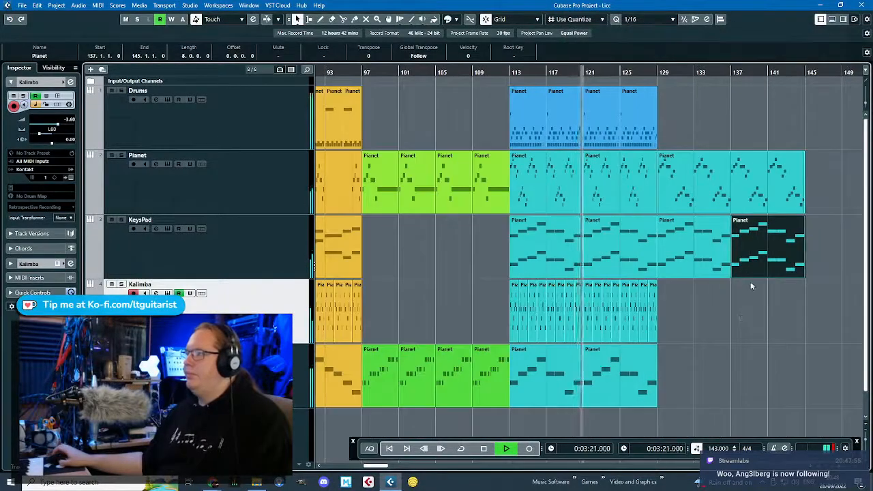
Select the KeysPad track and pan it to R13.
click(454, 244)
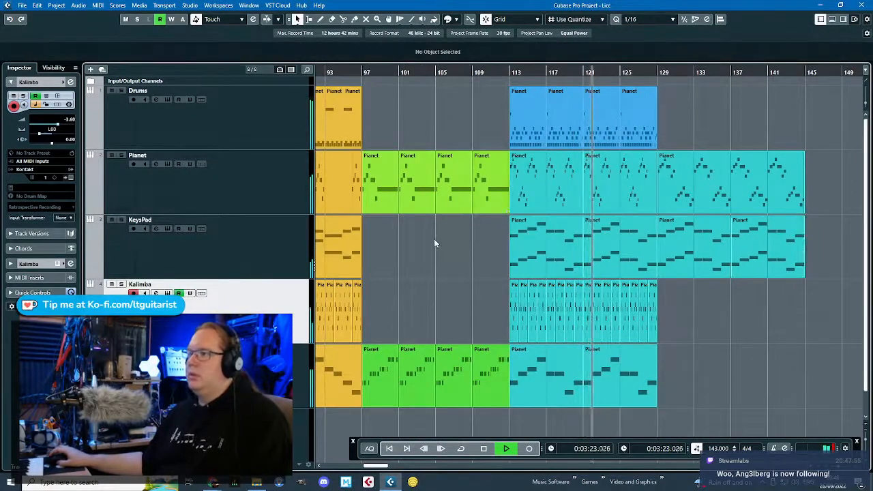
scroll(431, 255, left, 1)
click(250, 241)
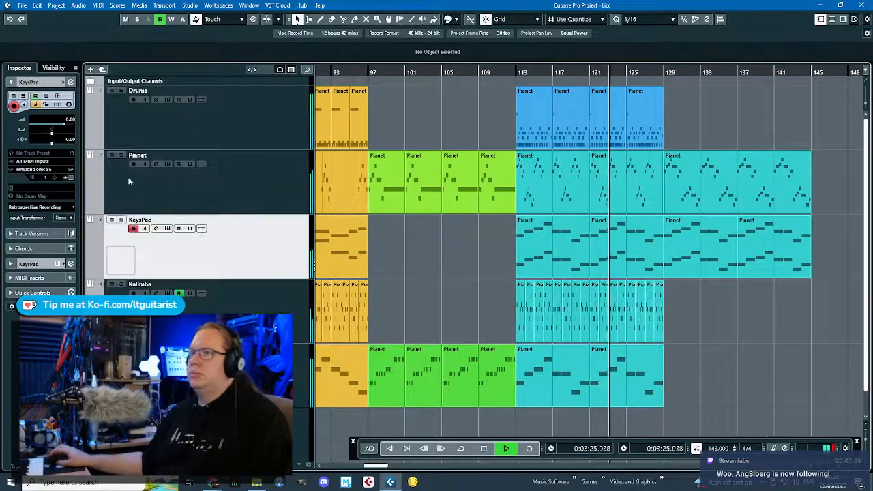
drag(53, 139, 56, 139)
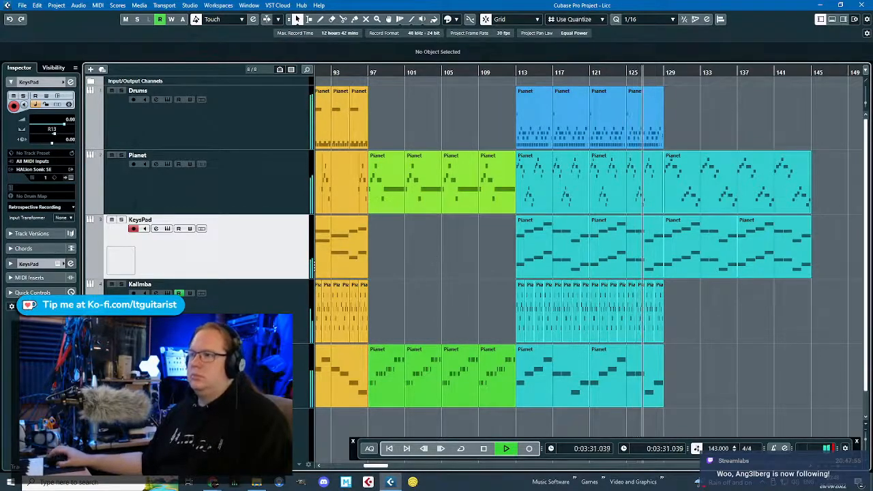
Show the Kalimba volume automation, repeat the Kalimba parts from bar 129 up to bar 142, and delete the surplus copies.
key(Down)
click(91, 338)
scroll(689, 300, up, 3)
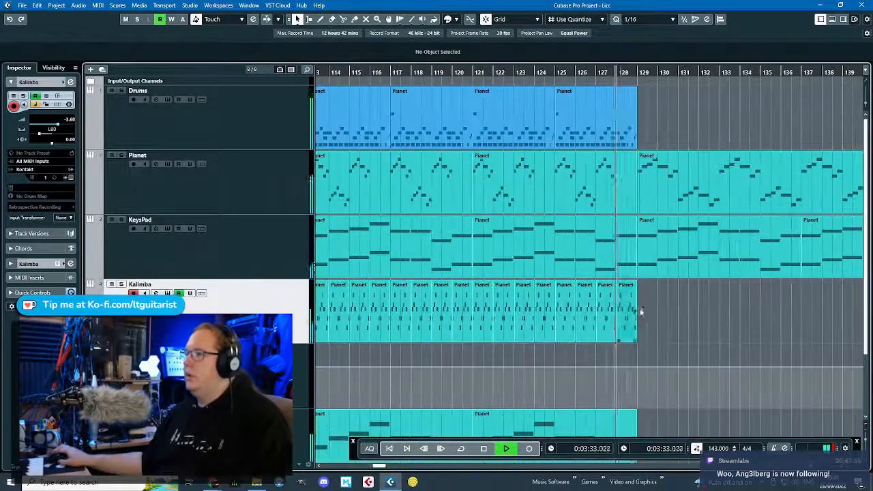
scroll(688, 320, up, 3)
scroll(689, 320, down, 2)
drag(751, 335, 516, 320)
key(ctrl+d)
key(ctrl+d)
scroll(517, 336, down, 3)
key(ctrl+d)
drag(750, 334, 723, 313)
key(Delete)
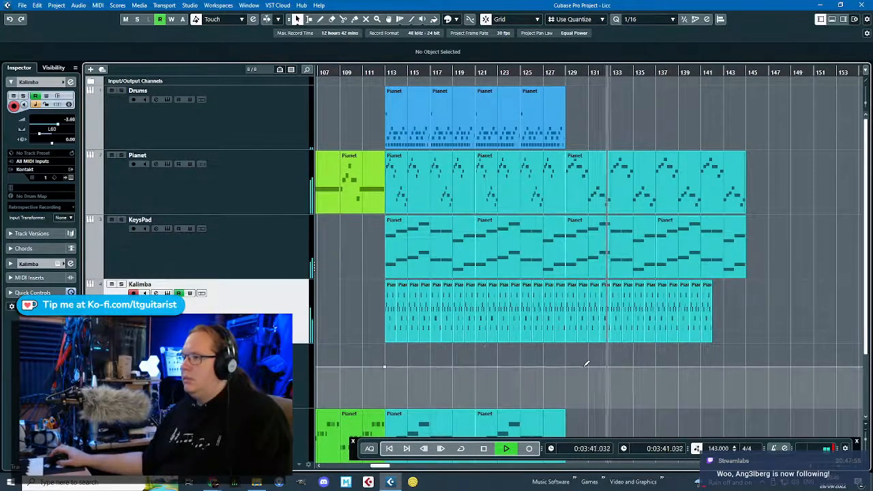
Fade the Kalimba volume down to silence with a curved automation ramp ending at bar 142, and hide the lane.
drag(696, 365, 713, 425)
key(h)
drag(630, 386, 647, 381)
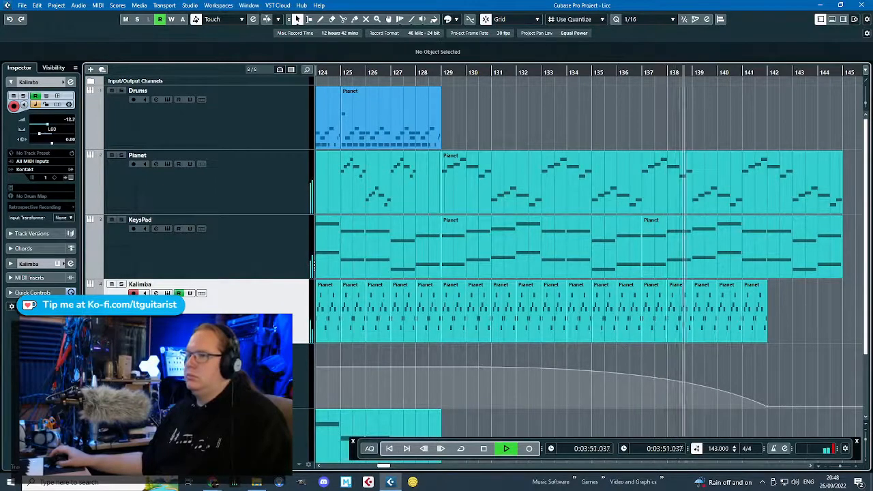
scroll(431, 324, down, 3)
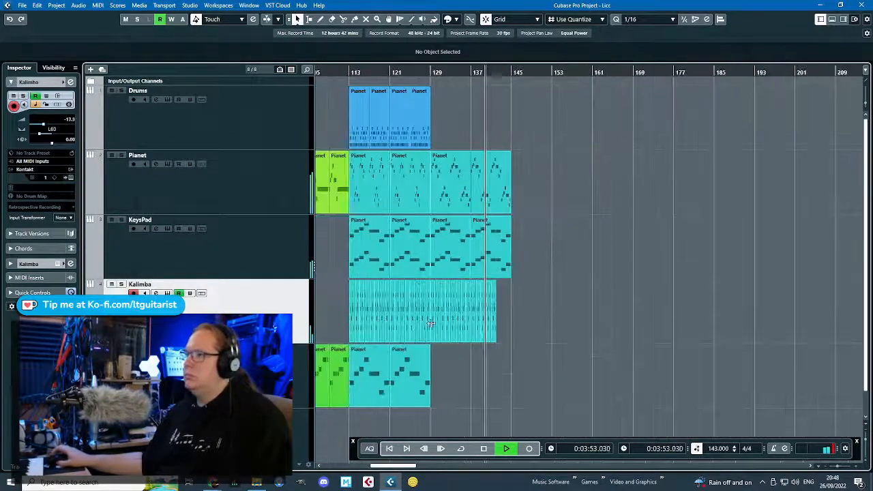
scroll(394, 263, up, 4)
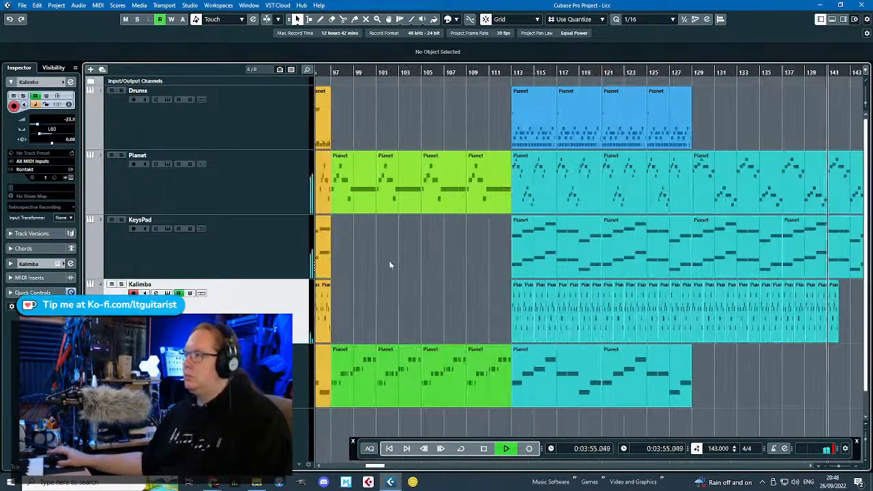
Duplicate the last Drums part to bar 129 and delete all its notes except the opening C1 and C#2 hits.
click(682, 129)
key(ctrl+d)
scroll(683, 129, up, 2)
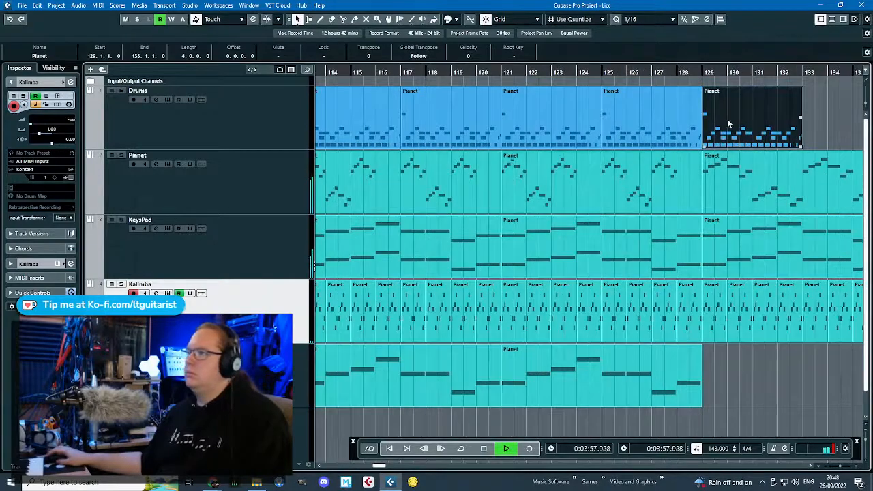
double_click(728, 123)
key(space)
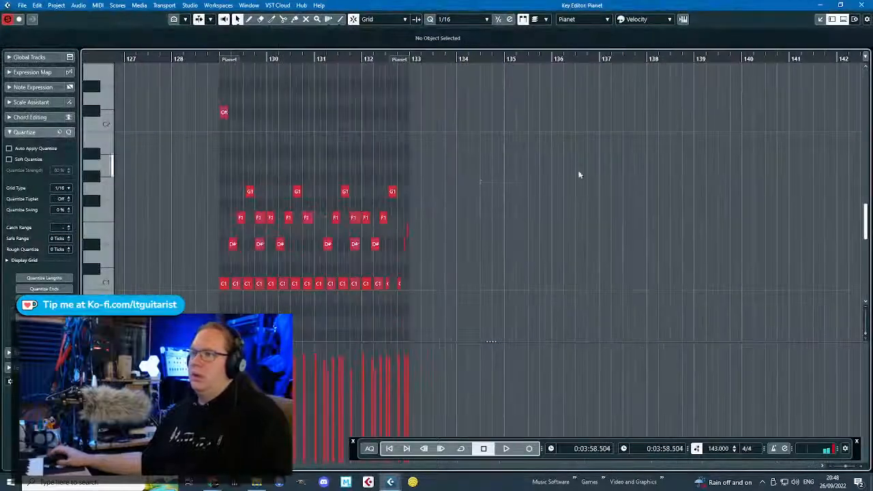
drag(578, 175, 244, 304)
key(Delete)
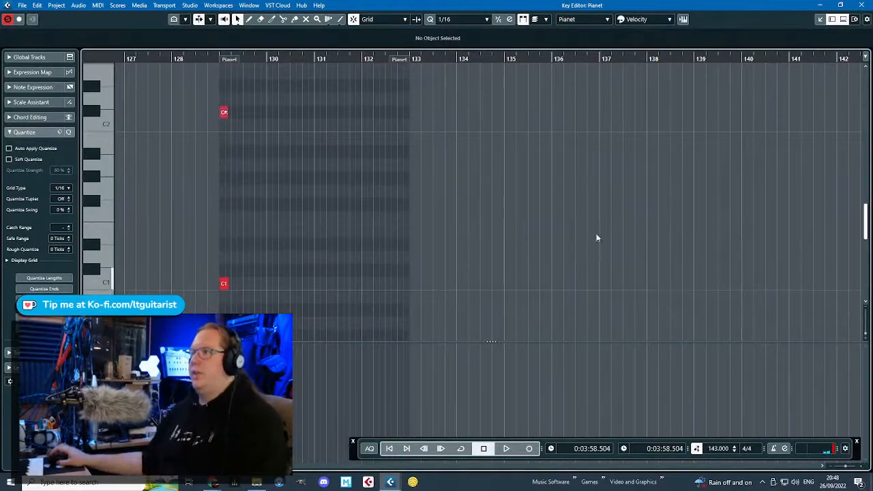
click(822, 4)
Play the ending from bar 126, split the new Drums part at bar 130, and delete the remainder.
click(642, 74)
key(space)
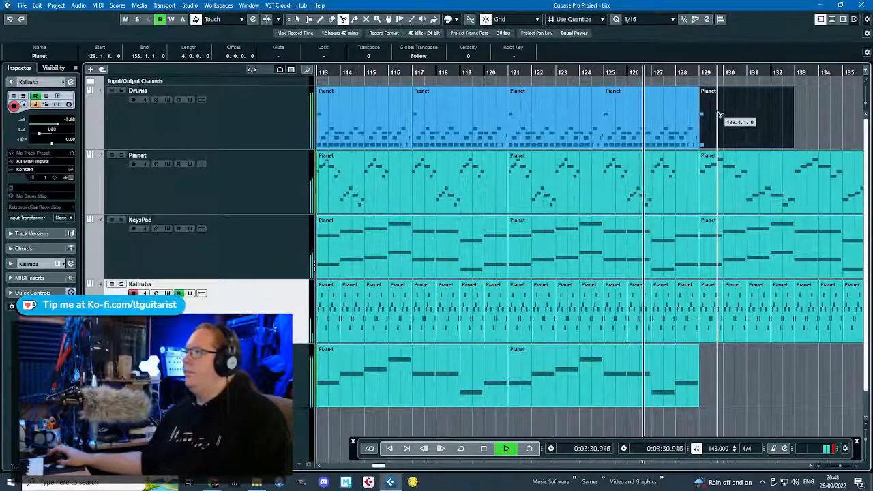
alt+click(726, 119)
key(Delete)
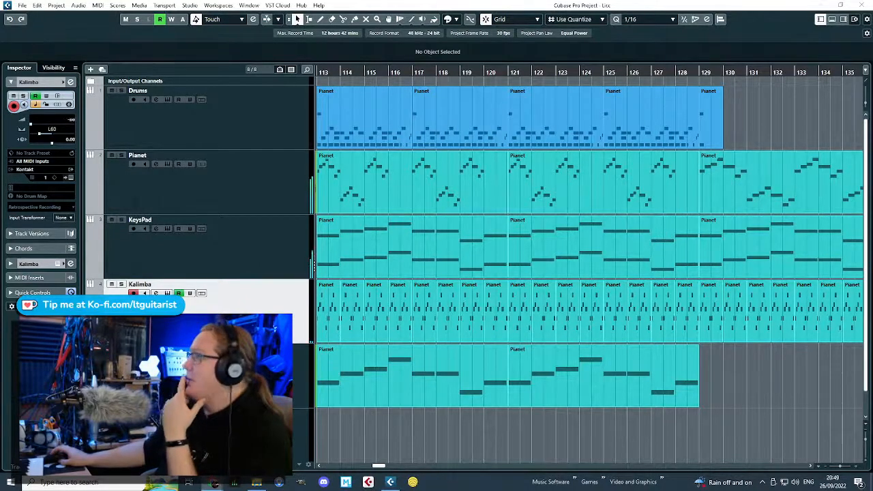
Listen to the ending past bar 145 and show the whole arrangement.
key(F2)
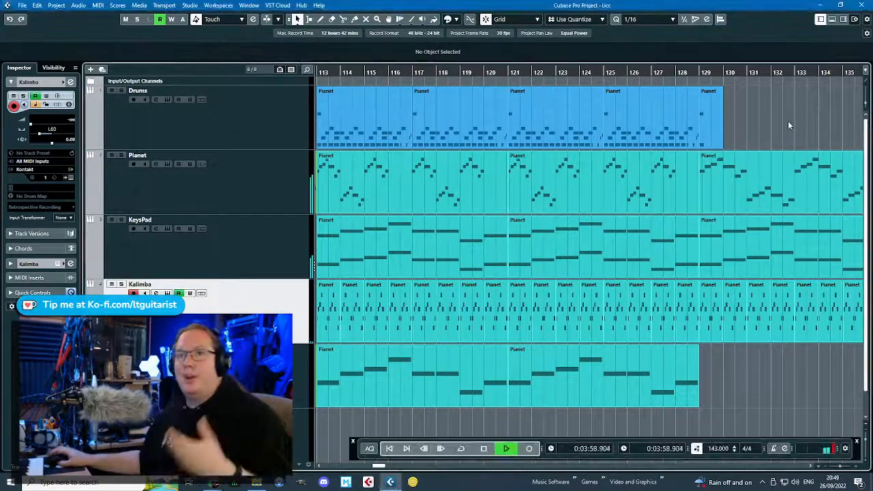
key(g)
key(g)
key(g)
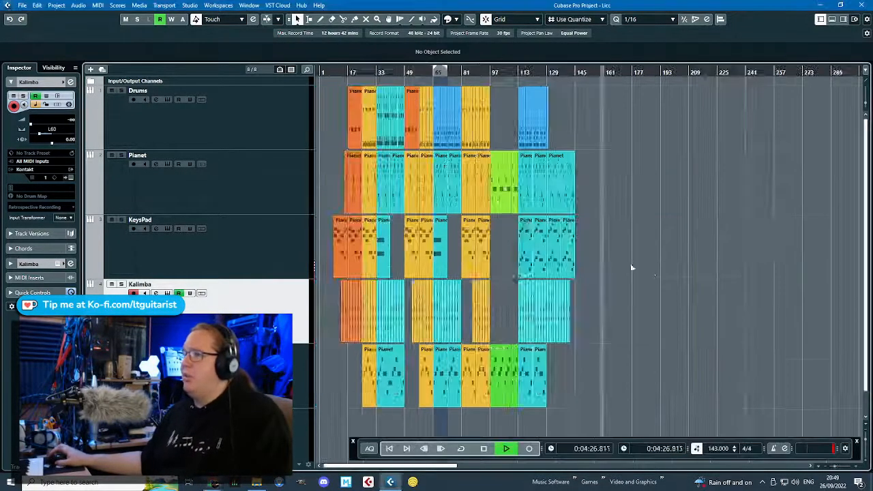
Play the arrangement from bar 9 and review the opening sections through bar 31.
drag(334, 71, 334, 97)
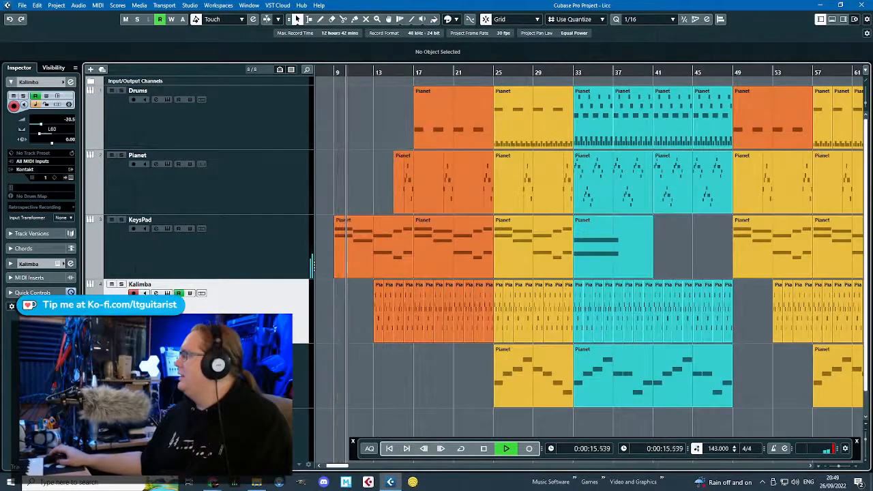
key(F2)
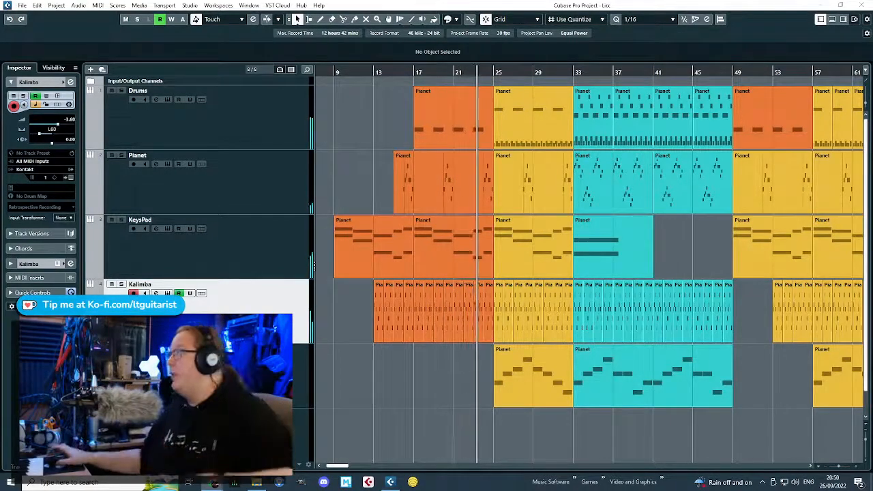
click(666, 252)
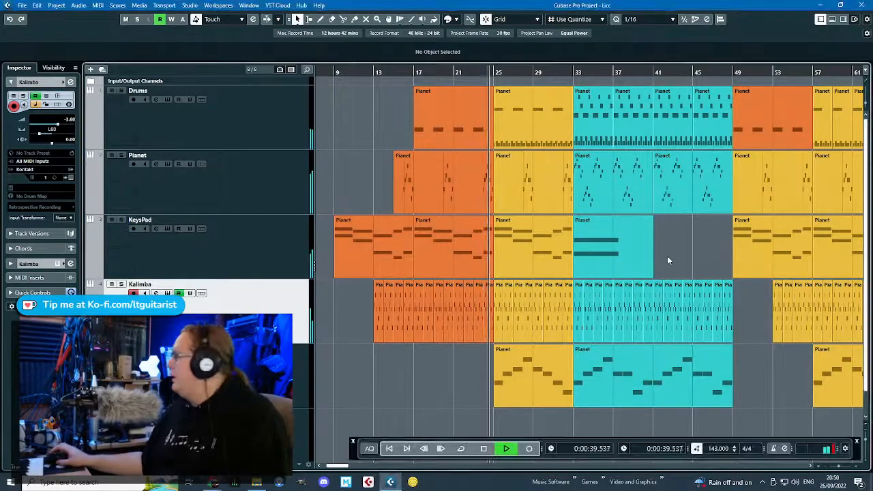
scroll(481, 310, up, 3)
scroll(365, 348, down, 2)
scroll(363, 351, down, 2)
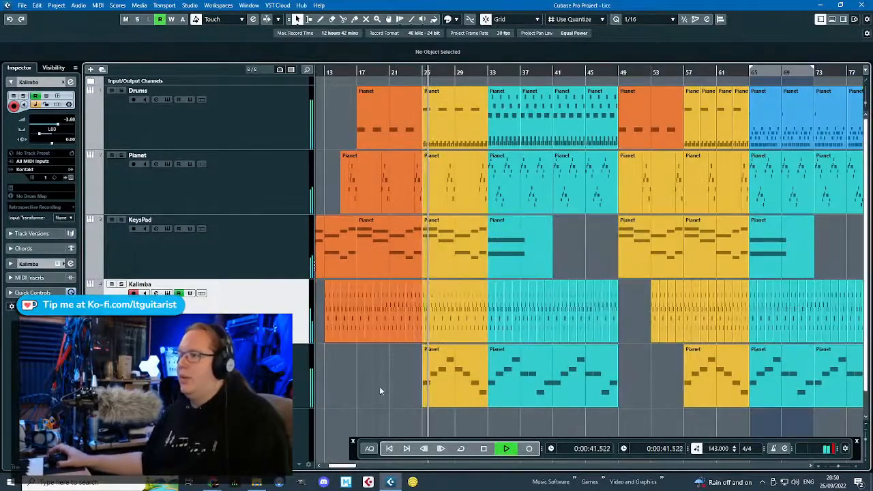
scroll(386, 387, up, 2)
scroll(389, 385, down, 2)
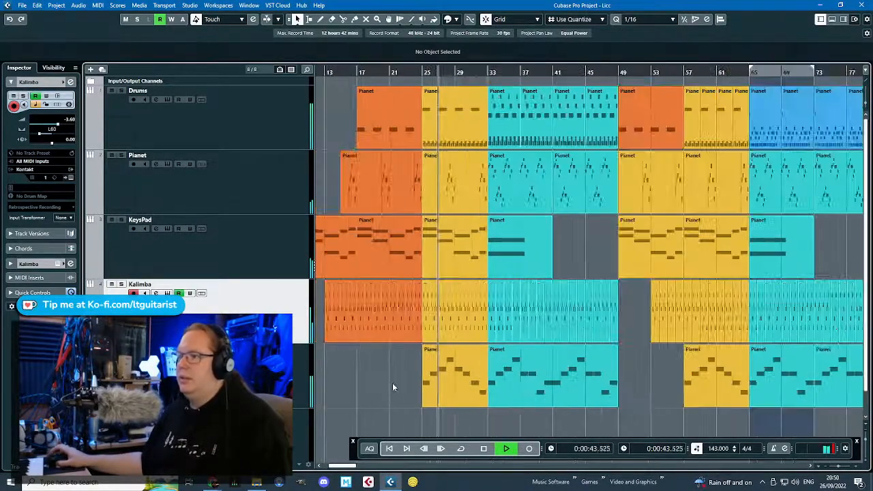
scroll(398, 386, up, 2)
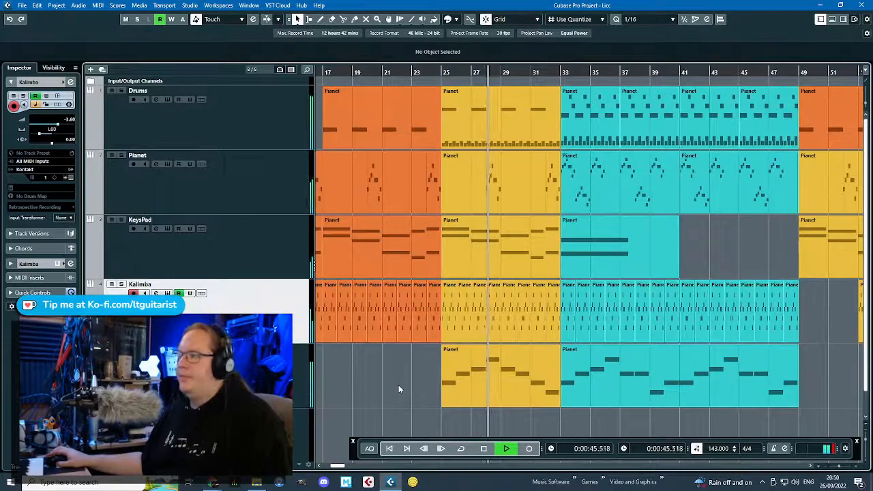
scroll(398, 389, down, 2)
scroll(399, 389, up, 3)
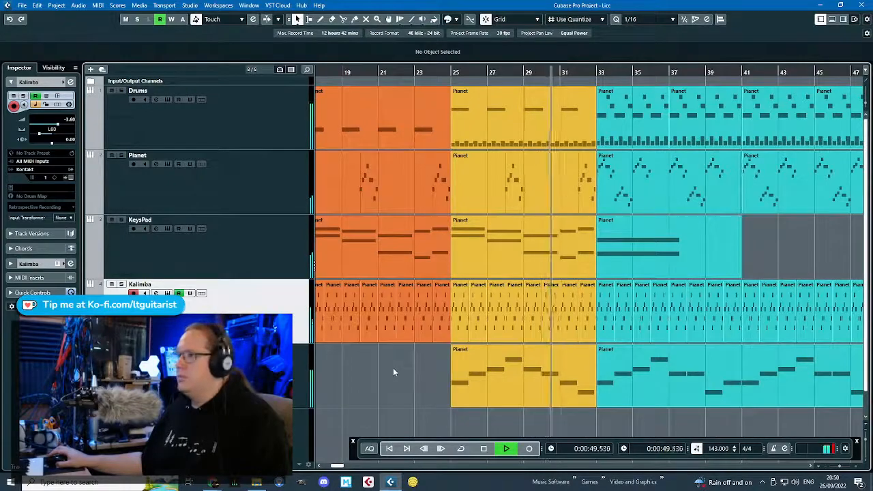
Continue playing the arrangement from bar 31 through the opening of the bar 33 section, and stop playback.
scroll(393, 371, down, 3)
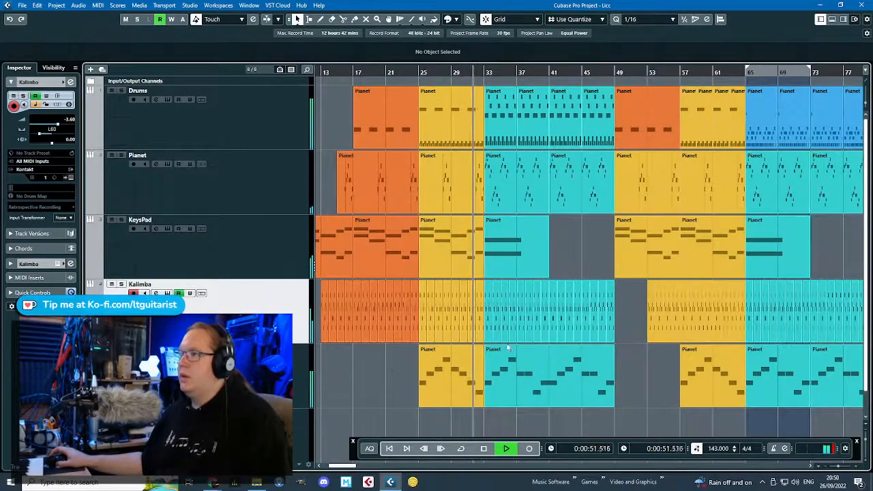
scroll(440, 269, up, 4)
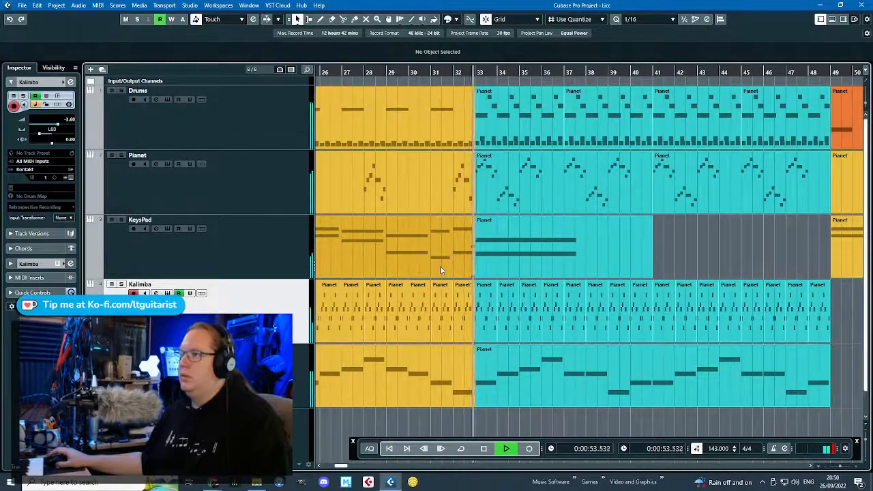
scroll(440, 270, down, 4)
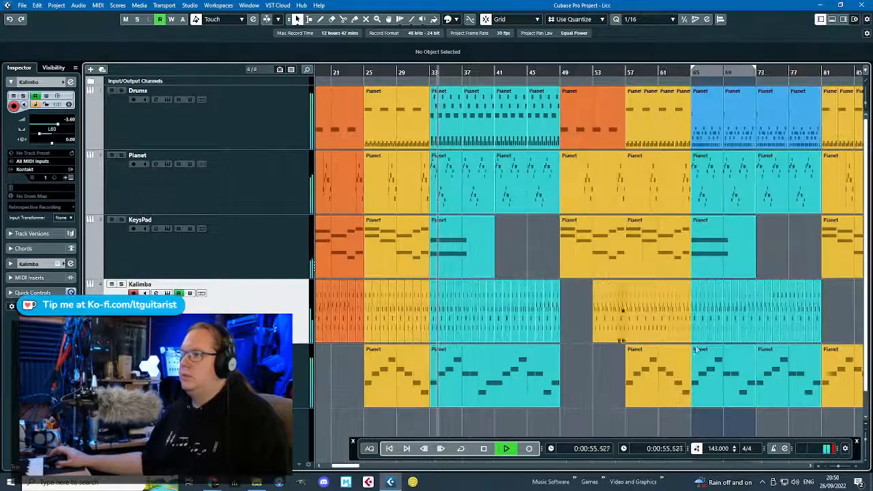
scroll(515, 241, up, 4)
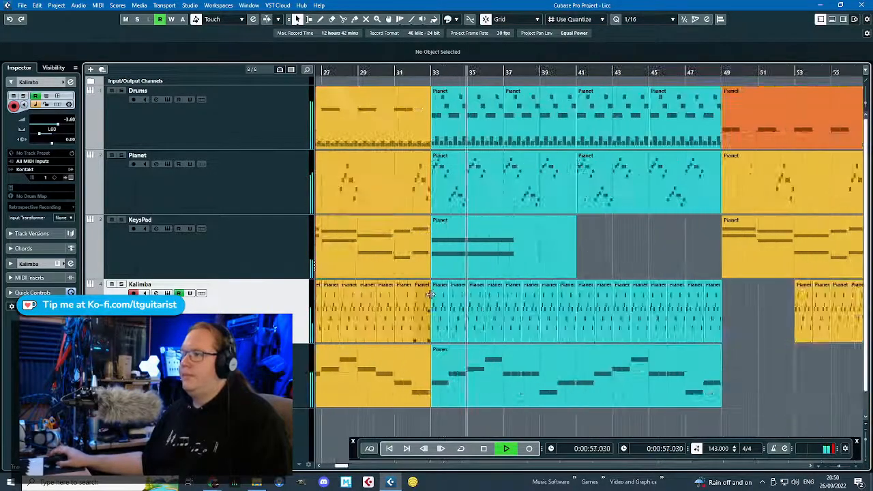
key(space)
Move the empty Kontakt 03 track directly below the Pianet track and open its Kontakt instrument.
click(248, 199)
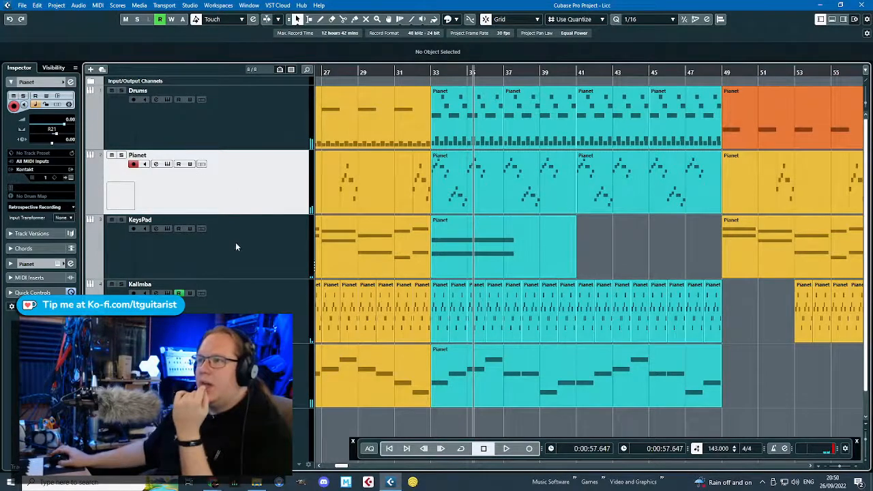
scroll(238, 249, down, 1)
scroll(431, 253, down, 5)
scroll(412, 263, up, 1)
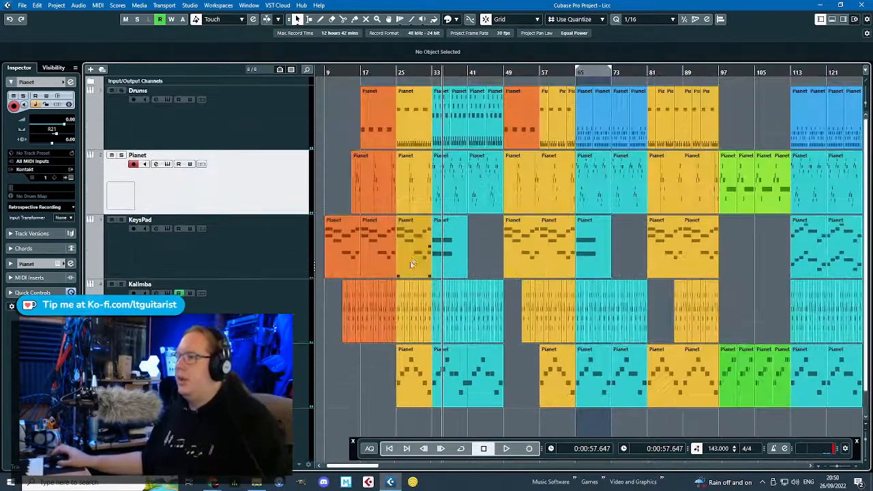
drag(268, 434, 270, 219)
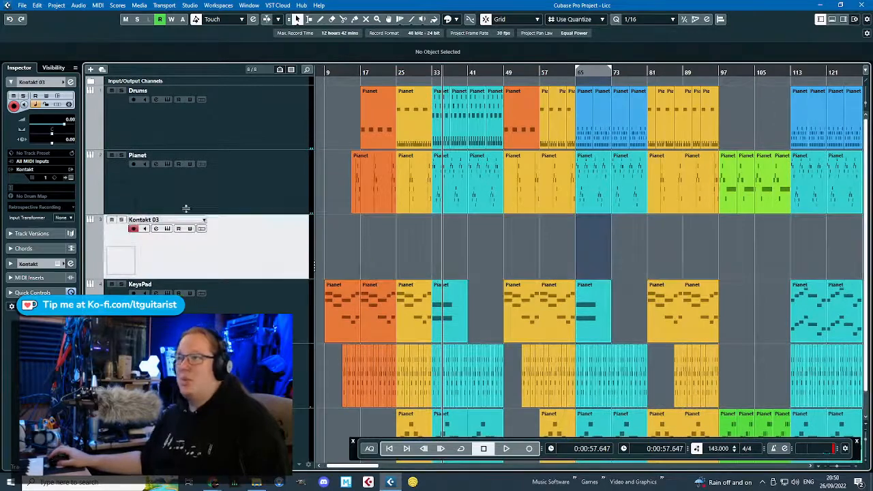
click(71, 178)
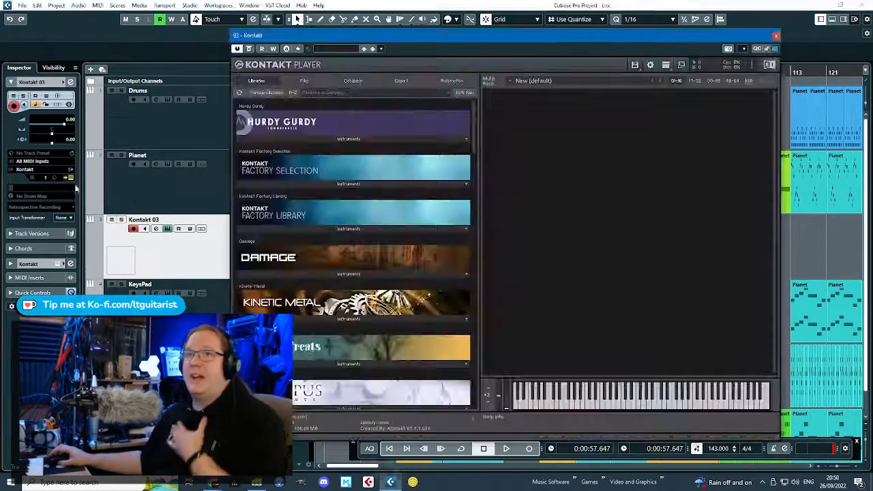
Load Glassy Bell from Retro Machines Mk2, morph it to sound variation 2, and name the track Synth.
drag(475, 113, 481, 334)
scroll(409, 314, down, 2)
click(361, 292)
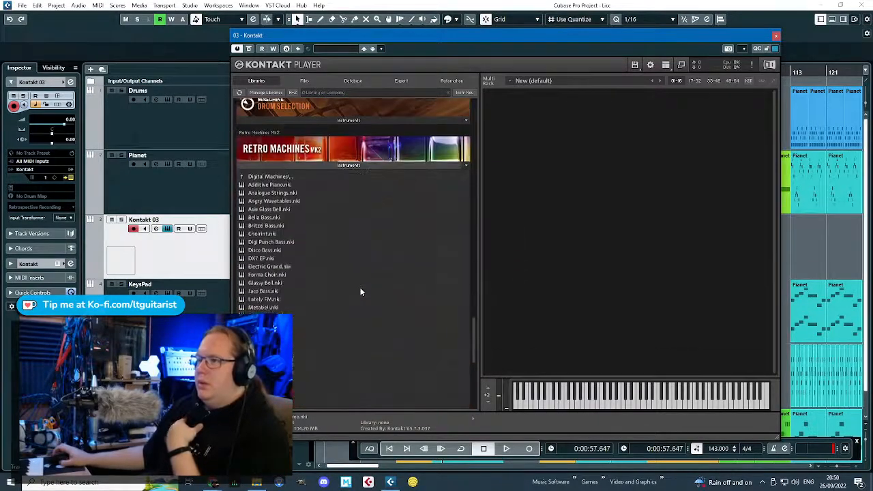
double_click(293, 278)
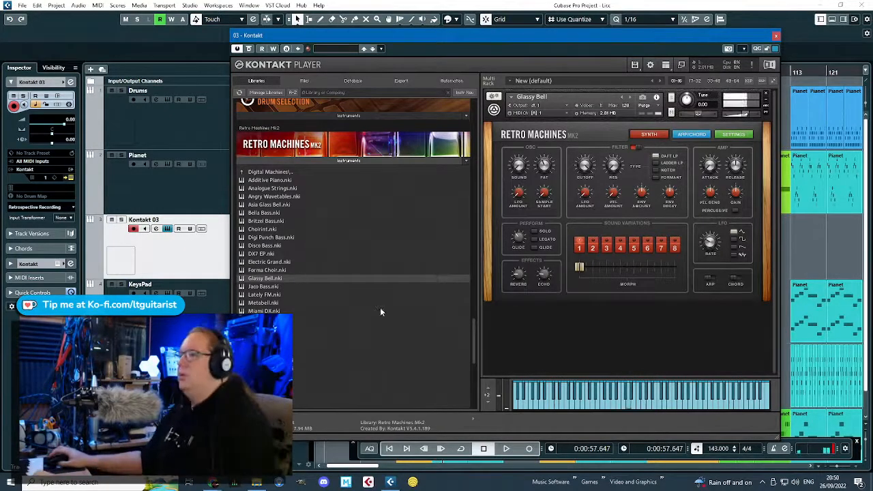
drag(579, 267, 600, 269)
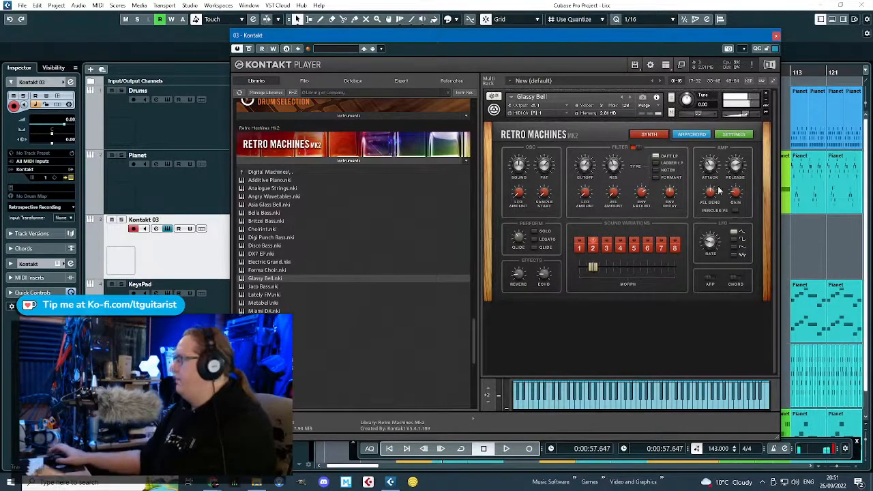
click(776, 36)
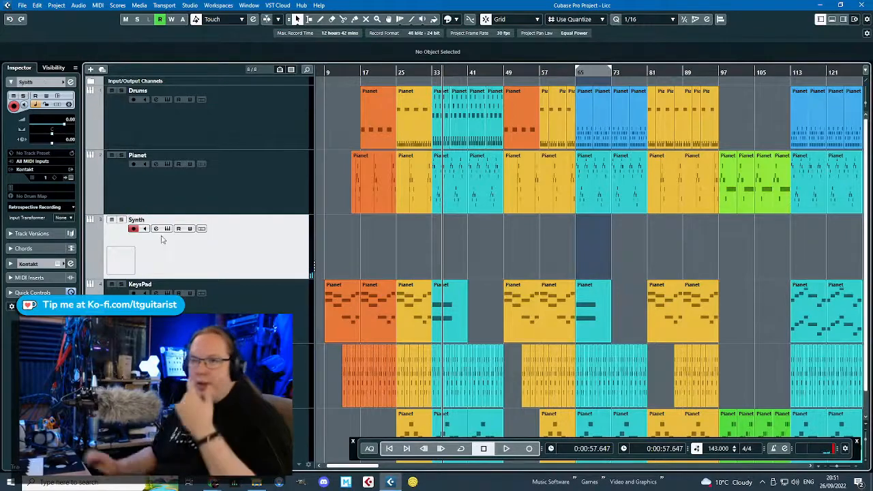
Copy the lowest track's part spanning bars 33 to 49 onto the Synth track, starting at bar 33.
scroll(420, 381, down, 1)
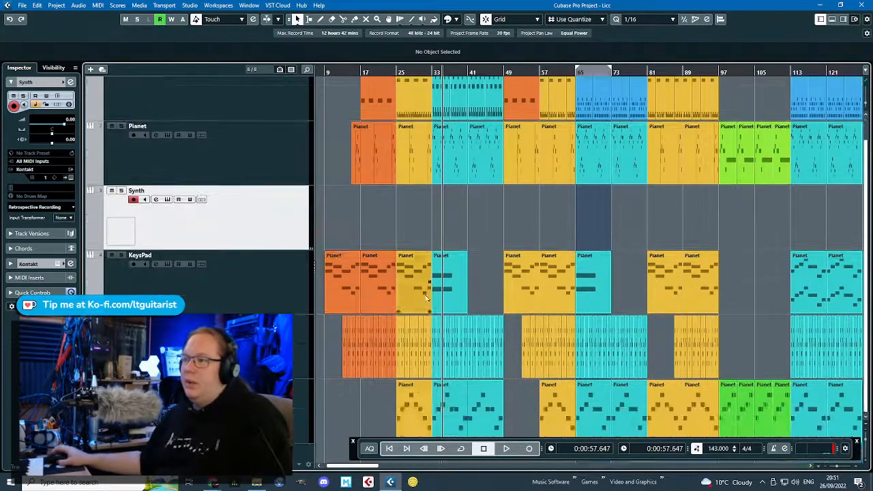
scroll(419, 293, up, 4)
scroll(404, 408, down, 1)
scroll(587, 406, right, 2)
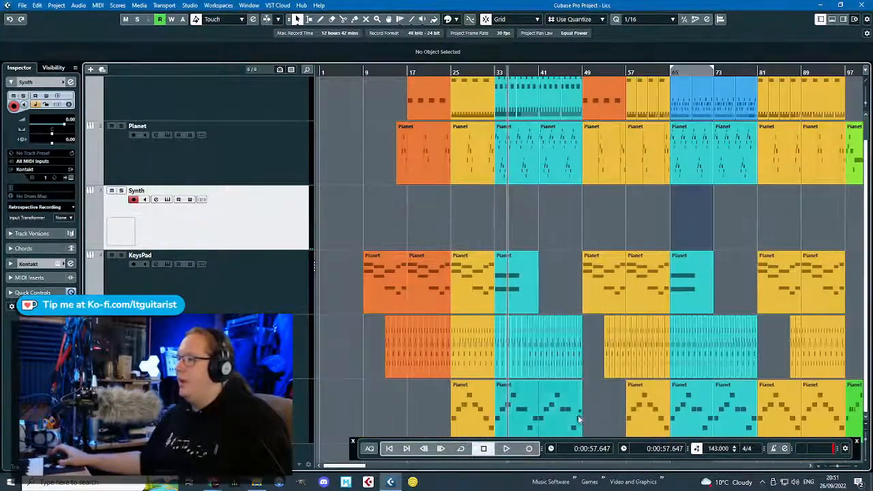
click(577, 415)
click(473, 205)
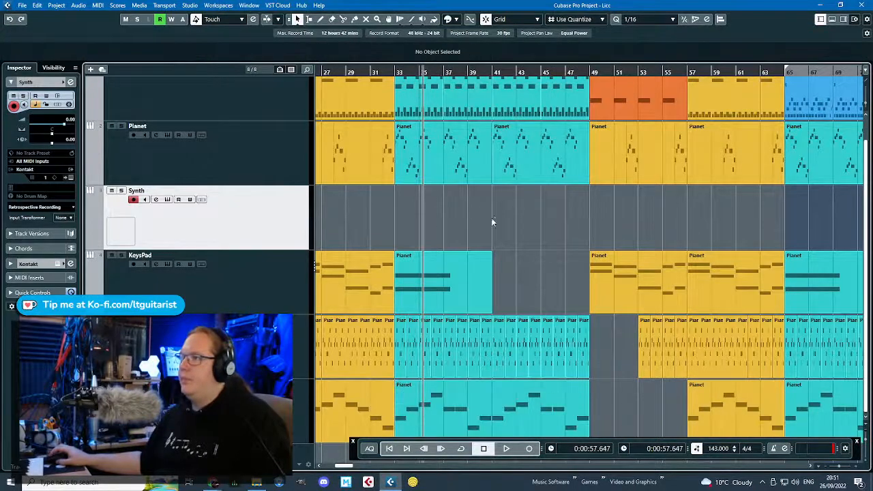
click(560, 415)
key(ctrl+d)
drag(625, 415, 425, 223)
Delete all notes from bar 41 onward in the Synth part, keeping only its first eight notes.
scroll(450, 219, up, 4)
scroll(424, 233, down, 4)
scroll(371, 227, up, 6)
scroll(437, 220, down, 3)
double_click(437, 220)
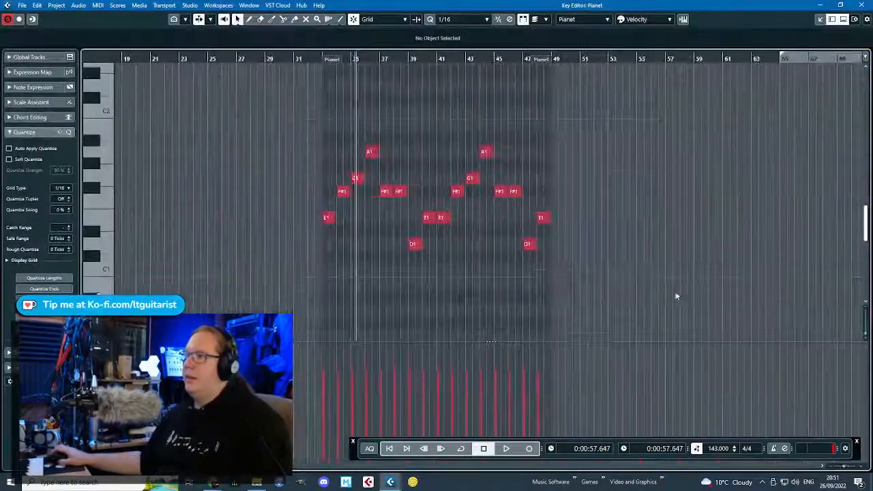
drag(677, 295, 442, 123)
key(Delete)
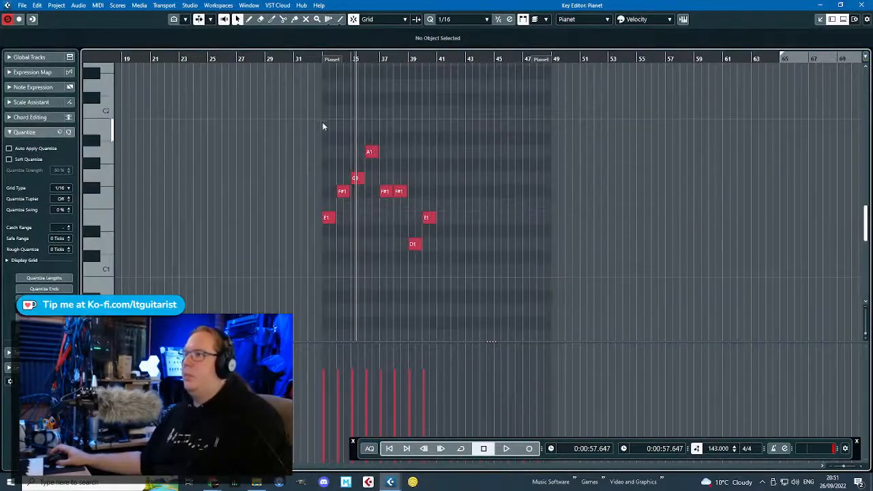
scroll(324, 126, up, 4)
click(313, 56)
click(862, 5)
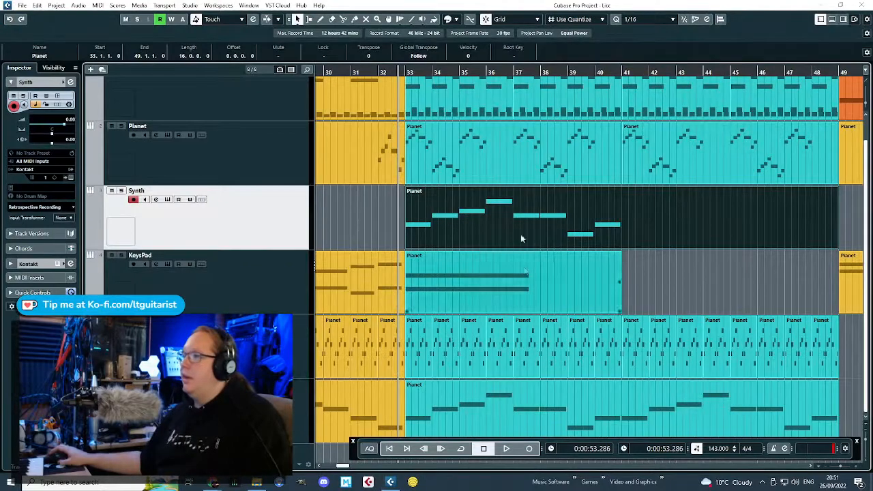
Time-stretch the Synth part down to two bars and play it against the other tracks.
drag(836, 248, 459, 238)
key(space)
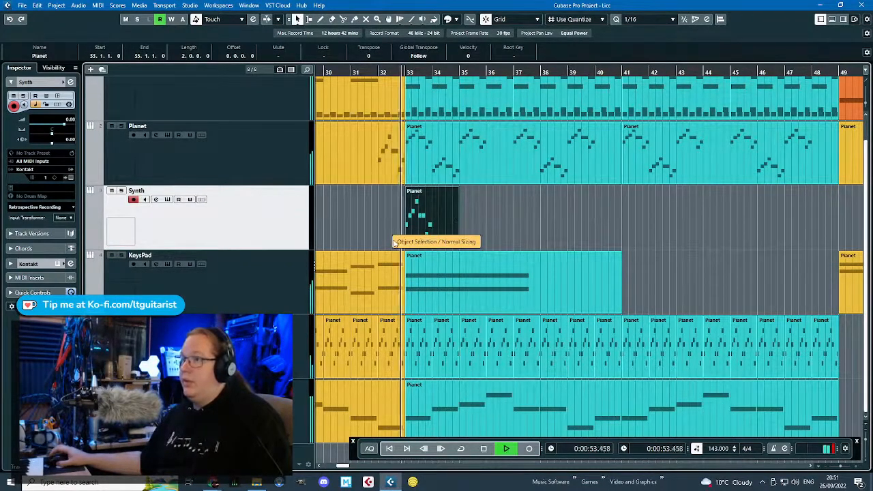
double_click(431, 214)
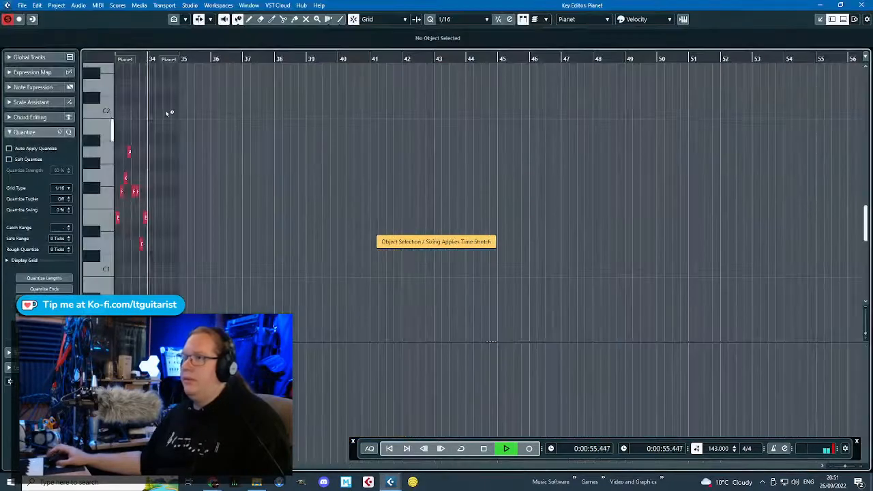
scroll(220, 142, up, 4)
key(space)
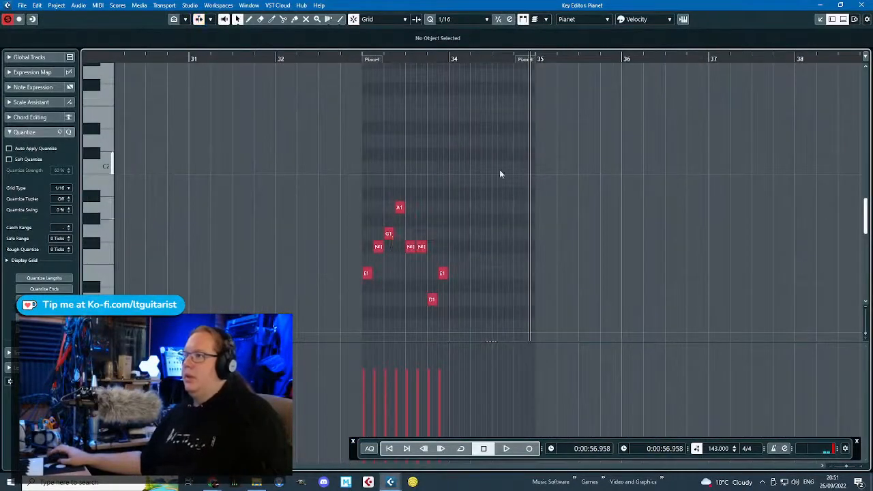
Transpose all the Synth notes up one octave and play the phrase from just before bar 33.
drag(503, 168, 303, 315)
key(shift+Up)
key(ctrl+z)
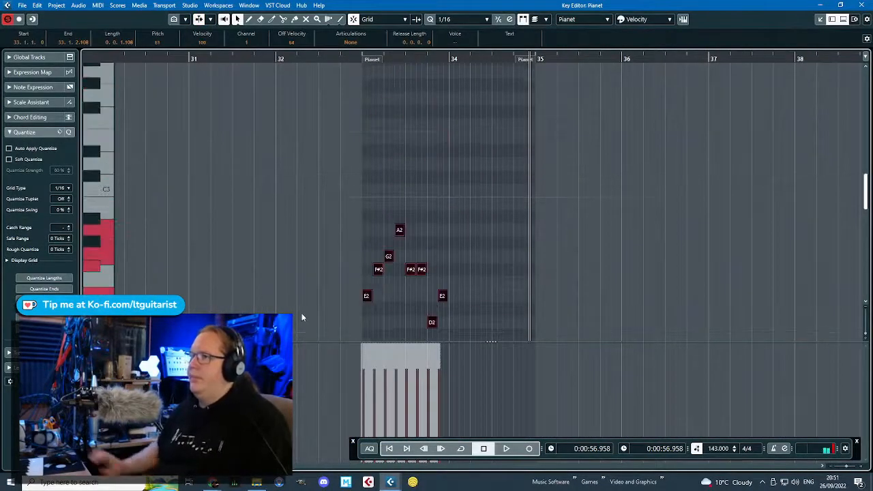
click(357, 58)
key(space)
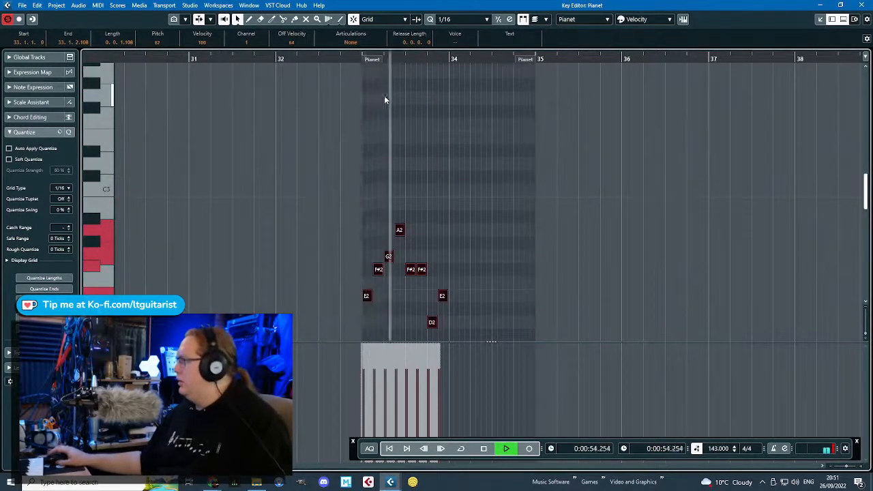
Delete the phrase's closing E2, duplicate the remaining seven notes right after it, and play the result from bar 33.
scroll(382, 207, up, 3)
drag(552, 224, 307, 121)
key(Delete)
scroll(512, 272, down, 2)
key(Delete)
key(ctrl+d)
click(307, 121)
drag(320, 62, 365, 84)
key(space)
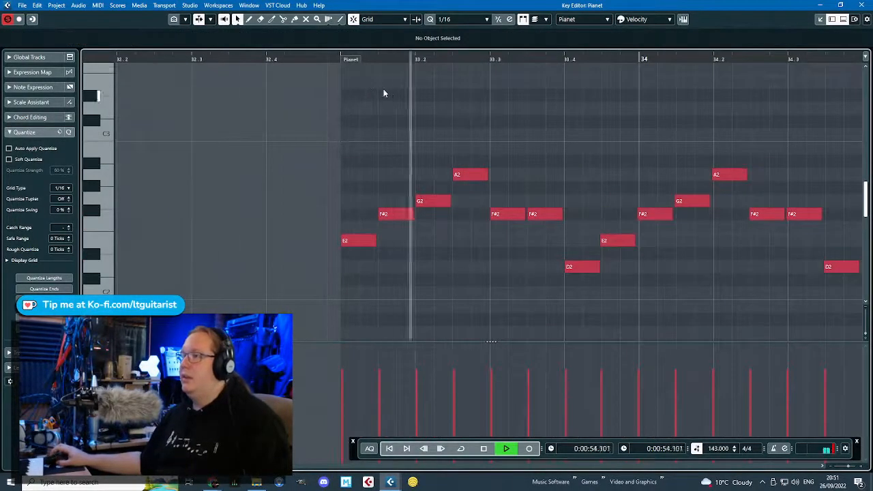
scroll(479, 124, down, 3)
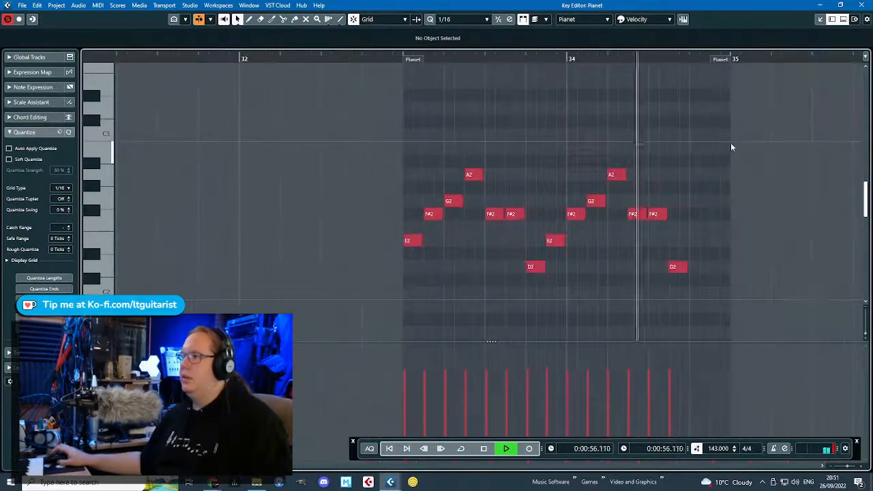
key(space)
Delete the second of each repeated F#2 pair and lengthen the remaining F#2 notes to fill the gaps.
click(658, 213)
key(Delete)
click(514, 212)
key(Delete)
click(636, 214)
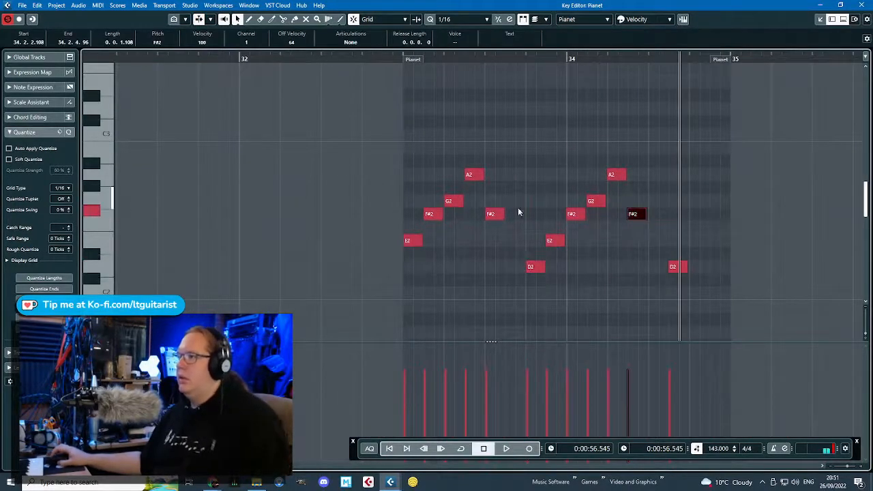
shift+click(498, 214)
drag(503, 215, 518, 215)
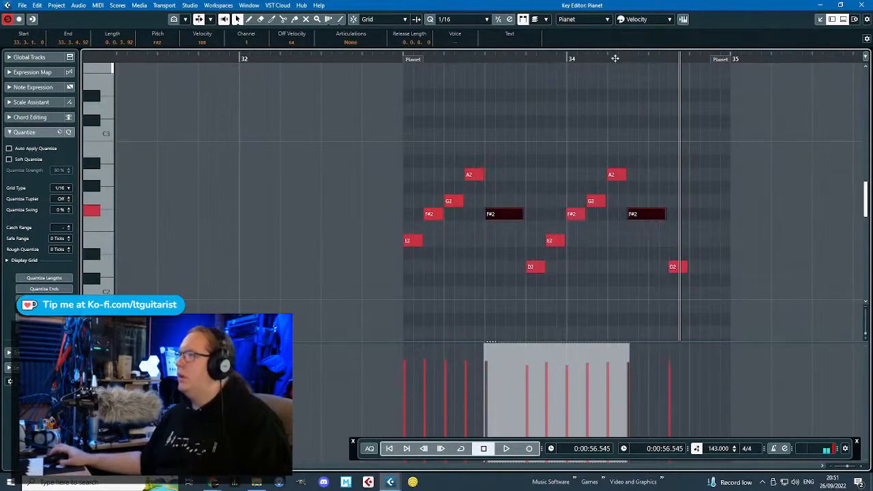
Shorten the Synth part to end right after the last D2 and play it from bar 33.
drag(720, 60, 684, 61)
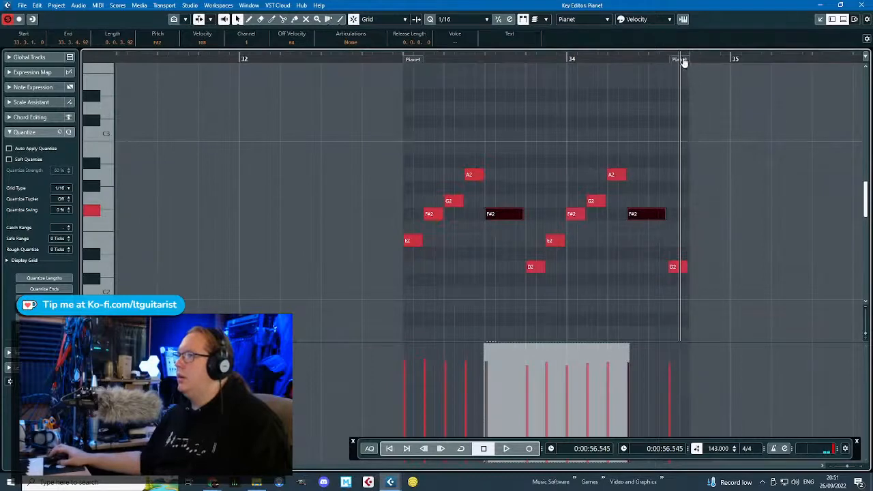
click(352, 83)
click(397, 56)
key(space)
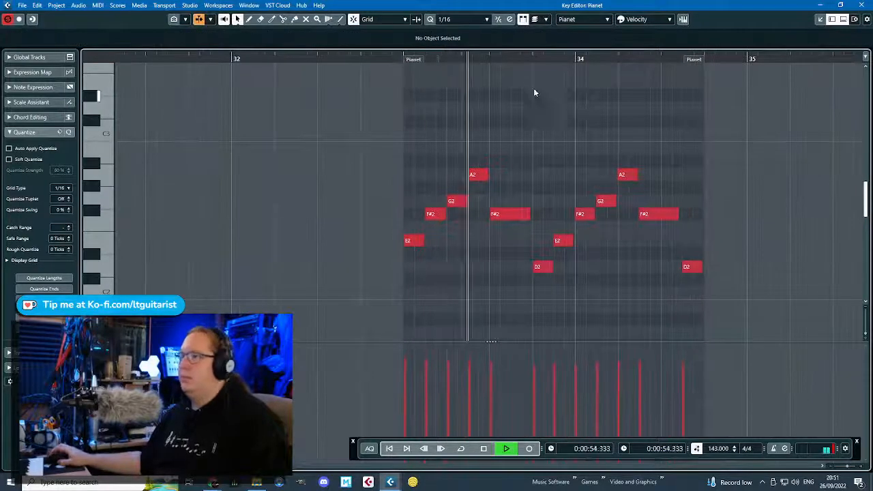
key(space)
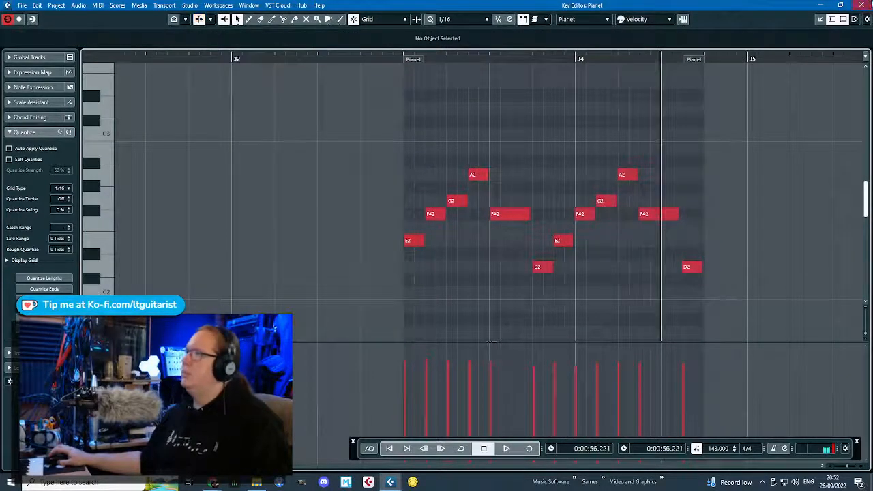
Repeat the Synth part back to back until just before bar 49 and glue all copies into one part.
click(862, 5)
key(ctrl+d)
key(ctrl+d)
key(ctrl+d)
key(ctrl+d)
key(ctrl+d)
key(ctrl+d)
key(ctrl+d)
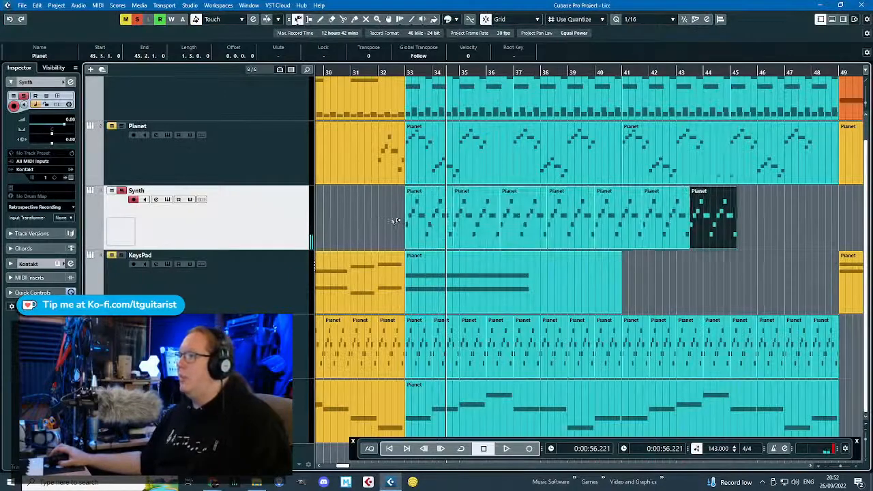
key(4)
drag(384, 219, 844, 198)
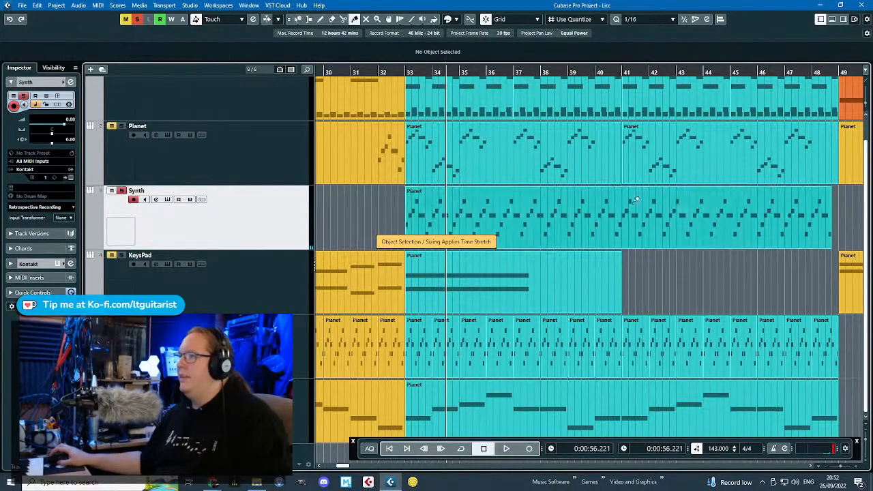
Duplicate the glued Synth part directly after itself and play the arrangement from just before bar 33.
key(1)
click(603, 216)
key(g)
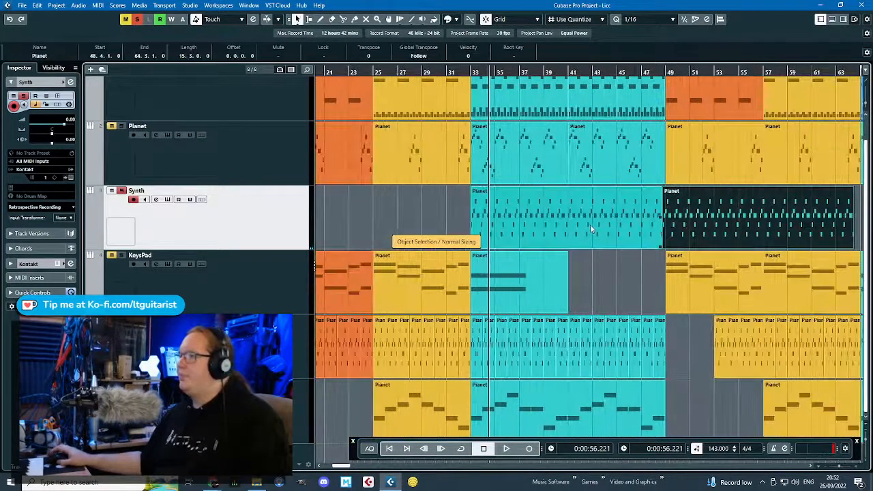
key(ctrl+d)
key(space)
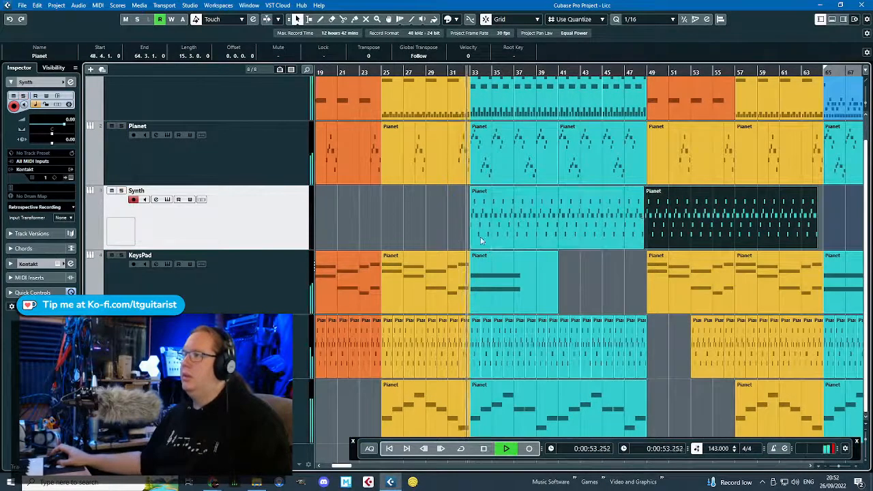
key(h)
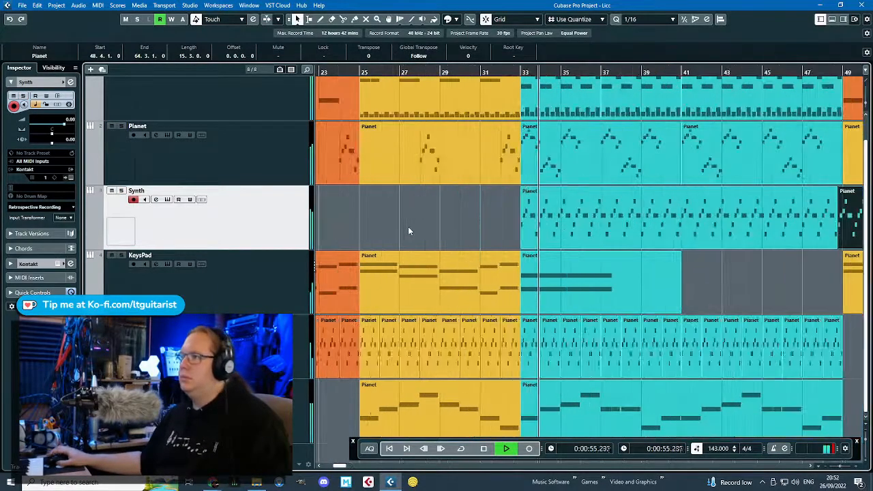
Duplicate the selected Synth part five more times back to back so the copies run to about bar 143.
key(g)
key(h)
scroll(408, 226, down, 3)
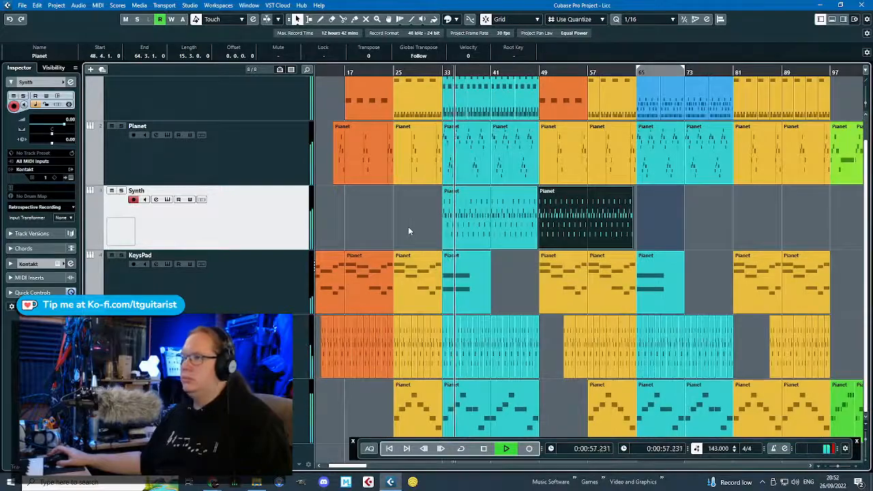
scroll(721, 248, up, 3)
key(ctrl+d)
key(ctrl+d)
scroll(720, 235, down, 3)
key(ctrl+d)
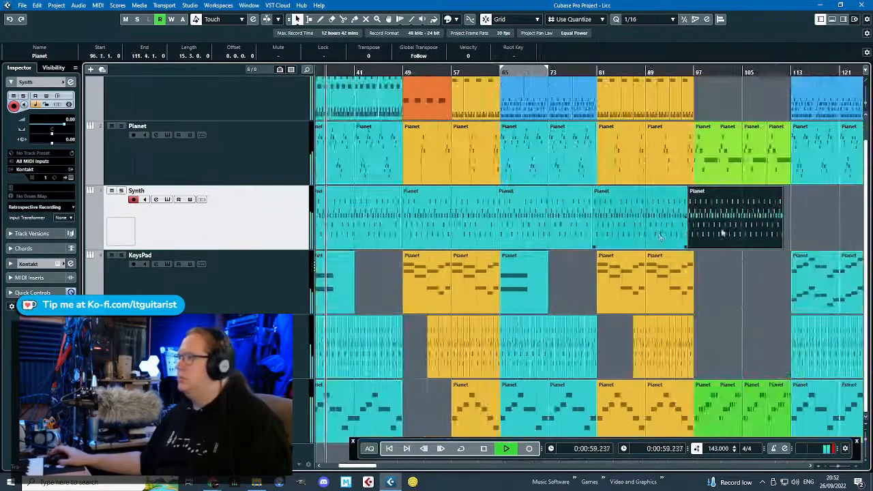
scroll(721, 236, down, 2)
key(ctrl+d)
key(ctrl+d)
scroll(808, 251, up, 3)
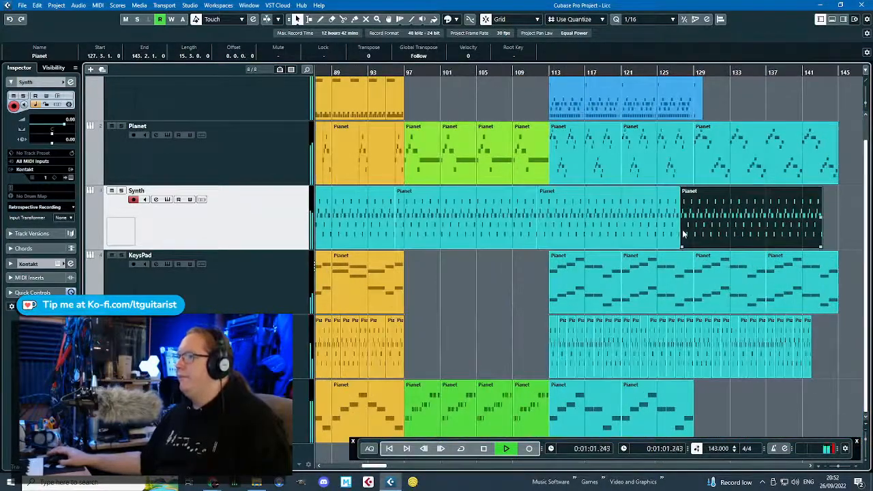
scroll(684, 234, down, 2)
scroll(578, 210, down, 2)
click(354, 218)
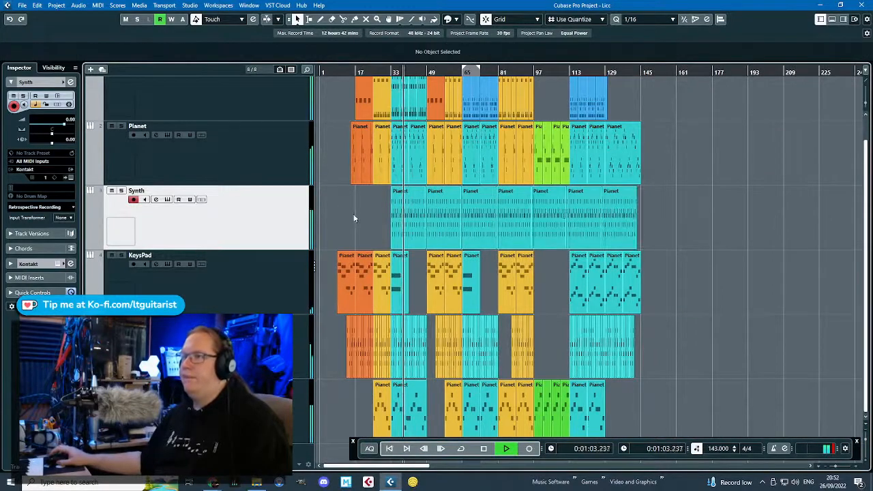
Show the volume automation lane under the Synth track and stop playback.
scroll(334, 216, up, 1)
scroll(385, 223, up, 1)
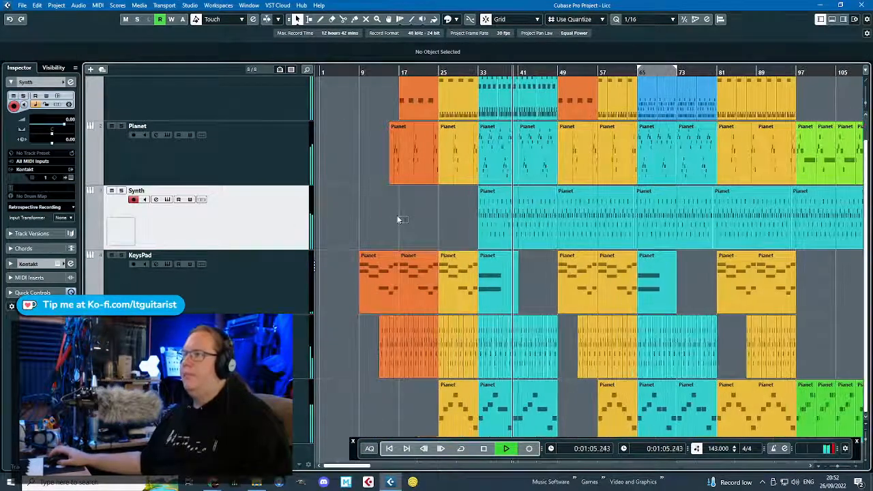
click(90, 245)
scroll(525, 223, up, 2)
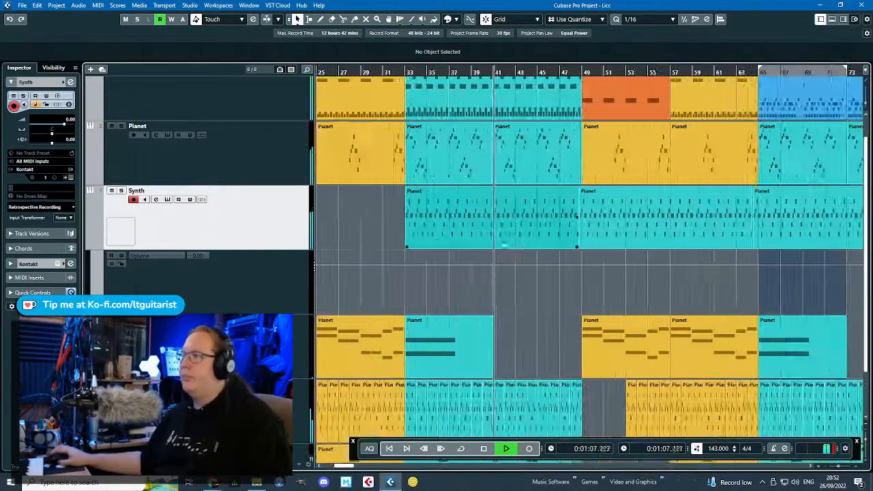
scroll(420, 229, down, 3)
key(space)
Move all the Synth parts together so the first one starts at bar 41.
scroll(370, 230, down, 2)
drag(739, 225, 598, 240)
scroll(386, 224, up, 4)
scroll(406, 235, down, 5)
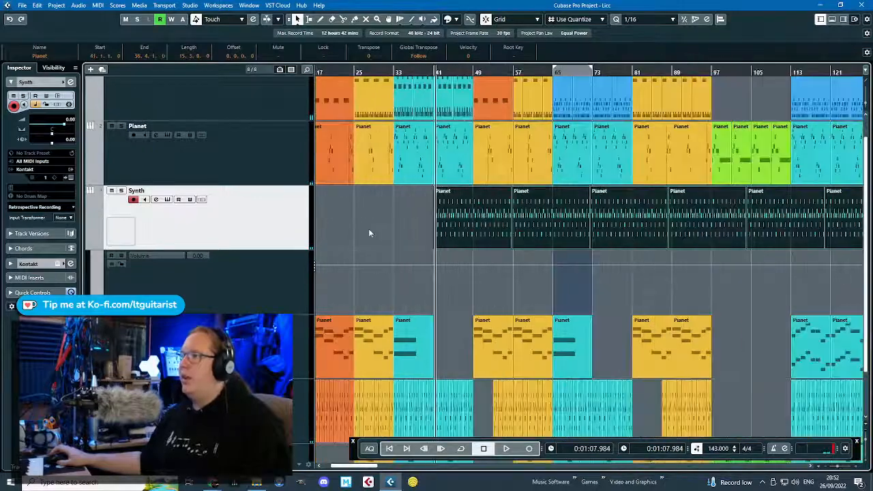
click(348, 227)
scroll(335, 240, down, 2)
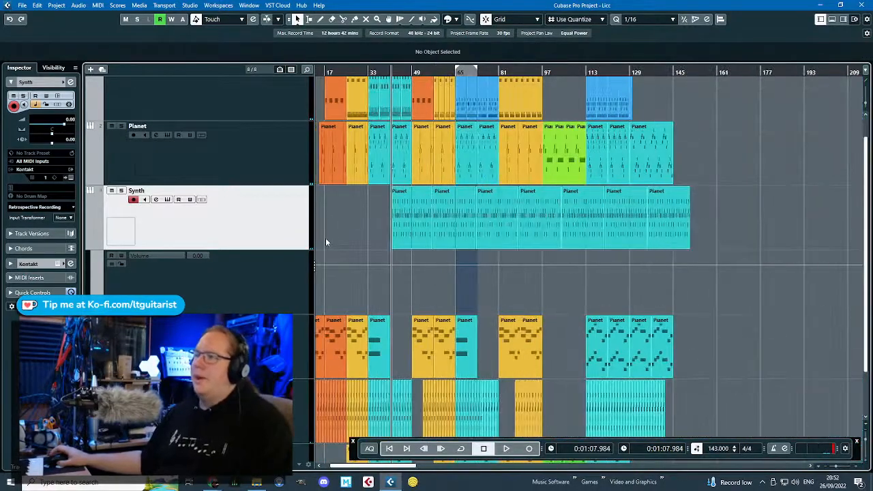
Move all the Synth parts together so the first one starts exactly at bar 49, and play from just before there.
drag(326, 238, 815, 213)
scroll(387, 214, up, 3)
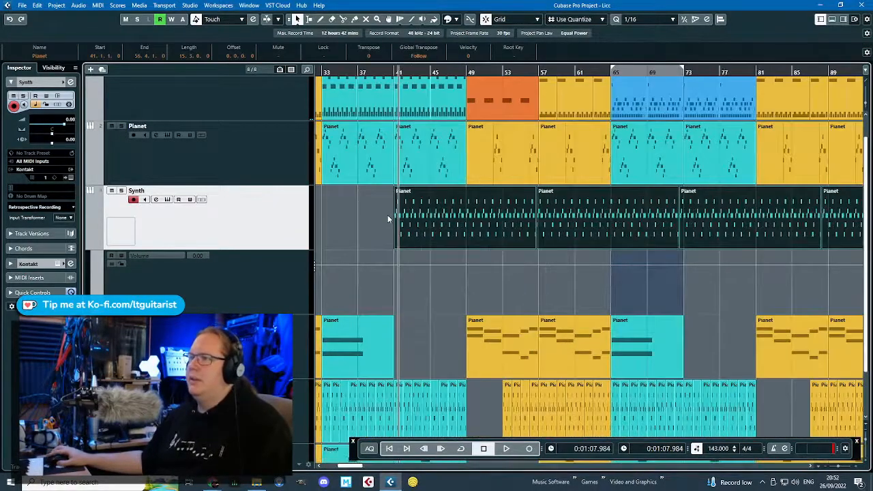
drag(397, 219, 467, 219)
scroll(467, 220, up, 3)
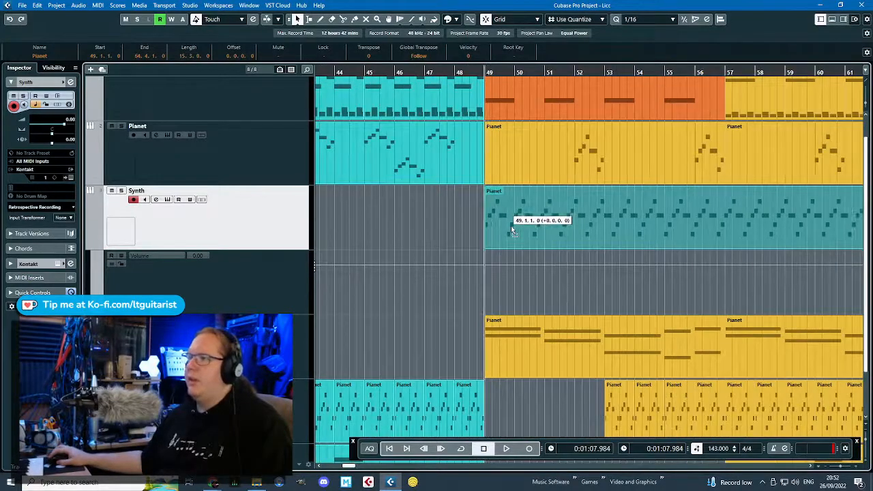
scroll(394, 226, down, 1)
scroll(393, 226, down, 5)
key(space)
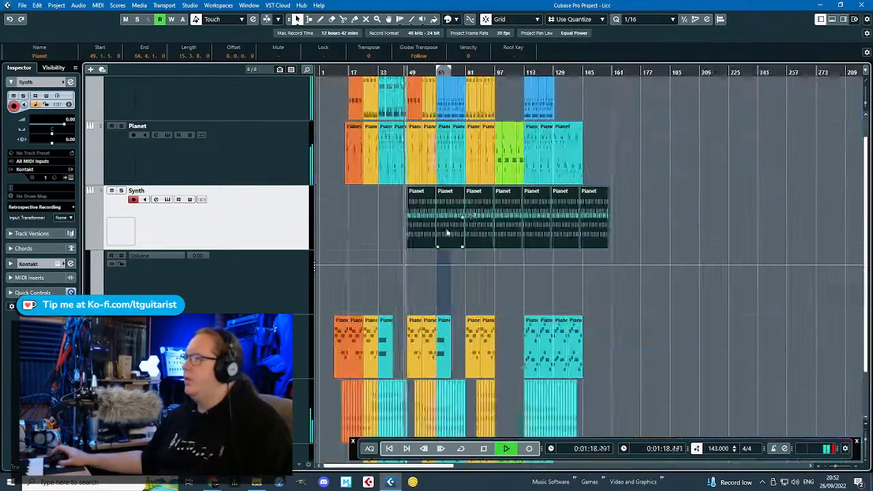
Delete the last Synth part, which extends past the song's end at bar 145.
click(652, 255)
click(639, 238)
key(Delete)
scroll(515, 241, down, 1)
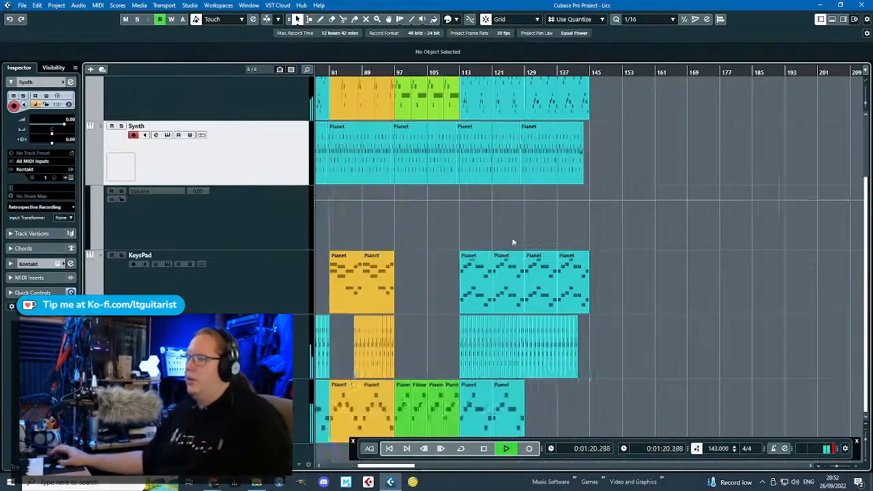
Listen from bar 49 to just past bar 65, checking how the Synth layer sits with the other tracks.
scroll(486, 235, down, 2)
scroll(440, 222, left, 3)
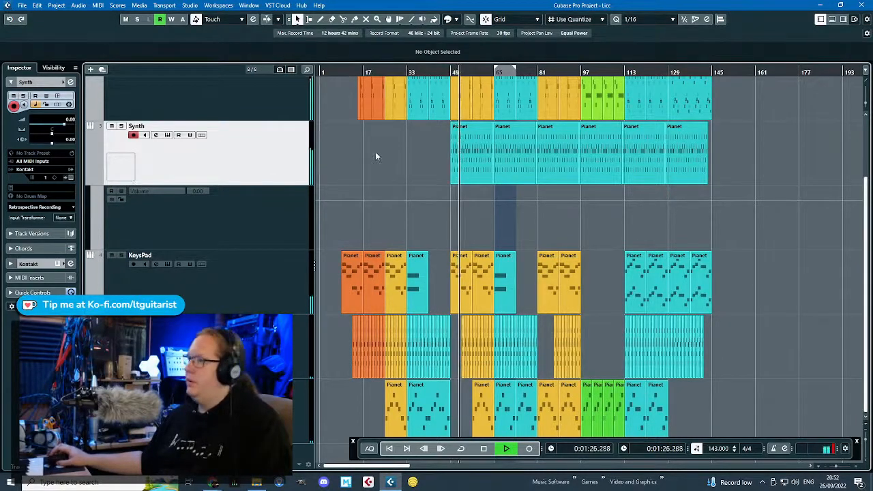
scroll(404, 160, up, 2)
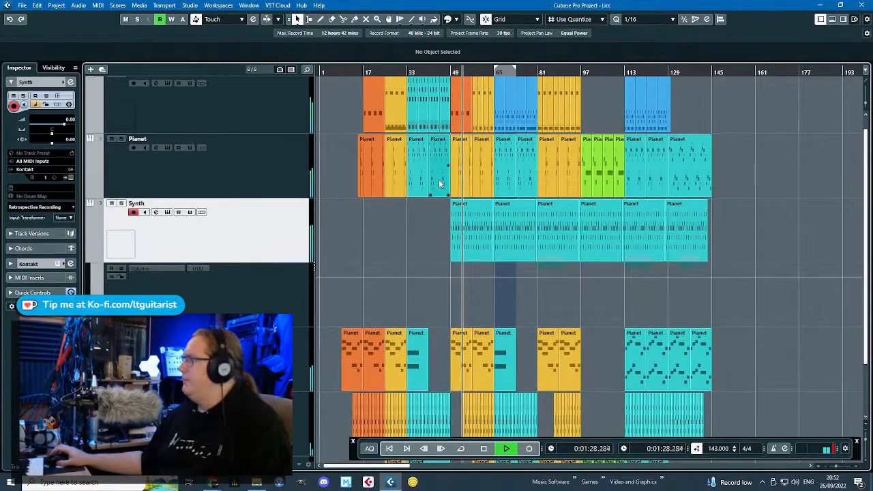
scroll(446, 231, up, 3)
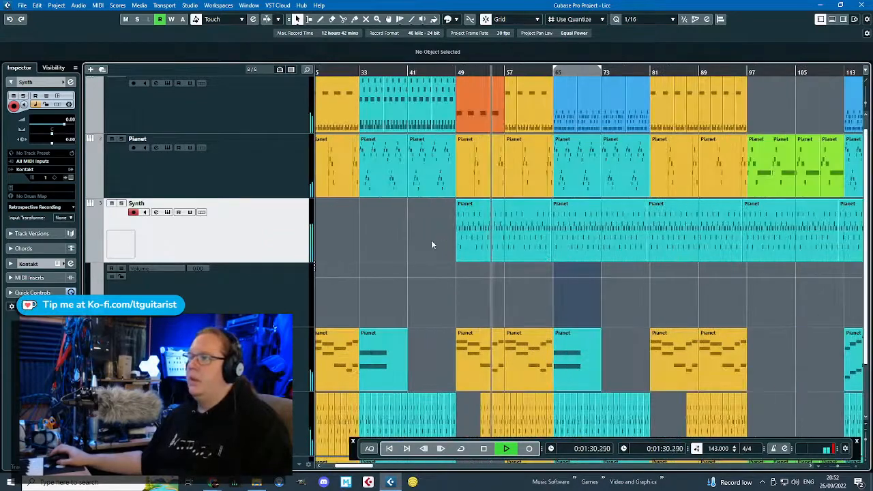
scroll(559, 258, up, 2)
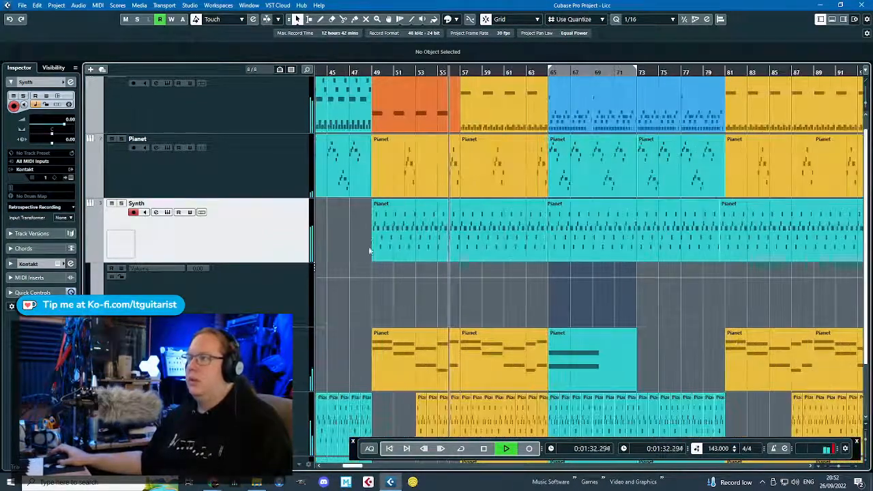
scroll(395, 240, up, 3)
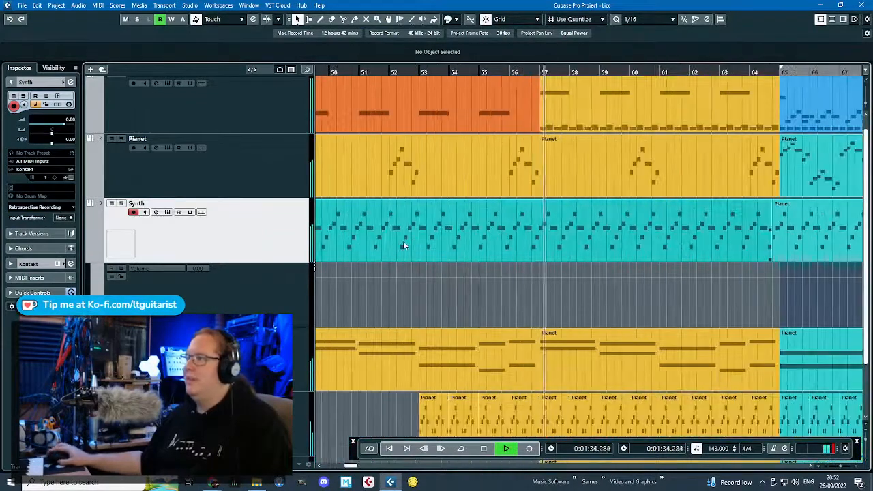
scroll(412, 248, down, 2)
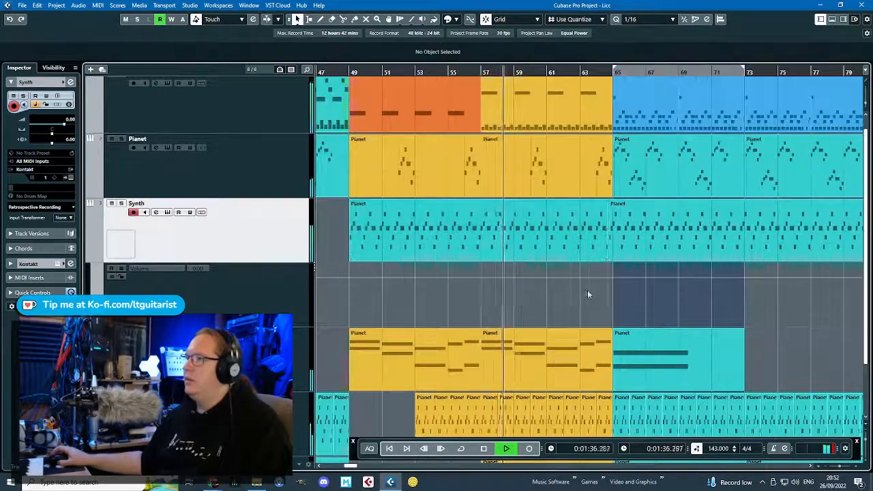
scroll(587, 290, up, 3)
scroll(519, 290, up, 2)
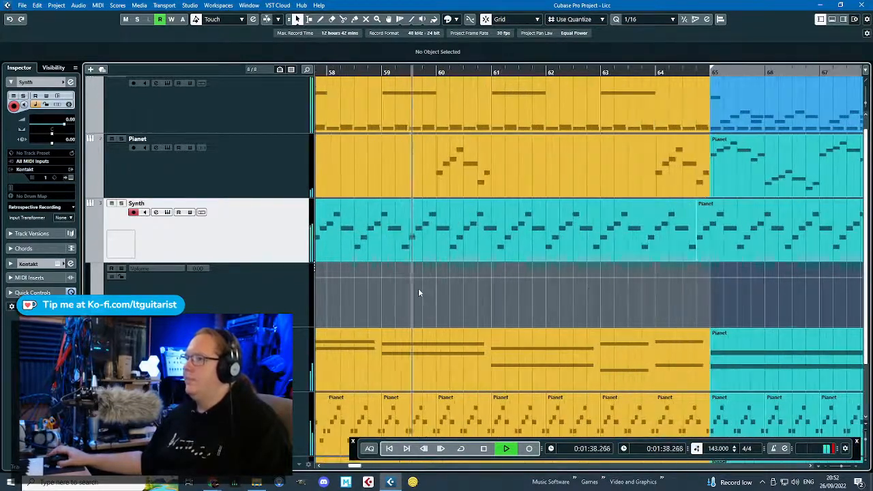
scroll(418, 288, up, 1)
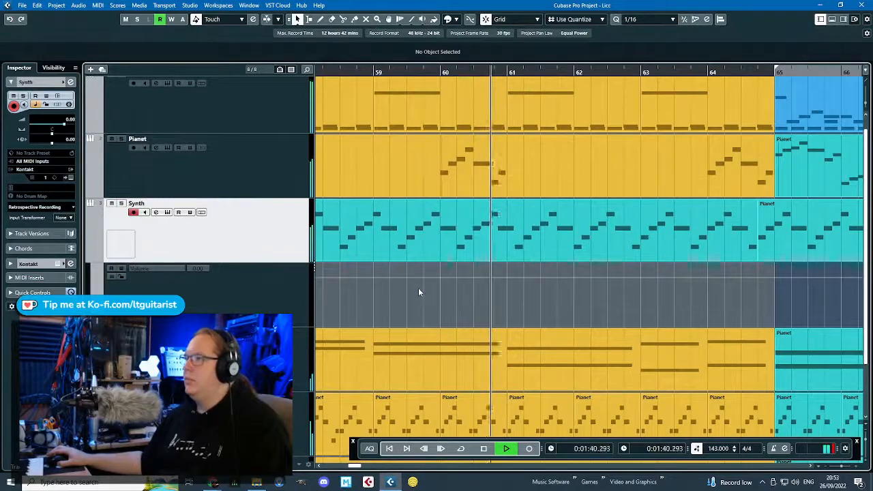
scroll(418, 287, down, 3)
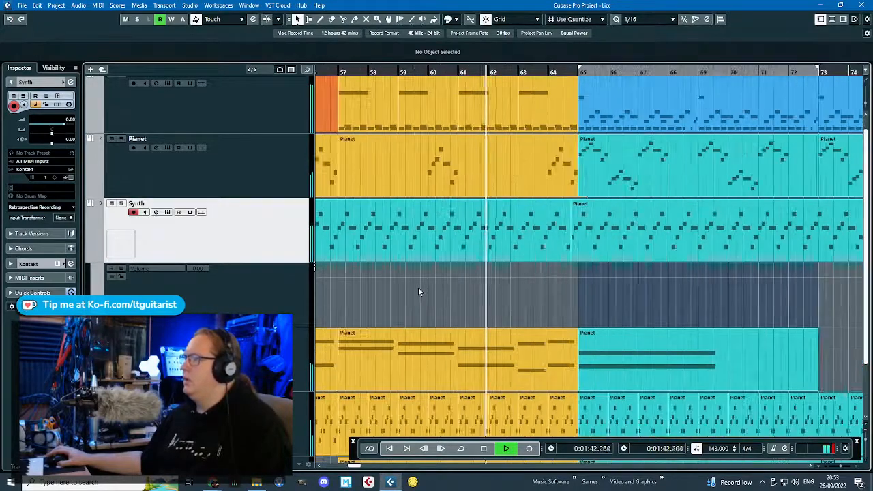
scroll(418, 287, down, 3)
scroll(418, 287, down, 1)
scroll(418, 287, up, 3)
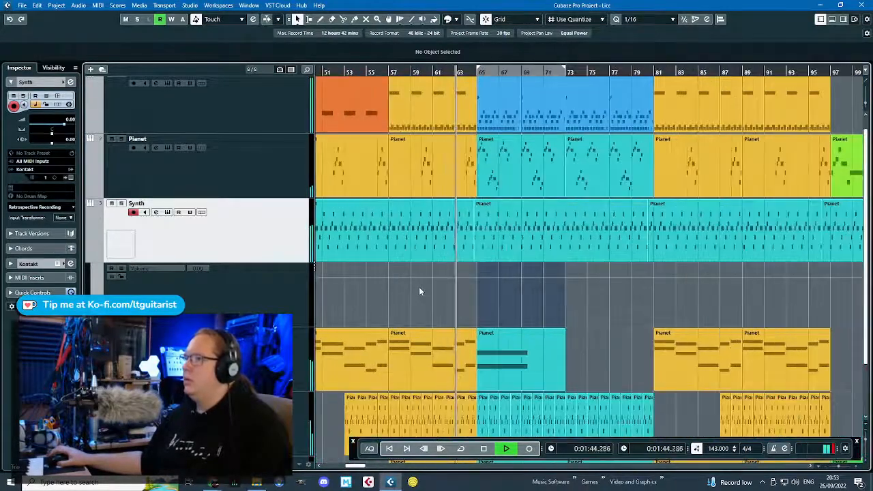
scroll(443, 283, up, 2)
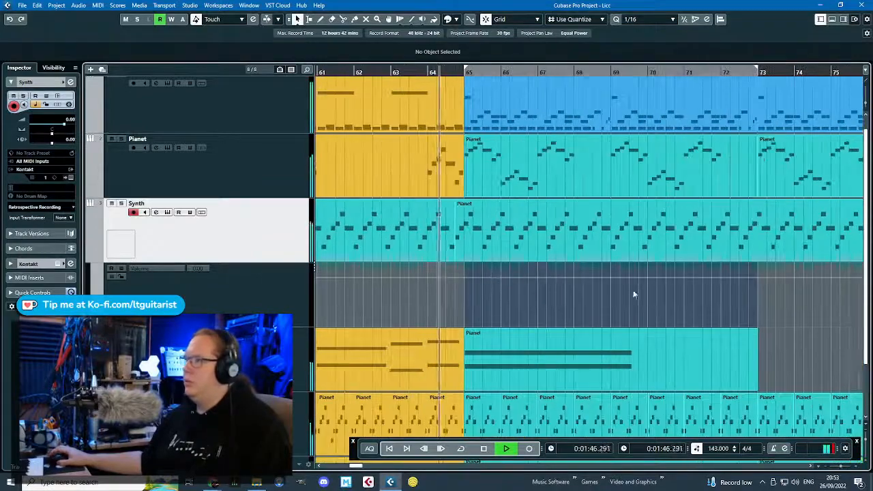
scroll(612, 285, down, 5)
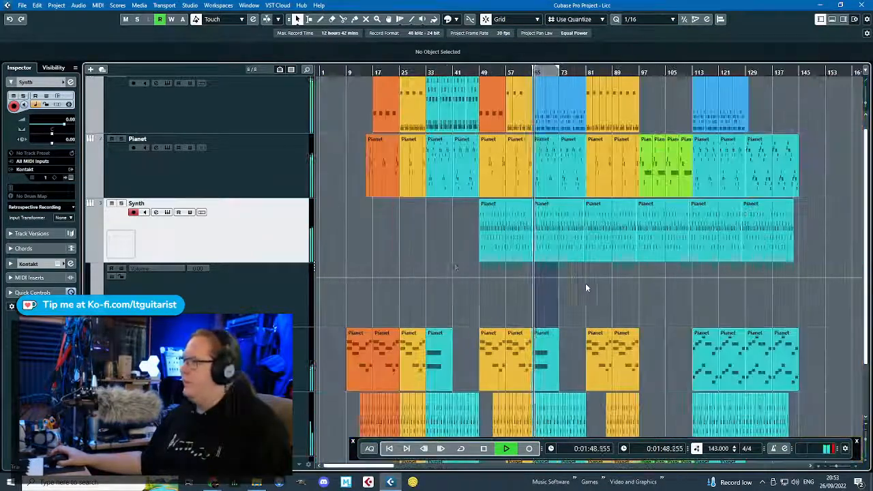
scroll(430, 268, down, 3)
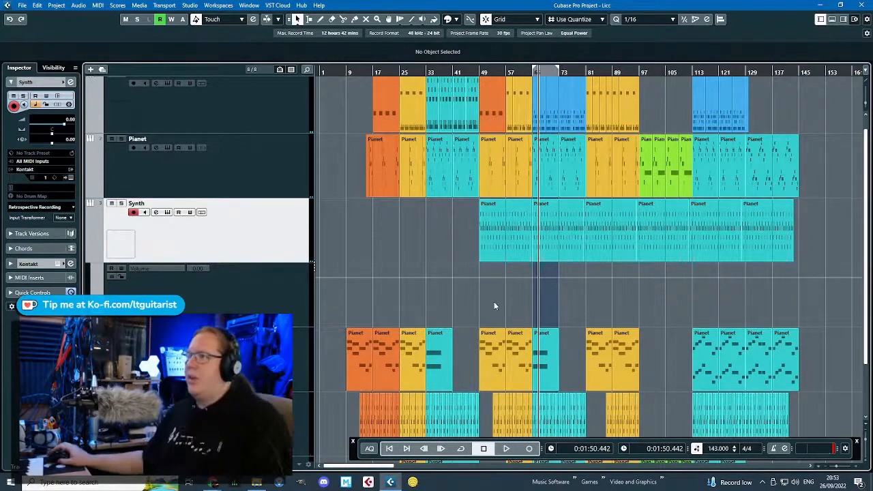
Add a curved volume fade-out on the Synth track from about bar 128 down to -19.0 at bar 143, and lock the automation lane.
scroll(477, 305, up, 4)
scroll(447, 308, down, 3)
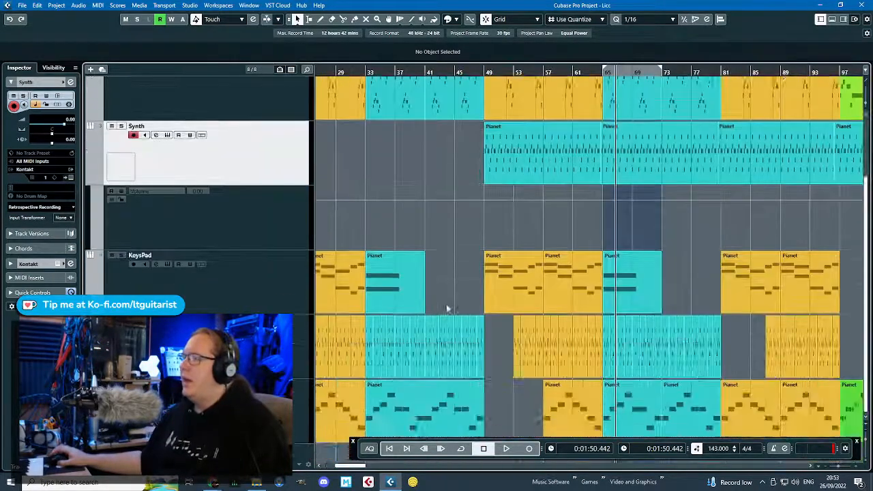
scroll(447, 308, down, 5)
scroll(717, 265, up, 4)
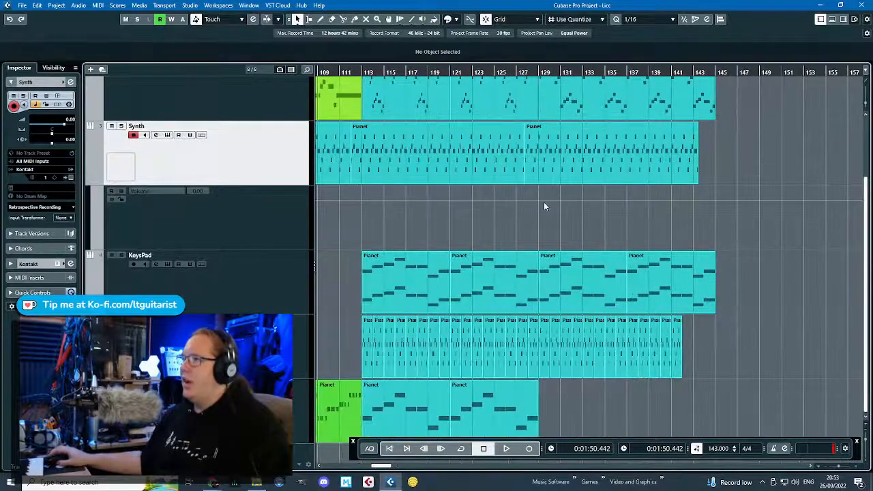
click(535, 200)
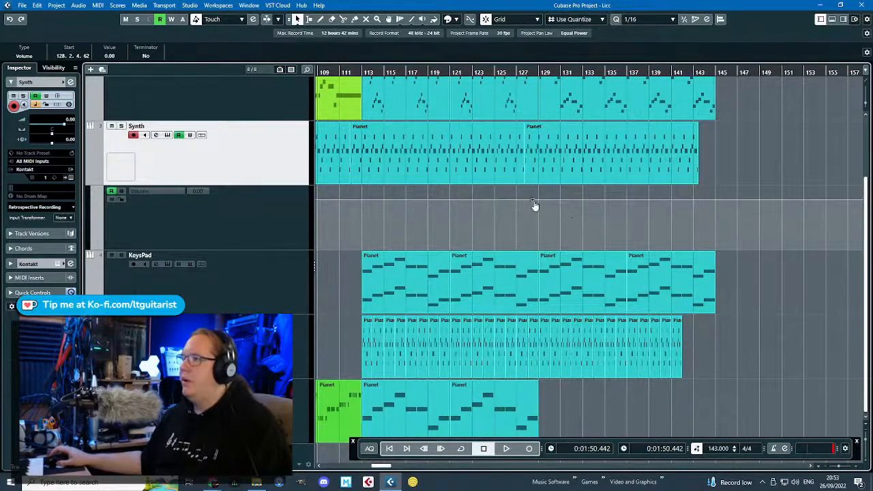
drag(637, 206, 700, 232)
scroll(546, 216, down, 4)
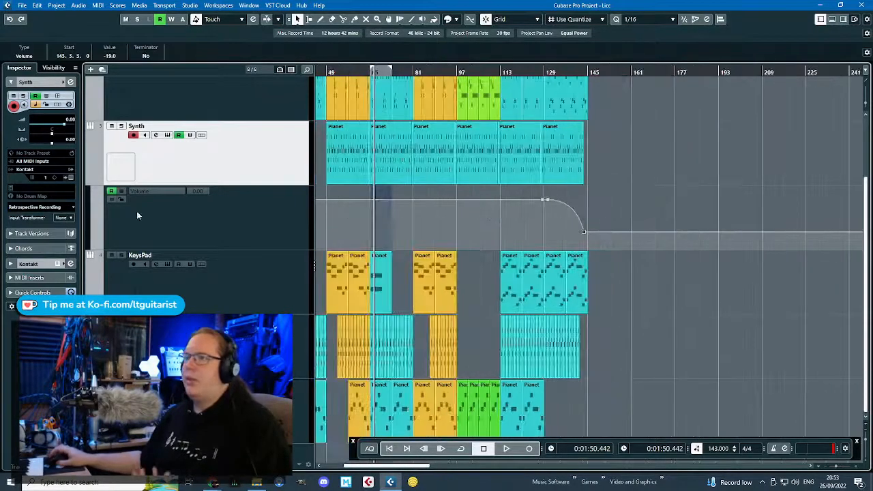
click(121, 199)
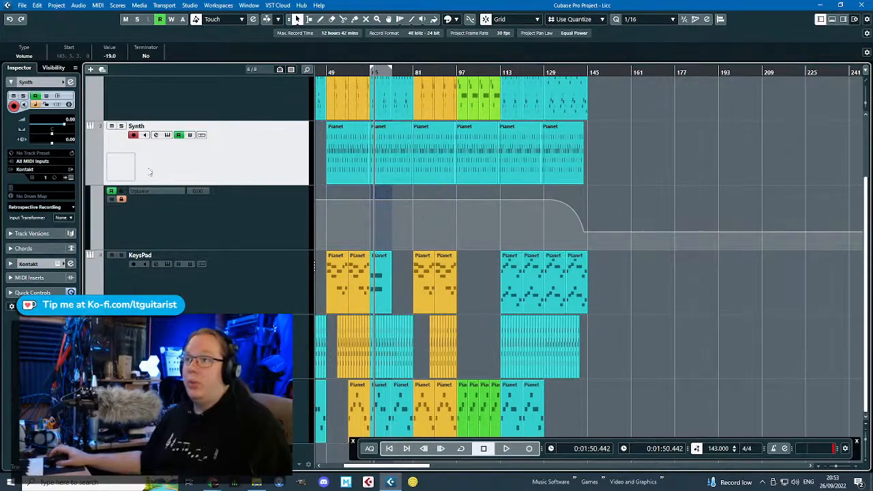
drag(403, 238, 286, 222)
Color all the Synth parts from bar 49 onward yellow.
scroll(491, 196, up, 6)
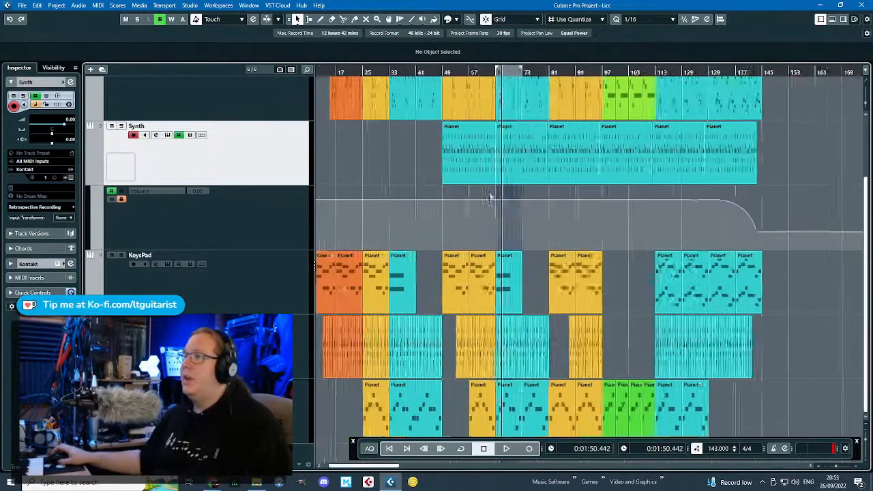
scroll(480, 210, down, 8)
drag(655, 168, 656, 171)
scroll(502, 66, up, 3)
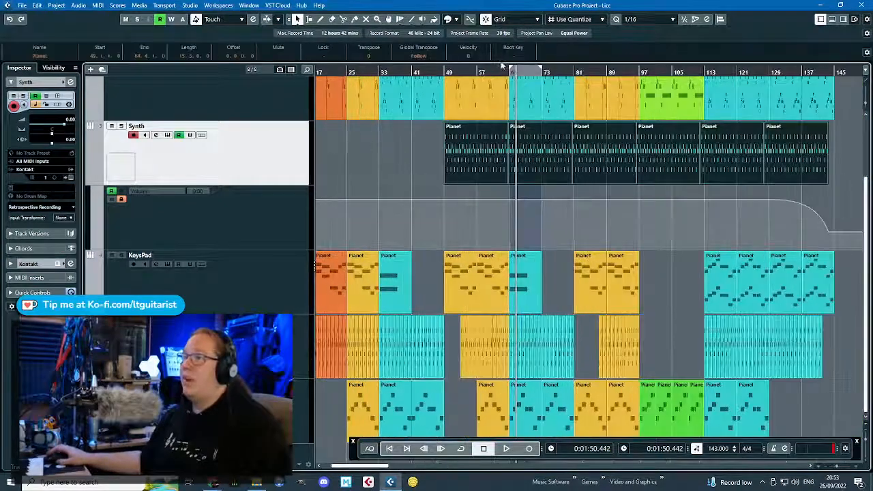
scroll(505, 176, up, 3)
click(457, 22)
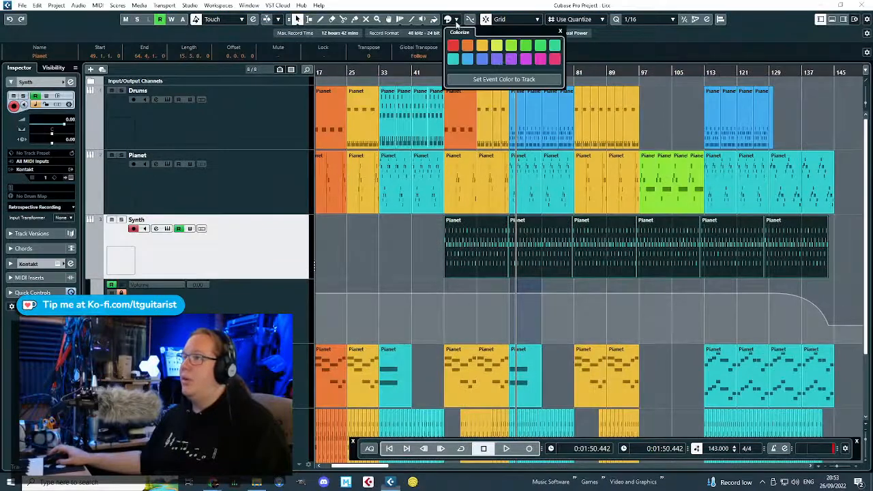
click(496, 46)
click(676, 111)
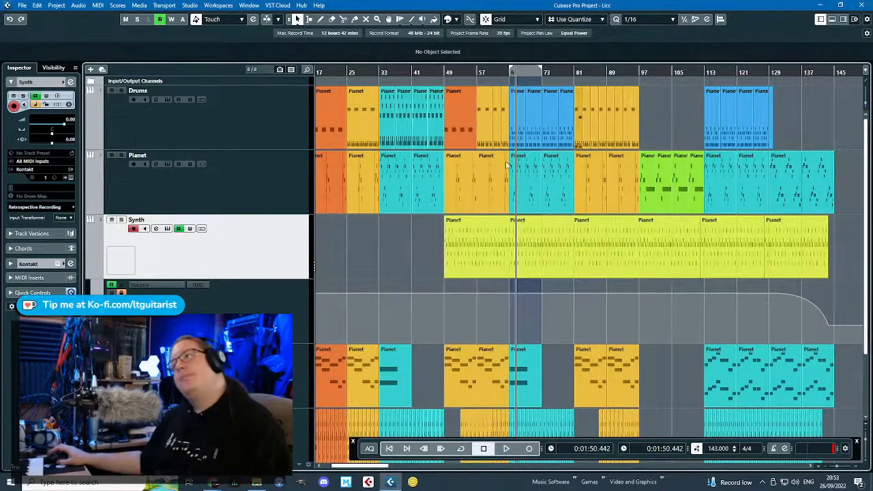
Play the arrangement from just after bar 65 to hear the Synth layer with the section there.
scroll(466, 210, up, 3)
key(space)
scroll(628, 292, up, 4)
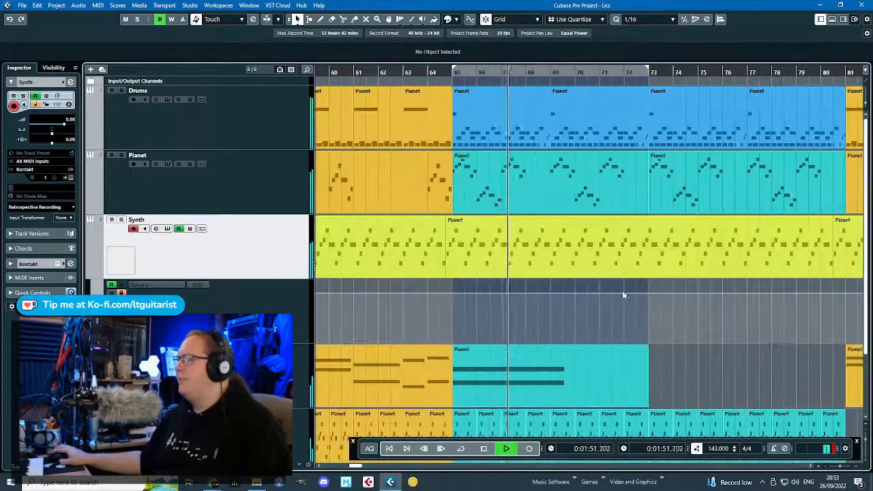
Listen from just before bar 49 to about bar 53, checking how the Synth layer enters with the other tracks.
scroll(621, 295, down, 4)
key(space)
click(411, 72)
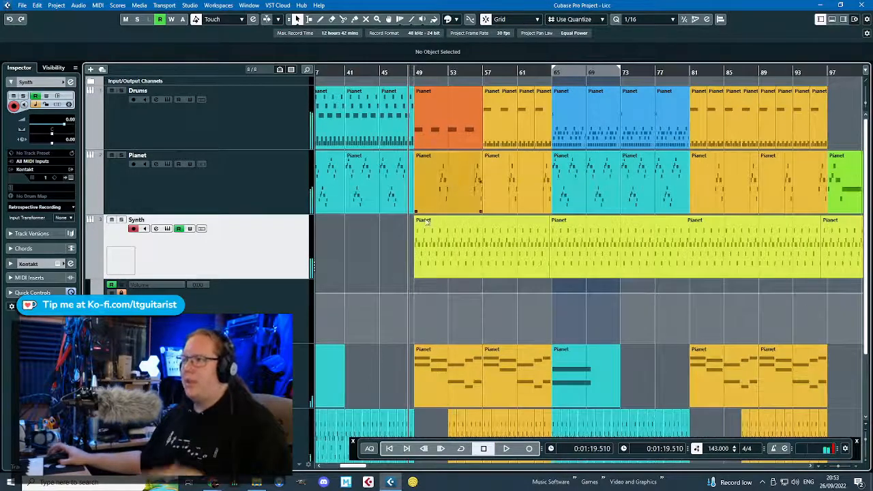
key(space)
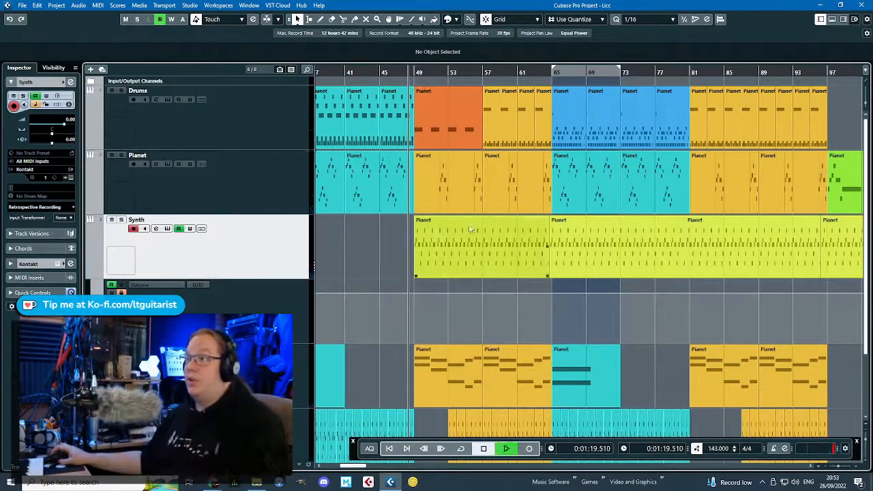
scroll(390, 261, up, 3)
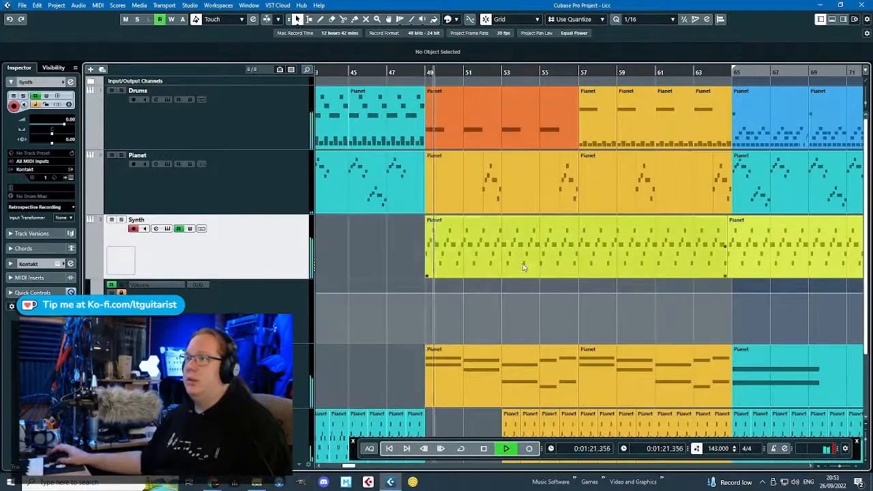
scroll(528, 278, down, 2)
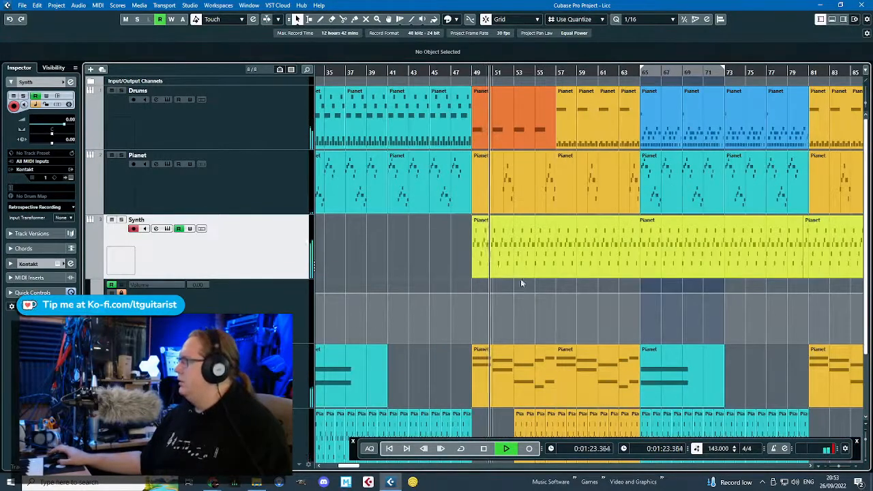
scroll(515, 291, up, 5)
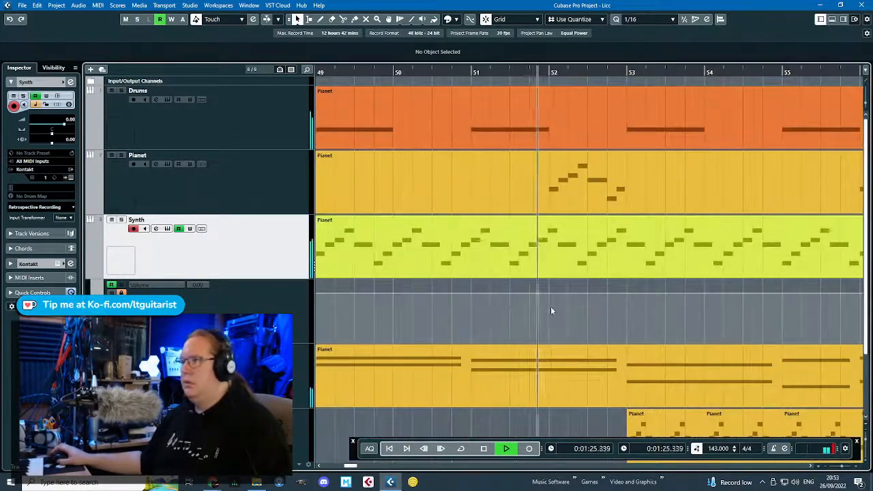
scroll(537, 299, down, 5)
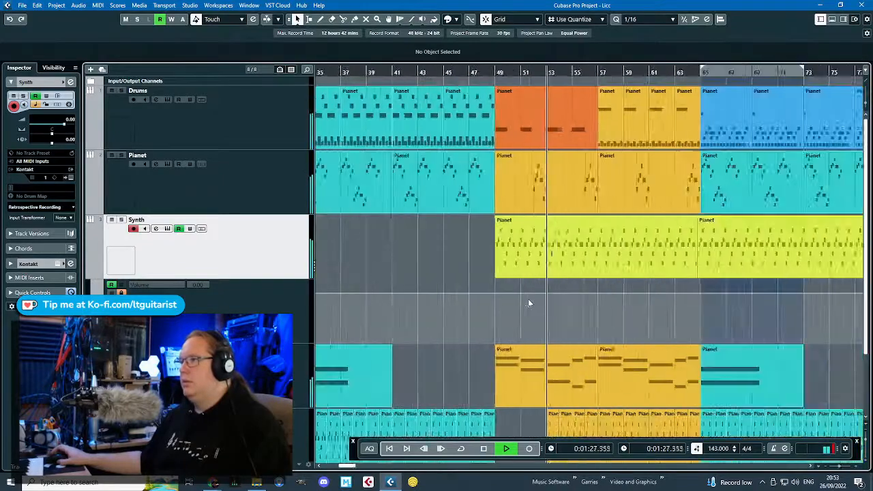
key(space)
scroll(452, 290, down, 3)
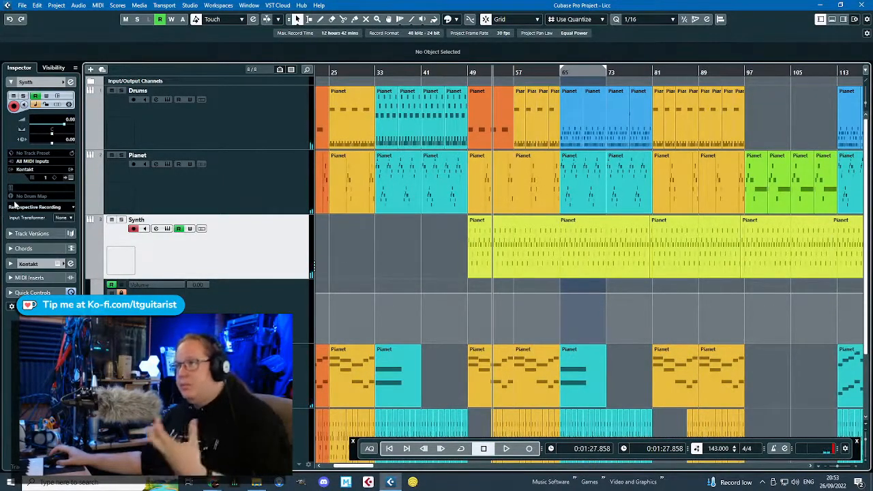
Check the Glassy Bell filter controls, and assign the Synth track's automation lane to the Cutoff - Glassy Bell parameter.
click(70, 177)
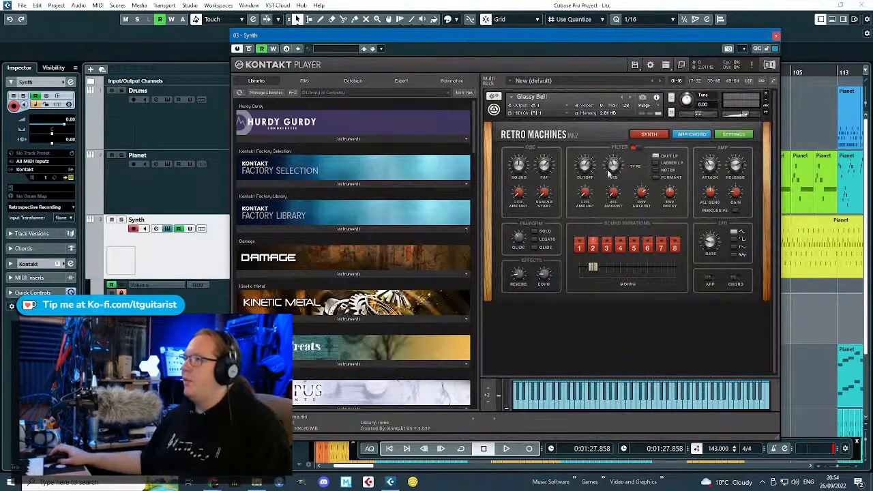
click(776, 36)
right_click(167, 269)
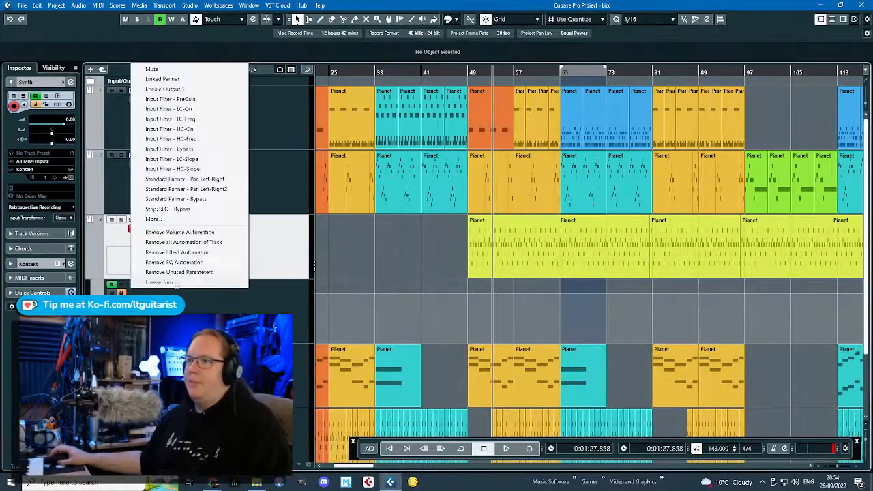
click(164, 219)
drag(240, 69, 431, 100)
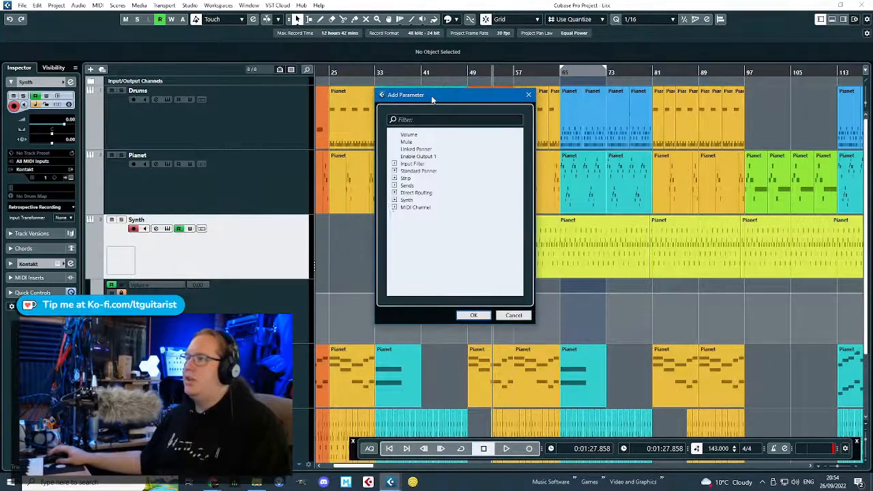
click(394, 201)
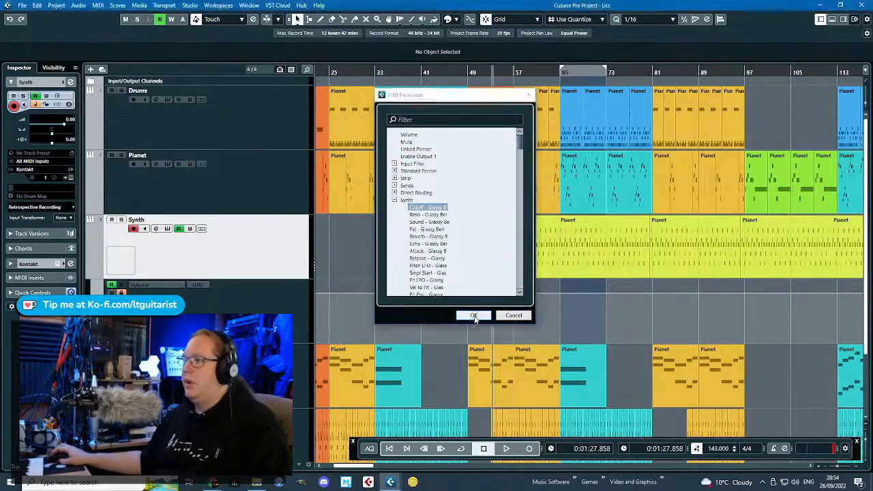
click(473, 315)
Add a curved cutoff dip on the Synth lane between bars 65 and 81, with 62.20 at both ends and its low point at bar 73.
key(h)
key(h)
key(h)
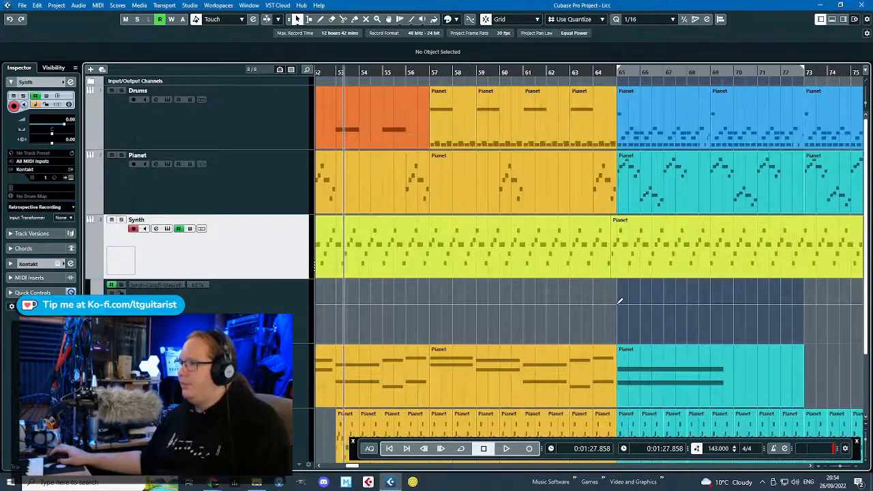
click(619, 303)
scroll(618, 308, down, 1)
scroll(765, 291, up, 4)
scroll(762, 292, down, 4)
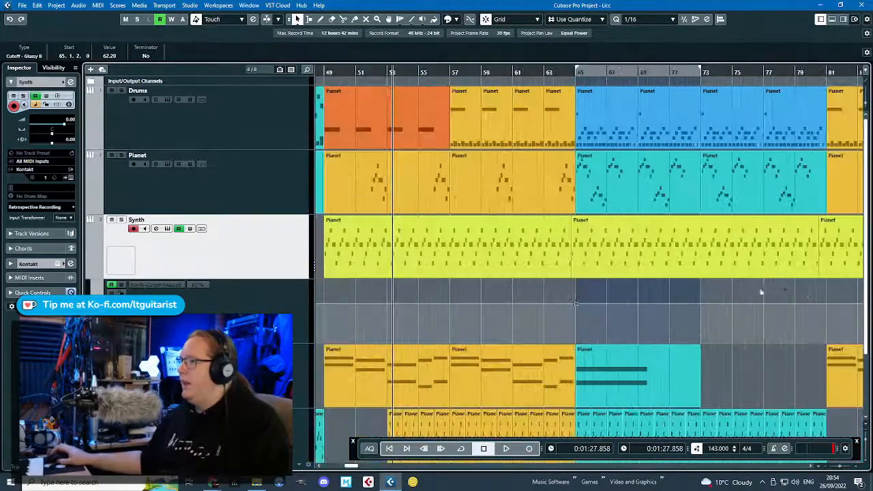
click(807, 296)
scroll(805, 300, right, 1)
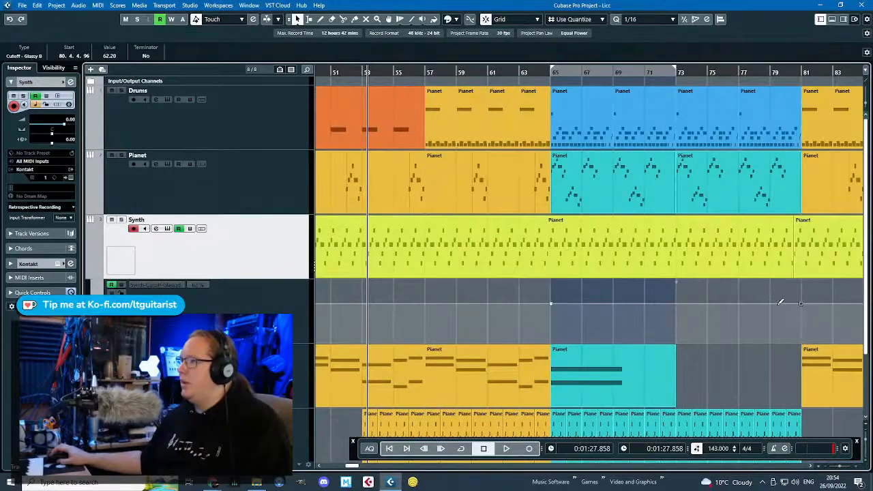
click(675, 318)
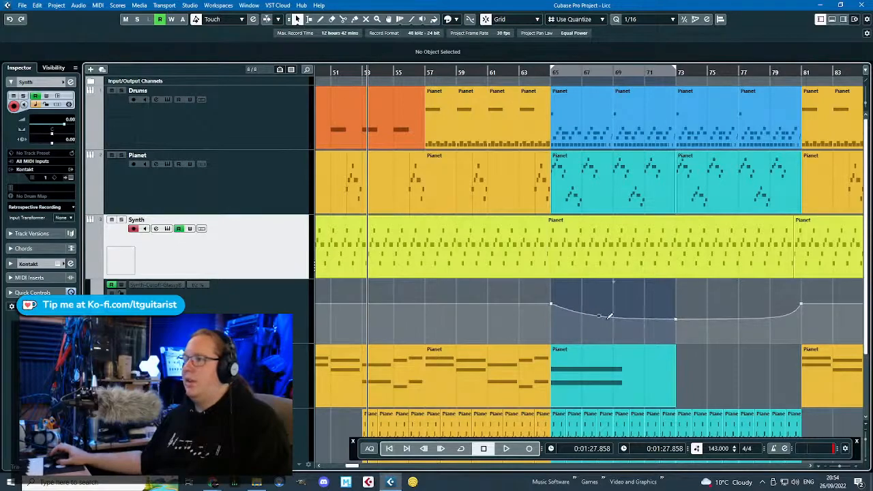
Play the Synth track soloed from just before bar 65, and lower the cutoff dip's point at bar 73.
click(540, 73)
key(space)
scroll(604, 318, up, 4)
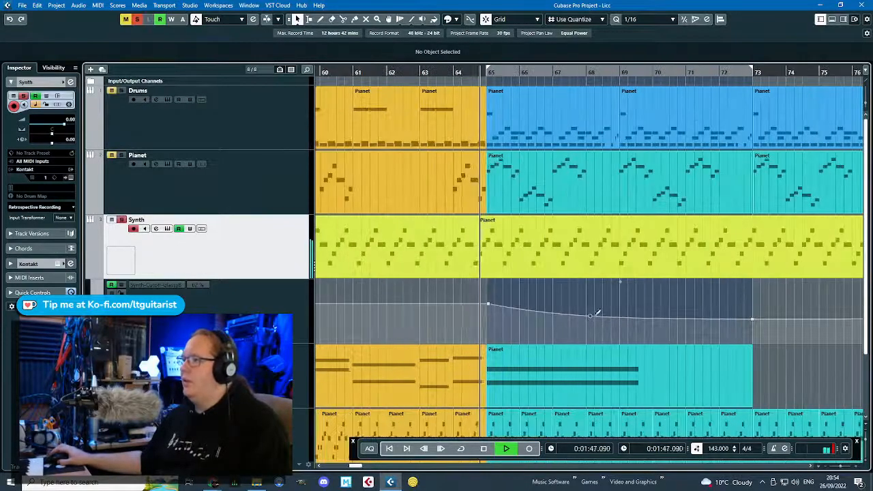
mouse_move(748, 317)
mouse_down()
mouse_move(753, 327)
mouse_move(741, 330)
mouse_move(762, 326)
mouse_move(742, 327)
mouse_up()
Add a second curved cutoff dip from 62.20 just before bar 113 to about bar 129, bottoming at about 35.93 near bar 121.
scroll(731, 313, down, 3)
scroll(745, 315, down, 8)
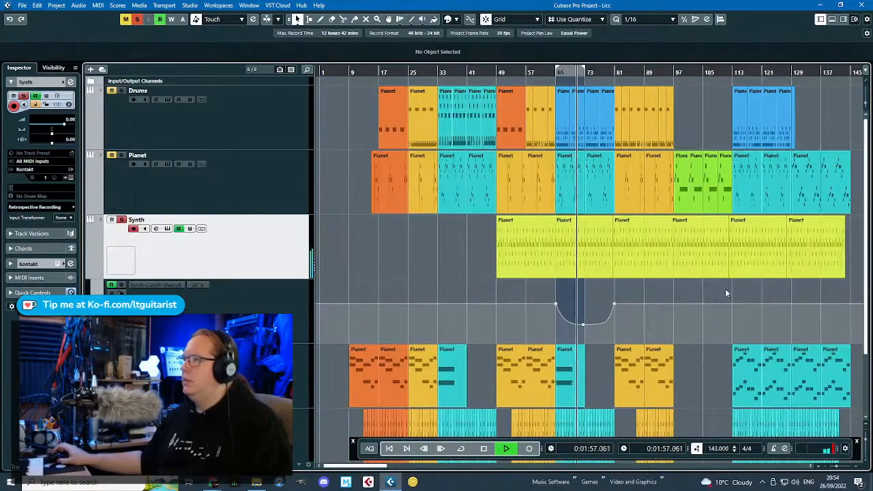
scroll(643, 304, up, 3)
scroll(715, 302, down, 3)
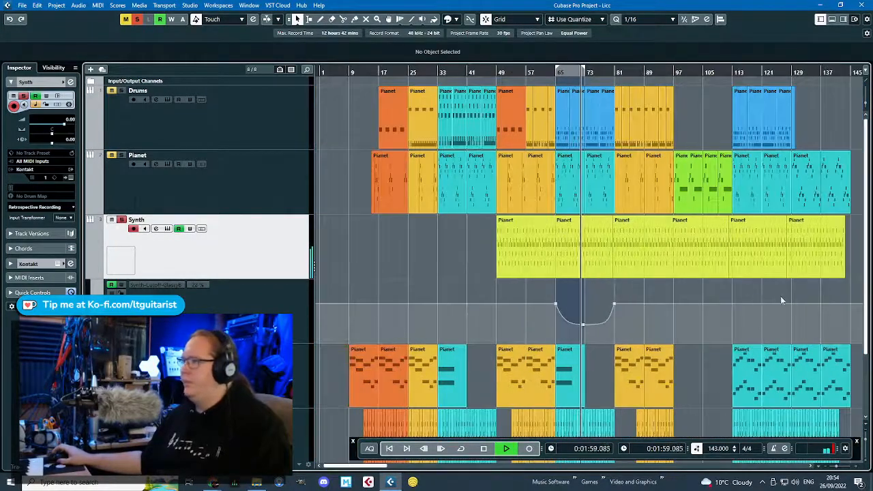
scroll(780, 298, up, 4)
scroll(676, 303, up, 2)
click(672, 307)
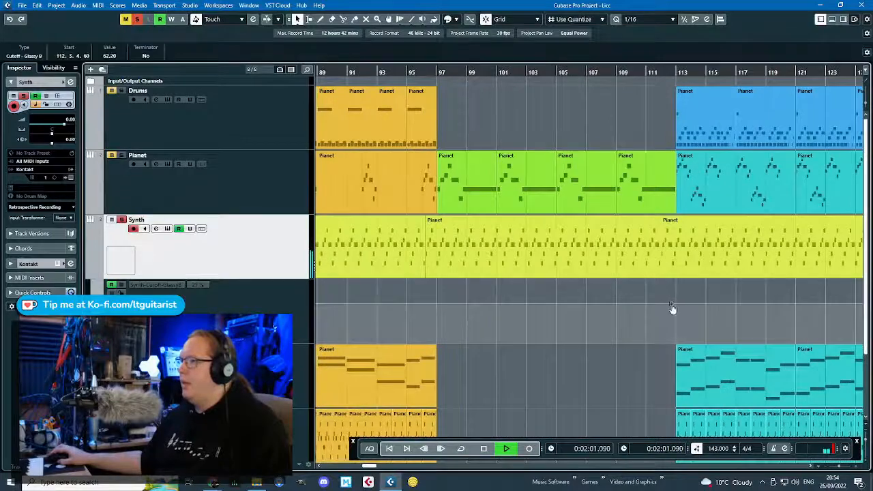
scroll(671, 307, down, 2)
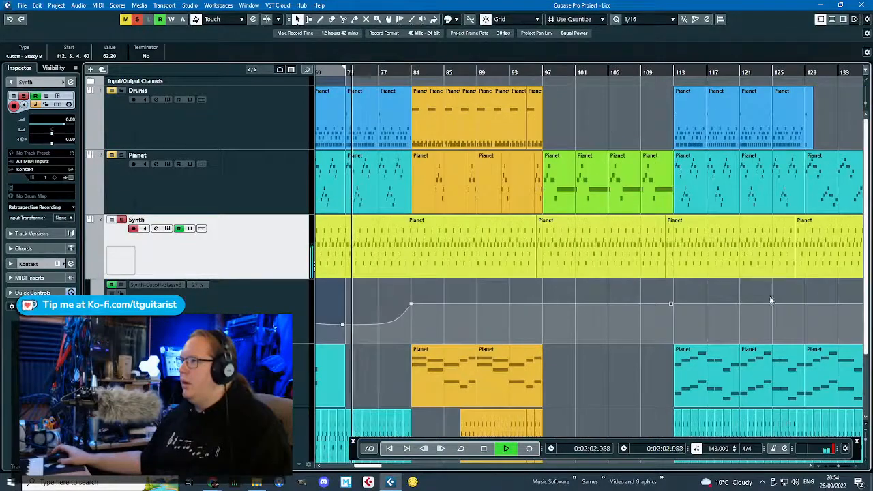
click(808, 303)
scroll(808, 307, up, 1)
click(732, 313)
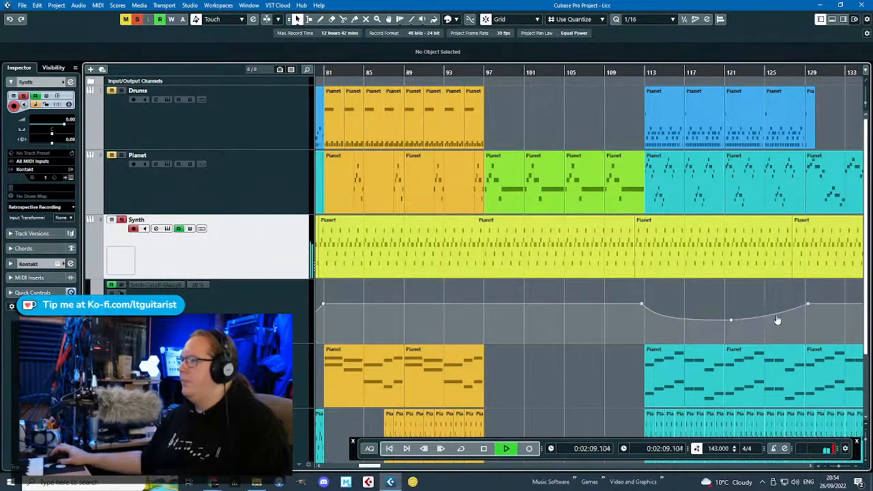
Curve the Synth cutoff down from about bar 129 to 0.00 at the end of the last Synth part, at bar 143.
scroll(591, 304, down, 3)
scroll(576, 306, up, 4)
scroll(523, 309, down, 4)
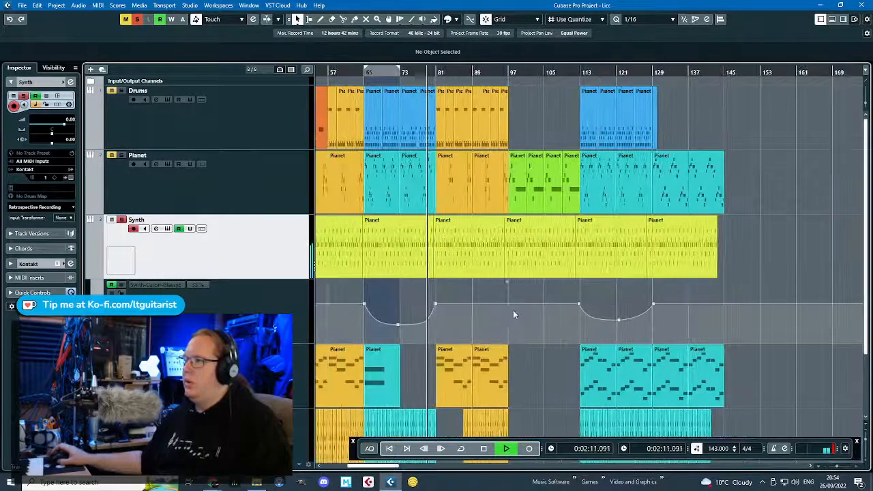
scroll(695, 317, up, 5)
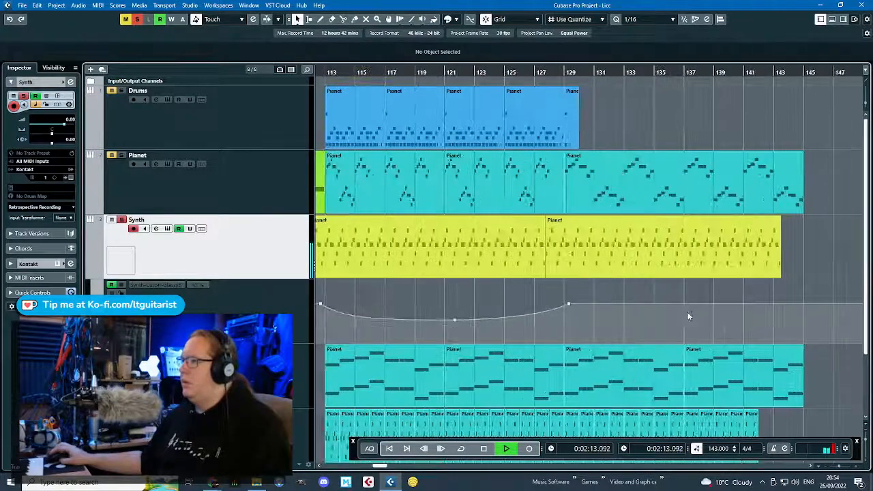
click(782, 330)
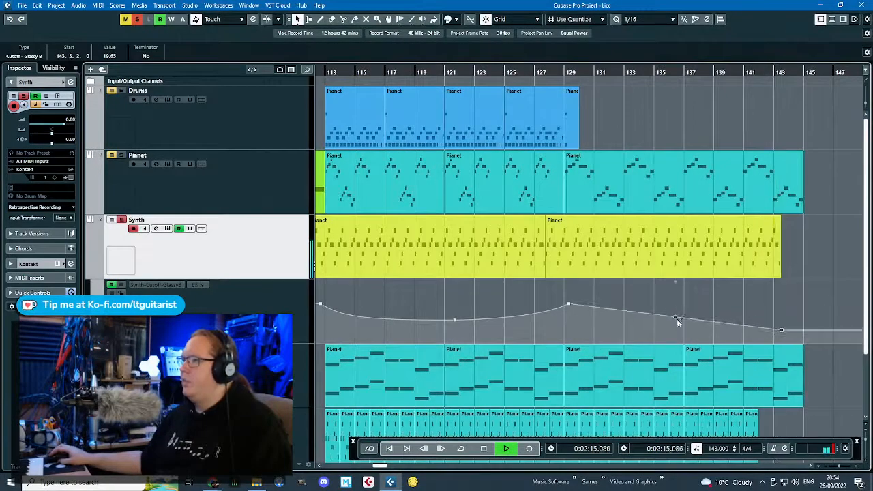
drag(677, 319, 684, 317)
drag(780, 334, 782, 344)
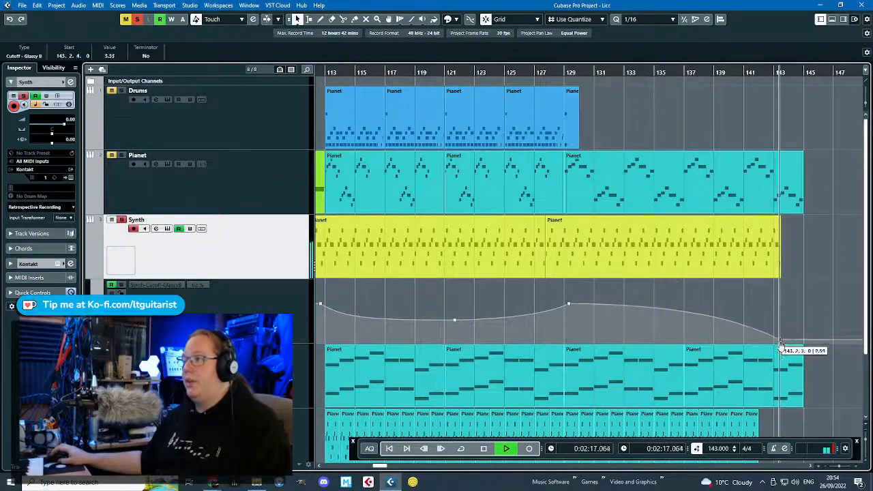
Add a curved cutoff rise from bar 97 up to 83.33 at bar 111, and play the section from bar 97.
scroll(532, 321, down, 6)
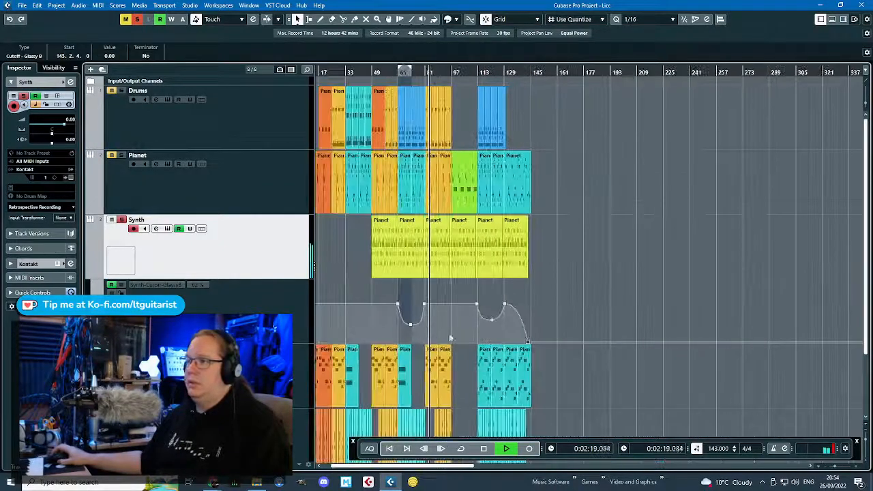
scroll(397, 334, up, 2)
scroll(377, 297, right, 5)
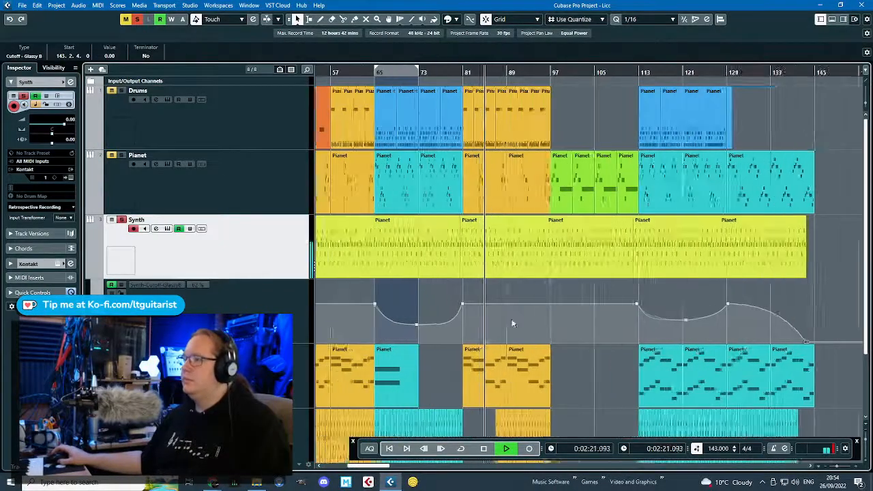
scroll(549, 272, up, 3)
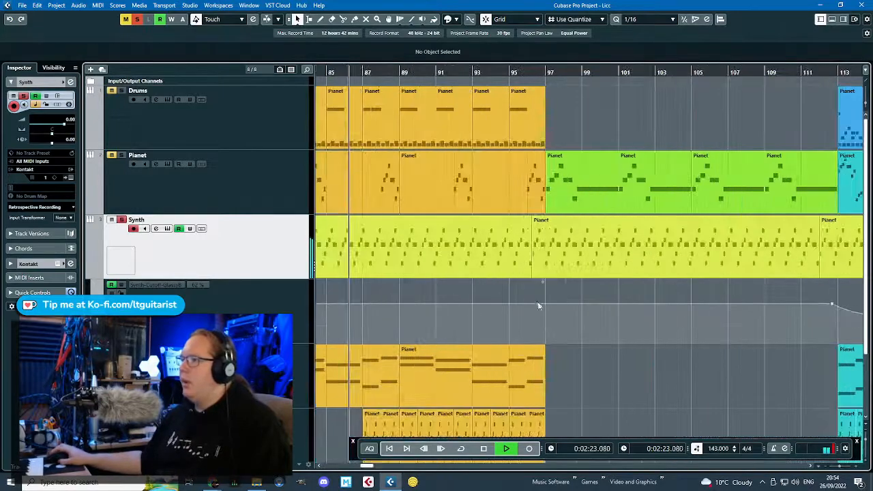
click(544, 303)
drag(816, 302, 806, 291)
click(544, 72)
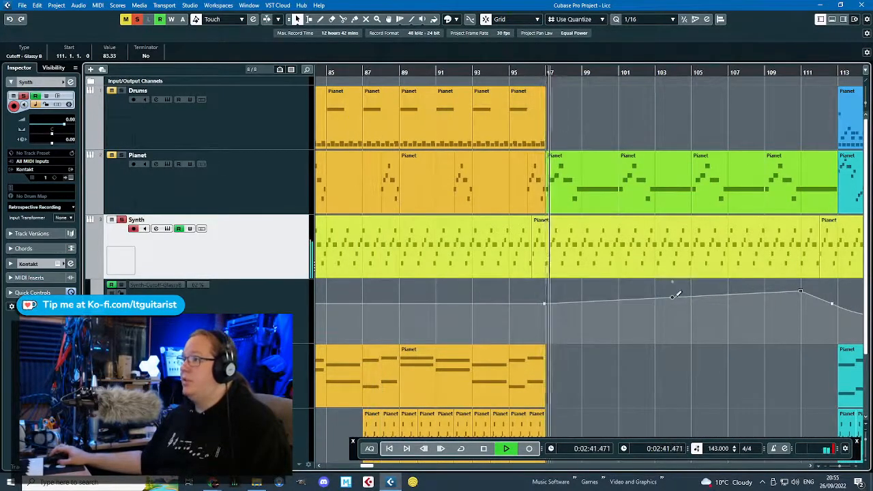
drag(672, 297, 668, 295)
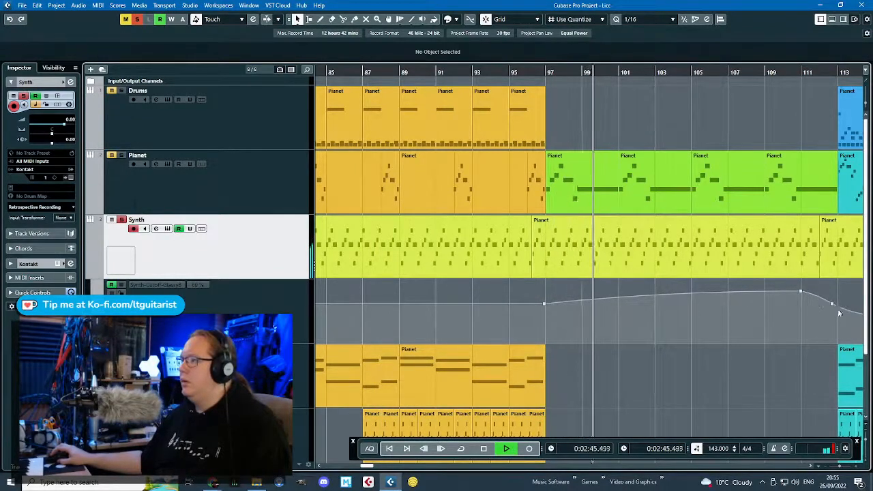
Remove the cutoff point near bar 113 so the curve runs directly from bar 111 to the dip near bar 121.
scroll(852, 328, up, 3)
click(780, 310)
drag(779, 310, 755, 300)
click(789, 304)
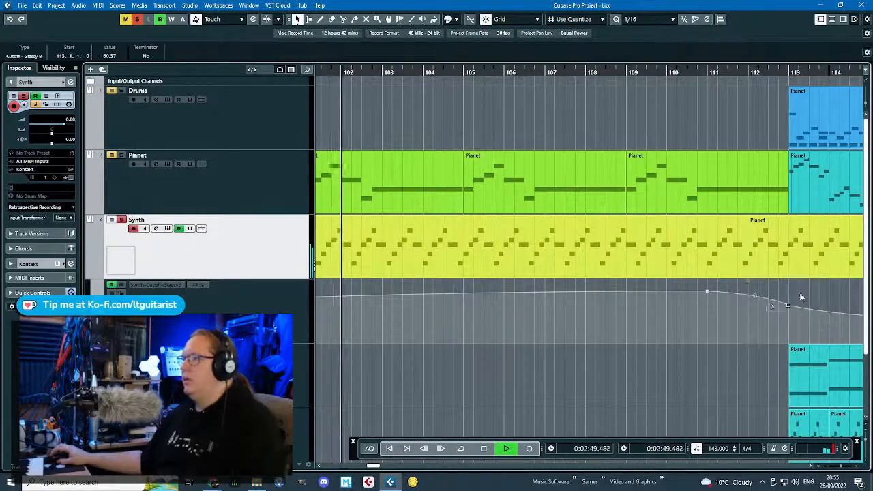
key(Delete)
Bend the cutoff descent between bars 111 and 121 downward, and raise the peak at bar 111 to 92.96.
scroll(748, 315, down, 3)
scroll(713, 321, down, 3)
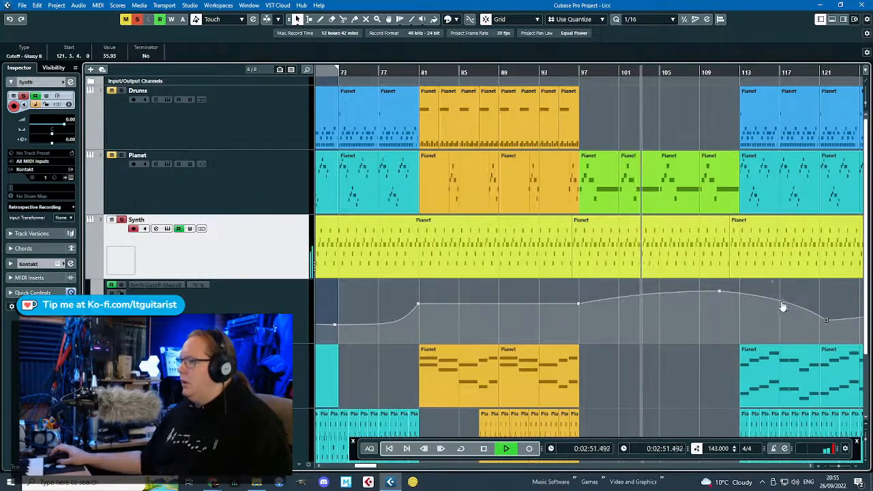
drag(783, 304, 772, 319)
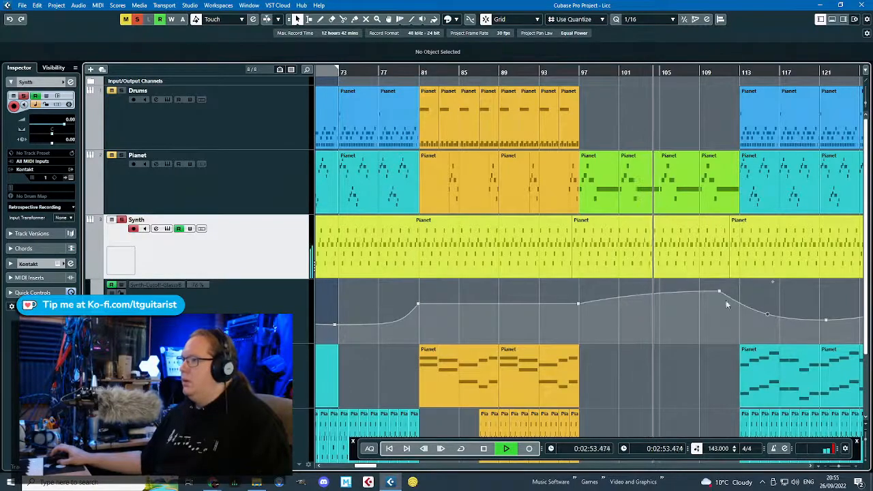
drag(721, 294, 719, 285)
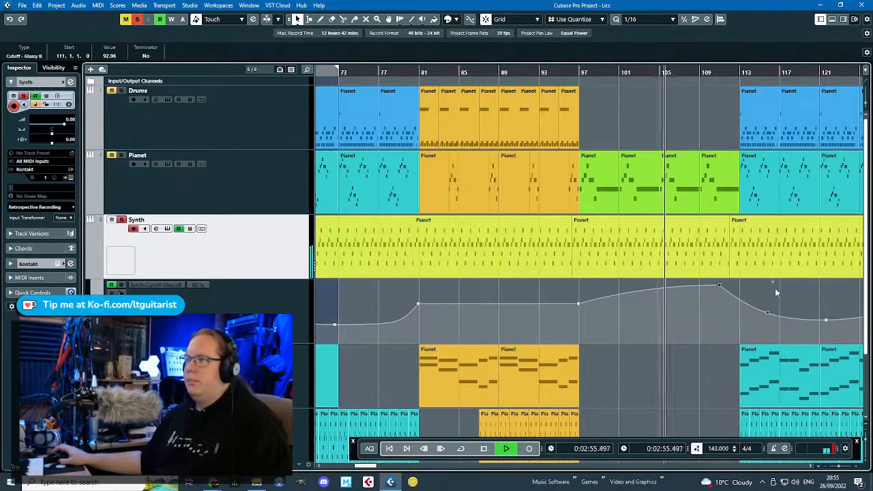
scroll(651, 322, down, 4)
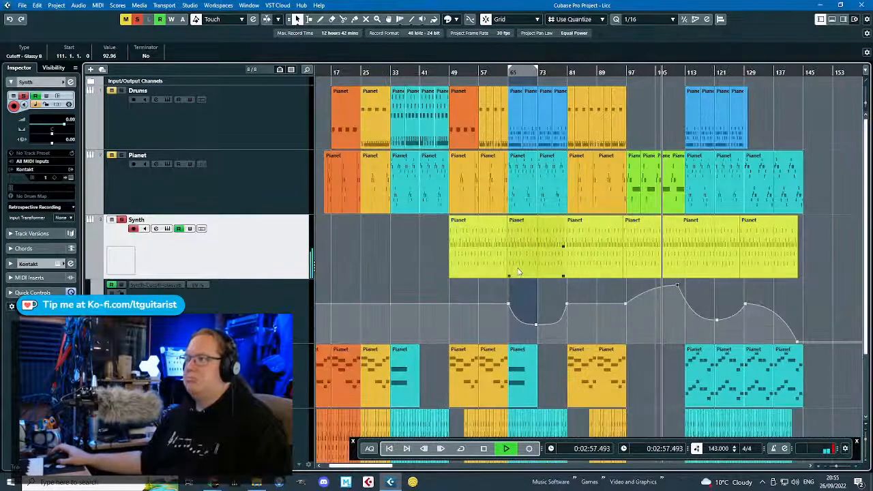
Switch the Synth automation lane to the Reso - Glassy Bell parameter while playing from about bar 62.
scroll(640, 303, up, 3)
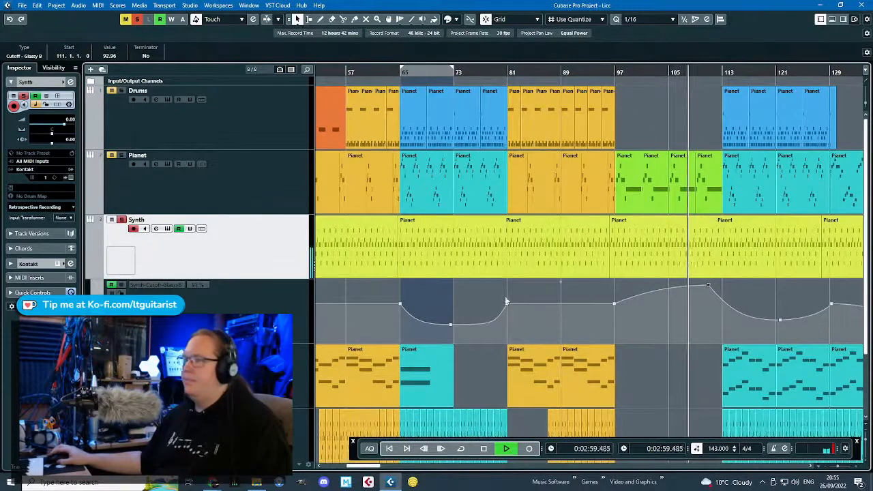
click(380, 72)
click(191, 285)
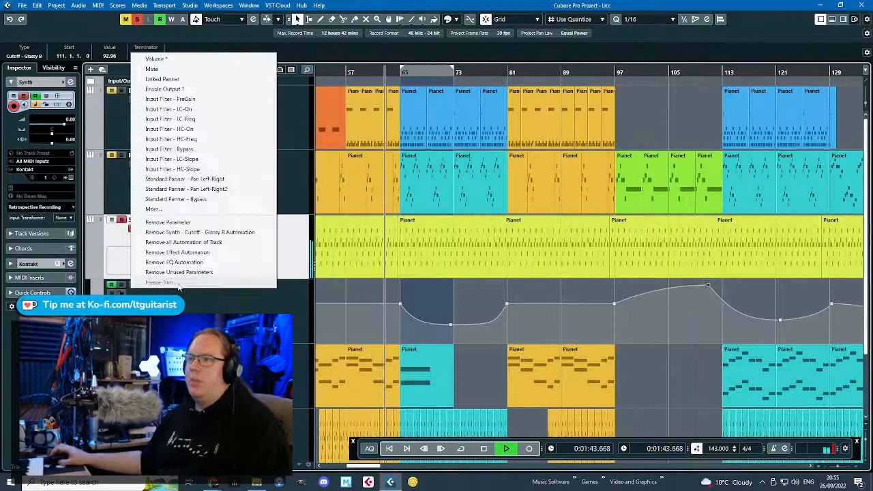
click(205, 207)
click(394, 200)
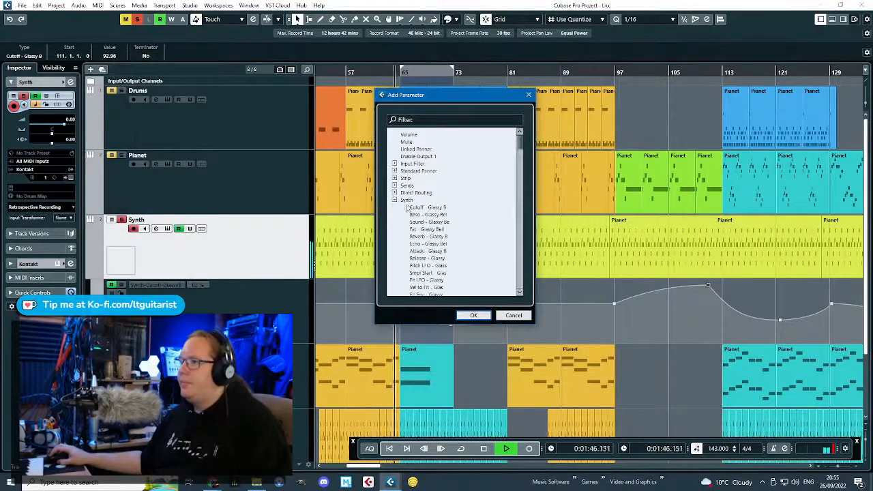
click(474, 315)
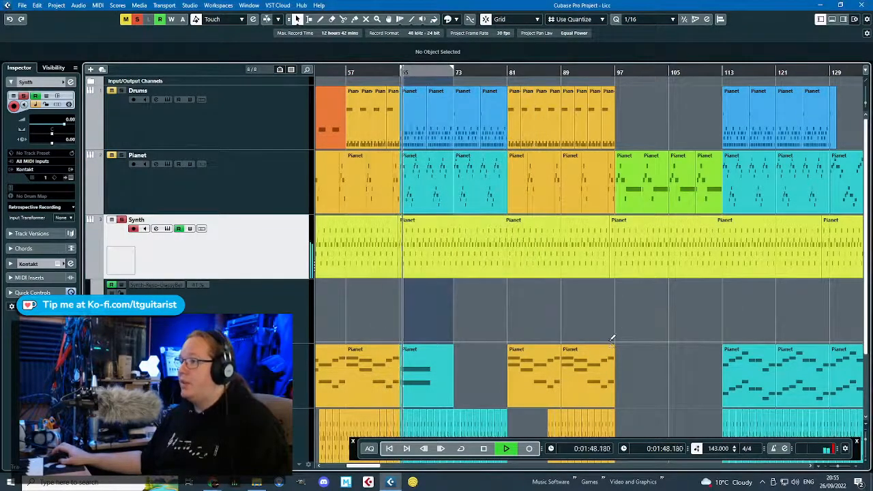
Draw a curved resonance swell from 0.00 just before bar 97 to 0.00 near bar 114, peaking at 75.19 near bar 110.
mouse_move(612, 339)
mouse_down()
mouse_move(608, 290)
mouse_move(612, 350)
mouse_move(607, 344)
mouse_up()
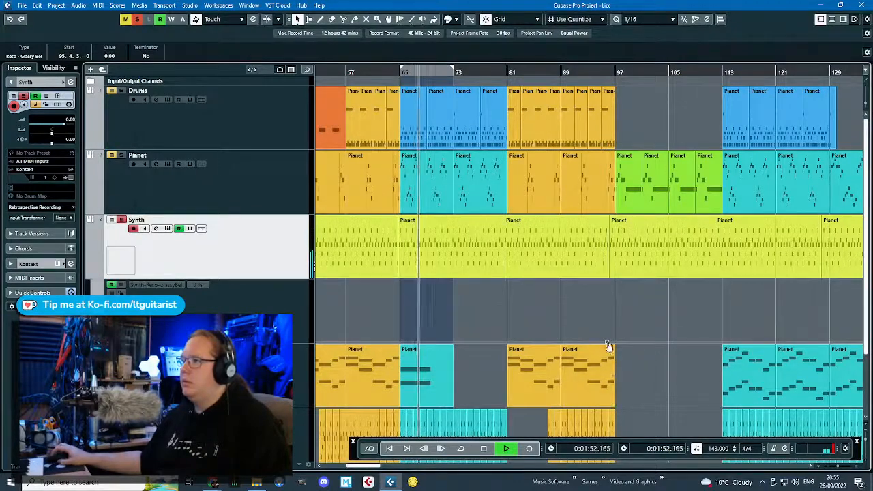
scroll(752, 337, up, 2)
click(715, 342)
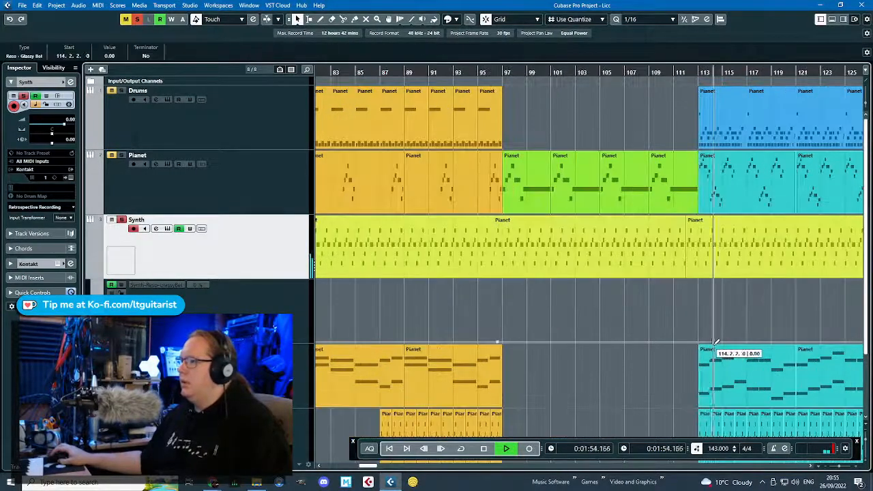
click(667, 311)
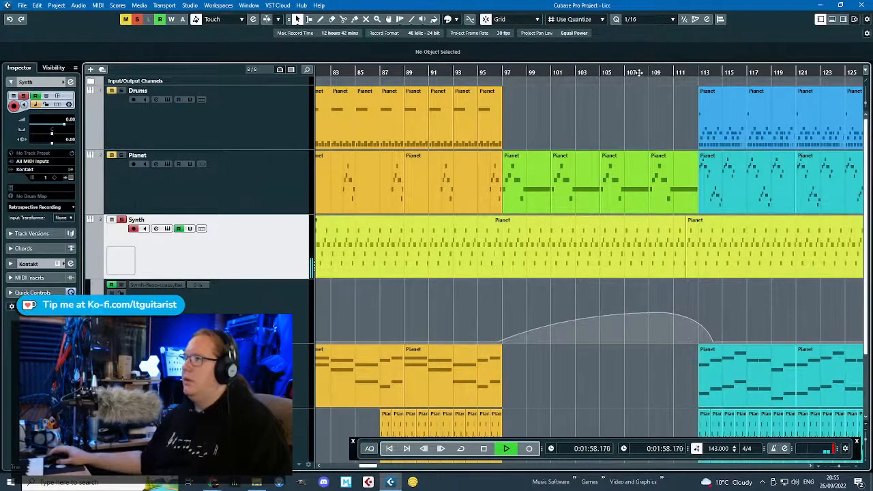
drag(573, 321, 570, 316)
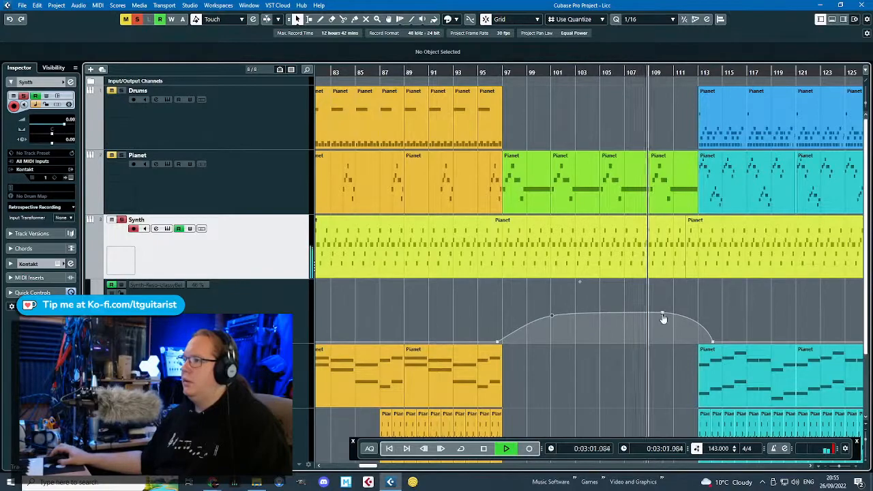
drag(663, 313, 662, 295)
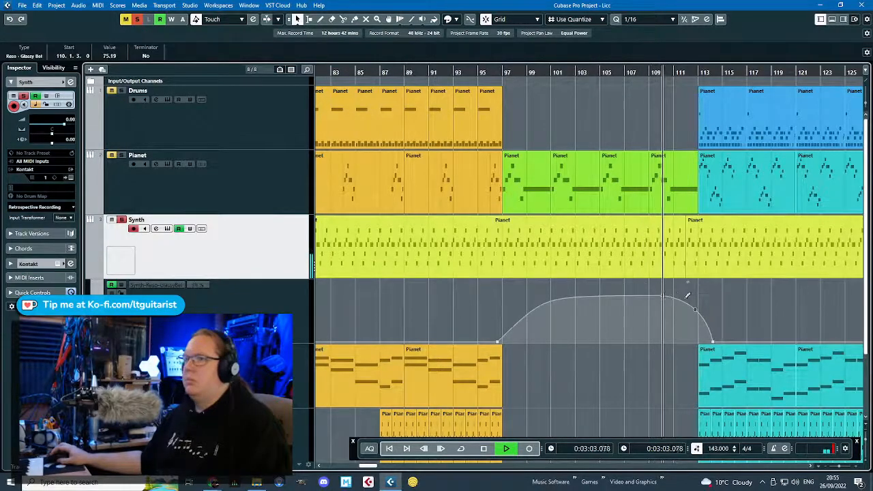
Try sound variation 1 in the Synth's Glassy Bell instrument, switch back to variation 2, and close the instrument.
click(72, 169)
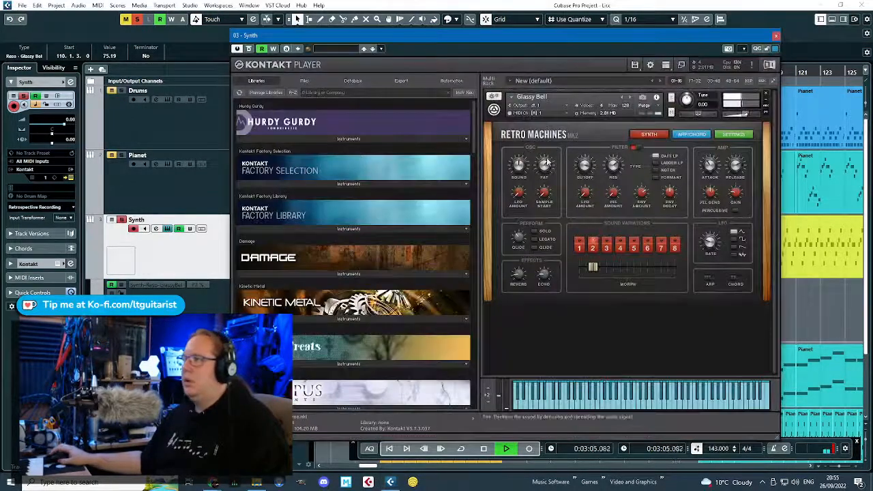
click(578, 251)
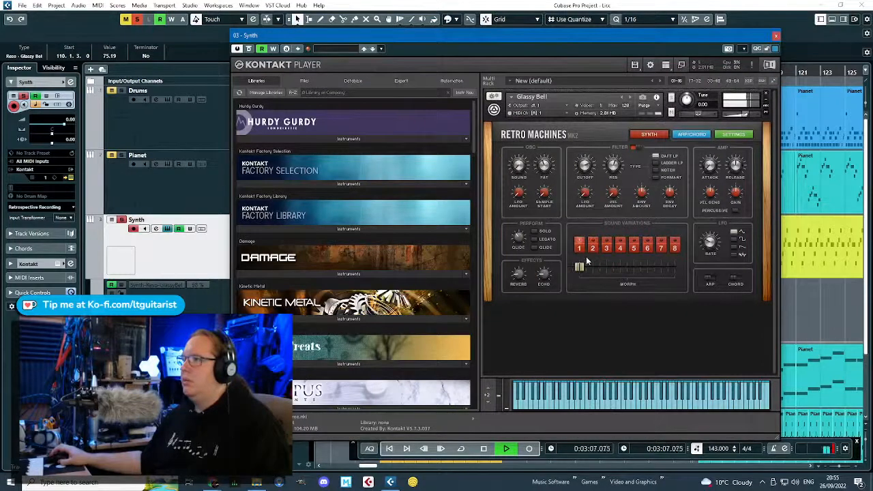
click(592, 248)
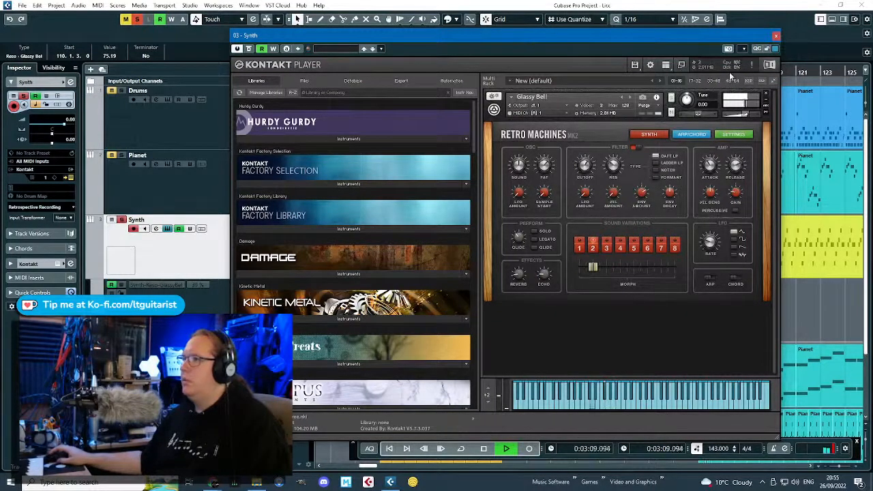
click(774, 36)
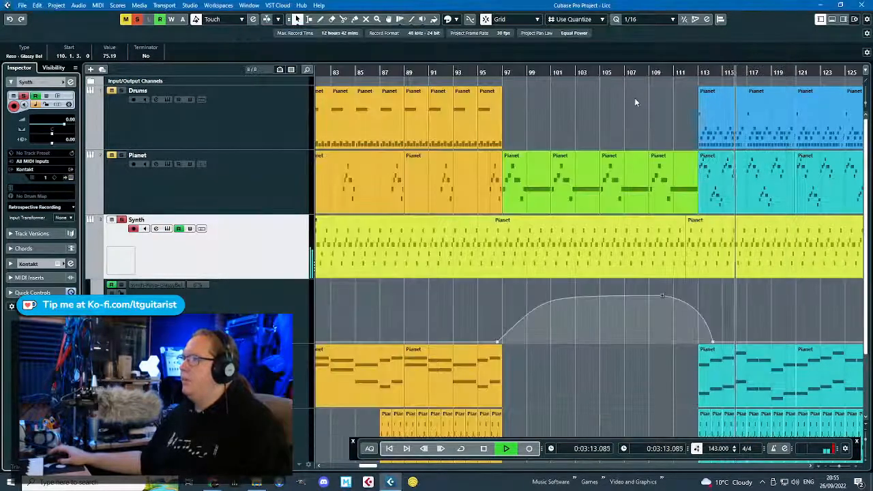
Lower the resonance peak and shift it to about bar 112, checking it with the instrument window open alongside, and stop playback.
drag(664, 307, 664, 330)
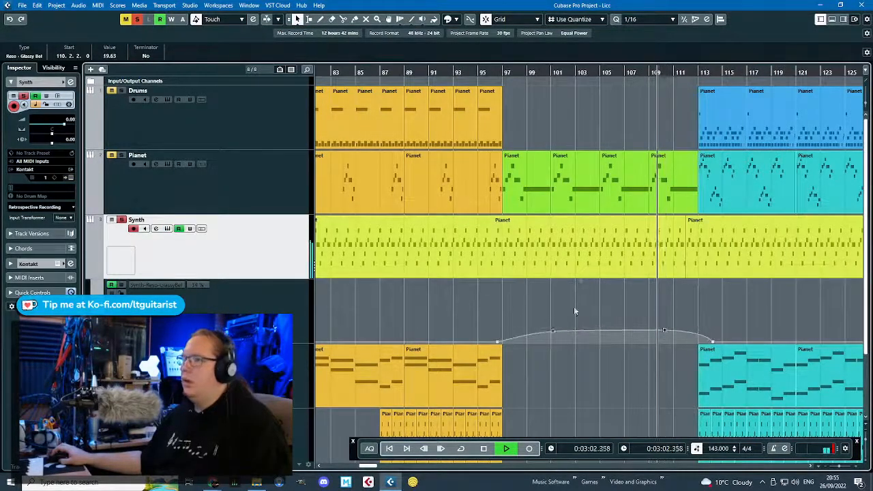
click(71, 178)
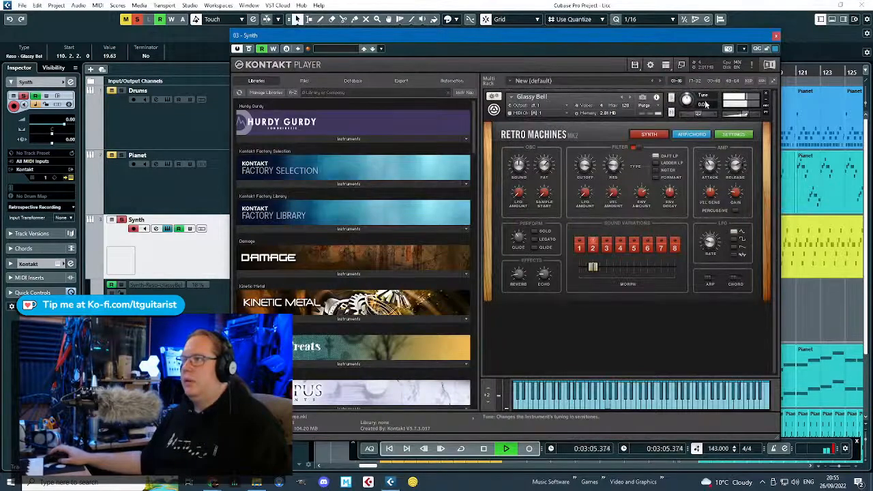
drag(764, 36, 581, 27)
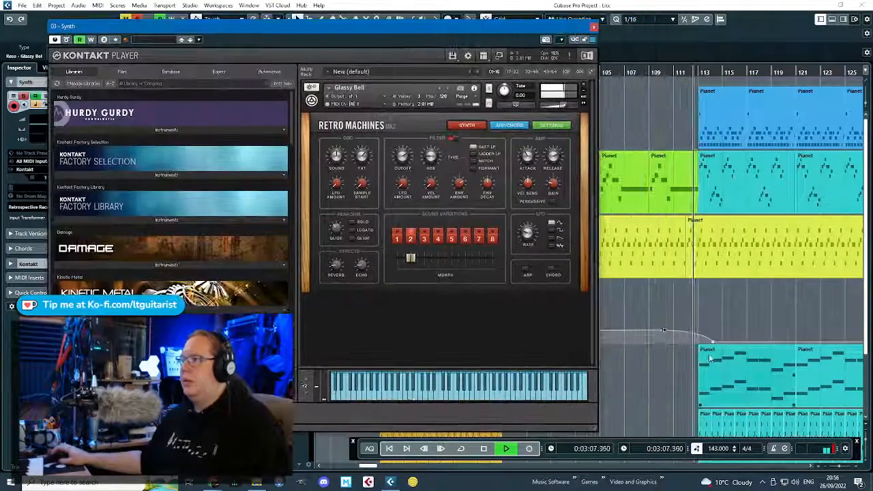
drag(696, 316, 691, 326)
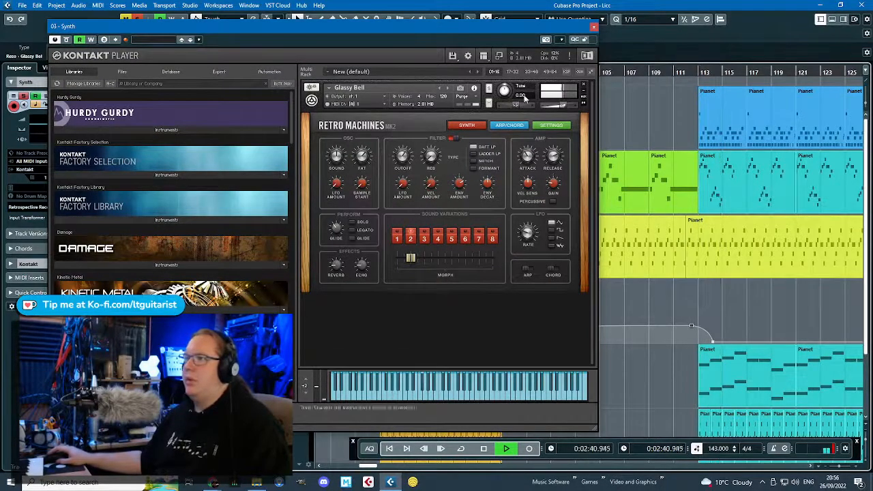
drag(498, 37, 369, 41)
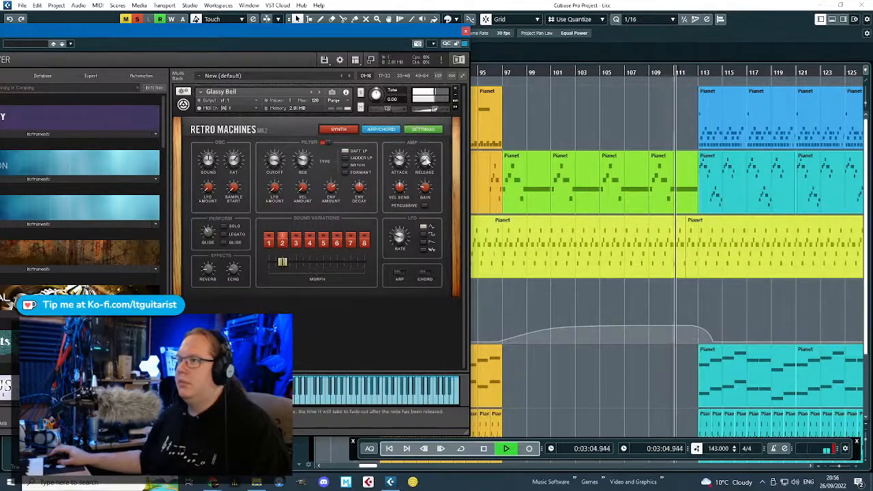
key(space)
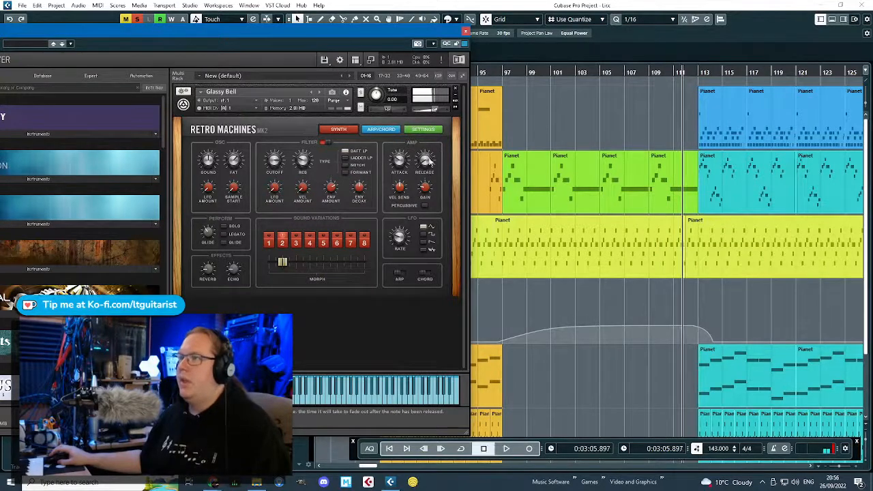
click(466, 32)
Switch the Synth automation lane to the Glassy Bell Attack parameter and set it to 24.81 at bar 49 while playing from there.
scroll(508, 285, down, 3)
key(space)
scroll(526, 301, left, 2)
drag(527, 302, 485, 328)
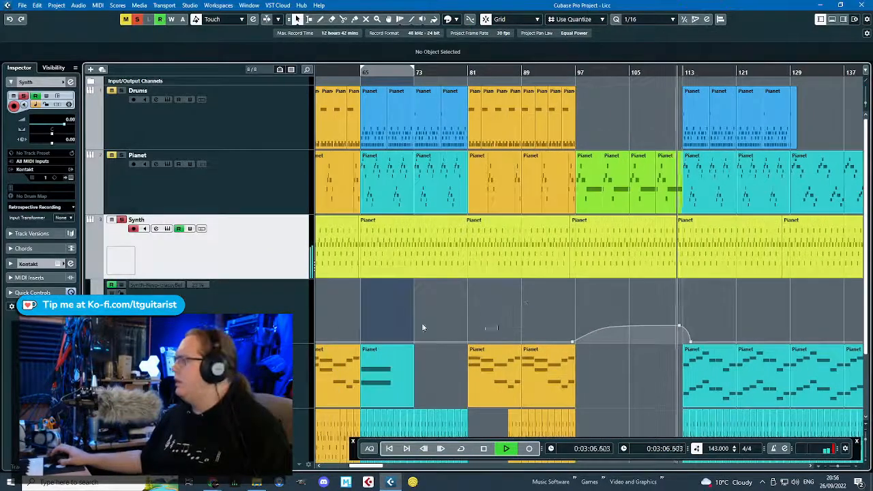
scroll(423, 326, left, 1)
drag(403, 74, 423, 296)
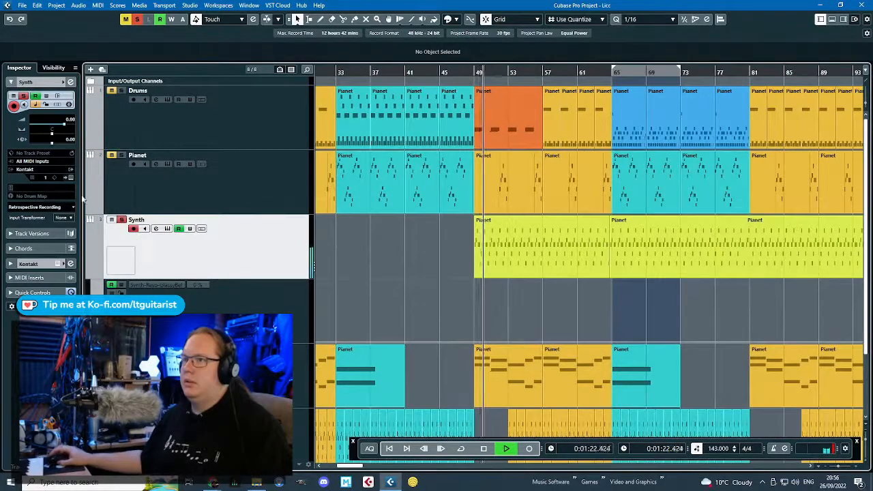
click(164, 285)
click(177, 206)
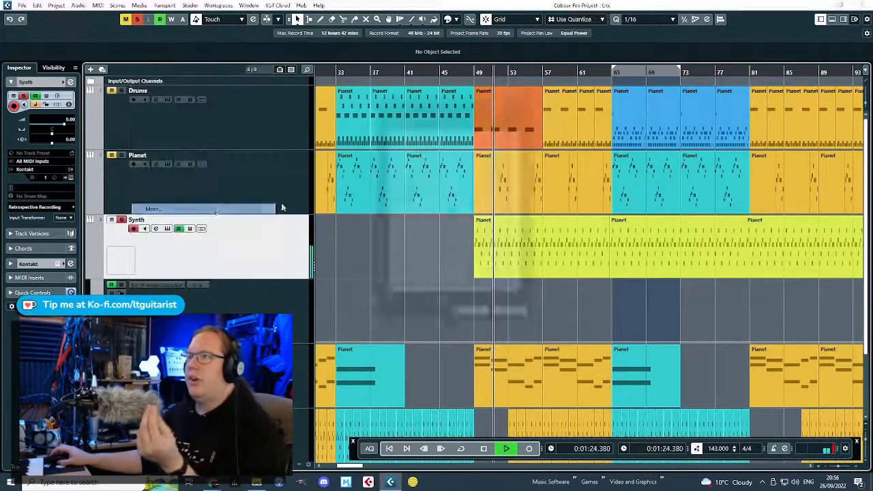
click(394, 200)
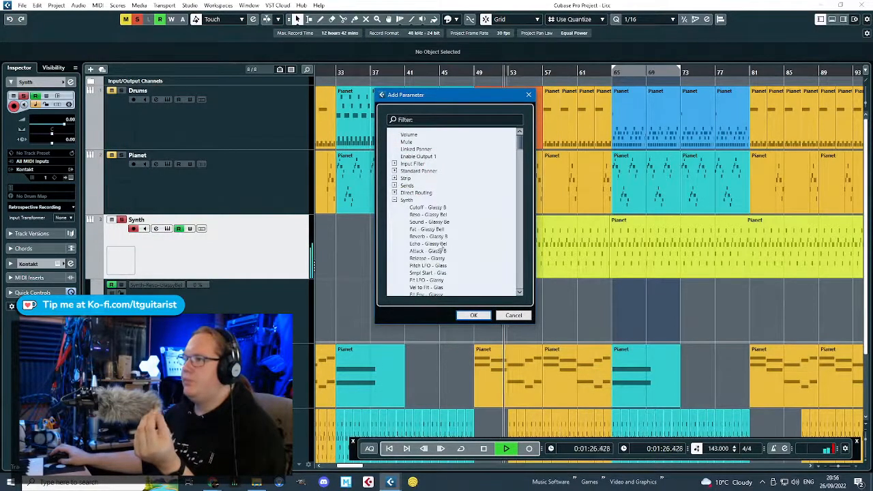
click(472, 316)
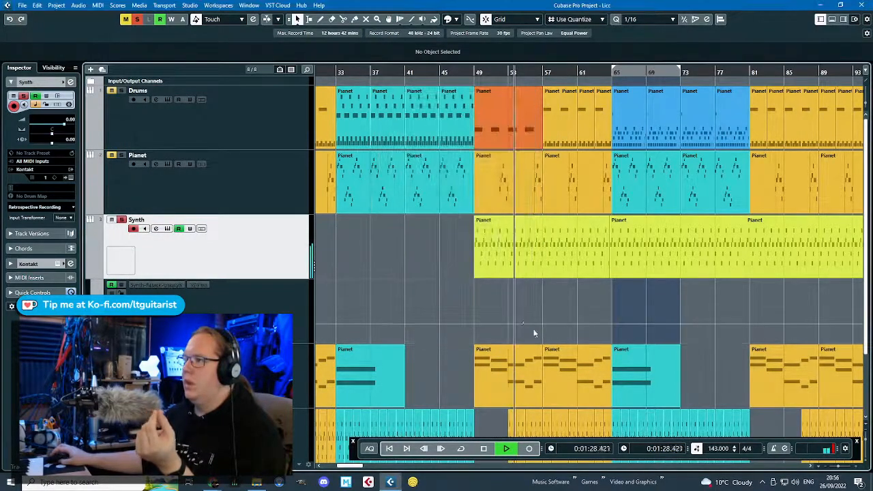
mouse_move(475, 304)
mouse_down()
mouse_move(474, 294)
mouse_move(474, 327)
mouse_up()
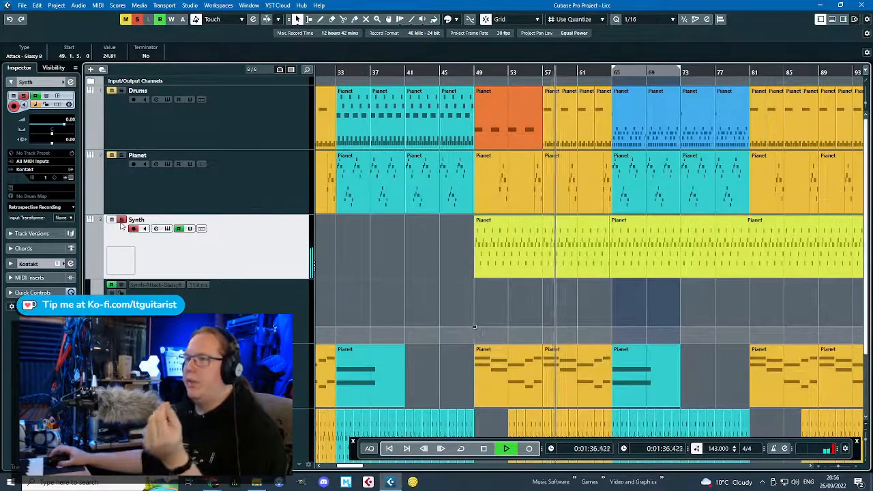
key(space)
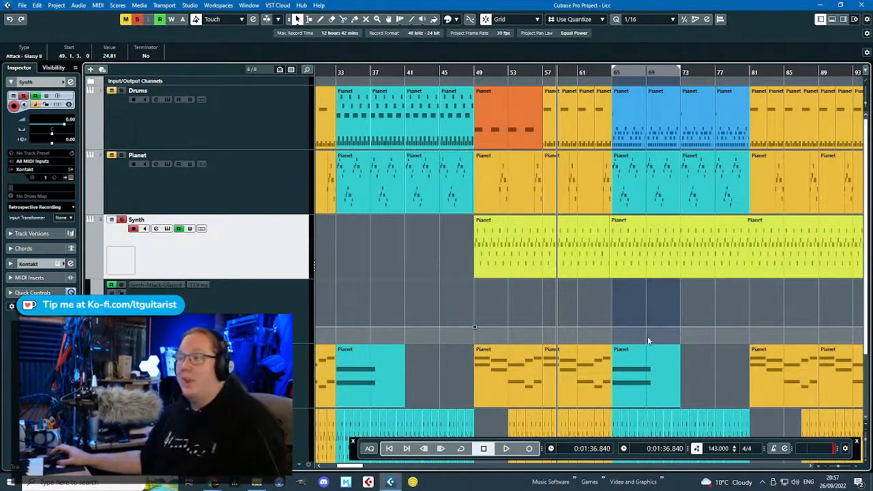
Add a curved attack swell between about bars 64 and 81, rising from 24.81 to a peak of 38.89 near bar 73.
scroll(644, 326, up, 1)
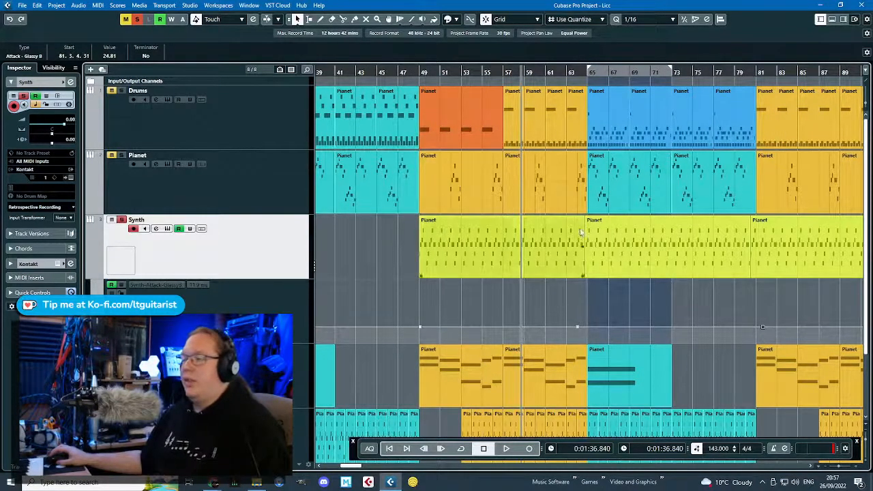
click(580, 73)
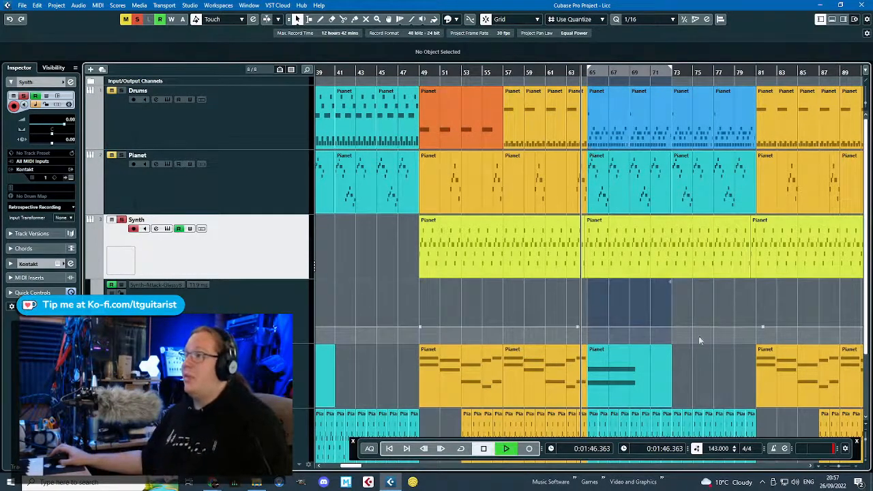
mouse_move(639, 326)
mouse_down()
mouse_move(640, 314)
mouse_move(631, 313)
mouse_up()
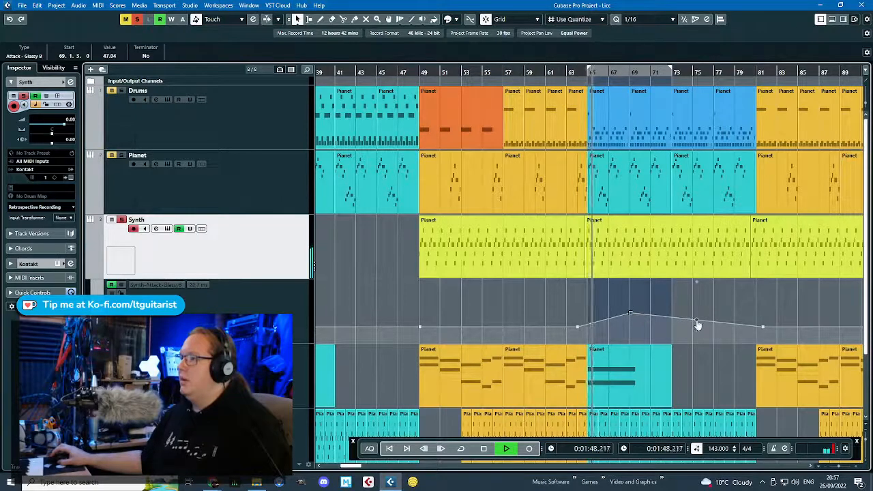
drag(697, 325, 718, 320)
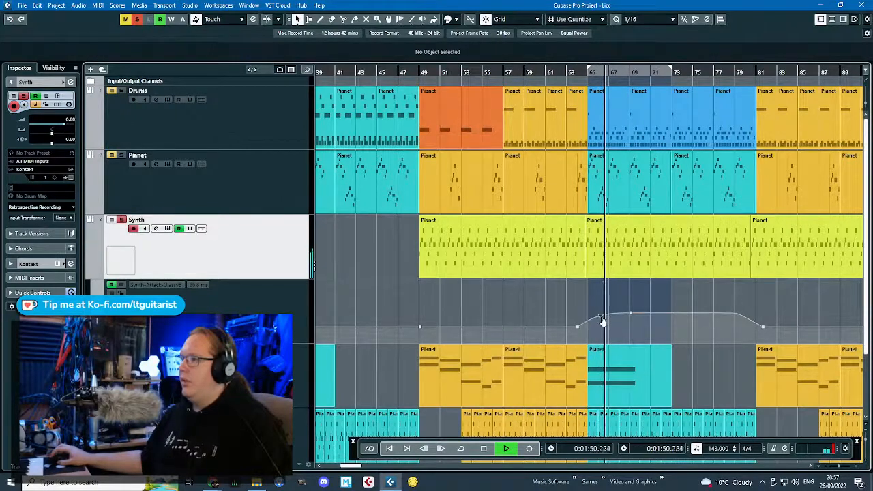
drag(603, 321, 627, 324)
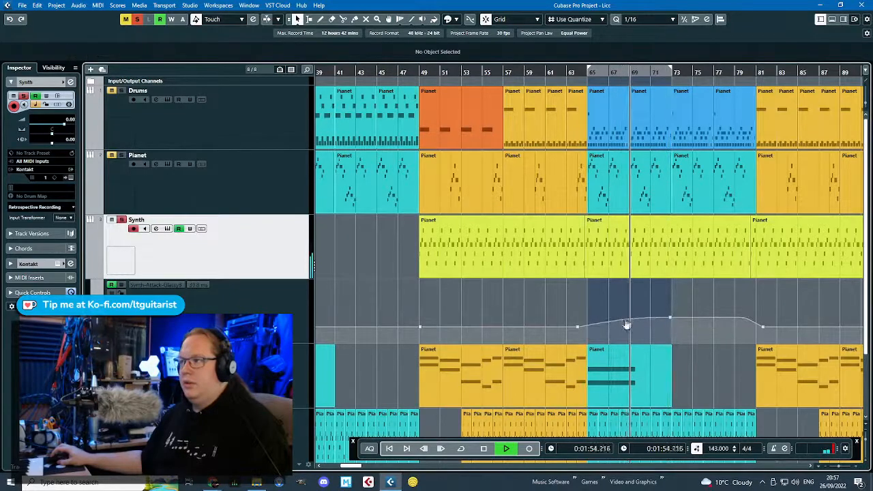
Add a second curved attack swell from about bar 113 to bar 133, peaking at about 43 near bar 123.
scroll(622, 318, down, 2)
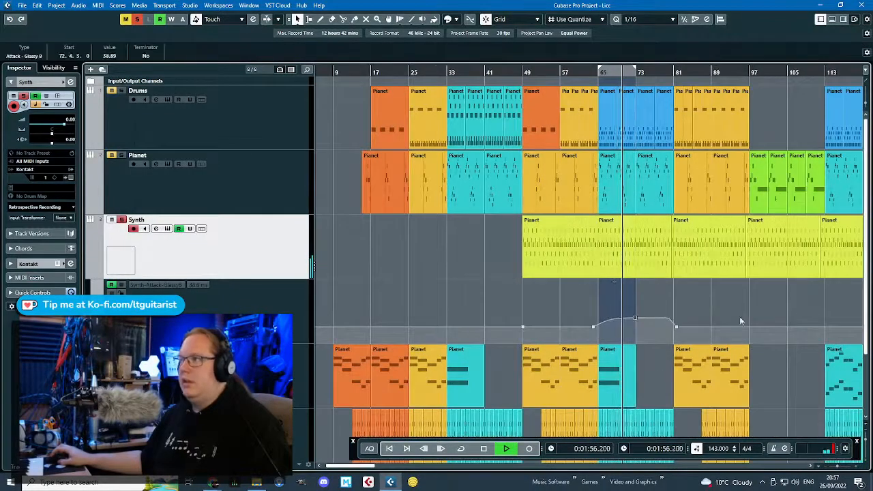
scroll(736, 310, right, 3)
scroll(696, 317, up, 2)
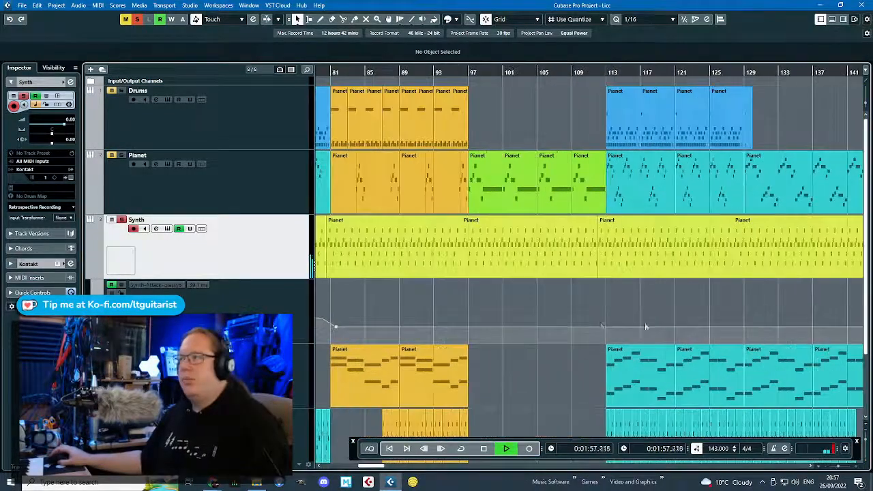
click(777, 328)
click(692, 315)
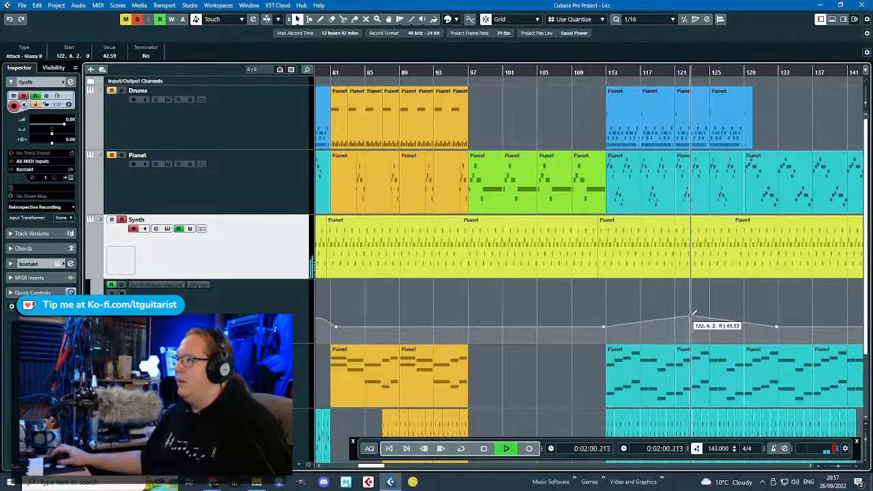
scroll(464, 304, down, 3)
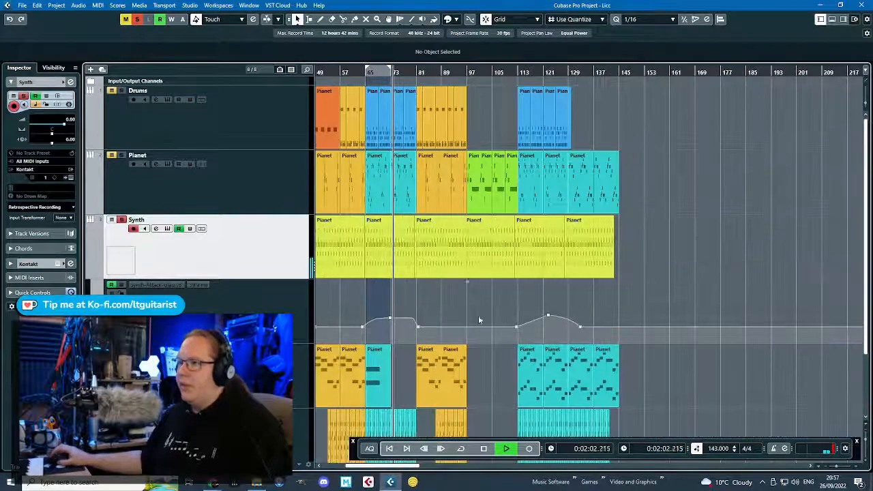
Lower the peak of the second attack swell to about 40.37 near bar 122 while playing from bar 121.
scroll(478, 320, up, 3)
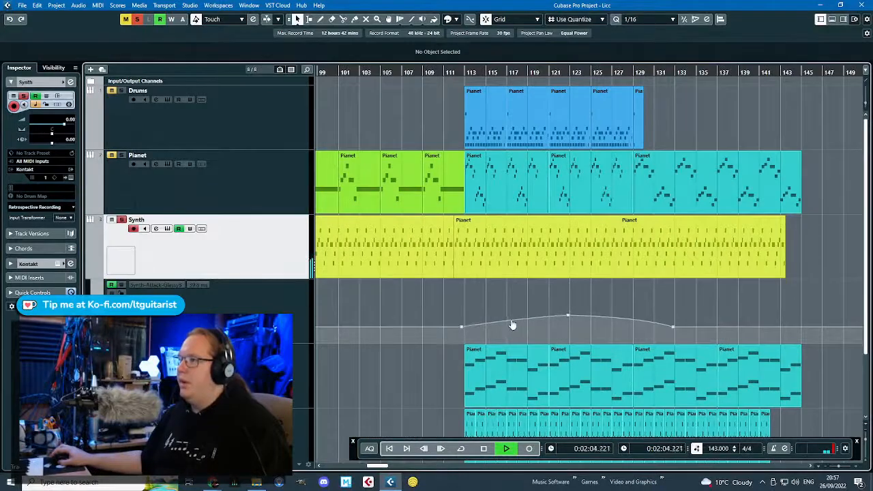
click(554, 72)
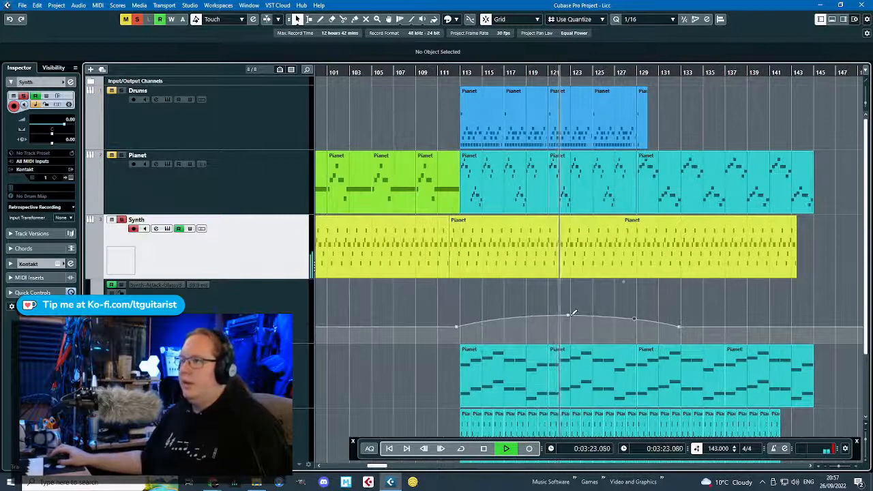
click(568, 316)
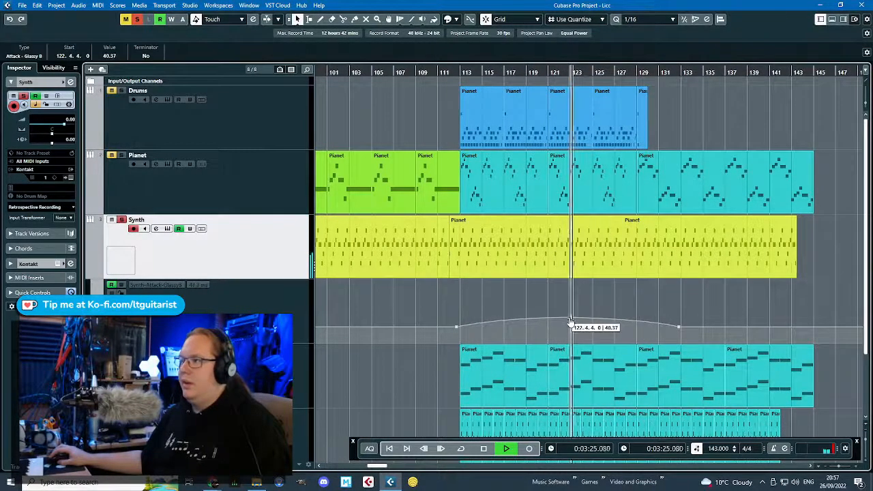
click(639, 325)
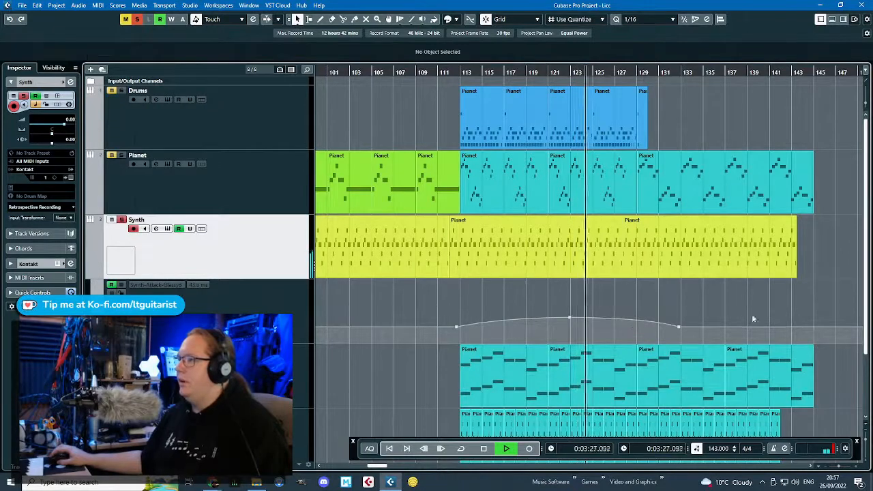
Move the second attack swell's end to bar 129 at 7.04 and add a curved rise to 78.15 at bar 141.
click(655, 72)
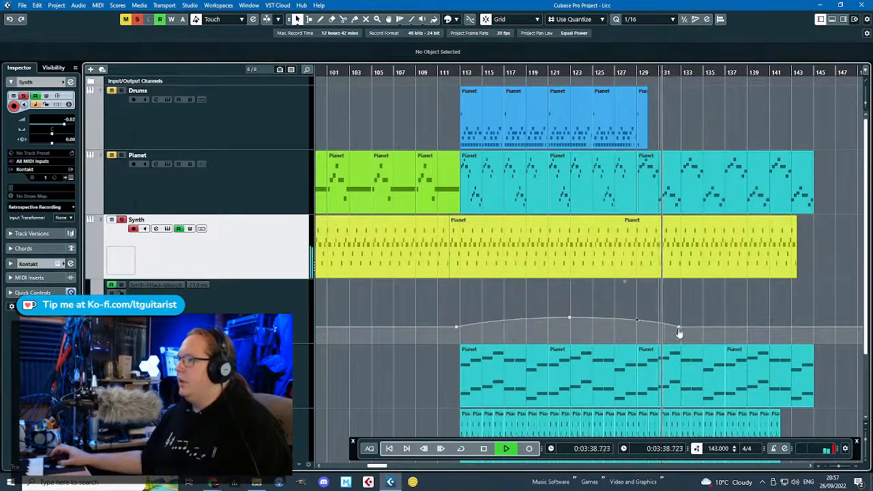
drag(679, 333, 638, 341)
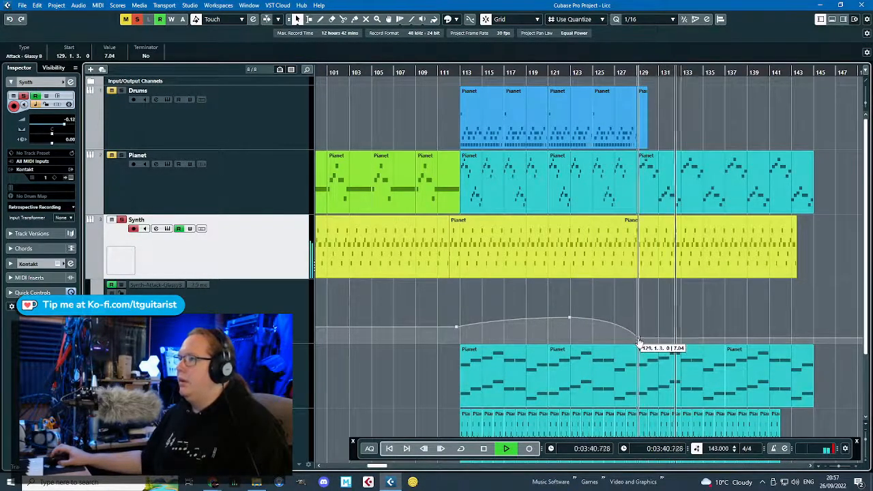
drag(766, 338, 778, 294)
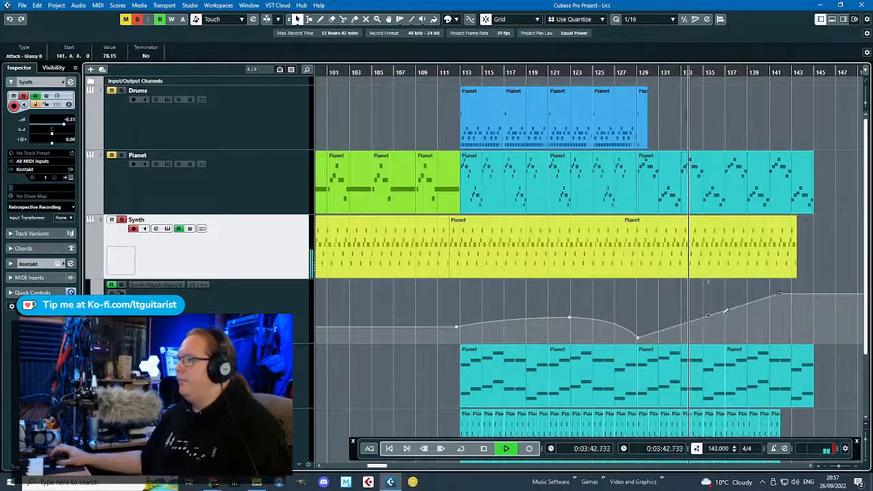
drag(712, 322, 697, 334)
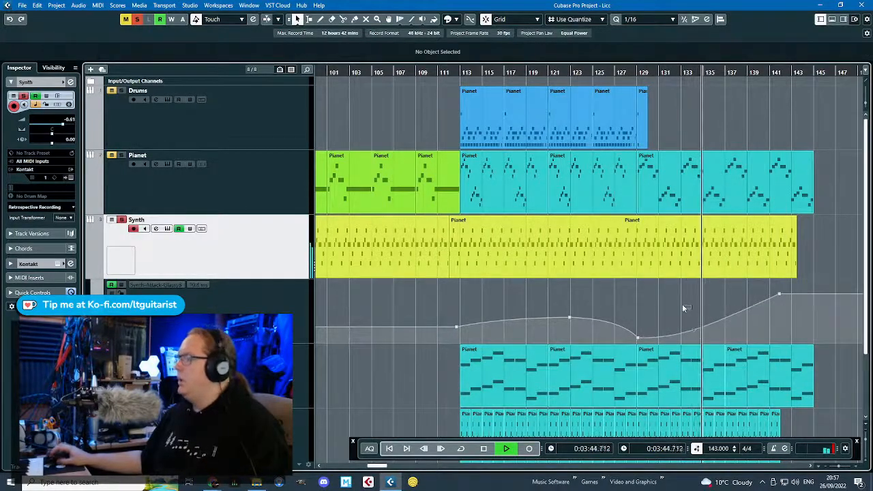
Switch the Synth automation lane to the Glassy Bell Release parameter.
click(175, 283)
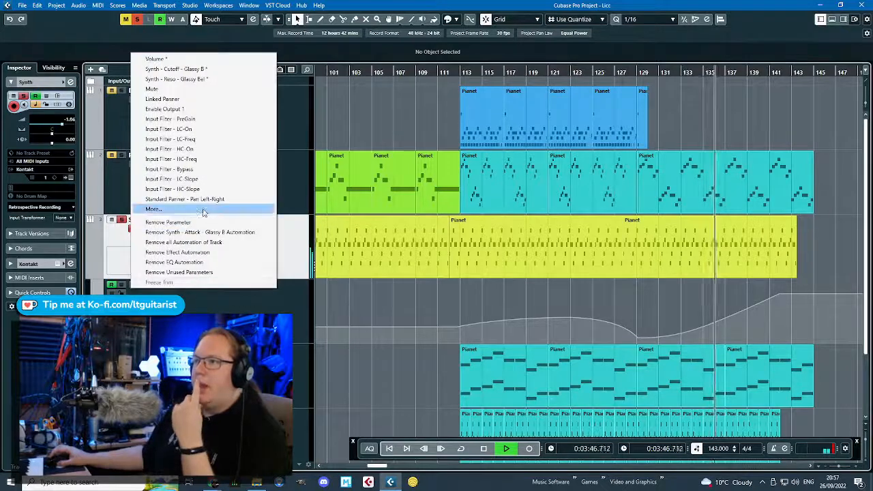
click(157, 208)
click(395, 200)
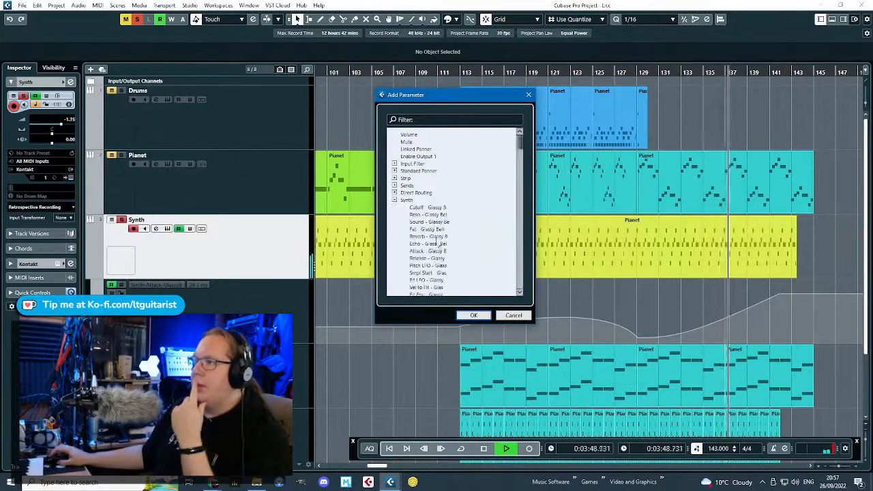
scroll(434, 260, down, 2)
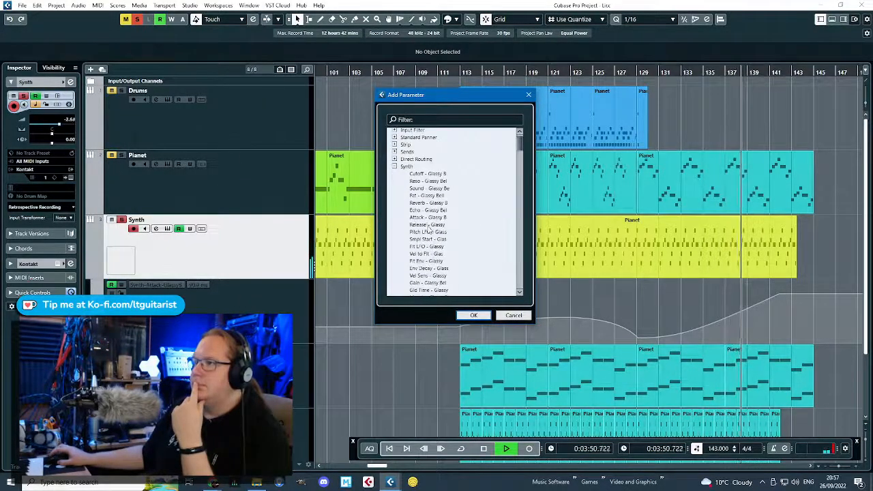
click(427, 226)
click(473, 315)
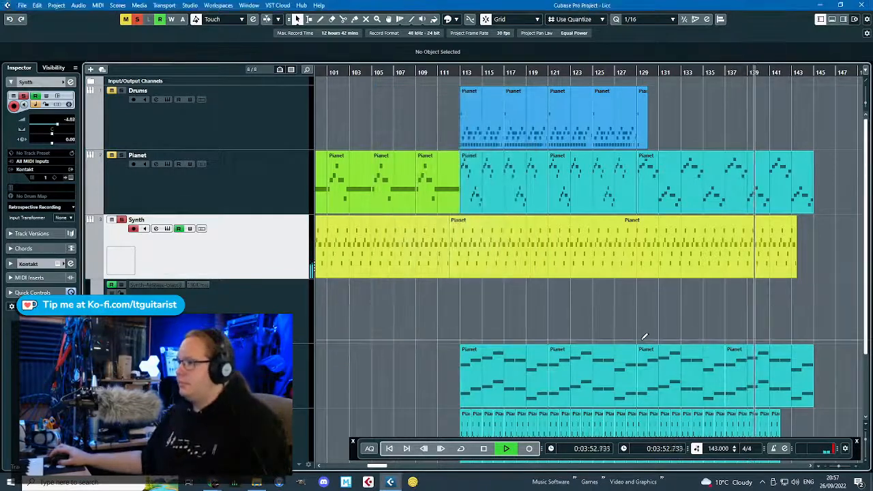
Add a curved release rise from bar 129 up to 81.85 at bar 141.
click(636, 339)
click(785, 312)
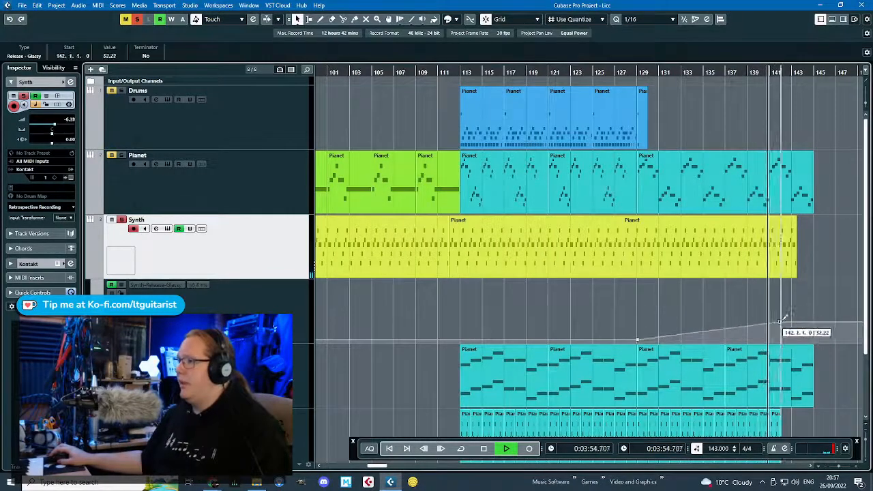
drag(713, 325, 693, 319)
drag(785, 315, 772, 298)
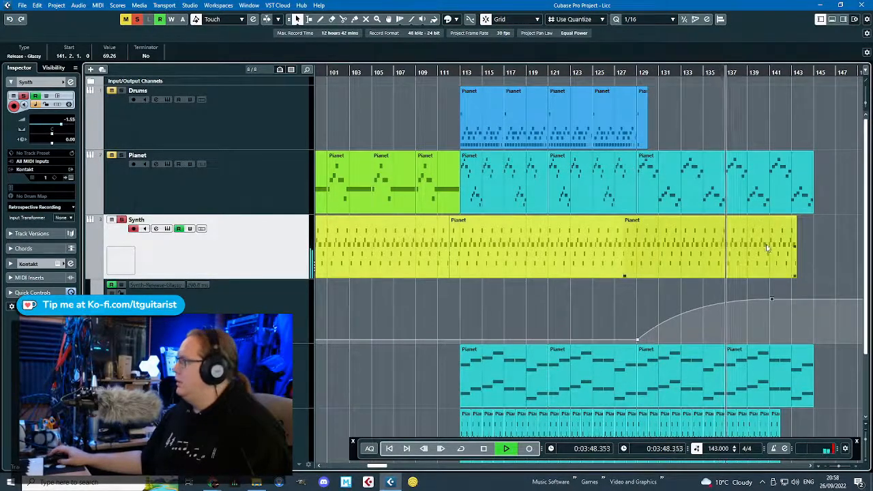
drag(771, 299, 770, 291)
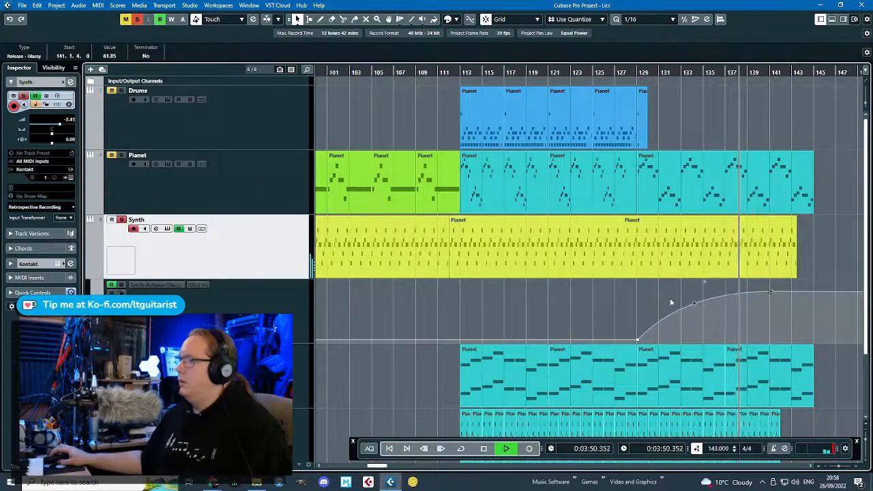
Play from bar 113 and again from bar 97, and anchor the release automation at bars 97 and 113 at 3.75.
click(467, 71)
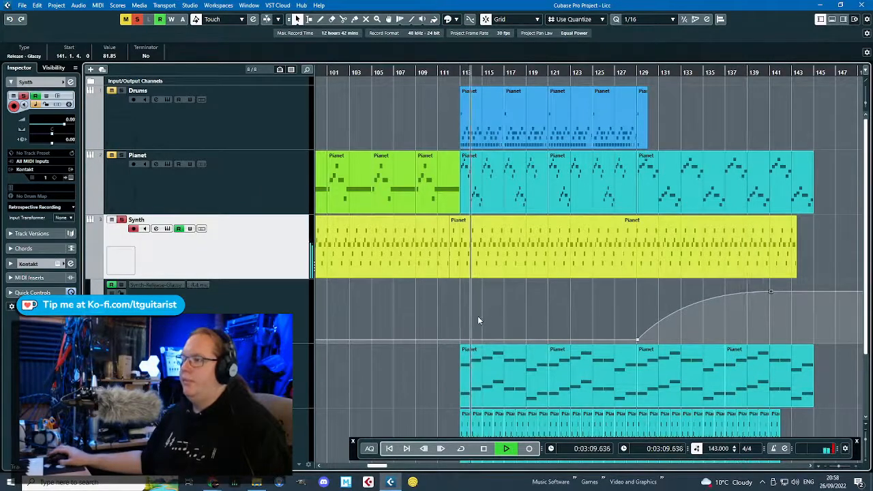
key(g)
key(g)
drag(474, 312, 552, 307)
key(h)
key(h)
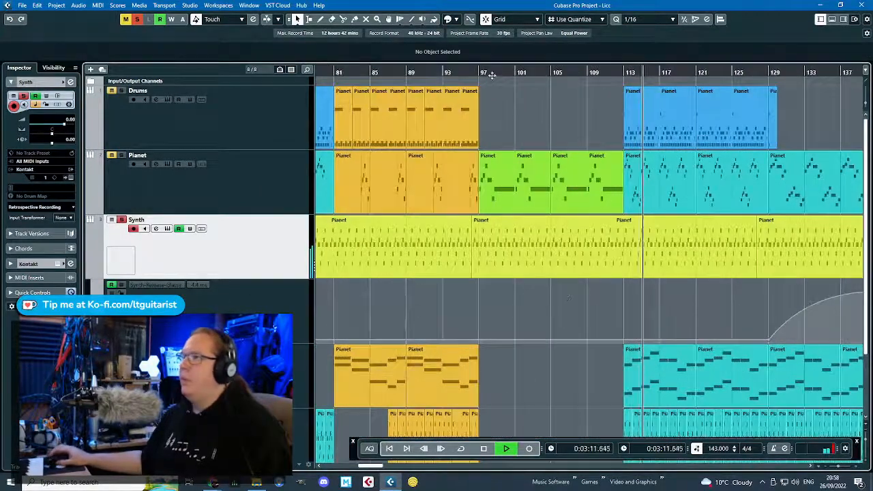
click(481, 73)
click(481, 340)
scroll(622, 340, up, 1)
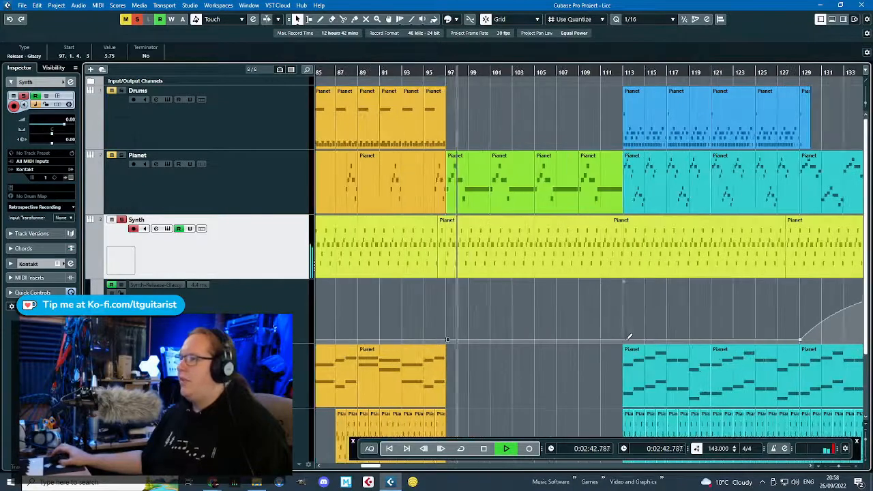
click(623, 339)
Shape a steep-sided, flat-topped release swell between bars 97 and 113, peaking at 93.70 at bar 104.
drag(536, 338, 527, 299)
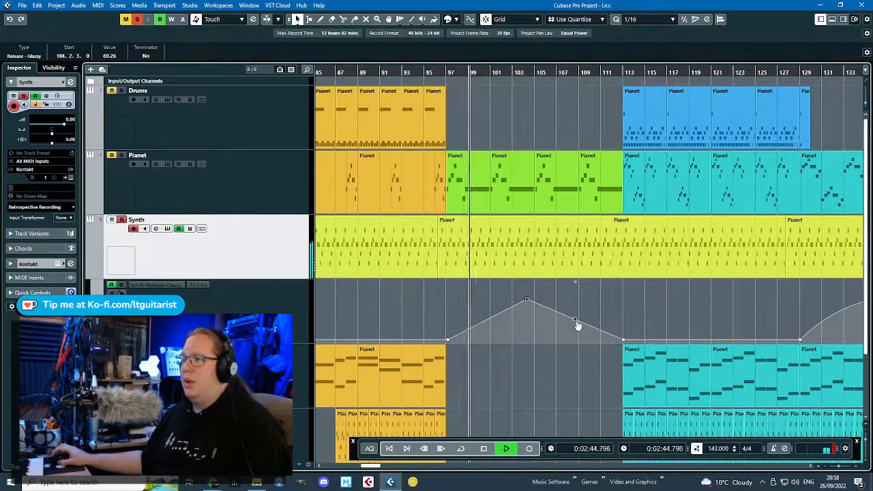
drag(576, 321, 566, 300)
drag(487, 320, 477, 310)
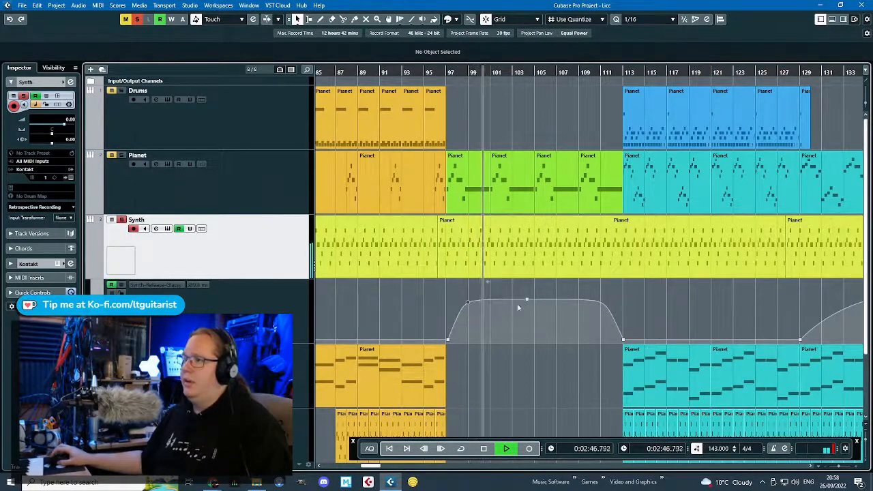
drag(528, 299, 533, 288)
Add a rounded release swell between about bars 64 and 81, starting from 3.75 and peaking at 43.33 near bar 73.
scroll(532, 287, down, 2)
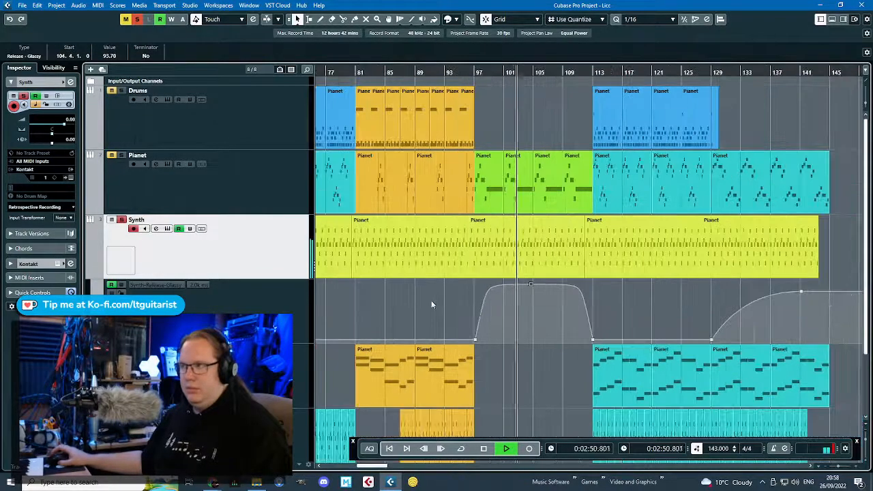
click(433, 303)
scroll(478, 294, left, 5)
scroll(751, 329, up, 2)
click(609, 338)
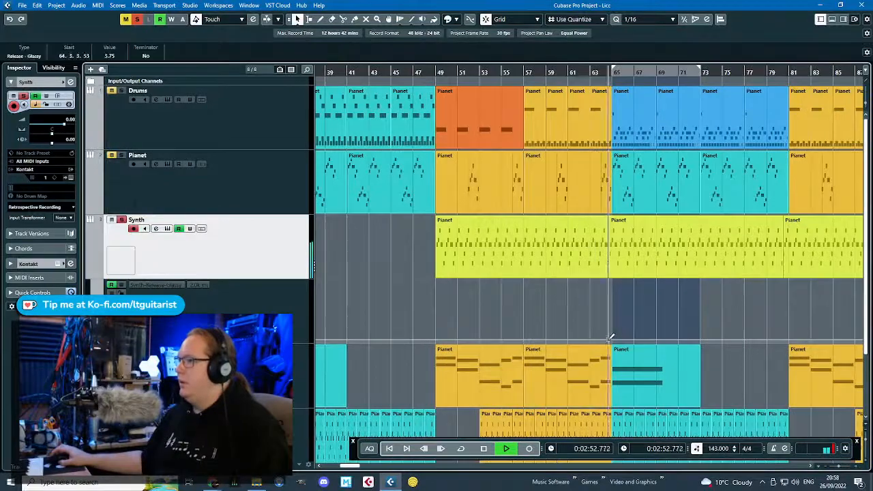
scroll(619, 337, down, 2)
click(717, 339)
scroll(705, 336, up, 2)
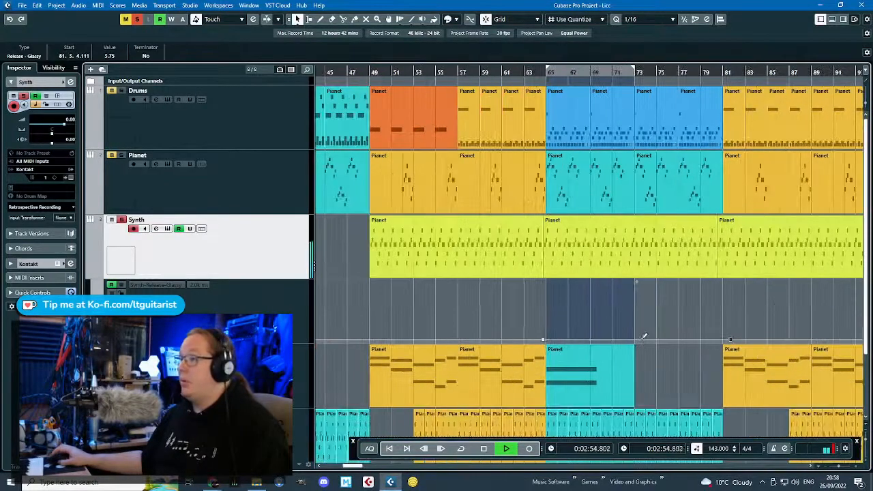
drag(635, 338, 575, 319)
click(633, 317)
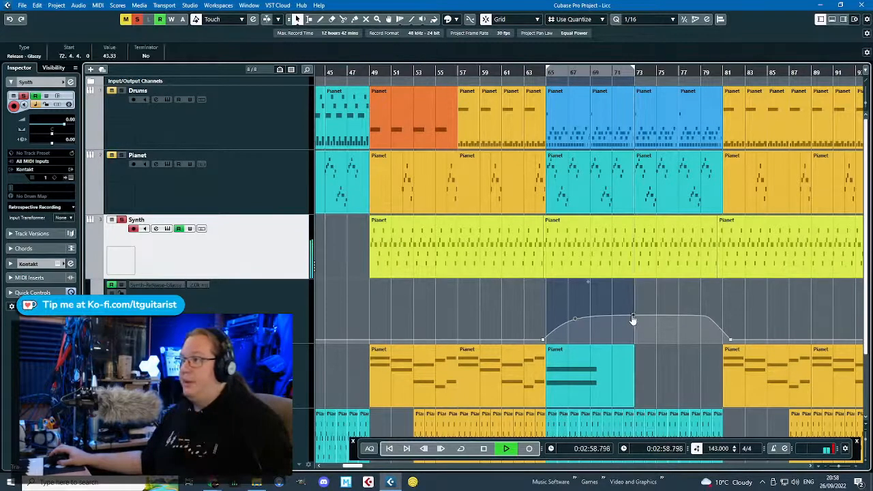
Raise the release automation point at bar 113 and delete the point at bar 129.
scroll(633, 313, down, 6)
scroll(520, 291, up, 4)
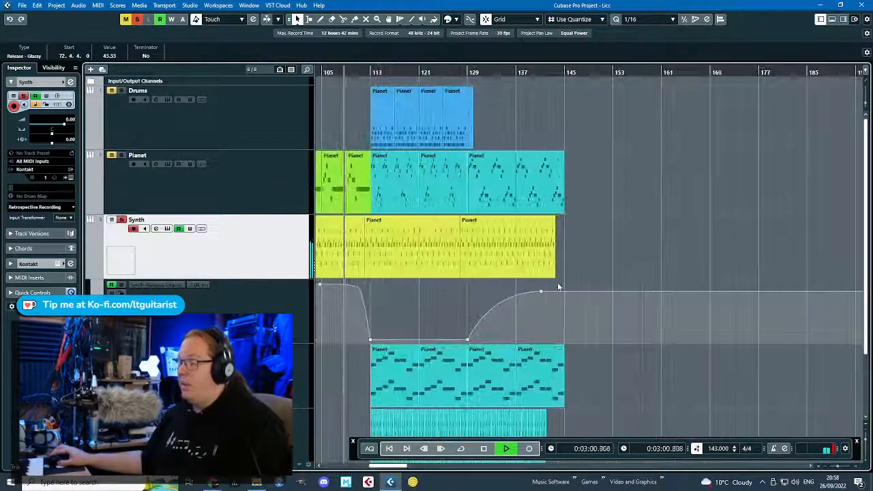
click(370, 338)
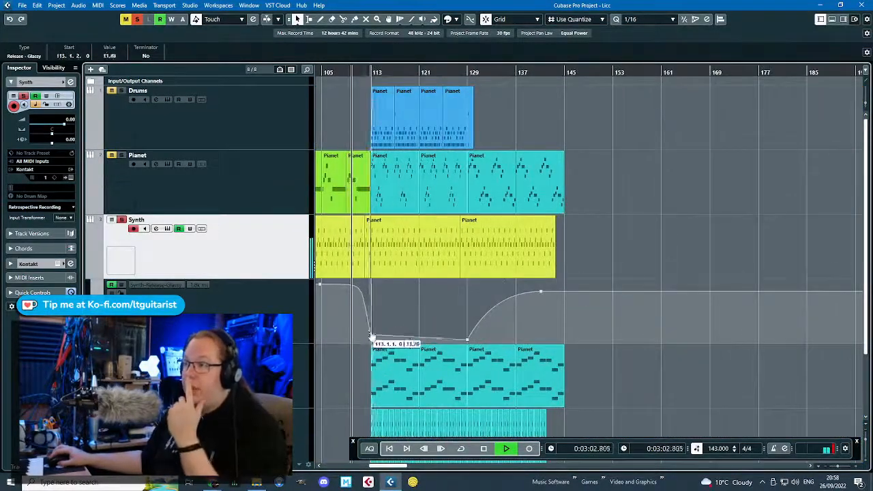
drag(370, 338, 371, 315)
click(467, 338)
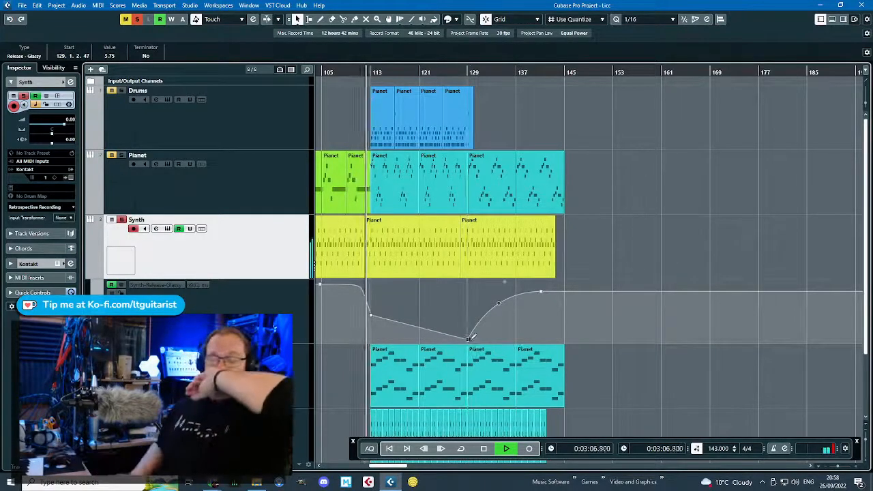
key(Delete)
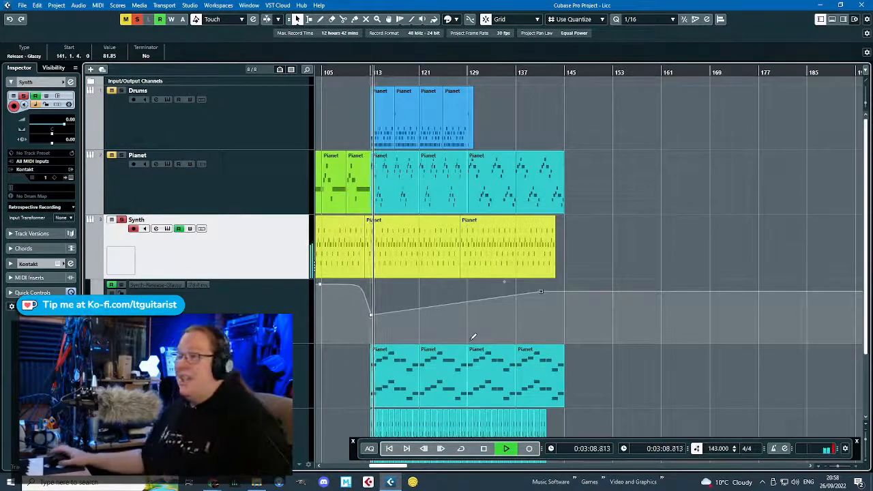
Move the final release point at 81.85 back to about bar 132 and bend the rise leading to it downward.
click(548, 300)
drag(538, 293, 489, 292)
drag(435, 305, 448, 314)
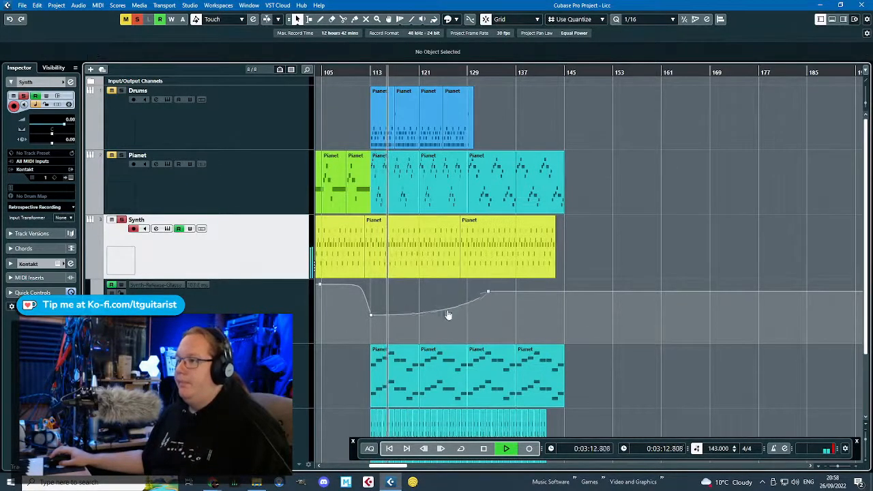
Play from about bar 56 and try lowering the release point at bar 64 to 0.00.
key(g)
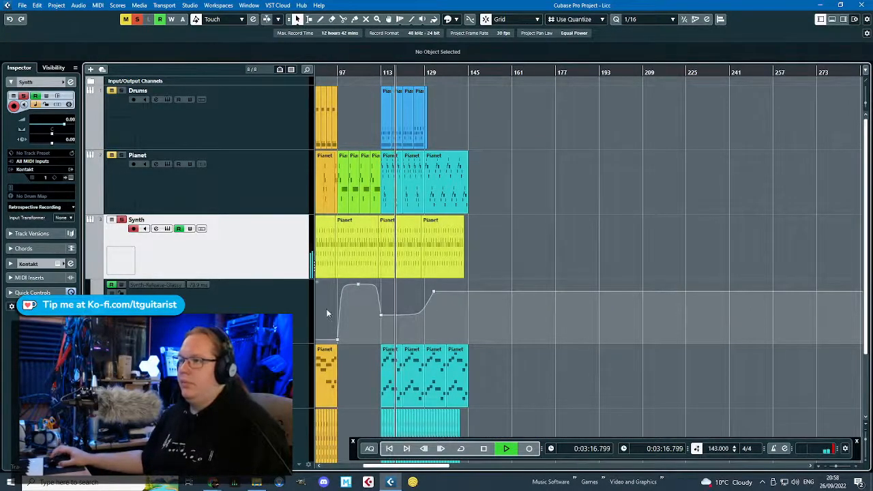
drag(327, 309, 457, 303)
scroll(479, 311, up, 3)
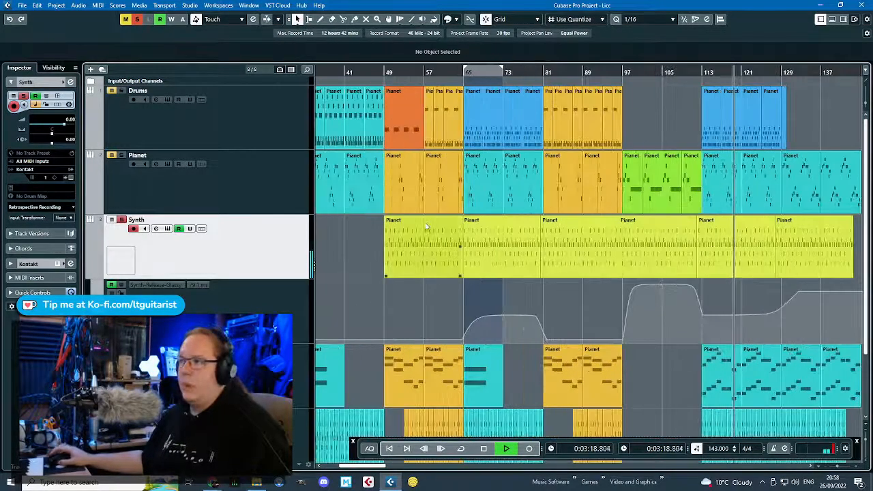
click(419, 70)
drag(462, 339, 462, 344)
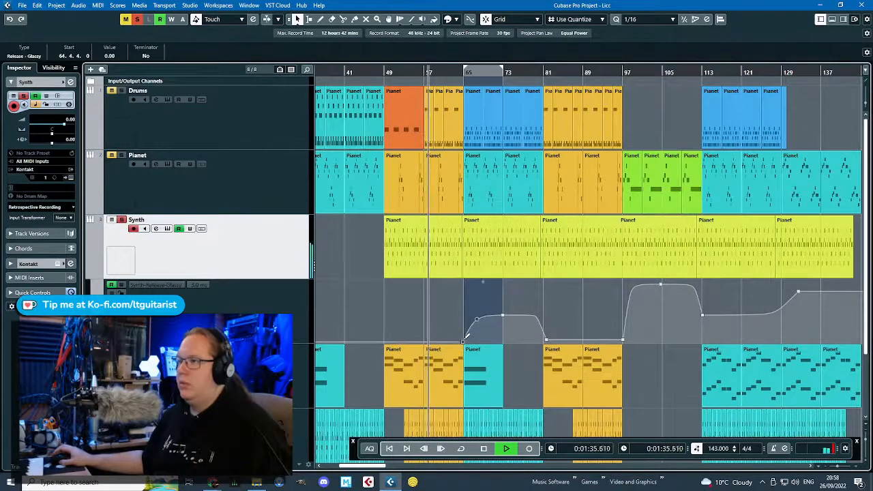
scroll(355, 288, up, 2)
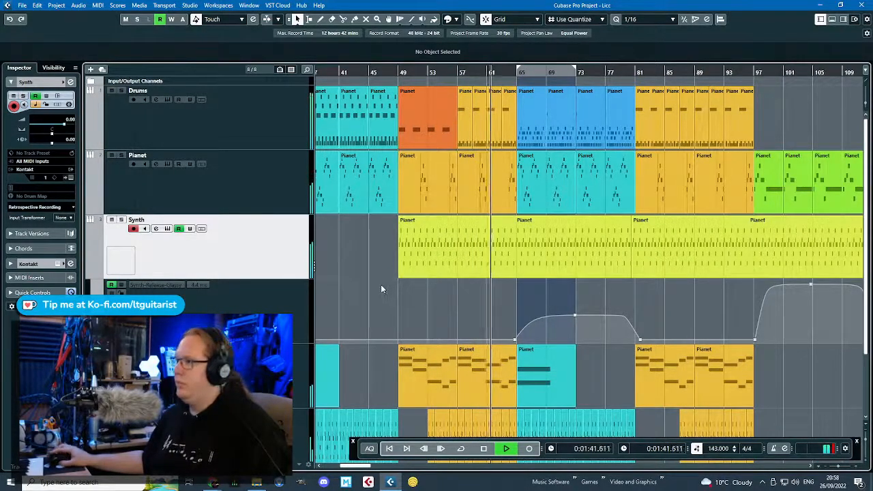
Examine the Synth track's release automation curve between bars 49 and 113 during playback.
scroll(547, 293, down, 3)
scroll(591, 317, up, 2)
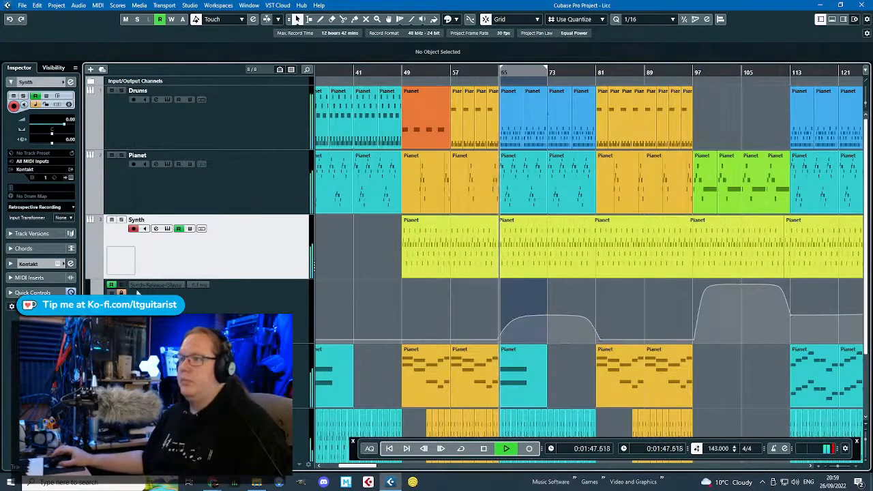
scroll(537, 293, up, 2)
scroll(537, 293, down, 3)
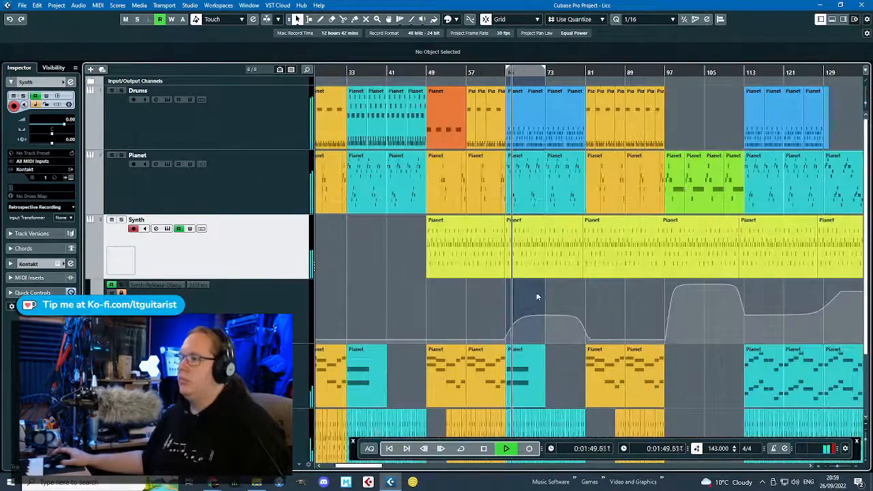
scroll(536, 296, up, 2)
scroll(525, 304, up, 1)
scroll(513, 320, down, 1)
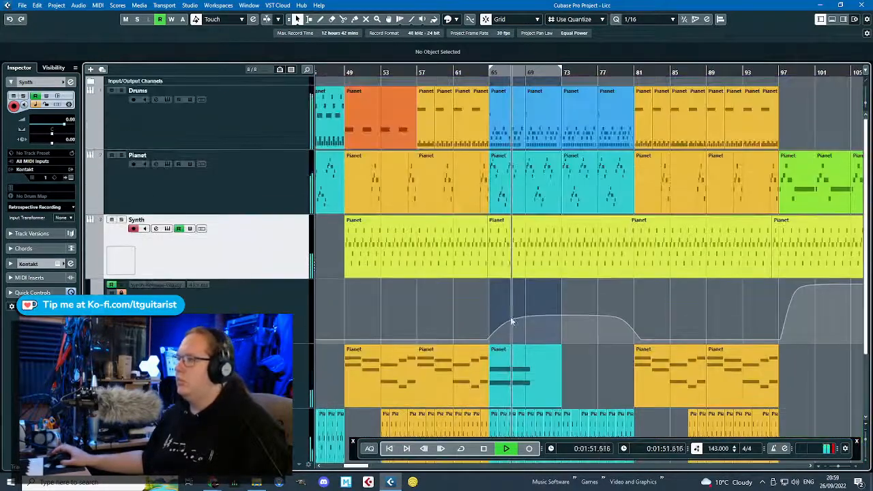
scroll(506, 312, up, 3)
scroll(504, 311, down, 2)
scroll(503, 312, down, 1)
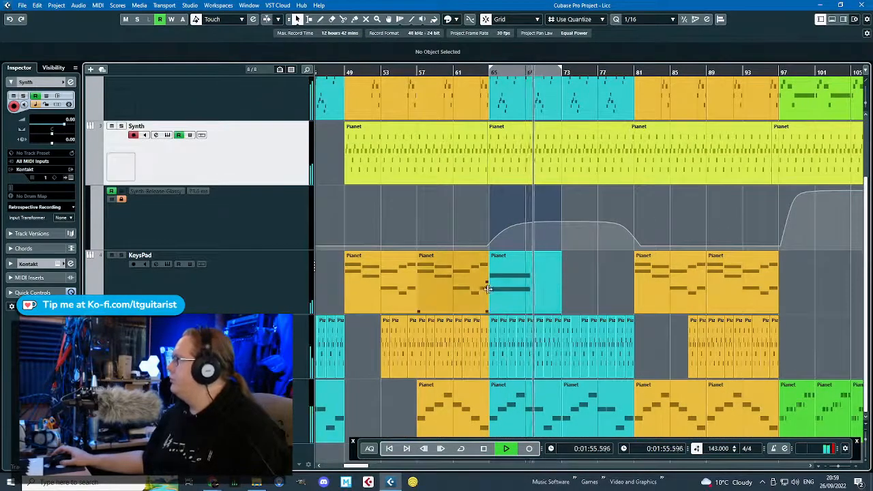
Compare the Synth automation with the surrounding track parts around bars 65 to 97 as playback continues.
key(F2)
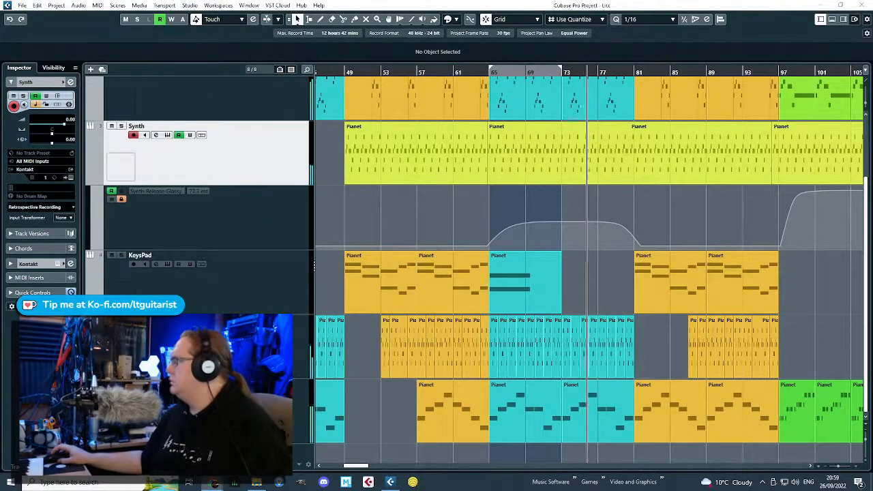
click(468, 207)
scroll(467, 209, down, 3)
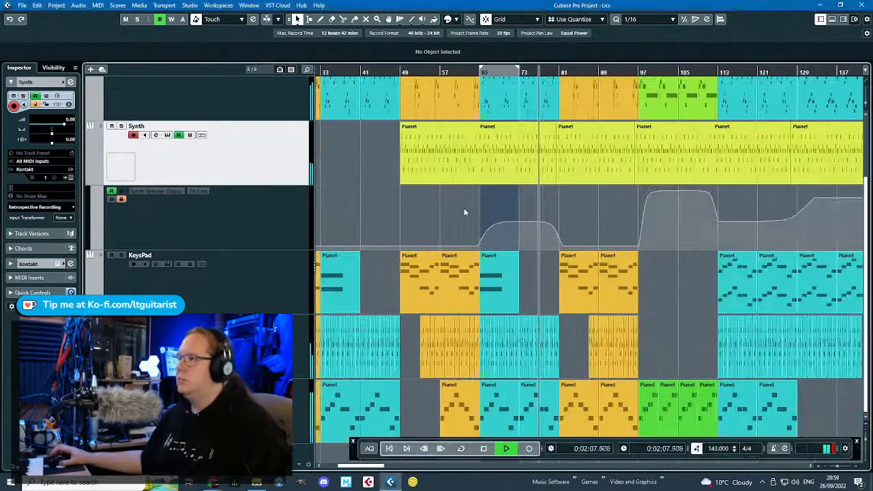
scroll(484, 218, up, 4)
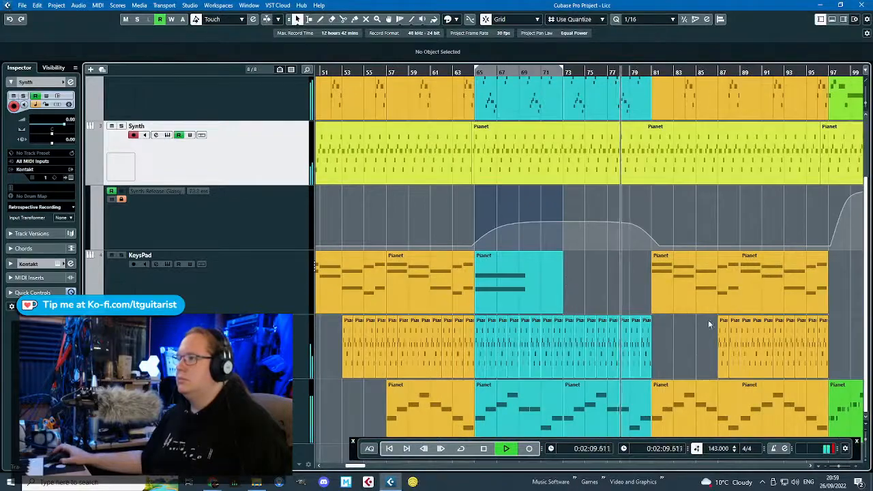
scroll(705, 318, up, 3)
scroll(704, 318, down, 4)
scroll(702, 317, up, 2)
scroll(702, 318, down, 3)
scroll(702, 318, up, 6)
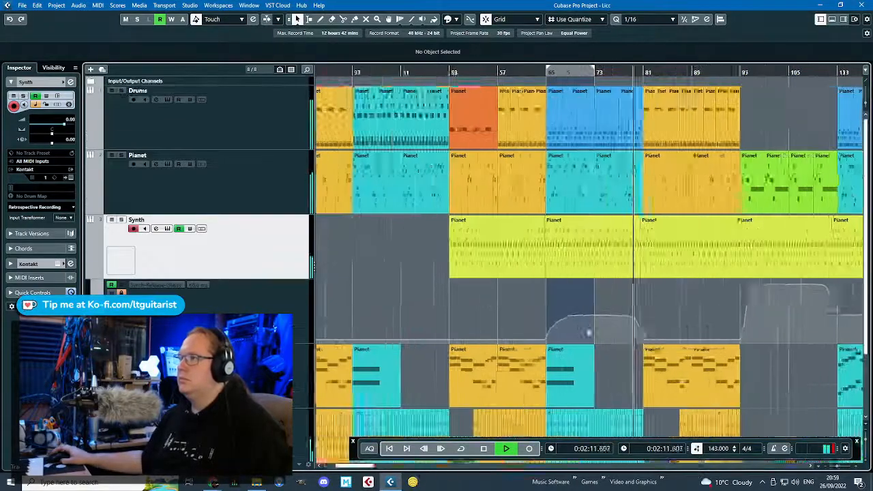
scroll(586, 362, down, 5)
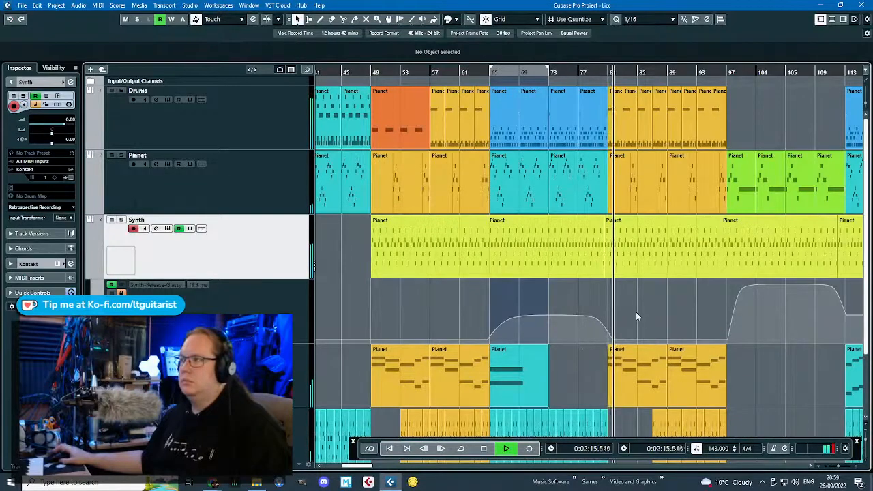
scroll(636, 312, up, 2)
scroll(636, 311, down, 2)
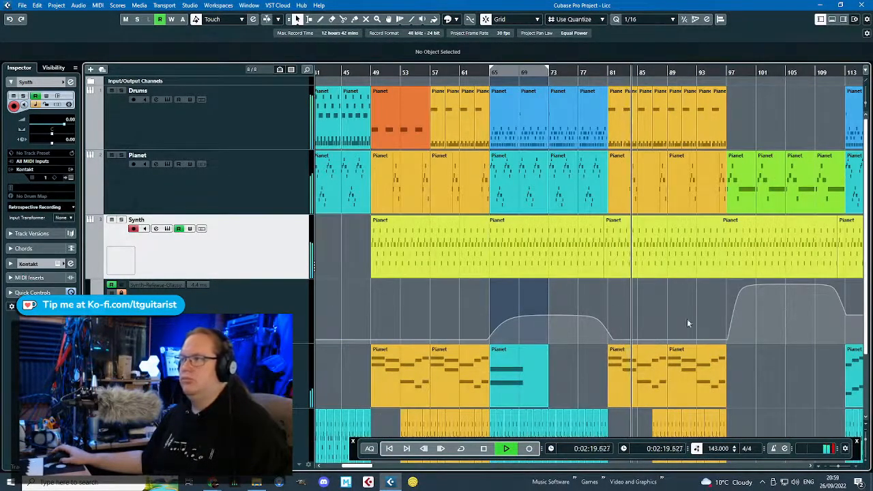
scroll(719, 321, up, 2)
scroll(690, 314, down, 1)
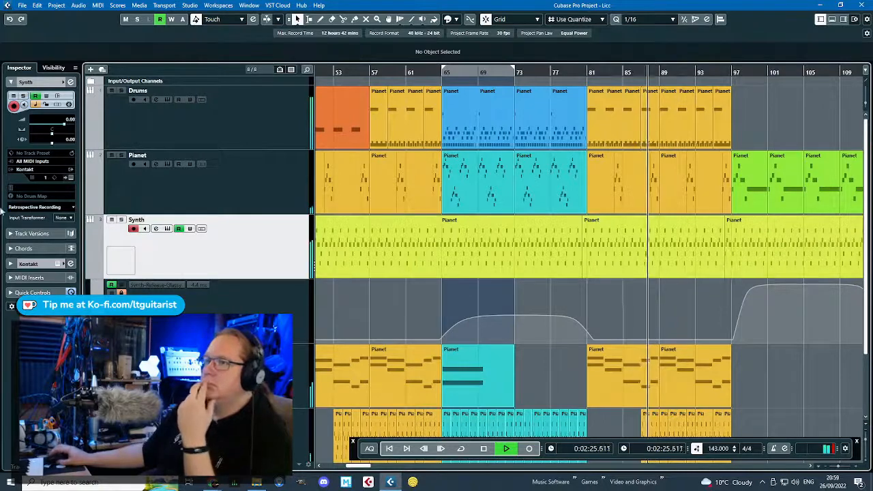
Open the Synth track's Kontakt instrument, turn on Glide for the Glassy Bell patch, and close the instrument.
click(67, 177)
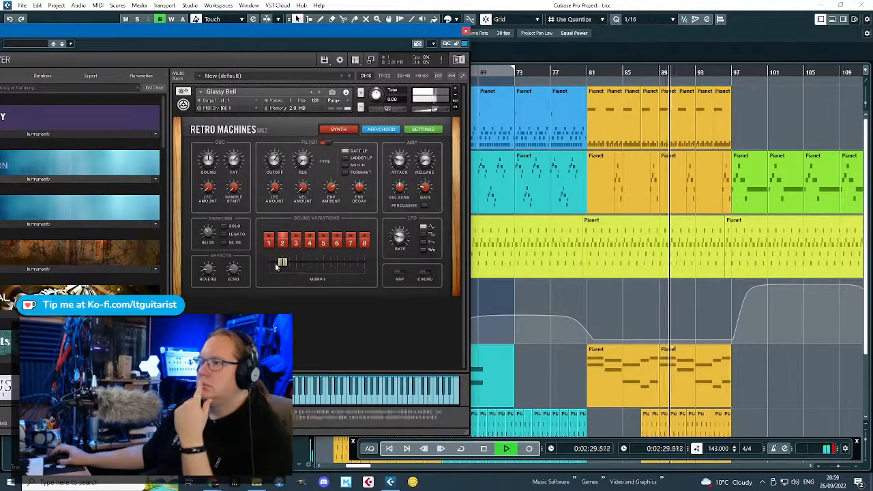
click(224, 242)
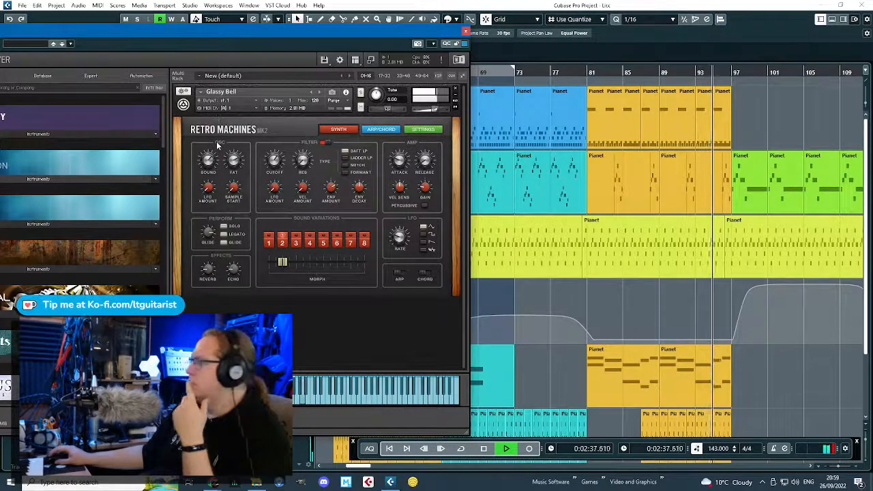
drag(312, 35, 663, 45)
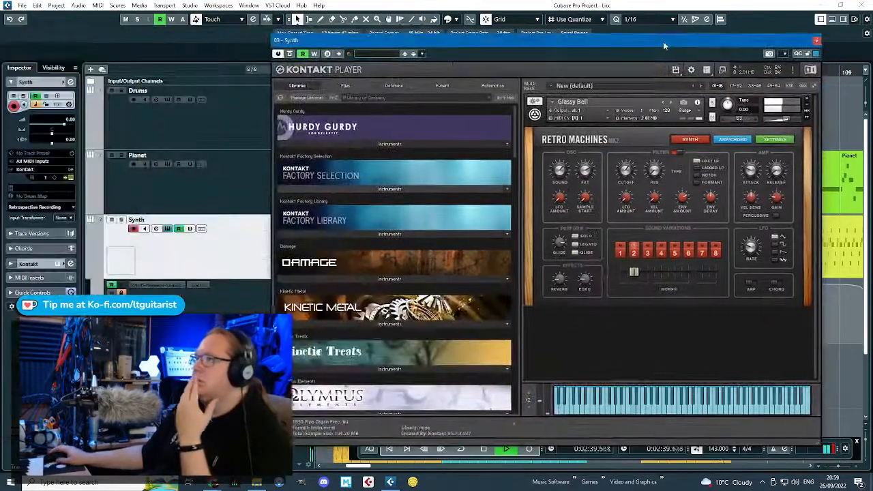
click(817, 42)
Hide the automation lane of the Synth track.
scroll(741, 216, down, 2)
scroll(744, 255, down, 2)
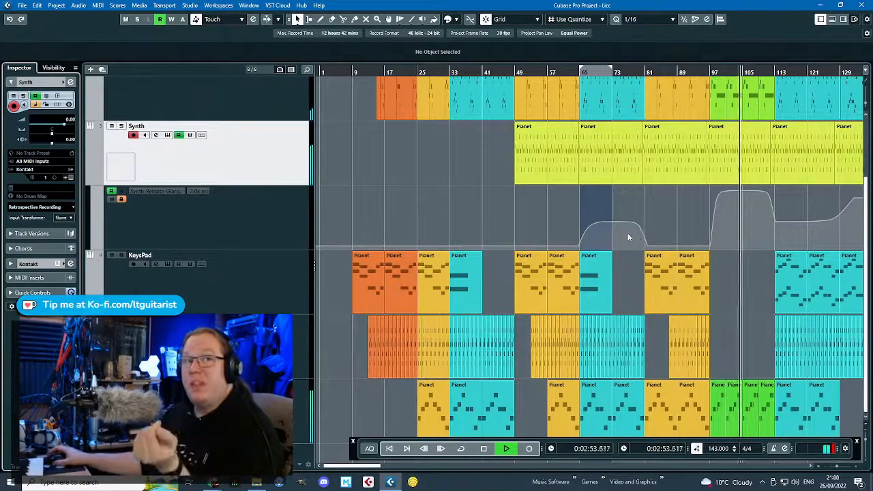
click(108, 182)
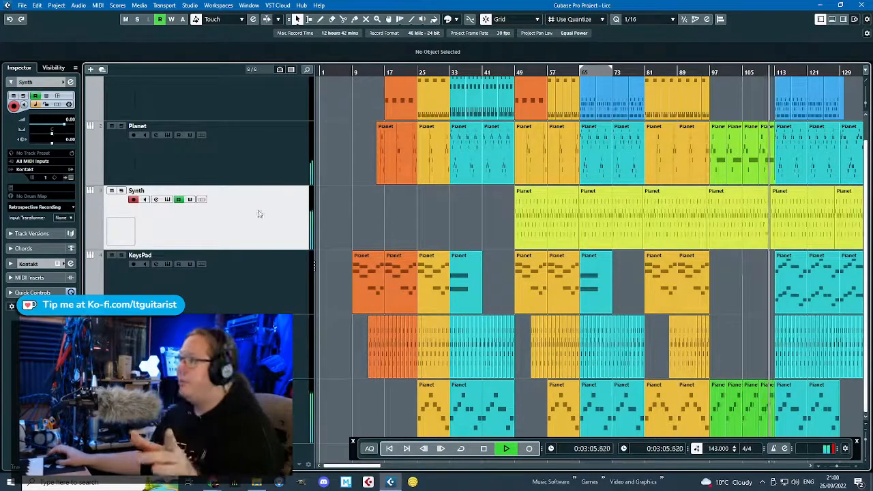
Open the KeysPad track's HALion Sonic SE instrument, view the Verve edit page of the Final Phase program, and close it.
click(217, 273)
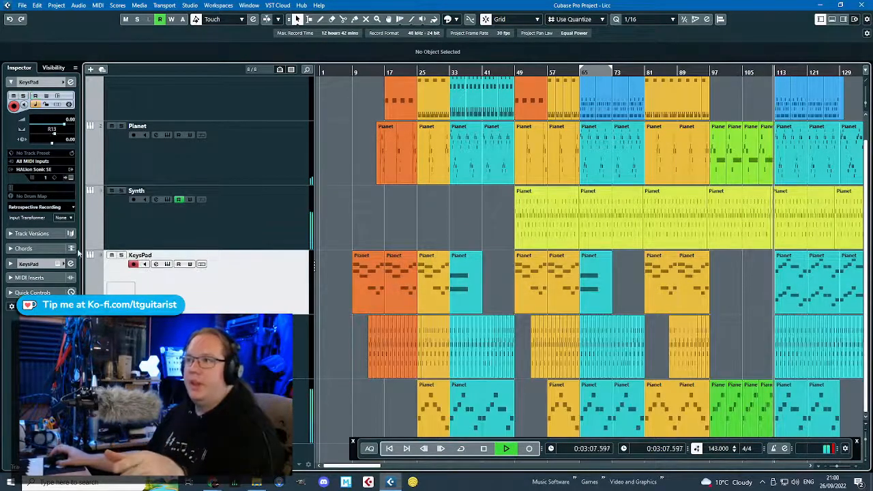
click(71, 177)
drag(536, 25, 680, 57)
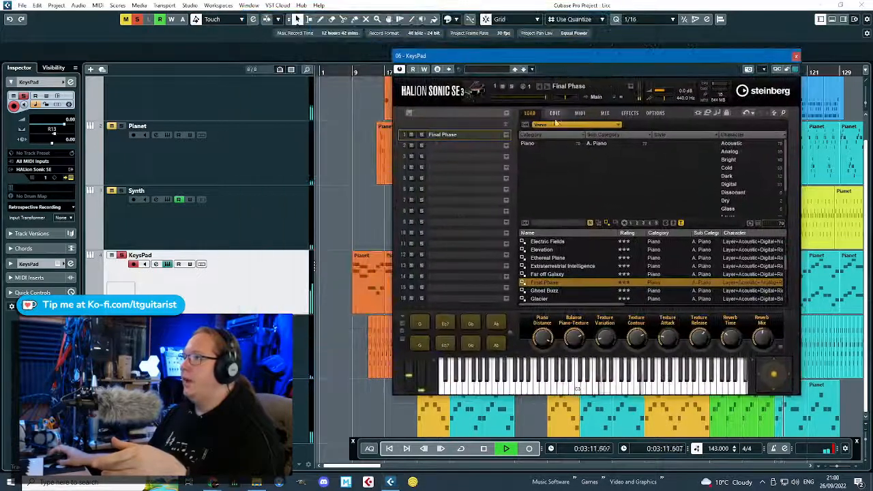
click(556, 113)
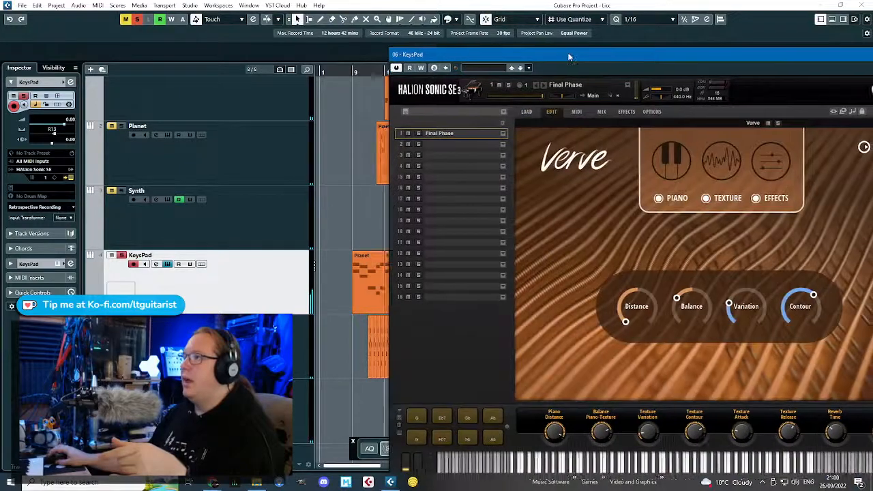
drag(571, 57, 476, 10)
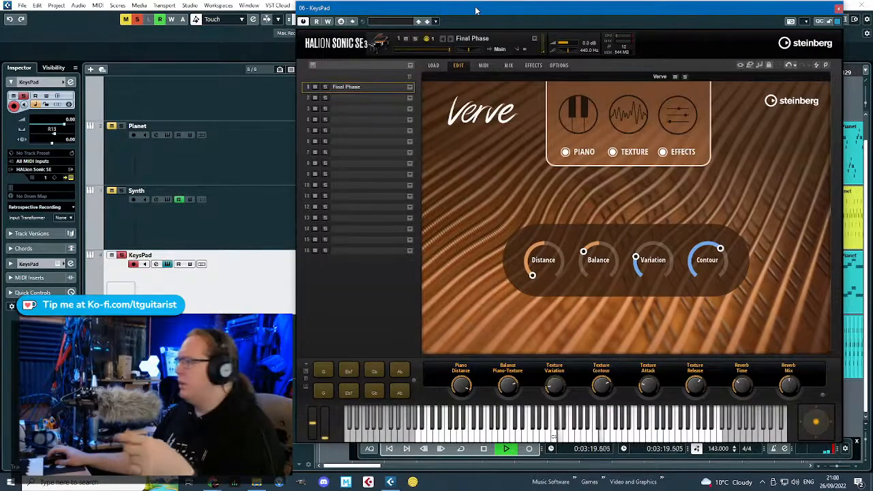
drag(476, 9, 477, 12)
click(841, 9)
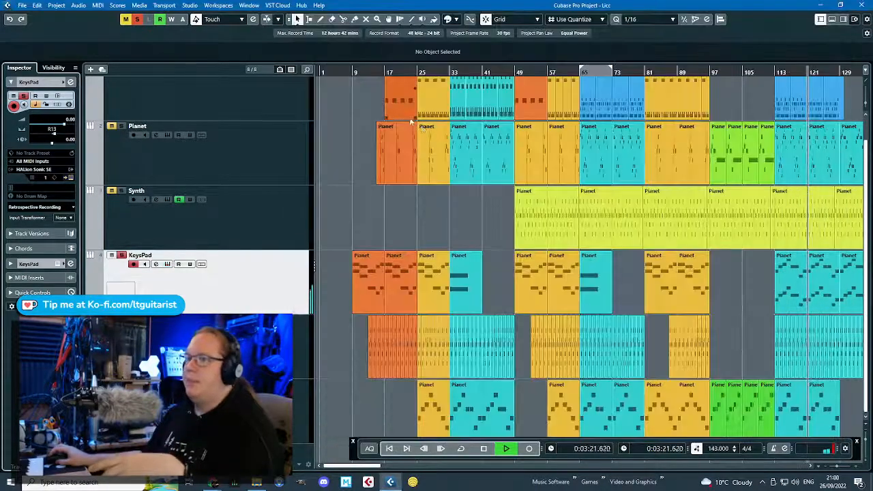
Show the Kalimba track's audio inserts and view the settings of its StereoDelay effect.
click(205, 229)
click(19, 263)
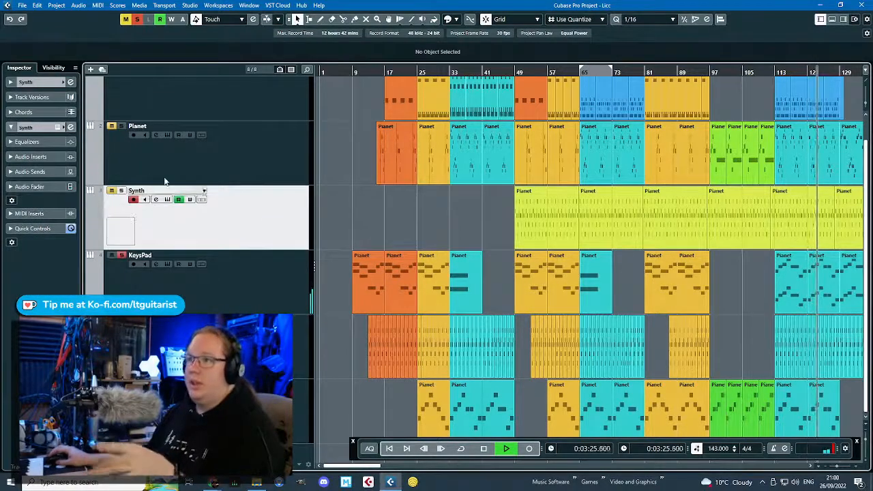
key(Up)
key(Up)
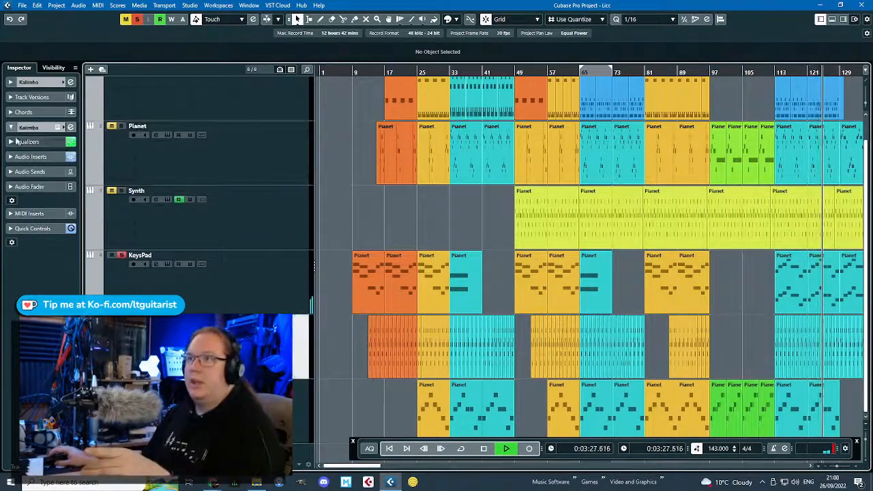
click(31, 156)
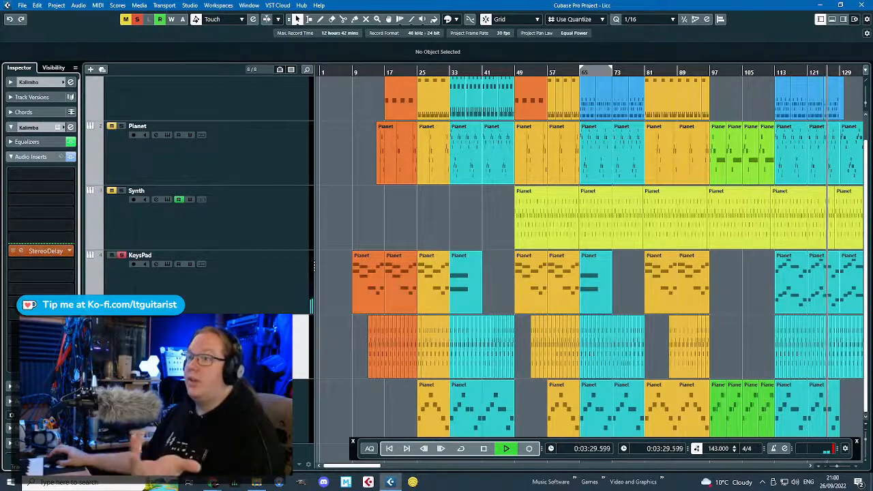
click(41, 251)
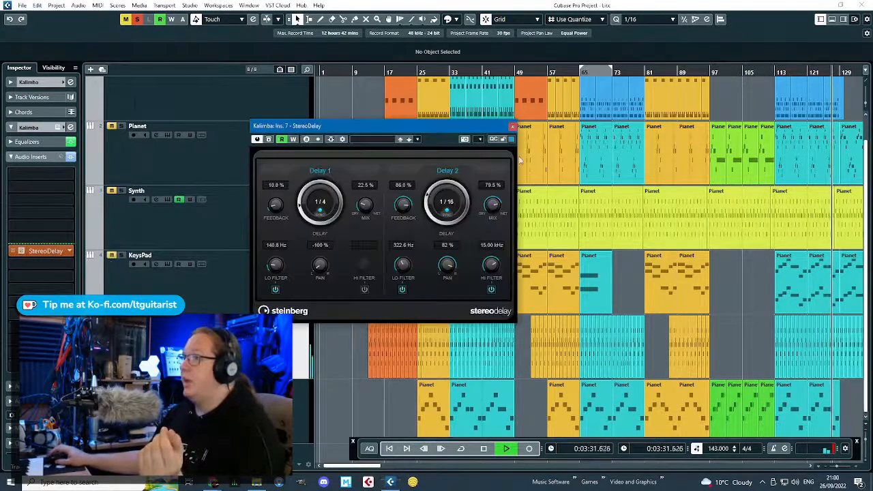
drag(441, 125, 608, 135)
click(680, 136)
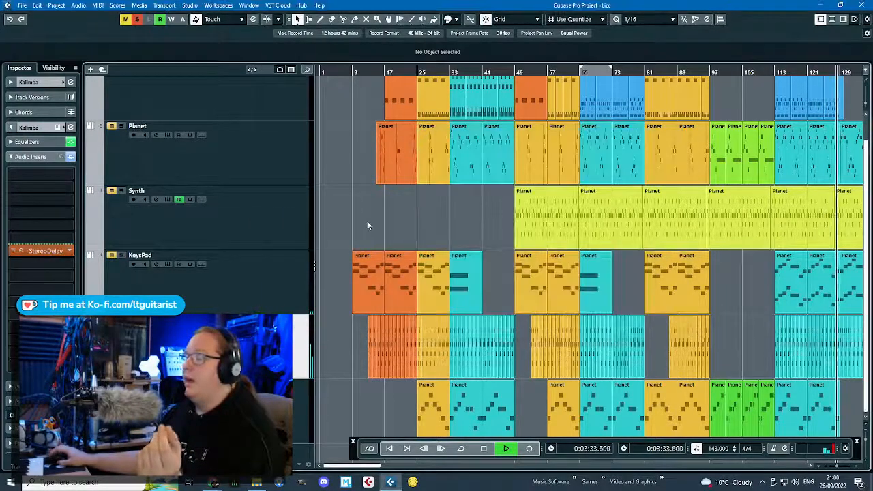
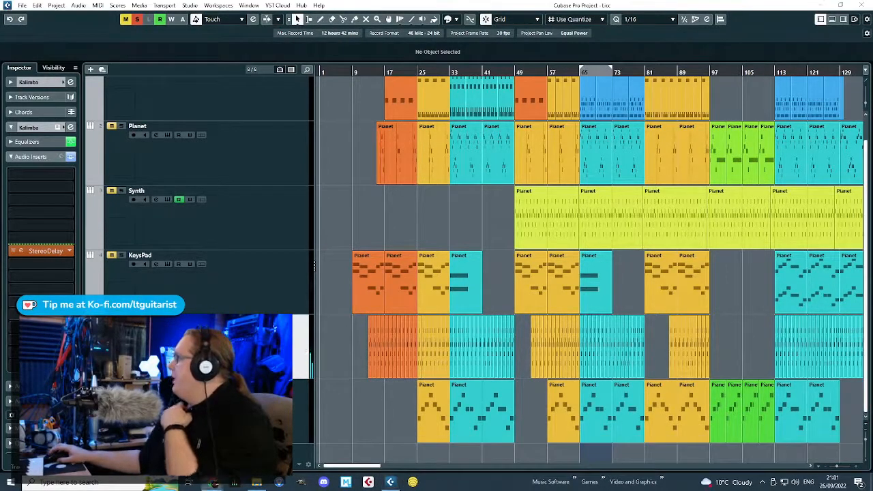
Turn off the solo on the Kalimba track so all tracks play together.
click(408, 218)
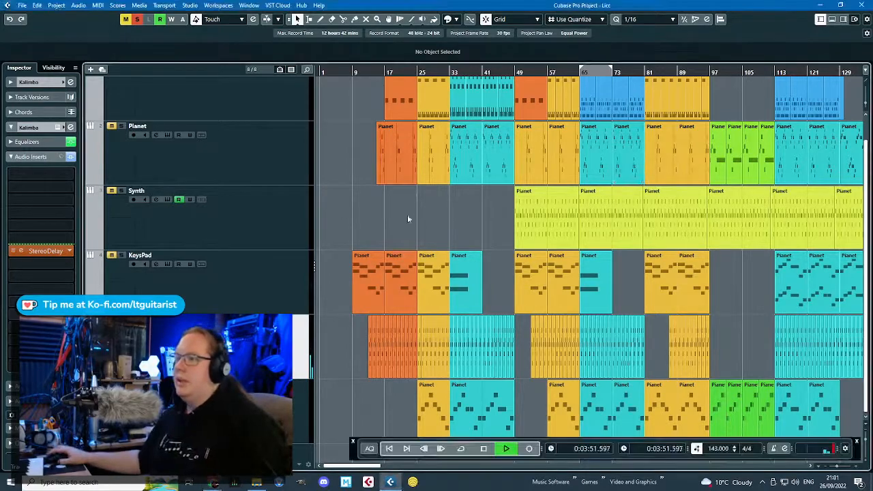
key(g)
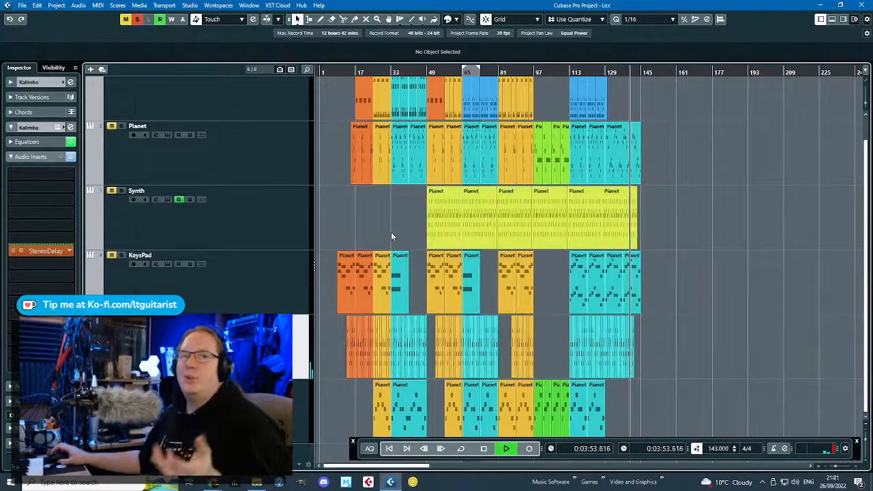
click(121, 319)
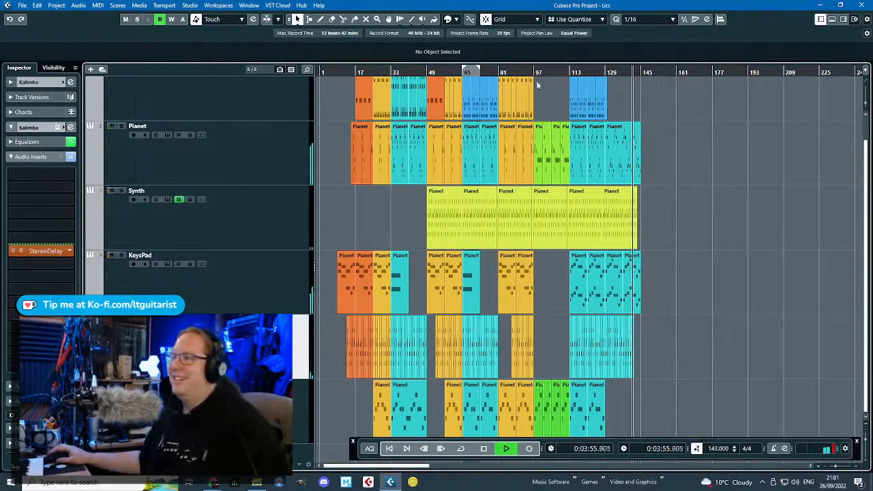
Replay the section after bar 49 and select the Drums track.
drag(432, 71, 532, 169)
scroll(532, 171, down, 3)
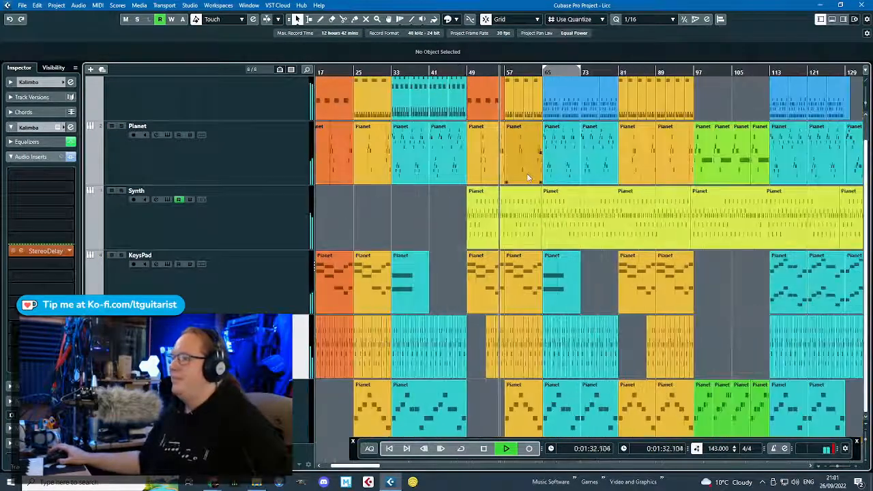
scroll(379, 215, up, 1)
click(224, 126)
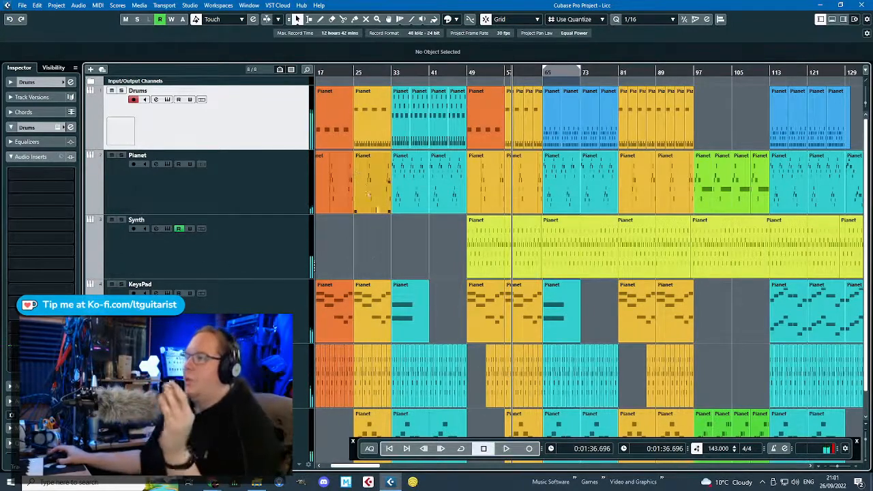
Move the playhead back to about bar 8, near the song's start, and select the Synth track.
scroll(387, 84, down, 1)
drag(389, 72, 388, 63)
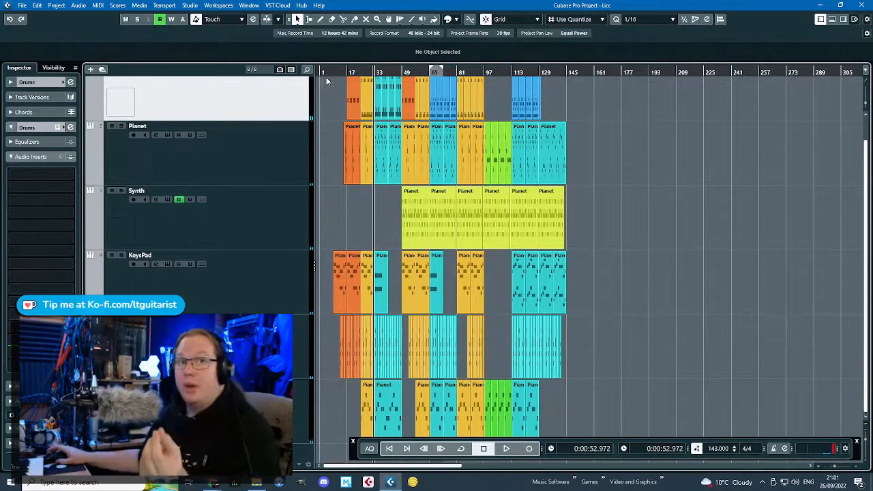
drag(330, 76, 343, 80)
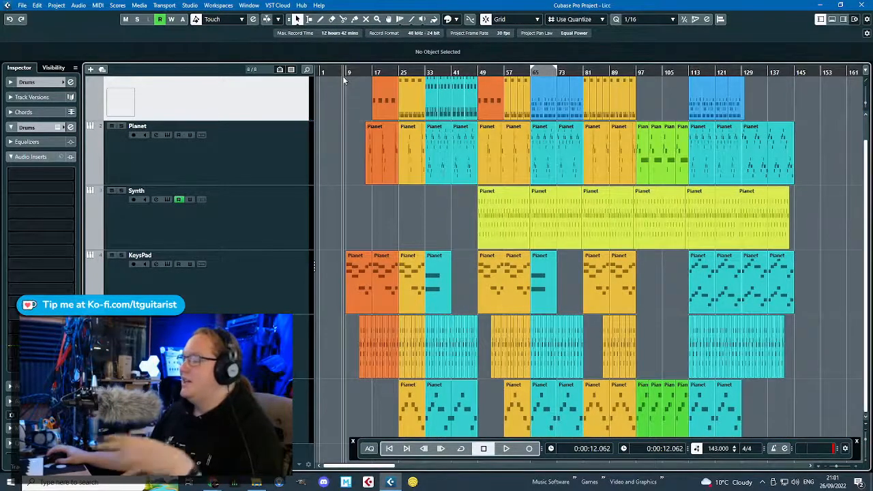
click(280, 243)
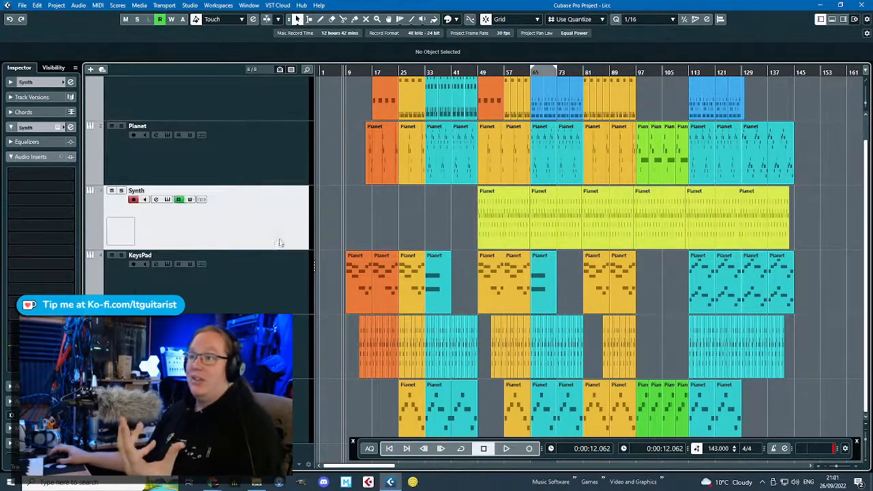
Reduce the height of the Synth track, move the playhead to about bar 141 near the song's end, and select the Drums track.
drag(281, 248, 285, 212)
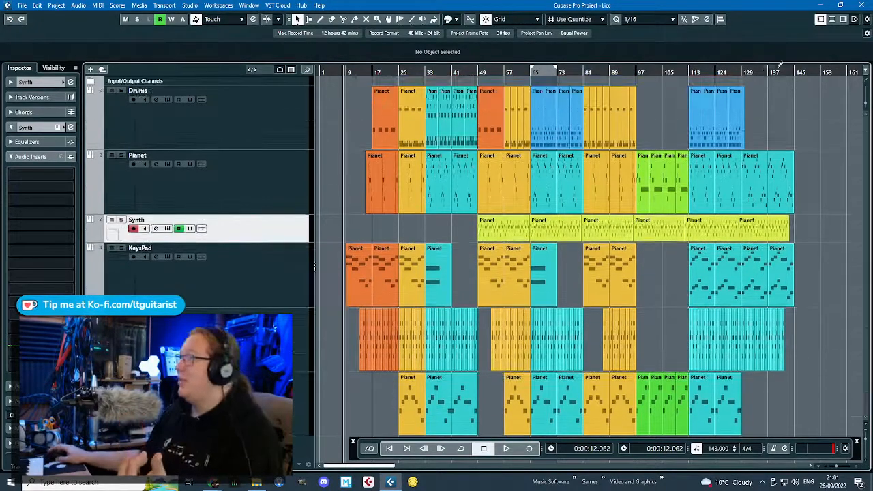
click(794, 72)
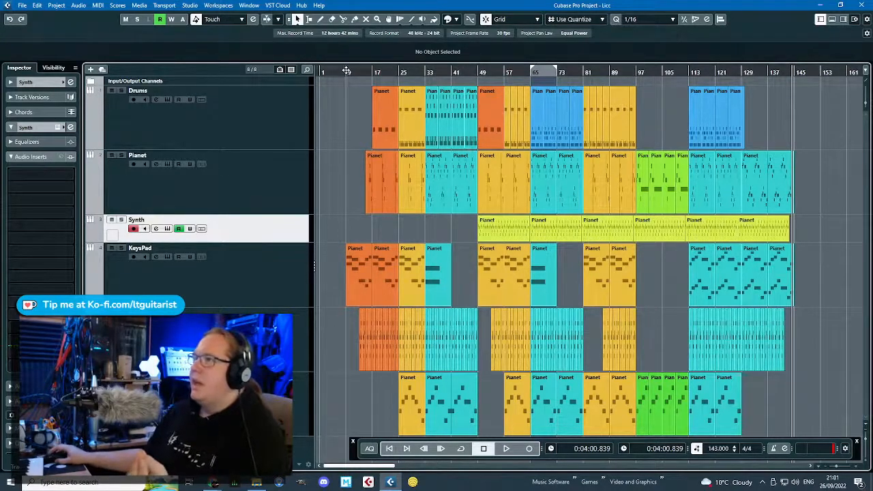
click(785, 72)
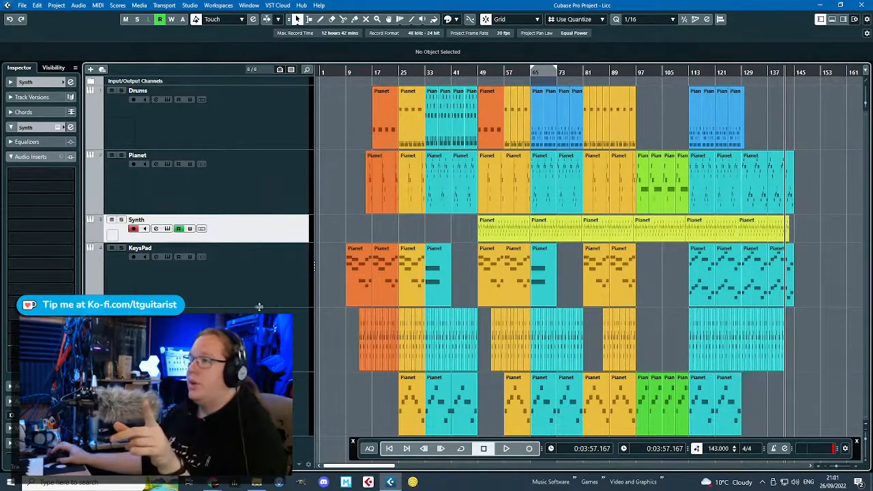
click(288, 124)
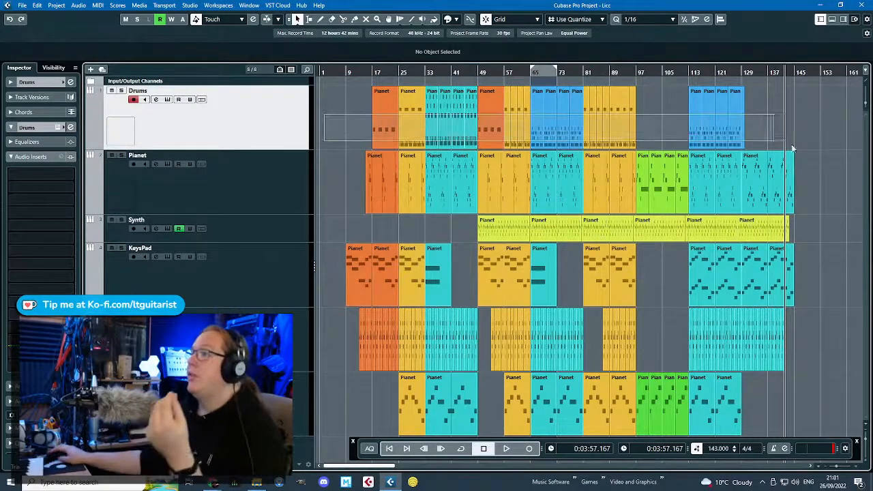
Solo the Pianet track and play it briefly from about bar 54.
drag(523, 71, 471, 68)
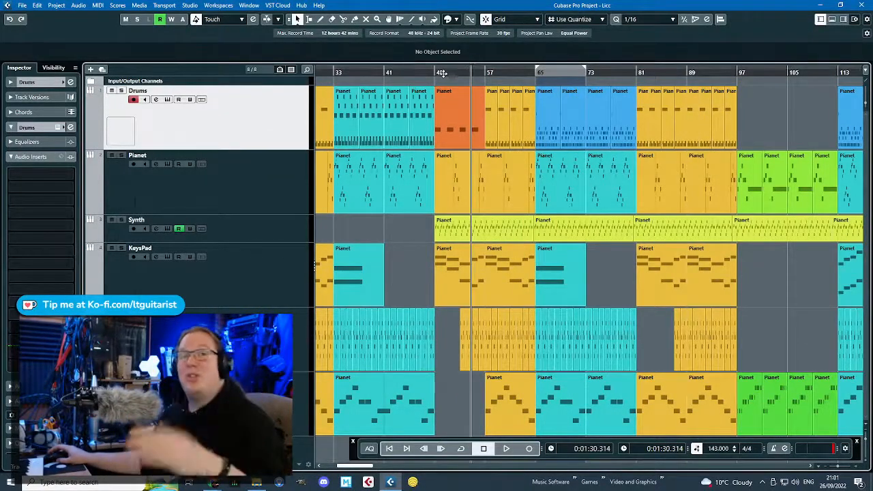
click(195, 197)
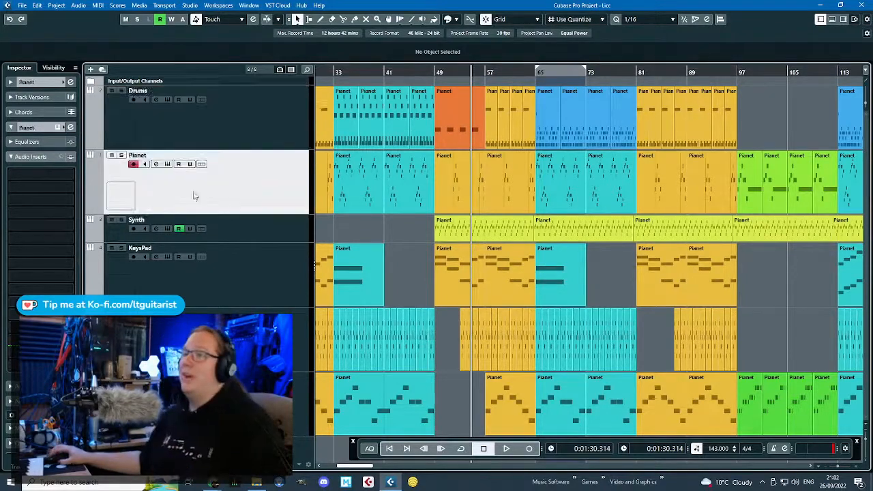
scroll(429, 234, up, 4)
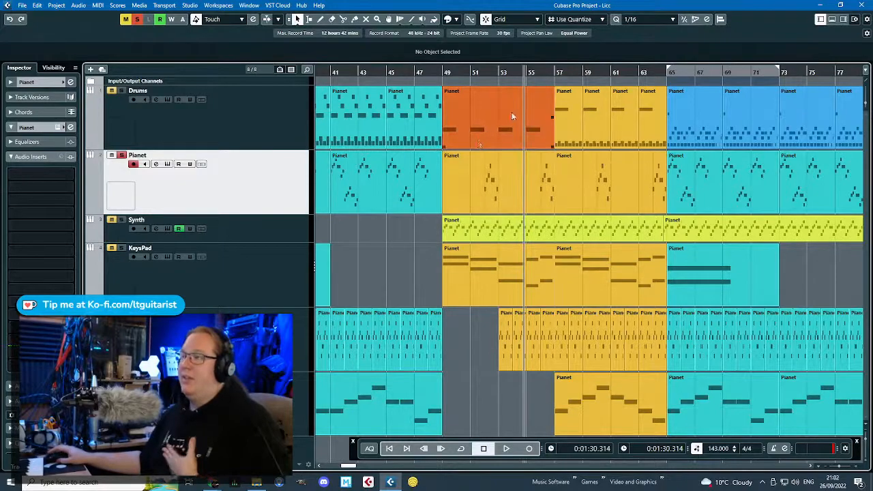
key(space)
scroll(526, 236, up, 2)
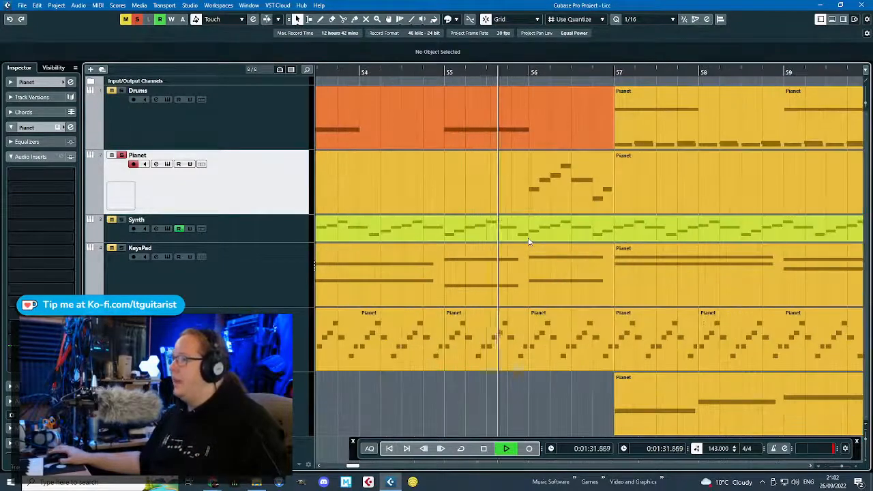
scroll(526, 239, down, 3)
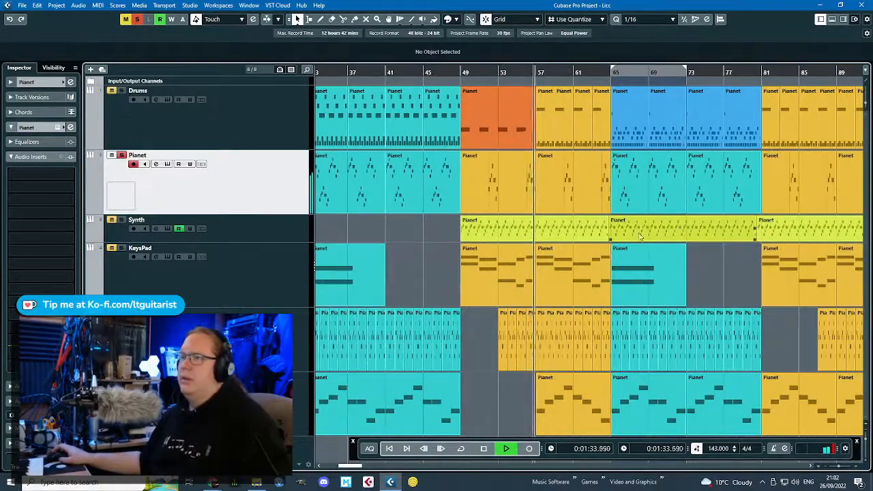
key(space)
Highlight the arrangement's events from bar 97 across the tracks, and solo the Synth track instead of Pianet.
scroll(505, 218, down, 3)
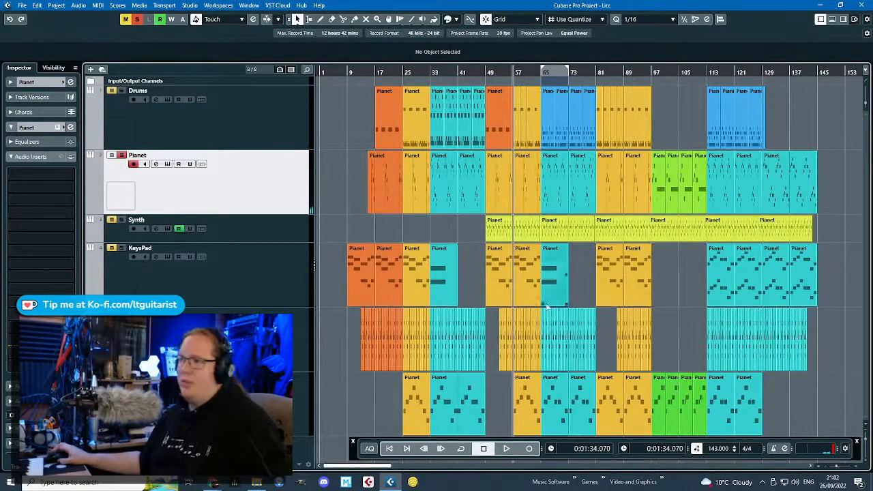
drag(660, 147, 690, 409)
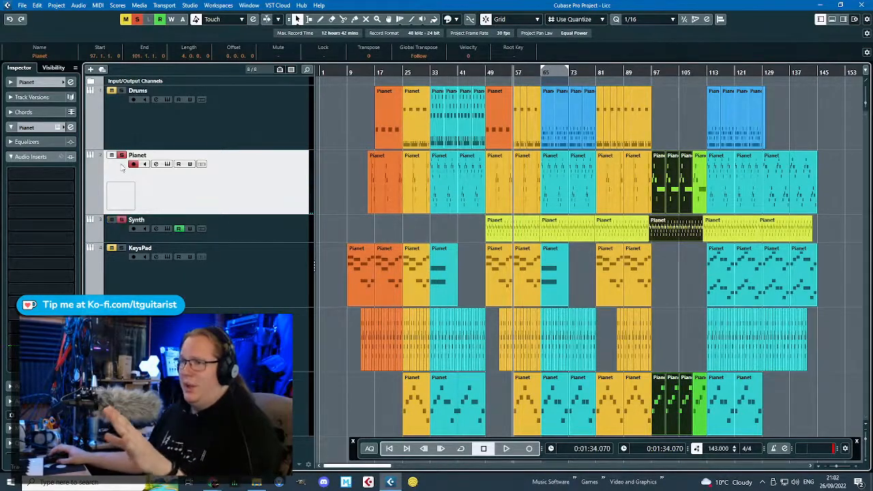
drag(315, 225, 313, 226)
click(299, 228)
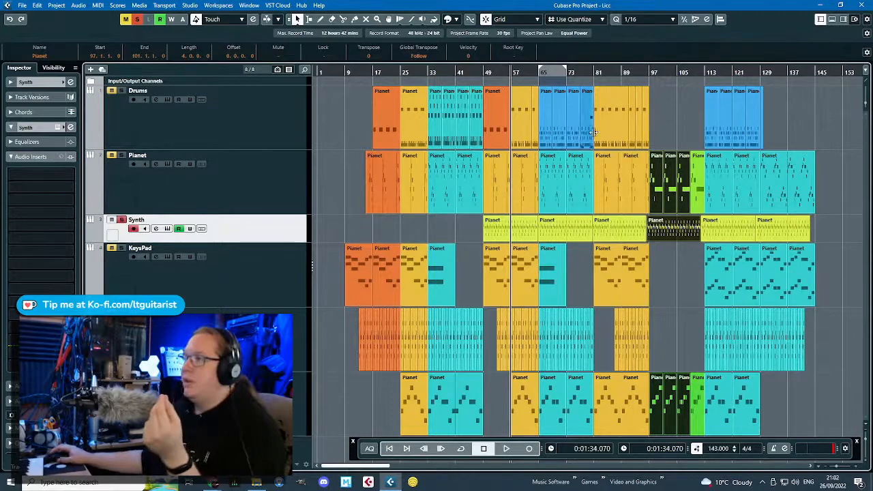
Set the playhead to bar 49 and examine the Synth part from there through to its last event.
drag(487, 66, 497, 90)
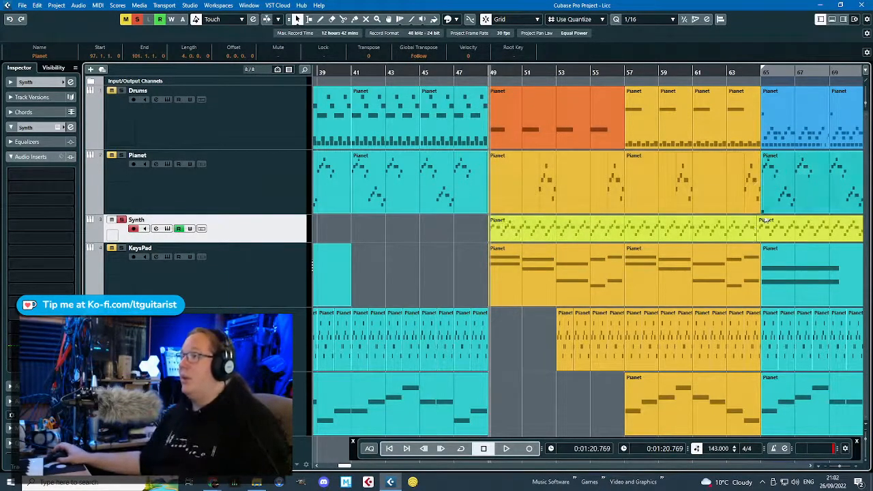
scroll(788, 263, up, 3)
scroll(787, 263, down, 1)
click(638, 232)
scroll(638, 235, down, 4)
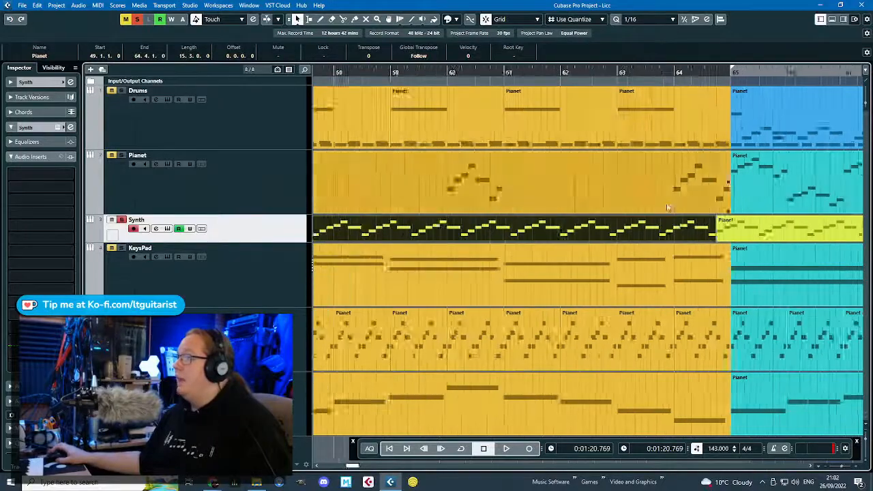
scroll(638, 235, right, 10)
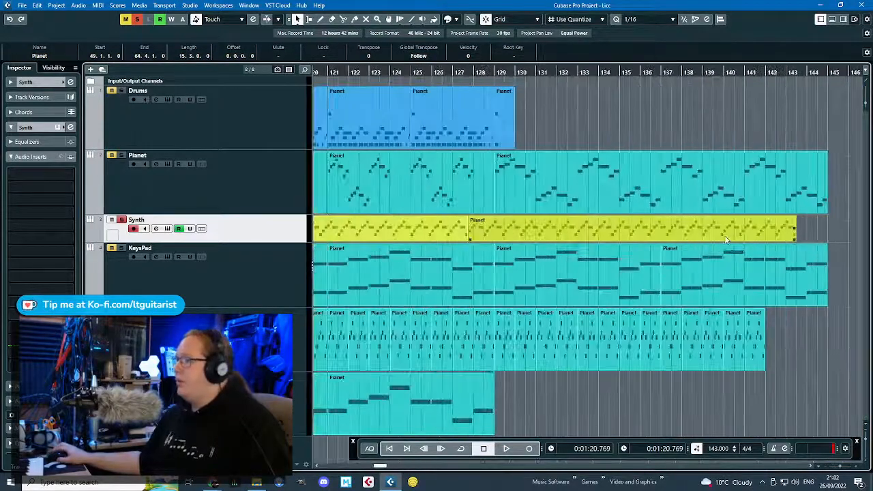
scroll(433, 252, down, 2)
scroll(433, 252, up, 3)
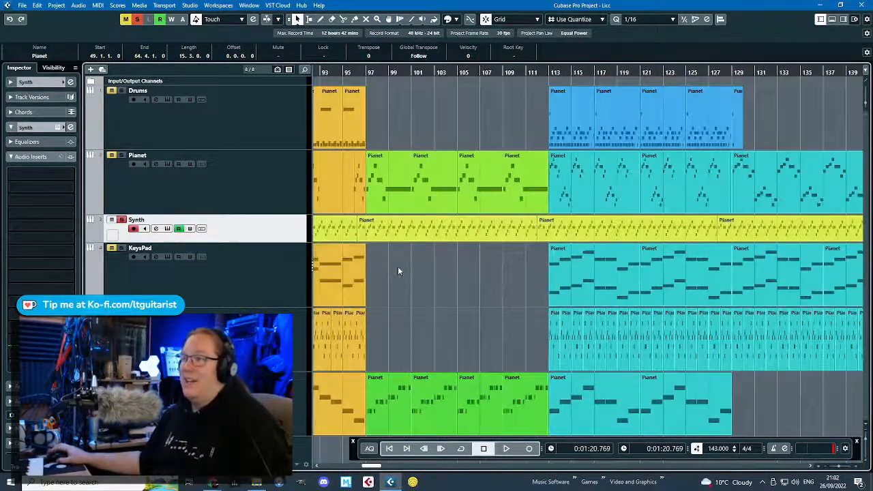
Select all six Synth events and duplicate them repeatedly along the timeline, past bar 609.
scroll(413, 264, down, 6)
scroll(338, 231, left, 1)
drag(363, 228, 570, 237)
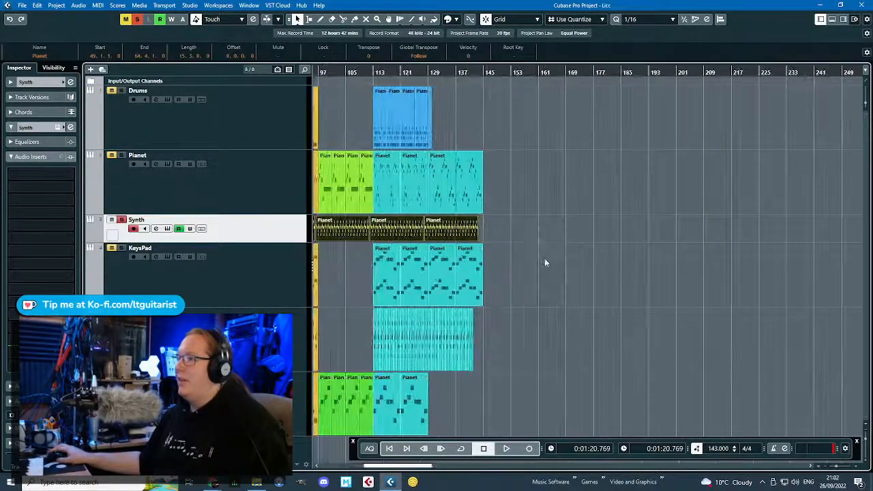
key(ctrl+d)
scroll(612, 268, up, 4)
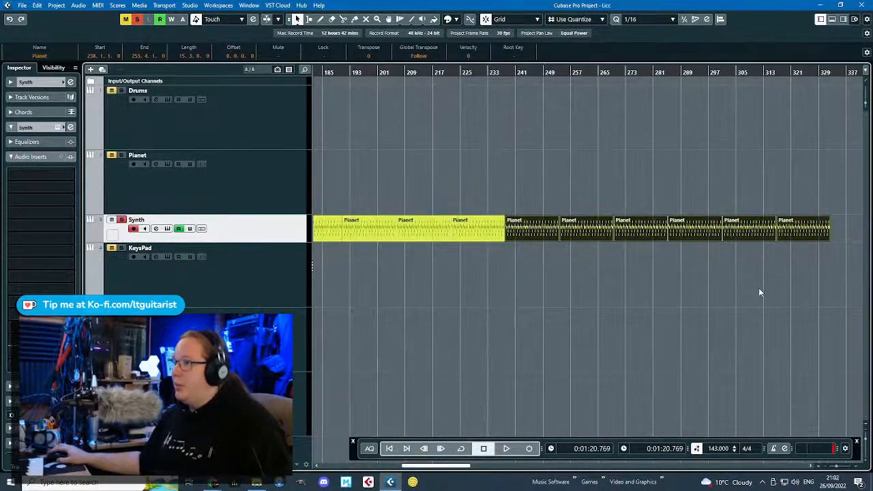
key(ctrl+d)
key(ctrl+d)
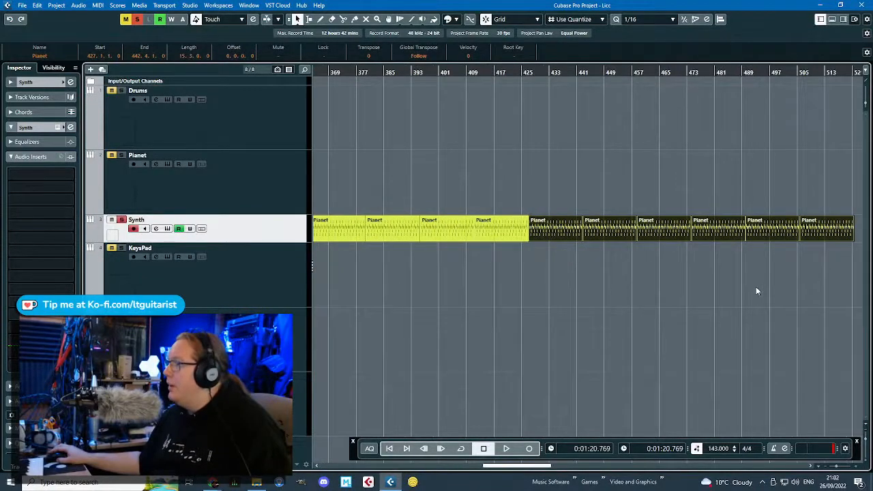
scroll(839, 287, right, 2)
scroll(804, 281, up, 4)
scroll(744, 269, down, 2)
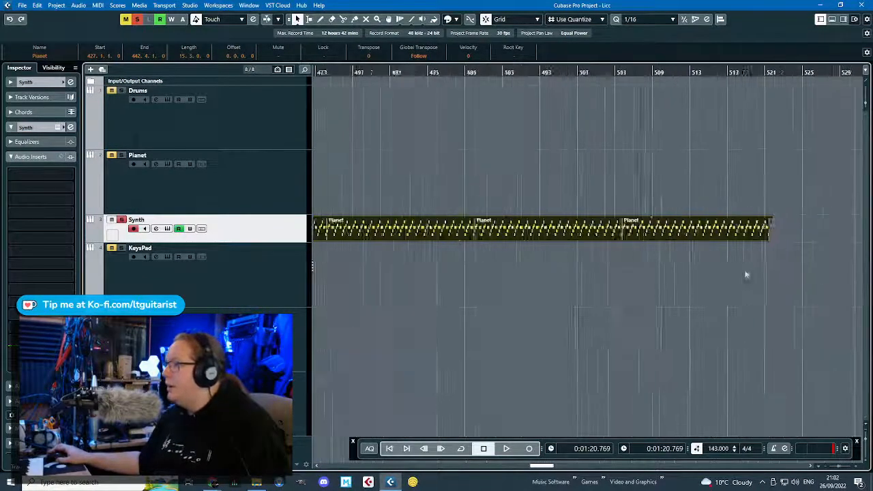
scroll(745, 271, down, 4)
key(ctrl+d)
scroll(823, 288, down, 1)
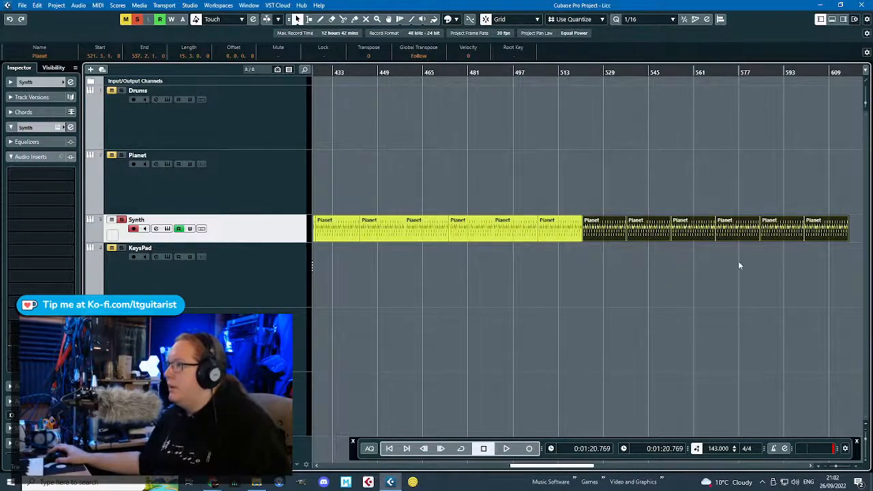
Delete the duplicated Synth events beyond the end of the song.
scroll(742, 251, up, 10)
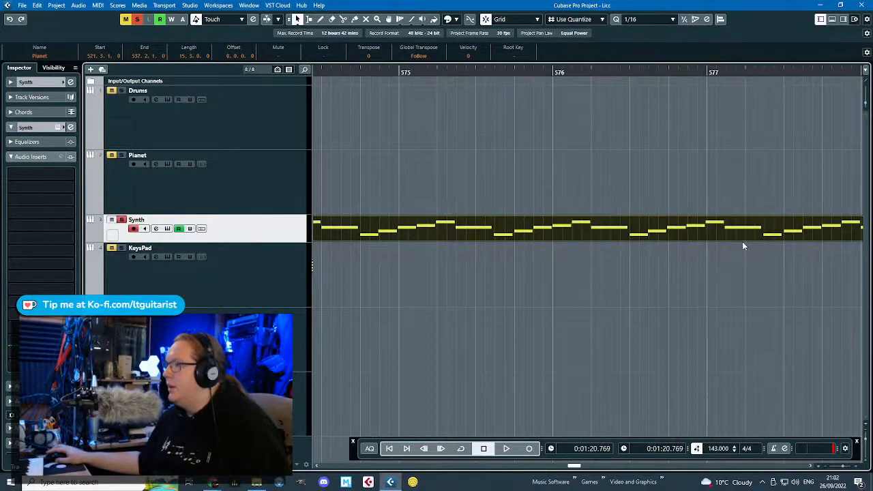
scroll(742, 246, down, 10)
scroll(771, 259, down, 2)
drag(787, 250, 406, 213)
key(Delete)
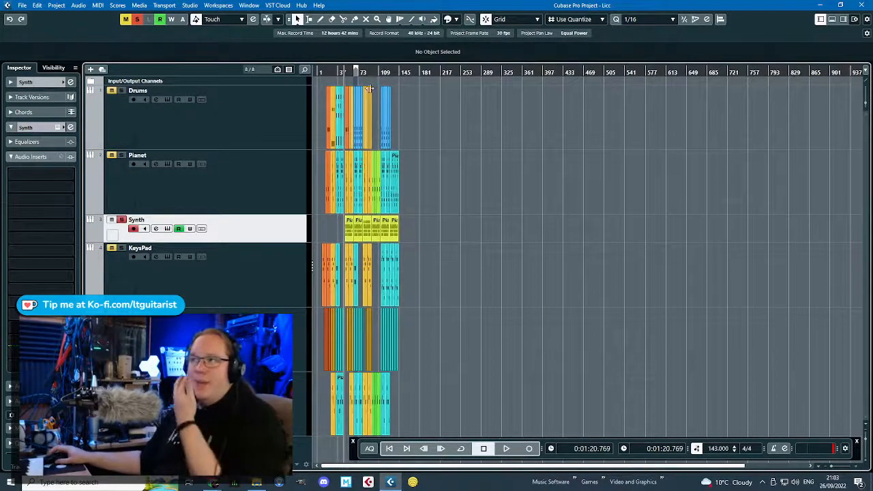
Move the playhead through the later sections and back to about bar 28.
scroll(369, 88, up, 5)
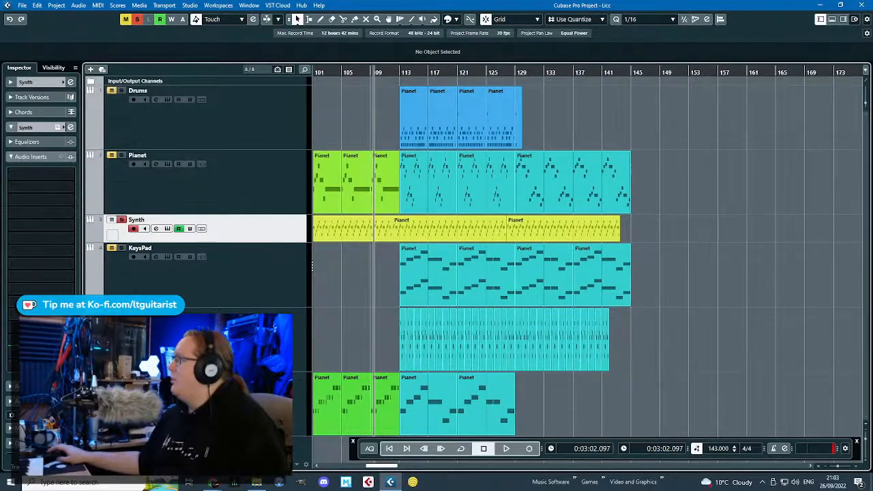
key(F2)
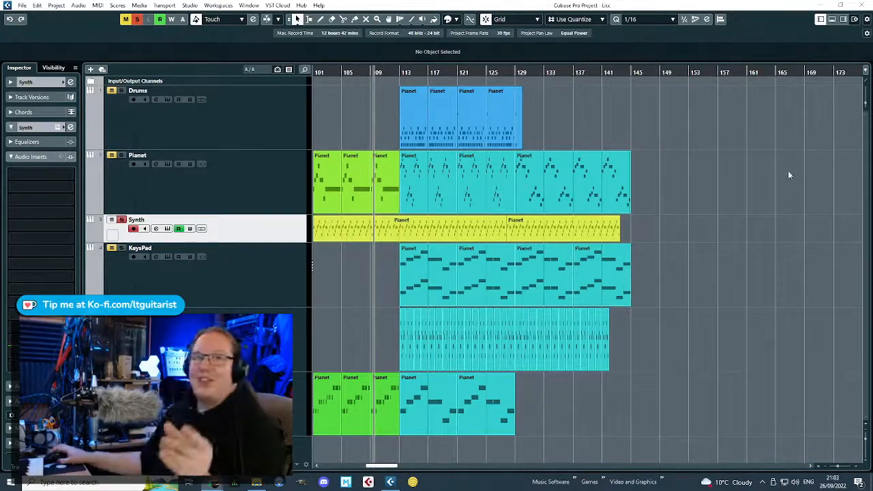
drag(357, 71, 360, 45)
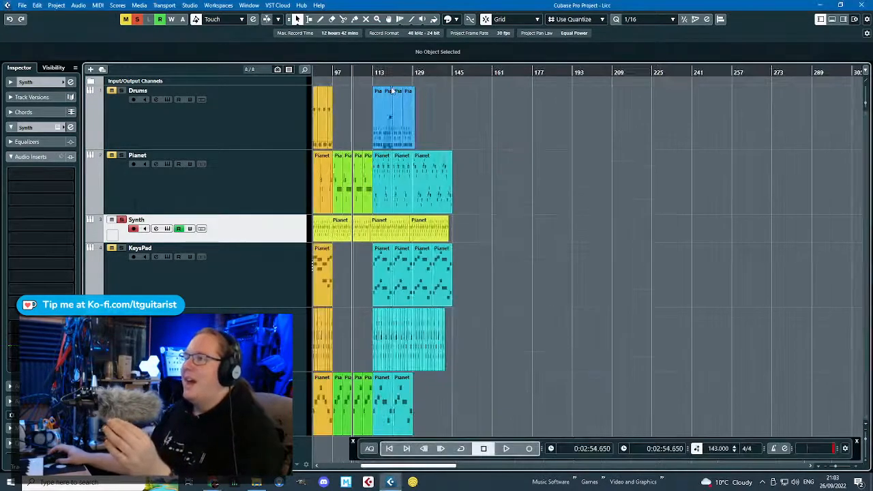
mouse_move(385, 72)
mouse_down()
mouse_move(374, 60)
mouse_move(395, 60)
mouse_move(378, 59)
mouse_up()
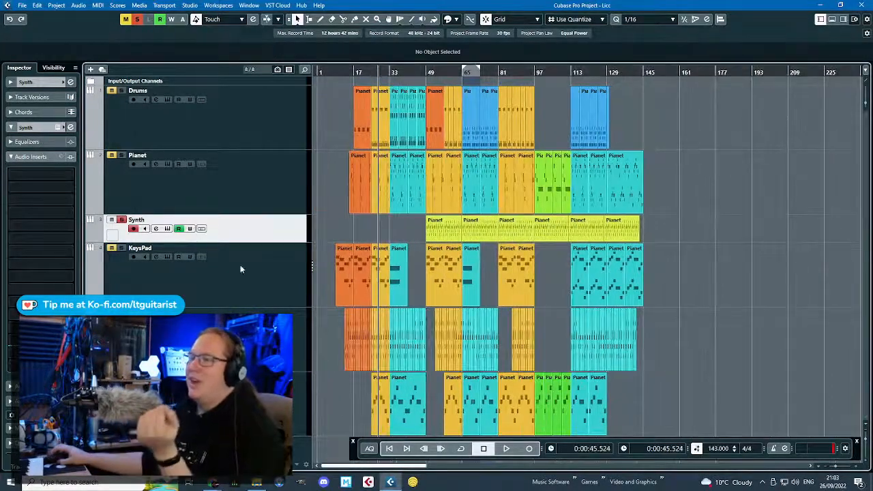
Solo the KeysPad track instead of Synth and move the playhead to about bar 8, before its first event.
click(255, 285)
key(Up)
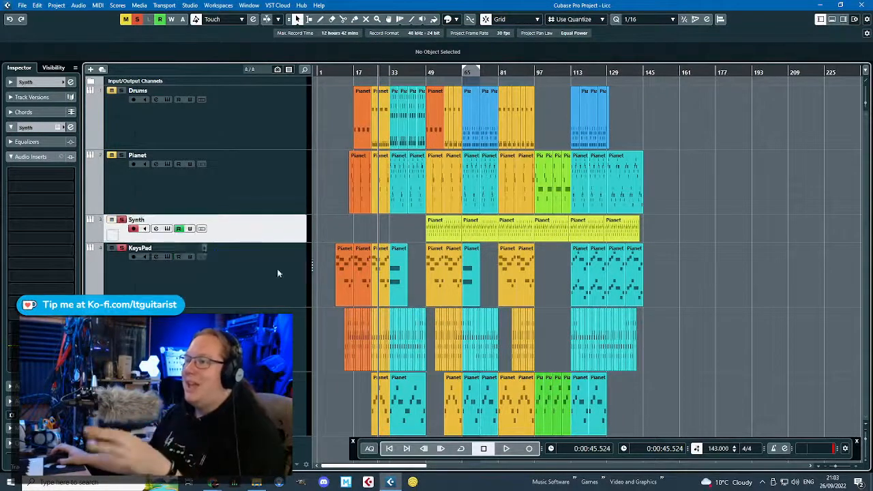
click(241, 294)
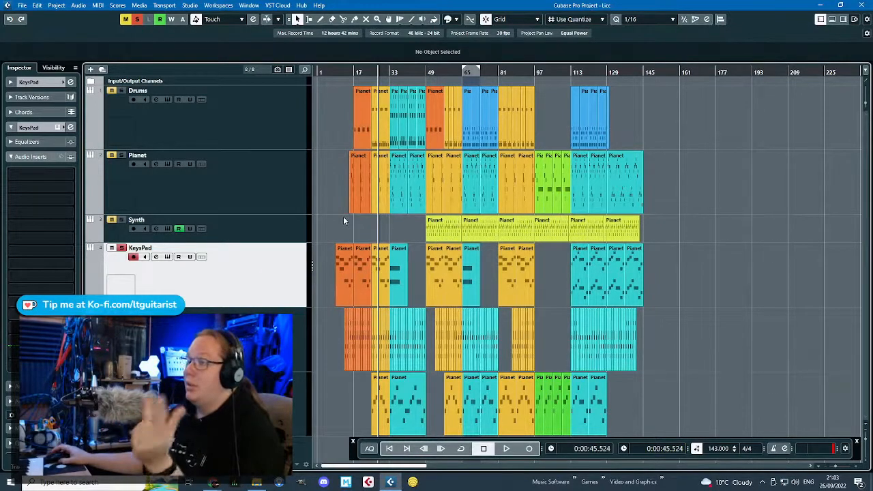
drag(334, 72, 333, 89)
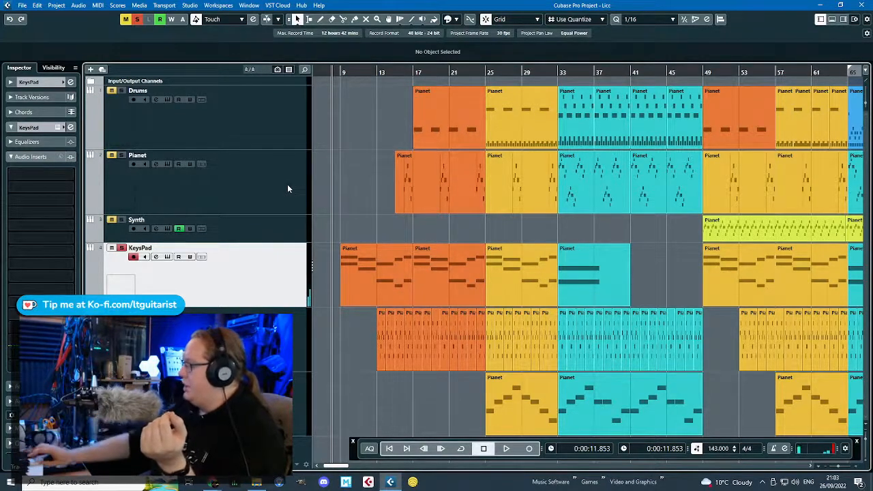
Review the KeysPad part along the song and highlight its four closing events from bar 113 to bar 145.
click(360, 260)
click(348, 207)
scroll(349, 217, down, 2)
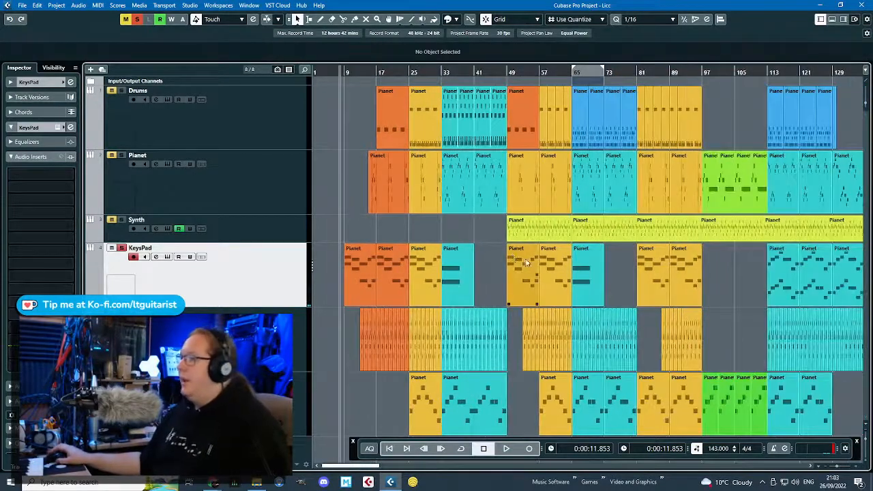
scroll(348, 222, down, 1)
scroll(793, 256, up, 3)
scroll(793, 256, up, 3)
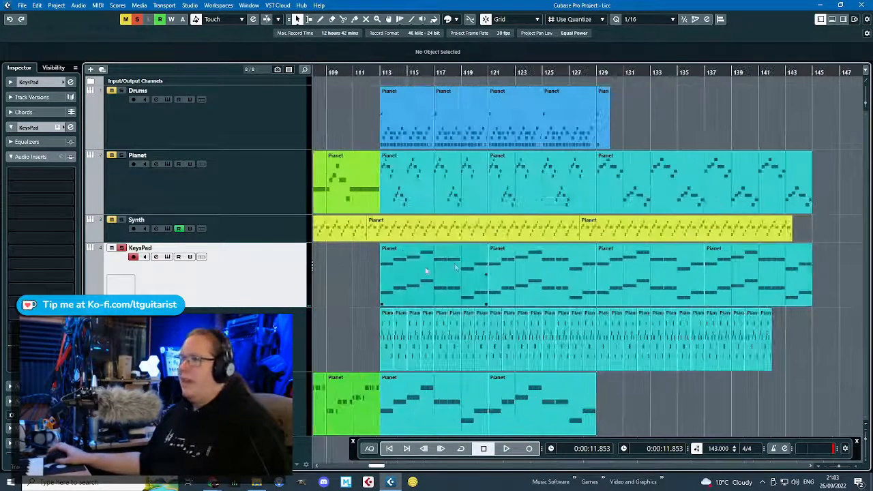
drag(334, 266, 832, 294)
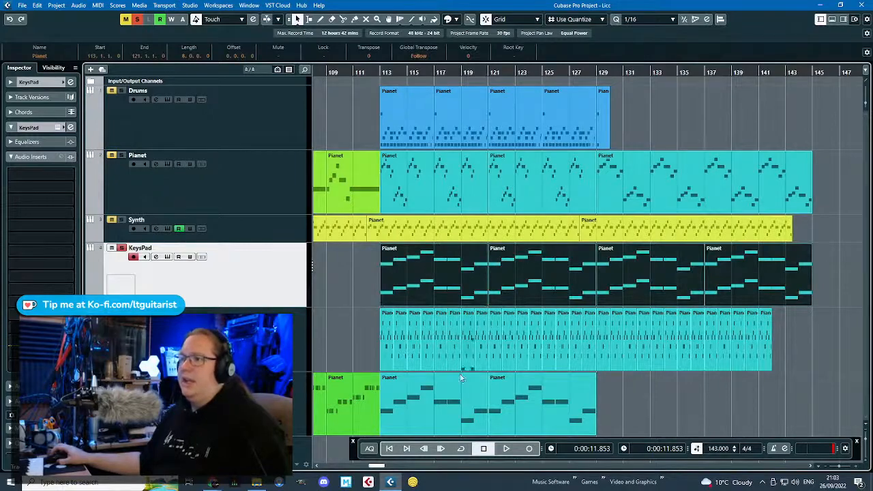
Clear the selection and highlight the KeysPad events between bars 57 and 97.
click(344, 298)
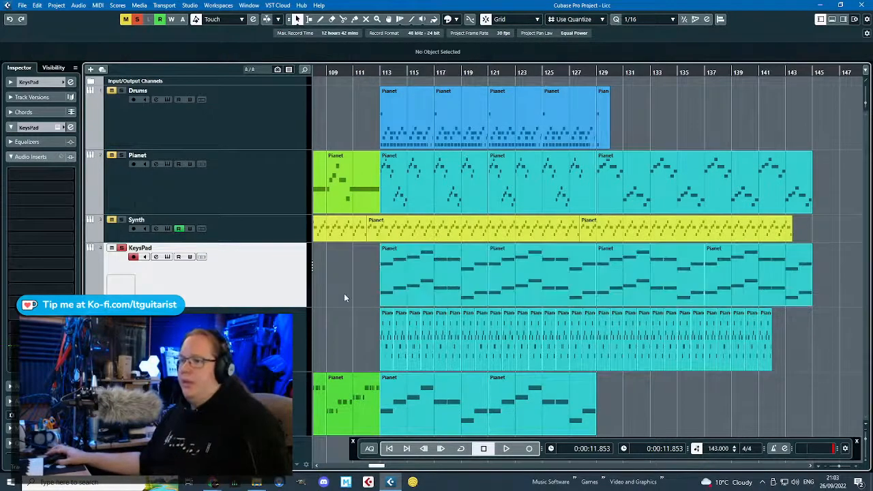
scroll(345, 298, down, 4)
scroll(487, 293, up, 2)
drag(816, 288, 566, 273)
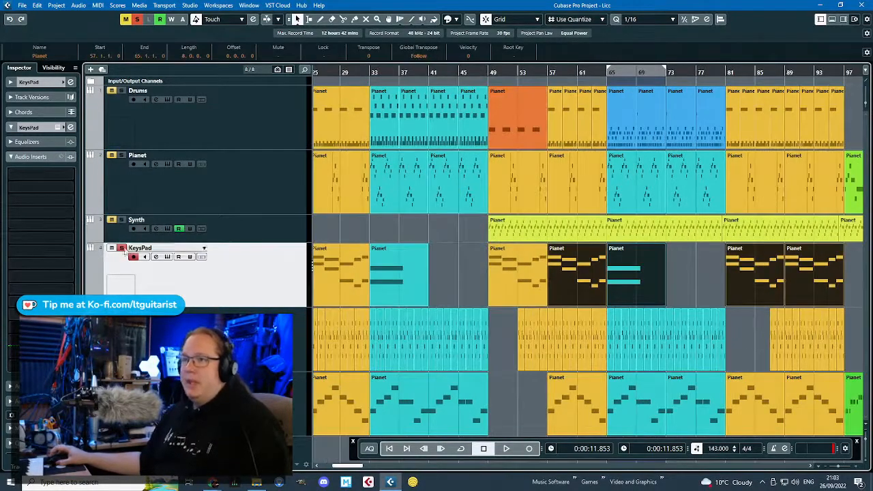
Solo the track below KeysPad instead of KeysPad and listen to its part from bar 33.
click(122, 312)
scroll(359, 320, up, 8)
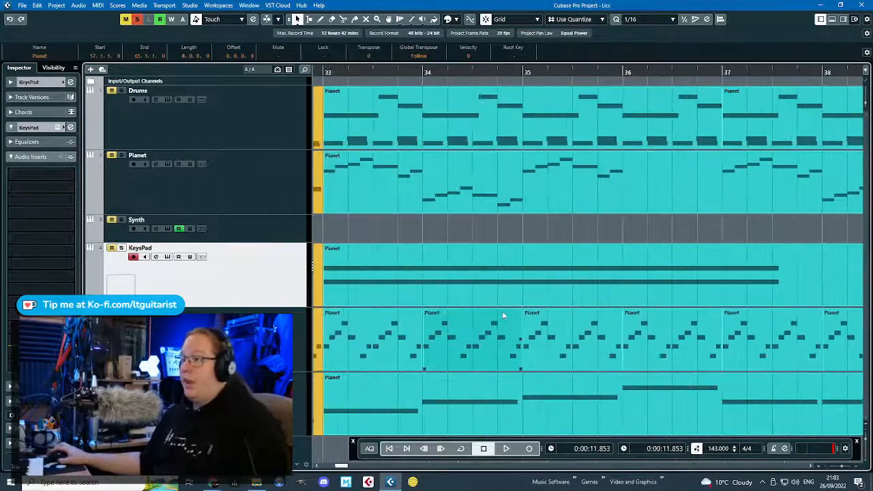
key(space)
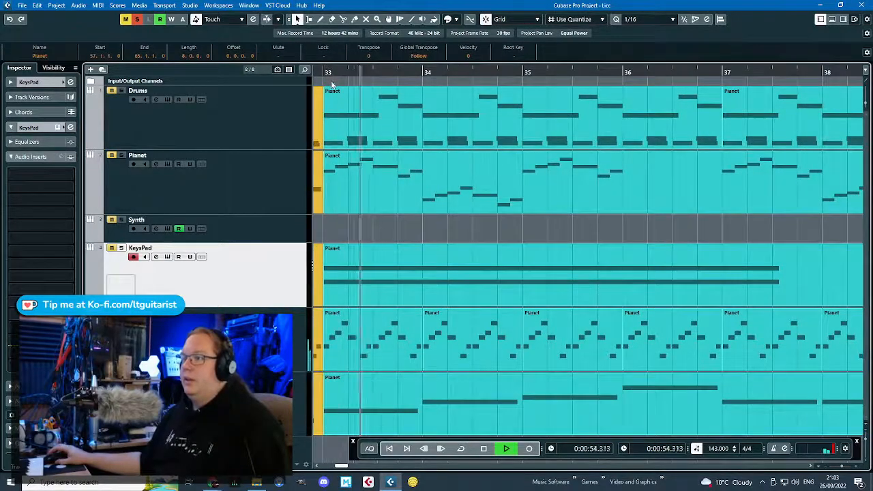
scroll(506, 284, down, 5)
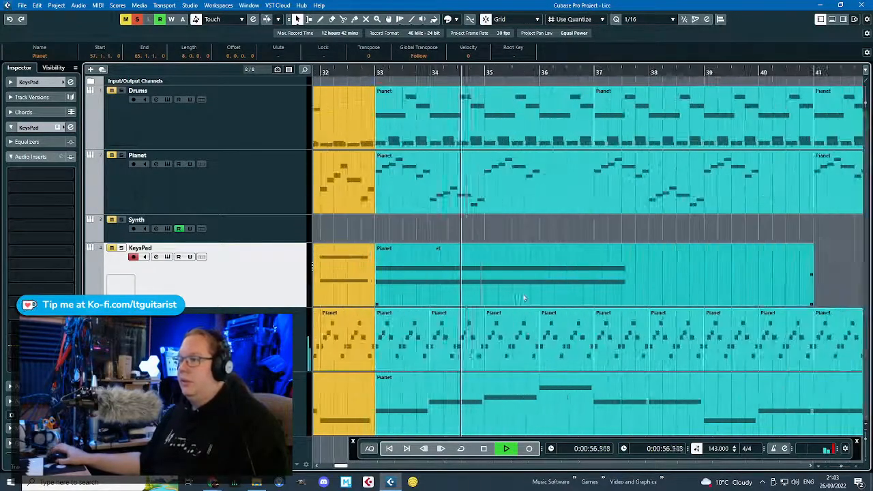
scroll(521, 295, down, 2)
key(space)
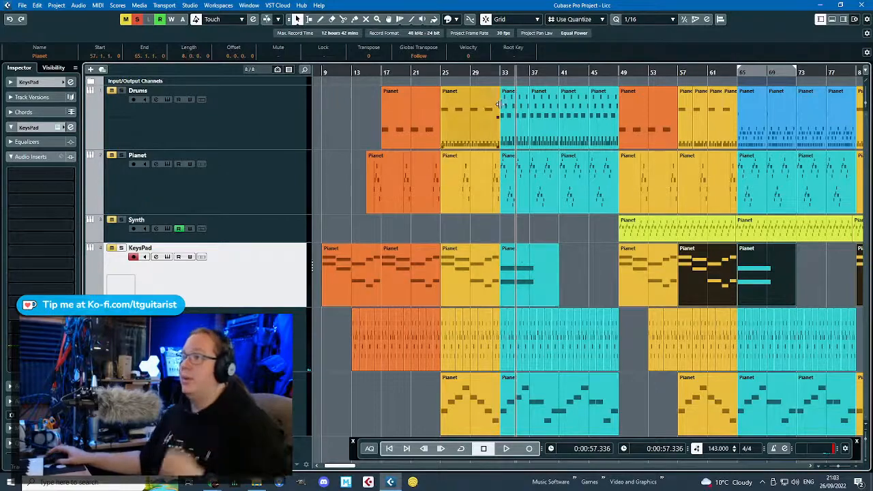
click(502, 73)
key(space)
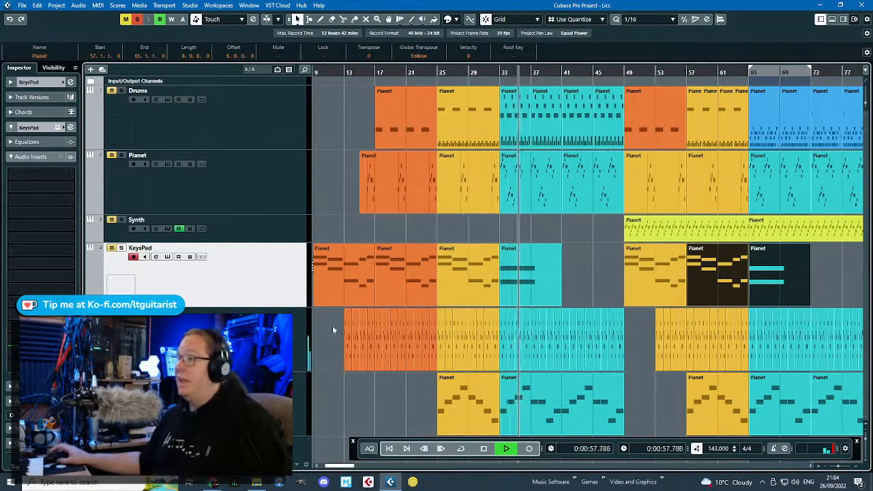
Select the Bass track, highlight its events at bar 33 and bar 25, and place the playhead just before bar 25.
click(218, 402)
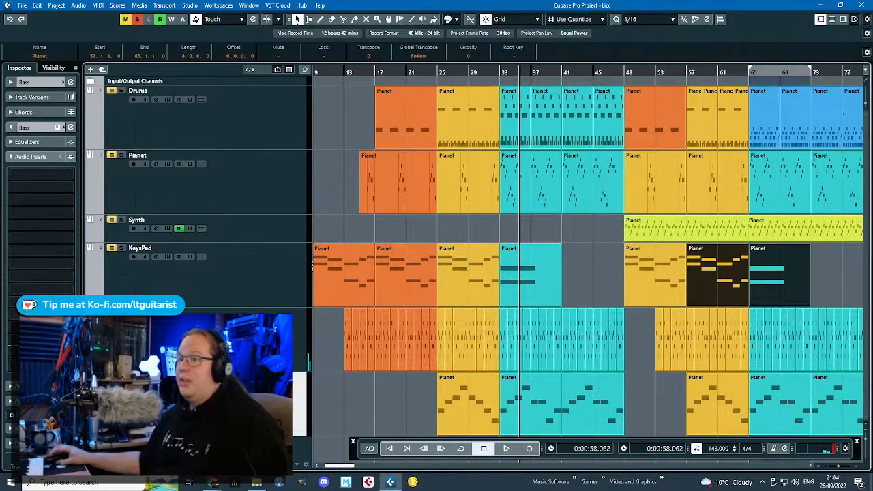
key(h)
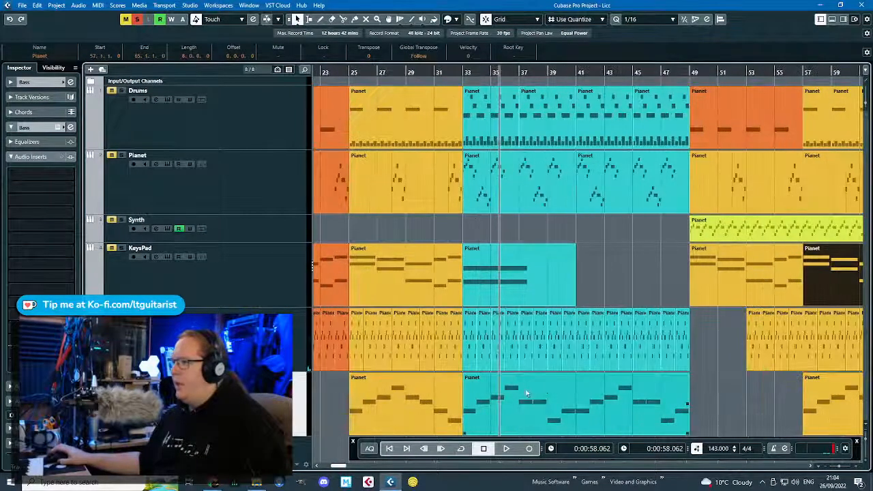
click(552, 413)
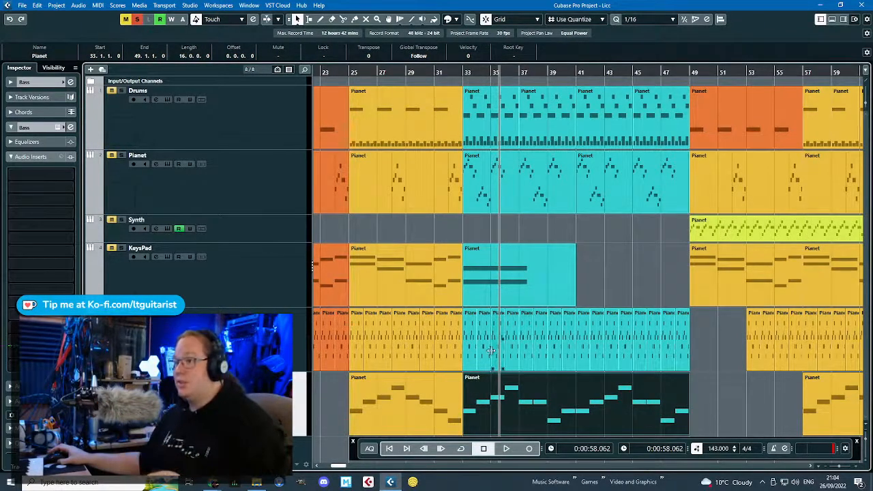
click(334, 392)
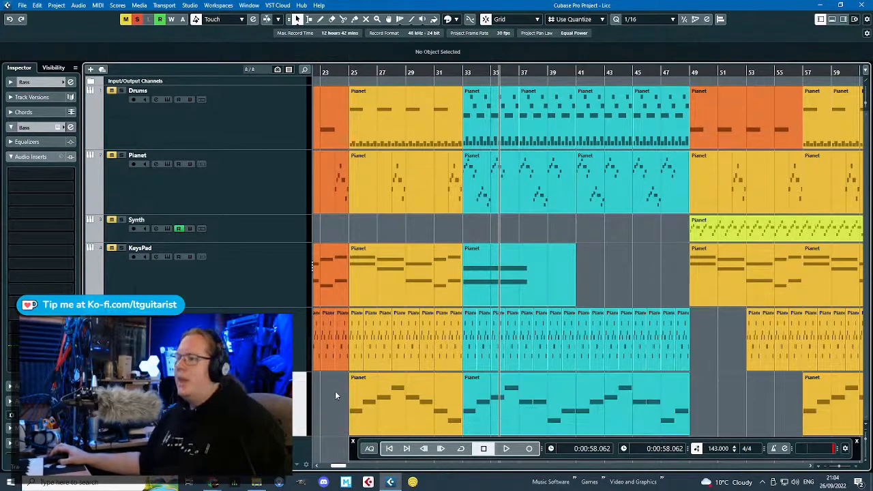
click(360, 394)
click(347, 72)
click(347, 72)
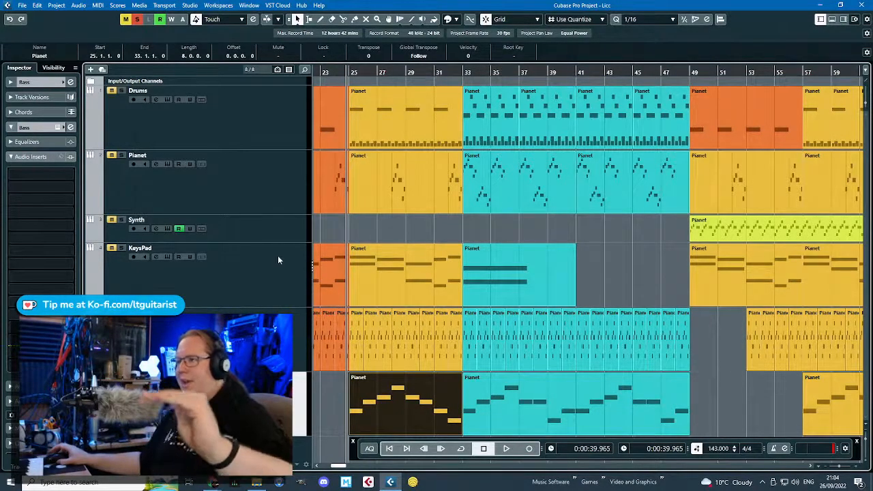
Clear the event selection and all solo states, and move the playhead back to about bar 21.
click(434, 234)
scroll(324, 403, down, 3)
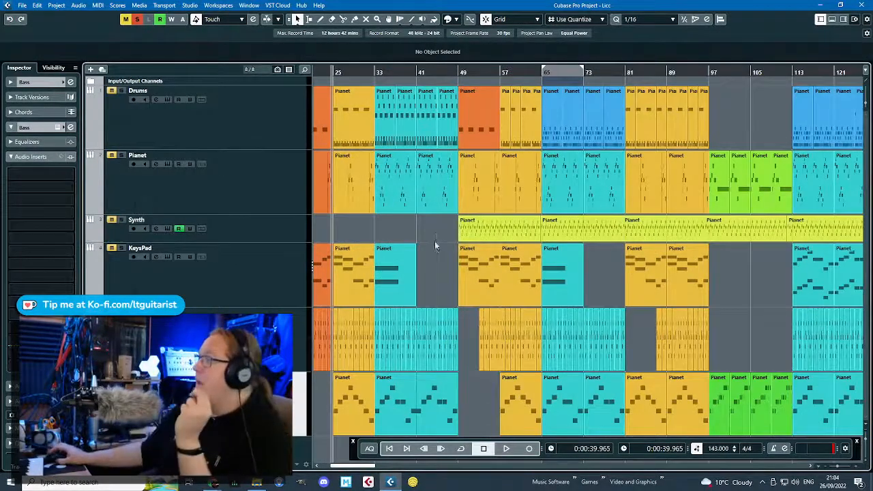
drag(436, 72, 425, 154)
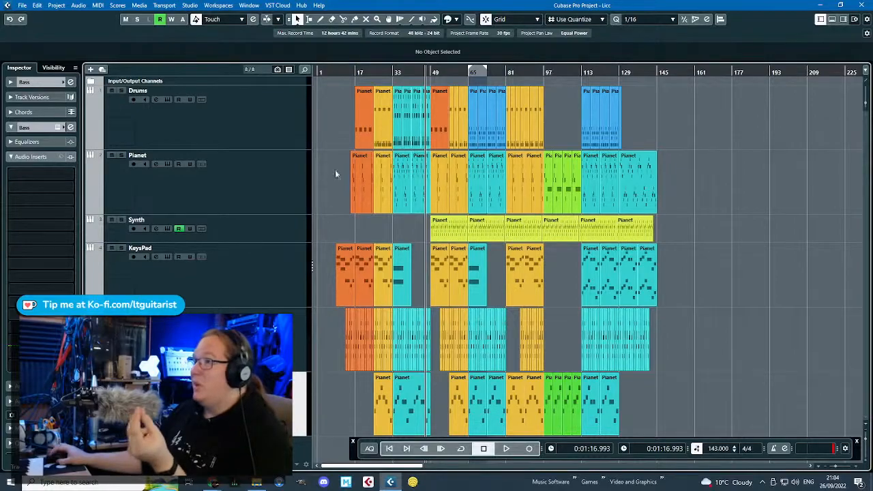
drag(422, 68, 416, 81)
drag(326, 74, 330, 94)
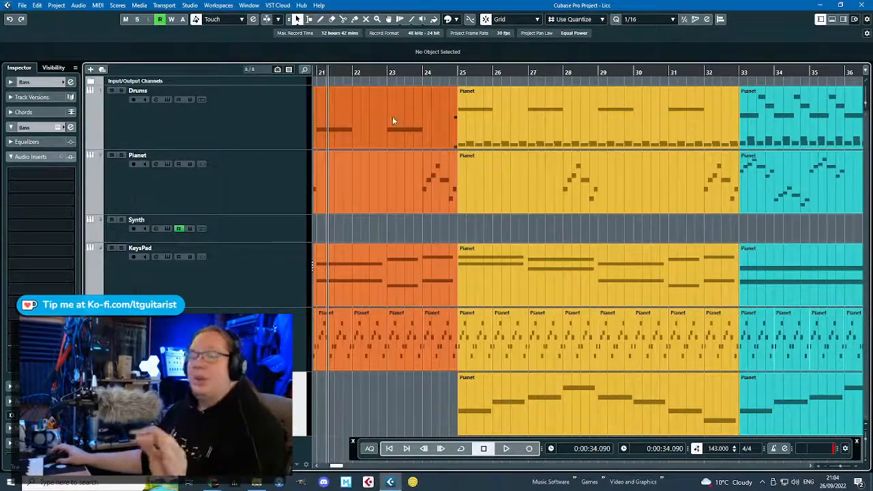
Open the Drums event spanning bars 17 to 25 in the Key Editor and play its D#2 notes from bar 23.
click(412, 123)
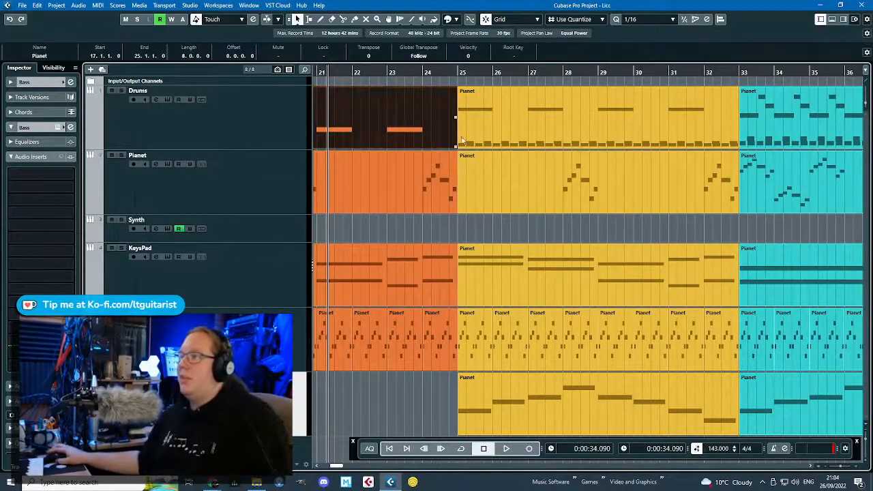
scroll(419, 113, down, 2)
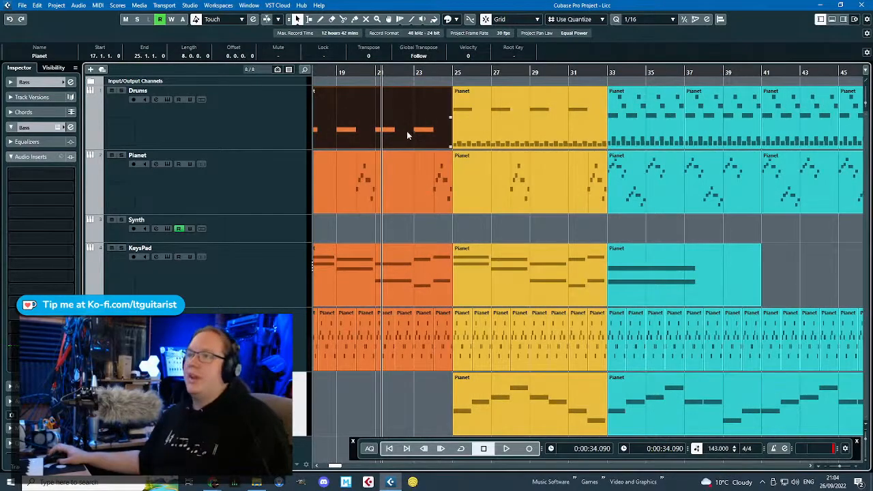
double_click(407, 133)
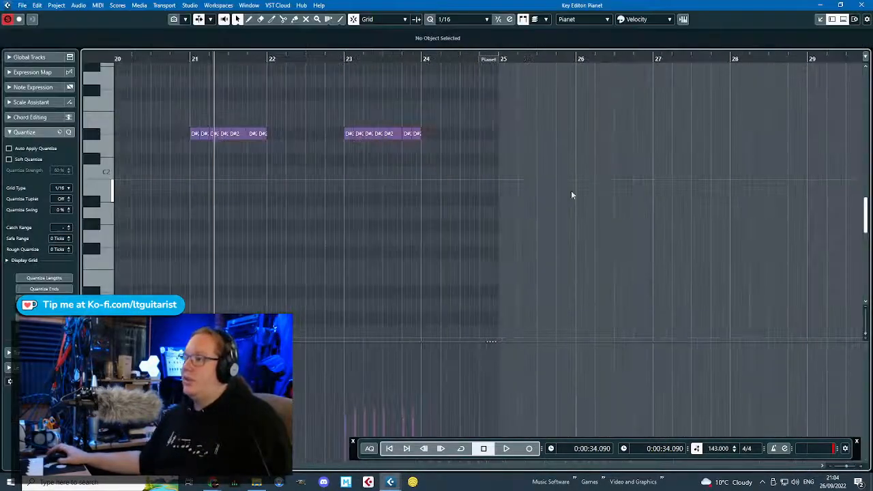
drag(572, 195, 345, 112)
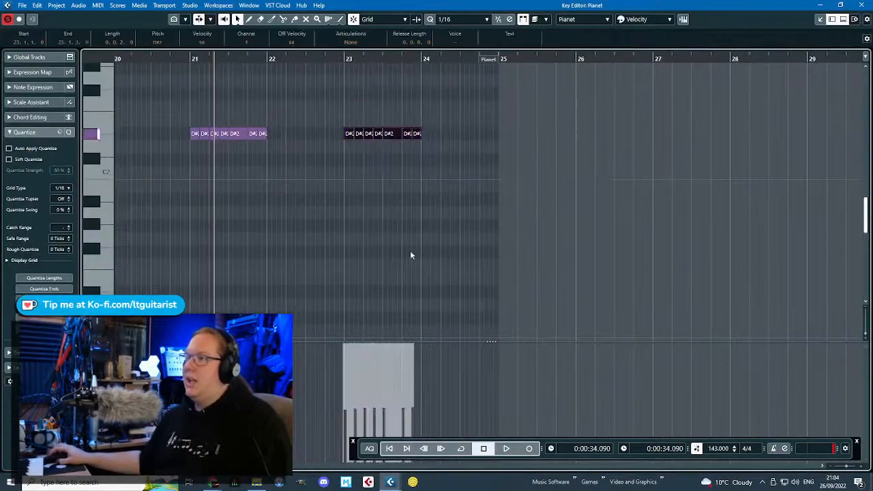
click(339, 60)
key(space)
scroll(436, 187, up, 2)
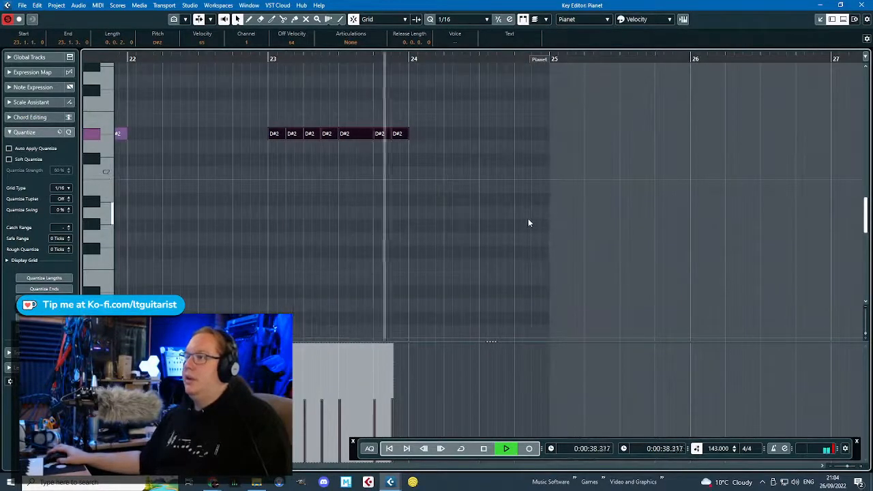
key(space)
Start a drum fill in bar 24 with short notes, C1 at 24.2 and D#1 at 24.2.3, and audition it.
click(452, 292)
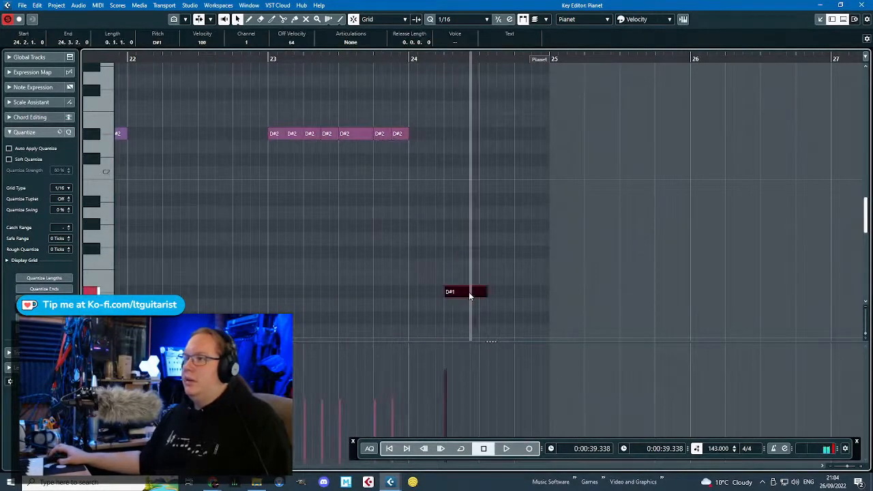
mouse_move(470, 295)
mouse_down()
mouse_move(473, 335)
mouse_move(483, 278)
mouse_move(462, 273)
mouse_move(478, 266)
mouse_move(478, 236)
mouse_up()
scroll(457, 270, up, 2)
key(space)
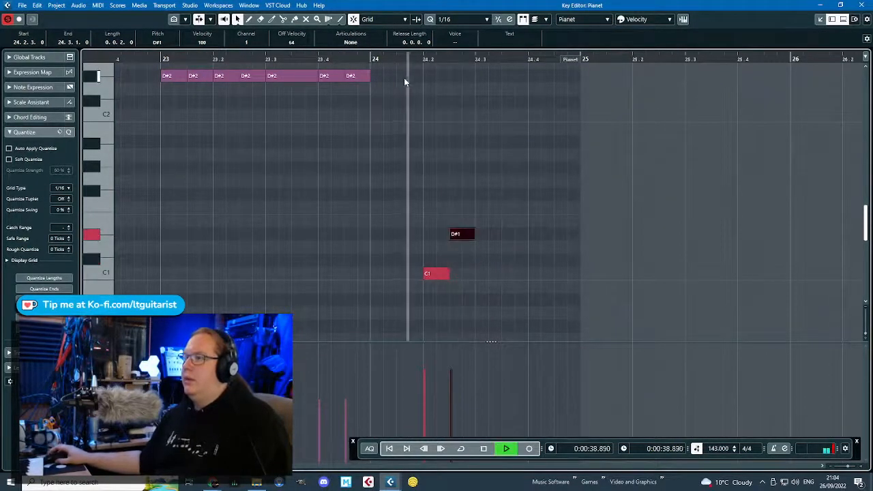
key(space)
Add two more short D#1 notes to the fill at 24.3.3 and 24.4.3.
double_click(509, 239)
click(553, 239)
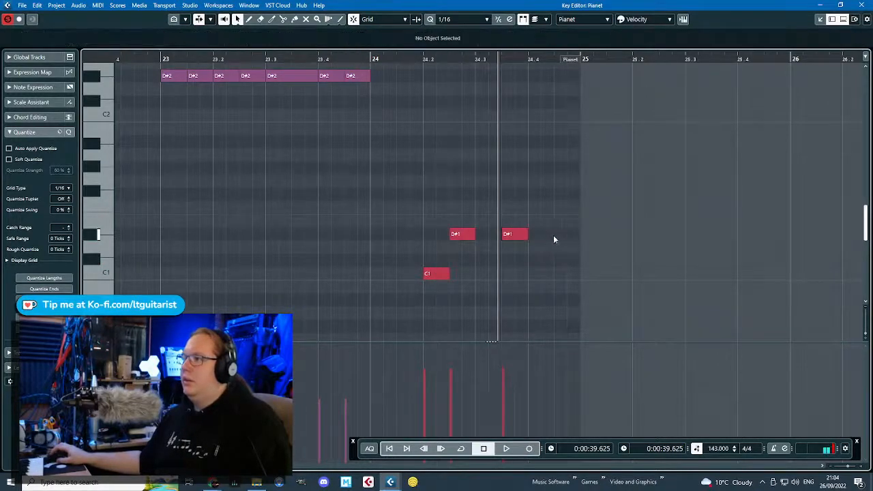
double_click(559, 234)
click(514, 223)
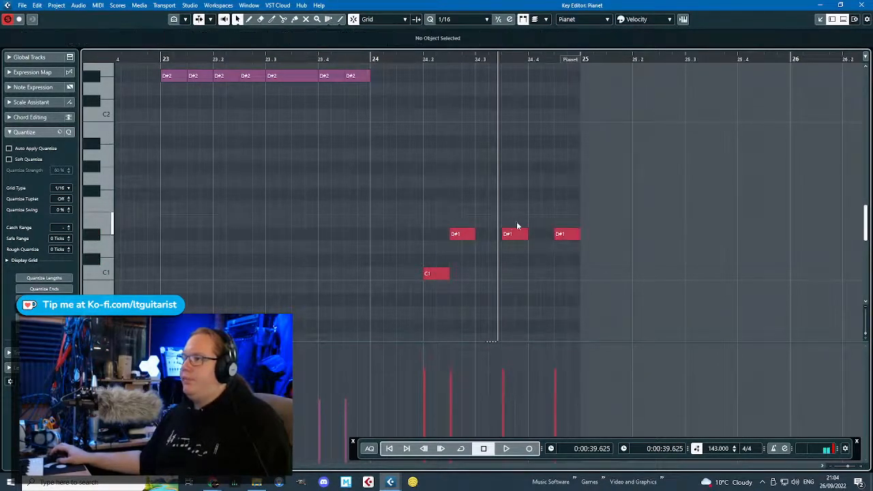
Add an E1 note just ahead of the middle D#1, trim that D#1 to start at 24.3.3.41, and audition the fill.
double_click(506, 221)
drag(506, 234, 513, 234)
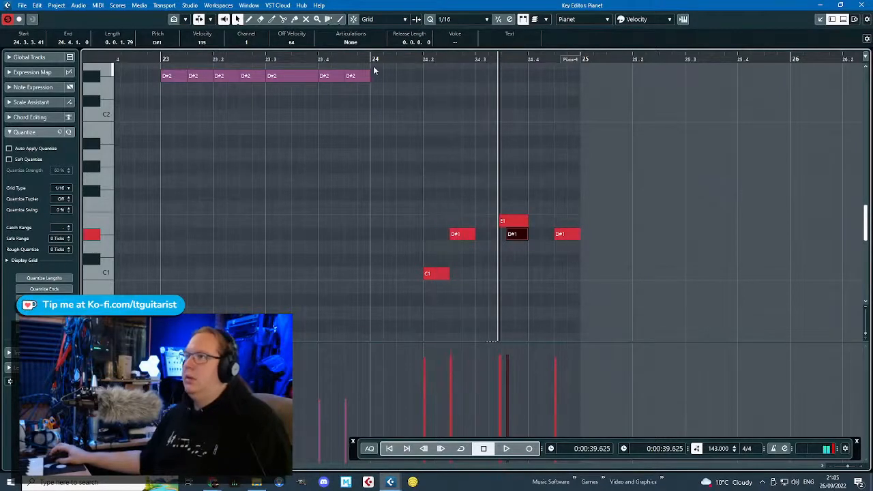
key(space)
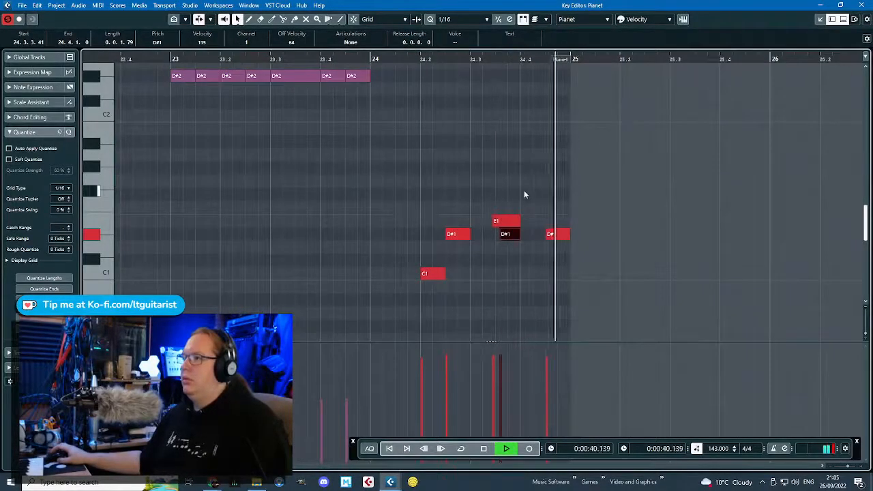
scroll(477, 218, up, 2)
key(space)
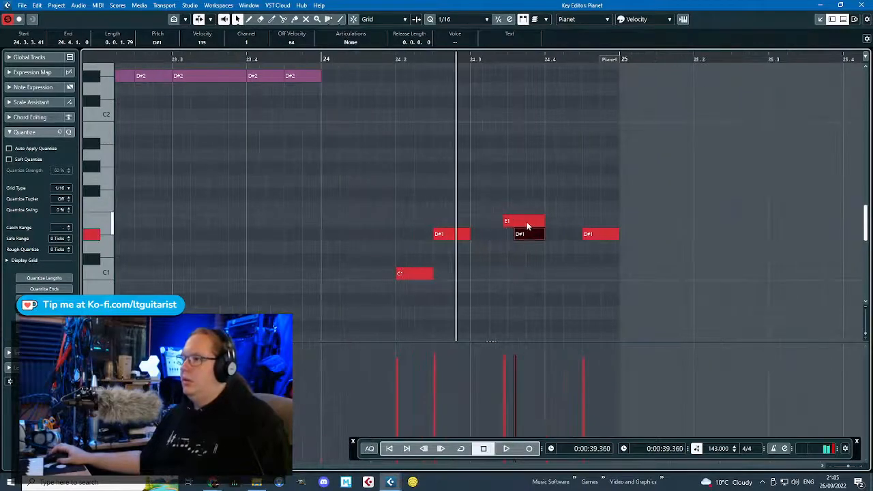
Shift E1 back above the first D#1, the second D#1 to about 24.3.2 and the last to 24.4, and audition.
drag(527, 225, 458, 221)
drag(534, 236, 509, 237)
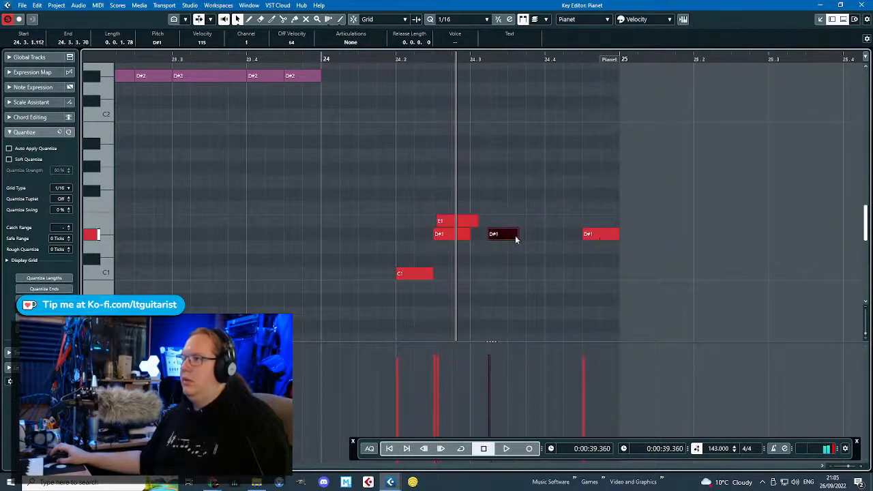
drag(594, 234, 556, 234)
click(311, 59)
key(space)
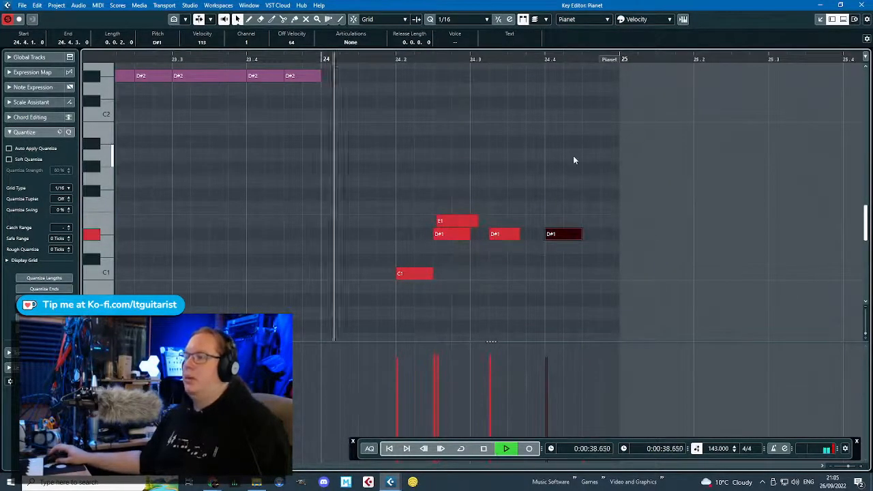
key(space)
Adjust E1 to run from 24.2.2.104 to 24.2.4.84, start the D#1 beneath it slightly later, and audition the fill.
click(431, 237)
drag(437, 221, 465, 221)
click(376, 60)
key(space)
key(space)
key(space)
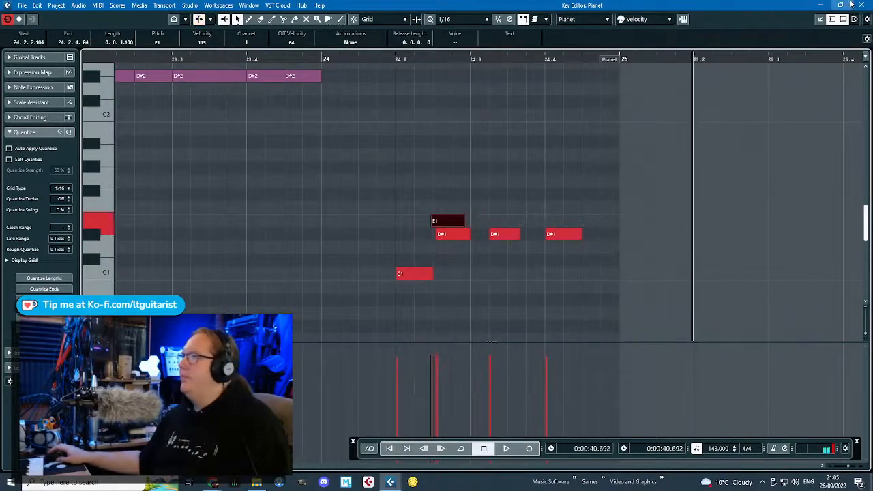
Return to the arrangement and play from about bar 22 to hear the fill leading into bar 25.
click(851, 5)
click(401, 72)
key(space)
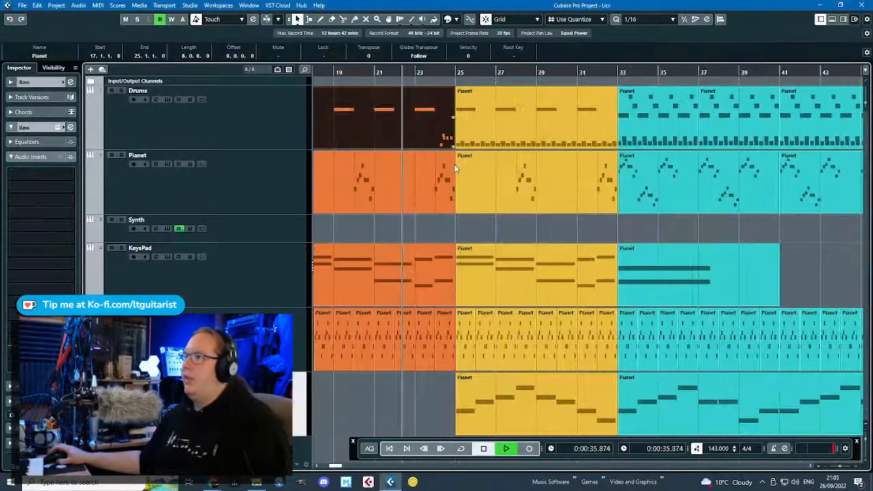
click(448, 227)
scroll(447, 227, down, 1)
scroll(450, 225, up, 3)
scroll(452, 226, up, 2)
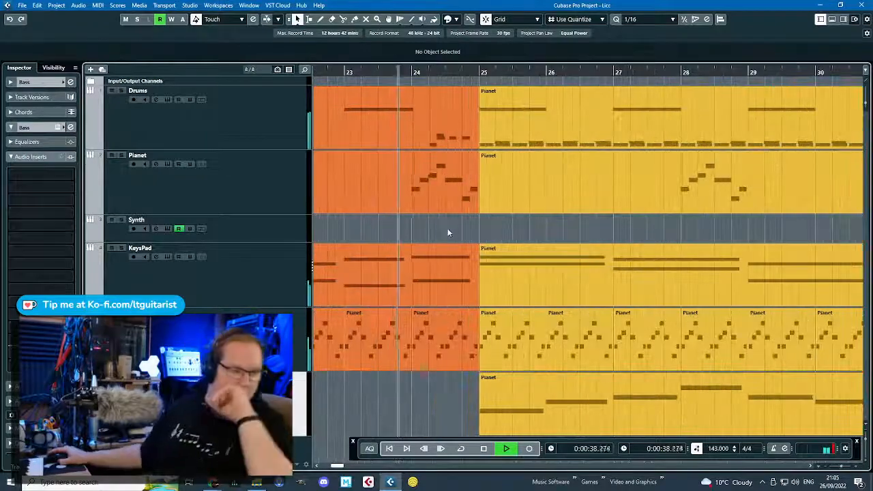
Reopen the Drums event and shift all the fill notes in bar 24 about a sixteenth to an eighth later.
double_click(446, 105)
drag(473, 183, 780, 304)
scroll(690, 283, up, 2)
drag(581, 273, 620, 274)
click(457, 264)
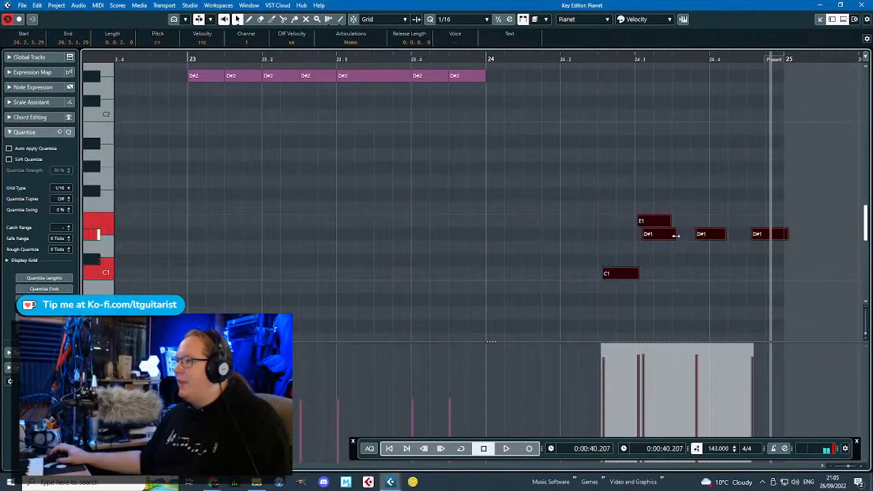
Shorten the selected fill notes, nudge them so C1 starts at 24.2.3, and play from bar 24.
drag(676, 236, 659, 236)
key(j)
drag(619, 274, 615, 274)
drag(563, 59, 487, 60)
key(space)
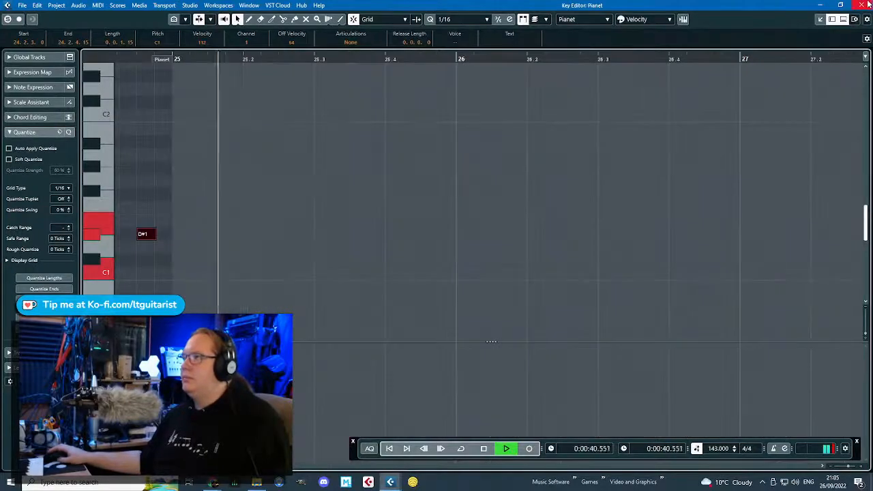
Return to the arrangement, reopen the Drums event ending at bar 25, lower the two D1 fill notes to C#1 and audition them.
click(868, 5)
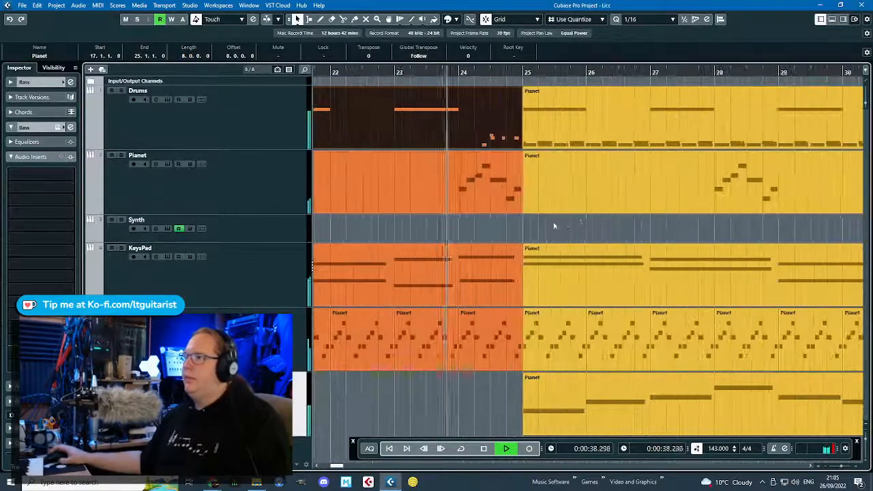
ctrl+scroll(554, 225, up, 2)
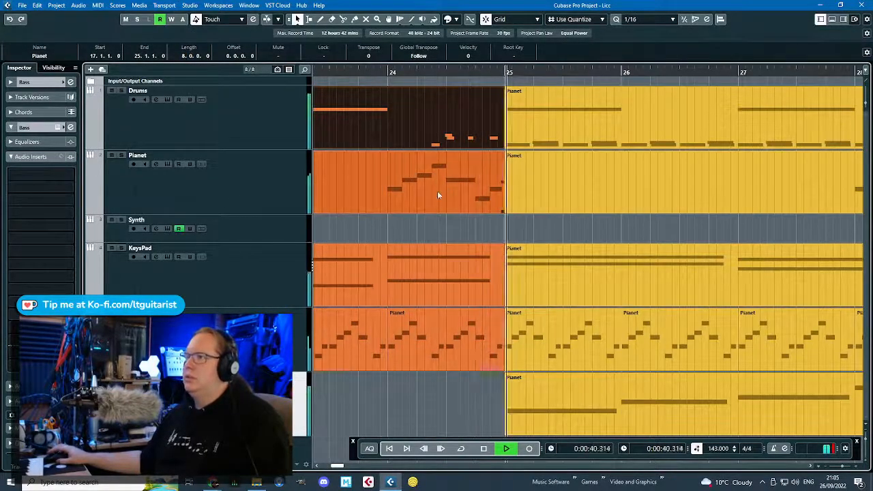
double_click(436, 115)
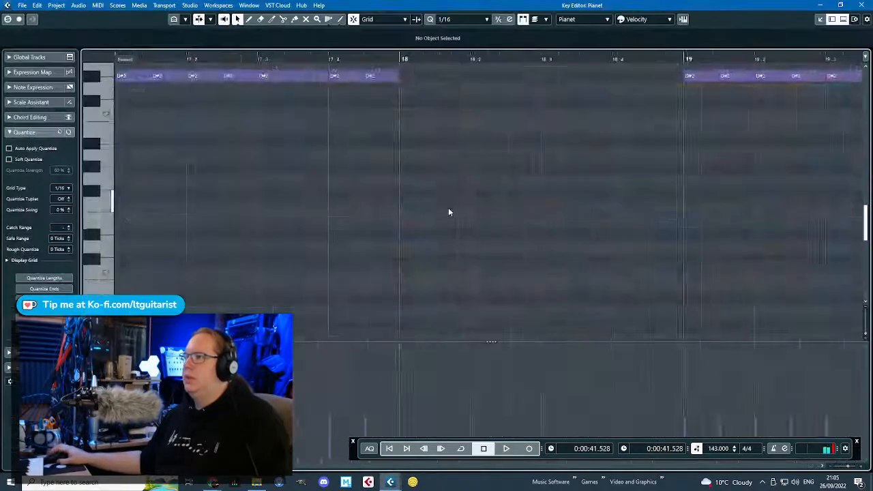
ctrl+scroll(717, 226, up, 4)
drag(721, 211, 586, 97)
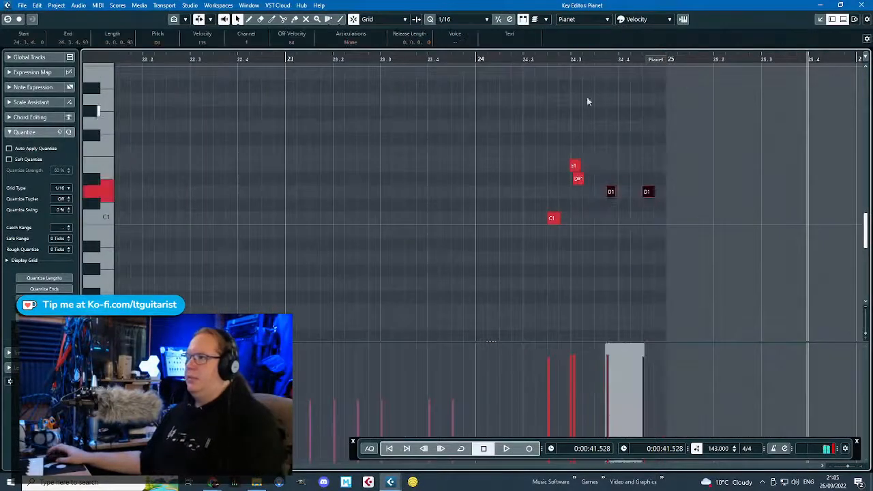
key(Down)
ctrl+scroll(543, 68, down, 1)
key(space)
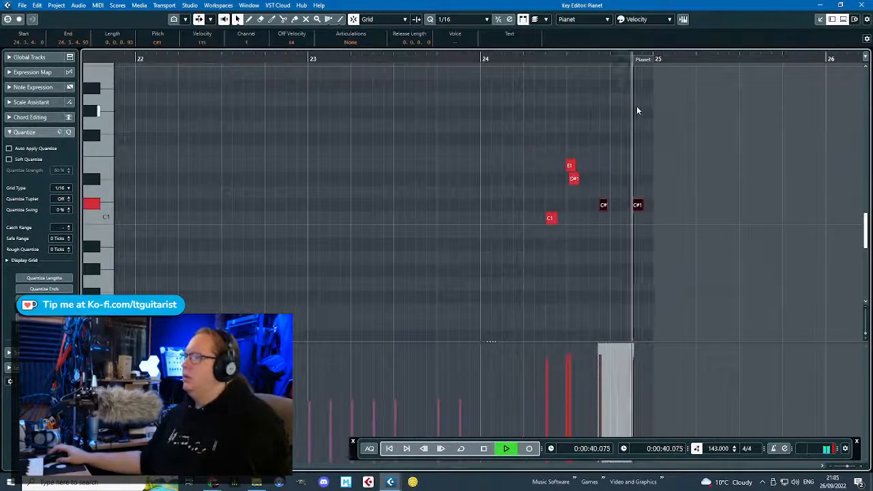
key(space)
Raise the first of the two C#1 fill notes in bar 24 to G1.
drag(611, 137, 594, 242)
key(Up)
key(Up)
key(Up)
key(Up)
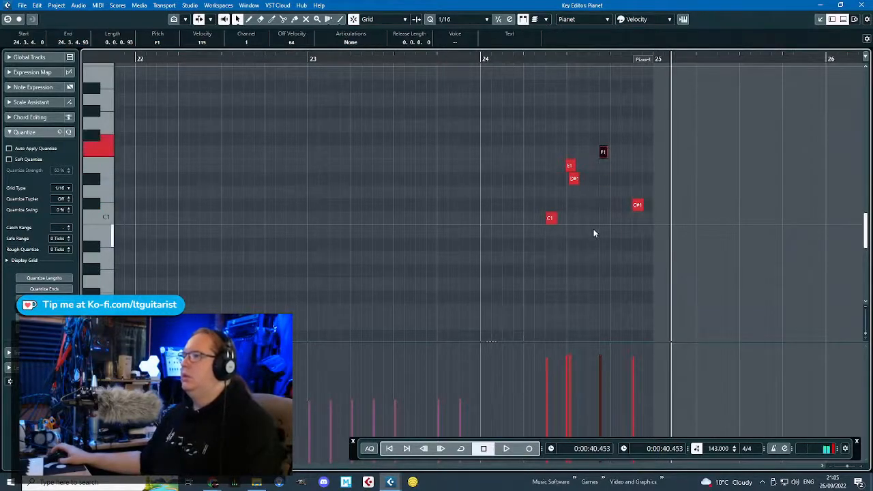
key(Up)
key(Up)
Raise the last C#1 fill note before bar 25 to F1 and audition the fill.
drag(620, 177, 652, 226)
key(Up)
key(Up)
key(Up)
key(Up)
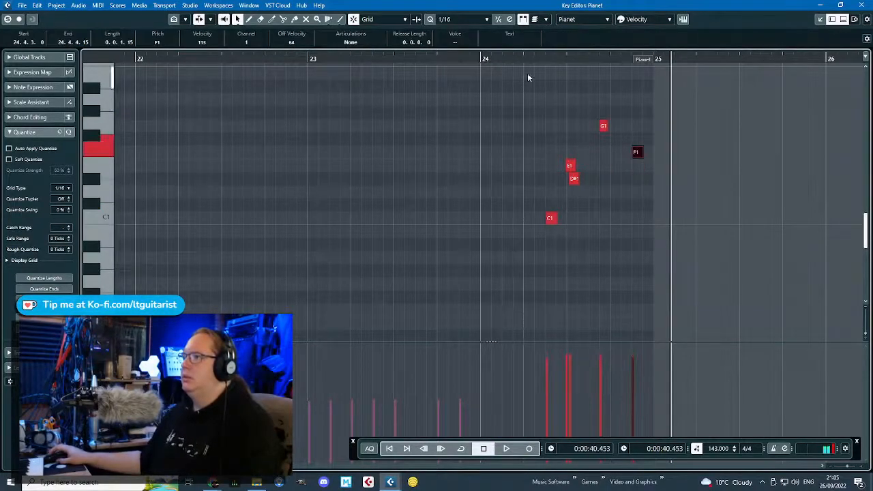
ctrl+scroll(527, 78, down, 1)
key(space)
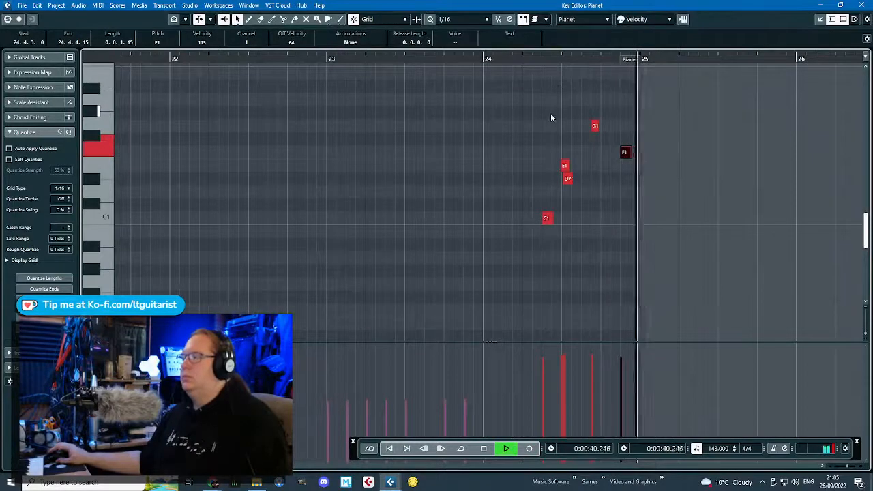
Lower the velocities of all five fill notes to about 88 and play the fill into bar 25, continuing in the arrangement.
mouse_move(491, 124)
mouse_down()
mouse_move(608, 245)
mouse_move(605, 235)
mouse_up()
key(space)
scroll(606, 235, down, 3)
scroll(389, 253, up, 4)
drag(411, 258, 278, 113)
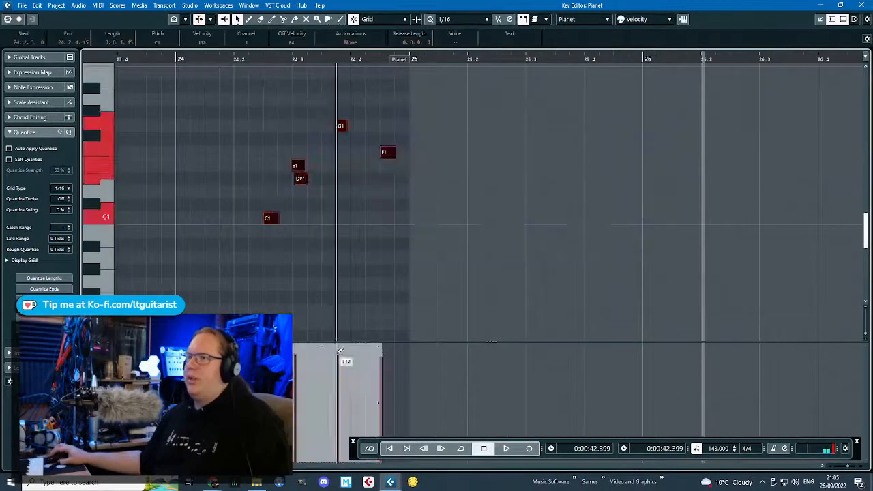
click(225, 61)
key(space)
click(622, 166)
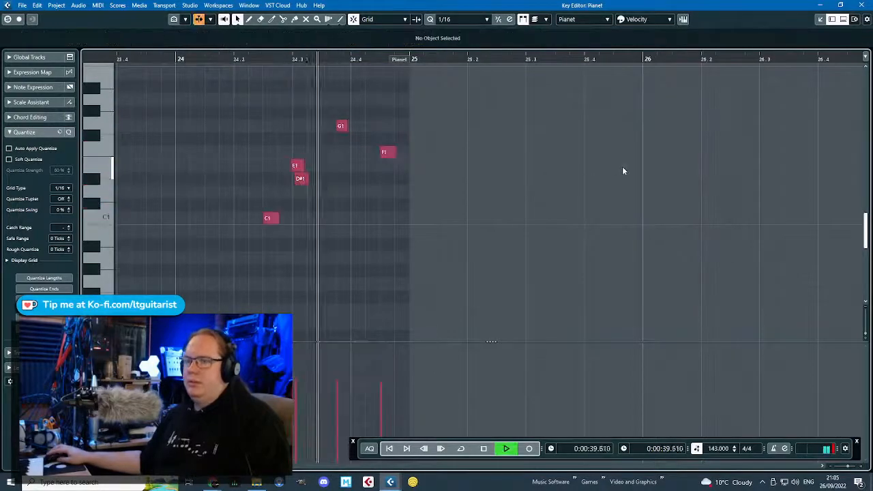
click(863, 4)
scroll(709, 212, up, 2)
scroll(711, 216, down, 2)
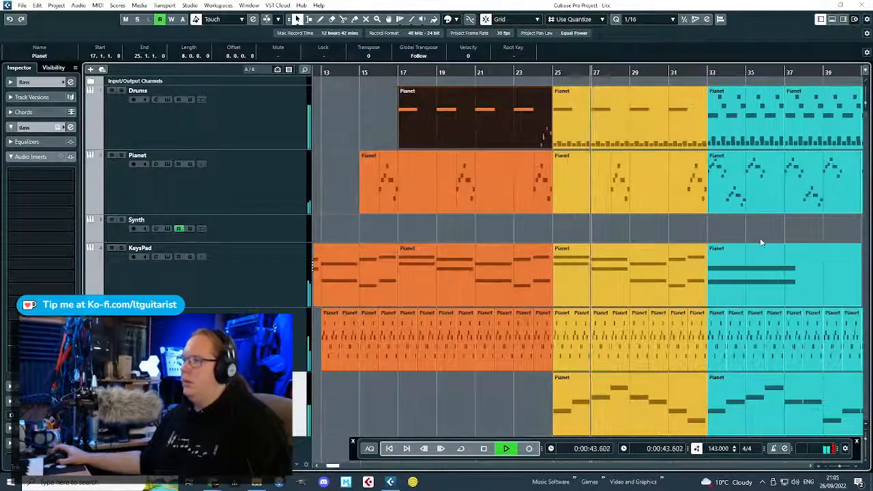
key(space)
Reopen the Drums event ending at bar 25 and delete all the fill notes in bar 24.
double_click(546, 118)
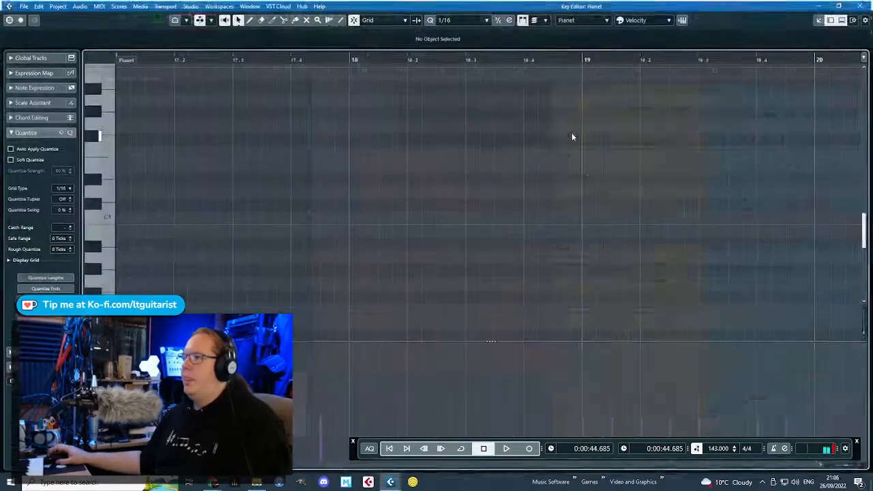
scroll(558, 153, down, 5)
drag(791, 277, 709, 121)
scroll(830, 219, up, 3)
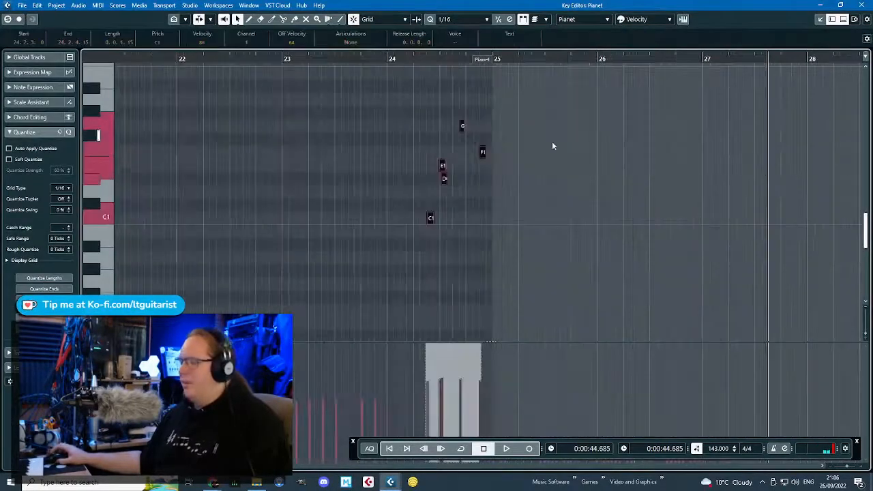
key(Delete)
Add three C#1 notes, each two sixteenths long, at 24.3.1, 24.3.4 and 24.4.3, raise their velocities to about 111, and audition them.
scroll(494, 179, up, 2)
mouse_move(413, 190)
mouse_down()
mouse_move(468, 186)
mouse_move(421, 174)
mouse_move(444, 206)
mouse_move(454, 205)
mouse_move(409, 206)
mouse_up()
click(435, 206)
drag(434, 206, 485, 206)
click(470, 205)
drag(392, 357, 507, 357)
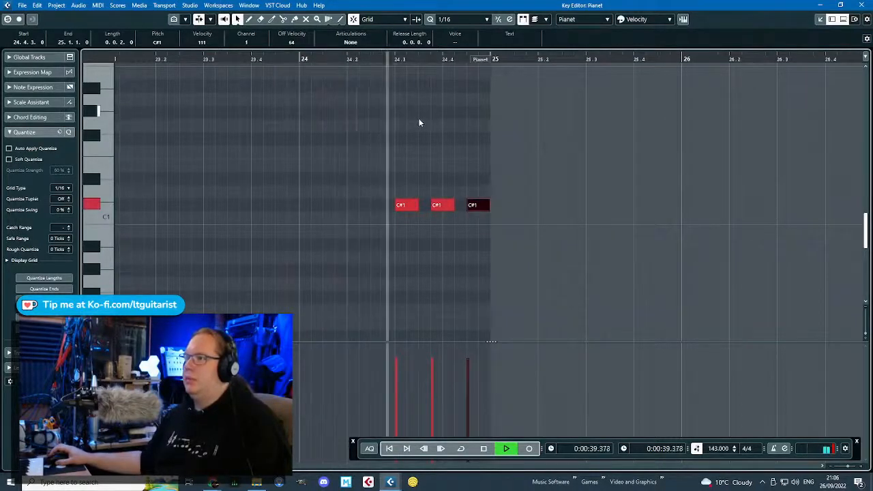
key(space)
Add a two-sixteenth C1 at 24.2.3 with velocity 93, play the fill, and return to the arrangement.
click(377, 218)
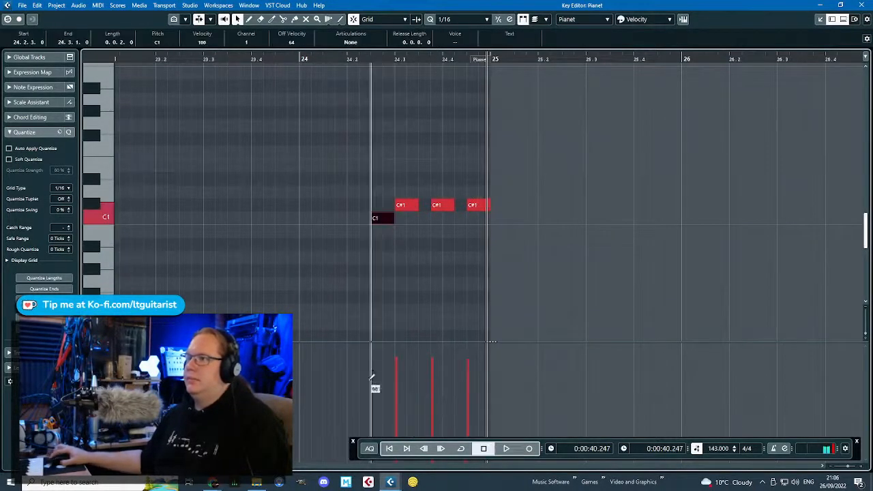
click(284, 56)
key(space)
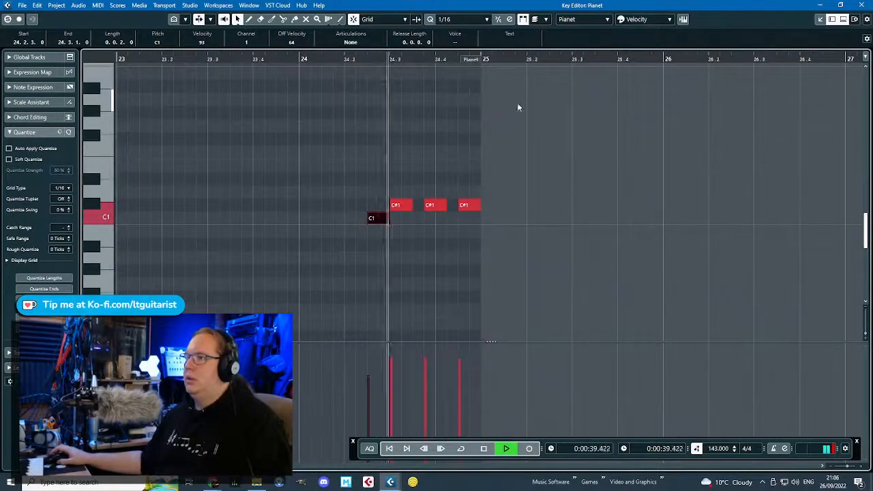
click(861, 5)
key(g)
key(g)
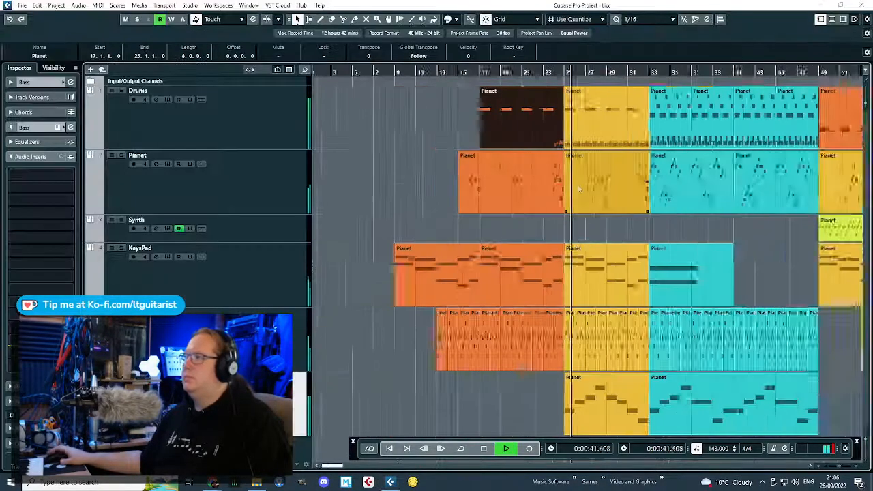
Open the Drums event spanning bars 25 to 33, delete the C1 and C#1 notes after bar 32's first C1, and play from bar 31.
click(583, 231)
key(h)
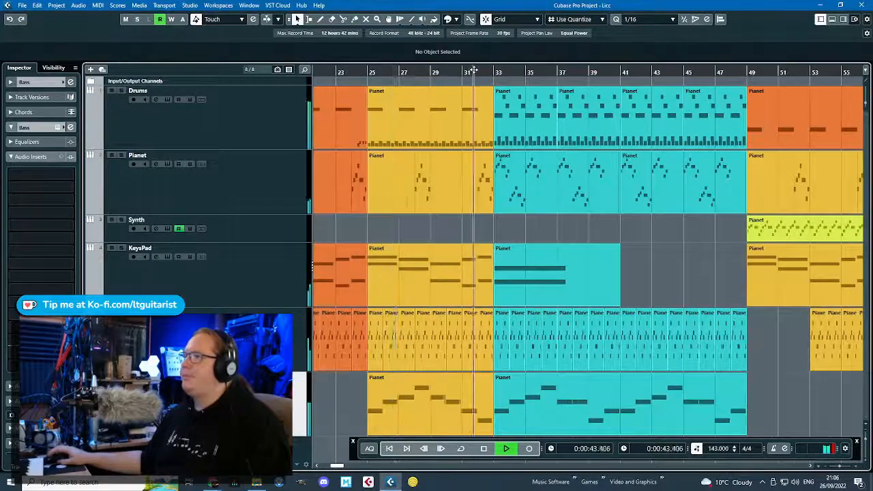
double_click(492, 128)
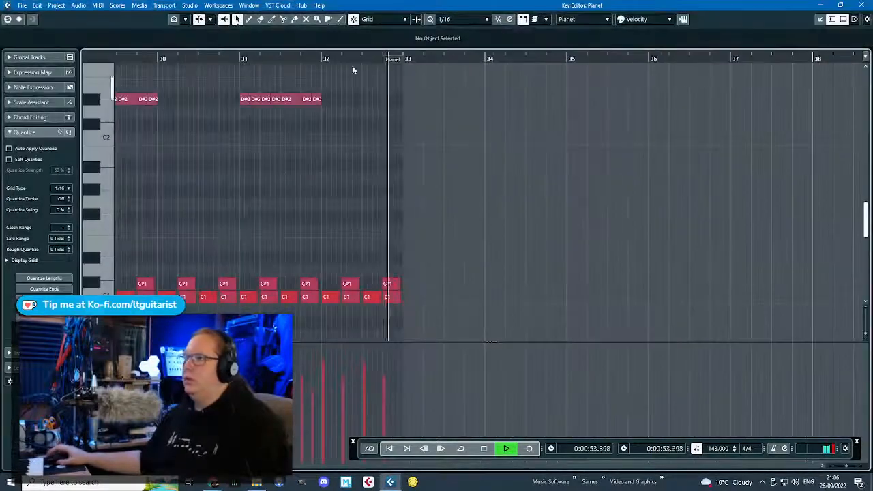
key(h)
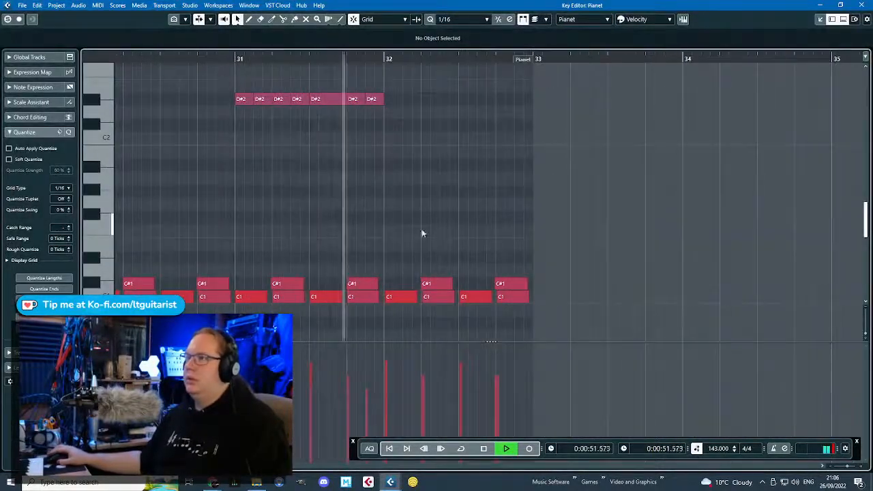
drag(588, 214, 422, 304)
key(Delete)
click(235, 60)
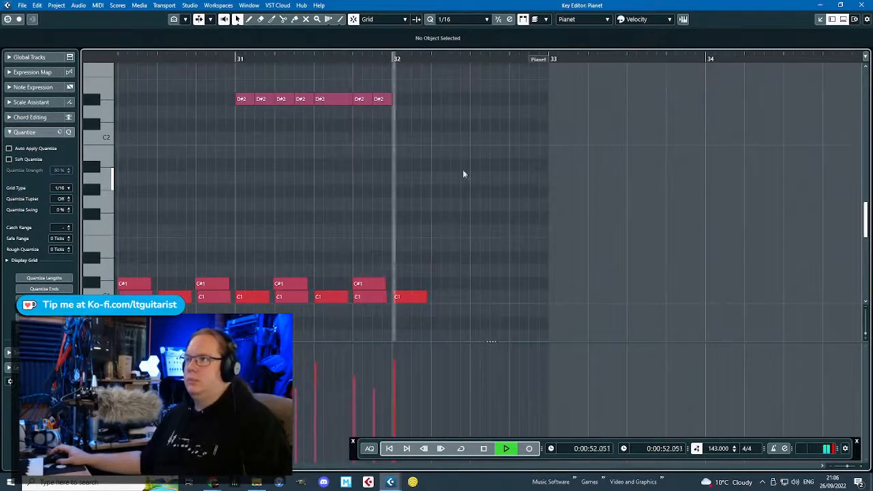
Add an E1 just before 32.4 and a D1 at 32.4.1.24 with velocity 112, both ending at bar 33, and audition them.
key(space)
mouse_move(507, 270)
mouse_down()
mouse_move(537, 267)
mouse_move(526, 273)
mouse_move(538, 275)
mouse_move(516, 270)
mouse_up()
click(514, 246)
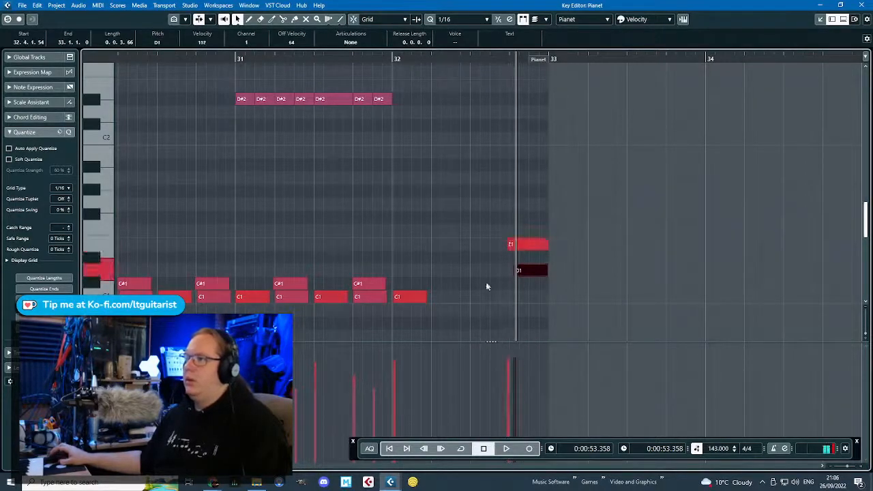
key(space)
ctrl+scroll(559, 181, up, 2)
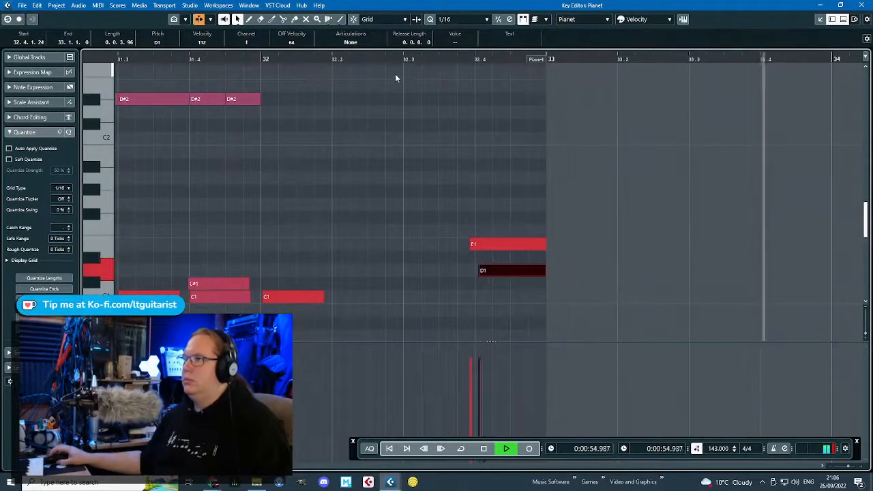
ctrl+scroll(422, 73, down, 2)
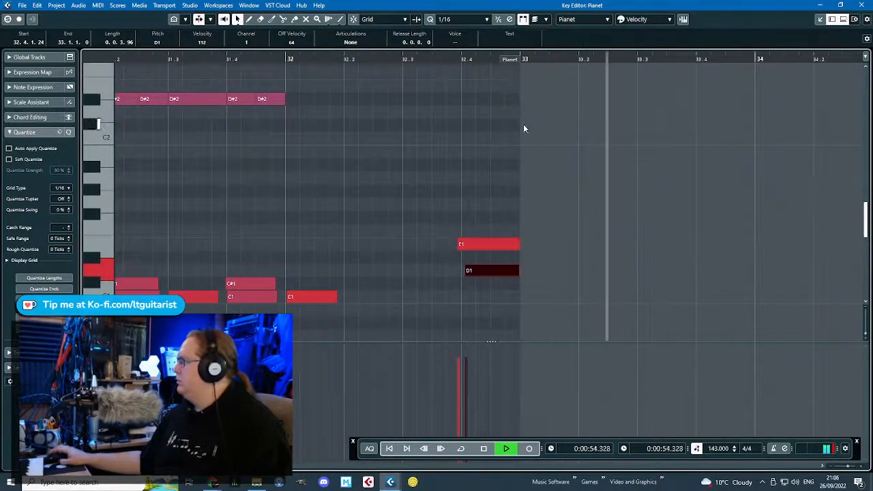
Lower the E1 to D#1, shorten both fill notes by about a sixteenth, reduce the D#1's velocity, and play into bar 33.
drag(460, 245, 460, 257)
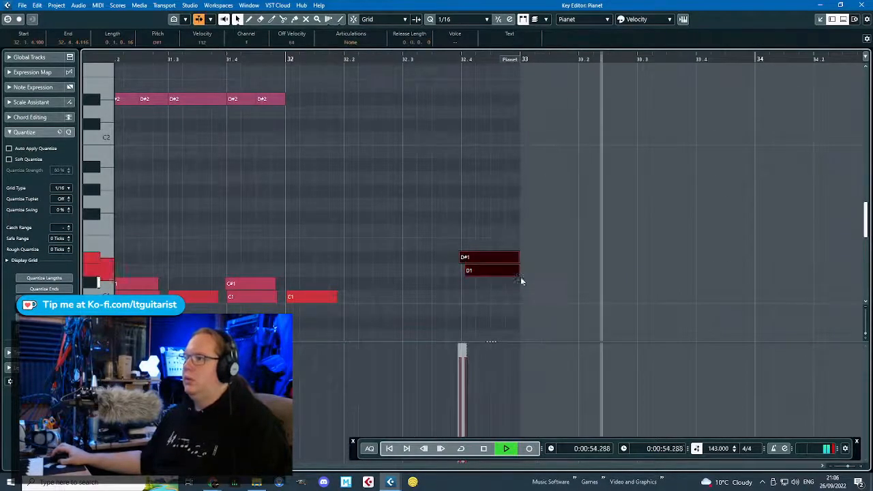
drag(519, 272, 498, 271)
click(421, 107)
click(261, 57)
drag(458, 386, 476, 352)
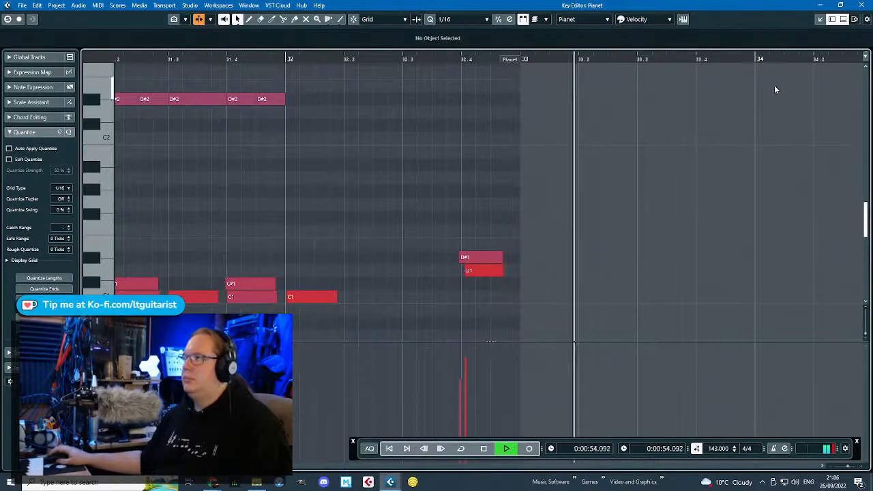
Return to the arrangement, play from around bar 47, and open the Drums event spanning bars 45 to 49.
click(862, 5)
scroll(695, 250, down, 3)
scroll(694, 250, right, 3)
drag(628, 218, 631, 251)
scroll(631, 249, up, 3)
click(616, 71)
double_click(614, 115)
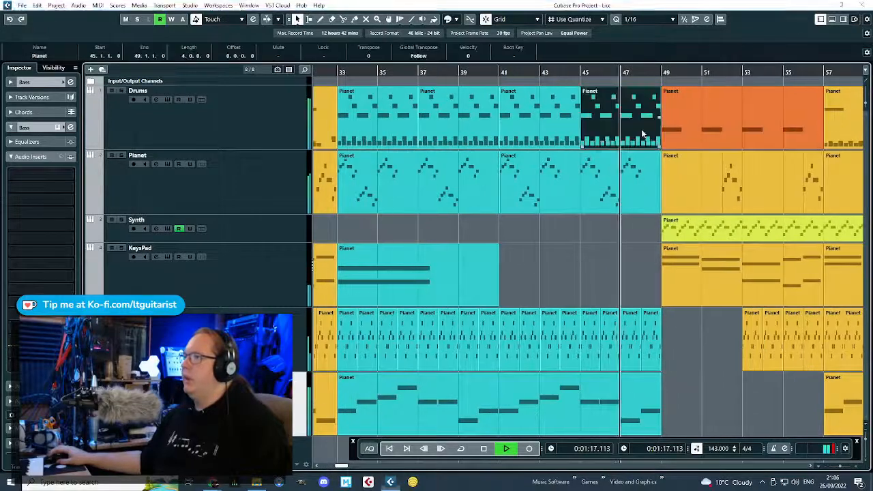
Listen to the drum pattern in bars 47 and 48 and how it leads into bar 49.
scroll(609, 198, down, 3)
scroll(610, 198, up, 3)
scroll(626, 217, up, 2)
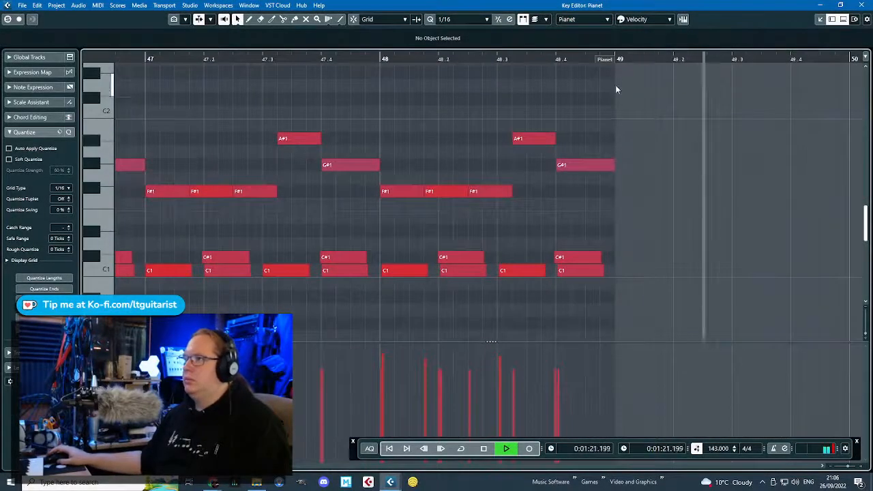
scroll(486, 137, down, 3)
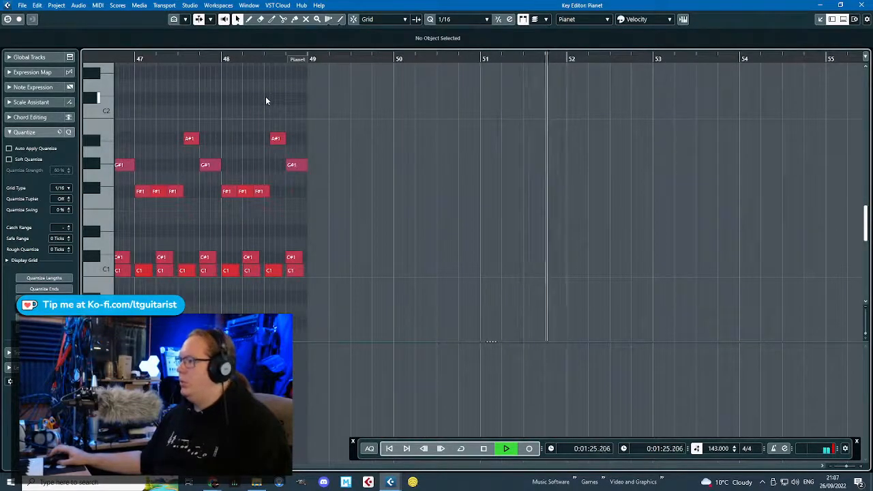
scroll(146, 86, up, 3)
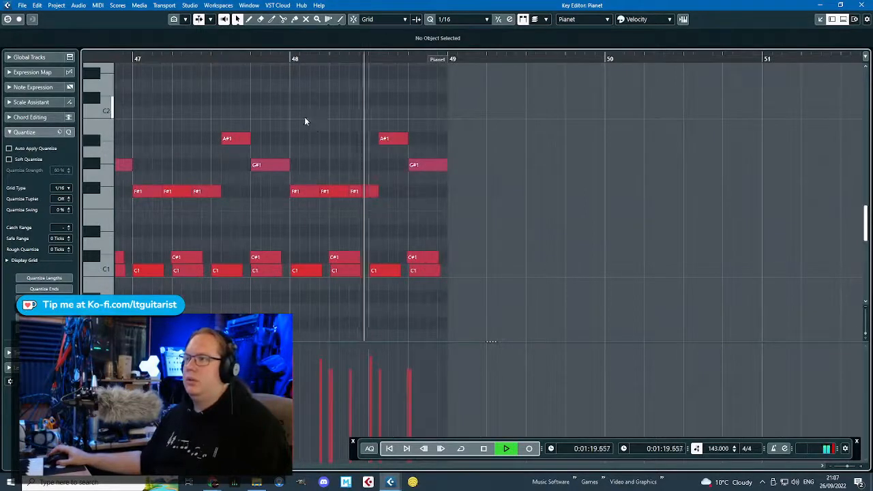
key(space)
scroll(250, 103, down, 2)
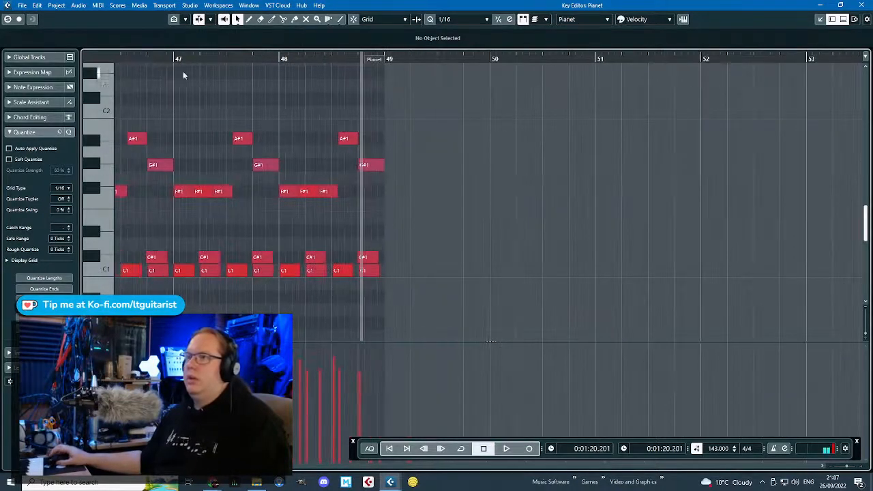
Replay from just before bar 47, delete the C1 and C#1 notes after bar 48's first C1, and audition the result.
click(169, 65)
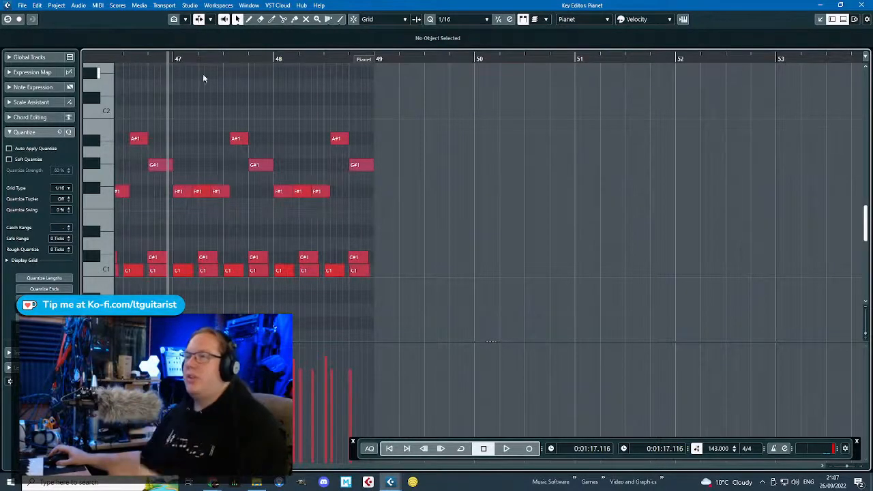
scroll(177, 159, up, 2)
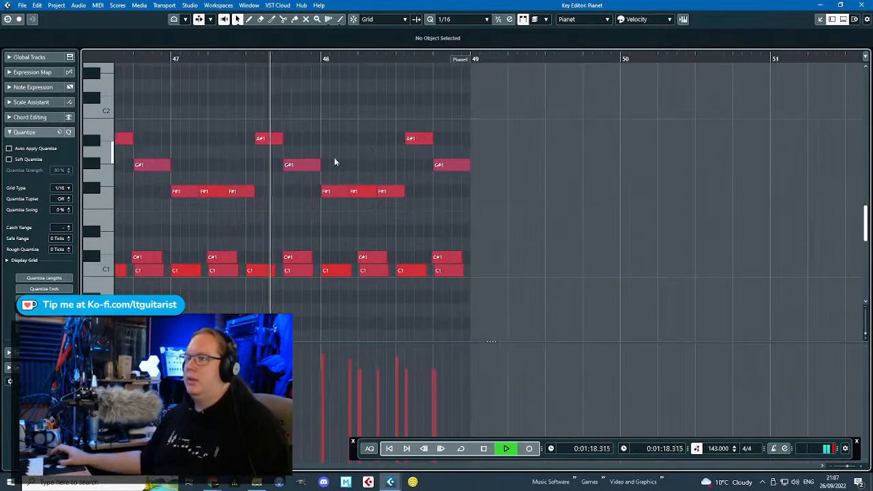
key(space)
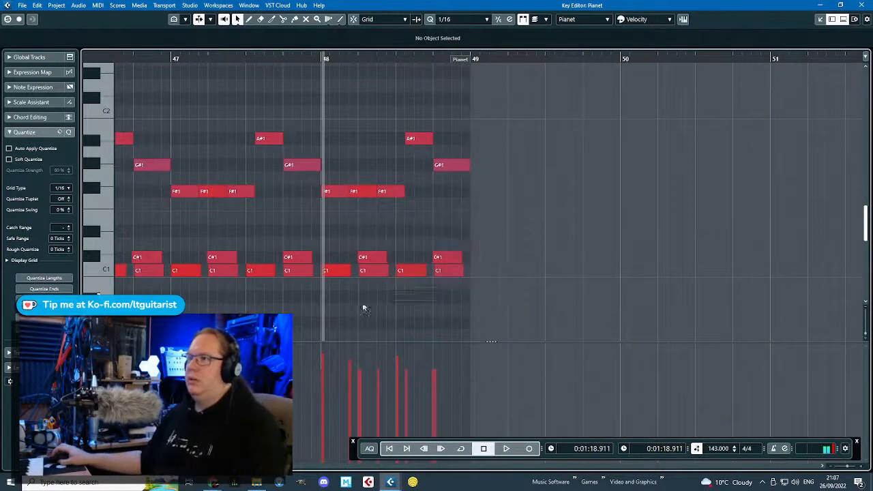
scroll(329, 190, up, 3)
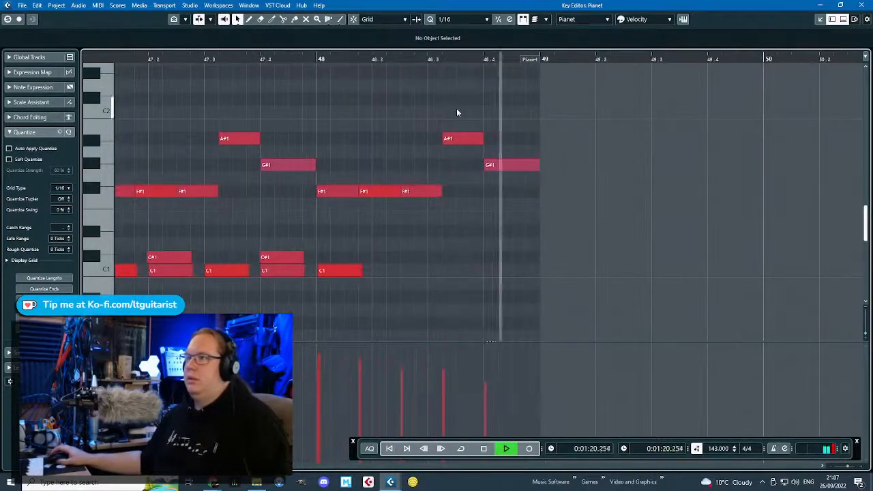
Replay from just before bar 48, delete the A#1 and G#1 notes ending that bar, and audition the transition into bar 49.
key(space)
click(313, 60)
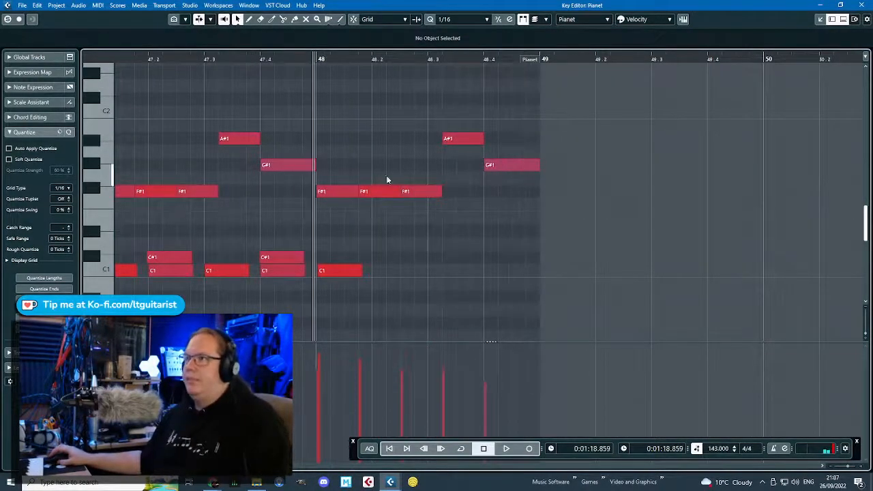
key(space)
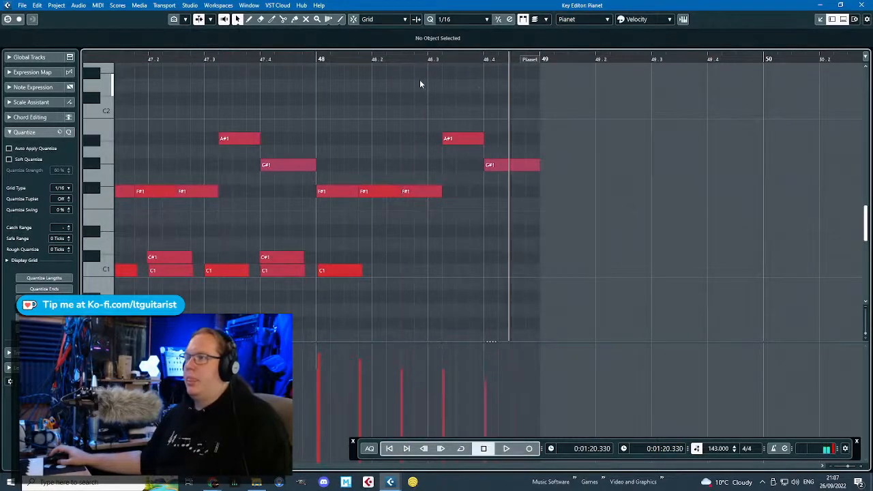
drag(421, 80, 523, 172)
key(Delete)
drag(310, 61, 305, 59)
key(space)
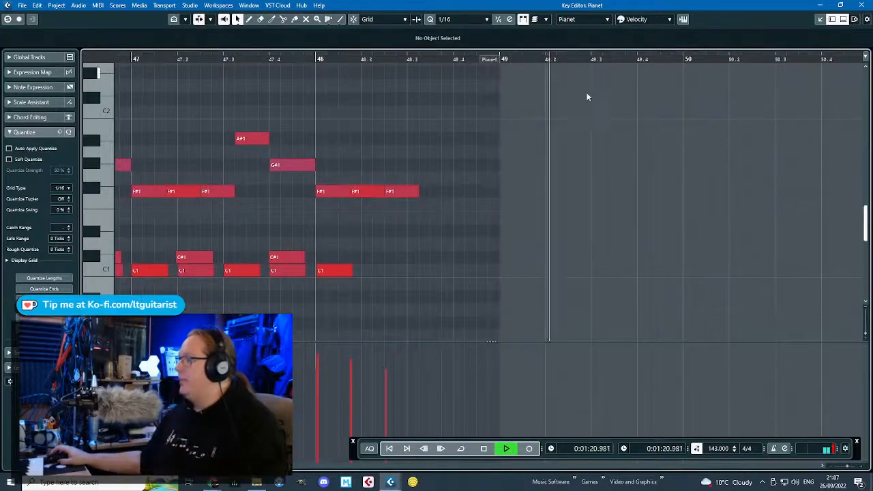
key(space)
Return to the arrangement and listen to all tracks from about bar 47 through bar 48 to judge the transition.
click(863, 5)
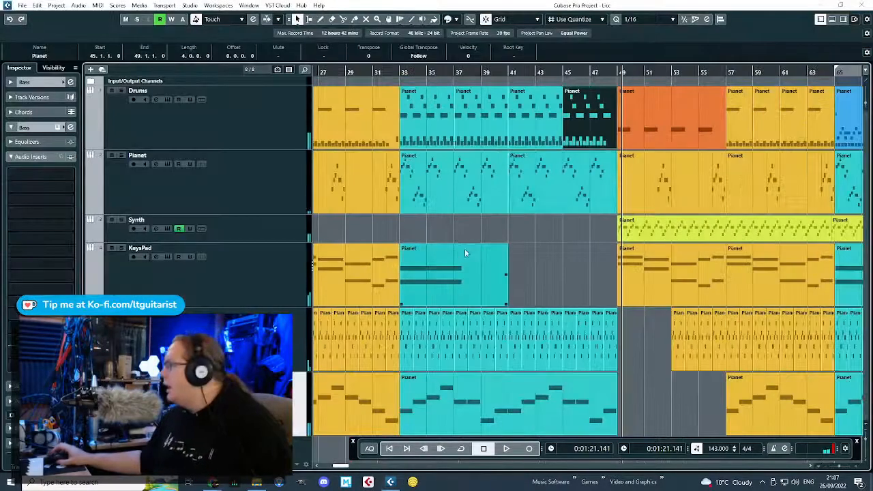
scroll(498, 256, up, 6)
scroll(573, 258, down, 5)
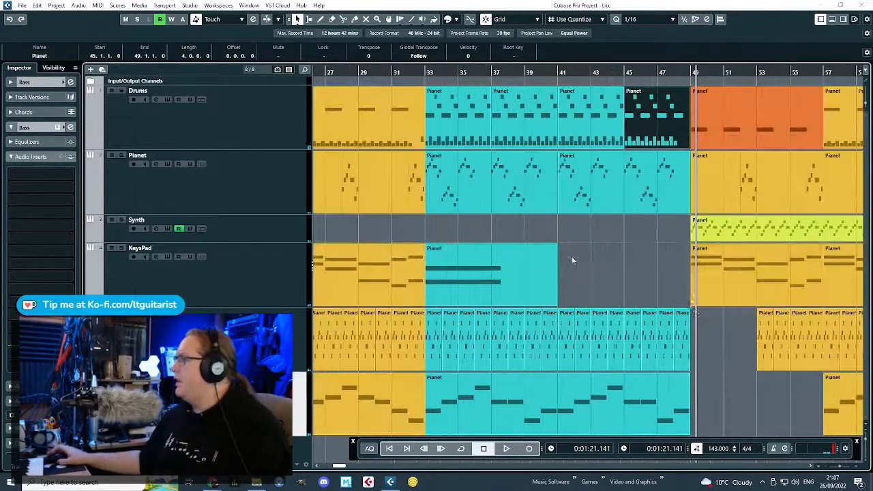
scroll(759, 314, up, 2)
scroll(665, 161, up, 2)
click(690, 142)
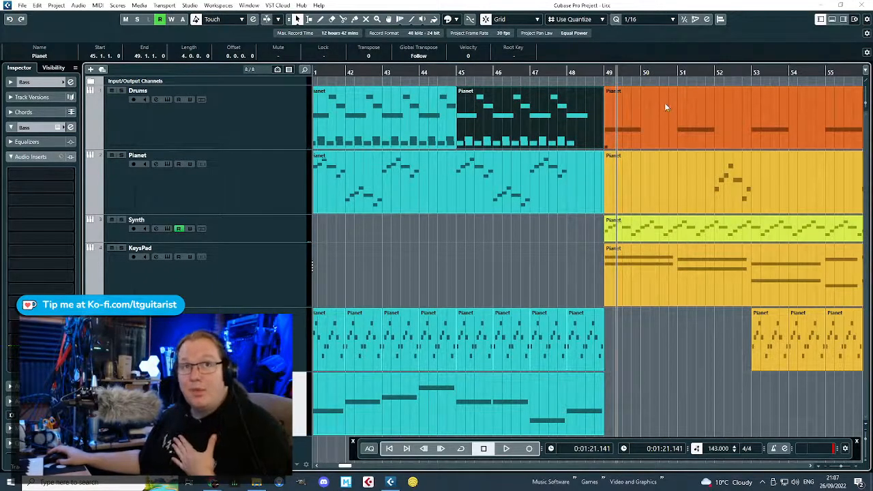
scroll(567, 70, down, 4)
scroll(567, 71, up, 4)
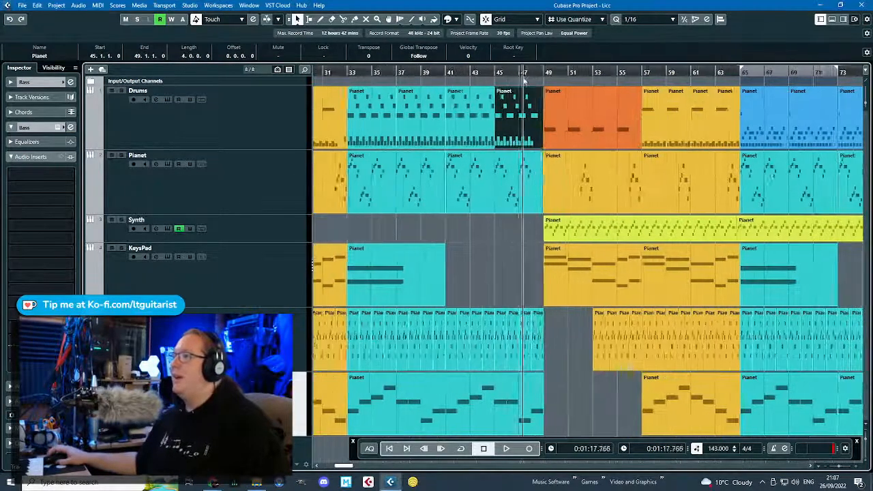
key(space)
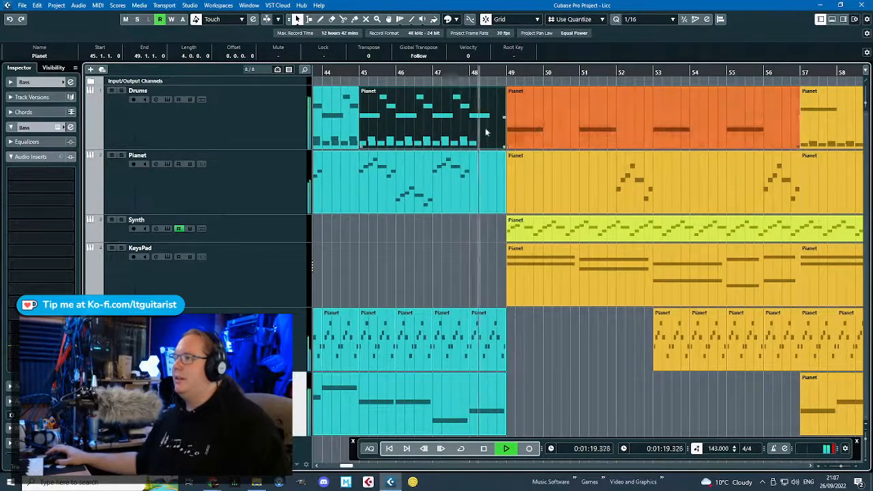
key(space)
Reopen the Drums event spanning bars 45 to 49, replay into bar 48, and audition bar 47's last A#1 and G#1 notes.
double_click(491, 116)
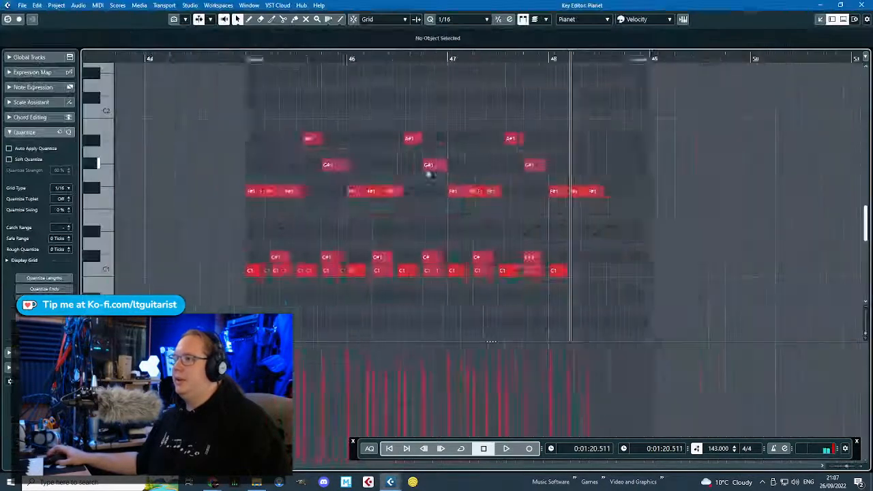
scroll(429, 176, down, 1)
scroll(566, 182, up, 2)
click(437, 62)
key(space)
scroll(569, 159, up, 1)
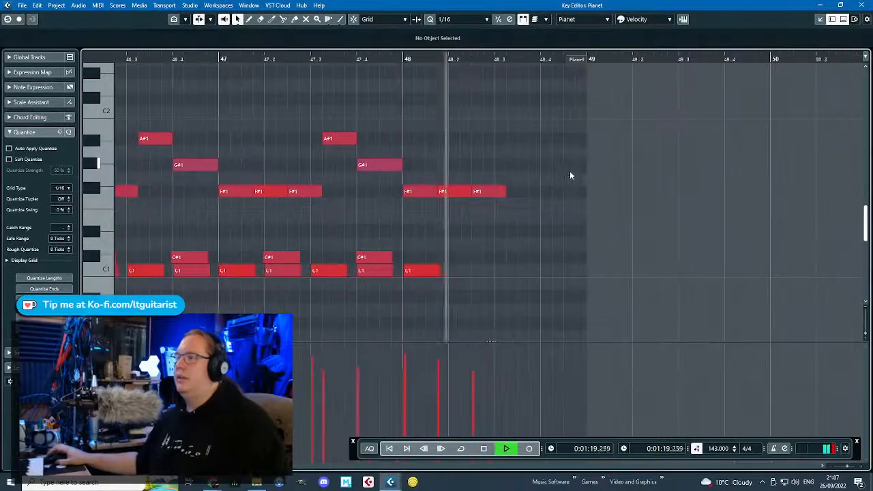
key(space)
scroll(527, 134, up, 2)
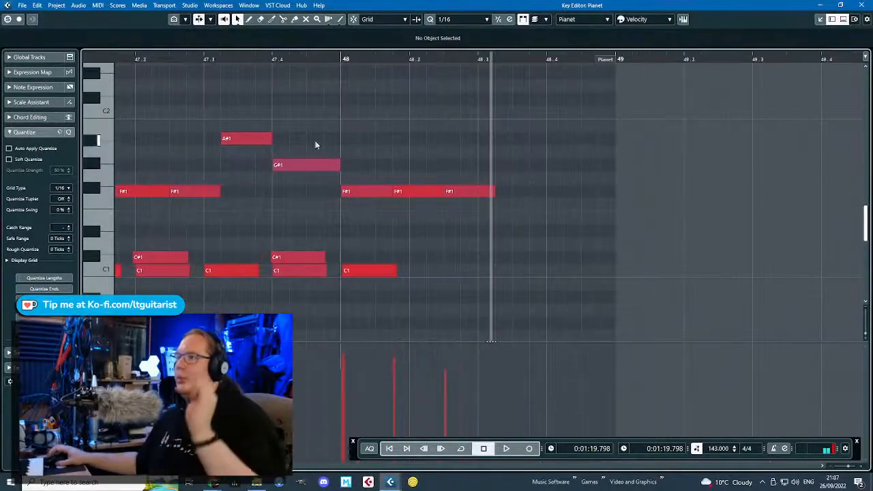
click(239, 140)
click(303, 165)
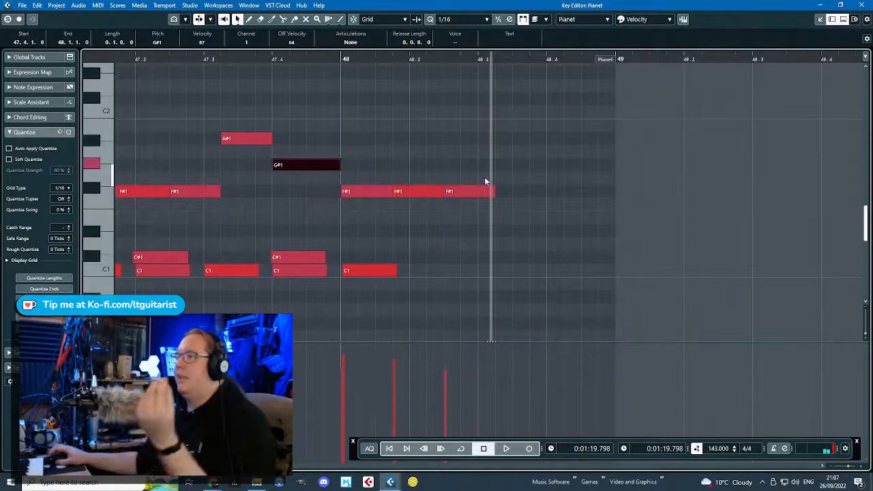
Draw fill notes A1 at 48.3.3 and G1 at 48.4, and raise their velocities to about 115.
click(520, 165)
mouse_move(519, 165)
mouse_down()
mouse_move(551, 165)
mouse_move(527, 180)
mouse_move(528, 194)
mouse_move(526, 154)
mouse_up()
click(561, 179)
mouse_move(559, 179)
mouse_down()
mouse_move(599, 179)
mouse_move(562, 183)
mouse_up()
click(529, 152)
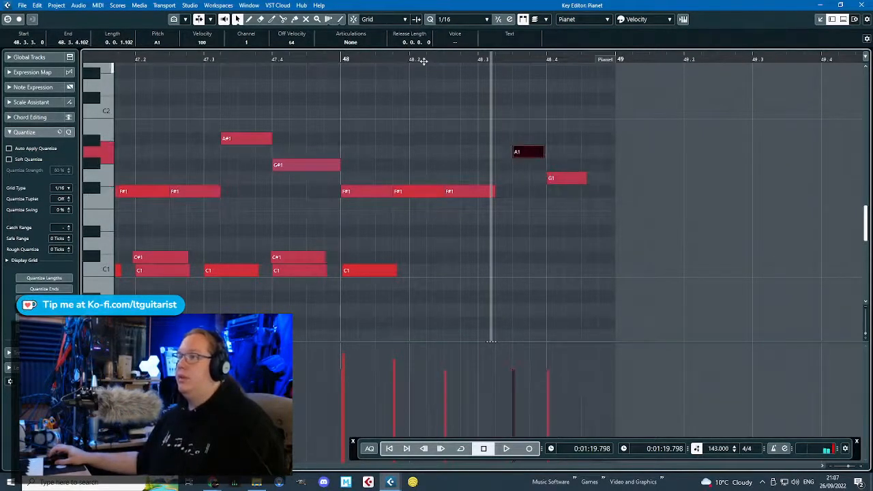
drag(516, 350, 516, 351)
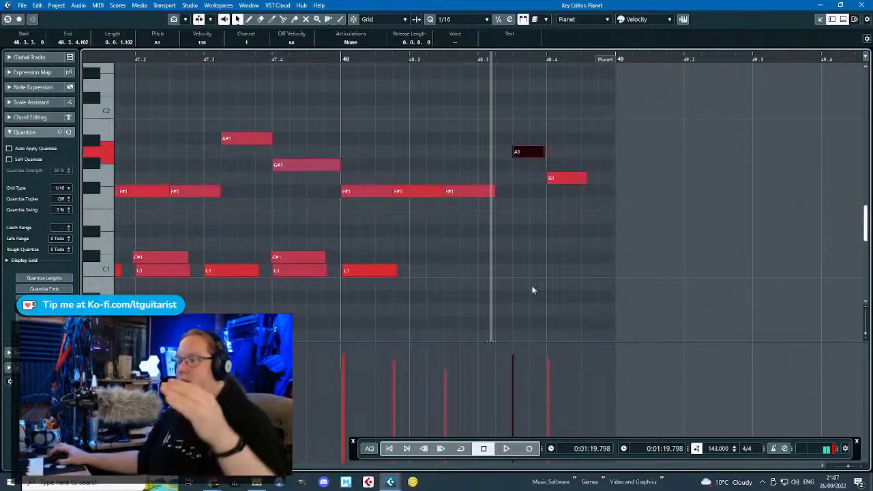
click(343, 59)
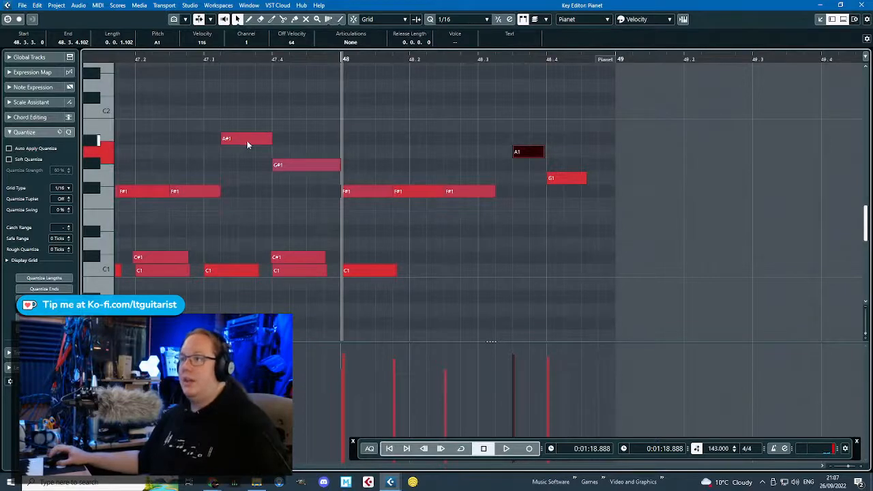
Extend the A1's start back to 48.3.2, quantize it to 1/16, and play the fill into bar 49.
drag(515, 156, 502, 153)
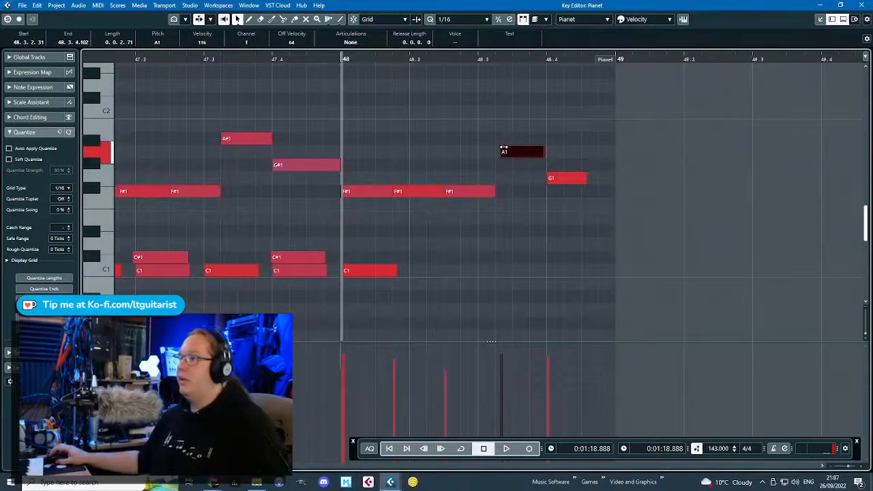
key(q)
drag(336, 60, 300, 62)
key(space)
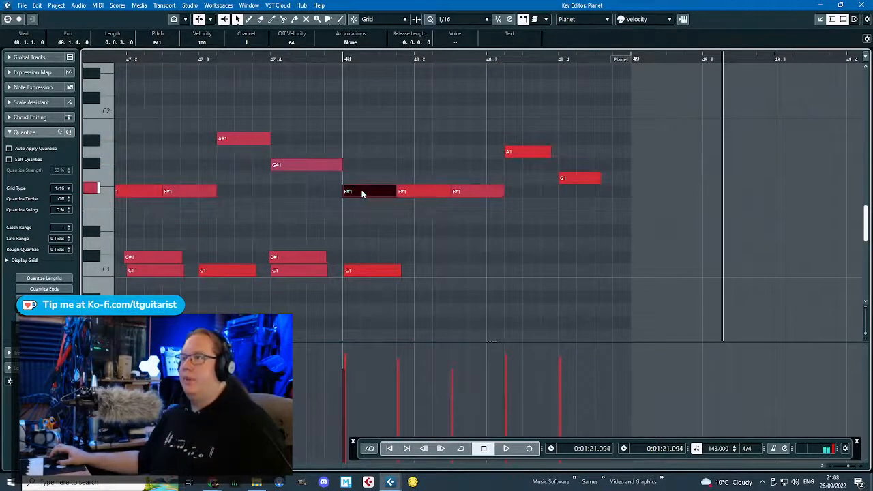
Move bar 48's three F#1 notes to B1, A1 and G1, lower the last G1 to F1, and audition the fill.
drag(362, 194, 365, 126)
drag(404, 192, 406, 152)
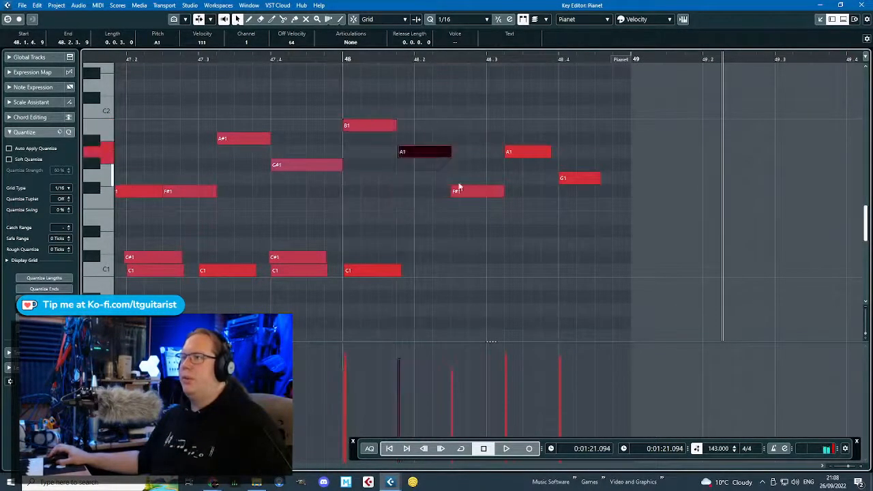
drag(471, 179, 478, 177)
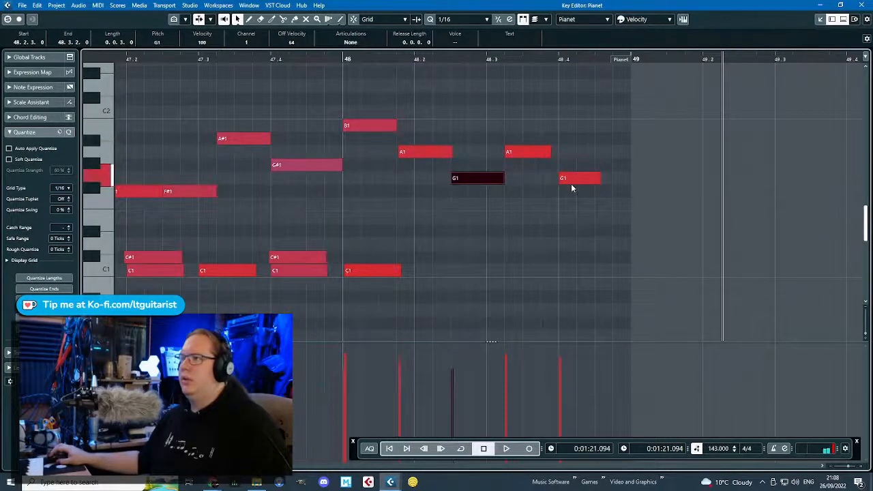
drag(572, 214, 574, 212)
key(space)
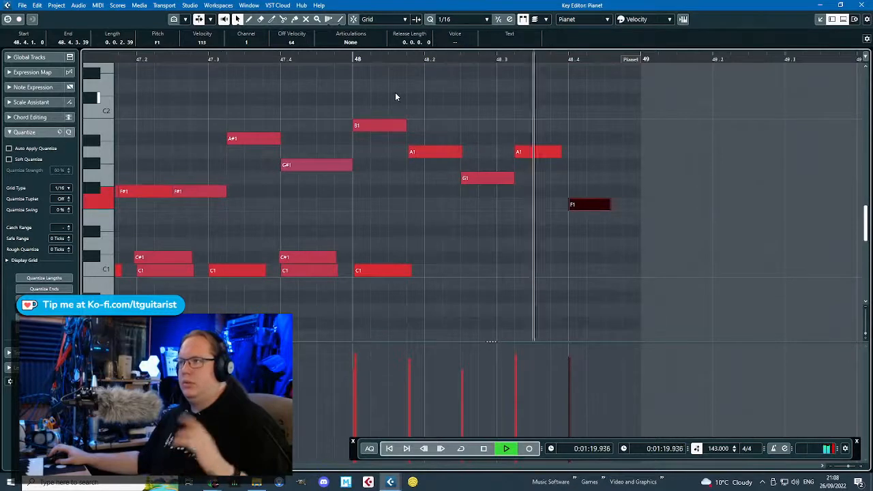
key(space)
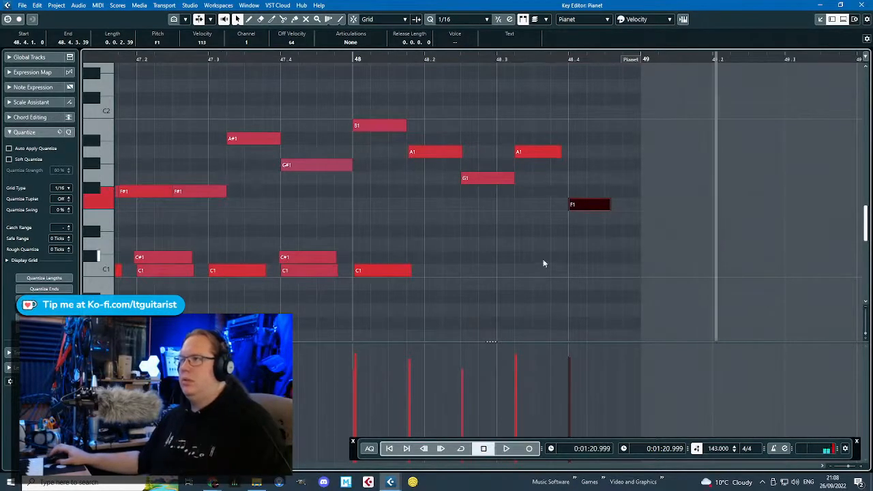
Add C#1 notes at 48.3.4 and 48.2.4 between the fill's tom notes, and play the result into bar 49.
drag(559, 243, 579, 244)
mouse_move(579, 244)
mouse_down()
mouse_move(580, 260)
mouse_move(576, 253)
mouse_up()
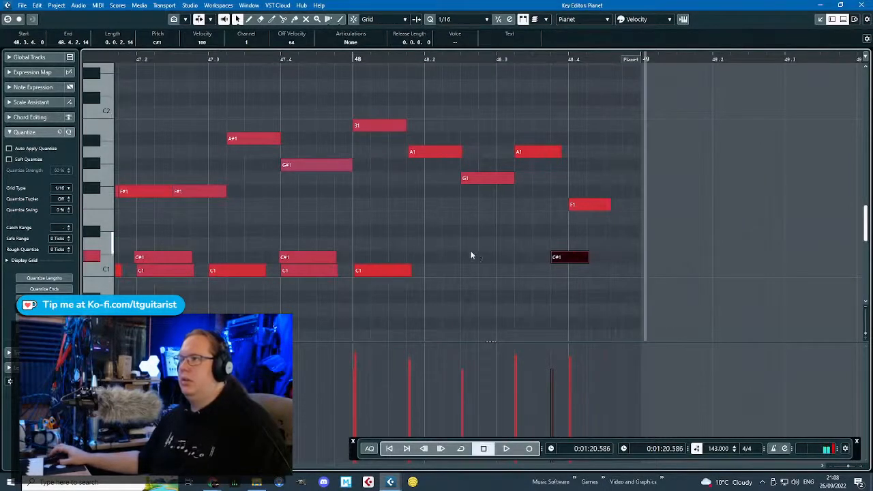
drag(485, 256, 511, 257)
key(space)
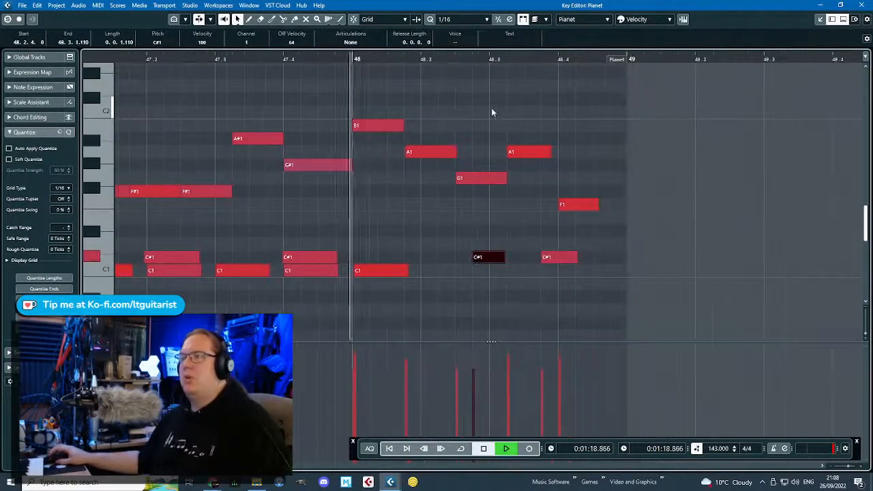
key(space)
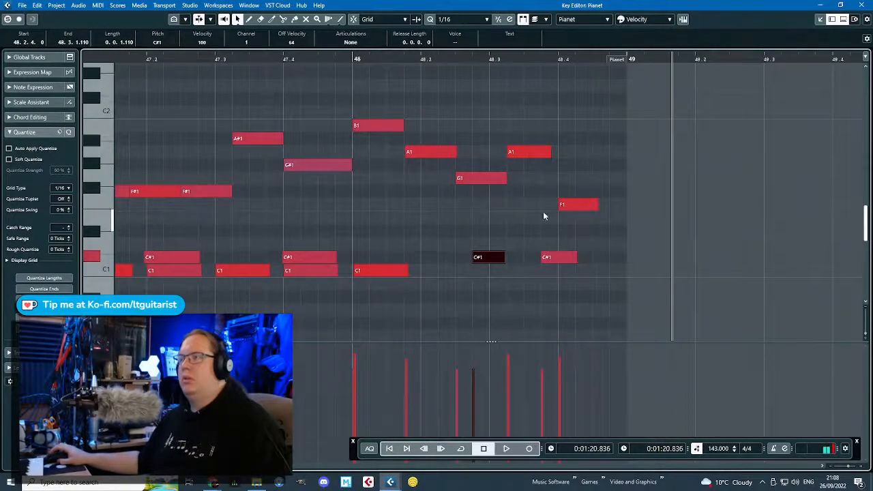
Return to the arrangement, play the transition into bar 57, and open the Drums event spanning bars 49 to 57.
click(861, 5)
scroll(518, 195, down, 3)
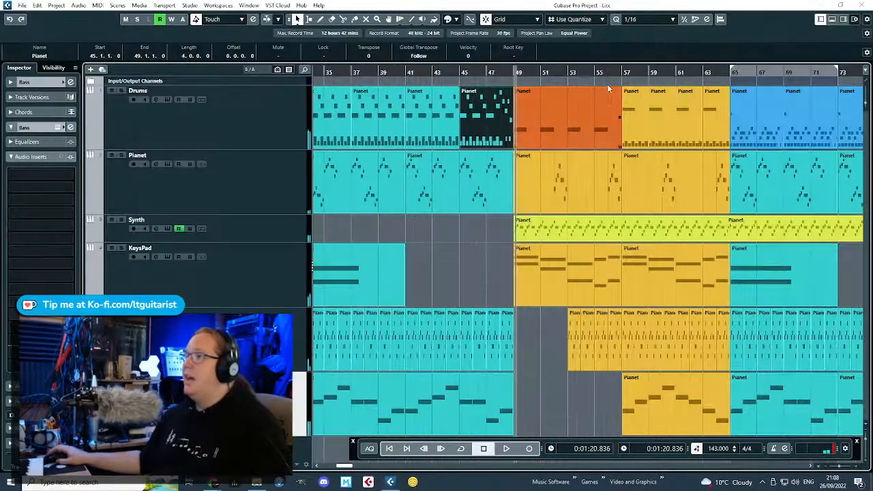
click(602, 72)
key(space)
scroll(699, 191, up, 3)
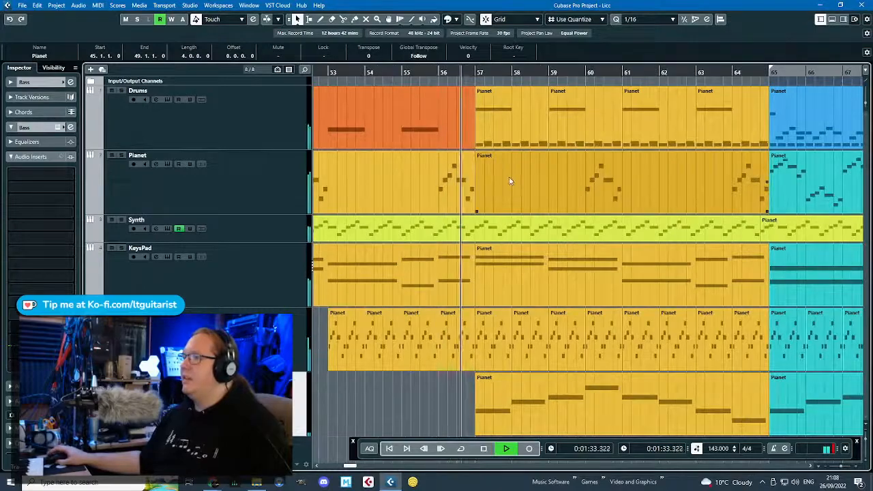
scroll(508, 176, down, 3)
scroll(508, 176, down, 2)
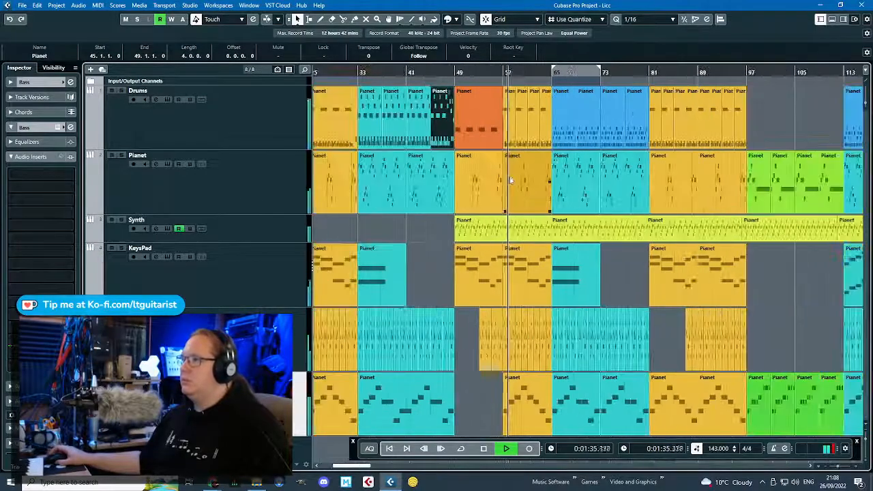
scroll(511, 176, up, 3)
scroll(502, 177, up, 1)
key(space)
double_click(487, 145)
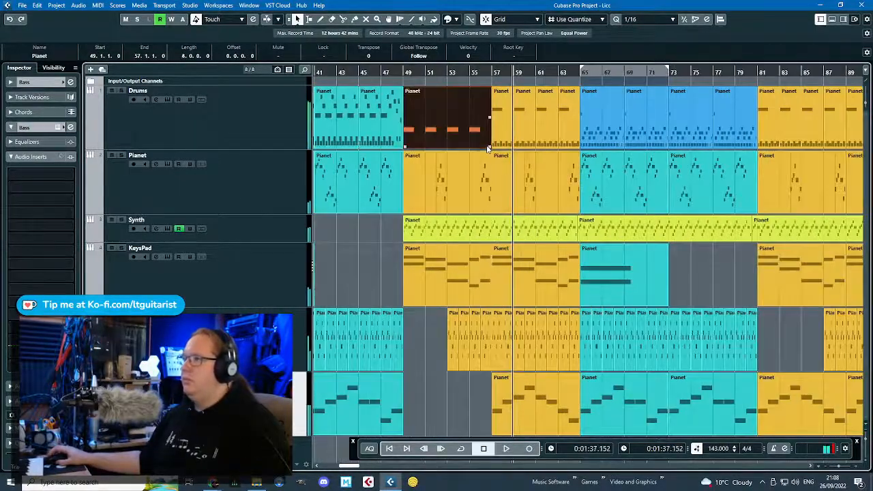
Add a C1 at 56.3 and a C#1 at 56.3.3, quantize to 1/16, and play the new notes.
scroll(490, 167, down, 4)
scroll(706, 266, down, 1)
scroll(735, 278, up, 6)
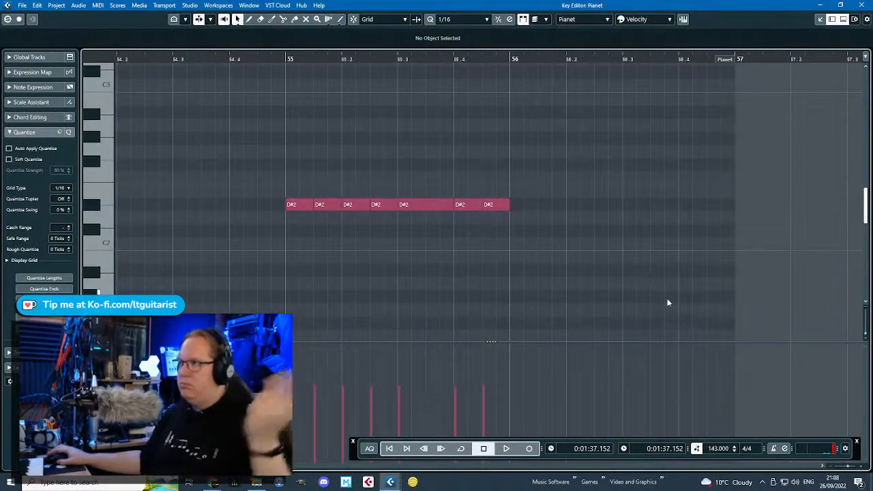
scroll(680, 278, down, 3)
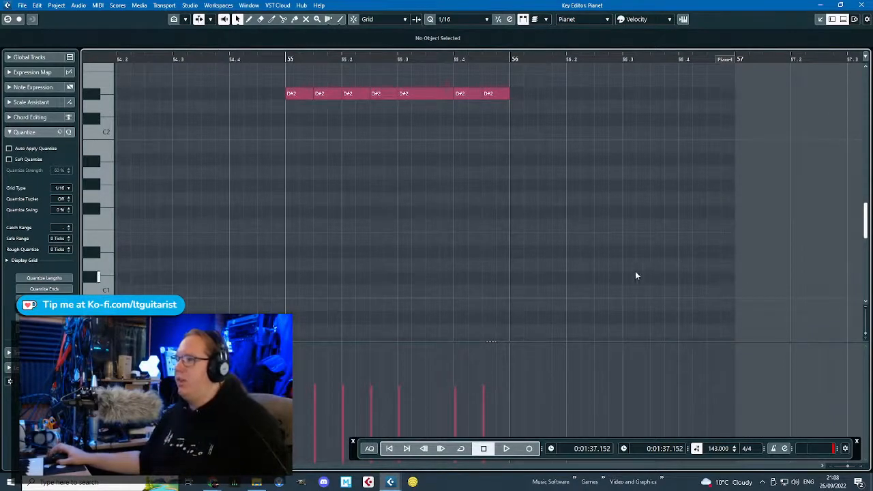
mouse_move(626, 280)
mouse_down()
mouse_move(642, 282)
mouse_move(638, 299)
mouse_move(664, 281)
mouse_up()
click(652, 279)
key(q)
drag(618, 64, 621, 61)
key(space)
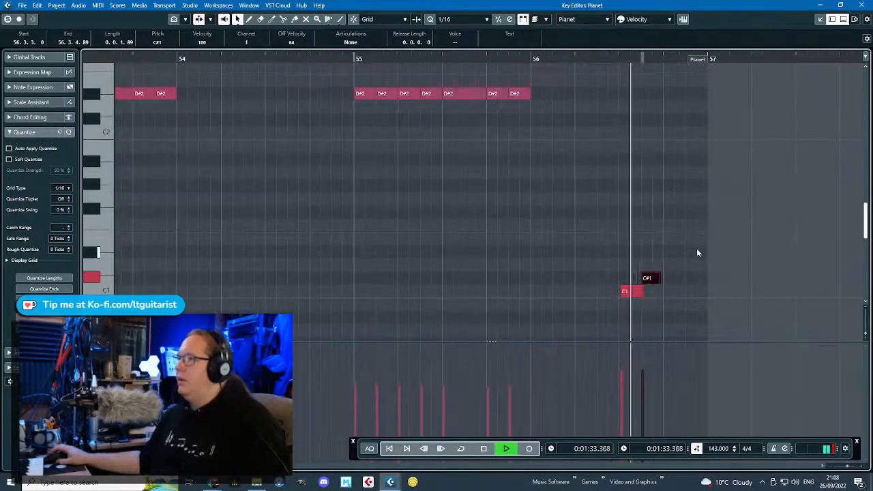
key(space)
Duplicate the C1 and C#1 pair to beat 56.4, raise all four velocities to about 110, and play into bar 57.
scroll(701, 254, up, 2)
shift+click(591, 293)
key(alt+d)
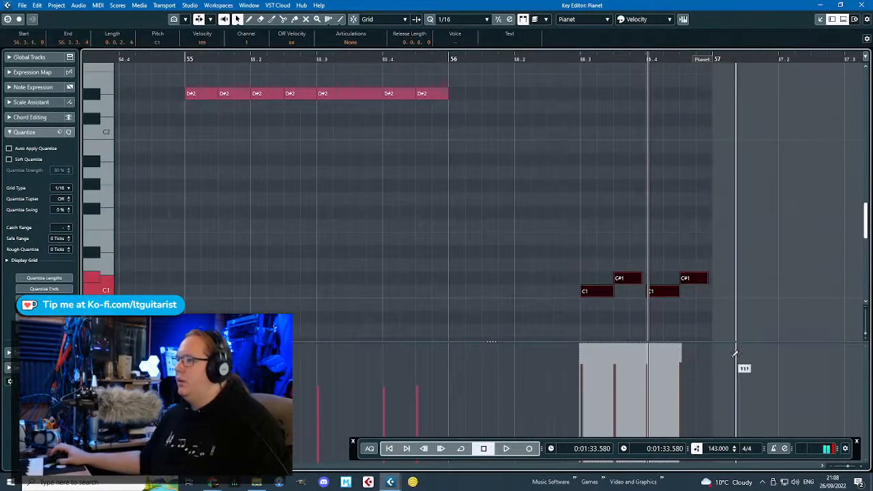
click(556, 100)
scroll(556, 100, down, 1)
key(space)
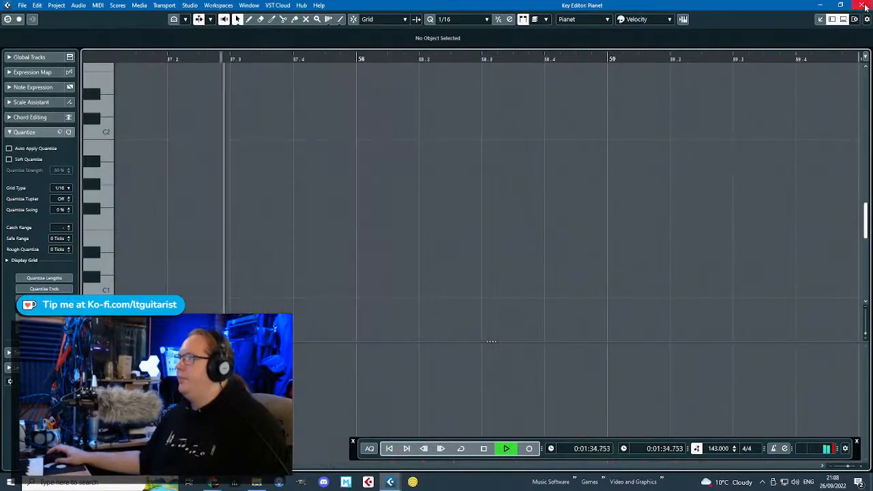
Return to the arrangement, cue playback around bar 63, and open the Drums event spanning bars 63 to 65.
click(862, 5)
scroll(489, 143, down, 3)
scroll(532, 195, up, 3)
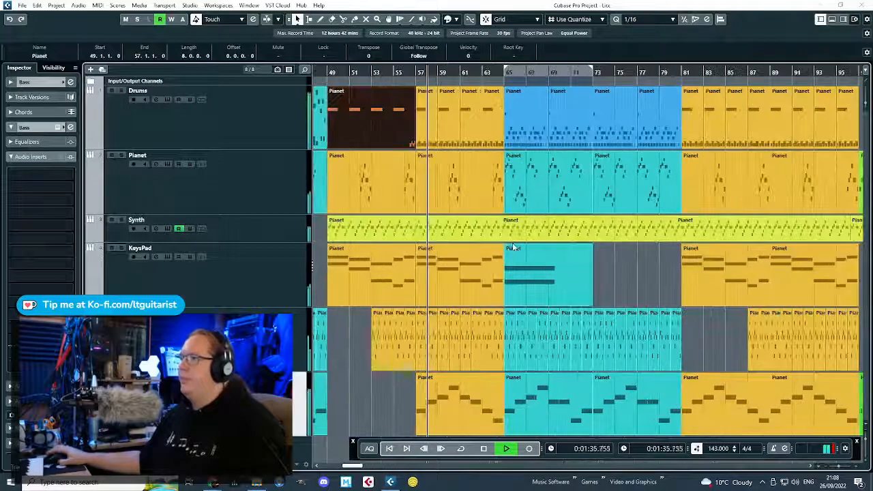
key(space)
drag(487, 72, 487, 88)
double_click(516, 130)
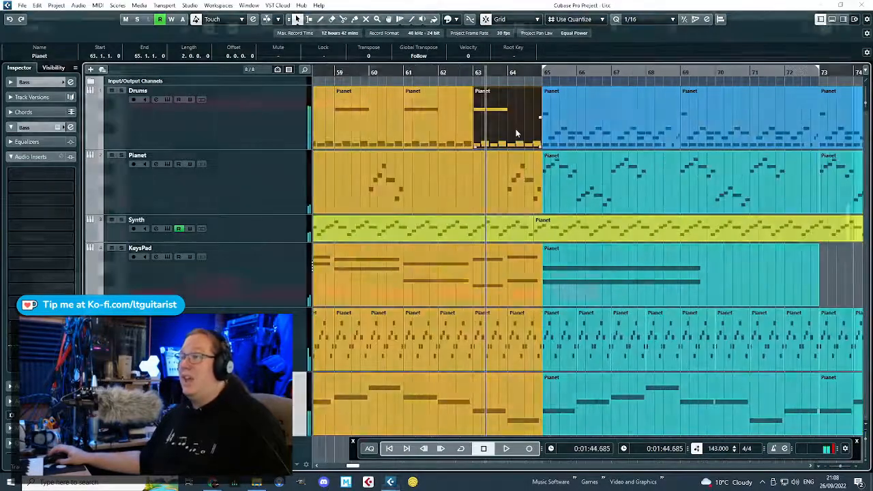
Delete the notes from beat 64.2 to the end of bar 64 and paste the copied C1, D#1, E1, G1 and F1 fill there.
key(space)
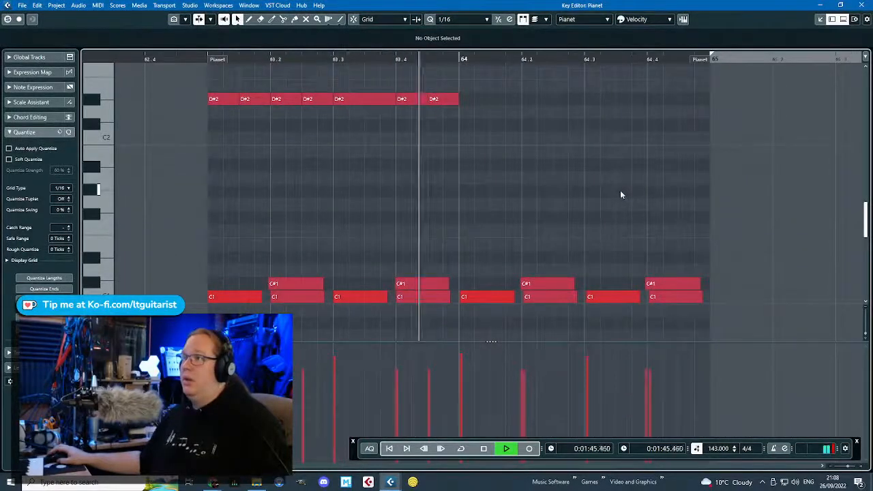
key(space)
drag(752, 232, 581, 299)
key(Delete)
key(ctrl+v)
key(Return)
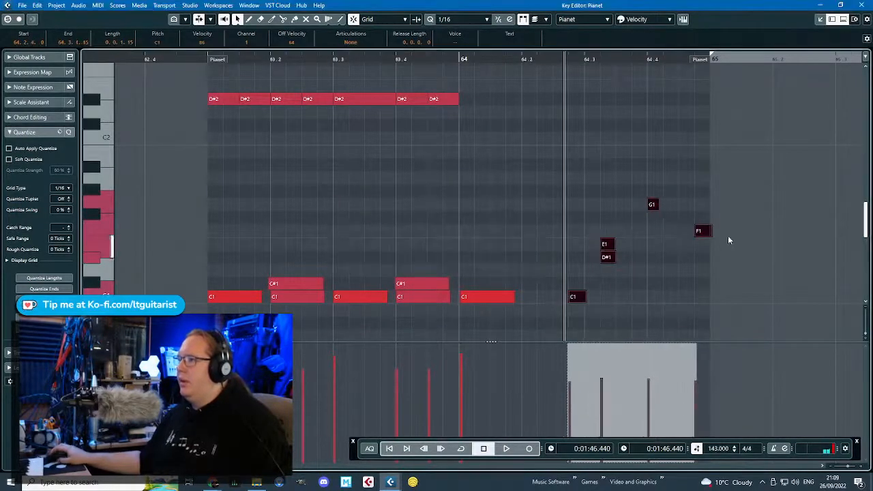
Shorten the pasted fill notes slightly, move them one 1/16 earlier, and play the event from bar 63.
drag(712, 237, 709, 237)
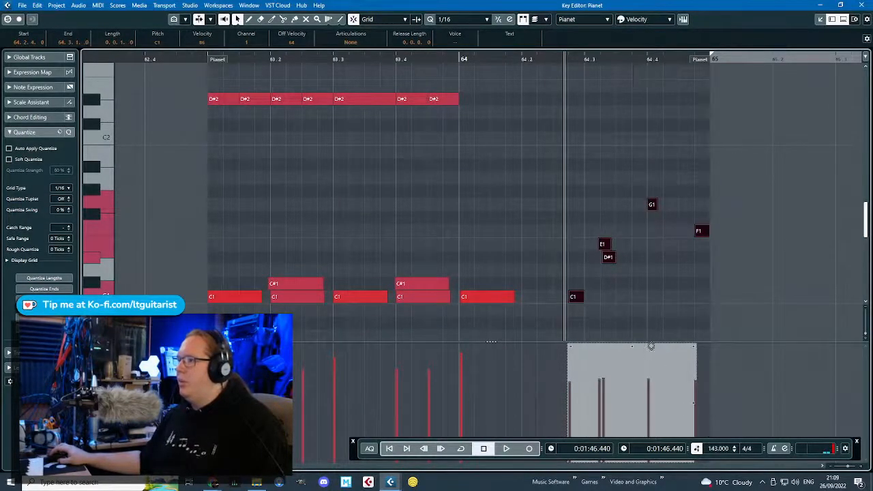
drag(571, 300, 556, 300)
click(481, 202)
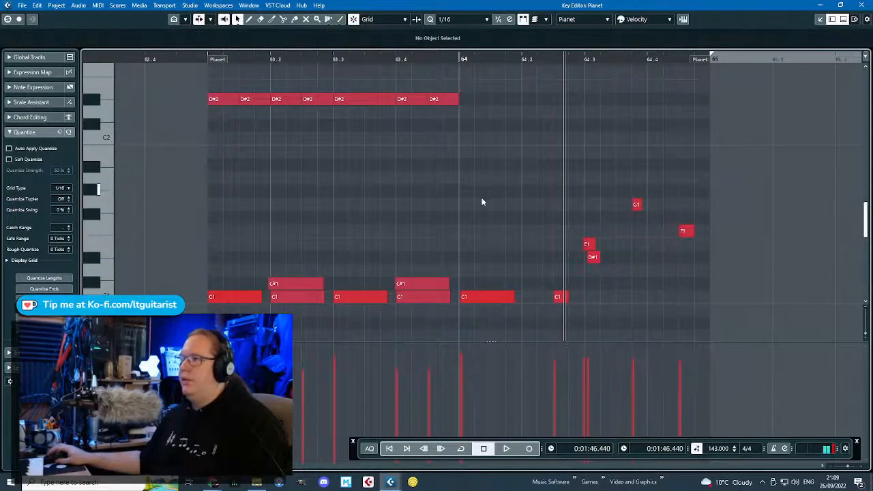
click(201, 59)
key(space)
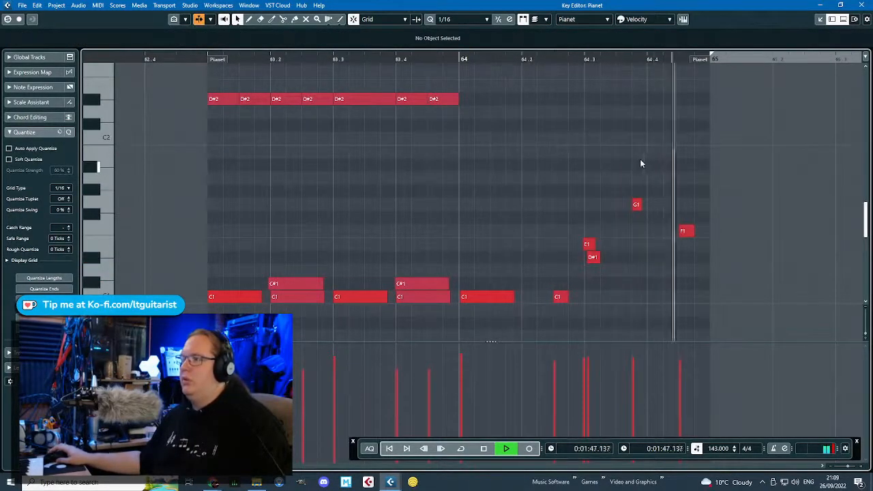
key(space)
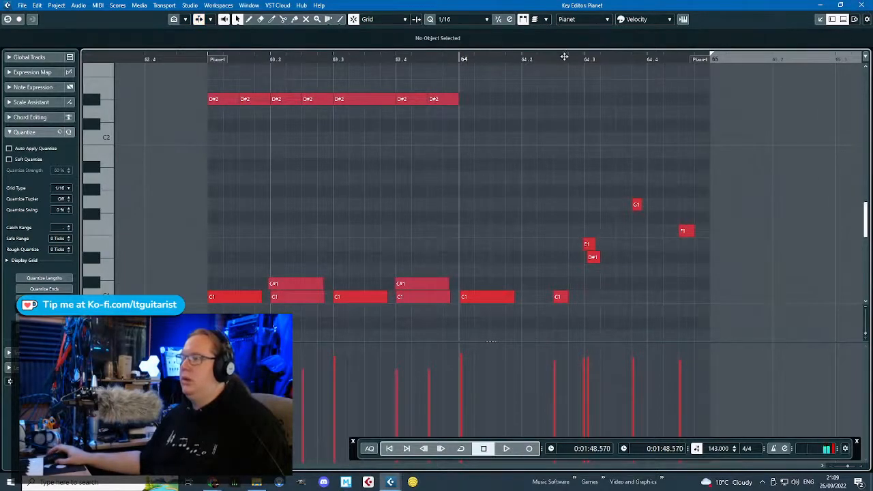
Return to the arrangement and open the Drums event spanning bars 77 to 81 at its closing bars.
click(861, 6)
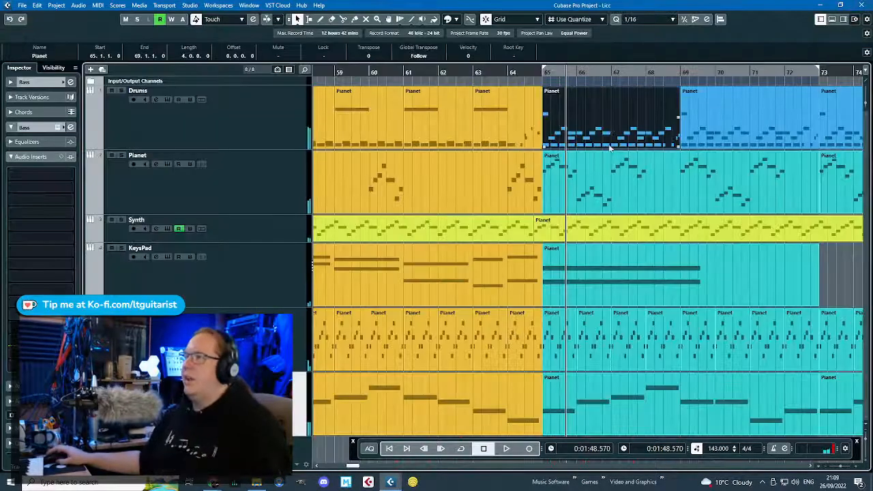
scroll(573, 198, down, 6)
scroll(639, 201, up, 3)
double_click(575, 120)
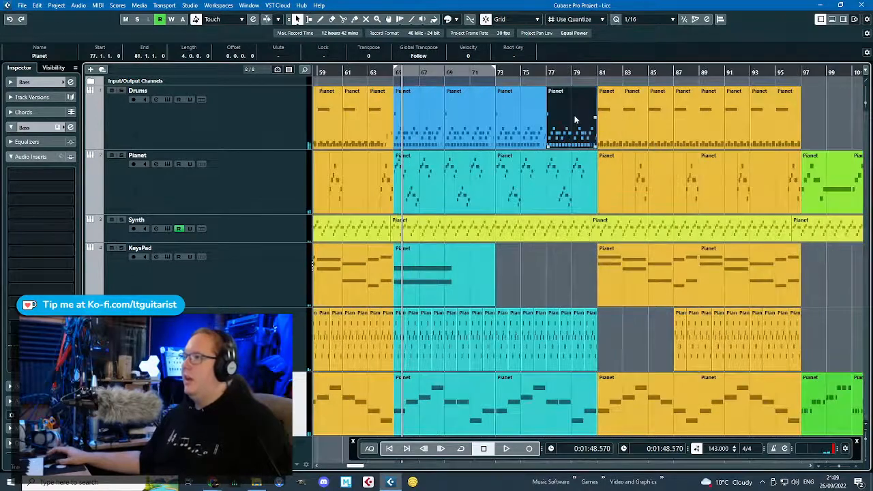
scroll(486, 248, down, 3)
scroll(565, 259, up, 6)
scroll(716, 272, down, 2)
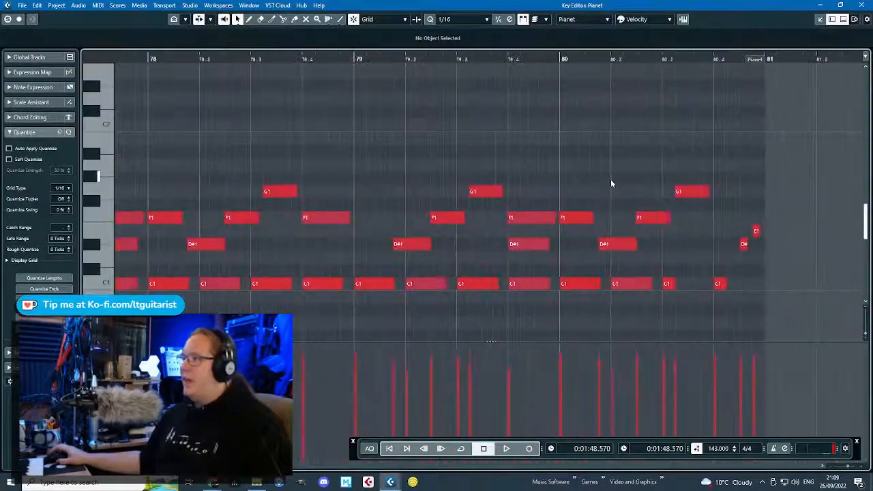
Delete the G1 and C1 notes around beat 80.3 and the old C1, D#1 and E1 fill at beat 80.4.
click(687, 191)
key(Delete)
drag(683, 259, 665, 291)
key(Delete)
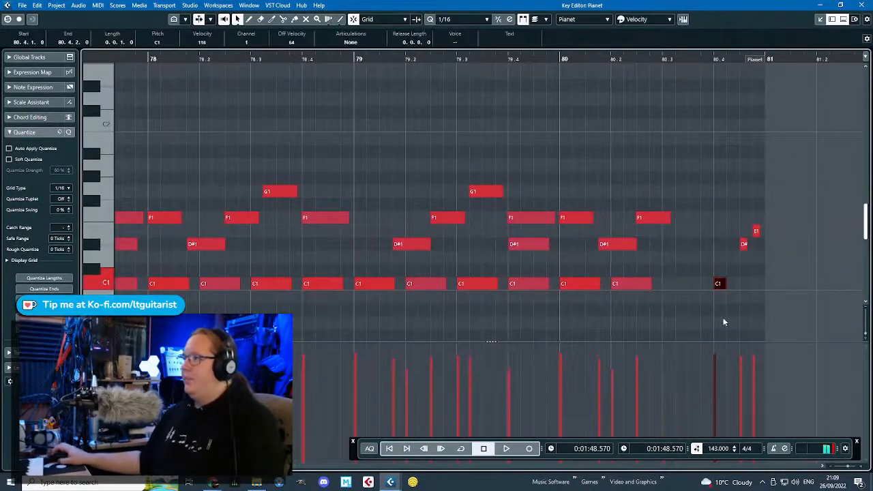
drag(775, 306, 716, 209)
key(Delete)
scroll(744, 237, up, 2)
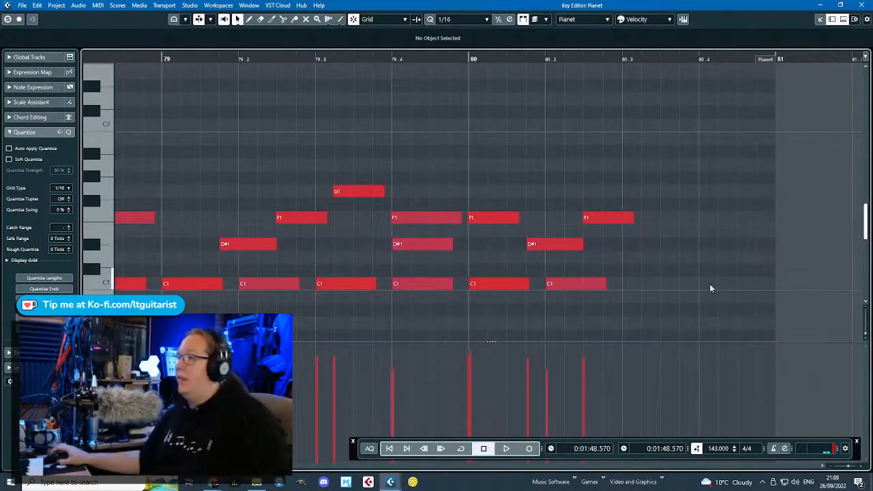
Add two D#1 sixteenth notes and a D1 from beat 80.3, and raise their velocities to about 115.
click(629, 270)
drag(646, 266, 644, 246)
key(ctrl+d)
click(671, 258)
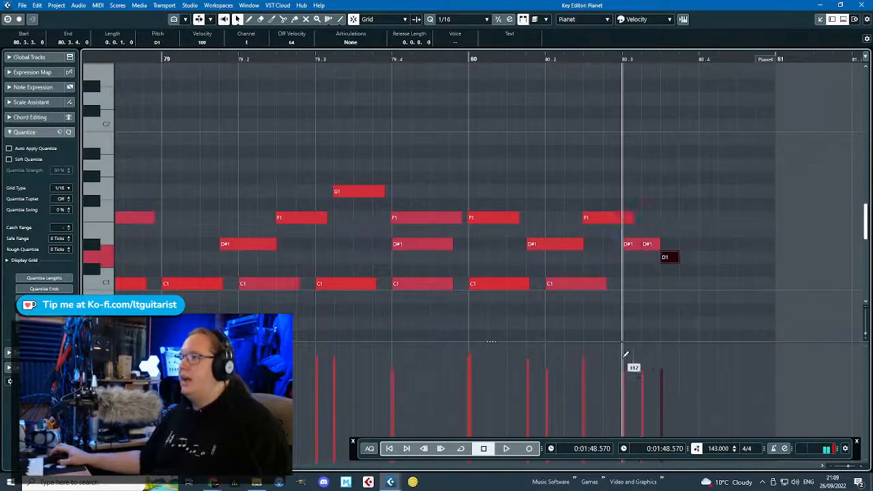
click(706, 287)
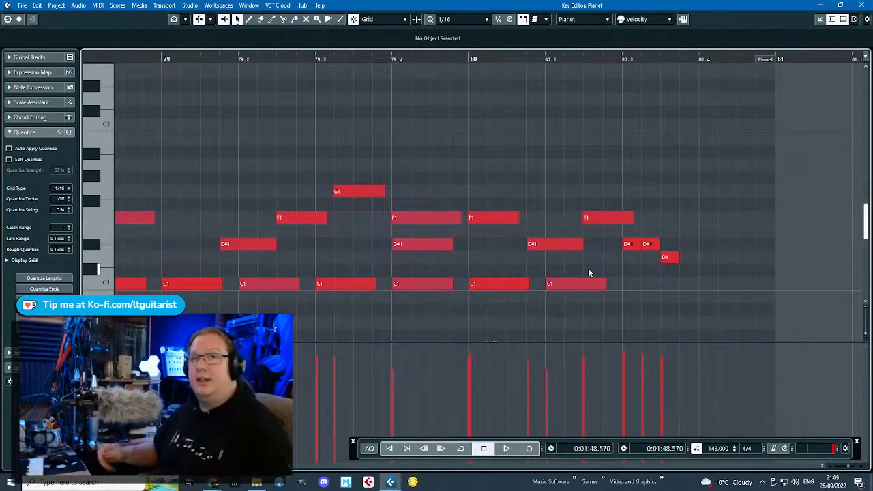
Duplicate the D#1, D#1, D1 pattern after beat 80.3, adding a final D#1 and D1 to reach bar 81.
click(633, 245)
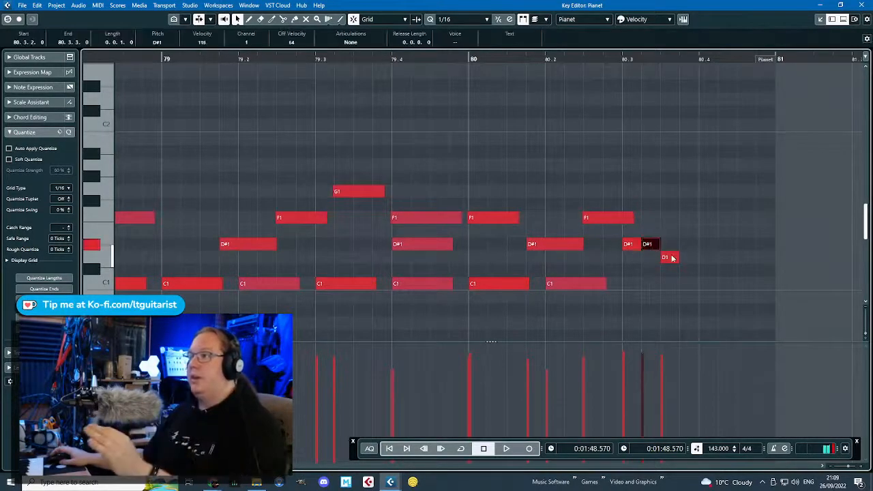
click(671, 259)
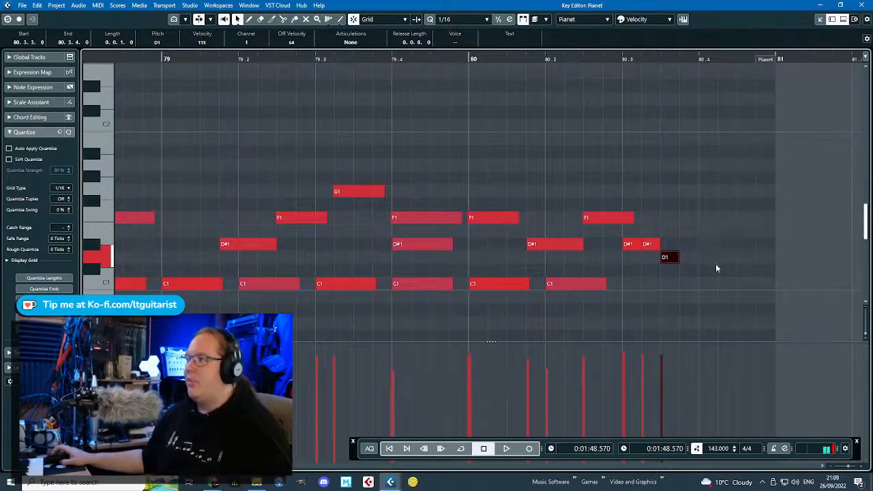
drag(716, 268, 632, 238)
key(alt+d)
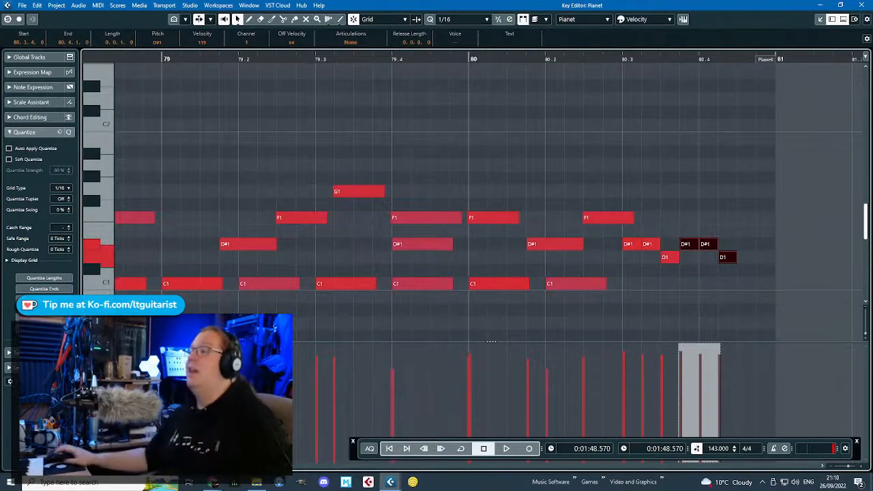
drag(783, 338, 709, 250)
key(ctrl+d)
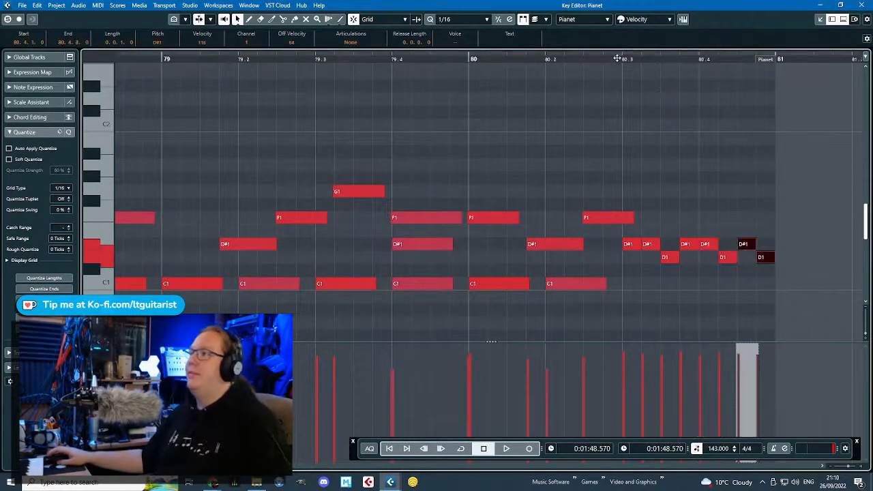
Play the new fill from beat 80.3 and again from bar 80 into bar 81.
click(626, 58)
key(space)
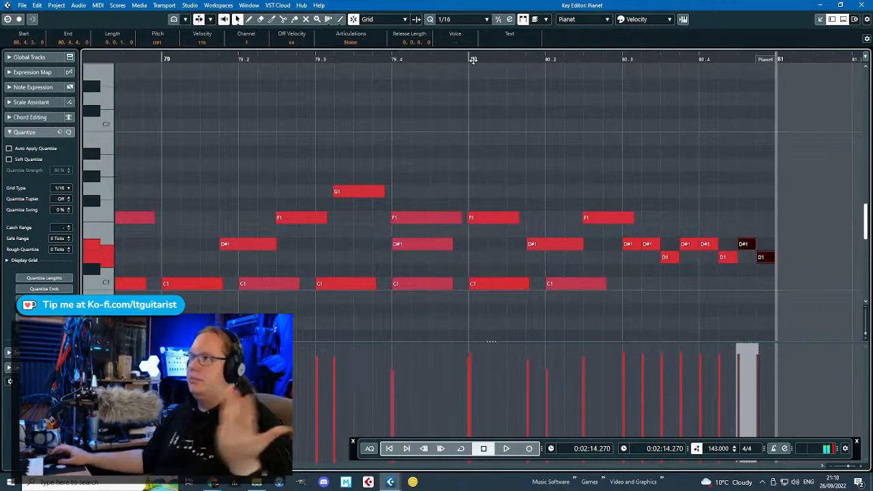
click(472, 59)
key(space)
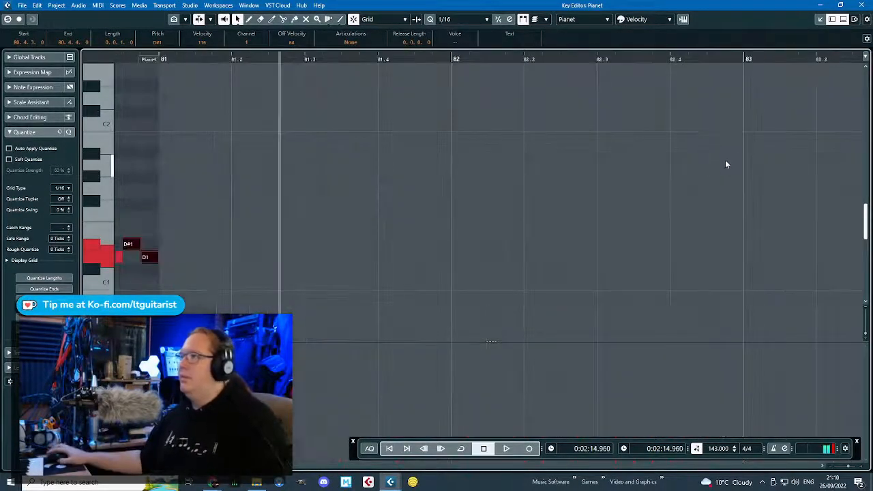
Return to the arrangement and play the transition into the section starting at bar 81.
scroll(727, 164, down, 2)
click(861, 5)
scroll(635, 117, up, 3)
click(527, 71)
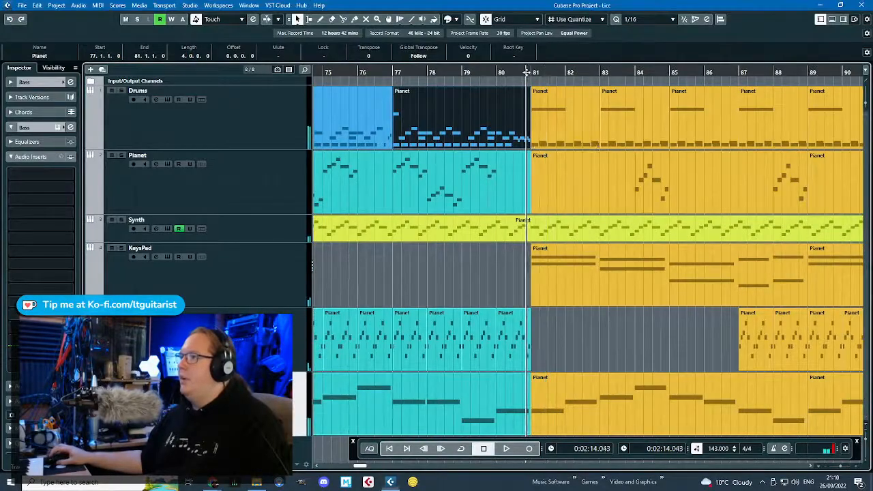
key(space)
scroll(556, 136, down, 3)
scroll(598, 162, down, 3)
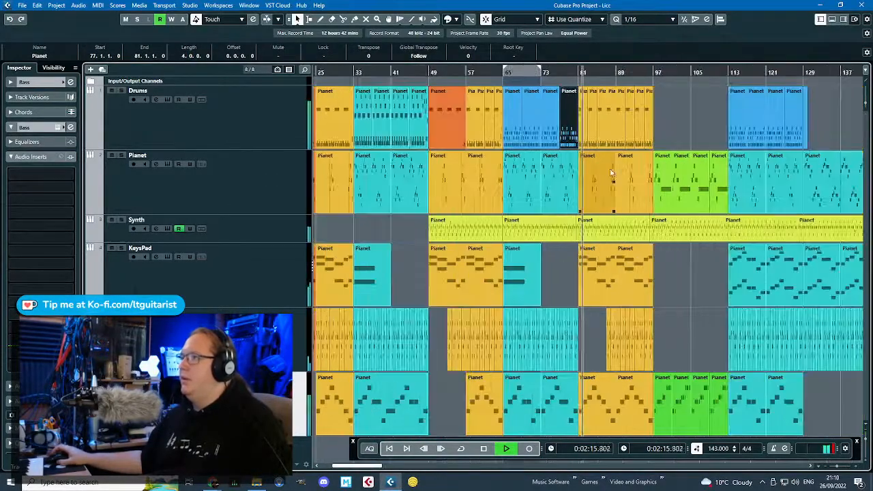
scroll(611, 164, up, 1)
scroll(608, 149, up, 1)
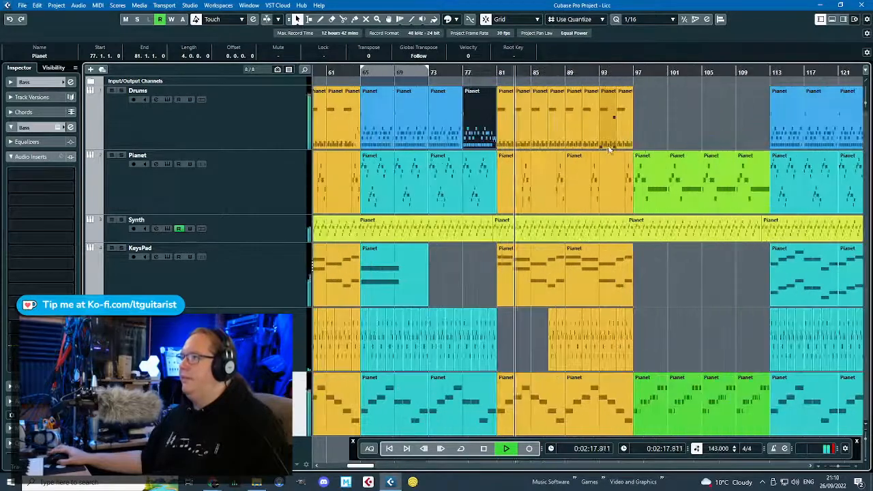
key(space)
Delete the Drums event spanning bars 125 to 129.
drag(674, 123, 521, 134)
scroll(641, 128, down, 1)
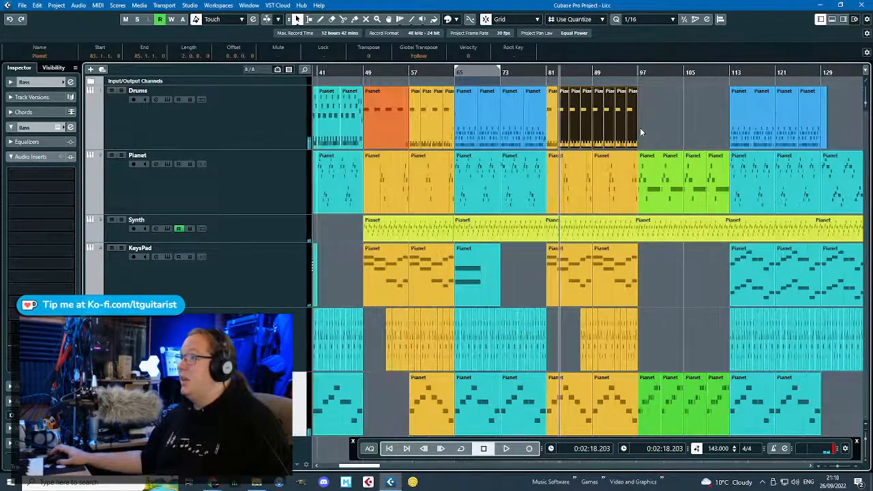
drag(817, 116, 546, 160)
click(813, 117)
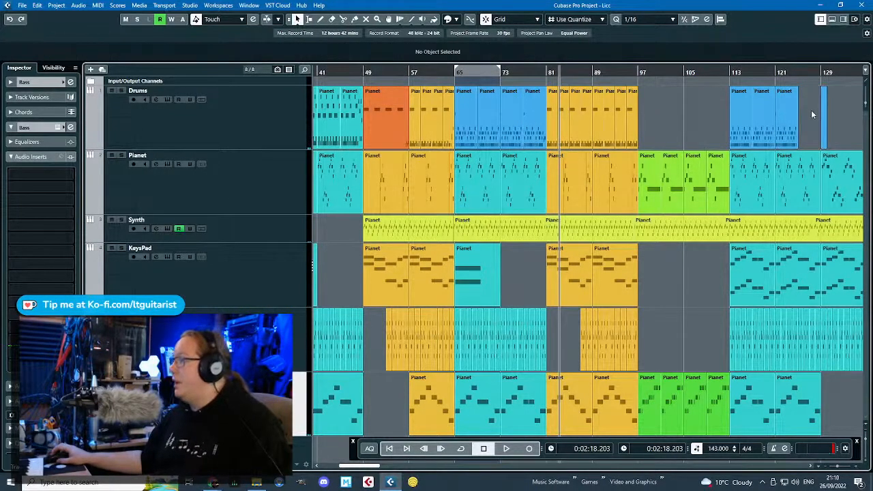
drag(538, 125, 770, 117)
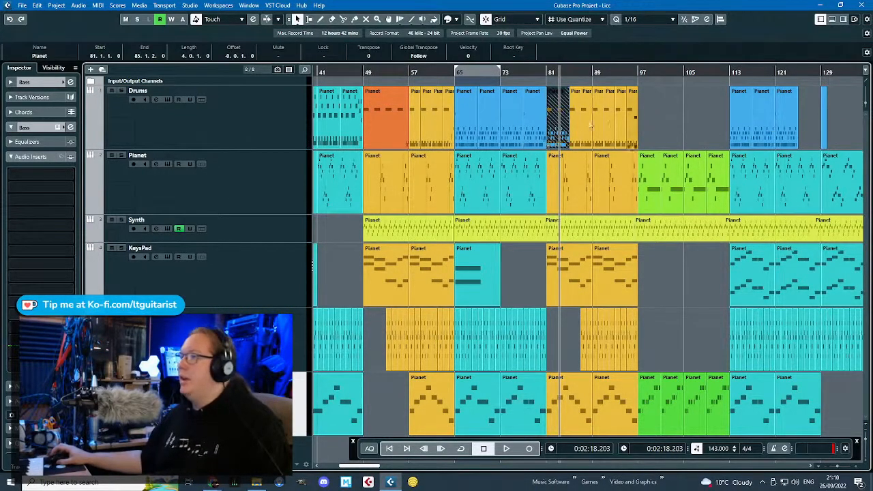
drag(634, 127, 838, 127)
scroll(784, 127, up, 3)
scroll(713, 133, down, 3)
key(ctrl+z)
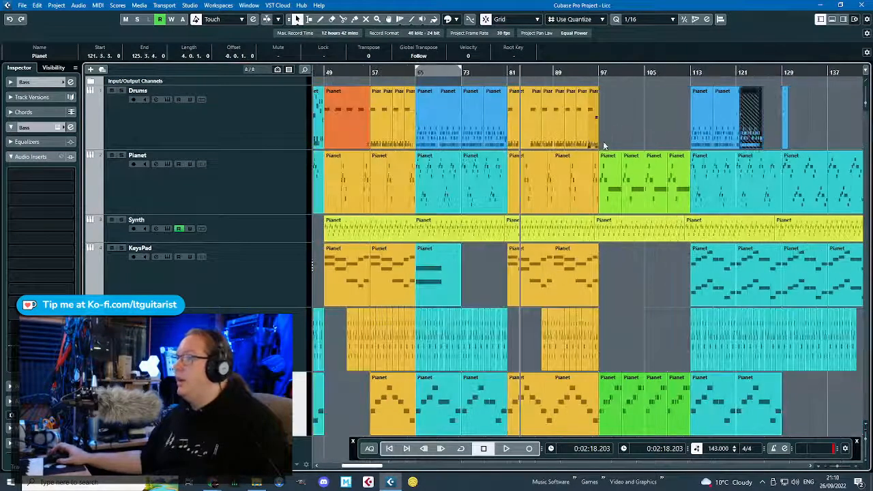
key(ctrl+z)
Copy the Drums event ending at bar 81, with its new fill, to the gap between bars 125 and 129.
click(495, 134)
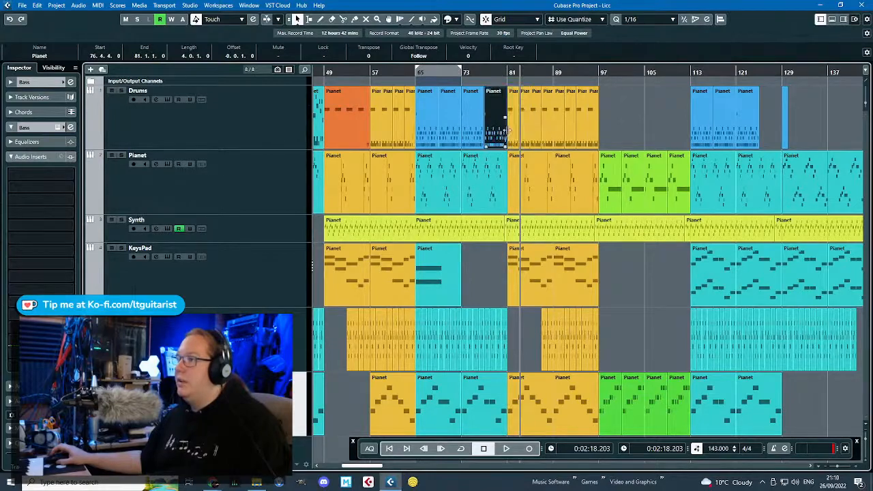
drag(495, 135, 760, 136)
scroll(780, 126, up, 3)
scroll(532, 113, down, 1)
click(569, 107)
key(Delete)
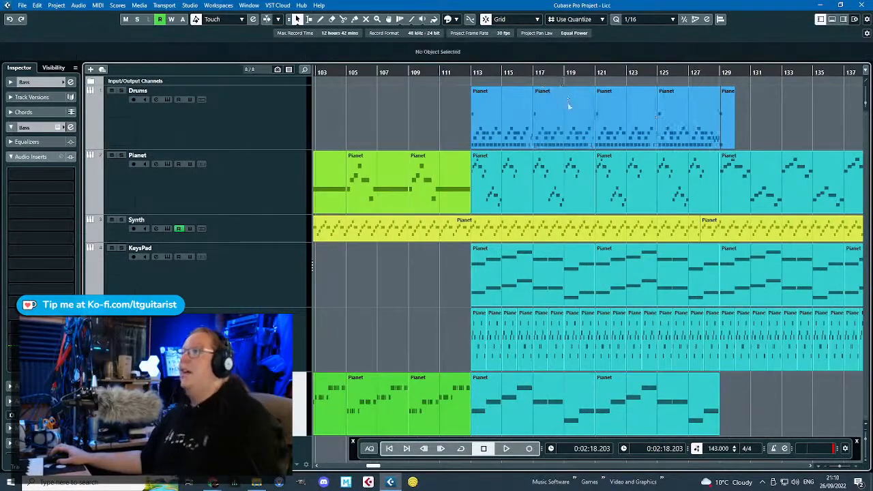
Trim the Drums event edges around bars 117 and 125 to the bar lines, keeping each event four bars long.
click(694, 111)
drag(694, 111, 531, 139)
scroll(580, 126, up, 3)
scroll(570, 139, up, 2)
drag(473, 146, 485, 147)
scroll(472, 172, down, 6)
scroll(619, 143, up, 3)
scroll(736, 138, up, 3)
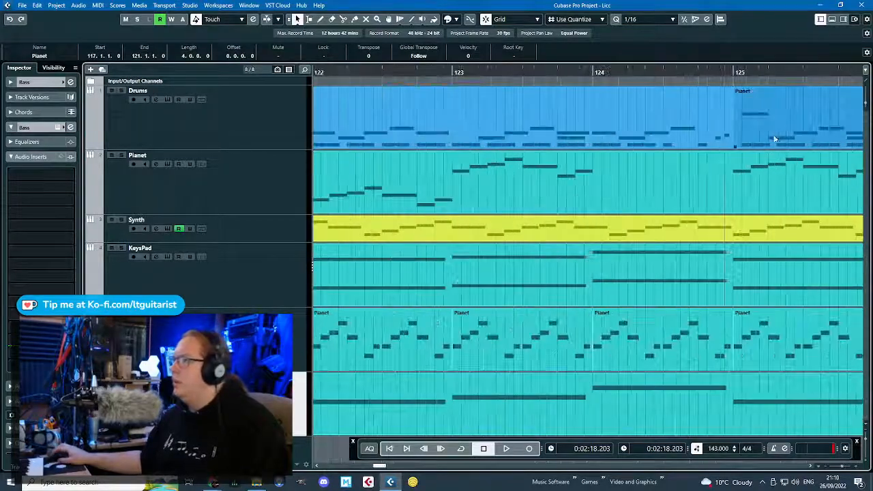
drag(733, 147, 734, 147)
scroll(667, 170, down, 9)
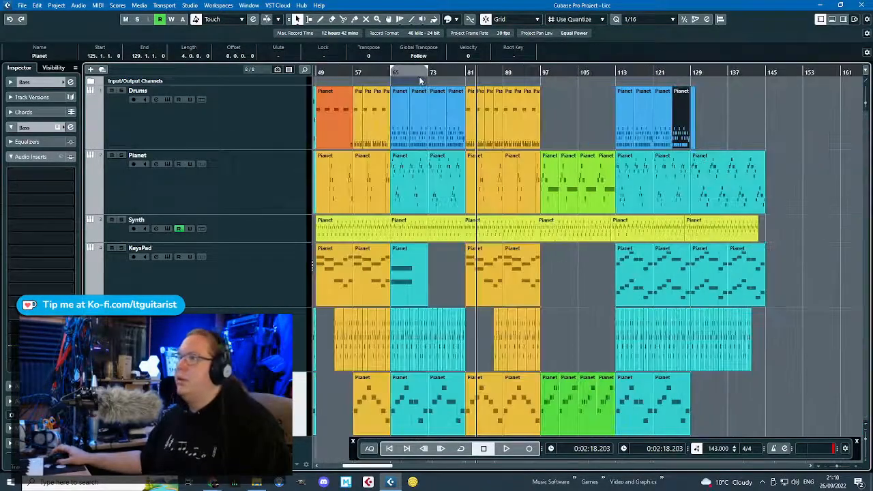
Trim the start of the Drums event before bar 81 to the bar 77 line and play the transition into bar 77.
click(404, 81)
drag(405, 82, 675, 145)
scroll(593, 139, down, 6)
scroll(423, 121, up, 3)
scroll(473, 122, down, 3)
scroll(658, 117, down, 3)
scroll(716, 166, up, 3)
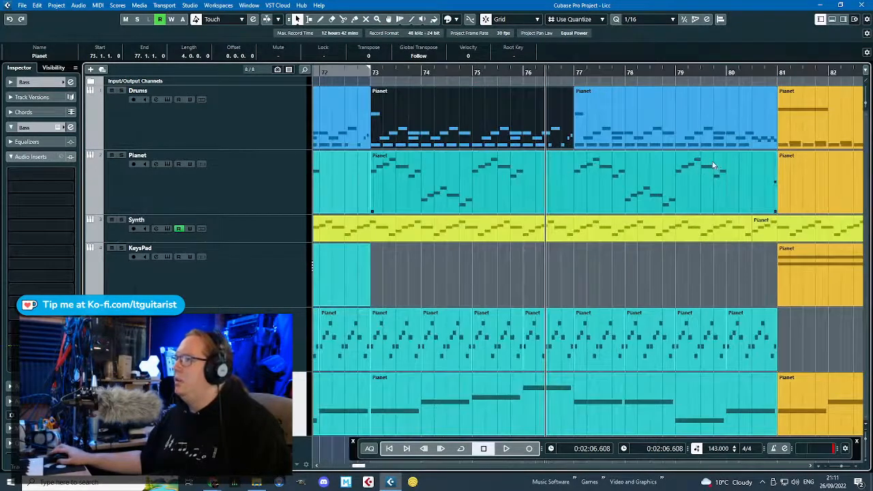
scroll(583, 222, up, 3)
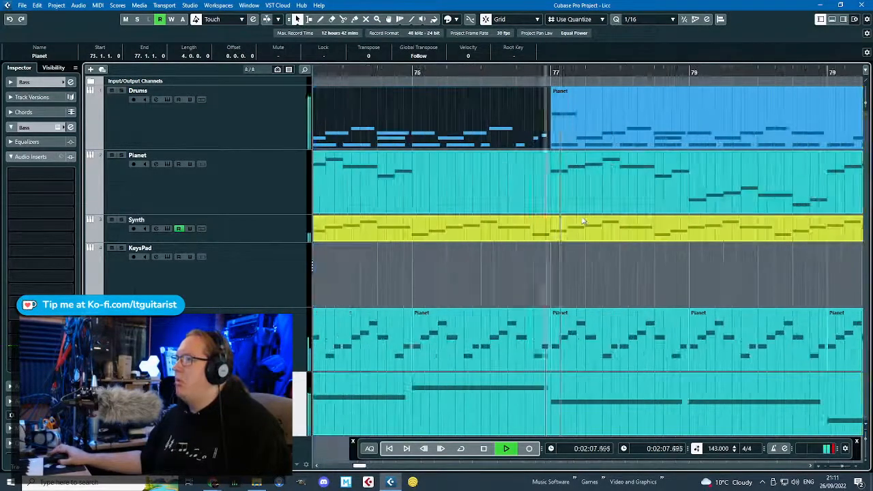
scroll(583, 222, down, 4)
key(space)
scroll(582, 221, down, 5)
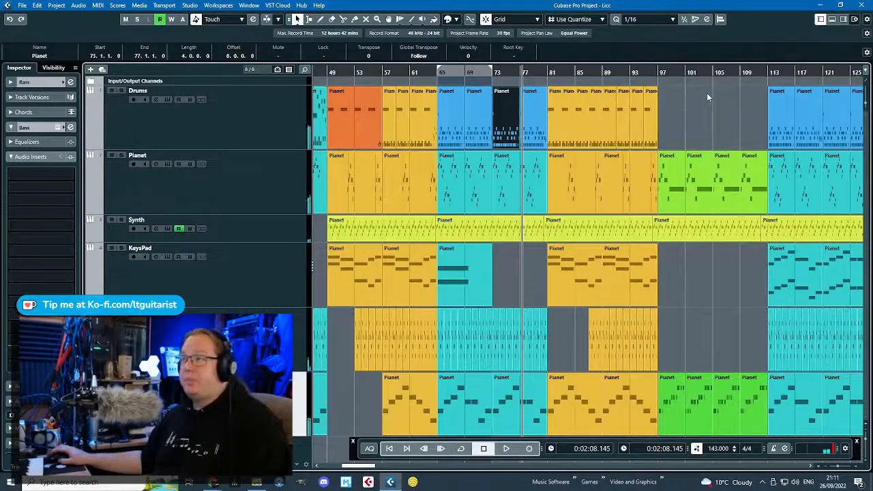
Open the Drums event spanning bars 81 to 83 and transpose its four C#1 notes up to D#1.
drag(707, 97, 564, 125)
double_click(564, 126)
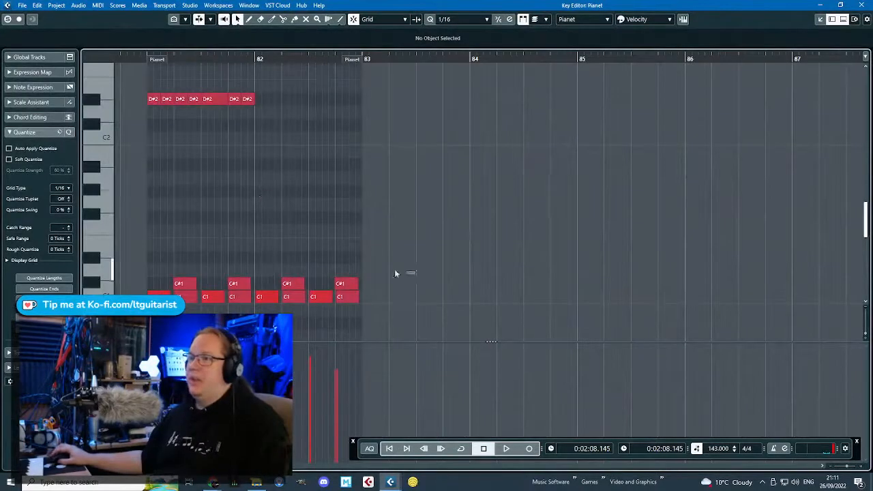
drag(395, 273, 196, 286)
key(Up)
key(Up)
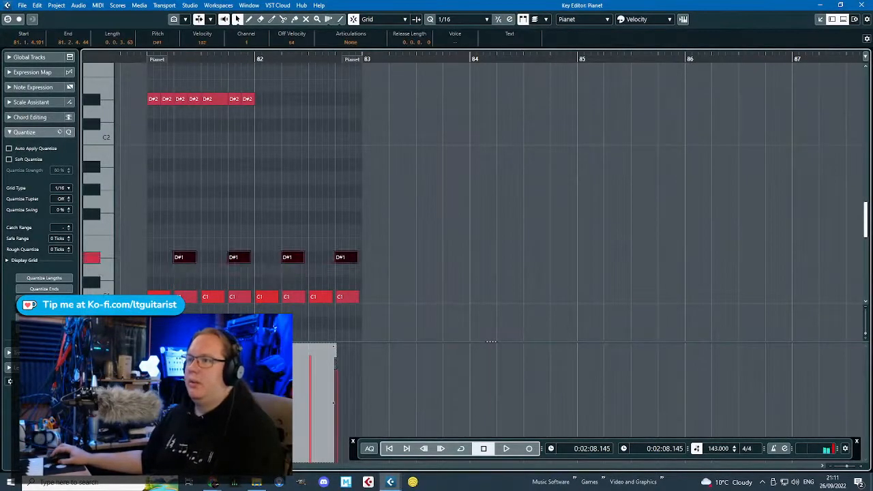
Rework the C1 notes in bar 81 to fall on 81.1, 81.2.3 and 81.3.3, and repeat the pattern in bar 82.
click(183, 298)
key(Delete)
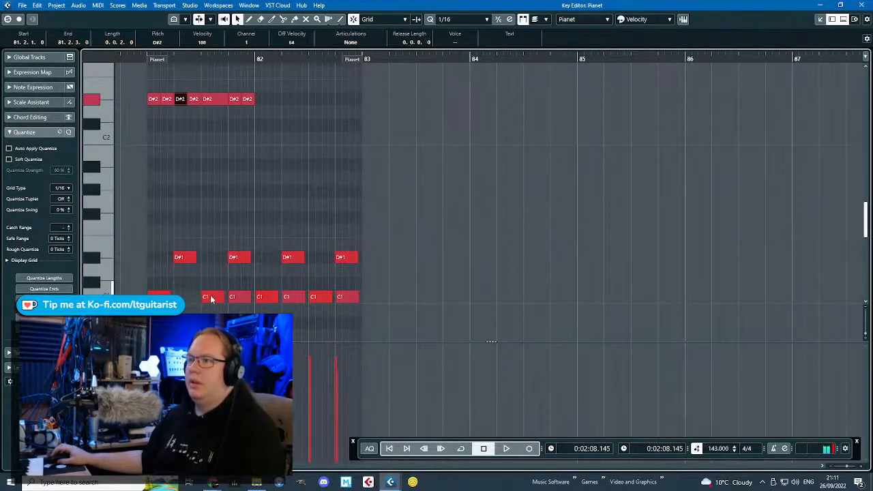
mouse_move(211, 299)
mouse_down()
mouse_move(197, 299)
mouse_move(220, 301)
mouse_up()
drag(396, 311, 268, 229)
key(Delete)
drag(286, 320, 115, 214)
key(ctrl+d)
drag(316, 296, 320, 296)
Duplicate the D#2 notes of bar 81 into bar 82, lower the very first one to C#2 and play both bars.
drag(312, 124, 173, 76)
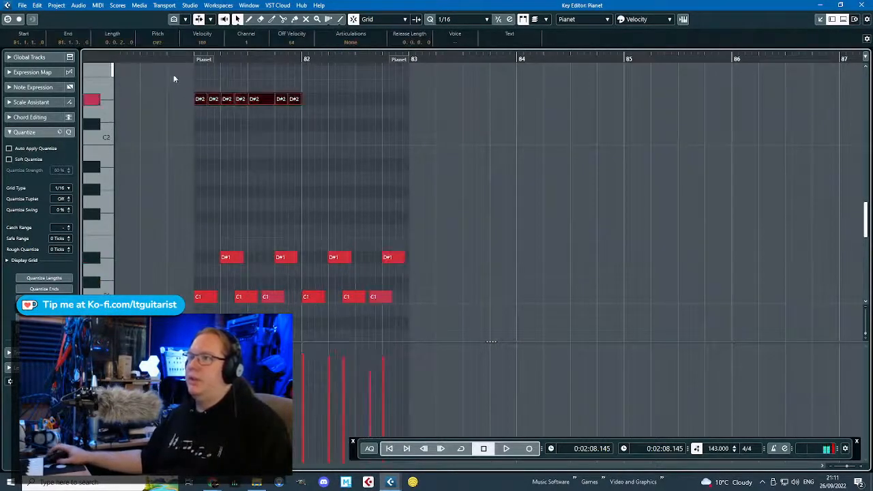
key(ctrl+d)
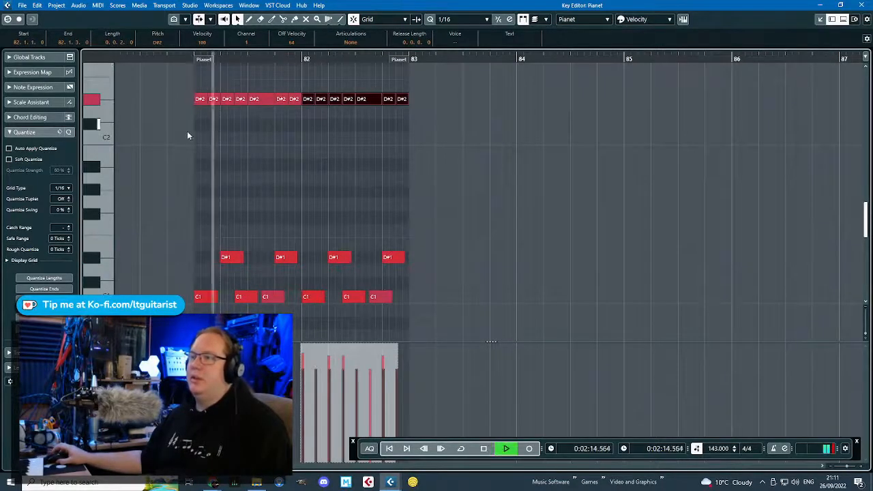
click(200, 98)
key(space)
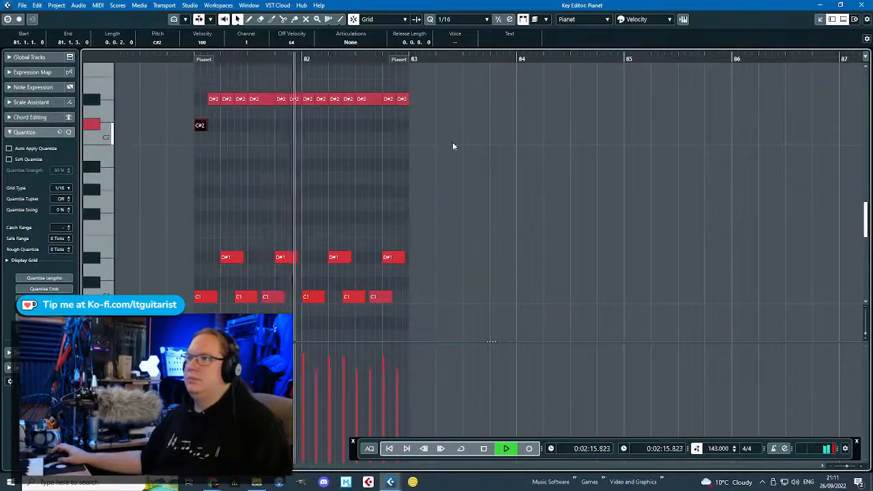
drag(468, 99, 203, 103)
key(space)
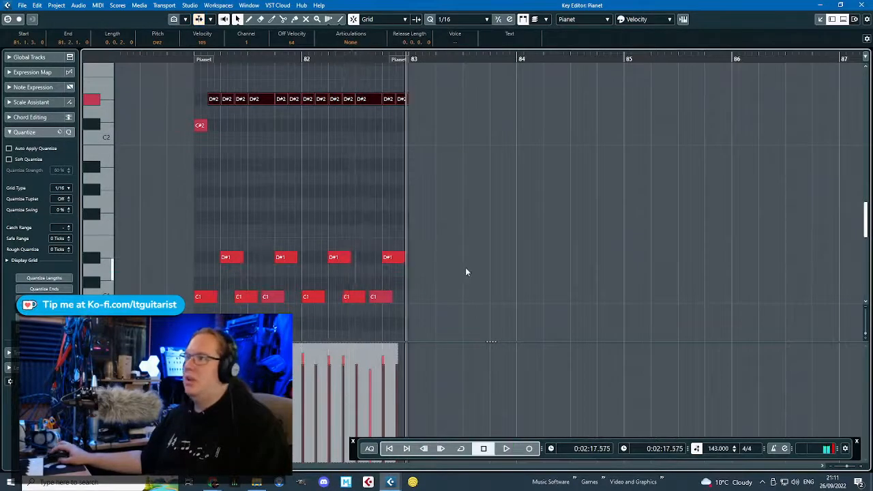
Duplicate the Drums event of bars 81 to 83 directly after itself and glue the two events into one.
click(861, 4)
scroll(590, 138, up, 3)
key(ctrl+d)
key(4)
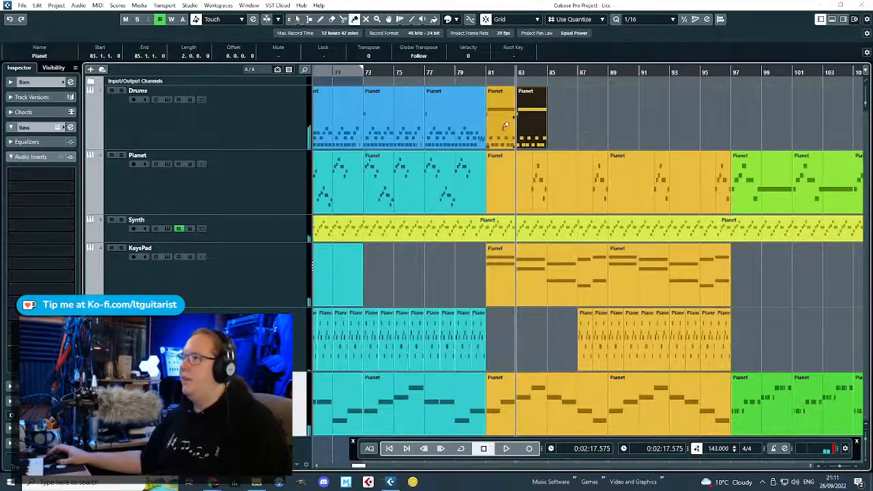
click(507, 123)
key(1)
Open the glued Drums event at bar 81 and shift its D#2 notes slightly off the grid.
double_click(507, 122)
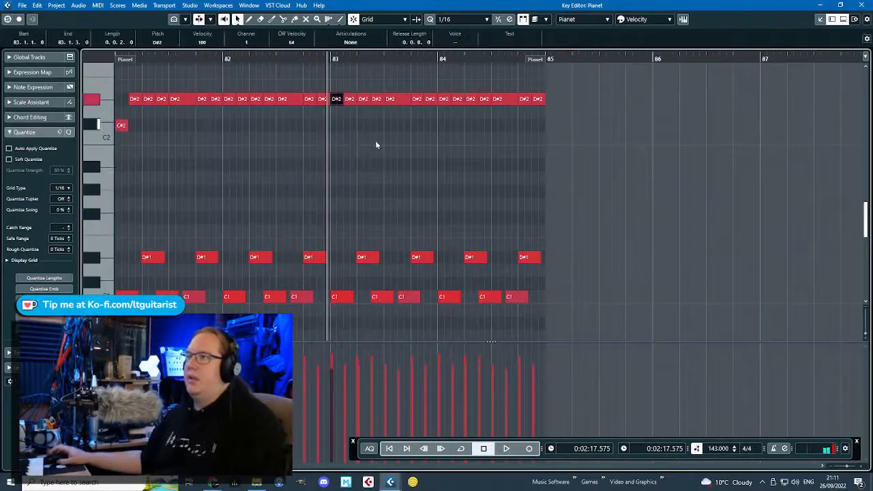
drag(598, 149, 129, 91)
scroll(136, 99, up, 3)
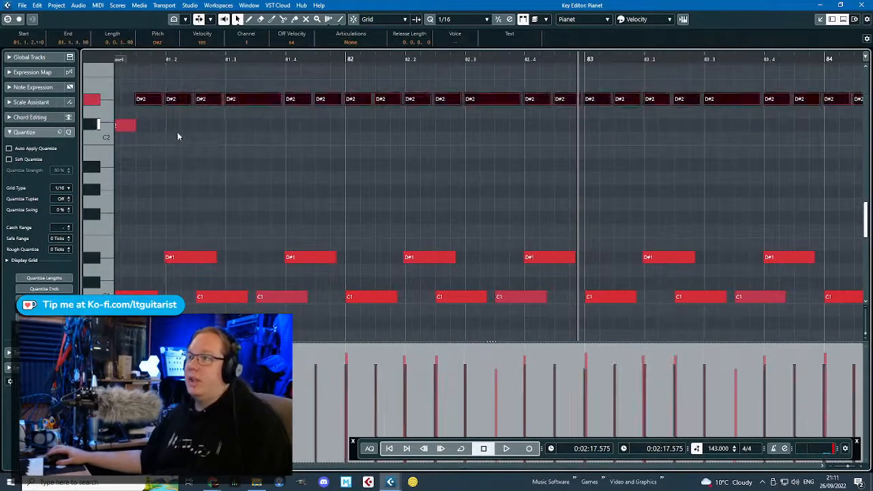
scroll(177, 135, down, 3)
click(861, 5)
Duplicate the four-bar Drums event at bar 81 three times to fill the section up to bar 97.
drag(671, 104, 518, 126)
key(ctrl+d)
key(ctrl+d)
key(ctrl+d)
Play the arrangement from just before bar 81 to check the new drum pattern against the other tracks.
drag(478, 75, 479, 72)
key(space)
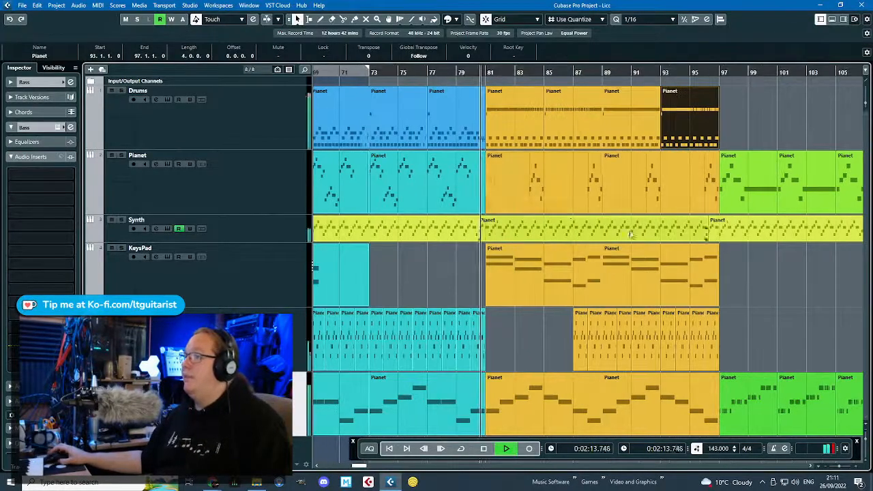
scroll(638, 237, up, 2)
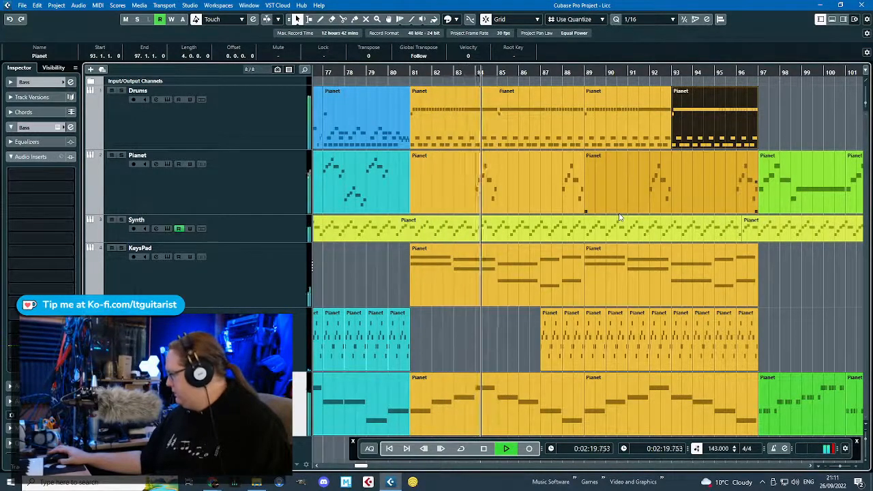
scroll(619, 216, down, 2)
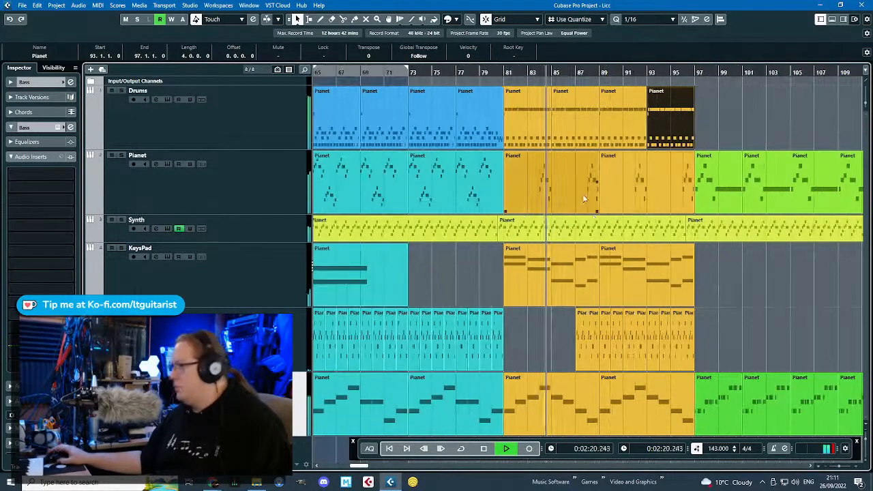
click(722, 313)
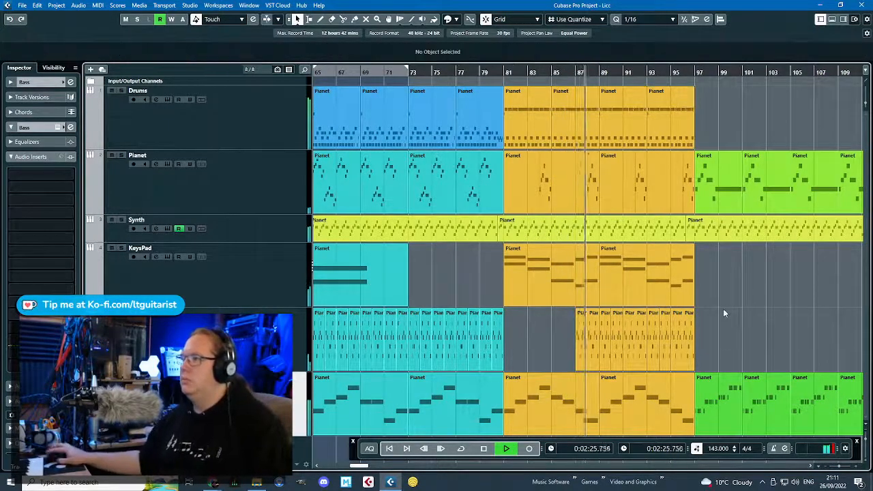
scroll(650, 335, down, 4)
scroll(694, 358, up, 3)
key(space)
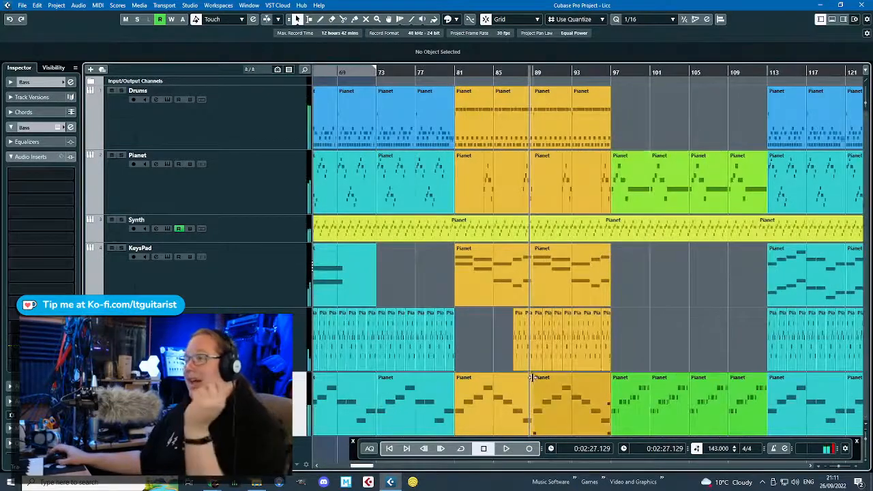
Open the Bass event starting at bar 81, shorten its first E1 note and duplicate it directly after itself.
double_click(476, 399)
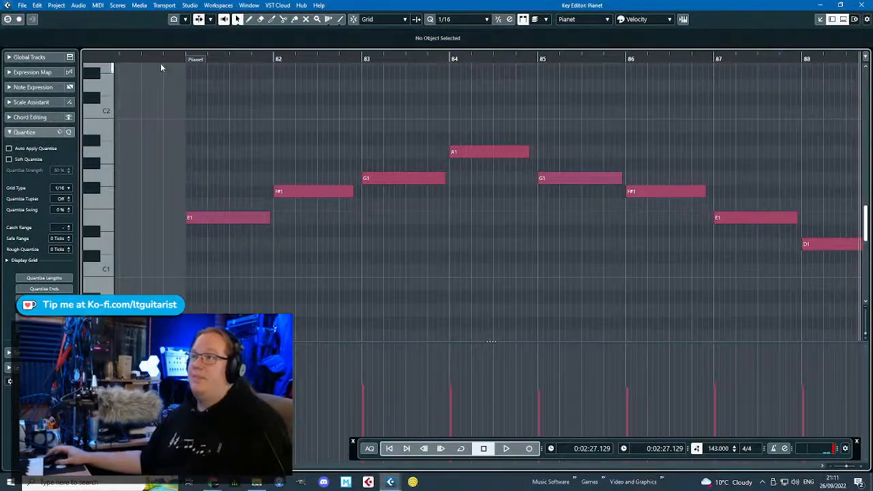
scroll(161, 63, down, 3)
key(ctrl+a)
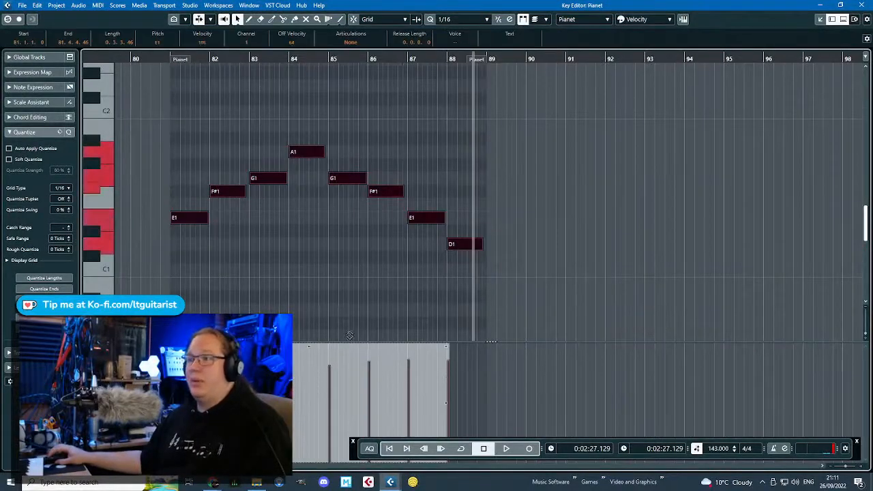
click(349, 335)
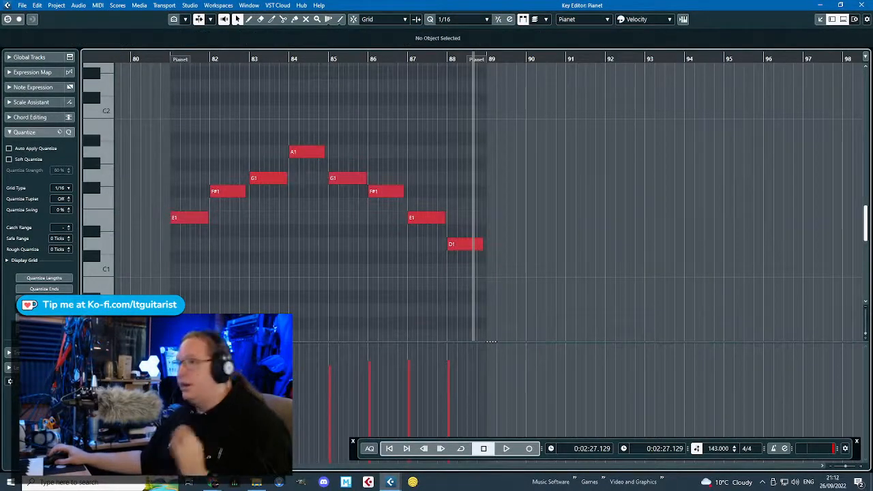
scroll(162, 263, up, 4)
drag(360, 217, 259, 219)
key(ctrl+d)
Shorten the duplicated E1 bass note to end at 81.2 and play the opening of bar 81.
click(229, 60)
key(space)
scroll(262, 230, up, 3)
key(space)
drag(305, 219, 293, 219)
drag(196, 58, 199, 63)
key(space)
key(space)
Add a longer E1 note at 81.2.3 and a short E1 note at 81.3.3, and play bar 81.
double_click(334, 219)
drag(350, 223, 404, 219)
double_click(417, 218)
click(183, 65)
key(space)
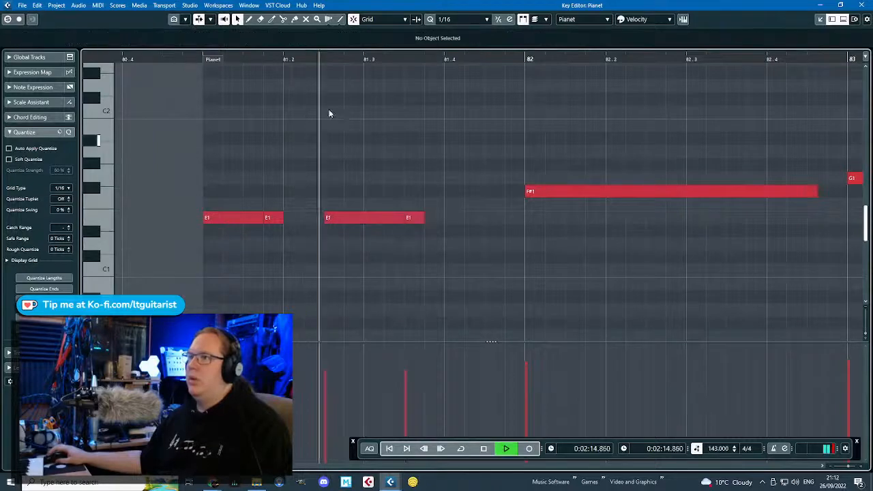
click(203, 60)
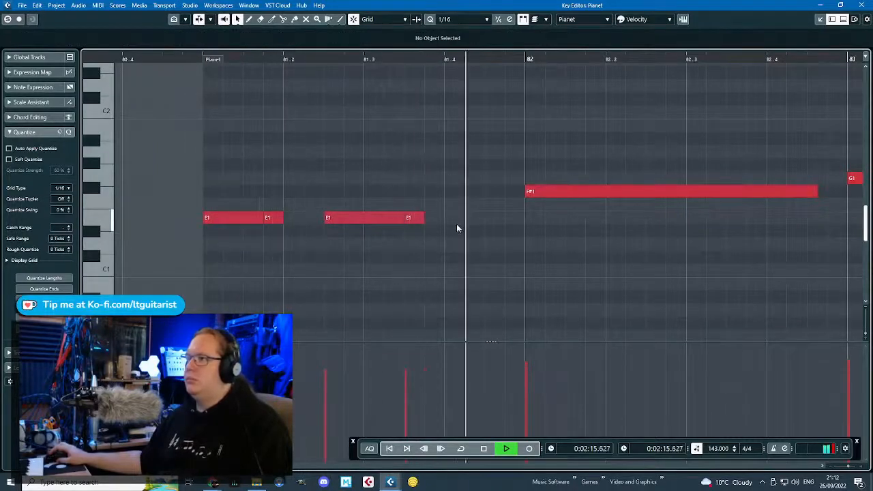
Draw an E1 note at 81.4 and a G1 note at 81.4.3, and play the bar 81 riff.
drag(454, 219, 493, 225)
drag(489, 179, 525, 180)
click(194, 59)
key(space)
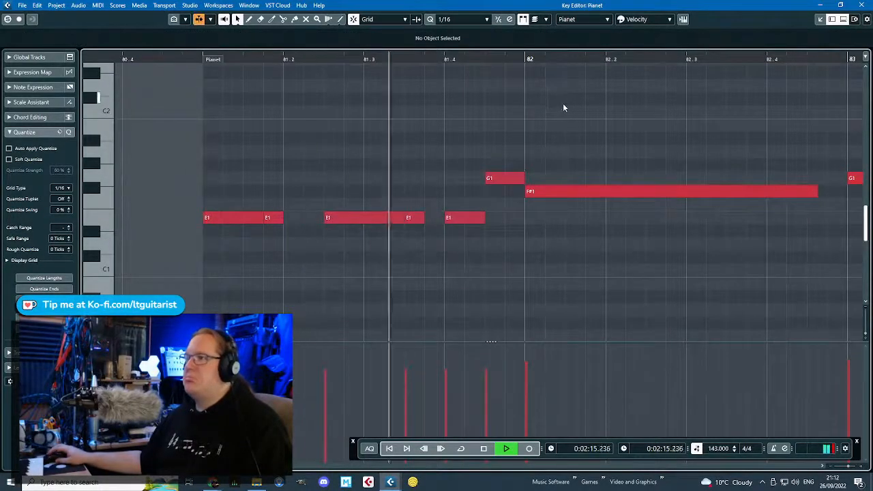
key(space)
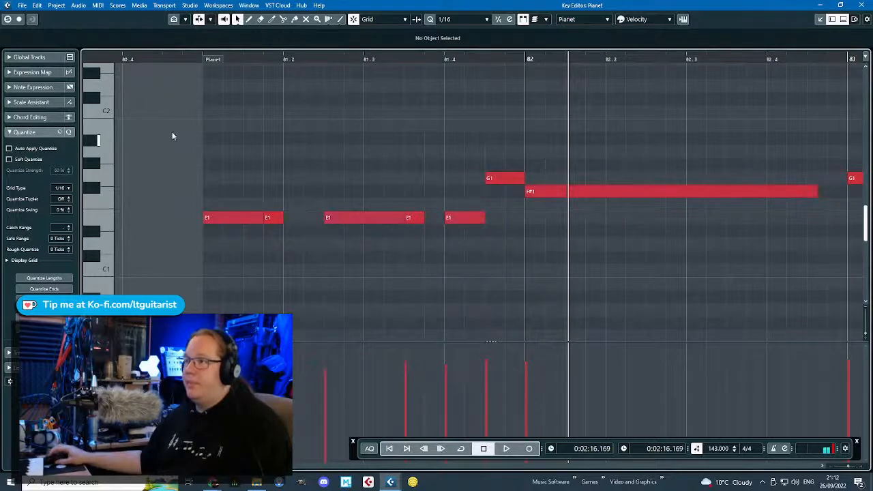
drag(182, 58, 191, 62)
key(space)
ctrl+scroll(314, 205, down, 2)
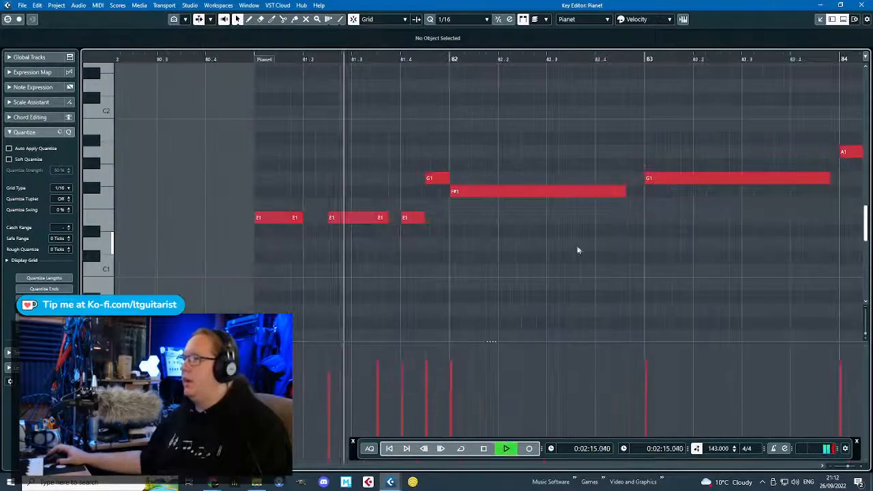
key(space)
Replace the long F#1 note in bar 82 with a copy of the bar 81 riff raised two semitones, and play it.
drag(622, 193, 524, 235)
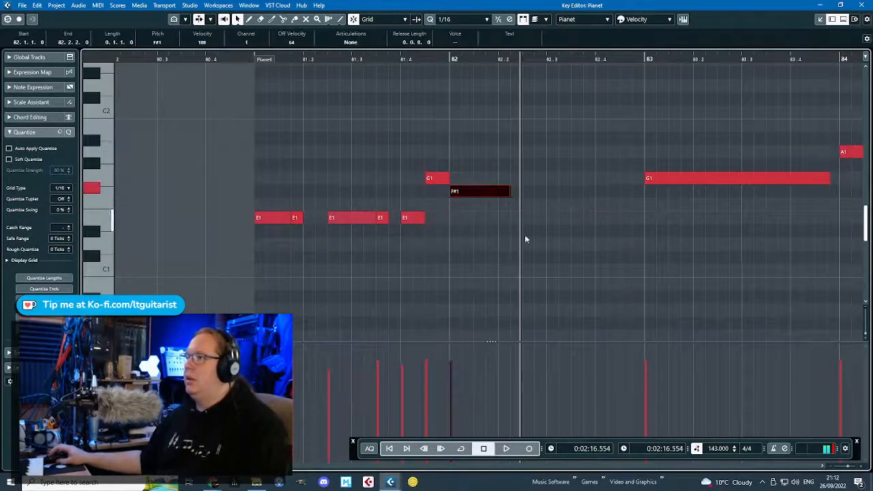
key(Delete)
drag(524, 278, 244, 147)
key(ctrl+d)
drag(456, 228, 463, 193)
click(572, 131)
key(space)
key(space)
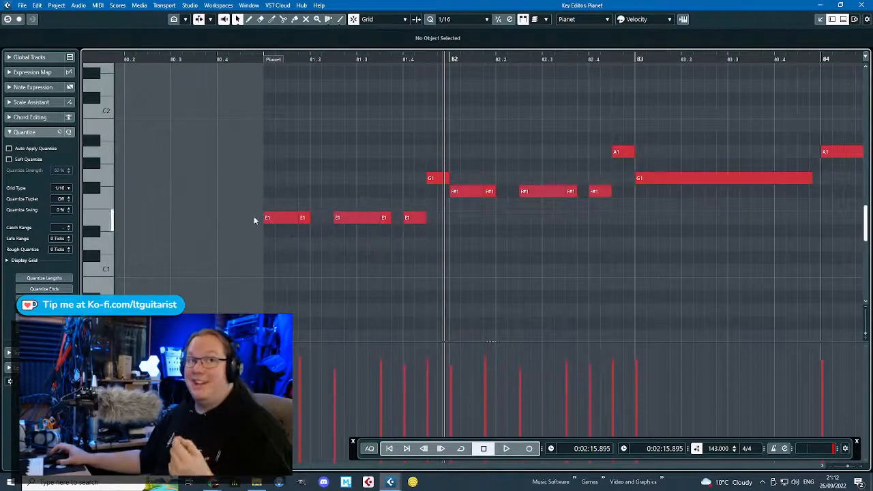
drag(258, 241, 429, 205)
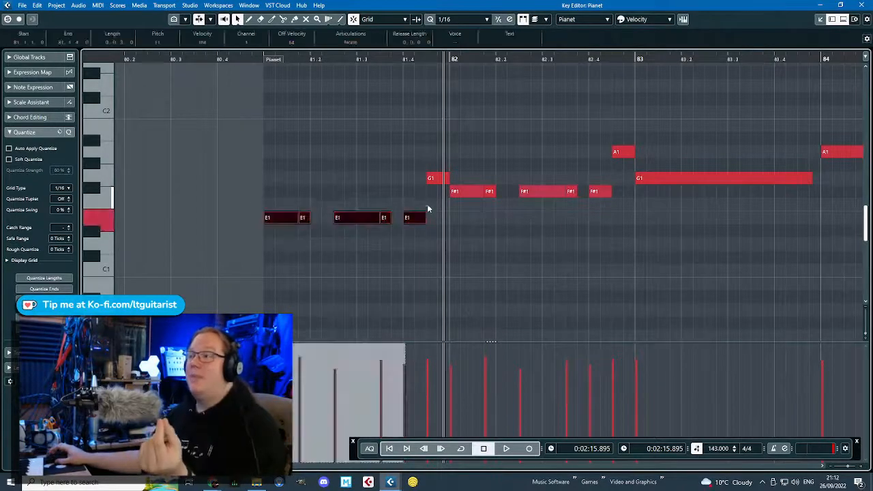
click(433, 179)
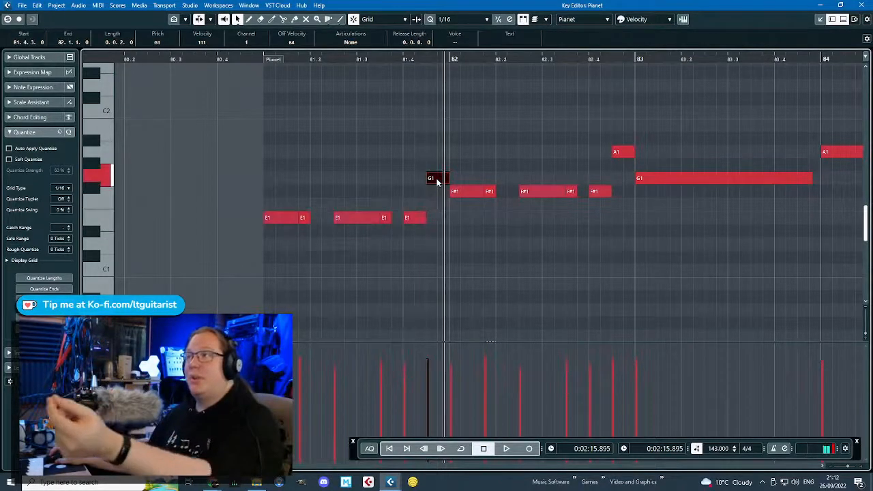
drag(438, 203, 600, 186)
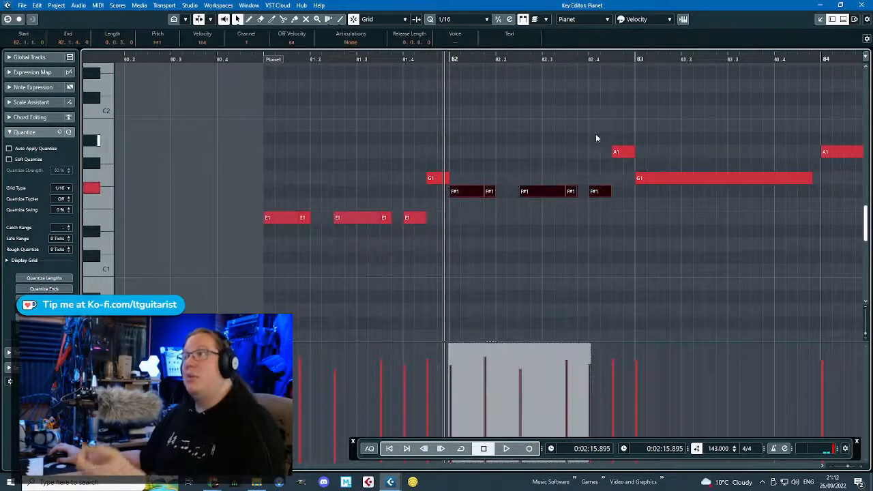
drag(604, 134, 619, 160)
click(652, 212)
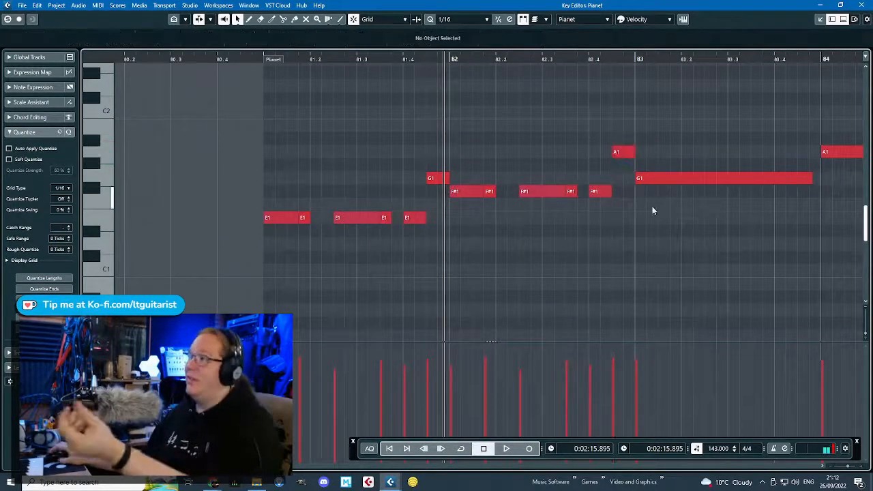
drag(696, 209, 777, 247)
Replace the long G1 note in bar 83 with a copy of the bar 82 riff raised two semitones to start on G#1.
drag(677, 244, 581, 160)
key(Delete)
drag(567, 235, 364, 128)
key(ctrl+d)
drag(549, 194, 551, 169)
Raise the last bass note of bar 83, at 83.4.3, to D2.
drag(743, 243, 863, 263)
scroll(568, 255, down, 4)
scroll(581, 261, down, 3)
scroll(598, 264, up, 5)
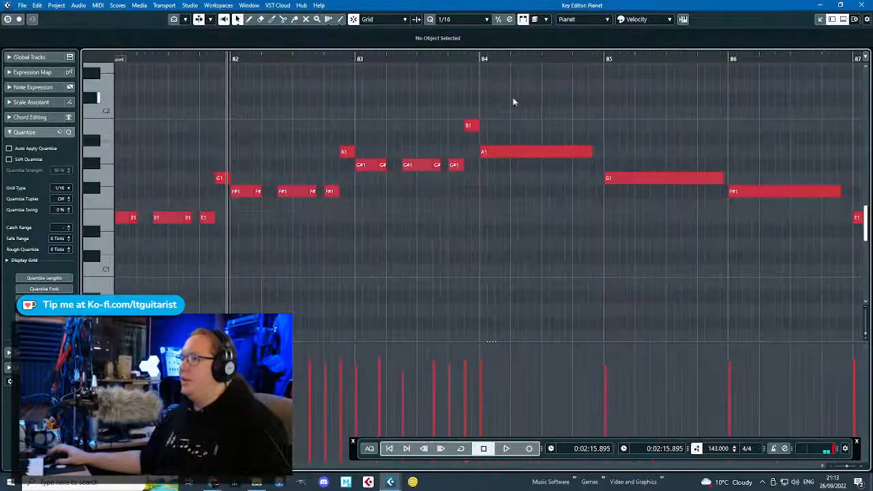
click(471, 125)
key(Down)
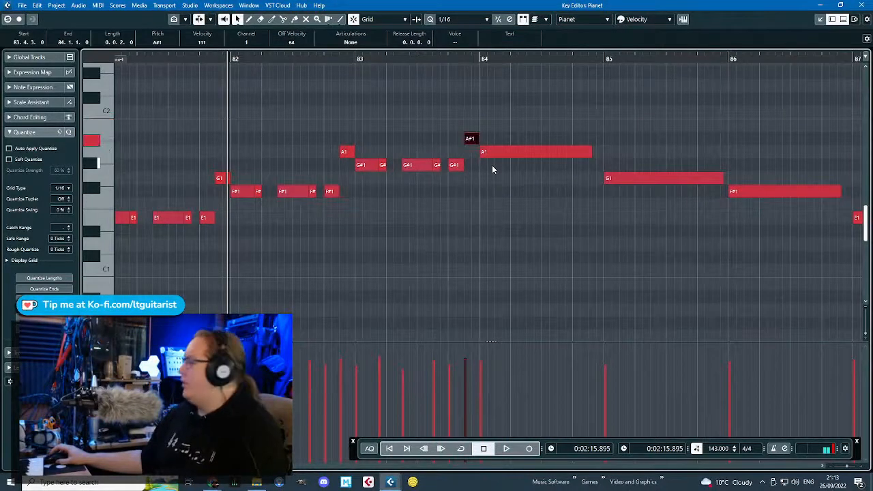
key(Up)
key(Up)
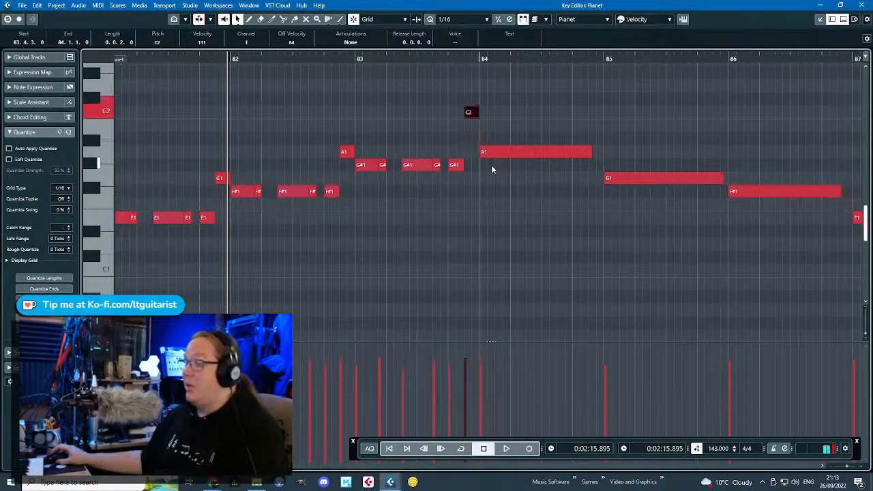
key(Up)
key(Up)
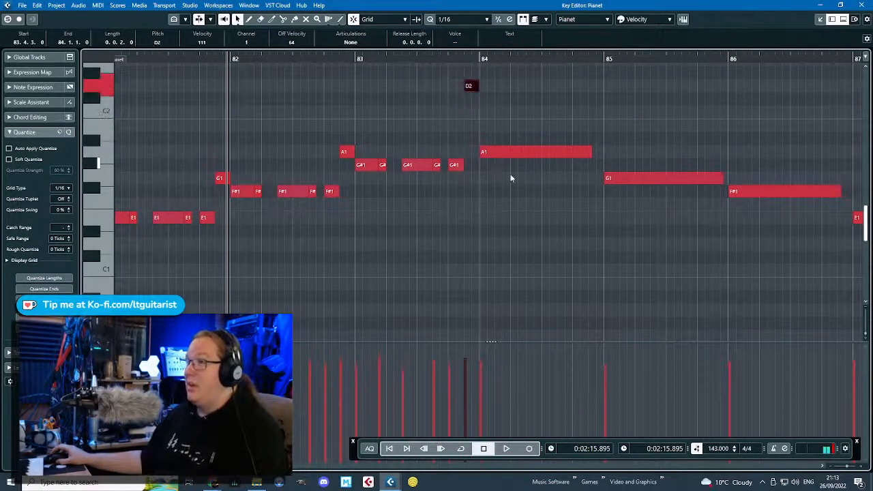
Listen to bars 82 and 83, lower the five G#1 notes in bar 83 to G1 and play into bar 84.
click(522, 151)
key(space)
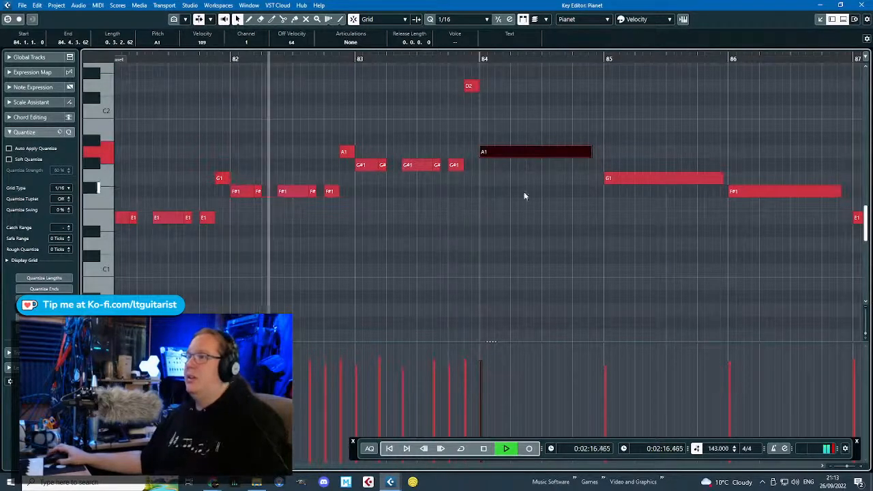
key(Right)
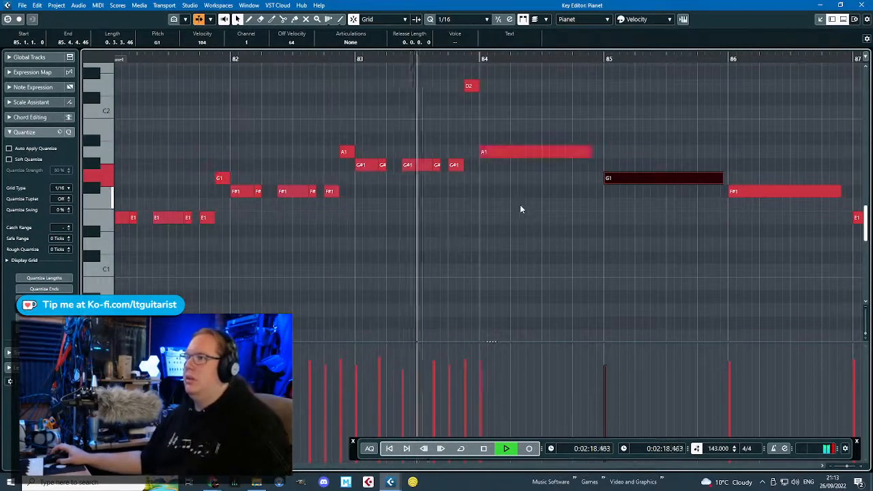
key(space)
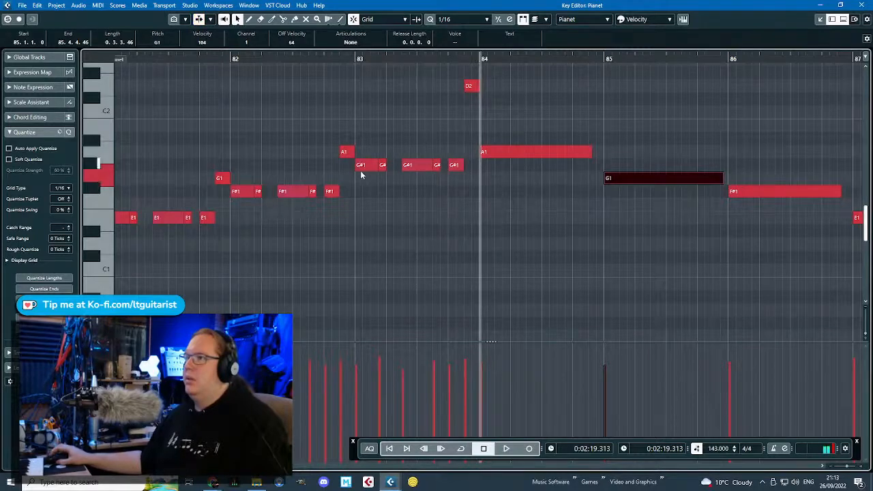
drag(350, 176, 459, 169)
key(Down)
click(431, 139)
click(323, 58)
key(space)
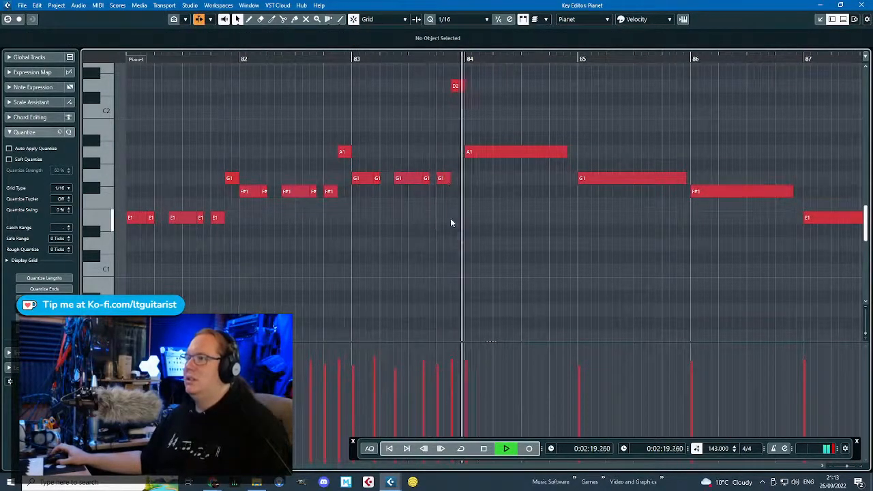
Replace the long A1 note in bar 84 with a copy of the bar 83 riff raised to A1, with its last note on F#1.
key(space)
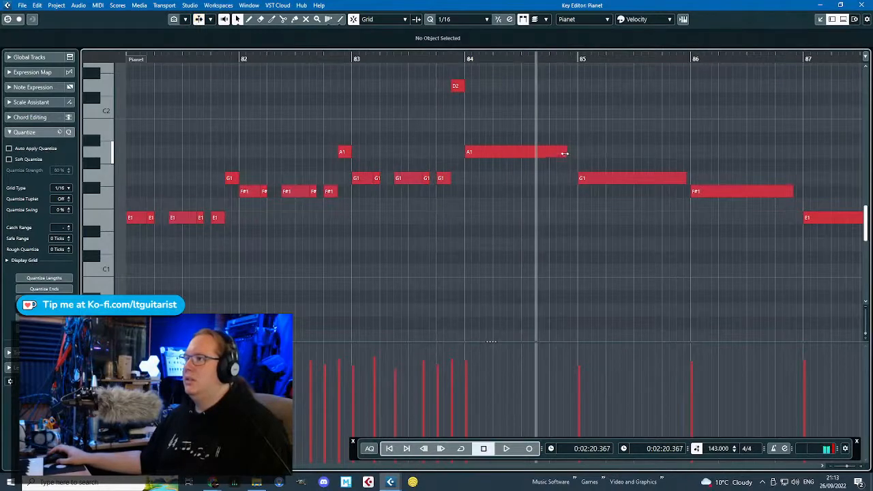
click(529, 154)
key(Delete)
drag(486, 192, 365, 171)
key(ctrl+d)
drag(469, 178, 541, 192)
Listen to the new bass riff in bar 84 and its transition into the long notes of bars 85 to 87.
click(464, 60)
key(space)
click(603, 130)
scroll(600, 129, up, 2)
key(space)
scroll(540, 211, down, 2)
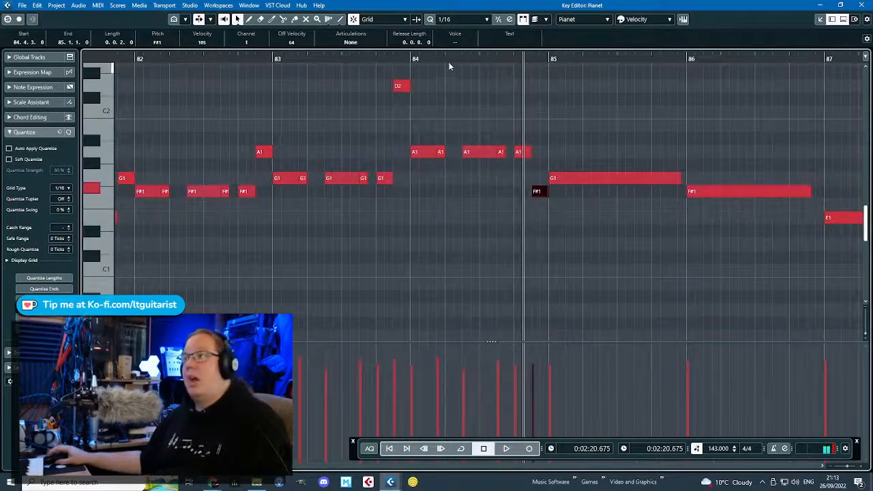
click(448, 63)
key(space)
scroll(537, 251, down, 2)
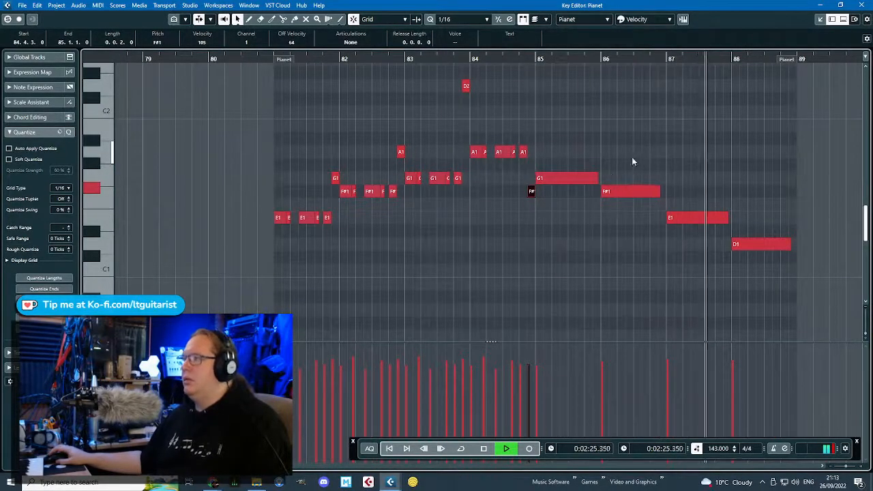
key(space)
scroll(551, 217, up, 2)
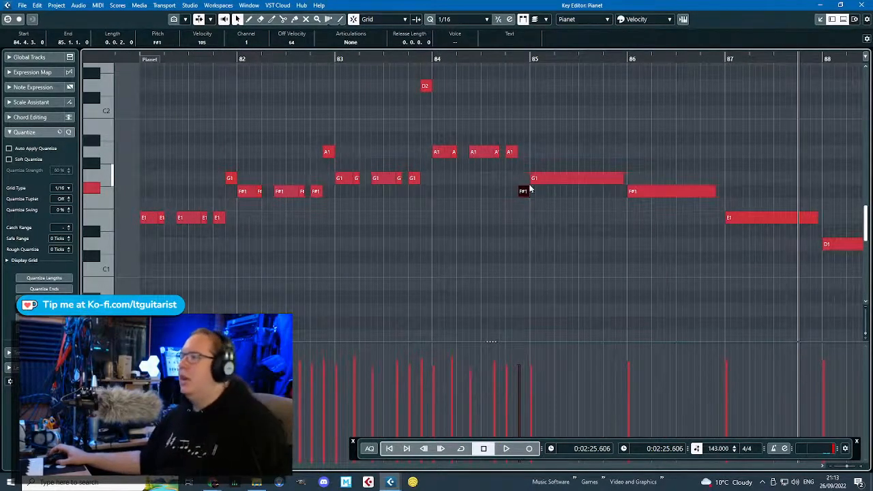
Raise the last bass note of bar 84, at 84.4.3, to D2 and listen to bar 84 leading into bar 85.
click(505, 172)
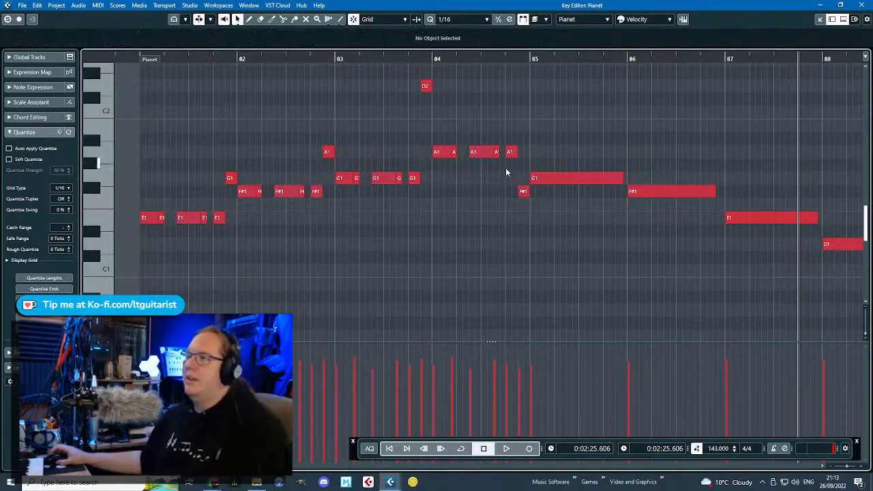
drag(527, 191, 528, 109)
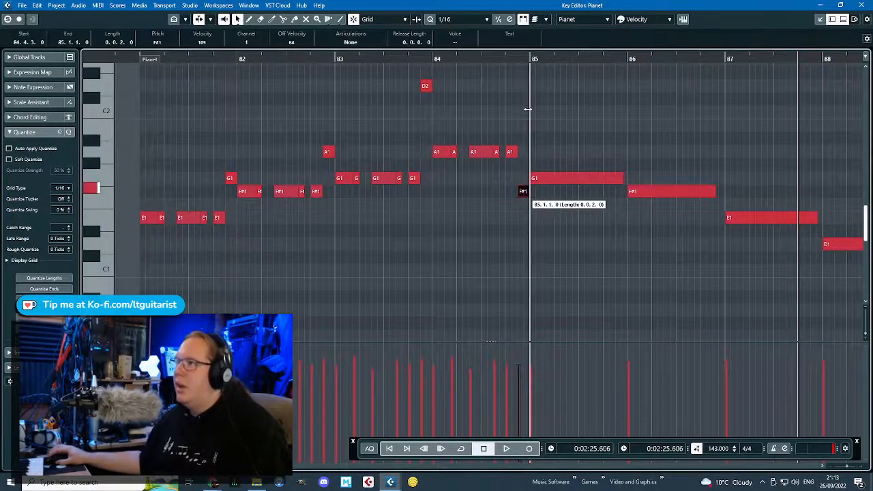
drag(523, 191, 525, 86)
click(511, 111)
key(space)
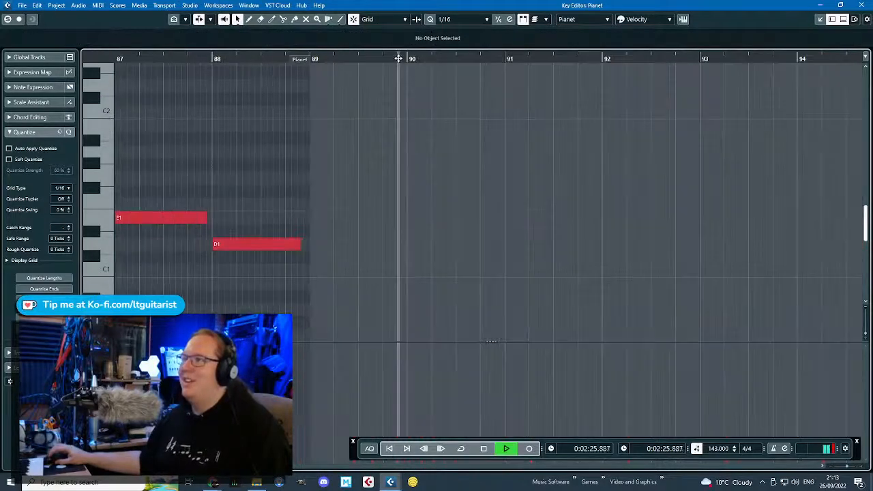
key(space)
key(g)
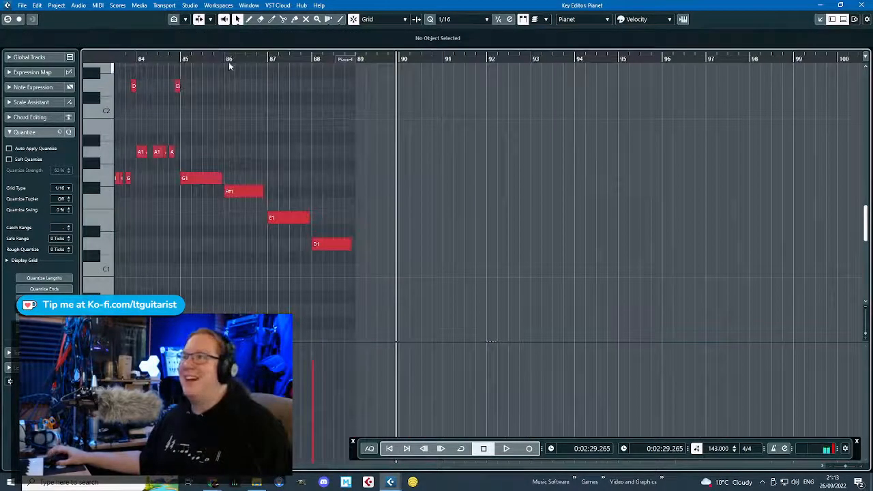
drag(204, 59, 125, 60)
key(space)
key(h)
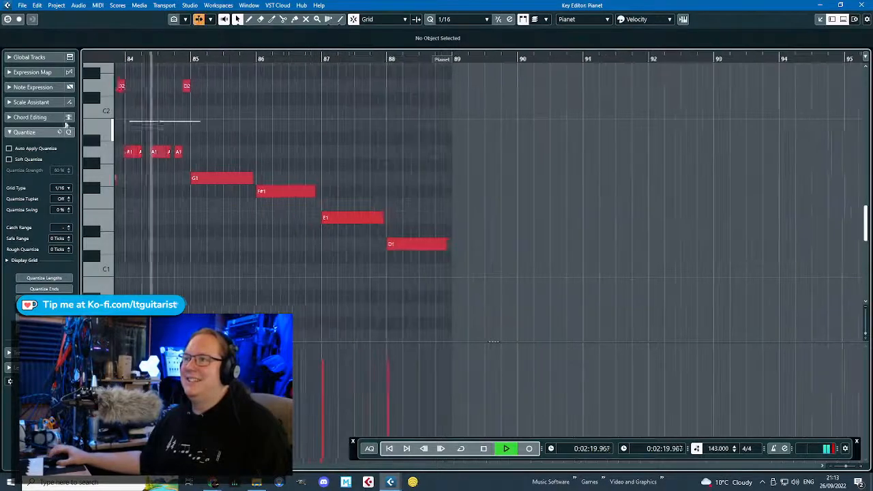
key(space)
key(h)
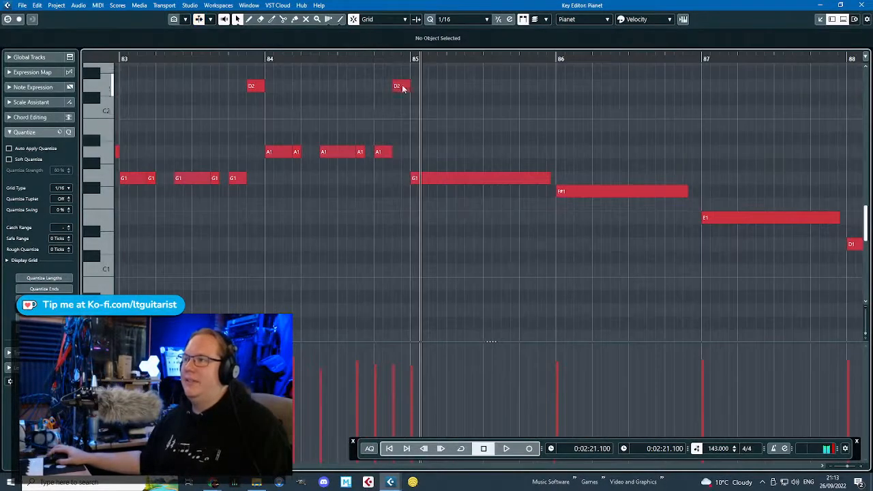
Lower the last bass note of bar 84, at 84.4.3, to E1 and play into bar 85.
drag(402, 89, 402, 219)
click(332, 58)
key(space)
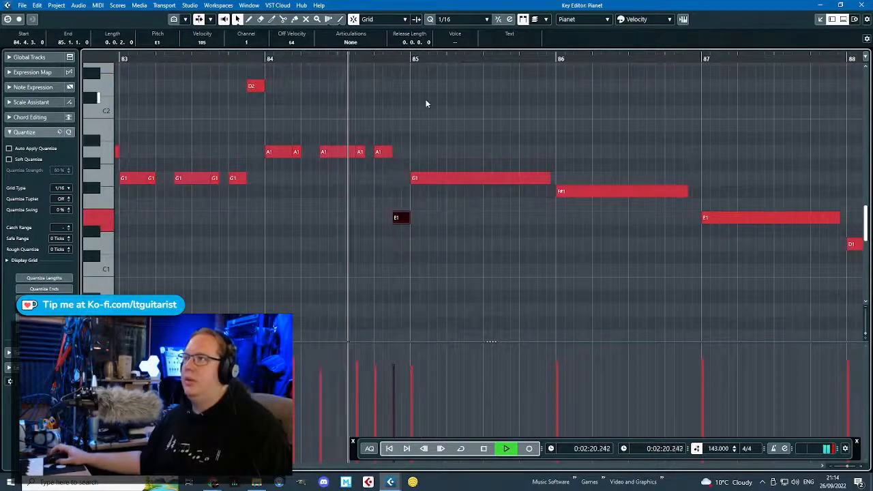
key(g)
key(space)
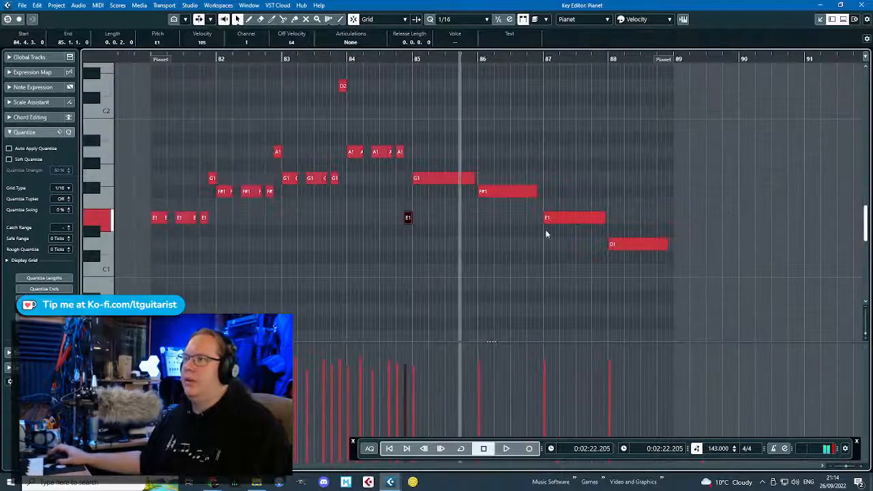
Delete the E1 note ending bar 84 and replace the long notes of bars 85 to 88 with a duplicate of the bars 81 to 84 riff.
drag(705, 293, 394, 170)
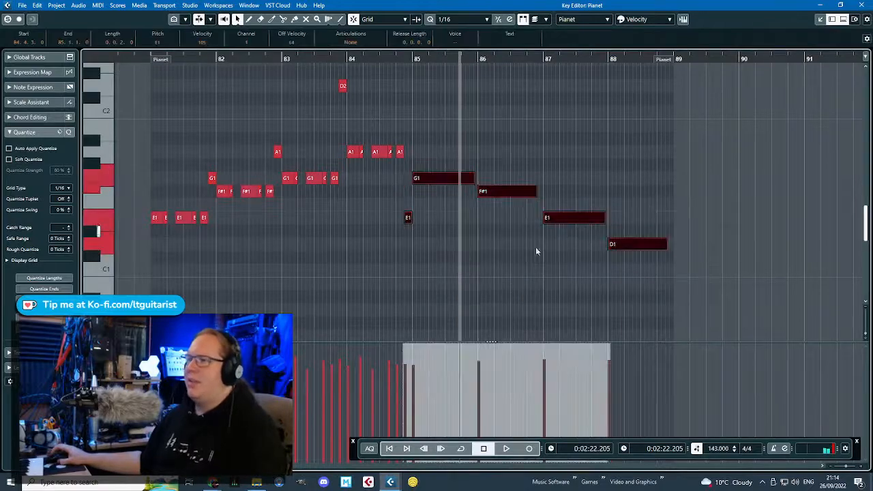
key(Delete)
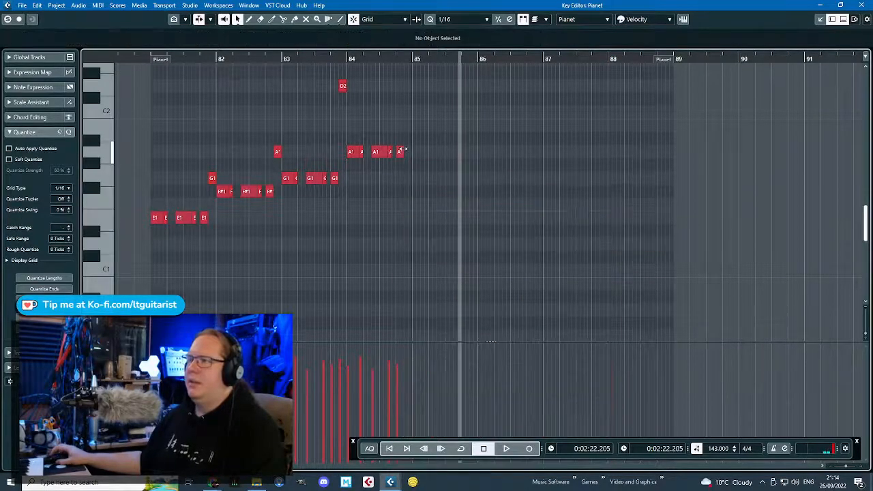
drag(483, 240, 204, 88)
key(ctrl+d)
key(h)
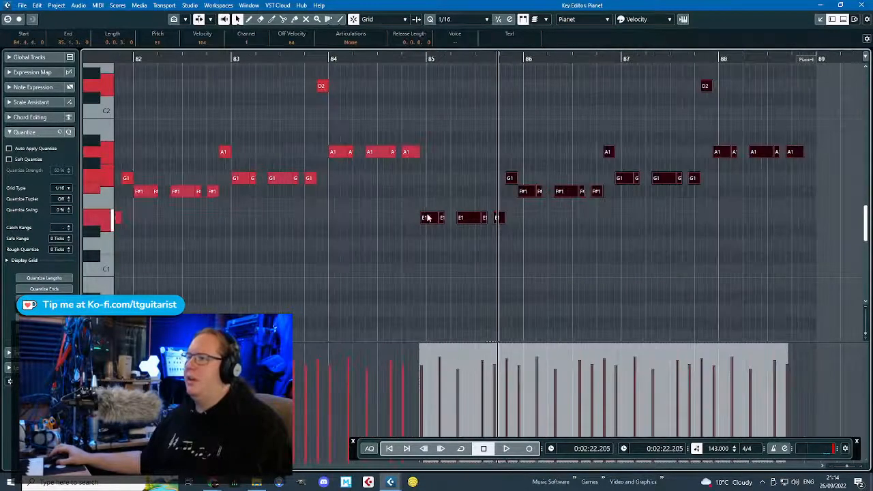
drag(427, 217, 434, 217)
Listen to the duplicated riff from bar 83 and inspect the bass part that starts at bar 89.
click(294, 59)
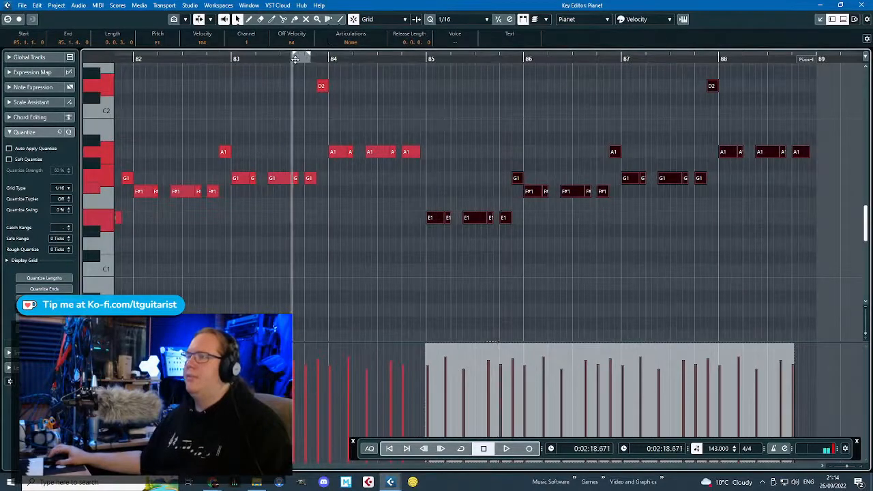
click(468, 105)
key(space)
key(h)
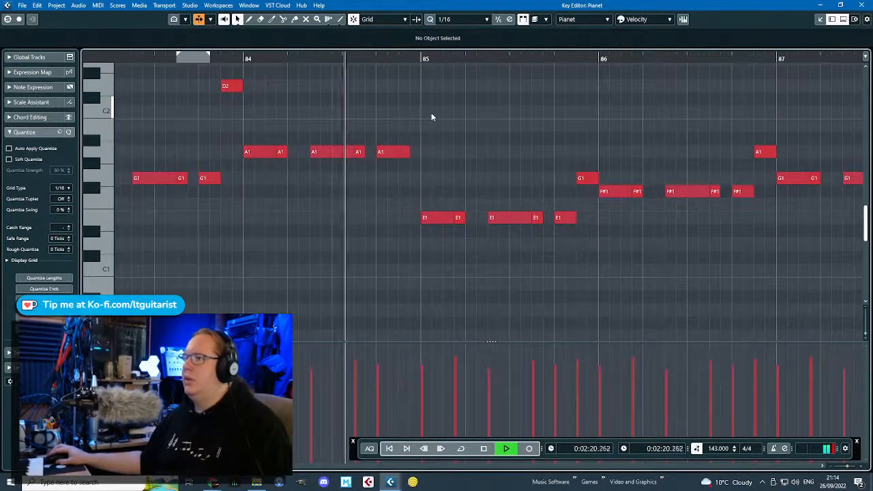
key(g)
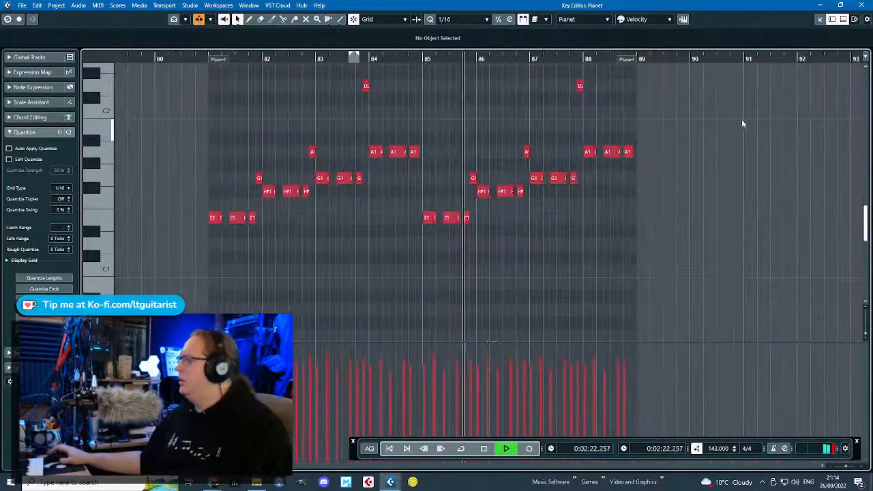
click(863, 8)
double_click(573, 400)
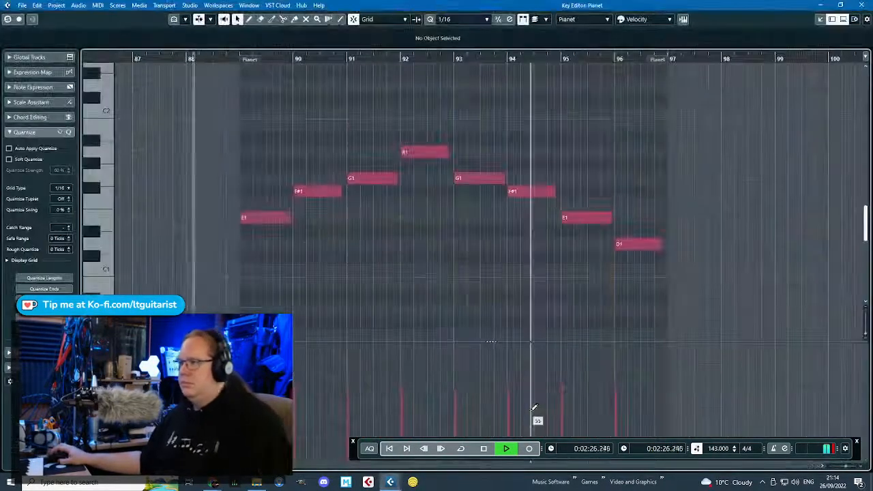
click(862, 5)
key(space)
Try lowering the last A1 notes of bars 84 and 88 to F#1 in the bar 81 bass part, listen, and undo the changes.
double_click(497, 405)
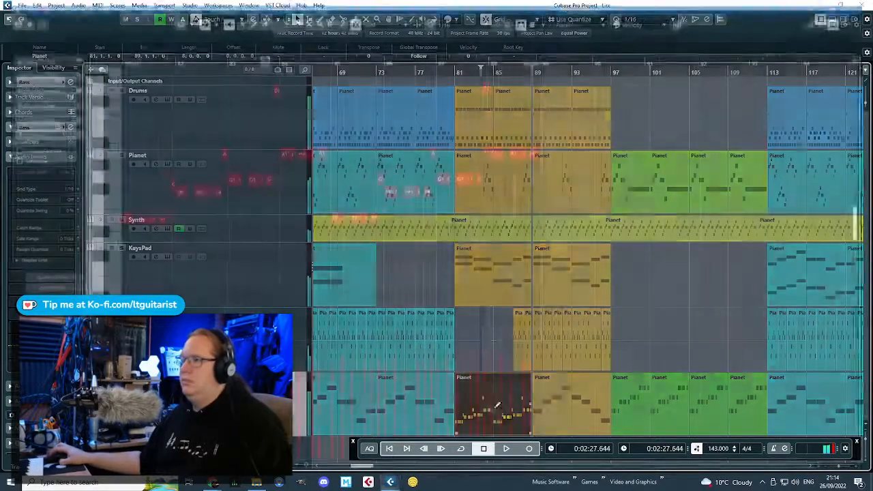
drag(311, 151, 315, 183)
drag(629, 151, 630, 191)
drag(312, 179, 312, 189)
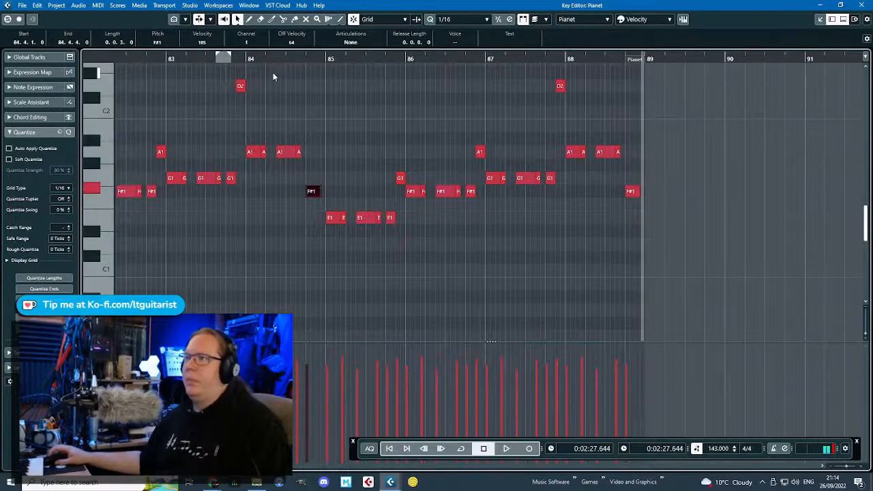
click(272, 72)
key(space)
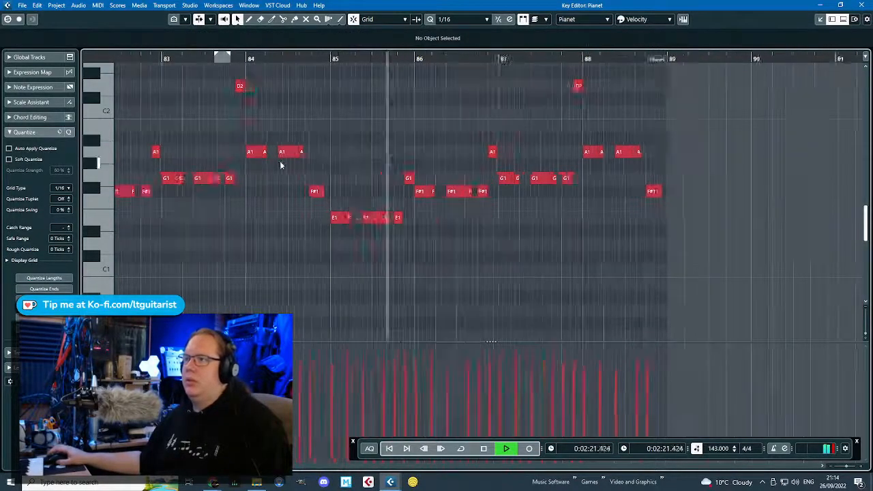
scroll(280, 165, up, 3)
key(ctrl+z)
key(ctrl+z)
key(ctrl+z)
Shorten the last A1 note of bar 84 to end at 84.4.3, add an F#1 note from there to bar 85, and listen.
drag(360, 151, 351, 151)
key(space)
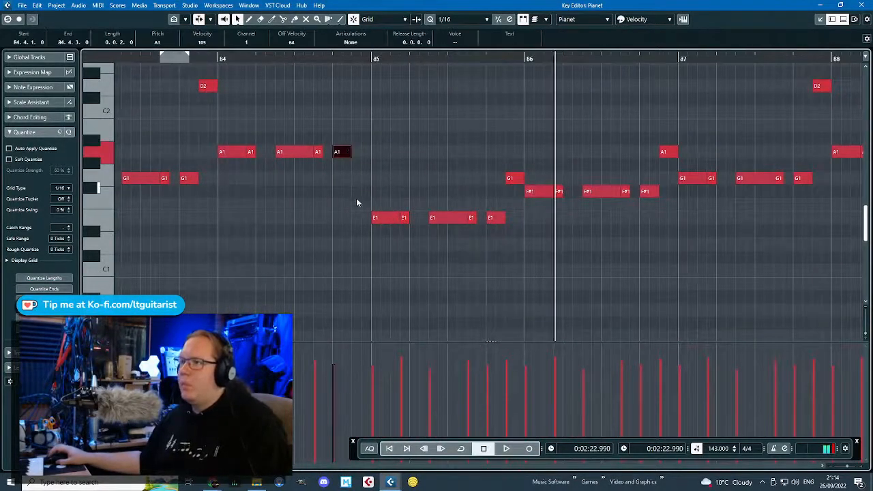
click(355, 193)
drag(355, 194, 372, 195)
drag(258, 60, 238, 63)
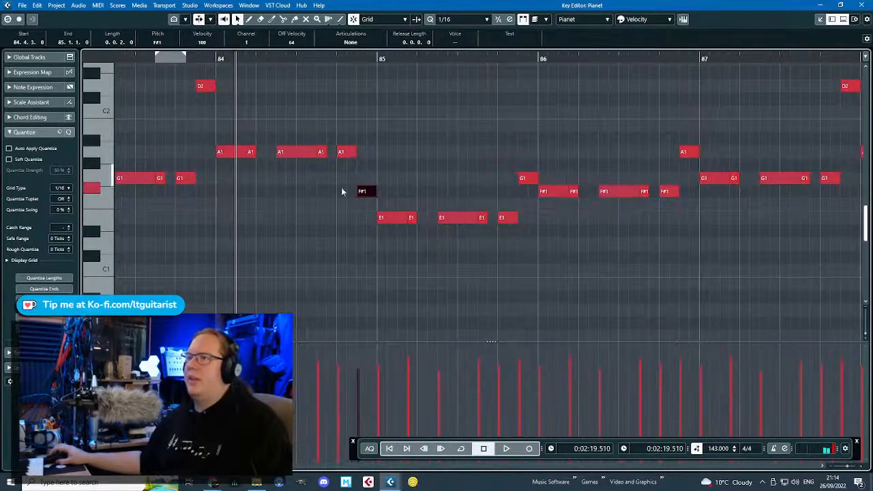
key(space)
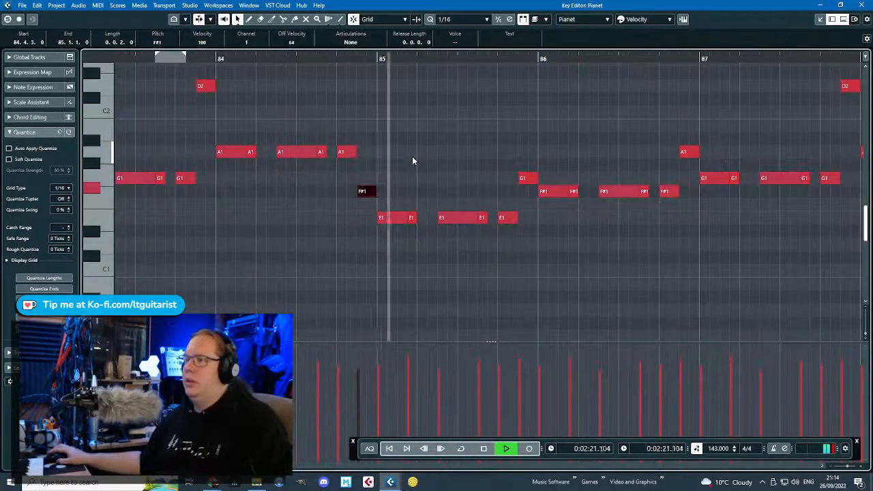
scroll(412, 157, down, 2)
key(space)
Shorten the last A1 note of bar 88, add an F#1 note at 88.4.3 up to bar 89, and close the note editor.
scroll(679, 154, up, 1)
mouse_move(676, 153)
mouse_down()
mouse_move(675, 166)
mouse_move(675, 153)
mouse_move(679, 161)
mouse_up()
click(679, 204)
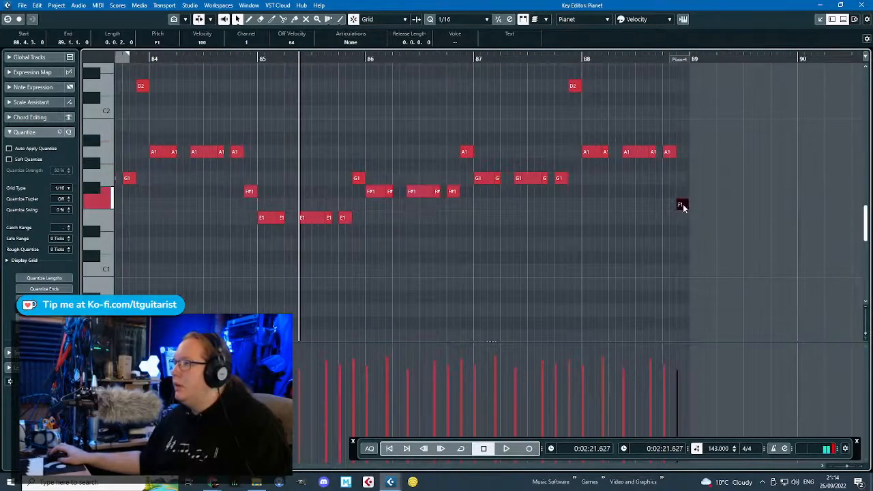
drag(684, 206, 682, 195)
click(862, 5)
Replace the bass part at bar 89 with a duplicate of the bar 81 to 89 bass part.
click(552, 409)
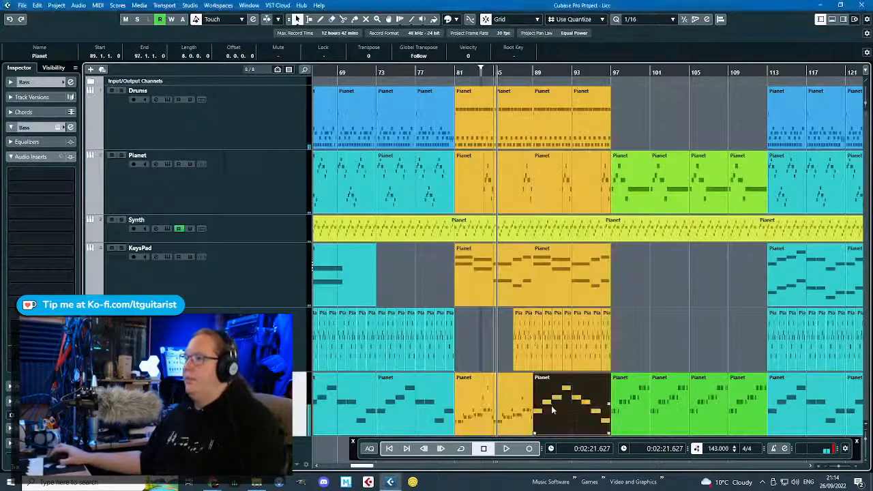
key(Delete)
click(517, 386)
key(ctrl+d)
Color the two bass parts in bars 81 to 97 yellow.
shift+click(485, 380)
scroll(479, 374, down, 2)
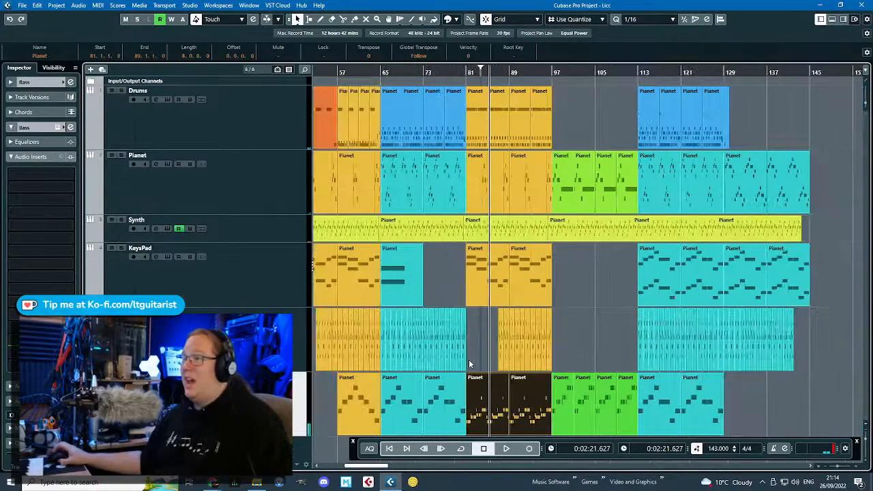
scroll(469, 364, down, 2)
scroll(477, 367, up, 2)
scroll(476, 376, down, 2)
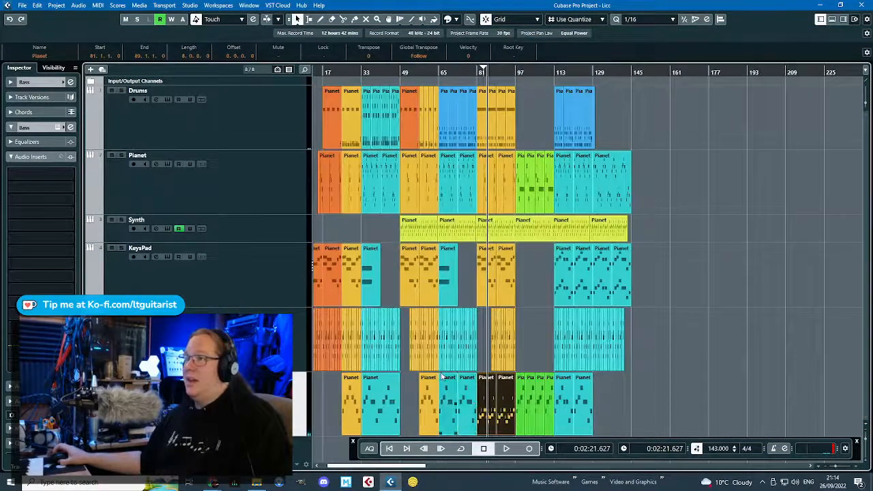
scroll(441, 377, up, 2)
click(457, 19)
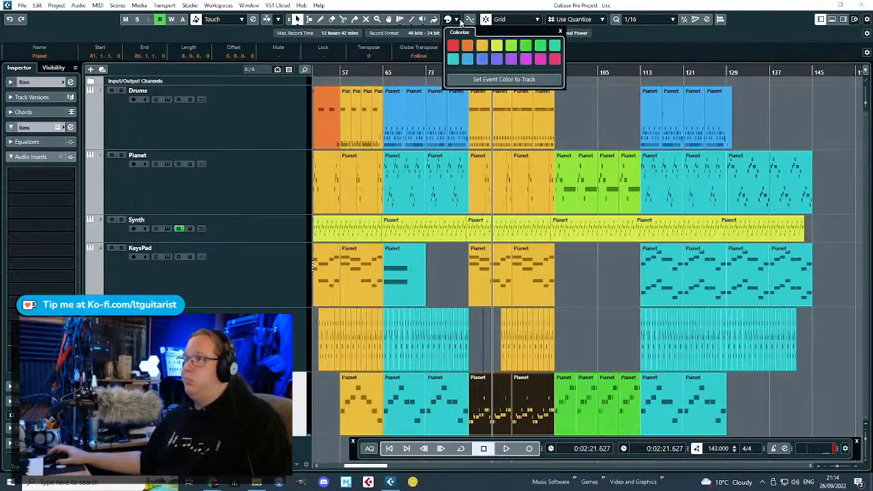
click(497, 45)
click(602, 301)
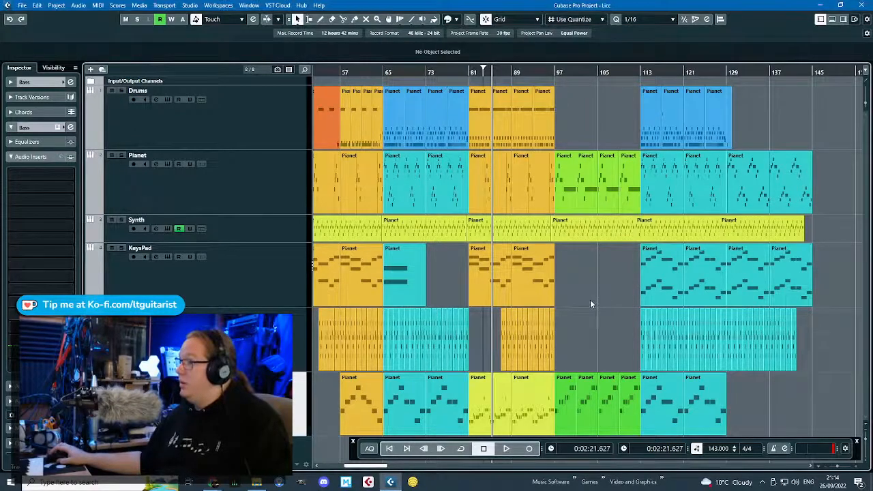
Play the arrangement and color the four drum parts in bars 81 to 97 yellow.
key(space)
scroll(474, 320, down, 2)
scroll(448, 328, up, 1)
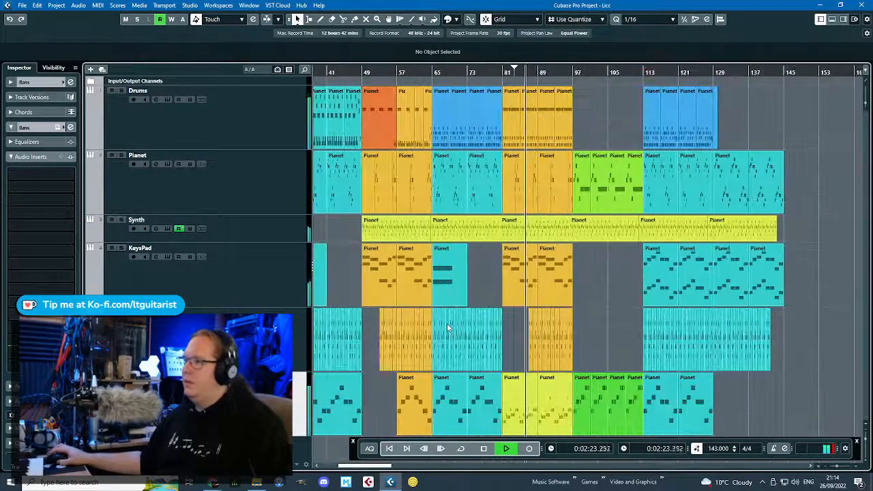
scroll(618, 324, up, 2)
scroll(609, 323, down, 1)
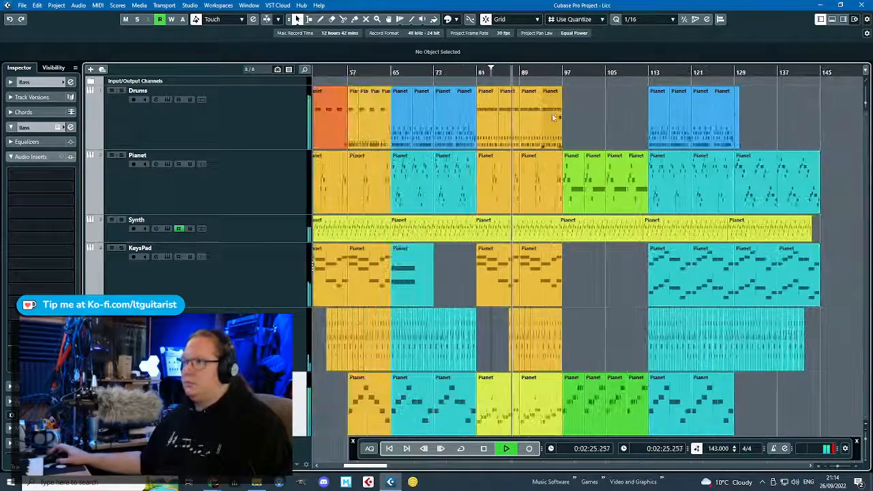
drag(594, 112, 481, 141)
click(456, 20)
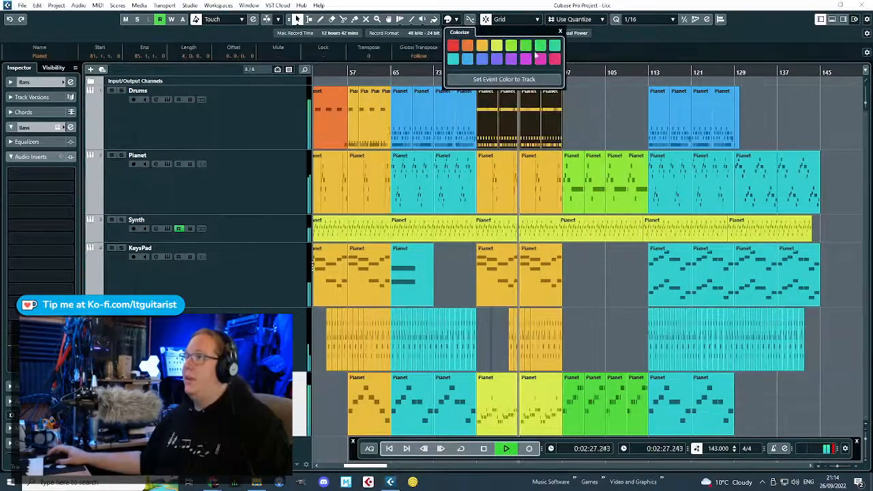
click(496, 46)
click(593, 93)
scroll(594, 181, up, 2)
scroll(587, 183, down, 1)
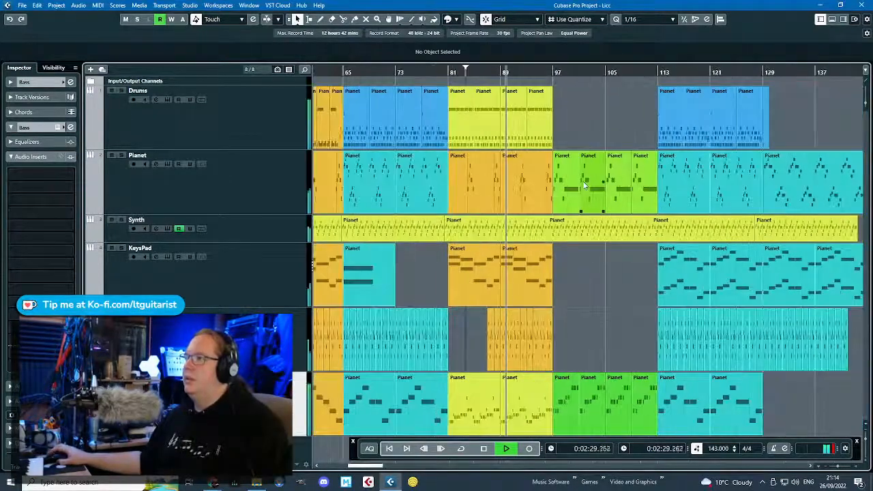
Color all the Synth parts purple across the arrangement.
scroll(585, 183, down, 3)
drag(727, 223, 398, 214)
click(452, 20)
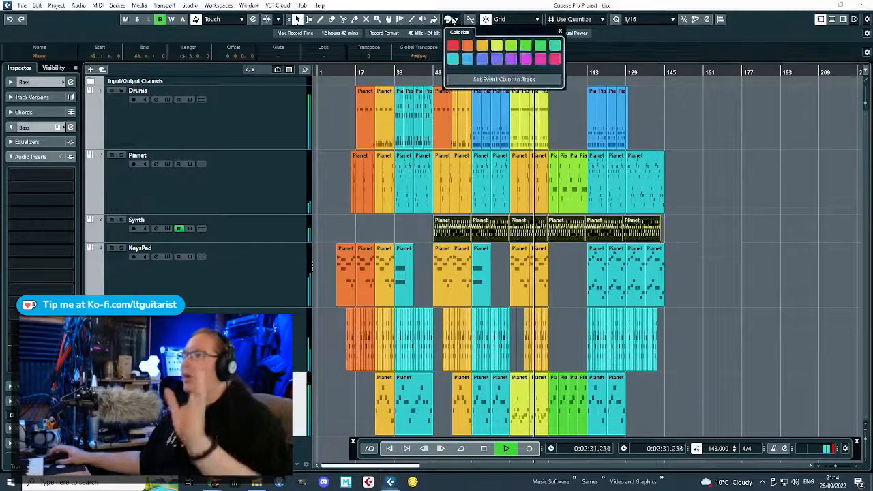
click(510, 59)
click(716, 127)
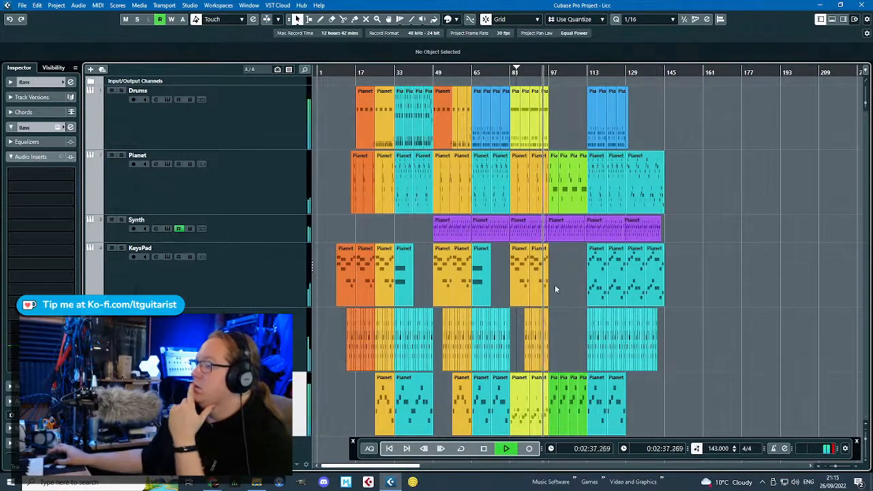
Open the drum part at bar 93 for note editing and shorten its last D#1 note at 96.4 to a sixteenth.
scroll(549, 306, up, 6)
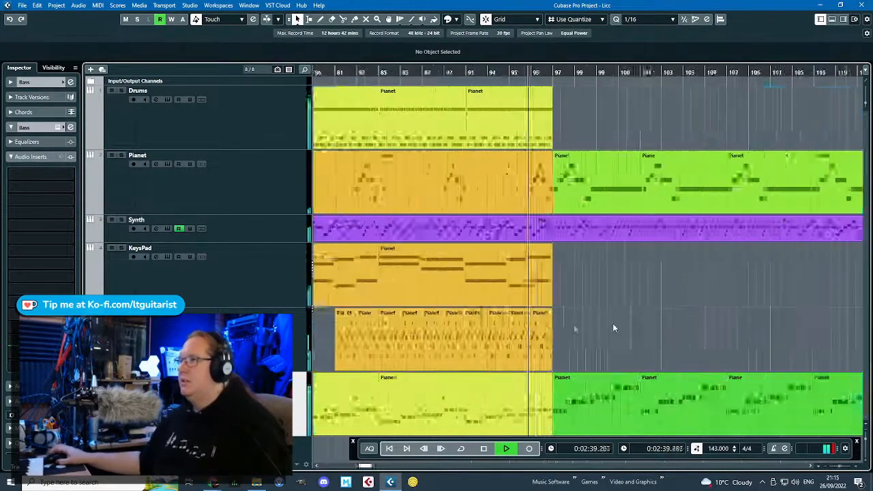
scroll(612, 327, up, 2)
scroll(588, 314, down, 5)
key(space)
click(505, 126)
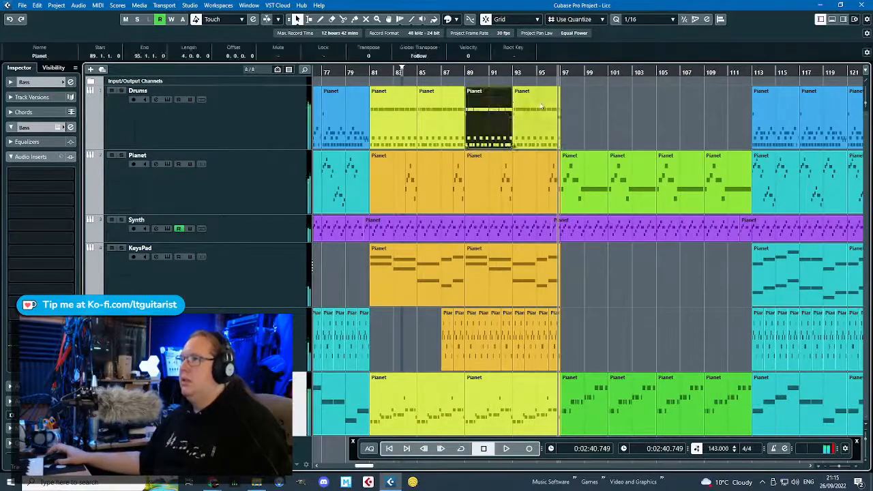
click(541, 107)
double_click(535, 116)
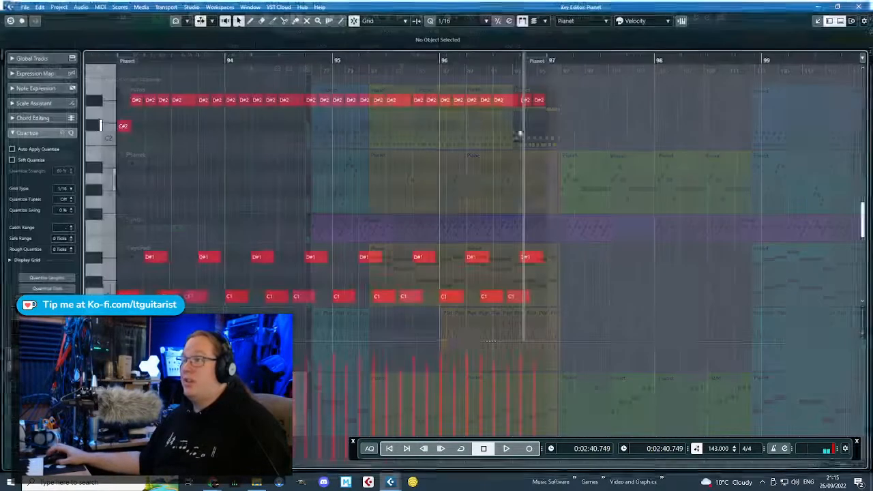
scroll(554, 247, up, 3)
drag(540, 259, 489, 258)
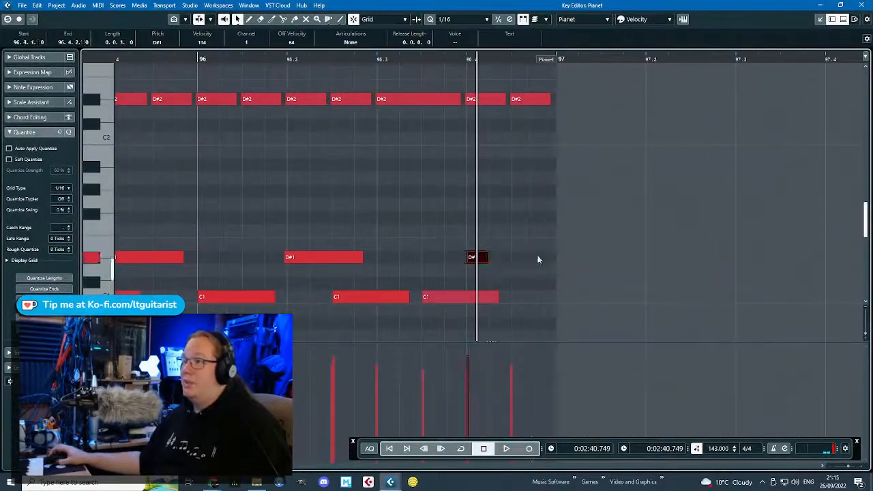
Delete the D#2 notes from 96.4 and fill that beat with sixteenth notes D#1, D#1, D1 and D#1.
mouse_move(596, 158)
mouse_down()
mouse_move(479, 74)
mouse_move(489, 84)
mouse_up()
key(Delete)
mouse_move(529, 225)
mouse_down()
mouse_move(479, 267)
mouse_move(525, 258)
mouse_move(524, 272)
mouse_up()
key(ctrl+d)
key(ctrl+d)
key(ctrl+d)
click(503, 284)
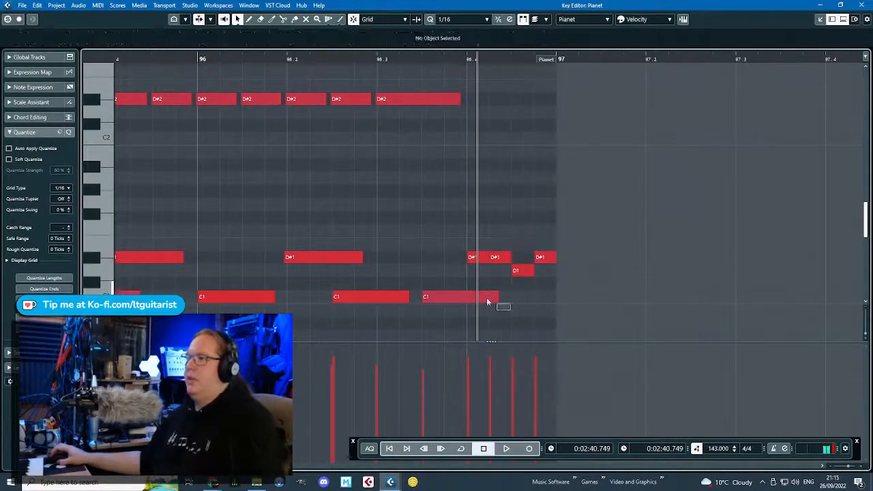
click(487, 300)
Play back the drum fill before bar 97 and close the note editor.
key(space)
drag(425, 204, 535, 274)
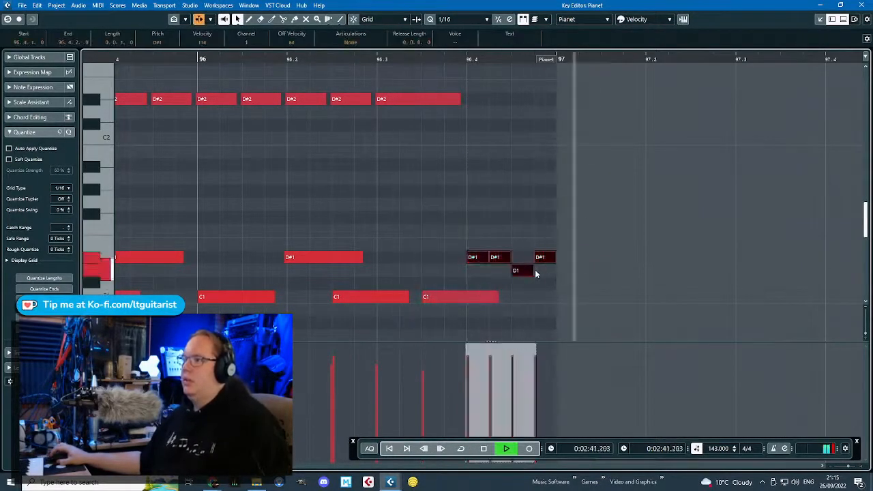
click(862, 5)
click(587, 122)
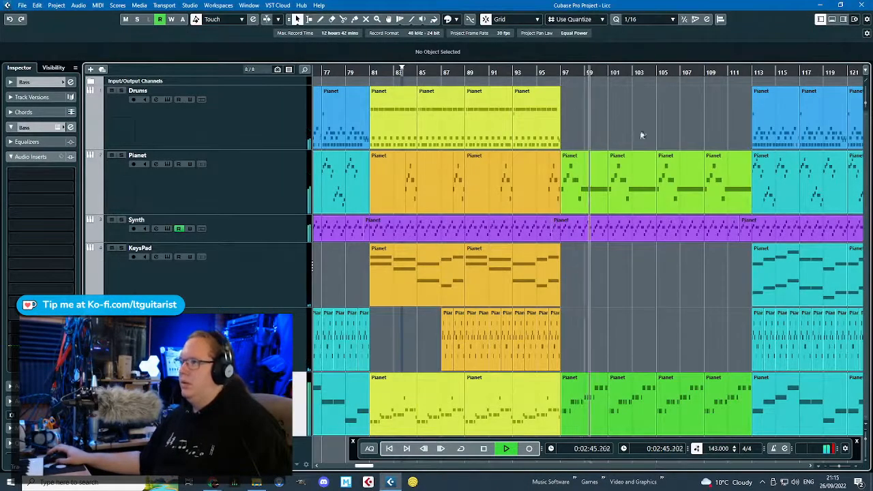
Copy the Pianet part at bar 97 onto the Drums track and time-stretch the copy to two bars, ending at bar 99.
key(h)
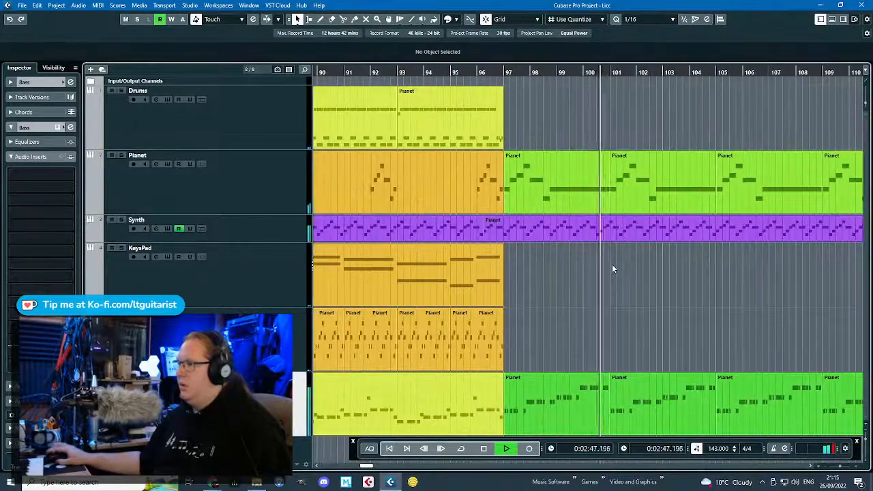
key(g)
click(572, 173)
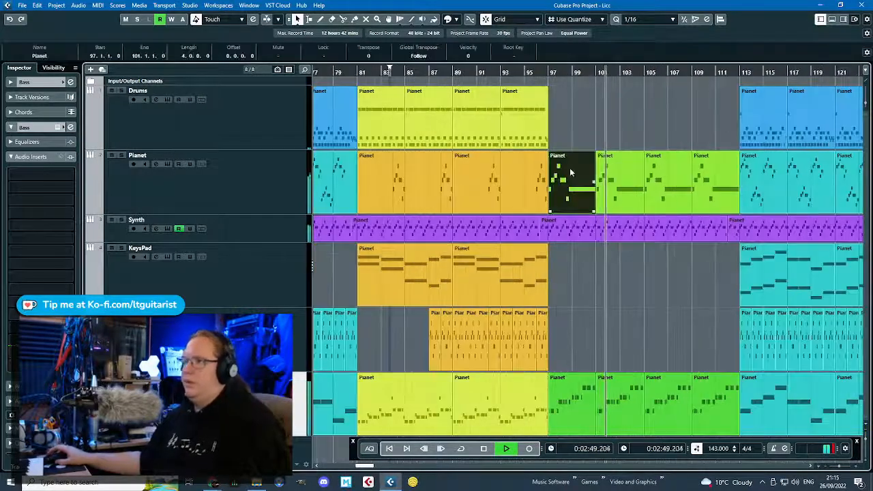
key(space)
drag(624, 179, 564, 141)
scroll(573, 156, up, 3)
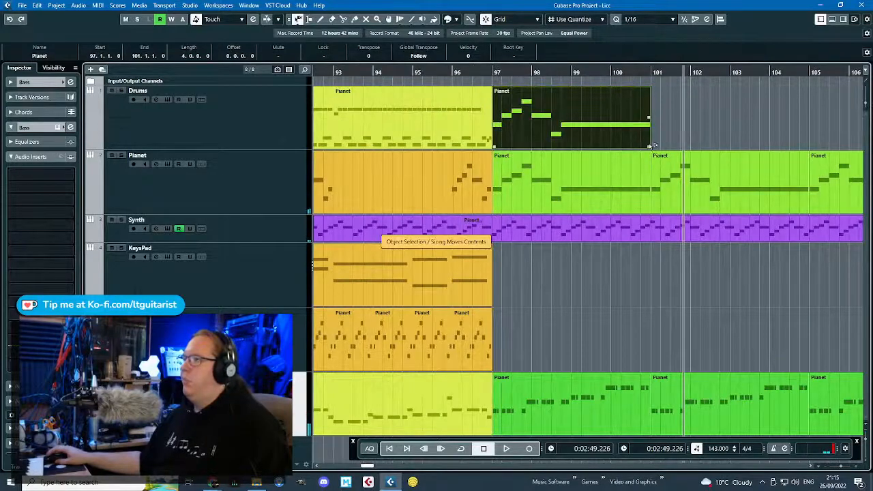
drag(652, 145, 570, 145)
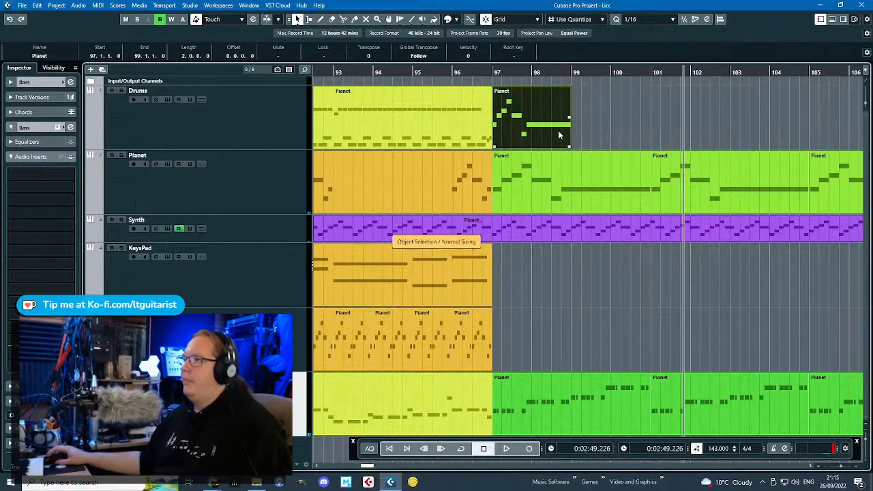
Open the copied part on the Drums track and transpose all its notes down two octaves.
double_click(558, 135)
drag(181, 189, 262, 266)
drag(168, 101, 427, 236)
drag(186, 91, 505, 265)
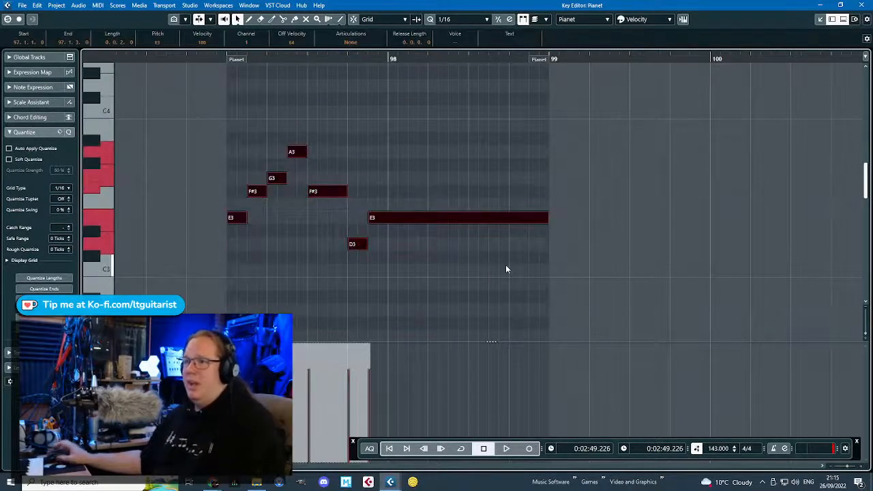
key(shift+Down)
key(shift+Down)
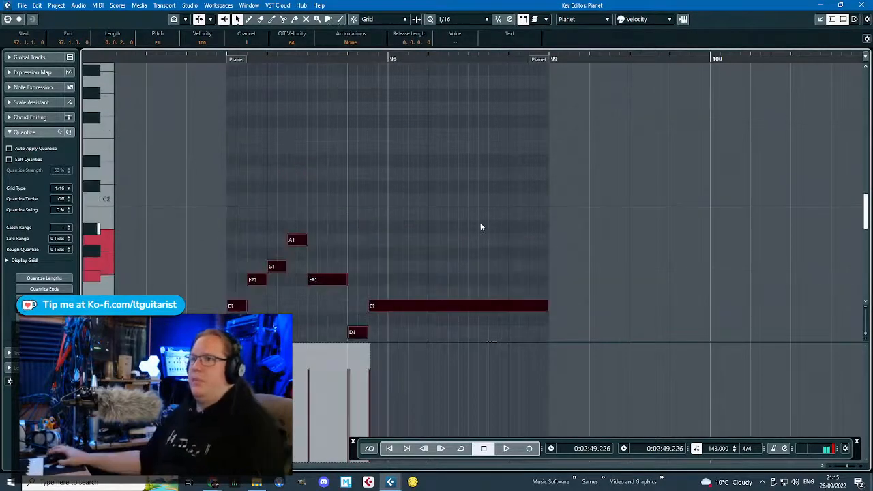
Lower the first note at bar 97 and the D1 note at 97.4 to C1.
click(232, 122)
scroll(230, 123, down, 3)
drag(216, 123, 231, 234)
key(Down)
key(Down)
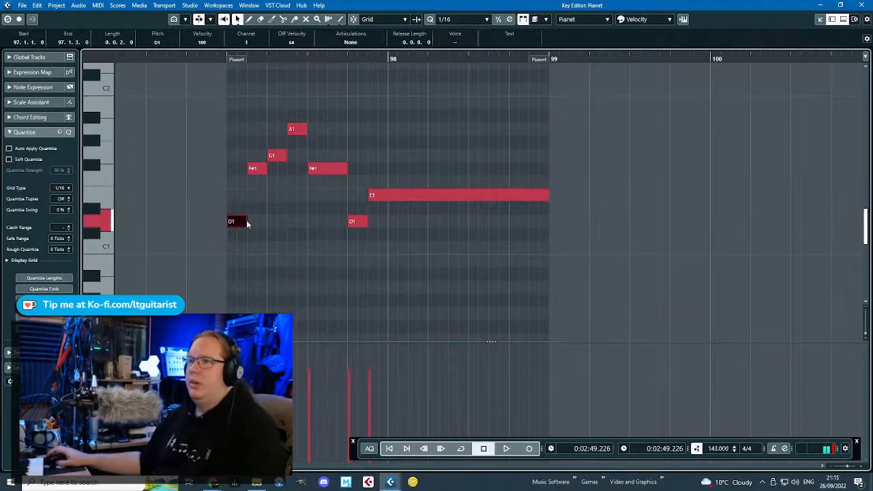
key(Down)
key(Up)
key(Up)
key(Down)
key(Down)
key(Down)
drag(302, 238, 379, 219)
key(Down)
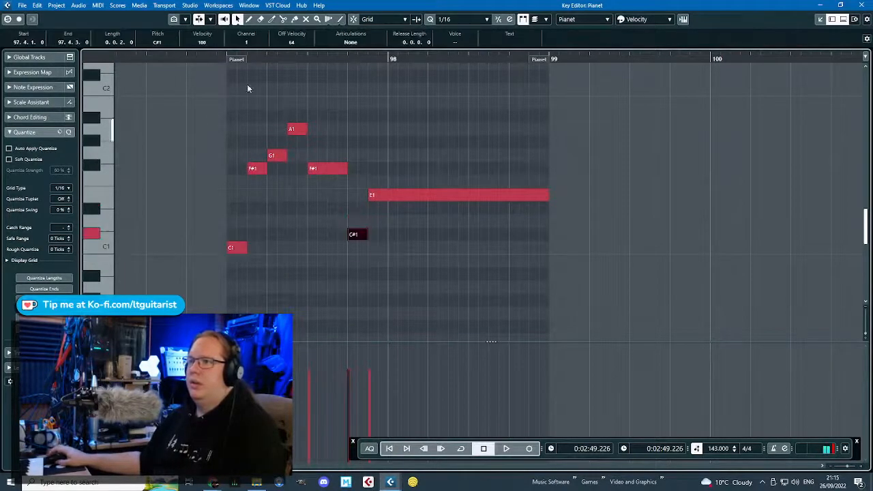
key(Down)
Lower the F#1 note at 97.1.3 to C1 and the G1 note at 97.2 to D#1.
click(262, 171)
key(Down)
key(Down)
key(Down)
key(Down)
key(Down)
key(Down)
drag(250, 152, 275, 171)
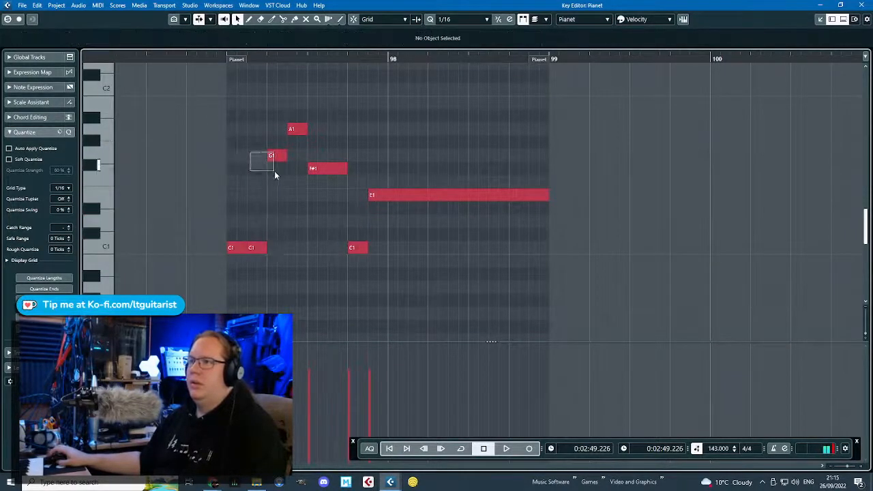
key(Down)
key(Down)
key(Down)
key(Down)
Lower the A1 note at 97.2.3 to C1 and the F#1 note at 97.3 to D#1.
drag(292, 109, 312, 174)
key(Down)
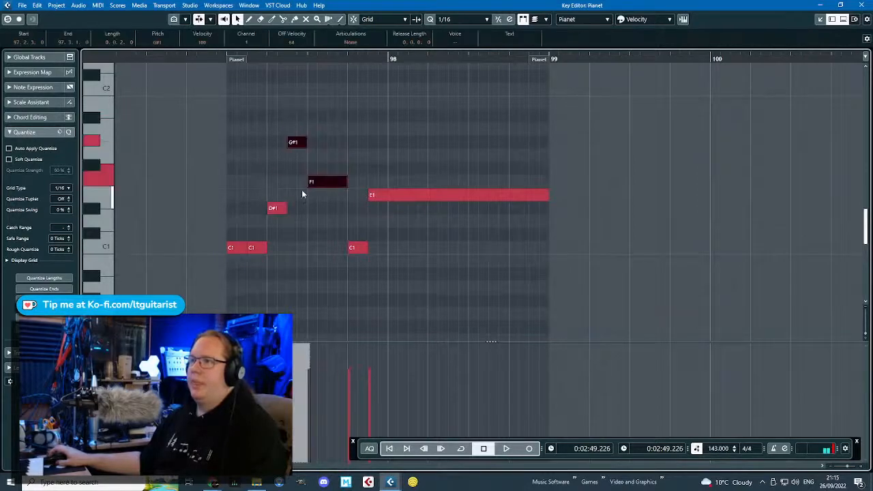
click(298, 142)
key(Down)
key(Down)
key(Down)
key(Down)
key(Down)
key(Right)
key(Down)
key(Down)
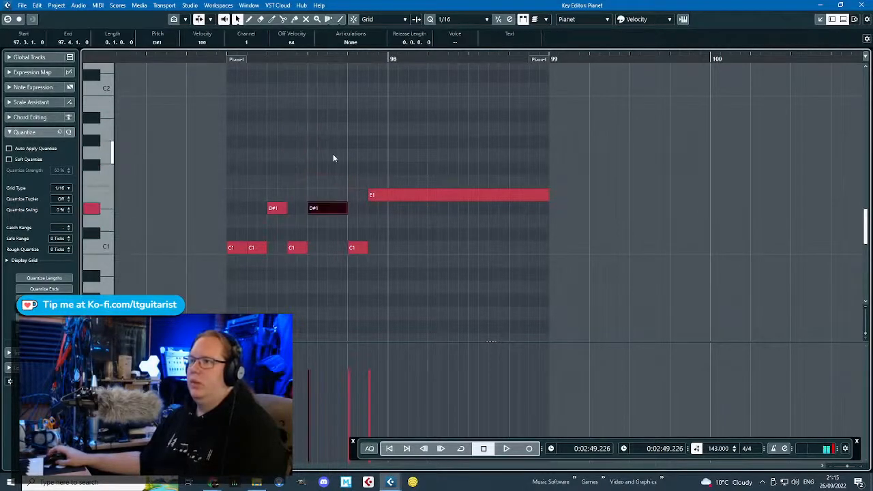
Lower the long E1 note at 97.4.3 to D#1 and, after a playback check, shorten it to end at bar 98.
click(373, 196)
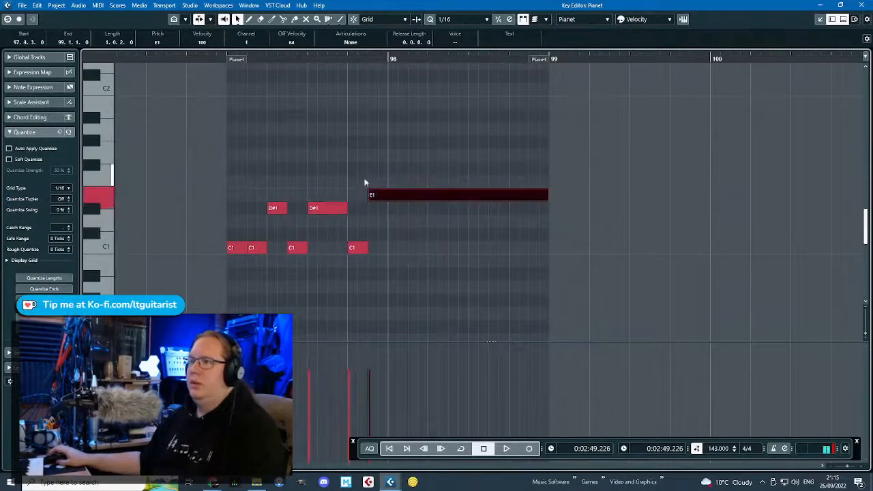
key(Down)
click(227, 60)
key(space)
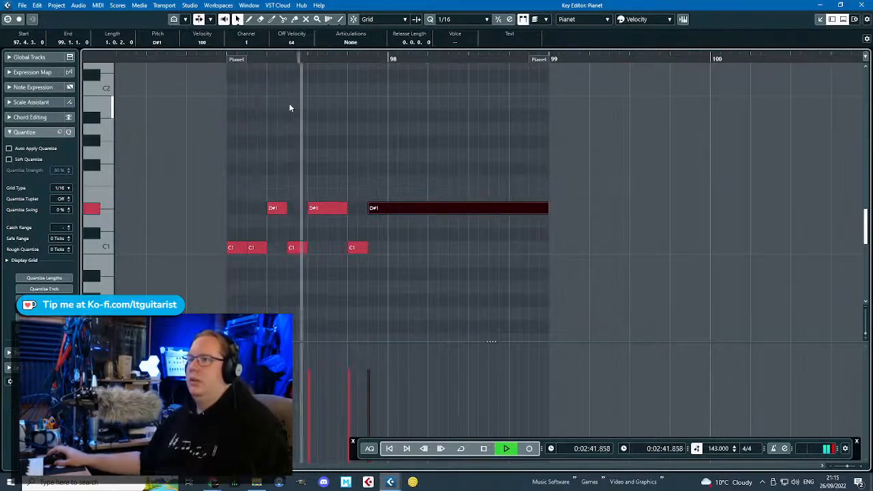
key(space)
drag(542, 215, 392, 215)
scroll(392, 215, up, 2)
scroll(388, 209, down, 2)
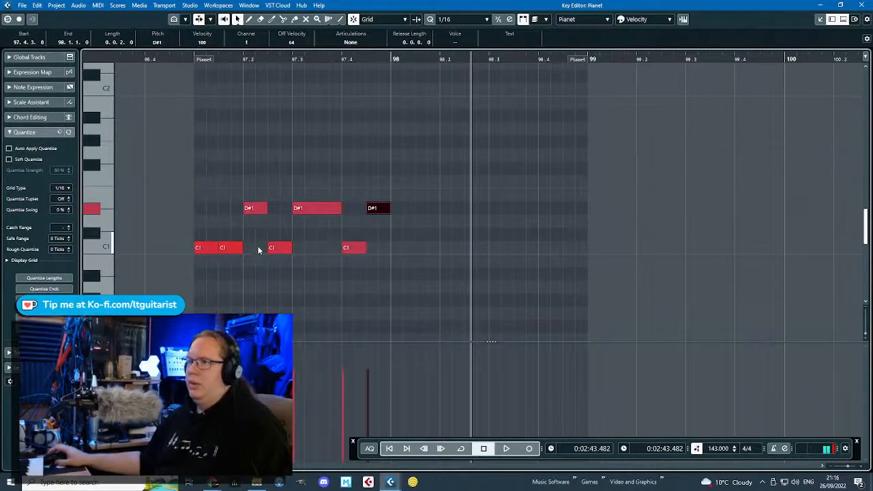
Make a snare flam at 97.2 by adding a slightly early D1 note and starting the D#1 slightly late, then play it.
drag(248, 222, 259, 224)
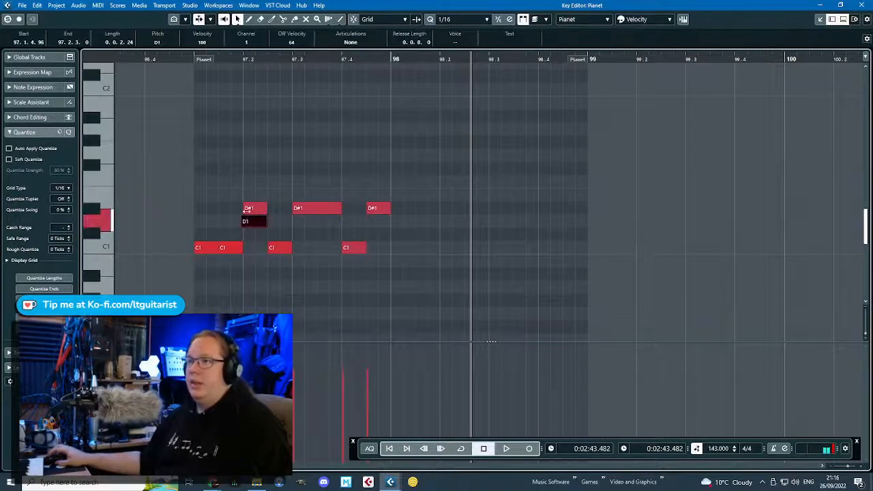
click(246, 210)
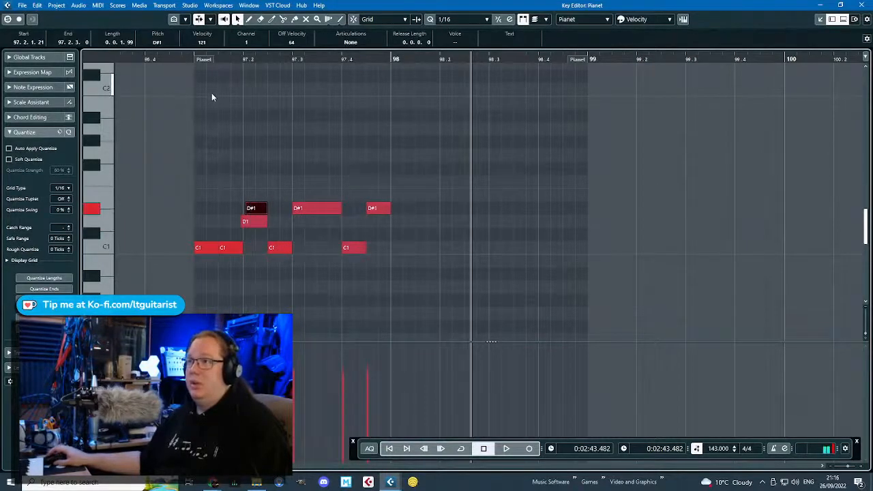
key(space)
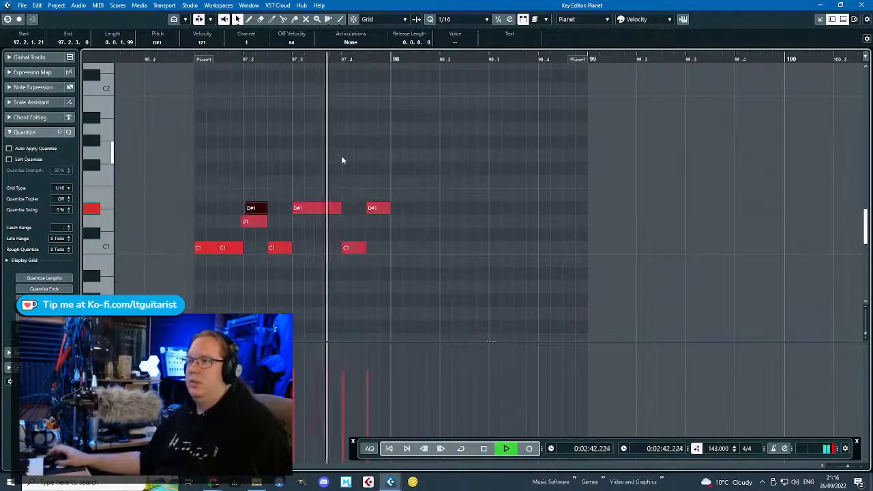
key(space)
Raise the C1 at 97.4 to A1 with a G1 beneath it, and replace the D#1 at 97.4.3 with G1 and F1.
drag(352, 245, 356, 131)
double_click(350, 160)
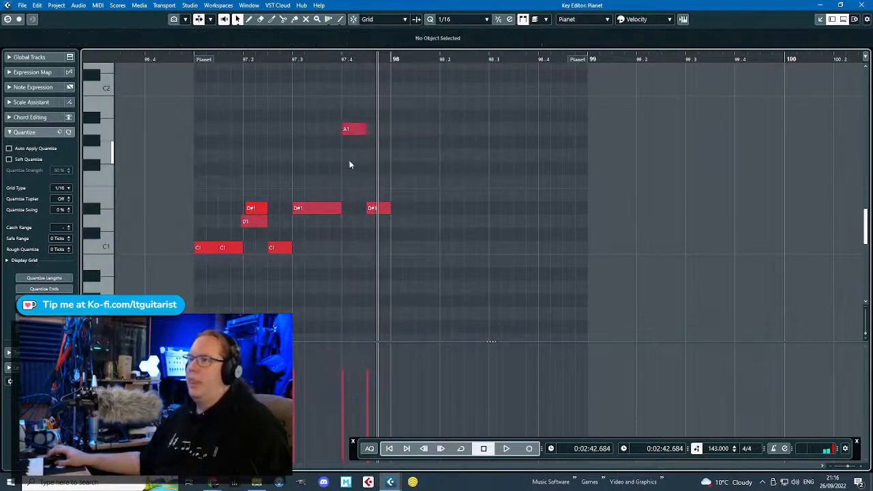
key(q)
drag(398, 237, 375, 198)
key(Delete)
drag(373, 162, 380, 184)
click(385, 230)
Stagger the starts of the note pairs at 97.4 and 97.4.3 so the upper note leads, and trim the ends of all four notes.
scroll(359, 158, up, 3)
shift+click(377, 185)
click(382, 158)
shift+click(324, 129)
click(320, 129)
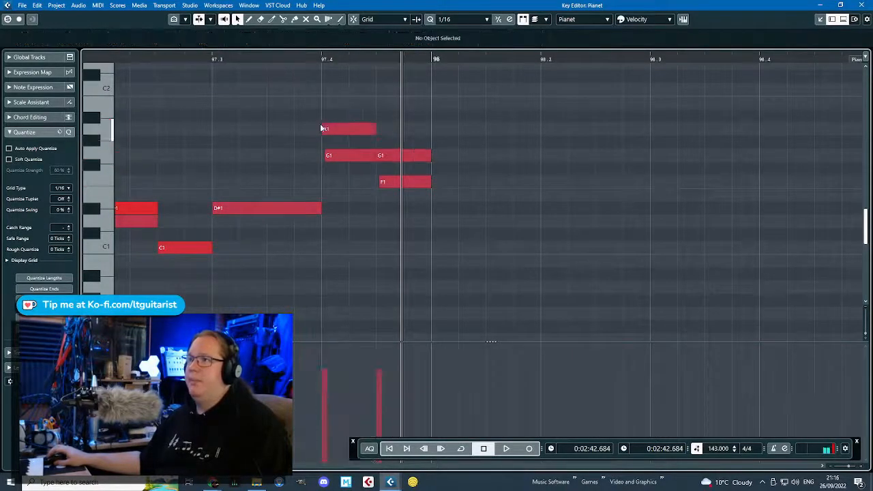
drag(320, 128, 316, 128)
drag(413, 112, 437, 186)
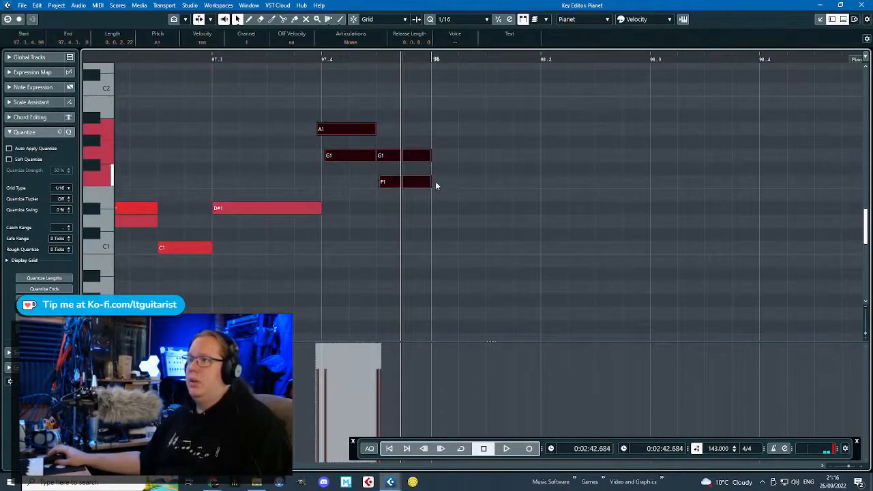
scroll(422, 184, down, 2)
Play the drum pattern from bar 97 to check the staggered tom hits.
click(180, 58)
key(space)
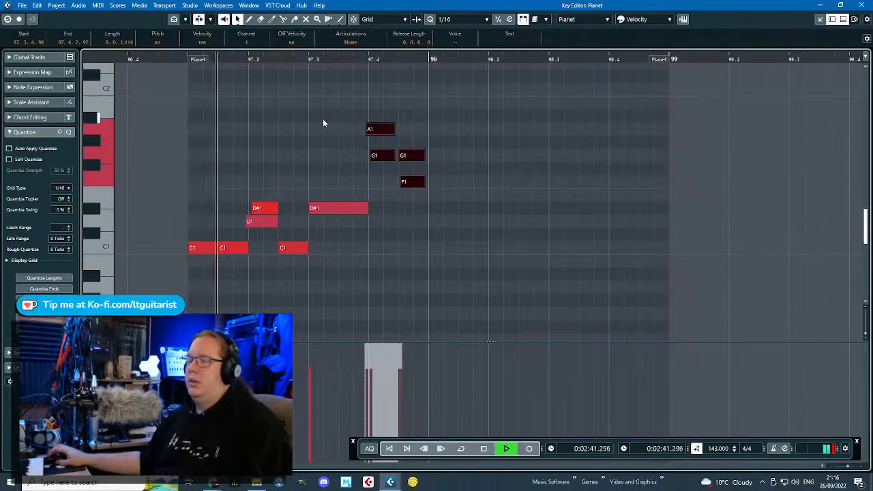
click(306, 96)
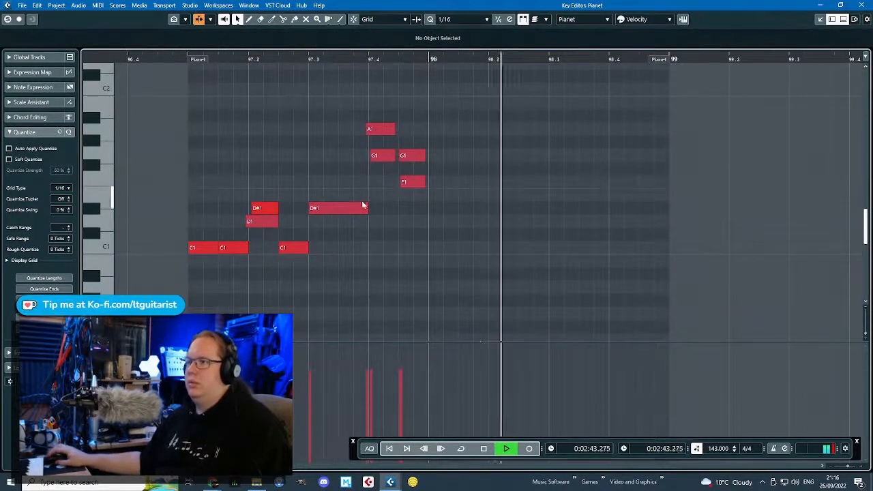
key(space)
Add a D1 note at 97.3, trim the D#1 above it to run from 97.3.1.39 to 97.3.4.4, and play the pattern.
scroll(352, 295, up, 2)
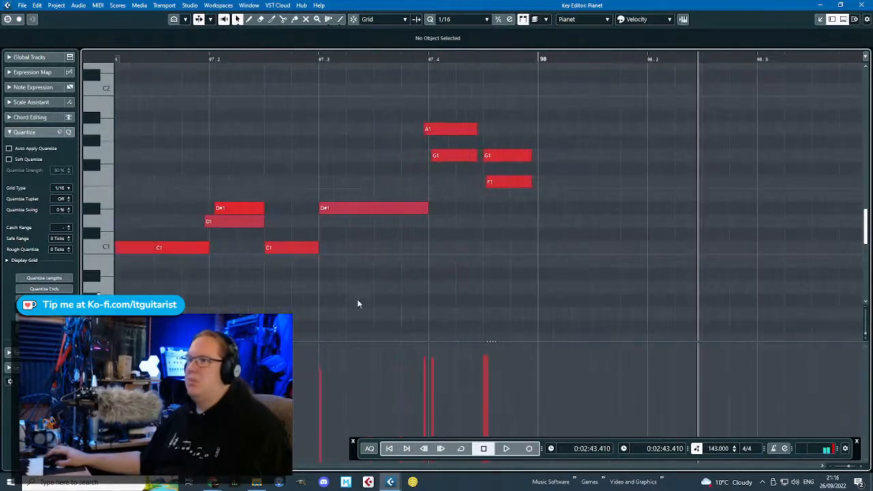
click(315, 246)
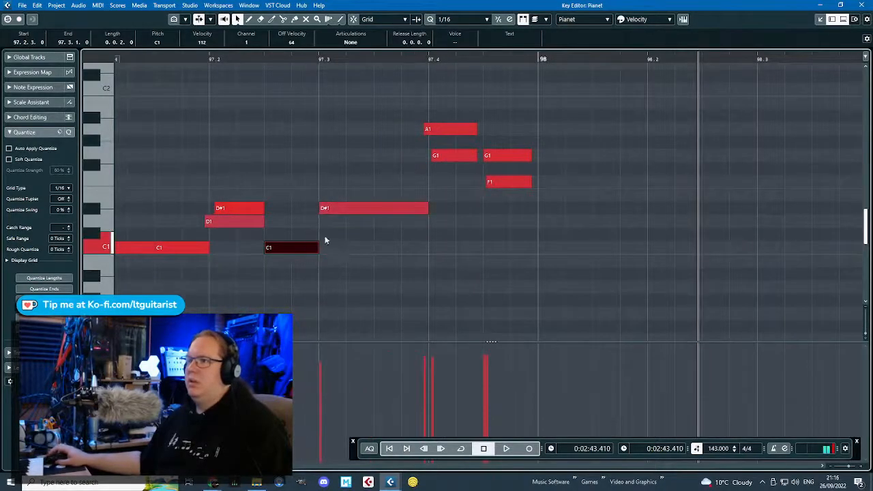
double_click(314, 223)
drag(320, 209, 329, 211)
scroll(362, 219, down, 3)
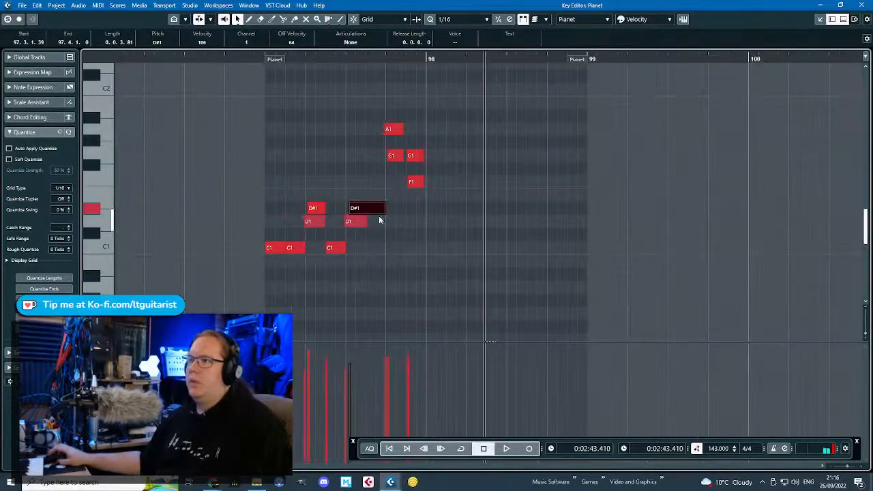
drag(382, 208, 375, 208)
click(257, 59)
key(space)
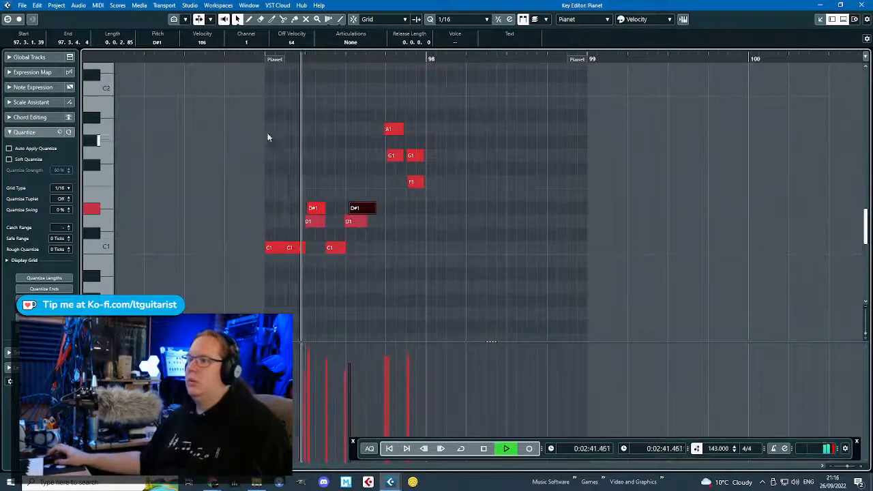
Stop playback and add a G#1 note on every beat across bars 97 and 98 of the drum pattern.
click(369, 176)
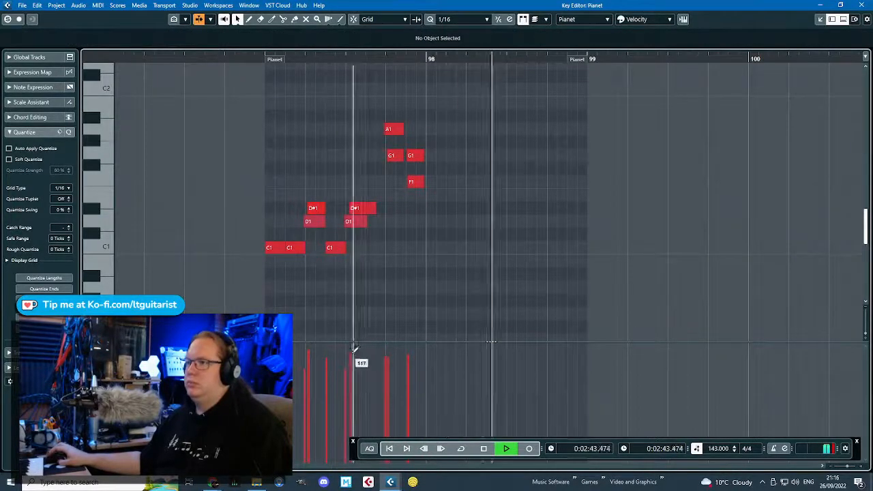
key(space)
double_click(277, 143)
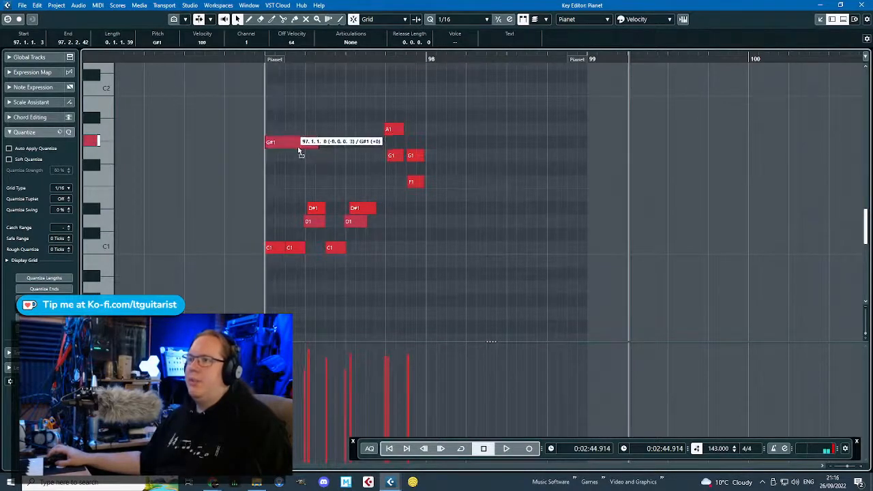
key(ctrl+d)
key(ctrl+d)
drag(258, 139, 418, 146)
key(ctrl+d)
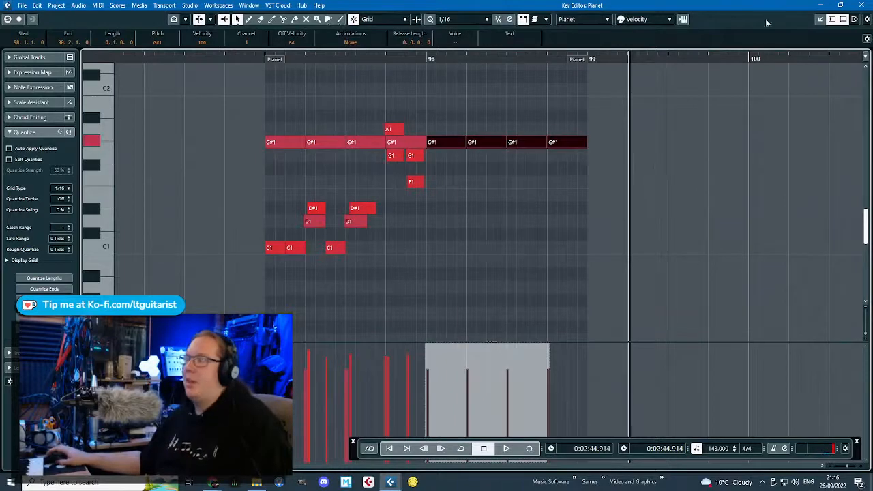
Close the key editor, repeat the two-bar drum part up to bar 113, and play the section from bar 97.
click(862, 5)
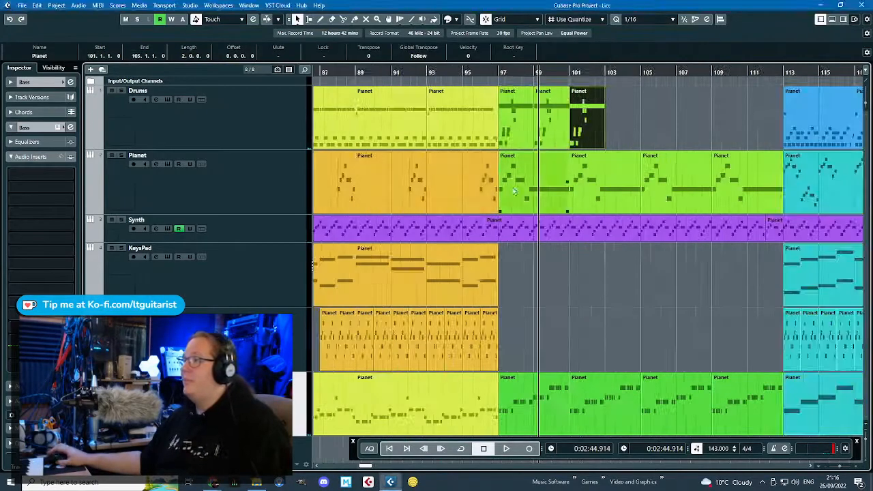
key(ctrl+d)
click(499, 74)
key(space)
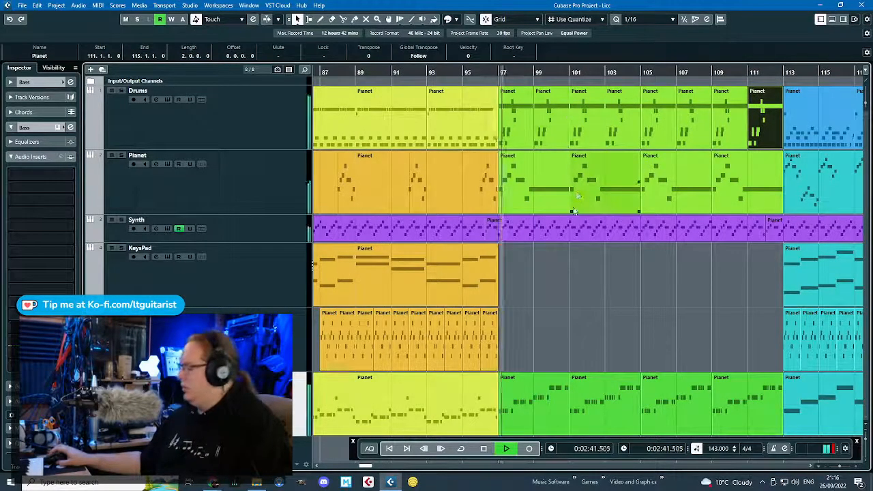
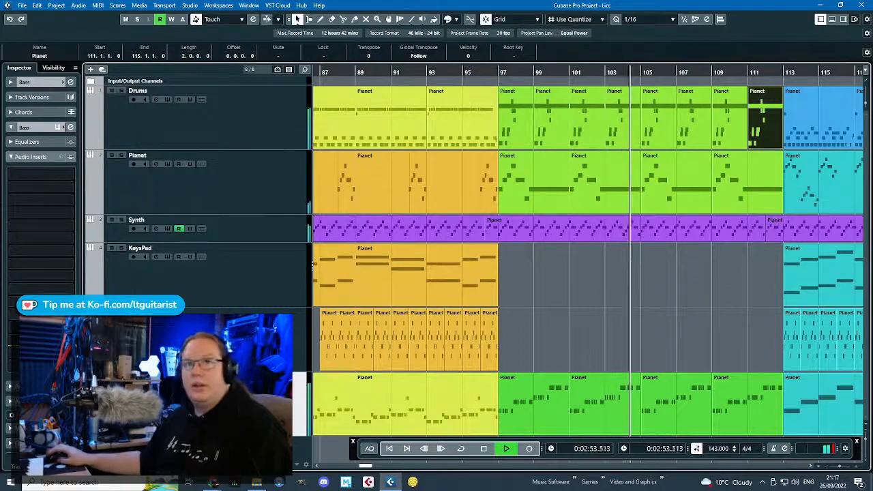
scroll(714, 301, up, 2)
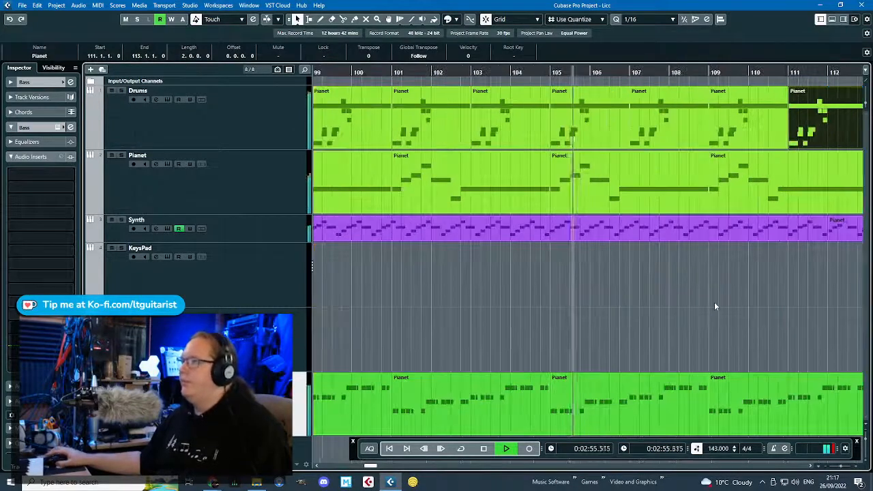
scroll(735, 312, down, 3)
scroll(767, 334, up, 2)
key(space)
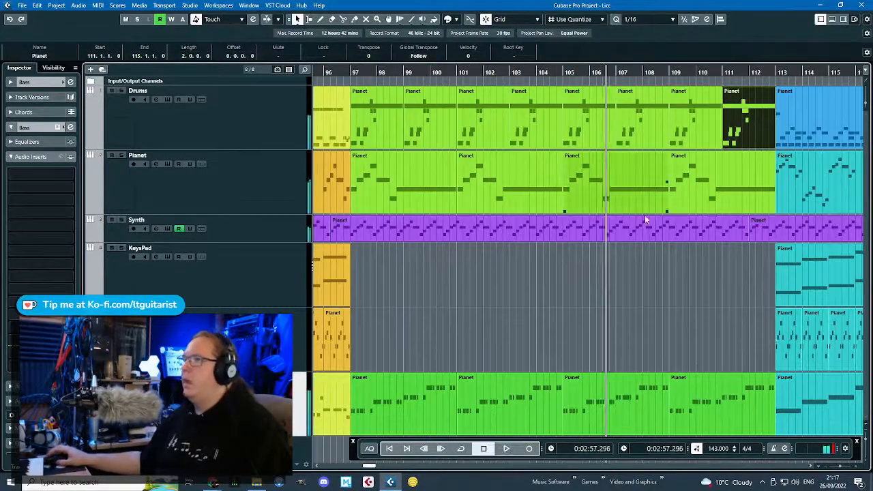
Open the drum part that starts at bar 103 and delete the G#1 notes in bar 104.
double_click(538, 131)
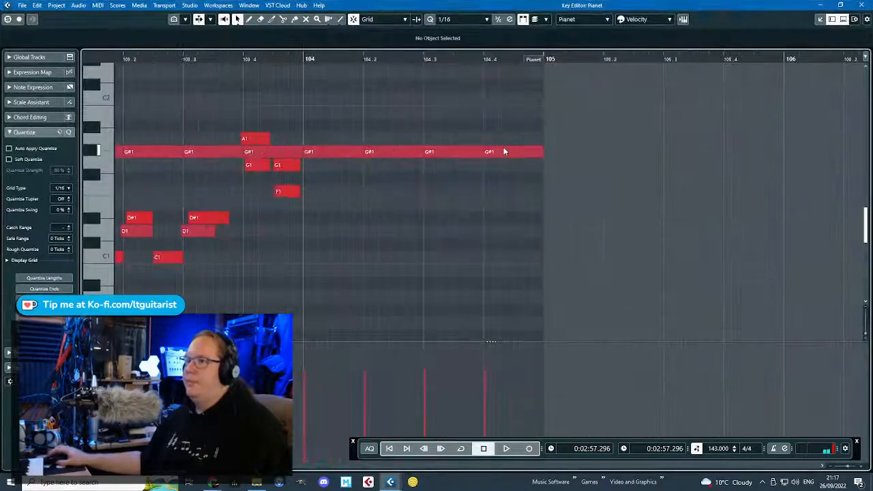
scroll(502, 189, down, 2)
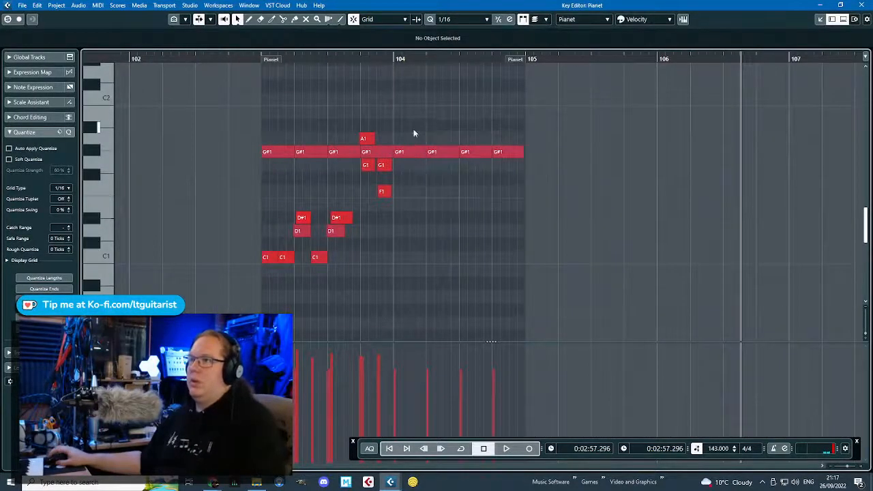
drag(413, 133, 508, 161)
key(Delete)
Duplicate the whole bar 103 pattern into bar 104 and play it from bar 103.
drag(471, 103, 204, 295)
key(ctrl+d)
click(255, 59)
key(space)
scroll(437, 149, up, 1)
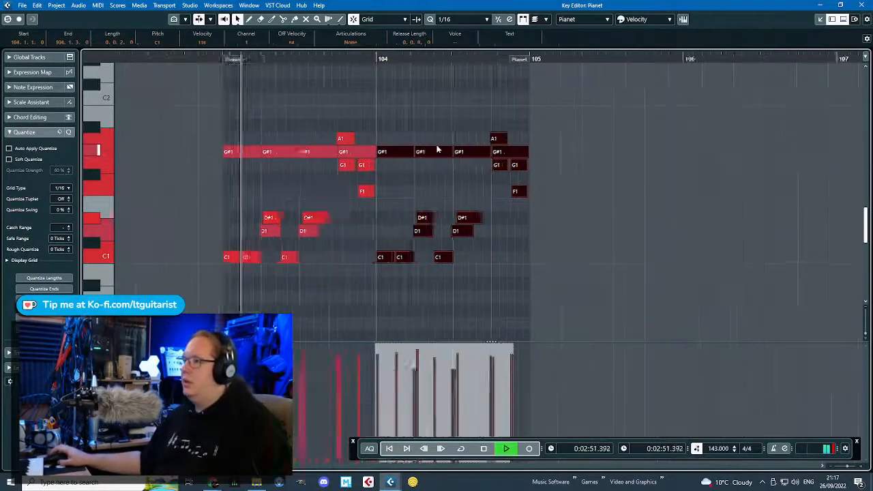
key(space)
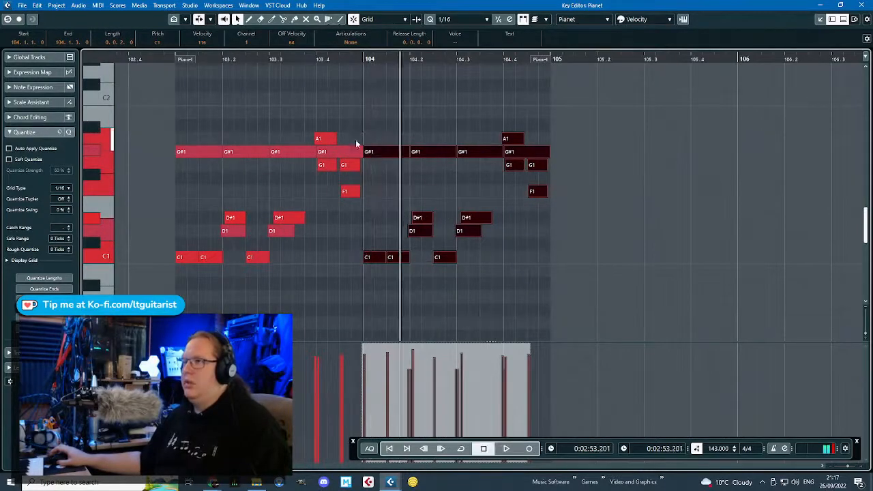
Remove the G1 and F1 at 103.4.3 and shift bar 104's notes, except the G#1s, an eighth earlier to start at 103.4.3.
drag(362, 215, 566, 272)
key(Delete)
drag(575, 195, 550, 183)
drag(582, 174, 503, 165)
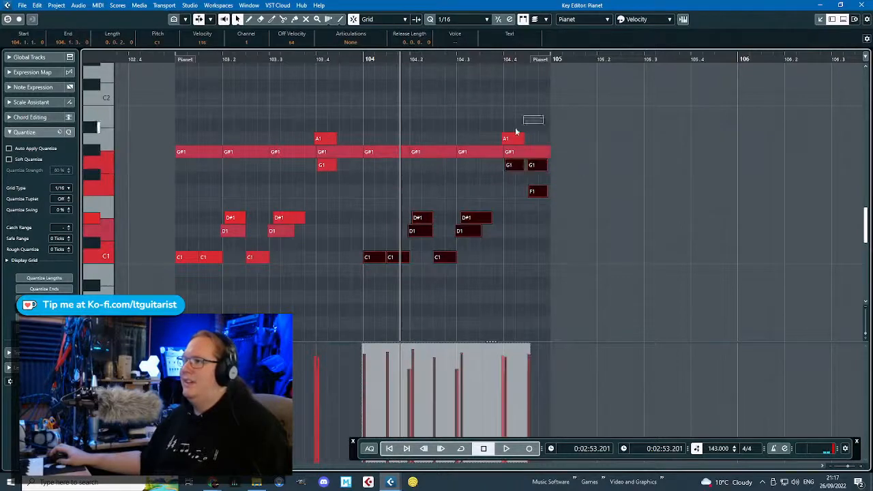
drag(380, 255, 358, 258)
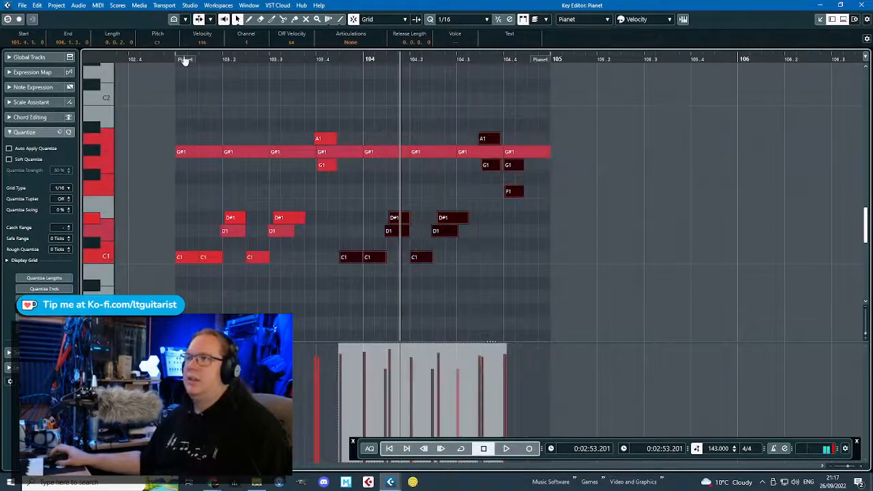
Play the part from bar 103, and again from just before bar 104, to check the shifted pattern.
click(185, 61)
key(space)
scroll(325, 117, up, 2)
click(357, 118)
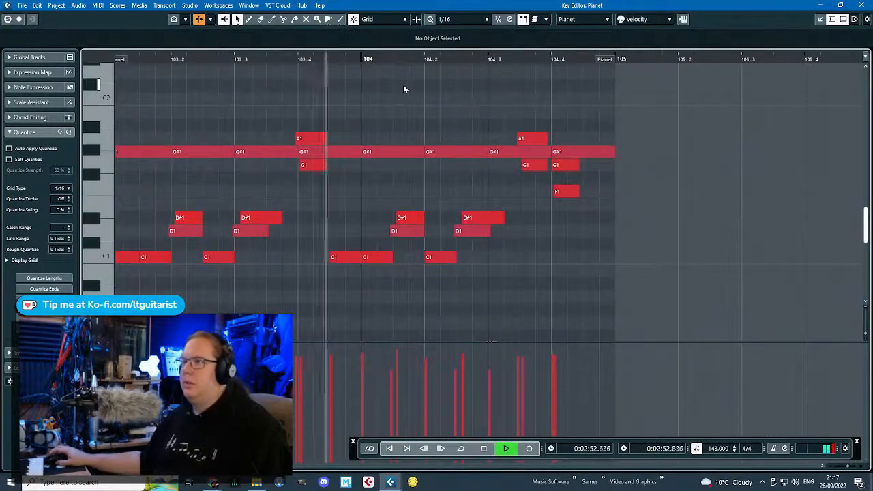
scroll(485, 207, up, 2)
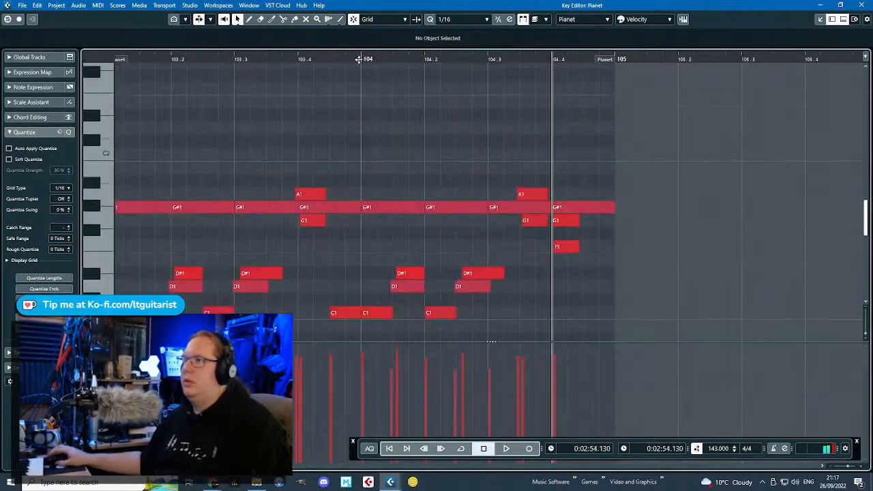
drag(358, 60, 376, 127)
scroll(491, 201, down, 2)
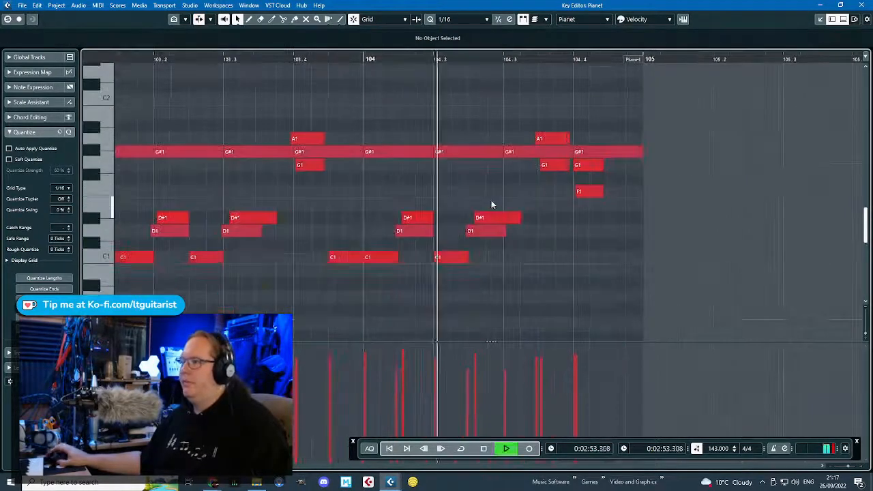
Add a C1 at 104.3 and delete the A1, both G1s and the F1 near the end of bar 104.
double_click(508, 260)
drag(631, 227, 546, 162)
key(Delete)
click(547, 139)
key(Delete)
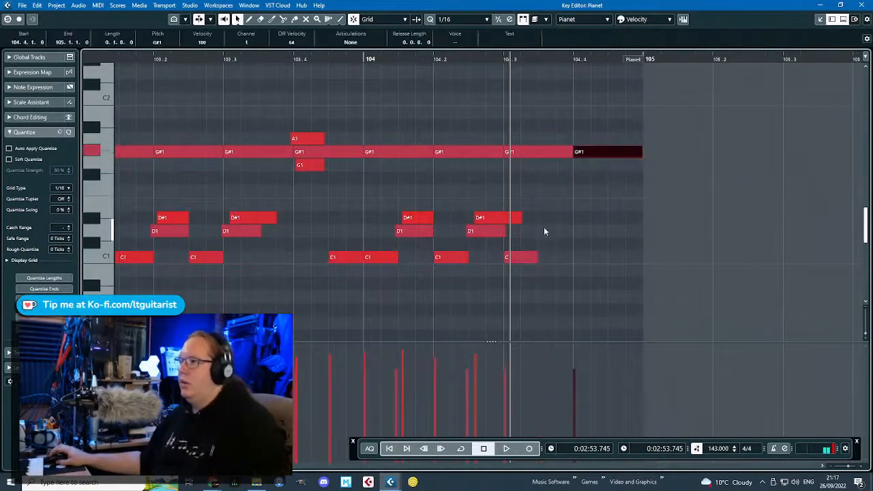
Add a D#1 at 104.3.3 and fill beat 104.4 with sixteenth notes D#1, D#1, D1 and D#1.
click(544, 228)
mouse_move(544, 228)
mouse_down()
mouse_move(575, 232)
mouse_move(566, 219)
mouse_up()
double_click(584, 219)
click(598, 221)
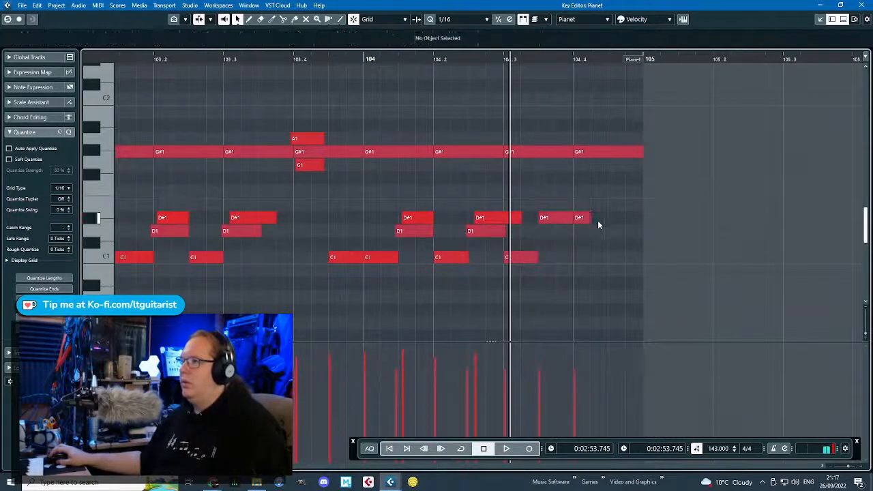
double_click(598, 221)
double_click(617, 231)
double_click(634, 218)
Raise the velocity of the four sixteenth notes at 104.4 to about 121 and play the fill from just before bar 104.
drag(665, 191, 577, 243)
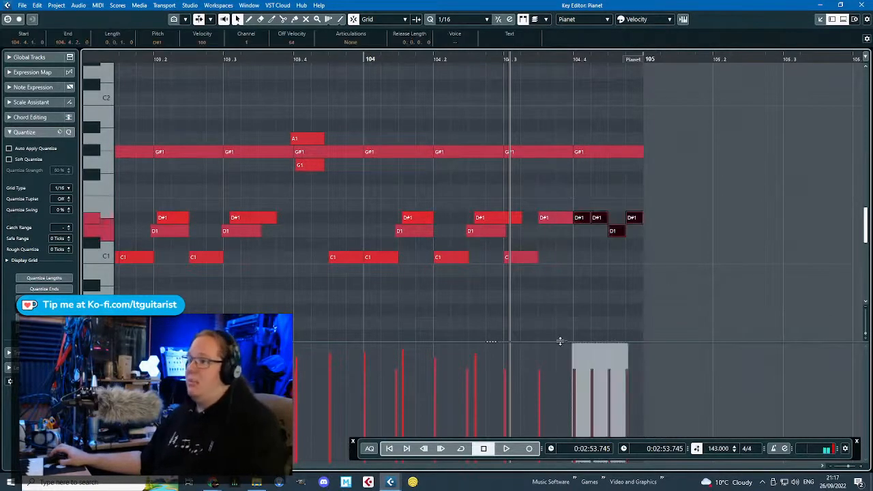
click(673, 328)
scroll(440, 144, down, 3)
scroll(394, 80, down, 2)
click(380, 60)
key(space)
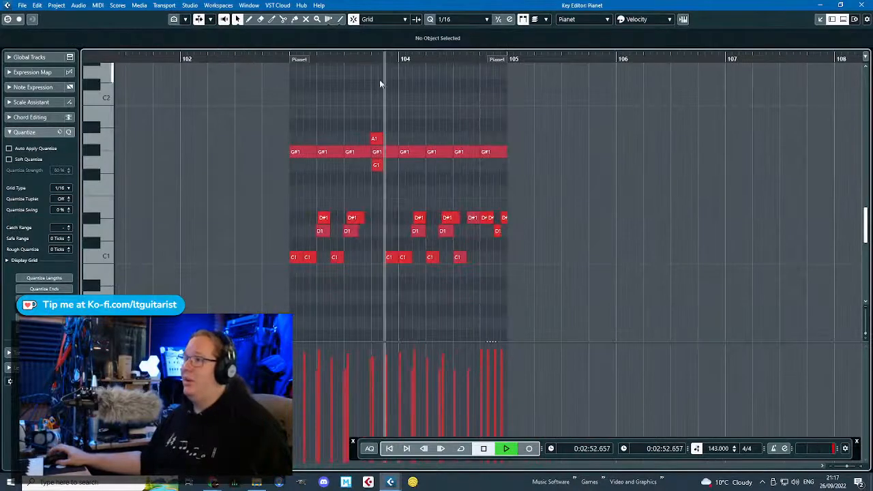
key(h)
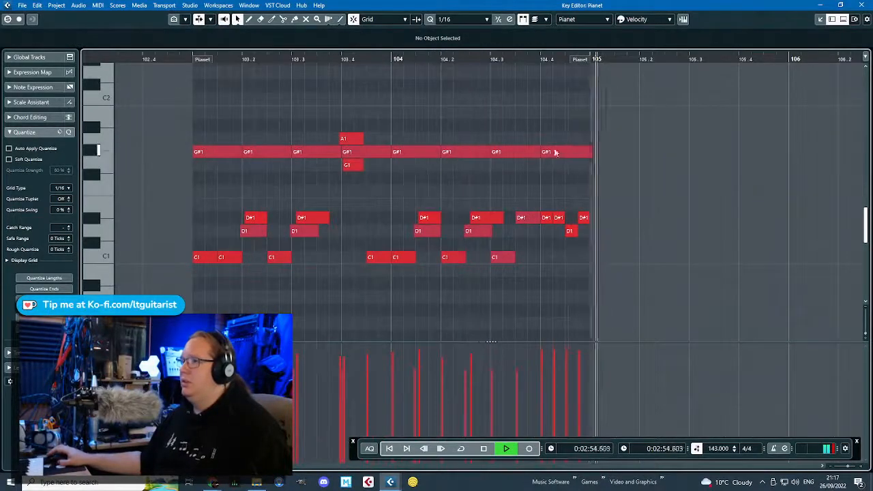
key(space)
Delete the D#1 at 104.3.3 and play the two-bar pattern from bar 103.
click(532, 217)
drag(612, 197, 541, 239)
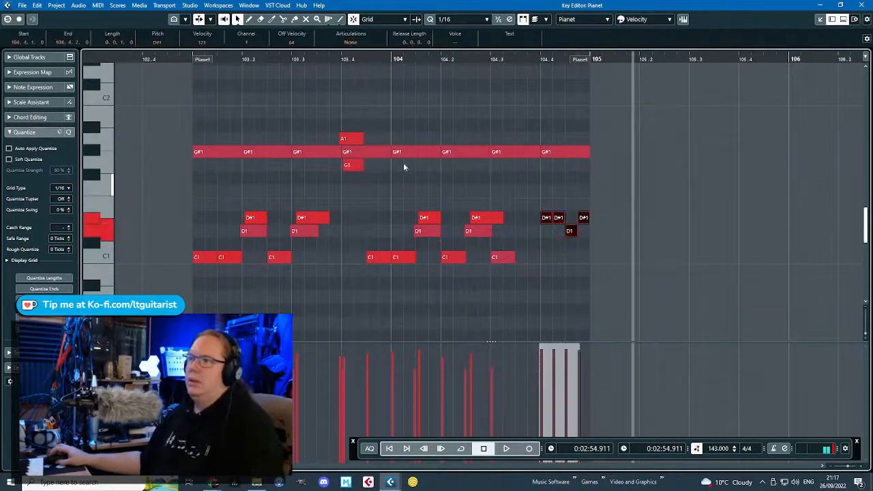
click(189, 59)
key(space)
click(461, 126)
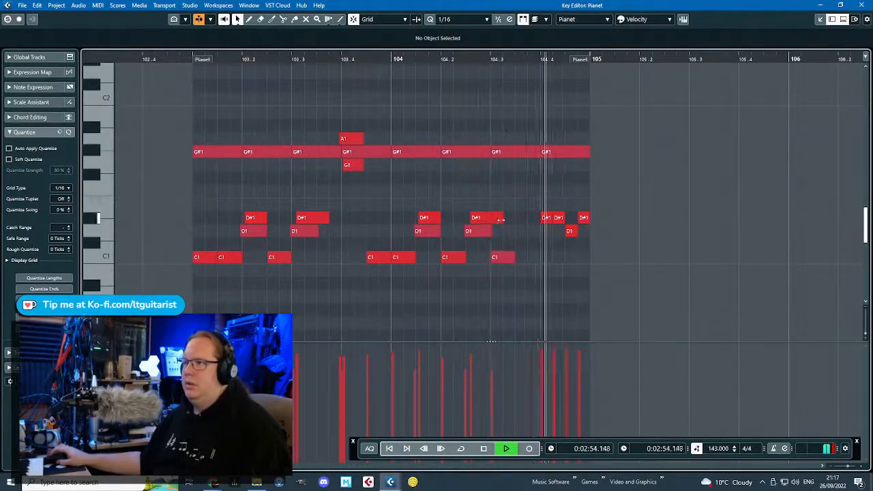
key(space)
Draw a D#1 from 104.3.3 to 104.4.1 again and play the fill from bar 104.
drag(519, 216, 535, 219)
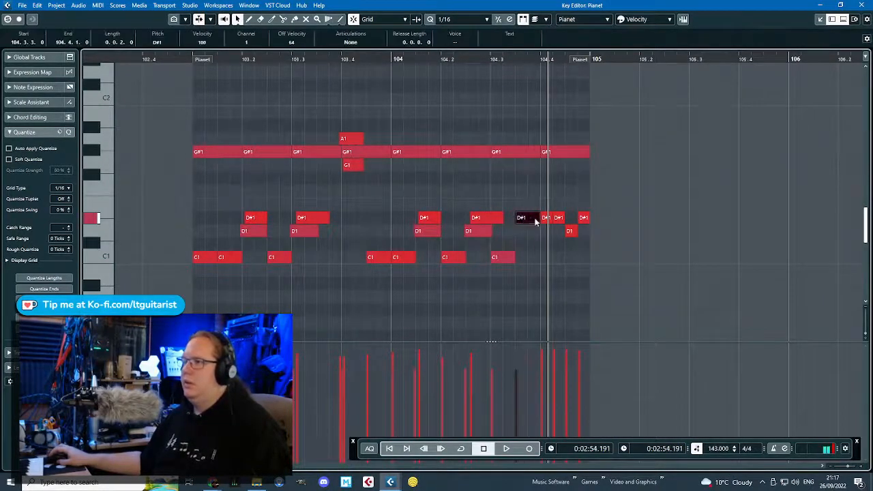
click(414, 58)
key(space)
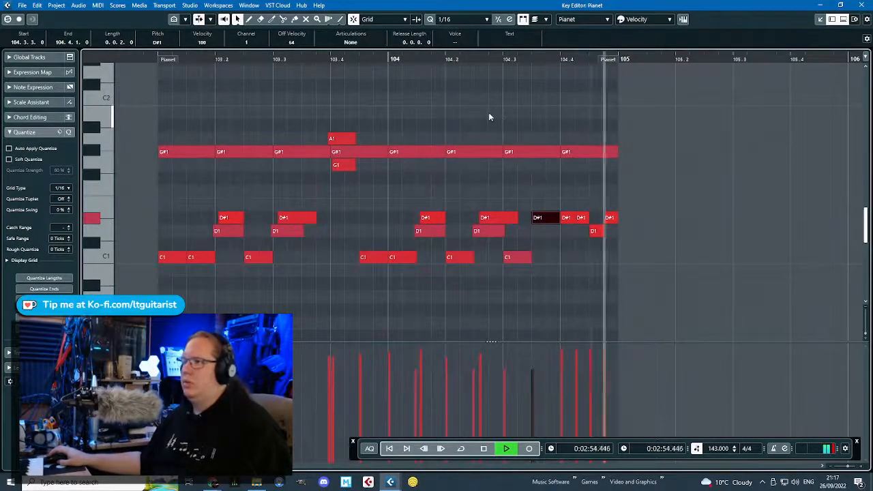
key(space)
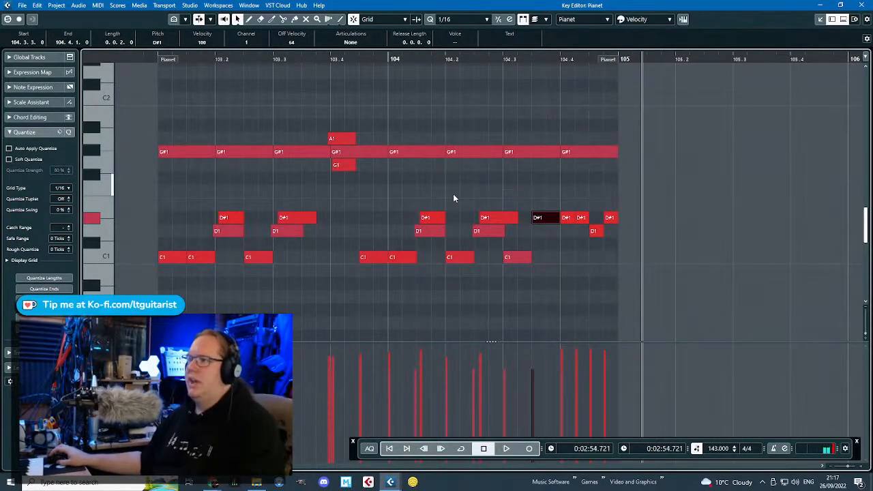
Delete the notes of the shifted second pattern, then undo the edits back to before bar 103 was duplicated.
drag(660, 194, 369, 273)
key(Delete)
key(ctrl+z)
key(ctrl+z)
key(ctrl+z)
key(ctrl+z)
key(ctrl+z)
key(ctrl+z)
key(ctrl+z)
key(ctrl+z)
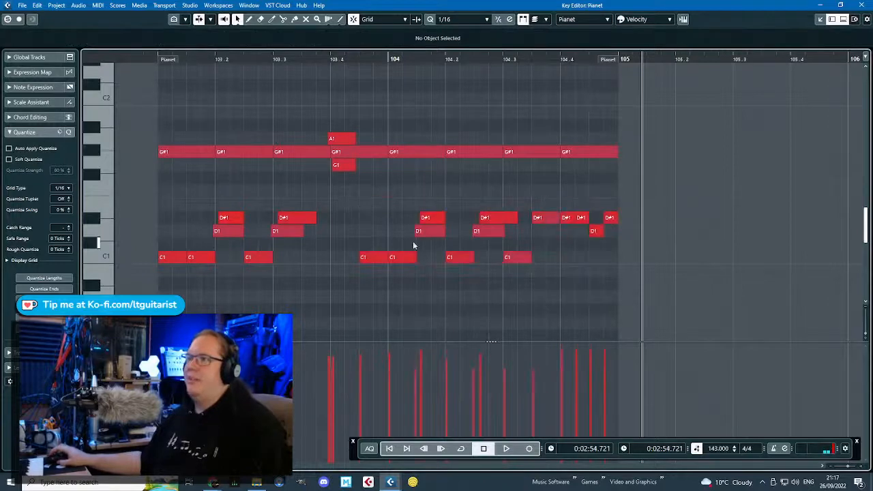
key(ctrl+z)
key(ctrl+z)
key(ctrl+z)
key(ctrl+z)
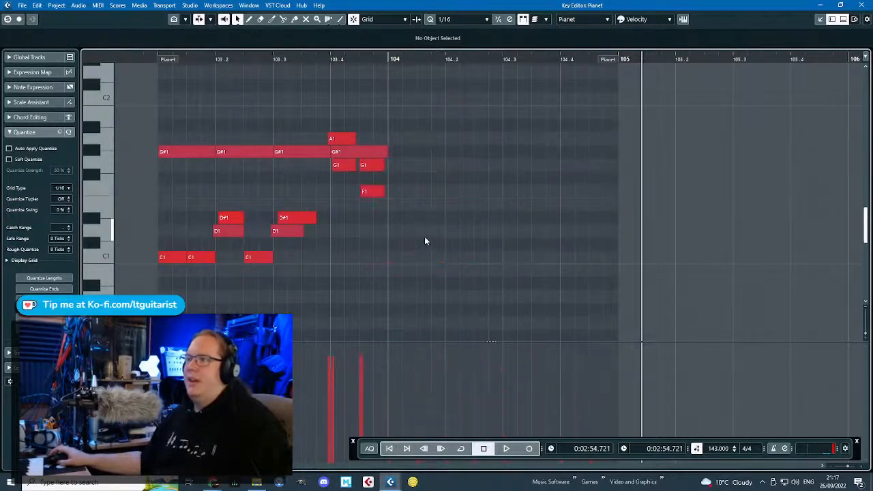
Duplicate all notes of bar 103 into bar 104 and play from just before bar 104.
drag(479, 124, 113, 273)
key(ctrl+d)
click(397, 62)
key(space)
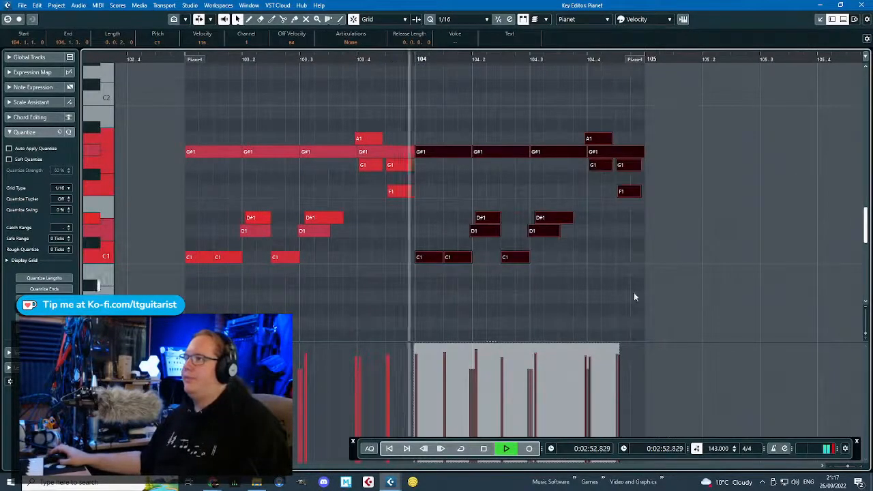
scroll(630, 290, up, 1)
key(space)
Add a C1 at 104.3.3 and sixteenth notes D#1, D#1, D1 and D#1 across beat 104.4.
click(549, 258)
double_click(549, 258)
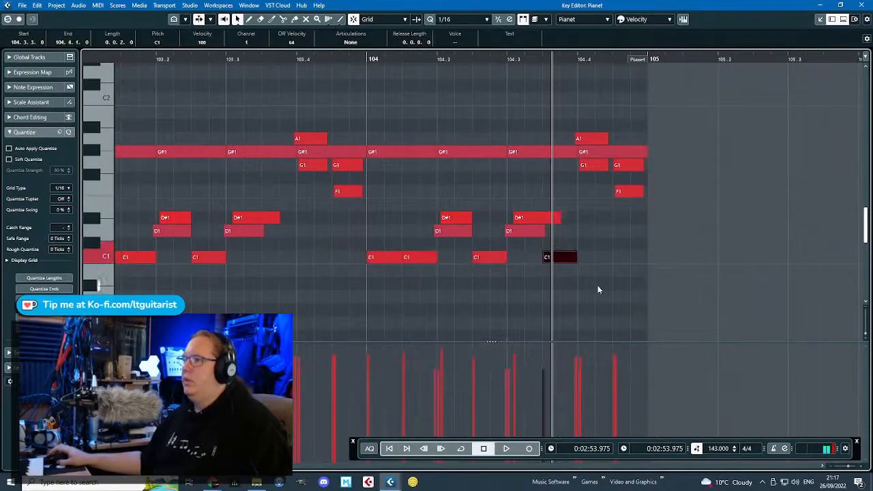
drag(594, 176, 596, 219)
double_click(605, 219)
double_click(620, 231)
double_click(636, 217)
Delete the A1, G1 and F1 tom notes at 104.4, raise the new sixteenths' velocities to about 112, and play from bar 104.
drag(653, 198, 619, 163)
key(Delete)
key(Delete)
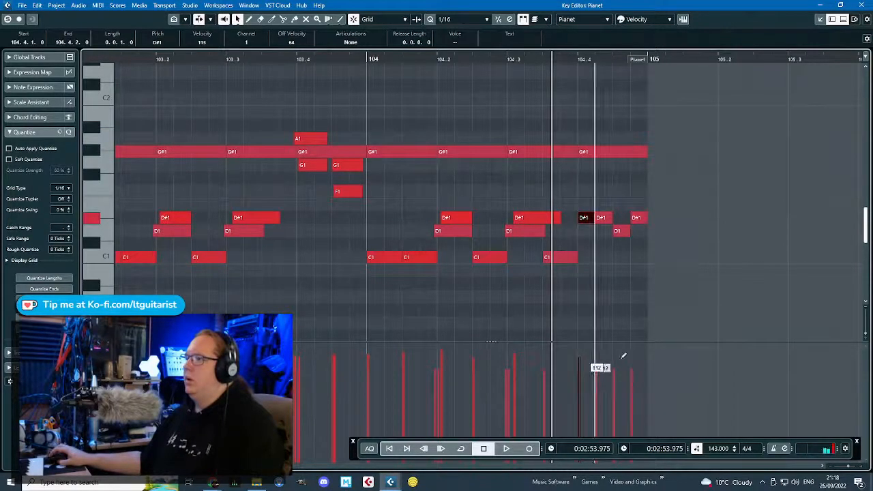
click(374, 65)
key(space)
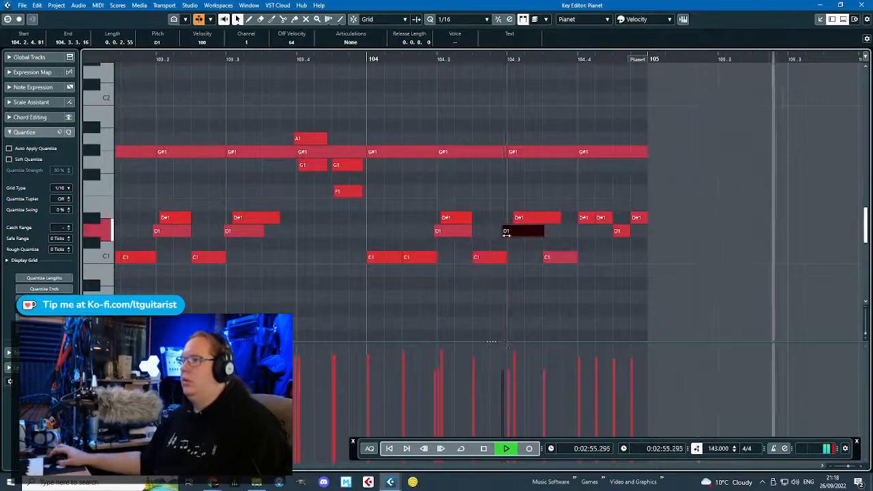
Close the key editor, delete the drum parts from bar 105 to bar 113, and select the parts at bars 101 and 103.
click(860, 5)
scroll(671, 185, down, 3)
key(space)
scroll(664, 217, up, 3)
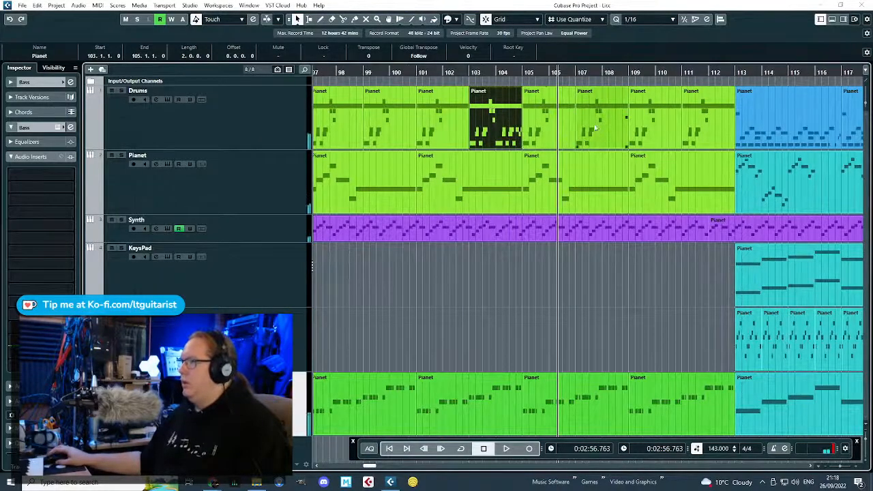
drag(540, 83, 700, 131)
key(Delete)
drag(502, 125, 466, 136)
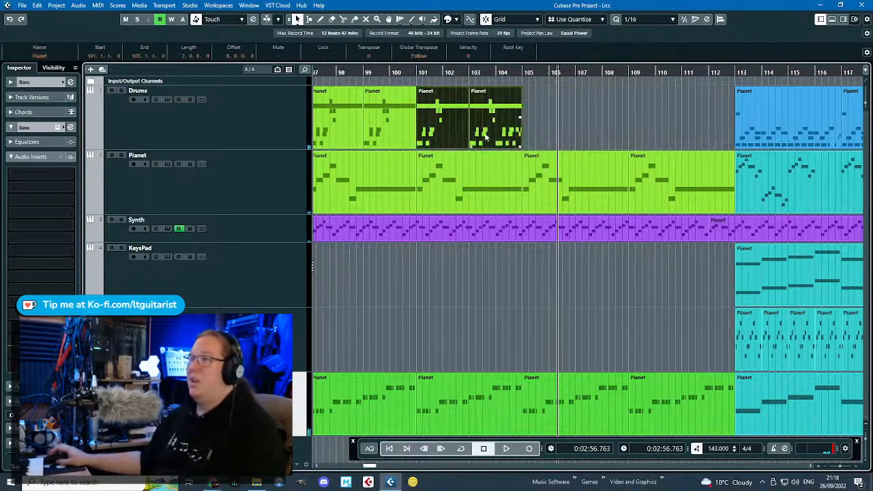
Duplicate the drum part at bar 103 to bar 105 and colour the copy green.
drag(552, 118, 514, 142)
key(ctrl+d)
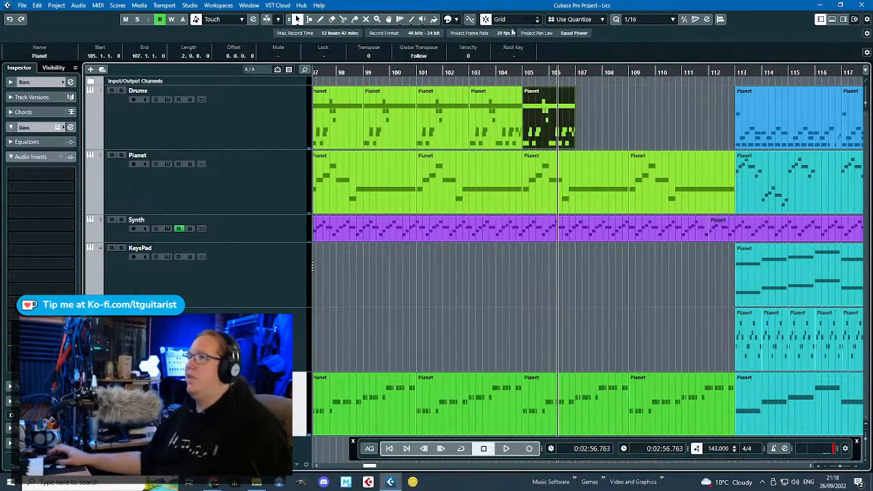
click(451, 20)
click(540, 48)
click(628, 92)
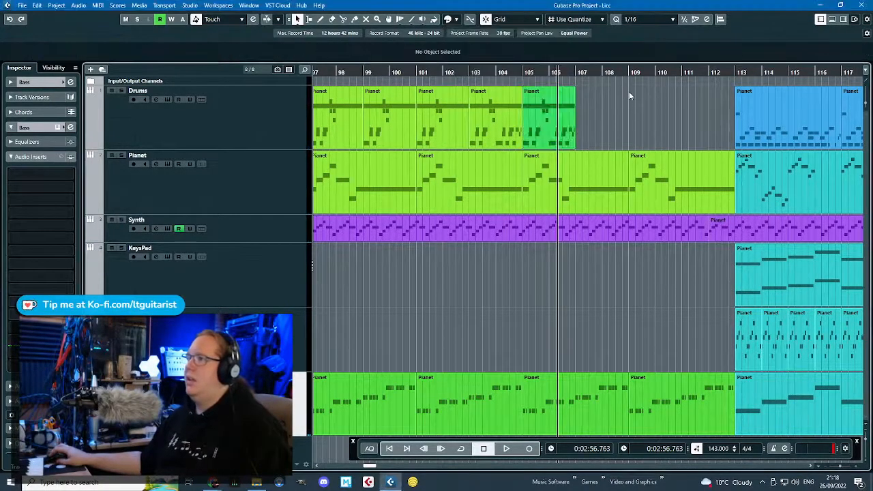
Open the green drum part at bar 105 in the Key Editor and delete all of its G#1 notes.
double_click(540, 124)
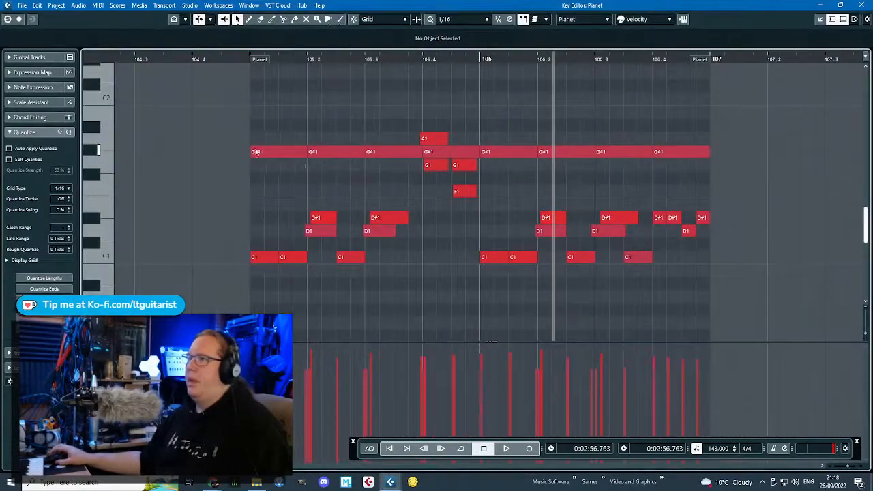
drag(245, 112, 678, 154)
key(Delete)
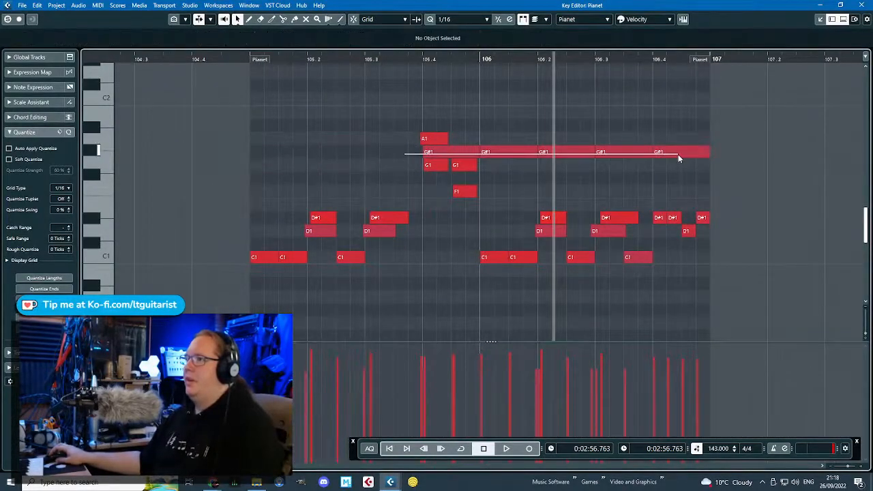
key(Delete)
Add F2 eighth notes across bar 105, leaving a gap at 105.3.3, and audition the pattern.
scroll(294, 102, up, 2)
click(270, 108)
mouse_move(270, 104)
mouse_down()
mouse_move(336, 106)
mouse_move(303, 91)
mouse_up()
scroll(287, 163, up, 2)
mouse_move(276, 210)
mouse_down()
mouse_move(282, 205)
mouse_move(270, 202)
mouse_up()
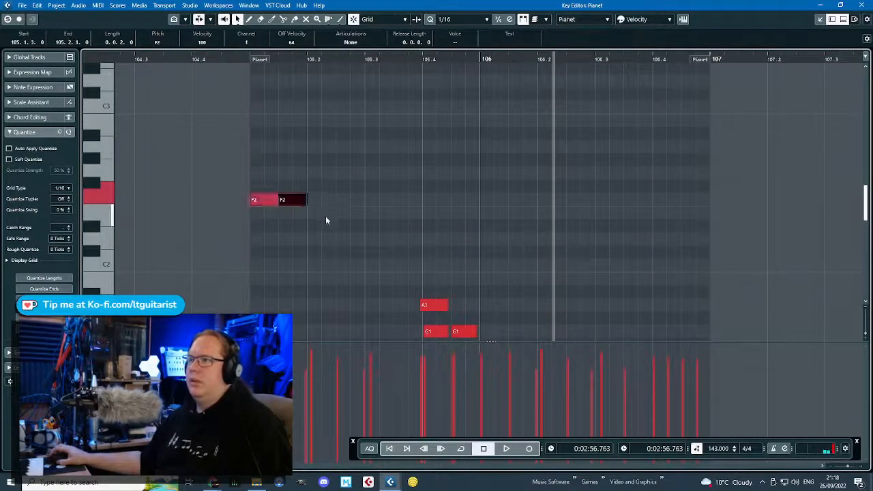
click(237, 60)
key(space)
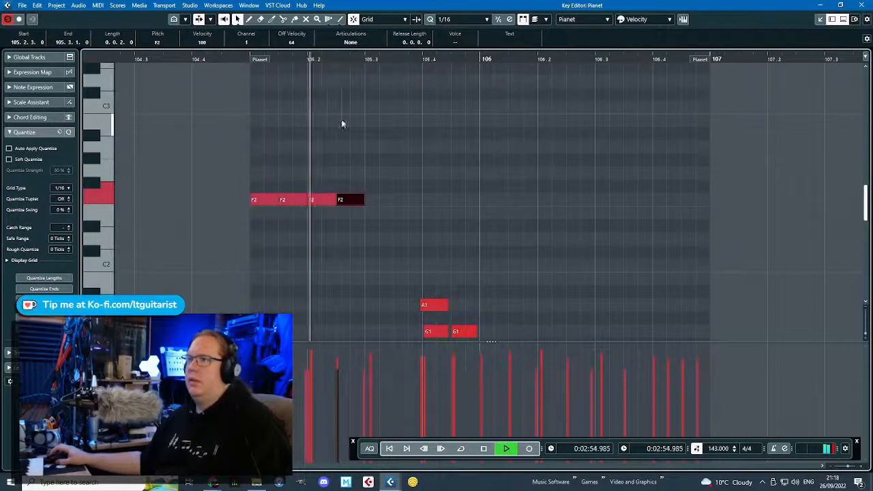
drag(412, 203, 463, 209)
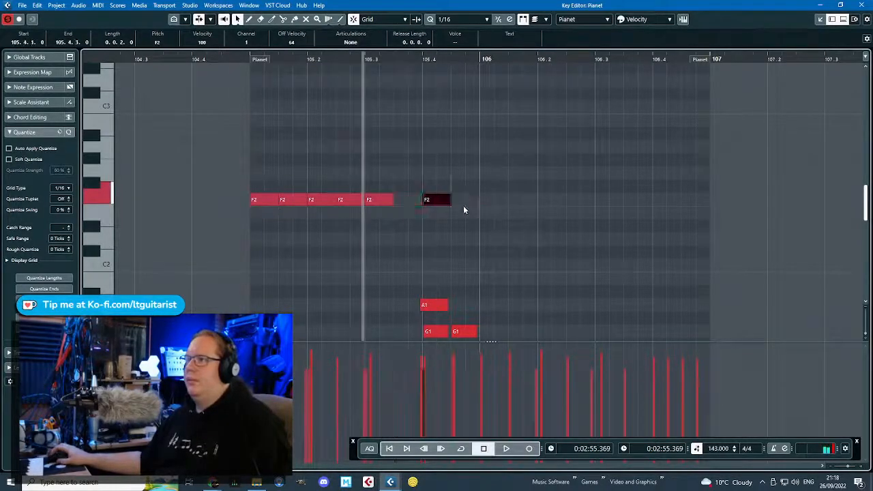
click(256, 62)
key(space)
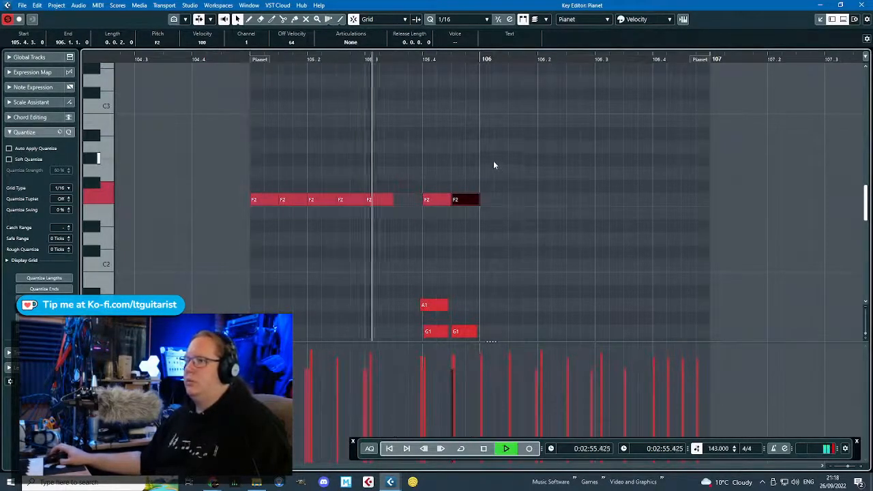
key(space)
Duplicate bar 105's F2 notes into bar 106 and delete the copy on the first beat of bar 106.
drag(553, 142, 270, 223)
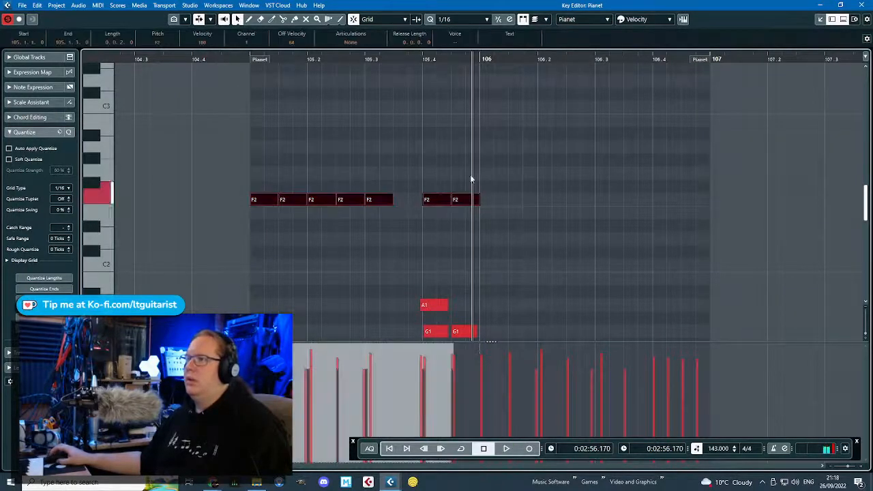
key(ctrl+d)
click(504, 163)
click(494, 200)
key(Delete)
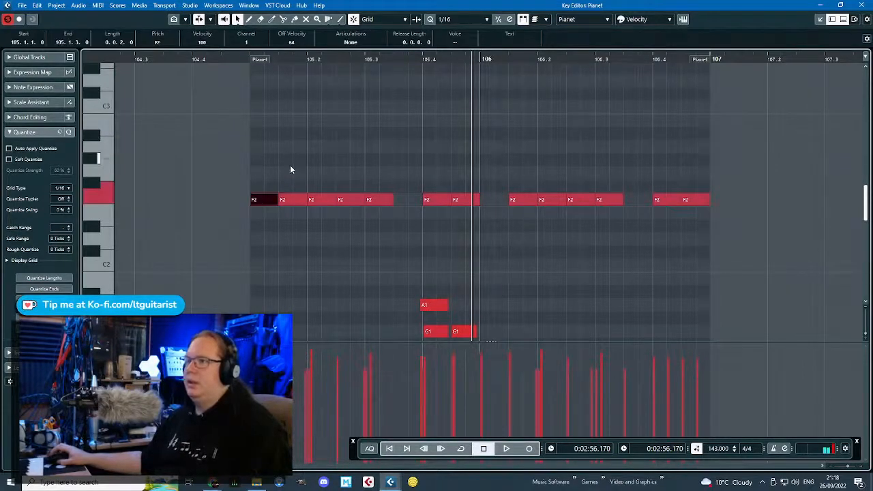
Play back the F2 pattern from the start of bar 105.
click(272, 161)
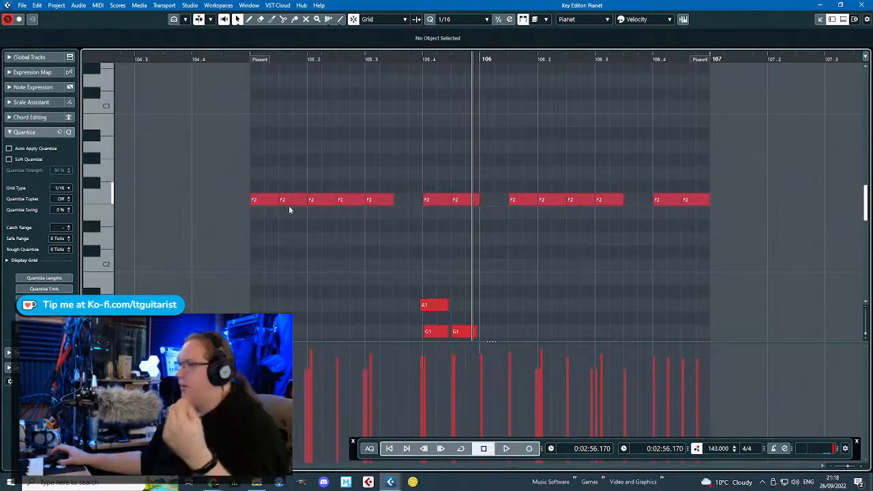
click(258, 201)
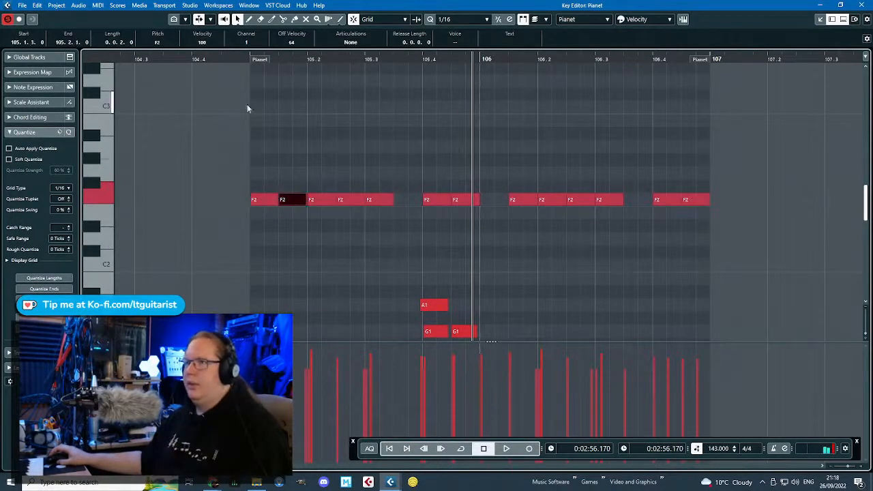
click(248, 58)
key(space)
key(space)
click(375, 182)
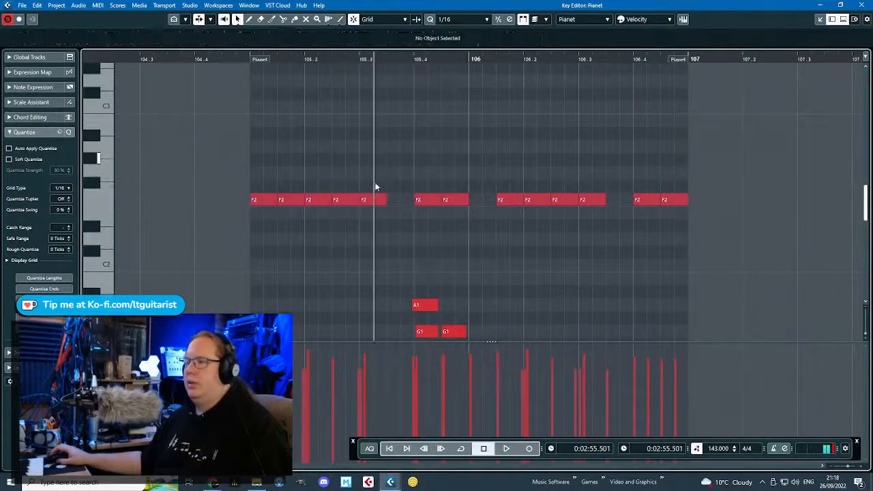
Raise the velocity of the F2 notes at 105.1.1, 105.3.1, 105.4.3, 106.1.3, 106.3.1 and 106.4.3.
click(376, 199)
shift+click(450, 199)
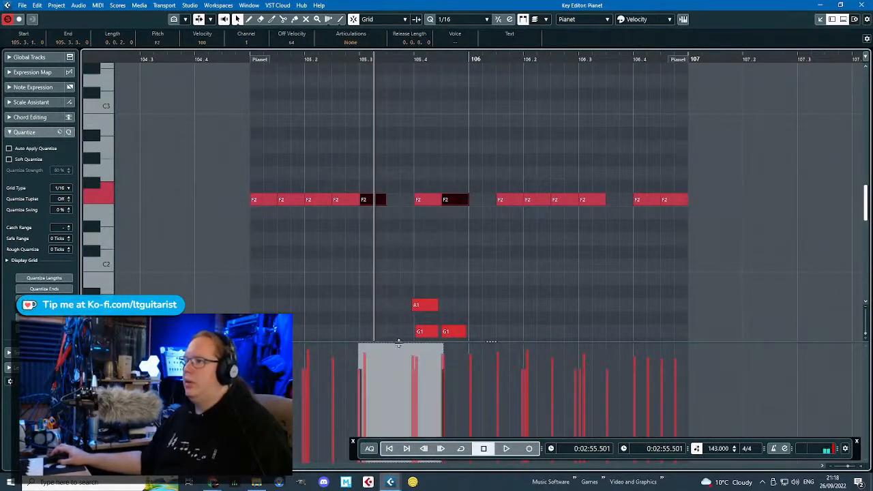
click(600, 254)
click(593, 199)
shift+click(673, 199)
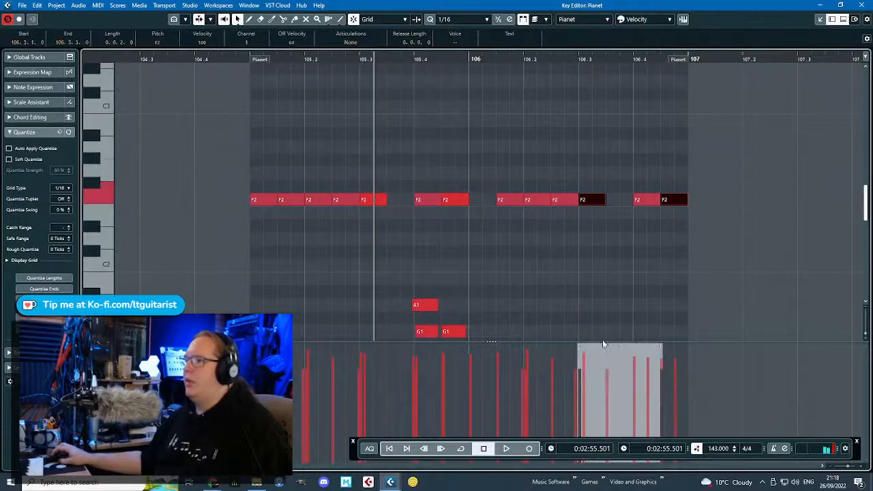
click(508, 199)
shift+click(254, 200)
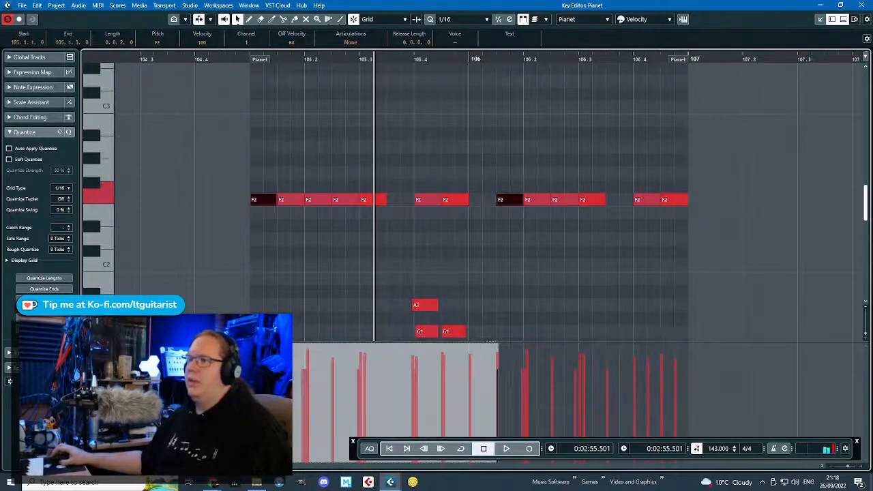
Play the accented F2 pattern from bar 105 together with the lower drum notes.
click(239, 58)
key(space)
click(433, 130)
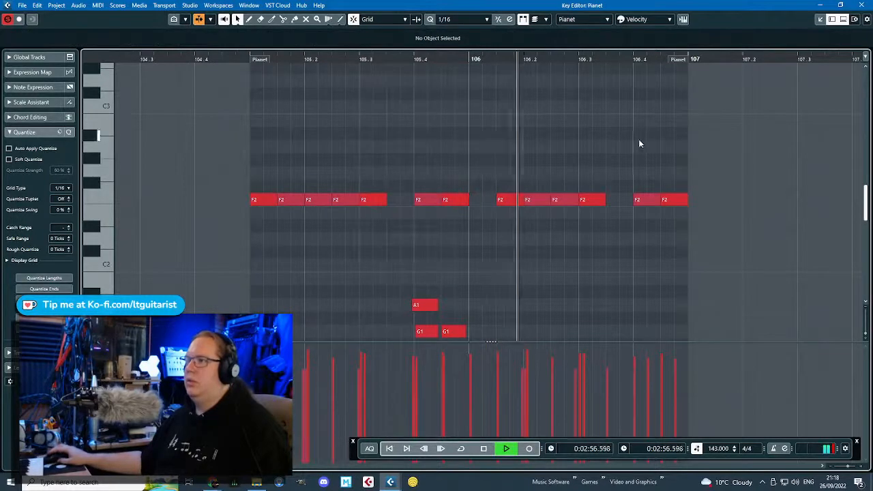
scroll(665, 163, down, 3)
key(space)
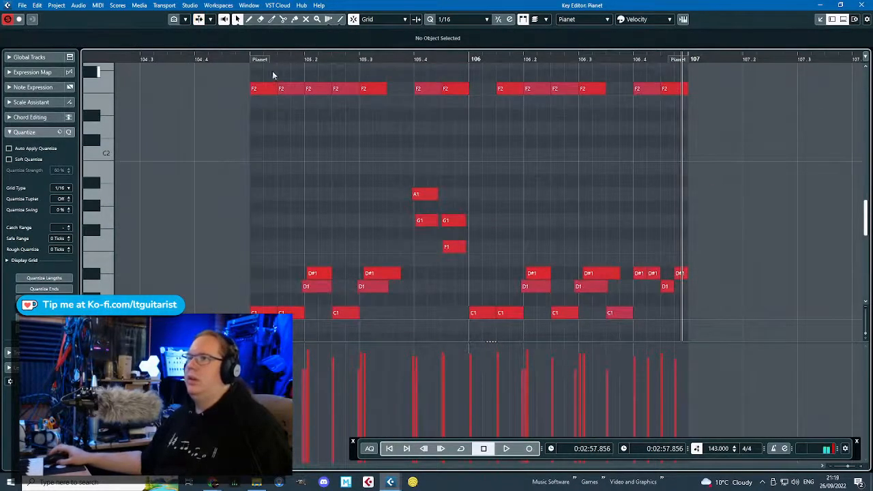
key(space)
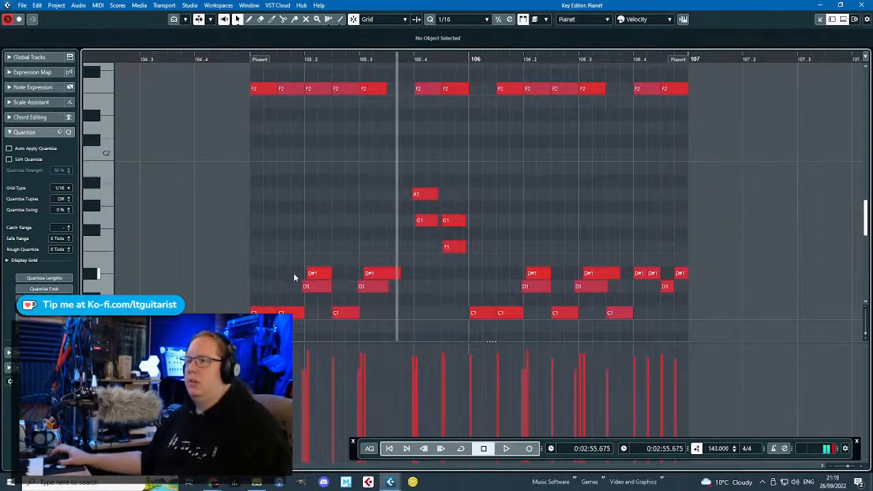
Quantize the D#1 notes on beats 2 and 3 of both bars and delete the D1 notes doubling them.
drag(358, 271, 379, 273)
key(q)
drag(273, 291, 634, 286)
key(Delete)
drag(592, 246, 543, 276)
key(q)
Delete the D#1 and D1 fill on the last beat of bar 106 and play the part back.
drag(725, 163, 689, 223)
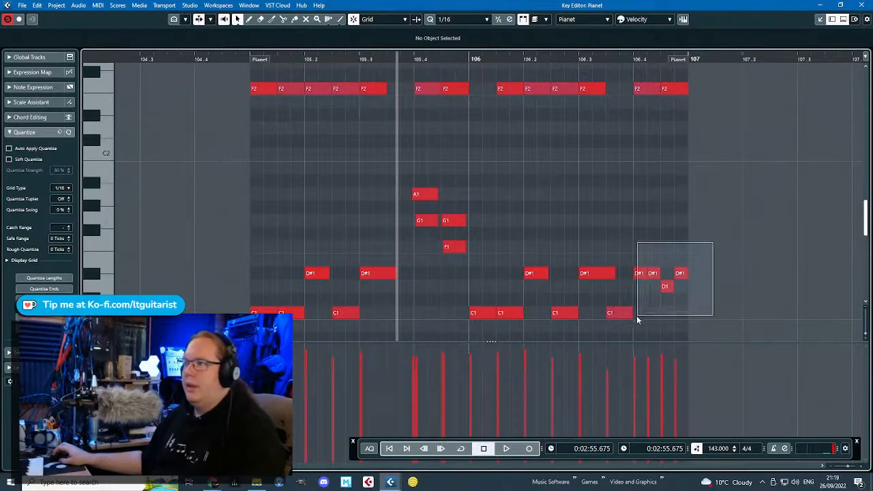
drag(636, 315, 639, 320)
key(Delete)
drag(240, 59, 236, 63)
key(space)
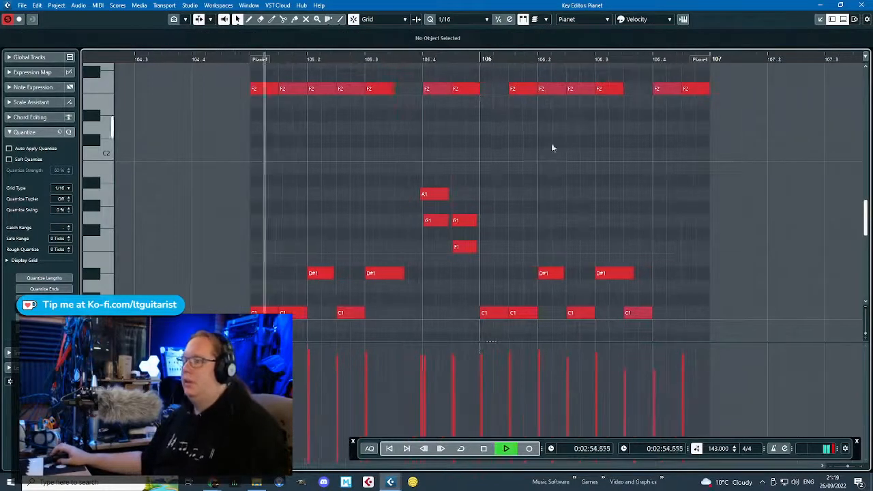
key(space)
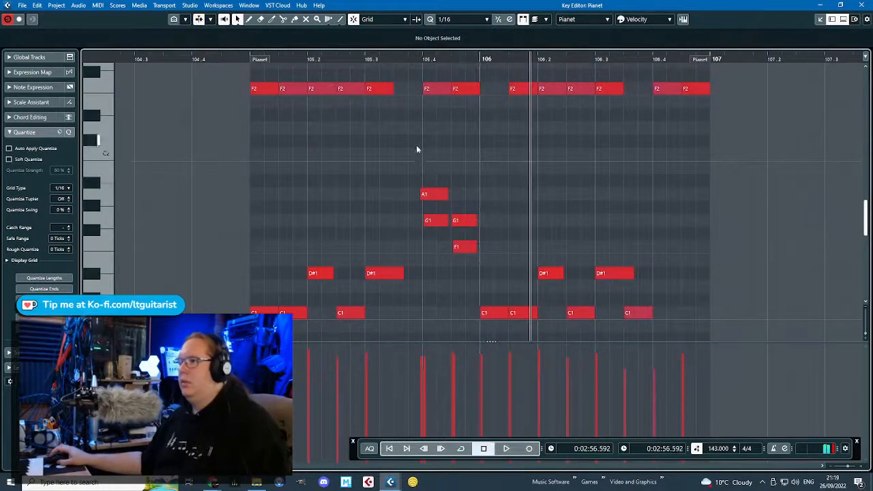
Replace the A1, G1 and F1 notes on beat 4 of bar 105 with D#1 at 105.4.1 and C1 at 105.4.3, and audition the part.
drag(463, 197, 487, 204)
key(Delete)
drag(439, 222, 443, 274)
drag(468, 223, 471, 313)
drag(480, 272, 458, 205)
key(Delete)
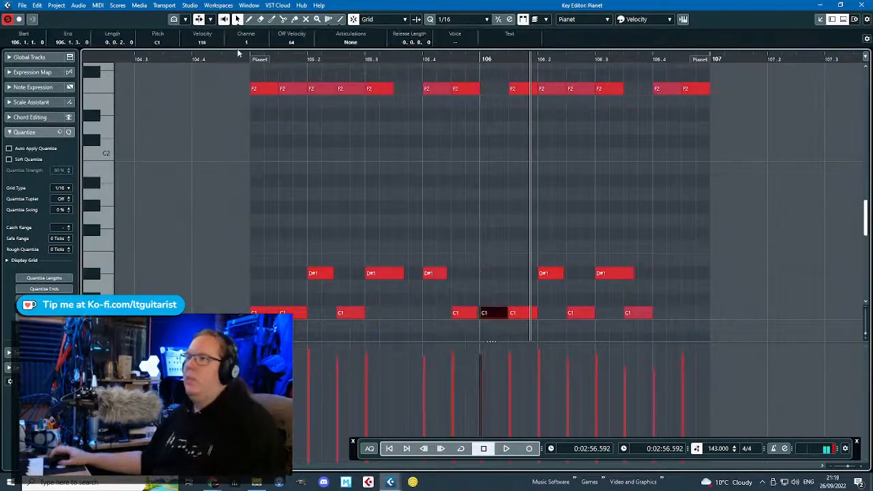
click(242, 58)
key(space)
click(543, 170)
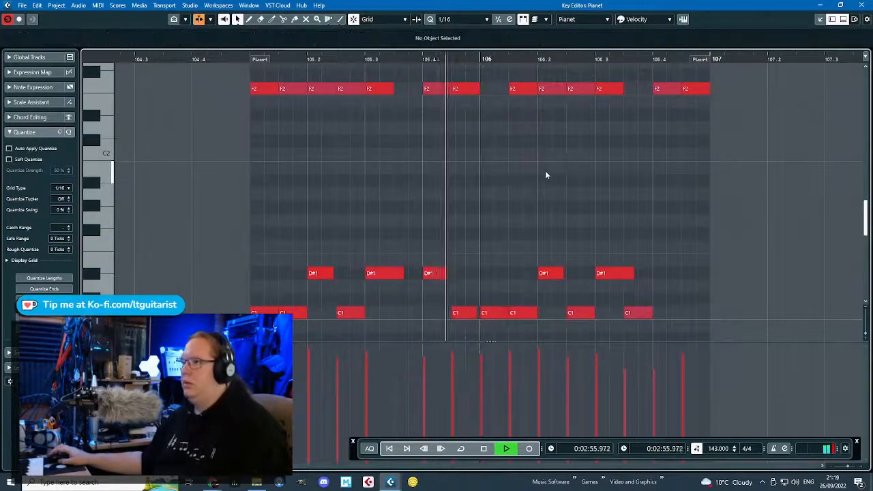
key(space)
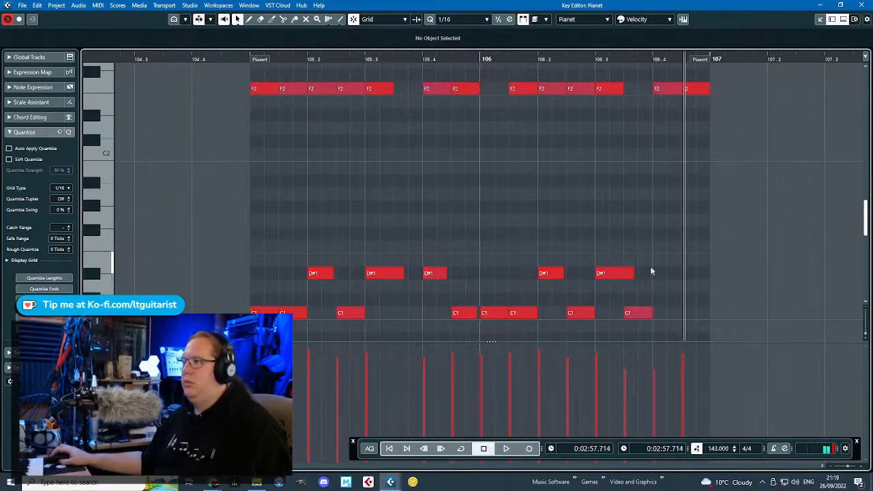
Add a D#1 note at 106.4.1 and play the drum part from bar 105.
mouse_move(654, 273)
mouse_down()
mouse_move(692, 275)
mouse_move(656, 275)
mouse_up()
click(236, 59)
key(space)
click(460, 262)
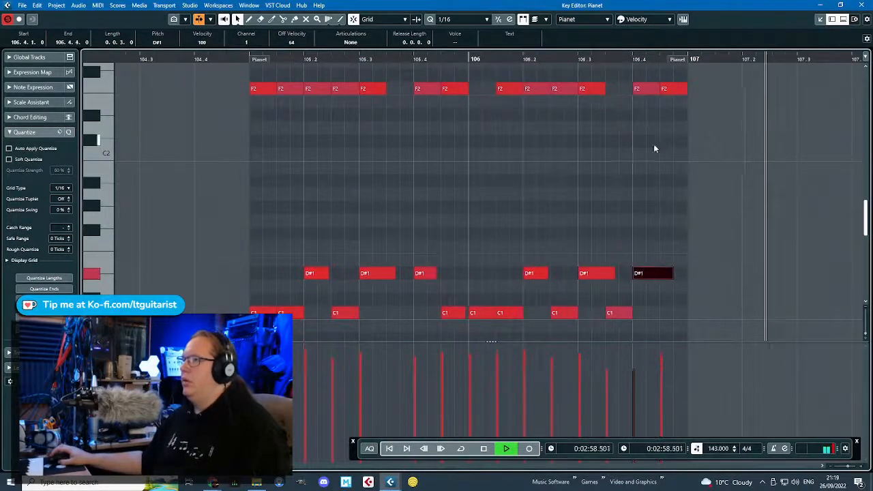
click(619, 158)
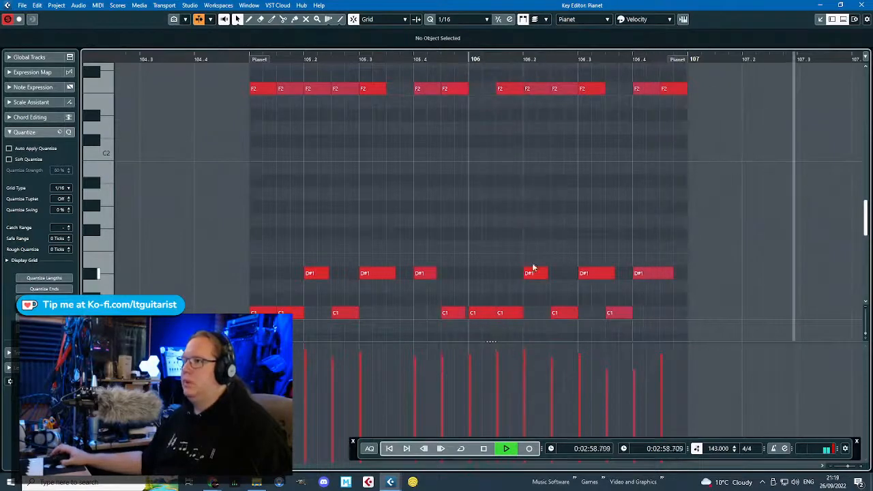
Lower the velocity of the C1 notes at 105.4.3 and 106.1.3.
click(508, 312)
shift+click(456, 311)
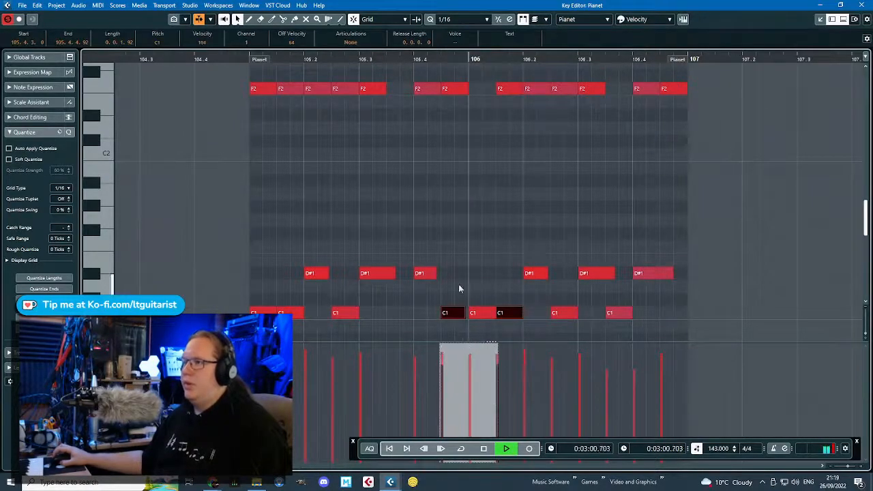
click(790, 107)
Close the Key Editor and duplicate the green drum part to fill bars 107 to 112.
click(863, 5)
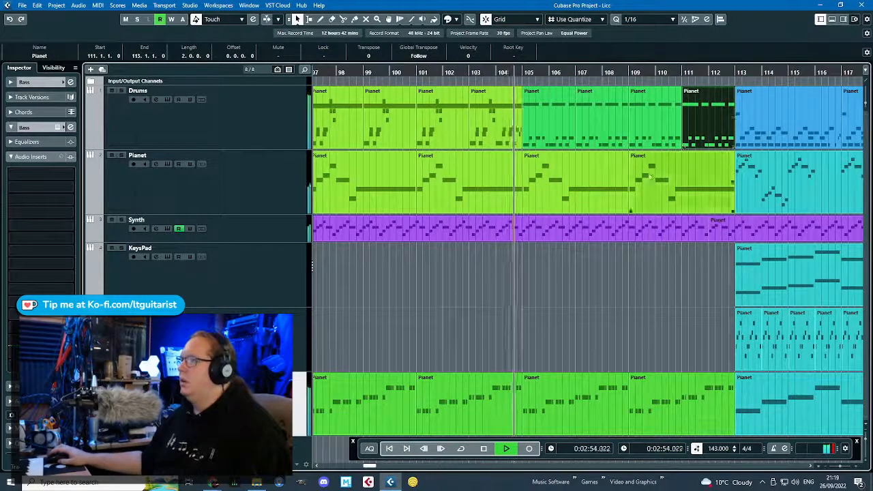
scroll(636, 347, up, 2)
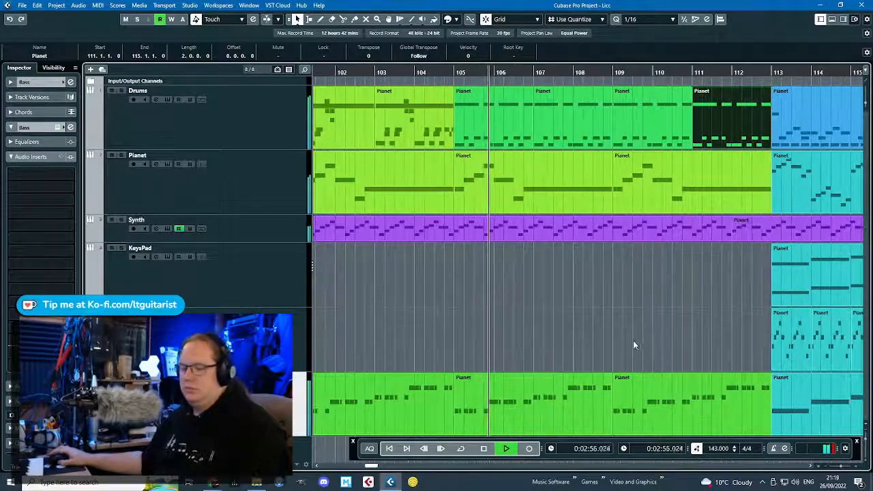
click(666, 335)
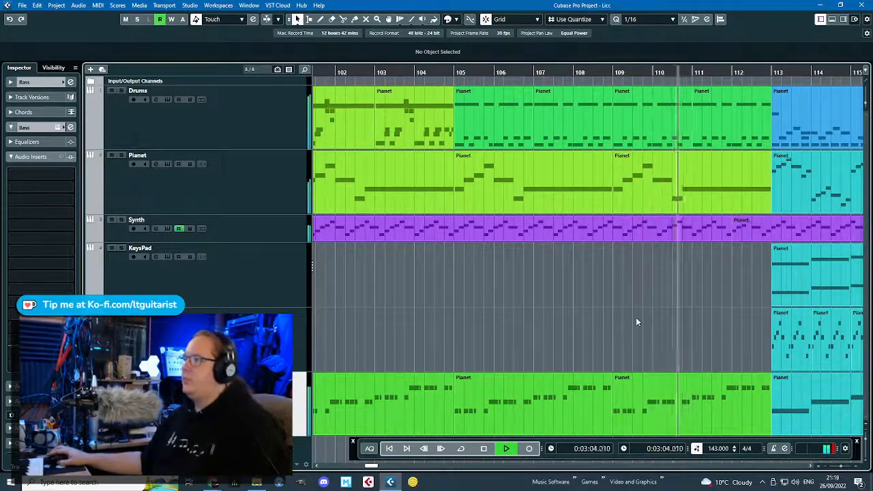
Listen to the arrangement with the new drum pattern through the transition into bar 113.
key(g)
key(g)
key(h)
key(h)
key(h)
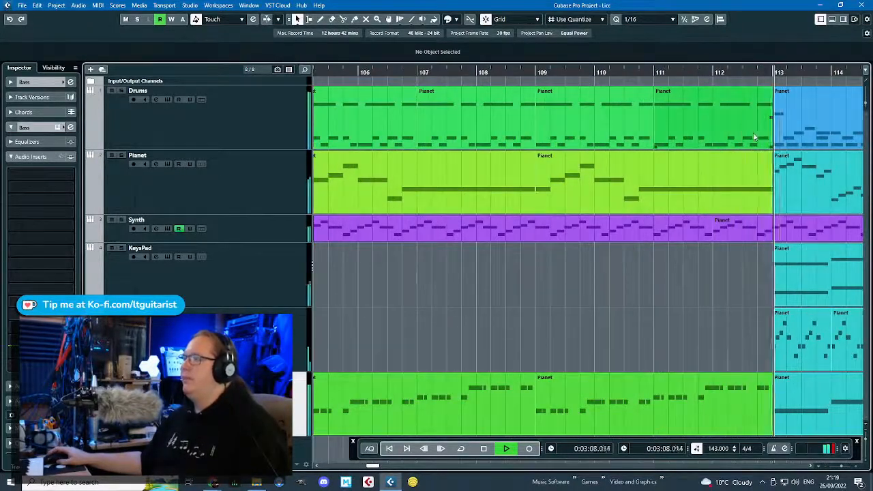
key(g)
key(g)
key(g)
key(g)
key(g)
key(space)
Open the drum part at bar 111 in the Key Editor and delete the F2 notes on beat 112.4.
double_click(670, 117)
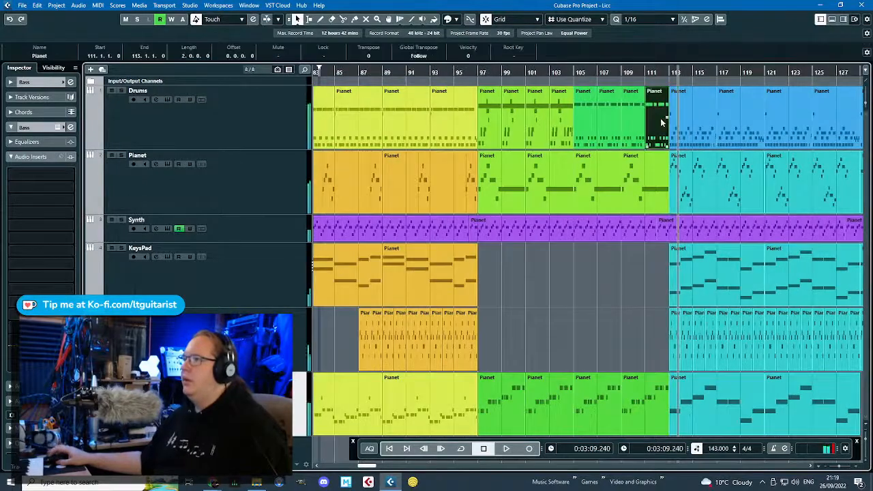
key(h)
key(h)
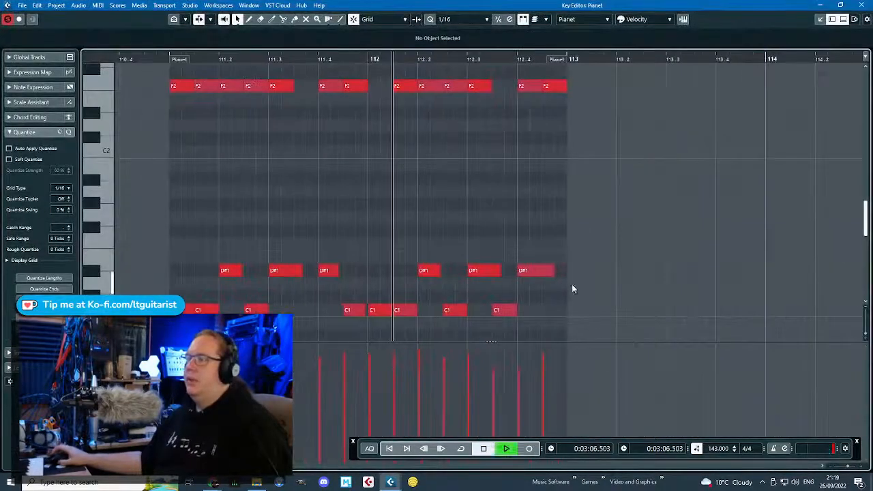
click(534, 268)
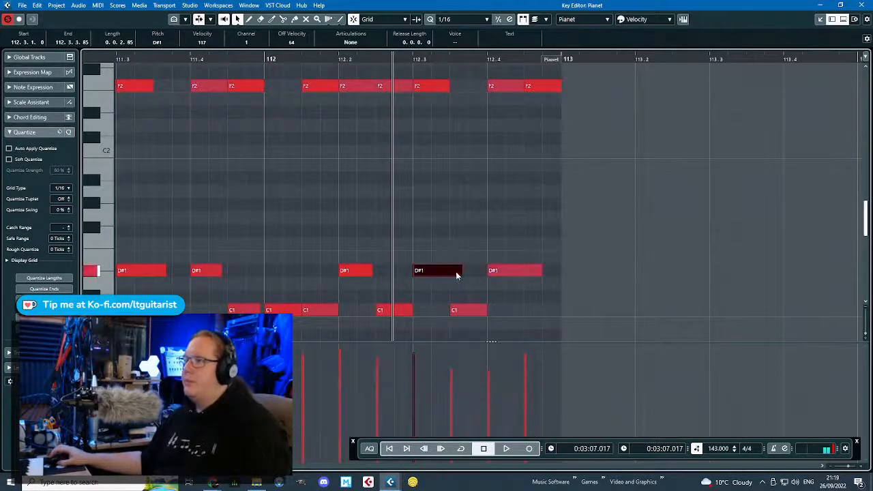
mouse_move(596, 175)
mouse_down()
mouse_move(452, 96)
mouse_move(480, 80)
mouse_up()
key(Delete)
Shorten the D#1 and F2 notes at 112.3.1 to a sixteenth and delete the remaining notes after them in bar 112.
drag(461, 271, 431, 272)
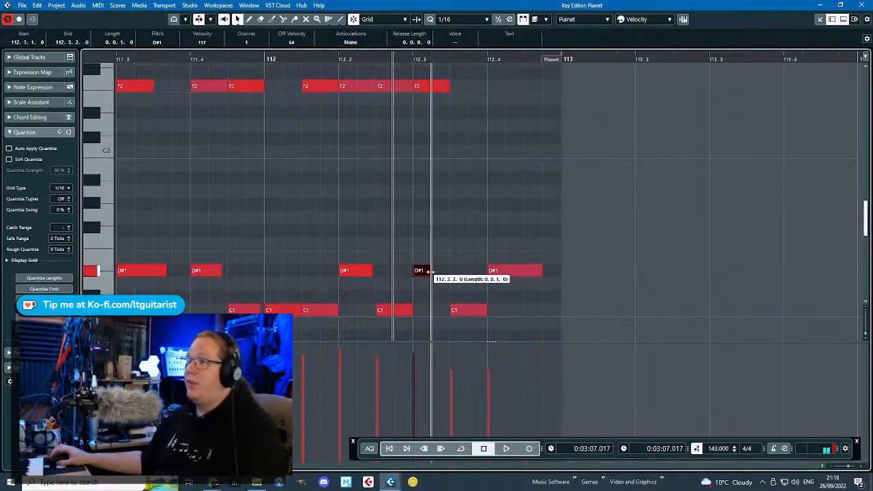
drag(448, 87, 431, 86)
drag(645, 188, 434, 358)
key(Delete)
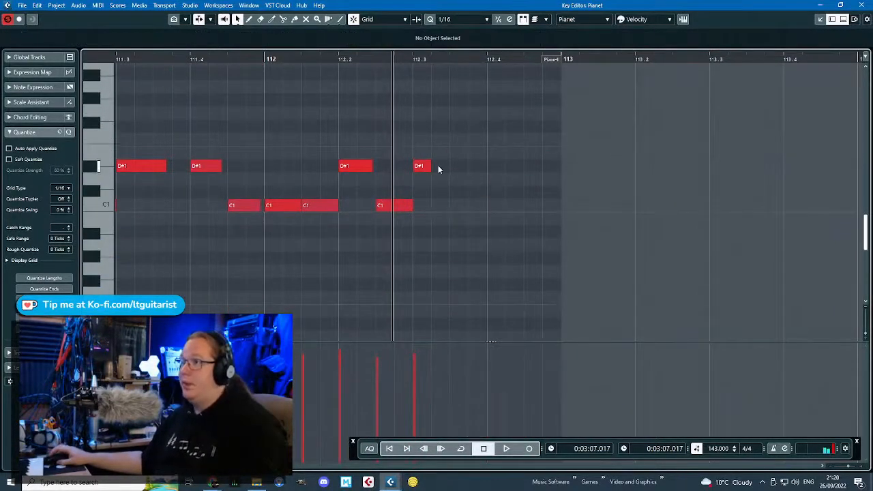
Add D#1 at 112.3.2 and D1 at 112.3.3, and duplicate the three-note figure from 112.3.1 twice.
double_click(439, 170)
double_click(455, 177)
drag(521, 168, 447, 164)
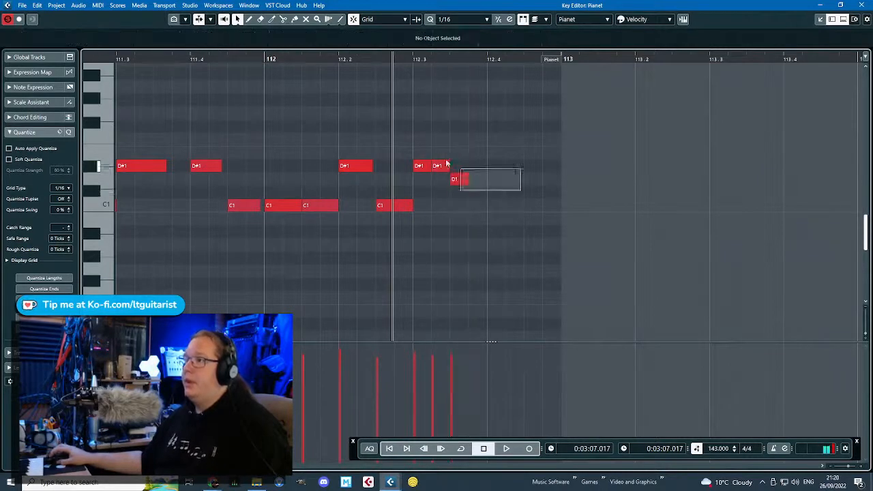
key(ctrl+d)
key(ctrl+d)
Delete the D#1 at 112.4.4 and move the D1 from 113.1.1 into its place.
drag(613, 143, 563, 205)
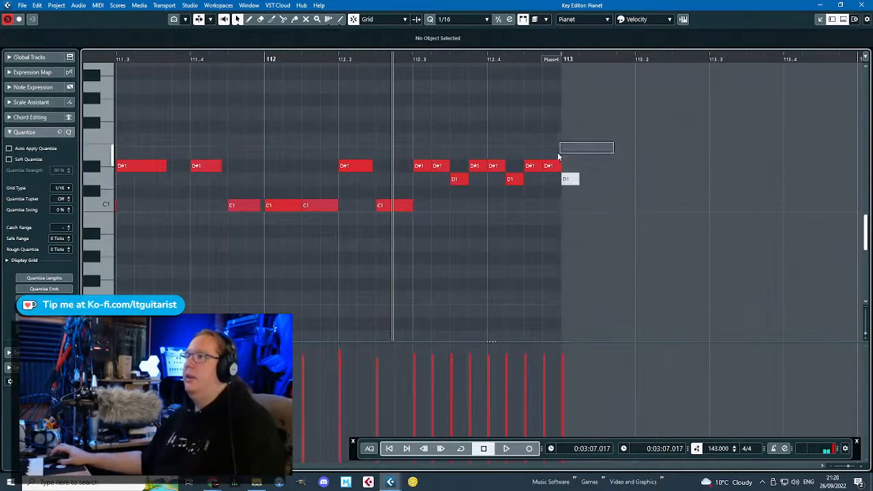
drag(558, 157, 554, 167)
key(Delete)
drag(571, 179, 554, 182)
Play the new fill from 112.3 and vary the velocities of its notes.
key(space)
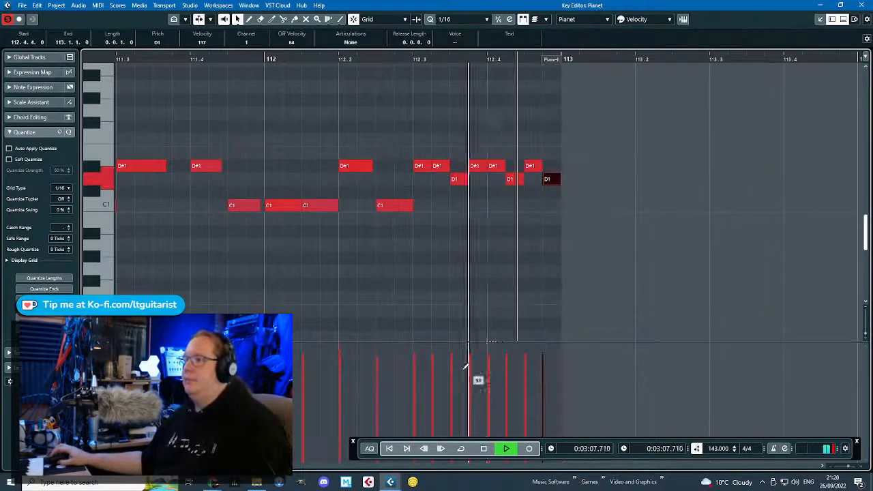
key(space)
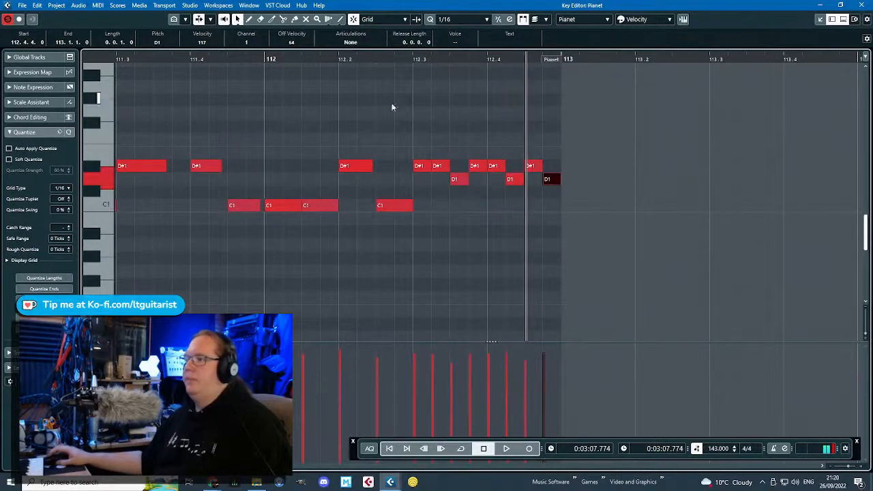
click(407, 68)
click(414, 58)
key(space)
key(space)
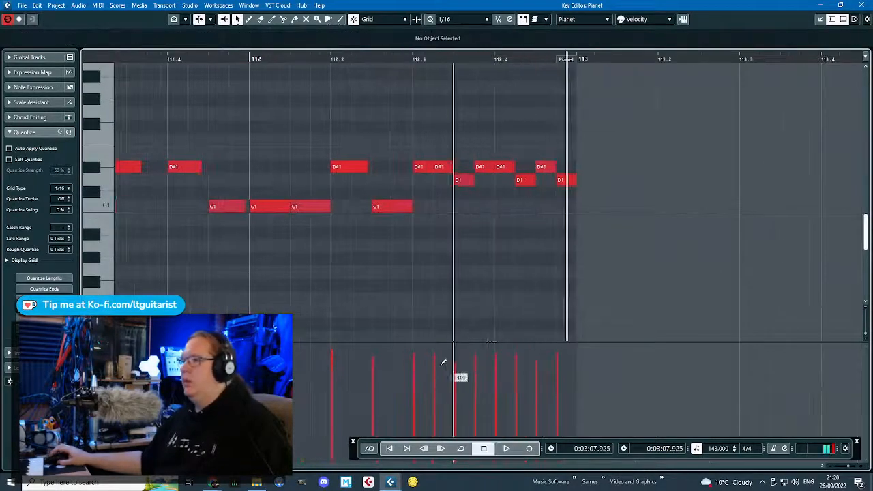
Close the Key Editor and listen to the arrangement with the new drum fill through the transition into bar 113.
click(869, 6)
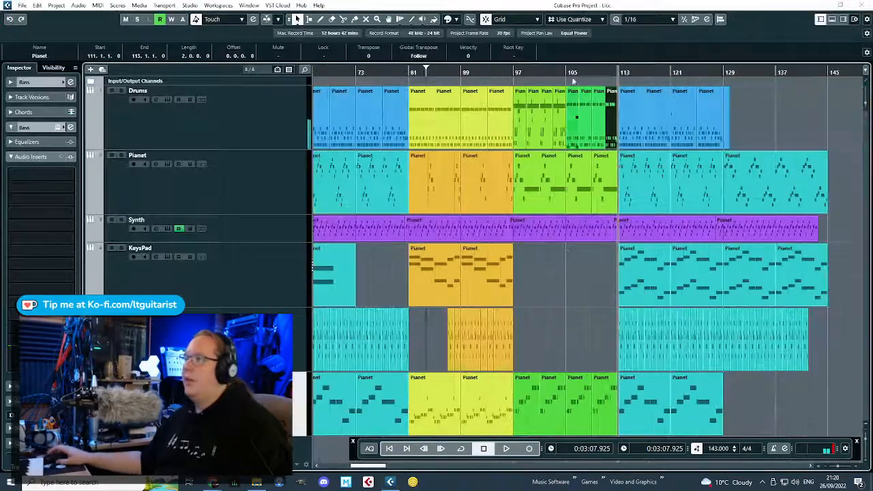
key(space)
key(h)
key(h)
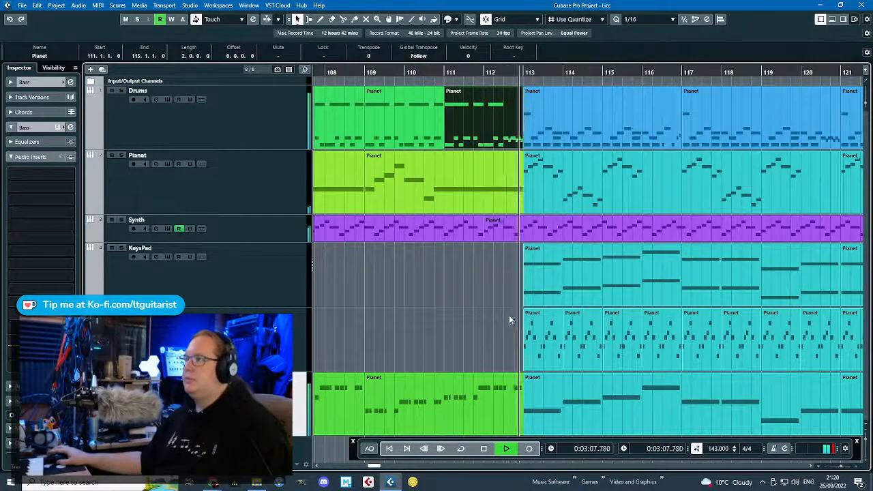
key(g)
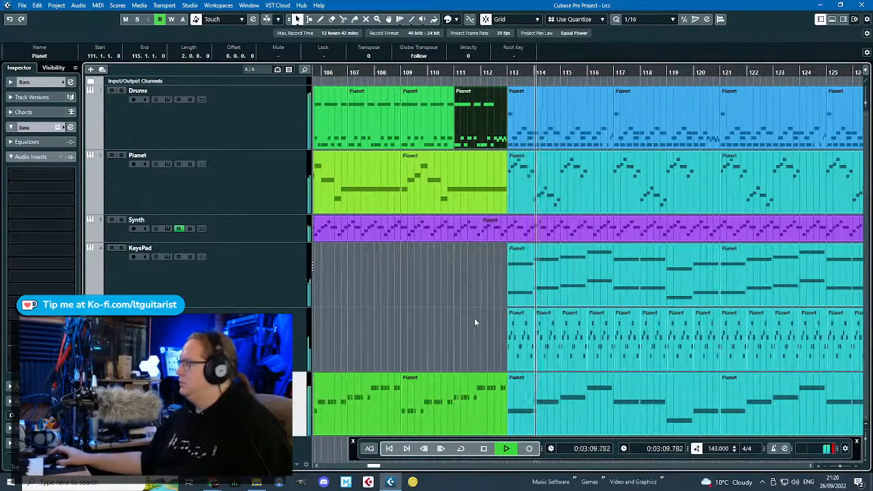
scroll(580, 347, down, 2)
scroll(580, 348, up, 2)
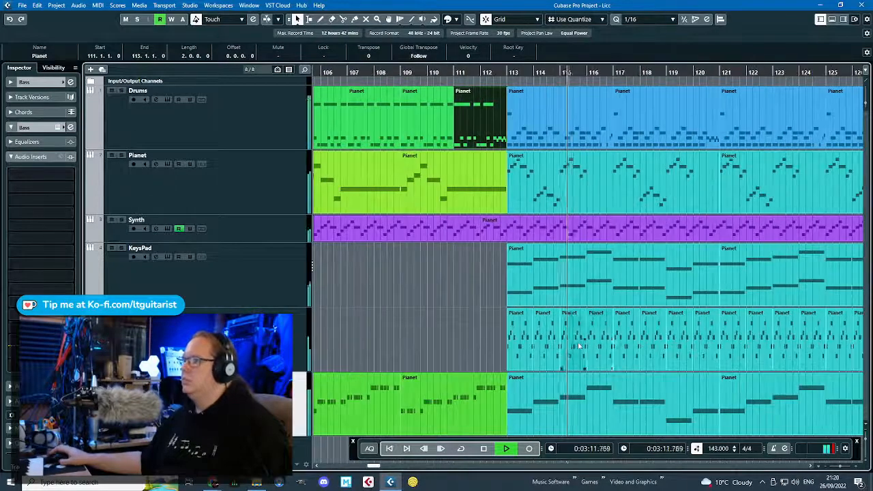
scroll(613, 336, down, 3)
scroll(699, 337, up, 4)
scroll(677, 315, down, 3)
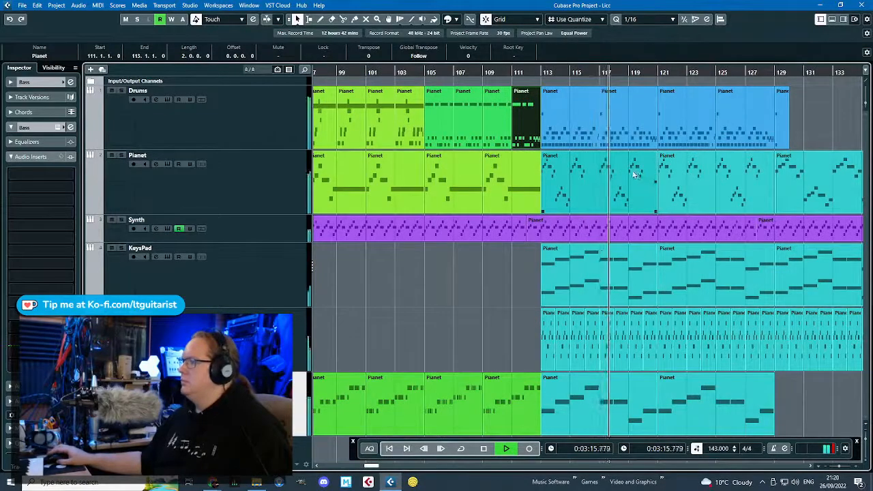
scroll(583, 211, down, 3)
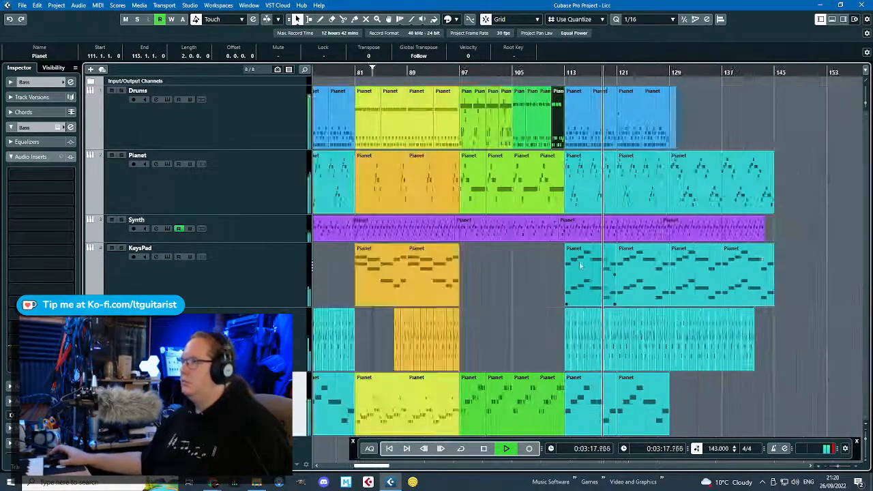
scroll(562, 273, down, 1)
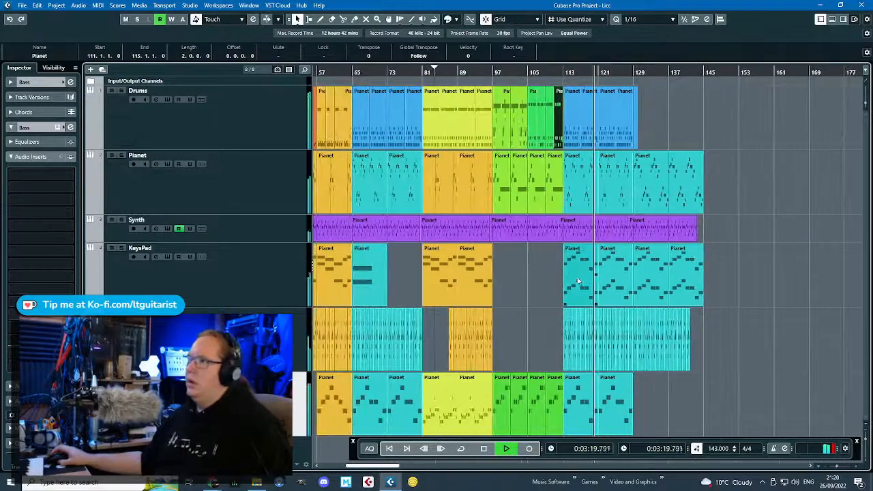
key(space)
Replace the blue drum parts in bars 113 to 128 with two duplicates of the green parts from bars 105 to 112.
scroll(584, 281, up, 3)
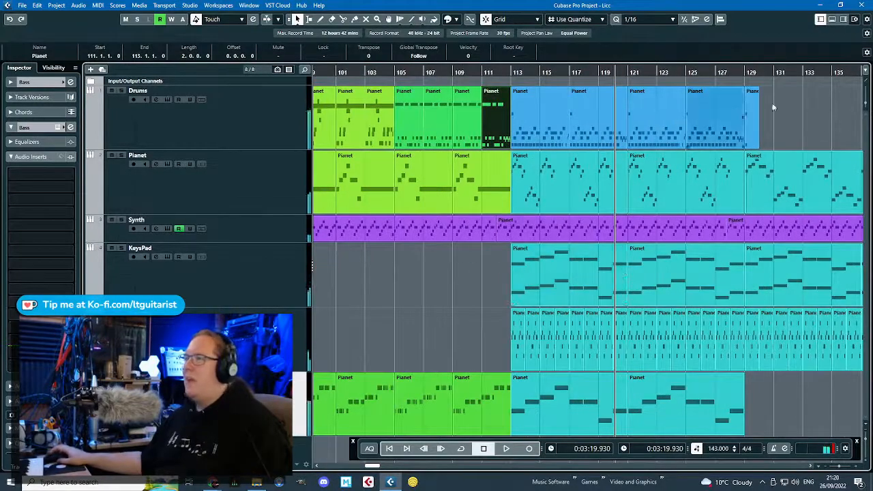
click(696, 101)
key(Delete)
drag(715, 92, 505, 137)
key(Delete)
click(410, 86)
key(ctrl+d)
key(ctrl+d)
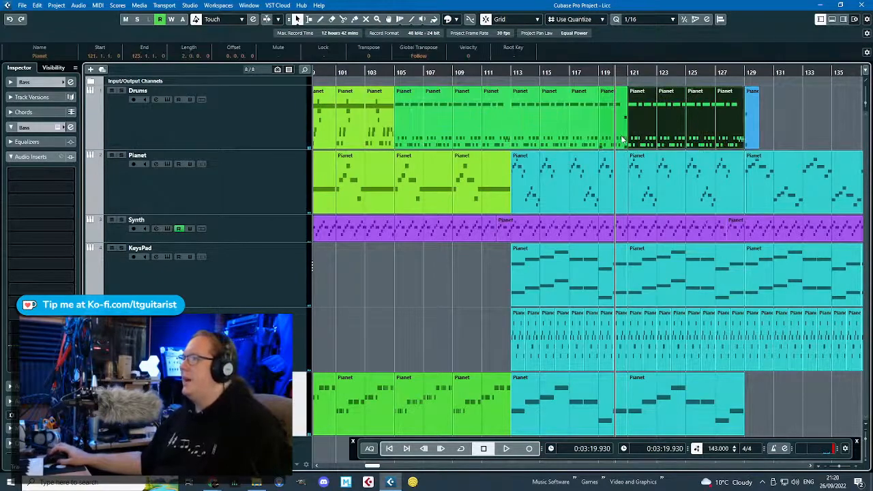
Play the arrangement from bar 109 to check the duplicated green drum parts against the other tracks up to bar 124.
click(463, 71)
key(space)
click(457, 333)
scroll(480, 316, up, 1)
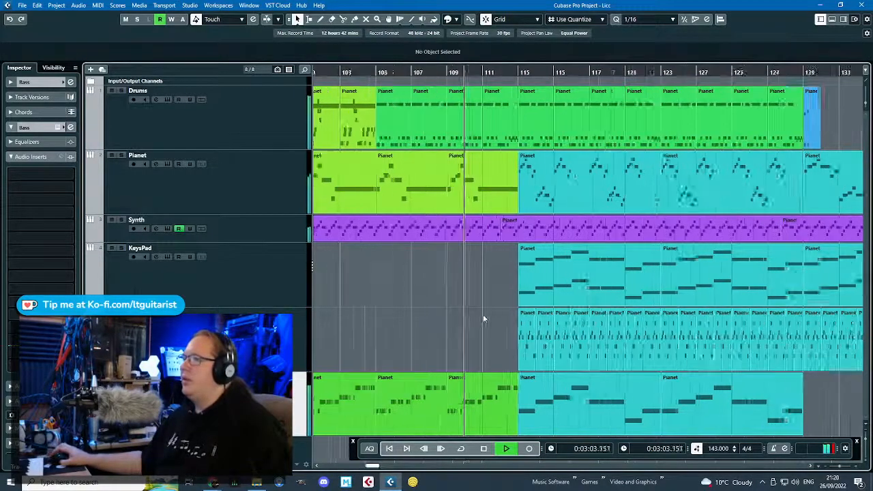
scroll(495, 311, down, 3)
scroll(458, 327, up, 2)
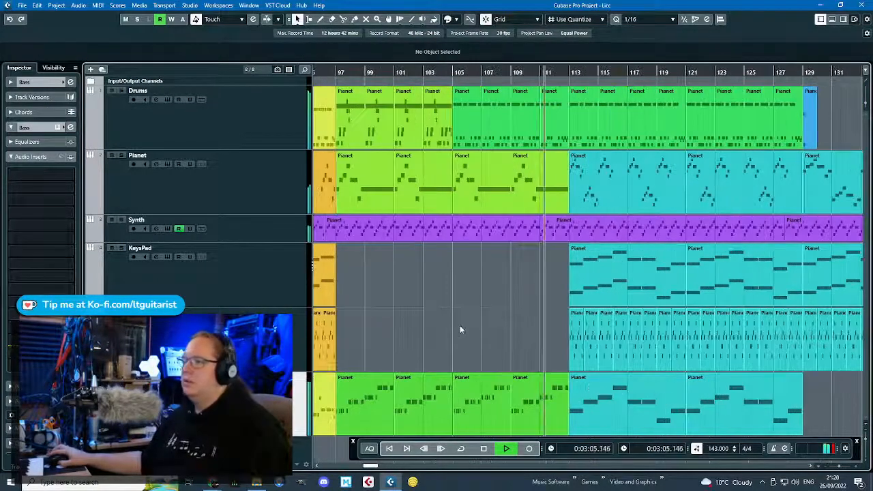
scroll(459, 325, down, 2)
scroll(626, 335, up, 1)
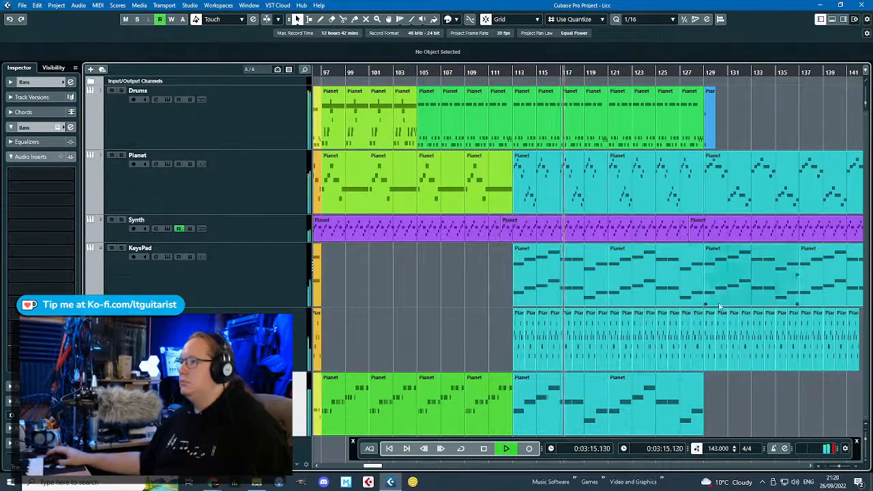
ctrl+scroll(711, 324, down, 1)
ctrl+scroll(729, 399, down, 2)
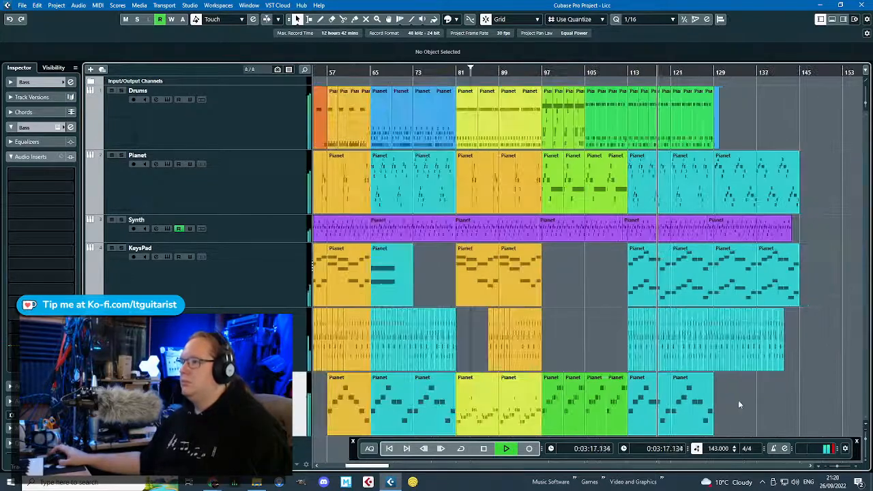
ctrl+scroll(736, 401, up, 2)
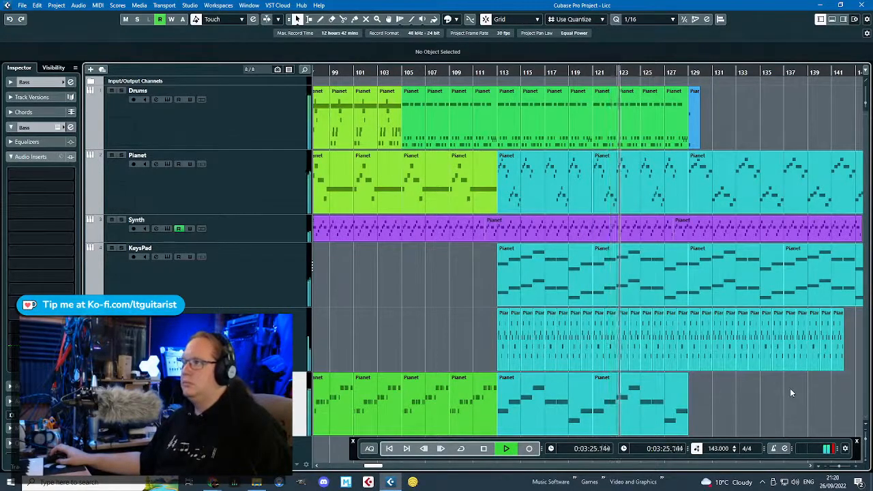
scroll(790, 388, right, 1)
key(space)
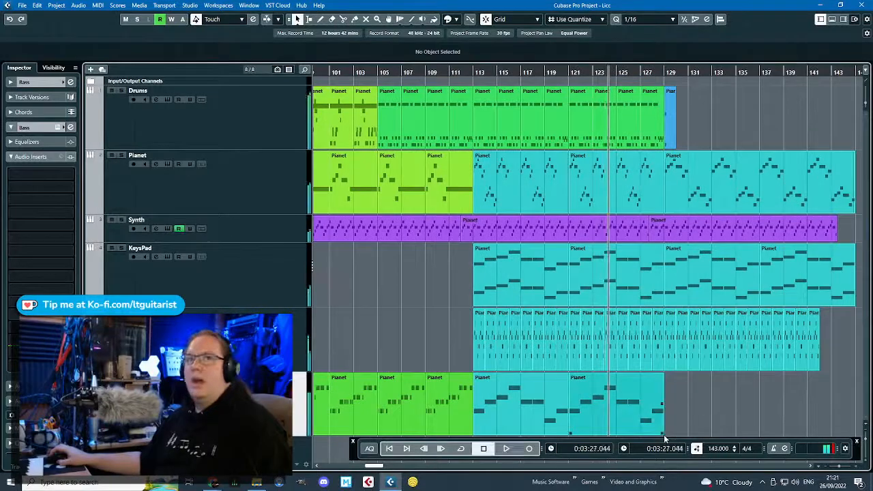
Set the grid type to Beat and extend the bass part that starts at bar 121 to end at bar 135.
drag(664, 433, 733, 434)
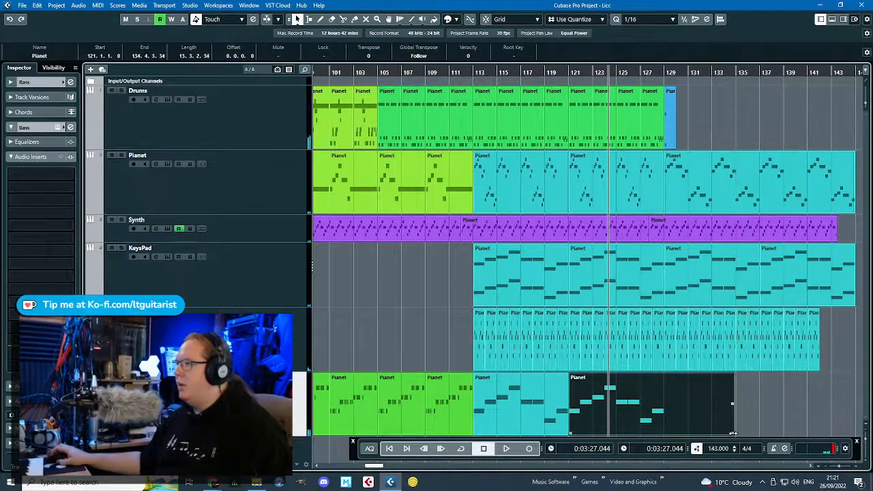
click(585, 19)
click(593, 61)
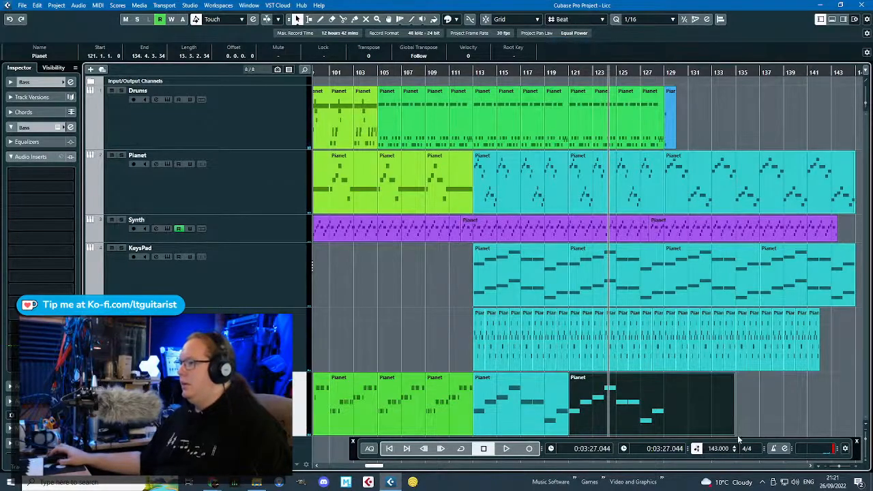
ctrl+scroll(734, 433, up, 3)
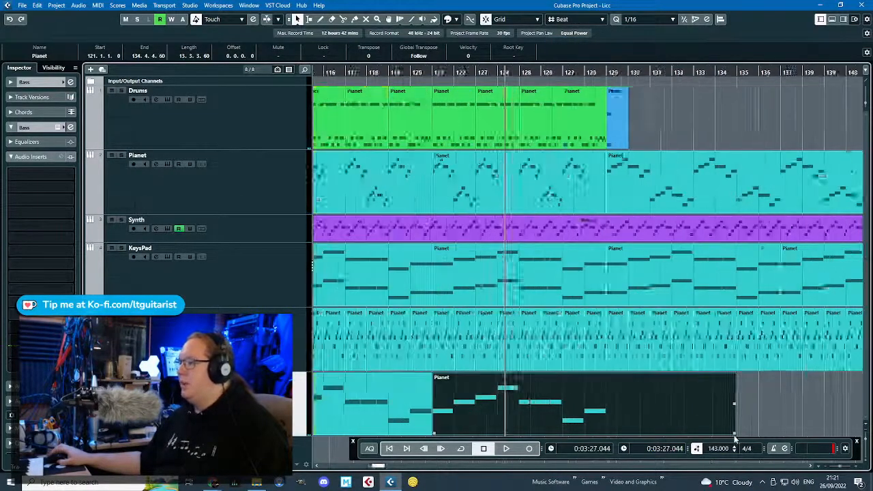
Lengthen the bass part's last E1 note at 128.1.1 to near the end of bar 134 and close the Key Editor.
double_click(704, 412)
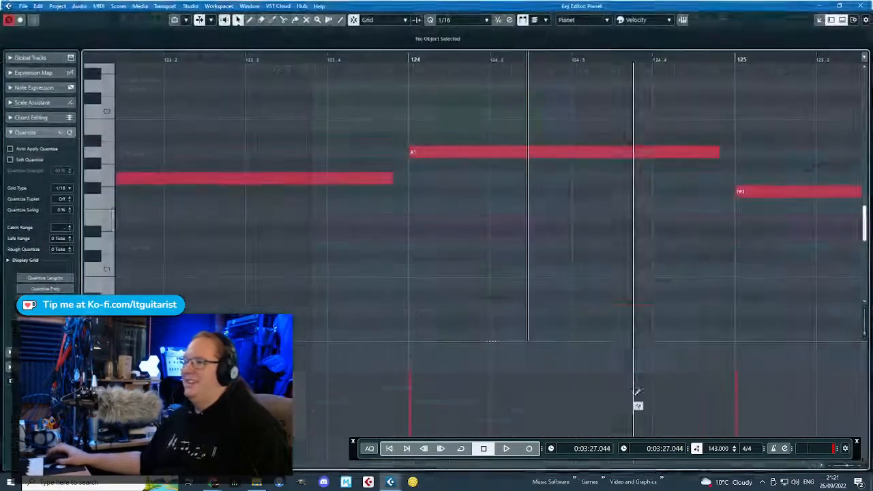
scroll(526, 273, down, 6)
drag(652, 250, 576, 185)
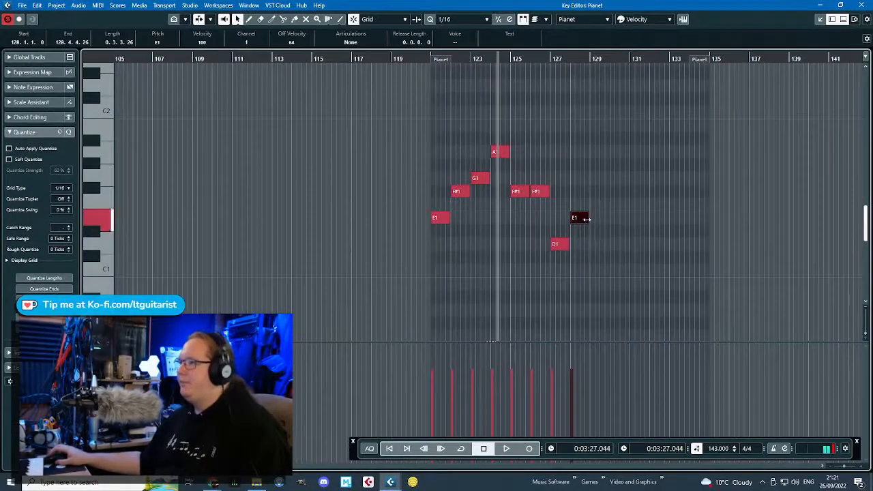
drag(587, 218, 703, 218)
click(727, 258)
click(862, 5)
Play the song on from bar 124 and recolour the leftover blue drum part at bar 129 turquoise.
key(space)
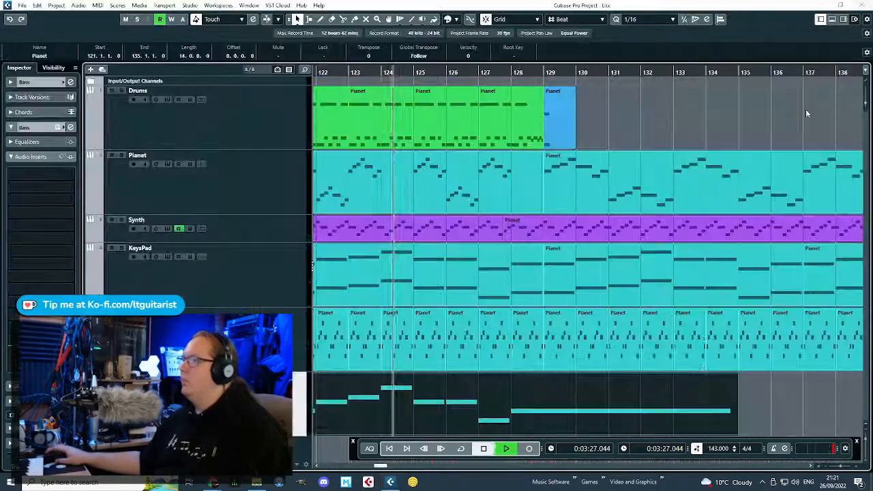
click(621, 215)
ctrl+scroll(616, 213, down, 3)
scroll(613, 211, down, 3)
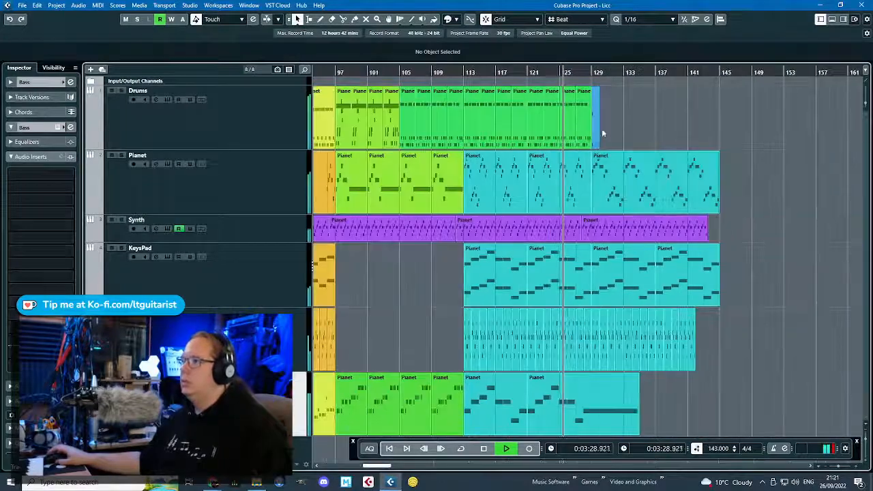
click(598, 136)
scroll(601, 164, up, 3)
click(470, 19)
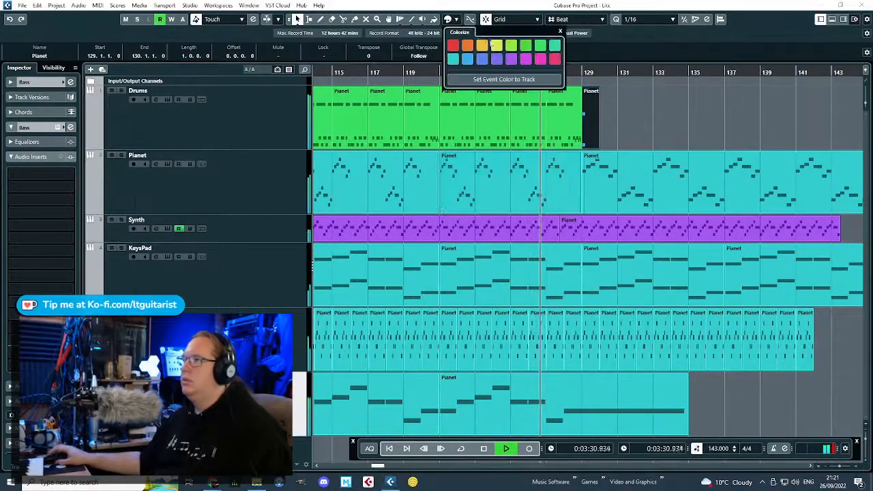
click(627, 83)
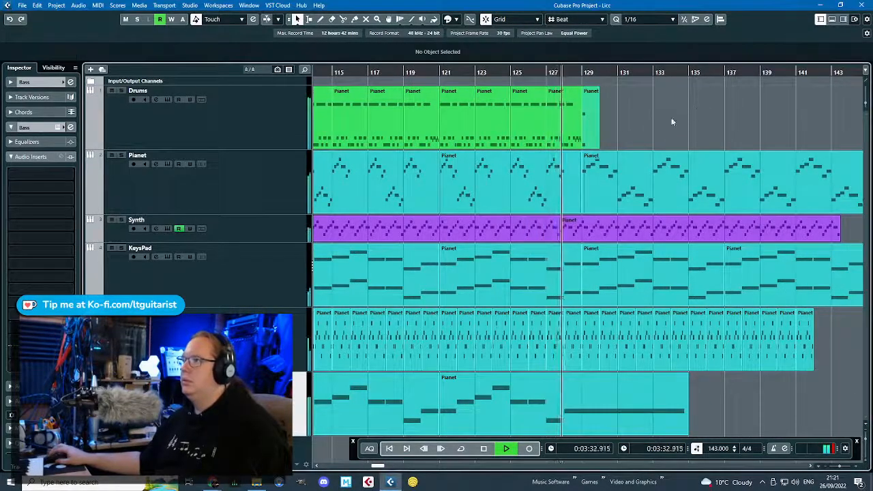
scroll(628, 131, up, 2)
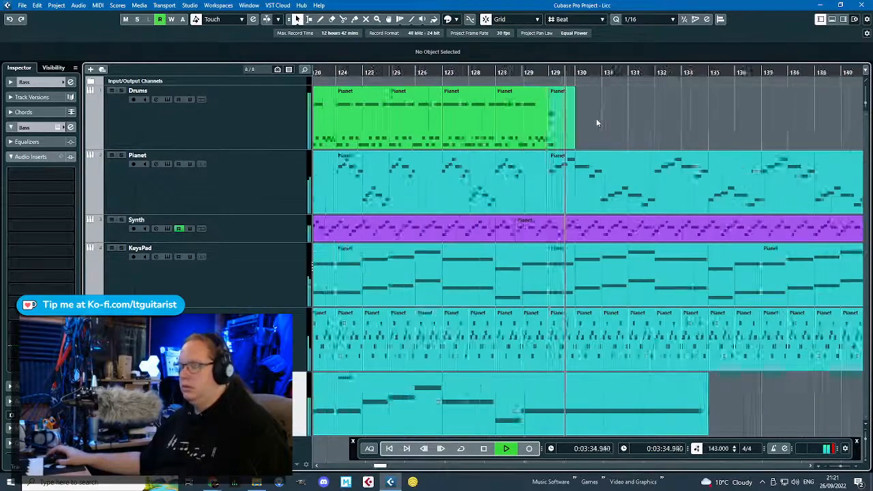
Stop playback and reveal the volume automation lane of the KeysPad track.
scroll(598, 124, down, 5)
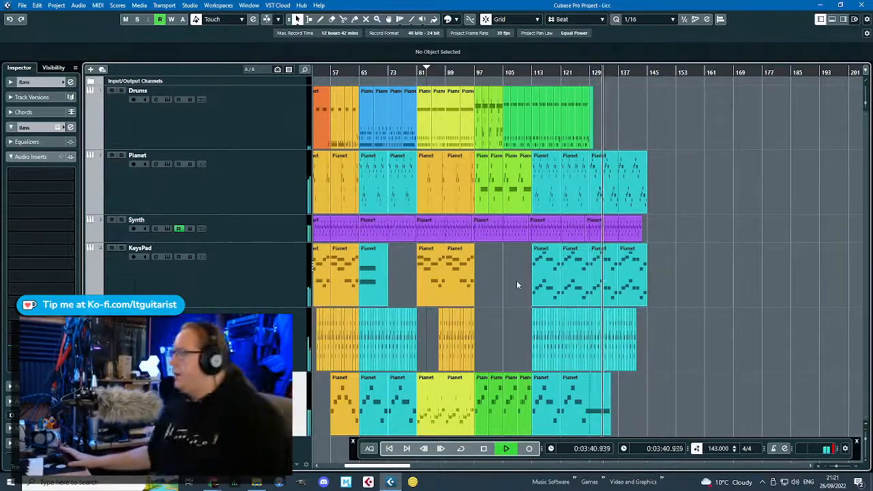
key(space)
scroll(477, 279, up, 2)
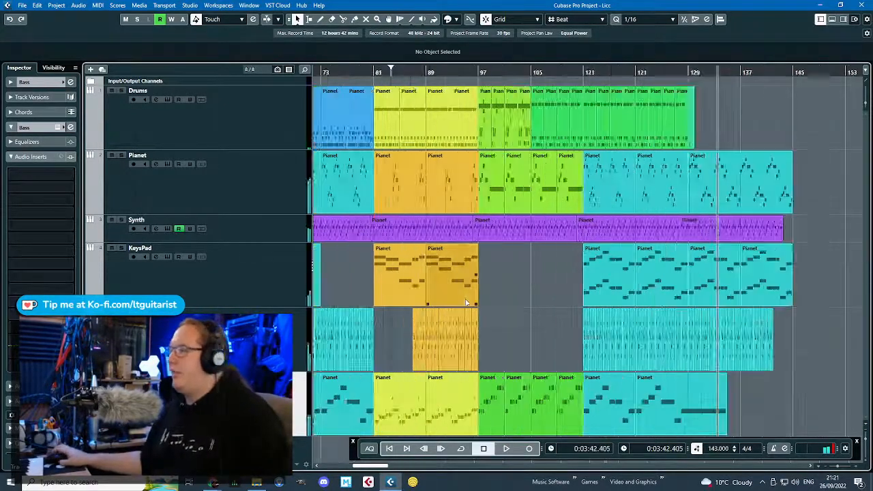
scroll(514, 307, up, 3)
click(455, 290)
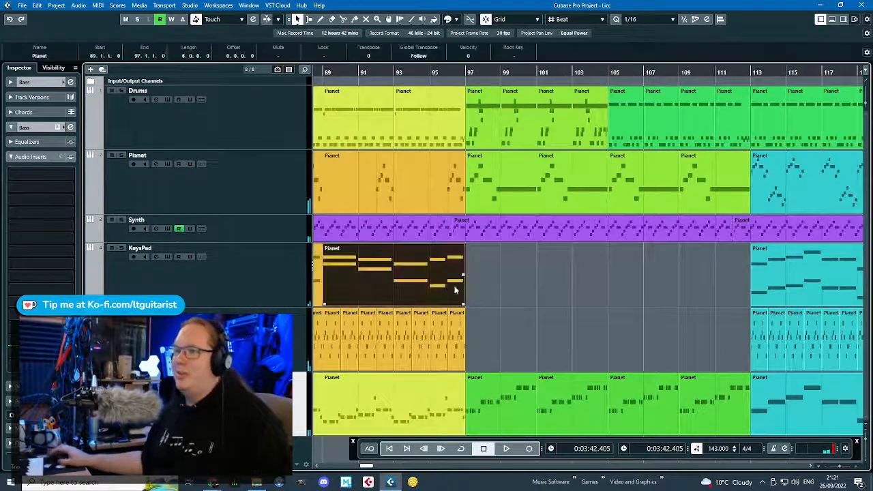
click(107, 304)
click(212, 263)
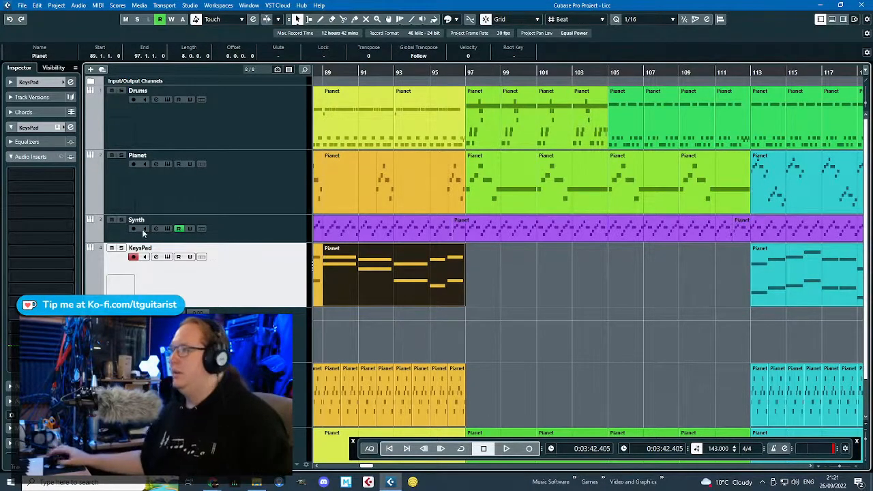
Duplicate the KeysPad part at bar 89 to bar 97, split the copy at bar 99 and delete its remainder.
click(485, 270)
click(461, 271)
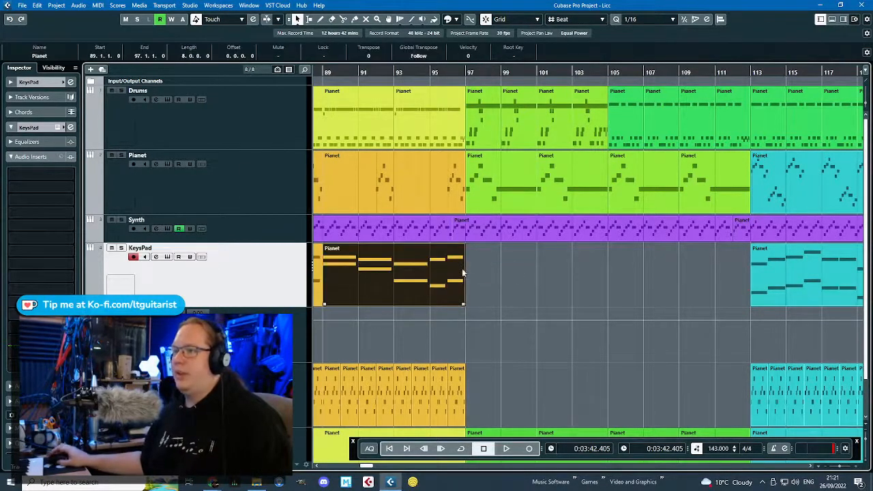
key(ctrl+d)
drag(503, 278, 525, 281)
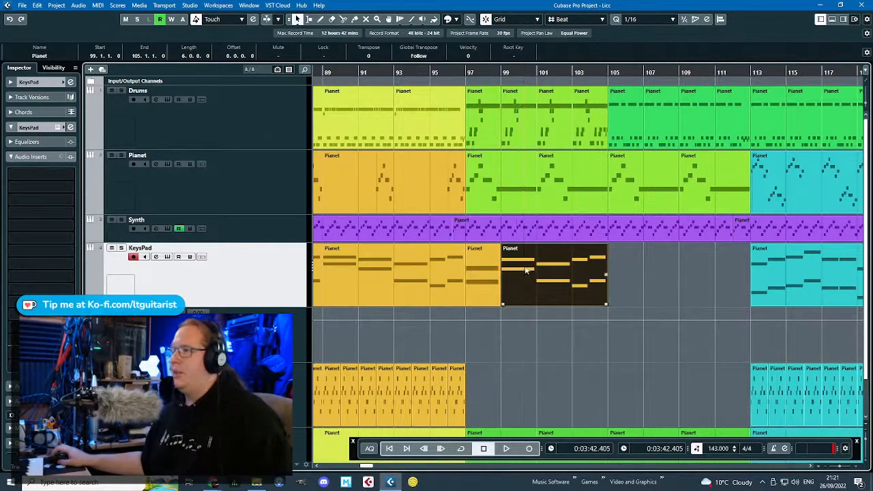
key(Delete)
Duplicate the two-bar KeysPad part at bar 97 repeatedly until the copies fill the gap up to bar 113.
click(480, 269)
key(ctrl+d)
key(ctrl+d)
key(ctrl+d)
key(ctrl+d)
key(ctrl+d)
key(ctrl+d)
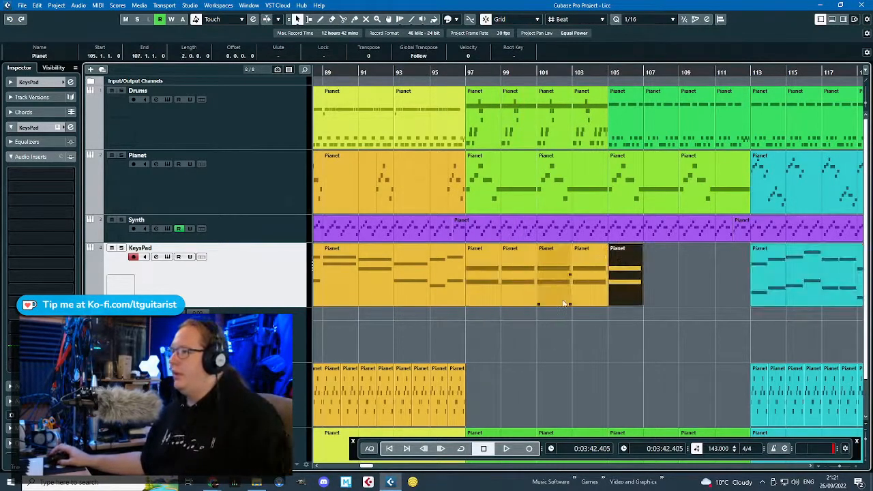
key(ctrl+d)
Solo the KeysPad track and play it from bar 97.
key(s)
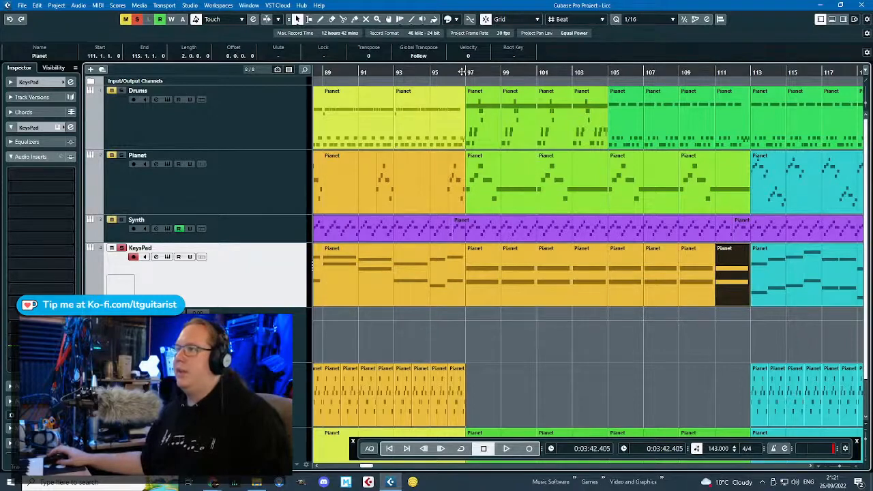
click(463, 73)
key(space)
Recolour the eight two-bar KeysPad parts between bars 97 and 113 green.
drag(487, 344, 753, 293)
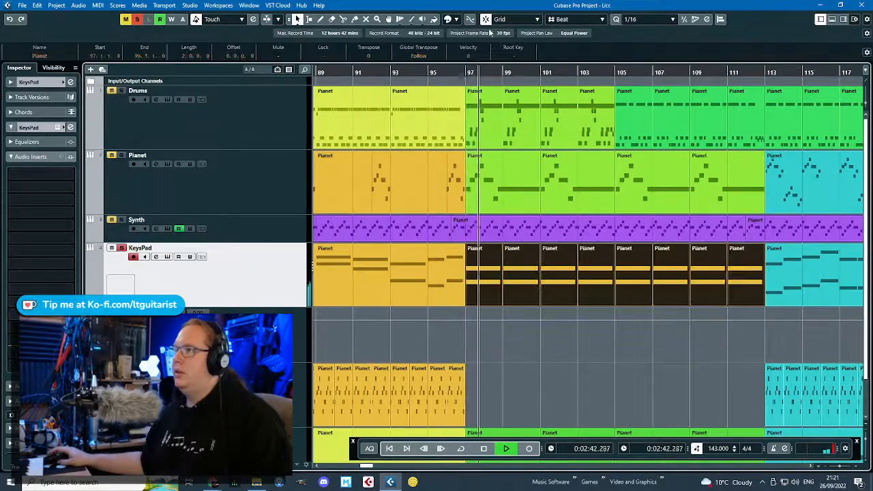
click(508, 19)
click(453, 20)
click(453, 19)
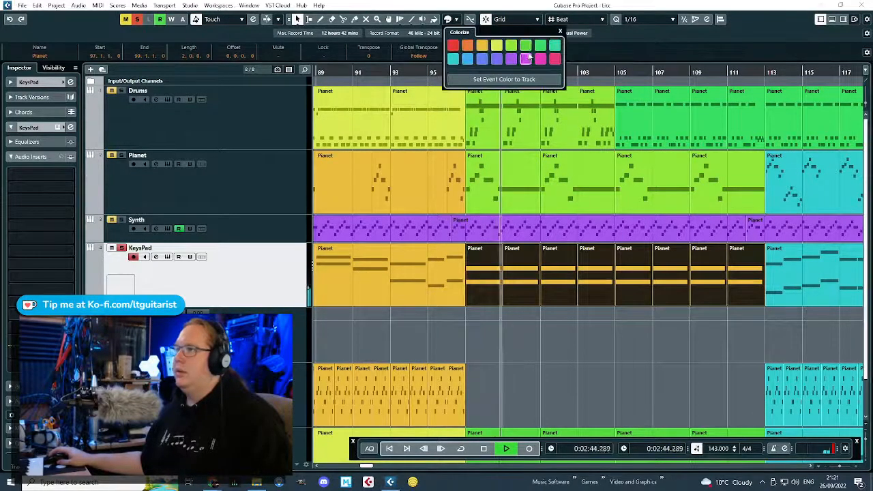
click(526, 46)
click(600, 342)
Stop playback and glue the eight green KeysPad parts into one part from bar 97 to bar 113.
scroll(591, 351, down, 3)
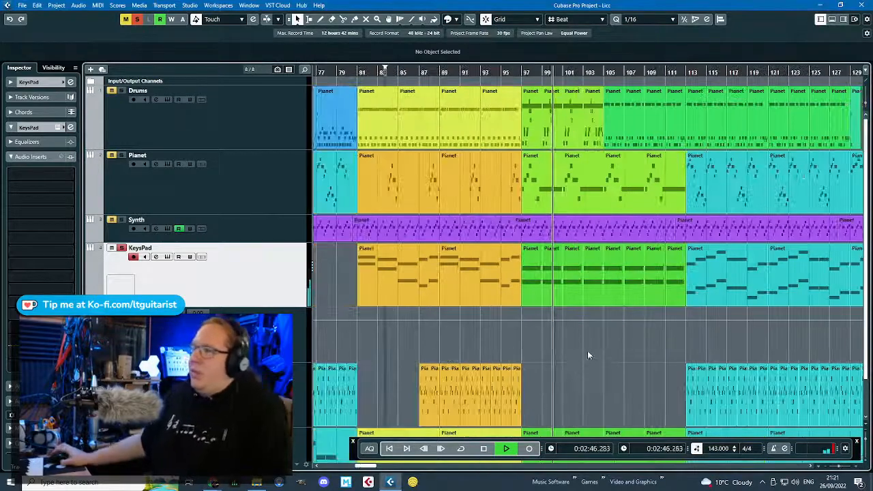
scroll(587, 351, down, 2)
scroll(586, 346, down, 3)
scroll(611, 320, up, 2)
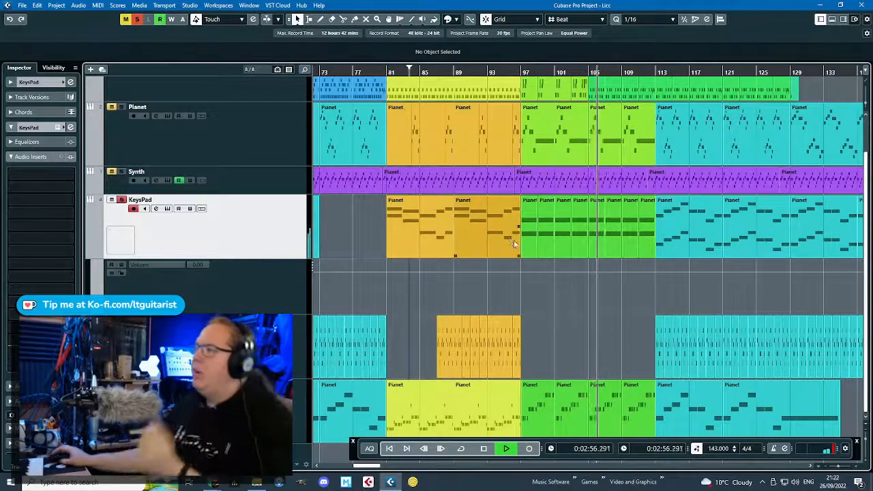
drag(552, 223, 533, 212)
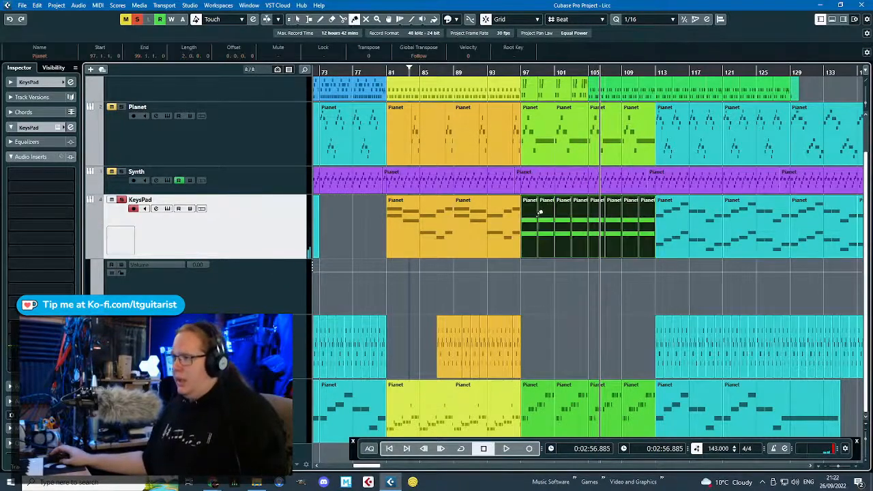
key(g)
click(559, 238)
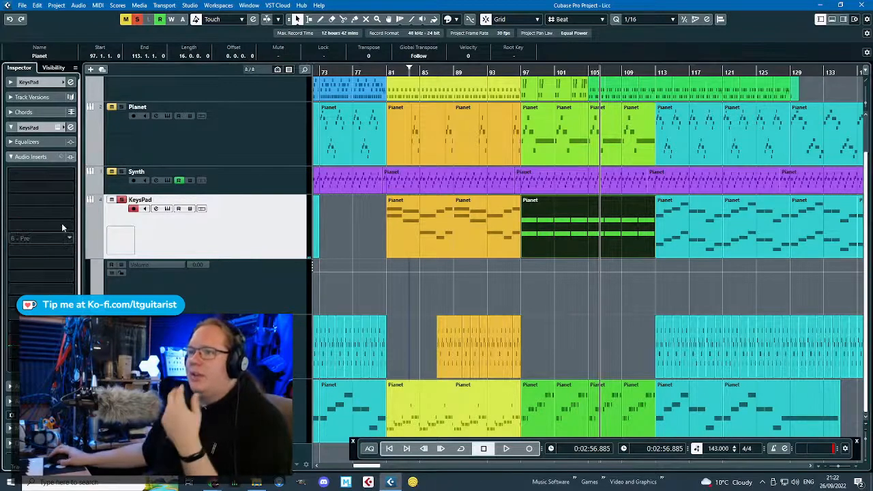
click(69, 187)
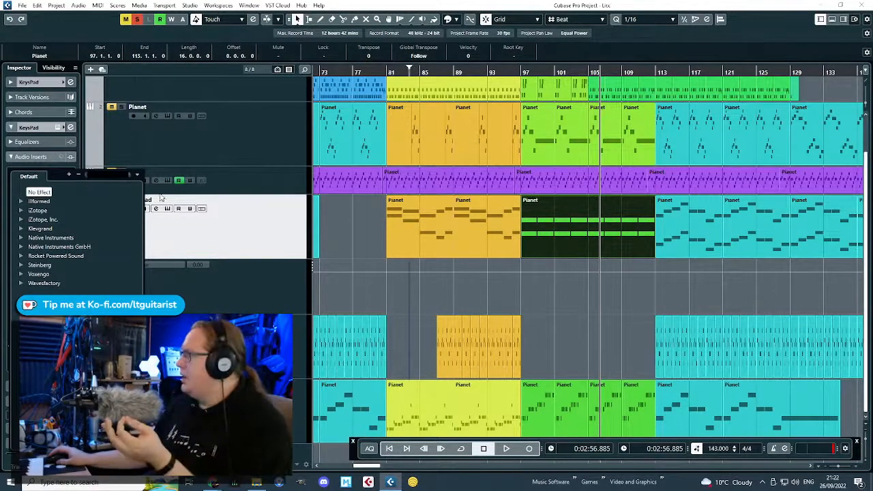
Open the glued KeysPad part in the Key Editor and change the upper notes at bars 97, 101 and 103 to F#3, A3 and D4.
double_click(551, 238)
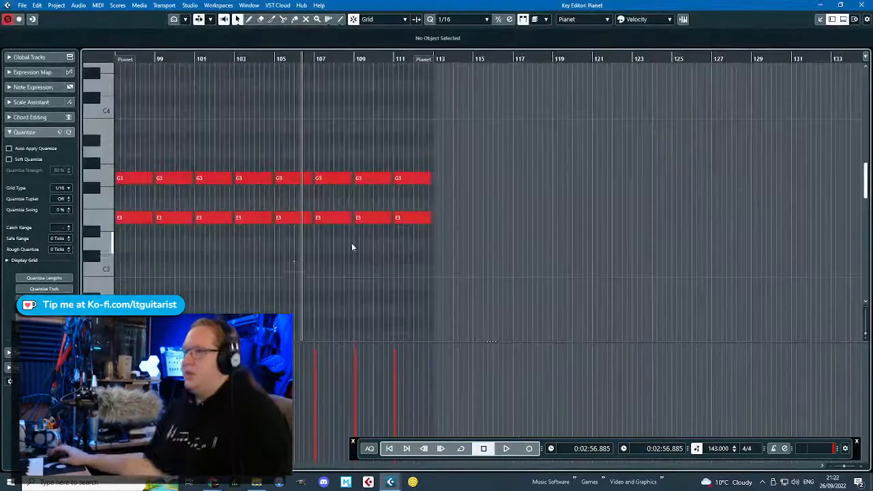
scroll(205, 198, left, 5)
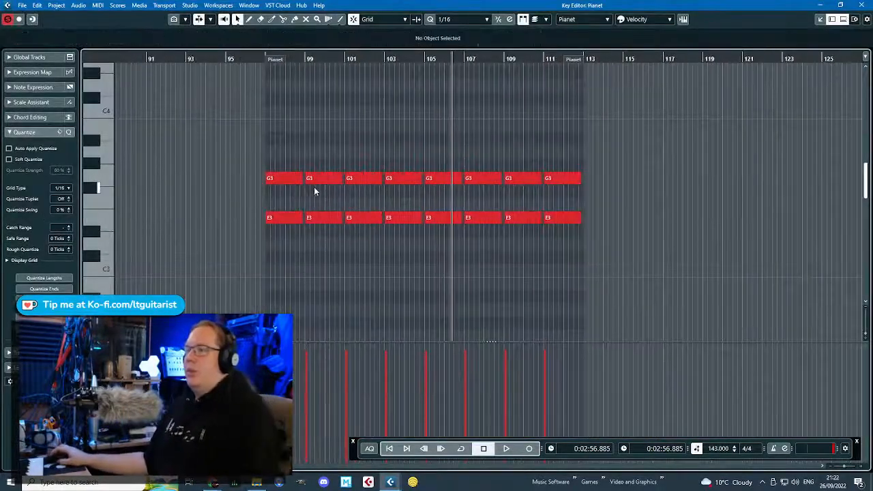
drag(270, 179, 270, 191)
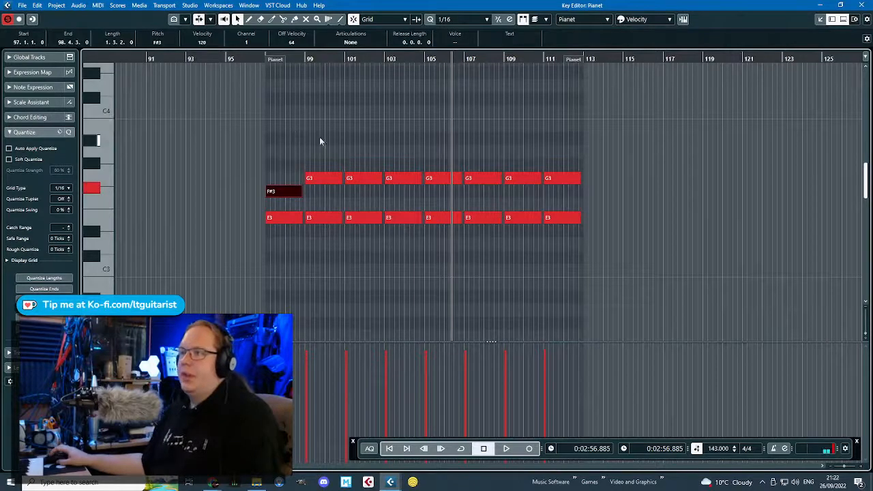
click(364, 179)
key(Up)
key(Right)
key(Up)
key(Up)
key(Up)
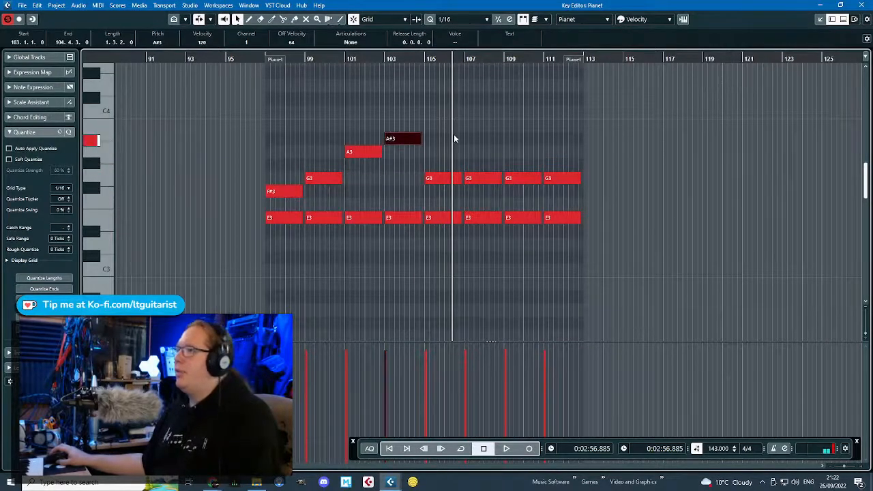
key(Up)
key(Up)
key(Up)
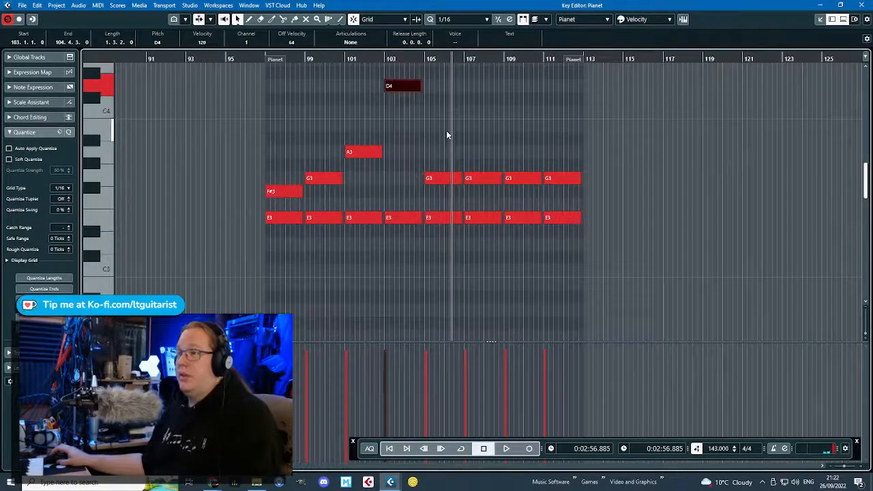
Play the edited pad notes from bar 97 and raise the upper note at bar 105 to E4.
click(257, 59)
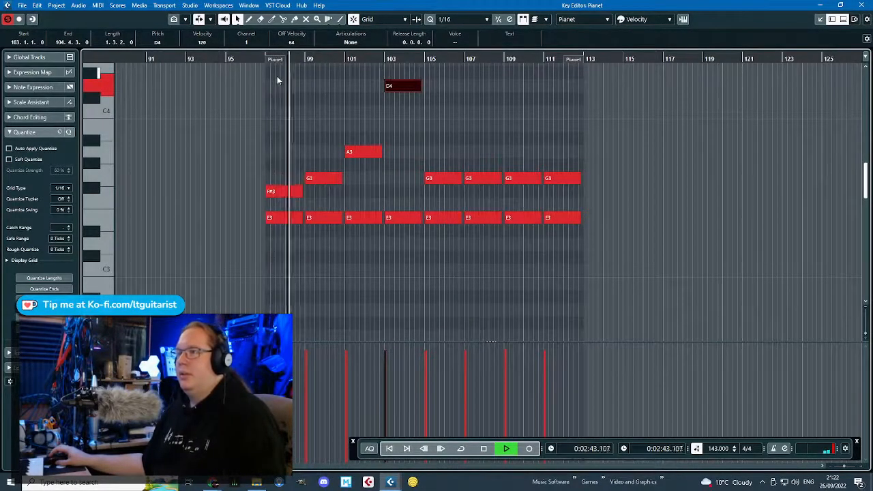
click(302, 118)
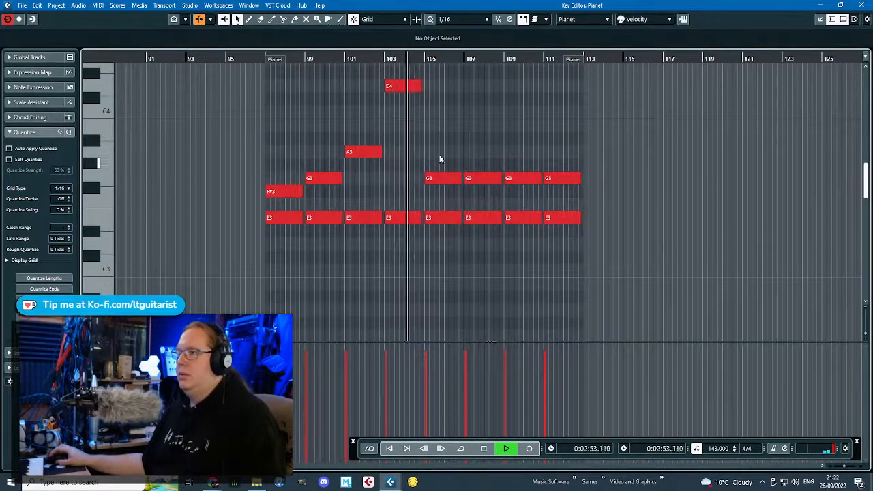
click(440, 179)
key(space)
scroll(454, 217, up, 3)
scroll(455, 219, down, 3)
key(Up)
key(Up)
key(Up)
key(Up)
key(Up)
key(Up)
key(Up)
key(Up)
key(Up)
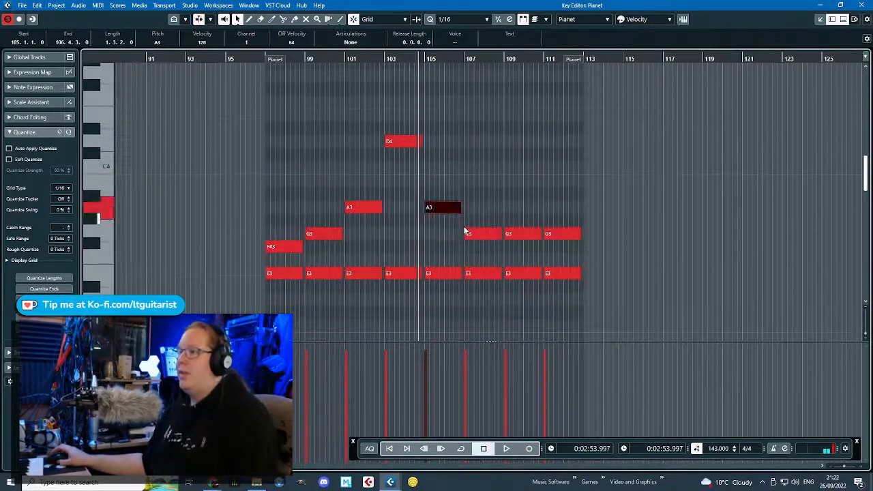
Raise the three upper notes at bars 107, 109 and 111 to E4.
drag(437, 220, 595, 237)
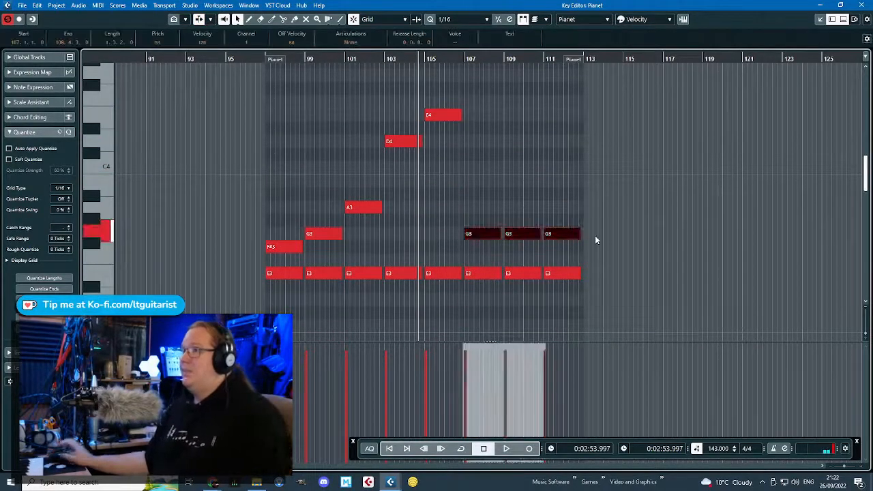
key(Up)
key(Up)
key(Up)
key(Up)
key(Up)
key(Up)
key(Up)
key(Up)
key(Up)
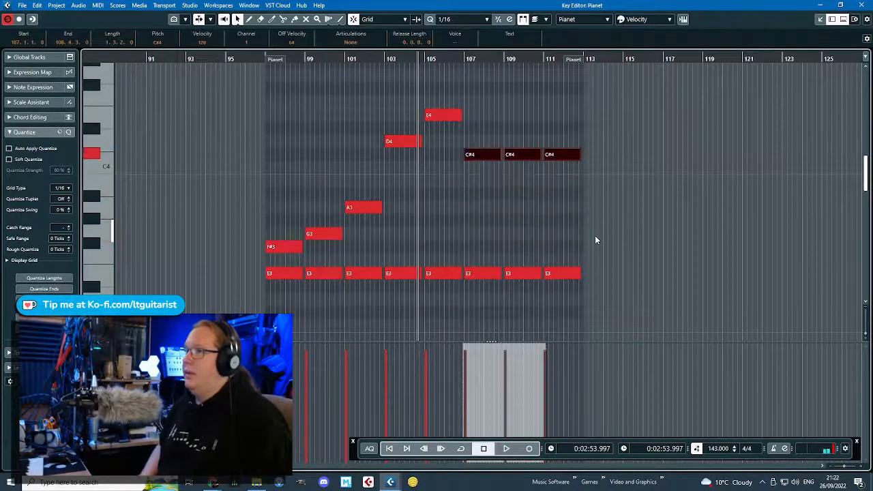
click(434, 203)
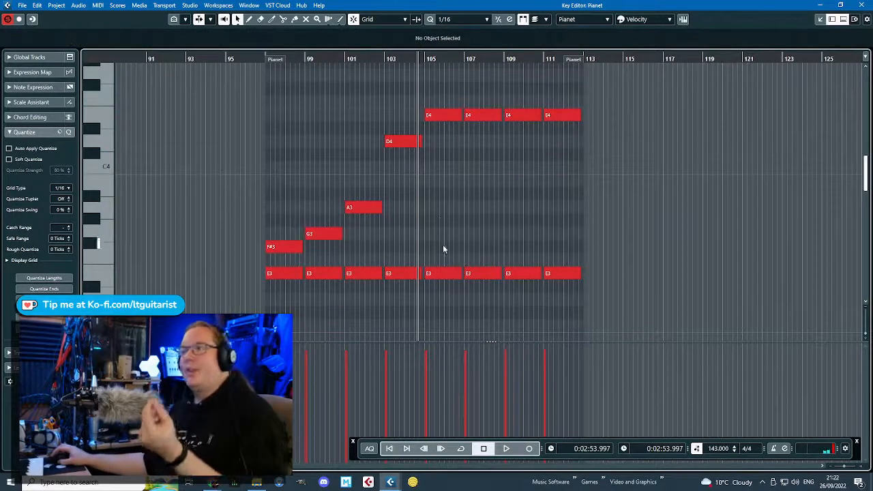
Raise the lower note at bar 105 to F#3 and the lower note at bar 107 to G3.
click(444, 272)
key(Up)
key(Up)
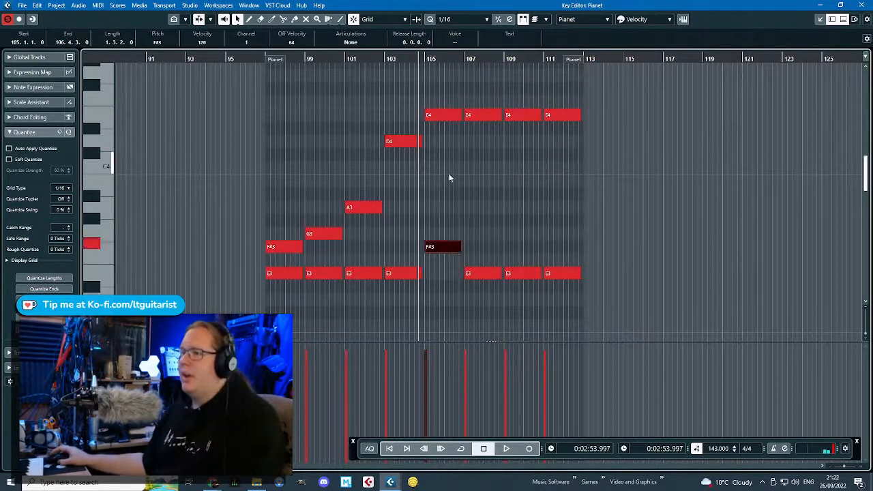
click(491, 229)
click(482, 273)
key(Up)
key(Up)
key(Up)
key(Up)
key(Down)
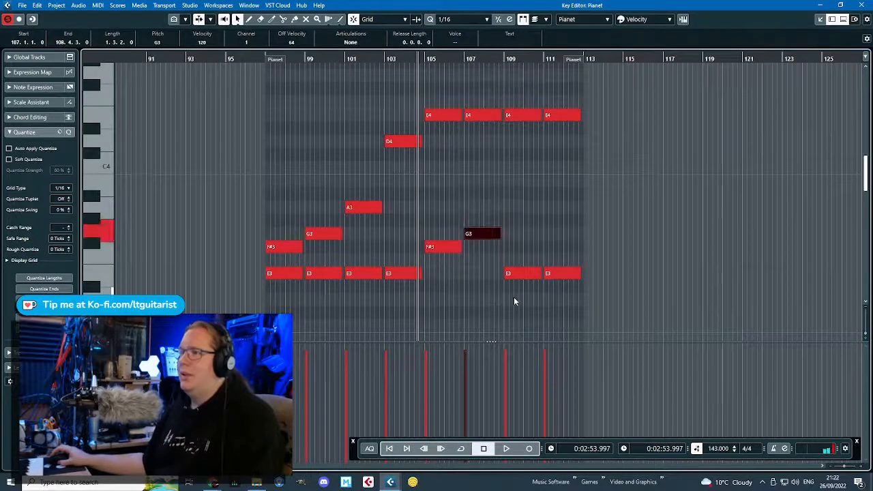
key(Up)
key(Down)
Raise the lower note at bar 109 to A3 and the lower note at bar 111 to D4.
click(522, 273)
key(Up)
key(Up)
key(Up)
key(Up)
key(Up)
drag(568, 307, 572, 227)
key(Up)
key(Up)
key(Up)
key(Up)
key(Up)
key(Up)
key(Up)
key(Up)
key(Up)
key(Up)
click(574, 226)
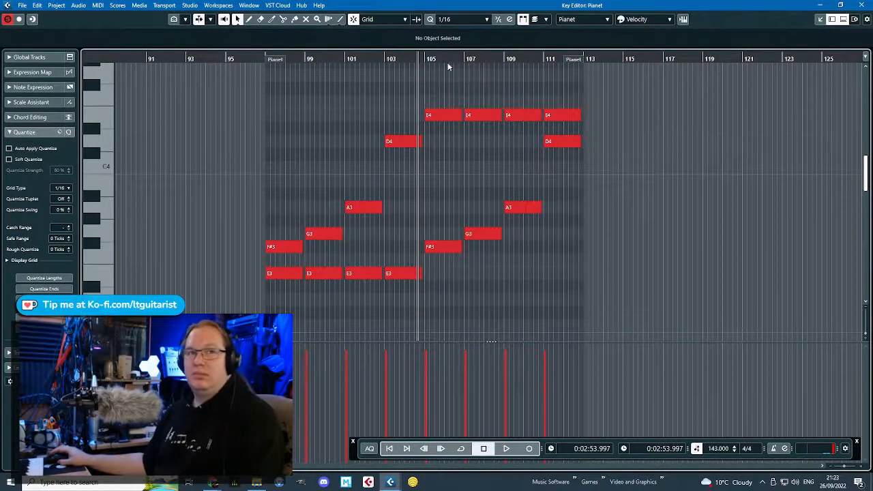
Play the soloed pad part from bar 97 to bar 109 to check the new notes, and close the Key Editor.
click(251, 59)
key(space)
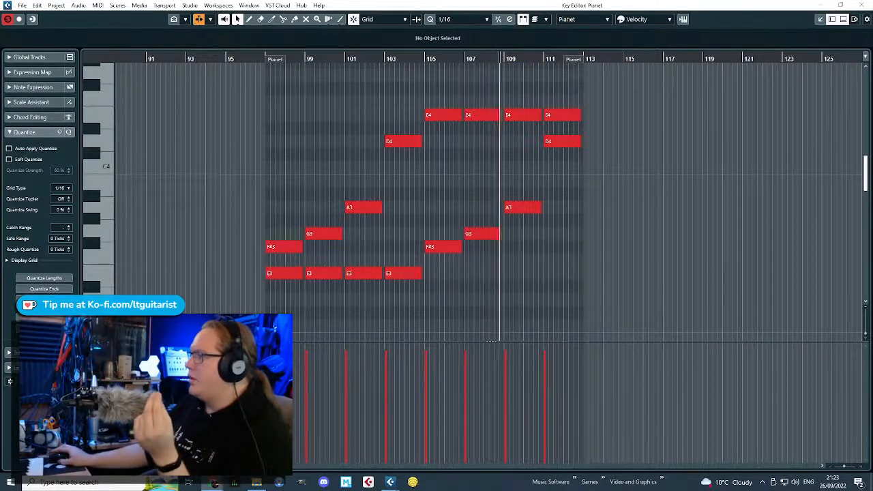
key(F2)
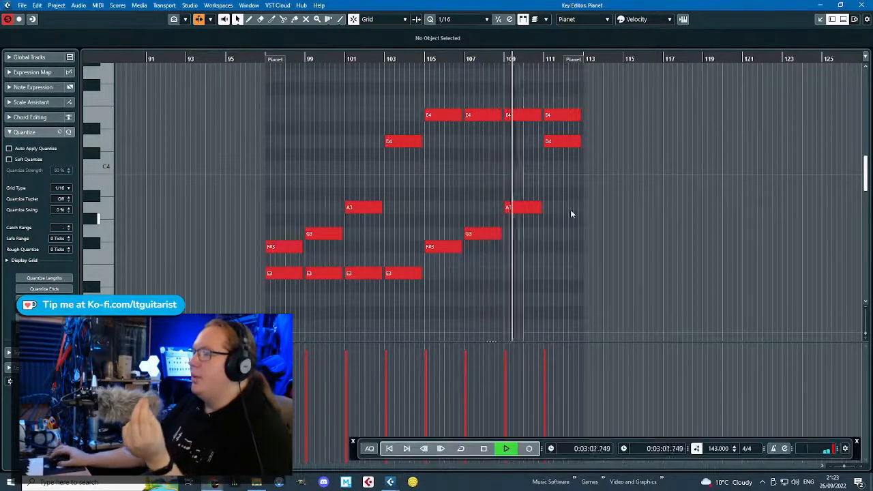
key(space)
click(862, 5)
click(560, 332)
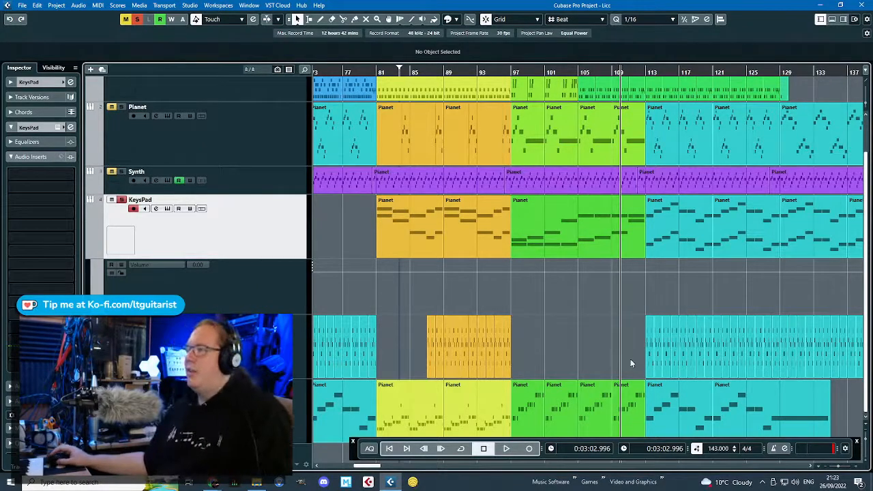
scroll(593, 329, down, 5)
scroll(568, 334, up, 5)
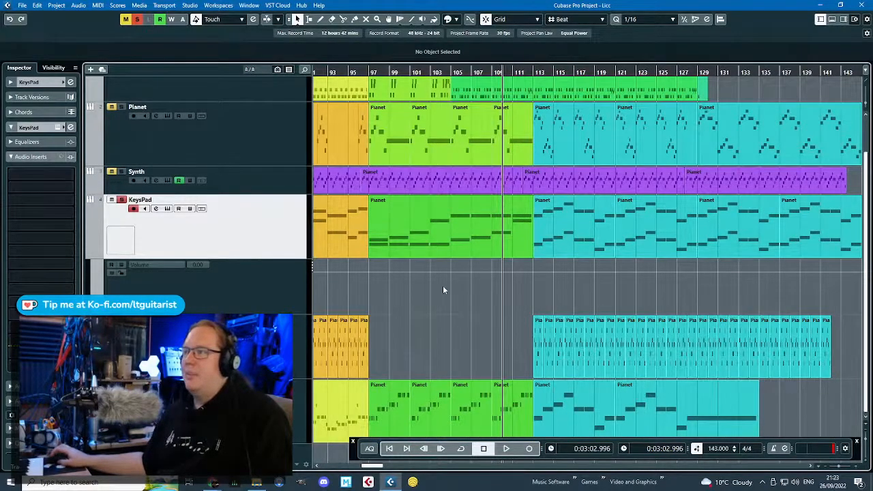
scroll(414, 180, down, 2)
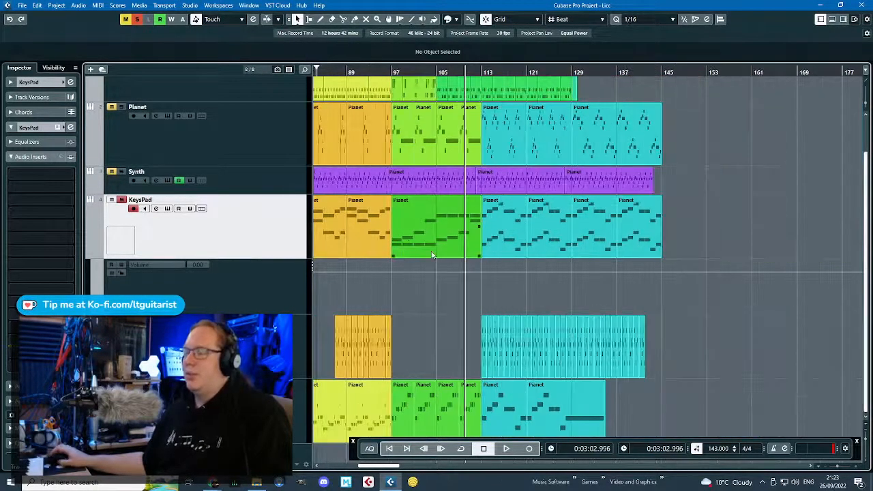
scroll(384, 283, down, 1)
scroll(384, 282, up, 3)
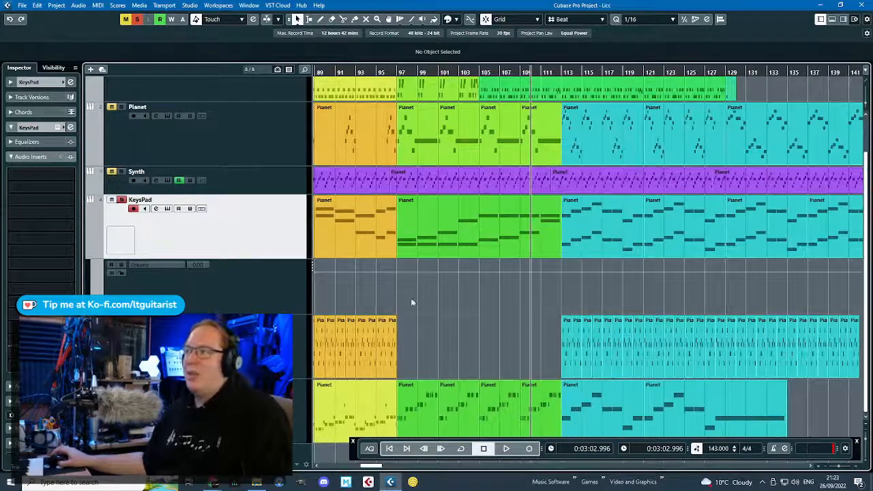
Draw a curved volume fade-out in the KeysPad automation from about bar 130 to about bar 143.
scroll(461, 289, down, 2)
scroll(461, 293, up, 1)
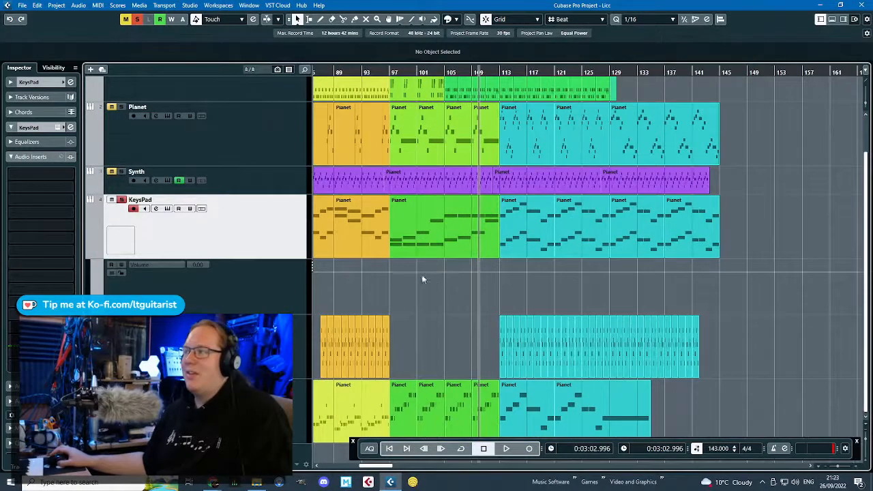
click(666, 270)
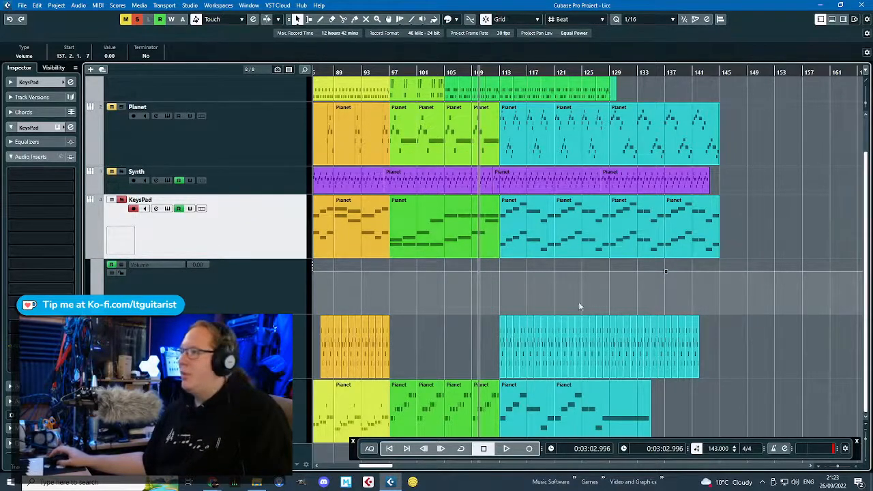
click(620, 271)
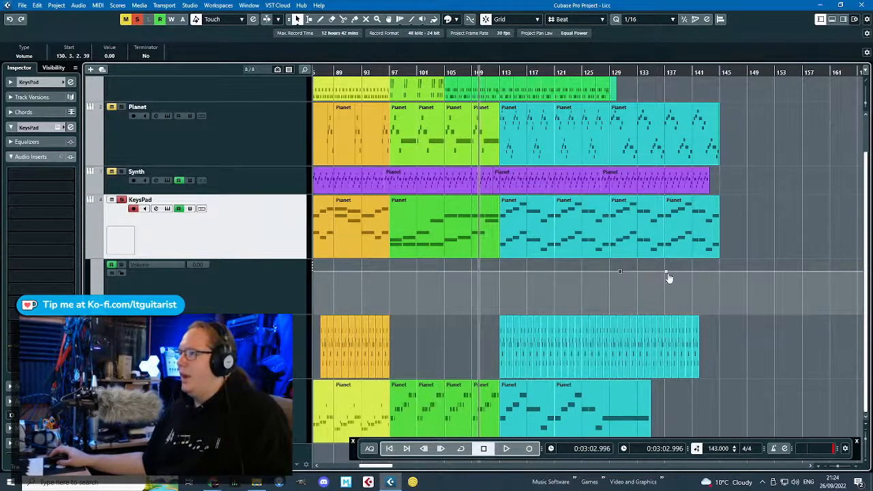
mouse_move(666, 273)
mouse_down()
mouse_move(709, 303)
mouse_move(671, 285)
mouse_up()
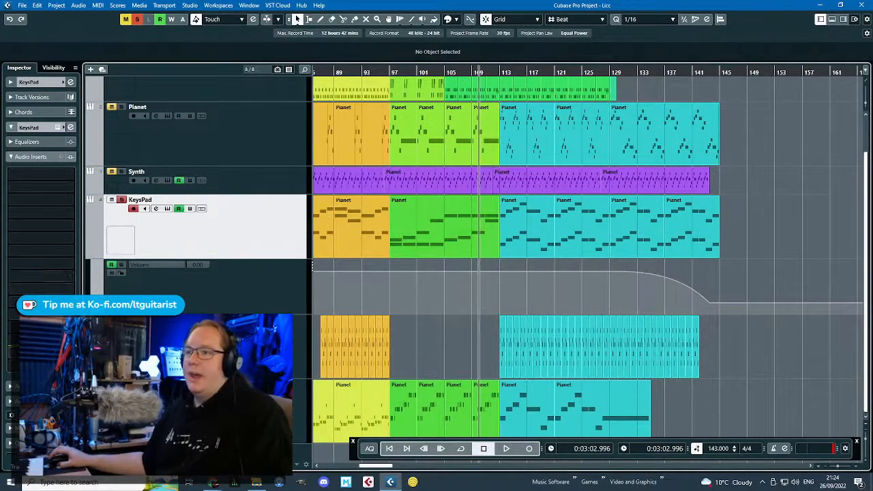
Load PingPongDelay in KeysPad's fifth insert slot as a post-fader effect, with 1/2 delay, 36.5% feedback and 19% mix.
drag(63, 232, 63, 218)
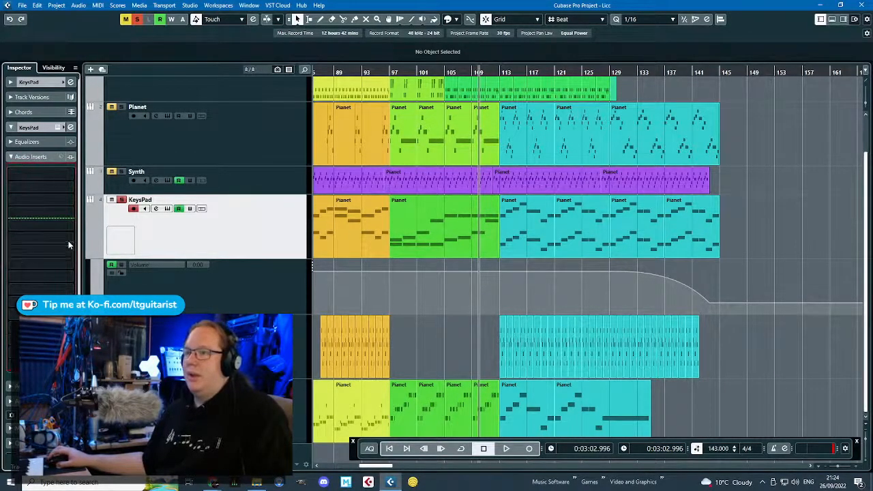
click(68, 229)
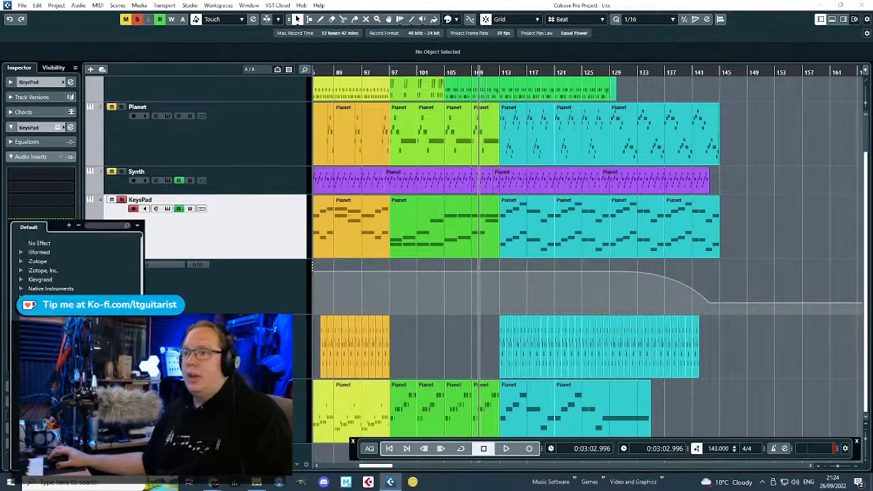
double_click(62, 361)
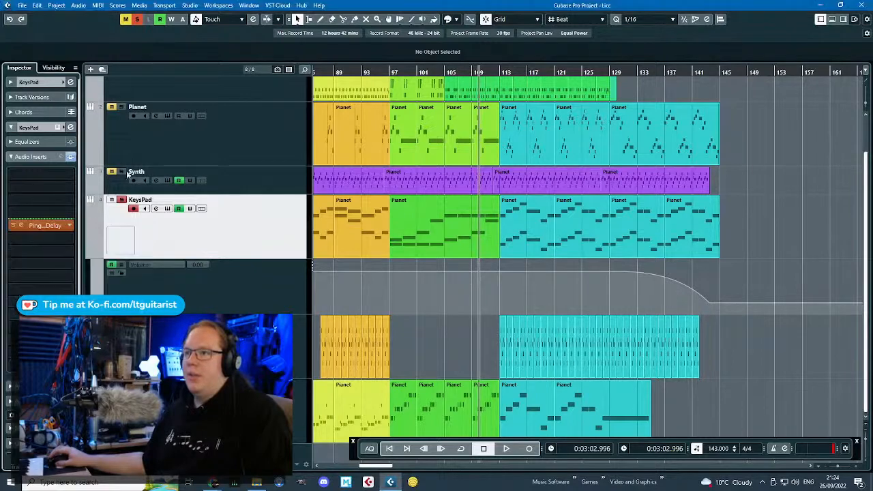
click(60, 227)
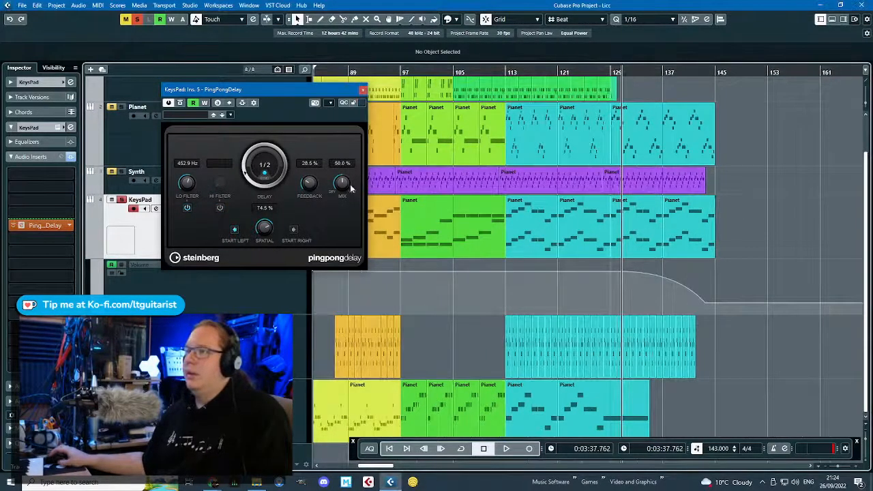
key(space)
drag(347, 184, 313, 178)
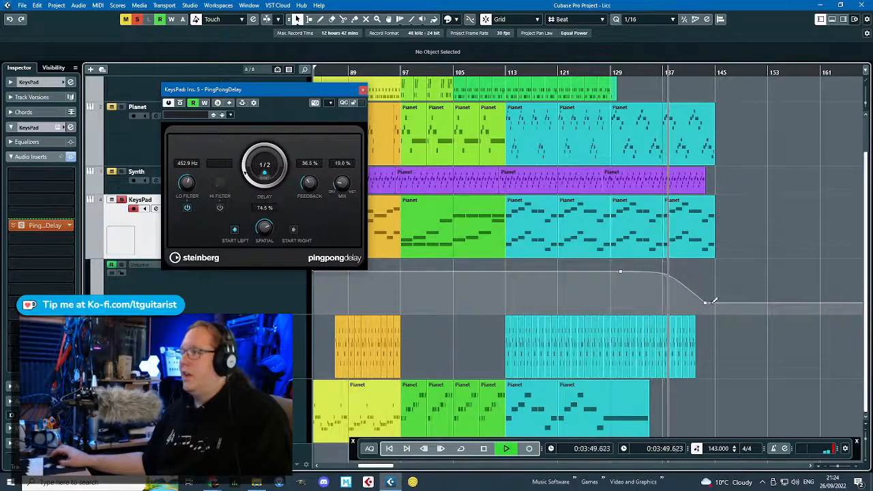
Move the start of the KeysPad volume fade to bar 129 and lower its end point at bar 143 to -46.2.
click(614, 274)
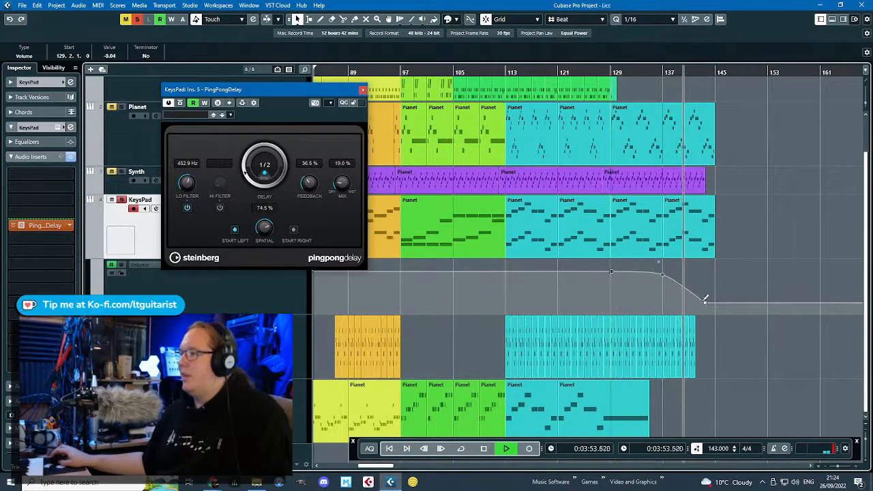
drag(704, 302, 705, 309)
Show the PingPongDelay Mix automation and draw a curved rise from bar 129 to about 57.8% near bar 140.
right_click(311, 184)
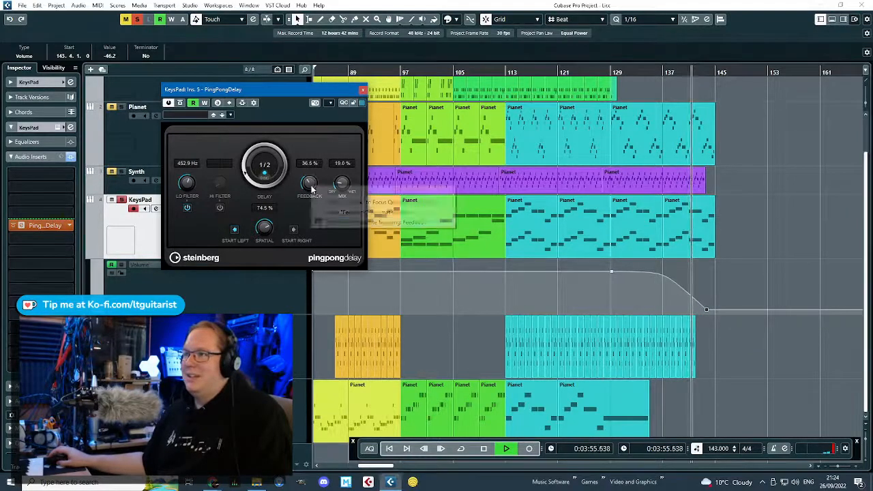
right_click(342, 180)
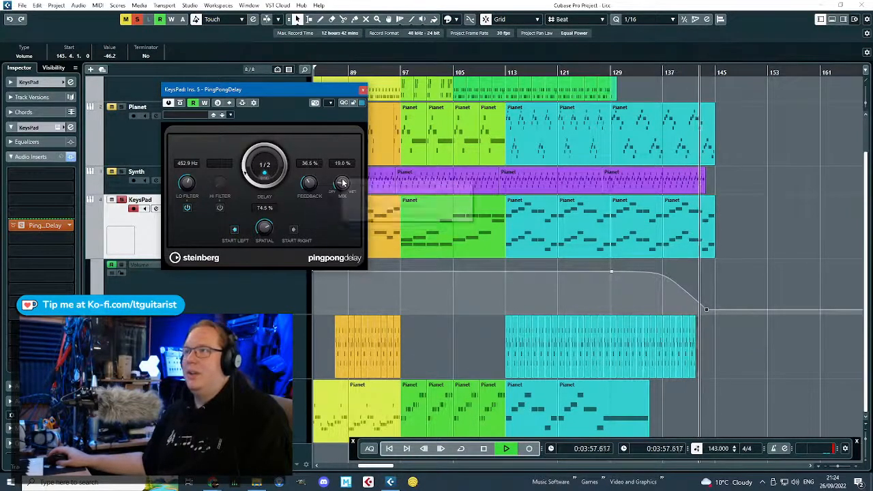
click(382, 201)
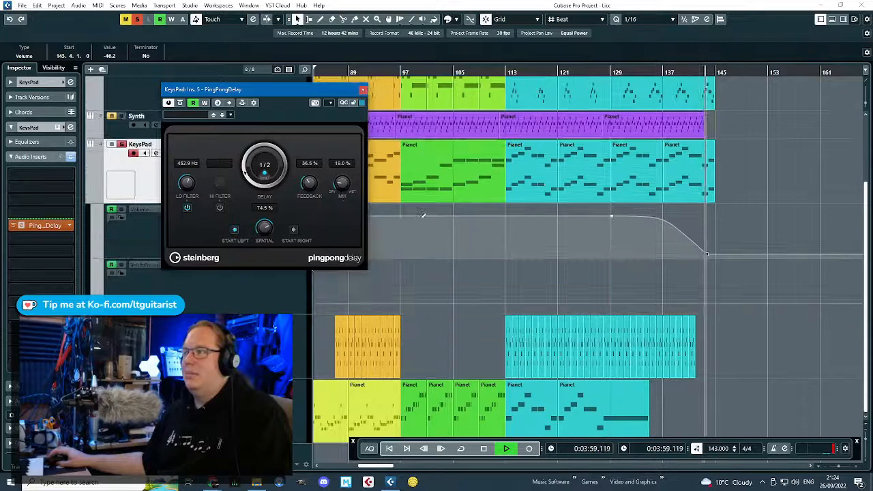
click(612, 302)
mouse_move(611, 302)
mouse_down()
mouse_move(686, 282)
mouse_move(652, 299)
mouse_up()
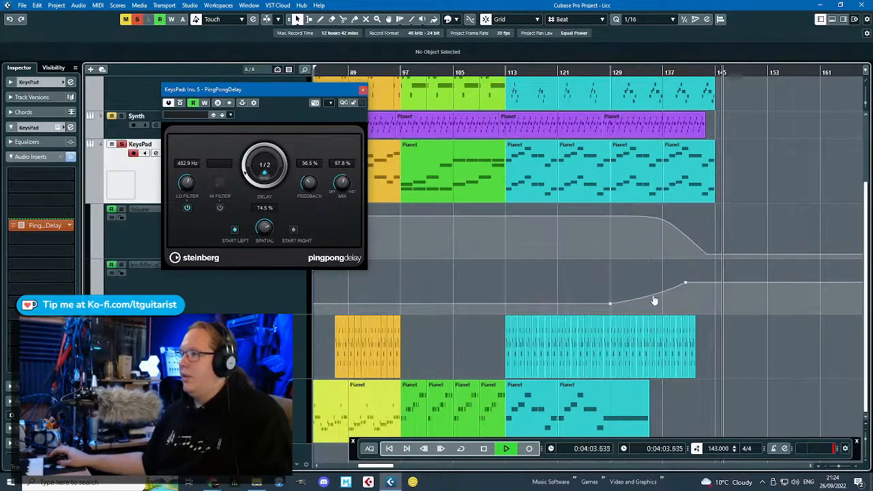
Play from about bar 129, bend the delay mix curve to rise sooner, and lower its start point to about 8.3%.
click(603, 71)
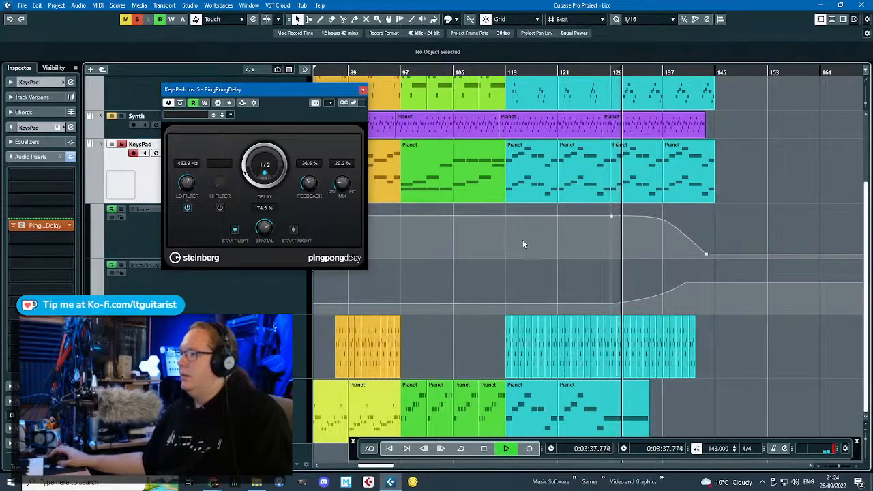
drag(657, 298, 653, 291)
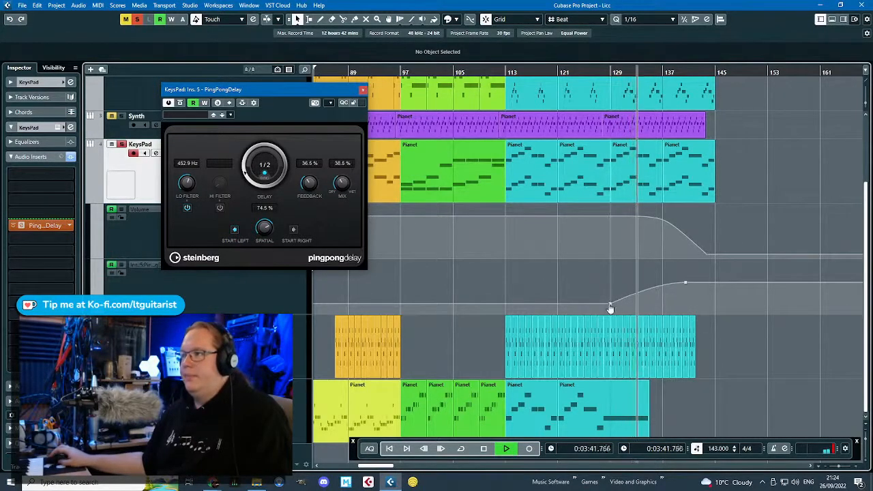
drag(609, 304, 610, 309)
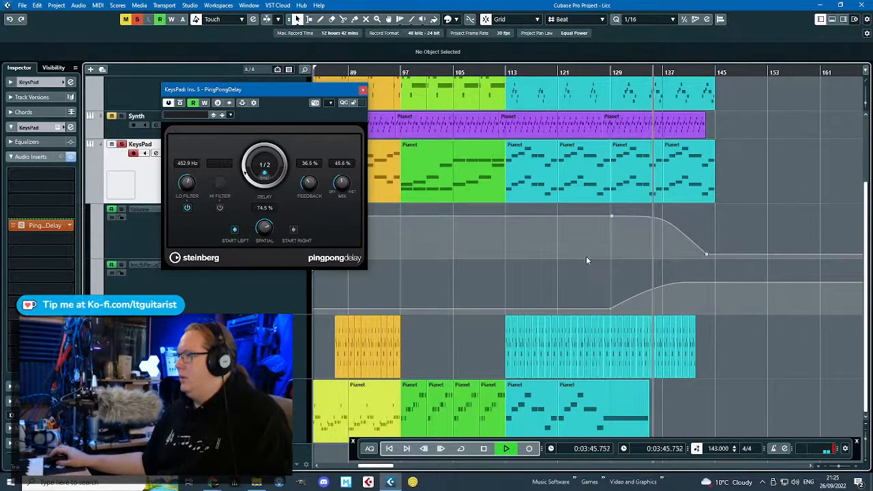
Move the end point of the delay mix automation to about bar 141 at 63.9%, and stop playback.
key(h)
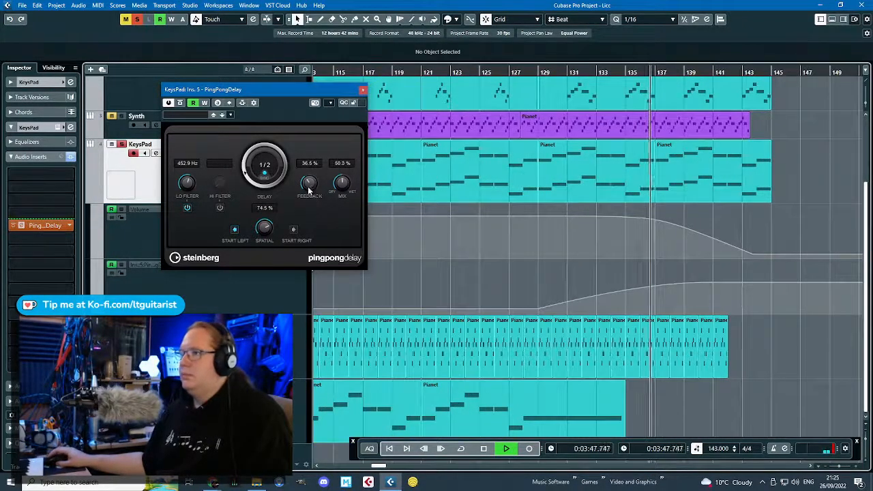
right_click(310, 186)
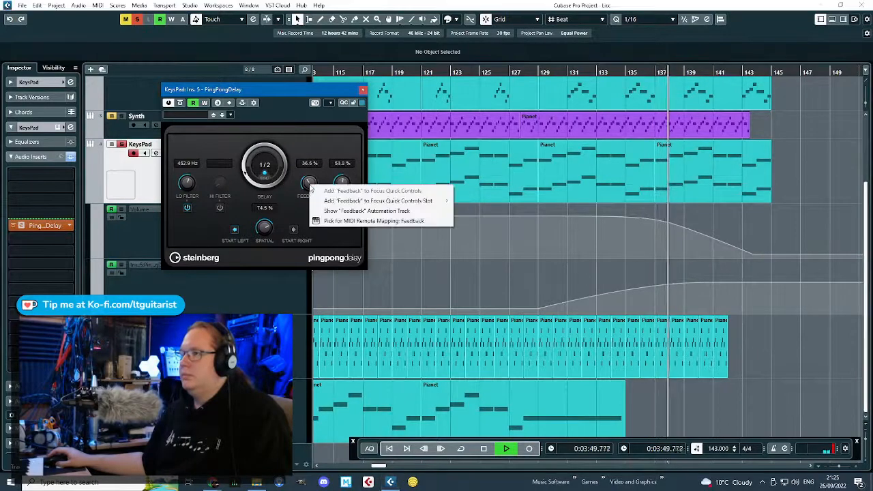
click(547, 268)
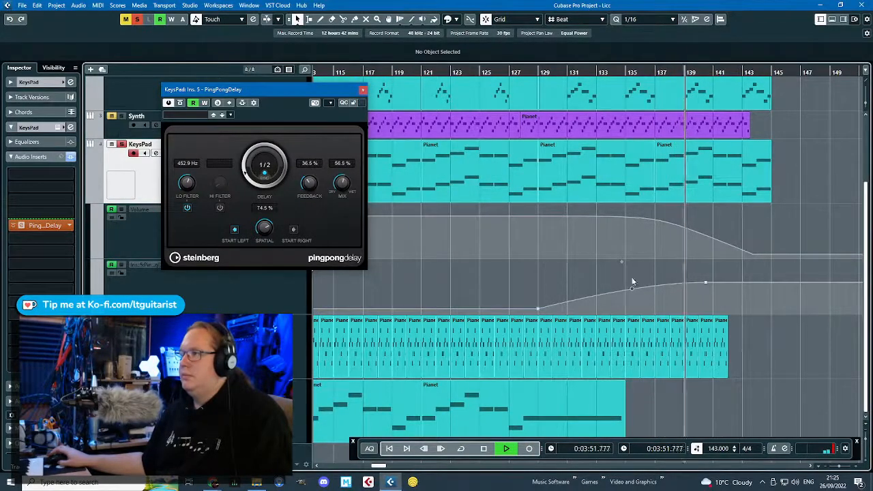
scroll(621, 274, down, 1)
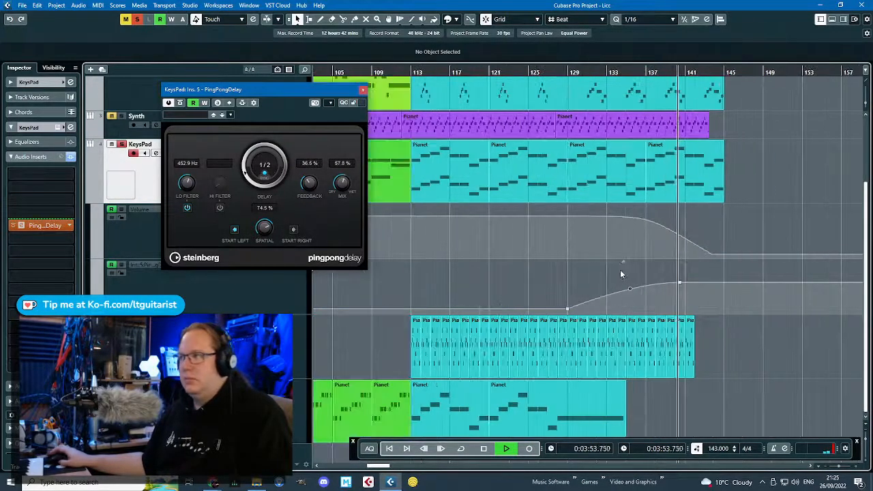
drag(681, 283, 687, 281)
key(space)
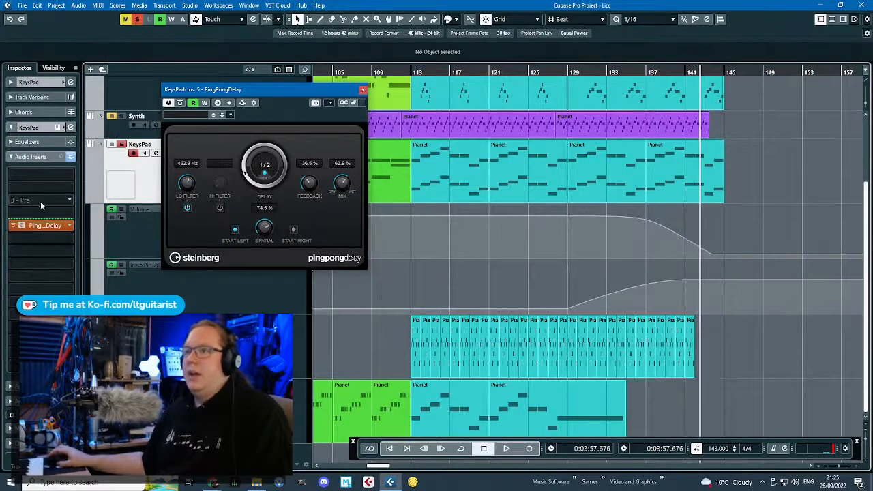
Load the ModMachine effect in KeysPad's second insert slot.
click(70, 188)
click(20, 278)
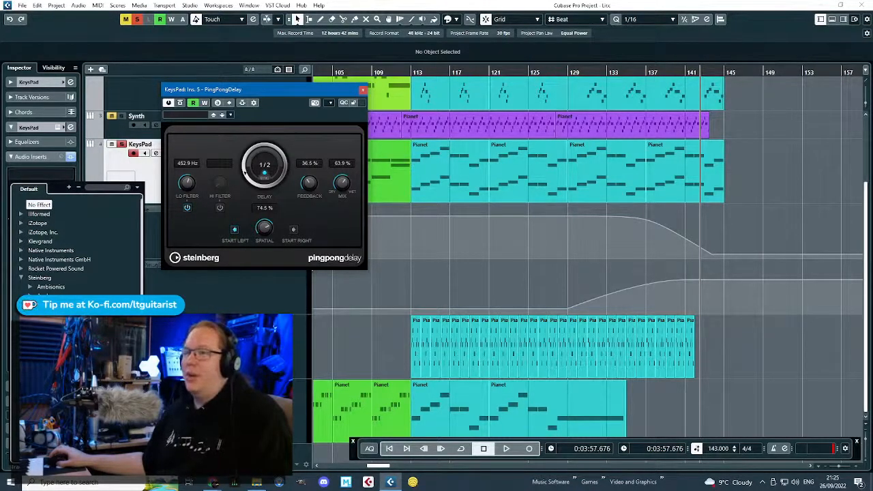
key(Escape)
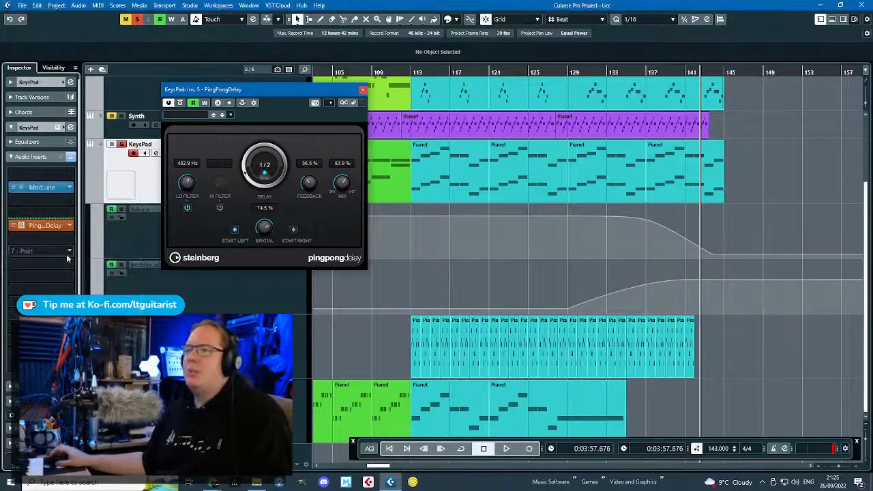
click(71, 188)
key(Escape)
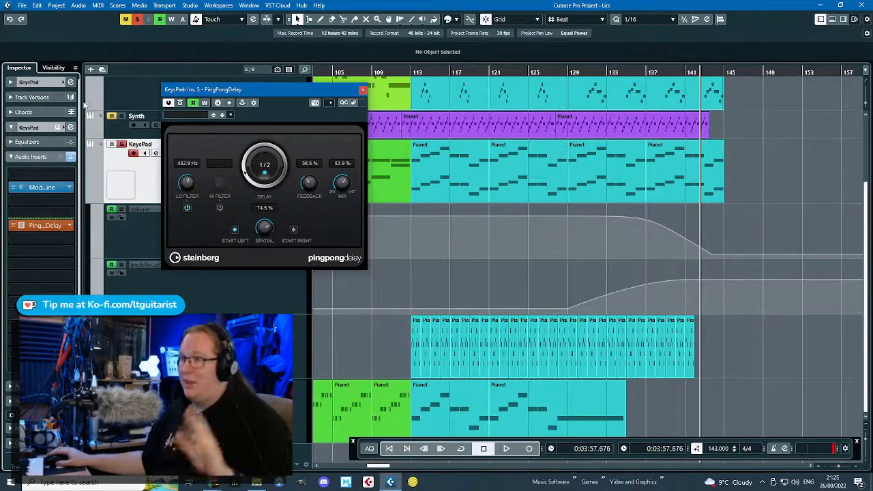
Open ModMachine, close the PingPongDelay window, and load the preset "Overdive Phrase Delay".
drag(219, 89, 373, 74)
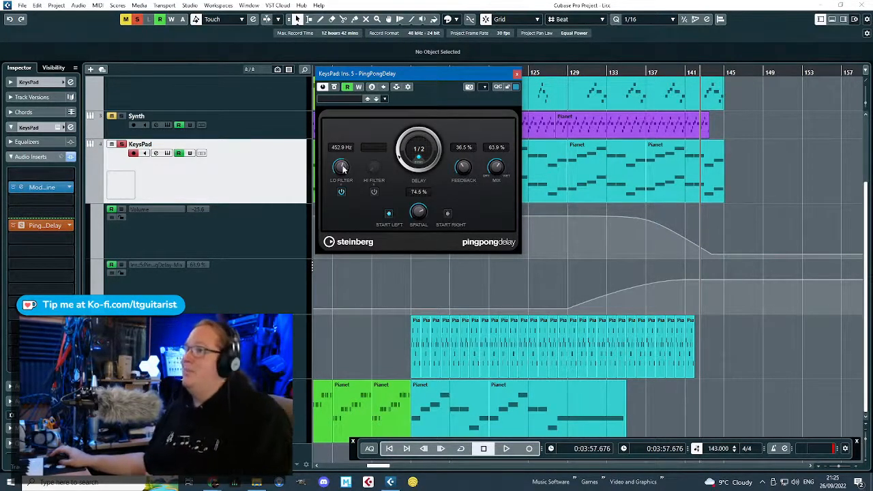
click(31, 186)
click(517, 74)
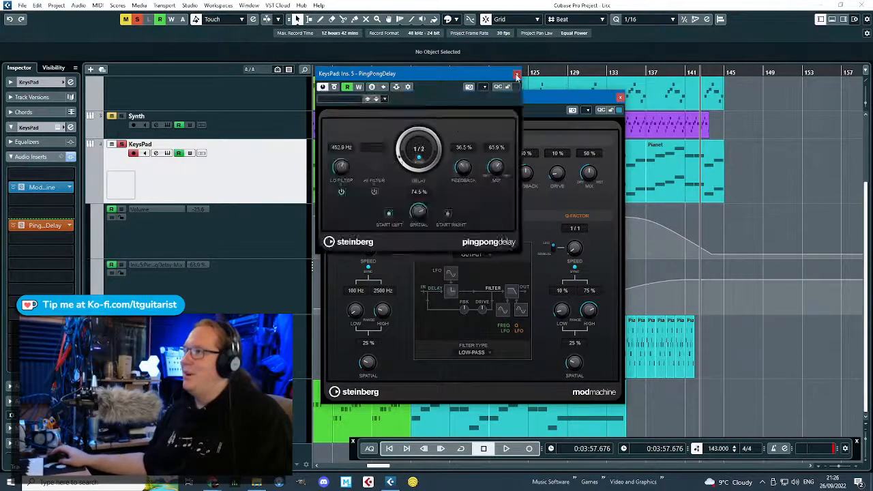
click(411, 111)
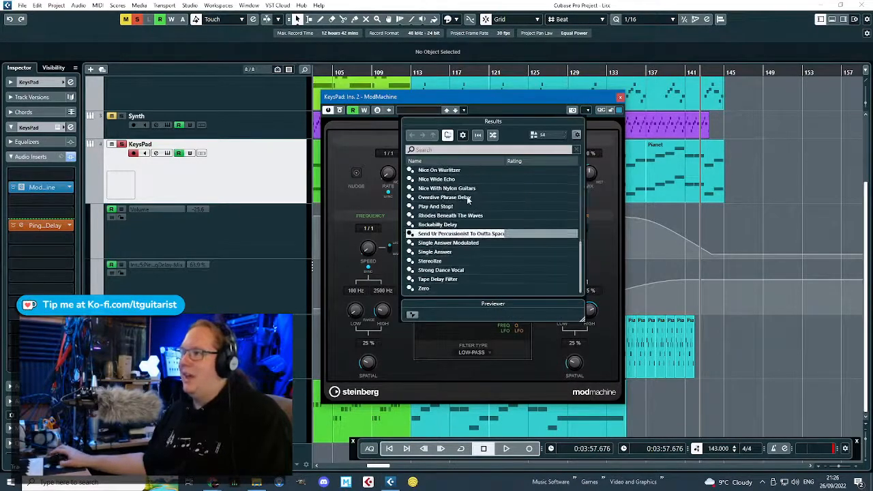
double_click(471, 198)
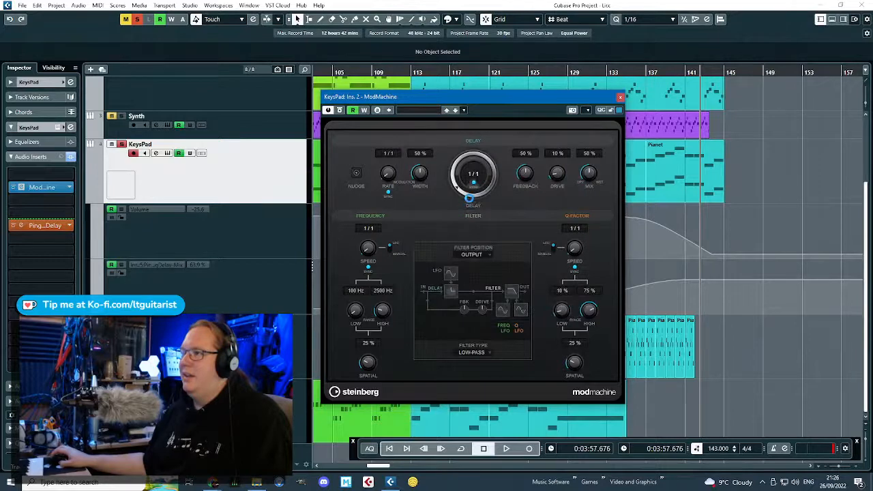
During playback, sync ModMachine's delay to 1/8 D and set rate 1.6 Hz, width 25%, feedback 55%, drive 70% and mix 25%.
key(space)
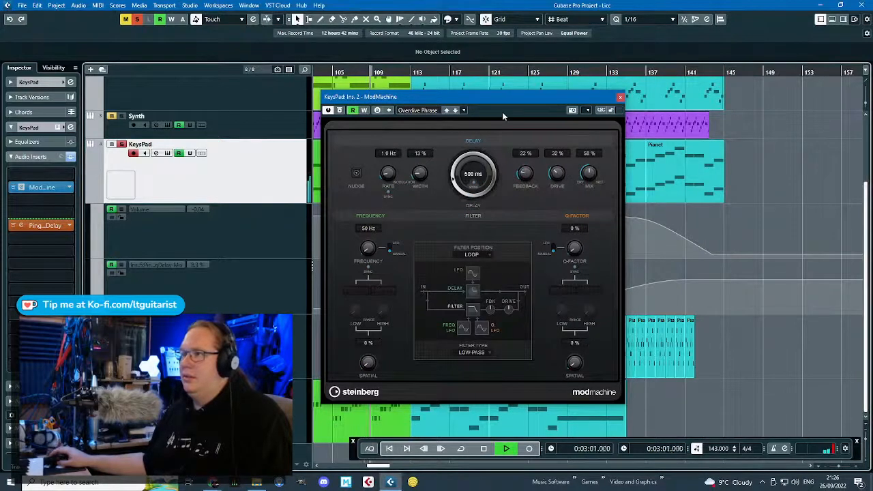
click(474, 184)
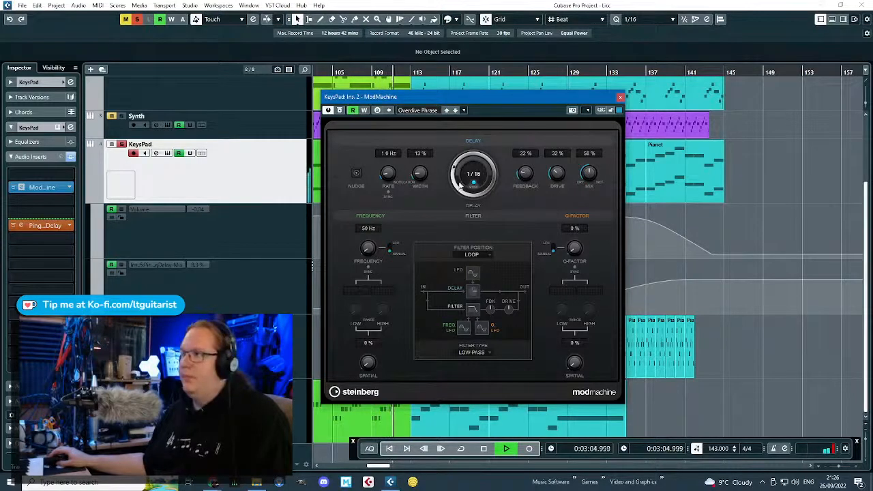
drag(456, 126, 457, 110)
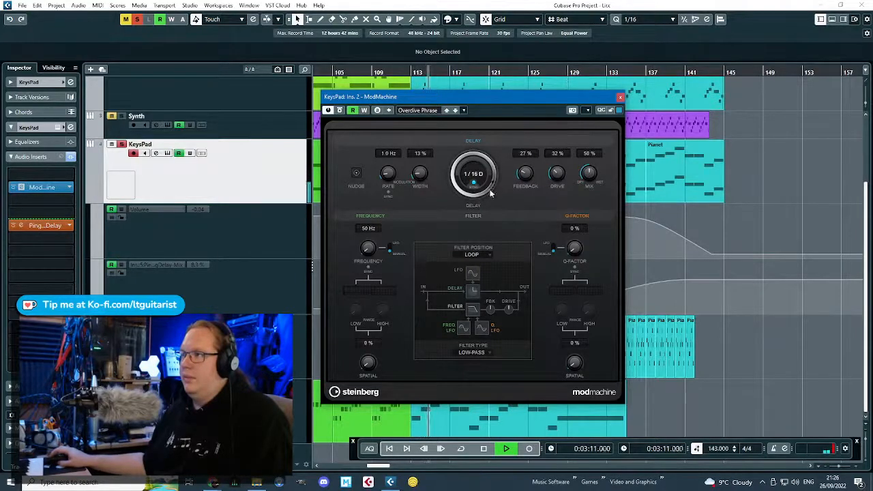
drag(490, 191, 490, 196)
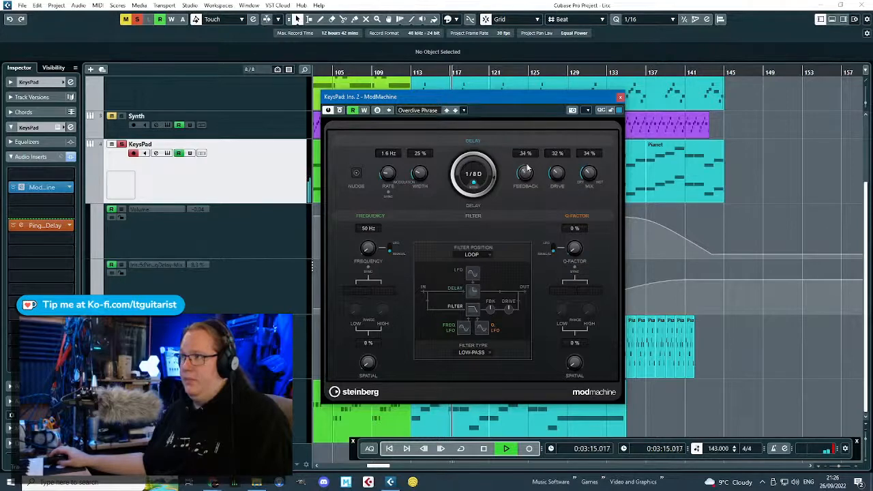
drag(553, 177, 554, 167)
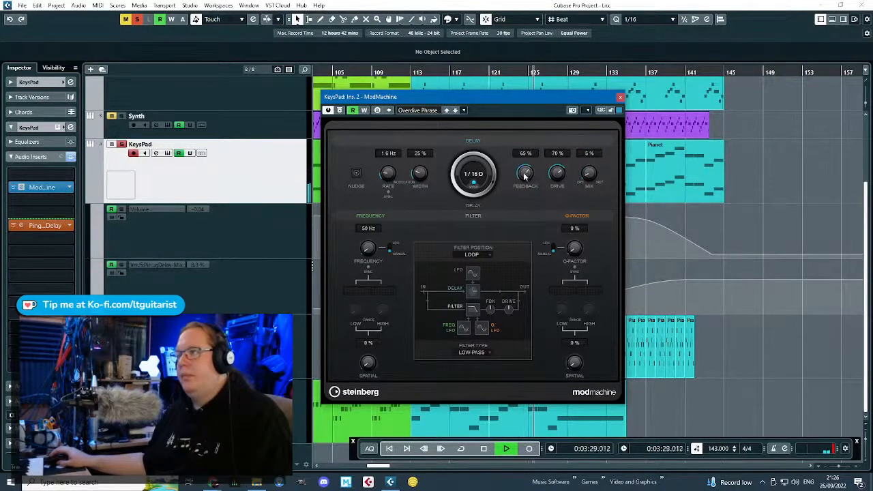
scroll(494, 194, up, 1)
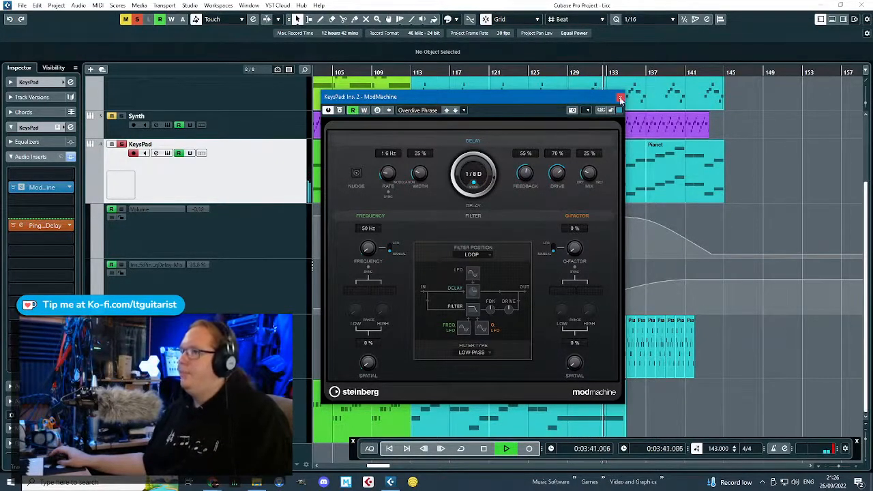
Move the ModMachine window off the closing bars and show the automation lane for its mix.
drag(617, 98, 483, 82)
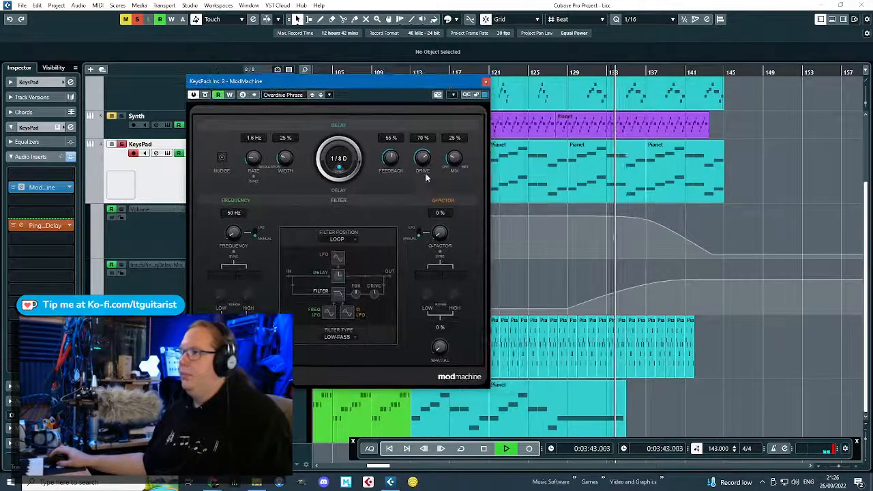
right_click(454, 158)
click(489, 190)
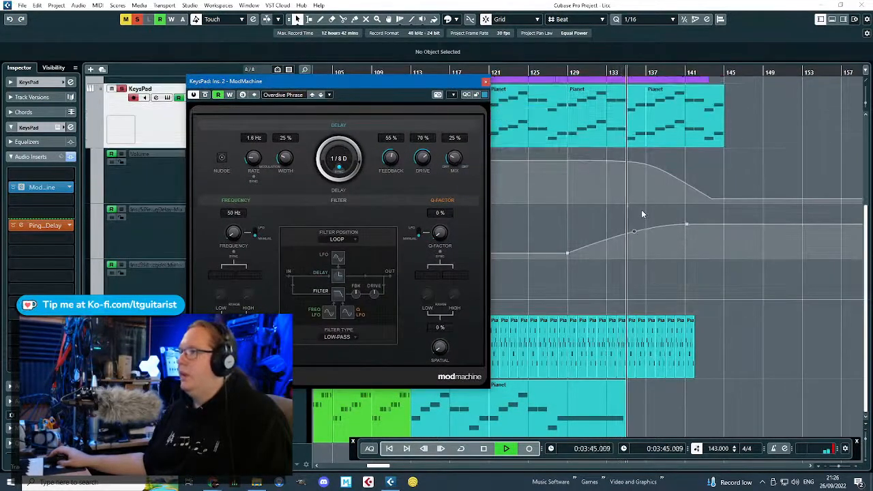
Automate ModMachine's mix to rise in a curve from bar 129 to 67% at about bar 137.4, and close the effect window.
click(566, 301)
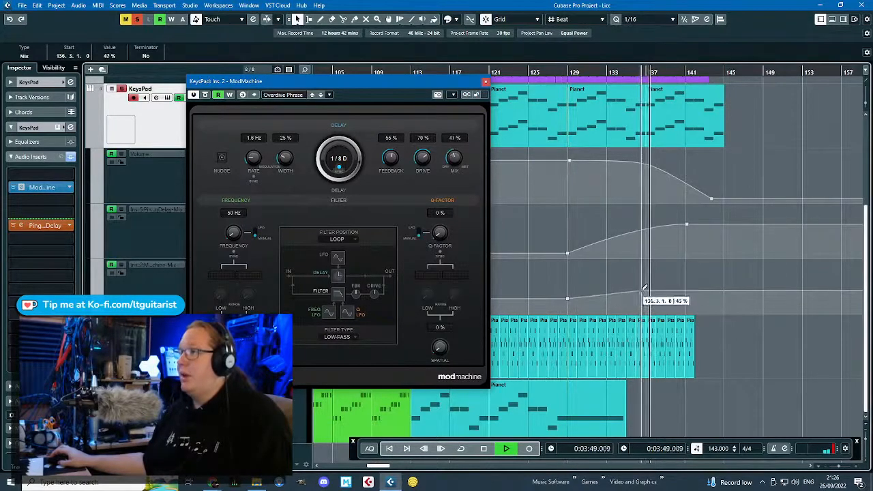
click(661, 279)
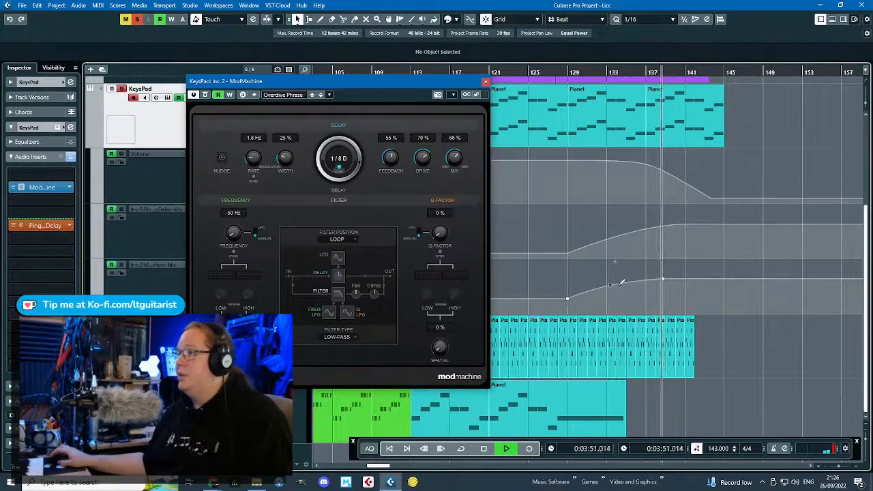
drag(661, 280, 653, 281)
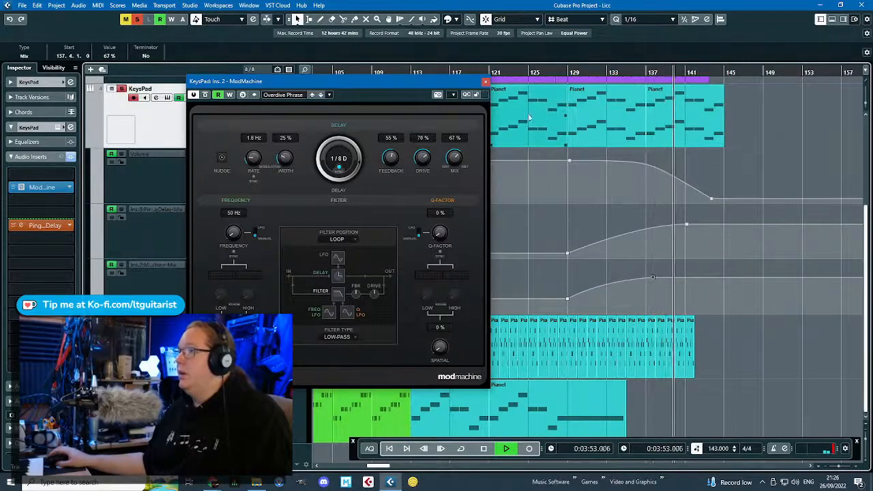
click(485, 82)
Lower the ModMachine mix automation point at bar 129 to 16%, and add a point at about bar 93.
scroll(533, 211, down, 3)
click(535, 198)
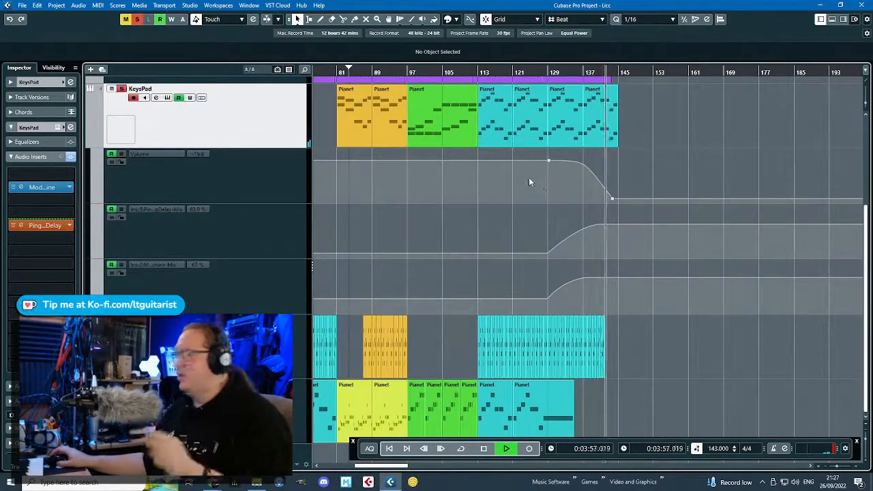
scroll(450, 201, left, 3)
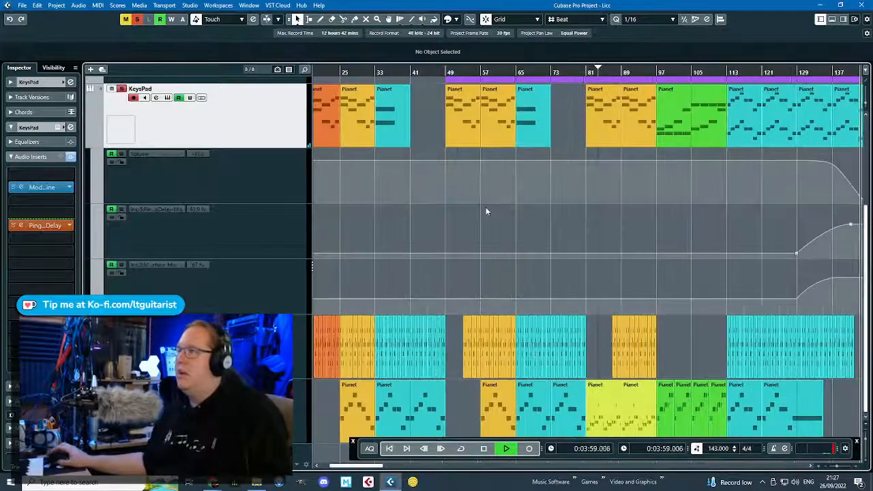
scroll(733, 263, up, 3)
scroll(553, 293, up, 2)
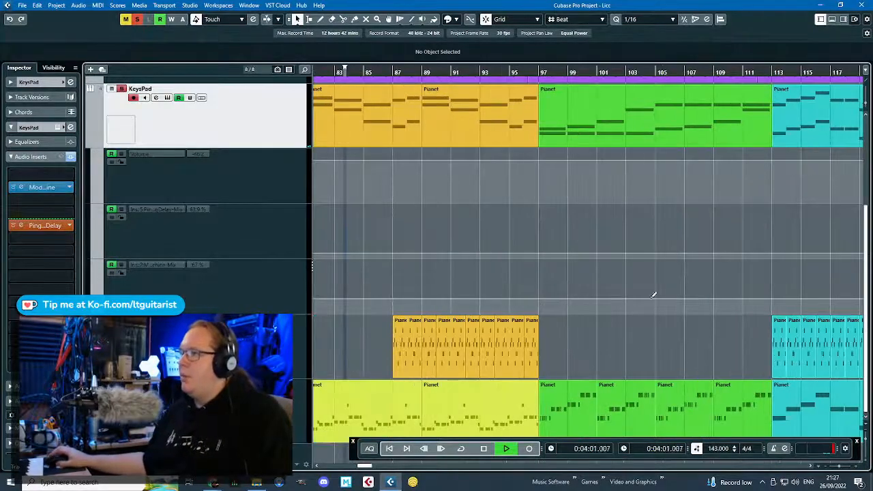
scroll(653, 294, down, 5)
click(820, 304)
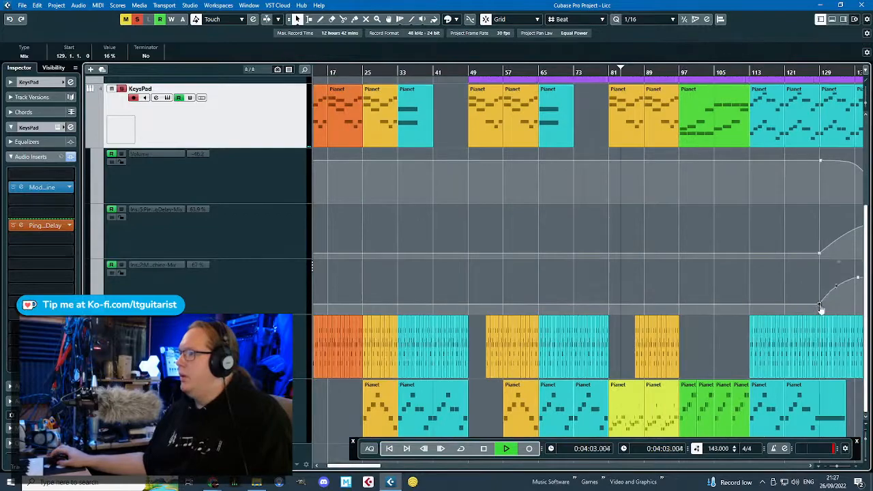
scroll(743, 302, up, 2)
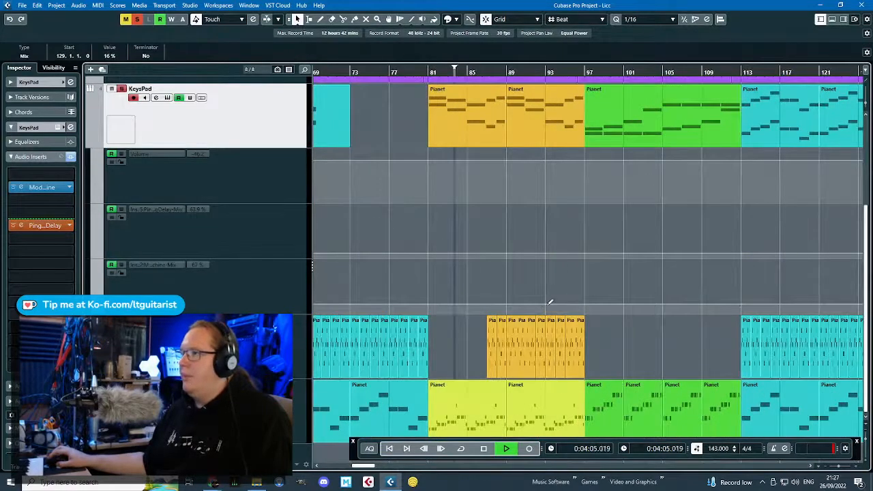
scroll(595, 308, down, 3)
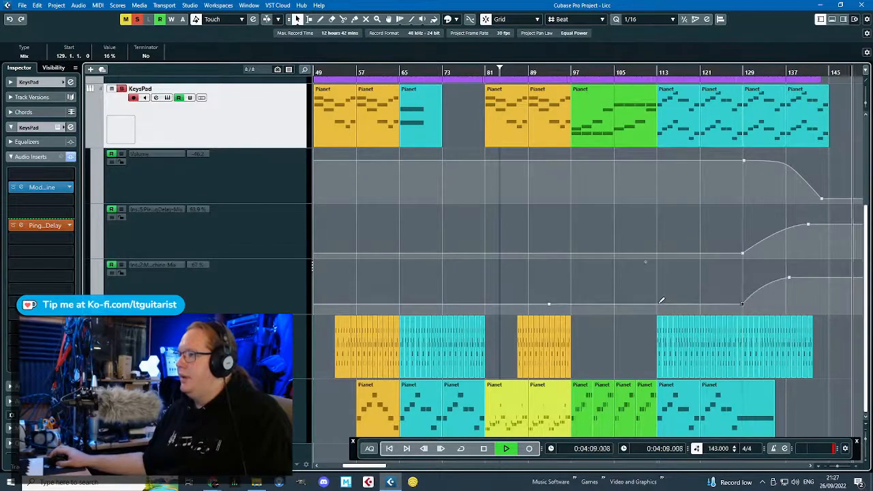
drag(658, 304, 658, 293)
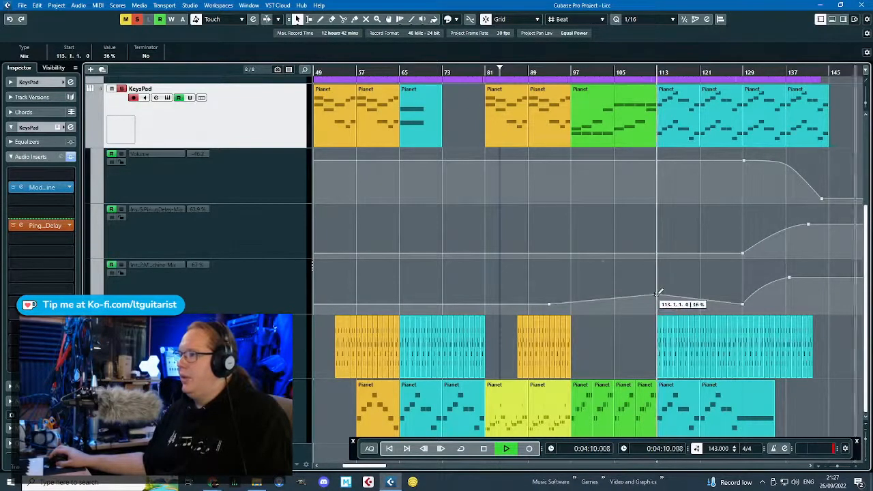
click(599, 302)
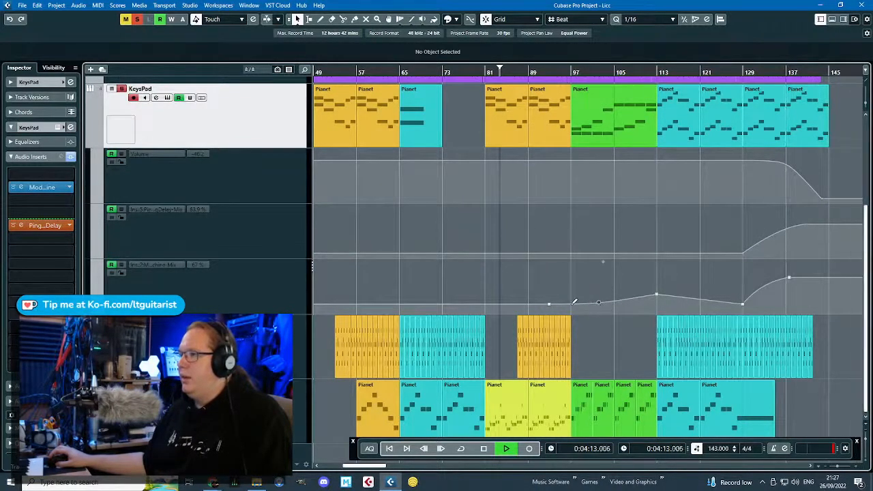
key(ctrl+z)
key(ctrl+z)
Raise ModMachine's mix automation to 34% at bar 97, and replace the point at bar 129 with one at about the same level.
drag(582, 304, 571, 295)
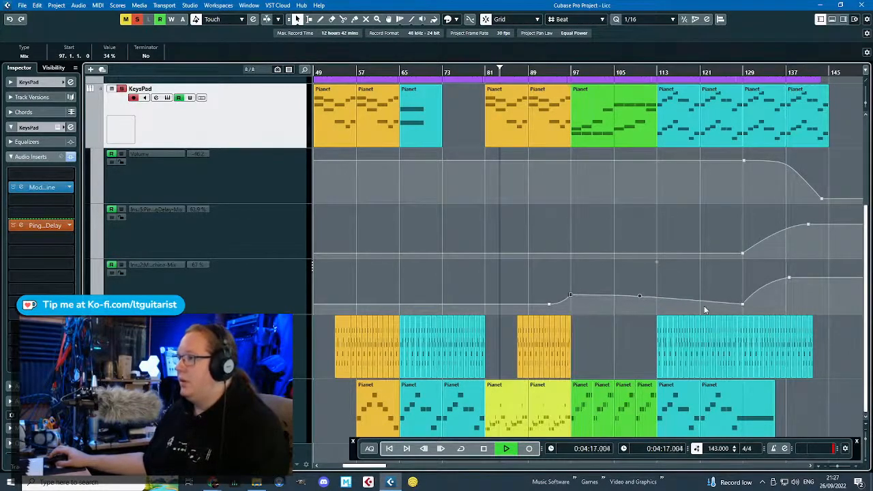
click(742, 304)
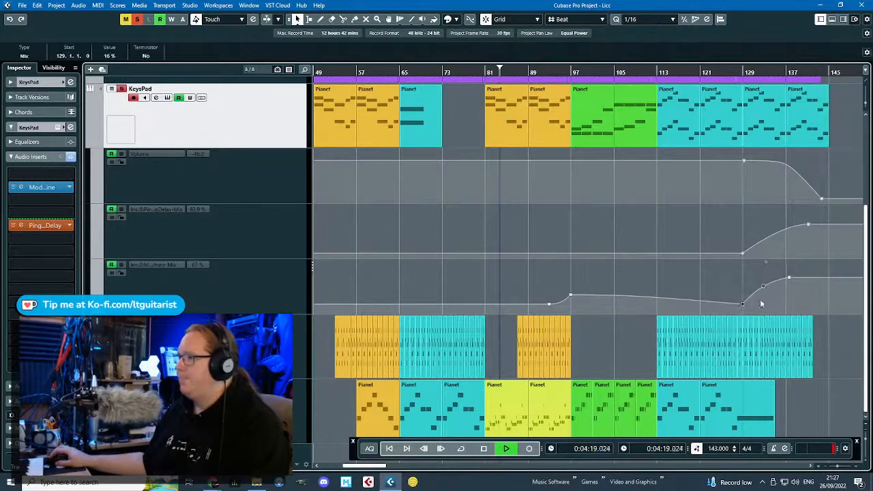
key(Delete)
drag(660, 294, 722, 298)
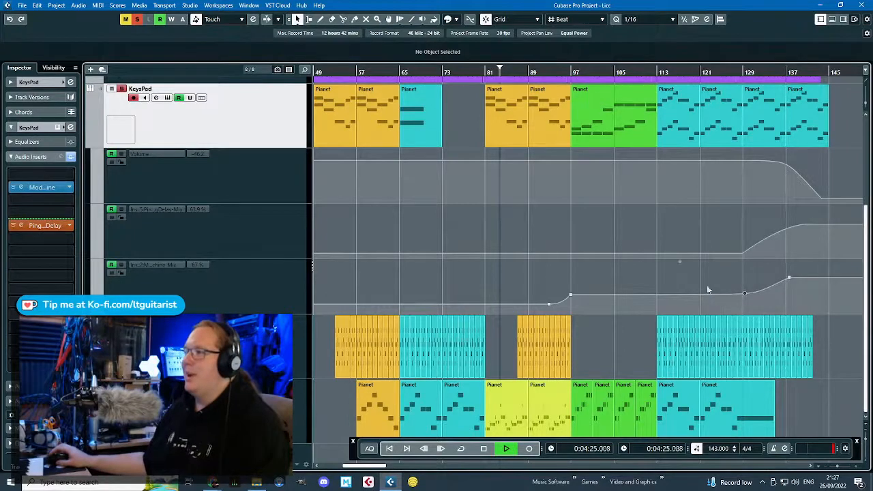
Play from just before bar 97 and again from bar 81, and lower the ModMachine mix automation point at bar 93 to 9%.
click(562, 73)
scroll(565, 243, up, 3)
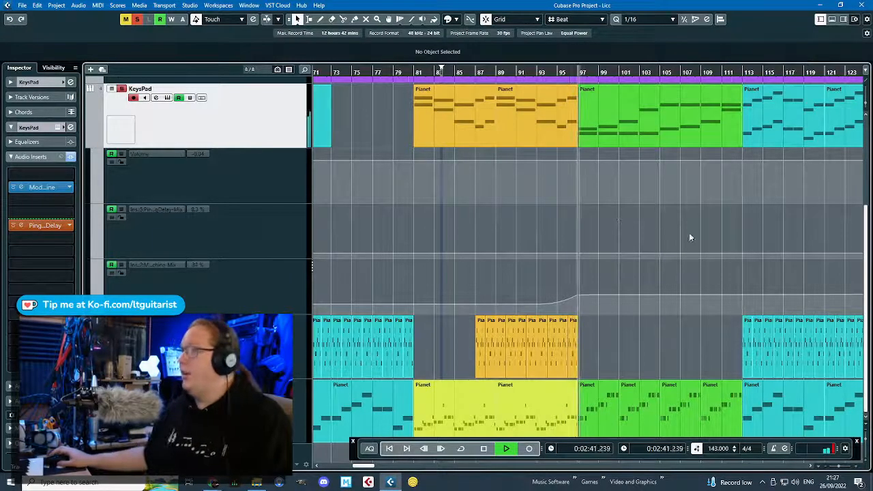
scroll(667, 277, down, 3)
scroll(699, 260, up, 3)
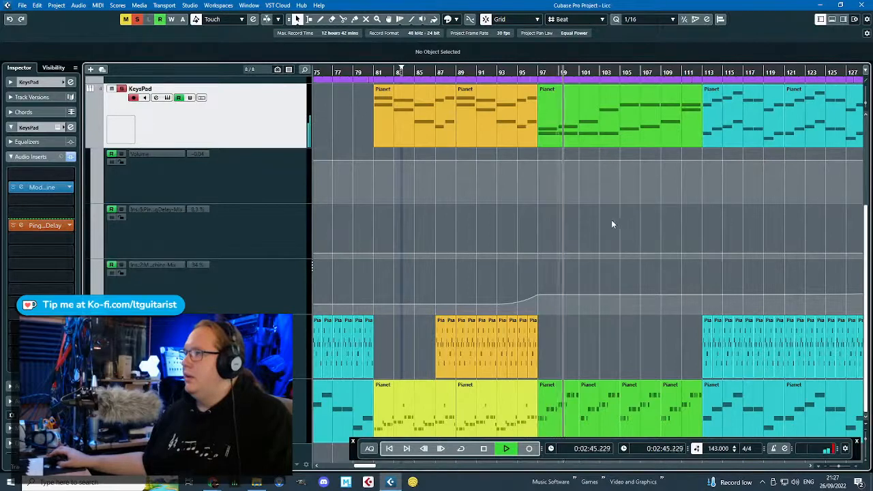
click(375, 70)
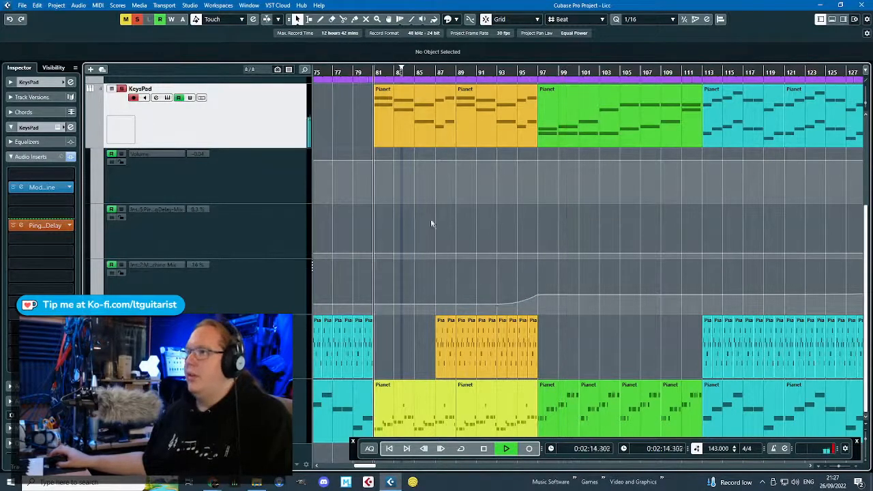
click(496, 309)
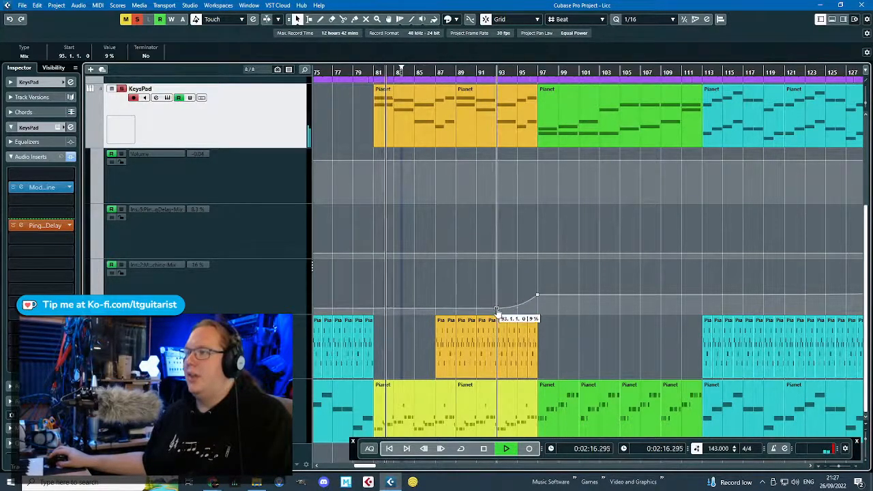
Stop playback and add ModMachine mix automation points at bars 65 and 81, the latter at 9%.
scroll(497, 306, down, 5)
scroll(498, 311, up, 3)
scroll(499, 313, down, 1)
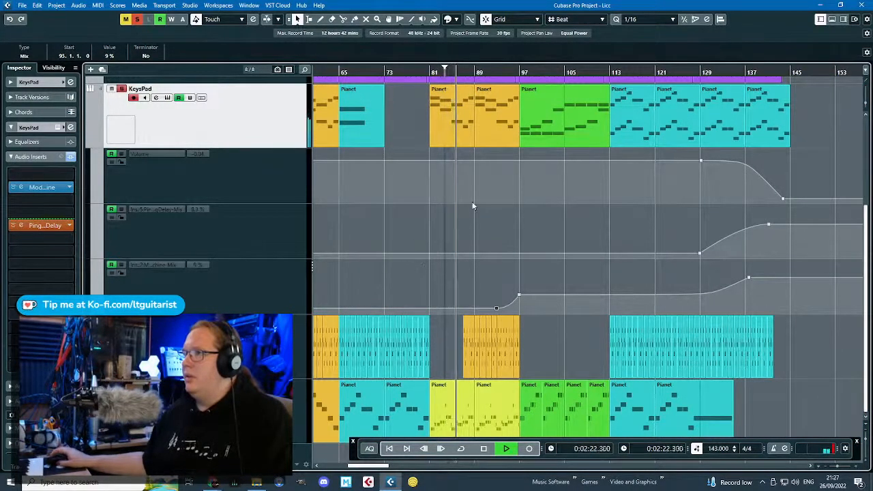
scroll(479, 206, left, 4)
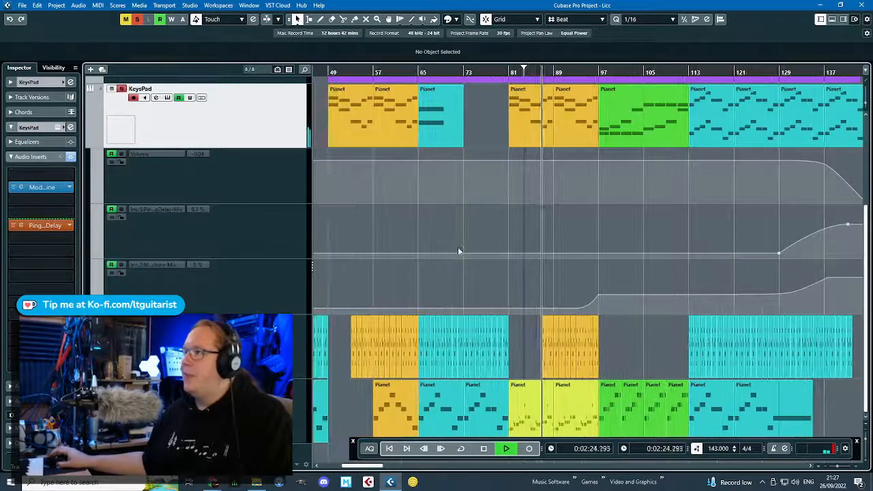
scroll(471, 254, up, 2)
key(space)
click(404, 309)
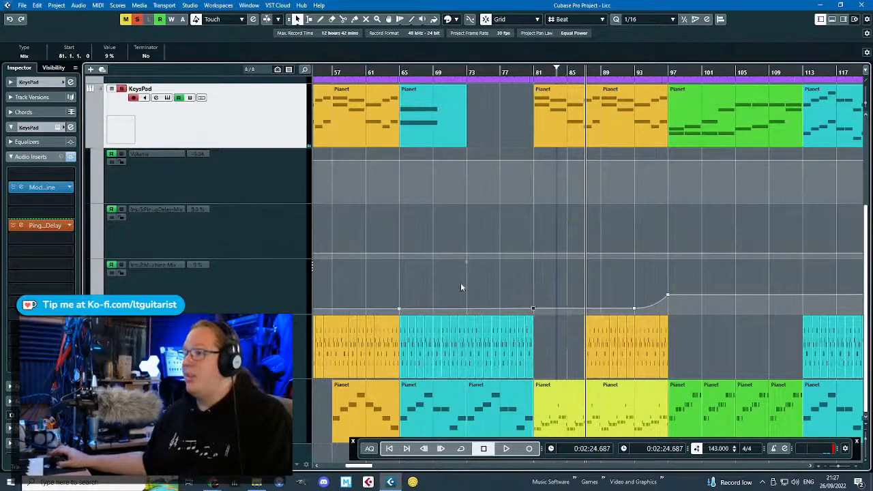
Add ModMachine mix automation points at bars 33 and 49, and raise the mix between them to a curved peak at bar 41.
scroll(461, 282, left, 10)
click(485, 308)
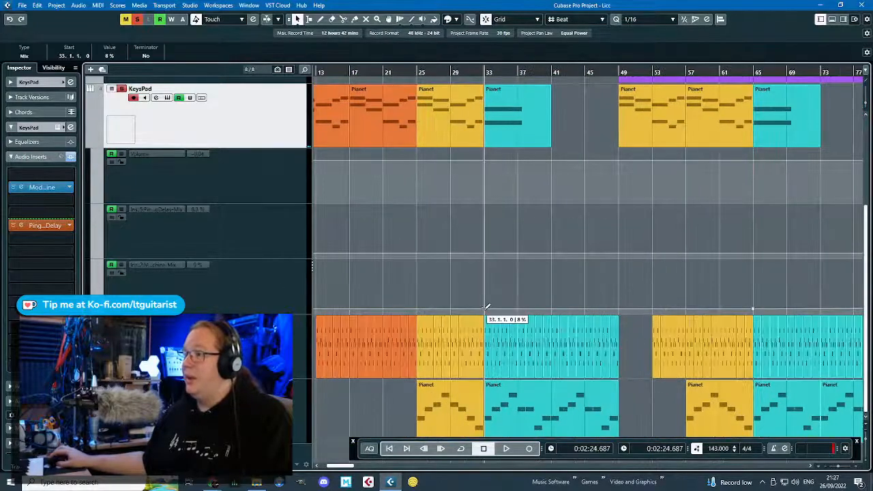
click(619, 308)
drag(574, 306, 592, 297)
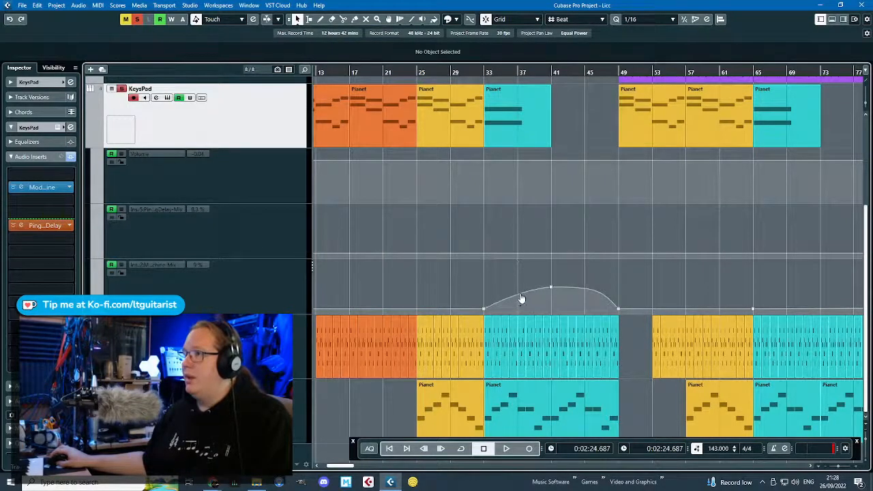
Raise the ModMachine mix automation between bars 65 and 81 into a rounded plateau starting at bar 73.
scroll(529, 280, down, 4)
scroll(595, 286, up, 4)
drag(649, 308, 692, 297)
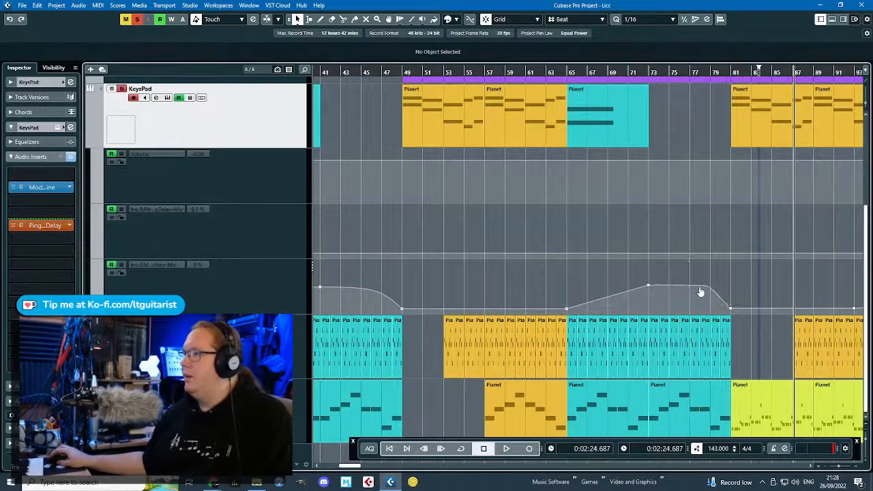
scroll(544, 281, down, 2)
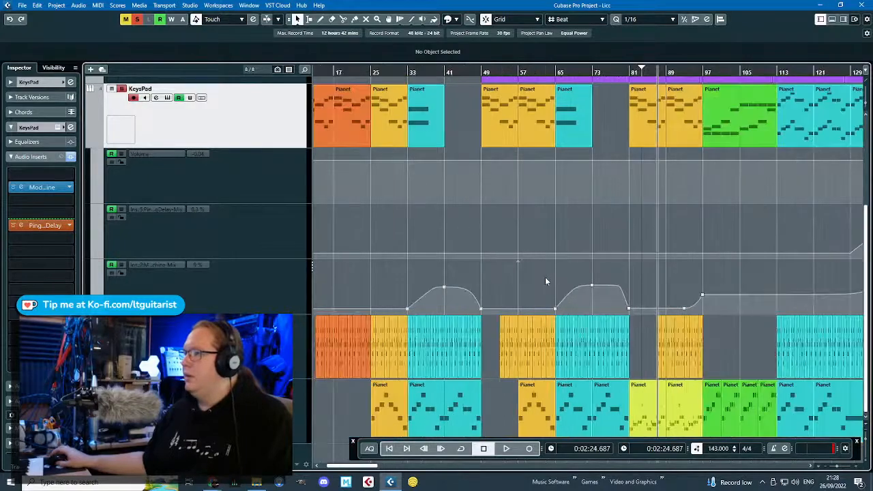
scroll(545, 281, down, 1)
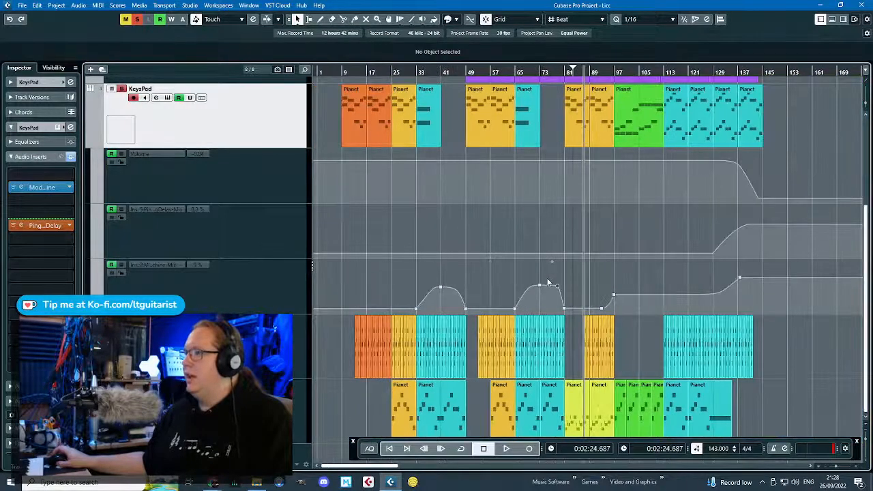
Load the Chopper effect in KeysPad's third insert slot, and open it while playing from bar 97.
click(61, 209)
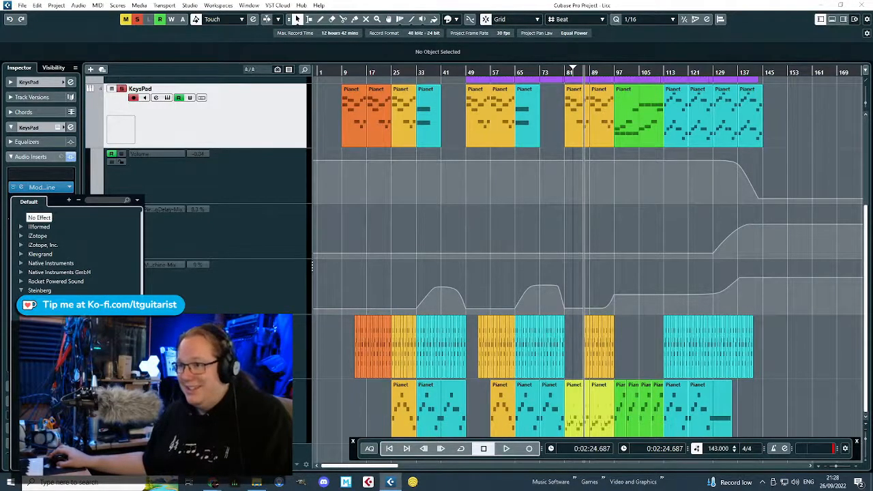
double_click(58, 372)
click(615, 70)
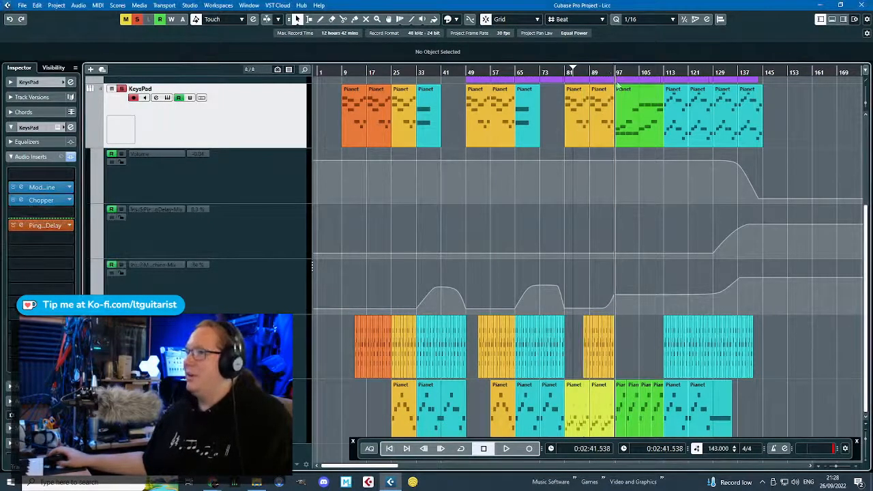
key(space)
click(42, 199)
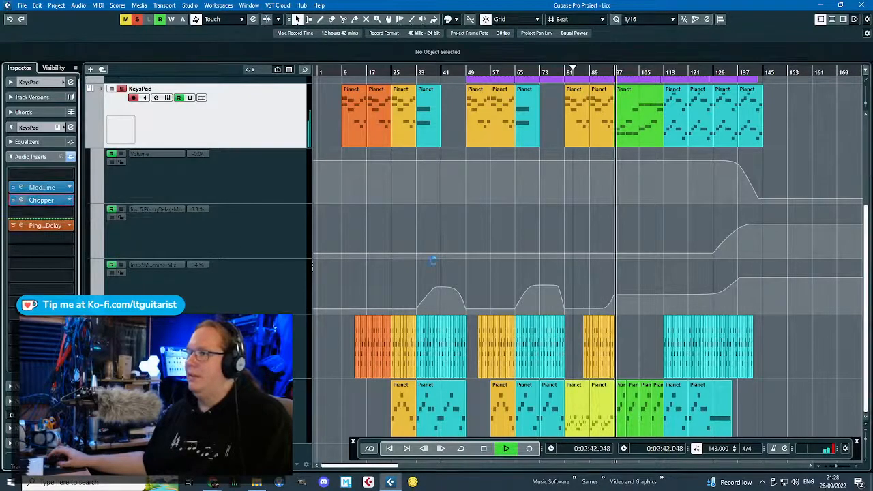
During playback, set Chopper's speed to 1/4, mix to 100% and depth to 89%, and turn off KeysPad's solo.
drag(386, 232, 353, 261)
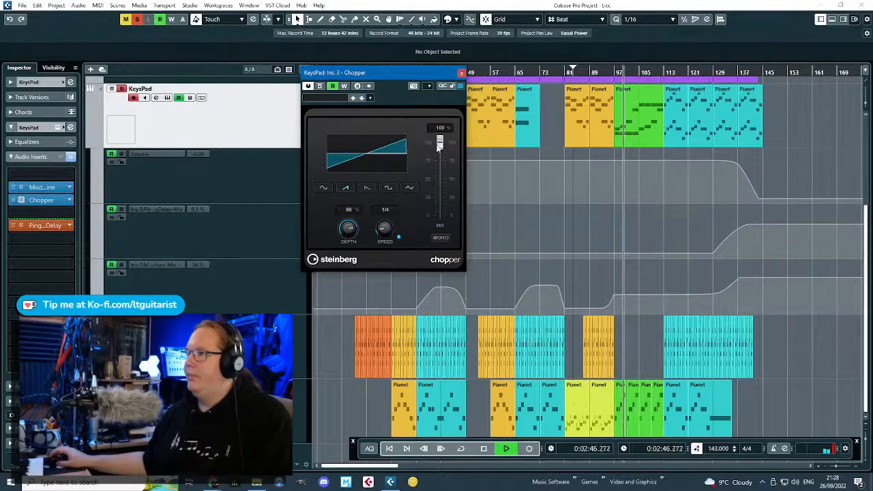
mouse_move(440, 143)
mouse_down()
mouse_move(441, 167)
mouse_move(442, 141)
mouse_up()
mouse_move(347, 236)
mouse_down()
mouse_move(355, 201)
mouse_move(350, 244)
mouse_up()
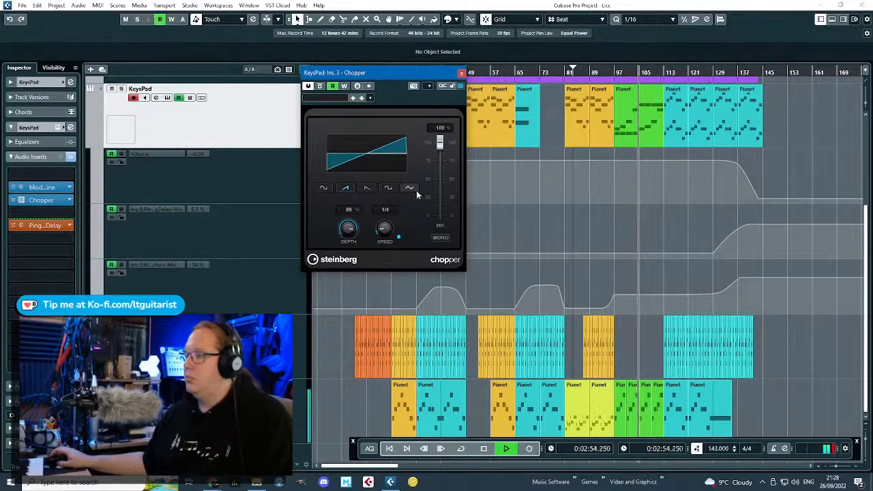
Show the automation lane for Chopper's mix and stop playback.
right_click(439, 150)
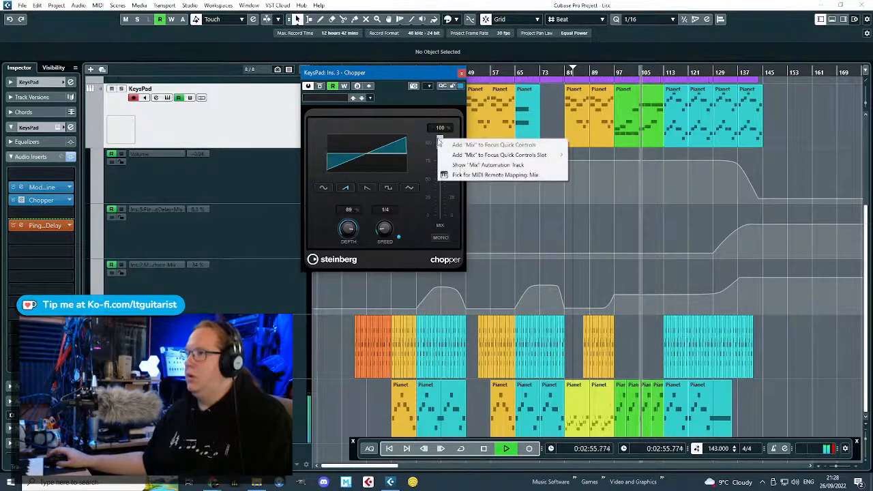
click(478, 165)
key(space)
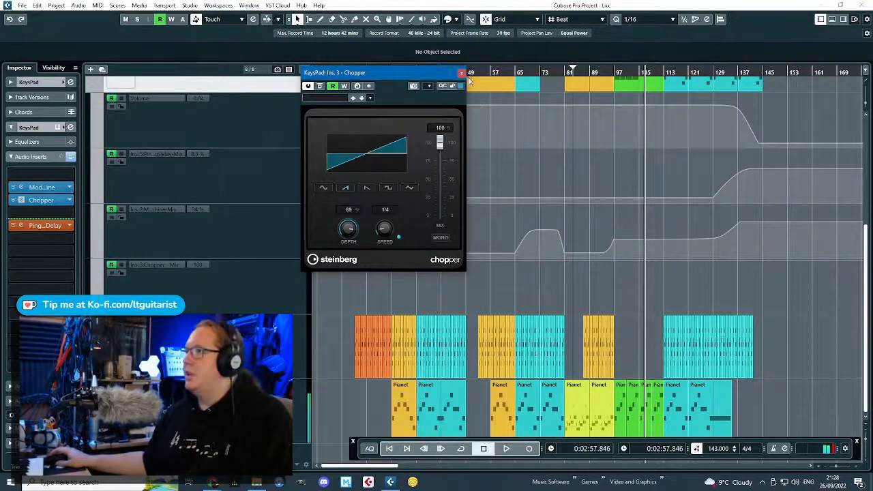
Close Chopper and make its KeysPad mix automation fall in a smooth curve from 100 at bar 111 to 0 at bar 113.
key(h)
click(463, 74)
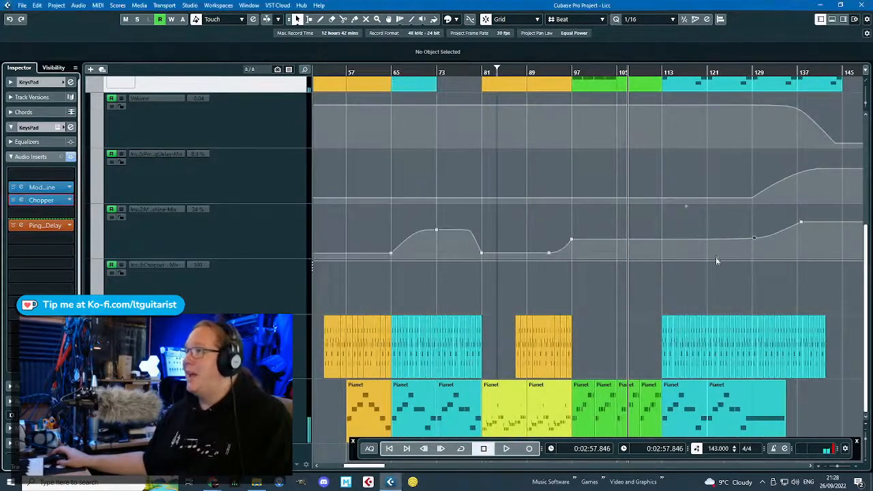
scroll(717, 259, up, 2)
click(616, 335)
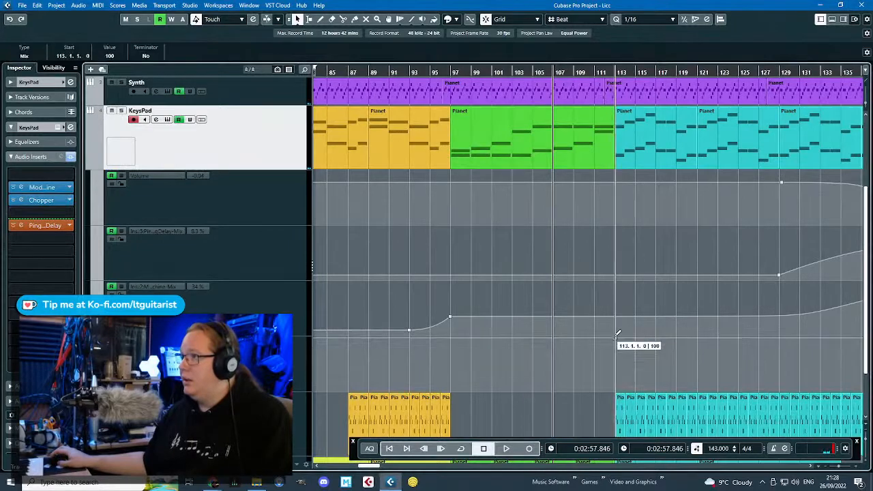
drag(615, 337, 615, 401)
scroll(613, 379, up, 1)
drag(610, 370, 584, 338)
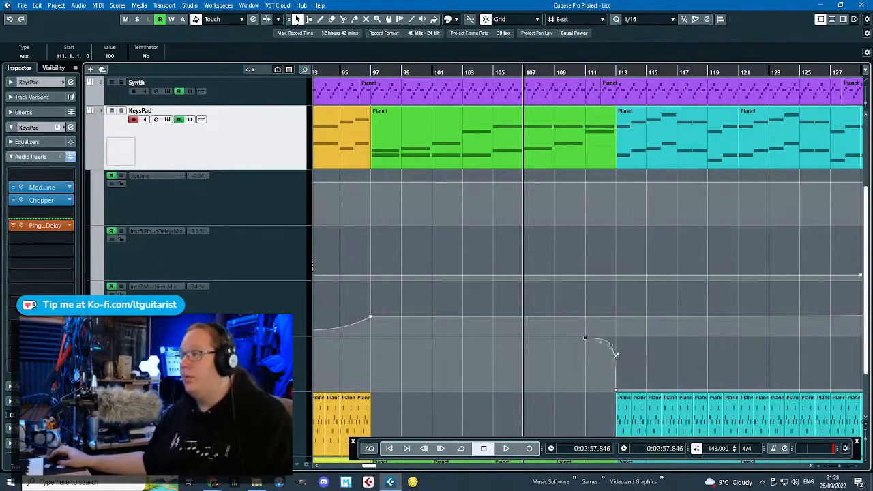
click(611, 355)
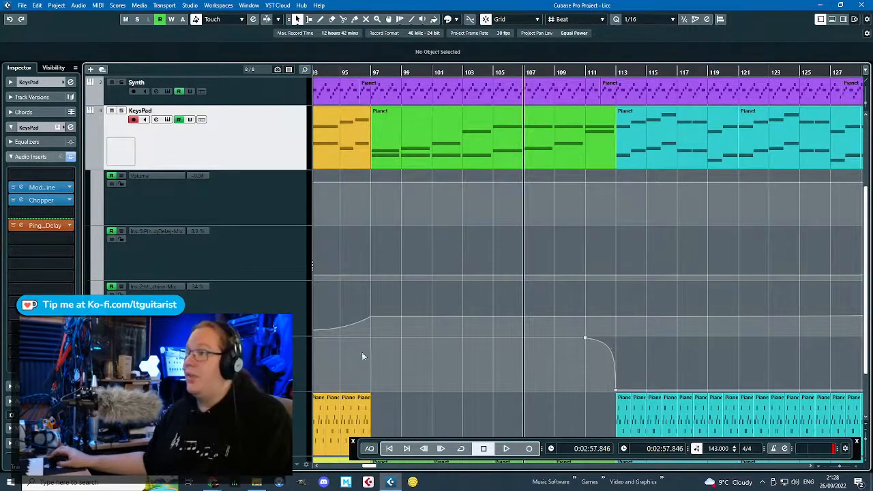
Make Chopper's mix automation rise in a curve from 0 at bar 97 to 100 around bar 105, and play from just before bar 97.
drag(410, 339, 371, 413)
drag(401, 339, 492, 338)
click(429, 352)
drag(429, 352, 440, 356)
click(365, 72)
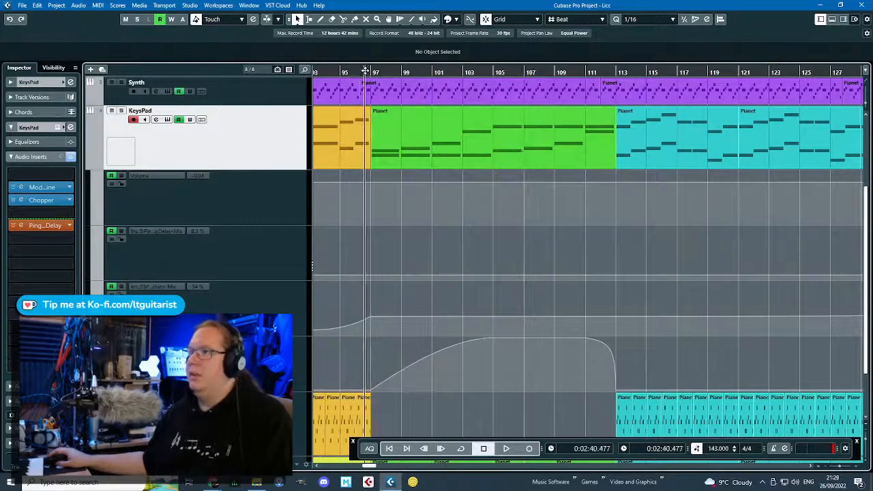
key(space)
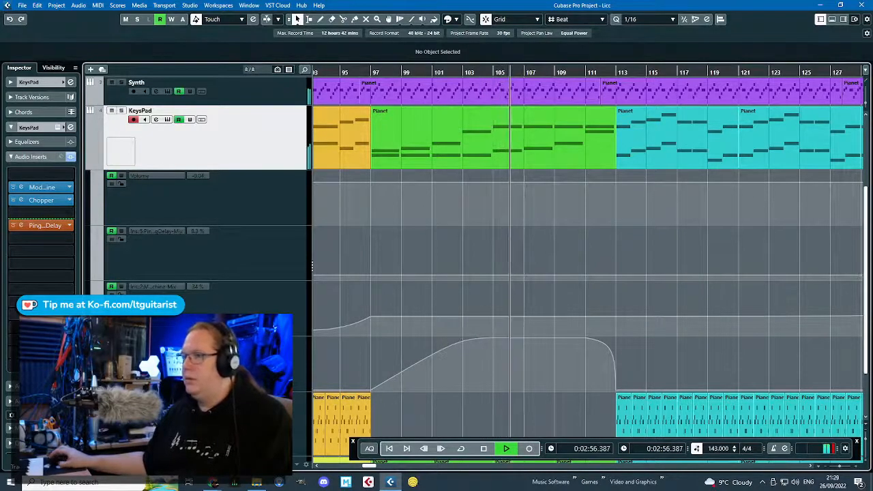
During playback, raise Chopper's mix automation in a curve from 0 at bar 129 to 53 at bar 137.
ctrl+scroll(442, 294, down, 4)
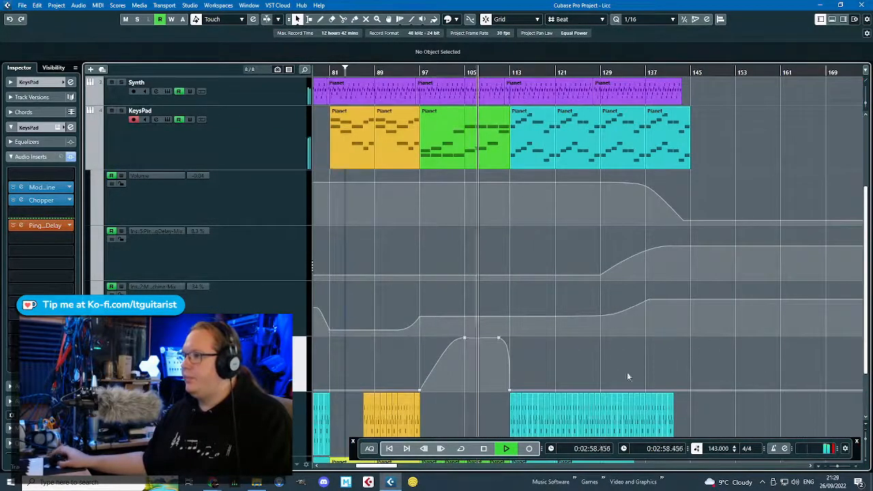
ctrl+scroll(628, 377, up, 2)
drag(570, 390, 563, 393)
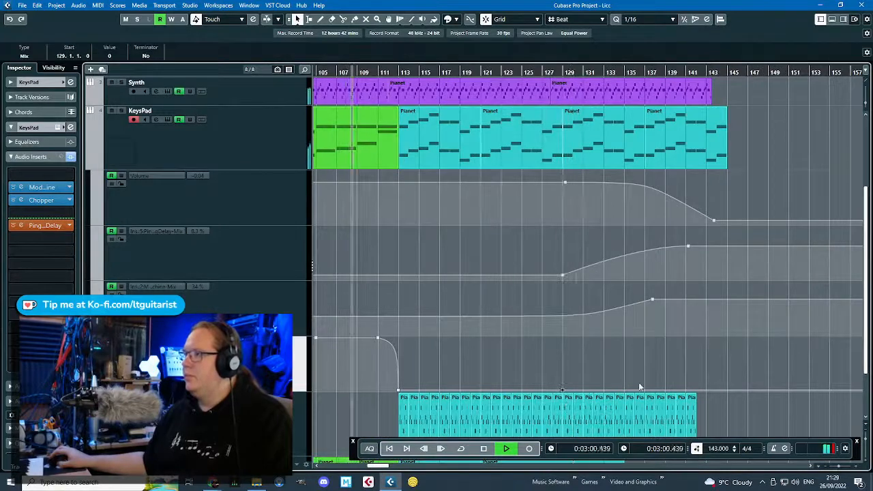
drag(647, 386, 645, 363)
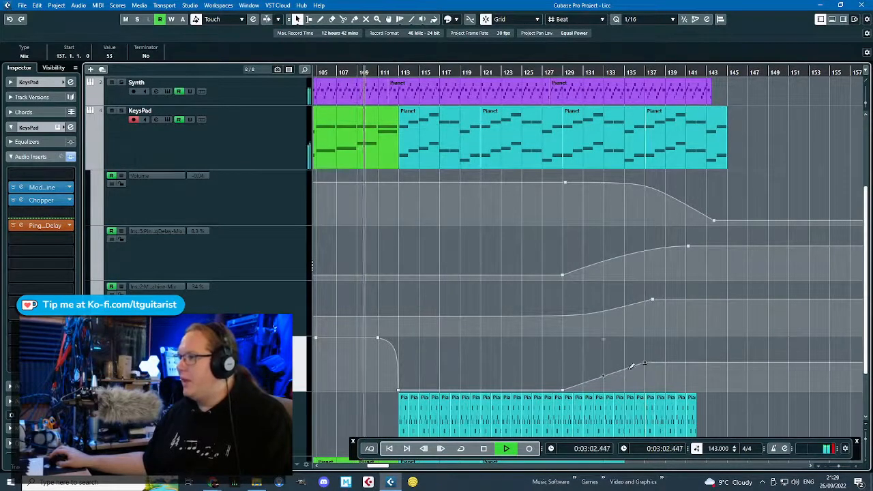
ctrl+scroll(604, 326, down, 3)
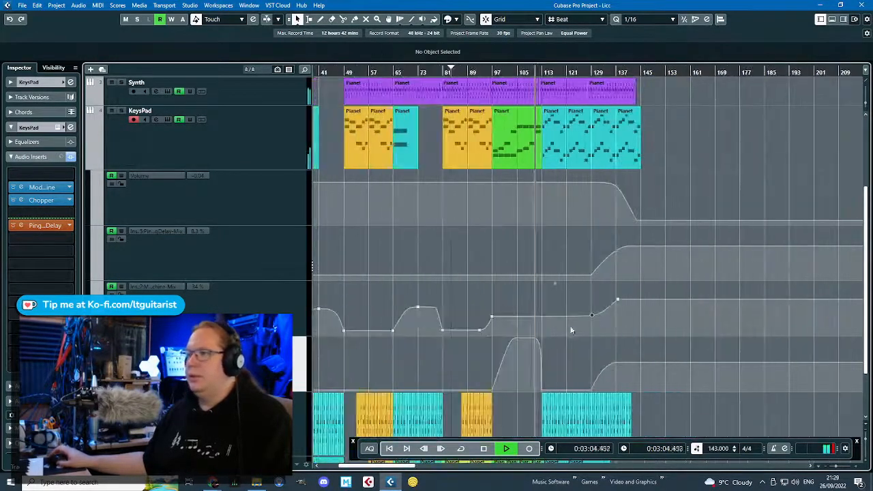
Lock KeysPad's automation lanes, hide them, and stop playback with the whole arrangement in view.
ctrl+scroll(430, 368, up, 3)
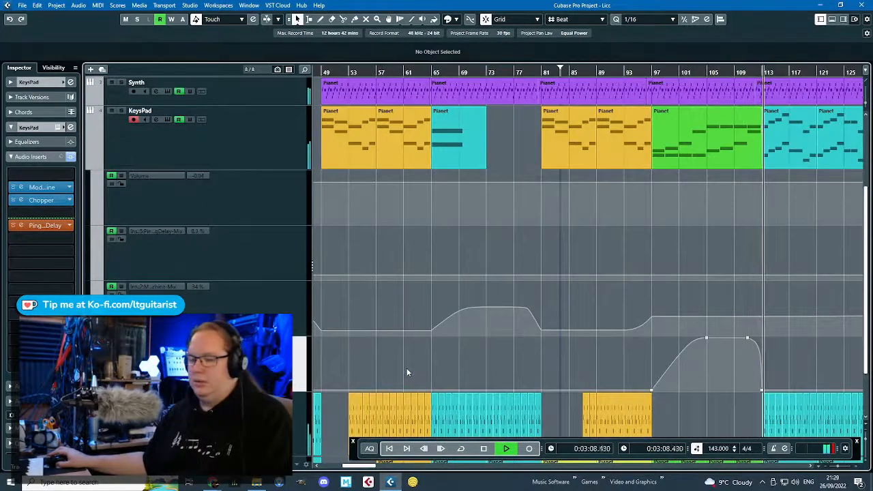
ctrl+scroll(404, 372, down, 2)
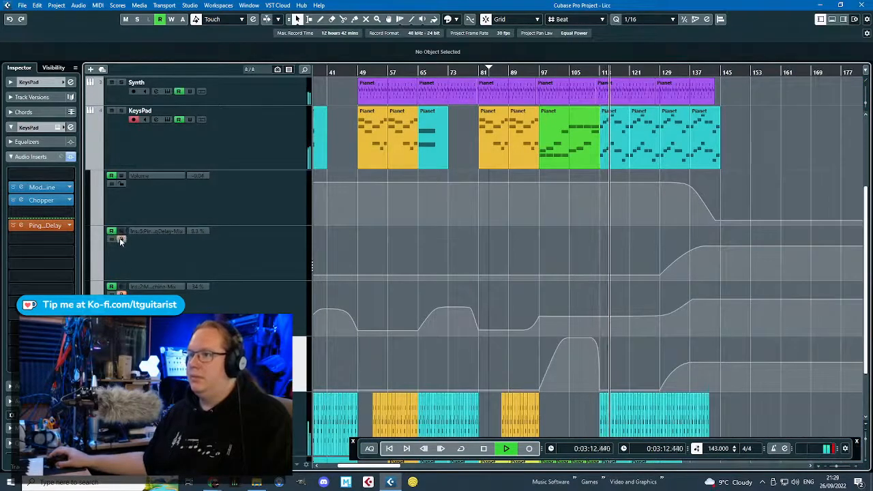
click(120, 184)
click(86, 168)
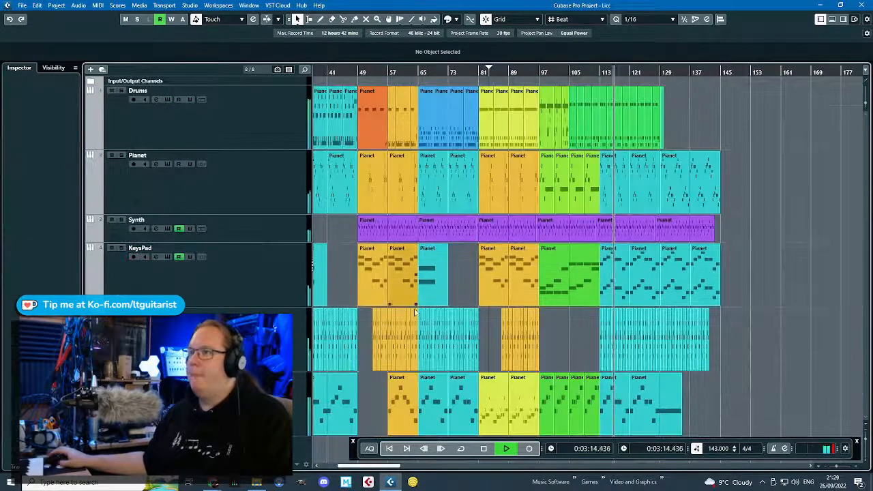
ctrl+scroll(404, 269, down, 3)
drag(356, 230, 314, 231)
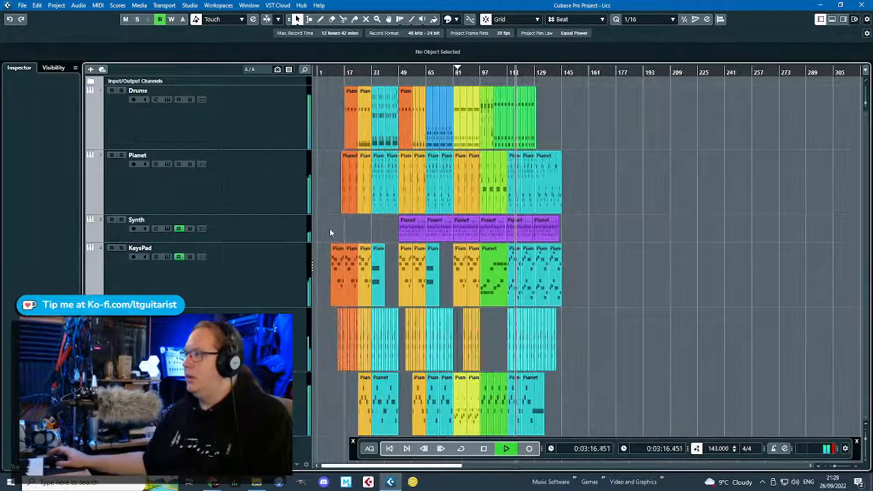
key(space)
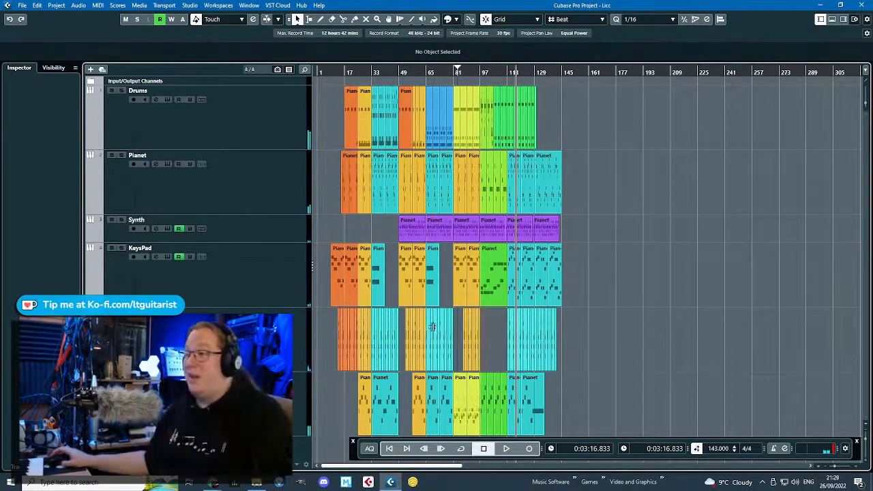
Select the Drums track, solo it and start playback from about bar 33.
scroll(381, 360, up, 2)
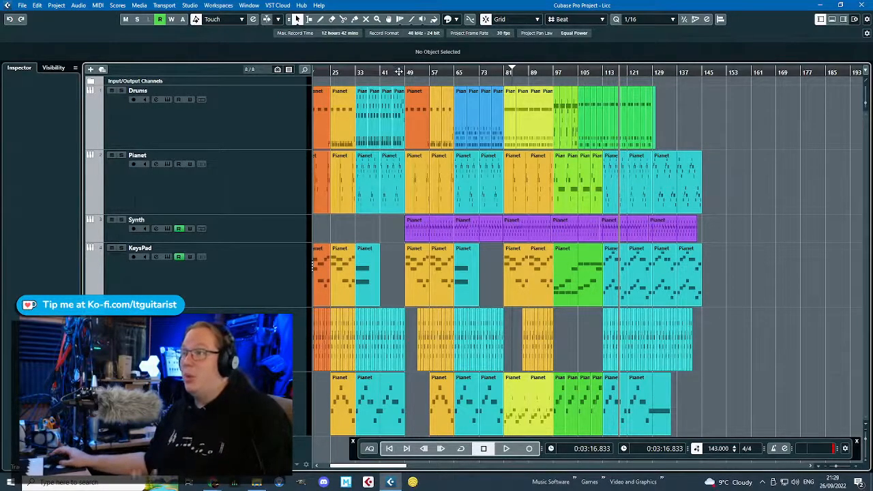
drag(379, 71, 312, 71)
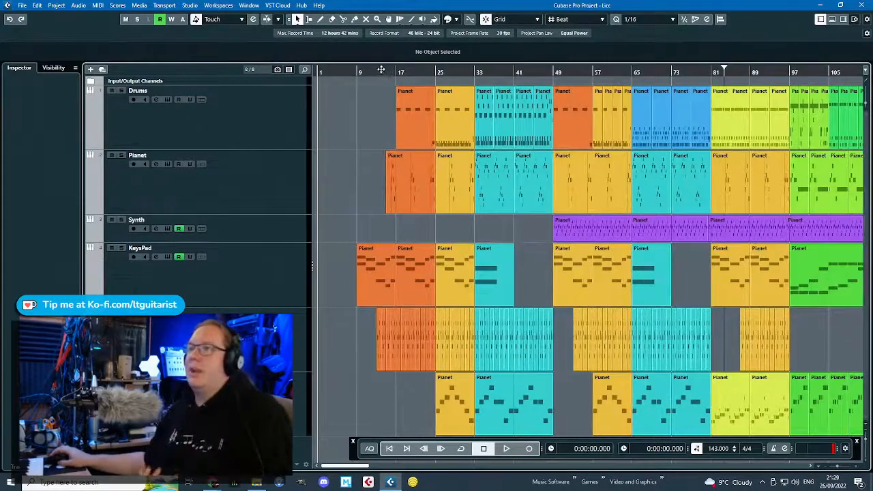
drag(380, 71, 377, 65)
scroll(340, 134, up, 3)
scroll(361, 146, down, 3)
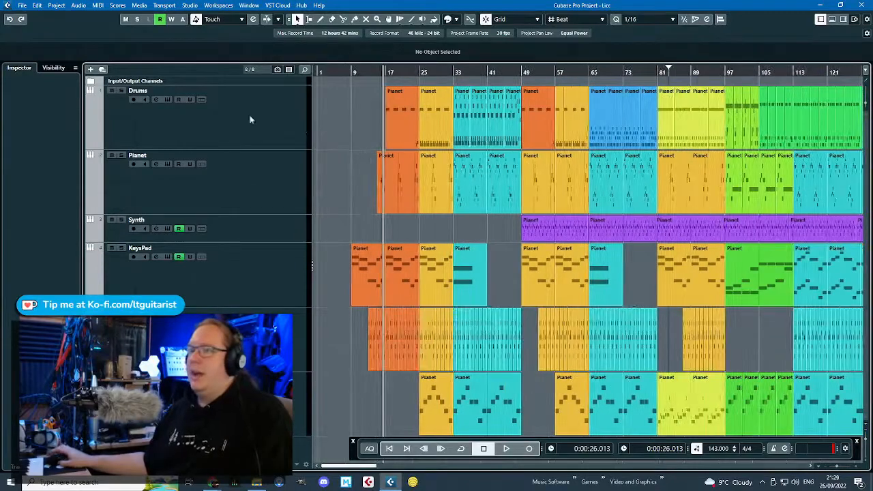
click(246, 120)
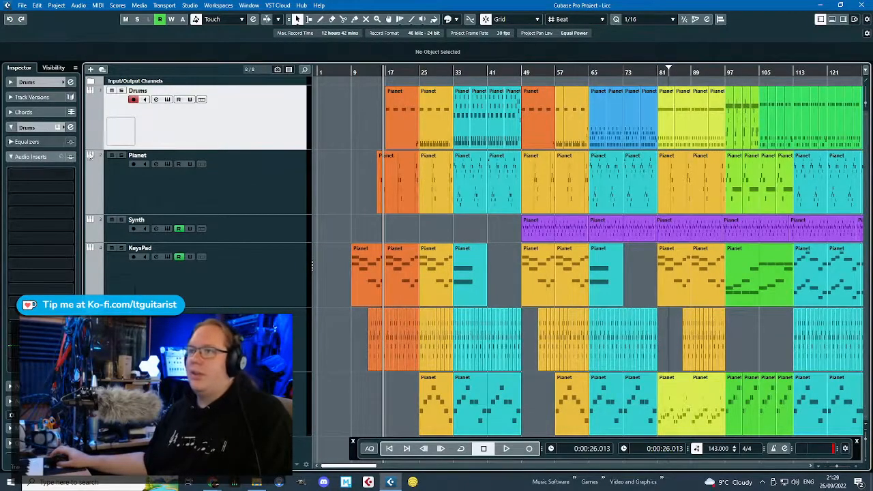
key(space)
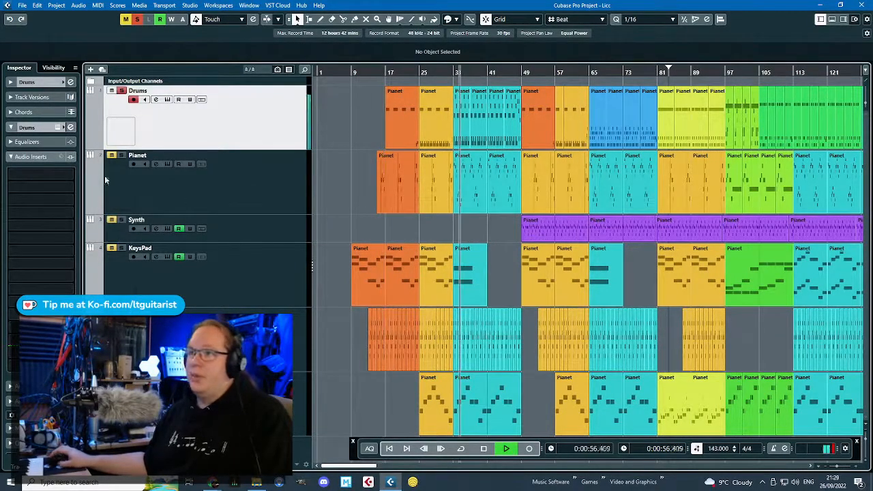
Load the Frequency equalizer in the Drums track's first insert slot and apply the Monster Drums preset.
click(69, 177)
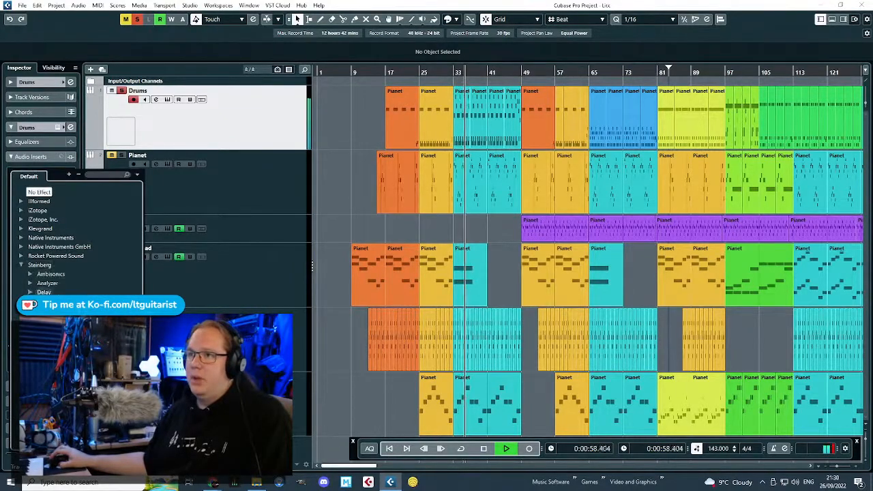
click(60, 348)
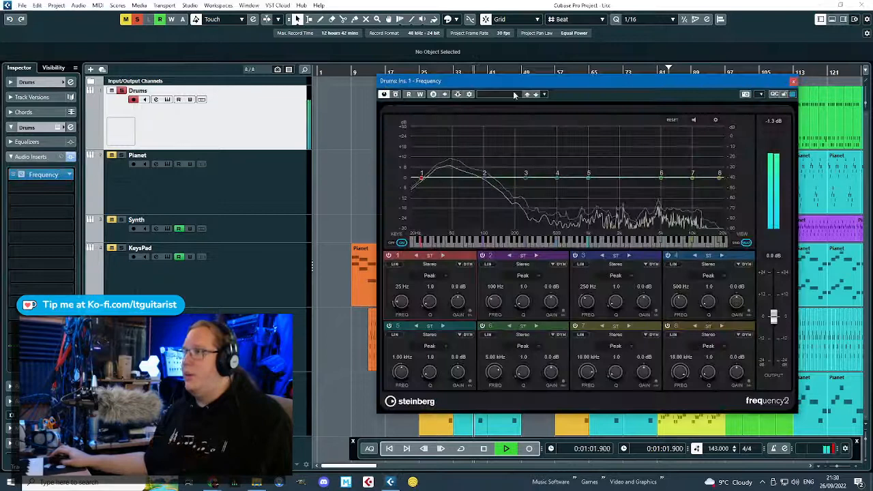
click(515, 95)
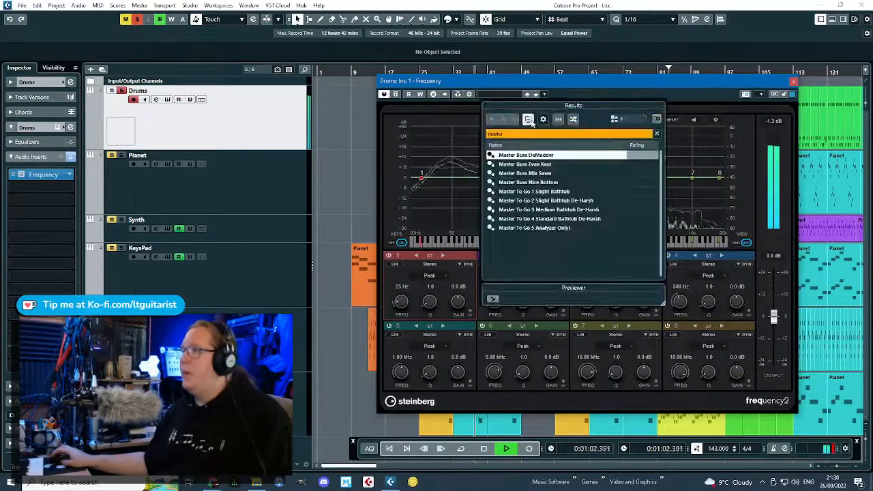
text(mono)
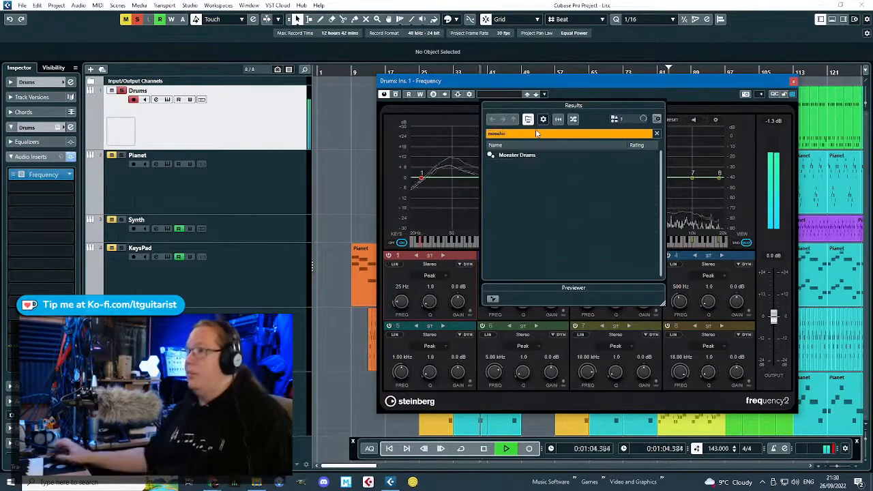
double_click(537, 155)
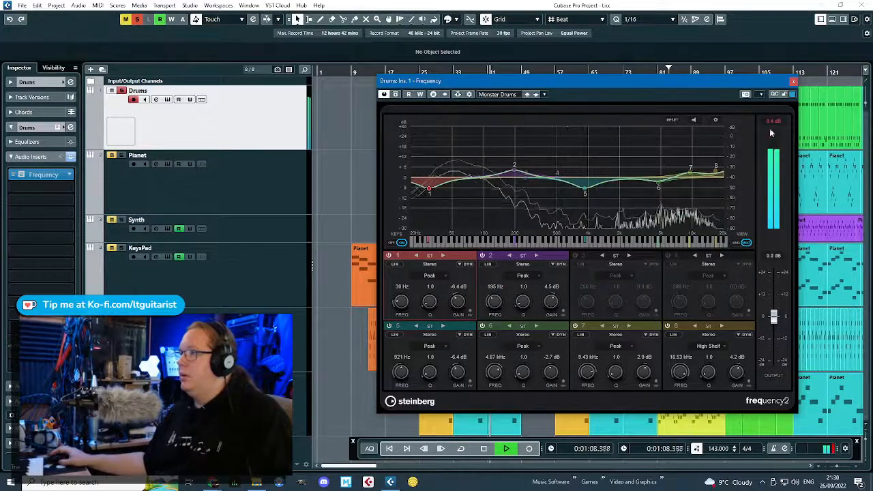
Load VintageCompressor in the Drums track's second insert slot, close the equalizer and open the compressor.
click(43, 175)
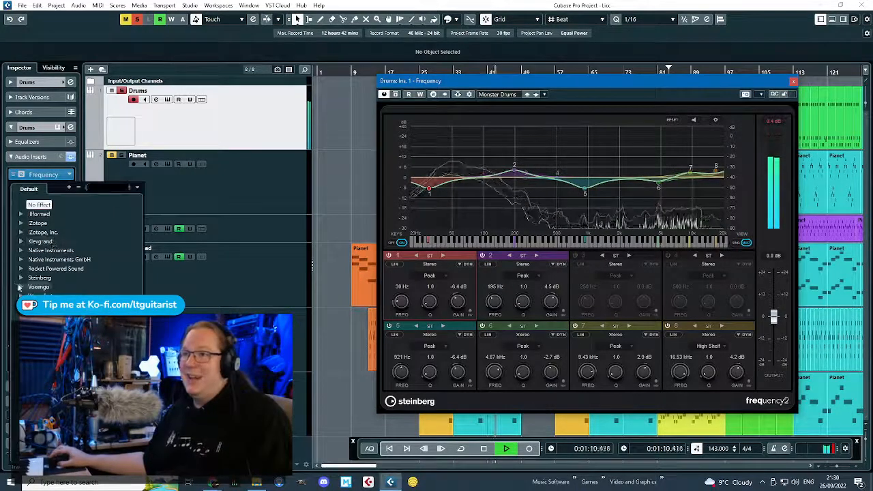
click(22, 277)
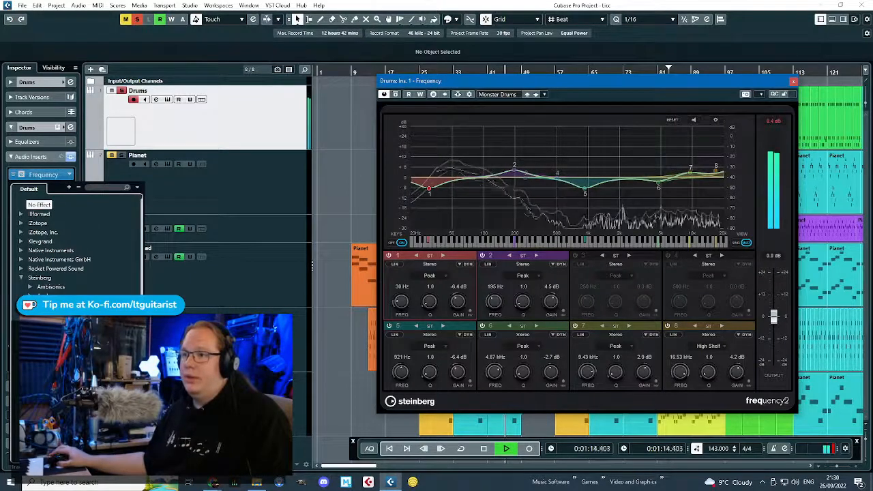
scroll(68, 341, down, 3)
double_click(68, 372)
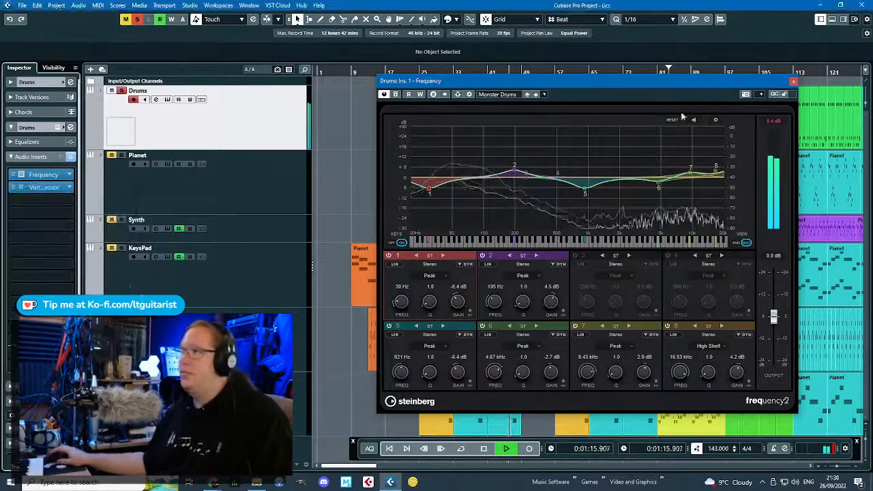
click(793, 81)
click(41, 186)
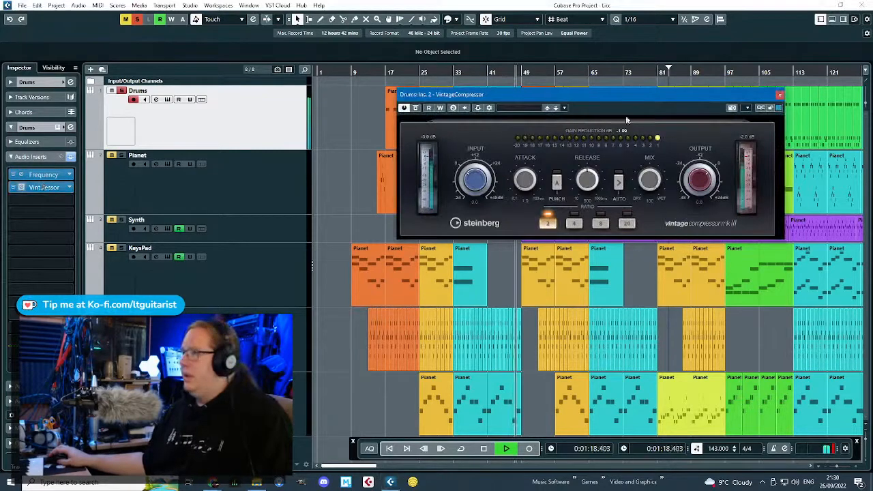
Search the VintageCompressor presets for drum settings and apply Funk Drums.
click(534, 108)
text(bass)
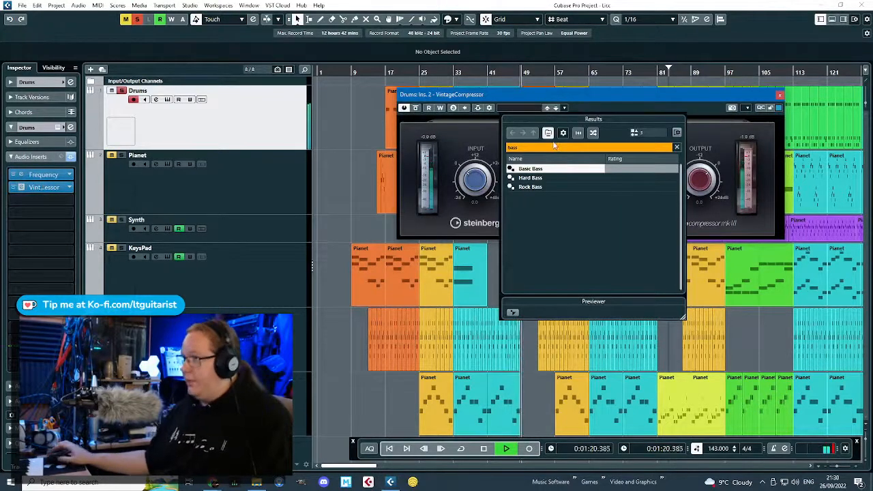
key(BackSpace)
key(BackSpace)
key(BackSpace)
key(BackSpace)
text(dr)
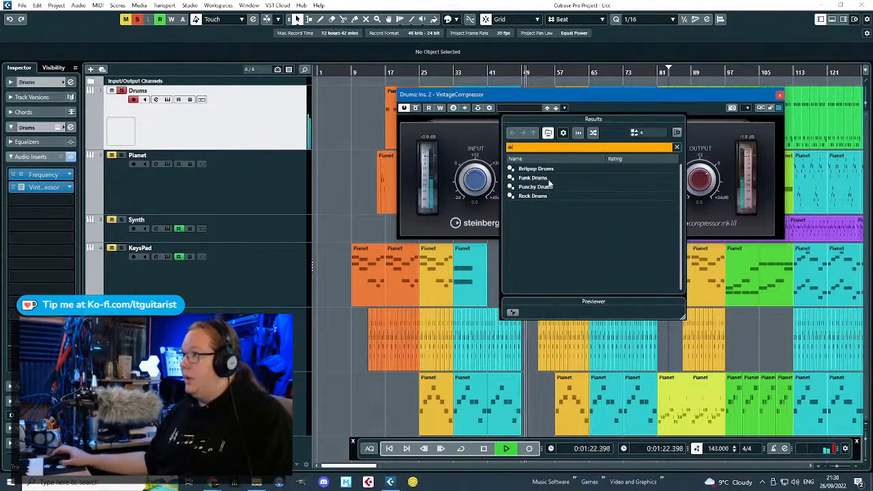
double_click(545, 178)
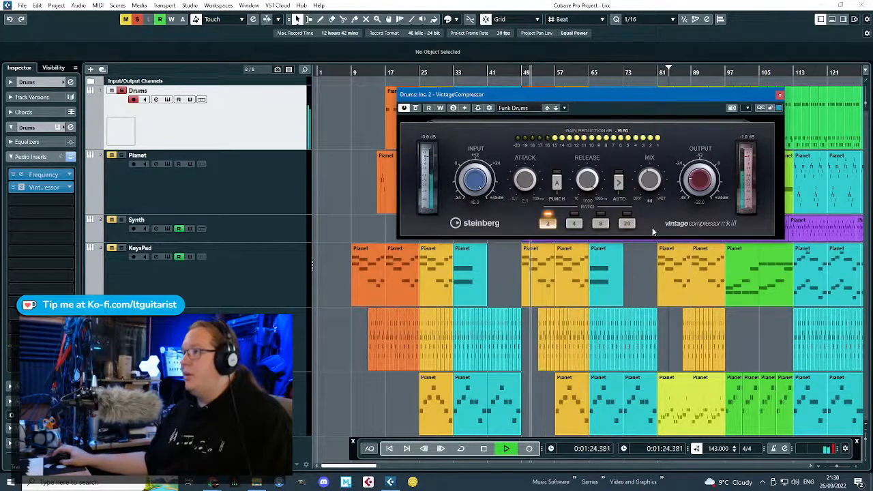
Show the automation lane for VintageCompressor's mix on the Drums track and close the compressor.
right_click(649, 176)
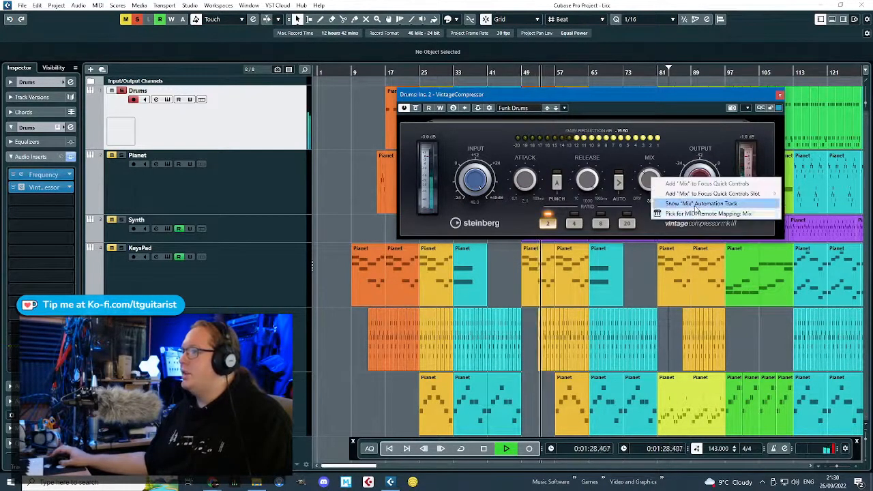
click(689, 203)
click(780, 95)
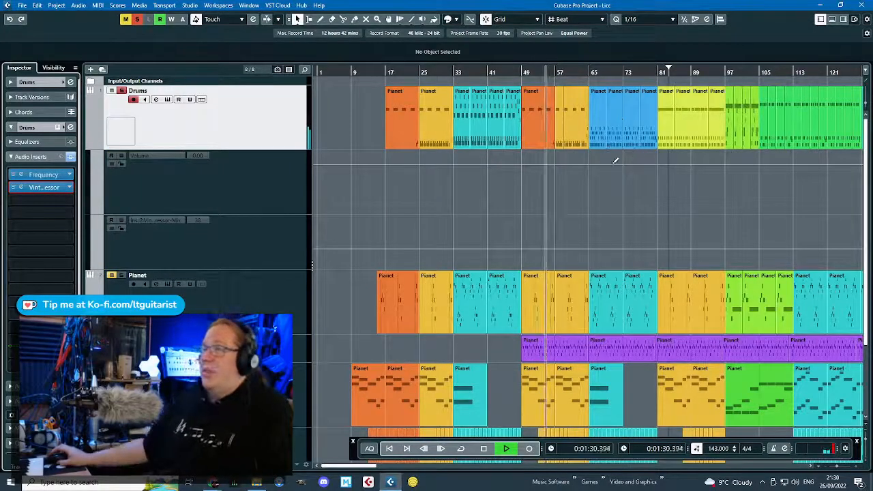
scroll(582, 195, up, 2)
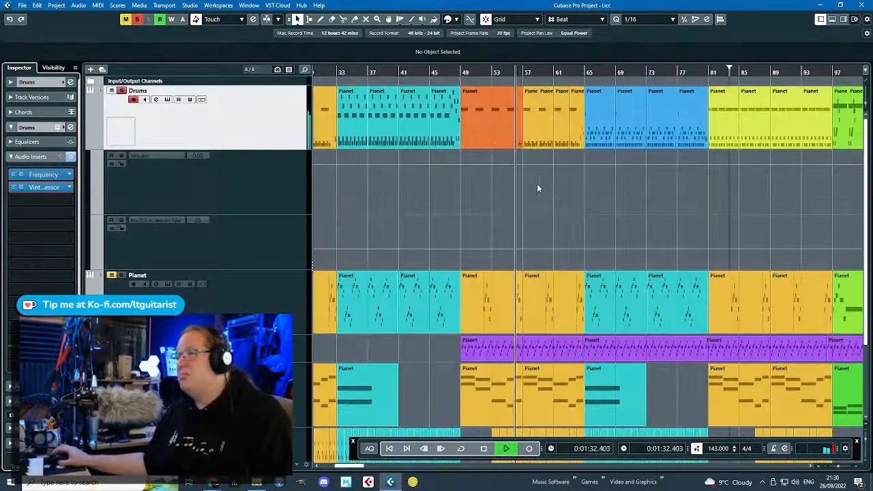
Lock the volume automation lane of the Drums track.
scroll(537, 185, up, 1)
scroll(557, 187, down, 1)
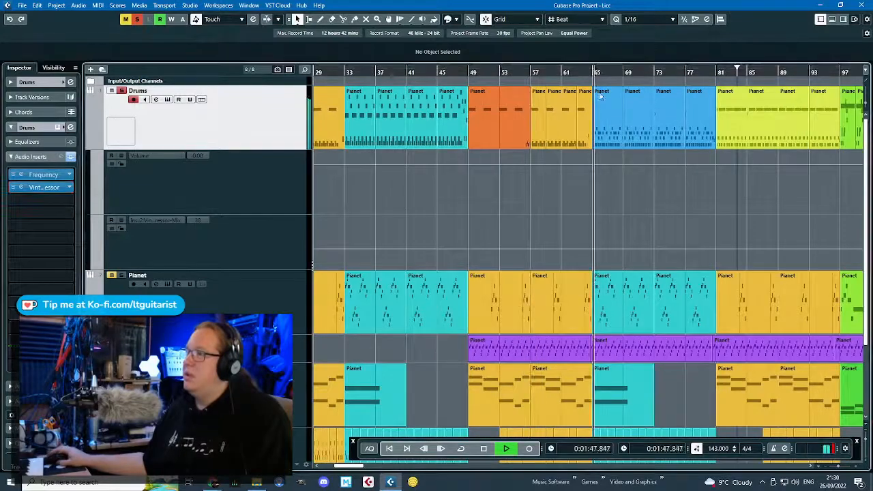
scroll(616, 172, down, 2)
scroll(686, 186, up, 3)
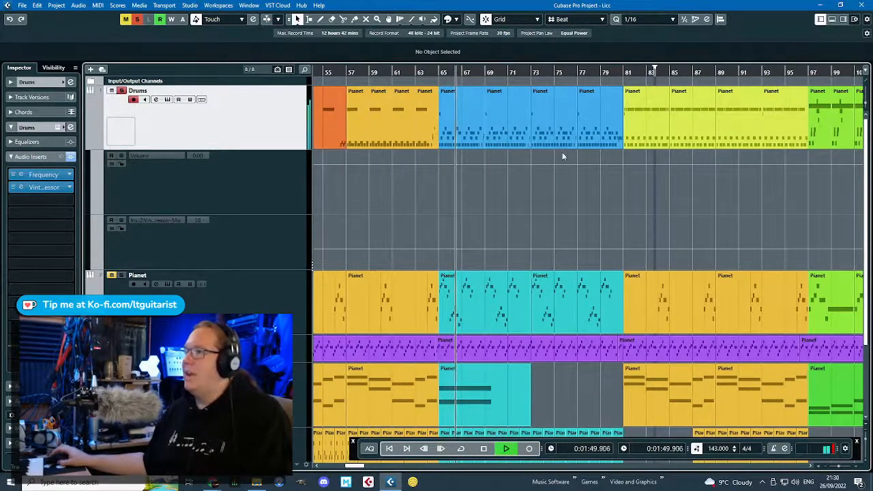
scroll(442, 163, up, 2)
click(440, 161)
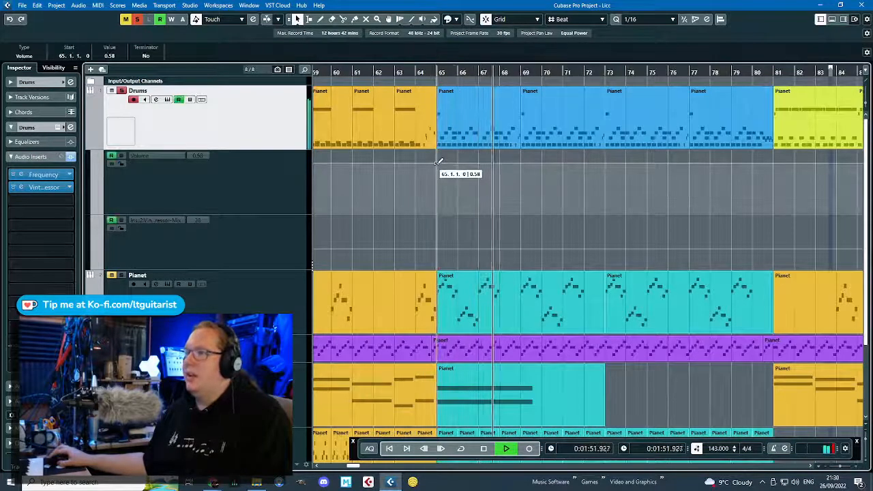
drag(440, 161, 440, 162)
click(122, 164)
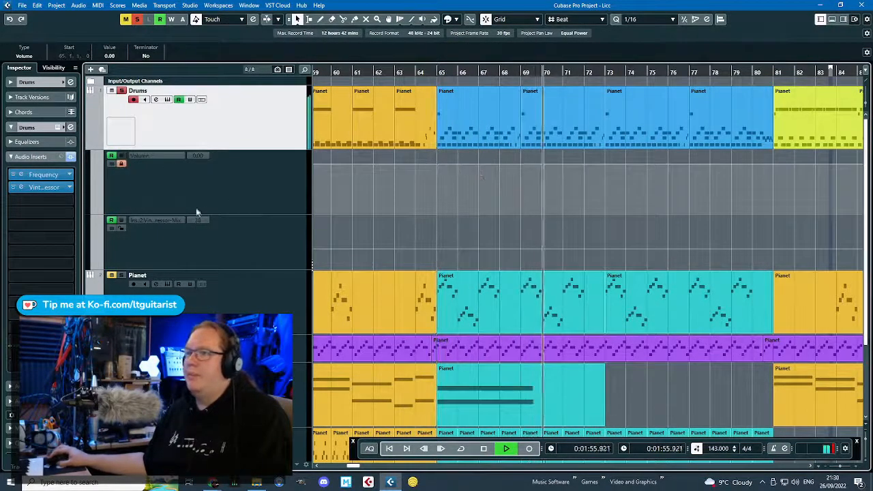
Enlarge the Drums track's compressor mix lane and add automation points of 50 at bars 65 and 81.
click(215, 235)
drag(268, 270, 279, 307)
click(438, 270)
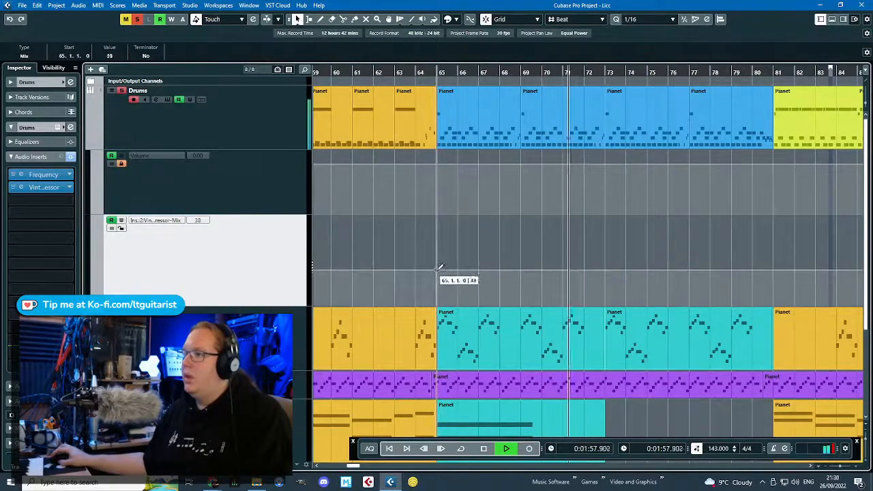
drag(439, 267, 439, 258)
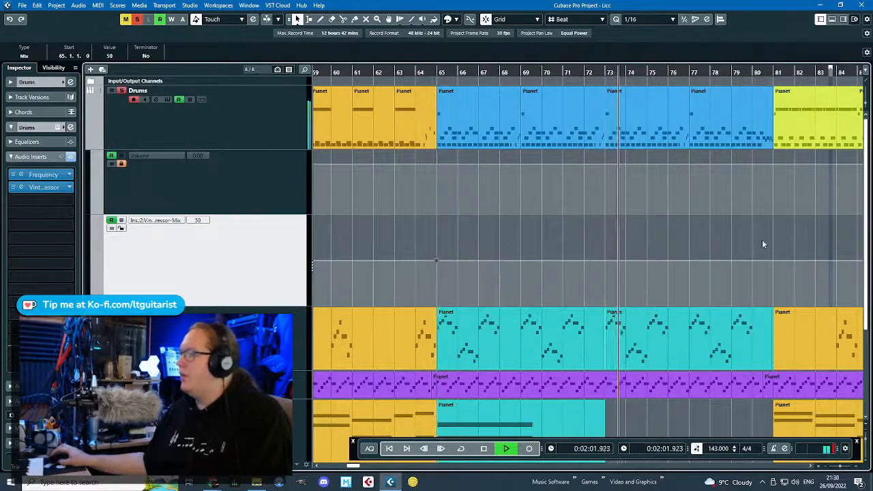
click(773, 260)
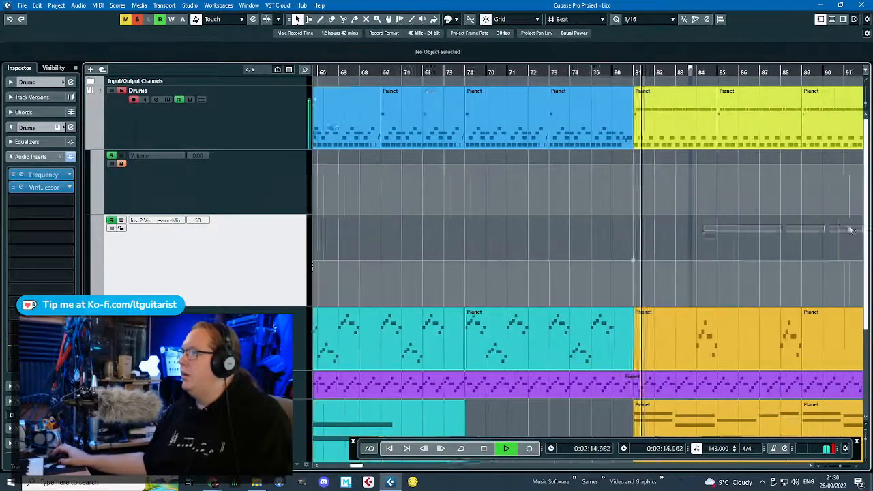
Add a compressor mix automation point of 50 at bar 57 on the Drums track.
scroll(703, 234, right, 4)
scroll(678, 225, down, 5)
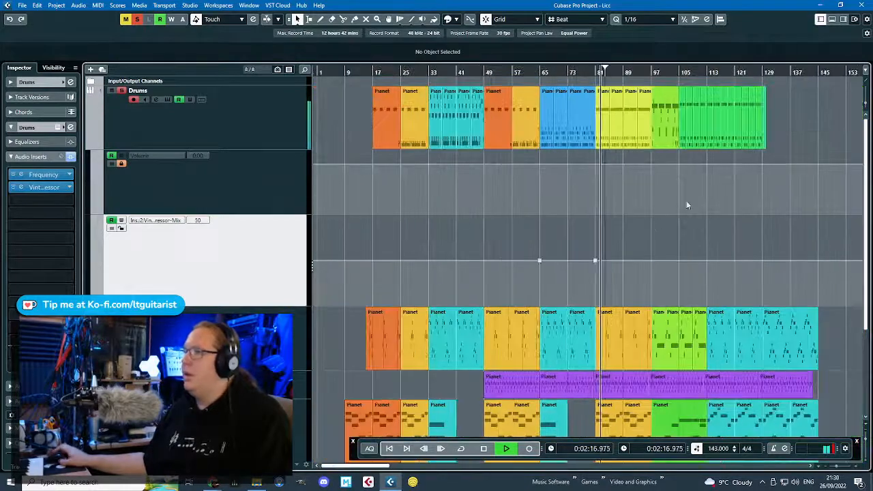
scroll(686, 205, up, 4)
drag(536, 282, 265, 236)
key(Delete)
click(503, 71)
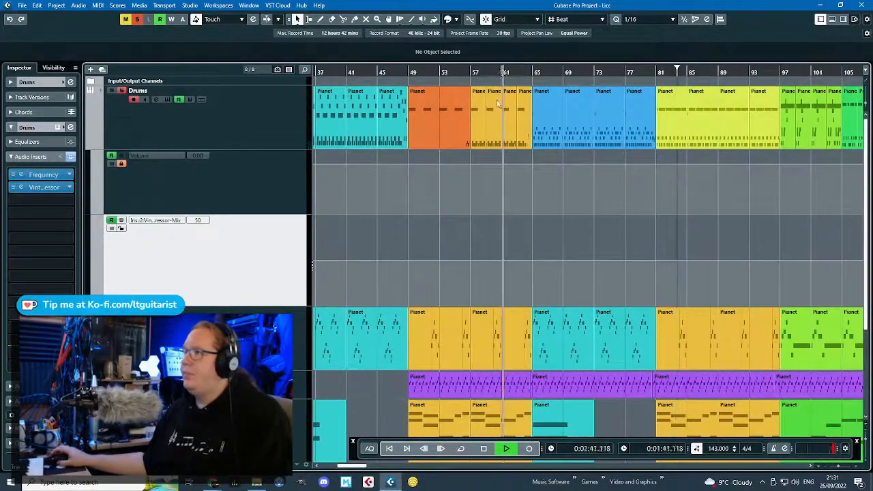
scroll(502, 216, up, 4)
drag(521, 239, 318, 238)
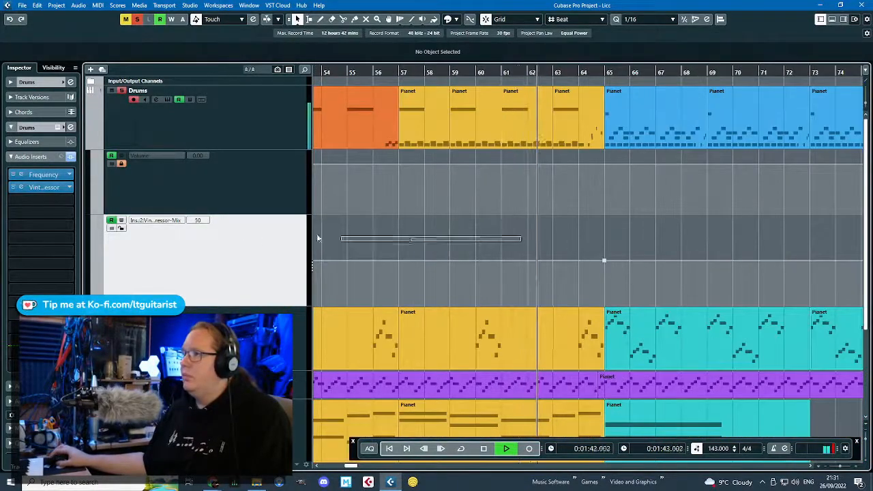
scroll(463, 214, down, 2)
click(441, 260)
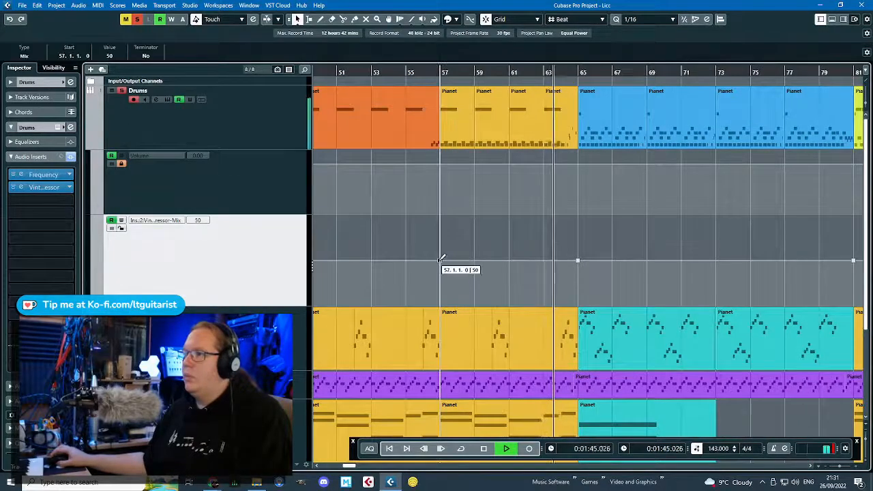
Restart playback of the Drums track near the start of the orange section at bar 49.
drag(429, 236, 318, 239)
key(Delete)
key(space)
drag(444, 71, 444, 76)
key(space)
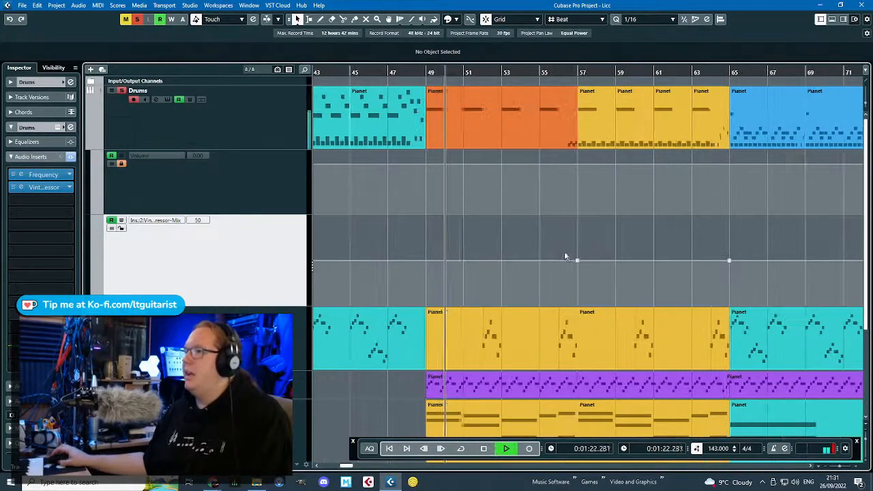
Add a mix point at bar 56, lower it to 0 and bend the rise to bar 57 into a curve.
click(560, 260)
click(474, 217)
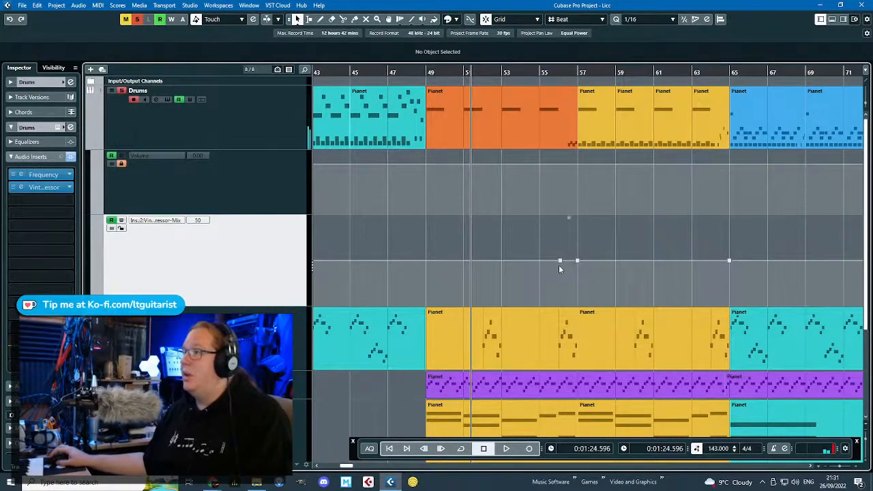
ctrl+scroll(564, 269, up, 2)
drag(570, 262, 569, 308)
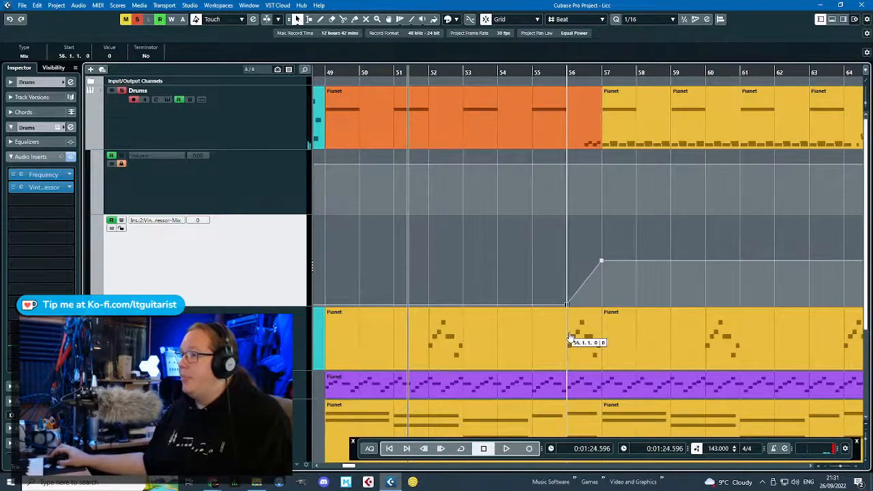
ctrl+scroll(585, 282, up, 1)
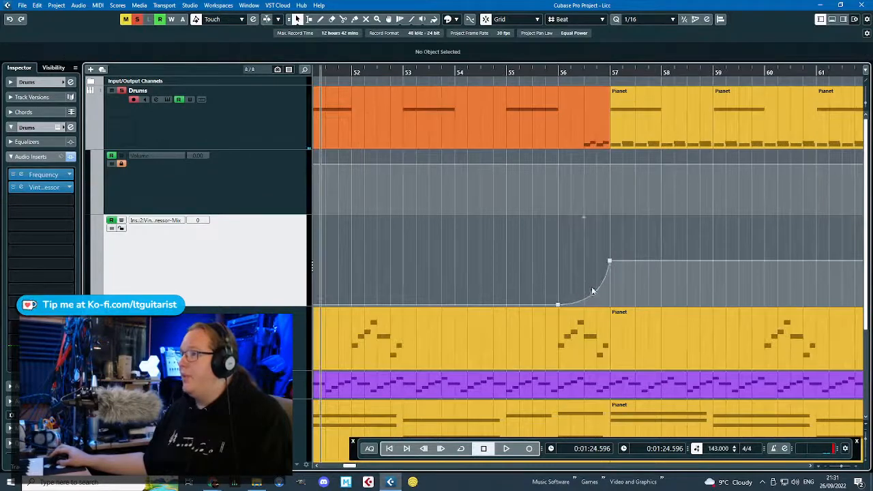
Play the drums from bar 56 to hear the curved compressor mix rise, and stop playback.
click(558, 71)
key(space)
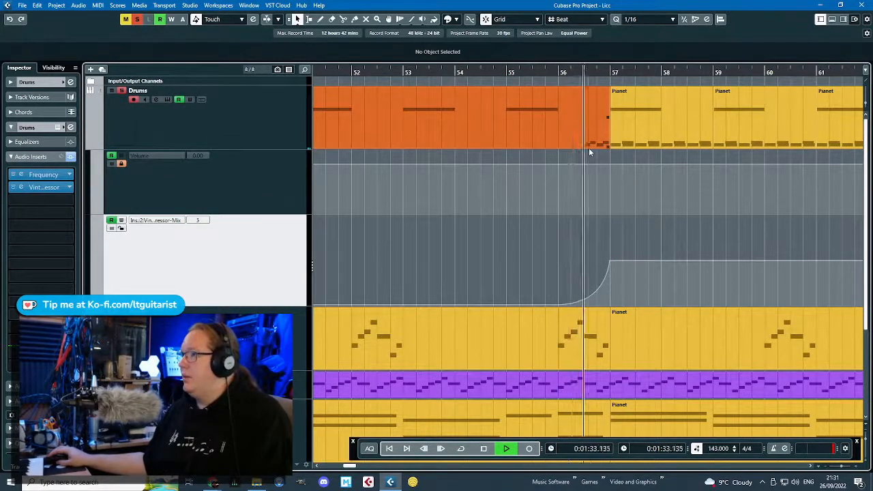
ctrl+scroll(590, 146, down, 2)
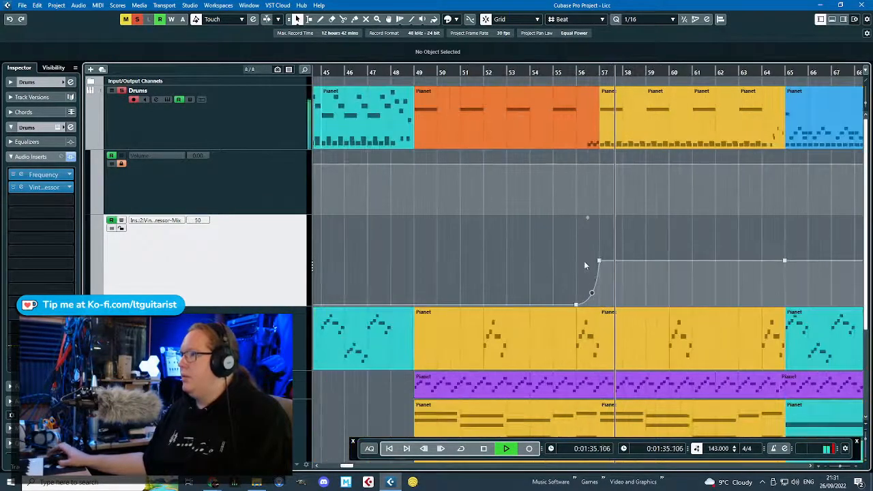
ctrl+scroll(584, 264, down, 2)
key(space)
Audition the drums from about bar 36 and add compressor mix points of 30 at bar 48 and 0 at bar 49.
shift+scroll(477, 184, up, 2)
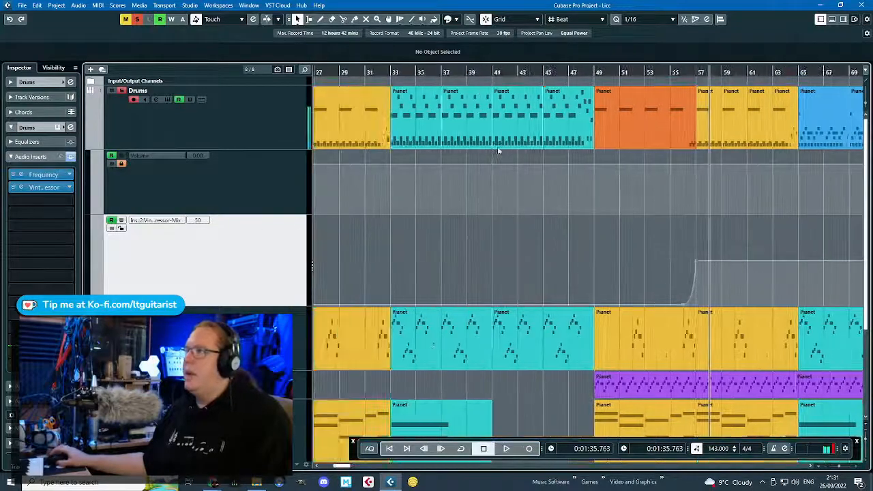
click(433, 72)
key(space)
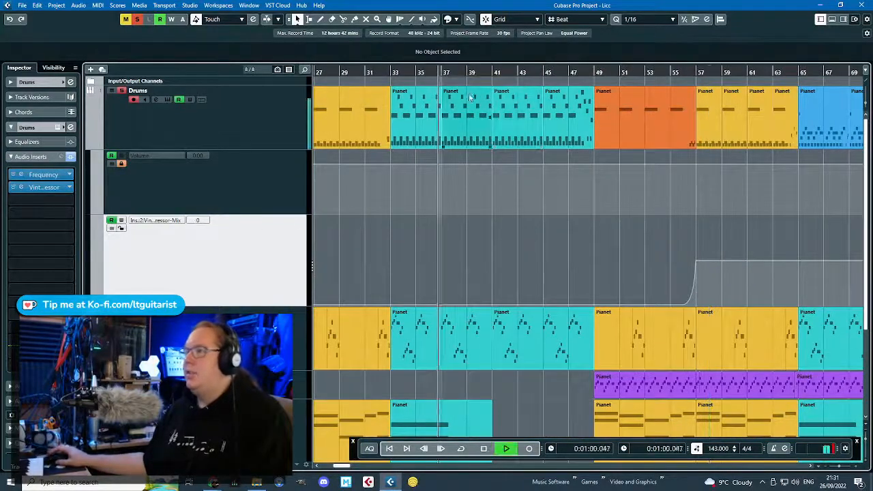
ctrl+scroll(592, 302, up, 2)
key(space)
click(602, 303)
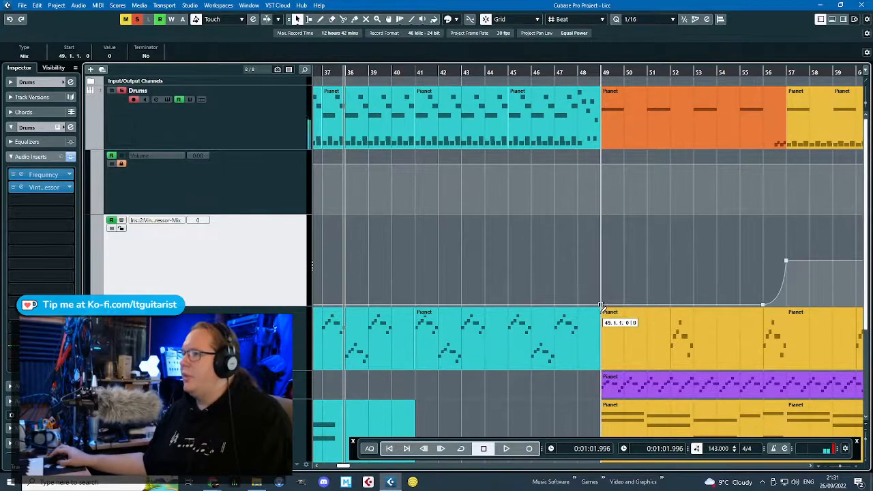
drag(600, 307, 578, 286)
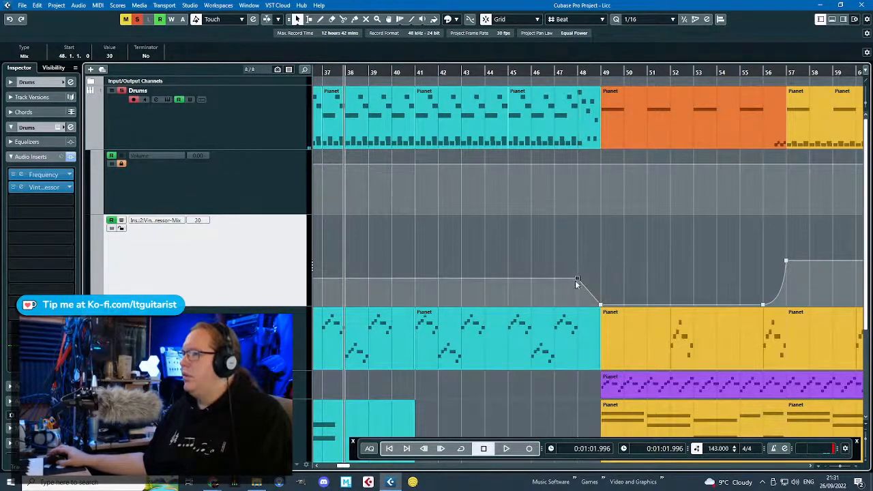
Add mix points of 30 at bar 25 and 0 at bar 24, and bend the rise between them into a curve.
key(space)
ctrl+scroll(595, 287, down, 2)
scroll(548, 241, left, 5)
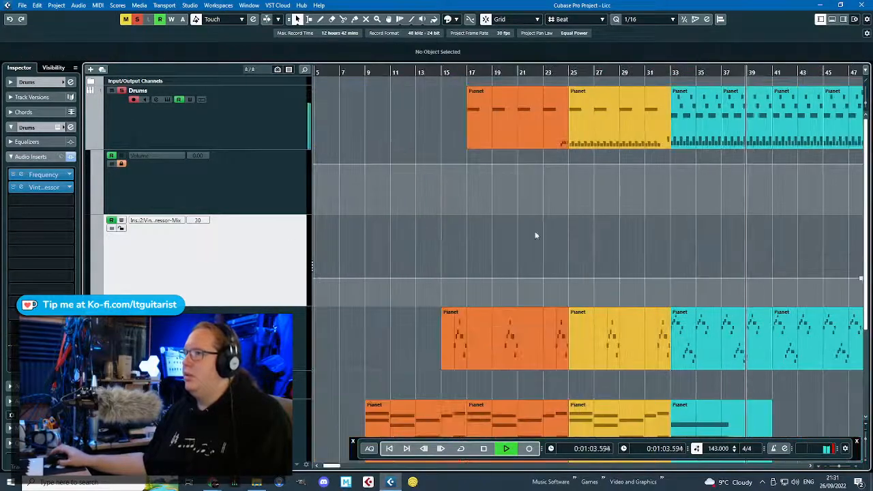
ctrl+scroll(535, 236, up, 3)
key(space)
click(565, 277)
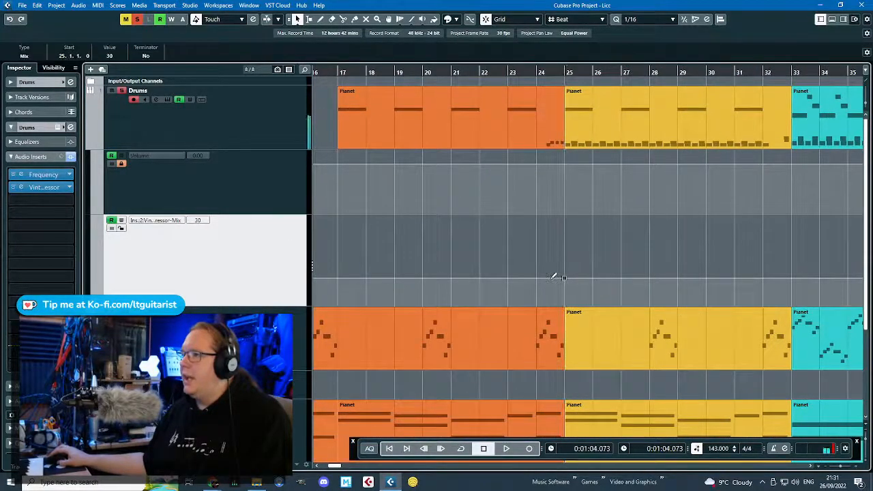
click(538, 314)
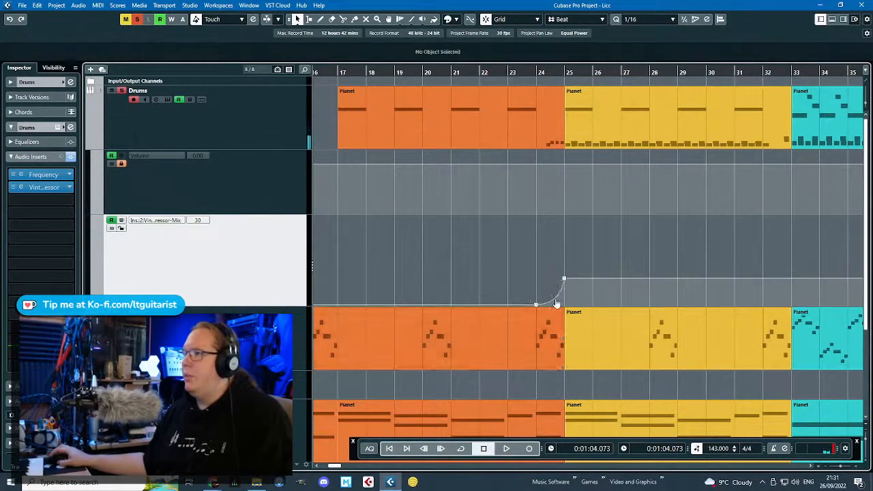
Listen to the drums through the mix rise at bar 25 and on into the section at bar 33.
double_click(519, 73)
ctrl+scroll(565, 209, up, 3)
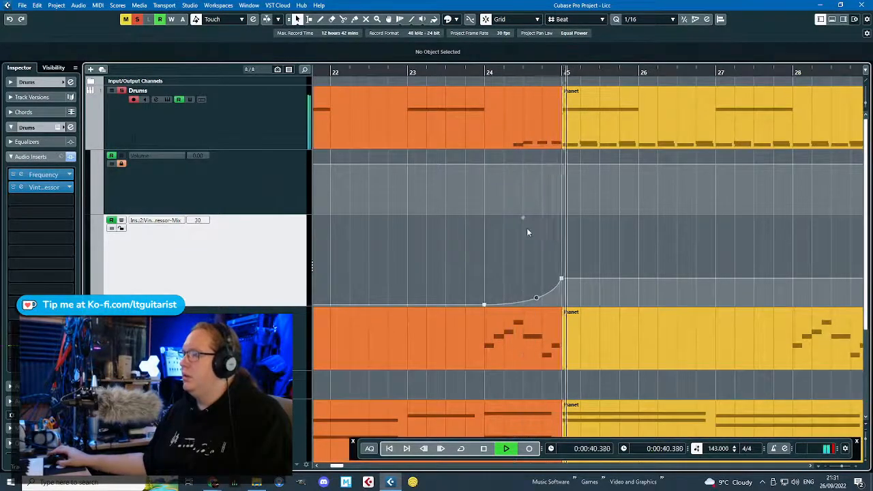
ctrl+scroll(546, 232, down, 3)
ctrl+scroll(573, 238, down, 4)
ctrl+scroll(546, 235, up, 3)
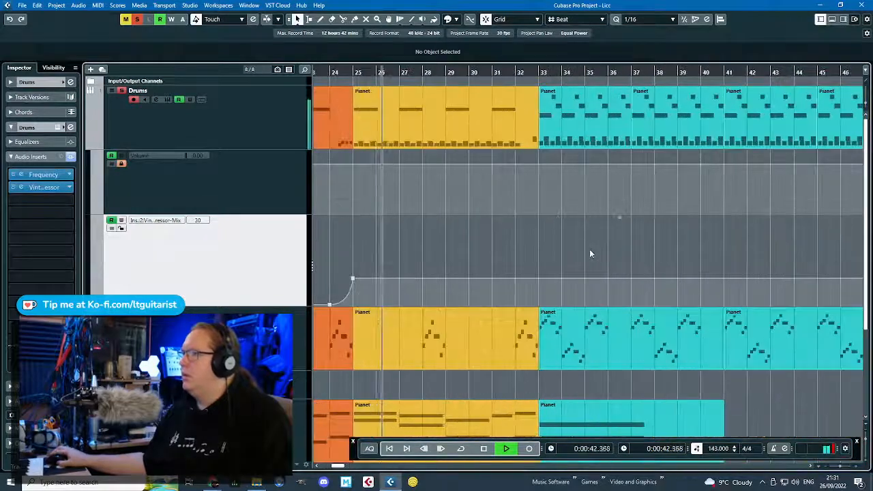
ctrl+scroll(528, 220, up, 3)
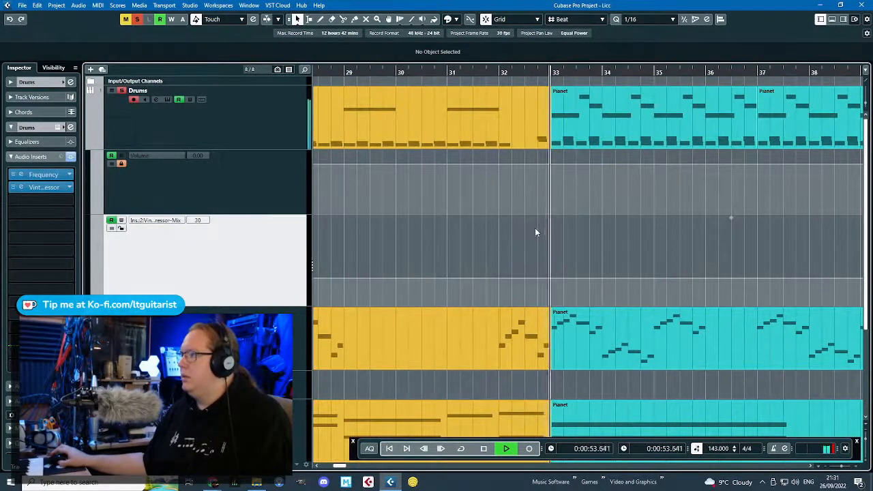
ctrl+scroll(535, 228, down, 4)
key(space)
Review the mix automation up to bar 81 and audition the drums from about bar 60.
click(665, 279)
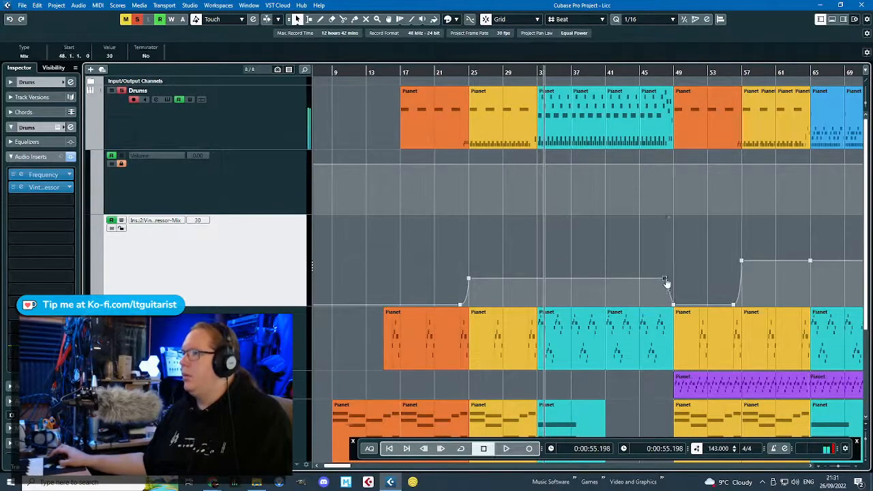
scroll(757, 233, right, 3)
drag(614, 222, 584, 236)
ctrl+scroll(595, 228, down, 4)
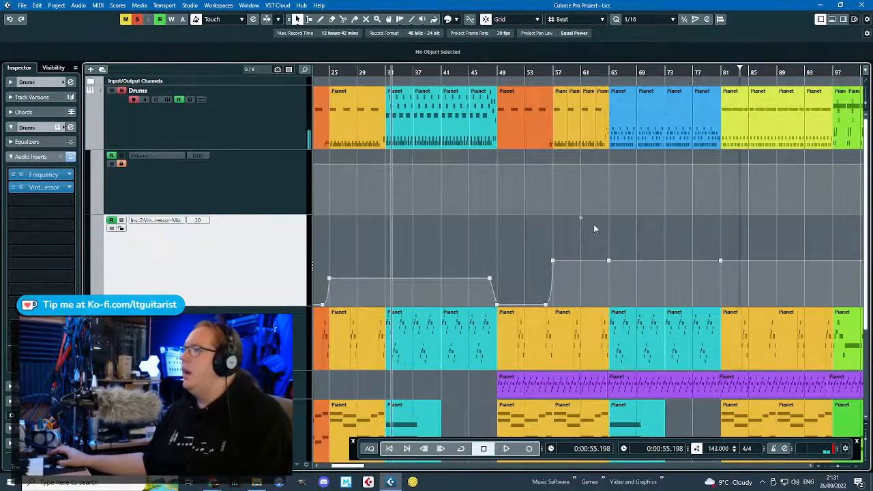
ctrl+scroll(548, 224, up, 3)
click(530, 72)
key(space)
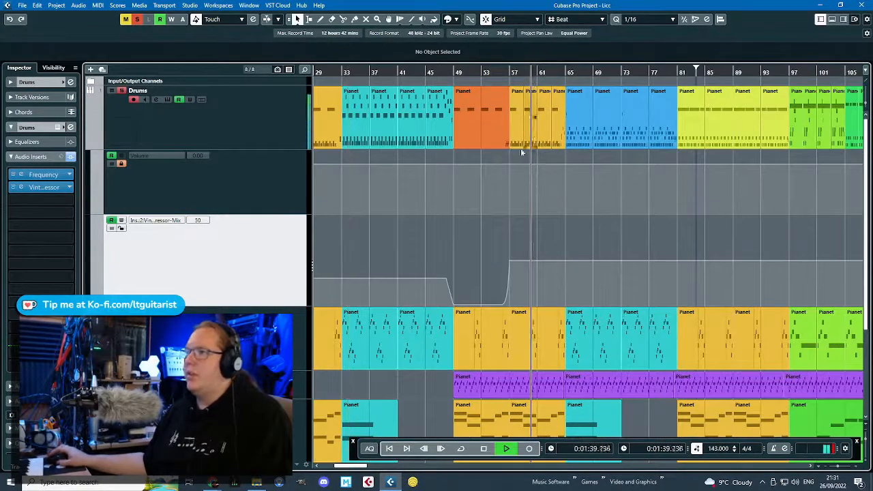
key(space)
Lower the compressor mix point at bar 57 to 30 and bend the line so it rises only just before bar 65.
ctrl+scroll(576, 273, up, 2)
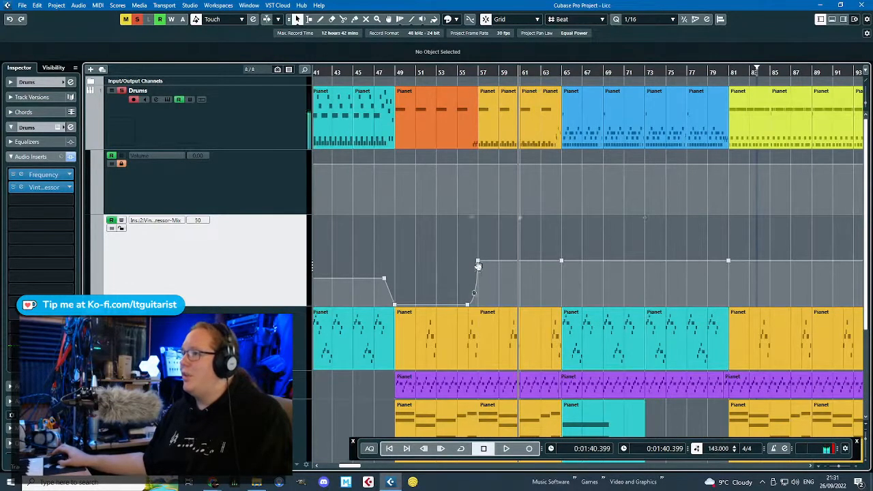
ctrl+scroll(478, 263, up, 2)
drag(479, 263, 480, 269)
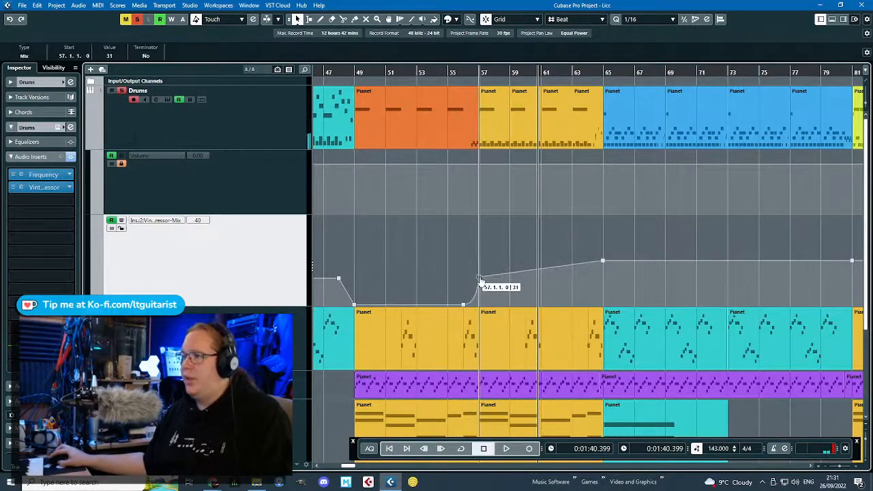
ctrl+scroll(527, 266, up, 1)
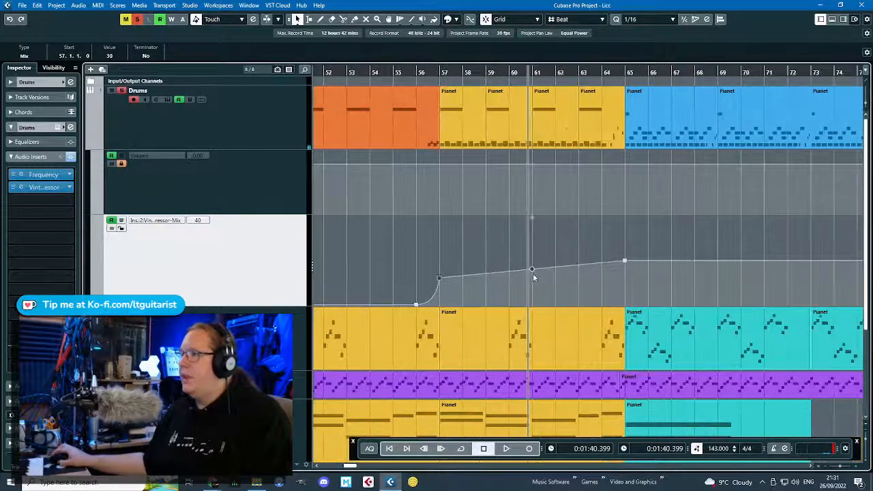
click(603, 197)
Play the drums through the reshaped compressor mix rise into bar 65.
key(space)
ctrl+scroll(609, 228, up, 2)
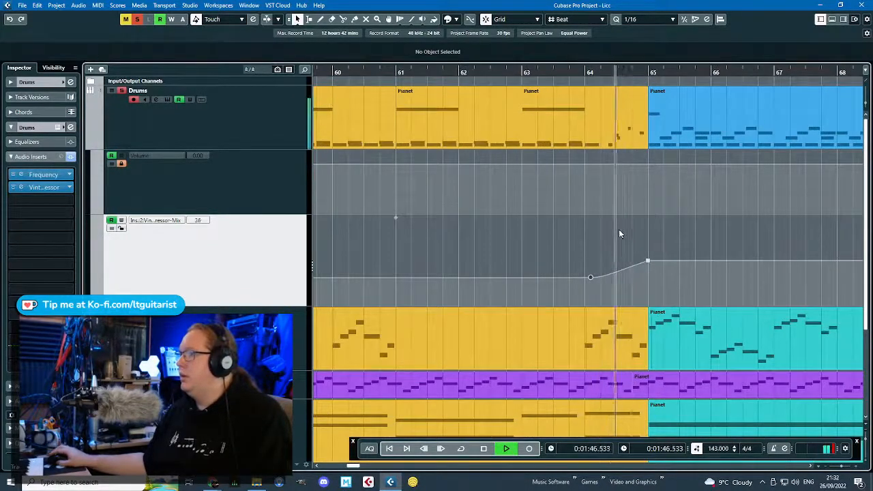
ctrl+scroll(619, 232, down, 4)
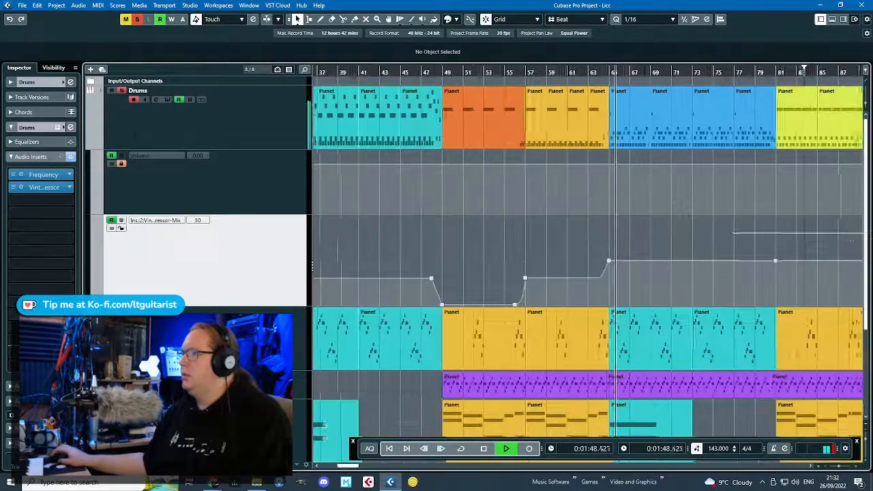
Audition the drums from bar 81 and across the transition at bar 97.
scroll(569, 107, right, 5)
click(505, 81)
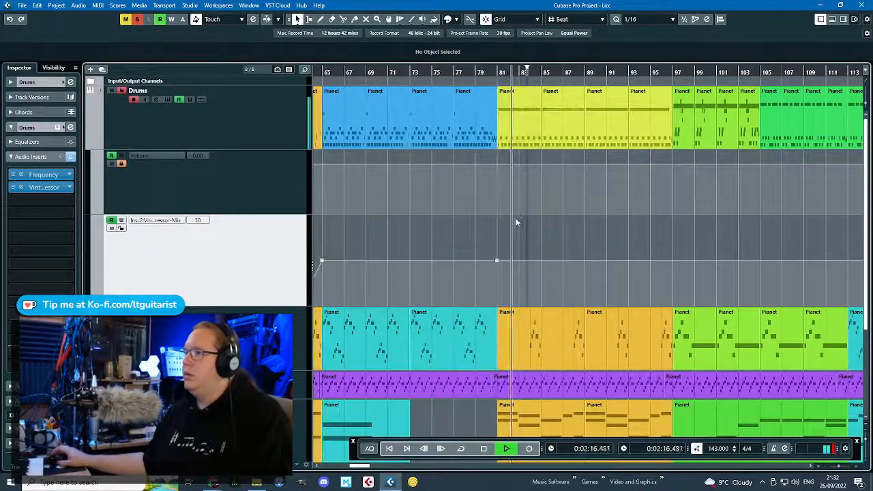
ctrl+scroll(516, 217, down, 1)
ctrl+scroll(612, 228, up, 1)
click(581, 77)
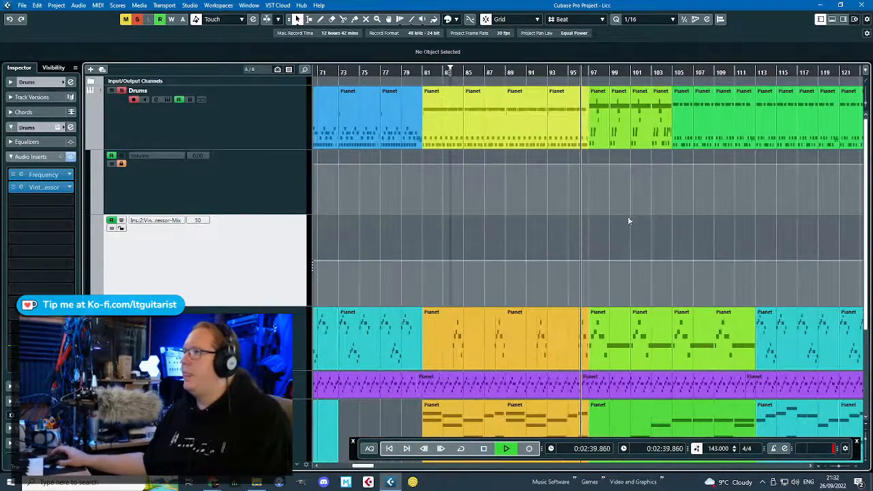
Drop the compressor mix to 33 at bar 97 with a curved fall from 96.3, and play through it.
ctrl+scroll(624, 221, up, 5)
key(space)
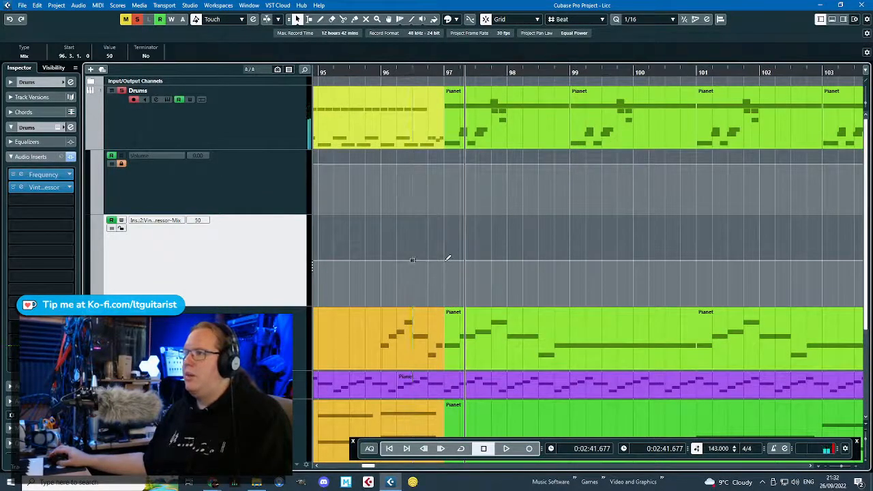
drag(446, 260, 444, 274)
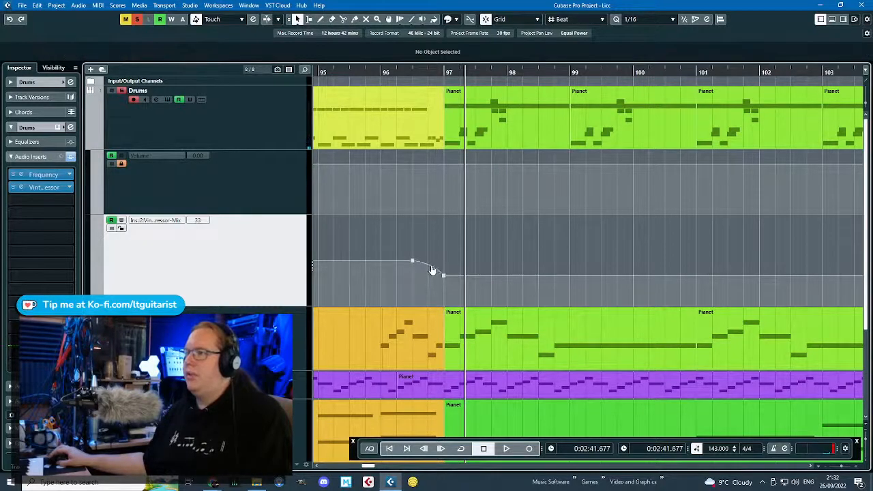
click(394, 69)
key(space)
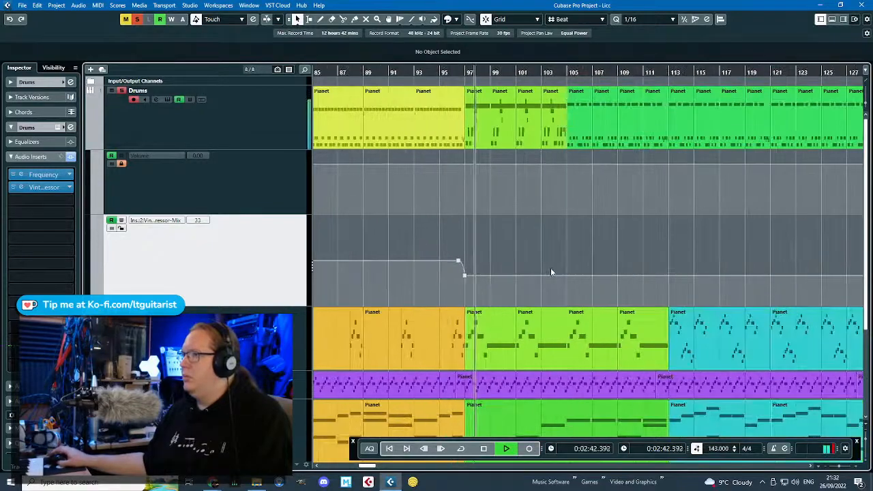
Raise the compressor mix in a curve from 33 at bar 104 to 50 at bar 105, and listen through the rise.
key(h)
click(559, 272)
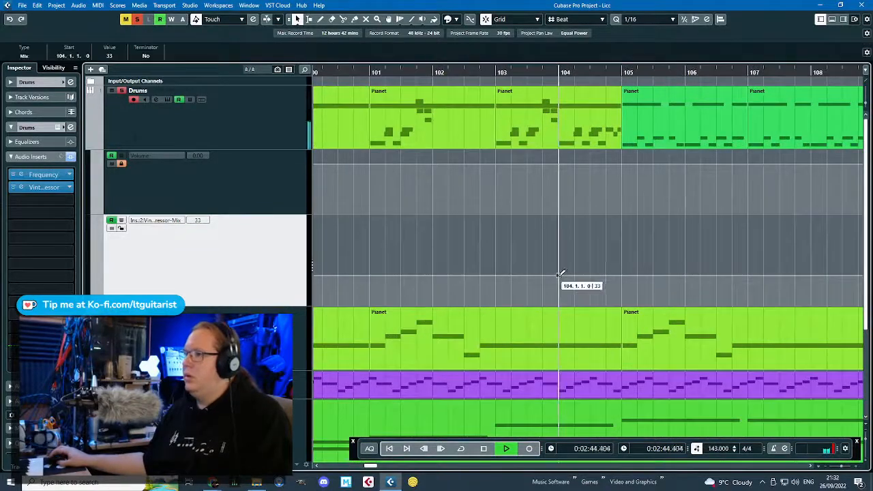
drag(621, 275, 592, 269)
scroll(573, 218, down, 5)
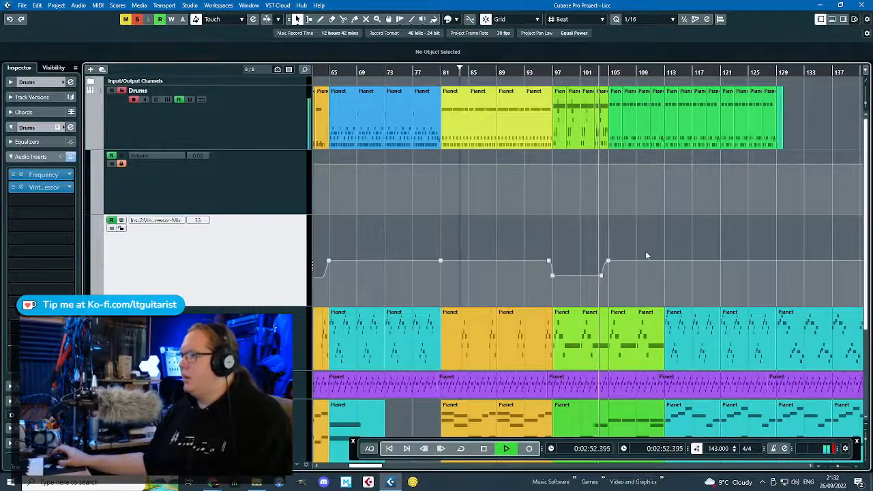
scroll(629, 253, up, 2)
scroll(626, 253, up, 3)
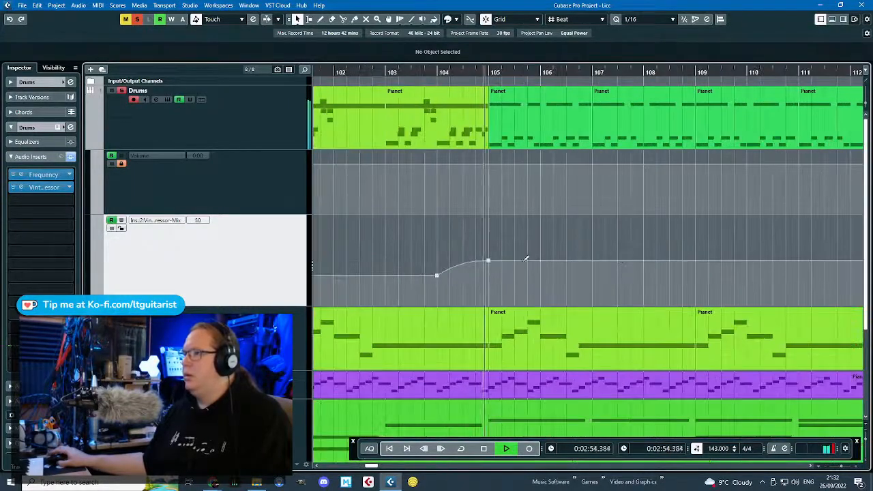
Raise the compressor mix in a curve from 50 at the drum fill in bar 112 to 70 at bar 113.
scroll(528, 265, down, 2)
scroll(653, 266, up, 3)
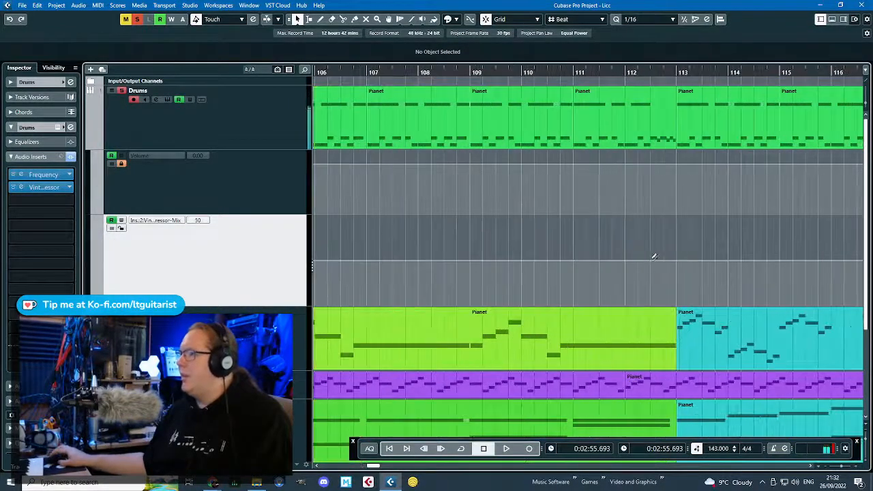
click(652, 259)
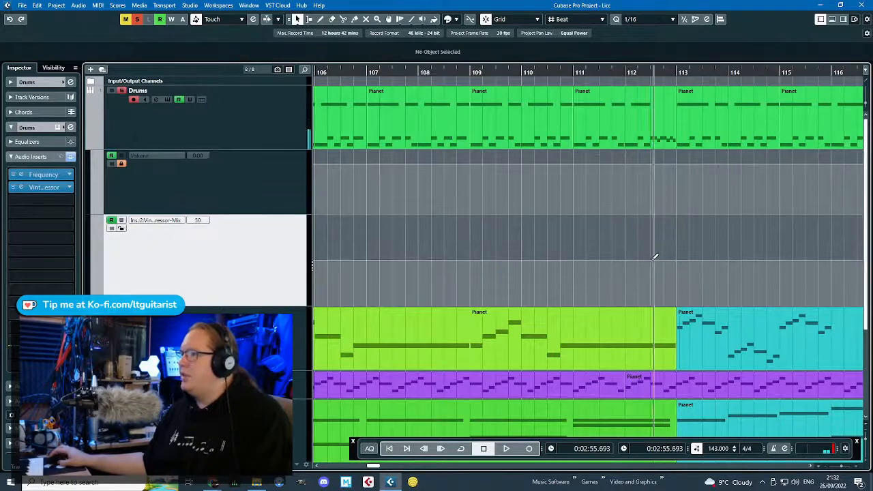
drag(660, 259, 678, 251)
scroll(679, 252, up, 1)
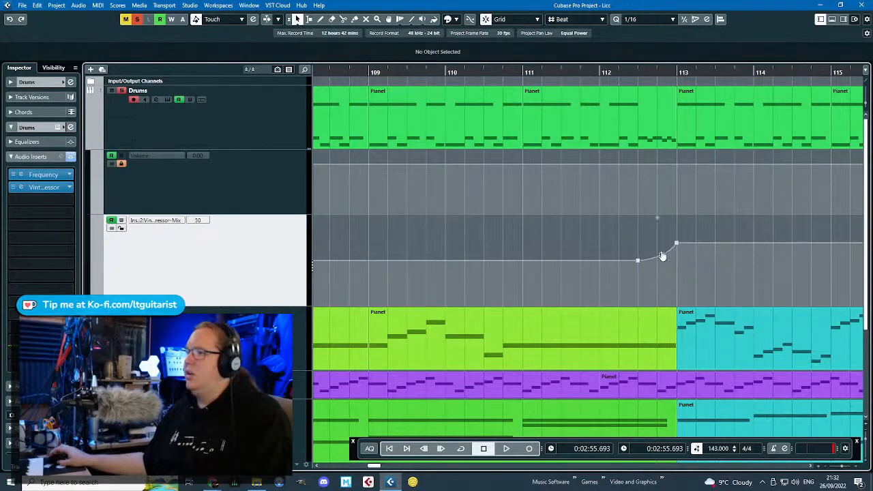
Drop the compressor mix from 70 at 128.3 to 0 at bar 129, bending the line so it falls late.
scroll(666, 246, down, 4)
scroll(750, 228, up, 4)
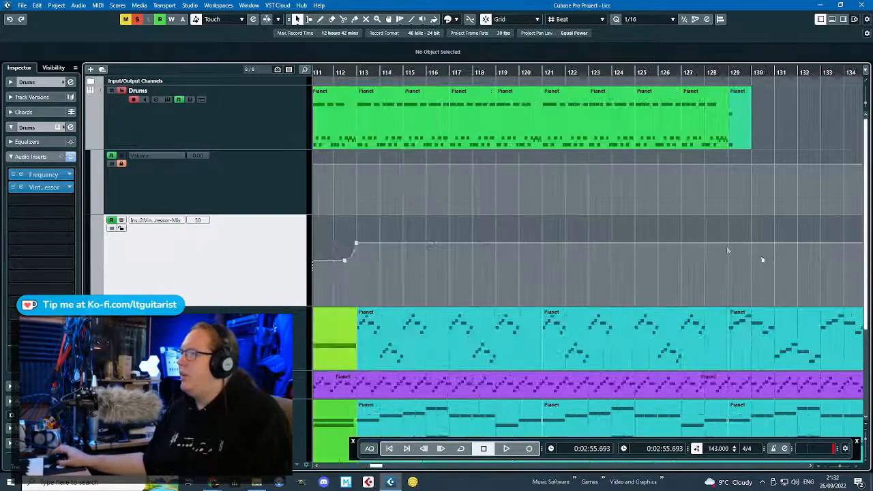
click(689, 242)
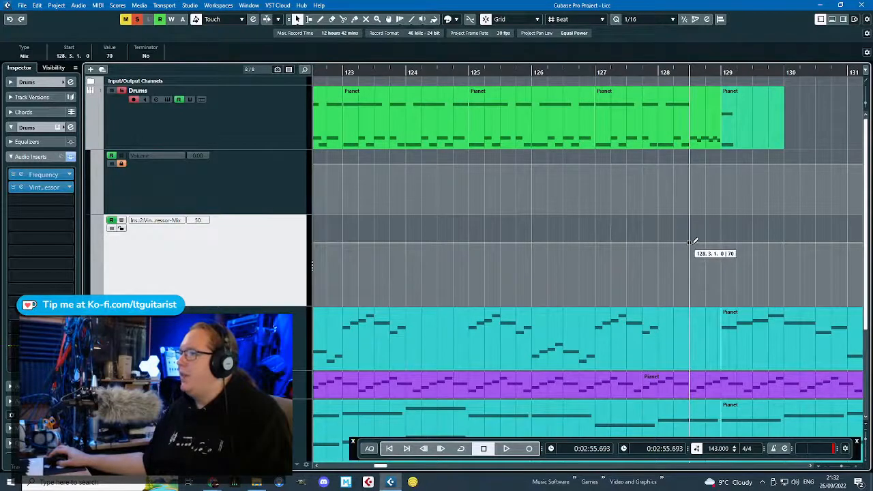
click(722, 272)
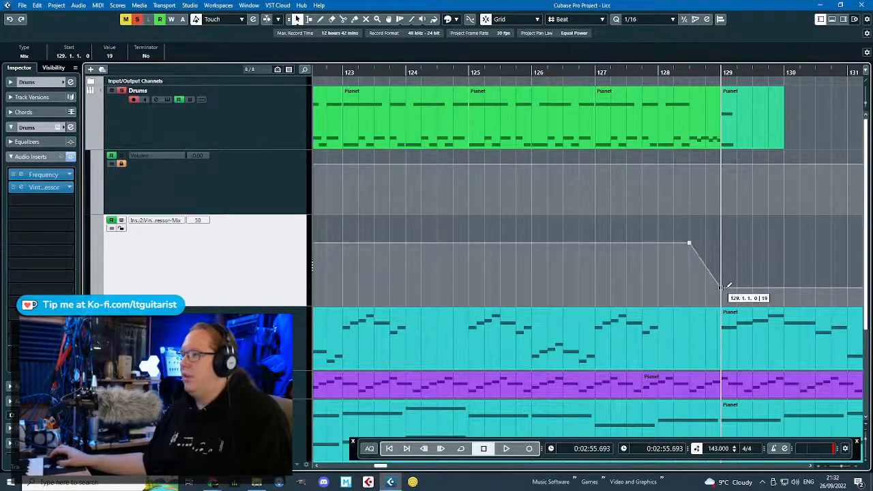
drag(727, 291, 727, 303)
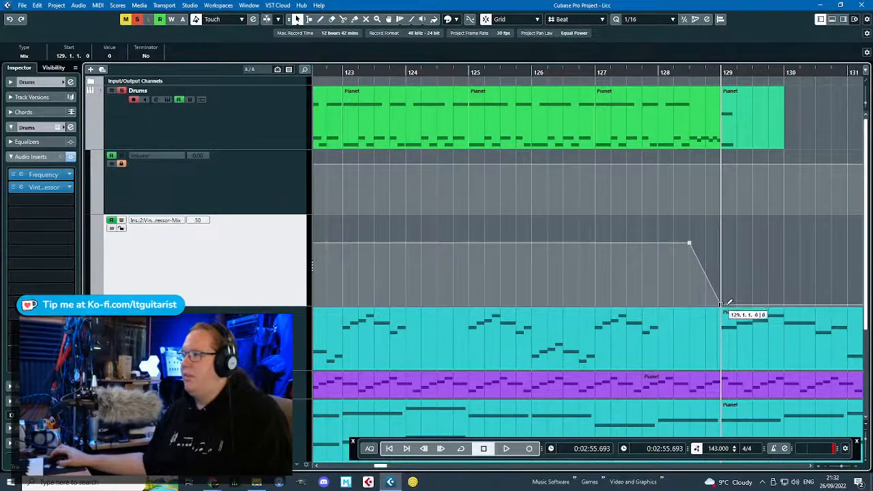
click(707, 275)
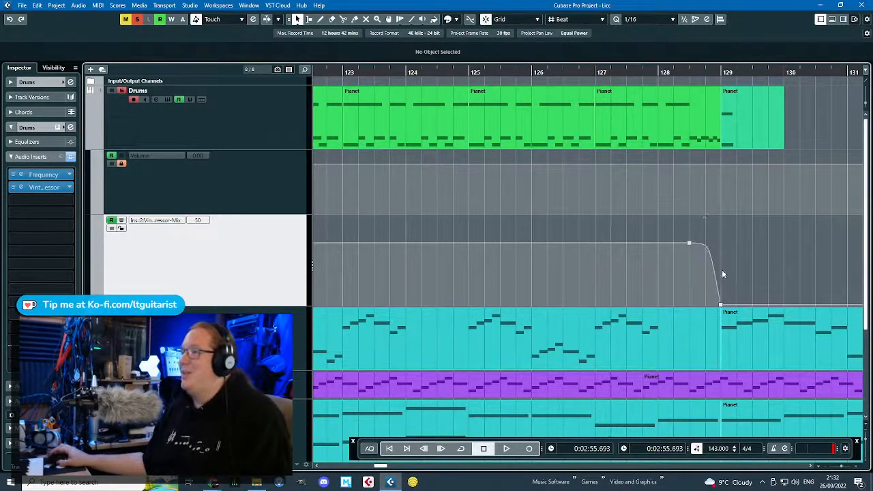
Review the mix automation across the whole song and reduce the height of its automation lane.
key(g)
key(g)
key(g)
key(g)
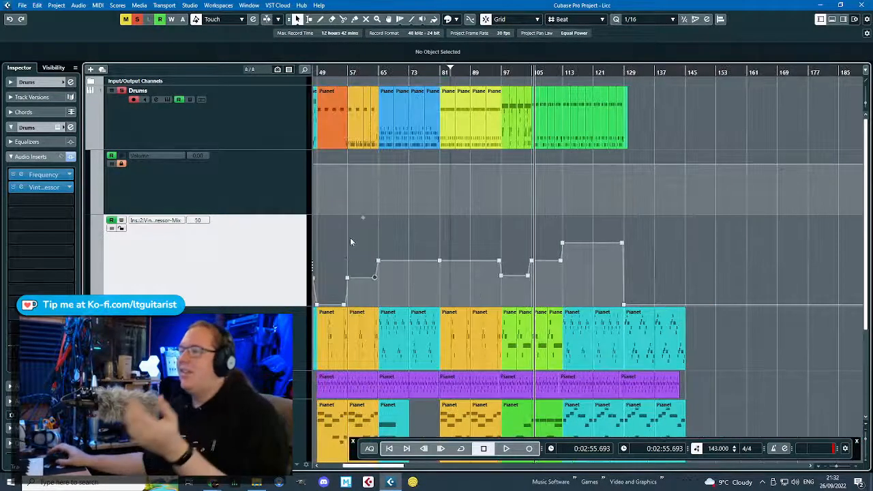
scroll(253, 237, left, 5)
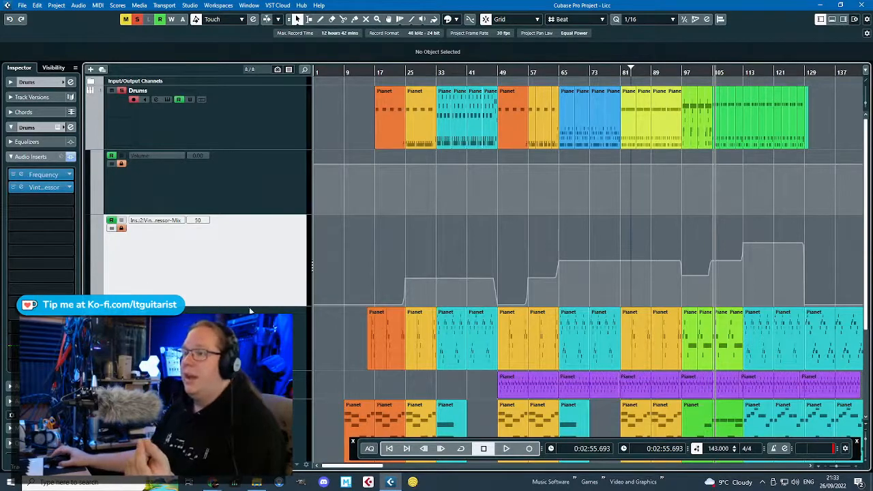
drag(249, 304, 268, 270)
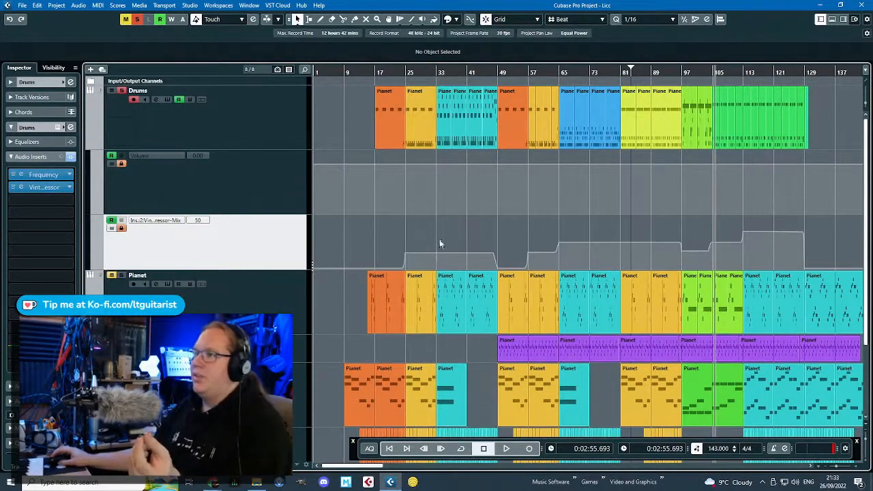
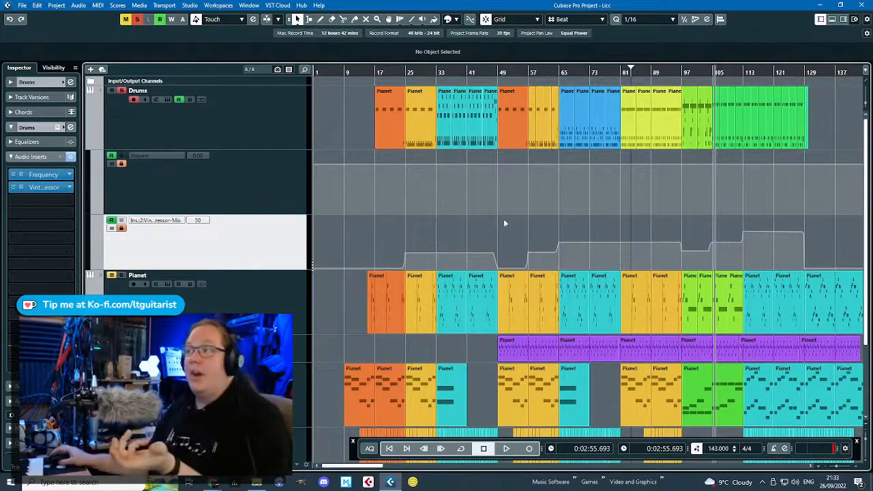
Play the drums from just before their entry at bar 17 to hear them without compression mixed in.
scroll(338, 194, up, 4)
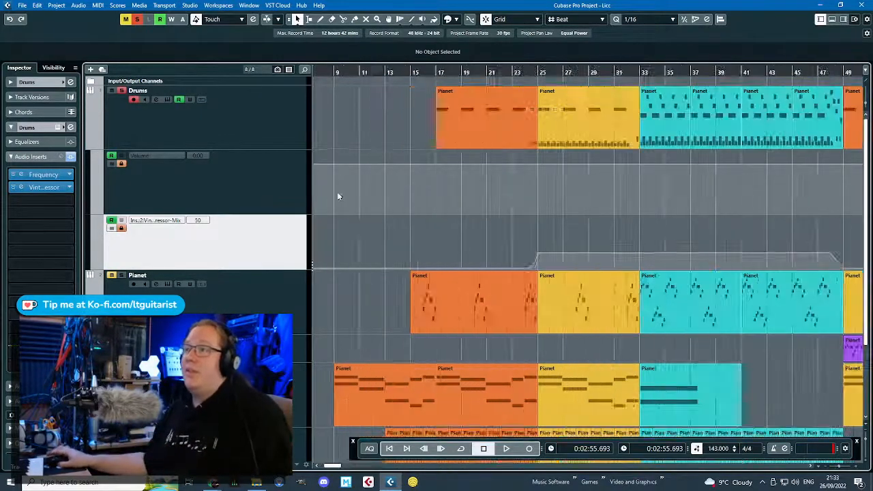
click(432, 71)
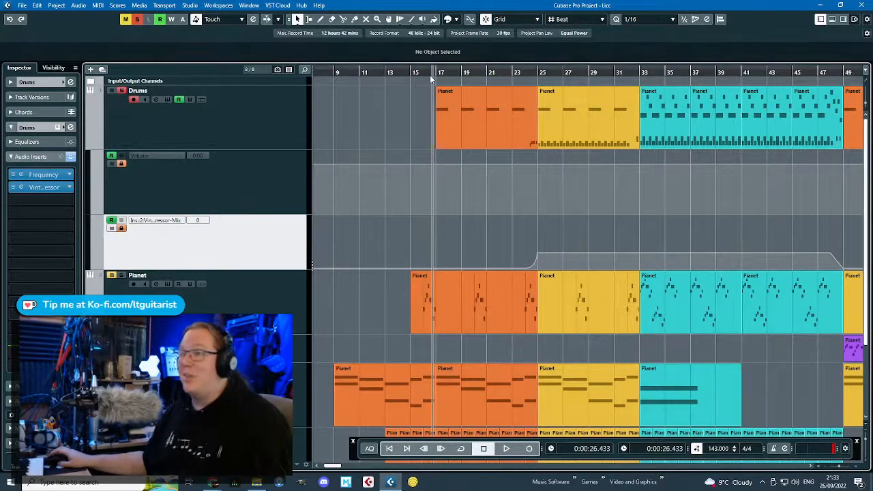
key(space)
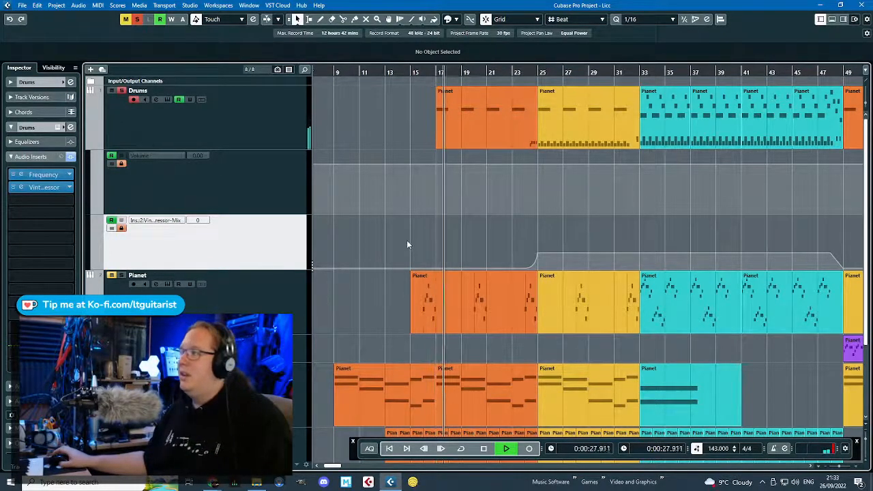
key(space)
Play the drums in the section after bar 33 to compare the compressed sound with the opening.
scroll(380, 232, down, 4)
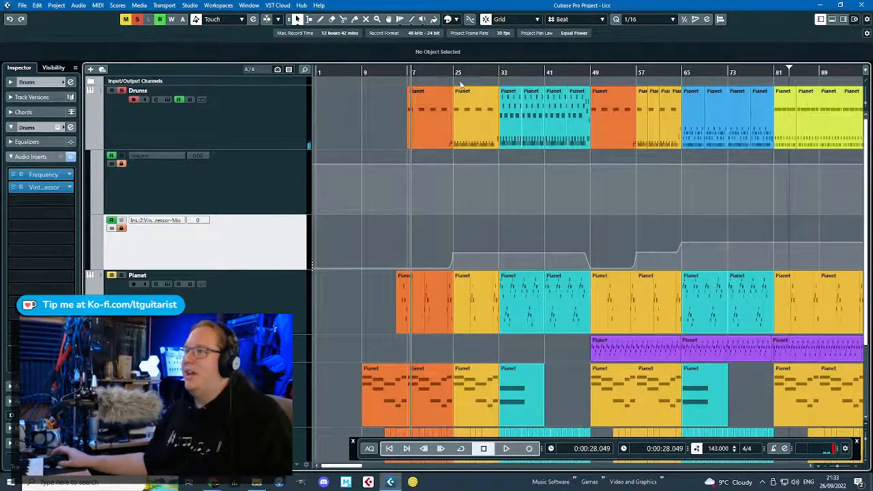
scroll(495, 314, down, 2)
scroll(514, 238, up, 3)
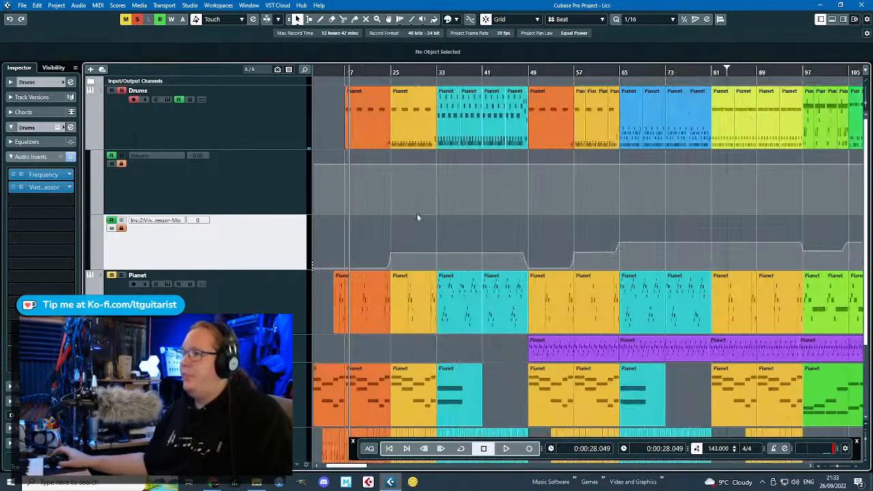
key(space)
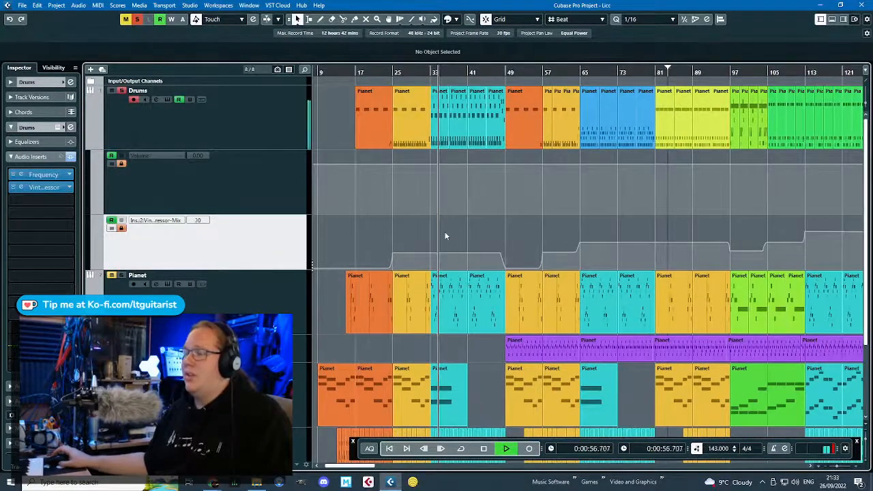
scroll(446, 236, up, 3)
scroll(441, 236, down, 3)
key(space)
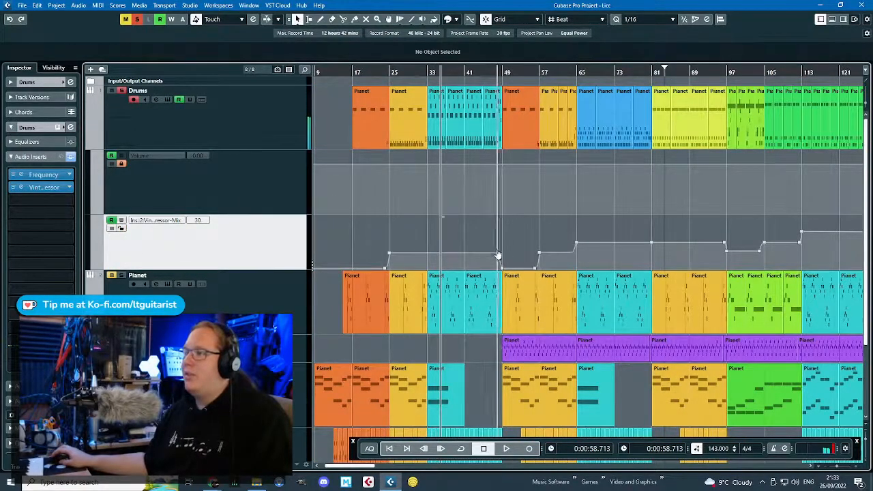
Try raising the compressor mix to 88 between about bars 30 and 48 while listening to the drums.
drag(497, 255, 496, 222)
drag(443, 242, 412, 222)
key(space)
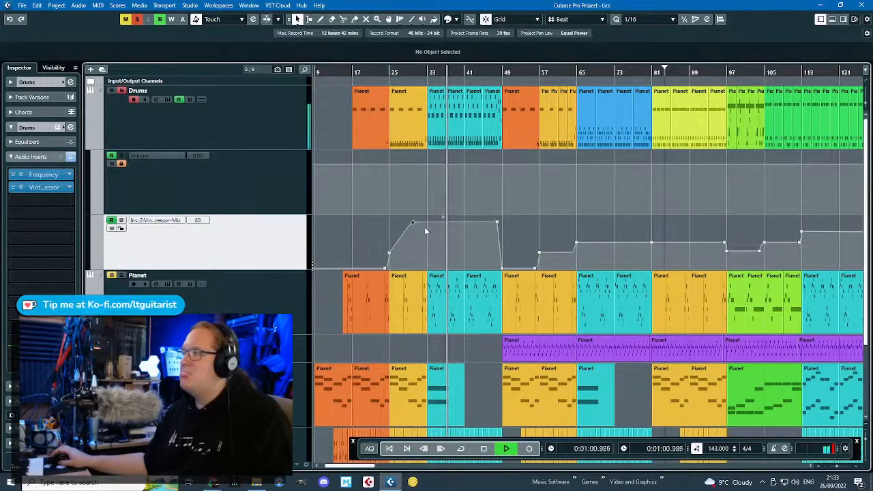
key(g)
key(g)
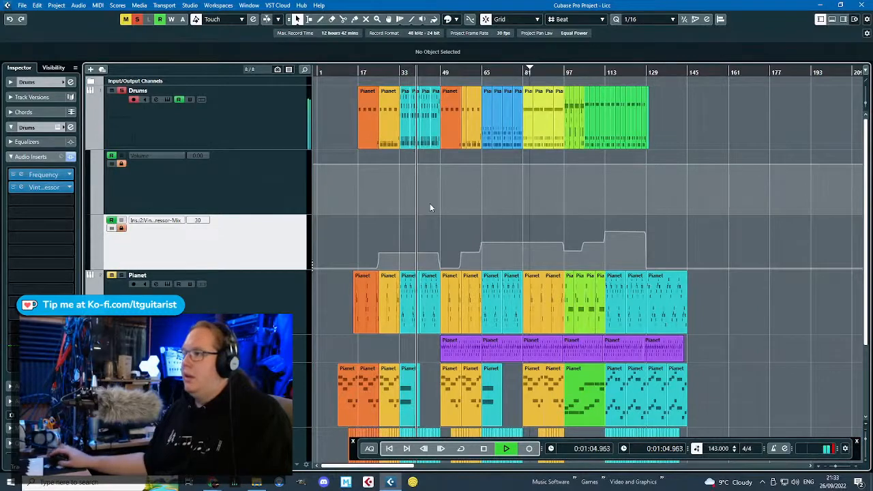
key(space)
Hide the Drums automation lanes, then solo the Pianet track and play it.
click(91, 144)
click(253, 192)
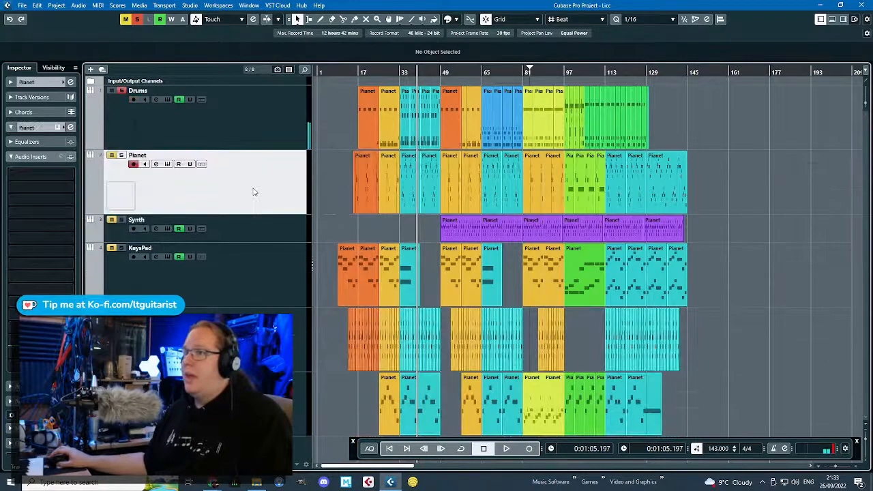
click(162, 144)
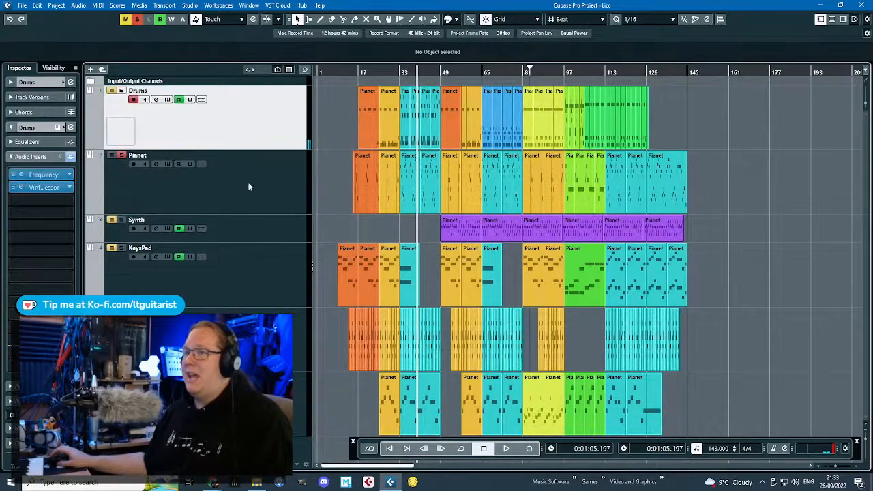
click(274, 195)
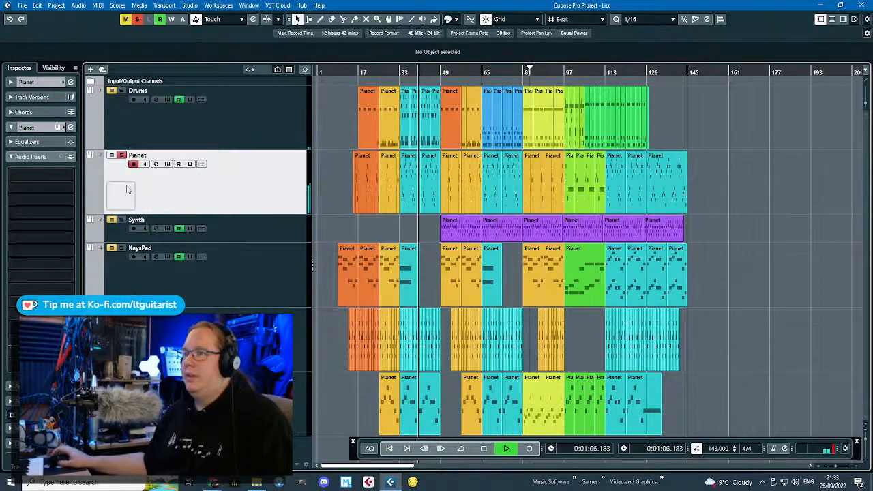
Show the Pianet track's equalizer section in place of its audio inserts and open its Channel Settings window.
click(10, 157)
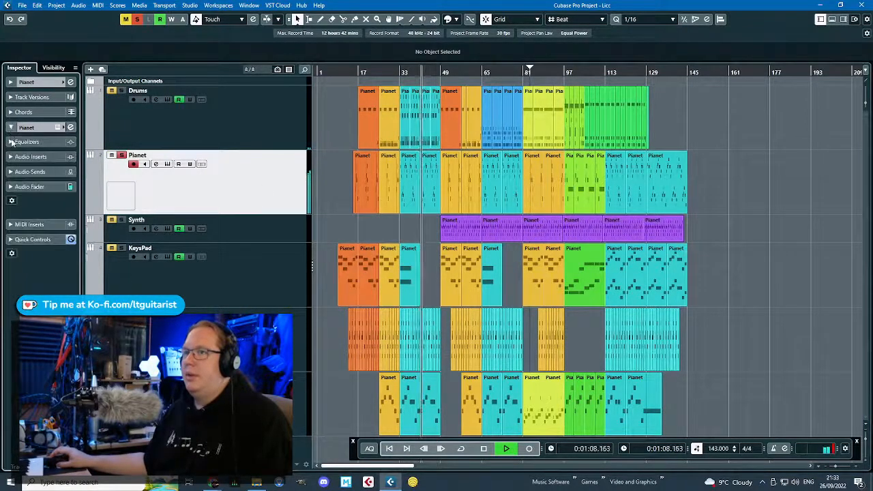
click(12, 142)
click(61, 142)
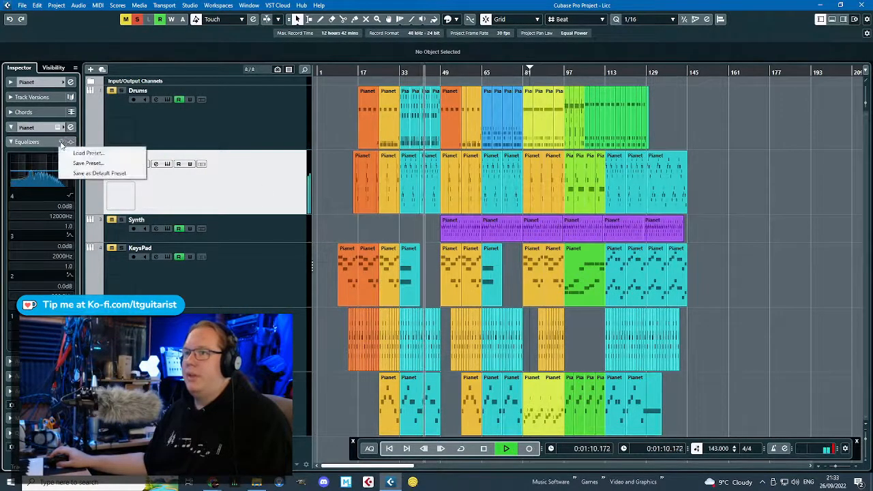
key(Escape)
click(71, 127)
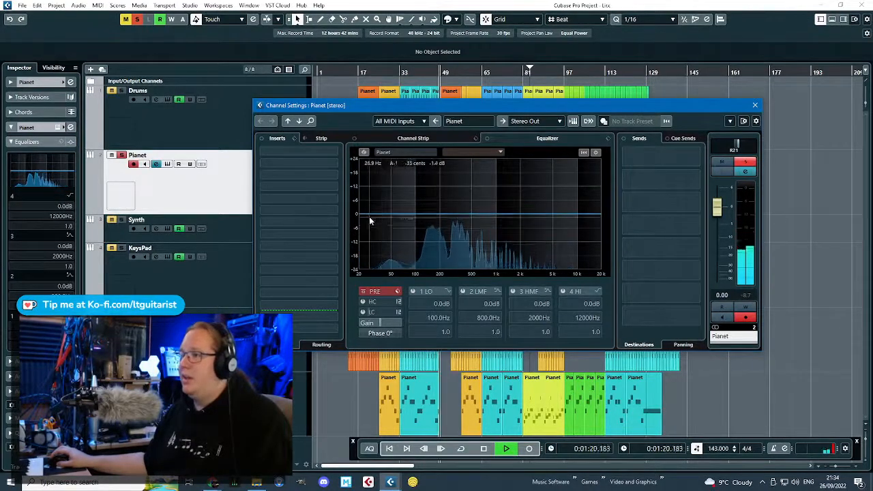
Cut the Pianet equalizer's low band to -24 dB at 65.9 Hz with a Q of 3.7 while playing from about bar 63.
drag(368, 221, 410, 273)
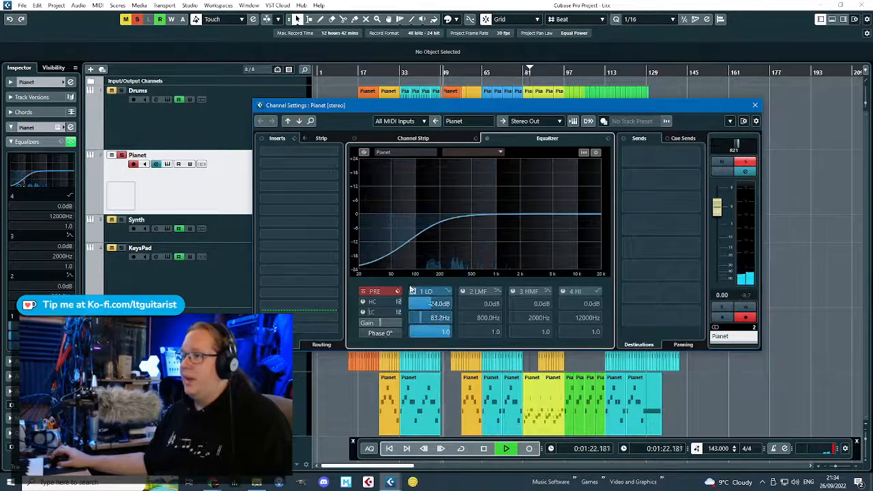
drag(431, 303, 420, 303)
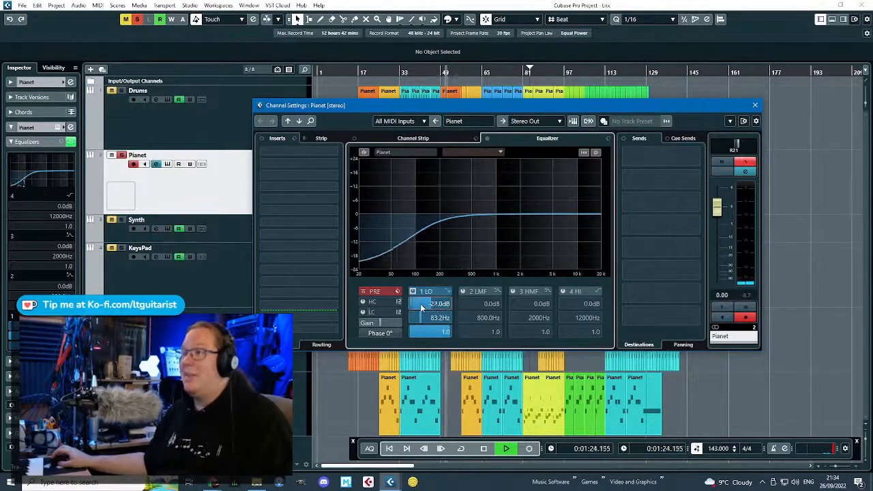
click(475, 71)
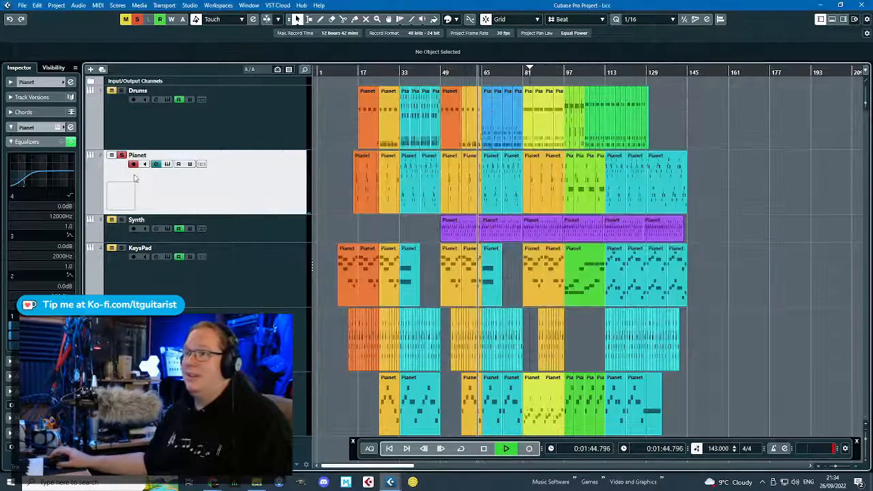
click(71, 127)
mouse_move(434, 323)
mouse_down()
mouse_move(434, 334)
mouse_move(443, 331)
mouse_up()
drag(403, 270, 402, 277)
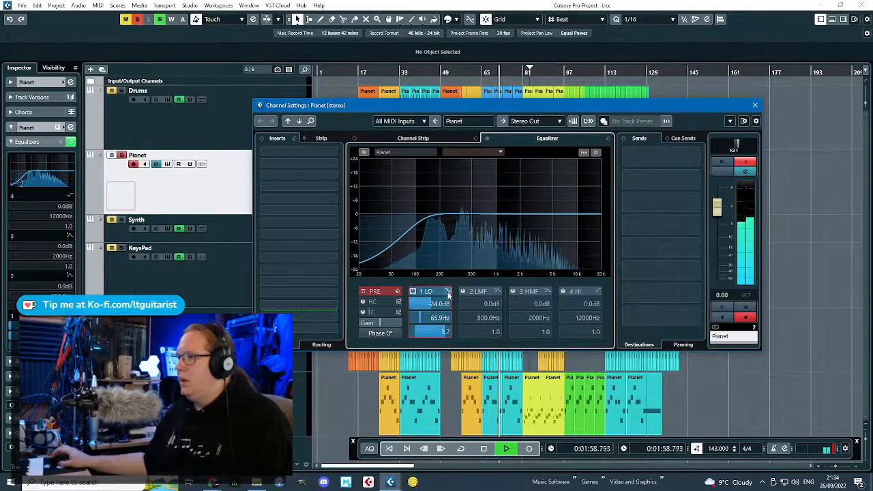
Try the Low Shelf I, Low Shelf III, High Pass I and High Pass II filter types on the low band during playback.
click(448, 292)
click(475, 309)
click(447, 292)
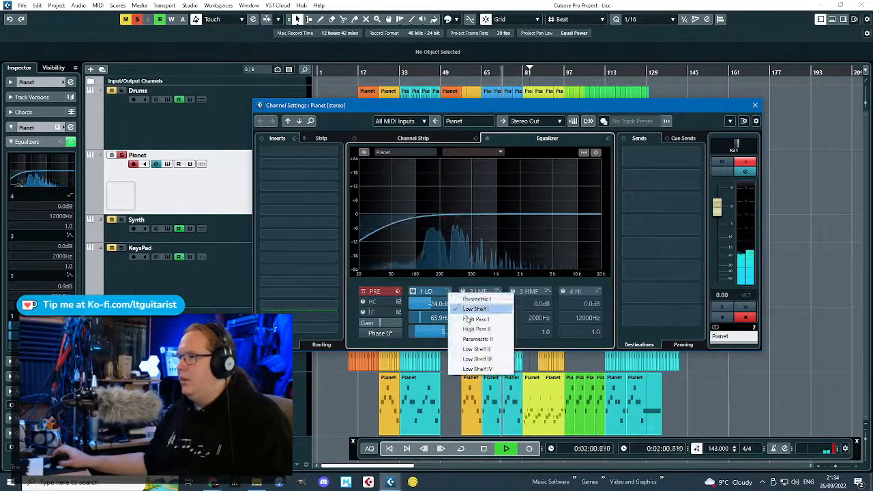
click(470, 328)
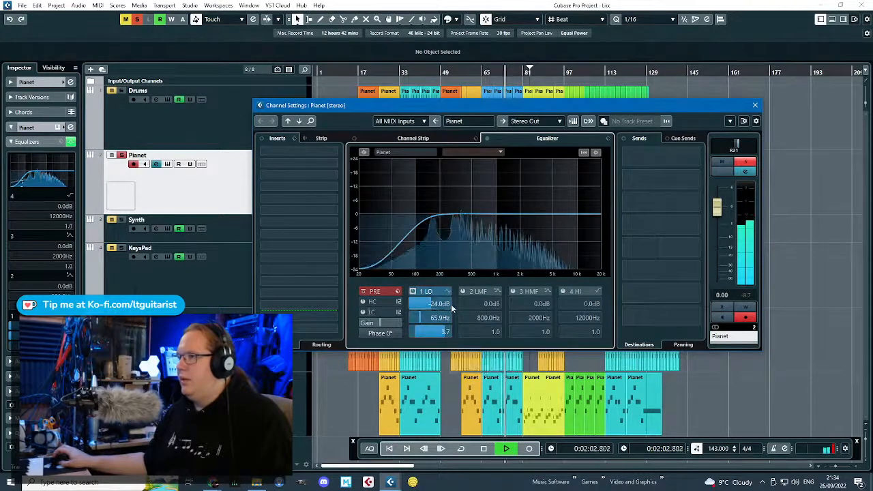
click(447, 292)
click(475, 357)
click(448, 292)
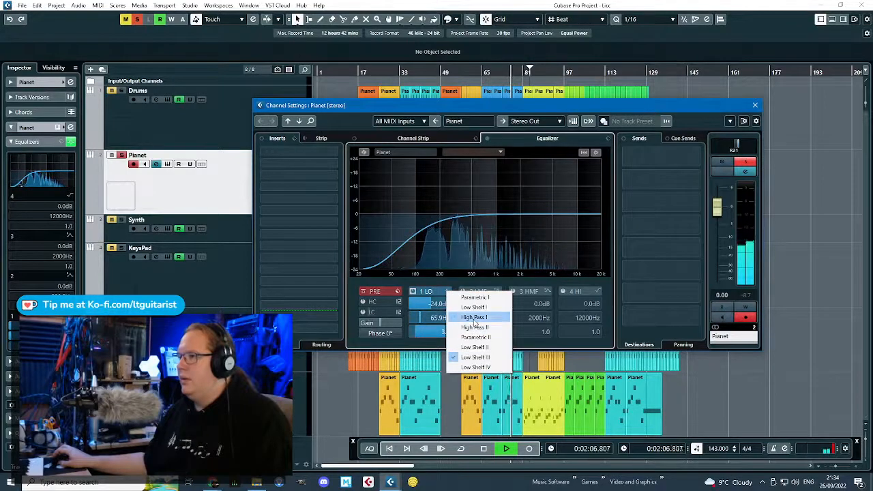
click(475, 317)
click(447, 292)
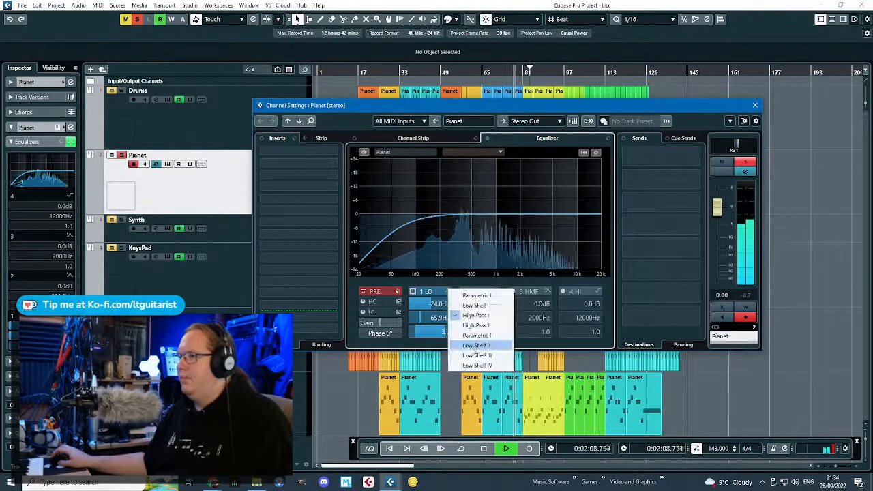
click(485, 327)
Set the low band's filter type to Low Shelf IV with a Q of 3.9.
click(448, 292)
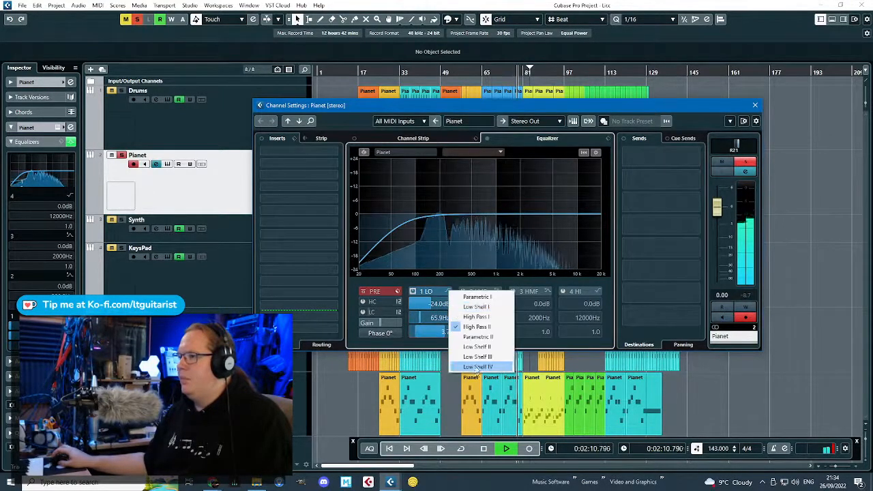
click(476, 365)
drag(444, 334, 442, 332)
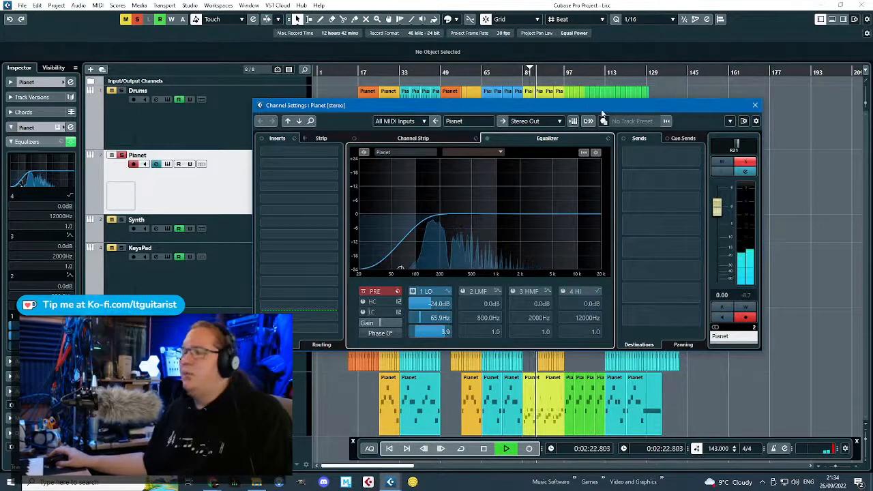
Boost the high band by 5.3 dB at 5264 Hz and the high-mid band by 8.9 dB at 3094 Hz with a Q of 3.2.
click(591, 208)
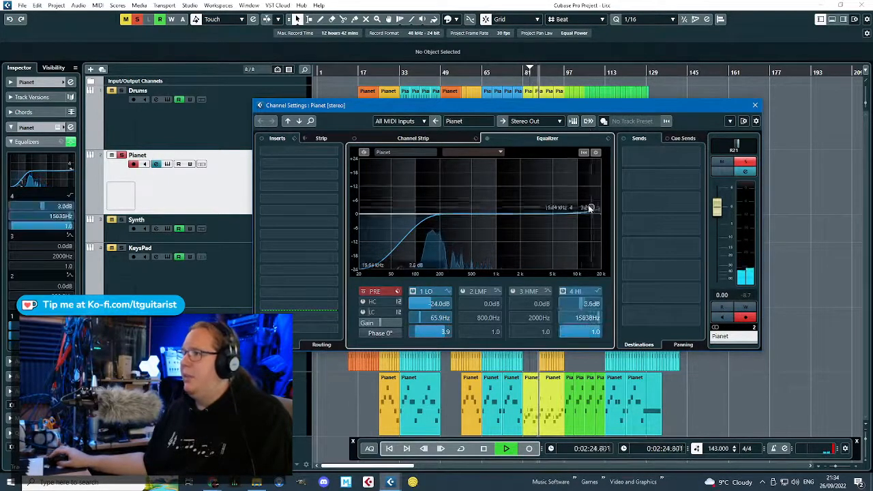
drag(590, 208, 546, 203)
mouse_move(526, 206)
mouse_down()
mouse_move(532, 188)
mouse_move(531, 196)
mouse_move(522, 192)
mouse_move(538, 196)
mouse_up()
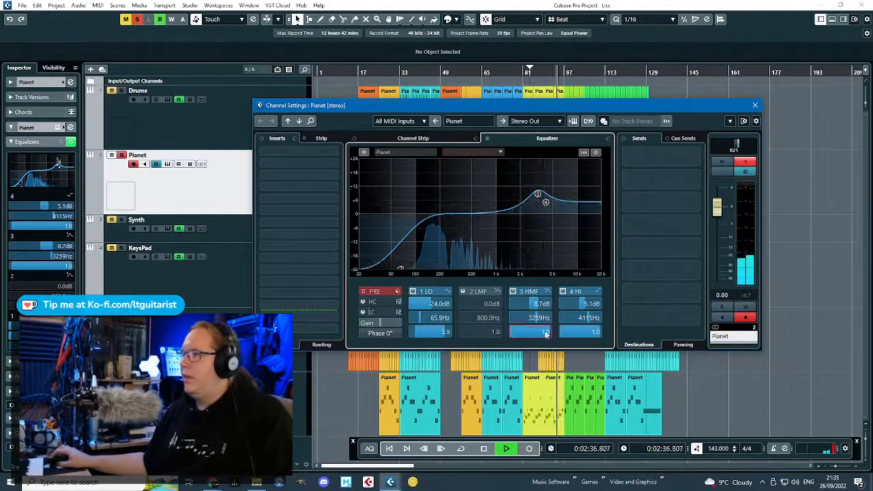
mouse_move(545, 334)
mouse_down()
mouse_move(521, 332)
mouse_move(549, 334)
mouse_up()
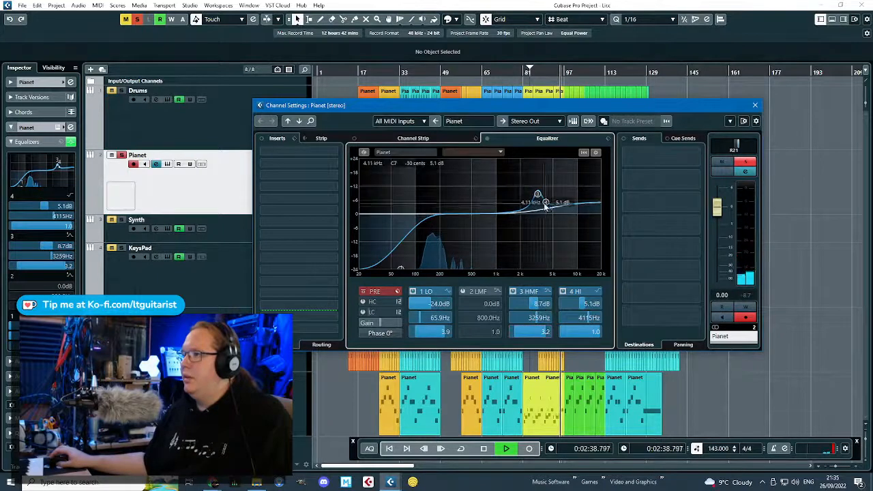
mouse_move(543, 203)
mouse_down()
mouse_move(552, 207)
mouse_move(525, 193)
mouse_move(556, 192)
mouse_move(542, 198)
mouse_move(547, 204)
mouse_move(555, 203)
mouse_move(537, 195)
mouse_up()
Loop playback of the soloed Pianet over bars 33 to 35.
drag(535, 106, 605, 281)
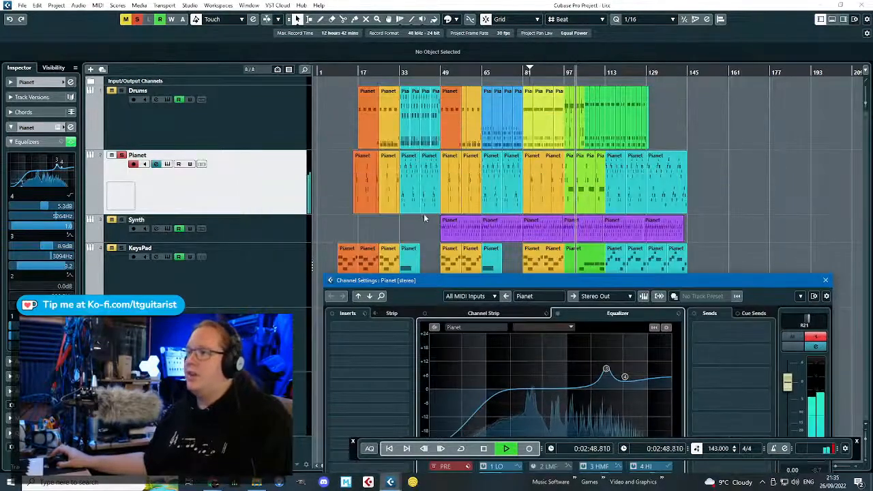
scroll(407, 208, up, 6)
drag(357, 68, 431, 80)
click(463, 449)
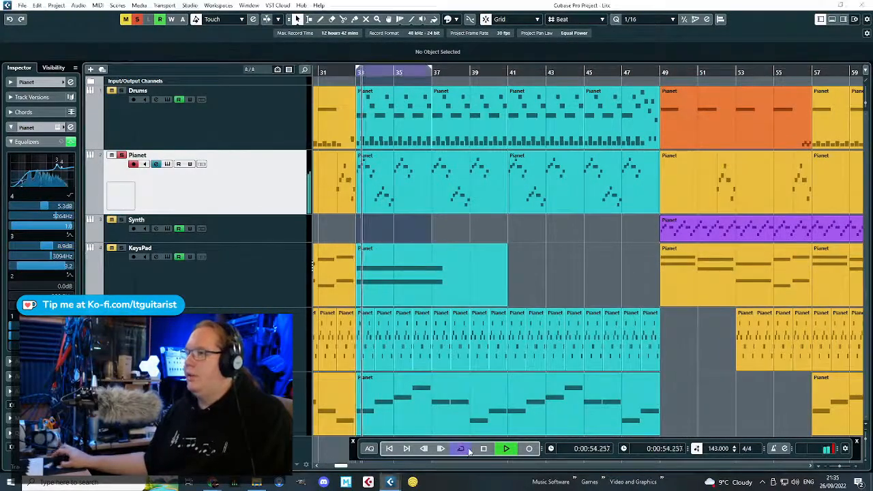
scroll(432, 74, up, 3)
drag(448, 71, 375, 96)
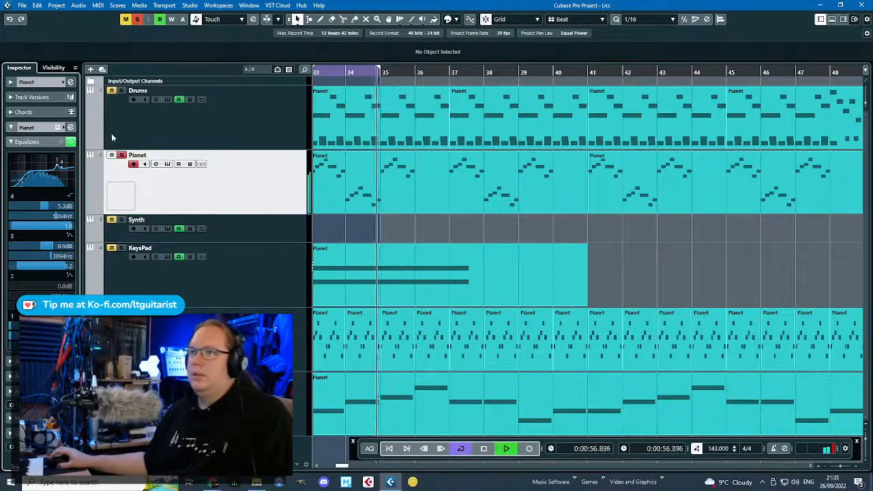
Reopen the Pianet Channel Settings and sweep the high-mid boost through the upper frequencies, settling on 7.7 dB at 3094 Hz.
click(155, 164)
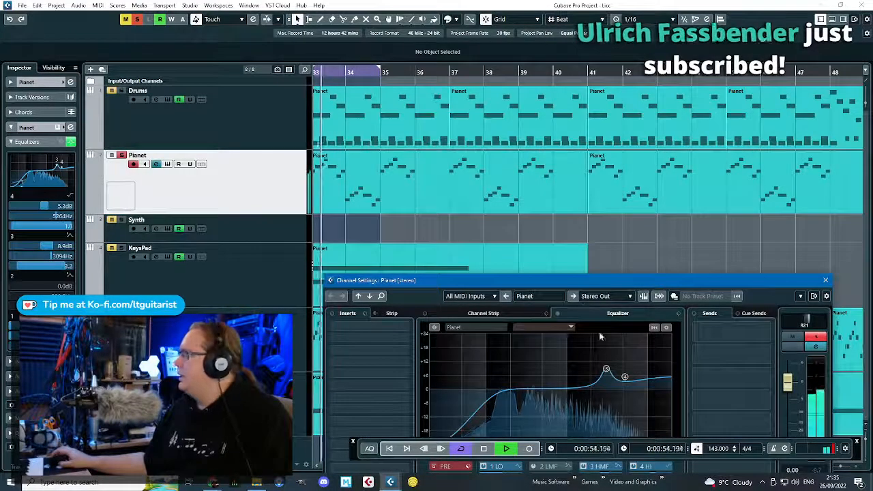
drag(580, 280, 523, 110)
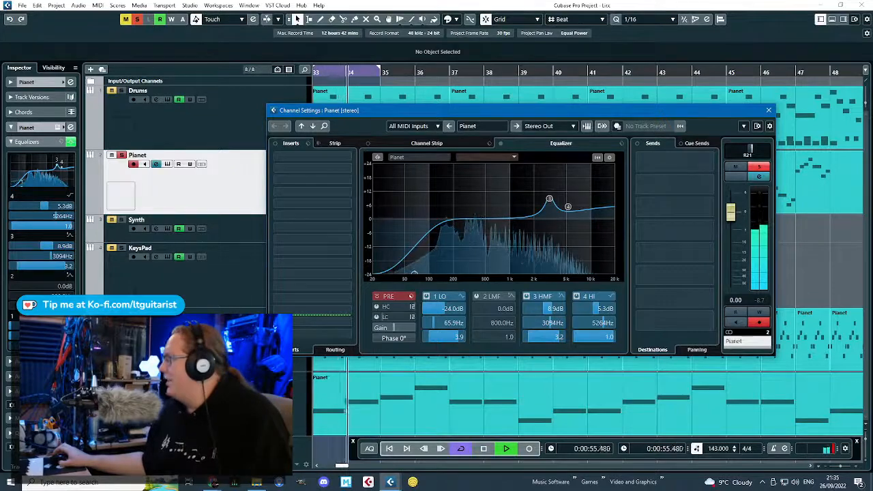
drag(602, 109, 602, 97)
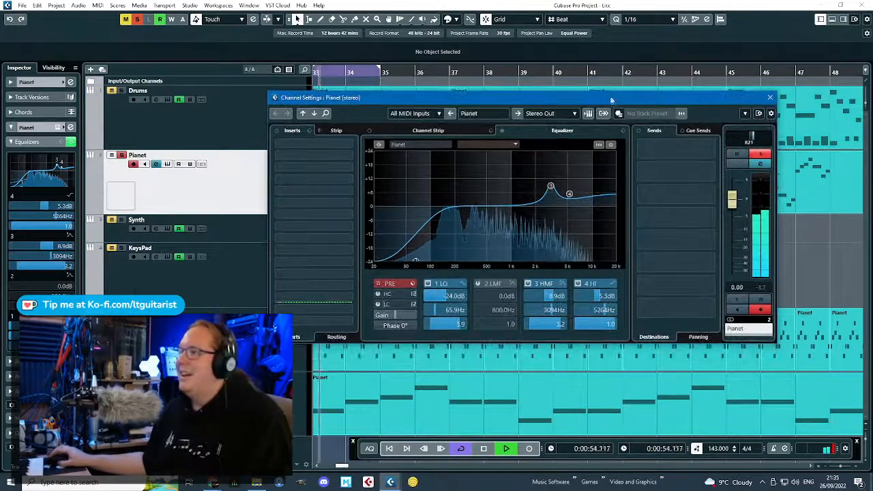
drag(550, 186, 550, 189)
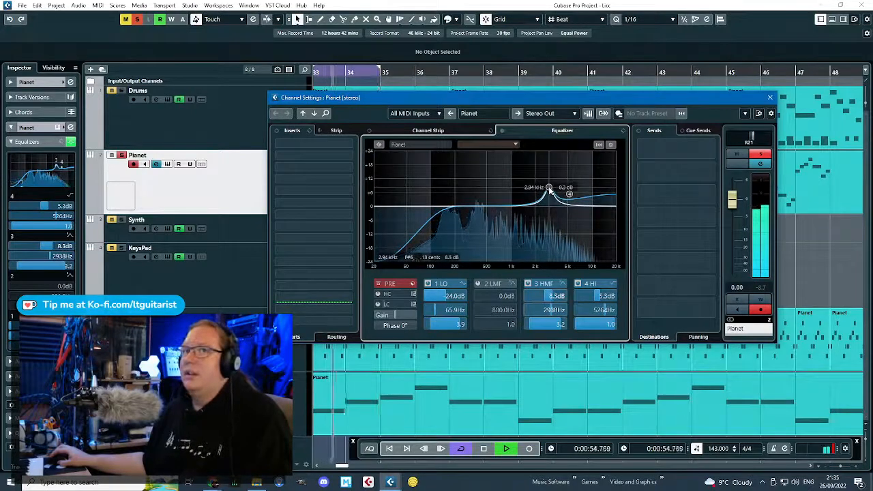
mouse_move(551, 184)
mouse_down()
mouse_move(565, 174)
mouse_move(543, 174)
mouse_up()
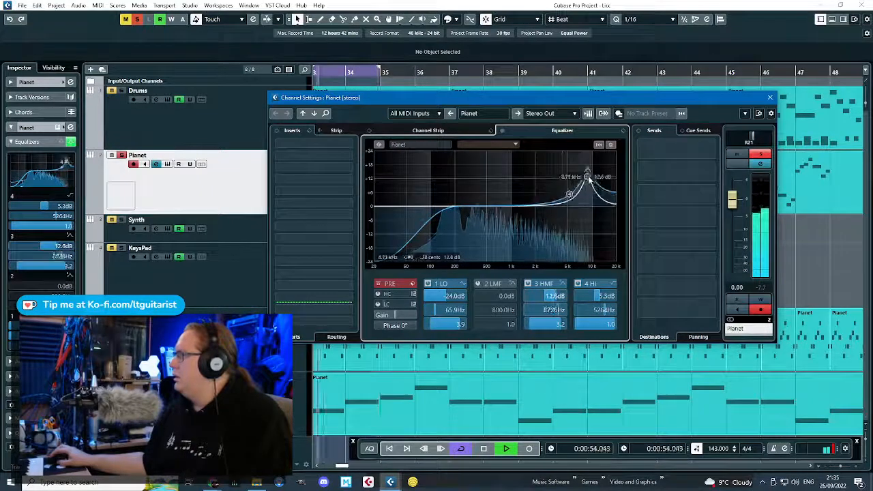
drag(590, 179, 552, 193)
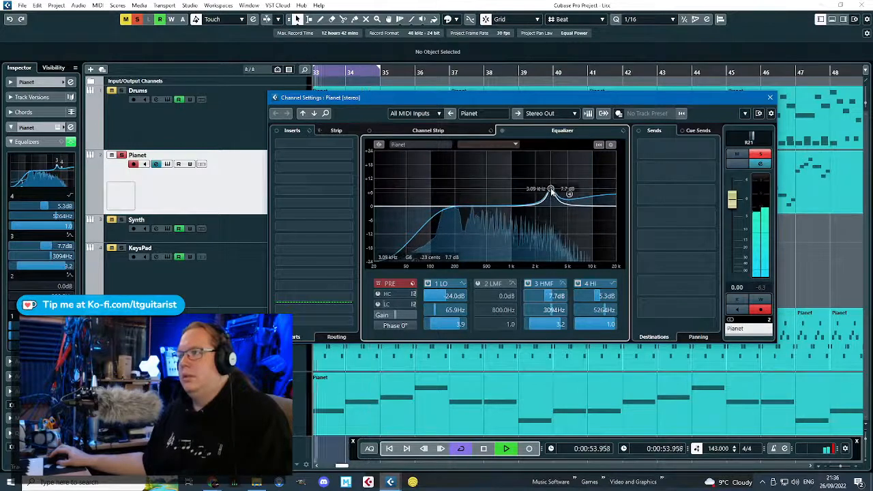
Compare the sound without the high-mid band, then set its gain to 5.1 dB and the high band to 7.5 dB at 4564 Hz.
click(529, 285)
click(529, 285)
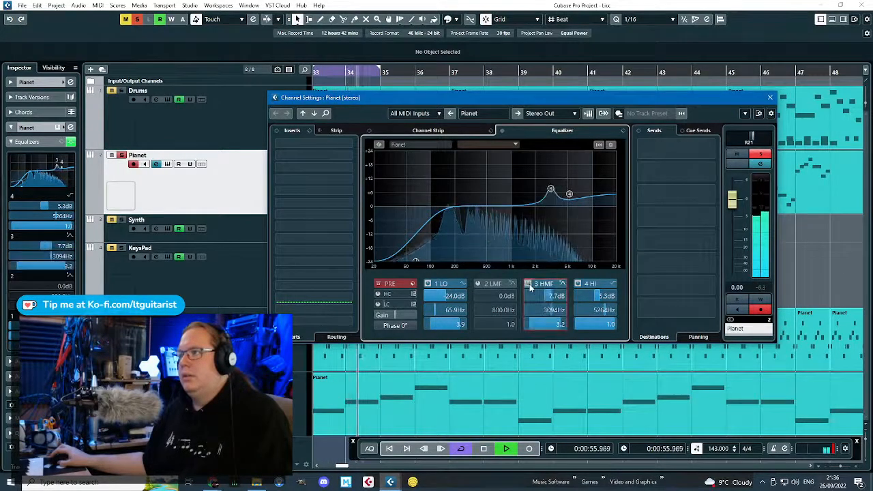
drag(550, 300, 544, 301)
mouse_move(570, 194)
mouse_down()
mouse_move(575, 204)
mouse_move(576, 165)
mouse_move(561, 179)
mouse_move(564, 188)
mouse_up()
Cut the low-mid band by 3.3 dB at 939.1 Hz with a Q of 0.4.
mouse_move(502, 207)
mouse_down()
mouse_move(488, 211)
mouse_move(497, 208)
mouse_move(498, 216)
mouse_up()
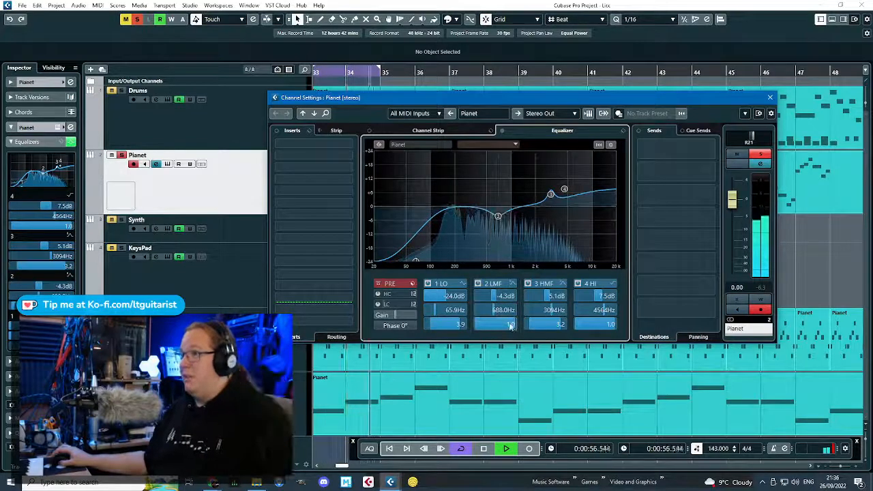
drag(510, 326, 501, 328)
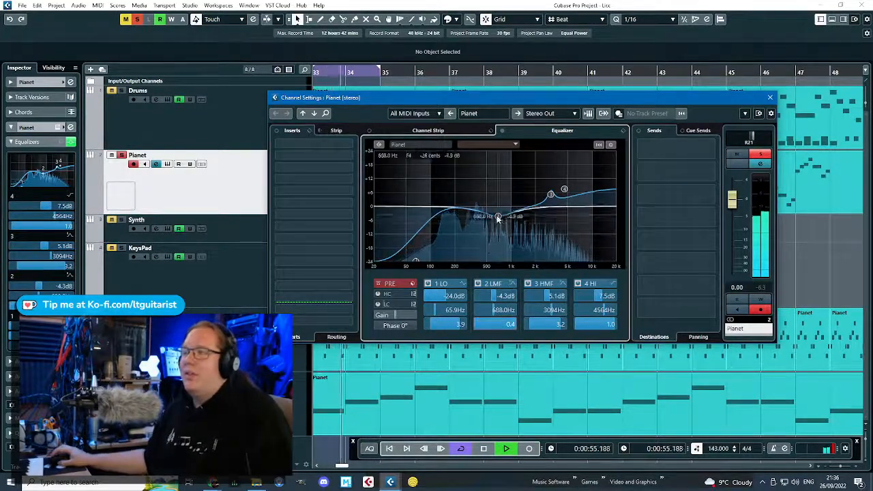
drag(497, 216, 509, 214)
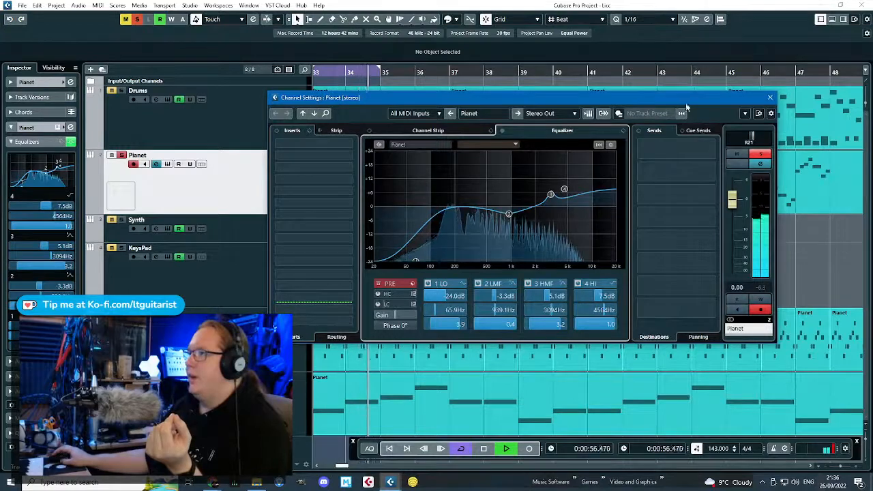
Bypass and re-enable the Pianet equalizer repeatedly to compare the looped sound with and without it.
drag(685, 100, 701, 95)
click(72, 143)
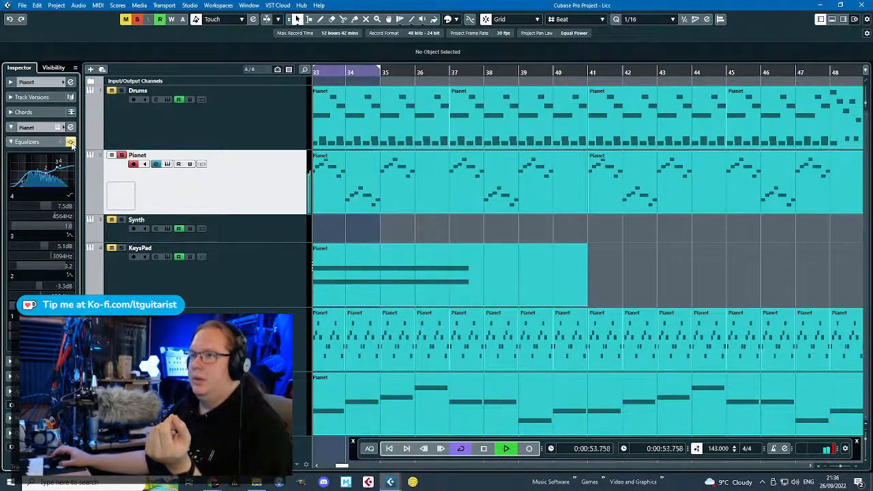
click(71, 142)
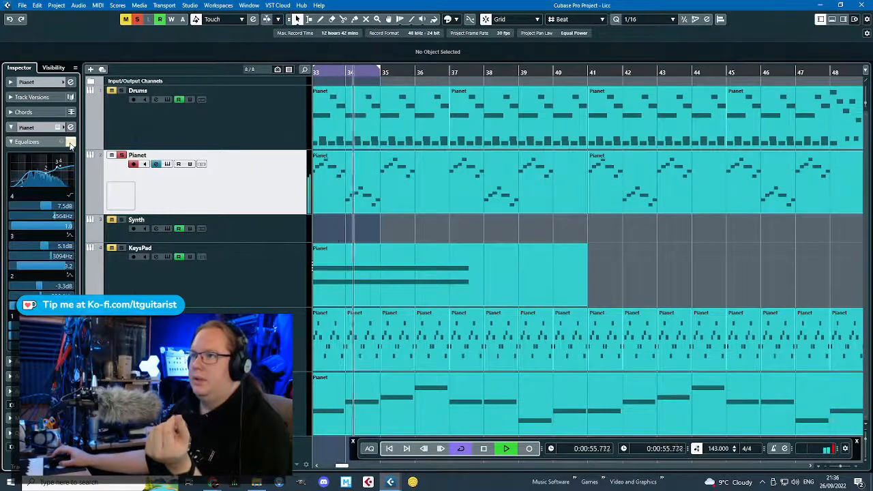
click(71, 143)
click(71, 143)
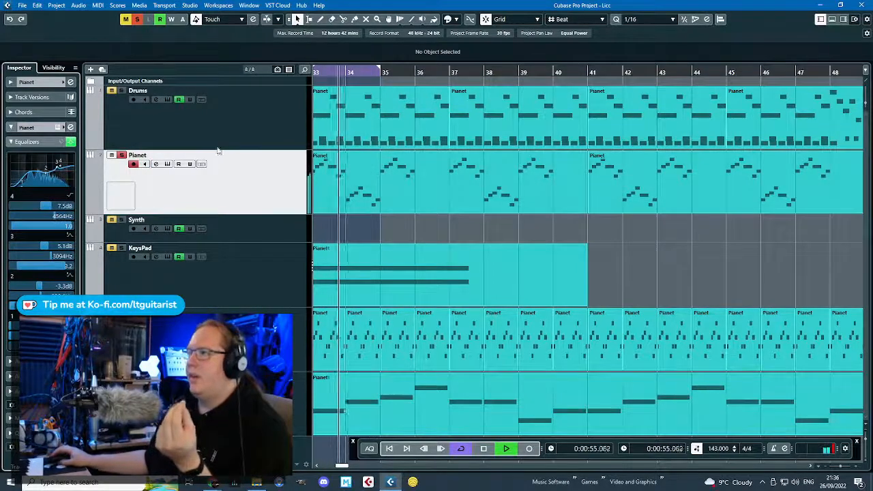
Reduce the Pianet's high band to 4.1 dB at 4807 Hz and its high-mid band to 4.3 dB at 3134 Hz, then close the Channel Settings.
click(70, 127)
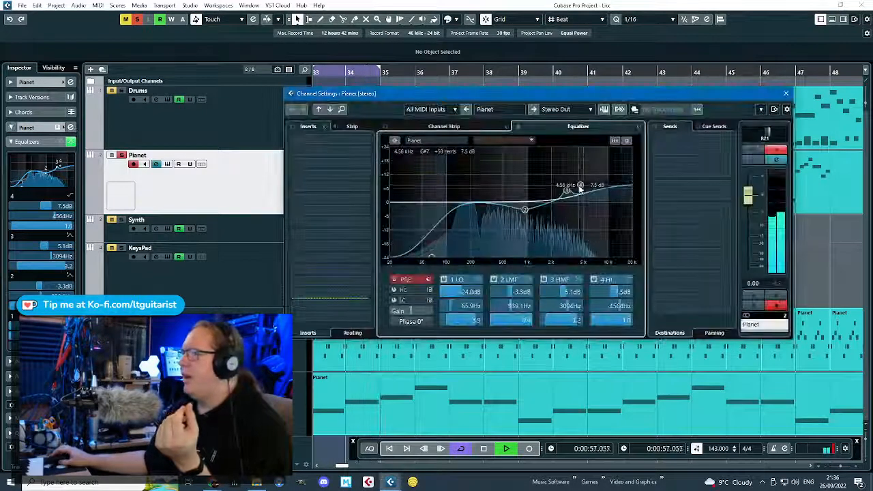
drag(579, 185, 583, 192)
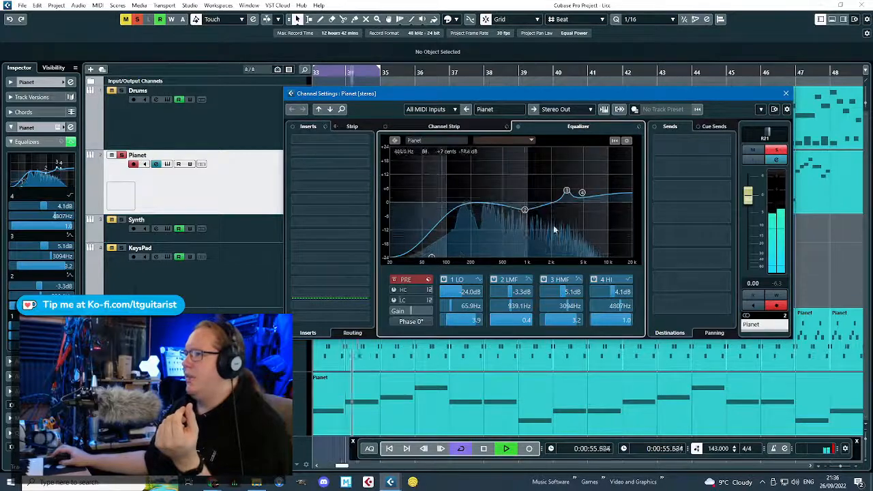
mouse_move(566, 191)
mouse_down()
mouse_move(536, 200)
mouse_move(566, 196)
mouse_up()
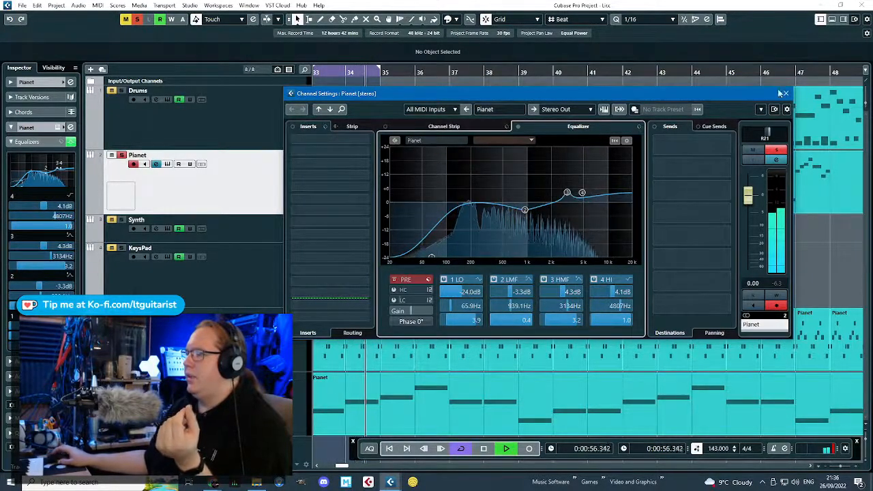
click(786, 93)
Stop playback and select the Synth track, keeping its part from bar 49 in view.
key(space)
scroll(546, 225, down, 3)
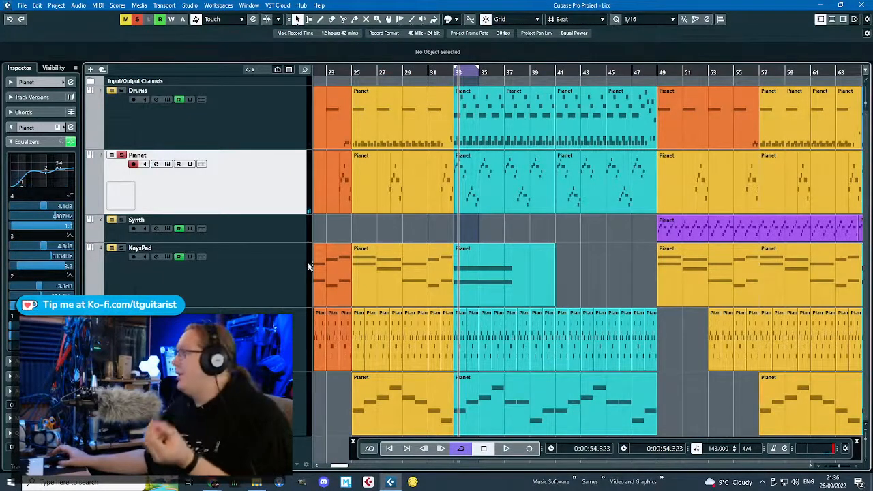
click(291, 228)
scroll(426, 240, down, 4)
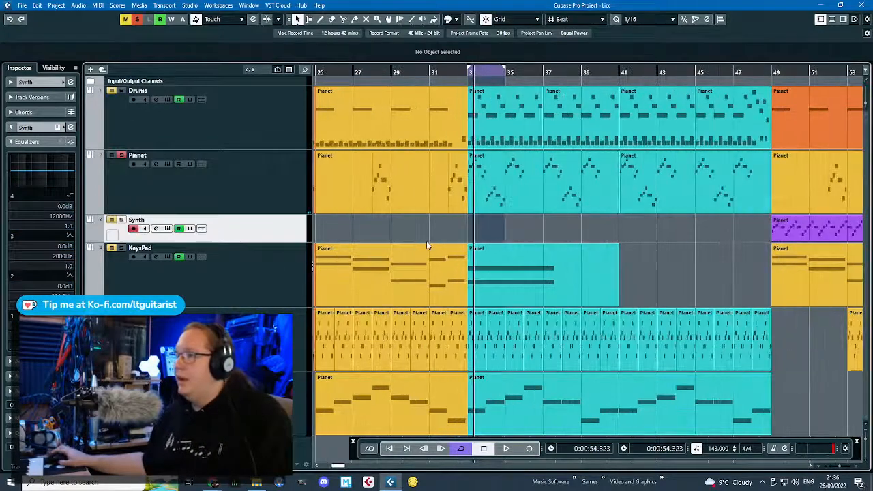
scroll(430, 243, up, 4)
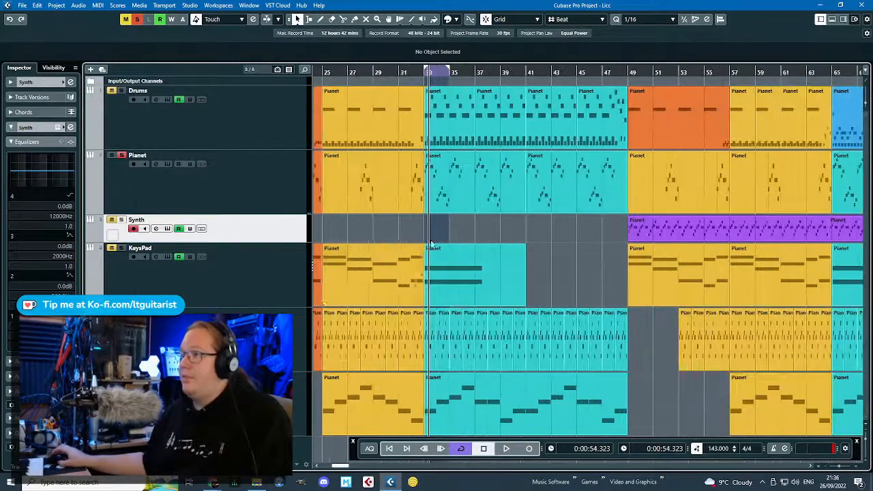
Select the KeysPad track, open its Channel Settings and play the looped section, keeping the equalizer in view.
click(253, 275)
click(253, 223)
click(251, 274)
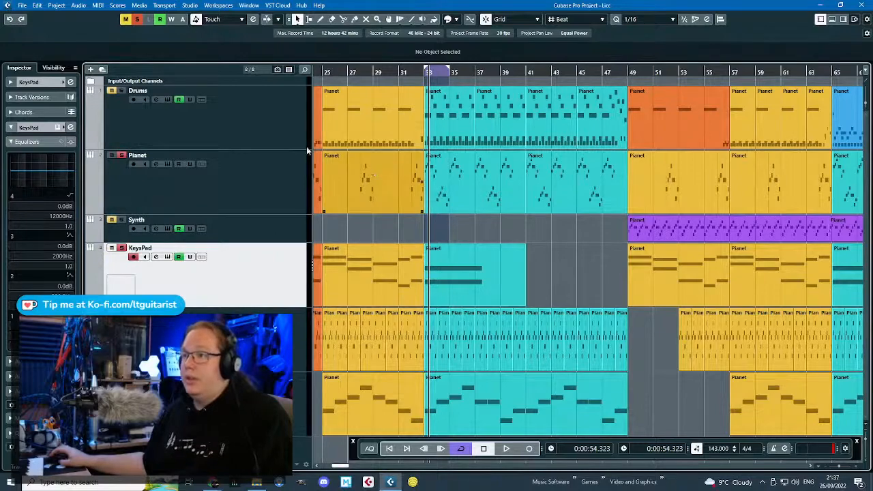
click(70, 127)
key(space)
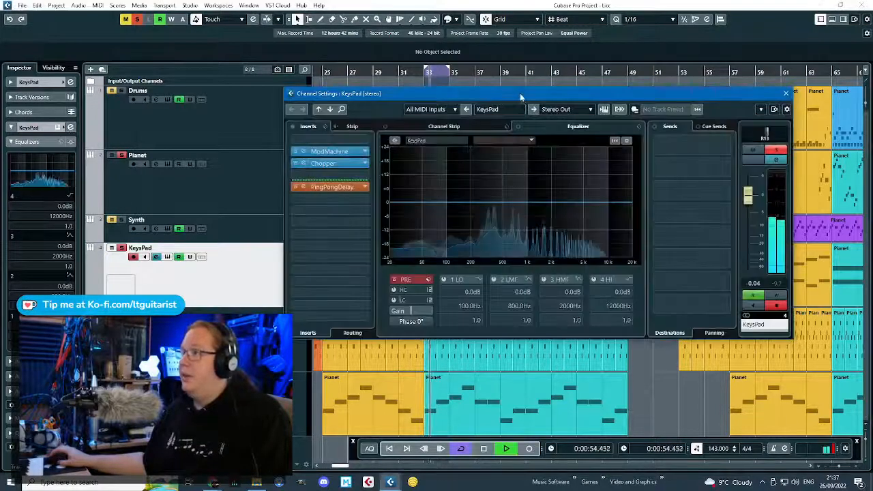
drag(517, 92, 462, 83)
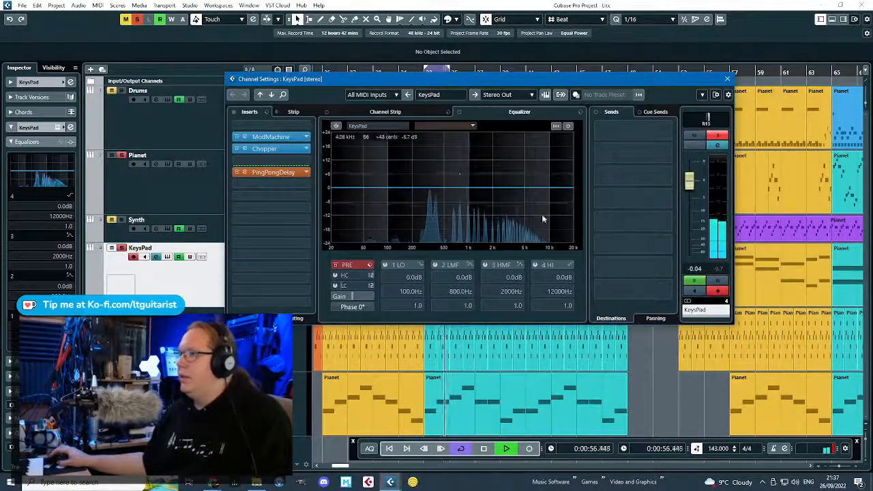
Add a high-mid cut of 4.3 dB at 3130 Hz to the KeysPad equalizer.
click(493, 190)
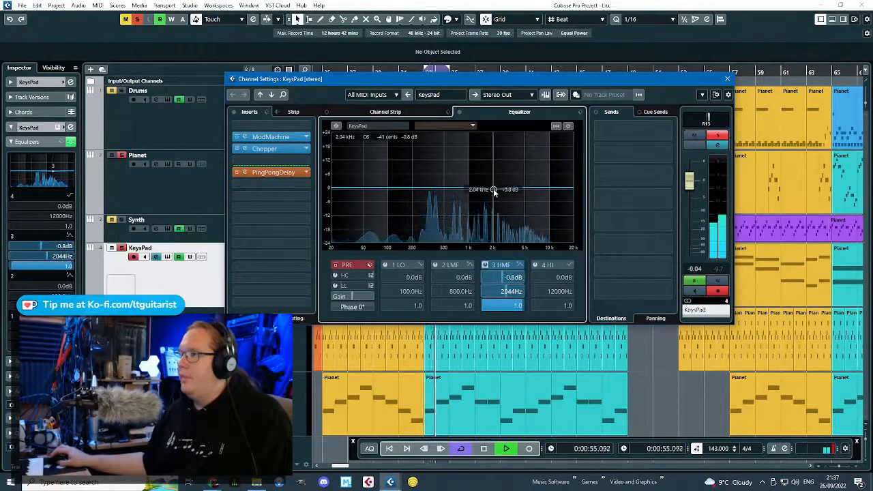
double_click(514, 292)
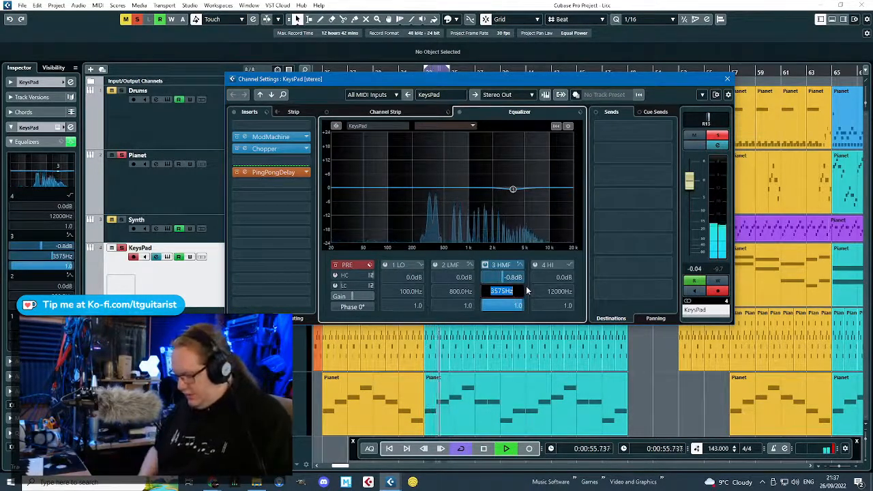
text(3013)
key(Return)
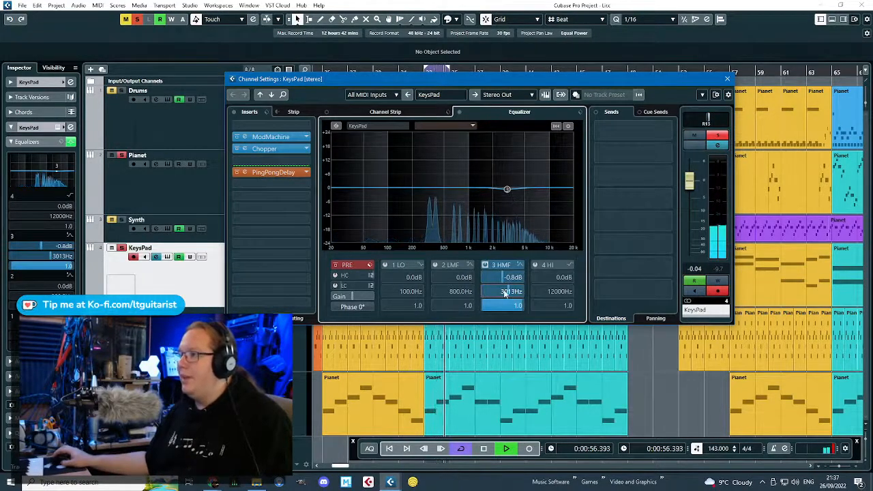
drag(495, 292, 499, 292)
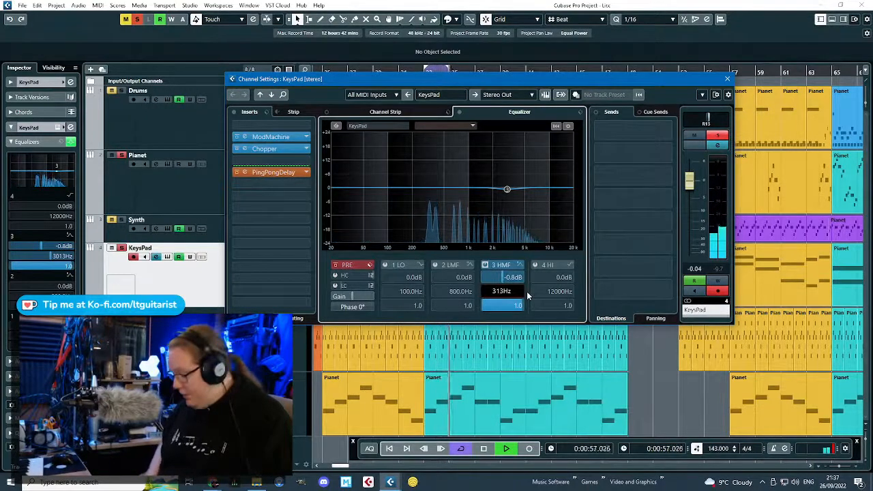
key(Return)
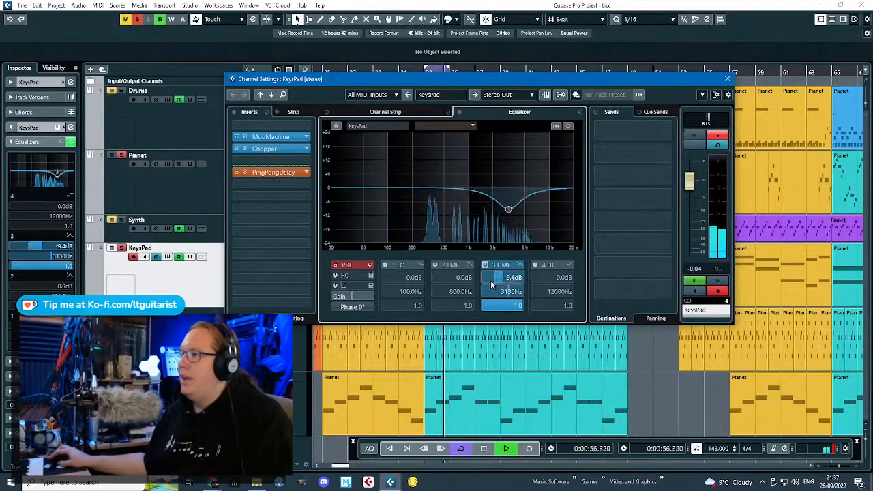
scroll(491, 280, up, 4)
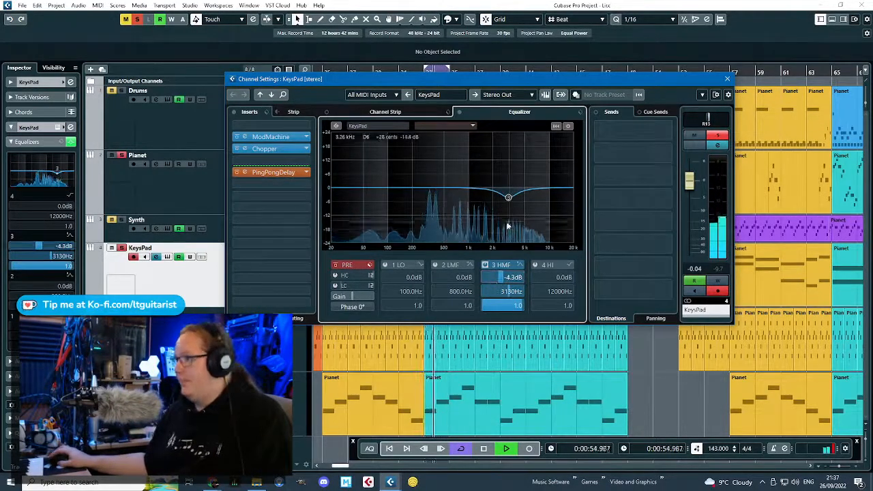
Cut the KeysPad's low band by 24 dB at 88.8 Hz, then close the Channel Settings.
click(333, 196)
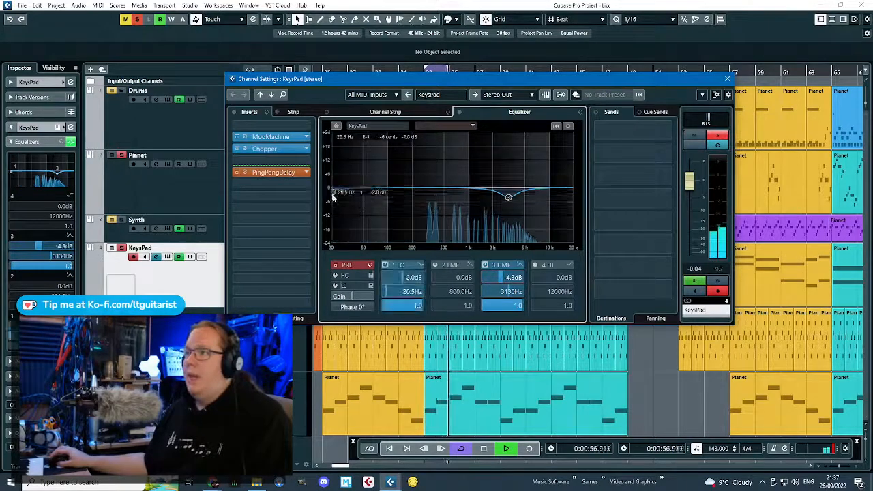
drag(333, 196, 370, 241)
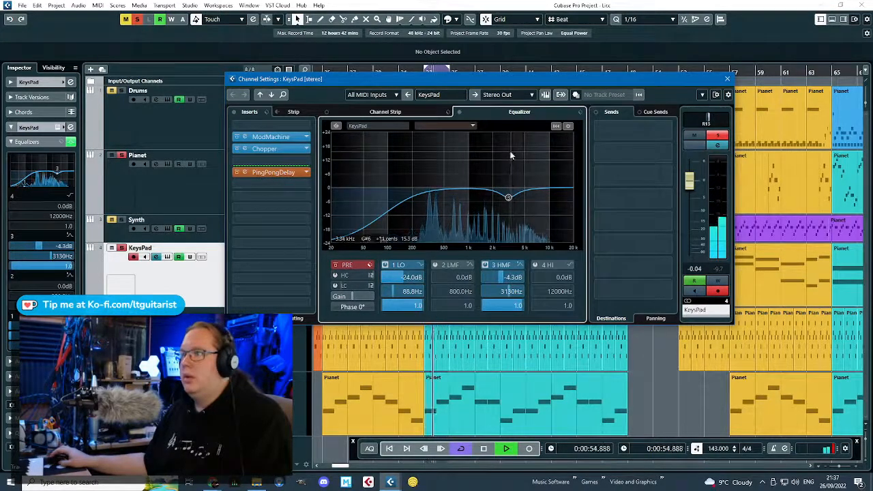
click(727, 79)
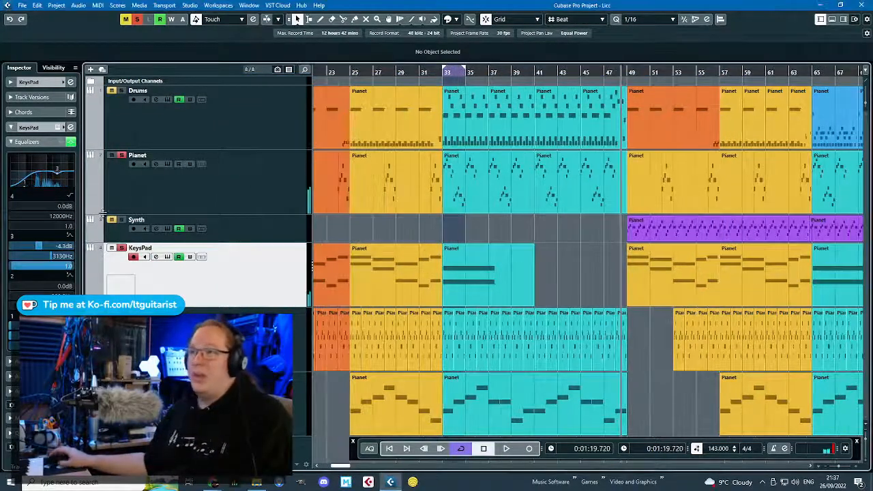
Play the song from around bar 49, select the Synth track and open its Channel Settings.
key(space)
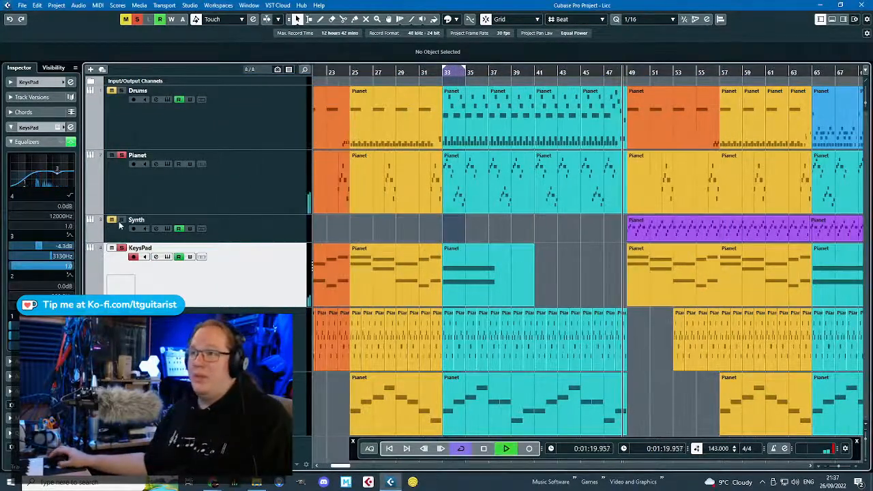
key(g)
click(258, 227)
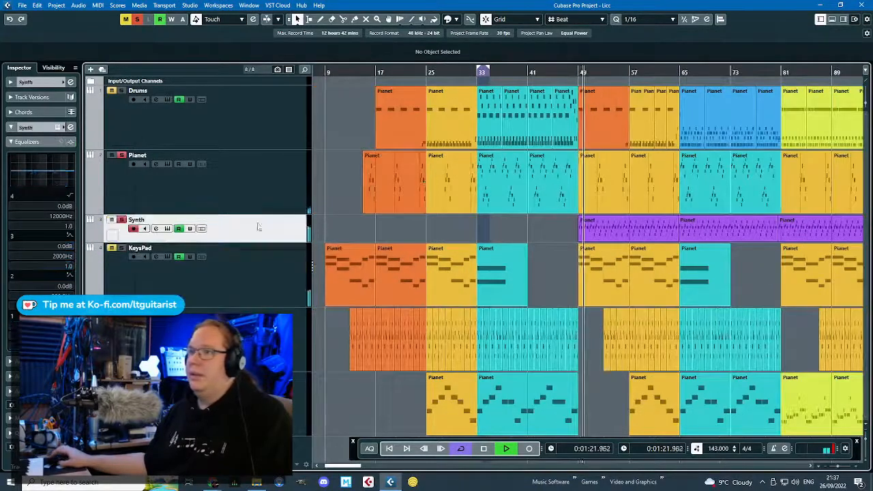
click(70, 128)
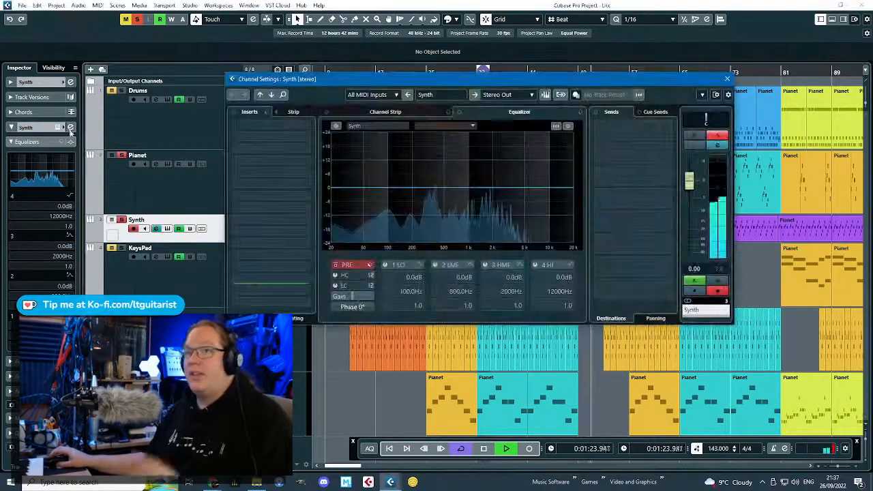
Cut the Synth's low band by 24 dB at 88.8 Hz and its low-mid band by 10 dB at 105.1 Hz.
drag(360, 187, 384, 243)
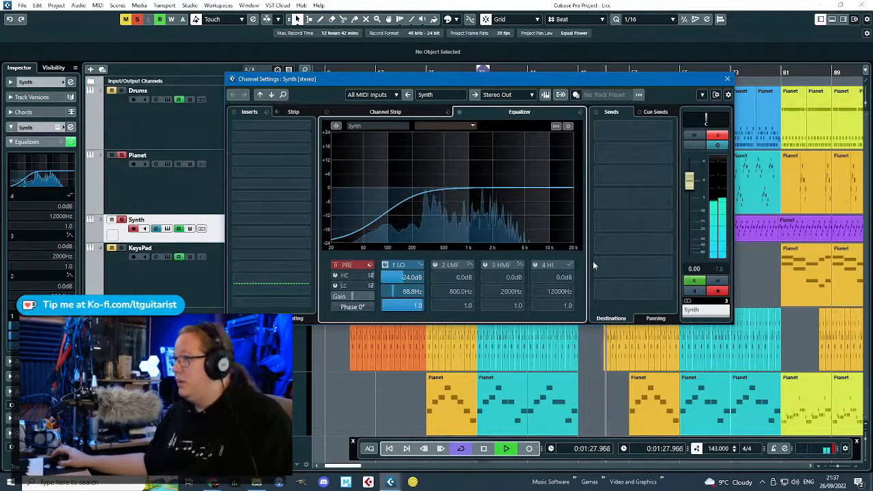
click(391, 195)
drag(391, 194, 390, 211)
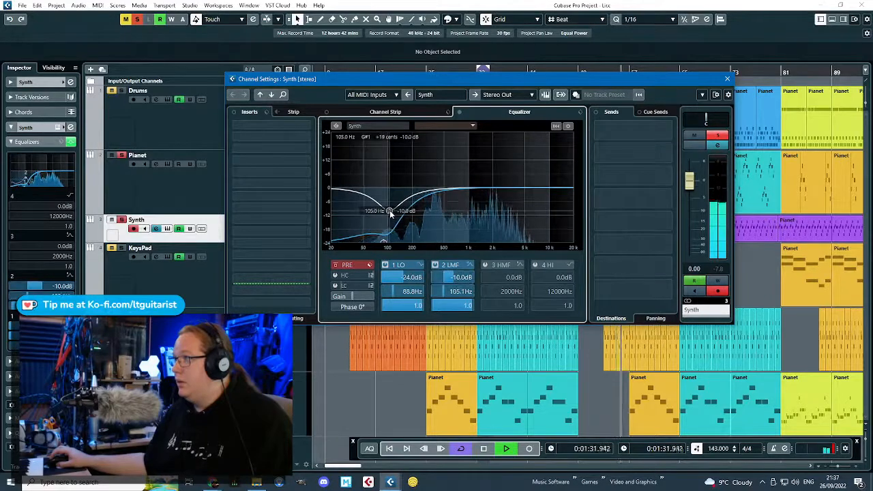
Cut the Synth's high-mid band by 5.6 dB at 3130 Hz and boost its high band by 1.2 dB at 7000 Hz.
double_click(503, 292)
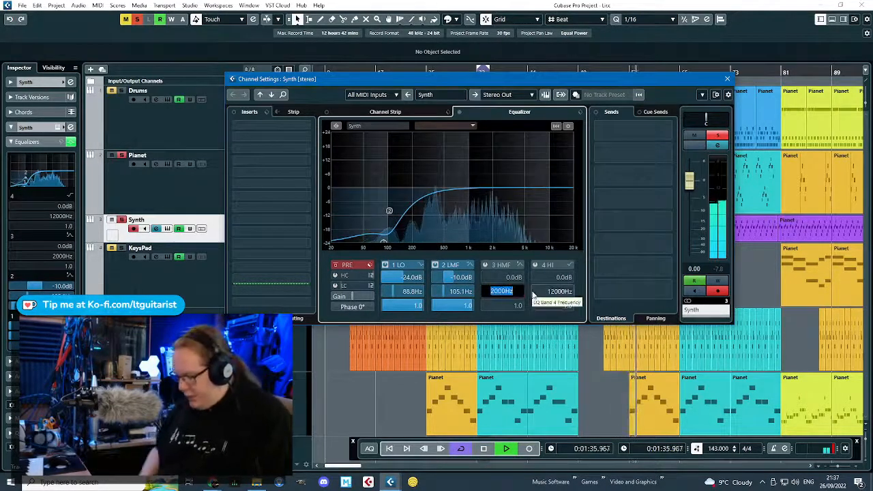
text(3130)
key(Return)
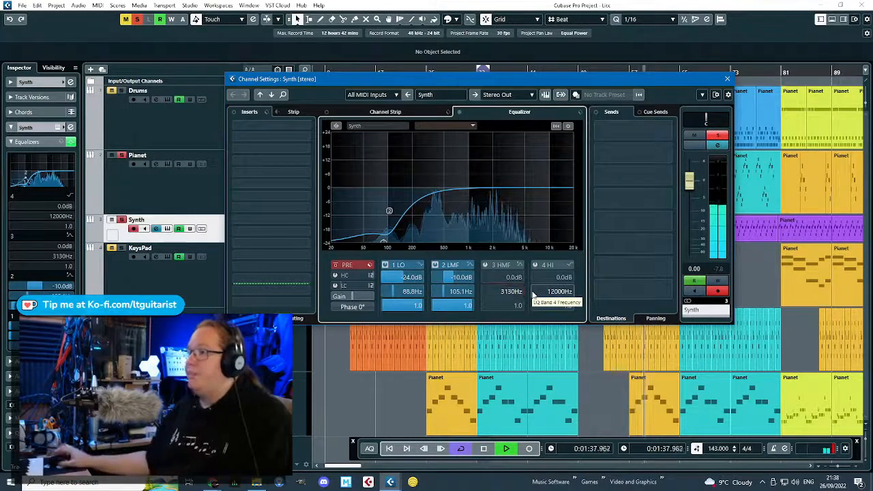
drag(507, 281, 498, 283)
drag(451, 188, 536, 184)
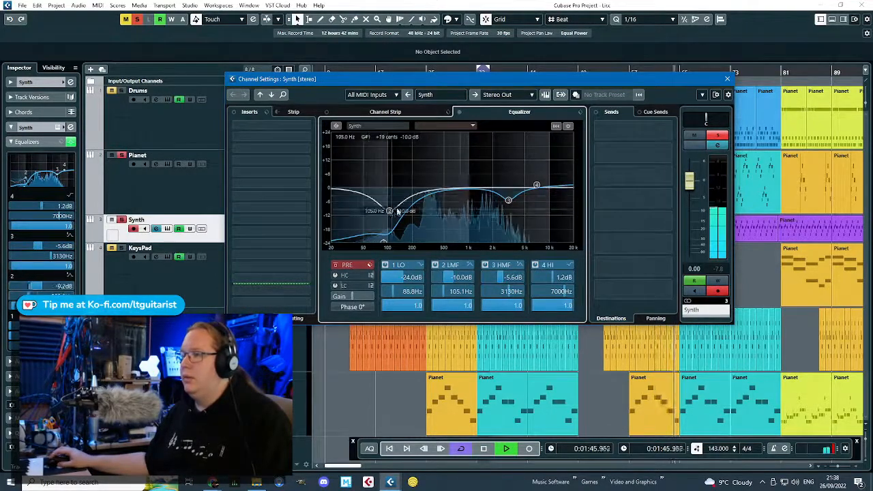
Boost the Synth's low-mid band by 7.5 dB at 369.4 Hz and raise the low cut's frequency to 228.7 Hz.
drag(388, 210, 433, 182)
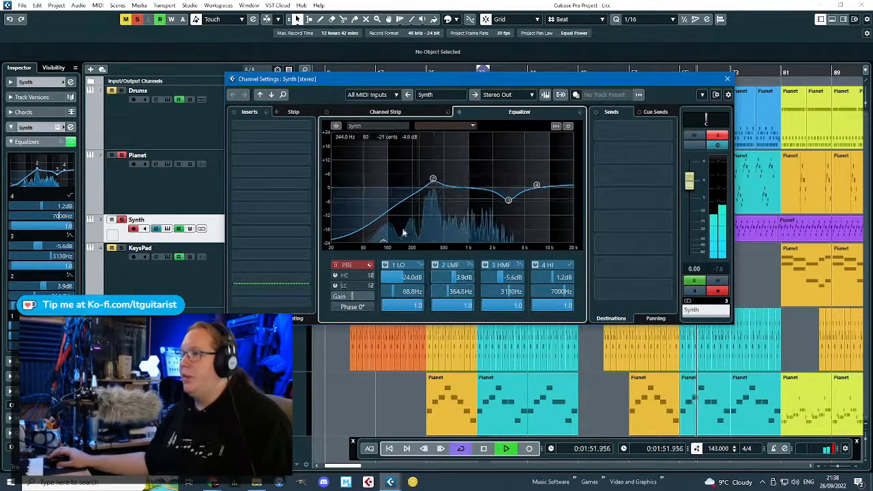
drag(384, 244, 417, 246)
drag(432, 179, 433, 171)
Replay from bar 49 and refine the Synth's low-mid band to 9.0 dB at 337.3 Hz and low band to -23.8 dB at 256.9 Hz, Q 3.1.
drag(692, 70, 574, 72)
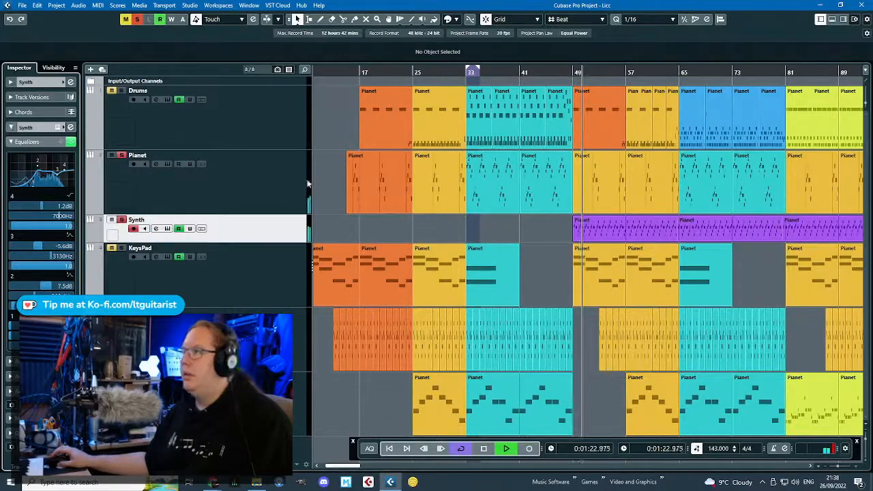
click(57, 128)
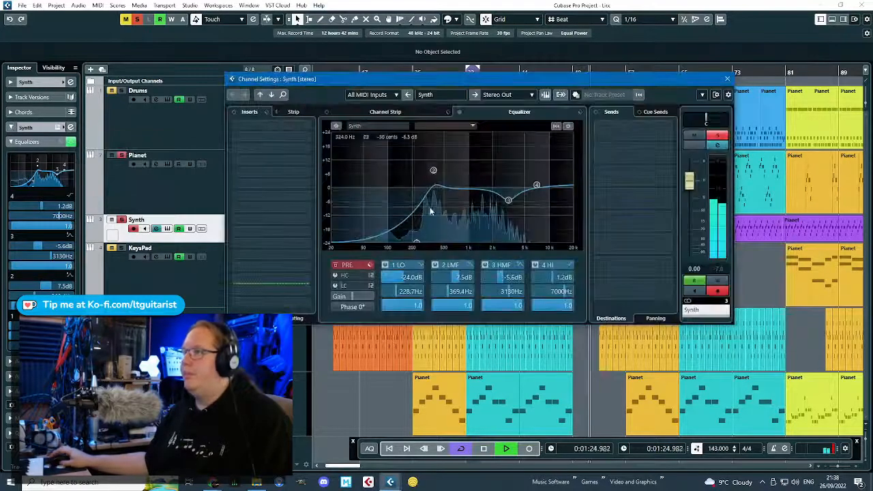
drag(433, 170, 431, 167)
drag(416, 241, 420, 246)
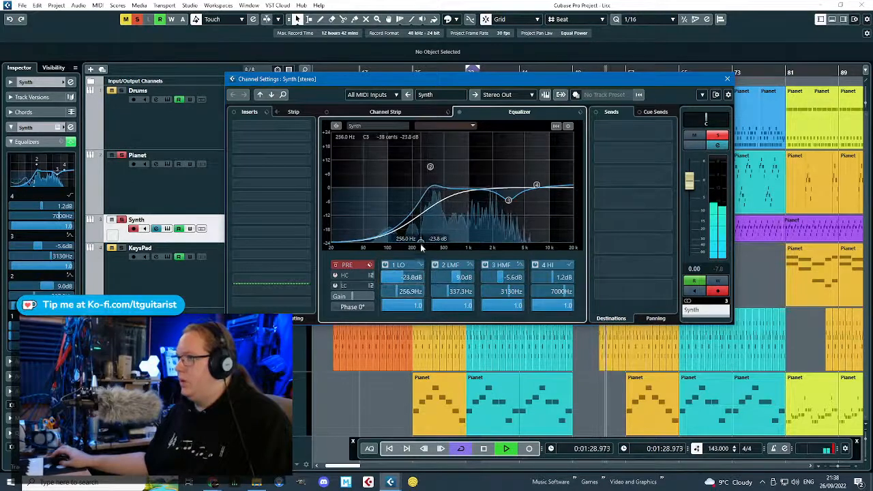
mouse_move(410, 307)
mouse_down()
mouse_move(426, 304)
mouse_move(407, 305)
mouse_up()
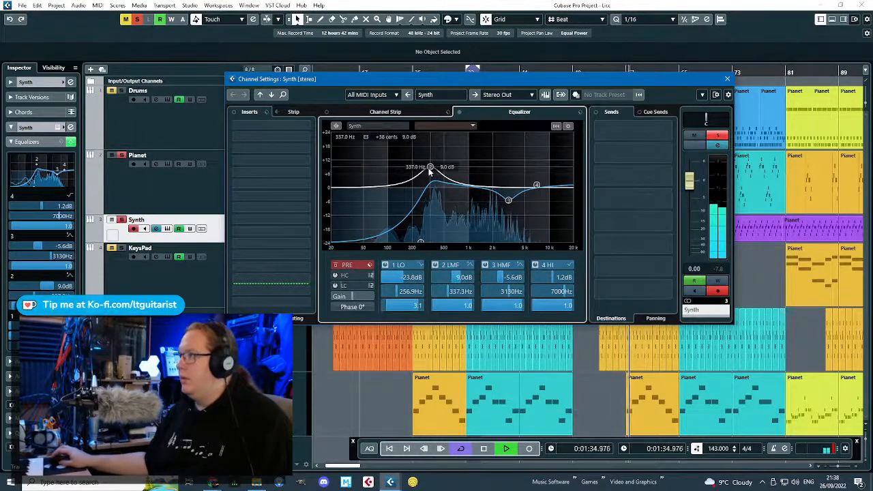
click(729, 79)
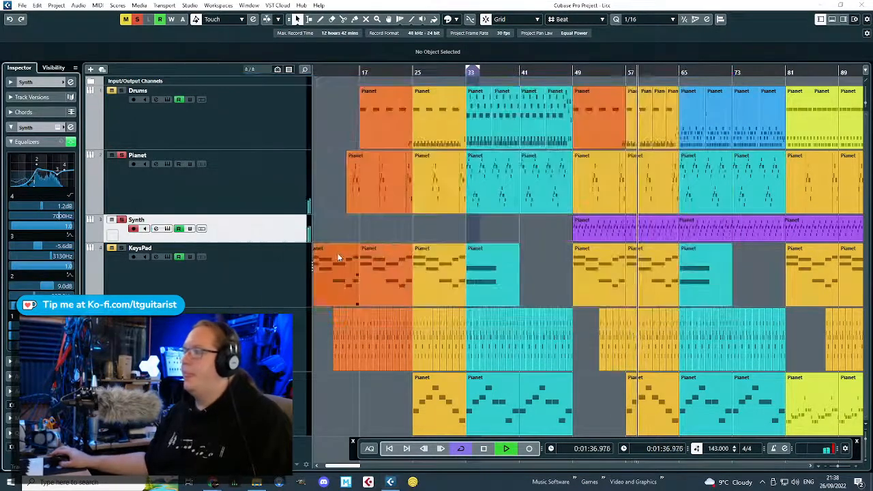
Select the Kalimba track and open its Channel Settings.
key(shift+f)
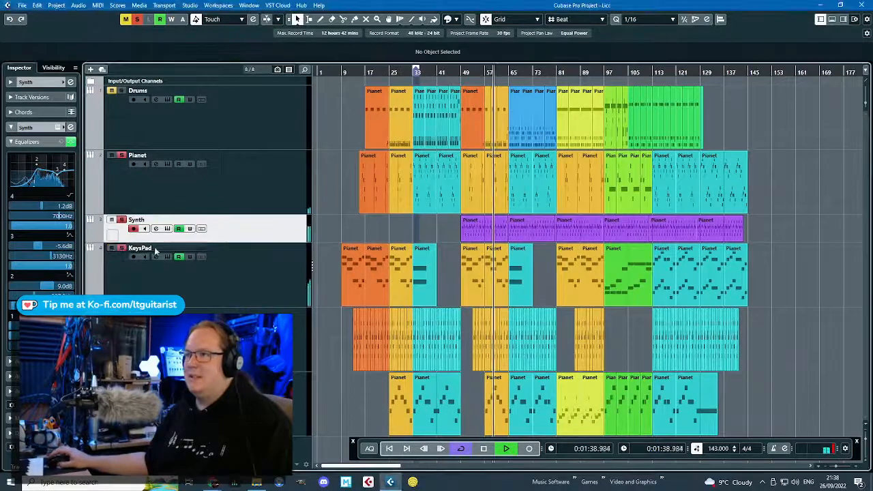
click(216, 340)
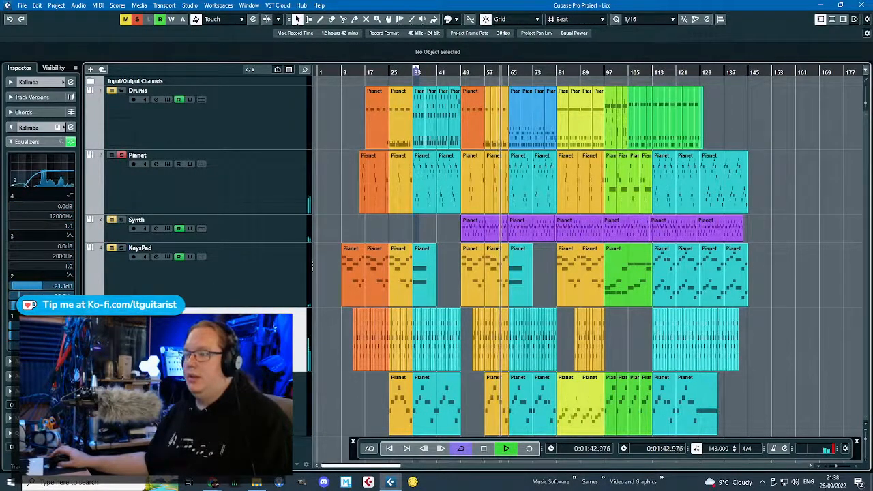
click(58, 127)
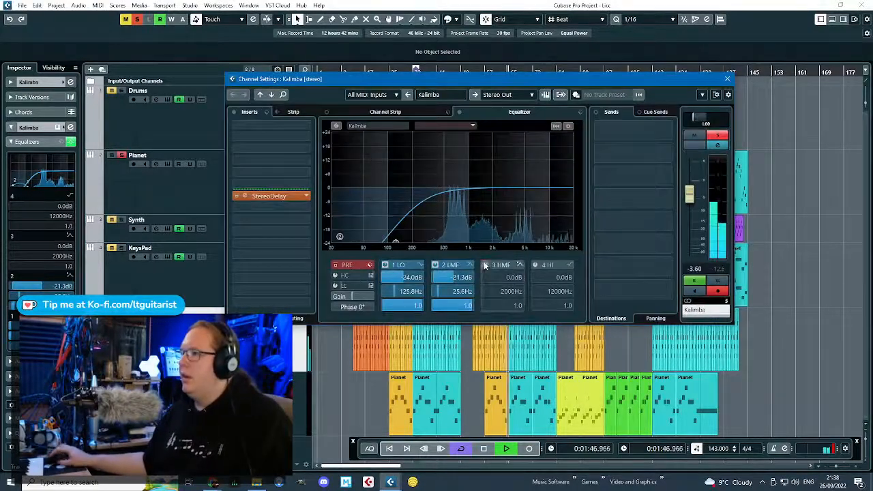
Raise the Kalimba's low cut to 217.1 Hz and cut its high-mid band by 6.6 dB at 3130 Hz with a Q of 3.7.
click(485, 264)
drag(395, 242, 415, 242)
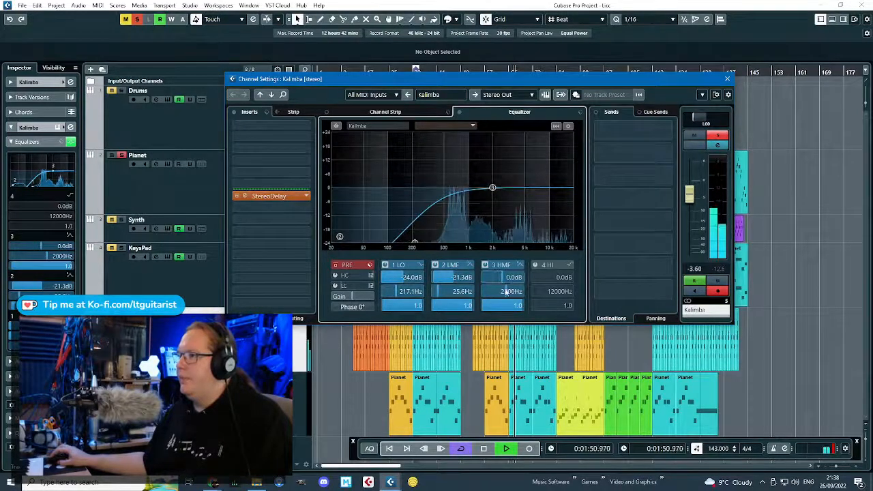
text(3)
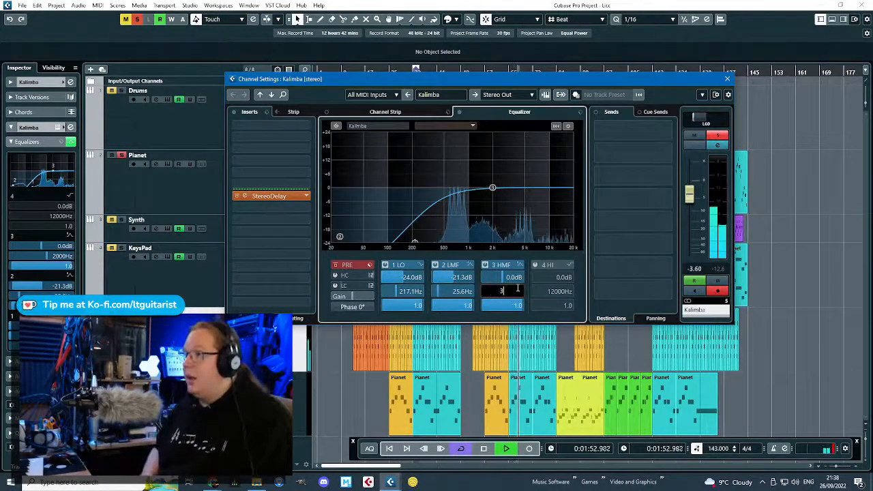
text(130Hz)
key(Return)
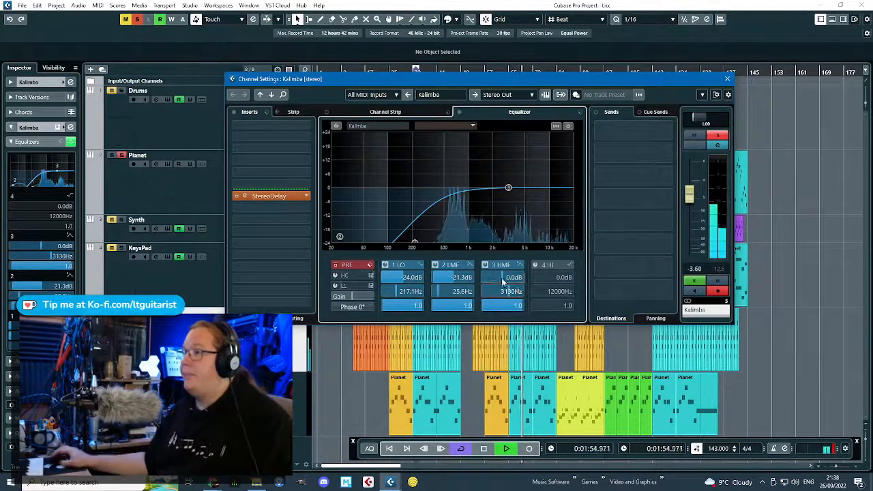
drag(499, 281, 520, 306)
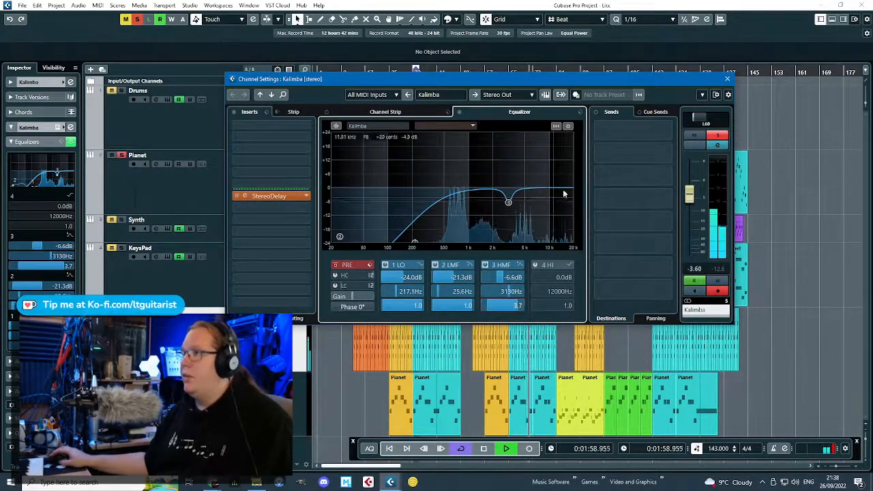
Boost the Kalimba's high band by 20.7 dB at 12382 Hz.
drag(563, 191, 546, 140)
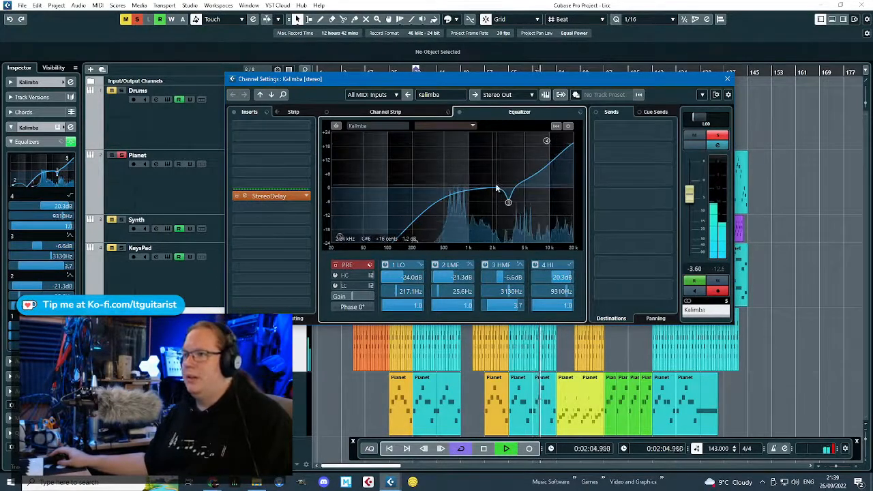
drag(543, 142, 555, 142)
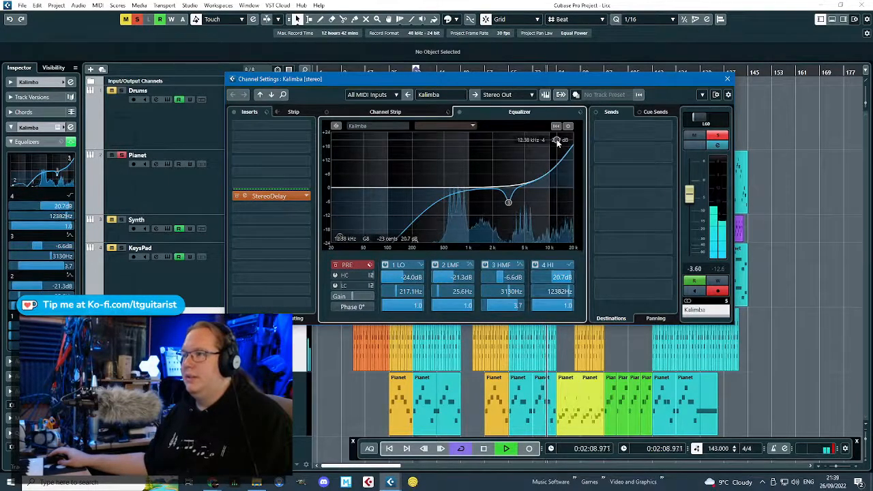
Adjust the low band of the Kalimba channel's equalizer curve and return to the project arrangement.
drag(430, 240, 445, 239)
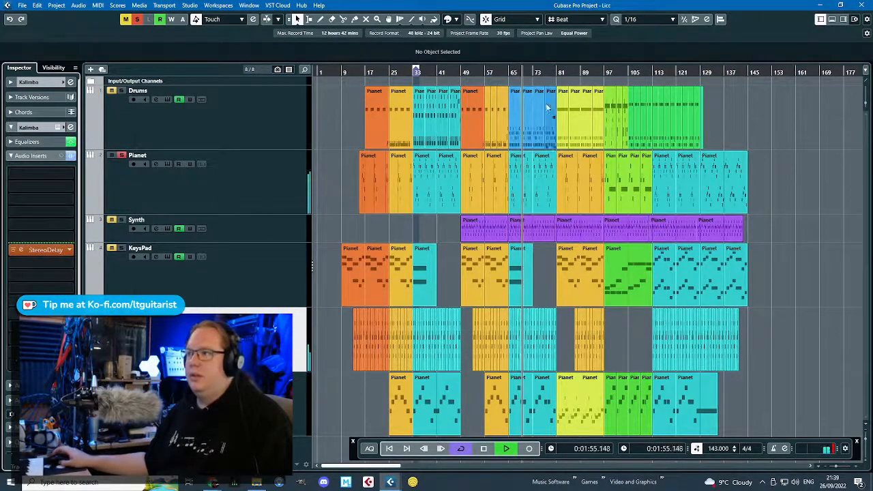
scroll(547, 220, up, 6)
scroll(505, 300, down, 4)
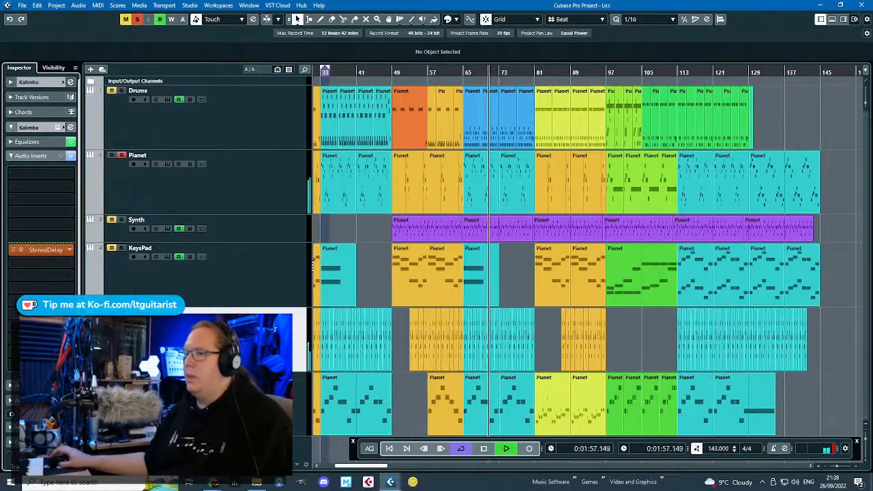
Insert Steinberg's Frequency equalizer in the first audio insert slot of the Bass track.
click(205, 404)
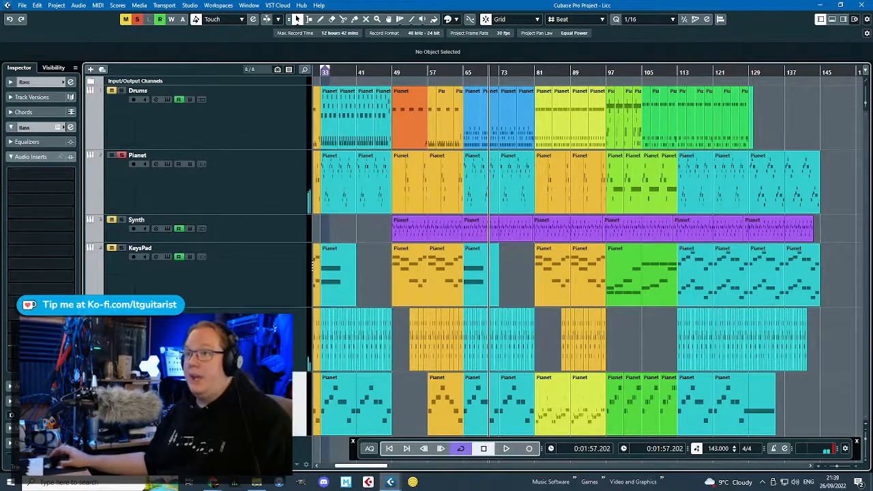
click(71, 182)
key(Escape)
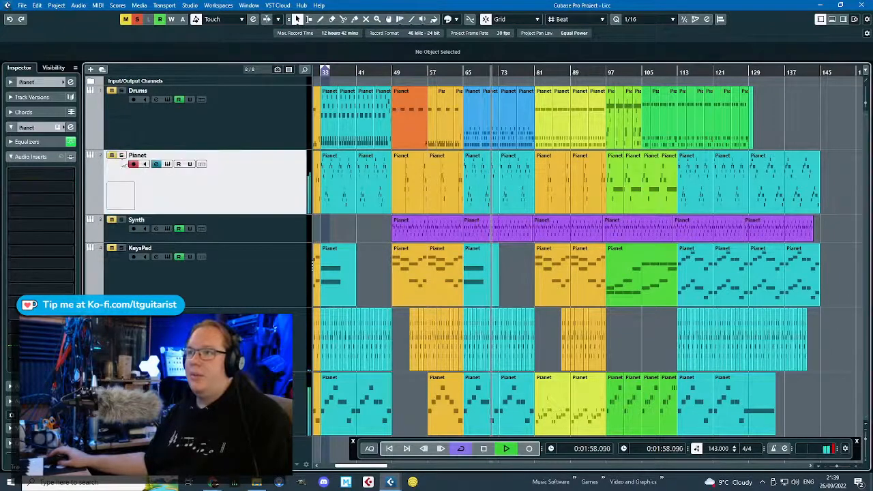
click(50, 165)
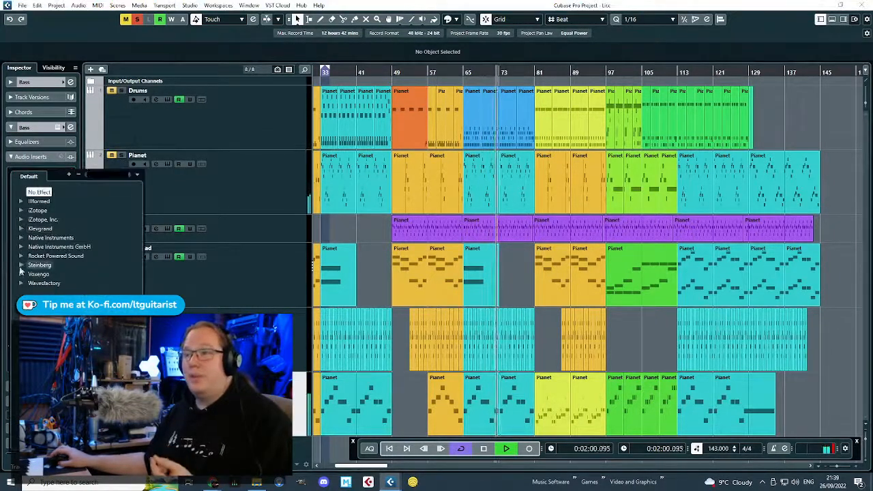
click(39, 265)
click(65, 365)
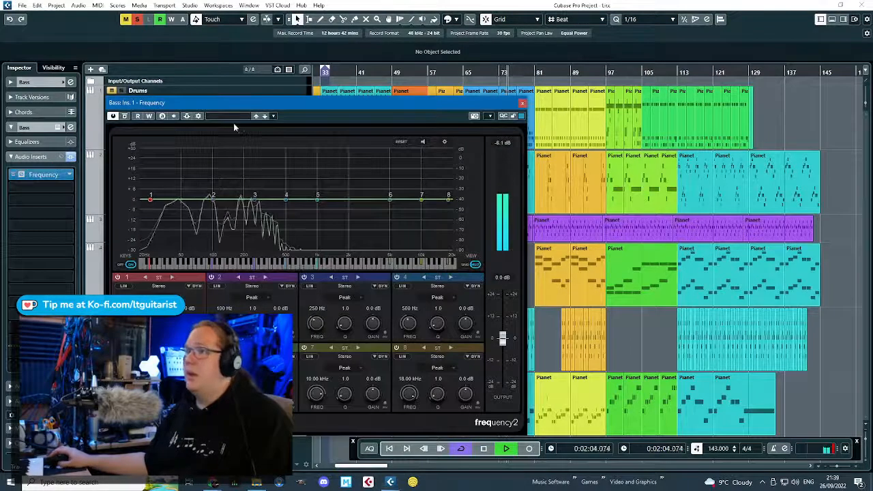
Search the Frequency presets for "bass" and load the Bass 1 Round preset.
drag(234, 122, 440, 122)
click(435, 115)
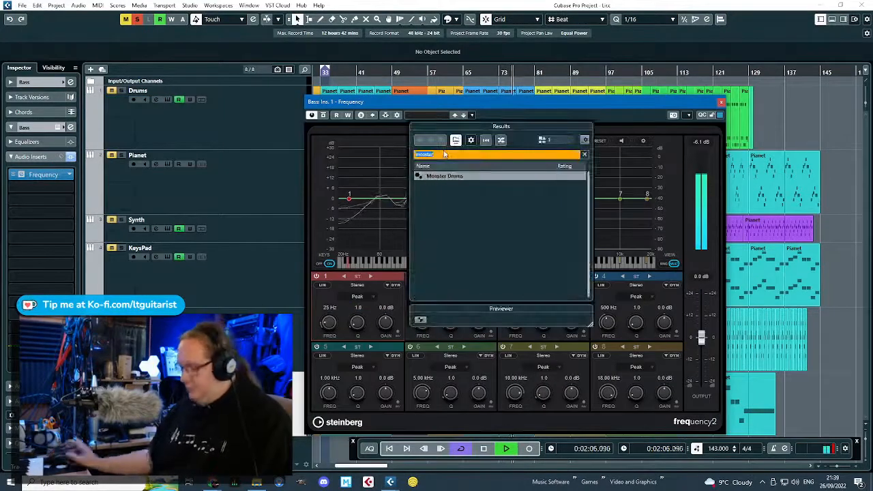
text(bass)
double_click(480, 178)
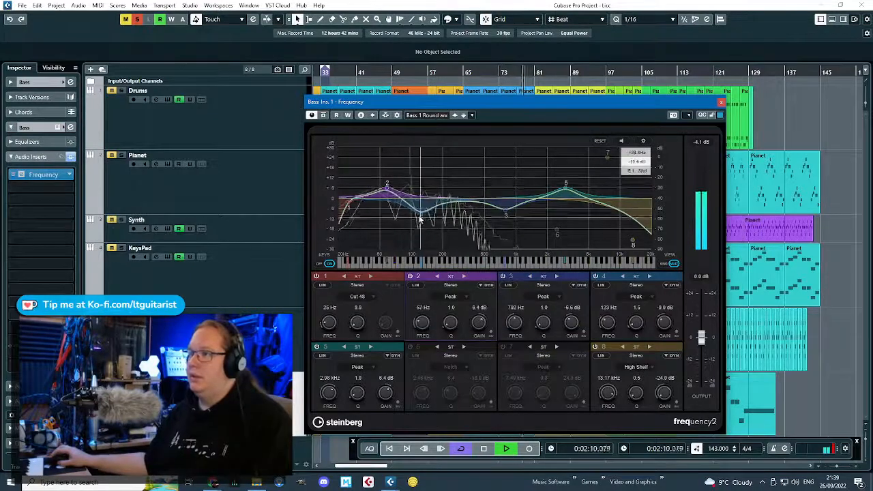
Reshape the Bass EQ: band 4 to about 236 Hz at -11.9 dB, band 5 to 2.4 dB, band 3 to 855 Hz at -8.8 dB.
drag(419, 219, 450, 217)
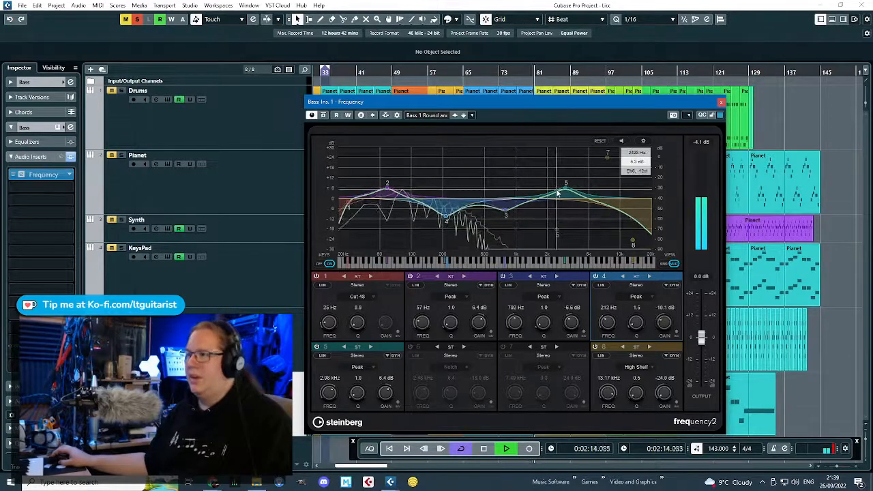
drag(565, 184, 568, 197)
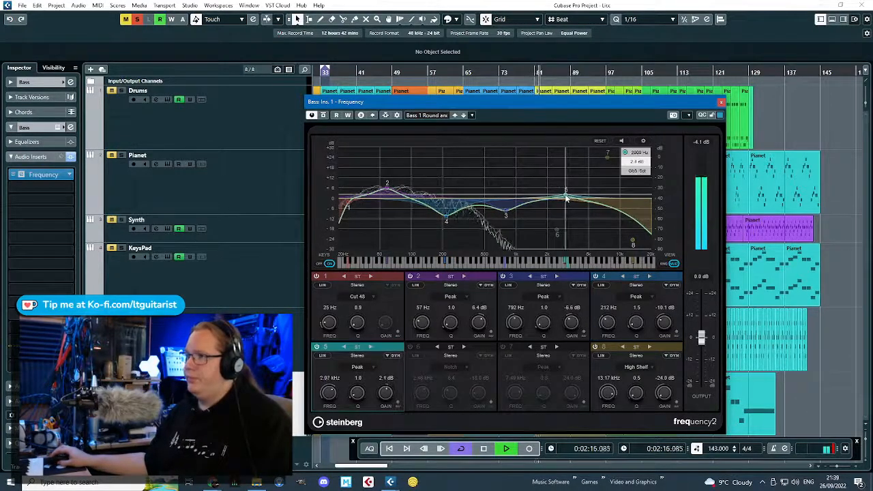
drag(507, 214, 510, 217)
mouse_move(445, 223)
mouse_down()
mouse_move(461, 229)
mouse_move(451, 222)
mouse_up()
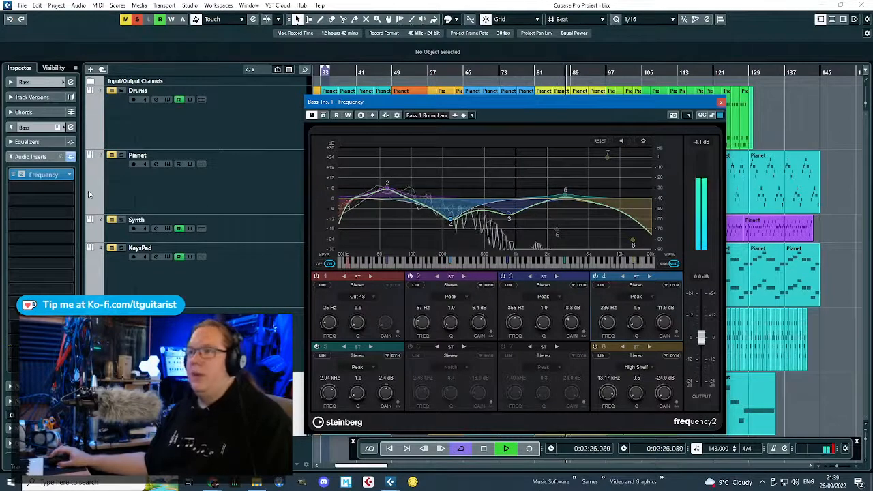
Insert Steinberg's VintageCompressor in the Bass track's second insert slot and open its editor.
click(41, 187)
click(21, 278)
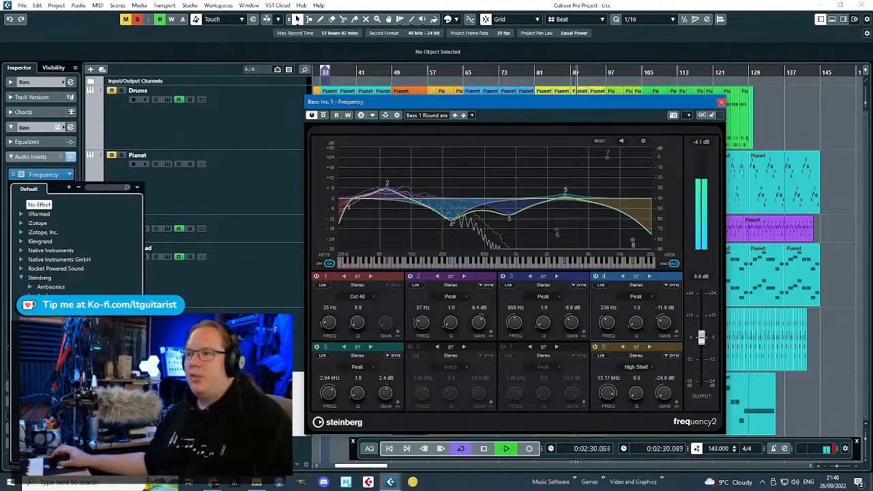
scroll(61, 259, down, 10)
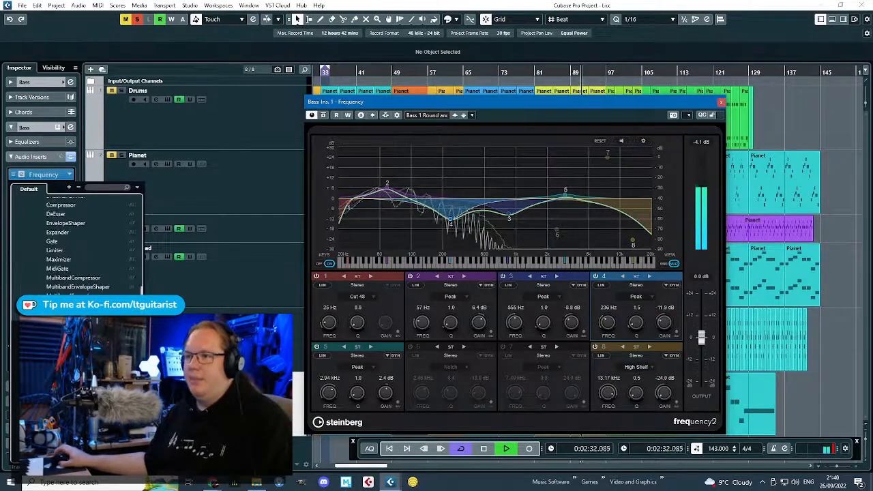
click(65, 332)
click(53, 190)
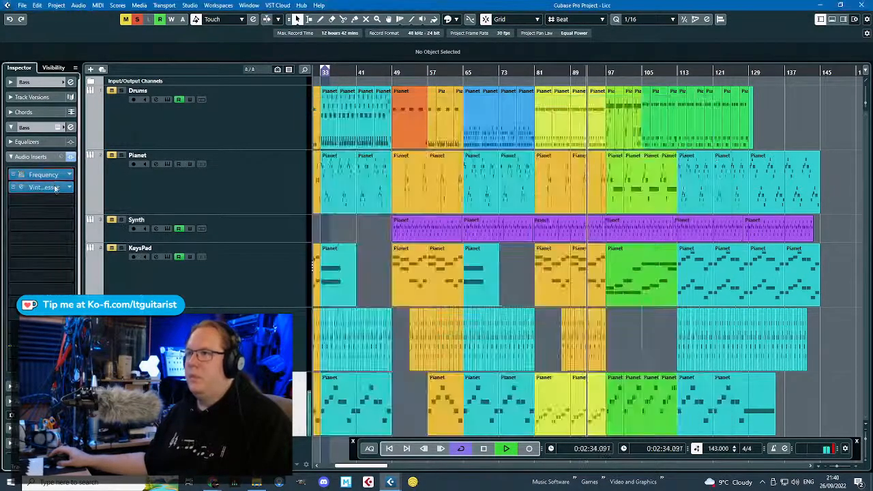
Search the VintageCompressor presets for "bass", load Basic Bass and close the plug-in window.
click(451, 193)
text(bass)
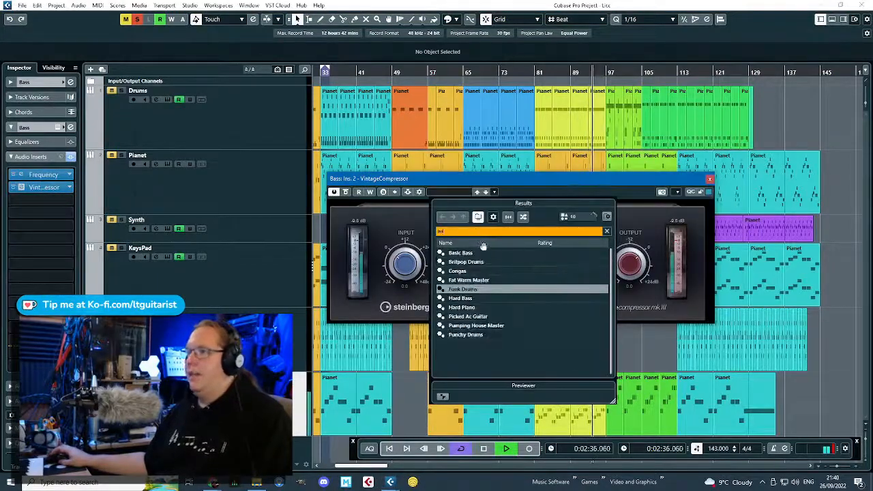
click(468, 254)
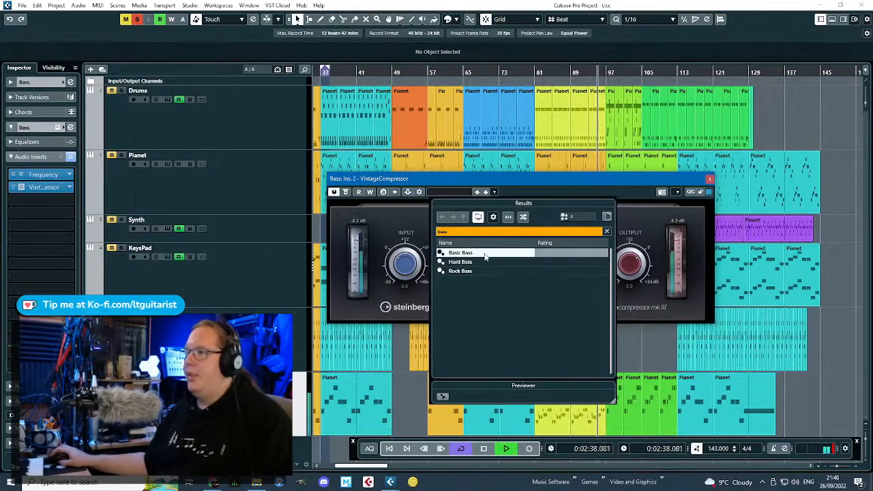
double_click(486, 255)
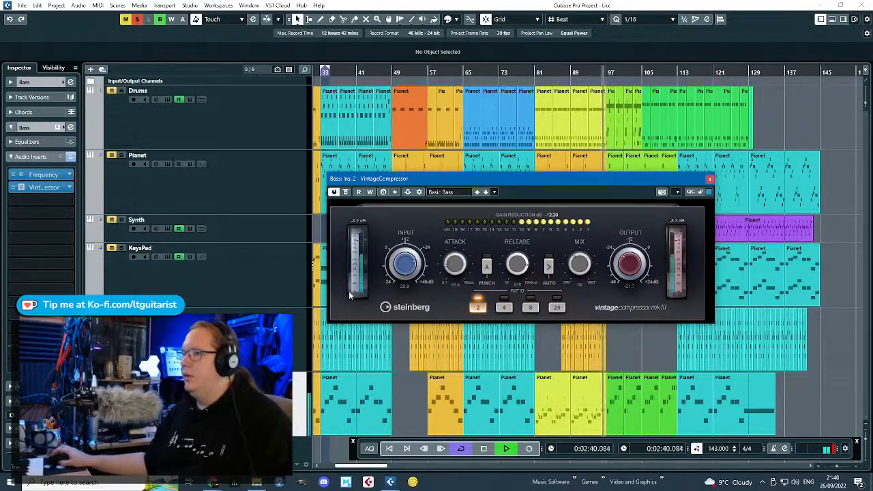
click(710, 179)
Listen to the full mix with no track soloed while examining the arrangement from bar 97 onward.
click(619, 334)
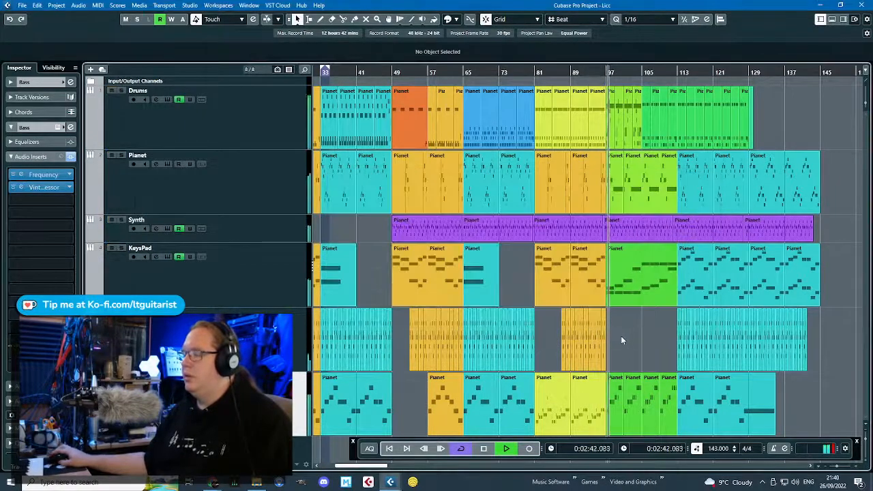
scroll(621, 336, down, 2)
scroll(487, 319, up, 3)
scroll(499, 328, down, 2)
scroll(586, 343, up, 4)
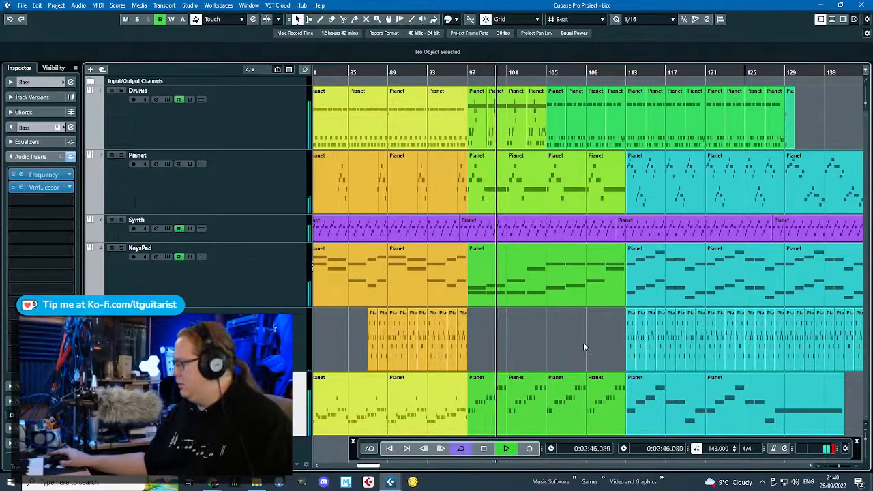
scroll(583, 342, down, 1)
scroll(581, 345, down, 1)
scroll(580, 345, down, 1)
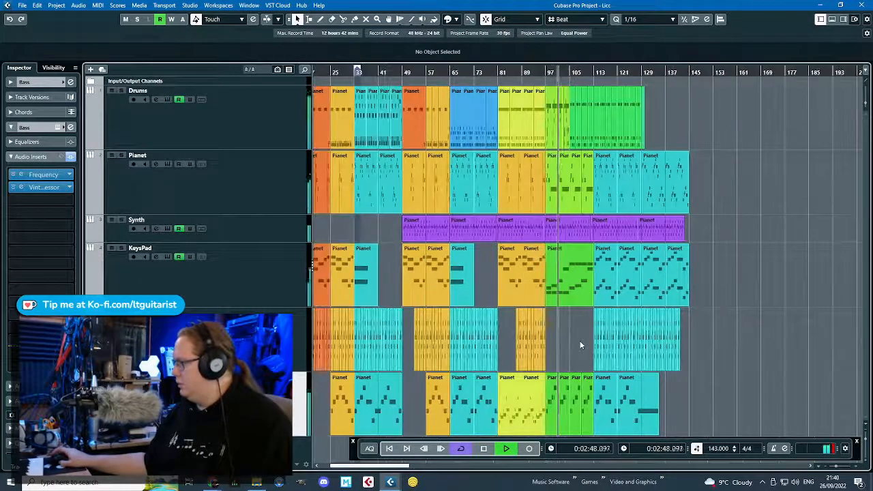
scroll(580, 345, up, 1)
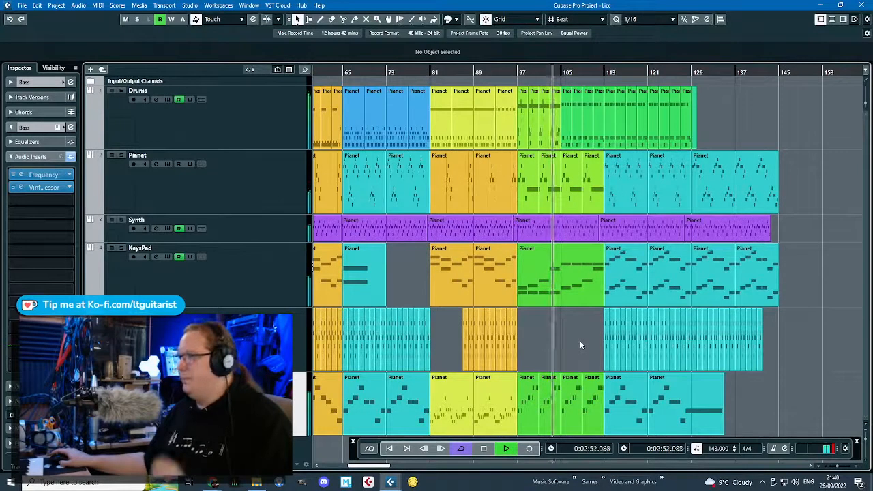
Solo the Synth track, reveal its automation and switch the lane to the Volume parameter.
click(239, 228)
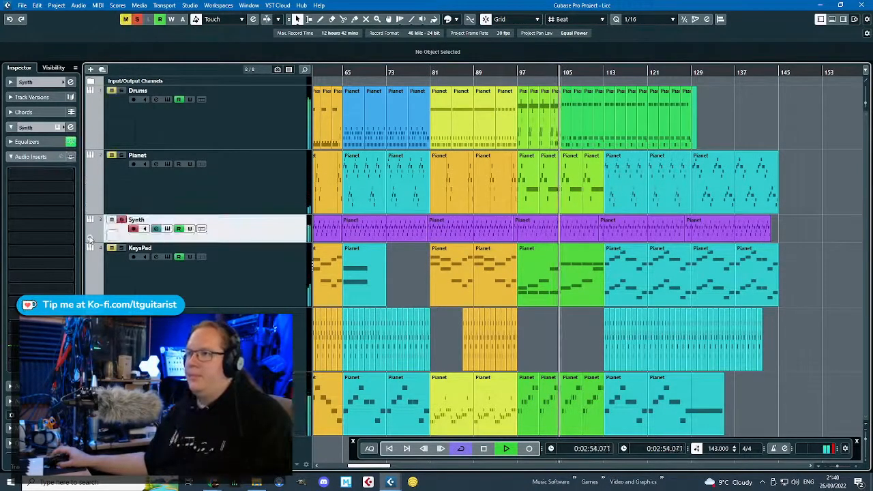
click(89, 239)
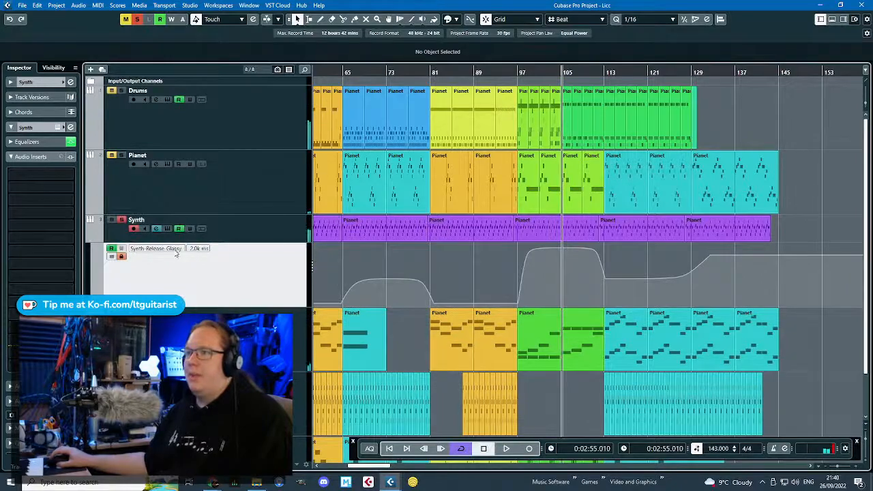
click(176, 249)
click(153, 22)
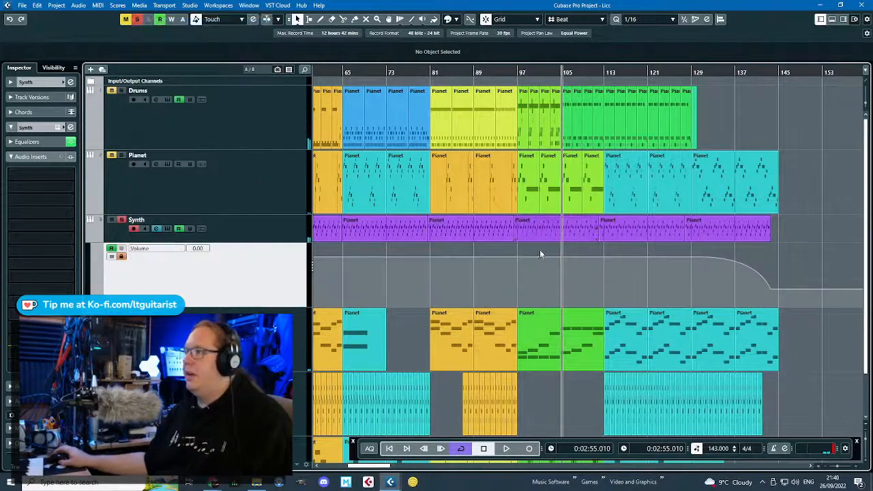
Add a dip to about -4.79 dB in the Synth volume automation between bars 97 and 113.
scroll(541, 253, up, 1)
scroll(513, 275, up, 3)
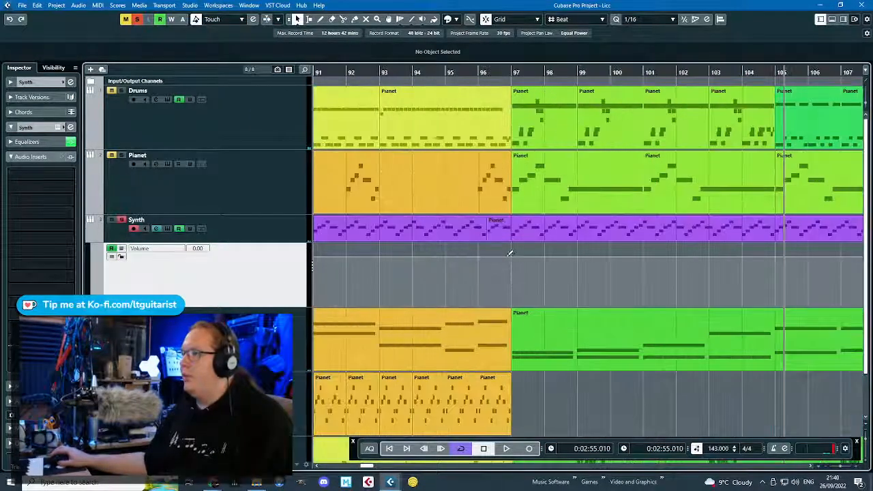
click(510, 256)
scroll(513, 263, down, 2)
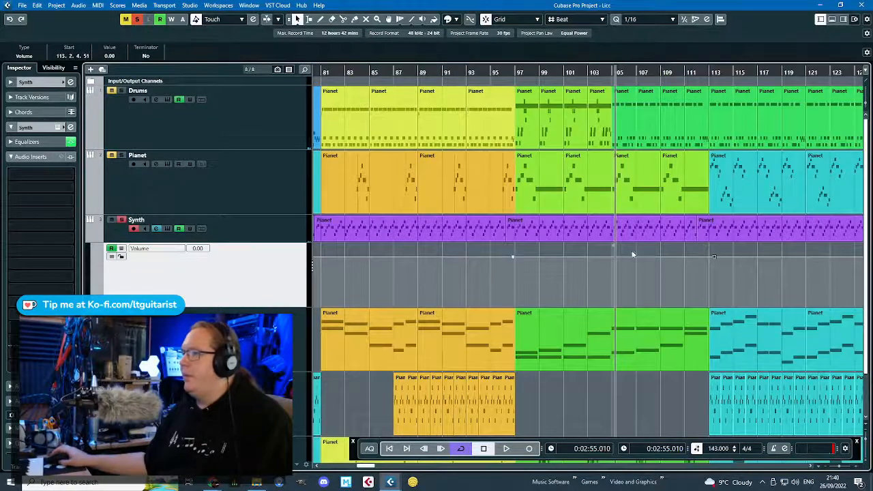
drag(617, 256, 615, 267)
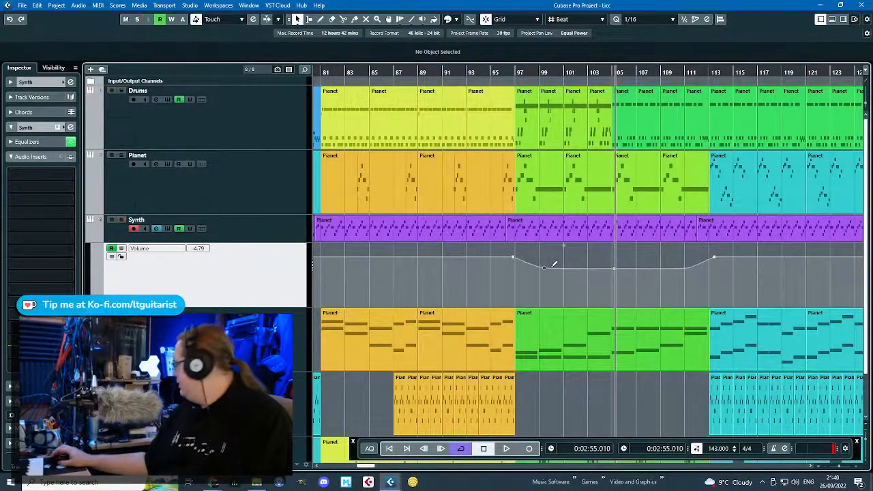
Play the full mix with the Synth volume dip and hide the Synth track's automation lane.
key(space)
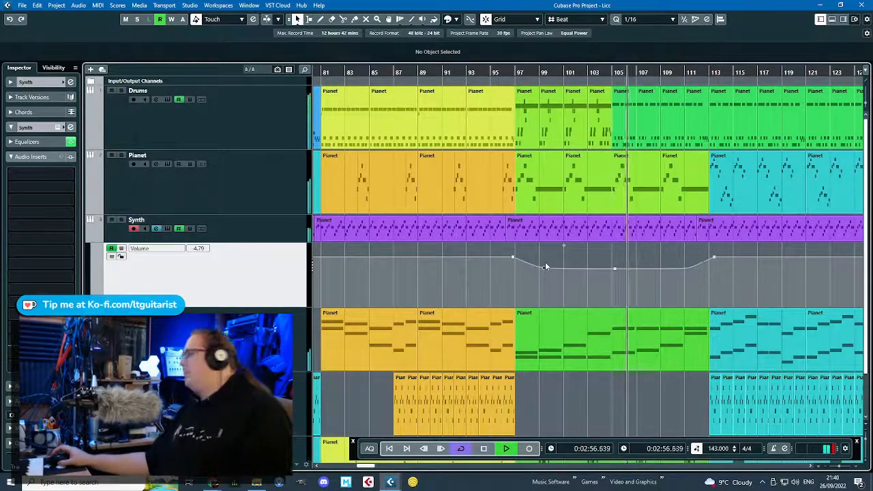
click(90, 238)
scroll(474, 307, down, 2)
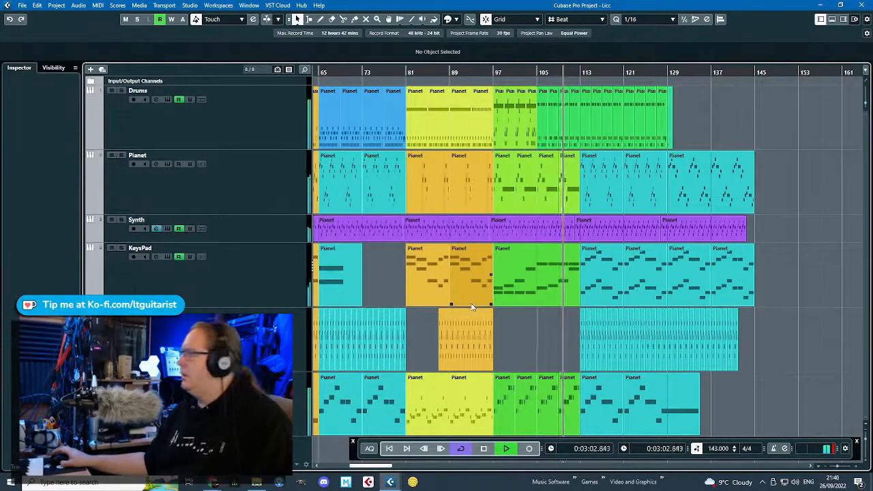
Reveal the KeysPad track's automation and insert the Maximizer in the slot between Chopper and the ping-pong delay.
click(289, 293)
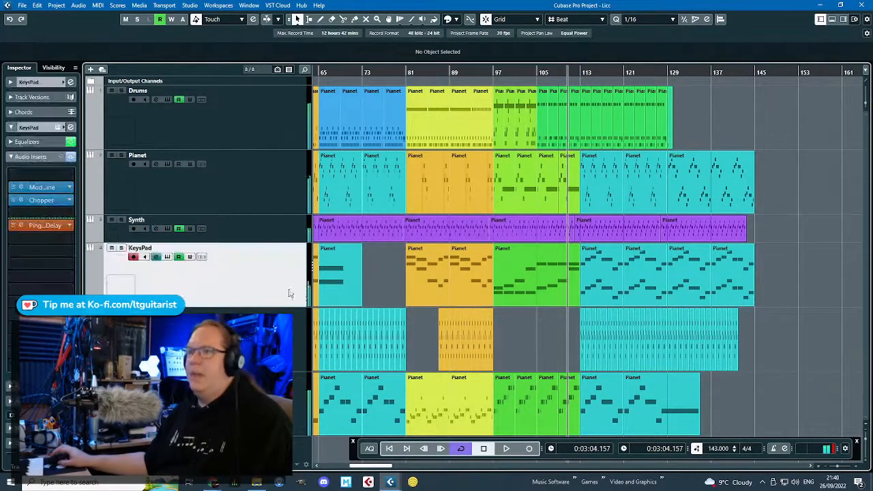
click(90, 303)
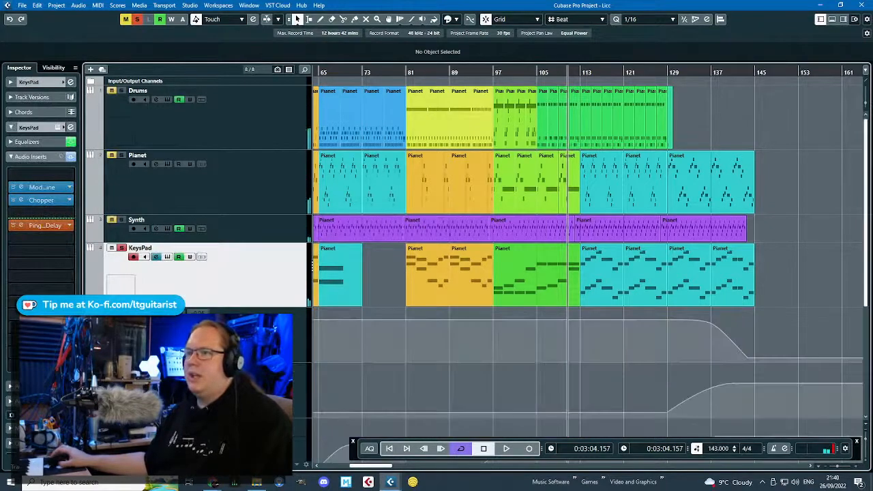
click(41, 213)
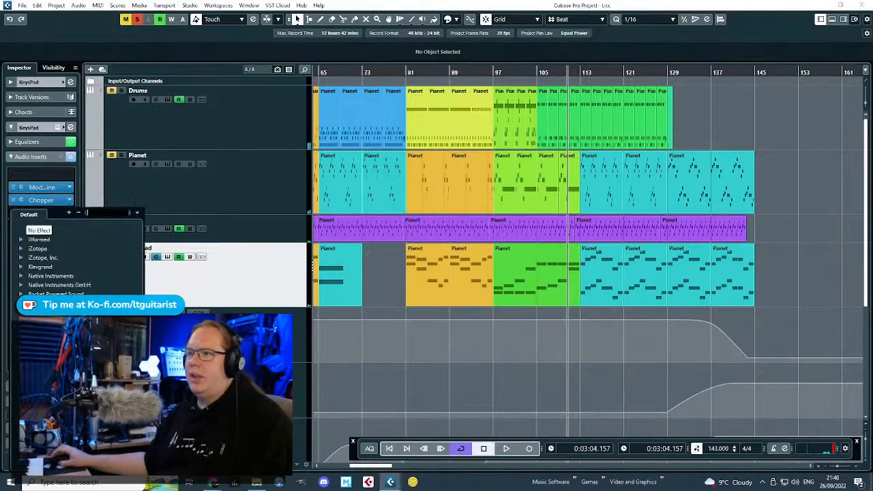
key(Escape)
click(70, 214)
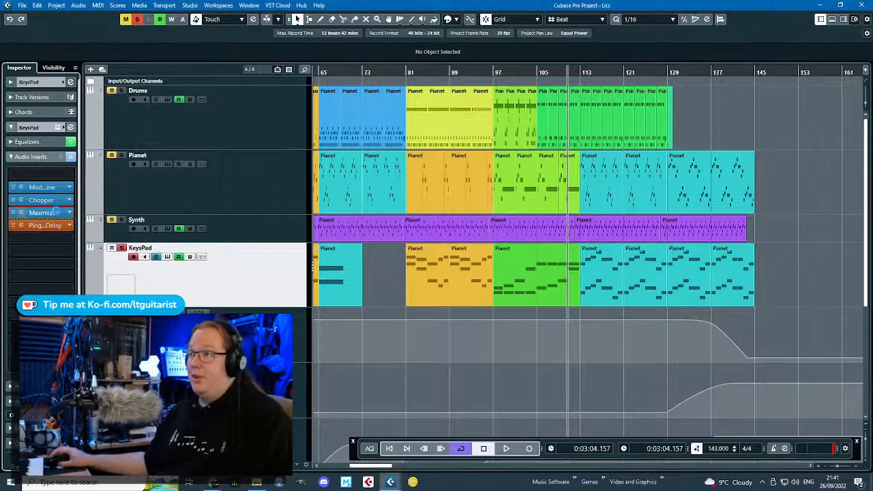
Open the KeysPad track's Maximizer and audition the soloed track from about bar 103.
click(54, 212)
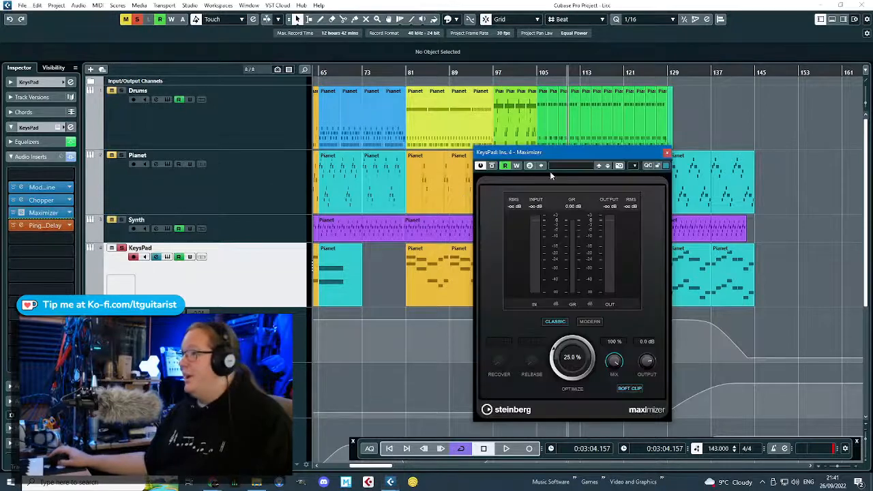
click(535, 70)
key(space)
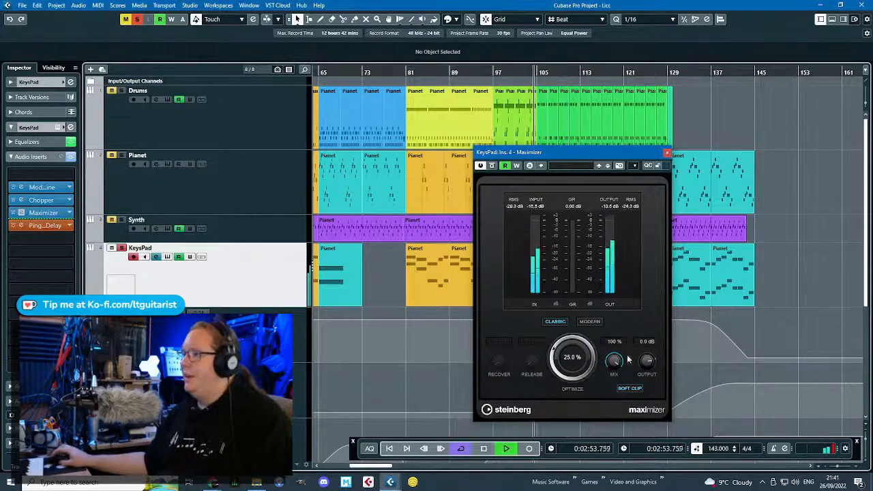
Lower the KeysPad Maximizer's Mix to 5 % and show the automation lane for that parameter.
drag(628, 360, 617, 417)
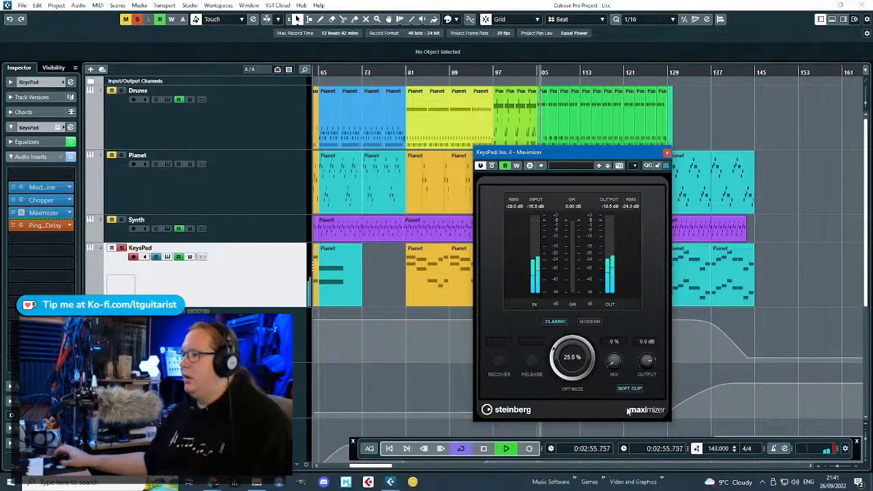
right_click(620, 365)
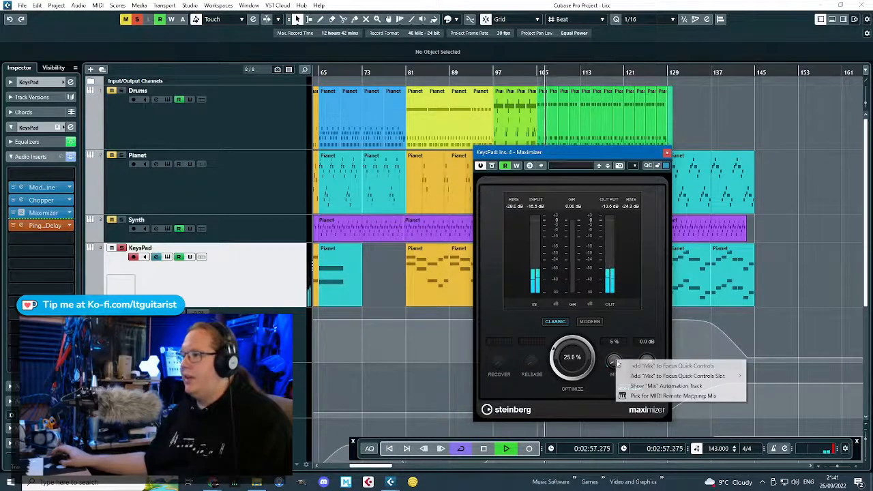
click(675, 384)
click(668, 153)
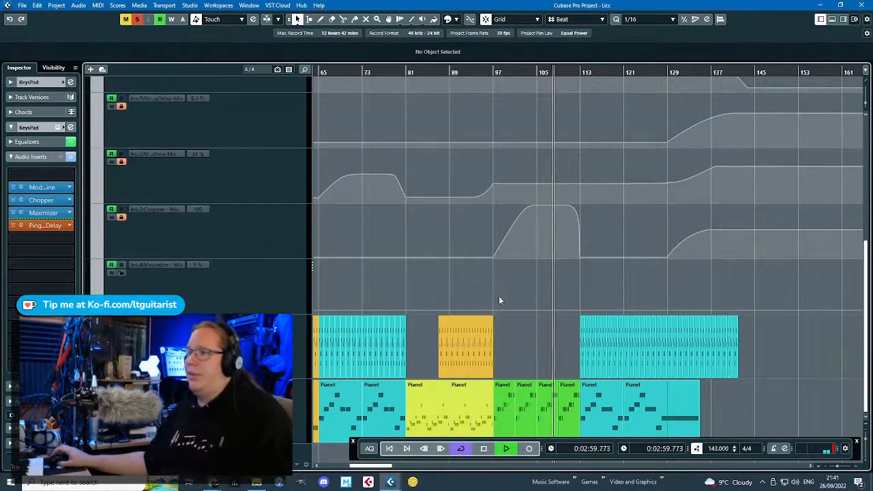
Add automation points at bars 97 and 113 on the KeysPad track's Maximizer Mix lane.
scroll(510, 306, up, 3)
click(469, 310)
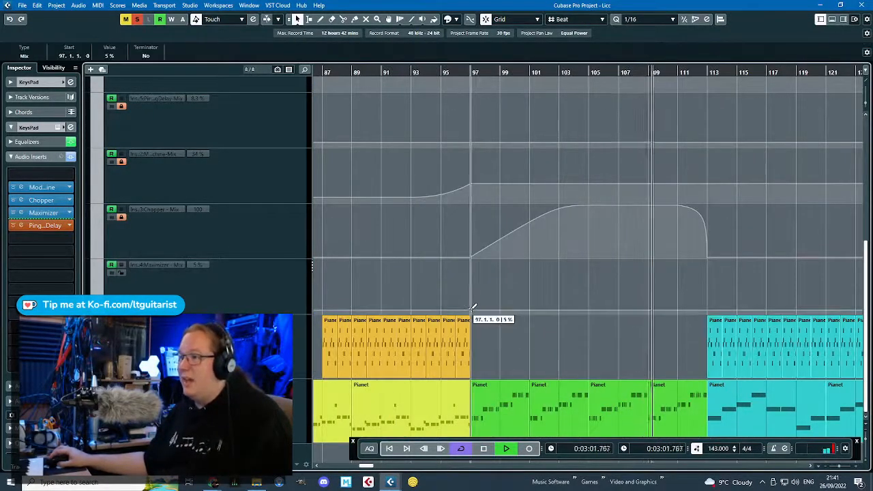
click(707, 311)
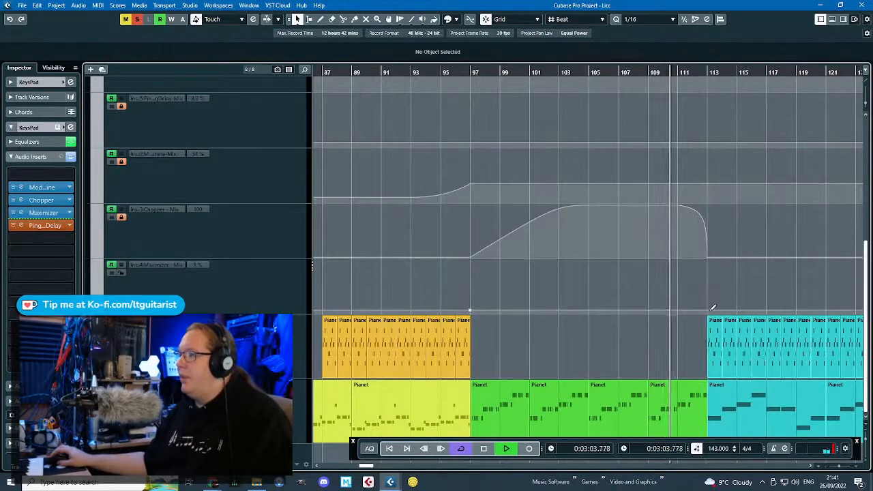
Shape the Maximizer Mix automation into a raised curve between bars 97 and 113, rising gradually and dropping back at the end.
key(z)
key(z)
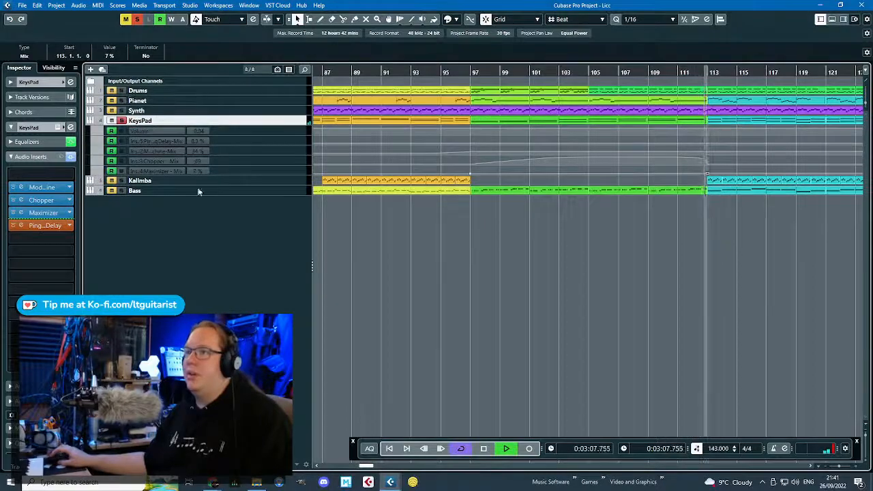
click(250, 172)
click(218, 91)
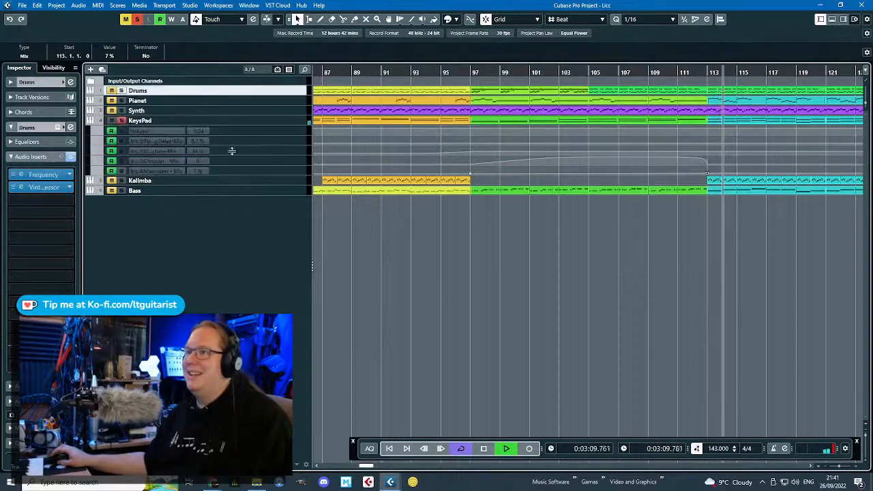
shift+click(237, 191)
key(z)
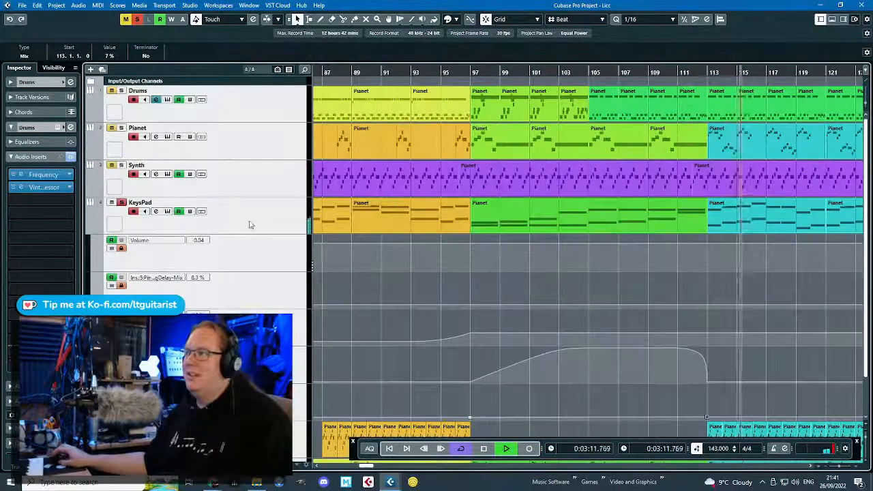
click(567, 401)
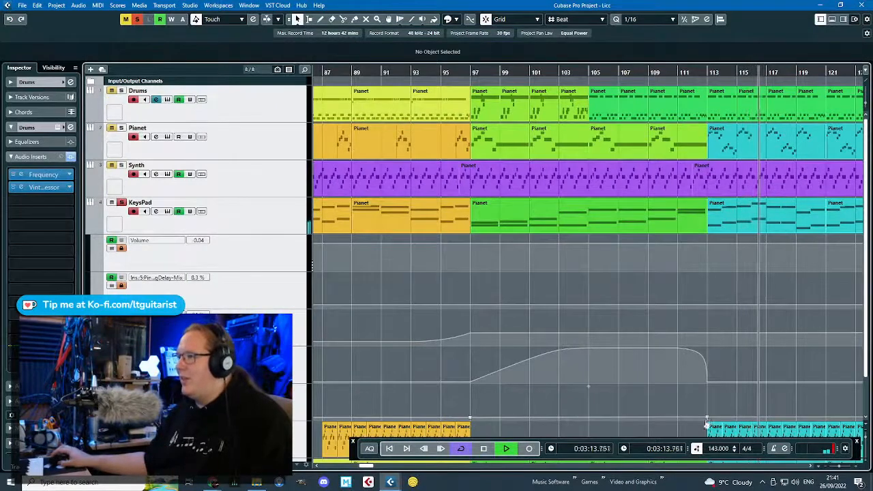
drag(707, 418, 707, 424)
click(674, 407)
drag(620, 412, 677, 410)
drag(544, 412, 541, 408)
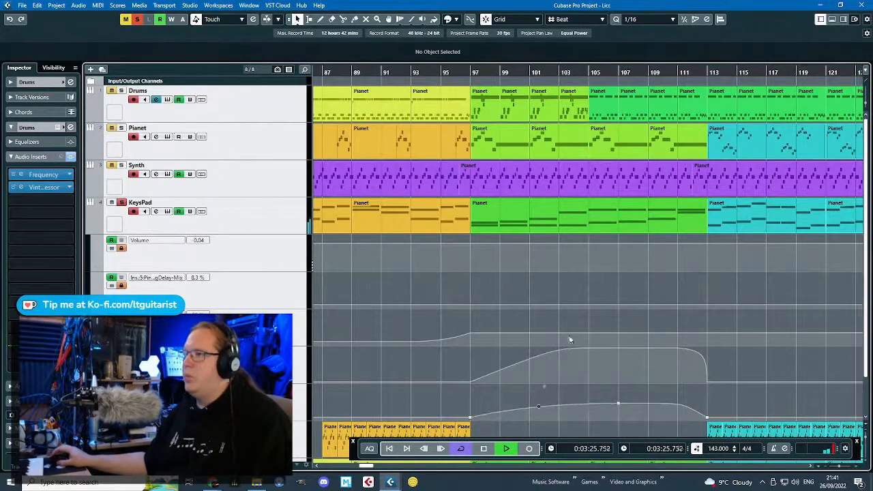
Play from just before bar 97 and colour the KeysPad and Synth tracks orange.
click(465, 72)
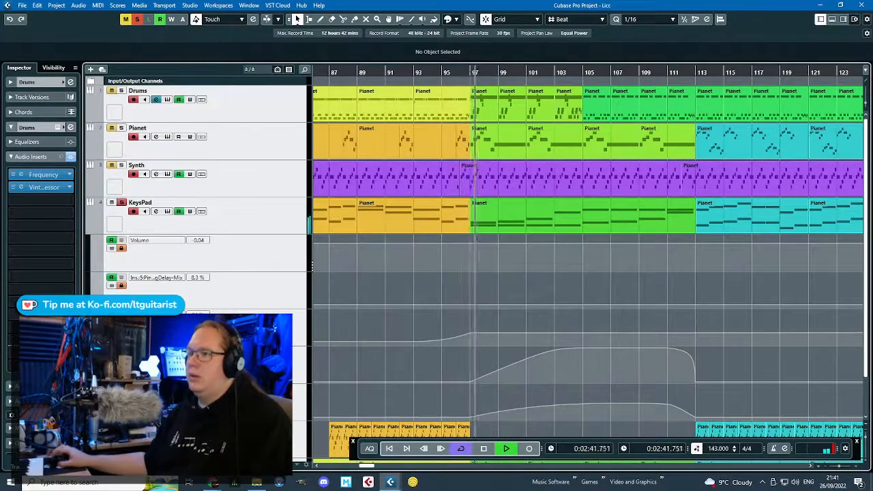
click(268, 219)
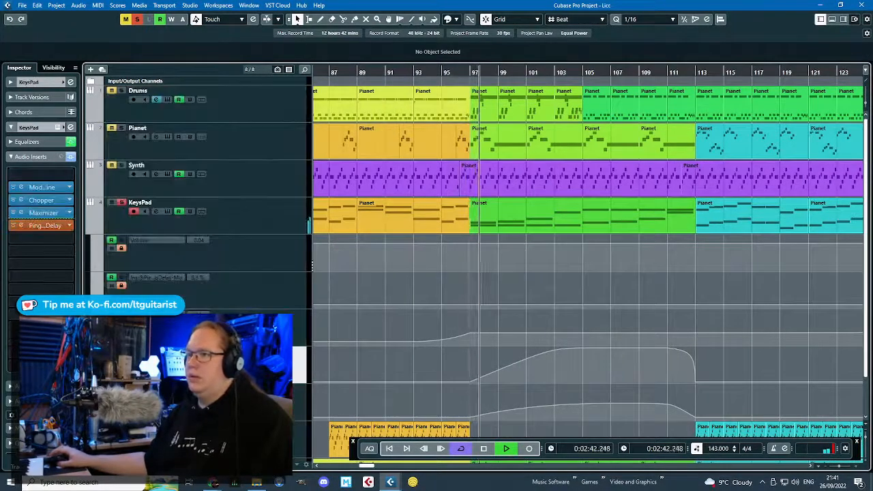
ctrl+click(94, 219)
click(111, 255)
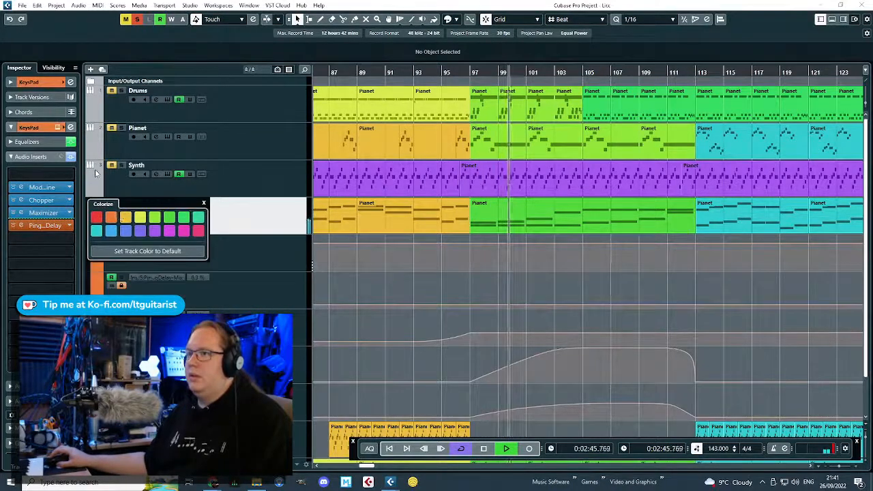
Colour the Pianet track green and the Drums track pink.
click(95, 151)
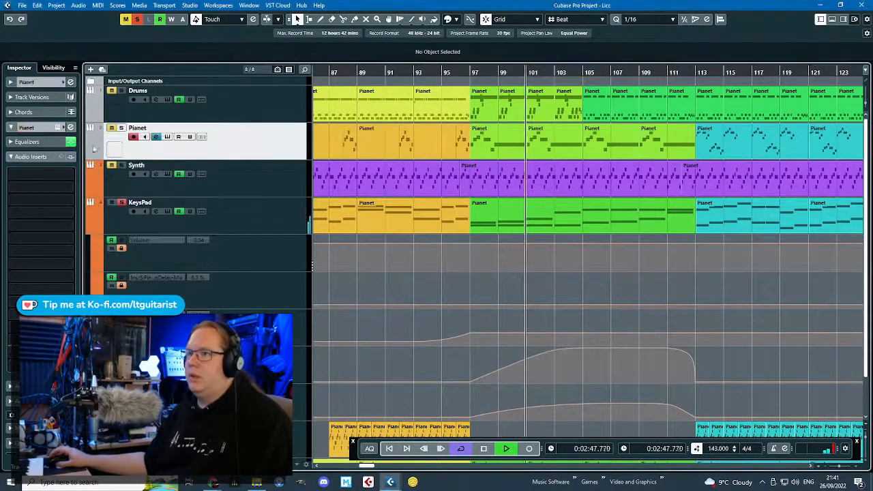
ctrl+click(95, 150)
click(172, 181)
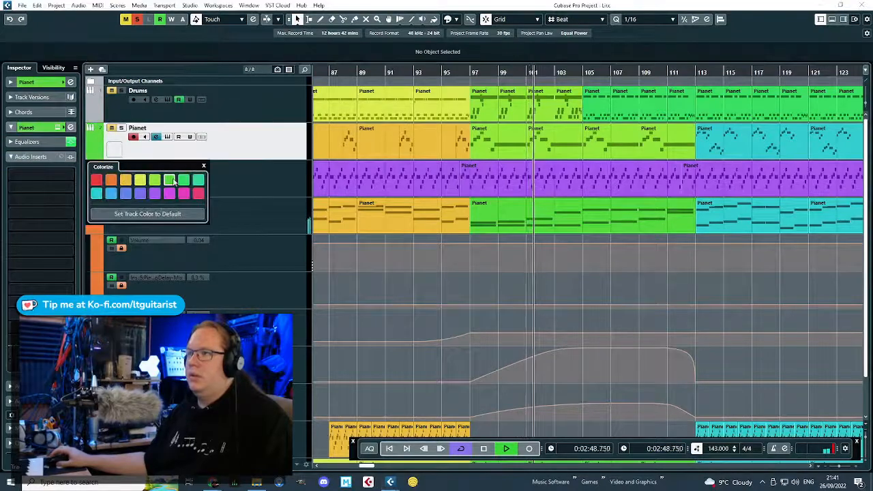
click(265, 189)
click(238, 110)
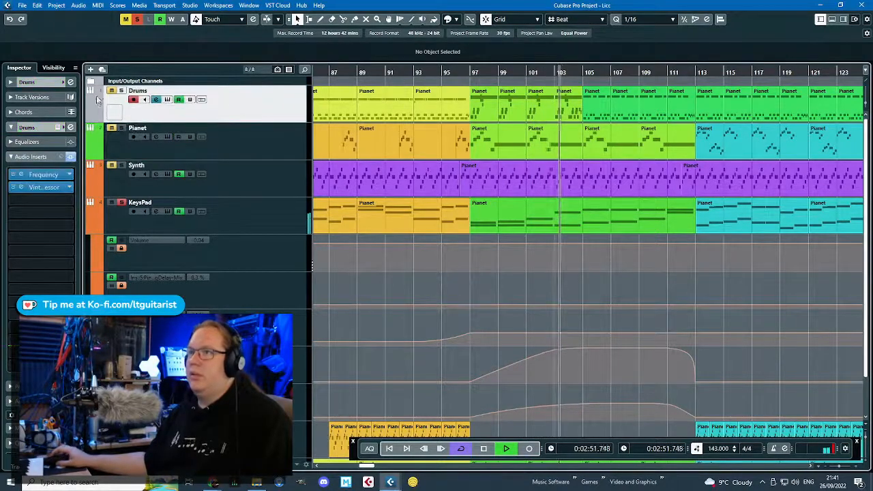
ctrl+click(95, 103)
click(198, 156)
click(234, 145)
Move the Bass track up the track list to directly below the Drums track.
scroll(257, 268, down, 2)
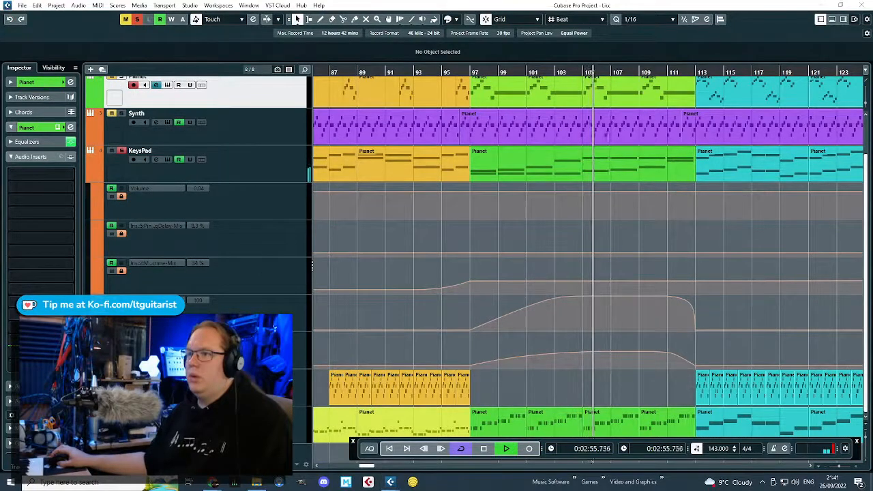
key(Up)
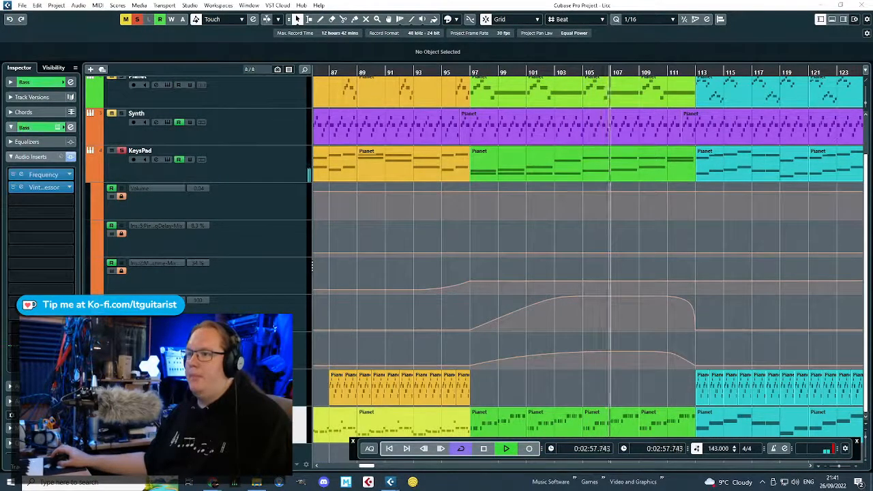
scroll(254, 257, up, 3)
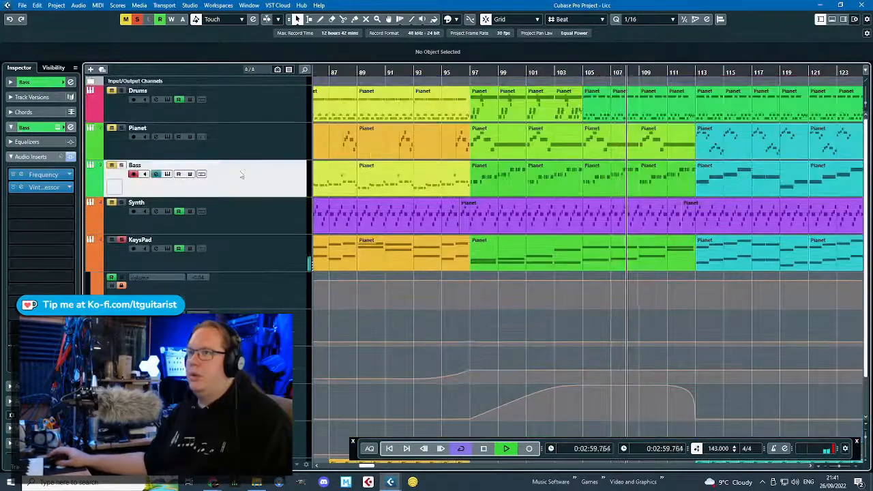
drag(241, 175, 238, 128)
Colour the Bass track red, leaving the Pianet track green.
double_click(94, 146)
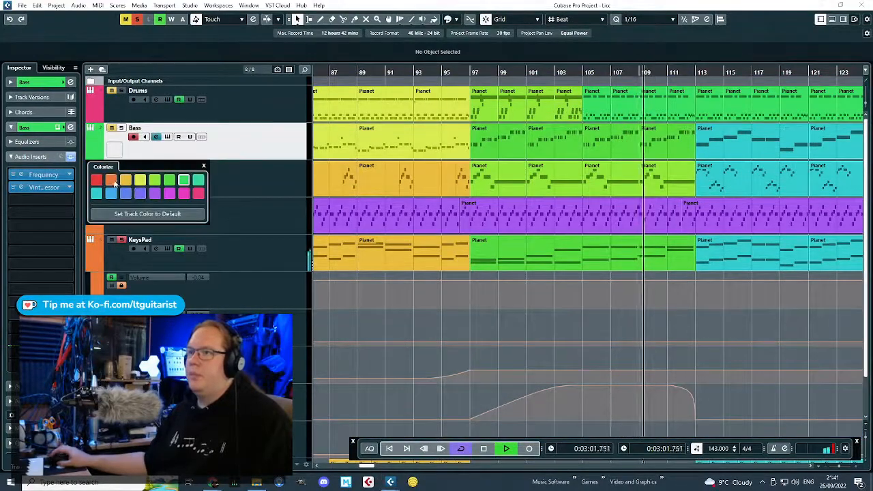
click(110, 179)
click(95, 178)
double_click(95, 179)
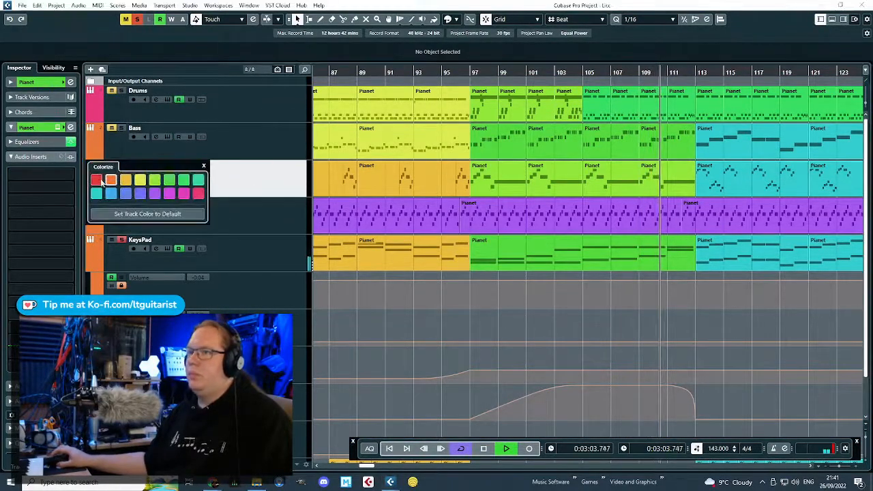
click(263, 132)
Raise the Maximizer Mix automation point at bar 113 to 34 %.
scroll(341, 198, down, 2)
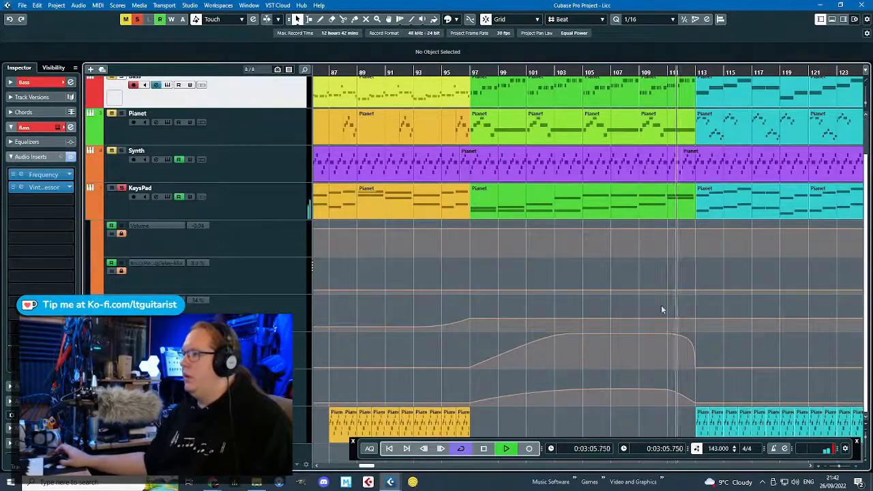
key(g)
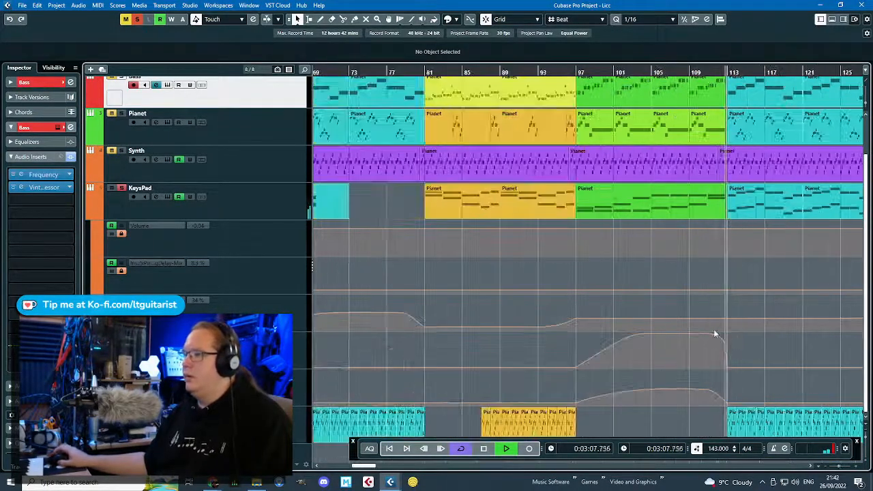
scroll(553, 346, down, 5)
scroll(721, 399, up, 3)
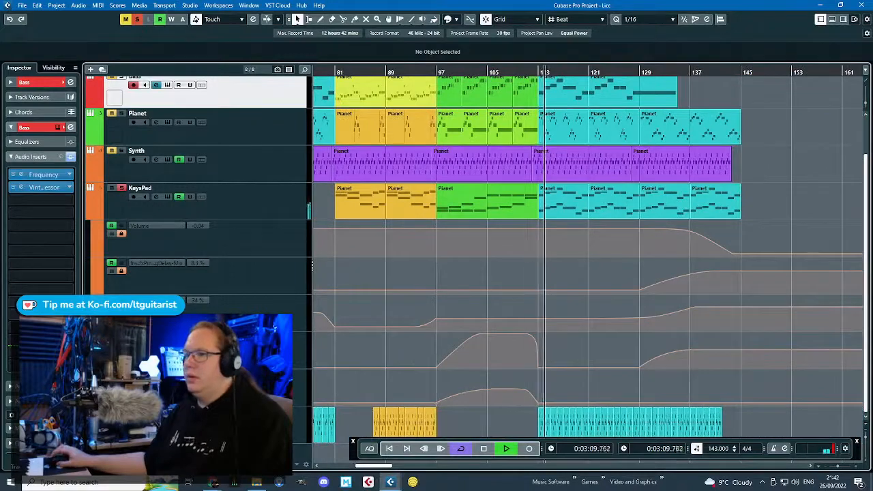
click(536, 398)
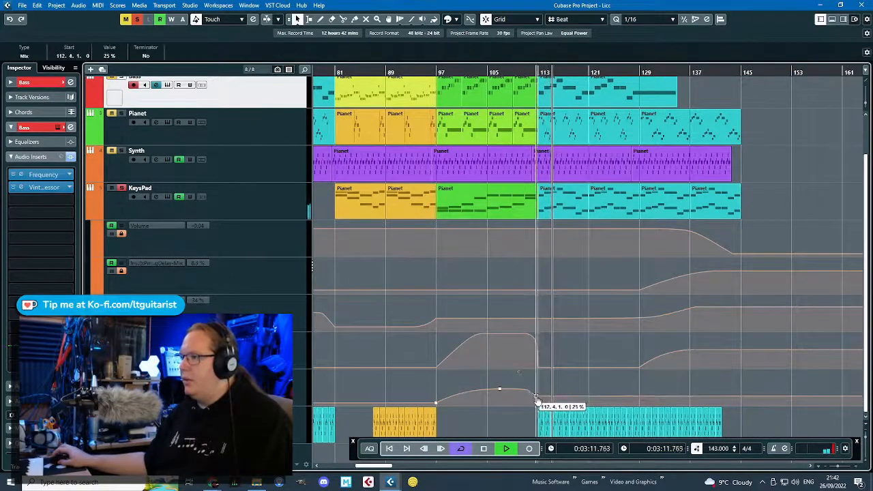
drag(536, 399, 538, 393)
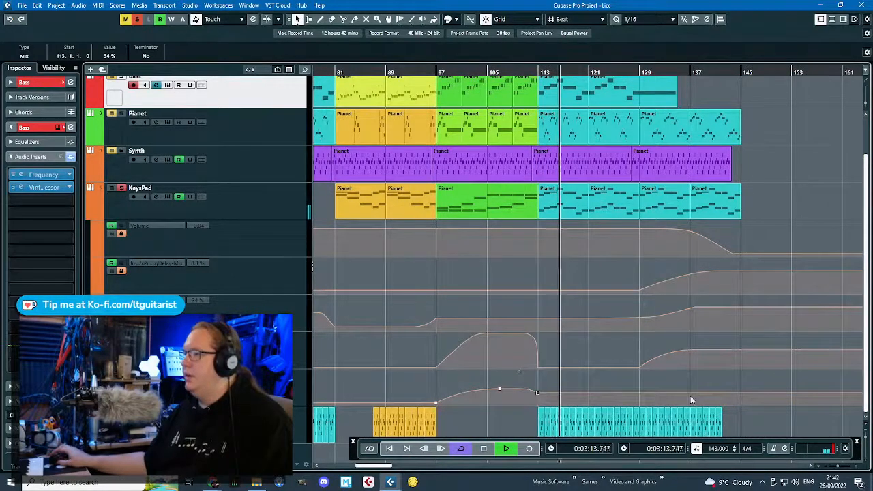
Draw a curved fall in the Maximizer Mix automation from bar 129 down to about bar 137.
scroll(690, 395, up, 3)
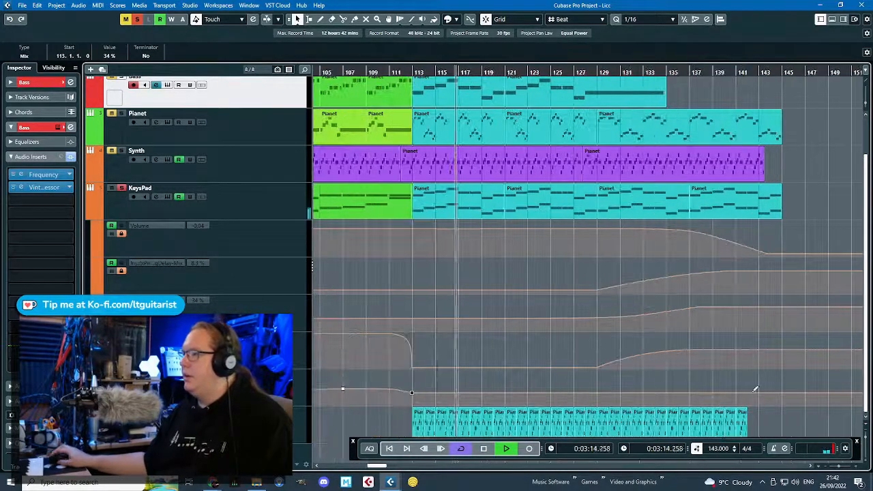
click(603, 393)
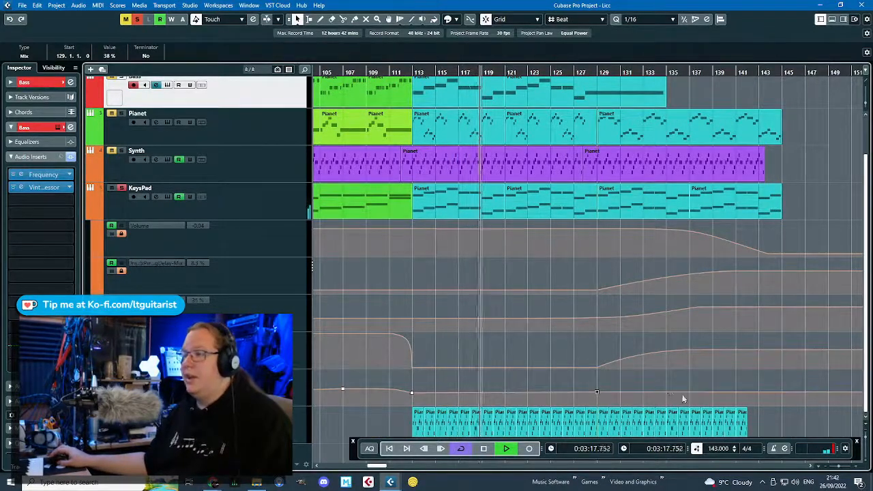
key(Delete)
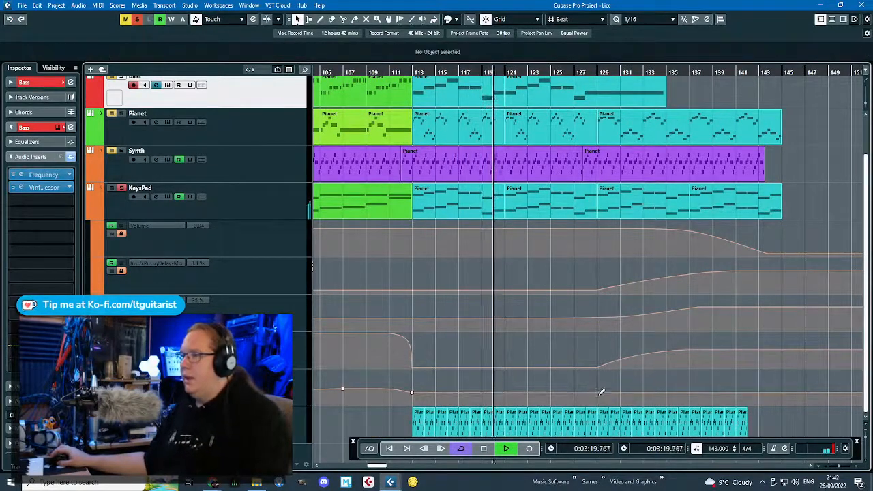
mouse_move(602, 392)
mouse_down()
mouse_move(598, 401)
mouse_move(745, 402)
mouse_move(647, 397)
mouse_up()
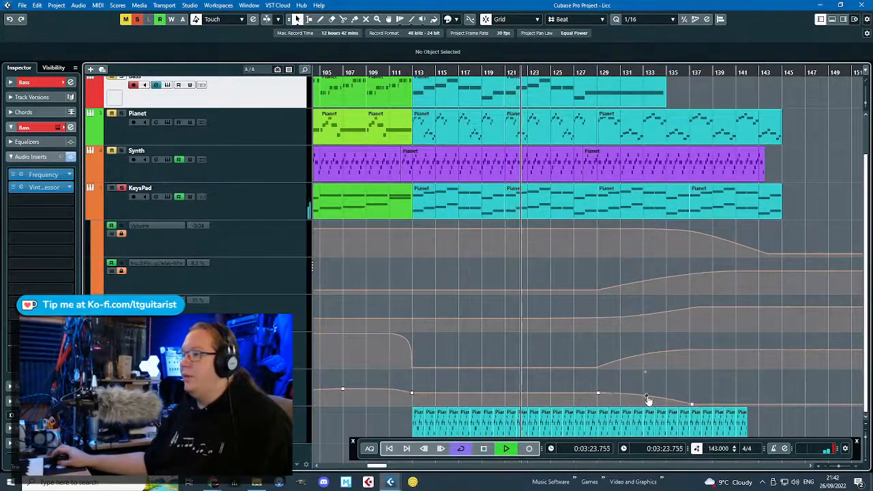
Select the KeysPad track and hide its automation lanes.
click(269, 354)
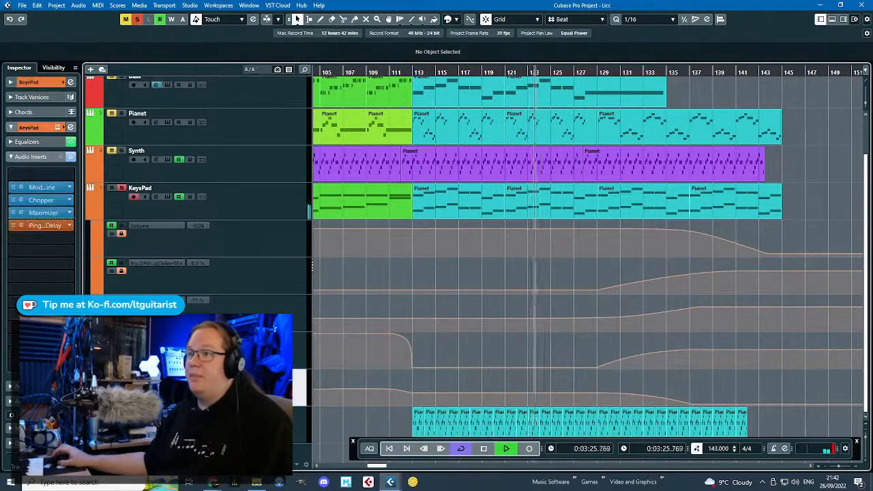
click(257, 228)
click(164, 209)
click(89, 215)
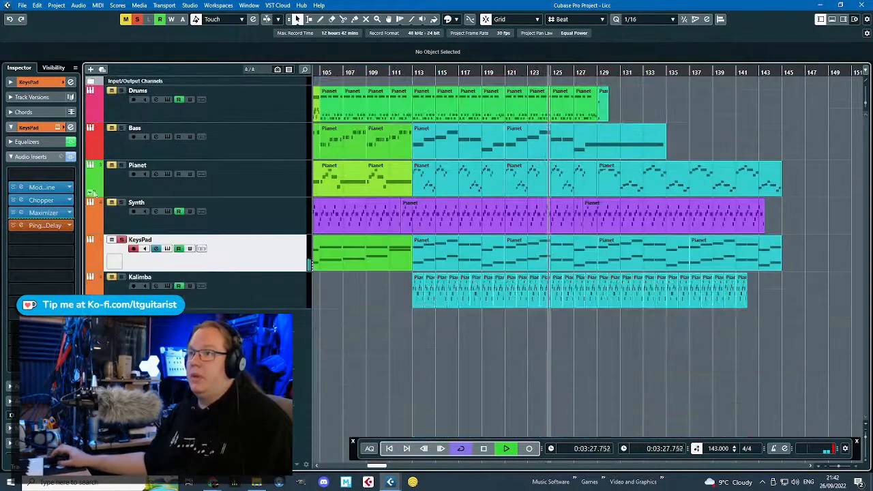
Turn off the KeysPad solo to play the full mix and select the Kalimba track.
click(243, 289)
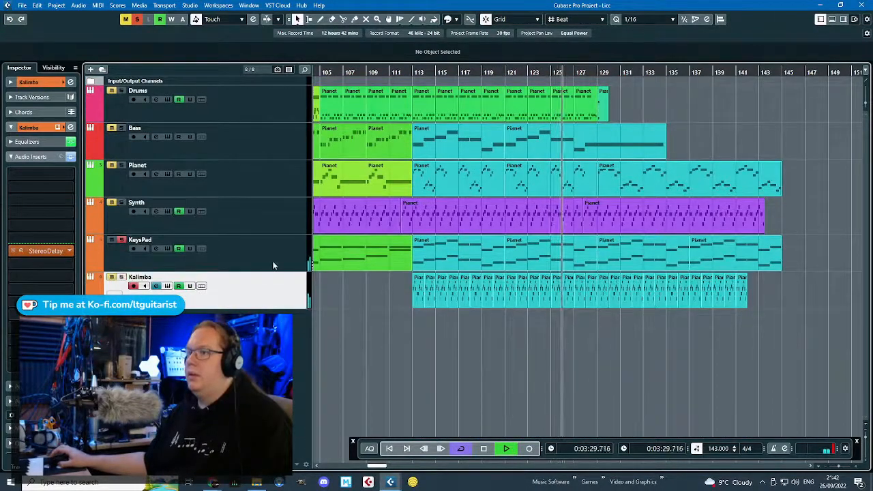
click(204, 259)
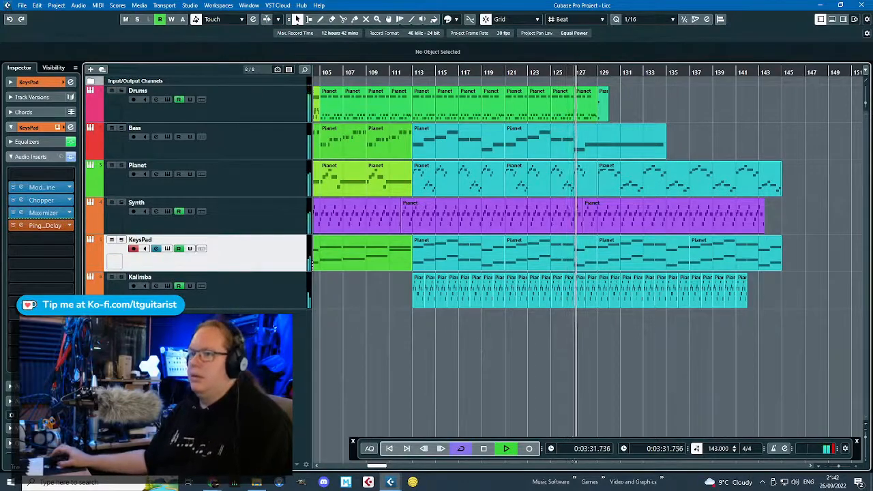
click(190, 298)
scroll(437, 367, down, 8)
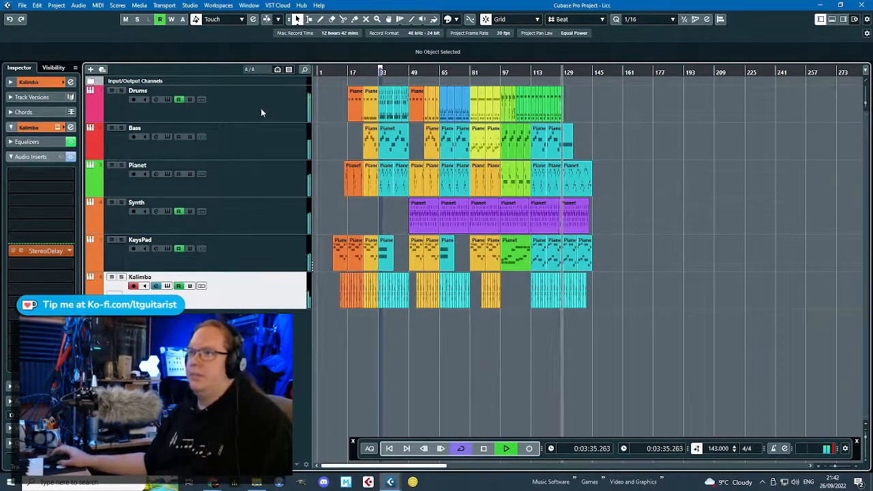
Assign a drum kit picture to the Drums track and a guitar picture to the Bass track.
double_click(115, 110)
click(586, 176)
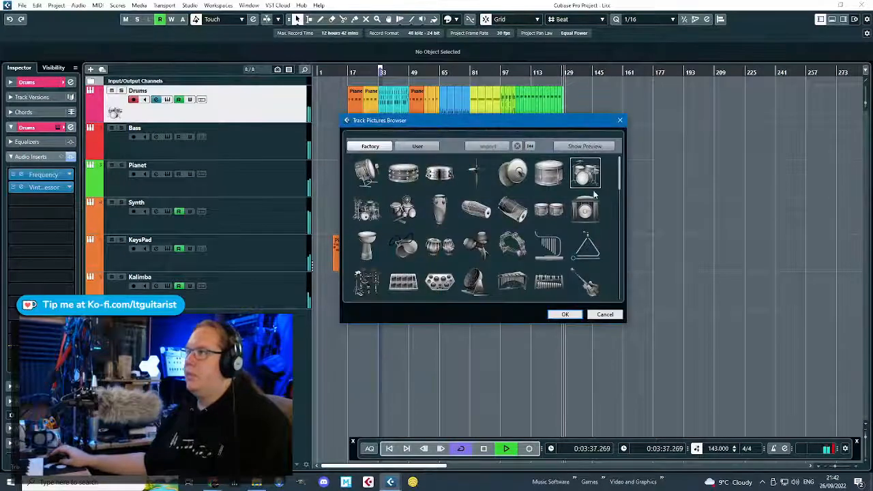
click(565, 315)
double_click(119, 155)
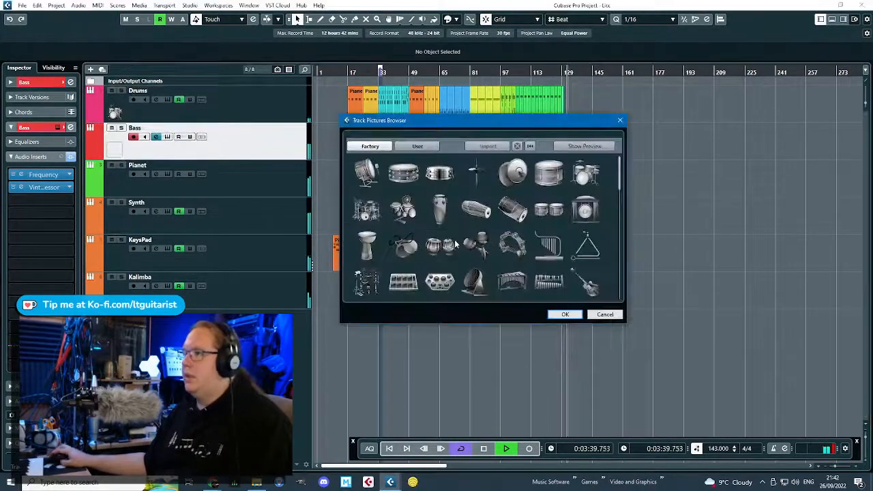
scroll(572, 287, down, 2)
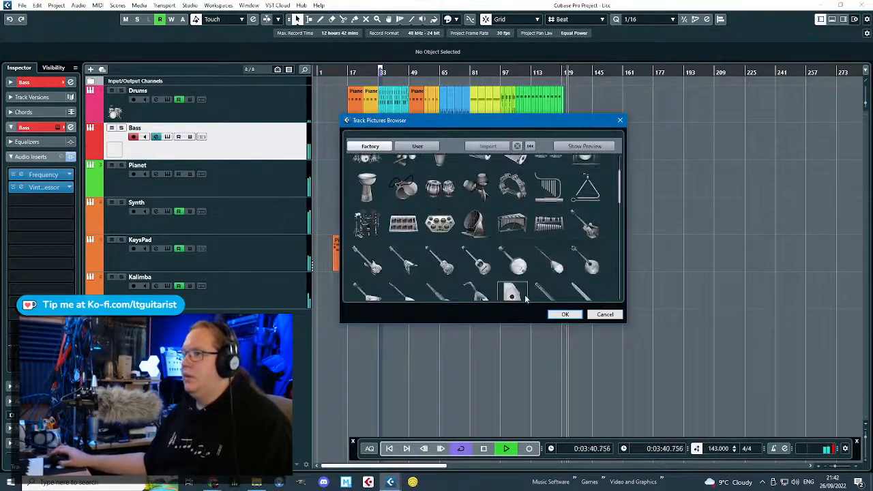
click(367, 261)
click(564, 314)
Assign a grand piano picture to the Pianet track.
double_click(118, 191)
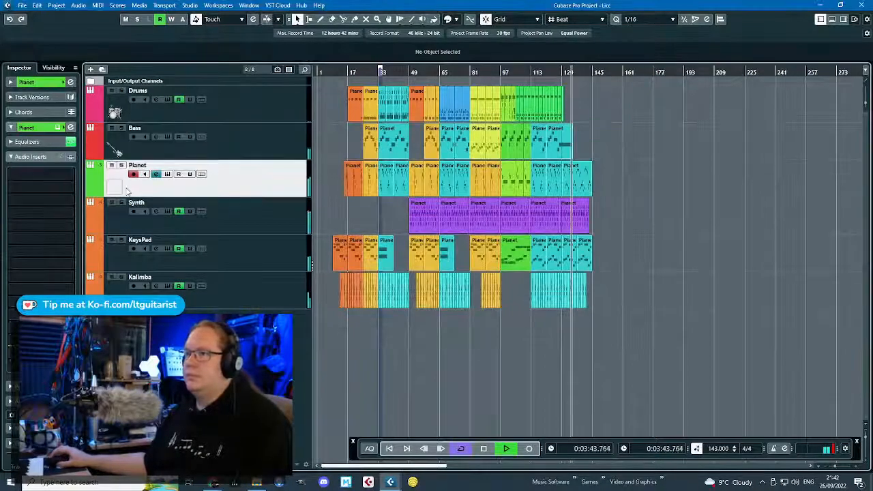
scroll(501, 257, down, 2)
scroll(498, 257, down, 3)
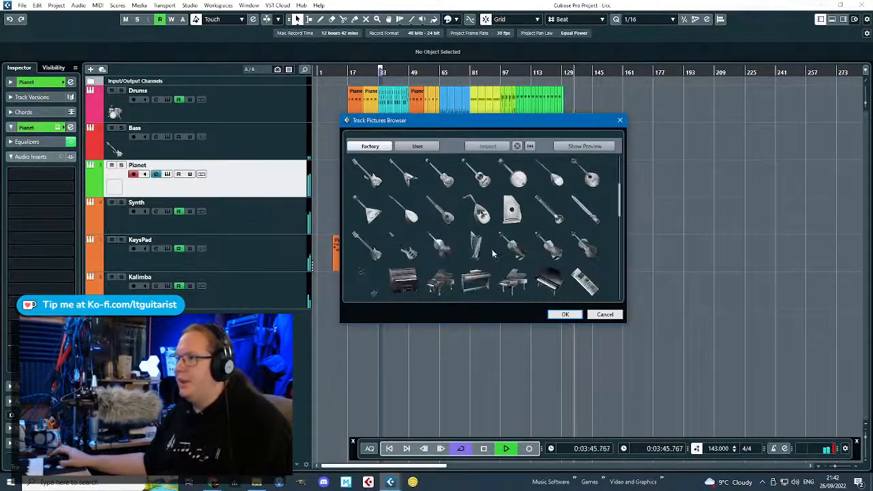
click(403, 227)
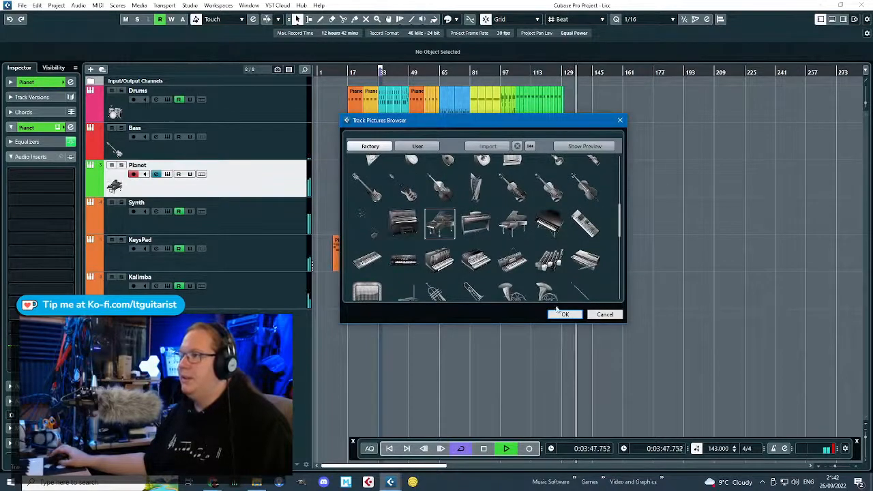
click(564, 314)
Assign an electronic keyboard picture to the Synth track.
double_click(116, 224)
scroll(470, 228, down, 5)
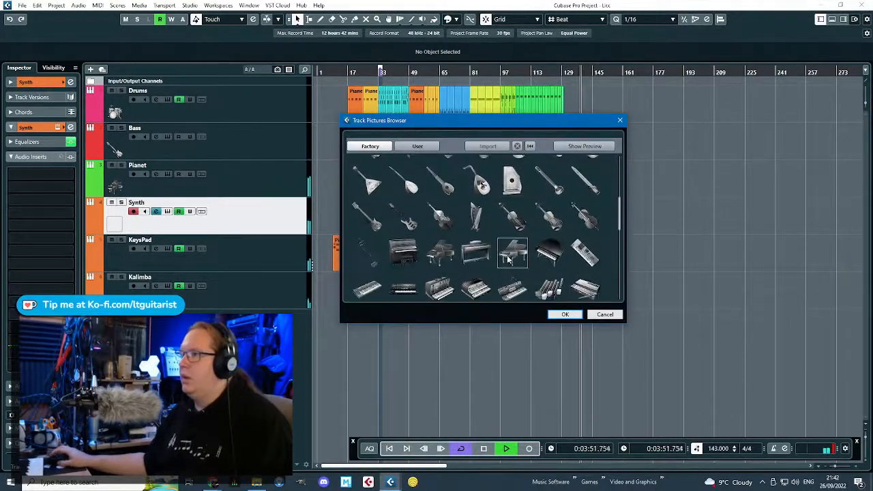
scroll(482, 205, down, 2)
click(366, 230)
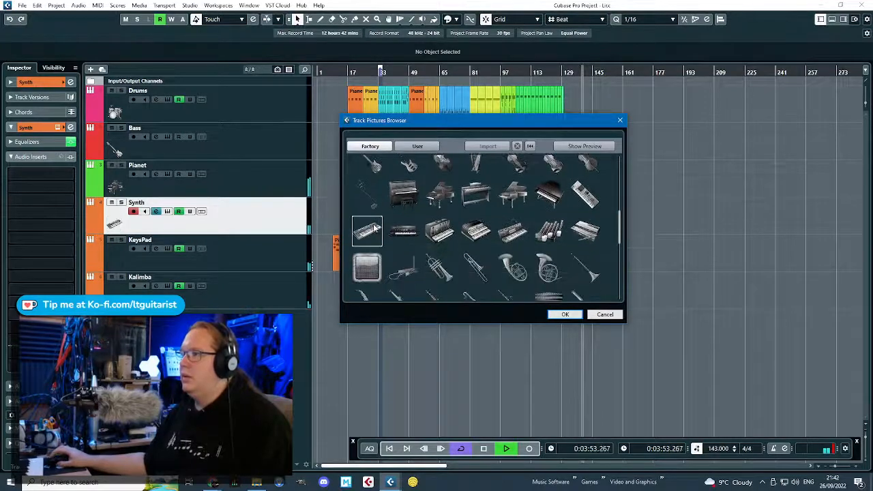
click(565, 314)
Assign a synthesizer keyboard picture to the KeysPad track.
double_click(114, 260)
scroll(491, 283, down, 6)
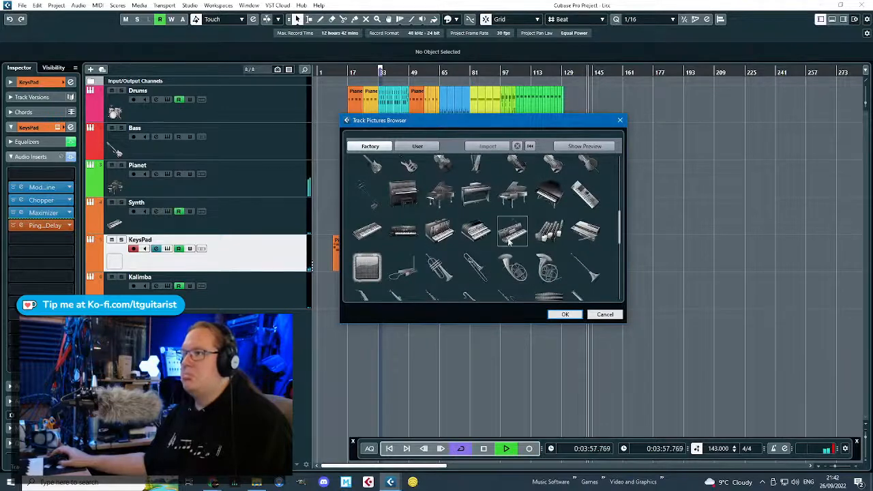
click(512, 232)
click(564, 315)
Look through the factory track pictures and assign the conch shell to the Kalimba track.
double_click(115, 294)
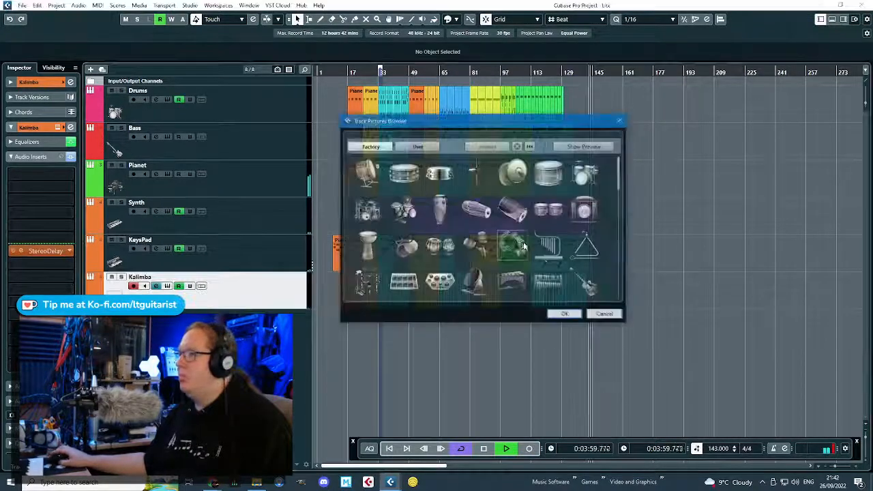
scroll(546, 259, down, 2)
click(413, 216)
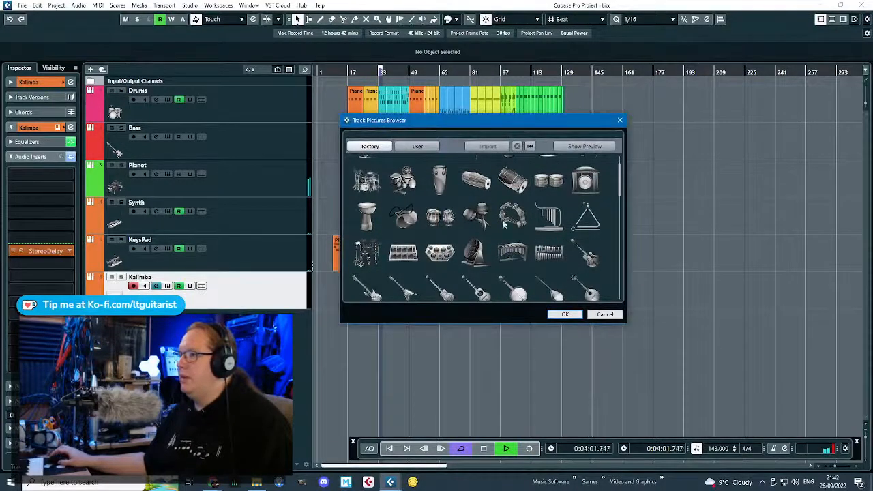
click(546, 250)
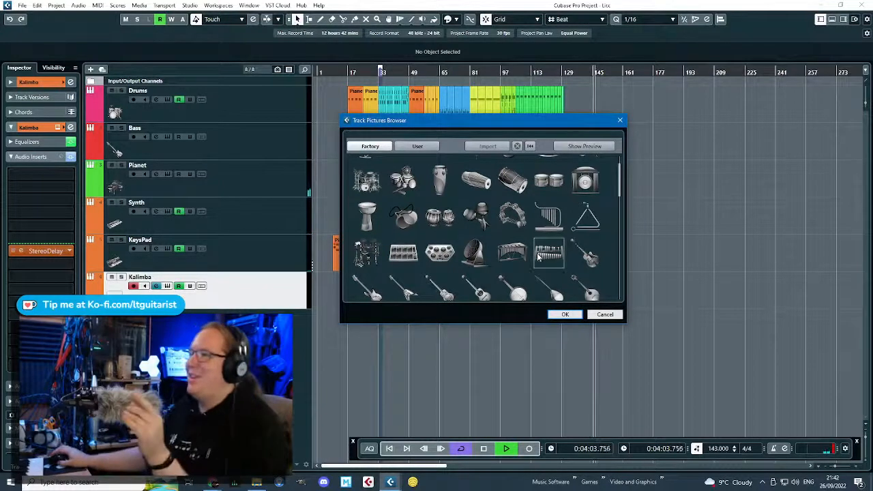
scroll(546, 250, down, 2)
scroll(547, 251, down, 2)
scroll(546, 249, down, 4)
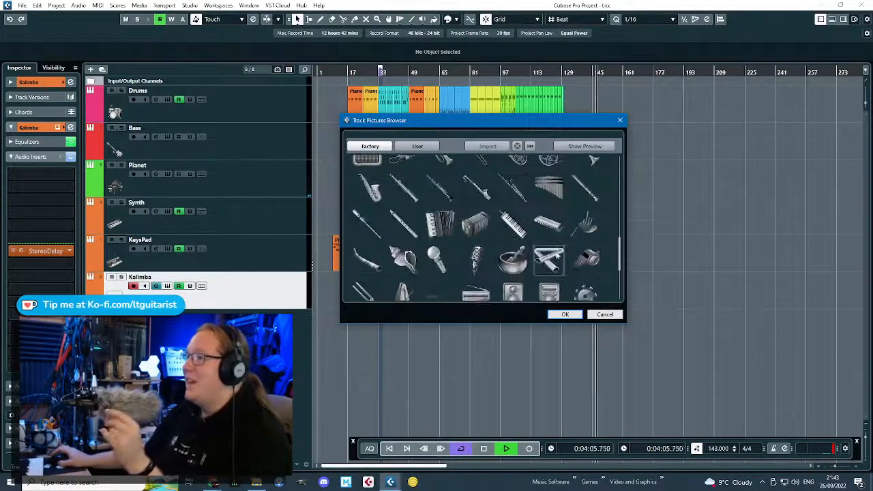
click(575, 271)
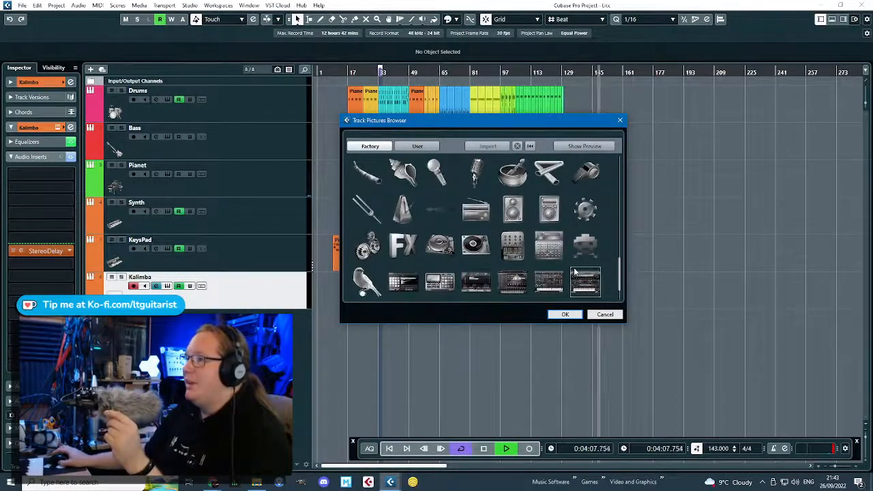
scroll(574, 272, up, 1)
scroll(574, 271, down, 3)
scroll(574, 271, up, 3)
scroll(573, 272, up, 2)
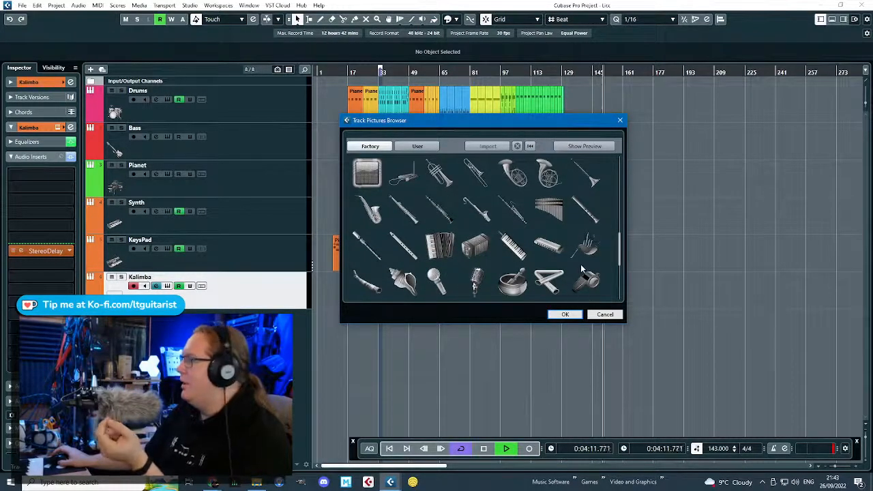
click(403, 281)
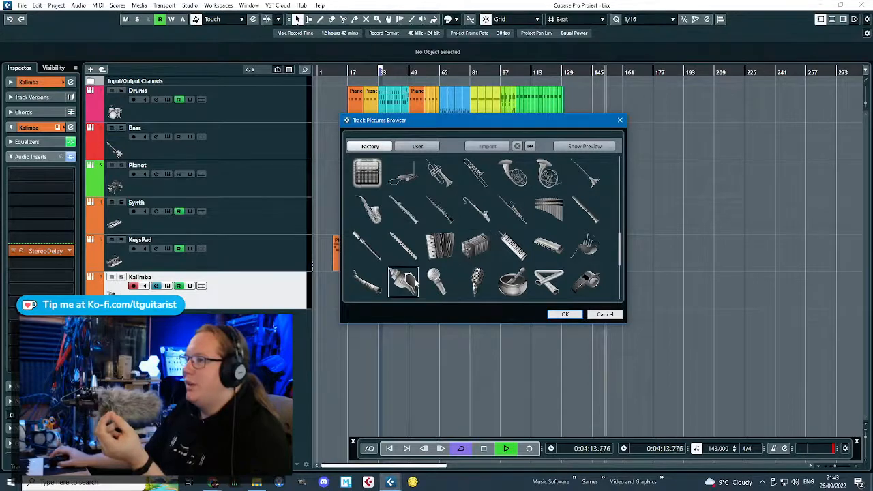
click(564, 315)
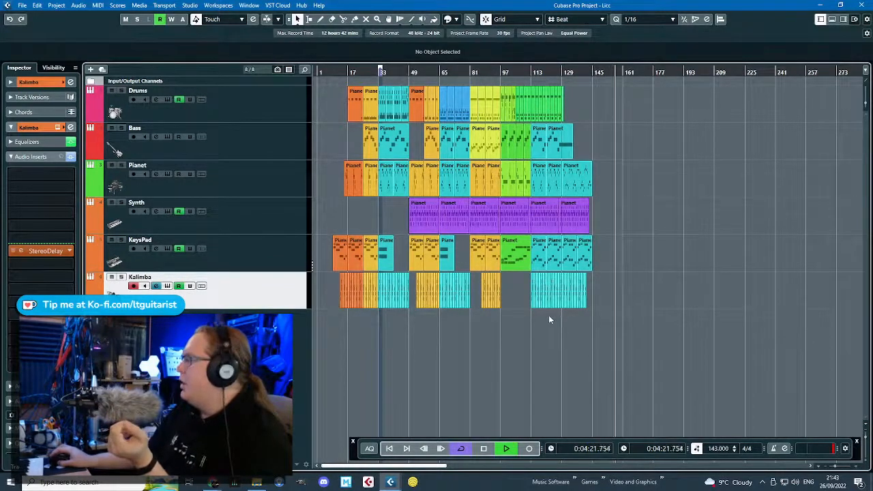
Select all tracks from Drums to Kalimba and increase their height together so the pictures show larger.
click(253, 109)
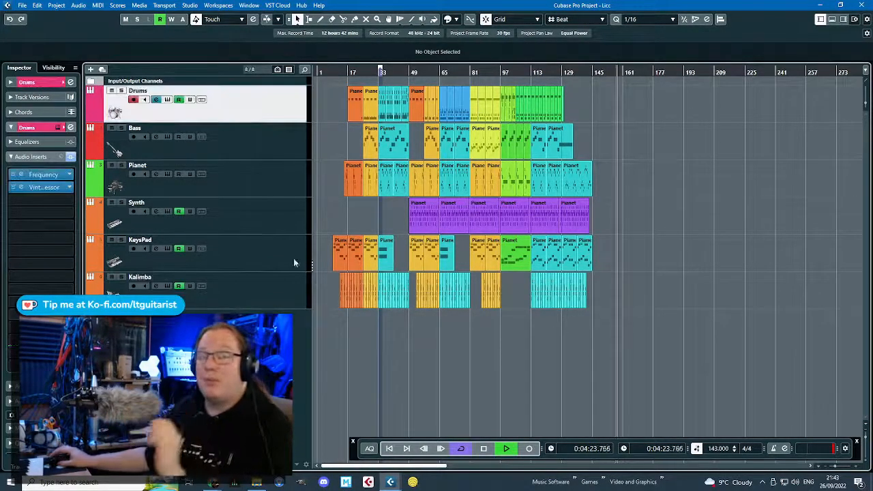
shift+click(274, 301)
drag(275, 309, 275, 318)
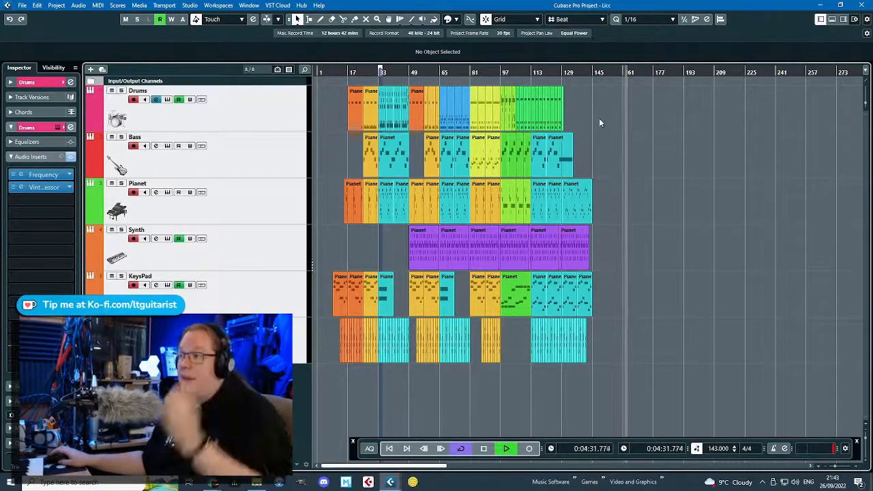
Stop playback, place the playhead just before bar 9 and turn off cycle mode.
key(space)
drag(330, 70, 333, 107)
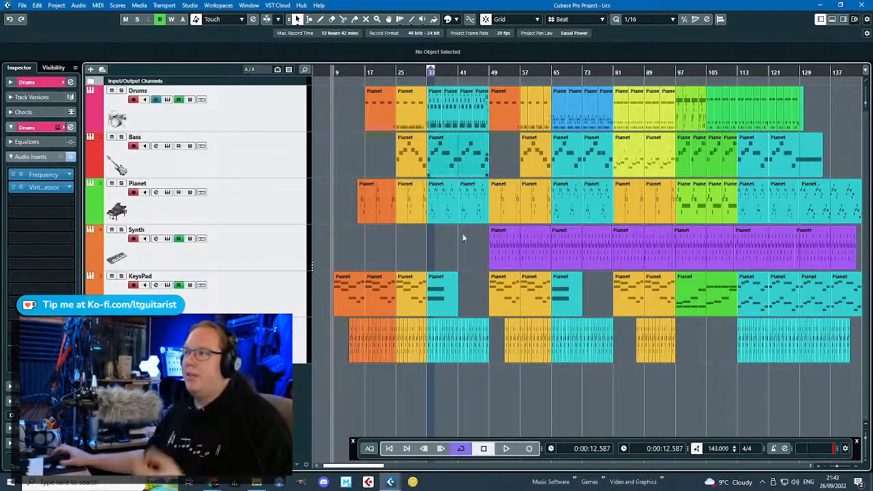
click(461, 449)
click(354, 159)
scroll(353, 139, up, 6)
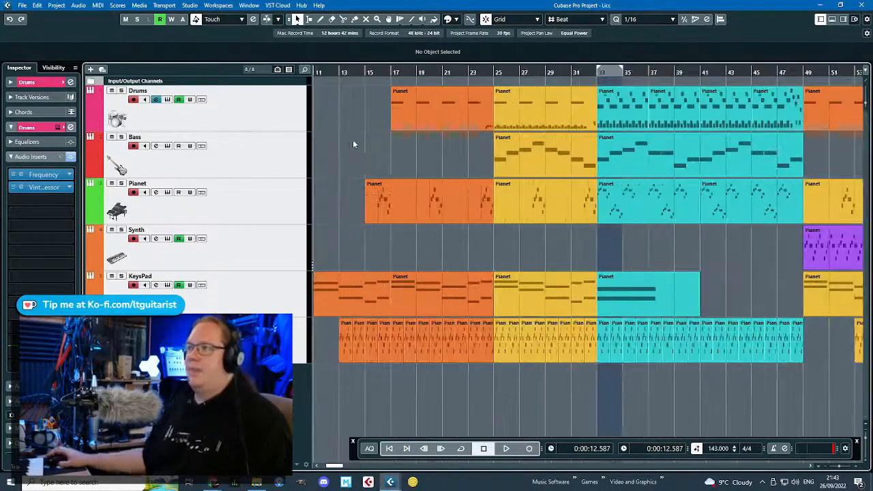
Set the locator range from bar 17 to bar 25.
drag(752, 122, 733, 130)
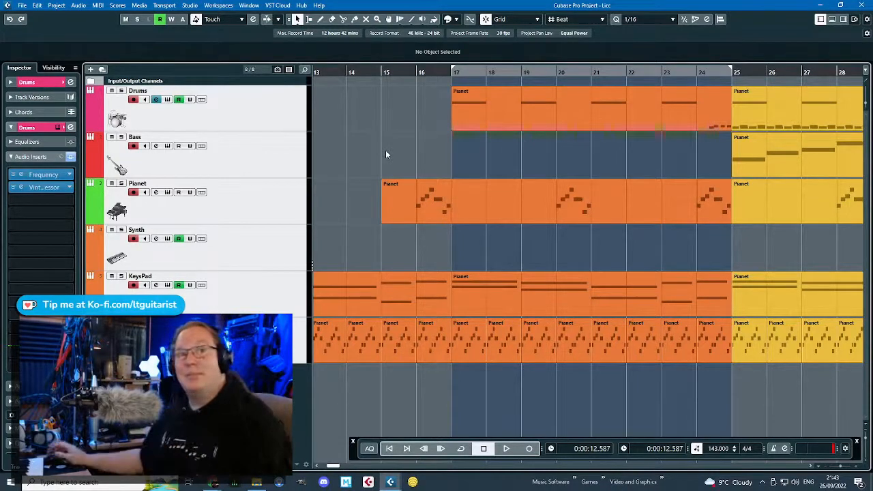
scroll(362, 222, down, 4)
scroll(340, 227, left, 4)
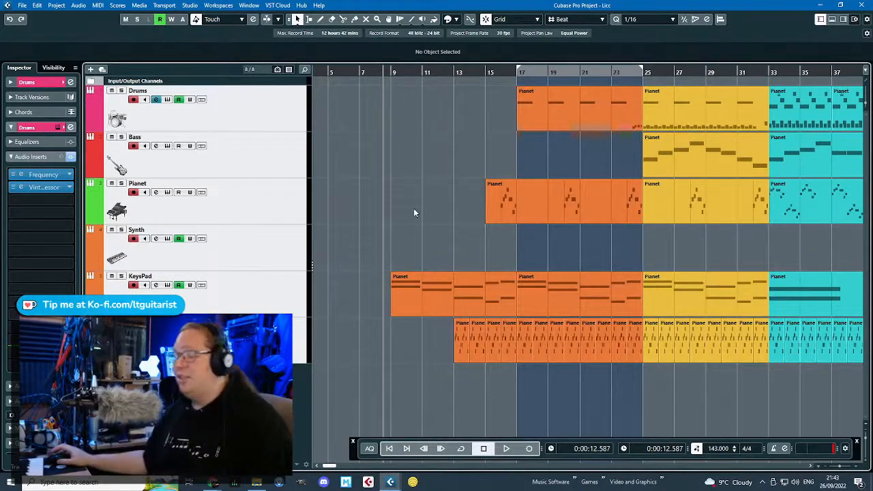
Set the locator range from bar 9 to bar 17 and place the playhead just after bar 9.
scroll(391, 227, up, 3)
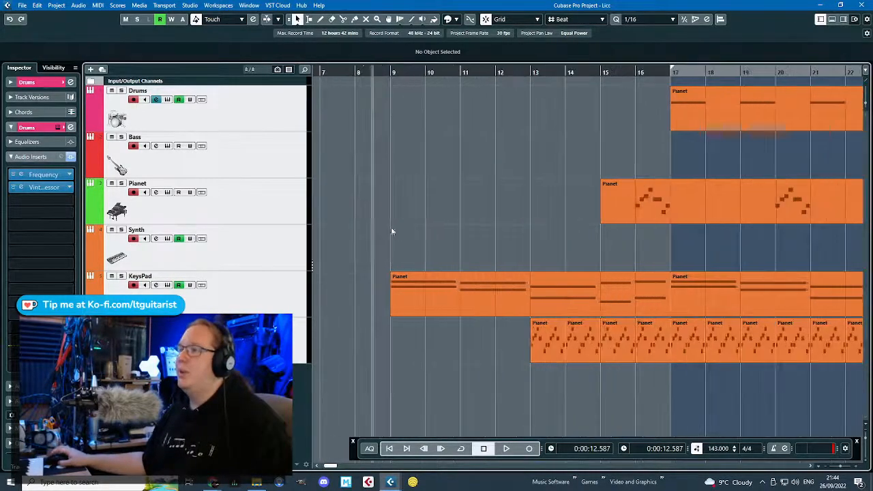
mouse_move(356, 67)
mouse_down()
mouse_move(515, 111)
mouse_move(547, 129)
mouse_up()
scroll(471, 163, down, 3)
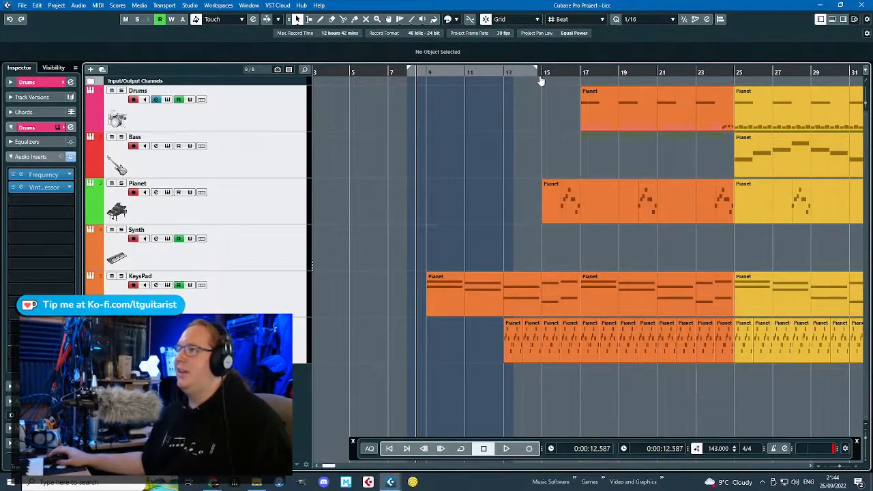
scroll(541, 130, up, 2)
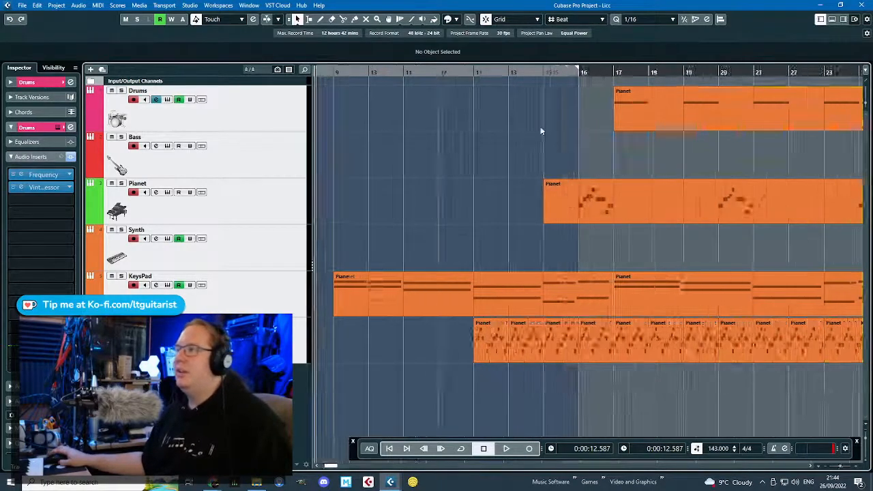
scroll(518, 133, down, 2)
scroll(505, 135, up, 2)
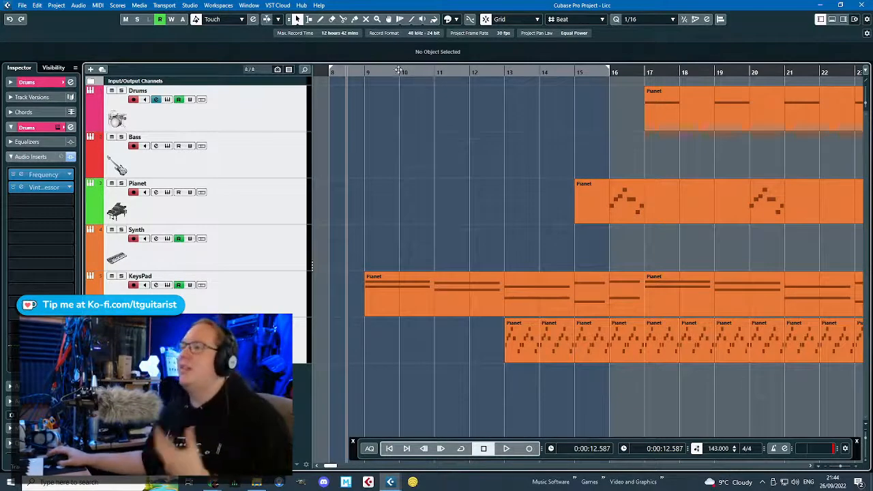
scroll(376, 178, down, 3)
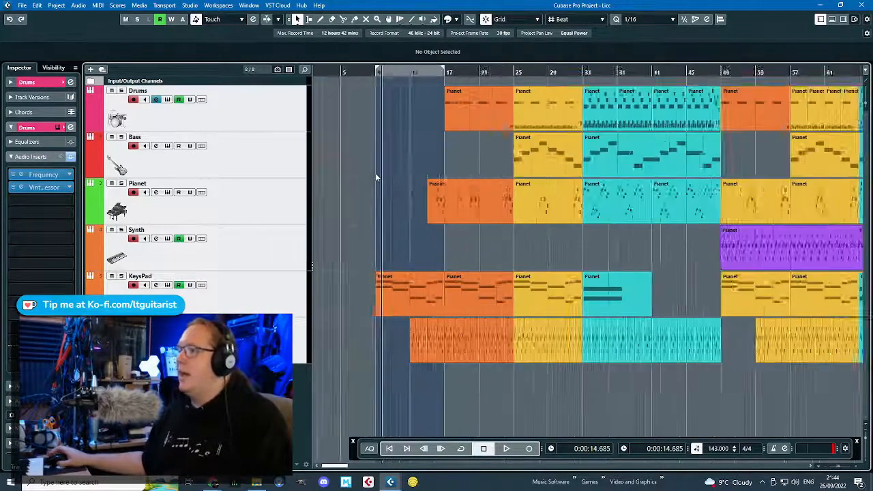
scroll(376, 178, down, 2)
Expand the Input/Output Channels folder and select the Stereo Out channel.
click(204, 82)
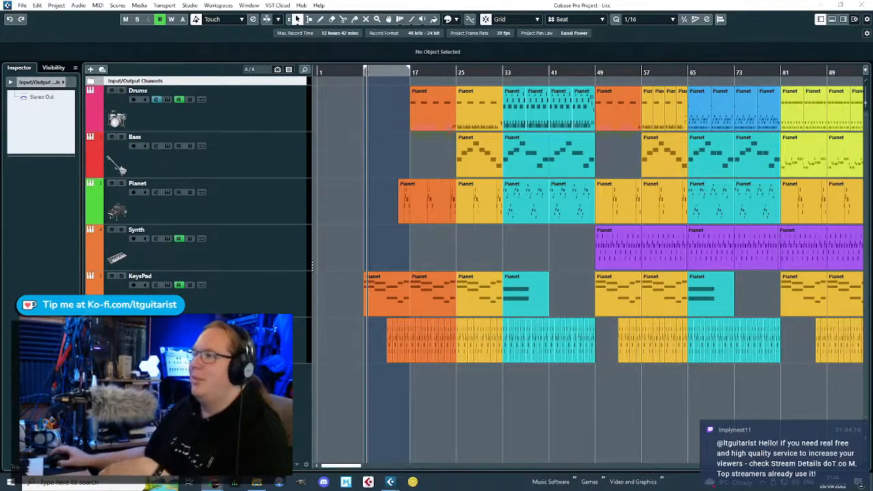
click(348, 162)
click(90, 82)
click(234, 124)
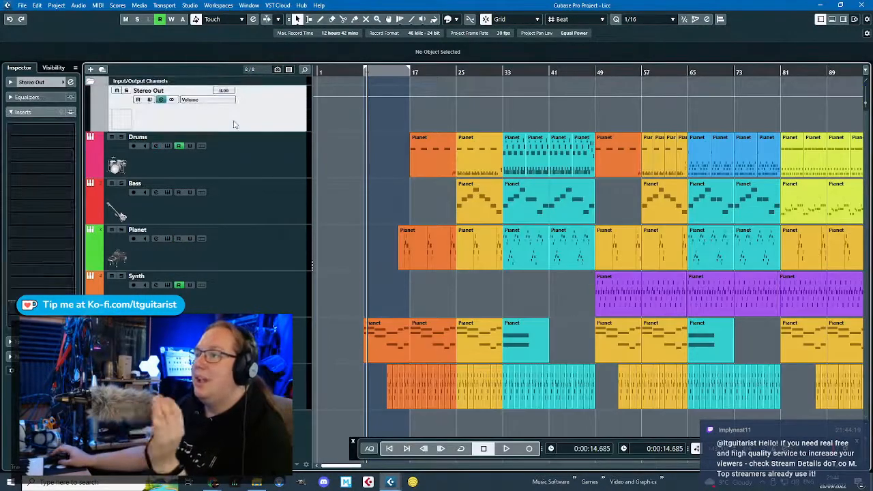
Load Steinberg's Frequency EQ into the first insert slot of the Stereo Out channel.
click(41, 129)
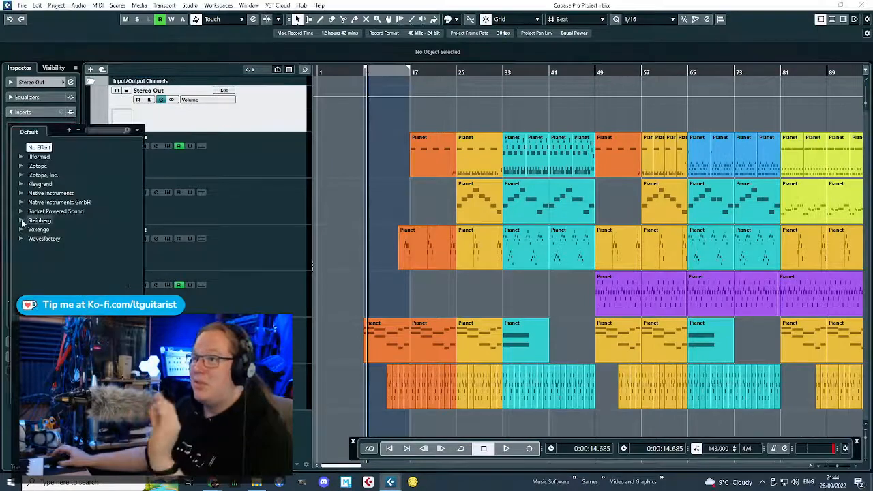
click(21, 221)
click(30, 275)
click(55, 293)
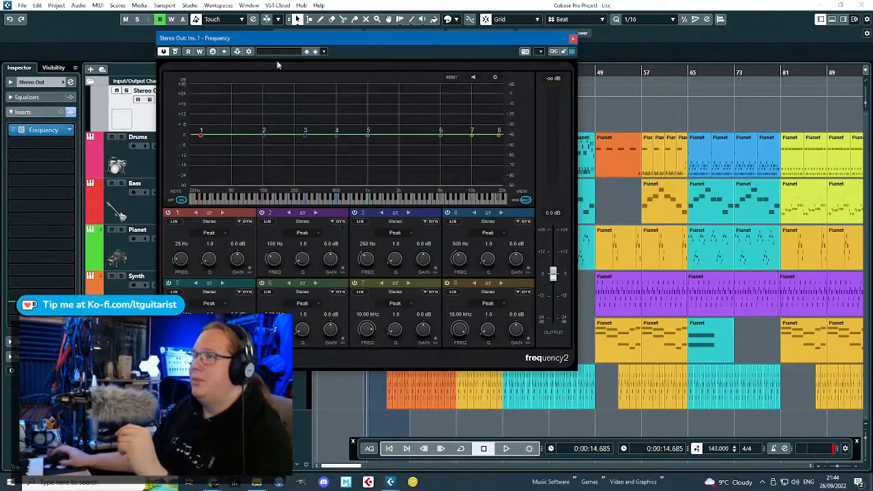
Search the Frequency EQ presets for "master" and load Master Buss DeMudder on the Stereo Out channel.
drag(319, 38, 478, 72)
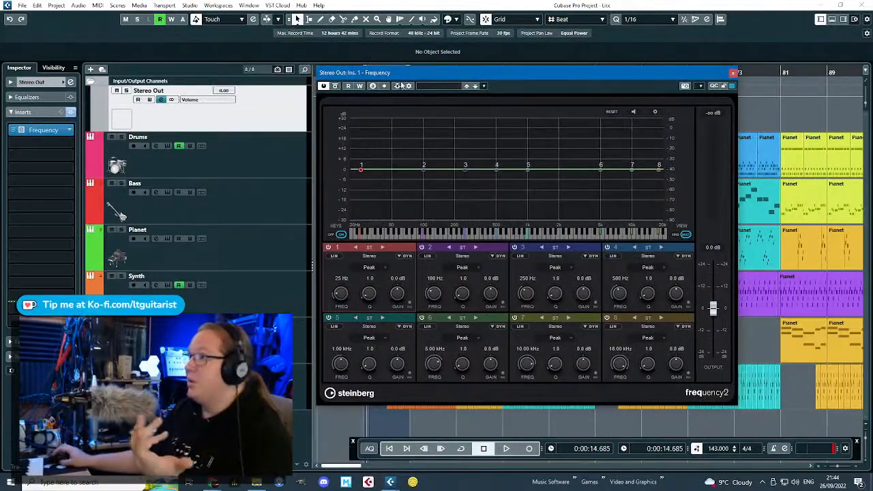
click(437, 85)
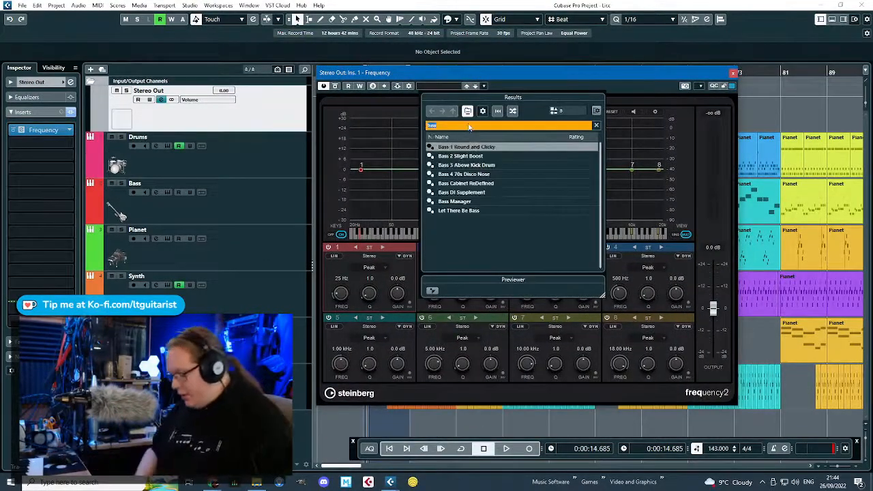
text(master)
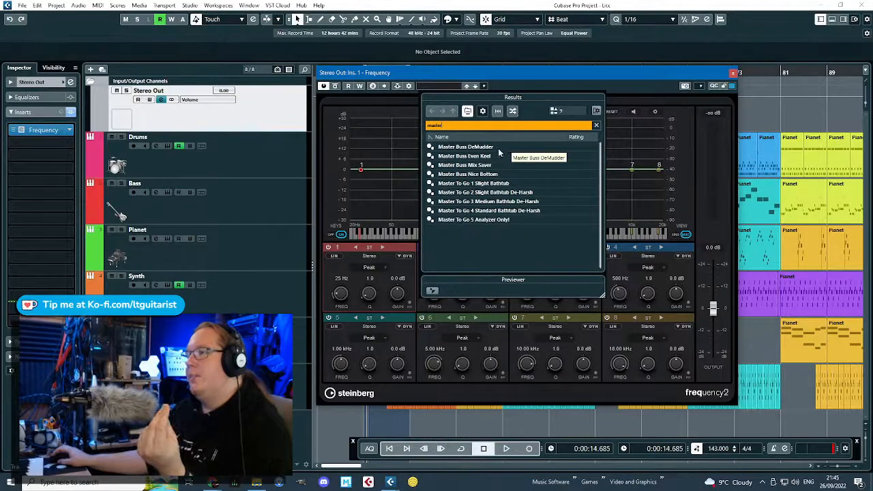
double_click(492, 147)
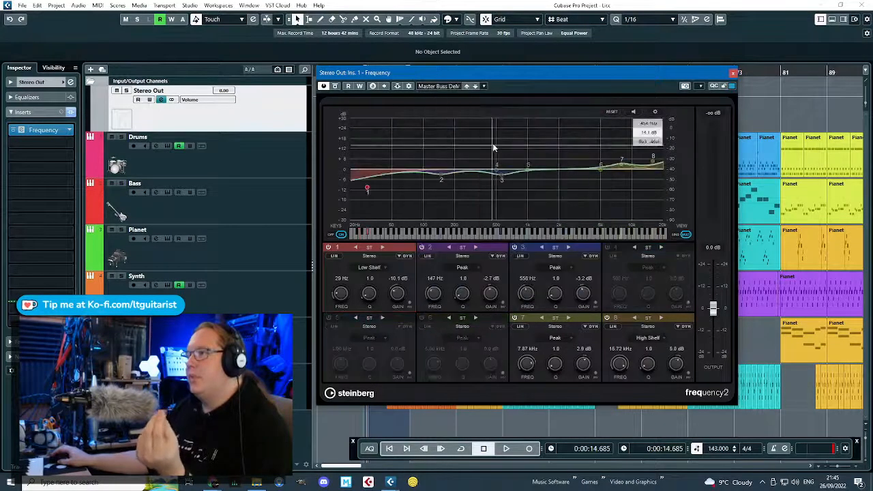
Audition the Master Buss Even Keel and Master Buss Mix Saver presets against Master Buss DeMudder while the song plays.
click(753, 74)
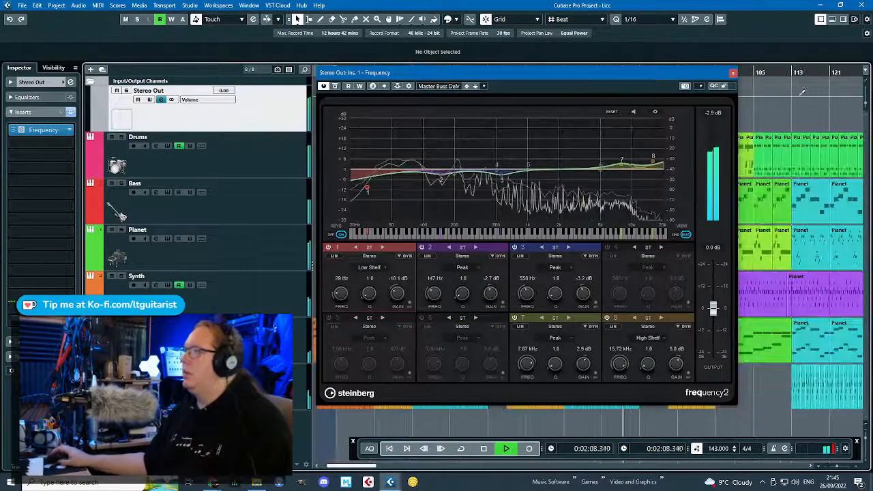
click(440, 86)
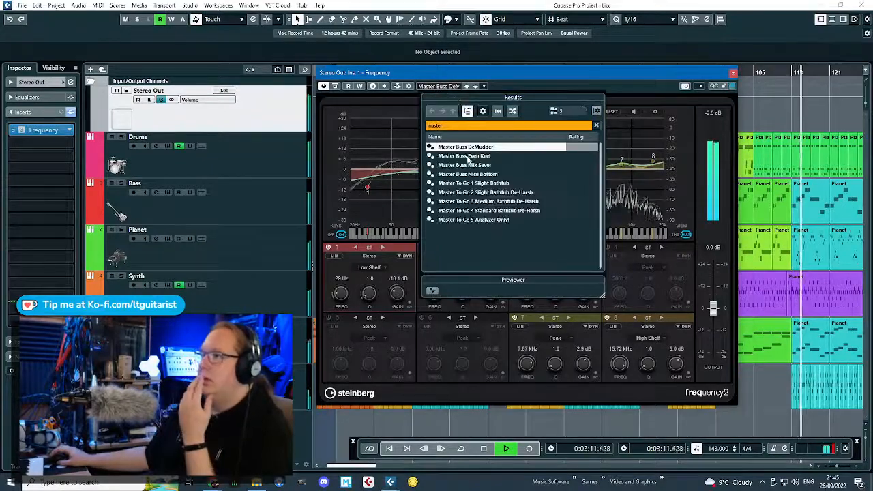
double_click(468, 156)
click(440, 85)
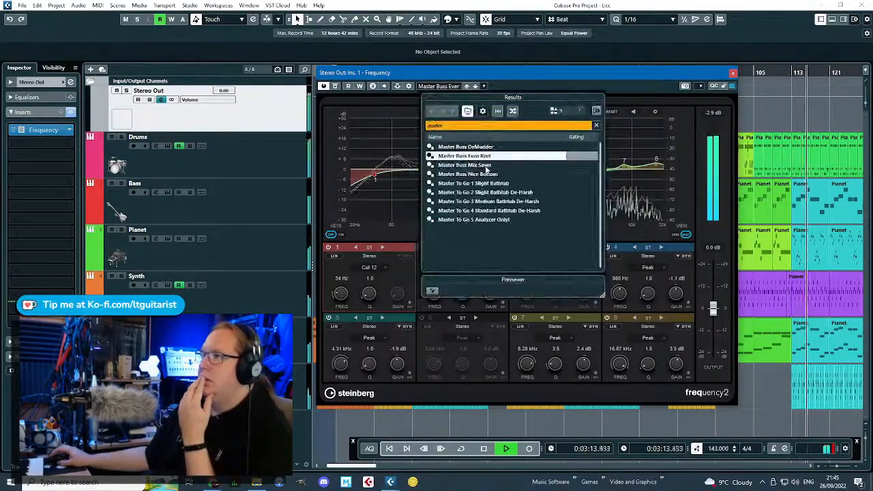
double_click(486, 165)
click(440, 87)
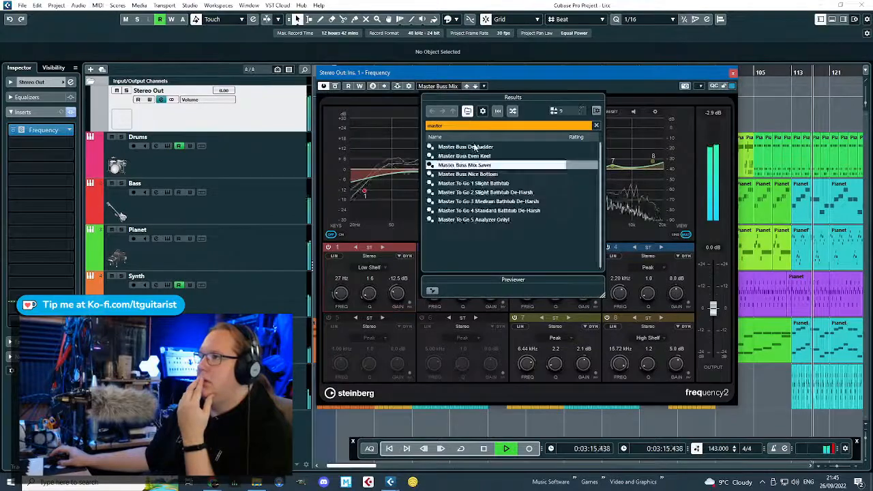
double_click(475, 148)
click(440, 86)
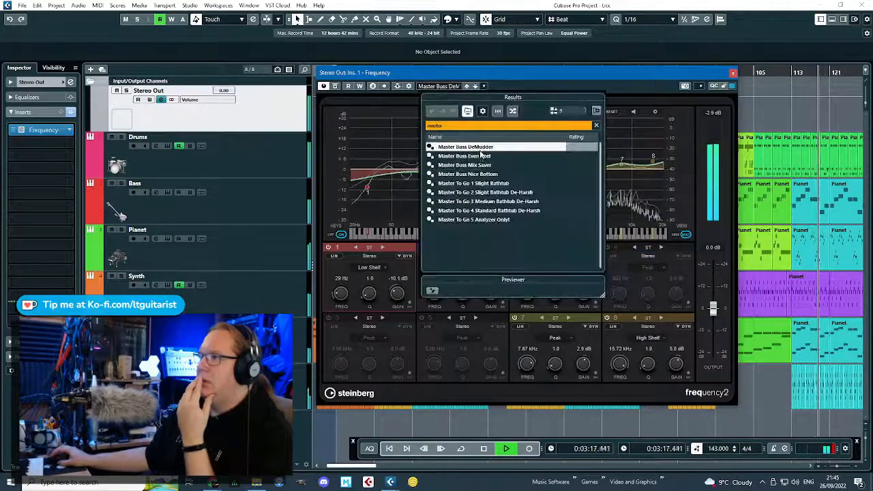
click(482, 155)
double_click(481, 155)
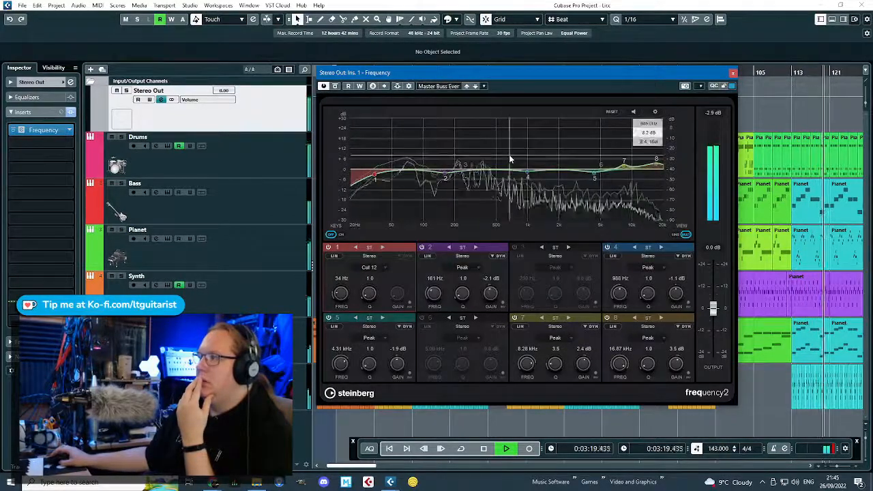
Load the Master Buss DeMudder preset again, close the Frequency editor and stop playback.
click(440, 85)
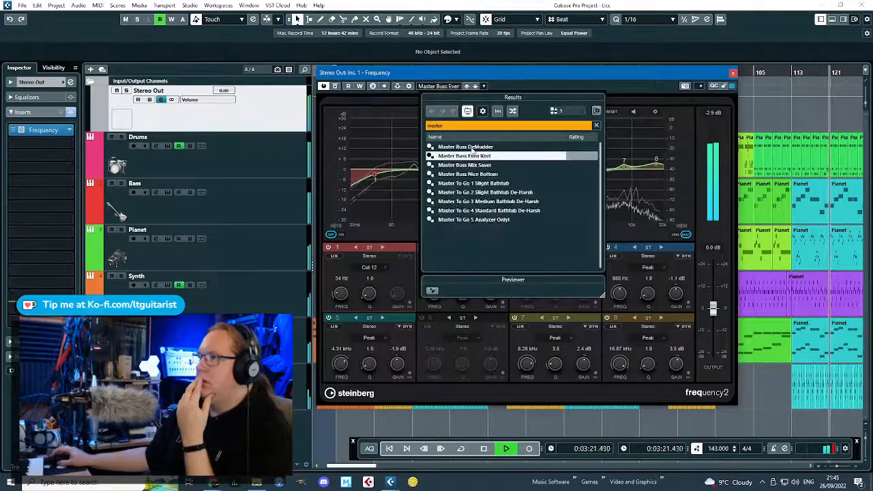
double_click(472, 148)
click(733, 73)
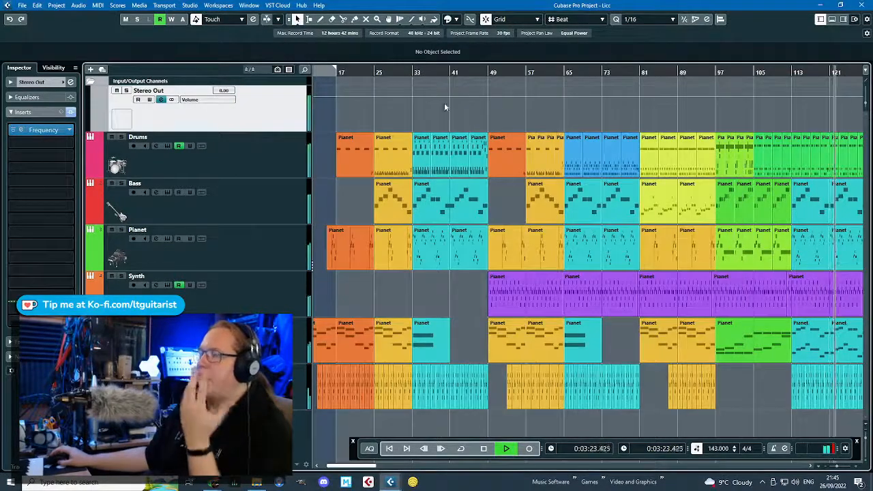
key(g)
key(space)
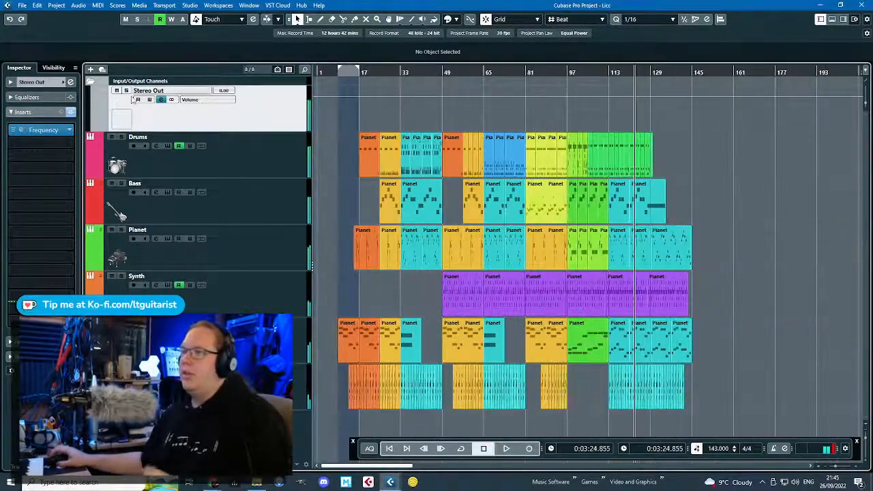
Add Steinberg's Maximizer from the Dynamics effects to the Stereo Out inserts and place it in the third slot.
click(70, 145)
click(21, 232)
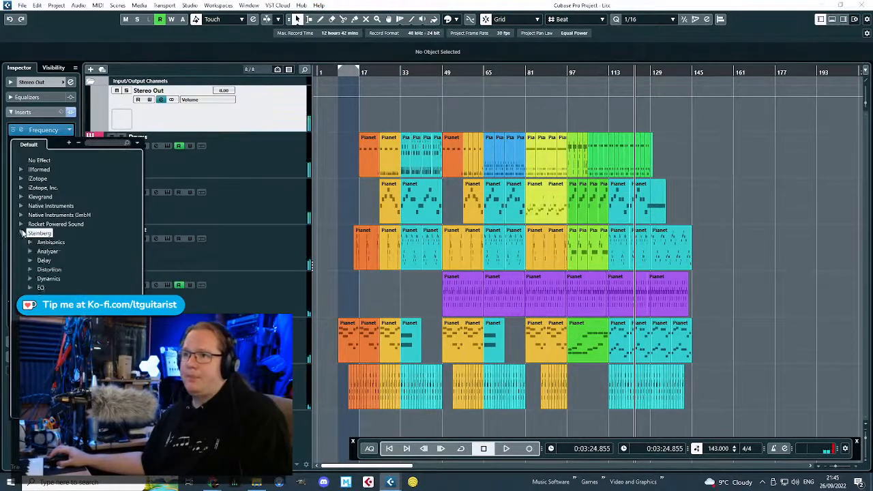
click(31, 279)
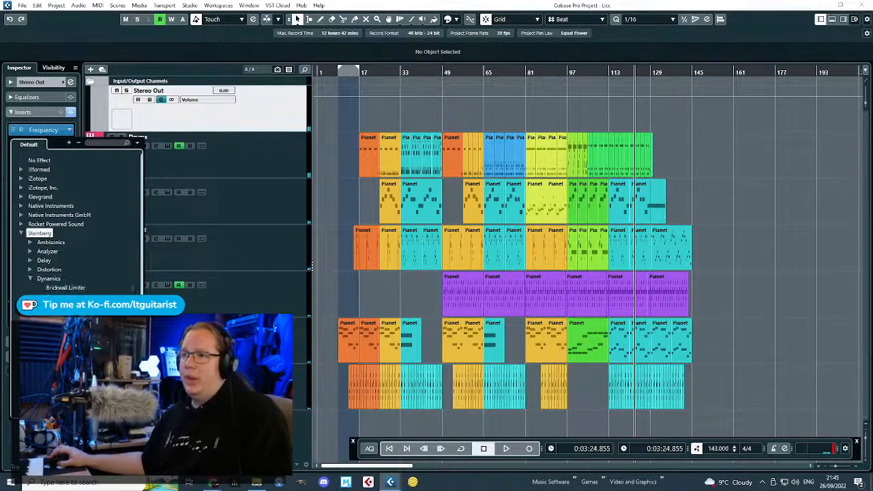
click(65, 351)
drag(59, 142, 60, 157)
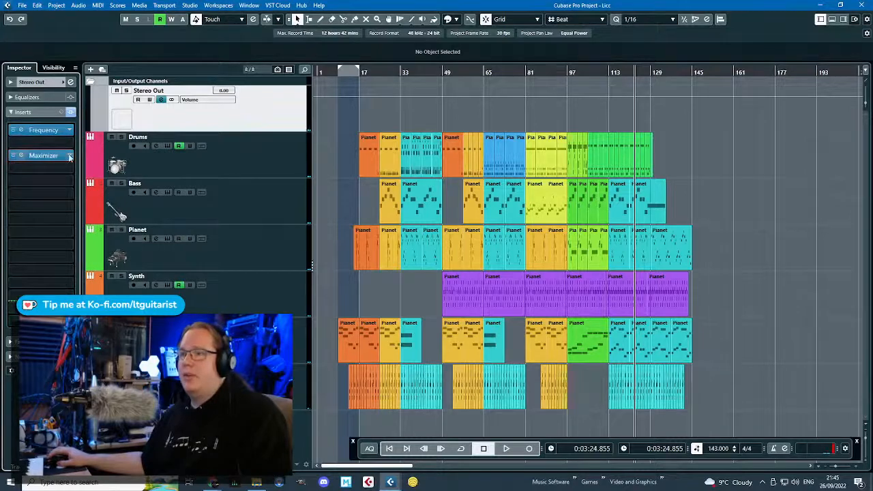
Bring the Maximizer editor into view and load the preset whose name begins with "Master Buss Dyn".
click(69, 157)
click(68, 154)
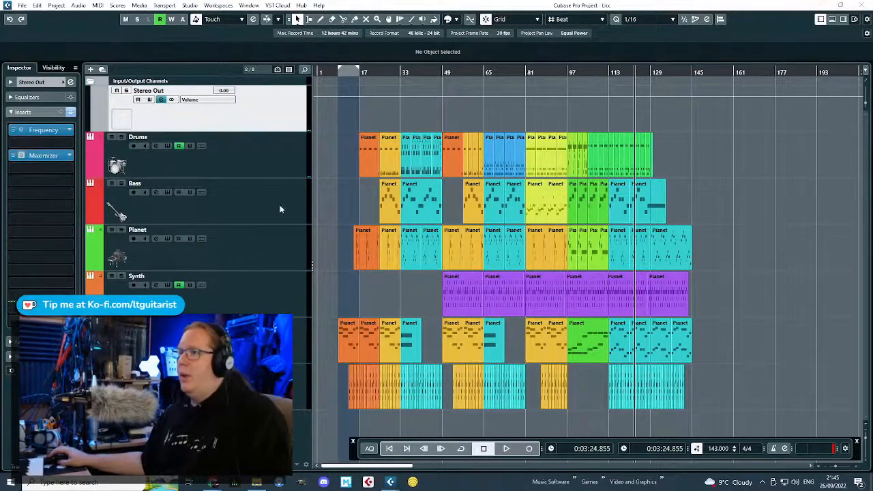
drag(872, 109, 548, 80)
click(540, 92)
double_click(594, 162)
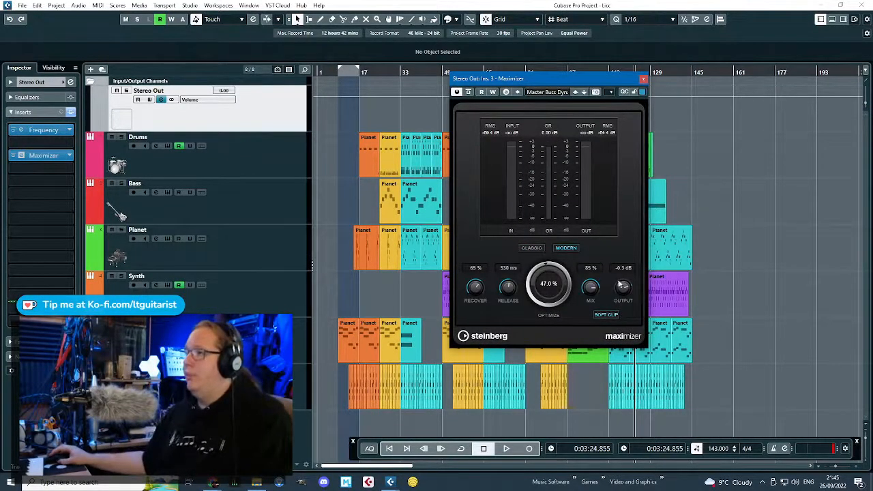
Show the automation lane for the Maximizer's Mix parameter under Stereo Out and close the plug-in editor.
right_click(591, 287)
click(629, 313)
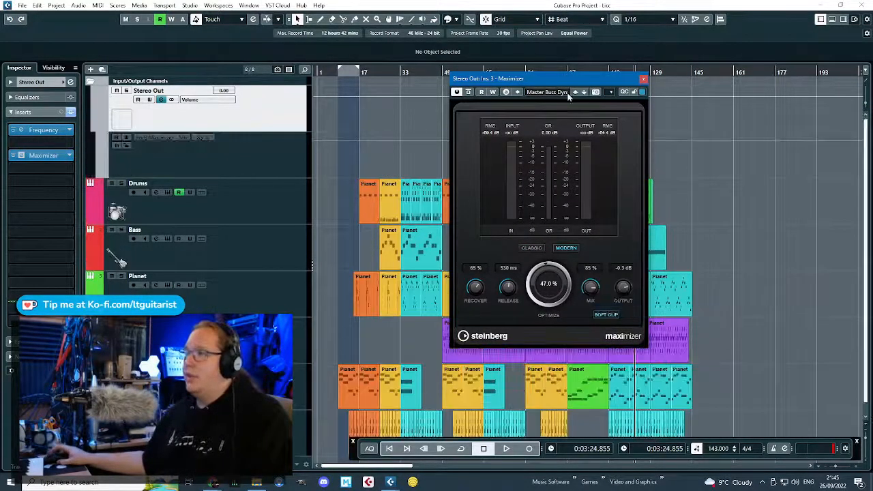
click(643, 79)
Unfold the Drums automation lanes for reference and set a Maximizer Mix automation point of 65 % at bar 113.
click(91, 220)
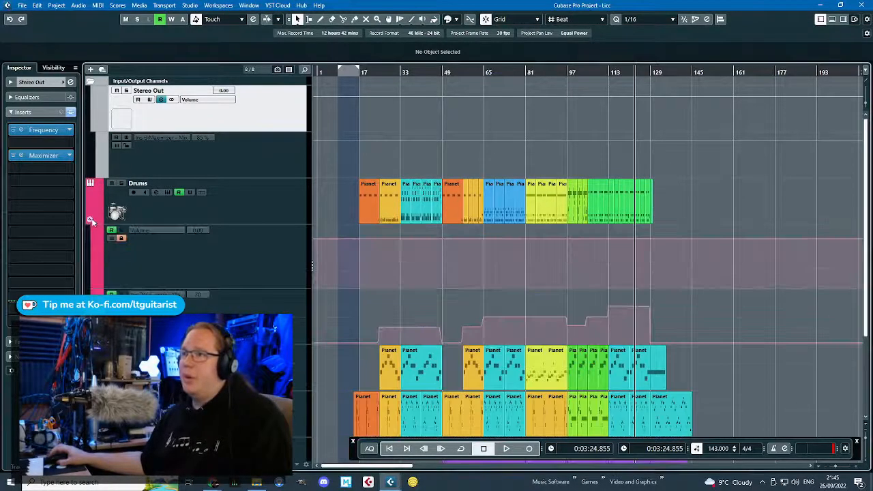
drag(262, 289, 263, 245)
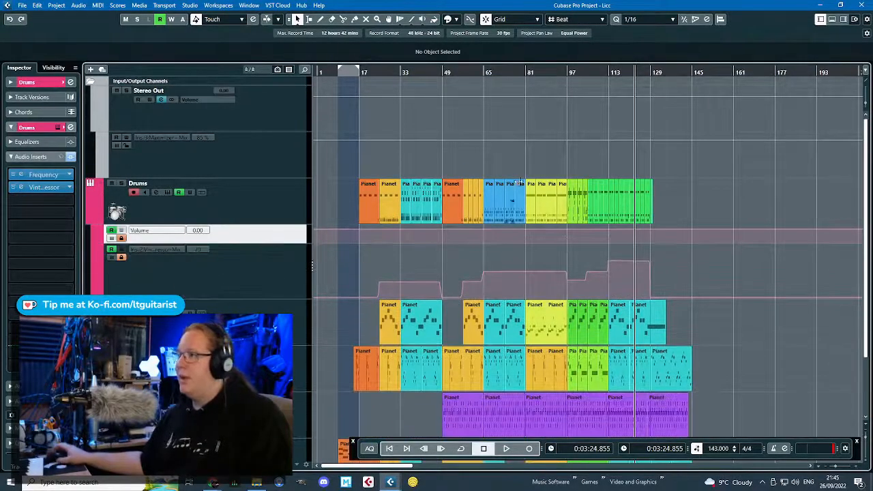
scroll(576, 170, up, 3)
scroll(680, 157, up, 2)
drag(658, 136, 658, 146)
Add Maximizer Mix automation points at bars 128 and 129, with a falling curve between them.
scroll(657, 156, right, 3)
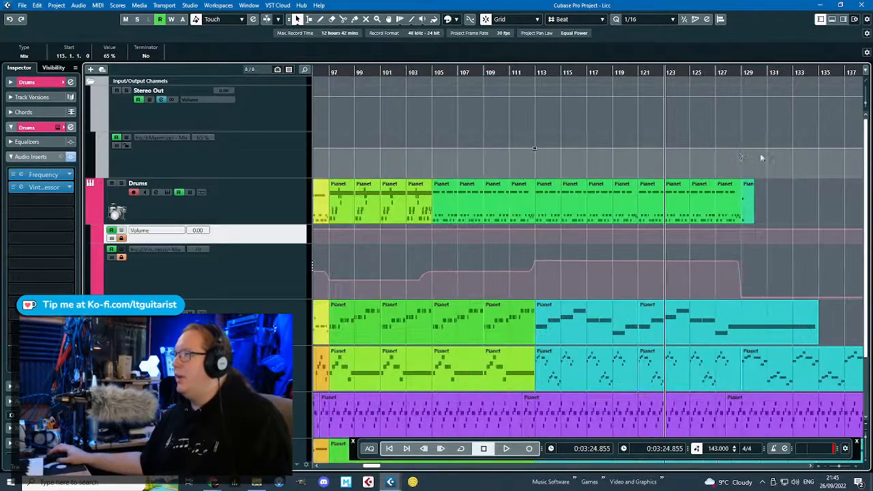
scroll(737, 159, up, 2)
click(722, 148)
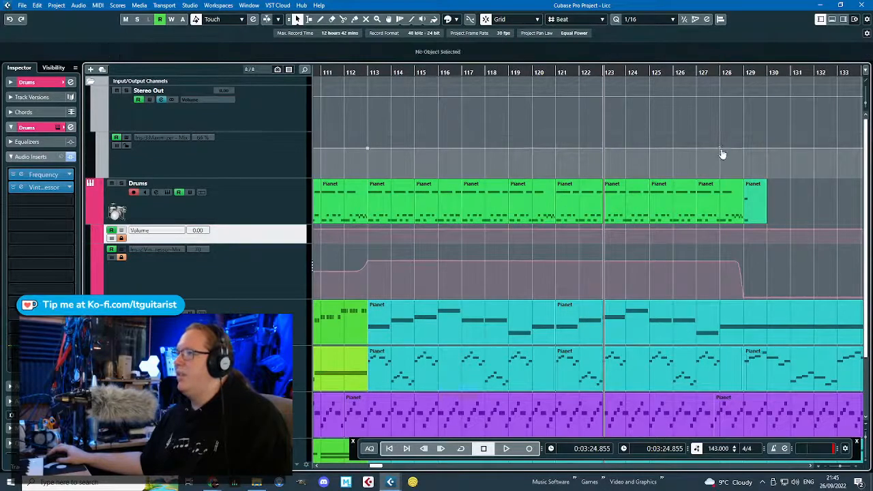
click(721, 148)
drag(750, 146, 742, 164)
scroll(741, 163, up, 2)
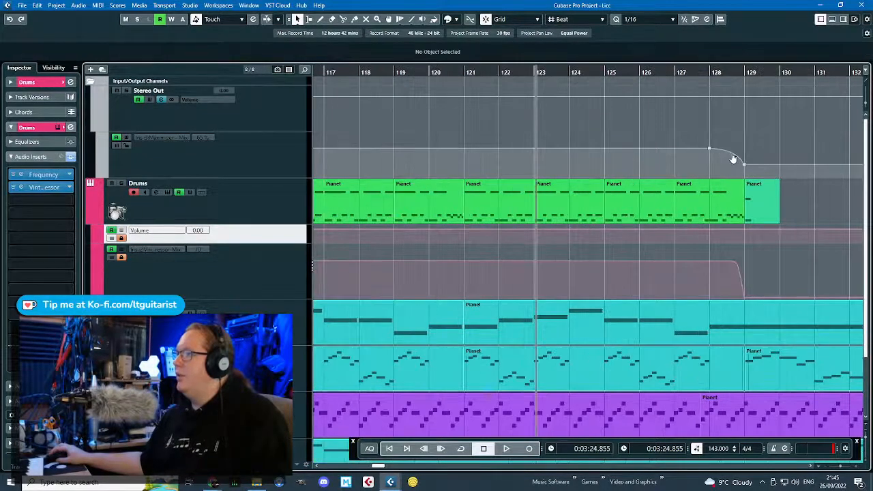
Stretch the Maximizer Mix curve so that its end point sits at 145.2.1 with a value of 0 %.
scroll(726, 165, down, 3)
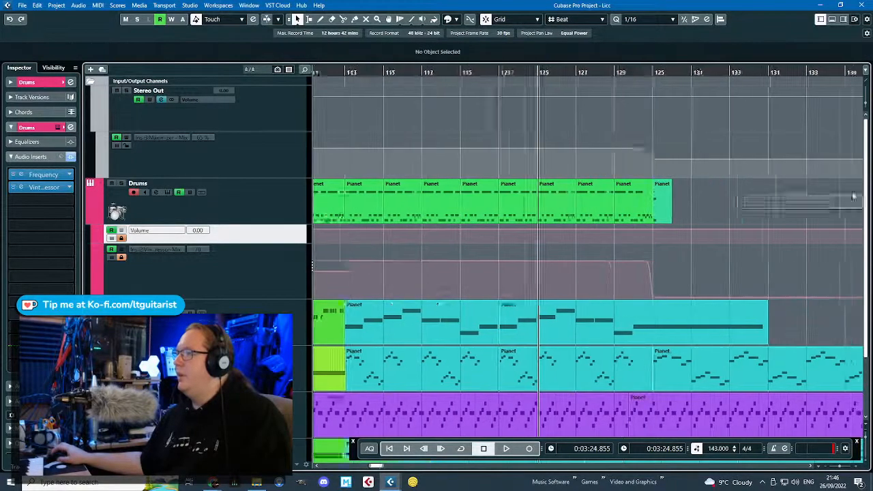
drag(608, 164, 773, 170)
scroll(857, 211, down, 3)
drag(856, 212, 862, 211)
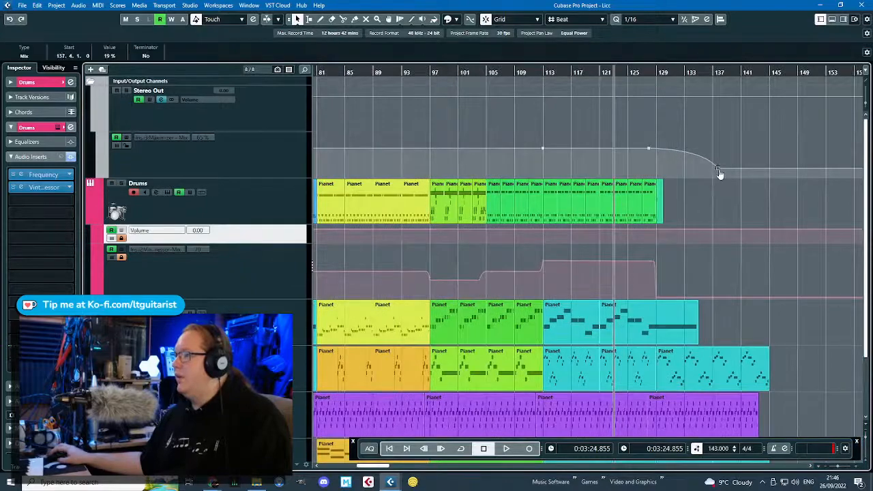
drag(718, 170, 773, 213)
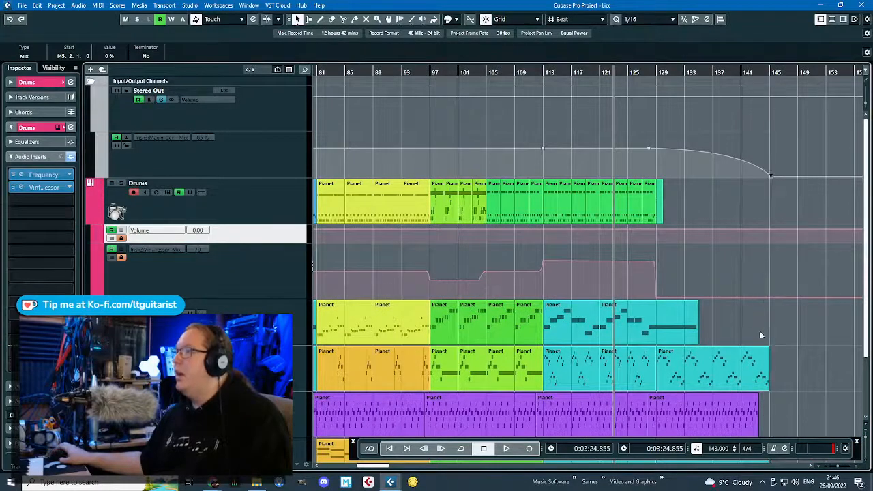
Extend the last part on the Pianet track to bar 148 and hold its sustain controller at 127 until 147.4.2.
scroll(764, 362, up, 4)
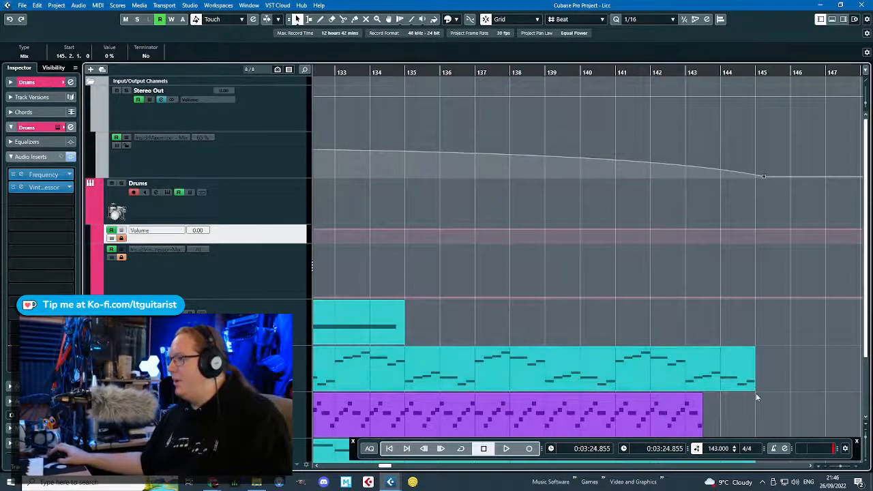
drag(754, 392, 808, 394)
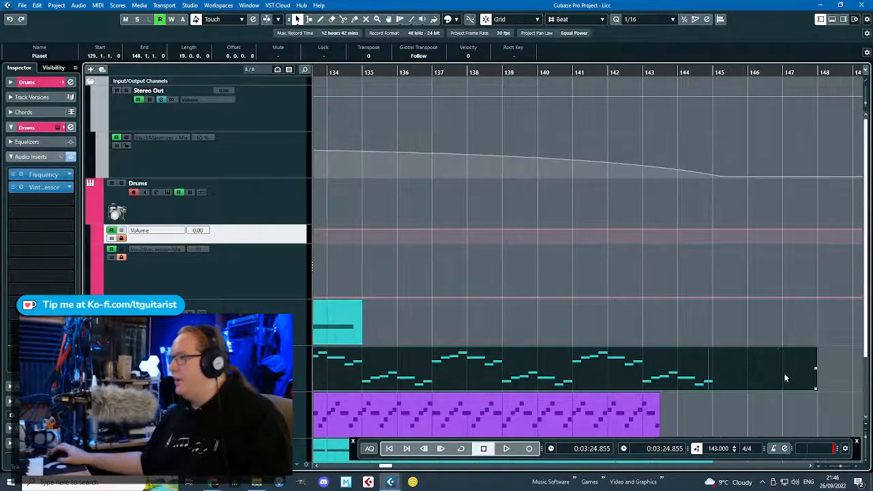
double_click(788, 376)
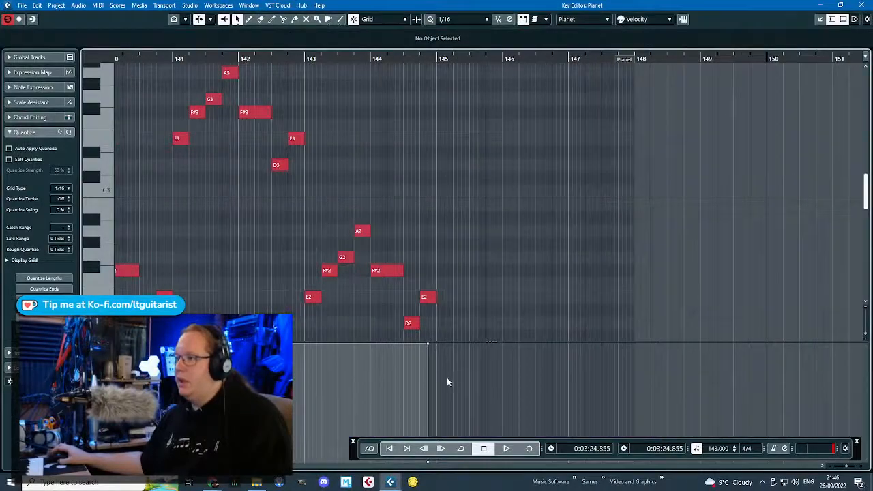
click(623, 344)
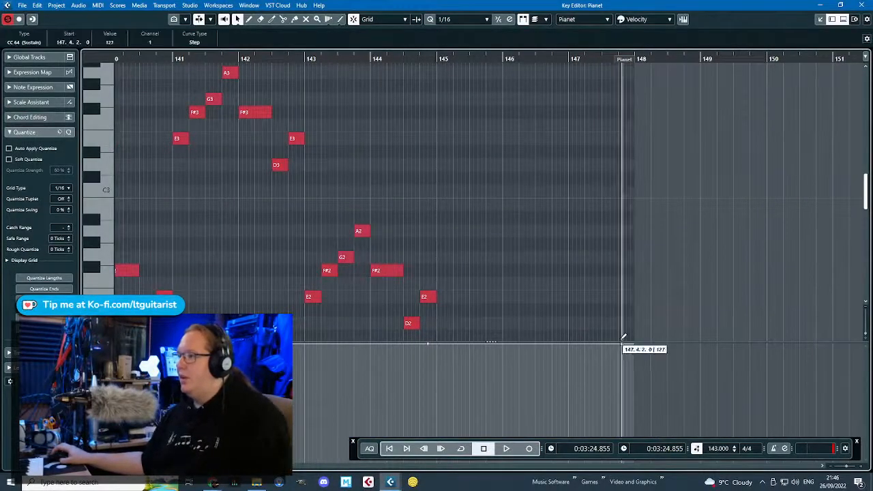
drag(630, 344, 616, 487)
click(795, 117)
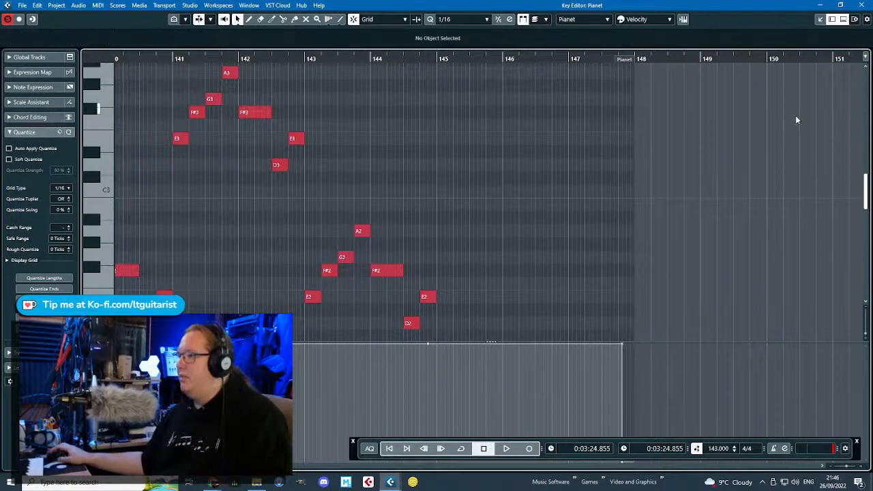
click(859, 5)
Play the song's ending and check where the parts on each track finish.
key(space)
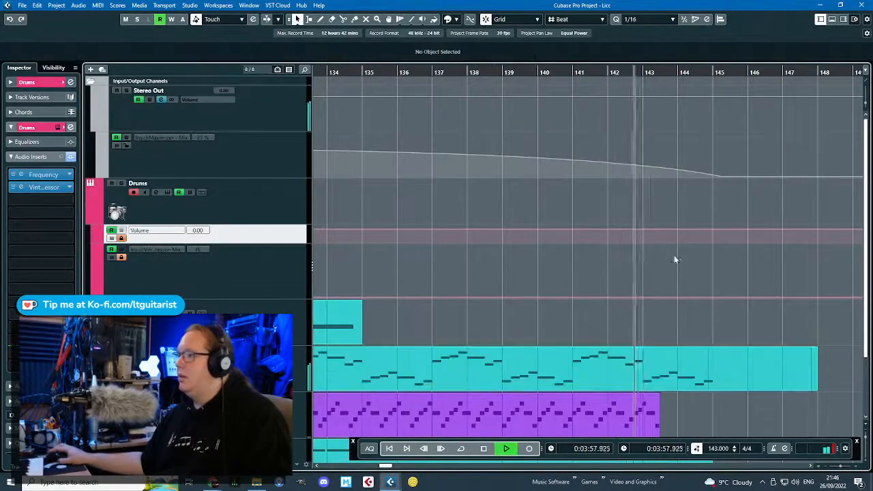
scroll(716, 273, down, 2)
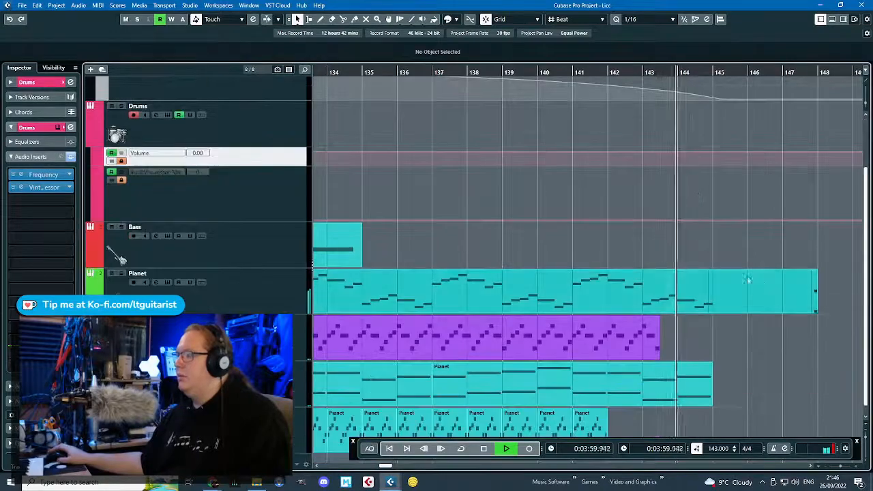
scroll(783, 327, down, 4)
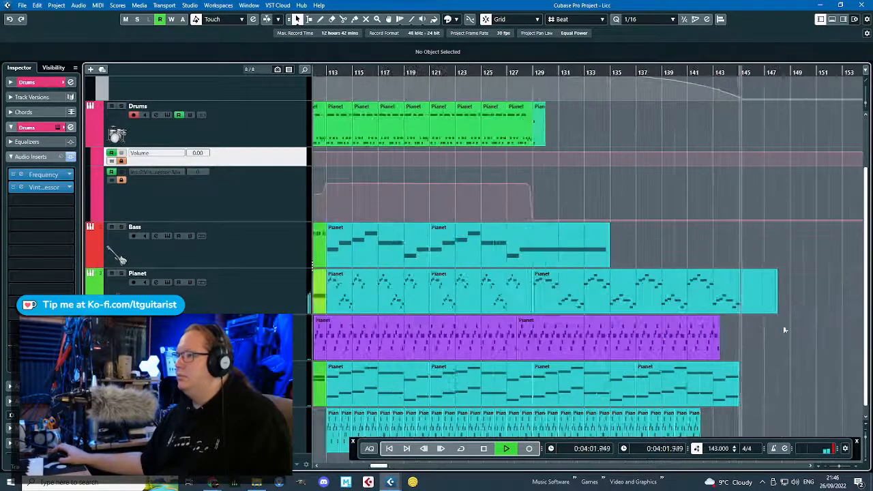
Play the final bars past the end of the last Pianet part, and stop playback.
scroll(784, 330, right, 2)
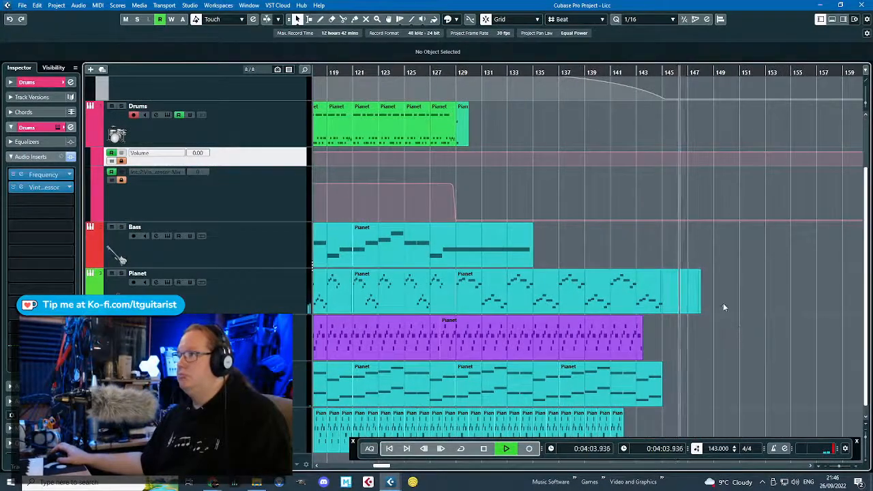
scroll(717, 319, up, 6)
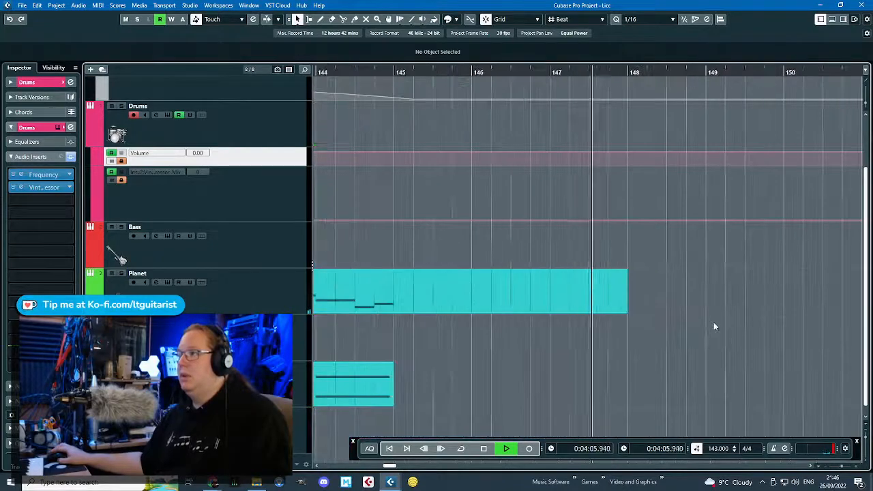
scroll(713, 322, down, 6)
key(space)
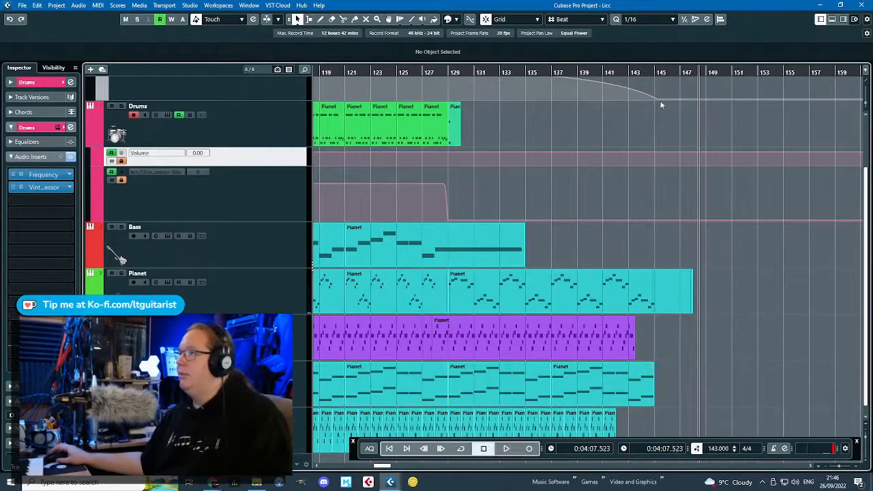
Move the end point of the Stereo Out Maximizer Mix curve to 145.3.1 at 0 %.
scroll(623, 220, up, 2)
scroll(623, 220, down, 5)
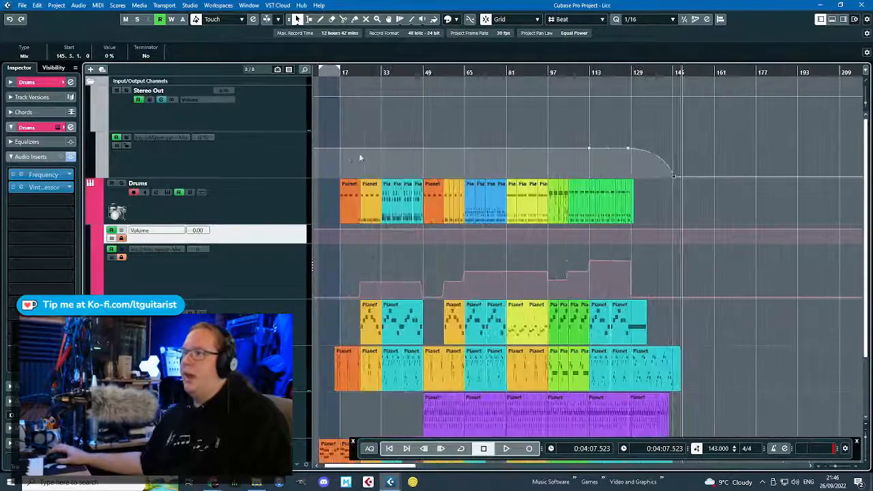
click(360, 159)
Add a Maximizer Mix point at 111.3.1 with a value of 50 % and curve the rise into bar 113.
scroll(544, 158, up, 3)
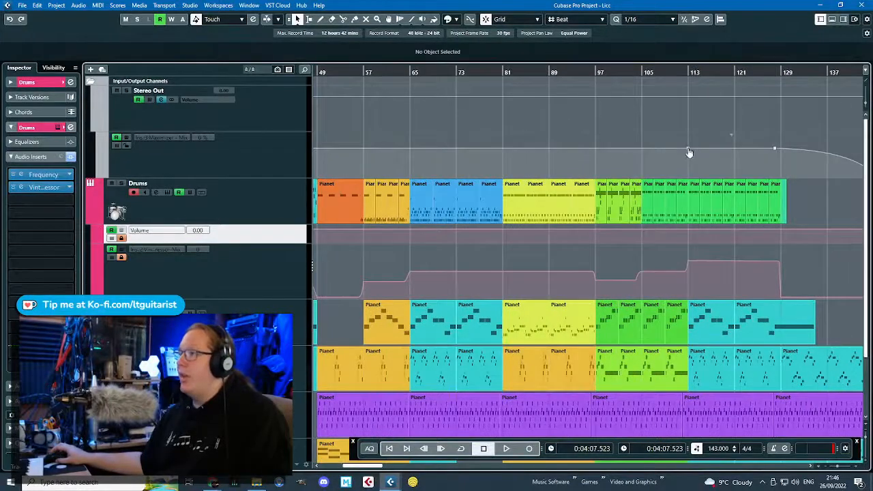
scroll(680, 158, up, 4)
drag(648, 147, 647, 151)
click(674, 149)
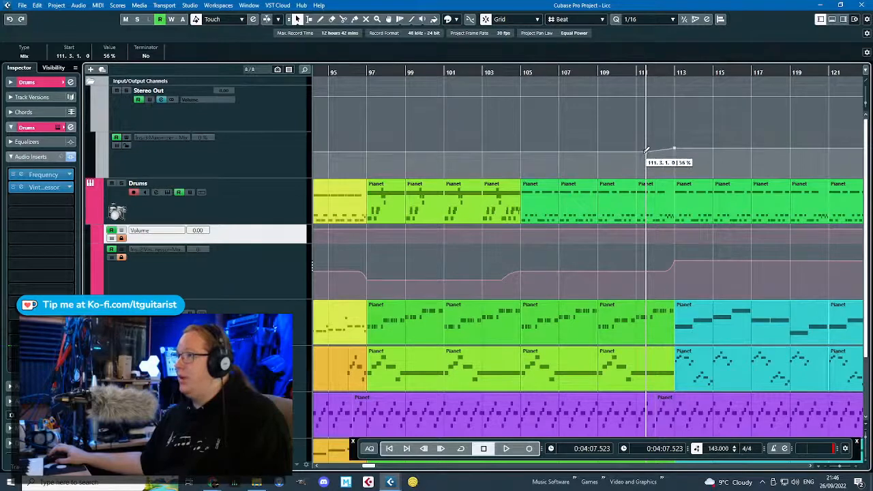
drag(645, 156, 646, 158)
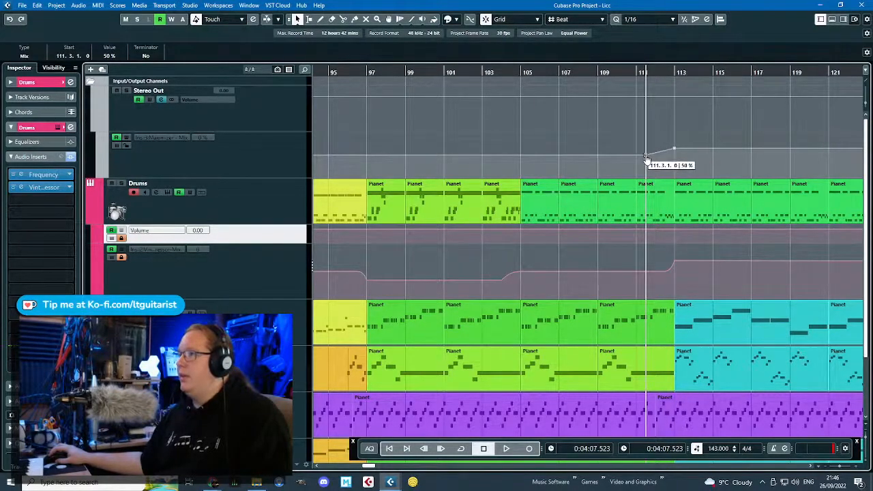
scroll(662, 160, up, 2)
key(Delete)
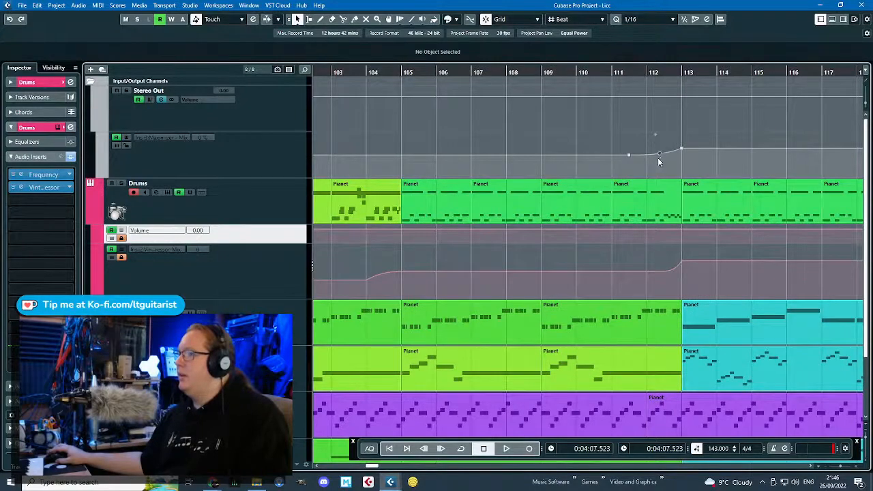
Add two Maximizer Mix automation points, one at bar 97 and one just before bar 98.
scroll(659, 162, down, 4)
scroll(514, 156, up, 2)
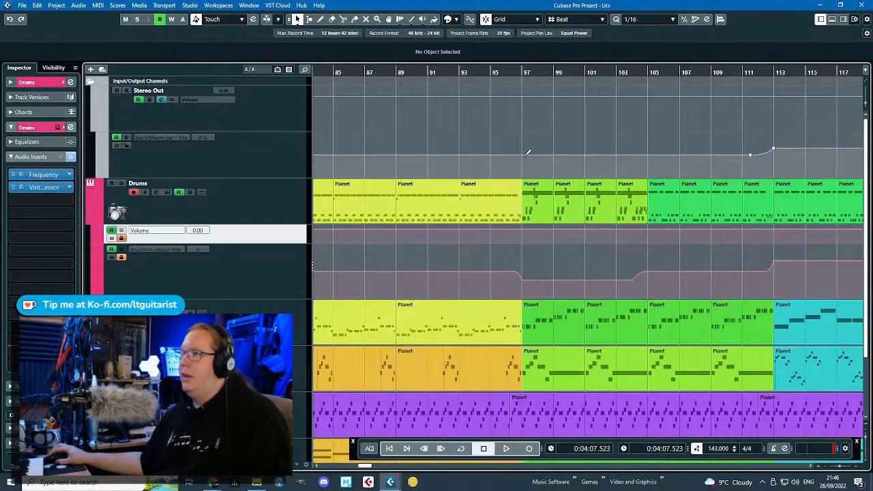
click(522, 155)
click(510, 144)
Play the song briefly from about bar 81 to hear the level of that section.
scroll(437, 137, left, 2)
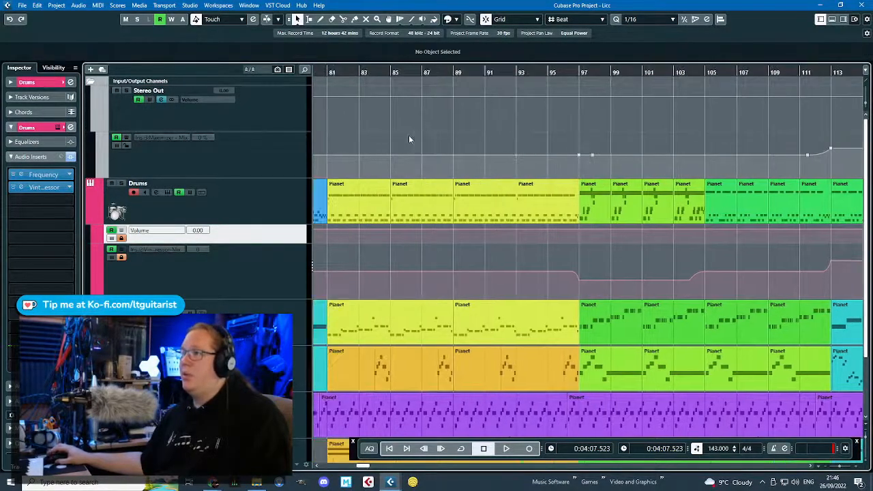
scroll(411, 136, down, 2)
click(350, 73)
key(space)
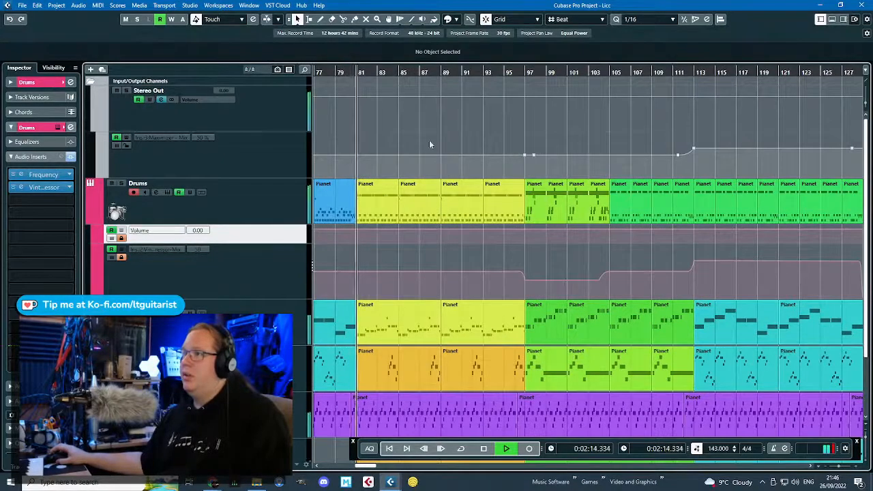
scroll(429, 139, left, 3)
key(space)
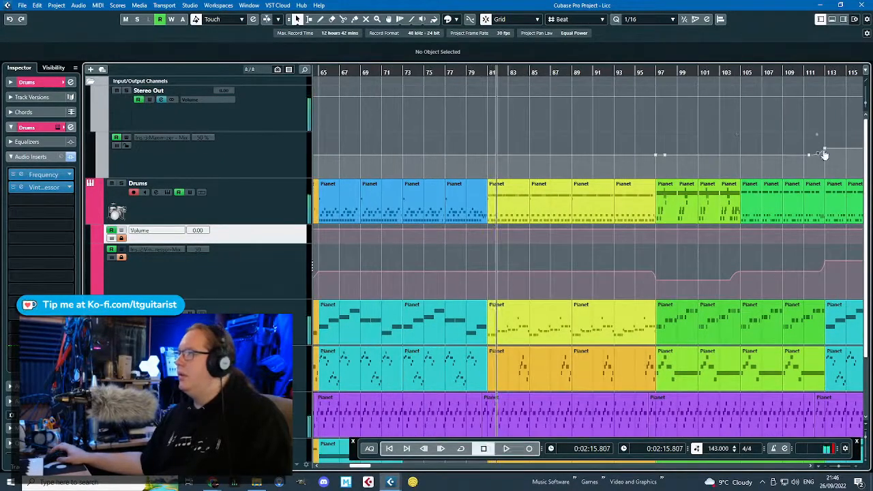
Raise the Maximizer Mix point at 97.1.1 to 56 %.
click(824, 150)
click(655, 158)
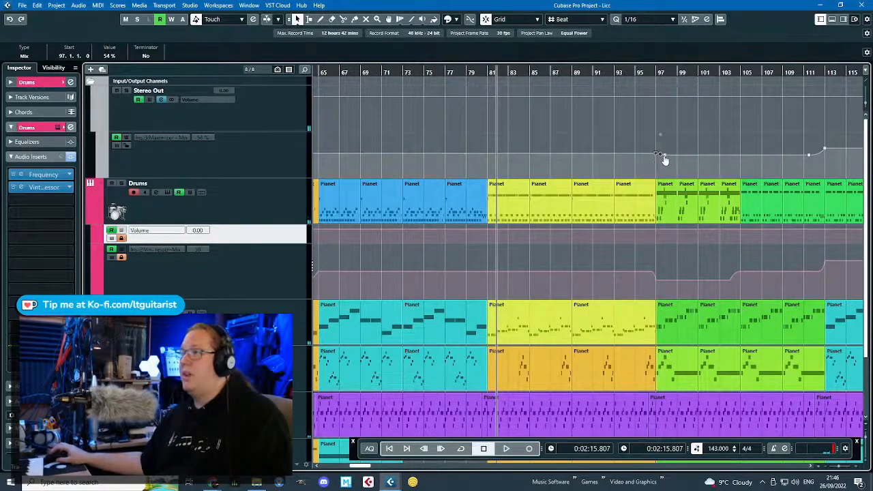
drag(656, 158, 656, 156)
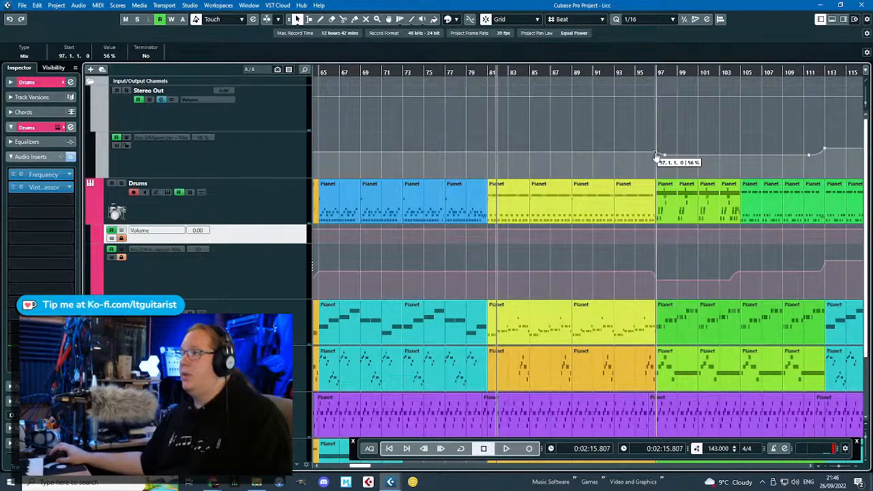
click(443, 140)
Add Maximizer Mix points at bars 65 and 63, lower the earlier one to 22 %, curve the rise between them and play the transition.
key(g)
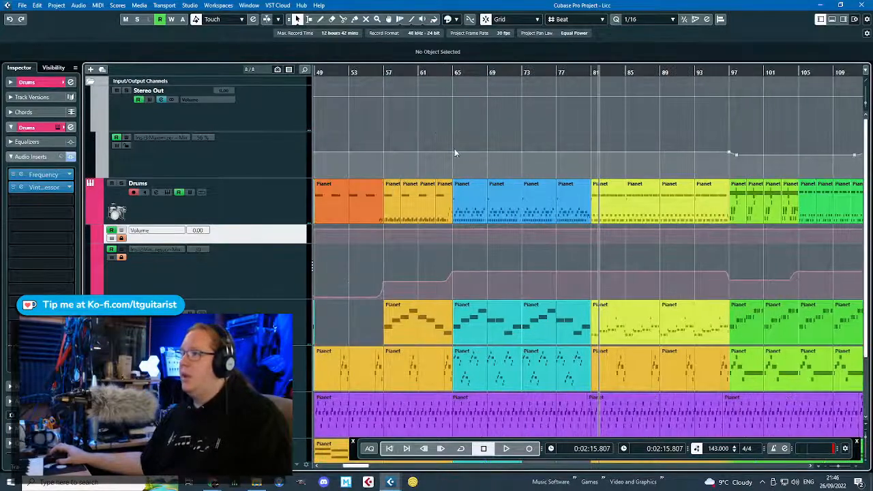
click(455, 151)
scroll(448, 151, up, 2)
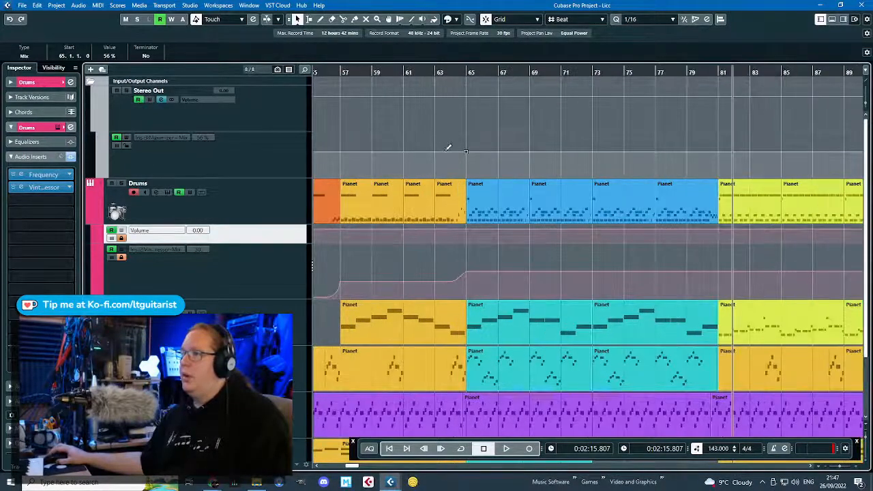
drag(467, 156, 416, 167)
click(431, 73)
key(space)
scroll(456, 151, up, 2)
click(452, 169)
scroll(448, 171, down, 3)
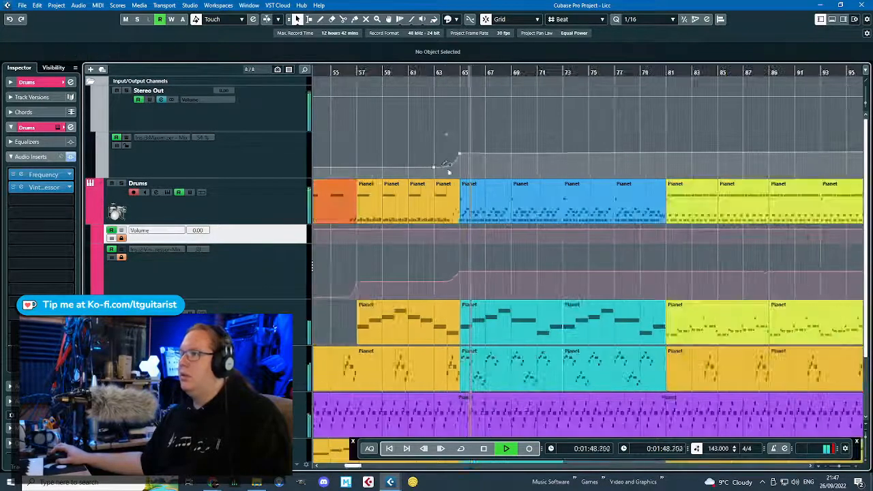
Set the Maximizer Mix point at 65.1.1 to 43 %, add one at 81.1.1 with 43 %, and curve the segment from there to bar 97.
scroll(532, 176, up, 2)
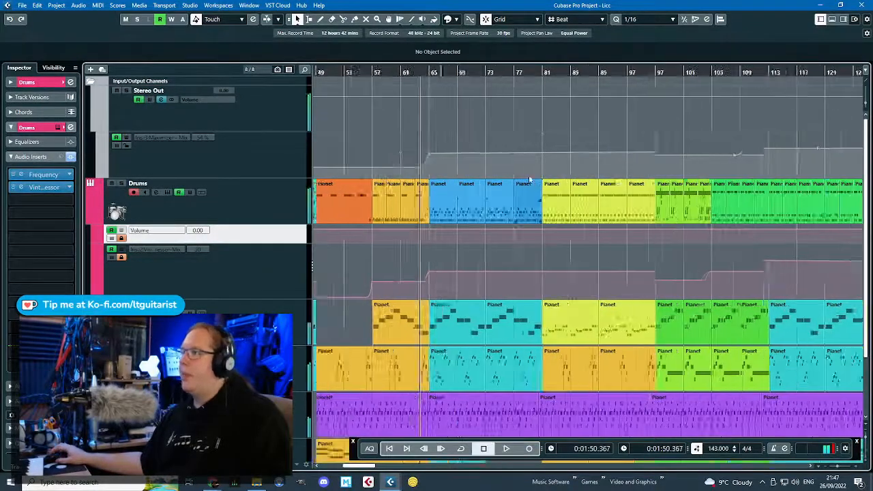
drag(376, 153, 376, 161)
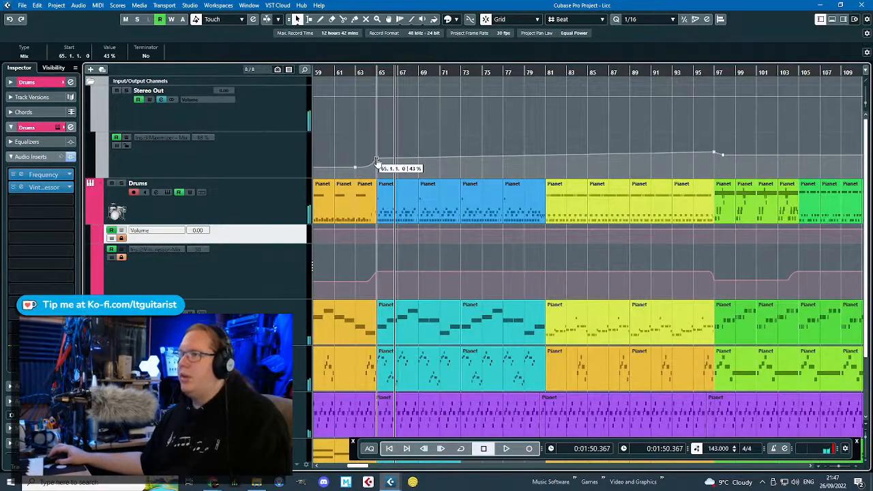
click(545, 157)
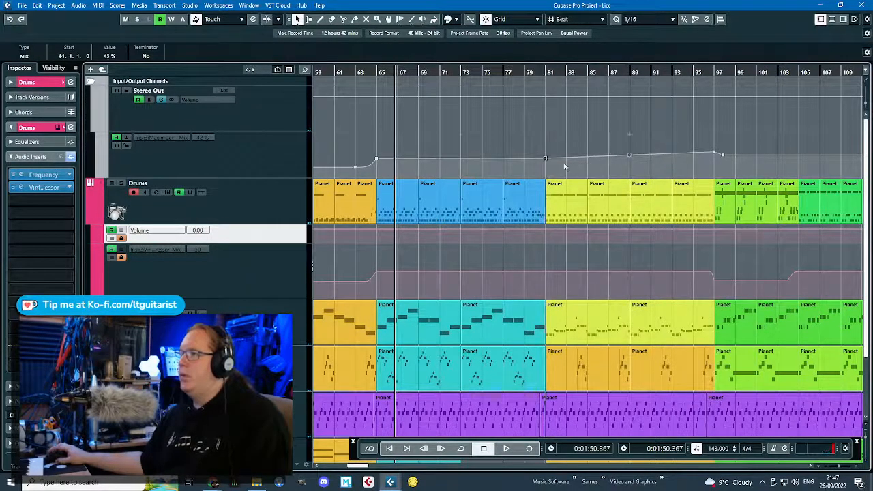
drag(629, 156, 623, 155)
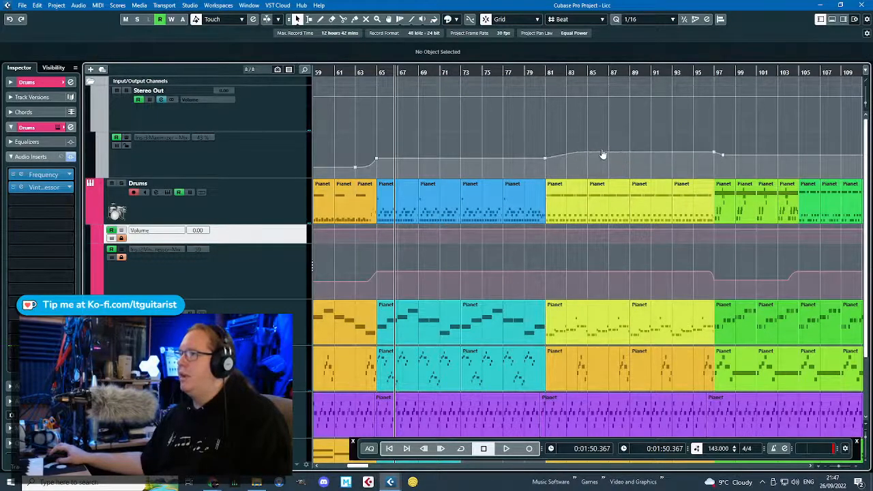
Replace the Maximizer Mix point at bar 81 with one at bar 80 and bend the following segment into a quick rise.
scroll(554, 154, up, 2)
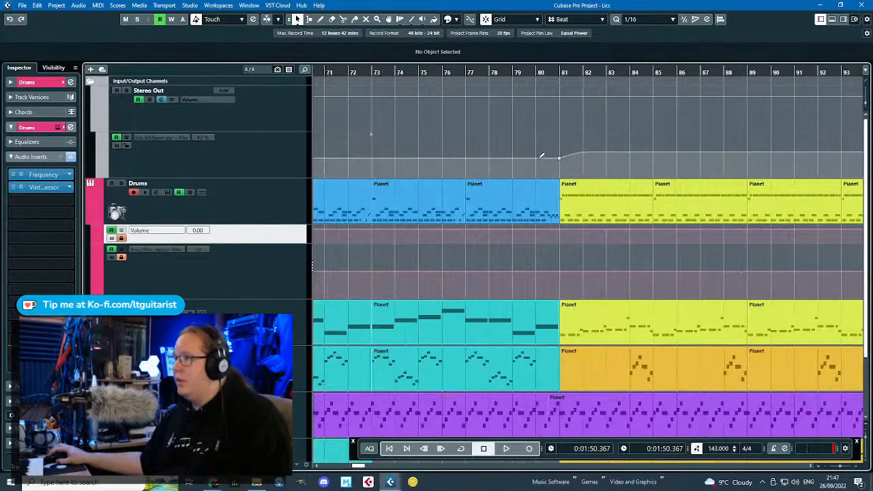
click(538, 158)
click(559, 158)
key(Delete)
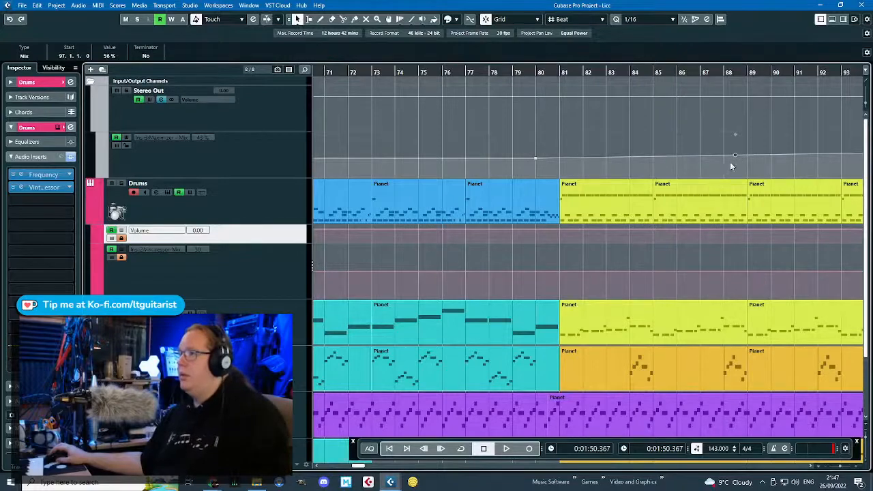
drag(737, 160, 648, 139)
scroll(579, 147, down, 5)
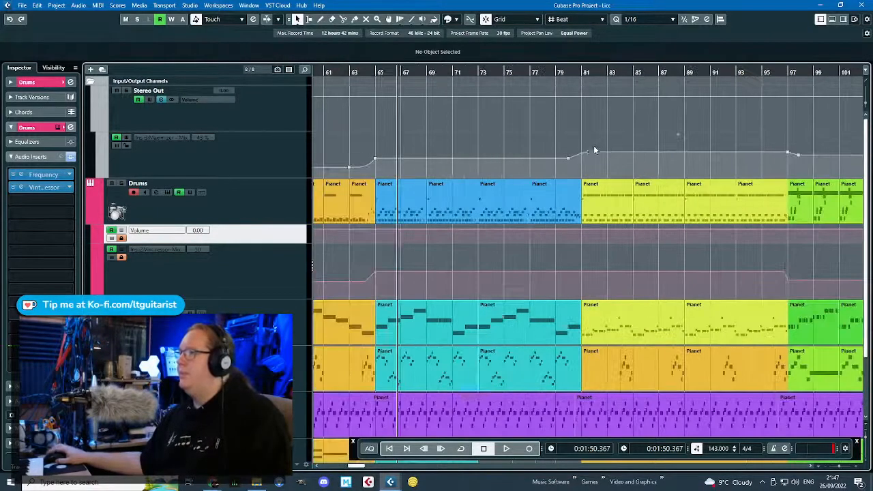
Add Maximizer Mix points at 57.1.1 with 22 % and at 56.3.1 with 11 %.
scroll(383, 142, up, 2)
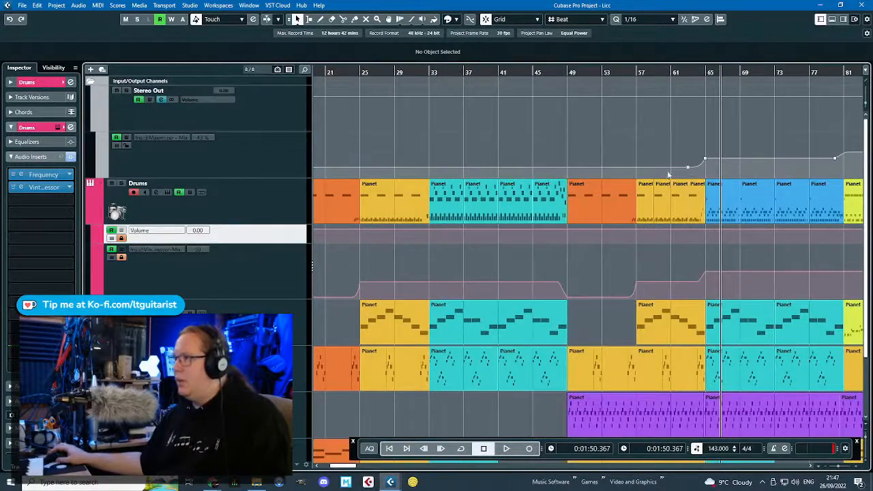
scroll(670, 164, up, 1)
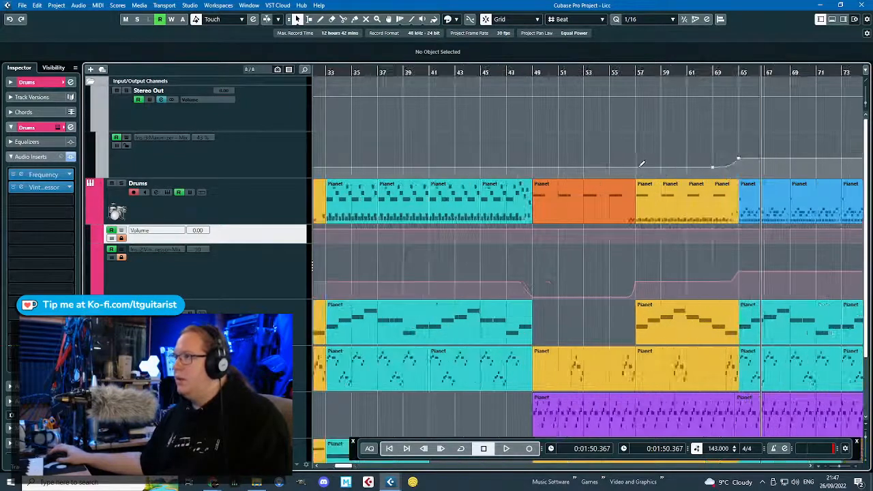
click(635, 167)
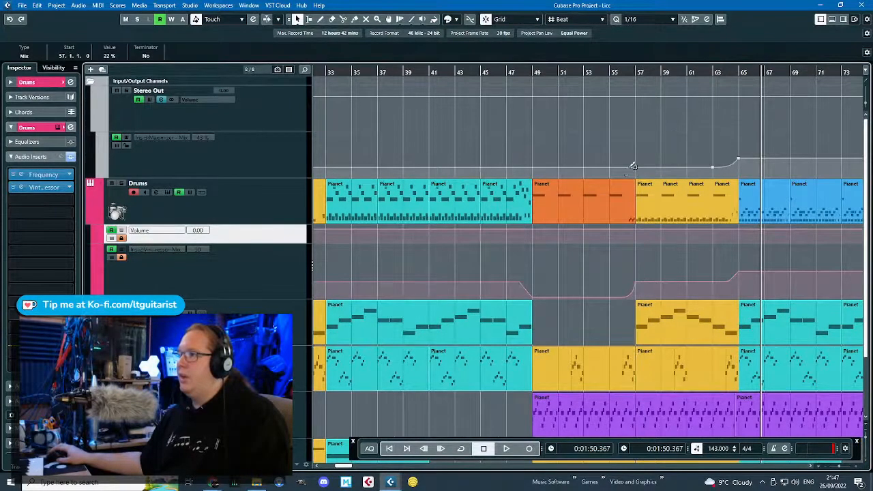
scroll(636, 168, up, 1)
drag(635, 168, 622, 169)
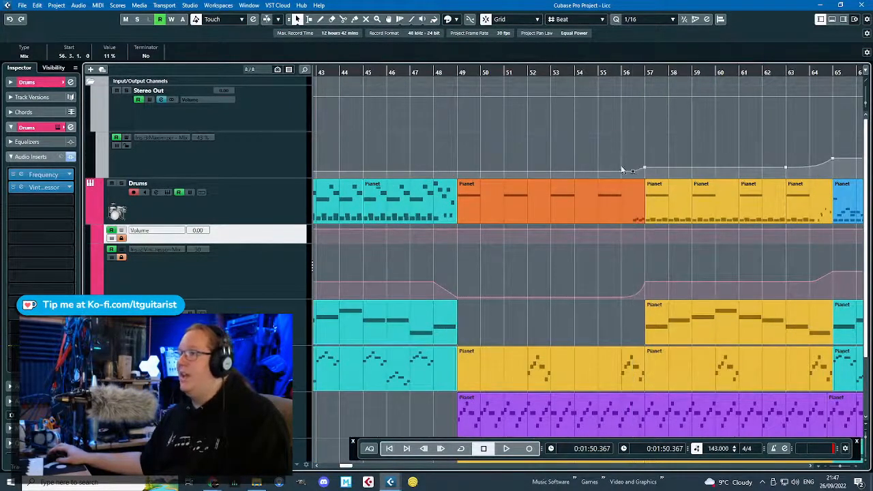
Add Maximizer Mix points at bars 49 and 33, and another at about 32.3.1 with 12 %.
click(456, 170)
drag(450, 156, 385, 161)
scroll(386, 161, down, 2)
scroll(507, 177, up, 2)
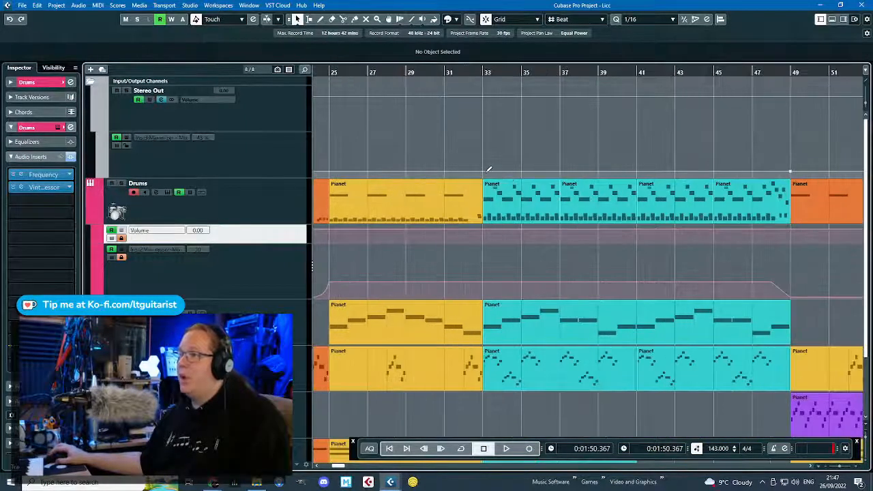
click(488, 168)
scroll(486, 167, down, 3)
scroll(484, 167, up, 2)
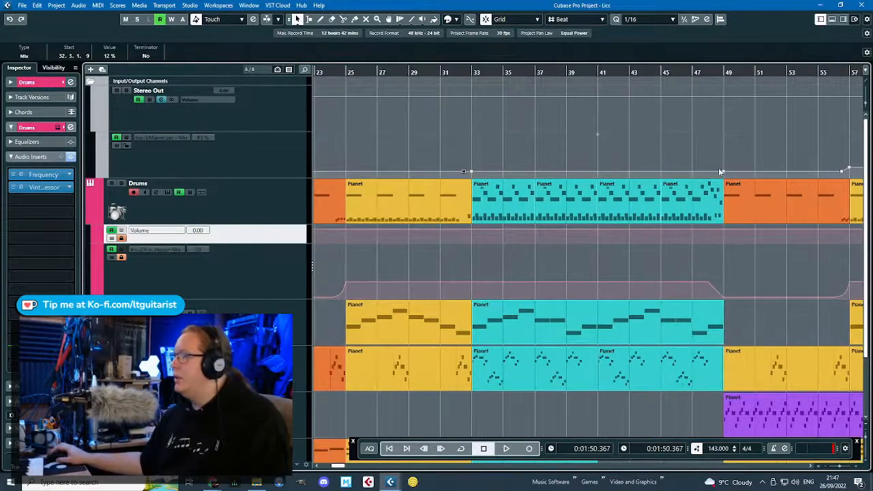
Add a Maximizer Mix point ahead of bar 49 and place it at 48.1.1 with a value of 22 %.
drag(719, 172, 712, 166)
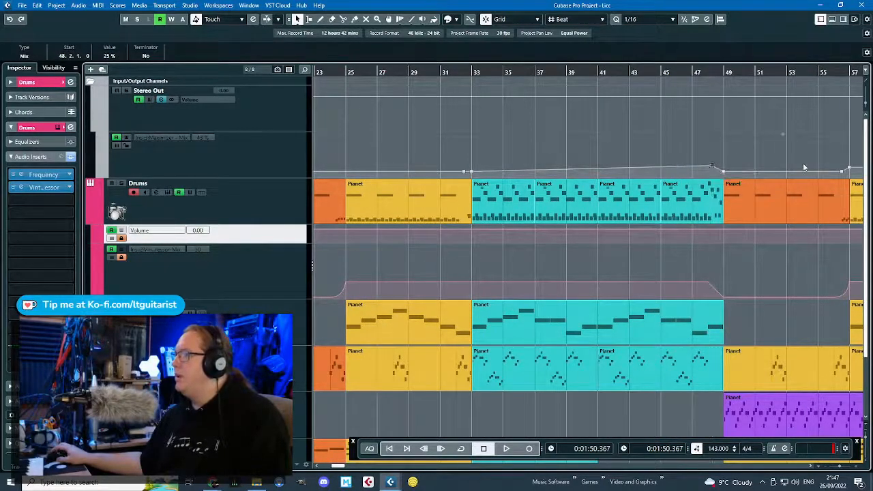
scroll(840, 168, right, 5)
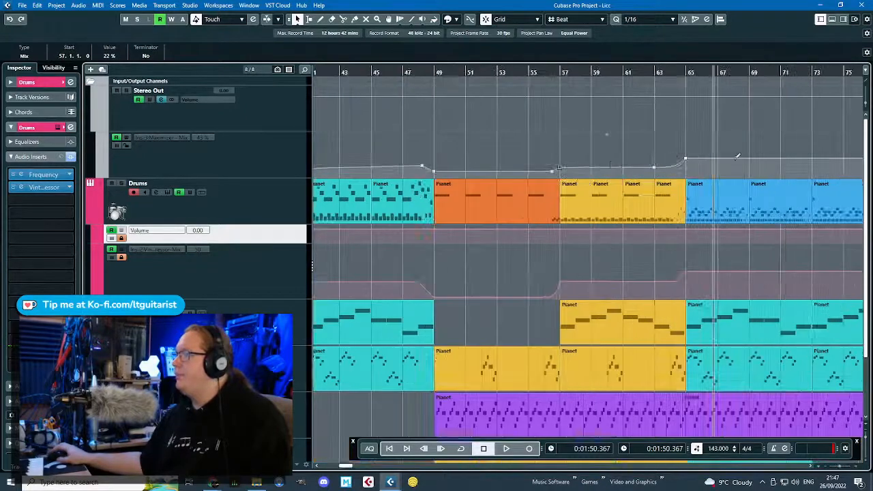
scroll(423, 140, up, 3)
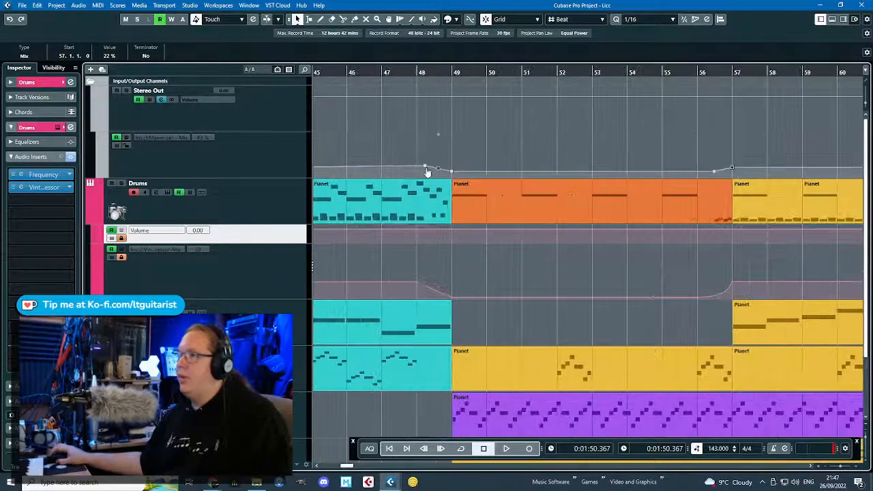
drag(426, 168, 418, 167)
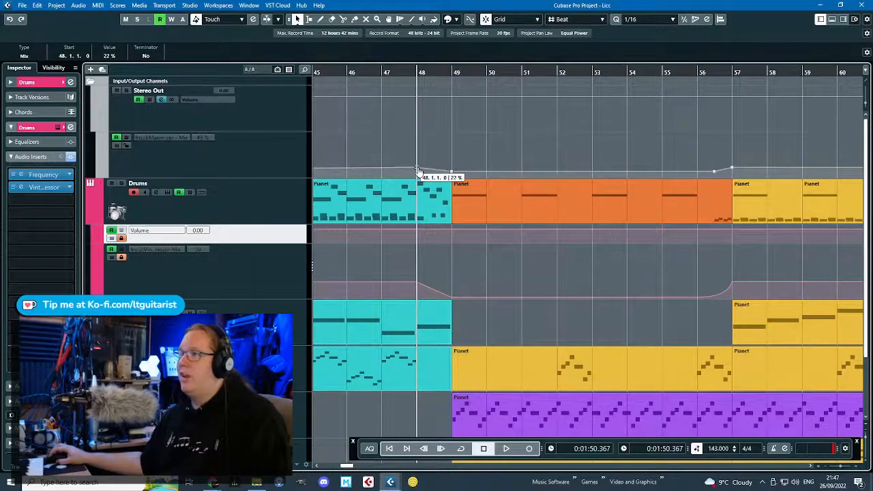
drag(418, 169, 419, 169)
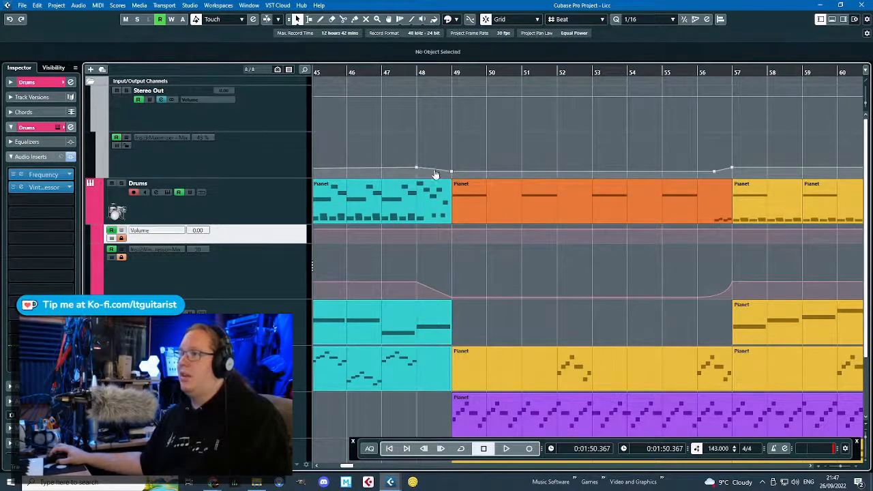
Delete the Stereo Out Maximizer Mix point at bar 33 and bend the segment after about 32.3.1 into a quick rise.
scroll(432, 164, down, 2)
scroll(417, 144, left, 3)
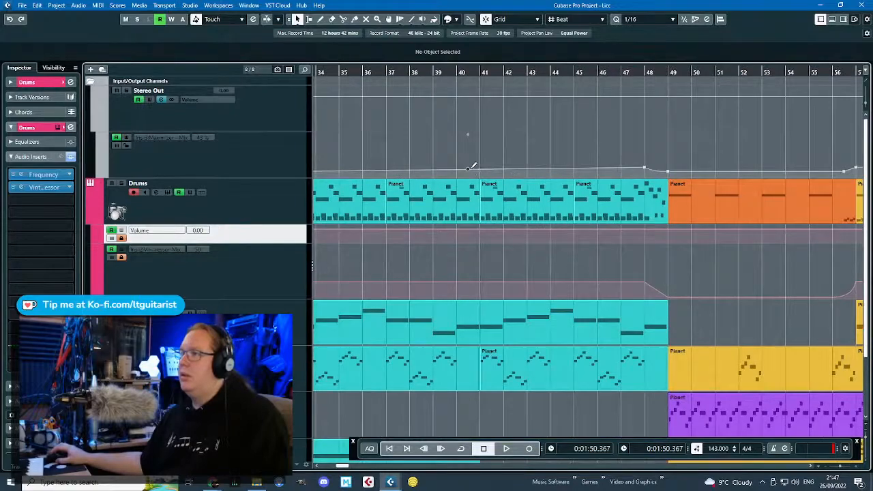
scroll(470, 167, down, 2)
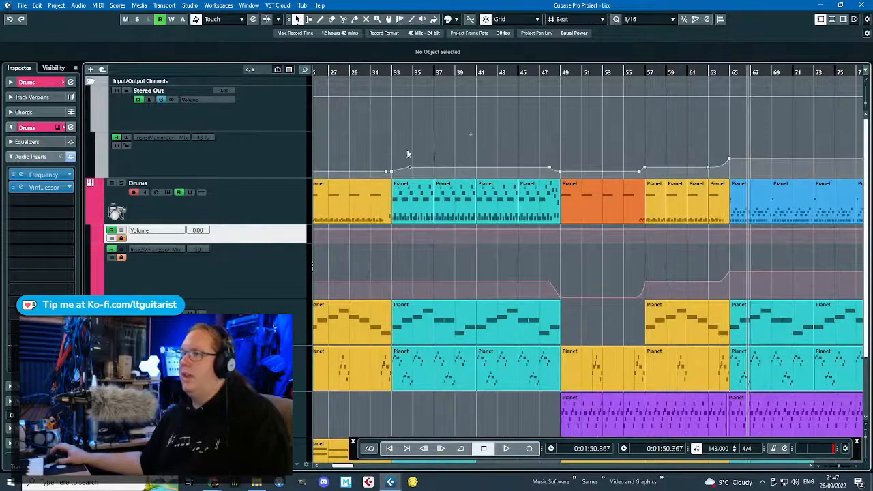
scroll(384, 165, up, 4)
click(457, 171)
key(Delete)
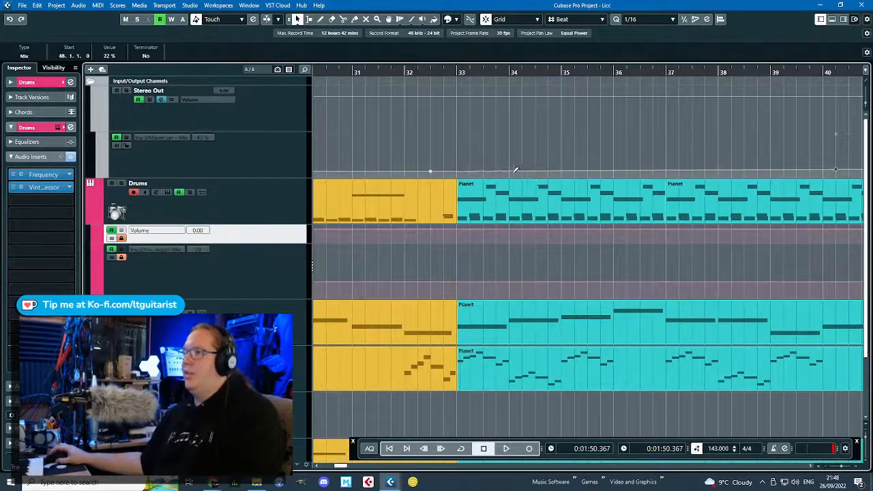
scroll(720, 162, down, 1)
drag(800, 171, 763, 147)
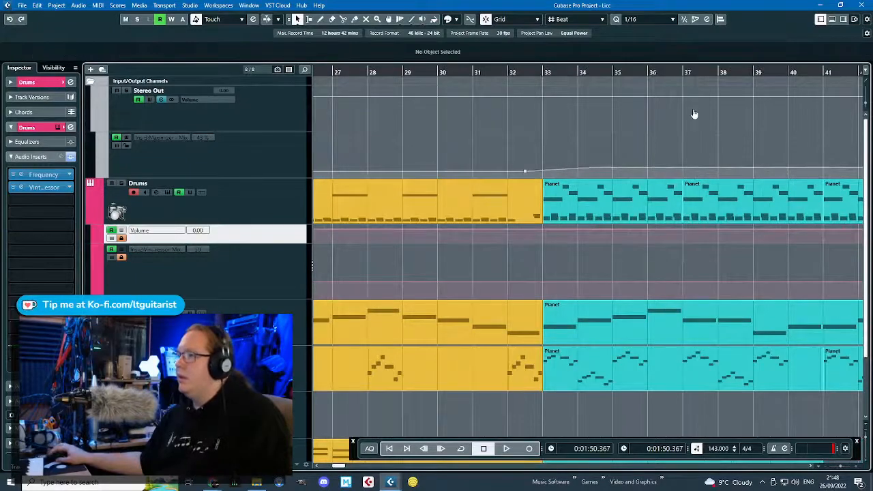
Play the song from about bar 30 and add a Maximizer Mix point at 25.1.1 with 12 %.
click(453, 70)
key(space)
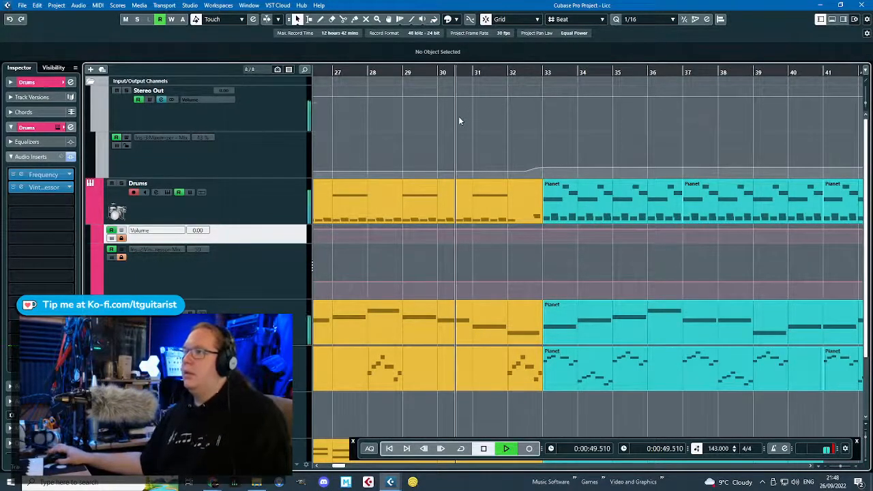
scroll(442, 130, down, 4)
scroll(360, 161, up, 2)
scroll(423, 149, left, 2)
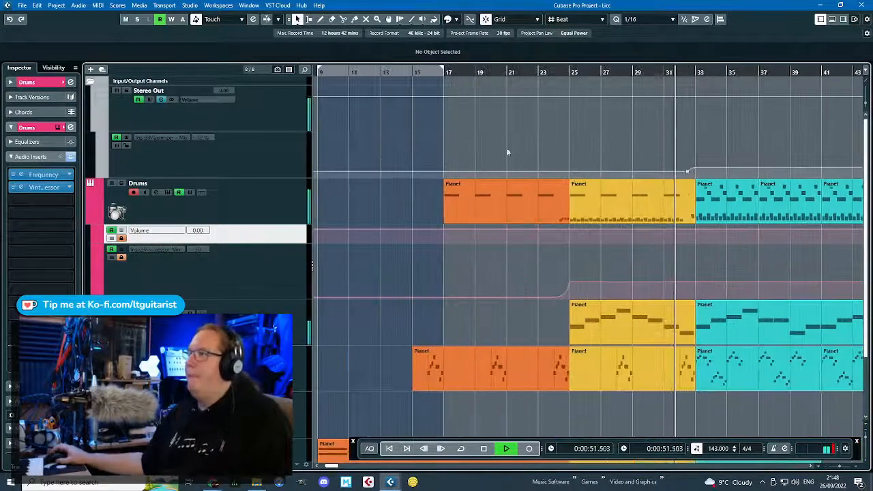
click(571, 171)
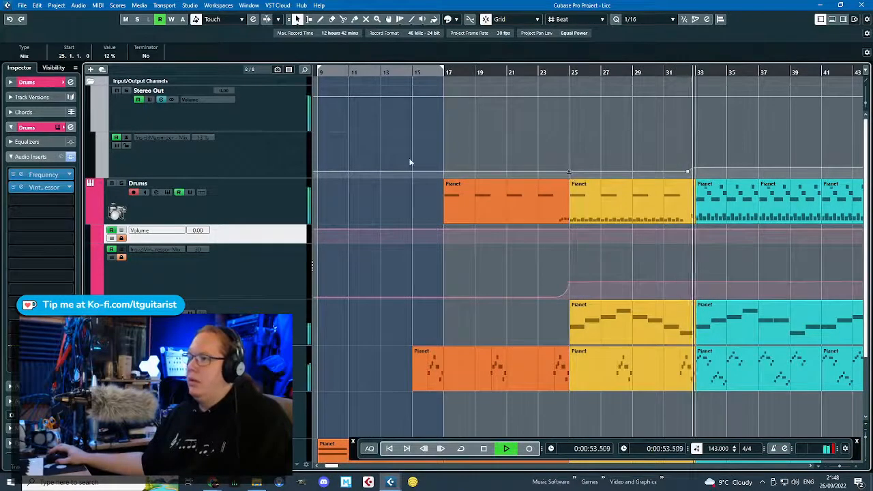
Add a Maximizer Mix point at bar 9 near the lowest value and bend the segment after it into a quicker rise.
scroll(410, 136, left, 3)
scroll(446, 133, down, 2)
click(443, 98)
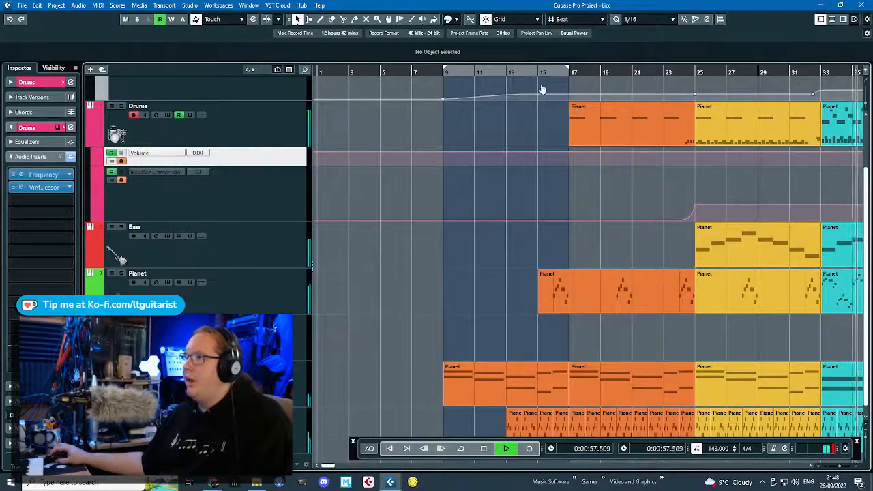
scroll(463, 108, down, 3)
scroll(402, 97, up, 3)
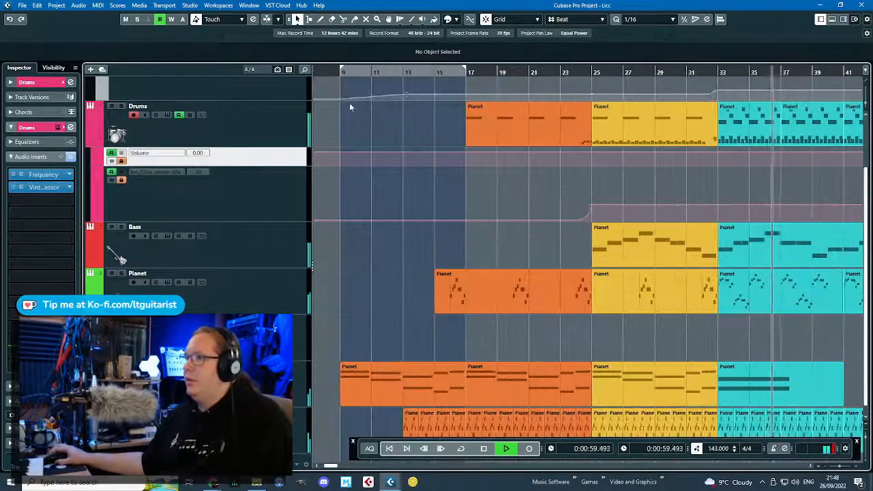
drag(344, 100, 341, 131)
Play the song from about bar 121 and from bar 25 to compare the loud and quiet sections.
scroll(353, 127, down, 6)
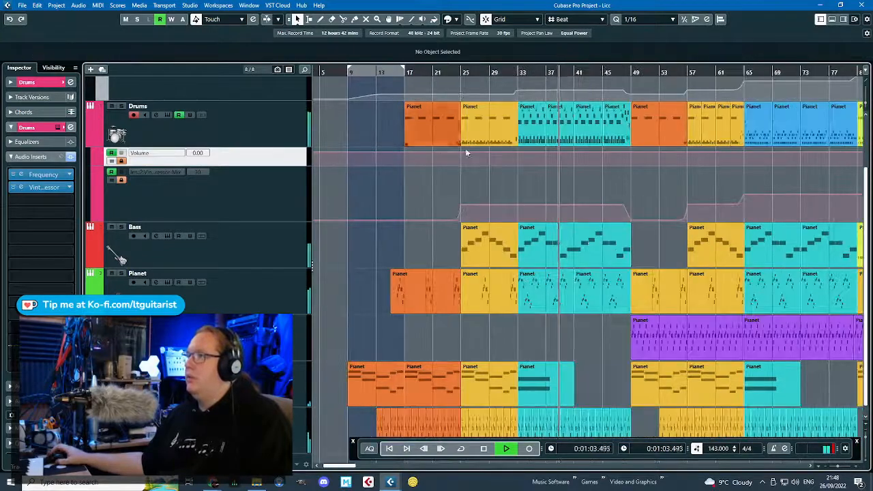
scroll(552, 137, up, 2)
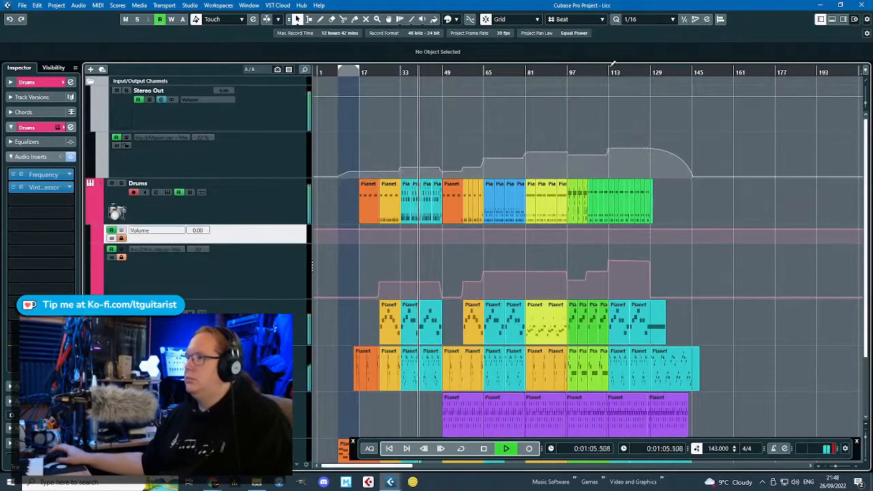
click(629, 71)
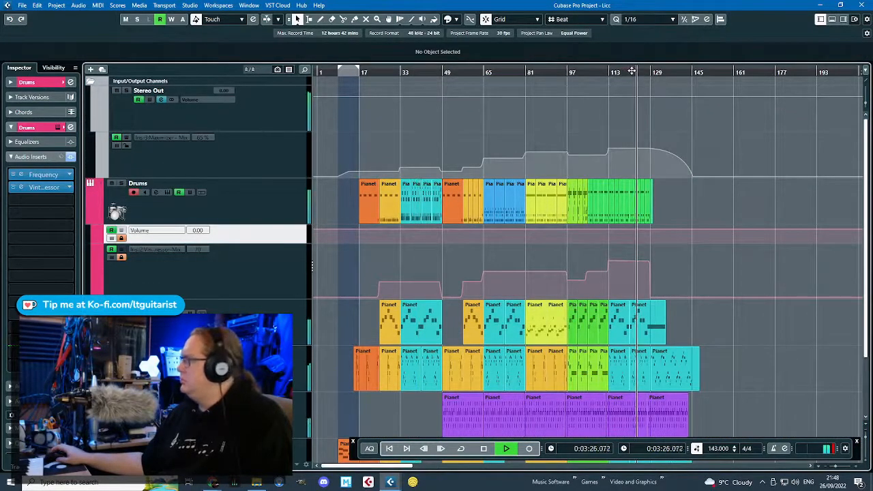
click(379, 72)
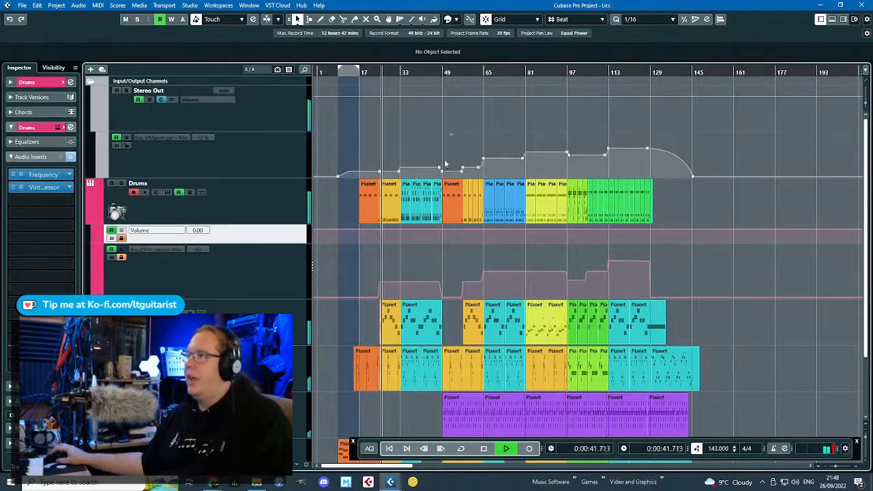
key(space)
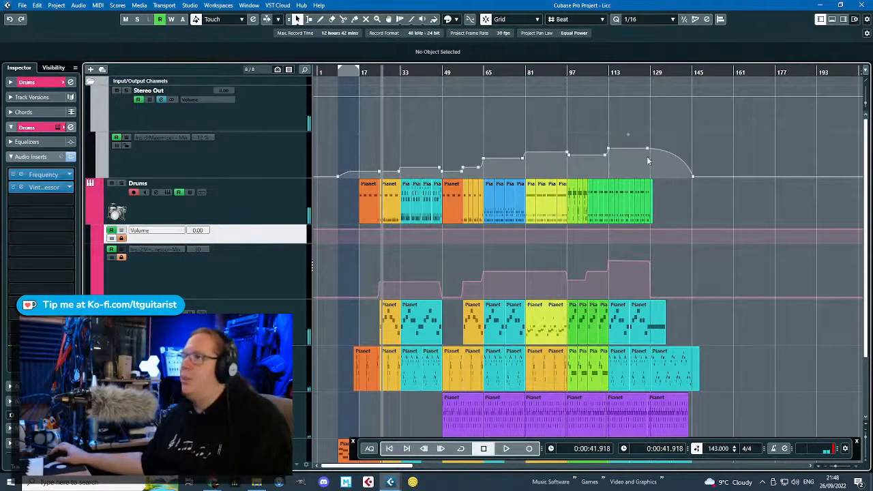
Insert Magneto II in the second insert slot of Stereo Out and load its "Master - more Air" preset.
click(204, 116)
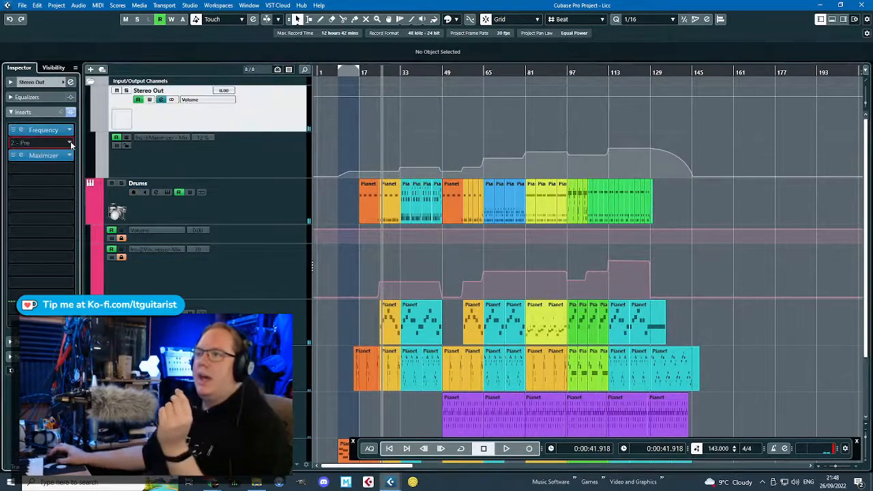
click(44, 130)
click(22, 233)
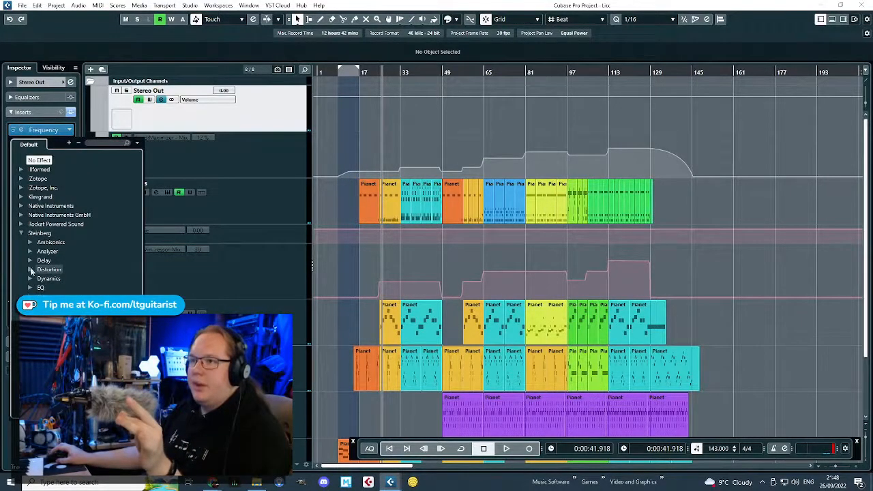
click(62, 332)
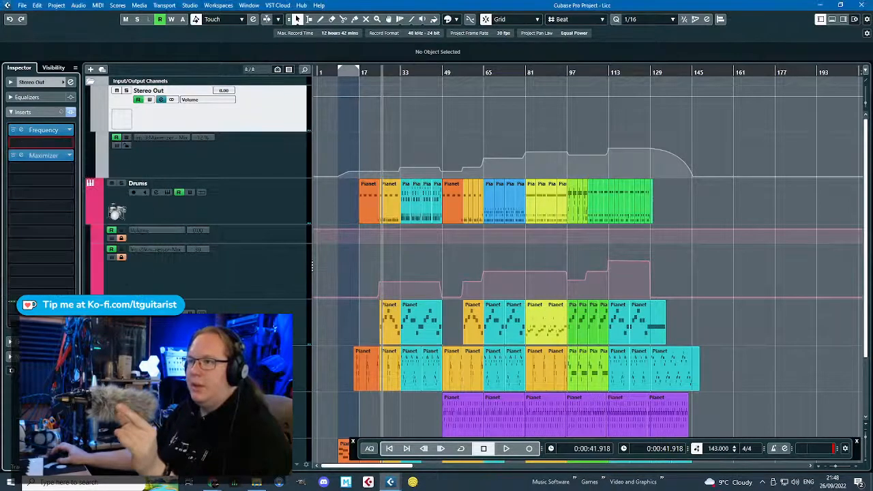
click(548, 180)
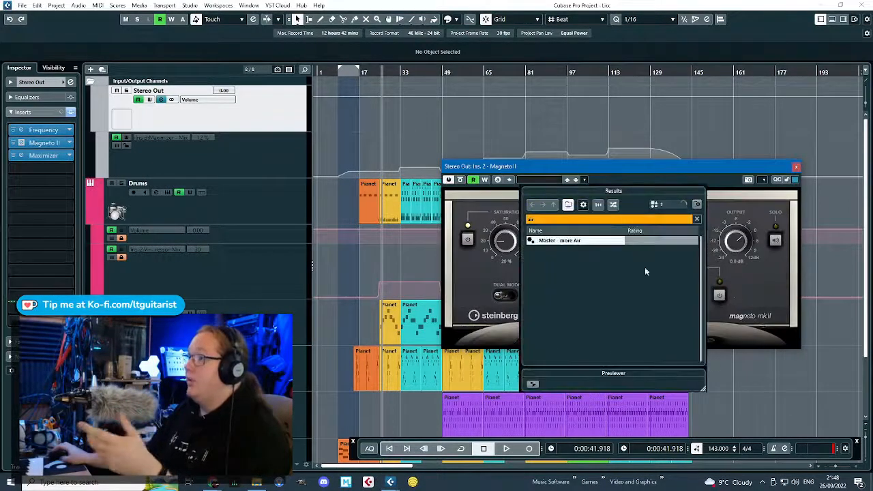
double_click(570, 242)
Play from about bar 113 and set Magneto II's Saturation to 41 % and its Output to -0.4 dB.
key(space)
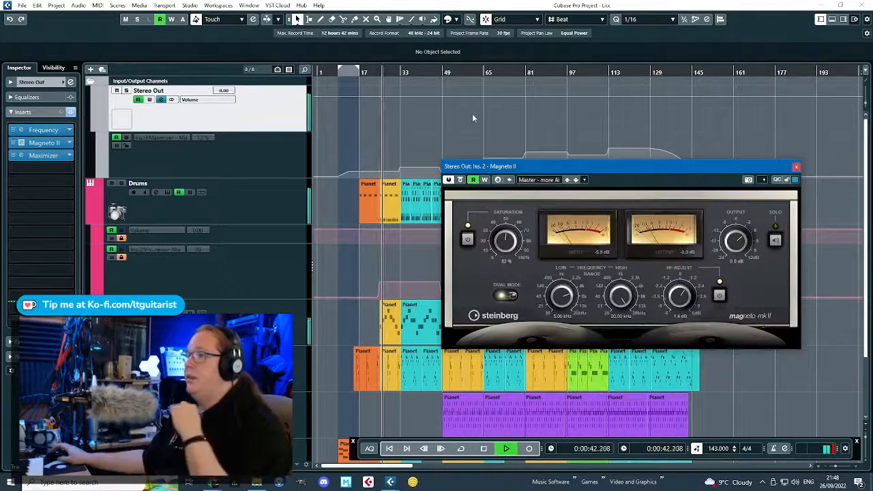
click(608, 75)
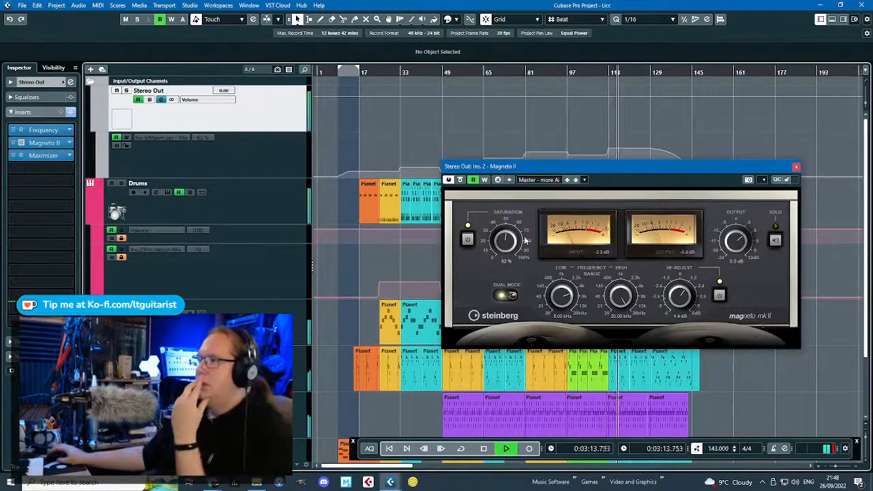
drag(525, 240, 518, 251)
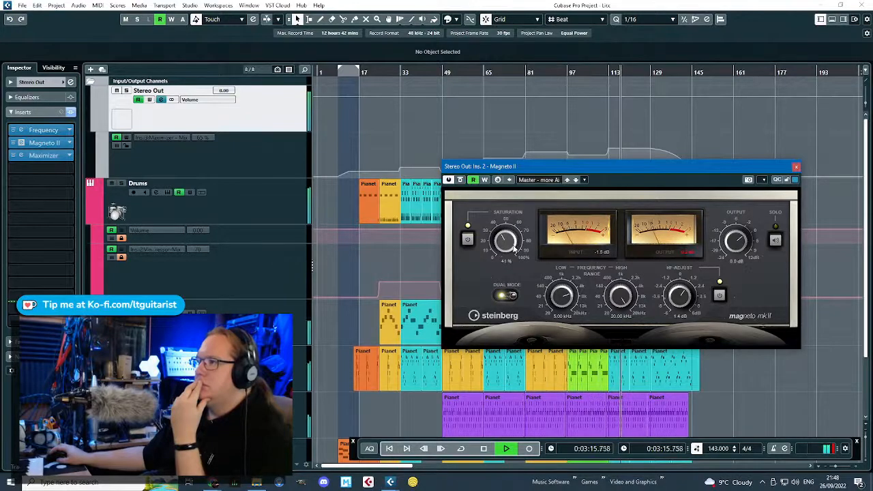
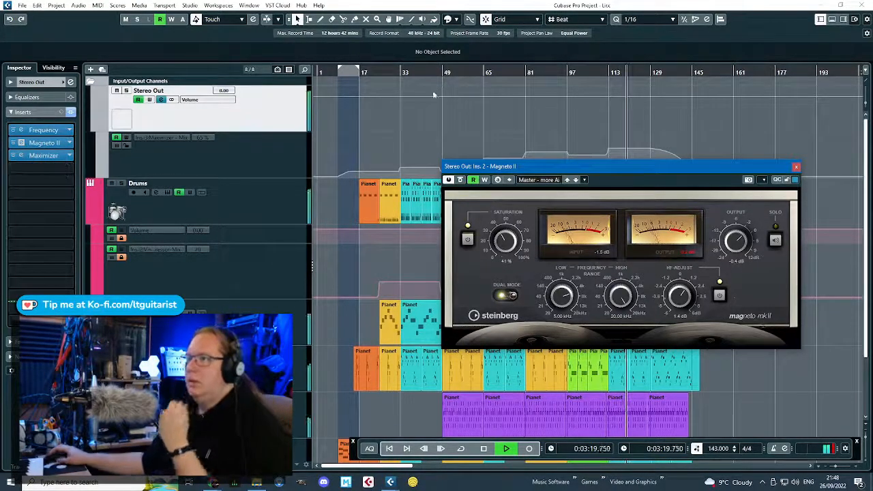
key(space)
Insert Imager in the fourth insert slot of Stereo Out and load its "4 Bands - Expanded Wideness" preset.
click(47, 168)
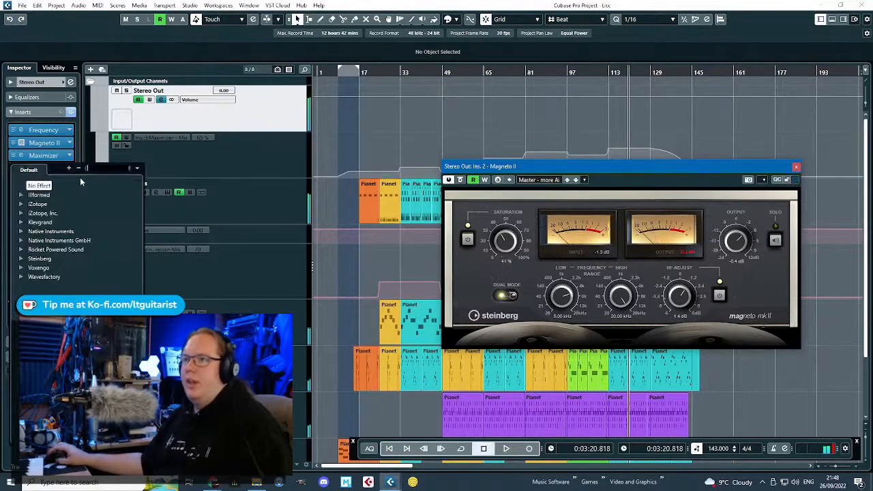
click(22, 260)
click(2, 232)
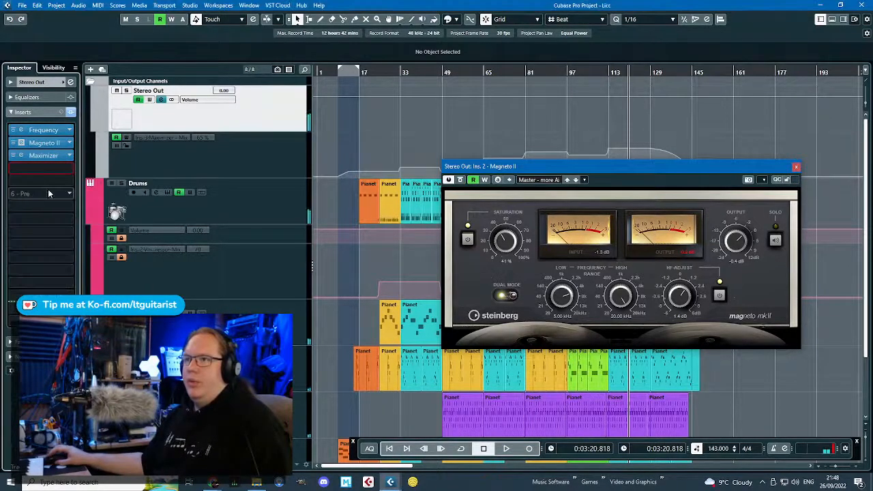
click(67, 169)
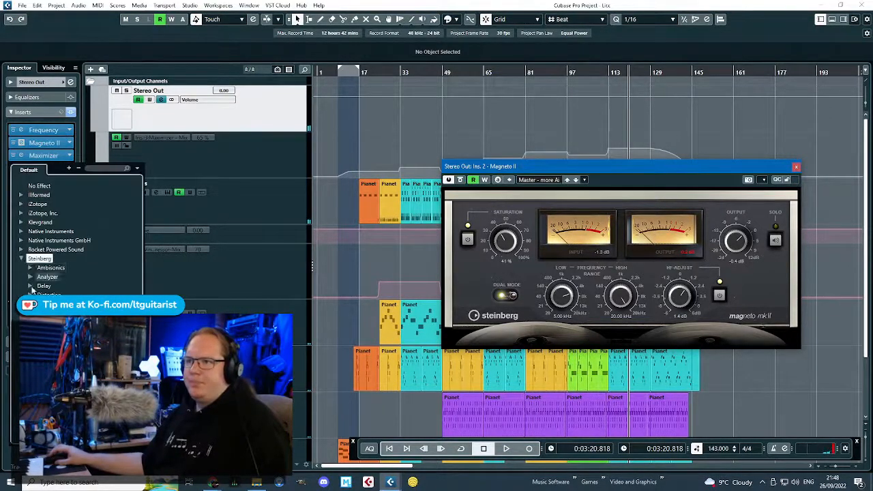
click(48, 156)
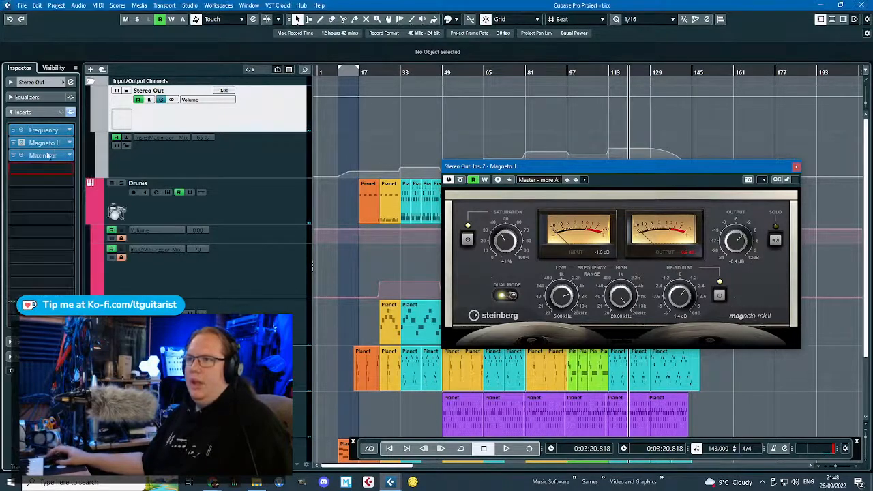
click(401, 104)
click(413, 156)
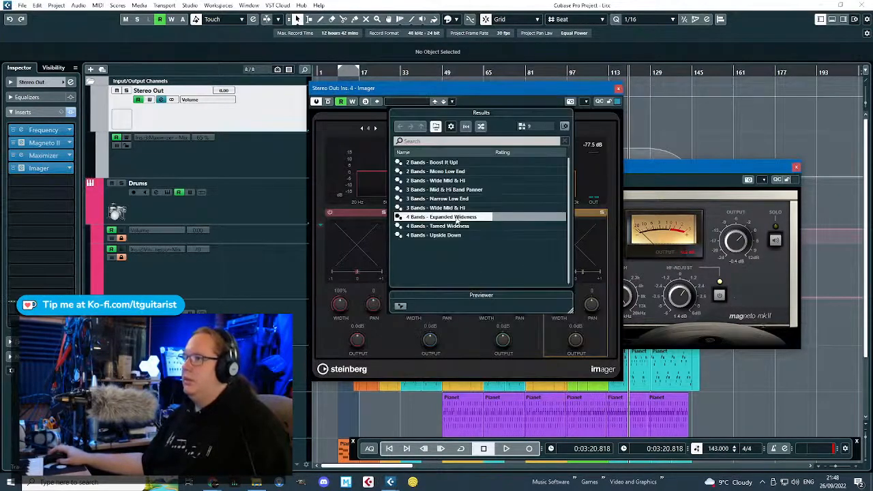
double_click(457, 222)
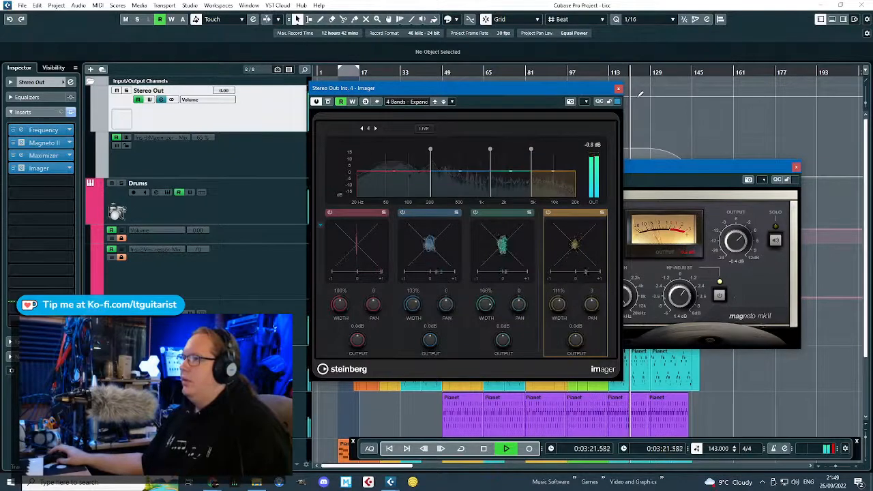
Compare the playing mix with Imager bypassed and active, and close the Imager and Magneto II windows.
click(317, 101)
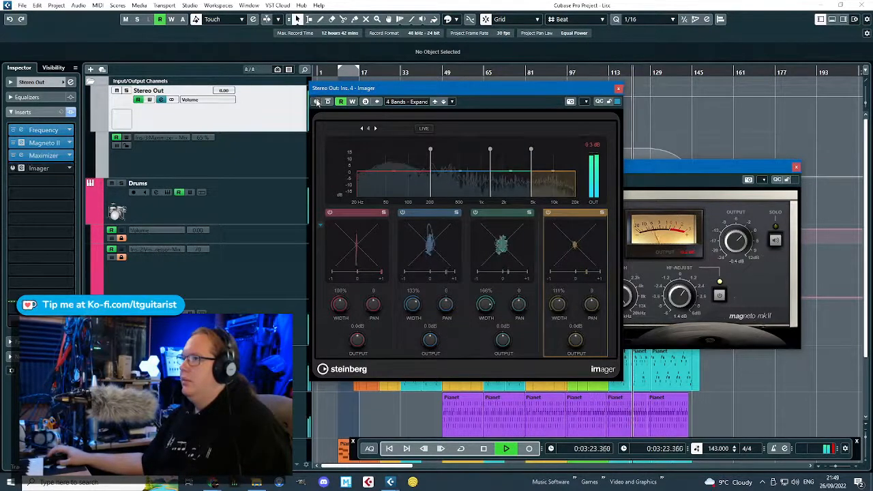
click(316, 101)
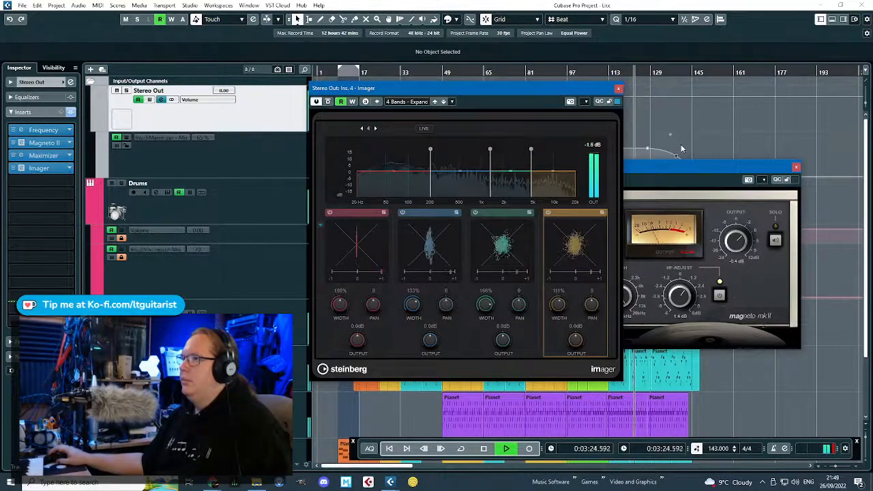
click(796, 166)
click(617, 88)
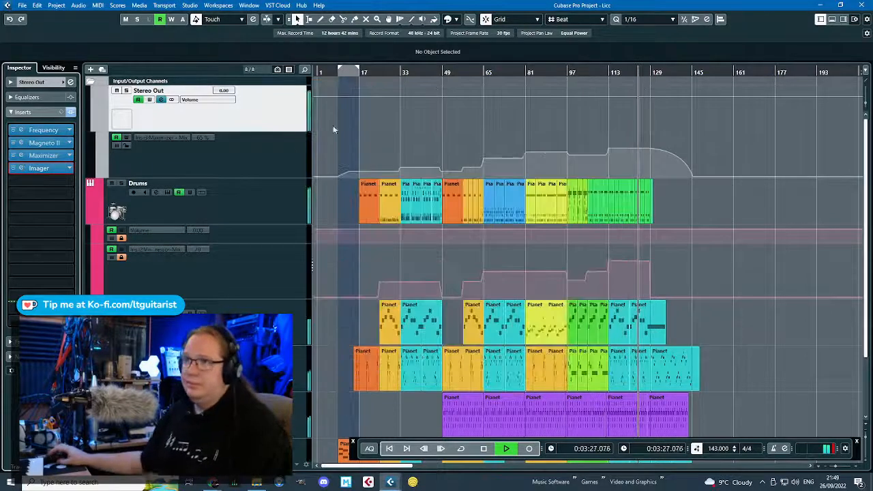
Check the Stereo Out Maximizer's levels during playback and close its window.
click(104, 161)
click(49, 156)
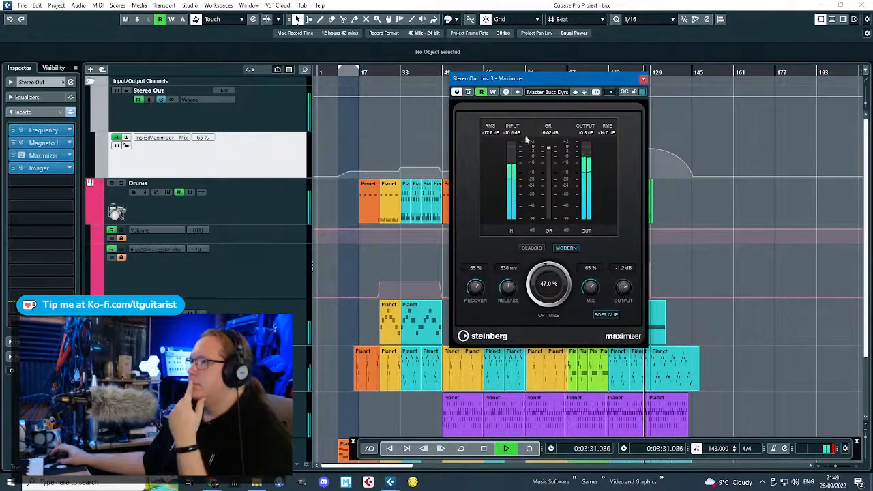
click(643, 80)
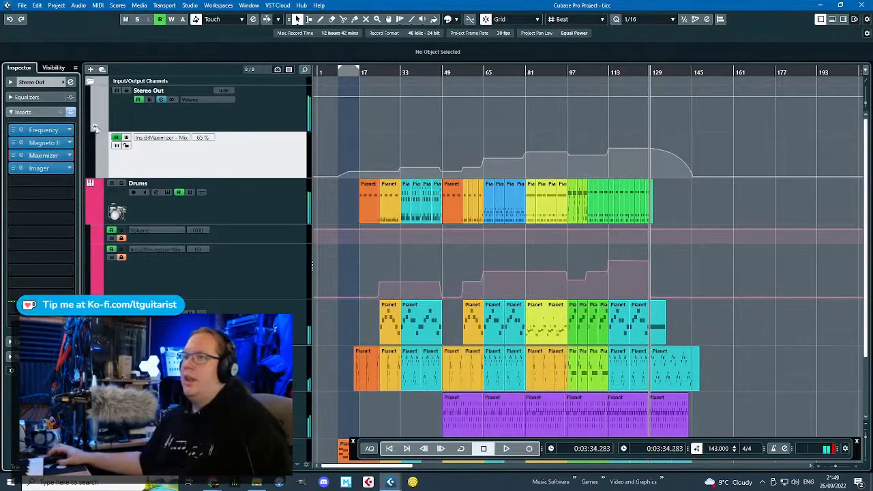
Collapse the automation lanes of the Stereo Out and Drums tracks.
click(95, 128)
click(88, 175)
Add an FX channel to all the instrument tracks from Drums through Kalimba.
click(226, 170)
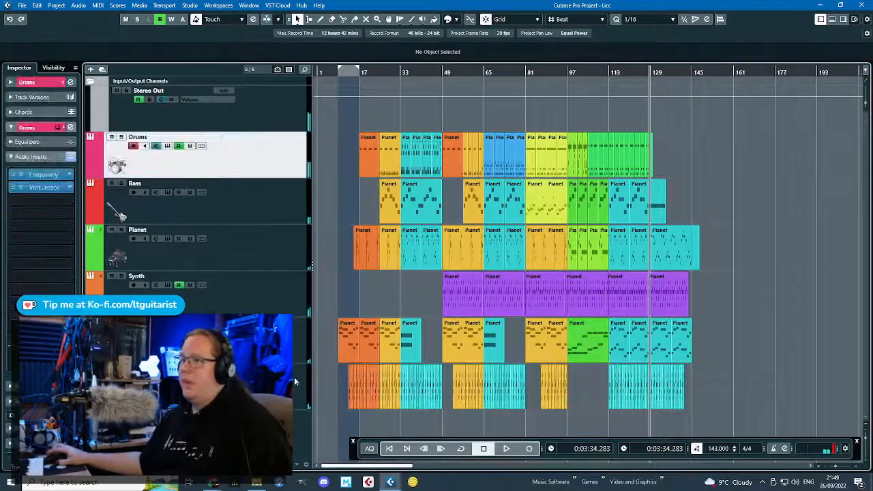
shift+click(296, 380)
right_click(288, 157)
mouse_move(382, 161)
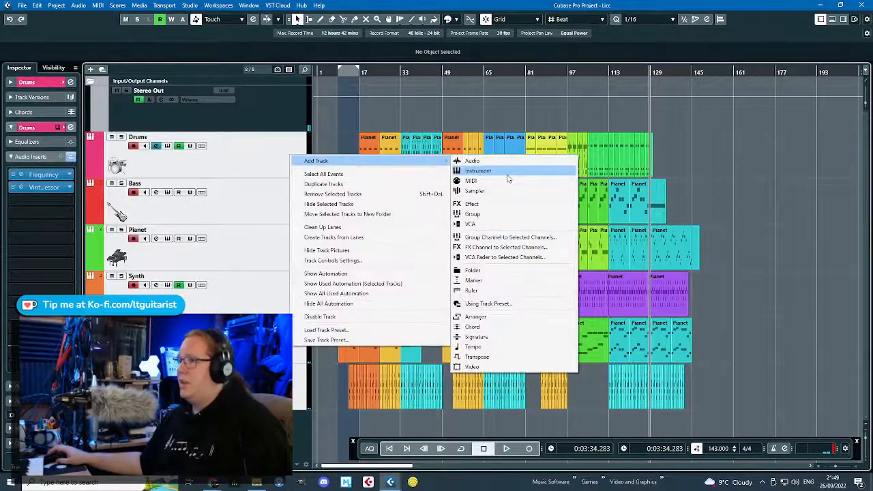
click(502, 248)
click(279, 230)
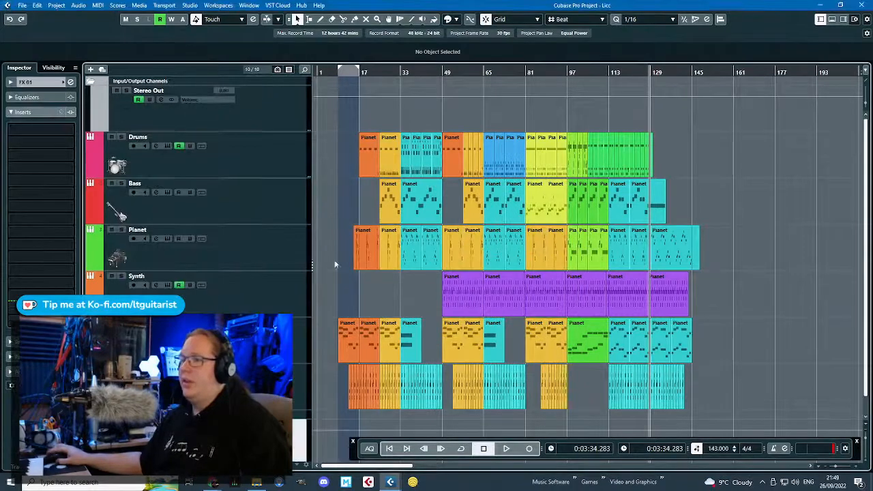
scroll(335, 264, down, 1)
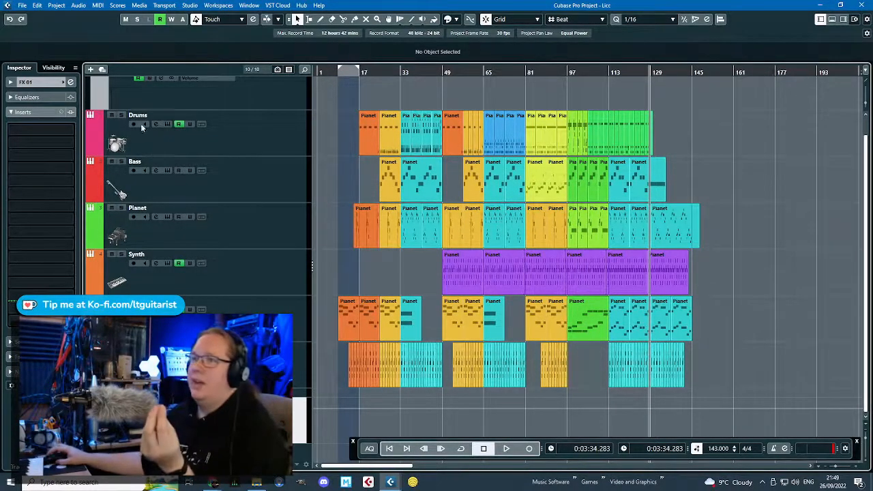
Insert the Frequency EQ in the first slot of FX 01 and load its "Master Buss DeM…" preset.
click(69, 132)
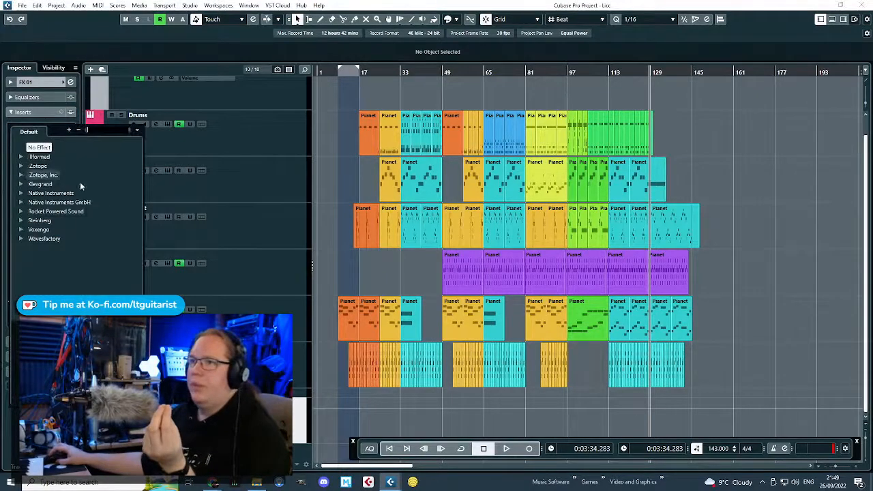
click(21, 220)
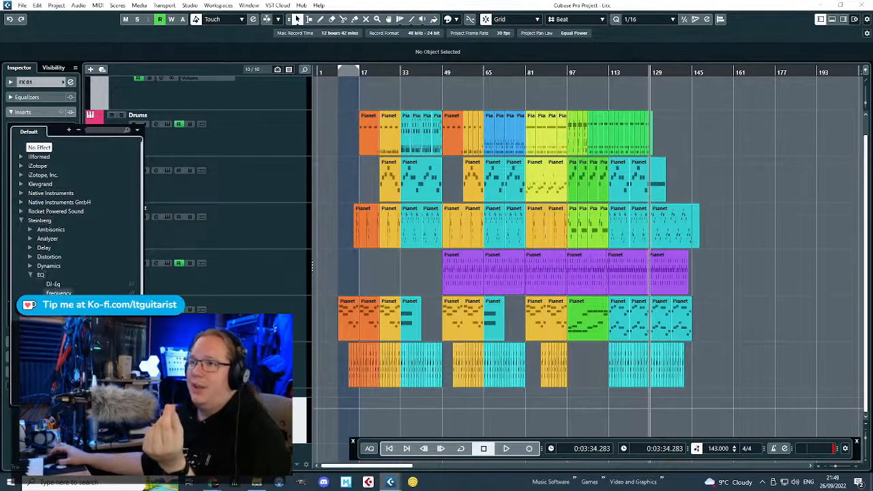
click(58, 292)
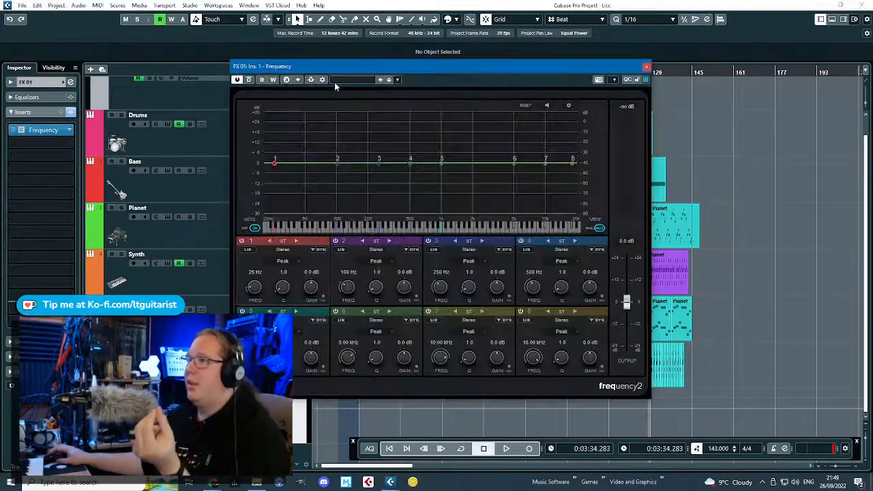
click(334, 81)
double_click(397, 142)
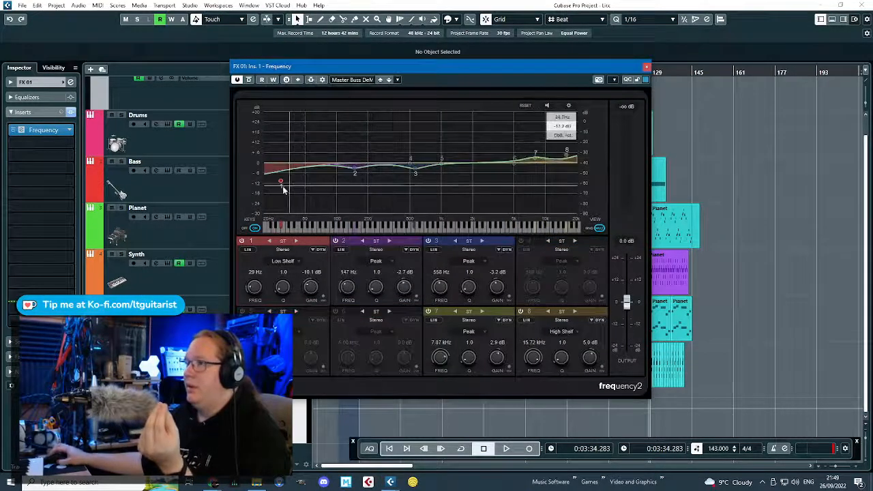
Set Frequency's band 1 to 35 Hz at -24.8 dB and band 2 to 154 Hz at -5.6 dB, and close its window.
drag(284, 189, 289, 204)
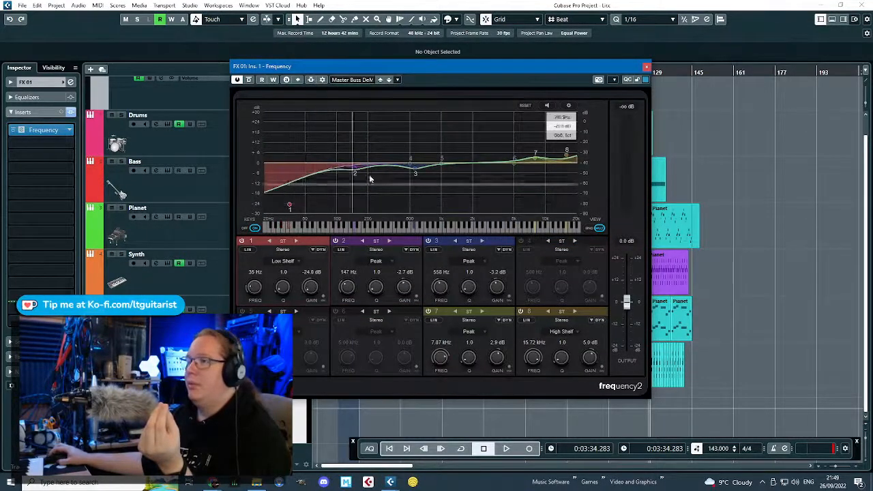
drag(355, 169, 357, 173)
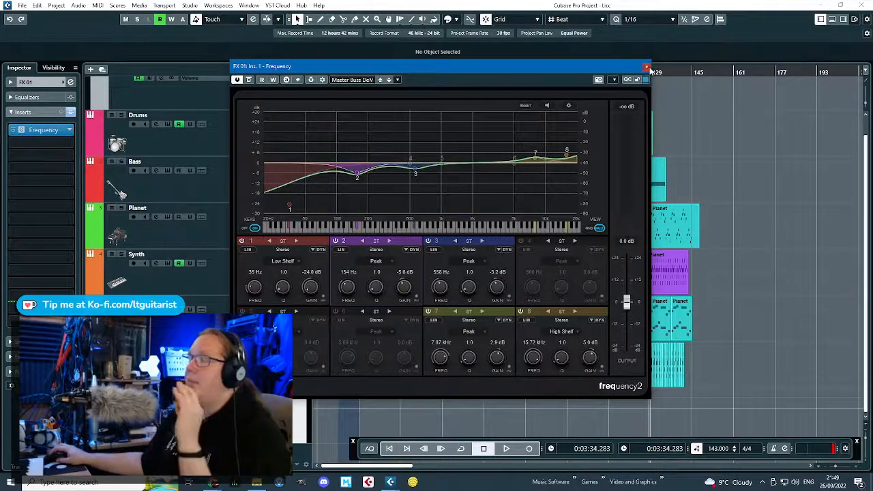
click(646, 67)
Move Frequency to FX 01's seventh insert slot and insert RoomWorks in the second slot with the "Plate Vintage" preset.
drag(52, 131, 59, 205)
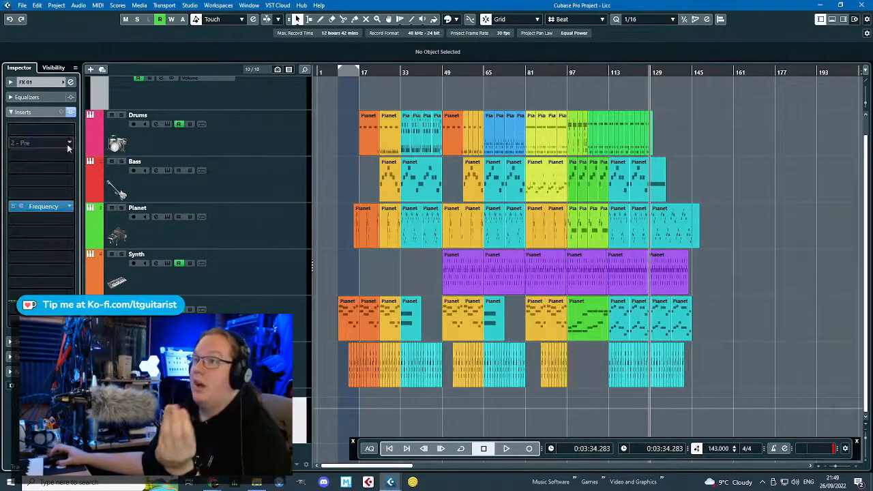
click(69, 145)
click(22, 233)
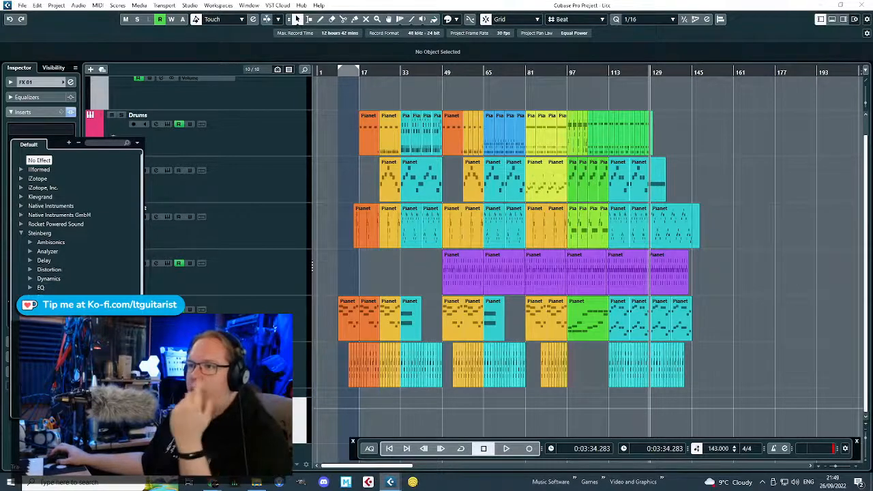
click(54, 369)
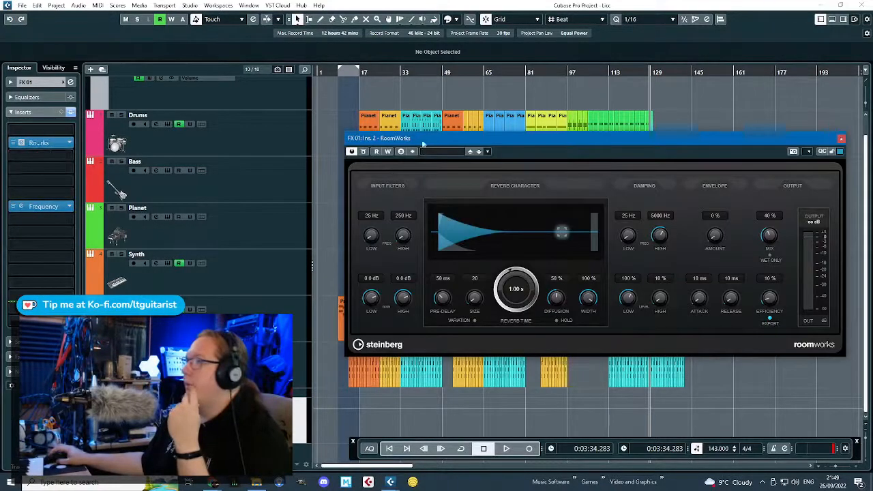
click(434, 151)
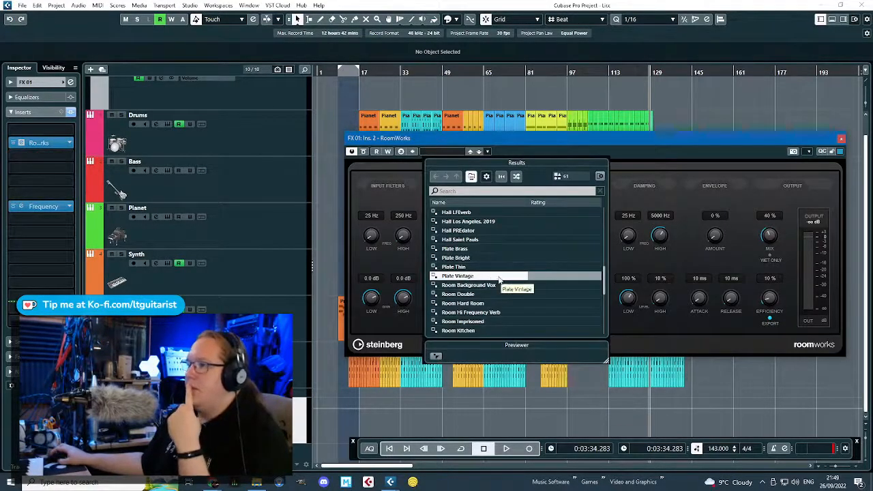
double_click(499, 278)
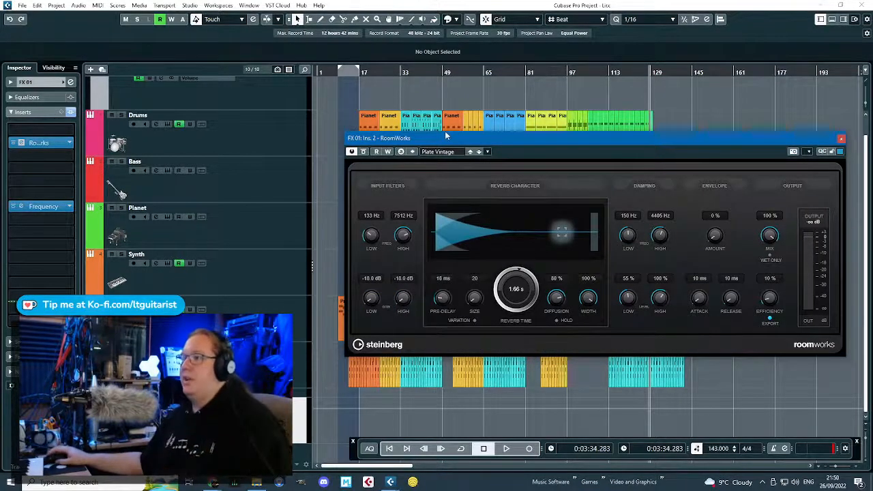
Listen to the reverb near the song's end and in the intro, and close the RoomWorks window.
key(space)
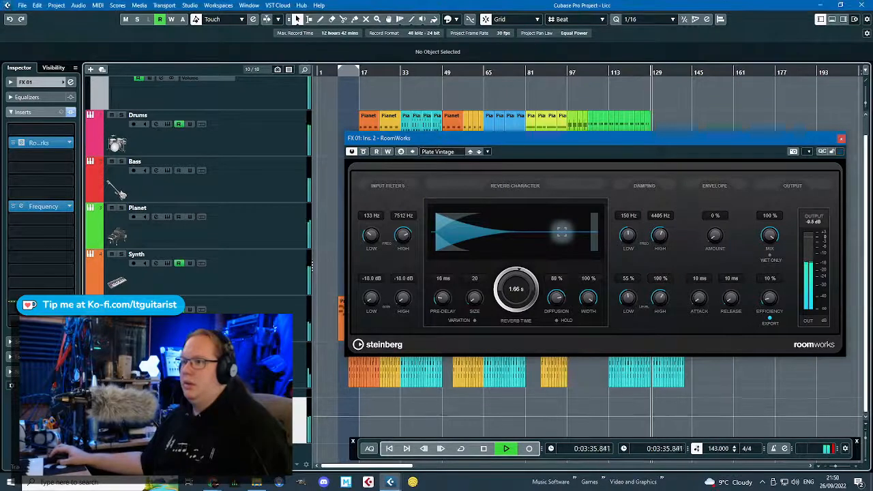
key(space)
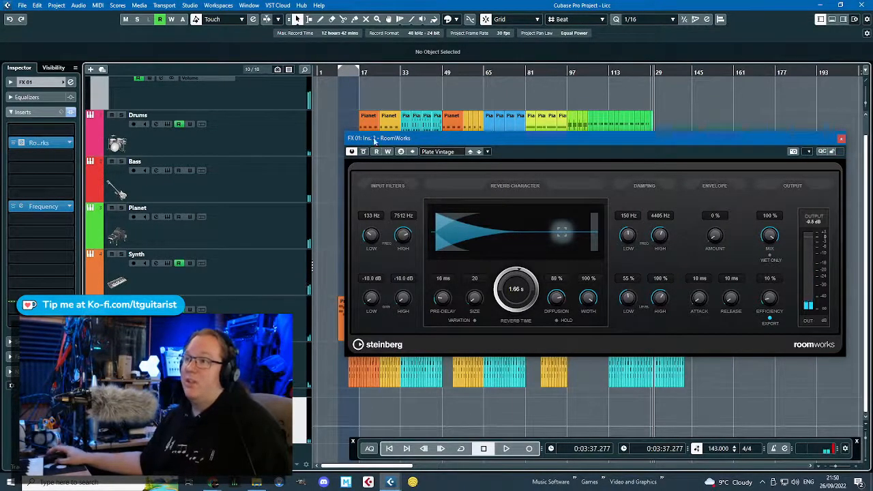
click(343, 71)
key(space)
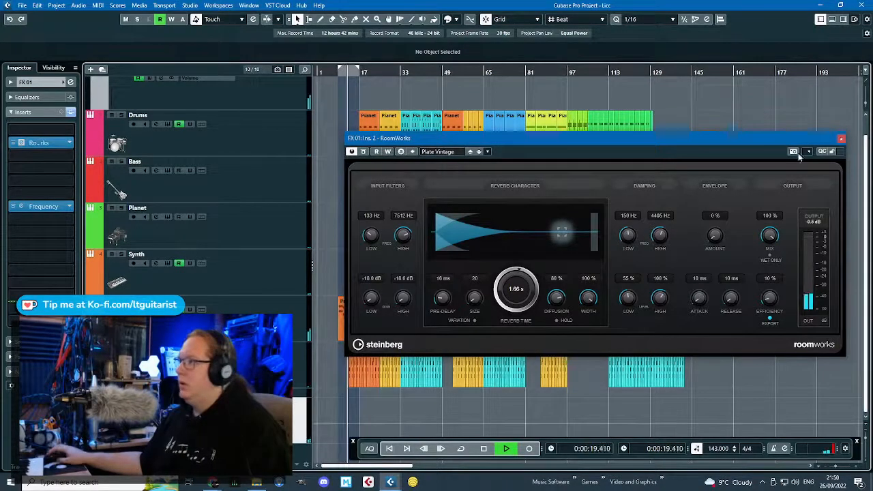
click(841, 138)
scroll(332, 401, up, 5)
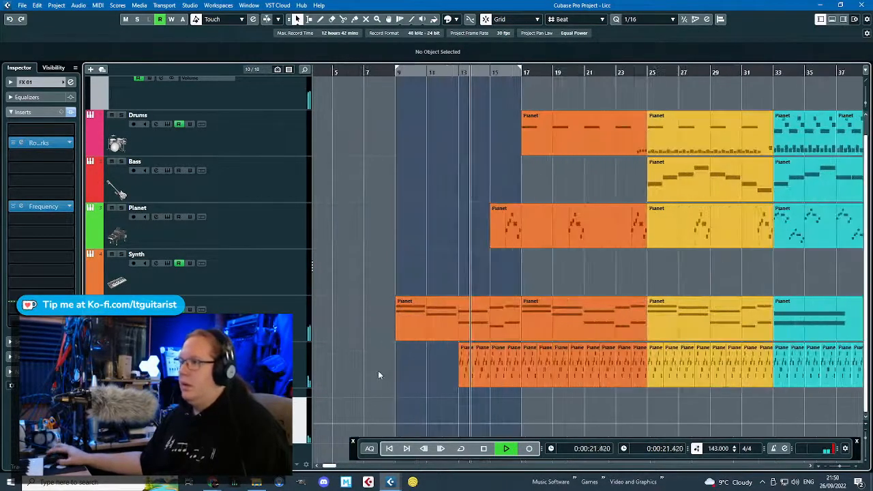
key(space)
Move the FX Channels folder directly below Stereo Out, above the Drums track.
scroll(374, 388, down, 3)
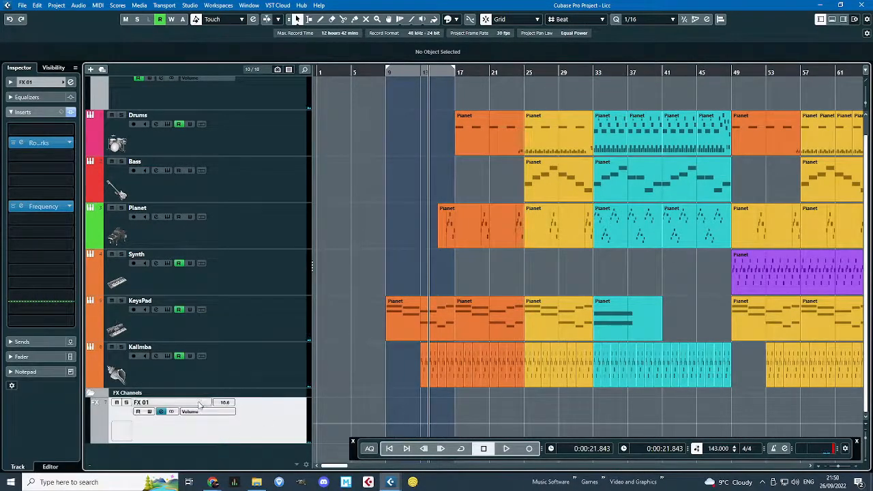
drag(202, 393, 240, 139)
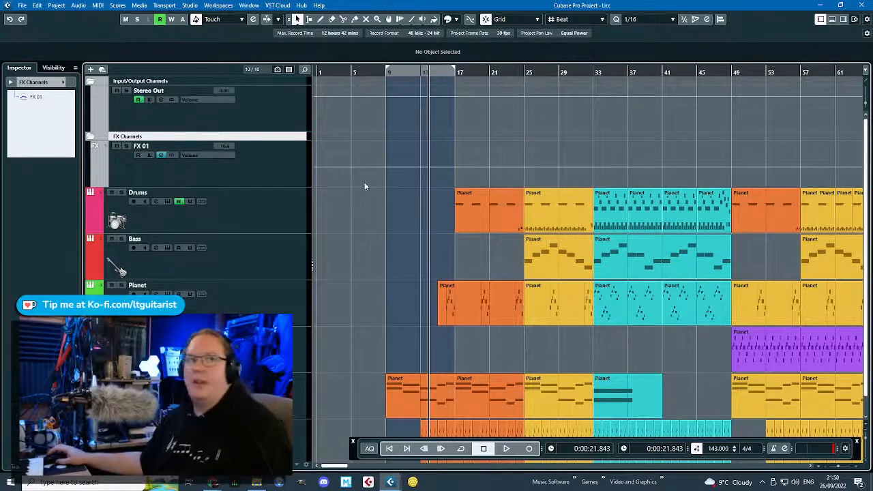
scroll(355, 250, down, 2)
scroll(376, 239, up, 2)
scroll(372, 238, left, 2)
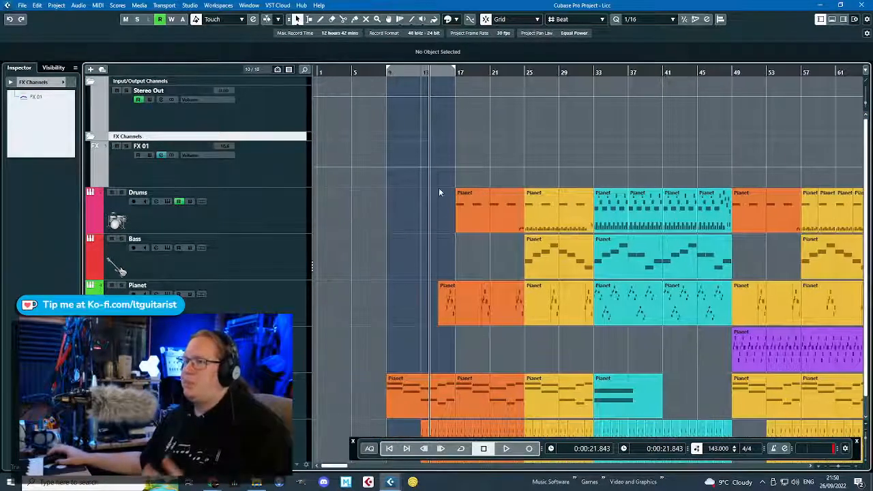
Draw FX 01 volume automation starting at -6.90 dB at bar 9 and curving down to about -17 dB at bar 25.
click(389, 168)
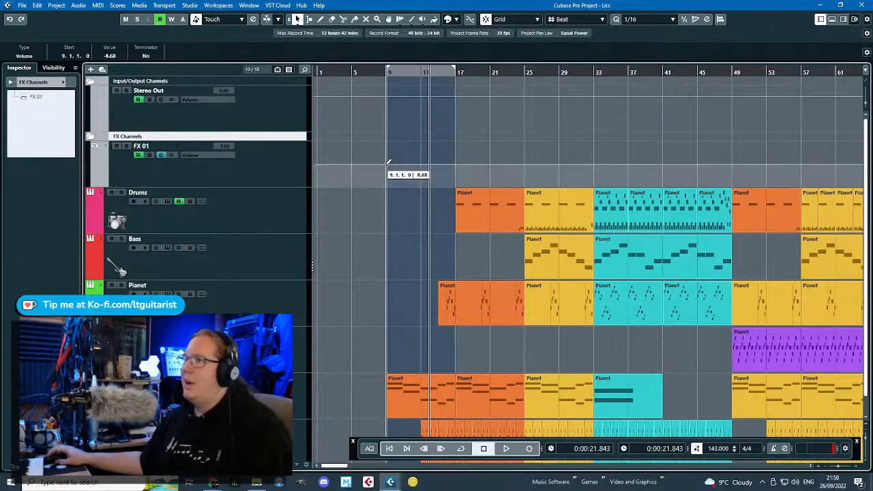
drag(388, 164, 389, 161)
click(524, 170)
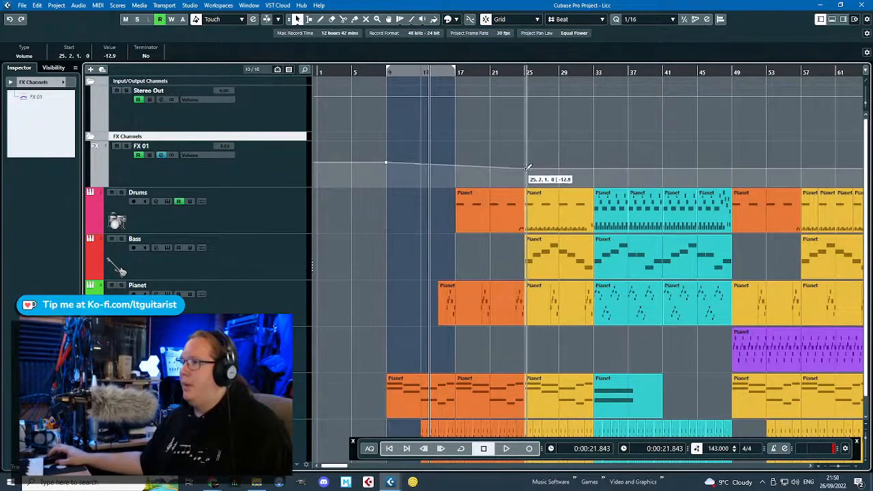
drag(465, 169, 477, 162)
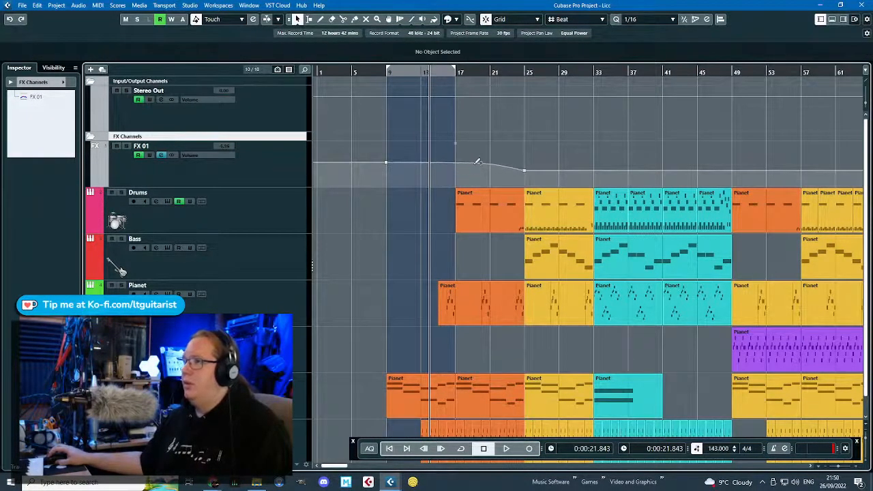
drag(525, 175, 525, 175)
Play from bar 25 and set the FX 01 volume point there to -17.8 dB.
click(526, 73)
key(space)
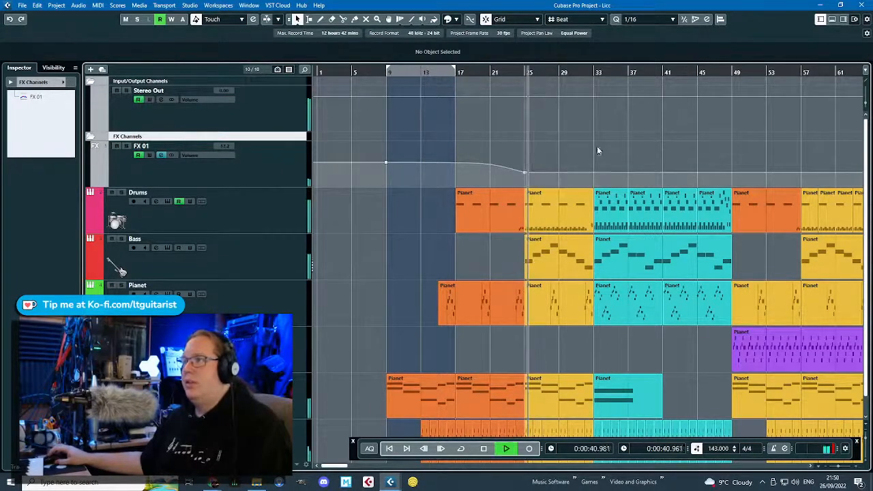
click(524, 178)
drag(525, 179, 524, 176)
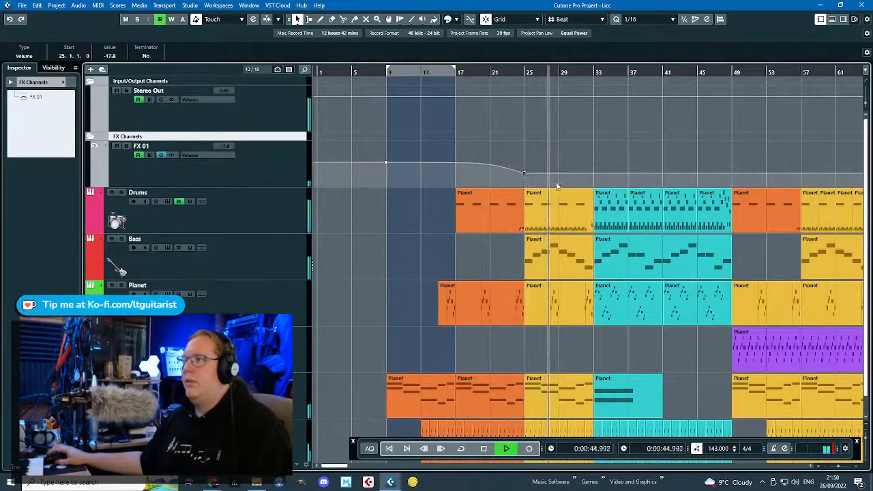
scroll(559, 184, down, 4)
key(space)
Add FX 01 volume points at -17.8 dB at bars 49 and 57 and just before bar 49, at 48.3.
scroll(513, 191, up, 8)
click(483, 173)
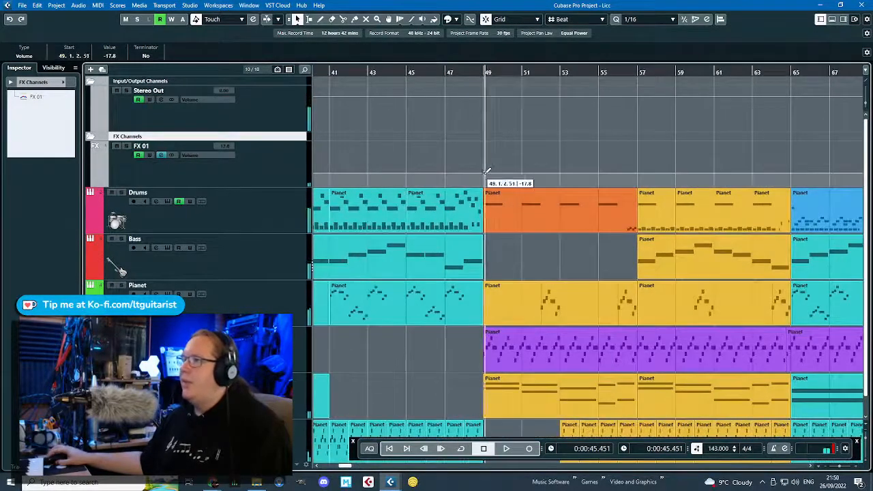
click(639, 173)
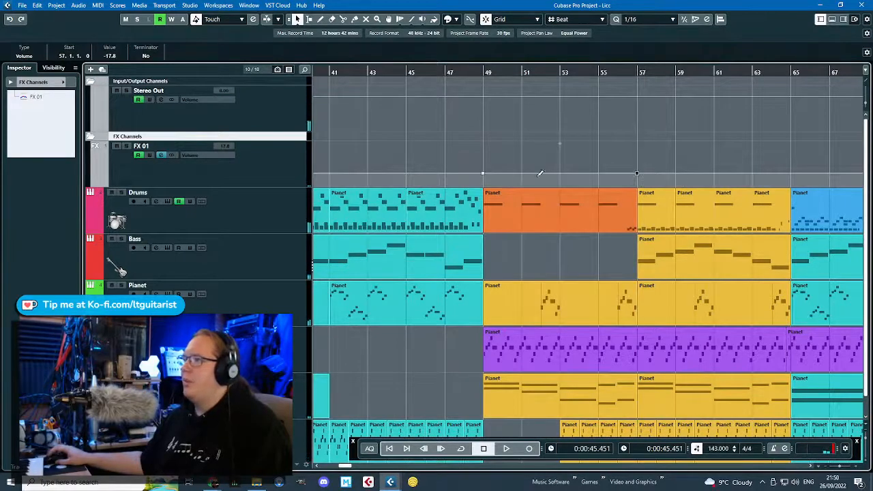
scroll(474, 170, up, 2)
drag(481, 174, 478, 176)
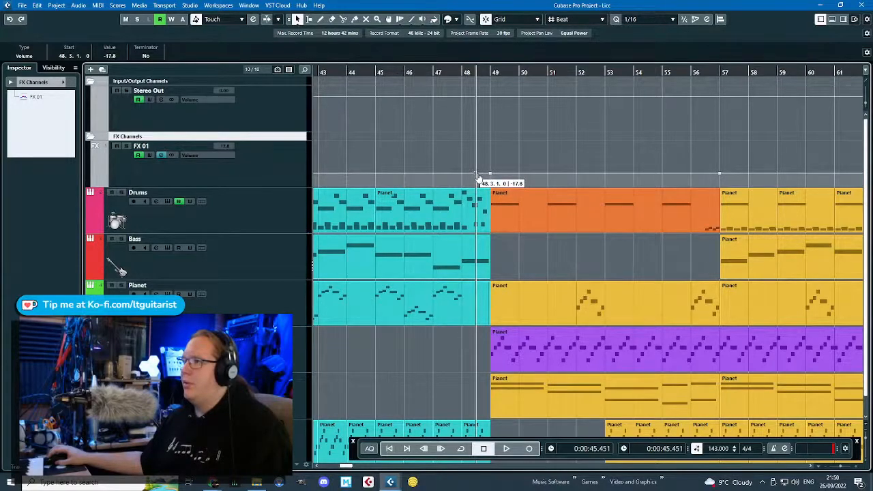
drag(478, 176, 477, 177)
scroll(493, 182, down, 2)
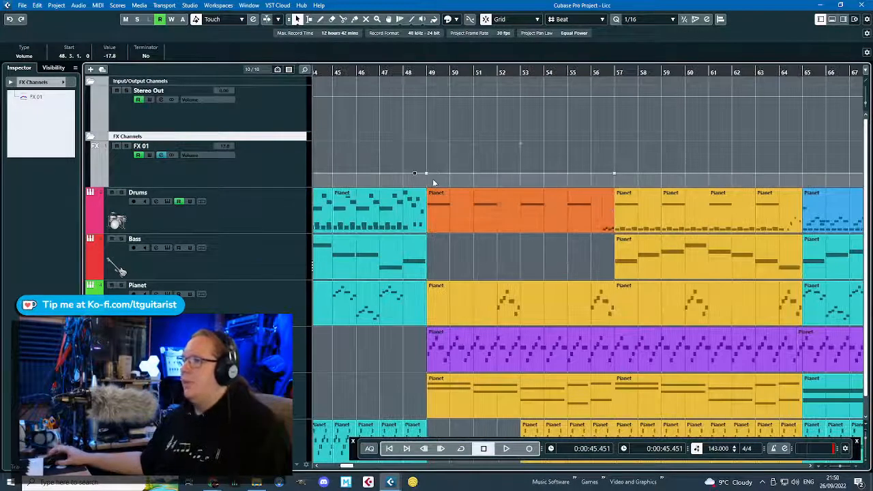
Raise the FX 01 volume to -9.05 dB at bar 53 with a curved fall to bar 57, and remove the bar 49 point.
drag(522, 172, 520, 165)
click(567, 168)
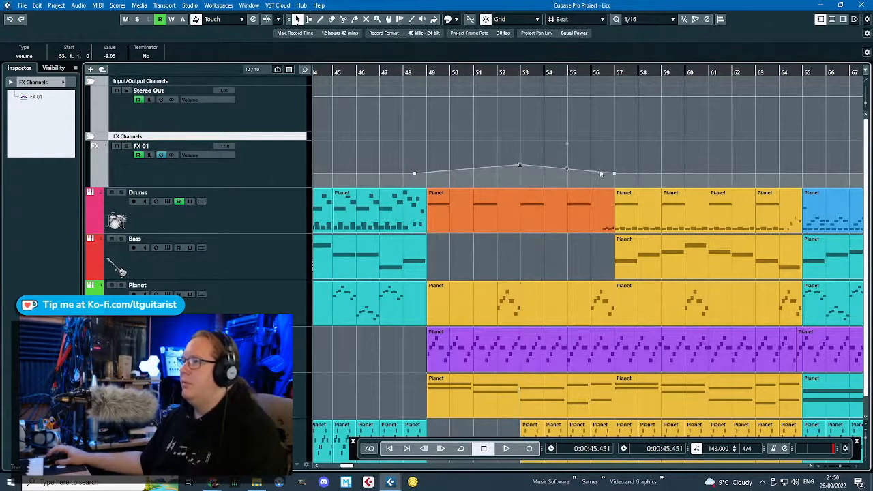
key(Delete)
scroll(454, 154, down, 2)
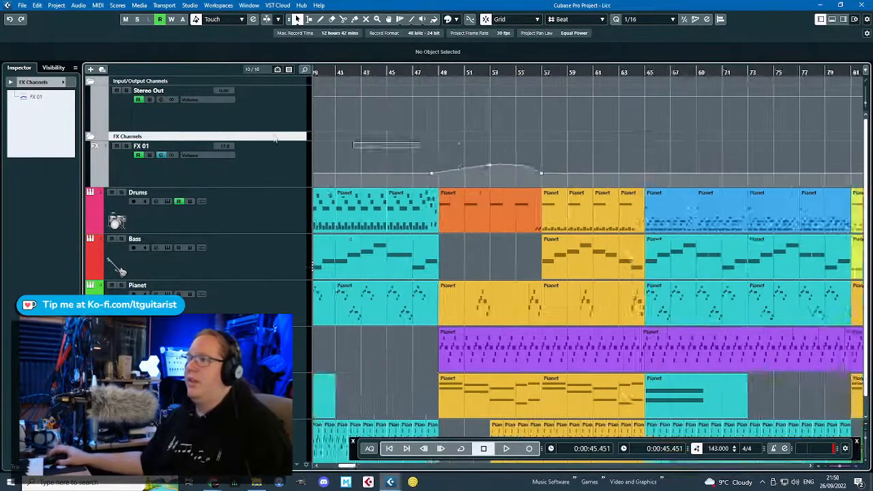
Compare the FX 01 volume automation points at bars 9 and 53.
scroll(395, 158, left, 5)
scroll(329, 163, down, 2)
scroll(347, 165, left, 2)
click(374, 168)
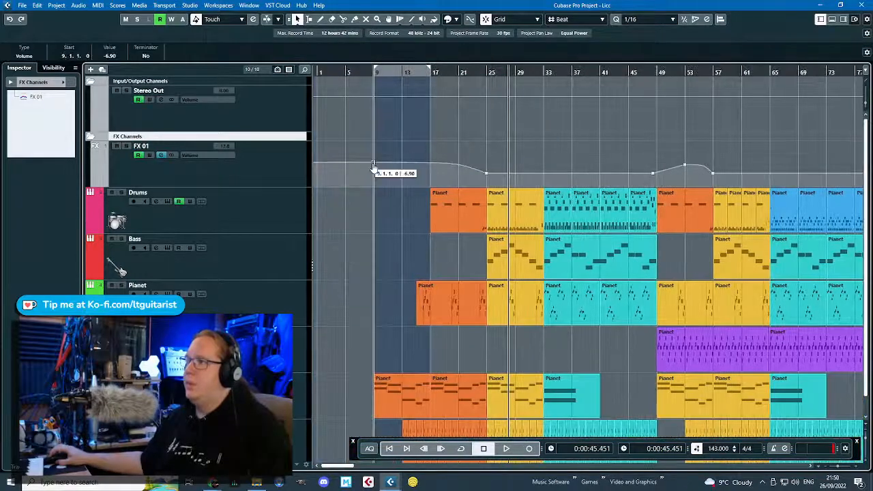
scroll(711, 175, up, 2)
click(653, 168)
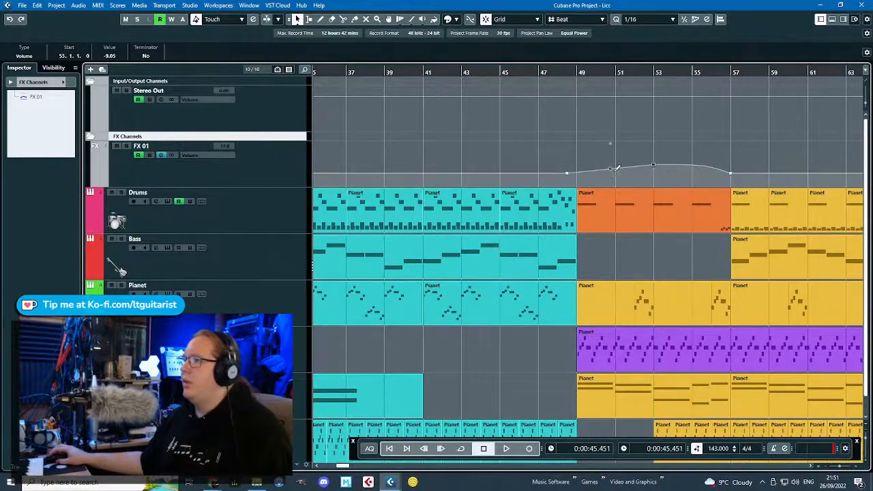
Curve the FX 01 volume rise between bars 48.3 and 53, and listen to the passage from about bar 49.
drag(610, 171, 606, 167)
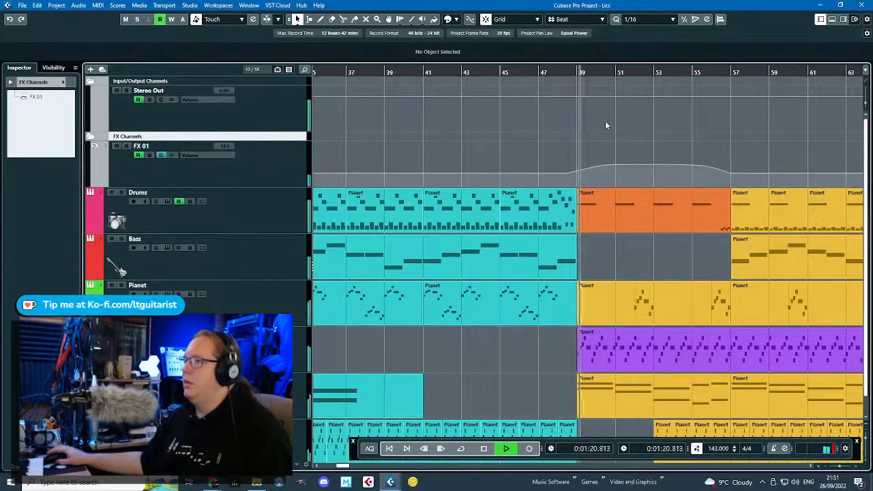
scroll(604, 121, down, 2)
scroll(619, 141, right, 3)
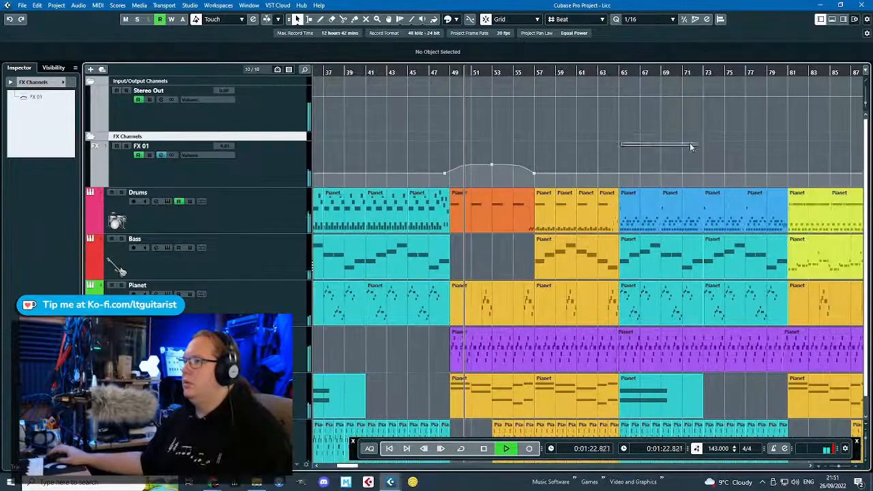
scroll(600, 144, down, 4)
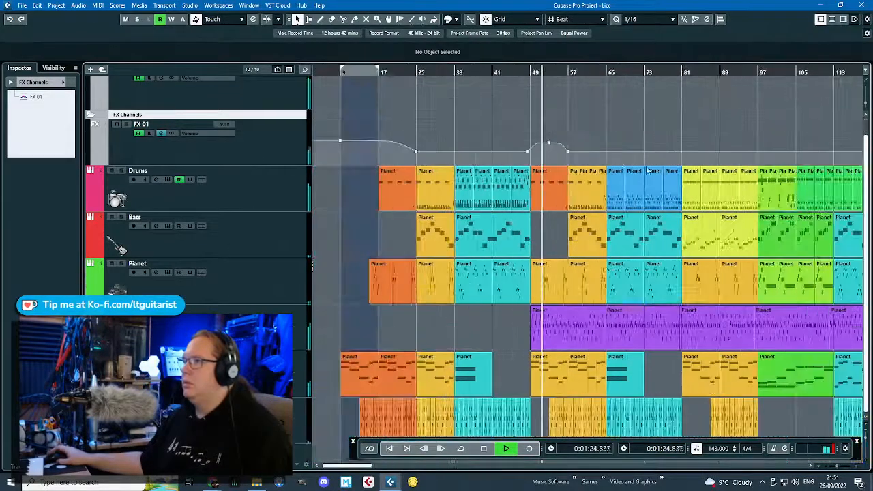
scroll(636, 145, up, 1)
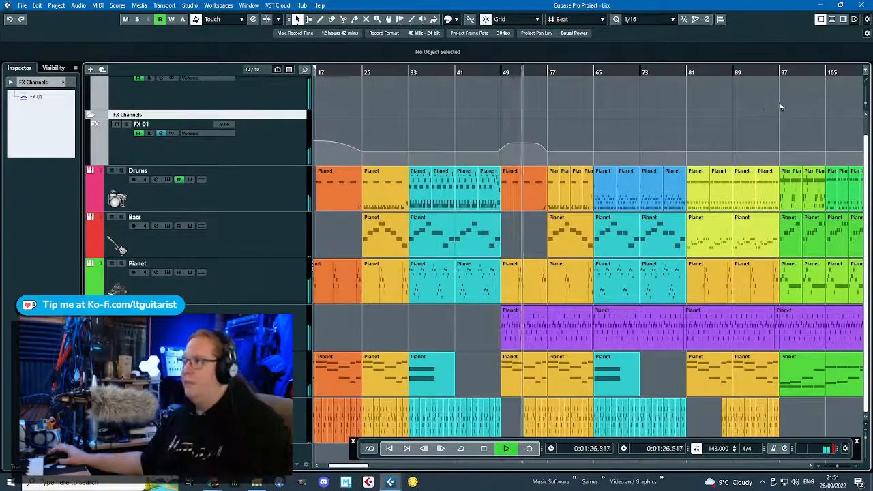
scroll(727, 95, right, 2)
scroll(511, 140, down, 2)
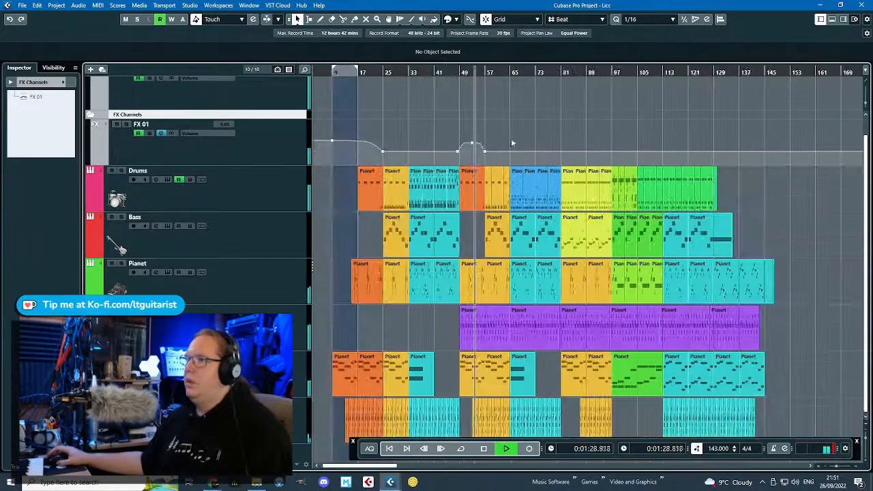
key(space)
Add an FX 01 volume point at bar 129 at -17.8 dB, matching the point at bar 57.
scroll(754, 178, up, 5)
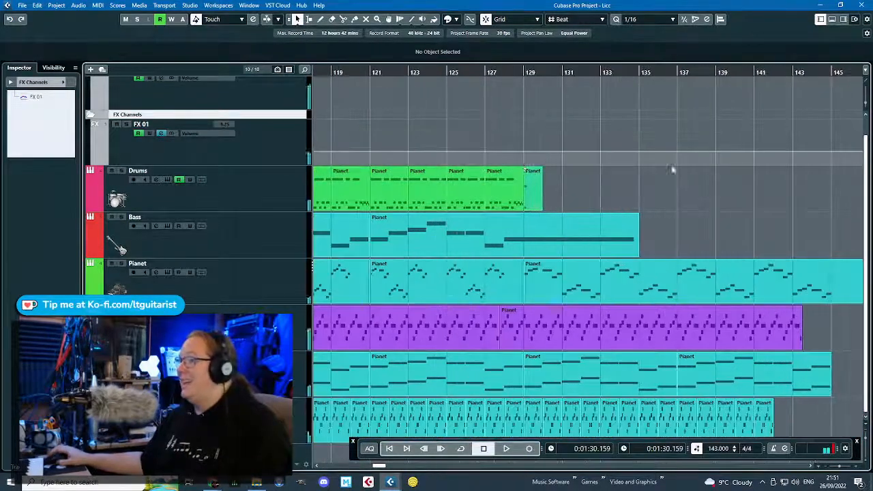
click(525, 148)
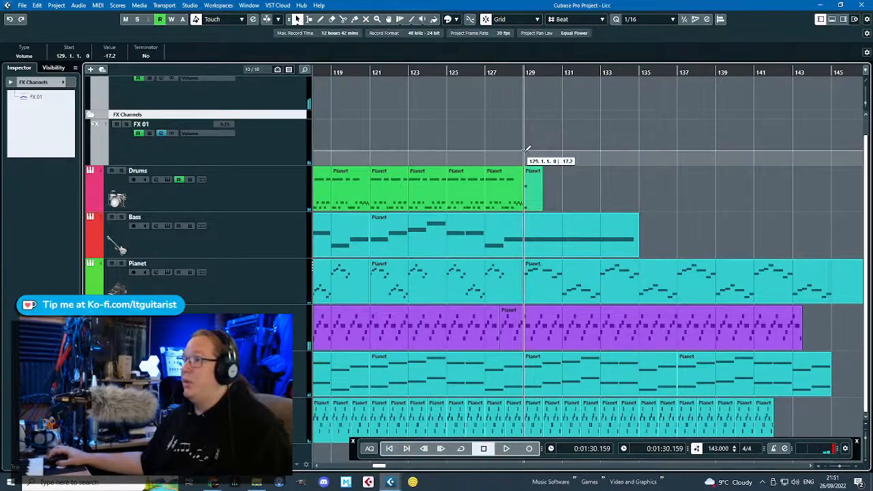
scroll(538, 148, down, 2)
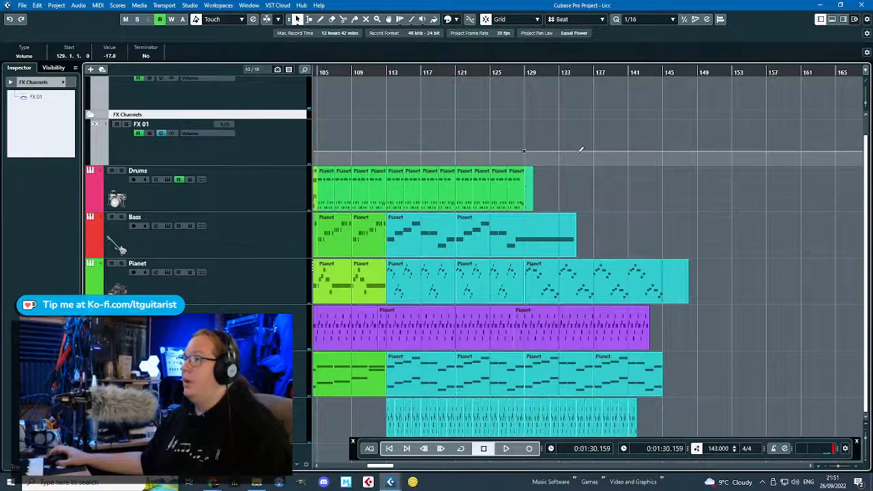
scroll(382, 147, down, 5)
click(396, 151)
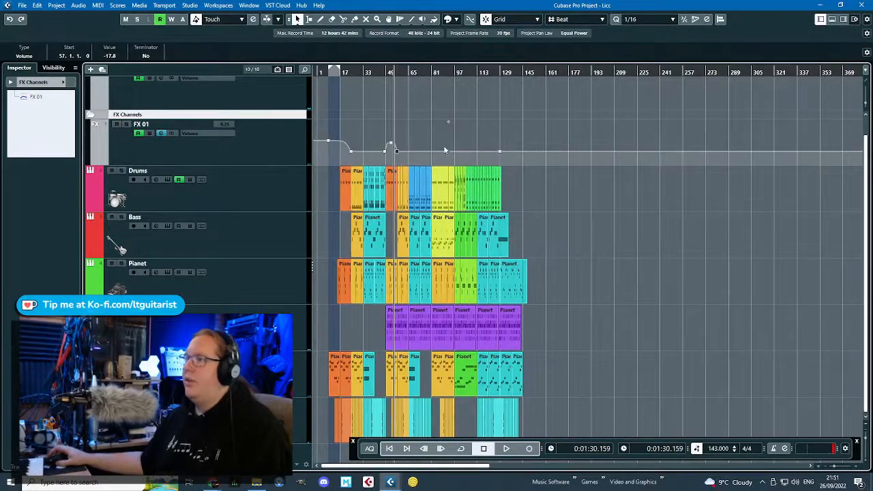
Raise the FX 01 volume to -7.24 dB at bar 145 with a curved rise, and play from bar 129.
scroll(444, 150, up, 3)
drag(495, 150, 498, 138)
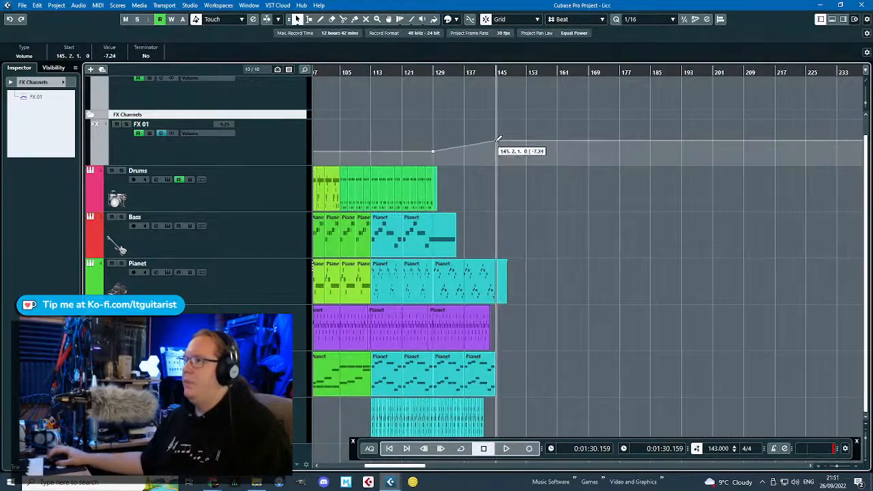
scroll(464, 149, up, 2)
click(465, 149)
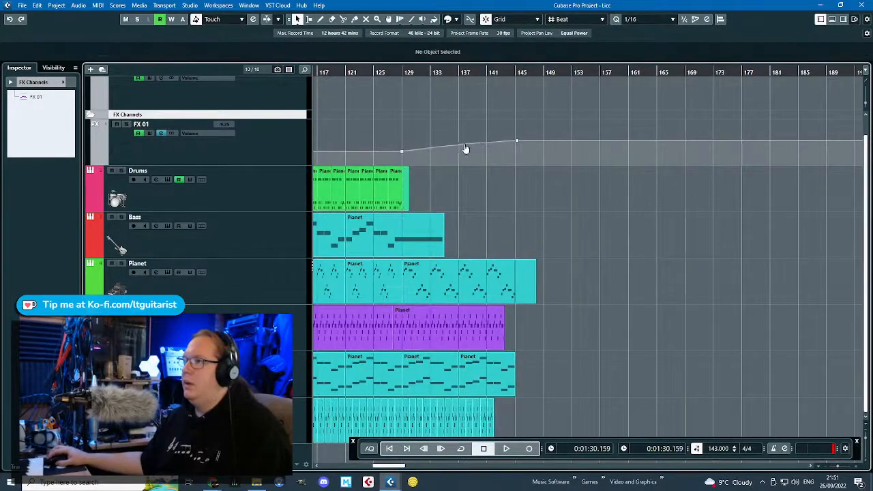
click(402, 73)
key(space)
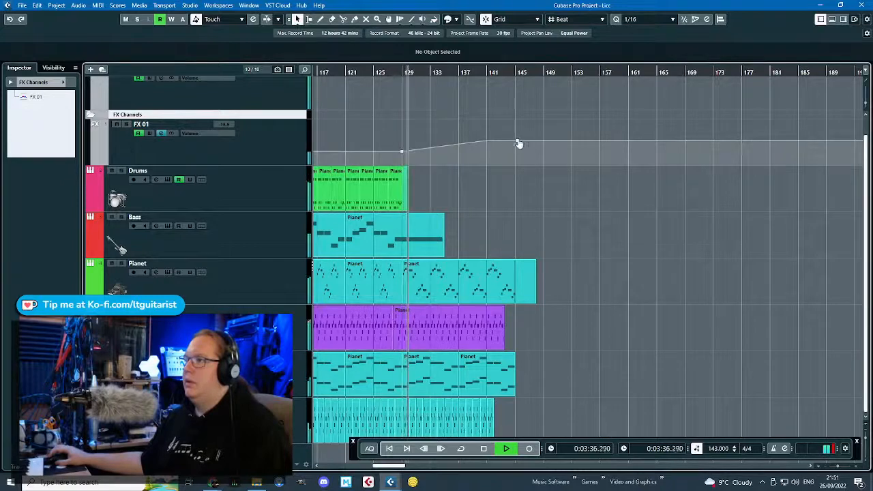
Add a curved FX 01 volume fall to silence at bar 148.2, and check the ending automation during playback.
drag(517, 142, 558, 167)
scroll(527, 147, up, 3)
scroll(539, 202, up, 2)
scroll(512, 198, down, 5)
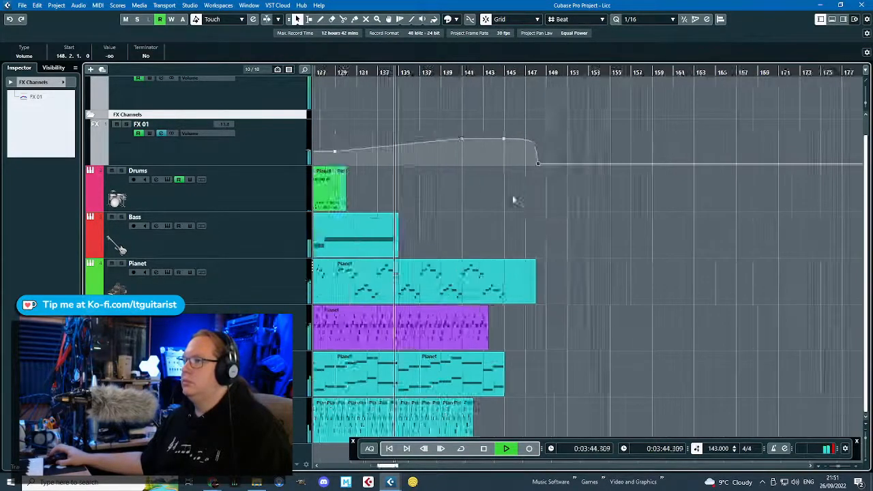
scroll(478, 189, up, 3)
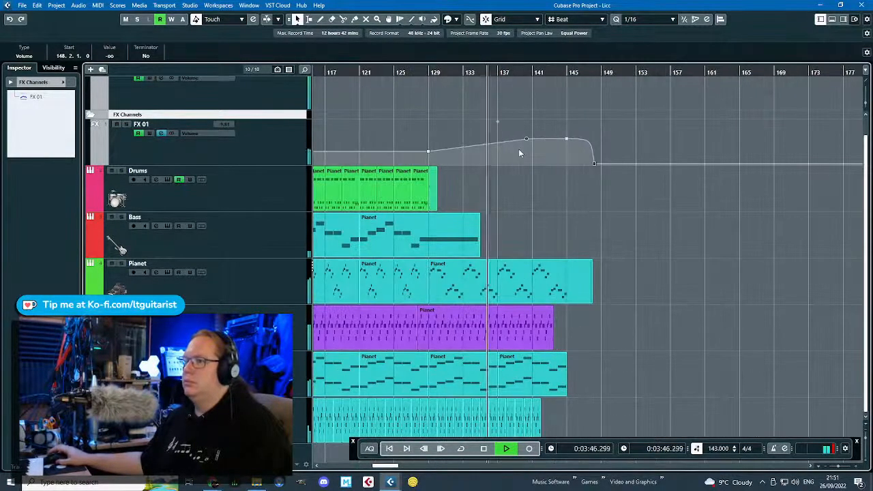
scroll(514, 201, down, 3)
scroll(510, 204, up, 3)
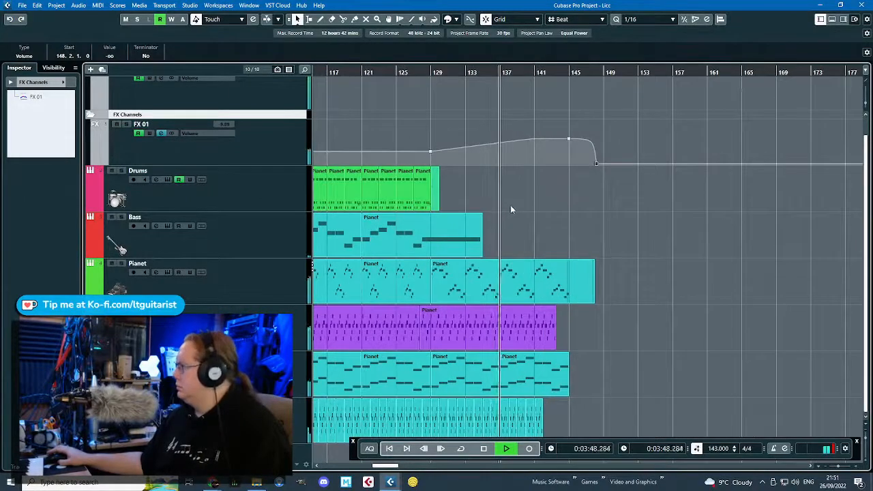
scroll(508, 203, down, 2)
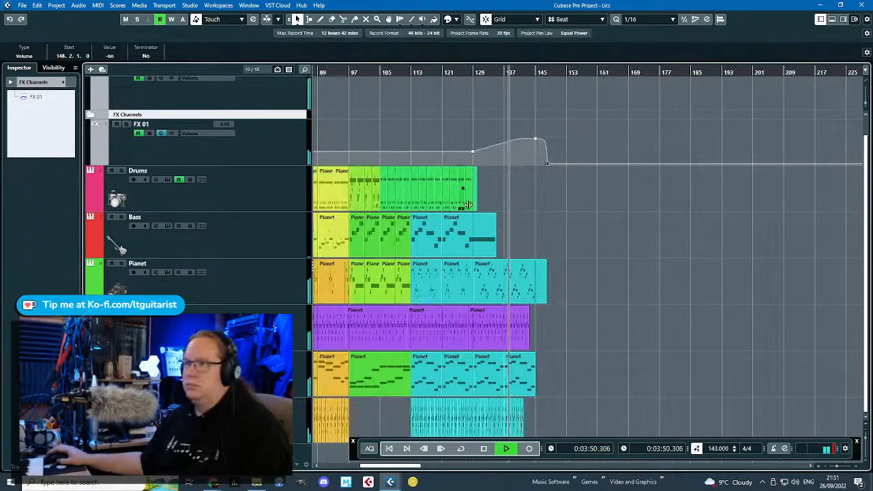
Set the Bass track's send level to FX 01 to -4 dB.
click(273, 255)
click(32, 387)
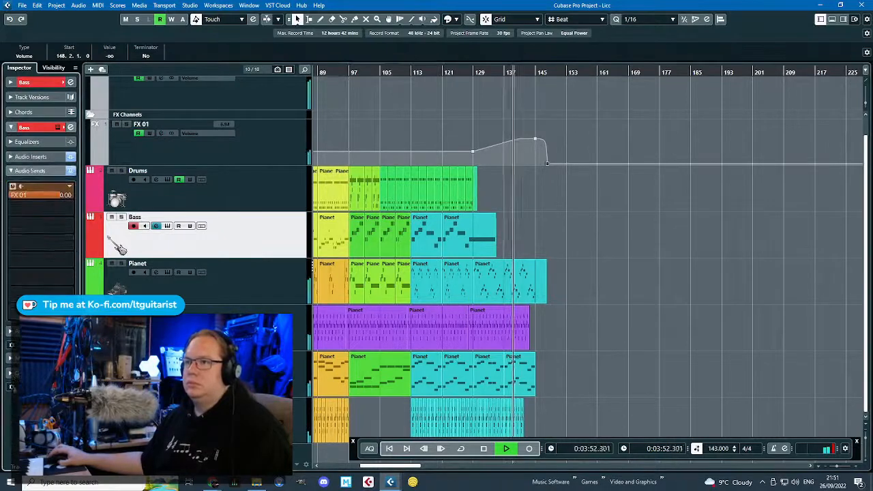
double_click(66, 197)
text(-4)
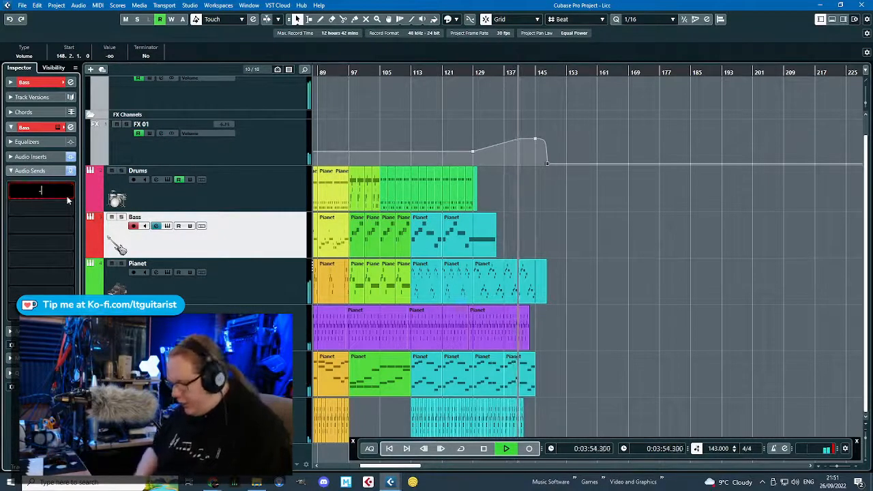
key(Return)
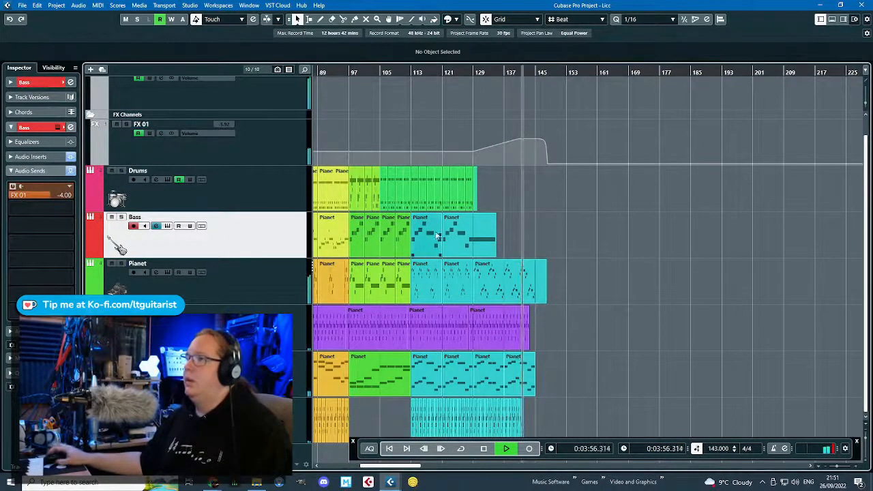
Raise the FX 01 volume point at bar 145 to -2.24 dB and reshape the curved rise from bar 129.
scroll(476, 134, up, 2)
click(475, 135)
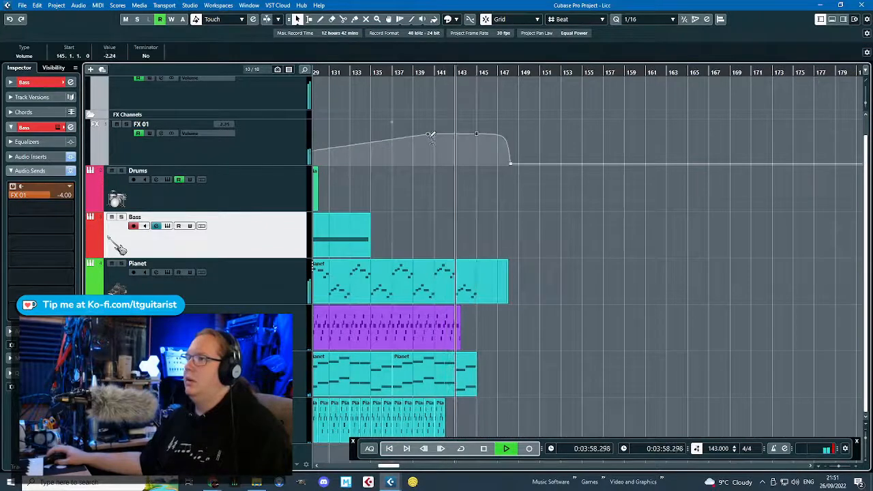
scroll(478, 201, up, 2)
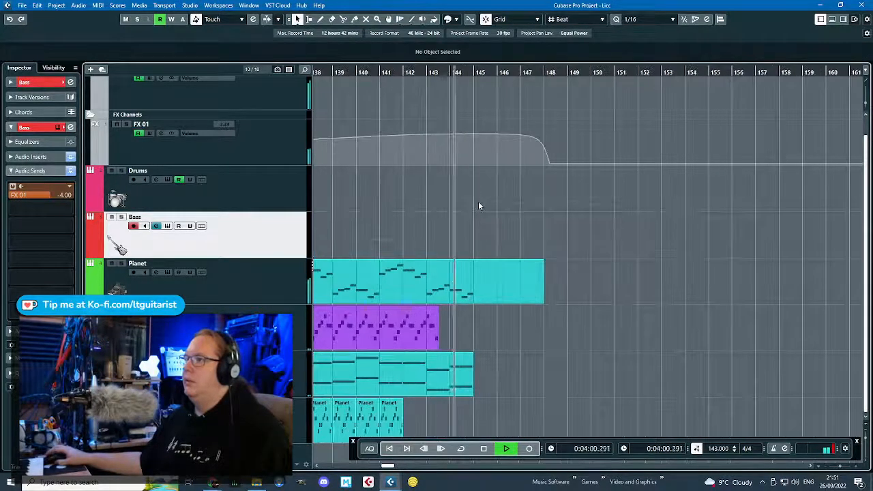
scroll(478, 202, down, 3)
click(422, 151)
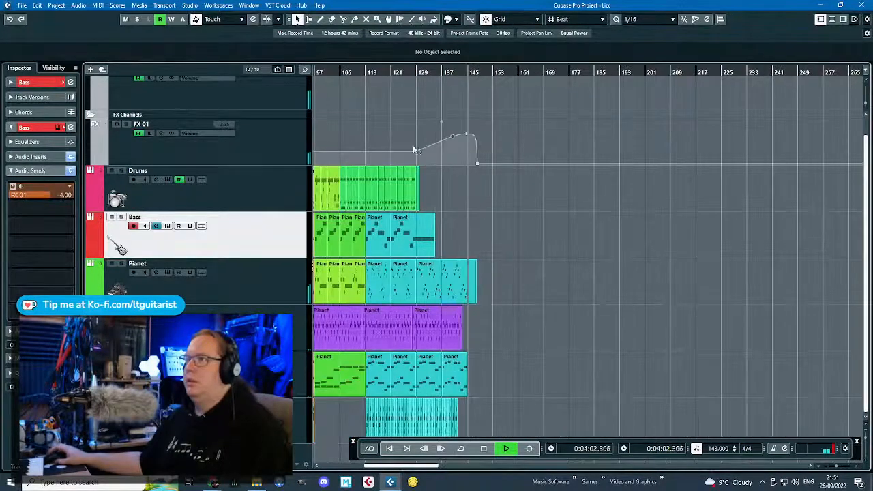
scroll(448, 159, down, 4)
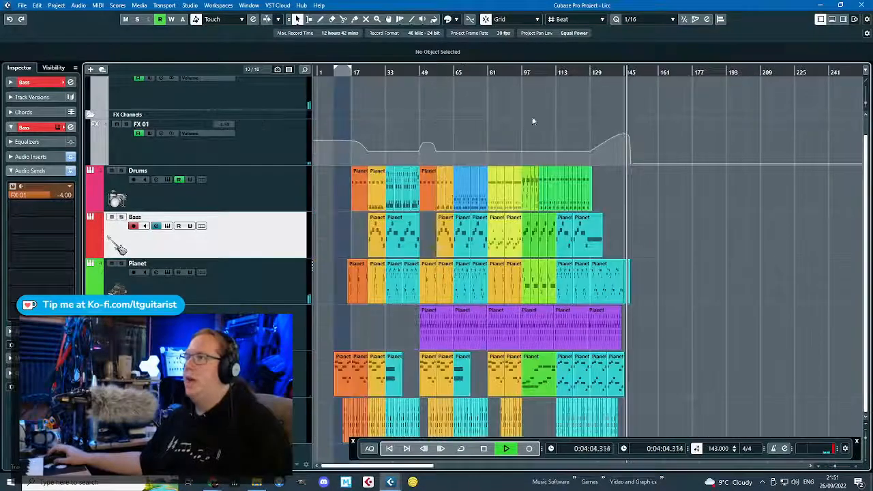
Collapse the FX Channels and Input/Output Channels folders in the track list.
click(97, 120)
click(91, 114)
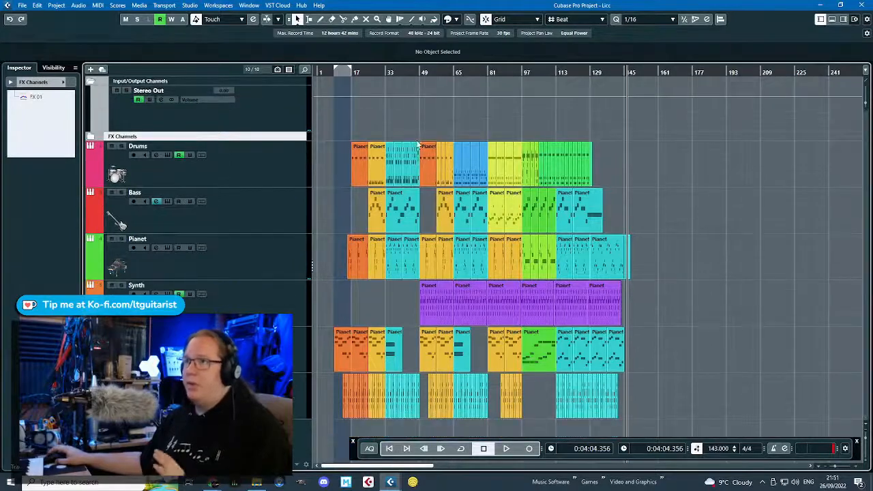
click(91, 83)
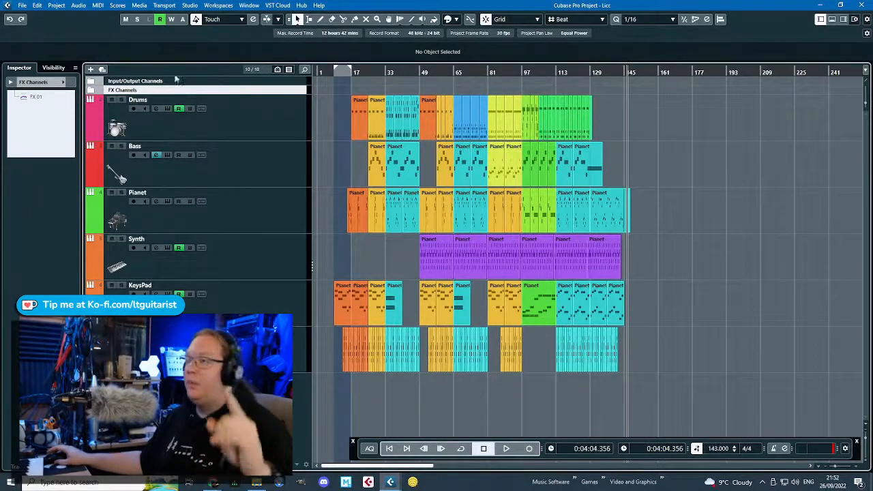
Play the song from bar 9 and listen to the mix through the opening sections.
click(328, 72)
drag(328, 72, 323, 82)
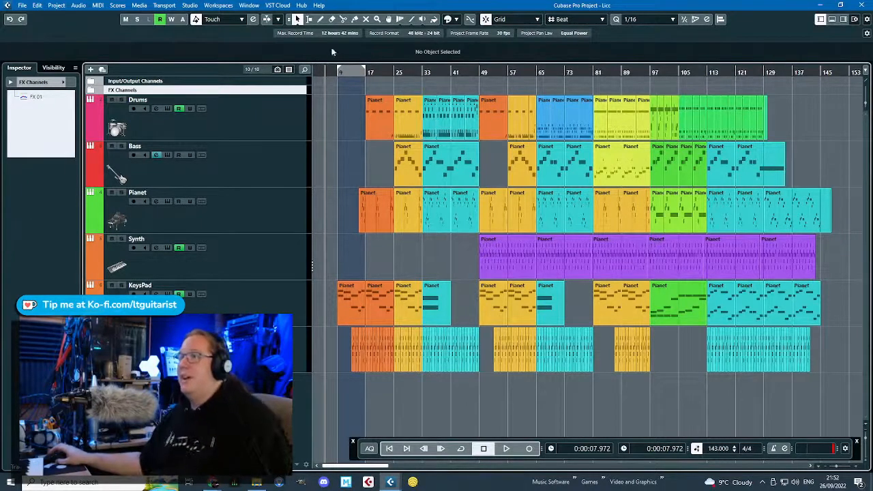
click(338, 71)
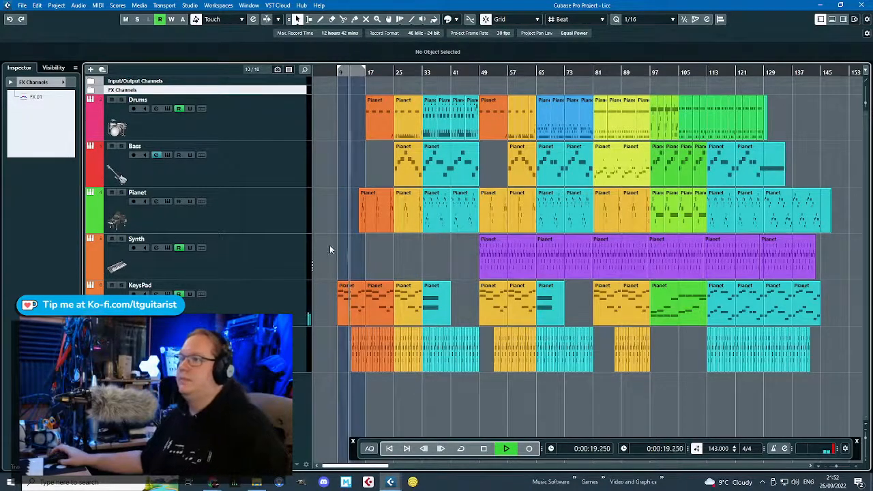
ctrl+scroll(339, 256, up, 3)
ctrl+scroll(348, 247, up, 2)
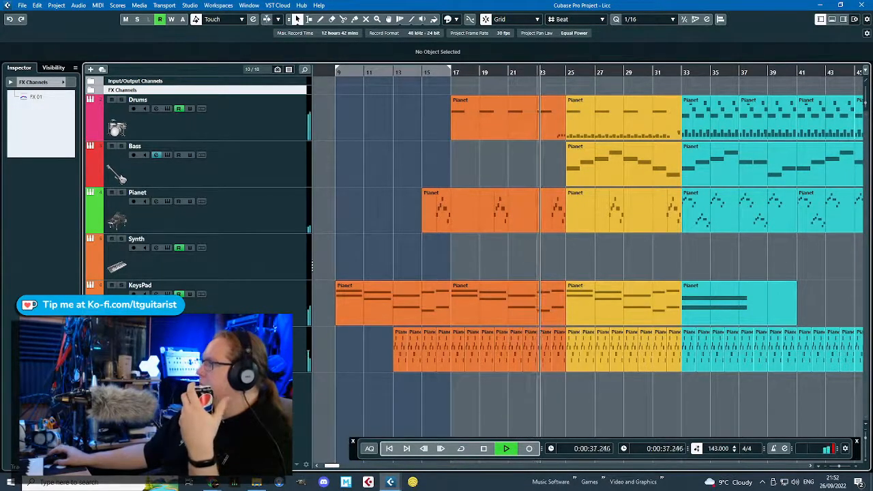
key(F2)
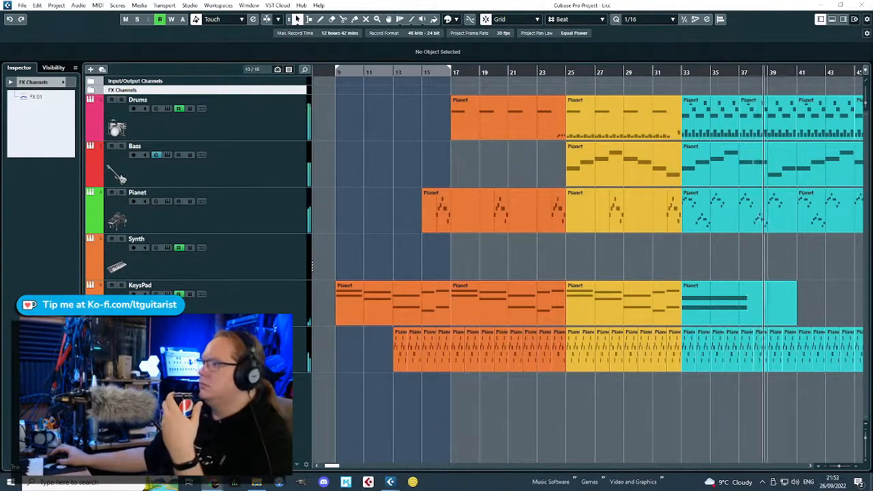
Inspect the Studio Drummer kit and mixer settings of the Drums track's instrument, and close its window.
click(136, 129)
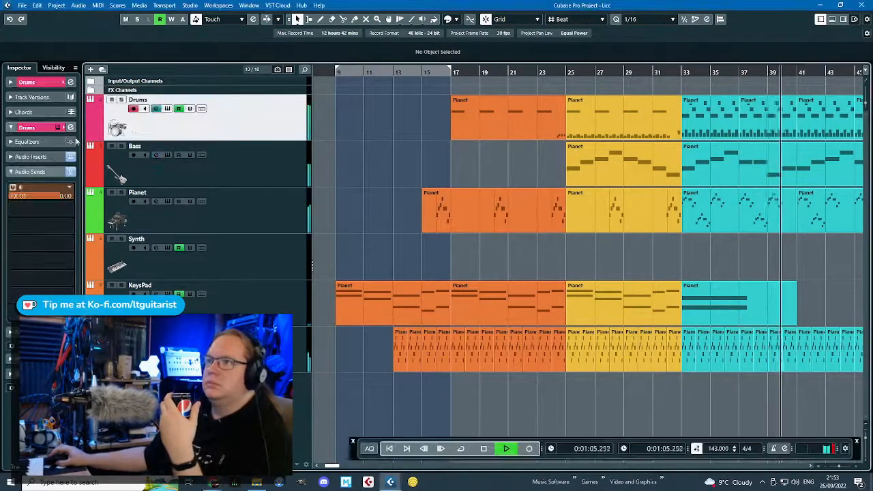
click(58, 127)
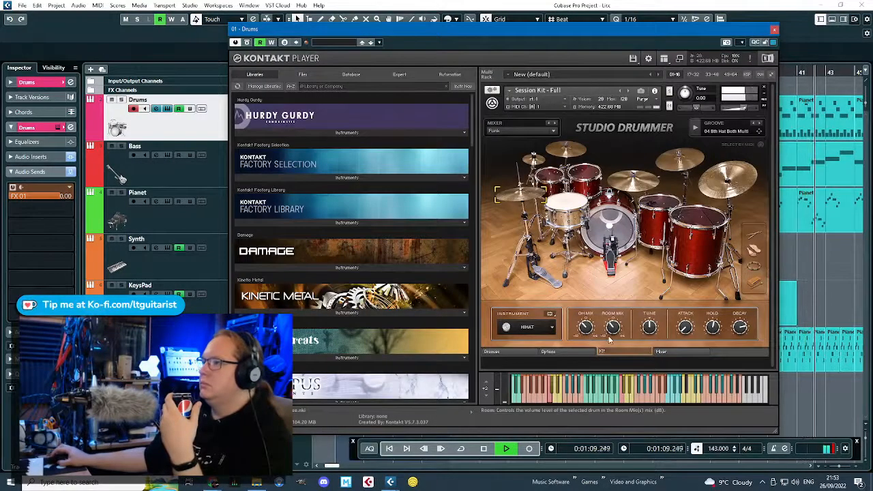
click(660, 351)
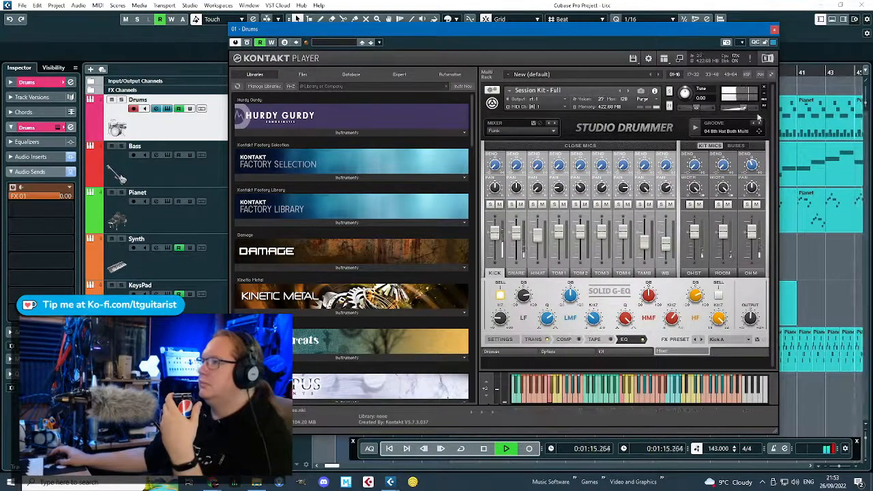
click(775, 31)
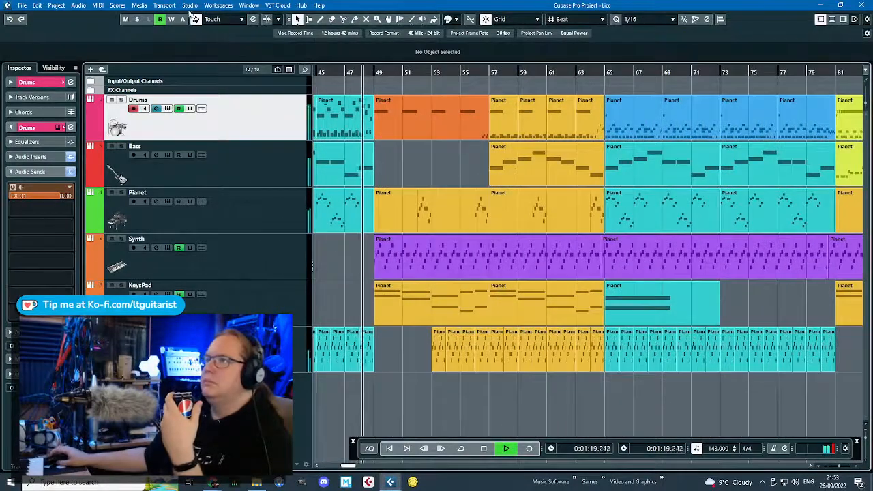
Turn on auto-scroll so the project view follows the playback.
click(266, 21)
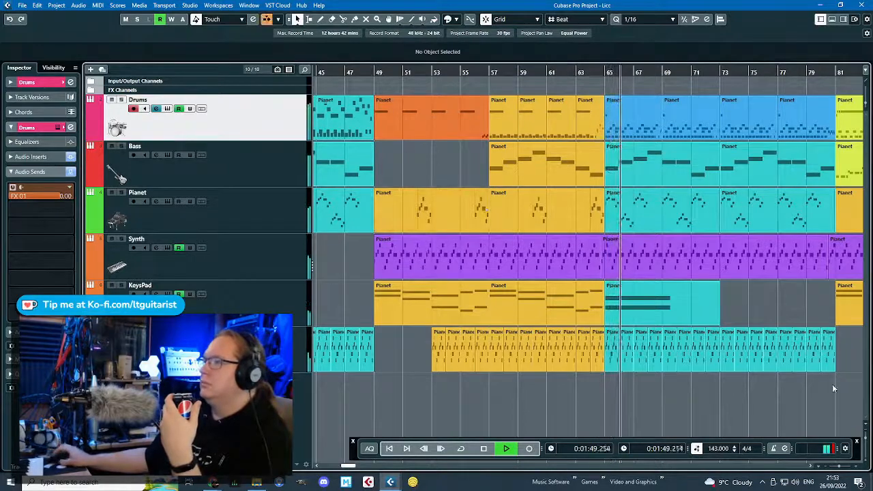
drag(855, 388, 833, 385)
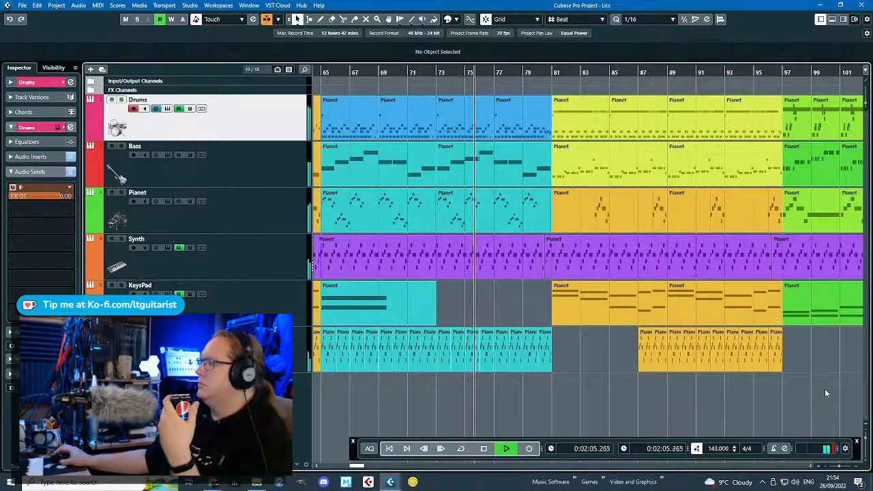
Expand the Input/Output Channels folder and show the Stereo Out's Maximizer Mix automation lane.
click(233, 182)
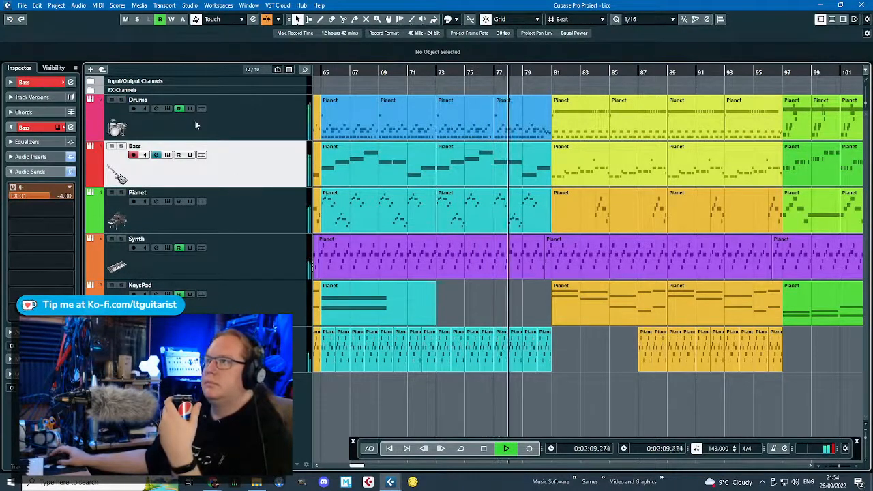
click(196, 126)
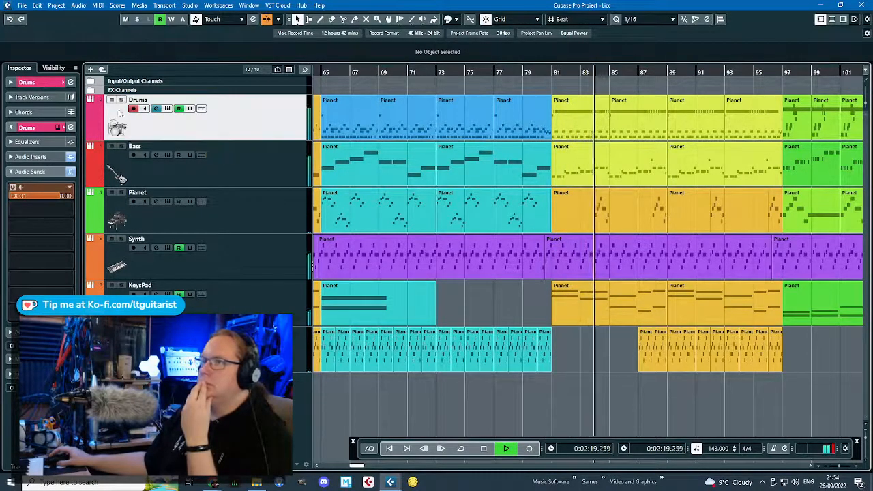
scroll(156, 100, up, 1)
click(212, 115)
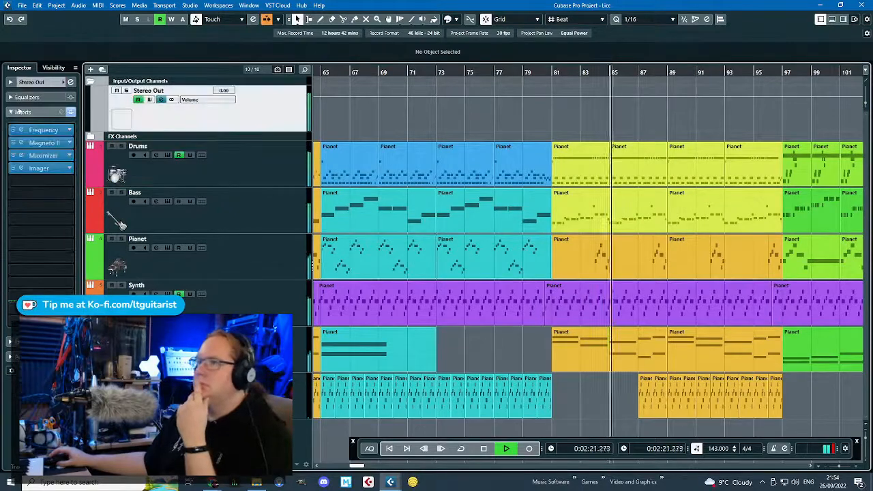
click(96, 128)
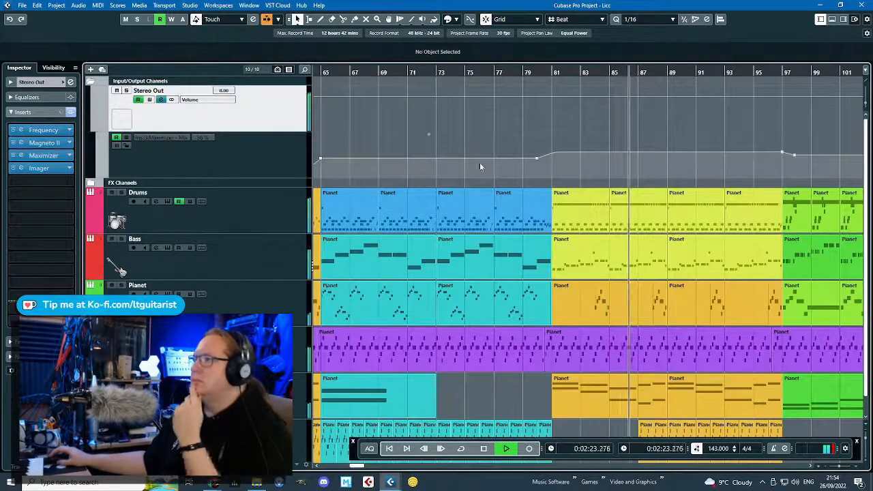
Examine the Maximizer Mix automation curve and the Maximizer insert's settings on the Stereo Out, and close the plug-in window.
scroll(492, 139, down, 2)
scroll(487, 149, down, 1)
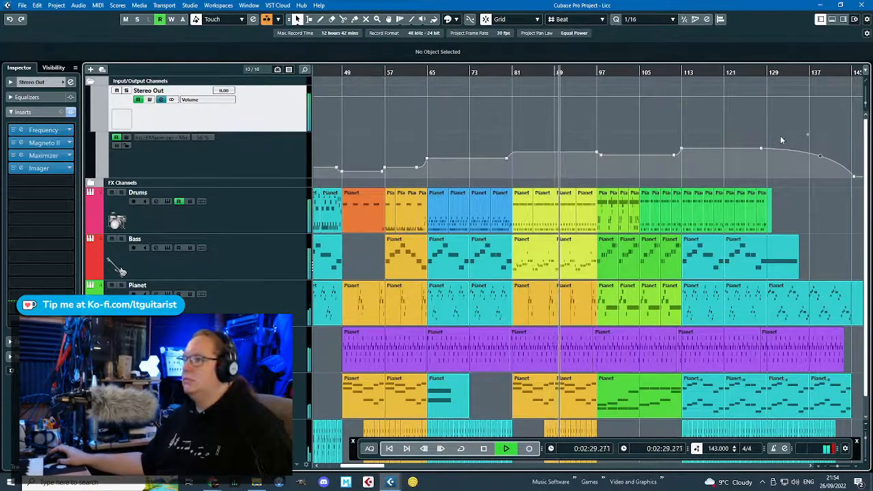
scroll(781, 140, up, 2)
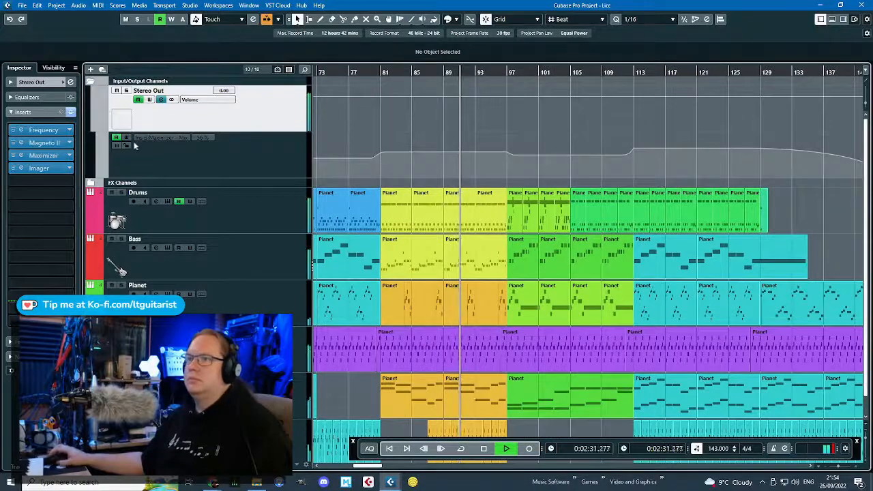
click(96, 126)
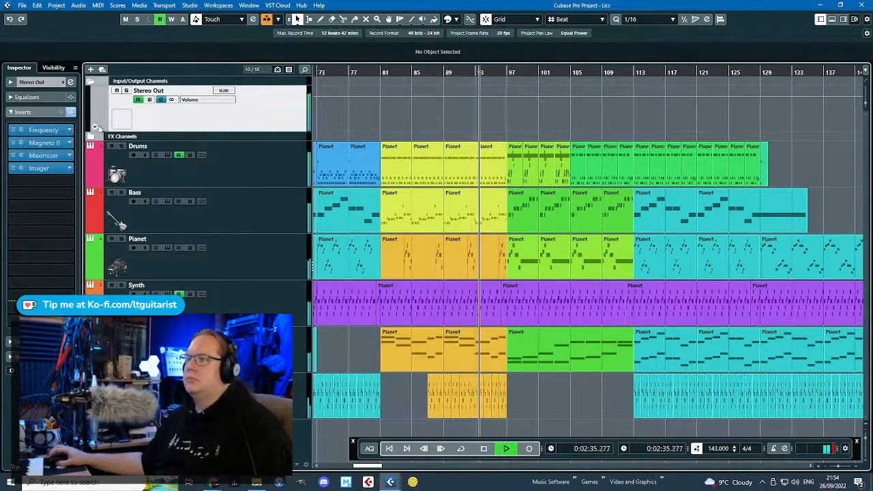
click(96, 127)
click(54, 156)
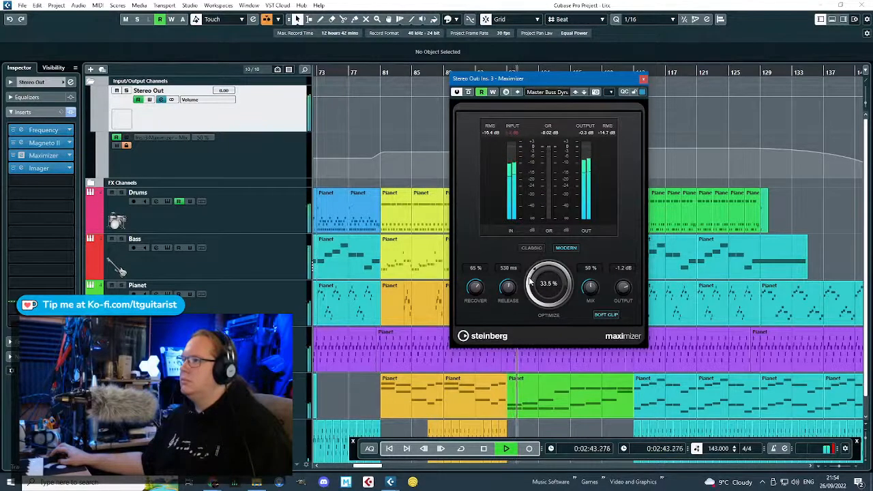
click(643, 81)
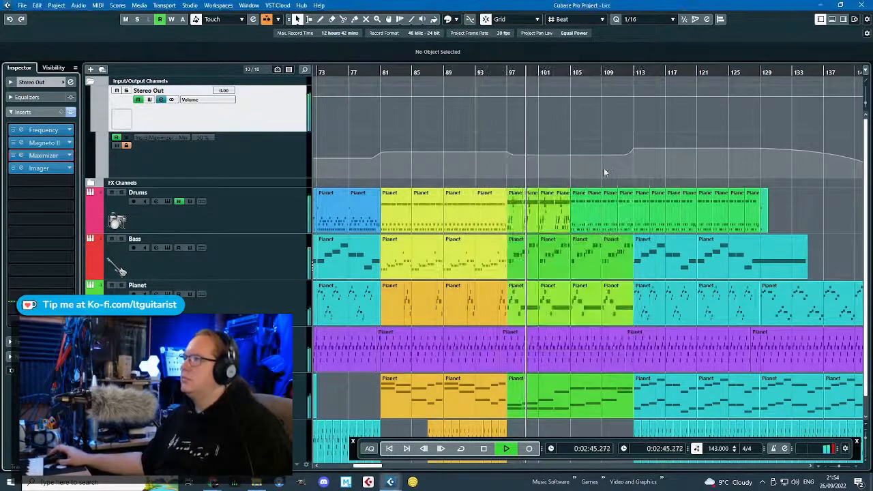
Follow the Stereo Out's Maximizer Mix automation up to about bar 119 during playback, and hide the lane.
scroll(601, 170, up, 5)
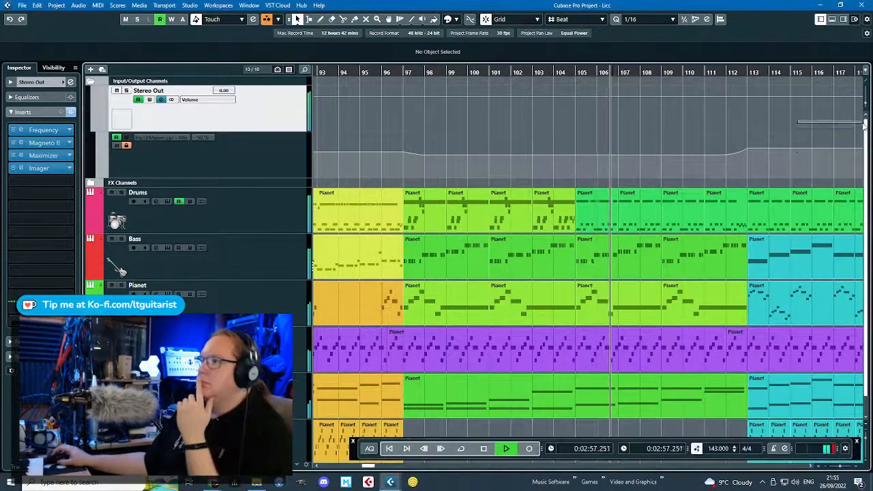
scroll(842, 127, right, 5)
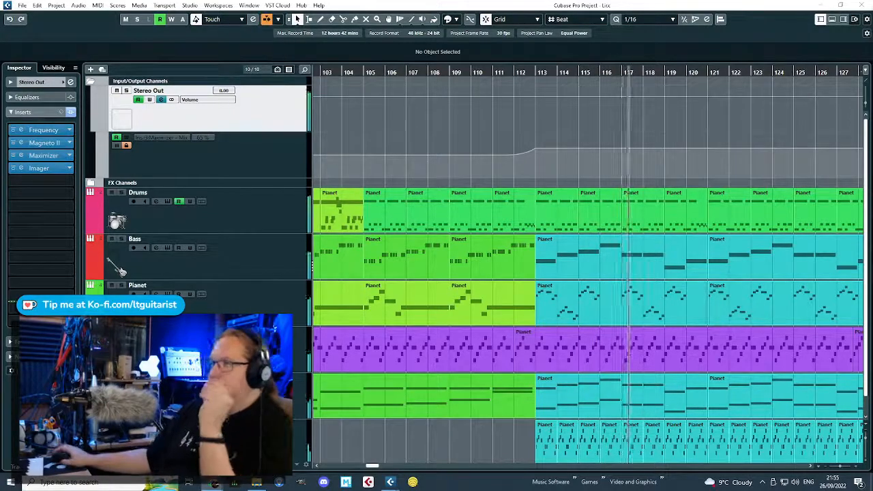
key(F2)
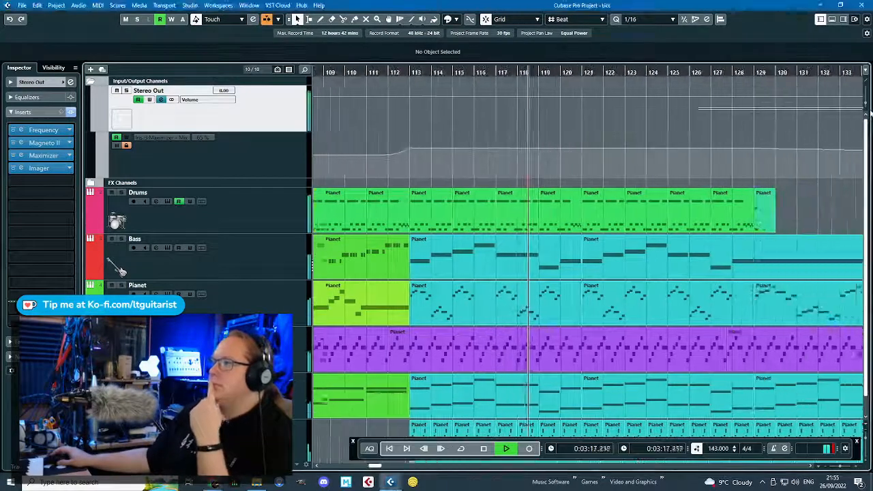
scroll(775, 127, right, 1)
click(94, 127)
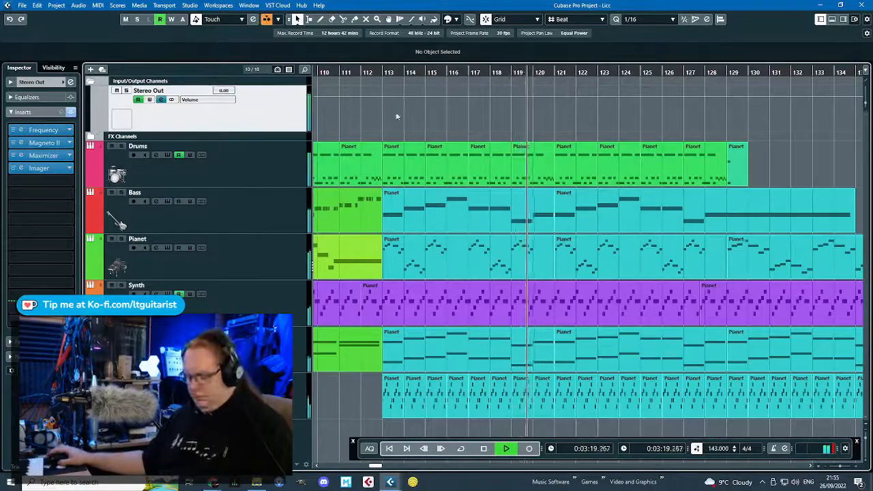
Play the remaining outro to the end of the song and stop playback.
scroll(607, 168, down, 4)
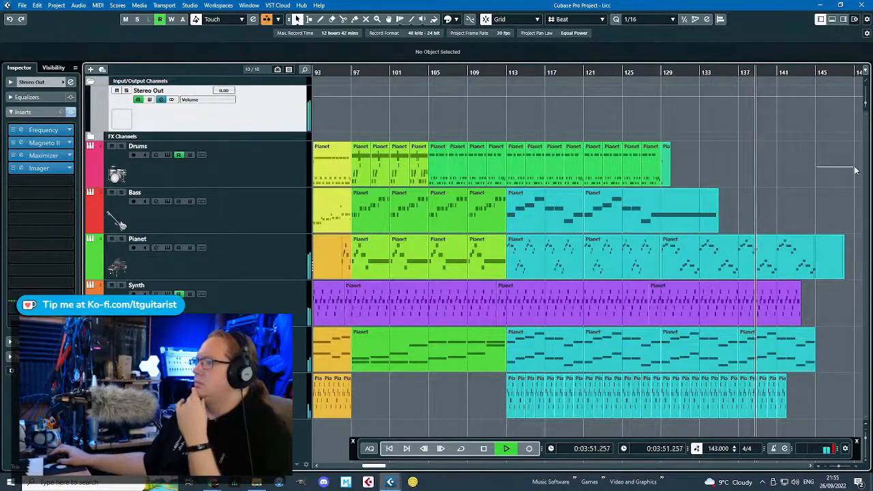
scroll(836, 170, right, 4)
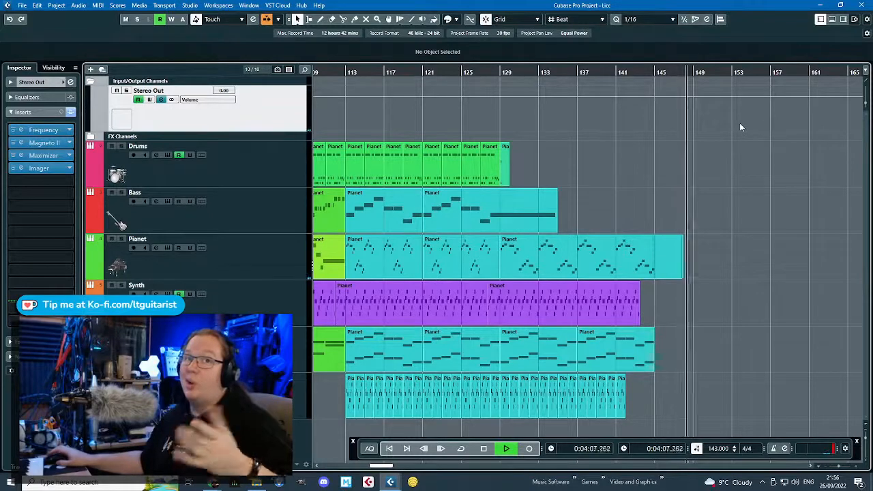
key(space)
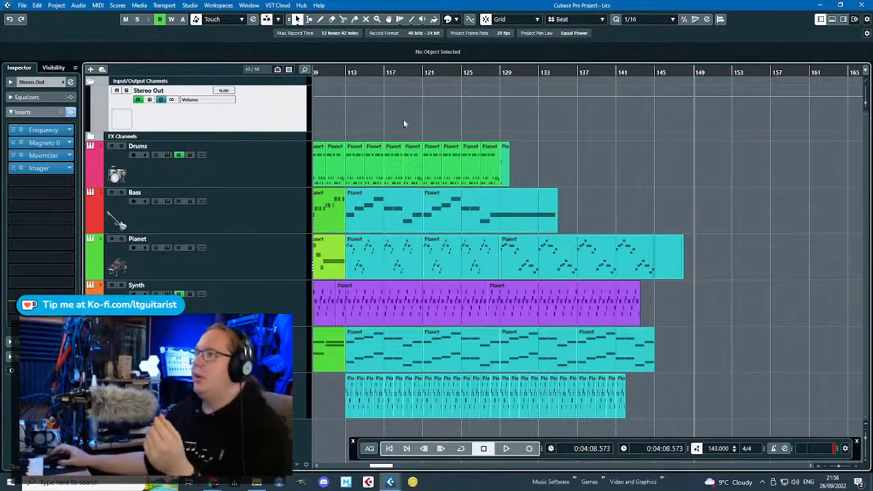
Bring the earlier song sections into view and place the playback cursor at about bar 89.
drag(430, 74, 283, 42)
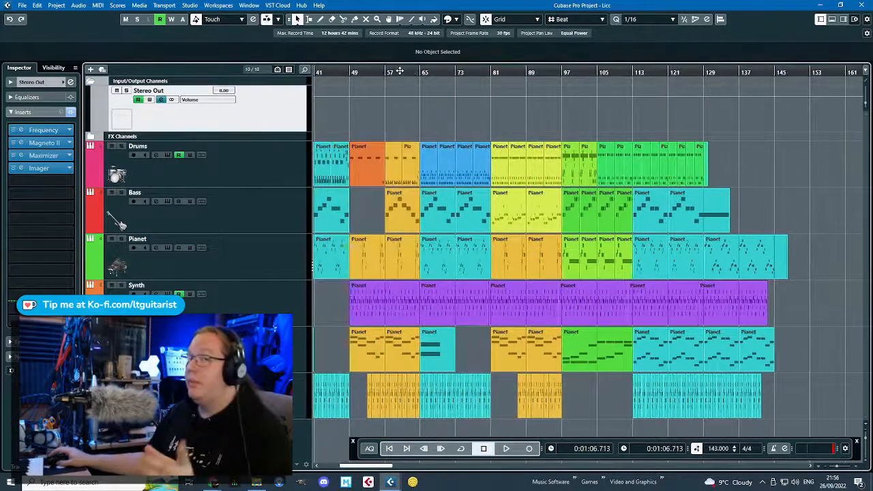
drag(401, 71, 400, 81)
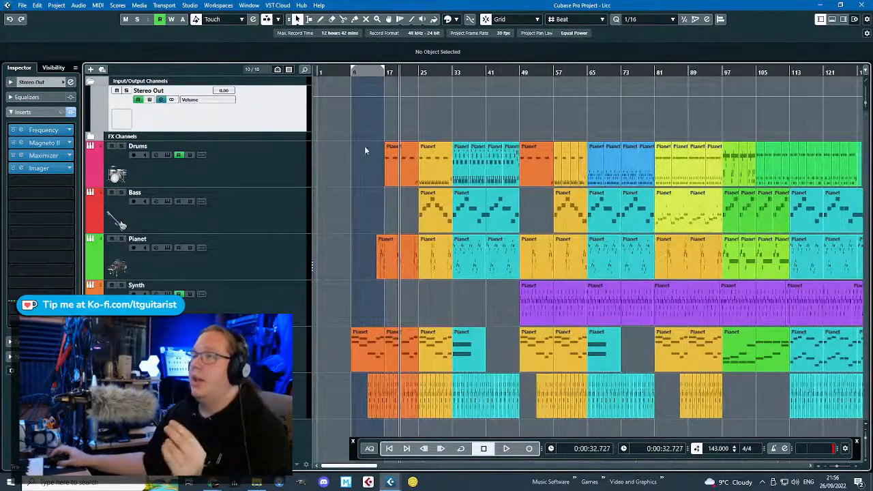
click(692, 80)
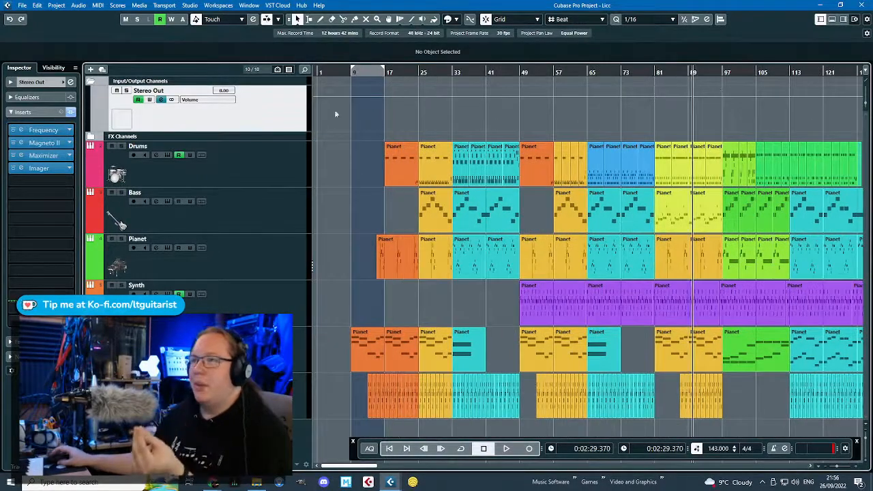
Review the Stereo Out's Maximizer Mix automation and plug-in settings, and collapse the Input/Output Channels folder.
click(96, 130)
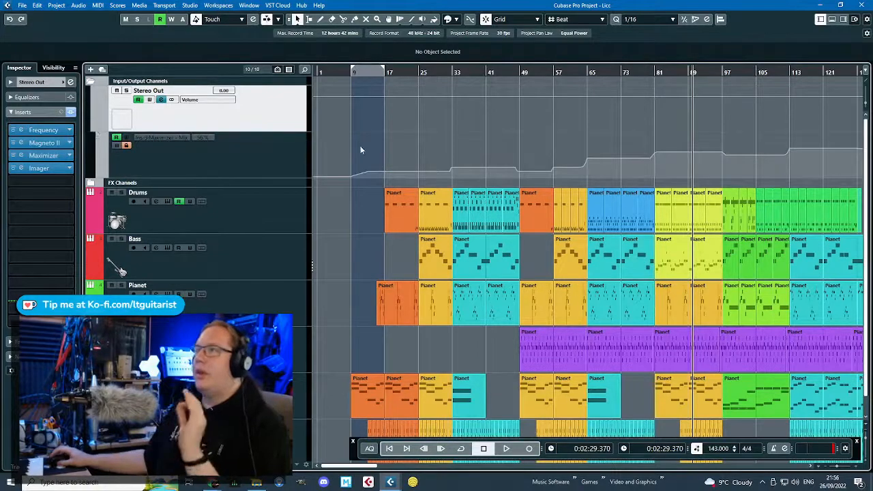
click(196, 162)
click(60, 157)
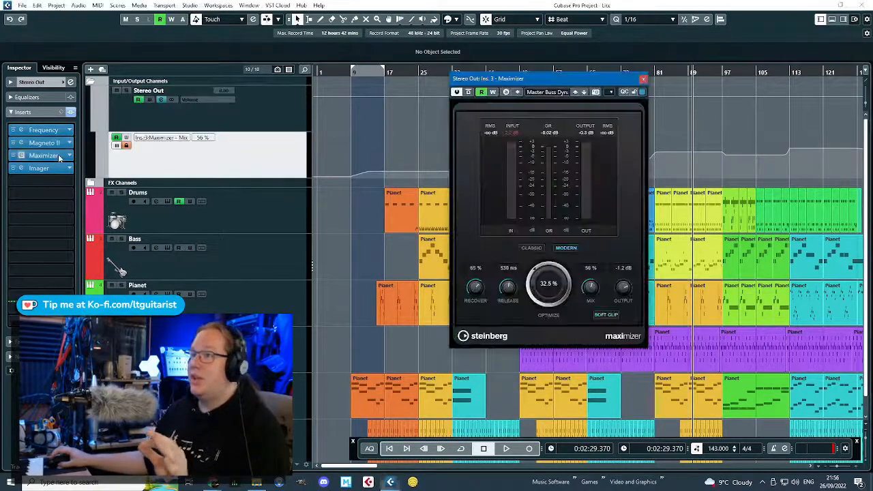
click(645, 79)
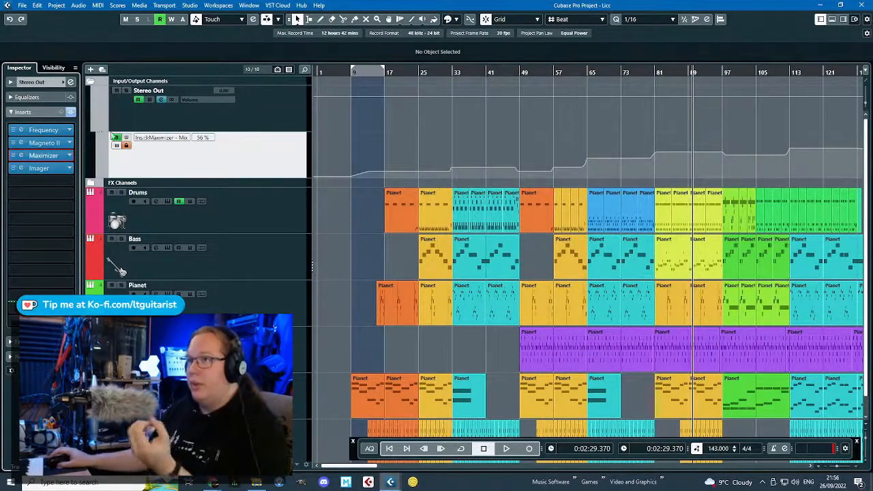
click(100, 131)
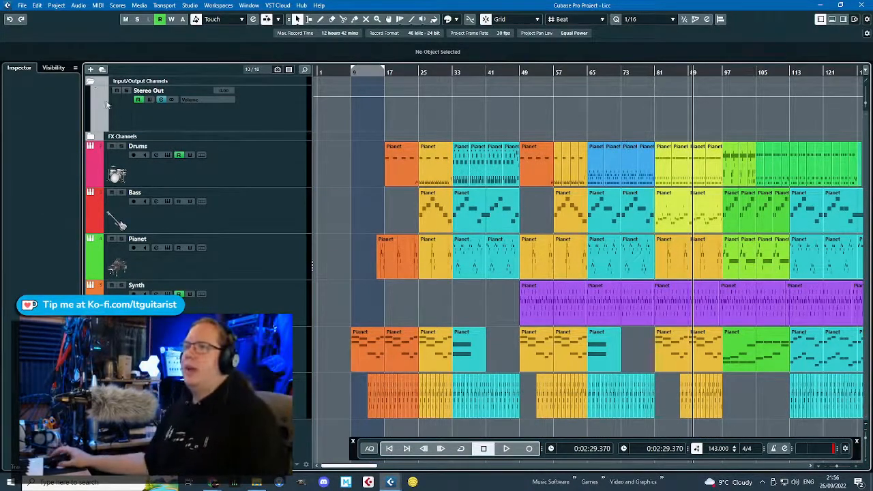
click(91, 81)
Open the Drums track's instrument and examine Studio Drummer's grooves, options and available kit files in the Kontakt library.
click(154, 168)
click(141, 121)
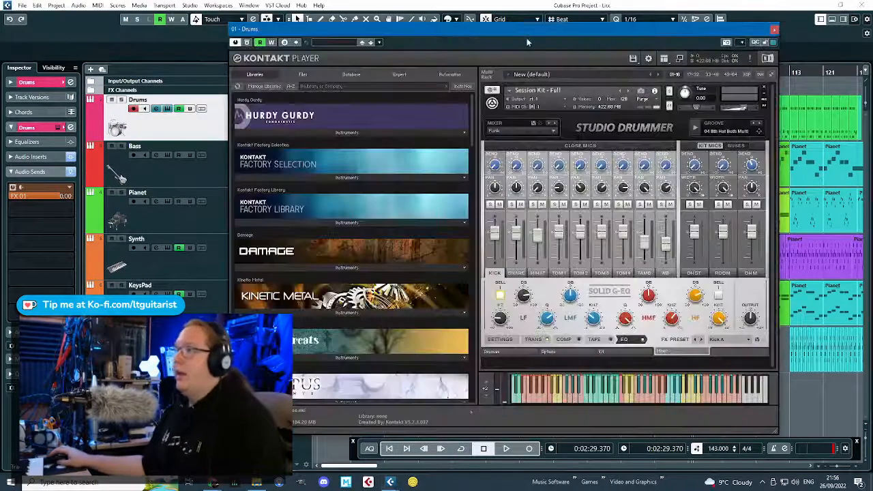
drag(551, 42, 559, 36)
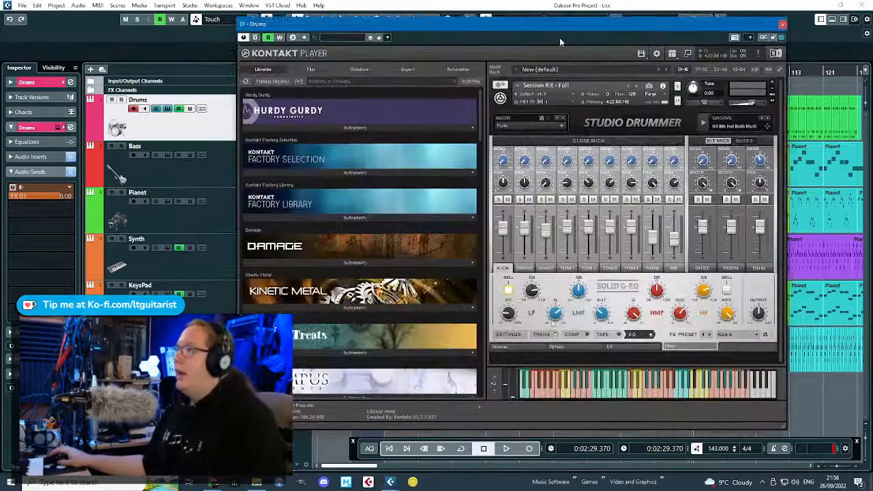
click(505, 346)
scroll(481, 105, down, 10)
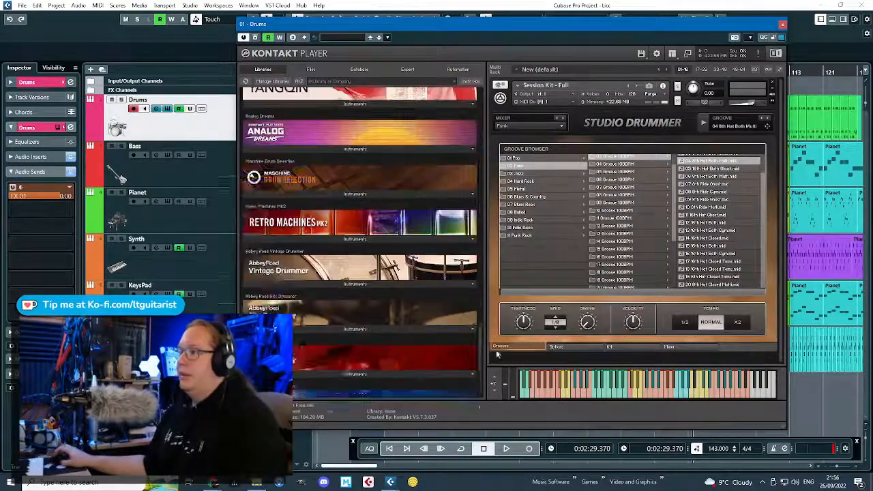
click(557, 346)
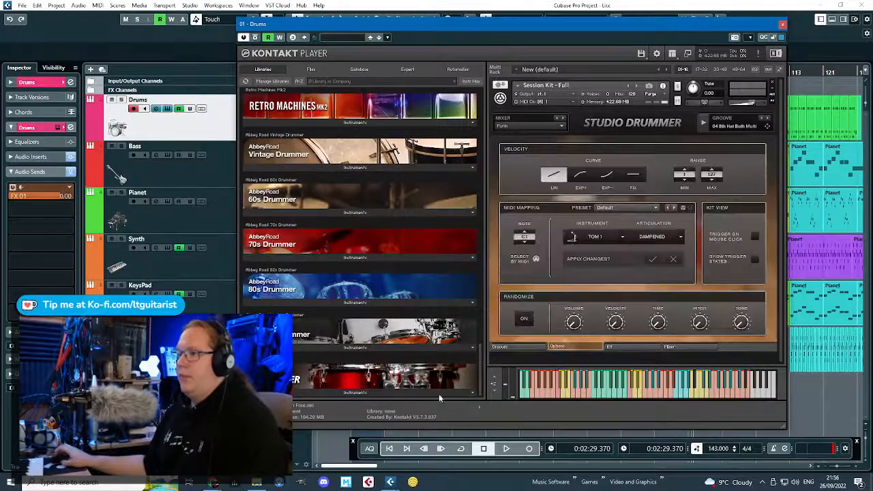
click(376, 395)
scroll(372, 388, down, 2)
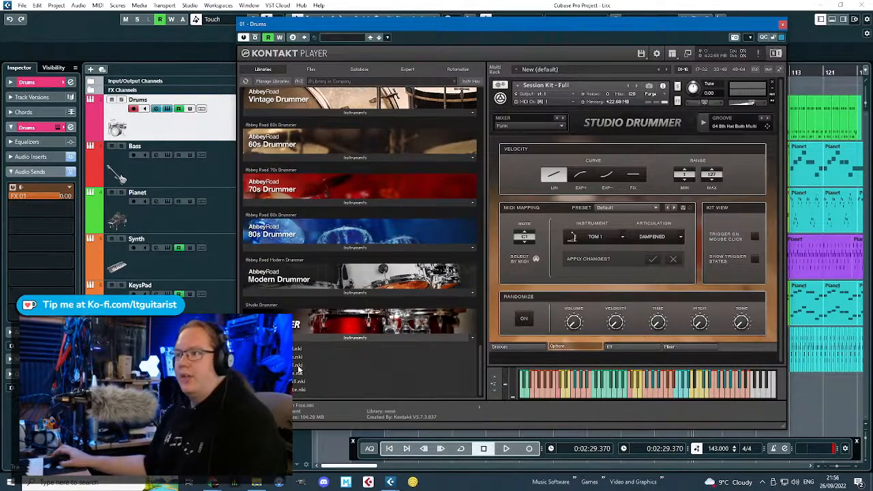
Inspect the Studio Drummer kit and mixer pages and the Drums track's audio inserts, and close the instrument window.
drag(656, 25, 680, 21)
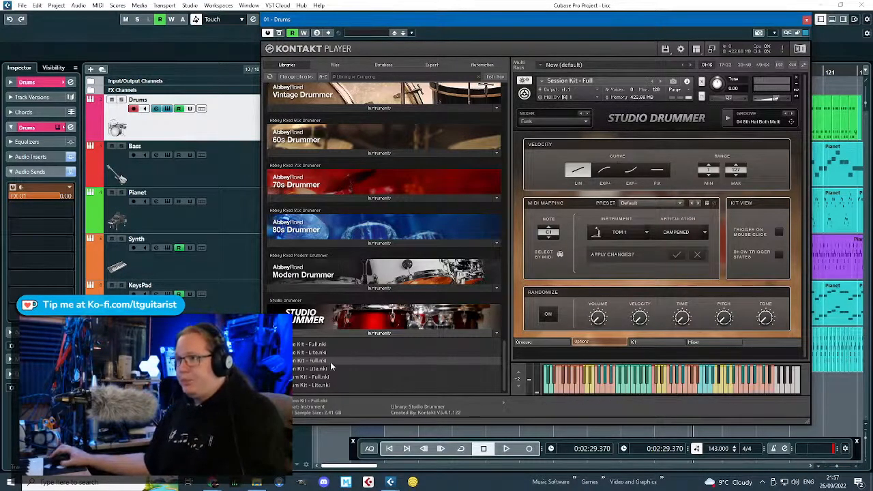
click(368, 334)
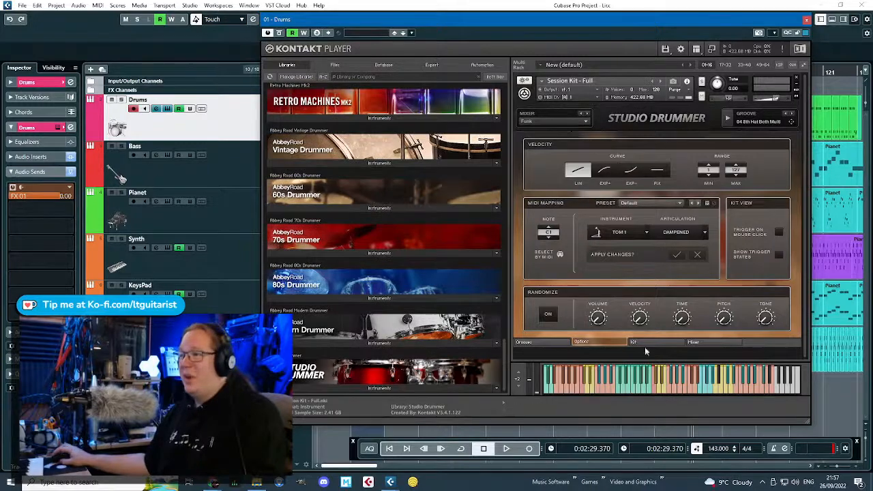
click(652, 343)
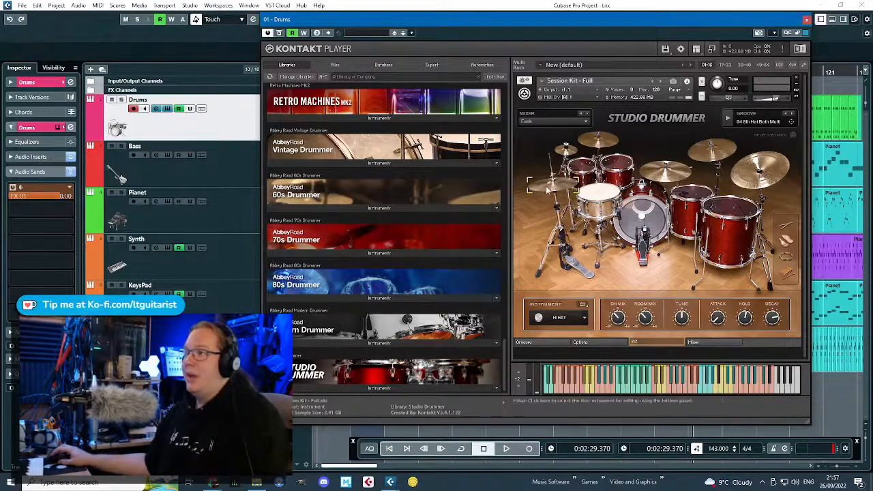
click(701, 343)
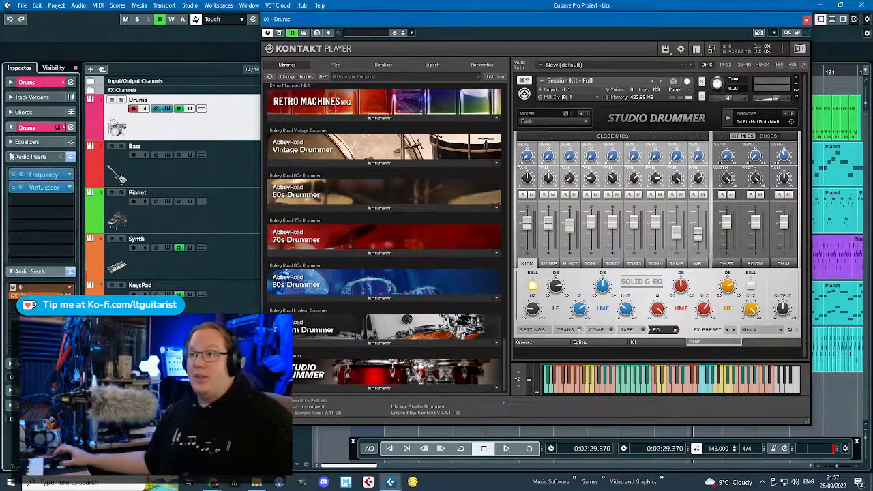
click(31, 156)
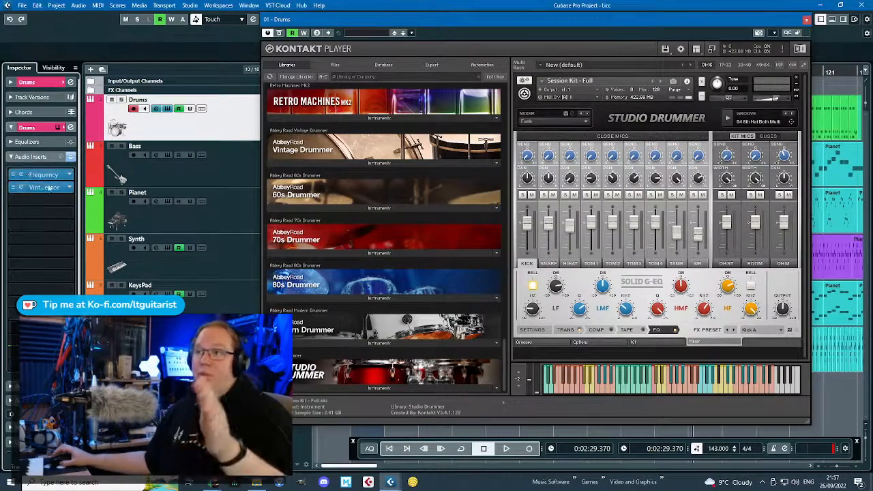
click(806, 21)
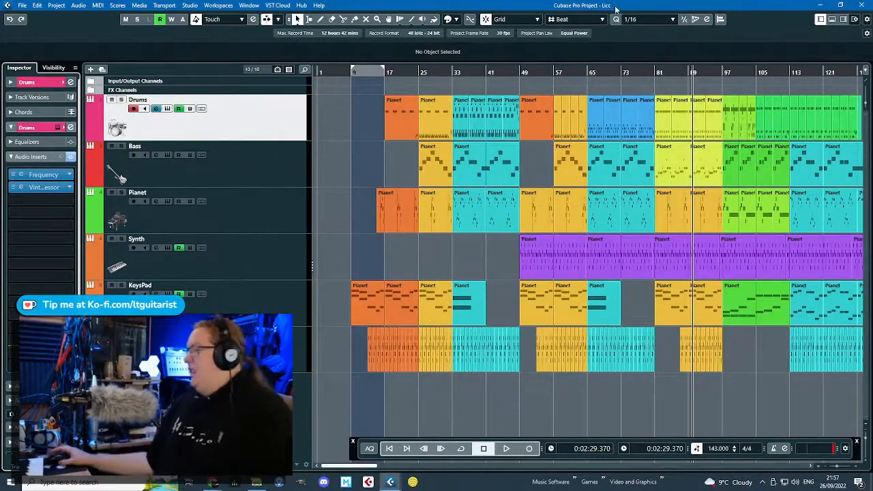
Open the Bass track's instrument, examine the Scarbee Jay-Bass patches in the Kontakt library, and close the instrument window.
key(Down)
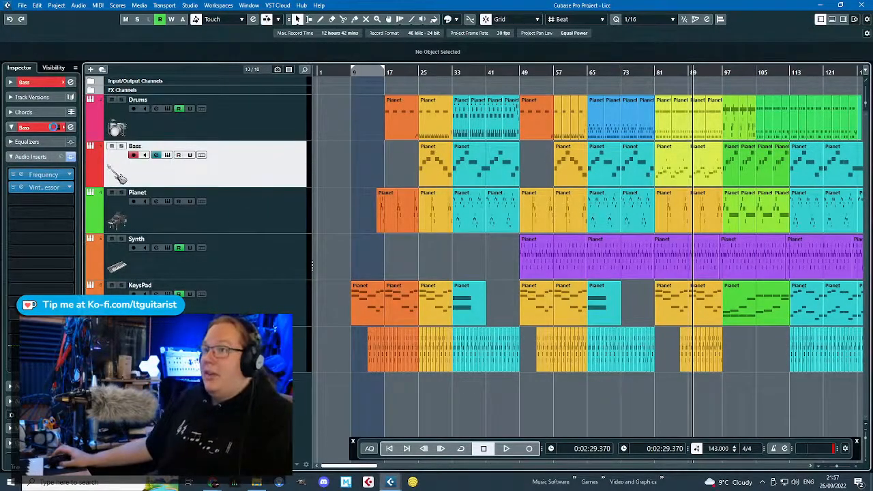
click(58, 128)
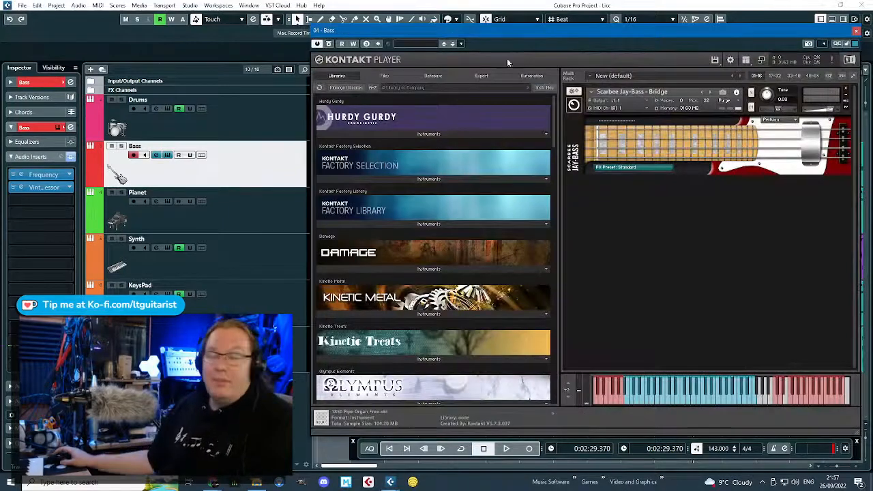
drag(555, 105, 576, 241)
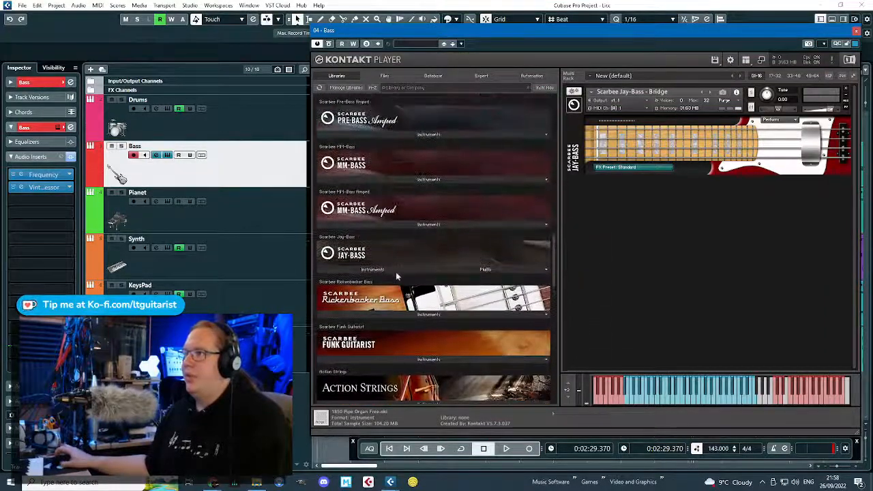
click(392, 269)
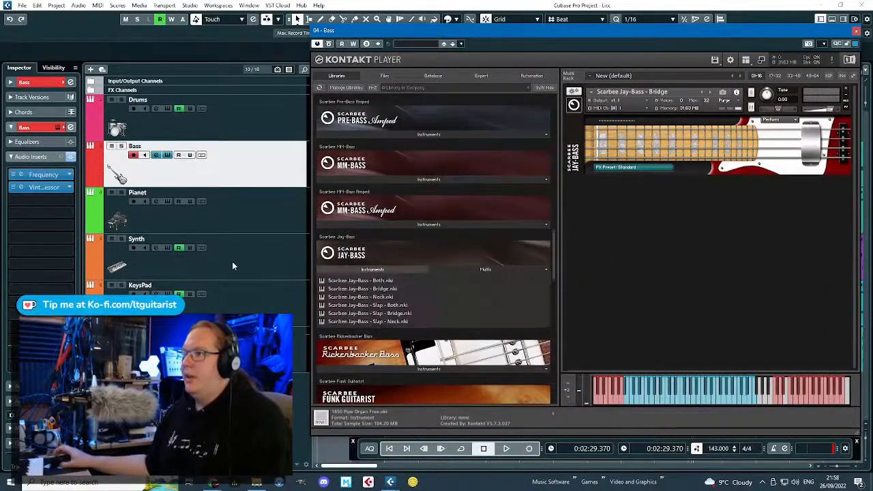
click(388, 289)
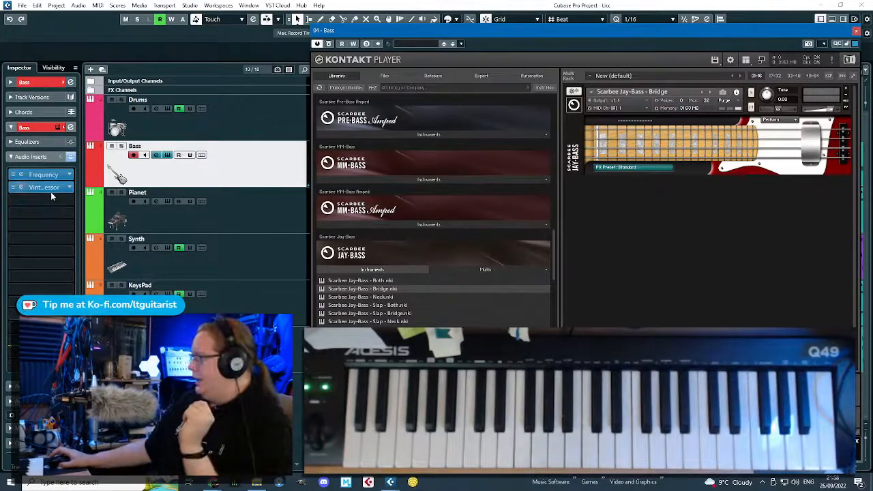
drag(475, 28, 477, 38)
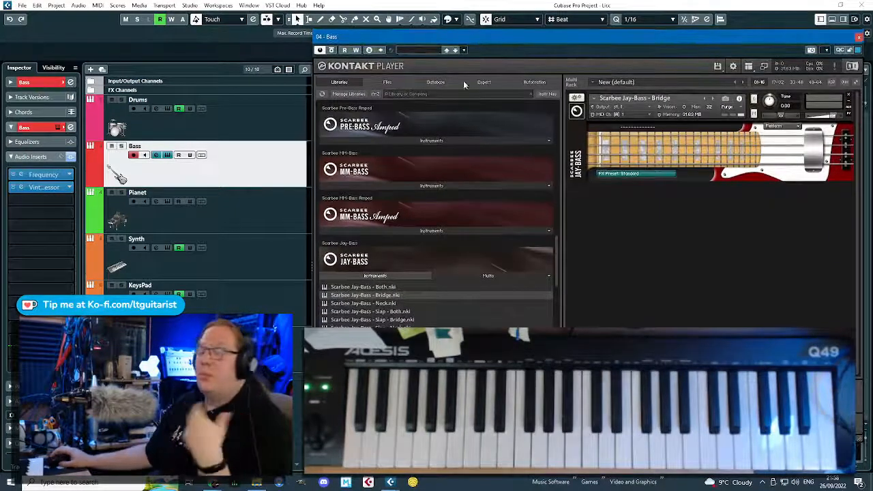
click(859, 36)
Open the Pianet track's instrument, inspect its Scarbee Pianet controls, and close the window.
click(266, 215)
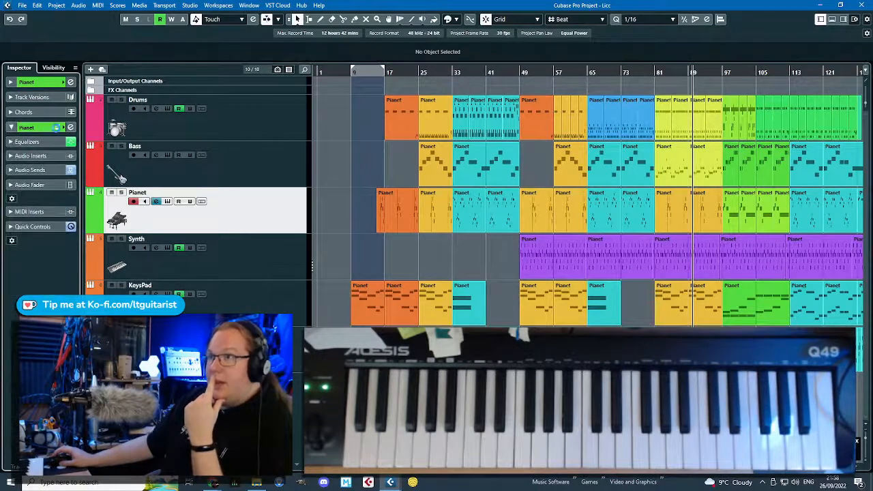
click(57, 127)
drag(460, 34, 510, 37)
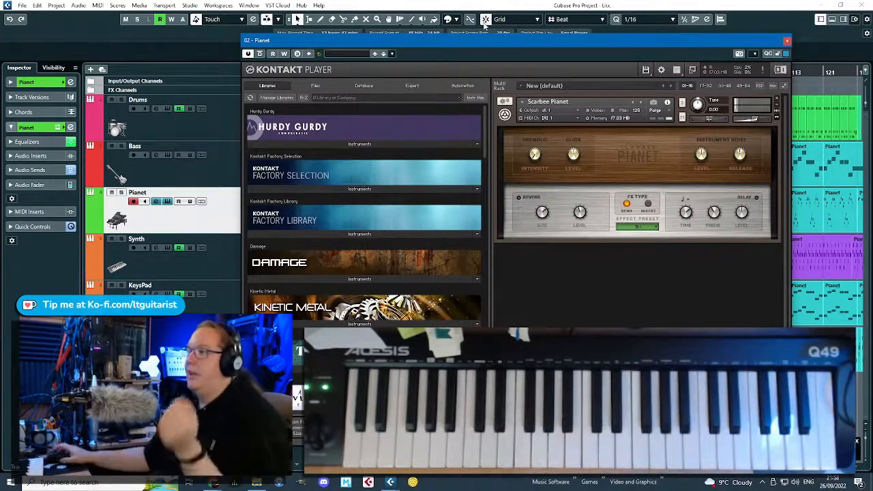
click(786, 43)
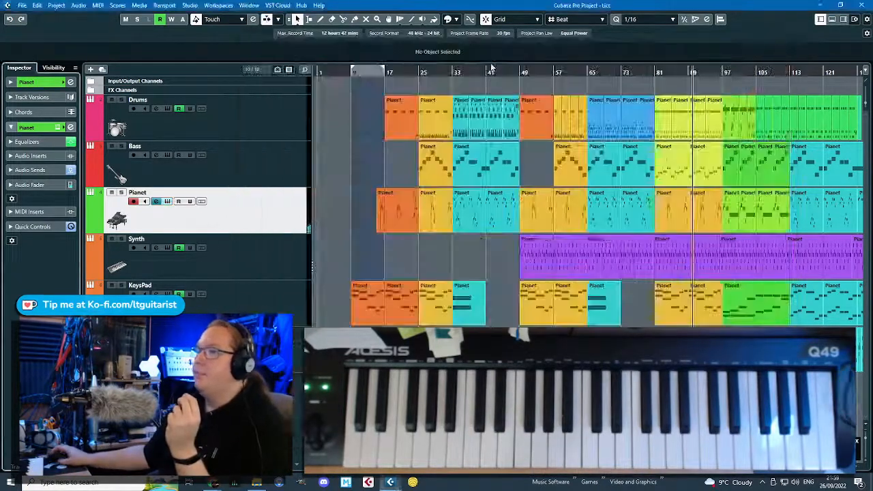
Open the Synth track's instrument, locate Glassy Bell among the Retro Machines Mk2 patches, and close the window.
click(224, 266)
click(56, 128)
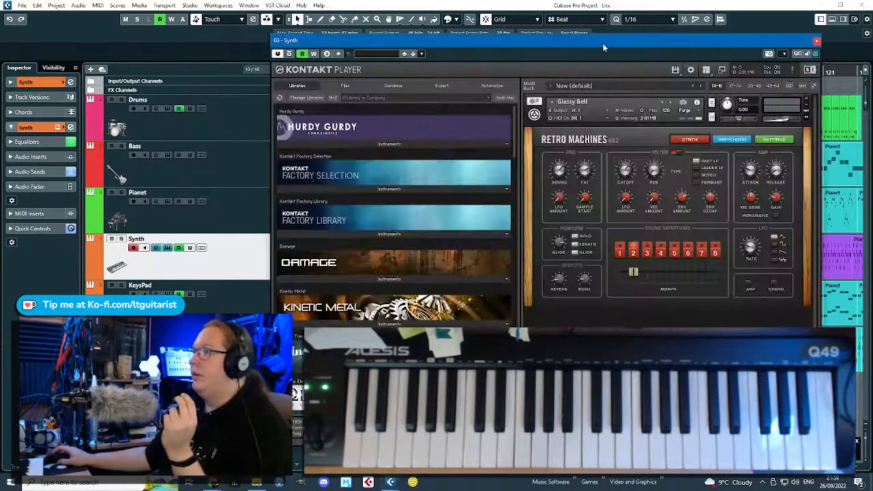
drag(602, 48, 620, 33)
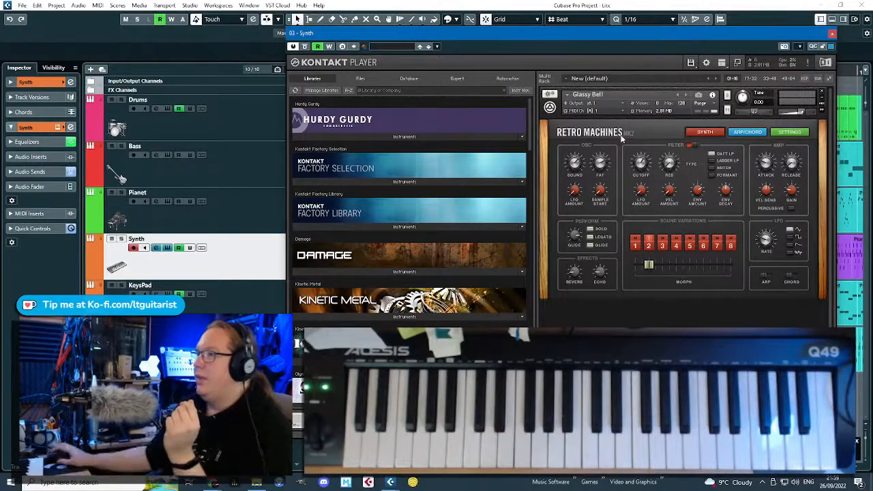
drag(529, 126, 531, 346)
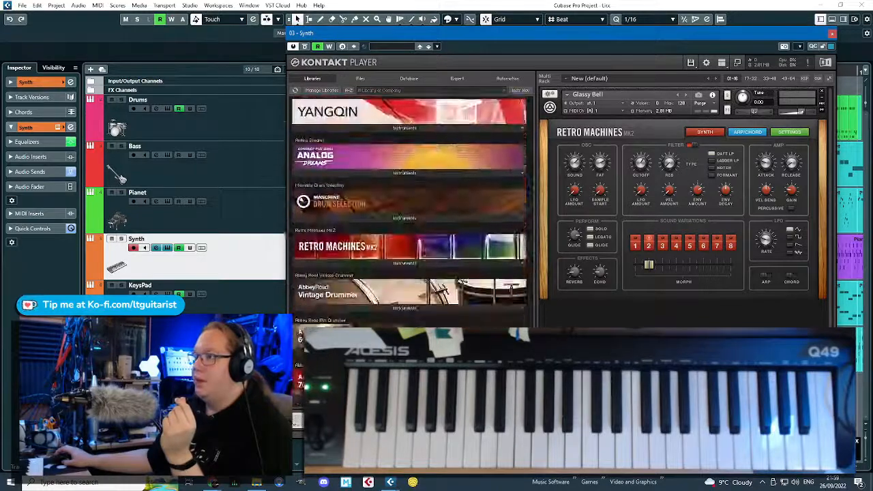
click(417, 270)
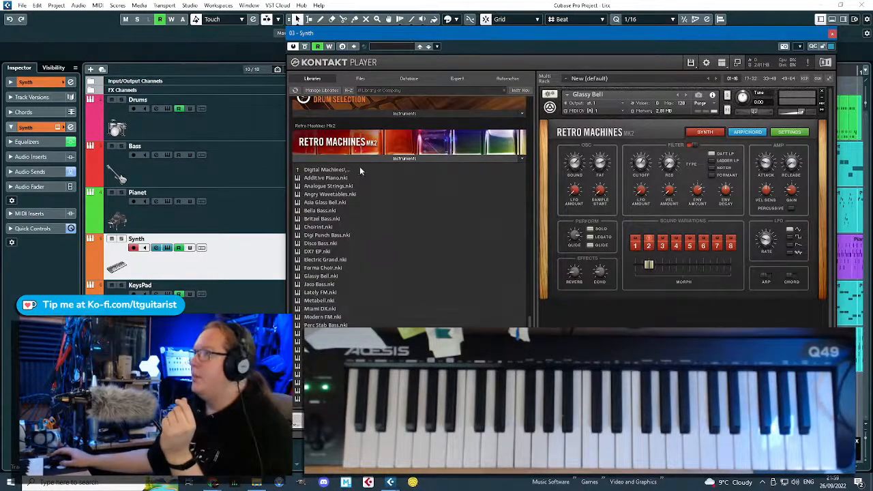
click(323, 276)
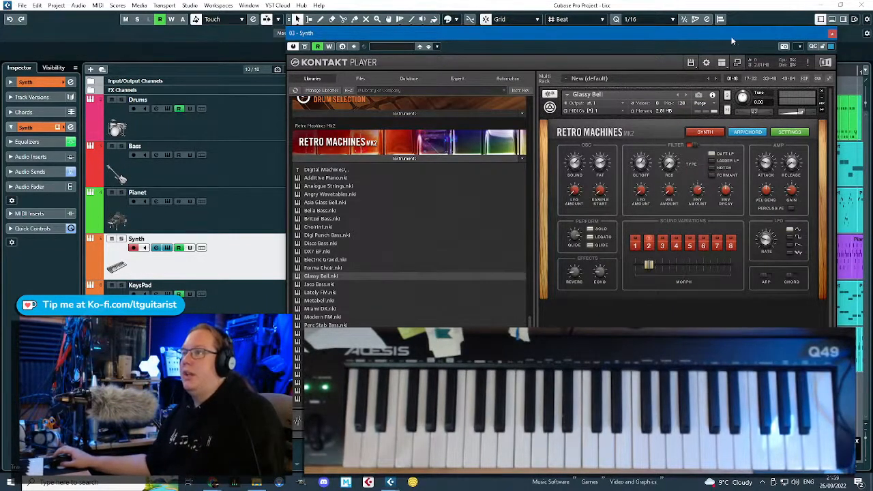
drag(738, 37, 742, 38)
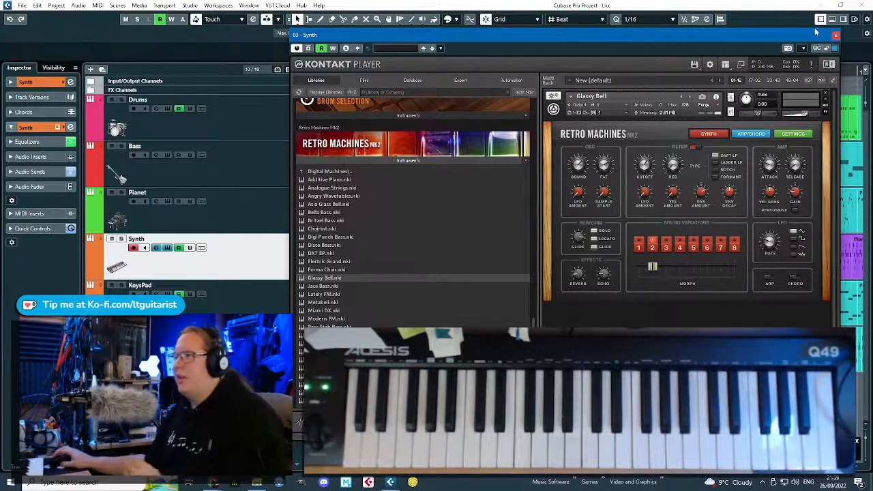
click(836, 37)
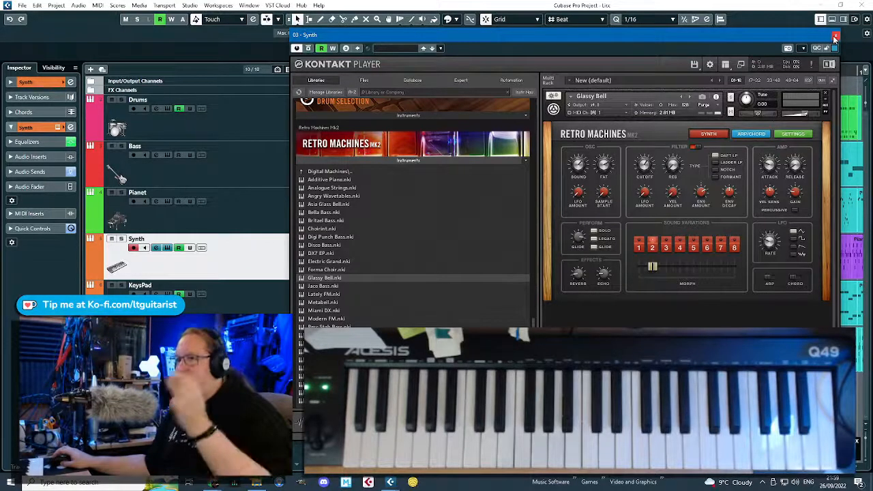
Open the KeysPad track's HALion Sonic SE, review the Verve preset list and Final Phase edit page, and close it.
key(Down)
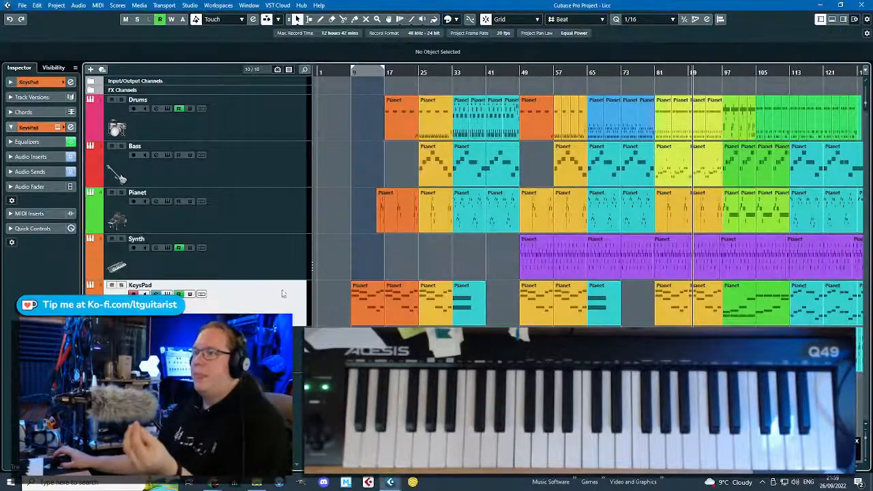
click(59, 127)
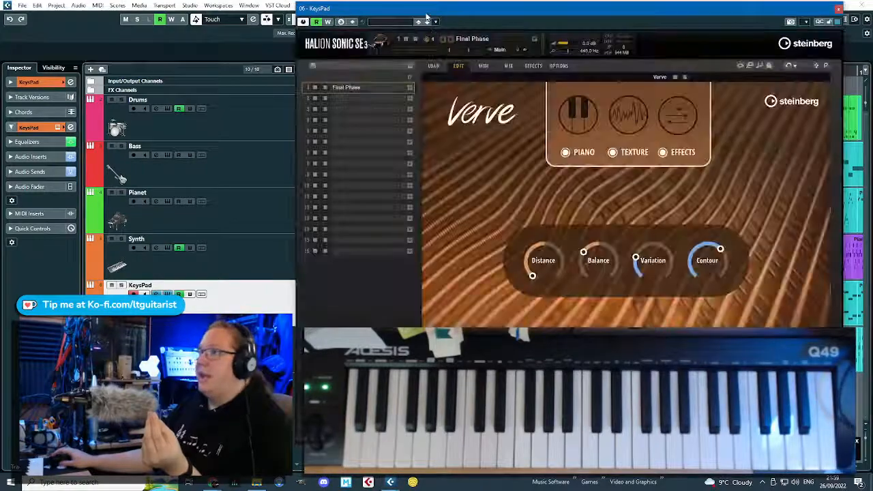
click(423, 65)
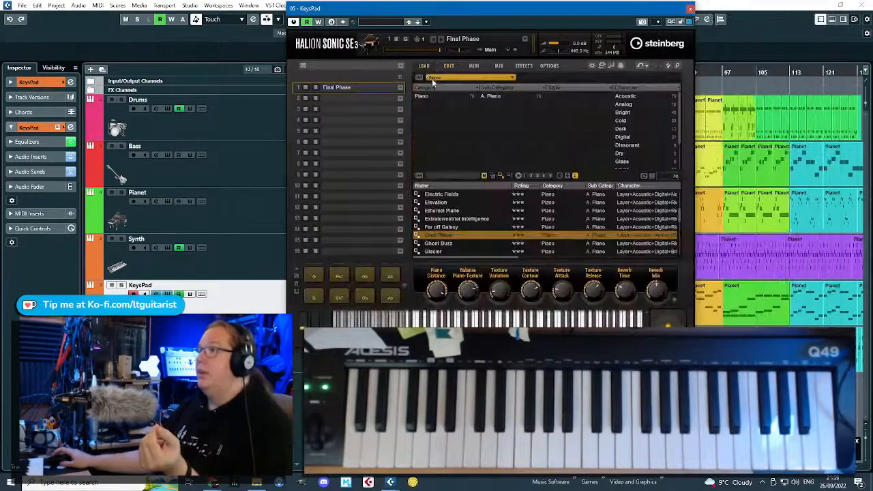
click(449, 65)
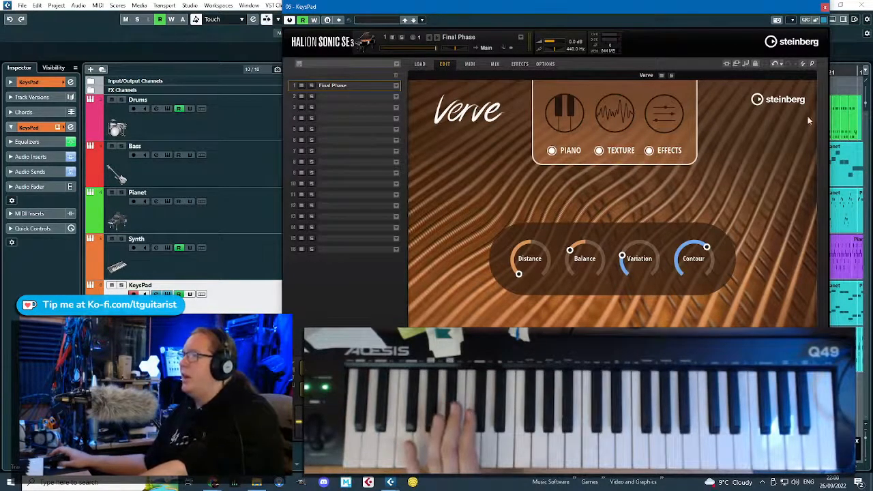
click(826, 7)
Open the Kalimba track's instrument, examine the metallophone patches in the Kontakt Factory Library, and close the window.
click(235, 336)
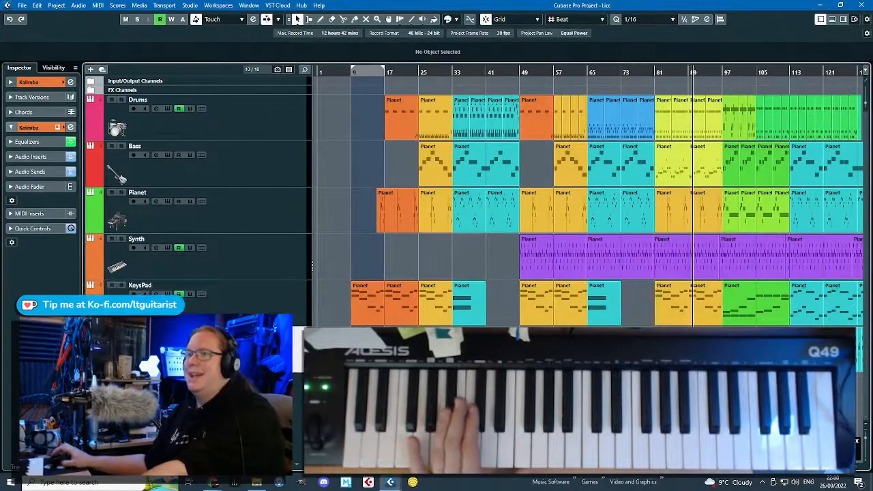
click(57, 128)
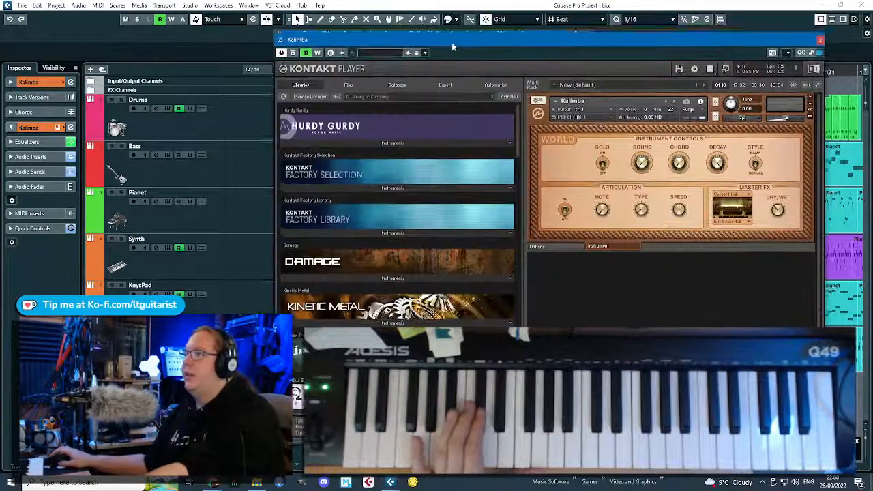
mouse_move(451, 42)
mouse_down()
mouse_move(474, 44)
mouse_move(475, 53)
mouse_move(448, 42)
mouse_up()
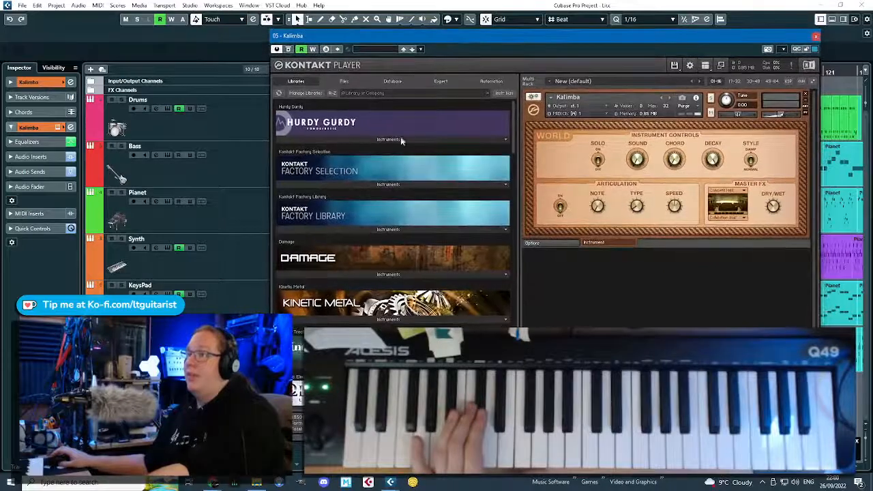
click(349, 227)
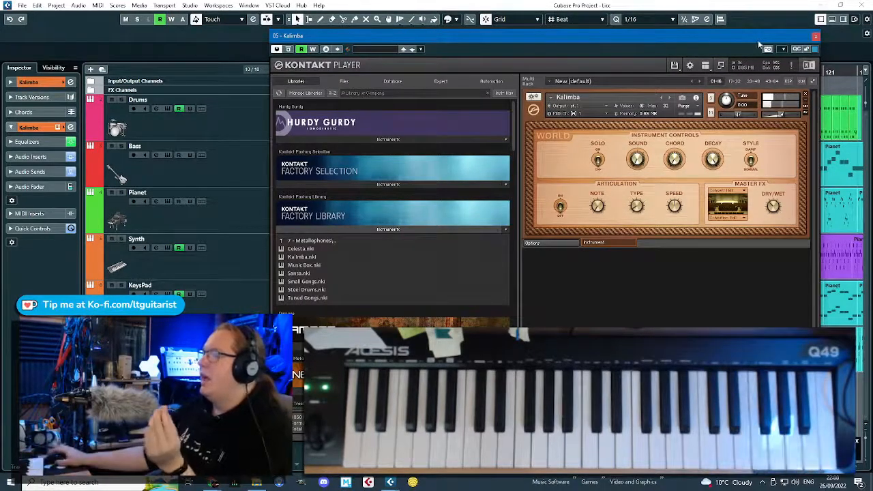
click(815, 36)
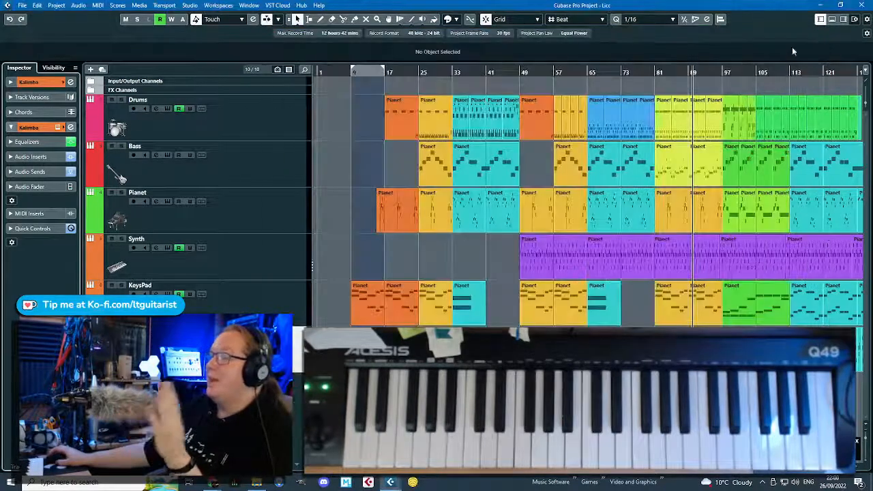
Bring the whole arrangement into view with the playback cursor at about bar 6, and select the tracks in turn from Drums to Kalimba.
drag(340, 79, 335, 72)
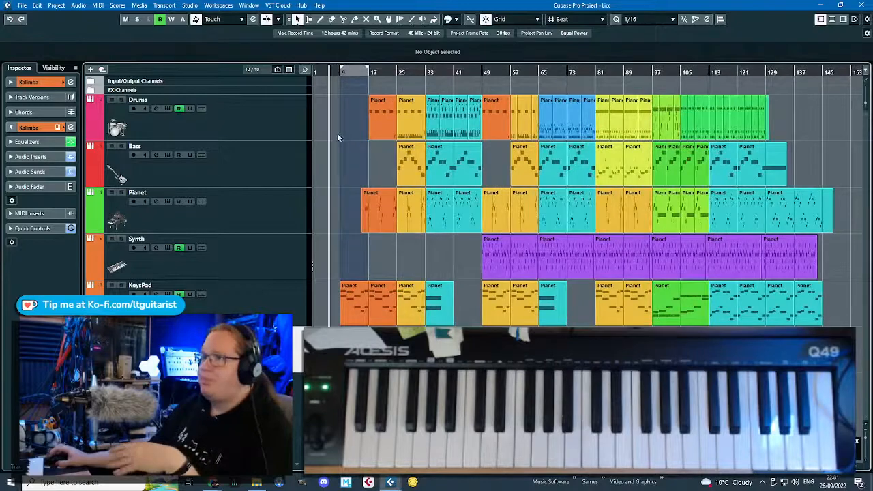
click(294, 134)
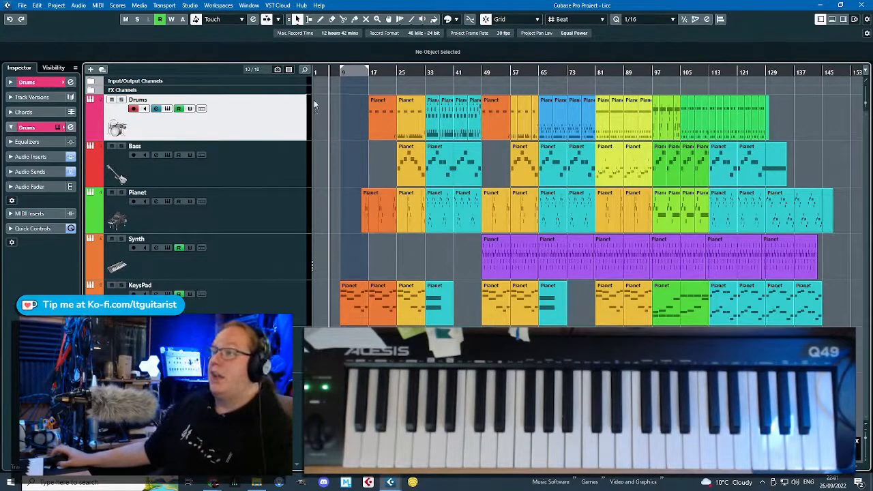
drag(314, 100, 337, 334)
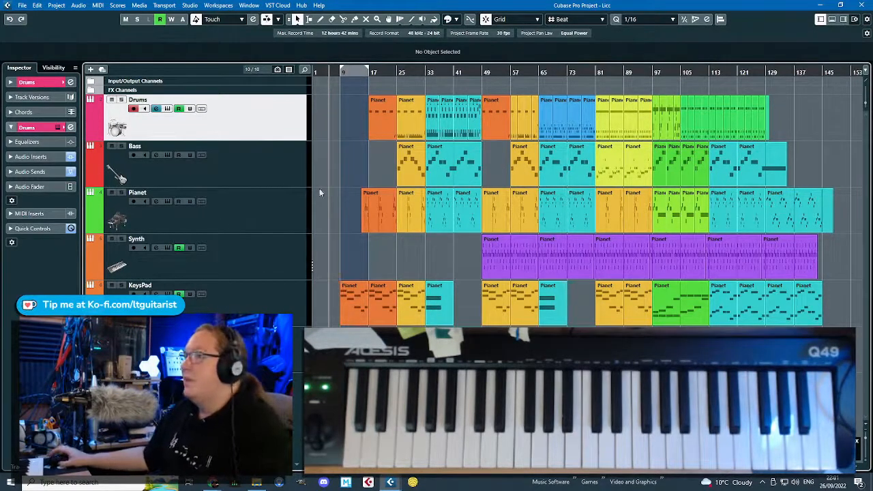
click(287, 170)
click(273, 219)
click(271, 266)
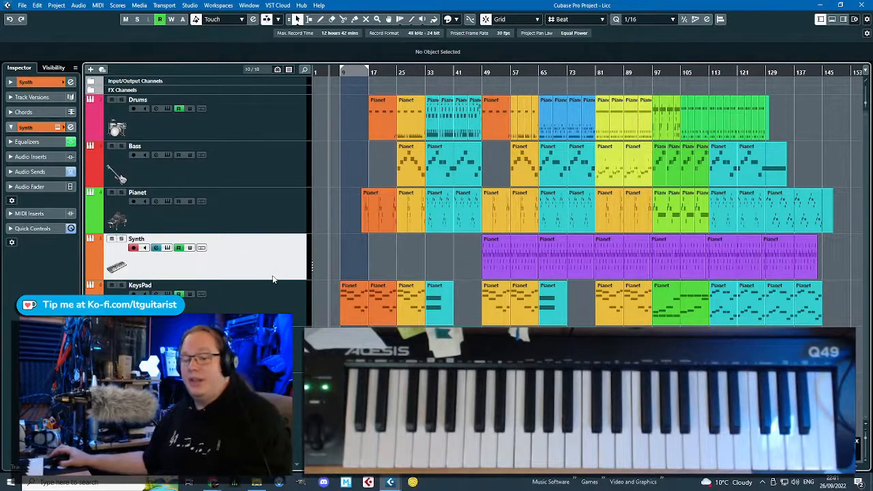
key(Down)
key(Down)
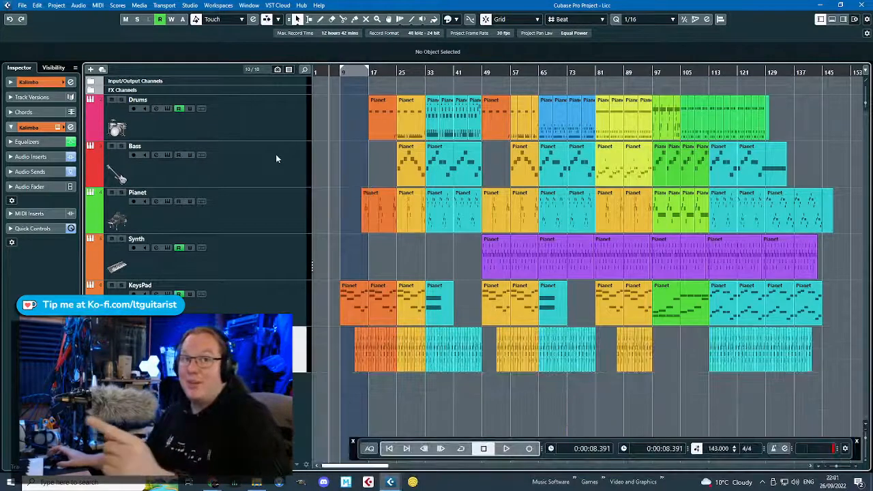
Examine the VST instruments available for the KeysPad track from Klevgrand and Image-Line, keeping HALion Sonic SE assigned.
click(260, 133)
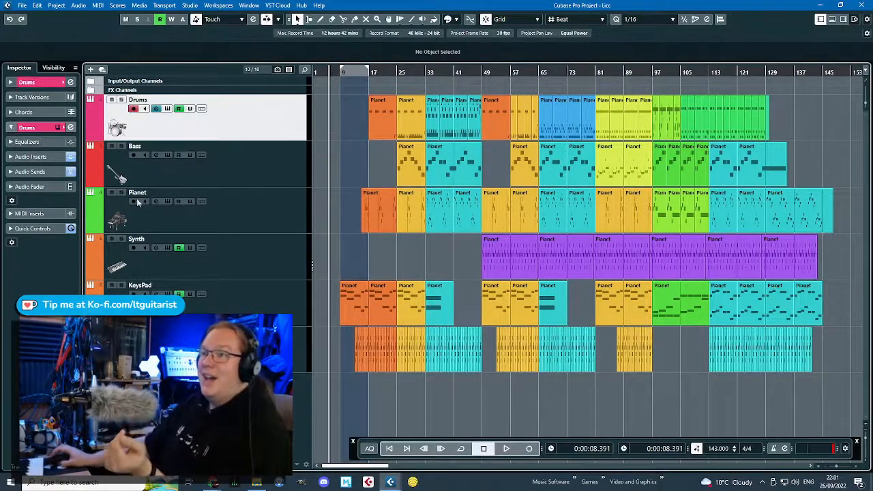
click(263, 307)
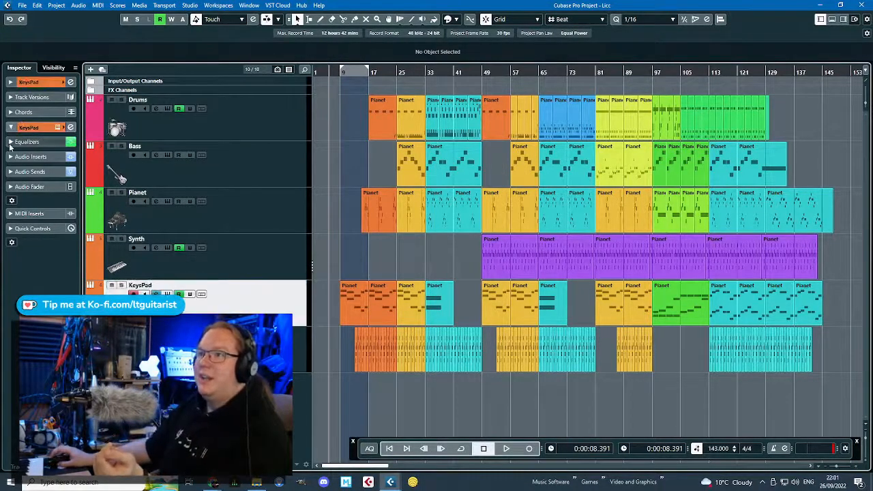
click(7, 82)
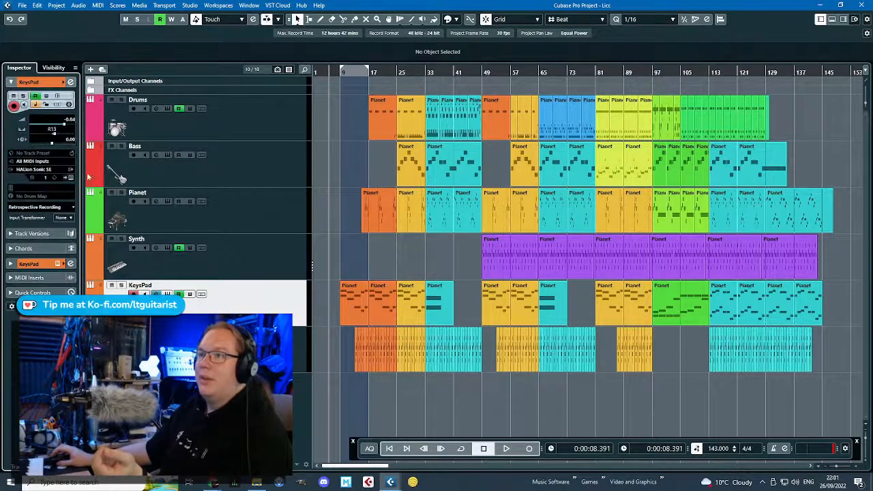
click(41, 170)
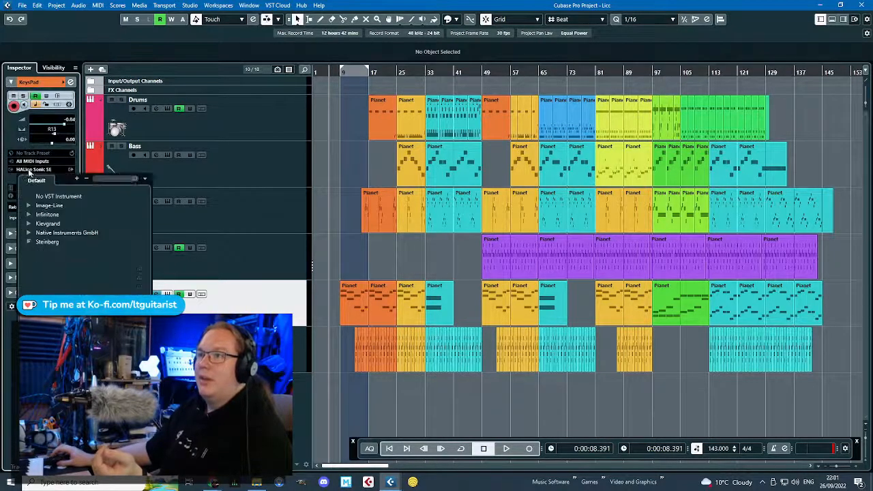
click(28, 223)
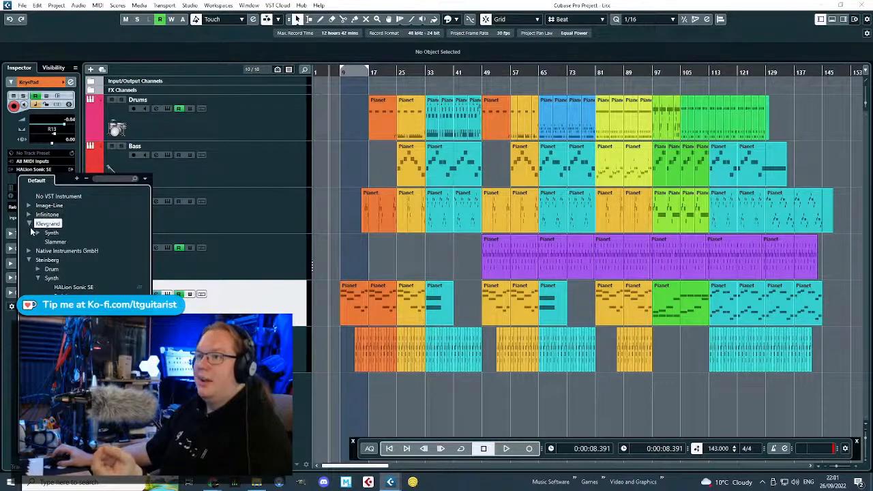
click(38, 233)
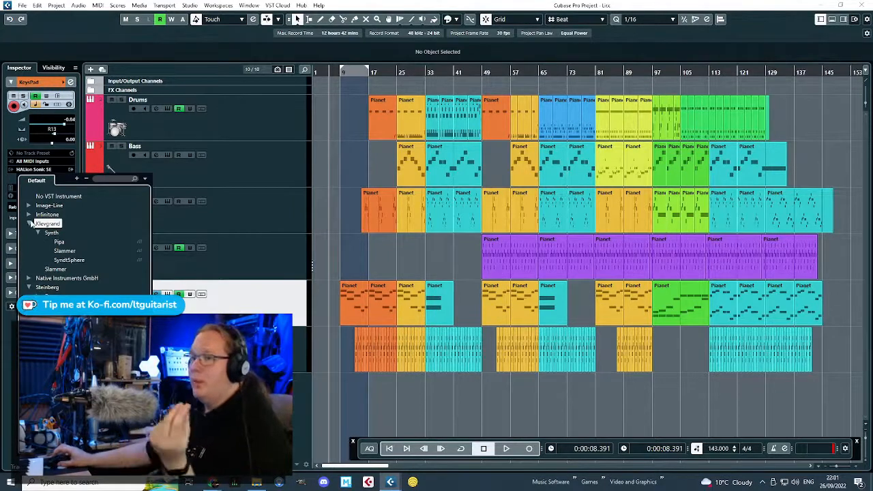
click(29, 224)
click(29, 205)
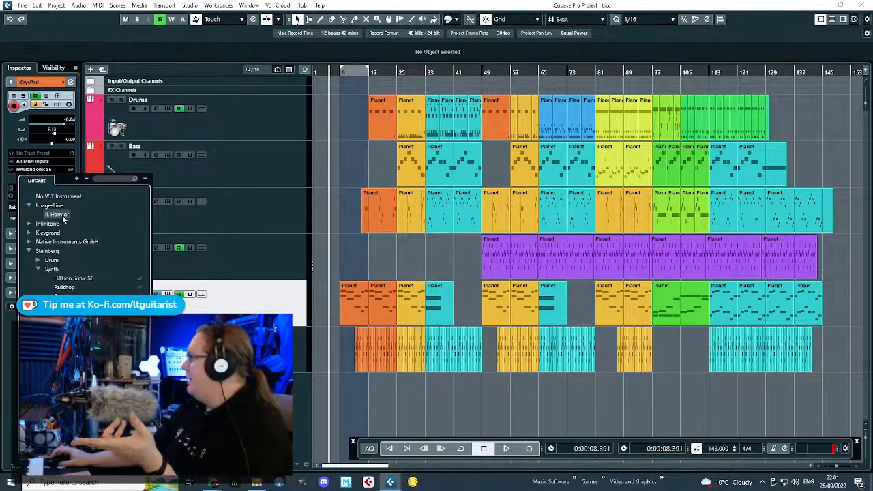
click(28, 205)
click(2, 203)
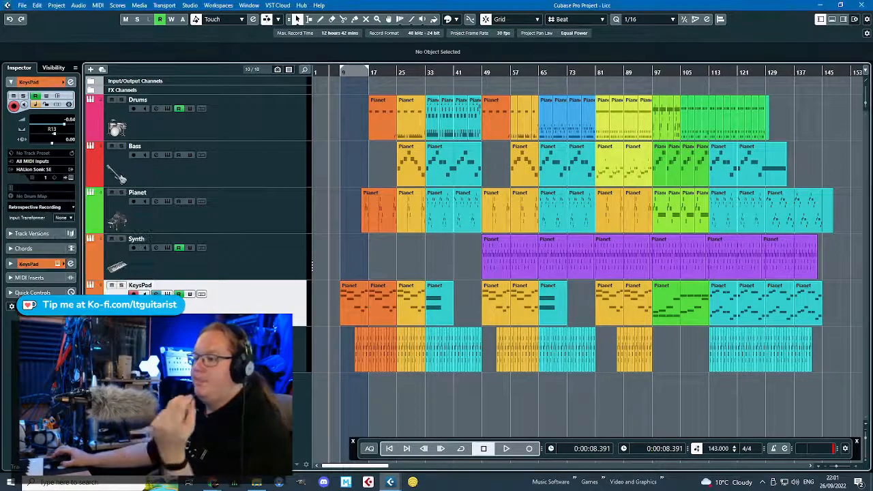